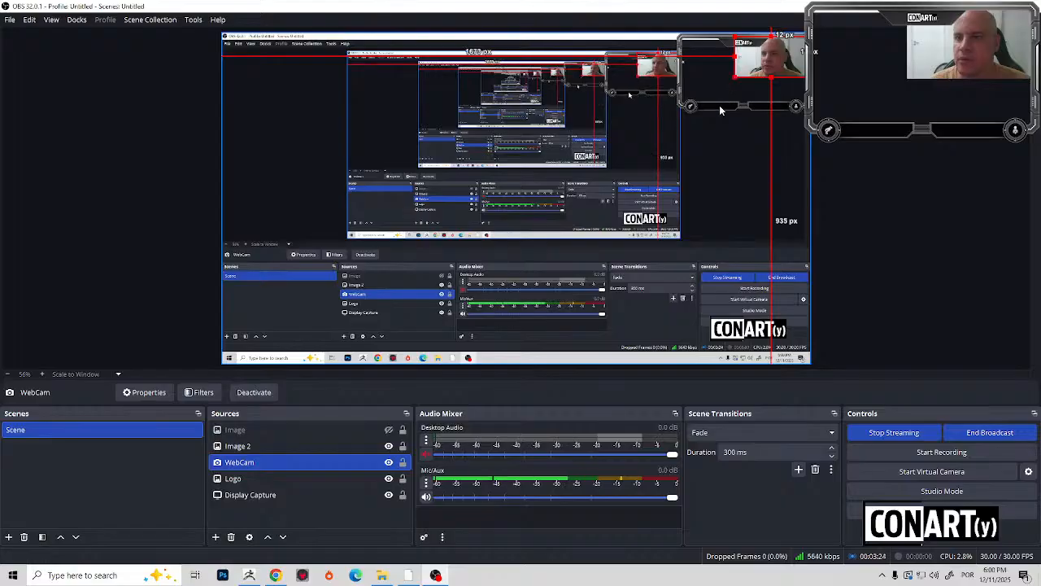
# Select the decorative frame source Image 2 and scale it down so that it fits around the webcam feed.
pyautogui.click(721, 107)
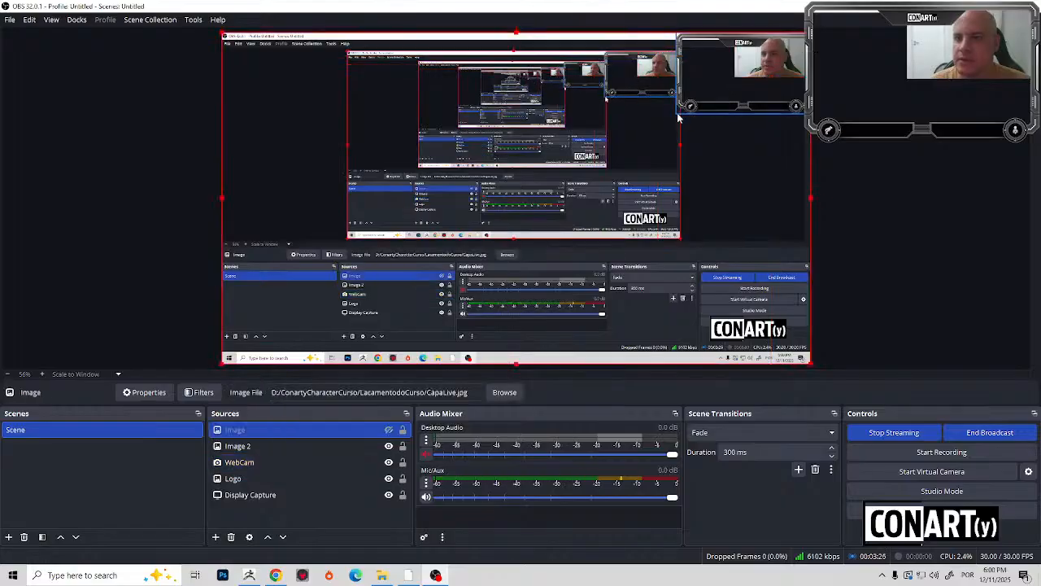
pyautogui.click(692, 112)
pyautogui.moveTo(676, 114); pyautogui.dragTo(739, 78)
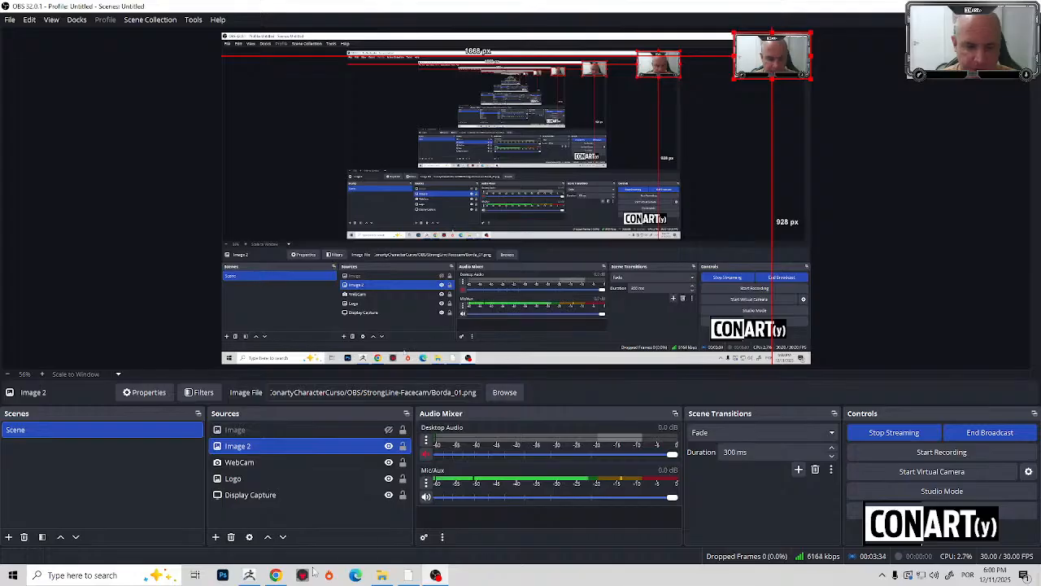
# Switch to ZBrush and examine the orc's boots, loincloth, hands and upper body against the reference image.
pyautogui.click(251, 575)
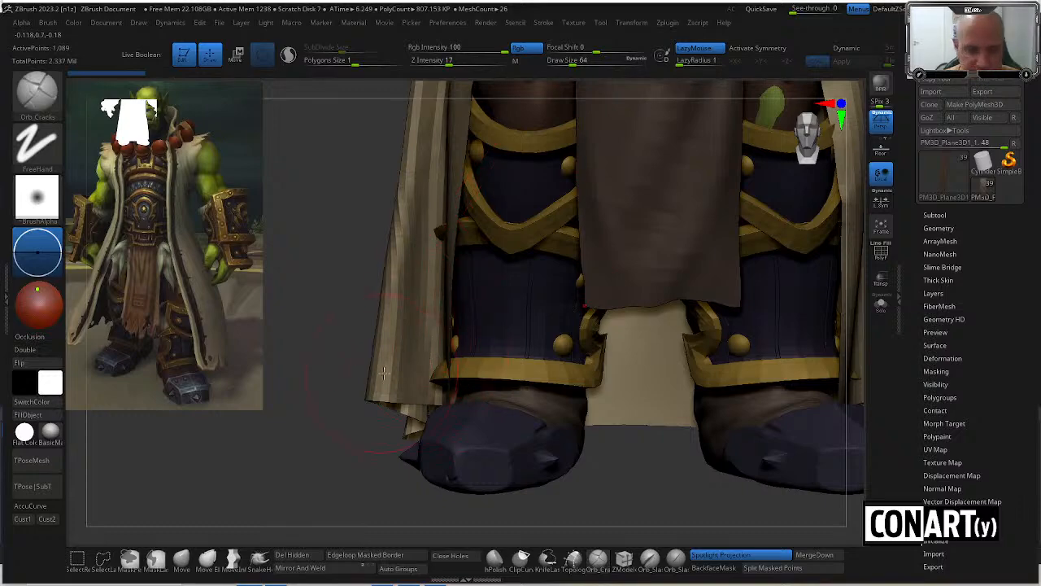
pyautogui.keyDown('alt'); pyautogui.moveTo(356, 281); pyautogui.dragTo(346, 233); pyautogui.keyUp('alt')
pyautogui.keyDown('alt'); pyautogui.moveTo(316, 339); pyautogui.dragTo(349, 522); pyautogui.keyUp('alt')
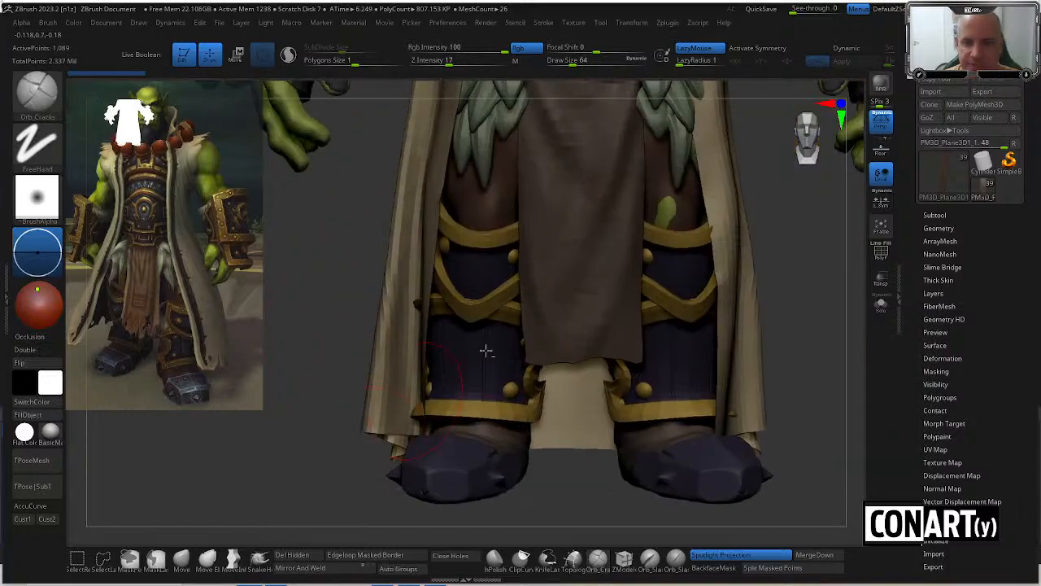
pyautogui.keyDown('alt'); pyautogui.moveTo(801, 198); pyautogui.dragTo(617, 350); pyautogui.keyUp('alt')
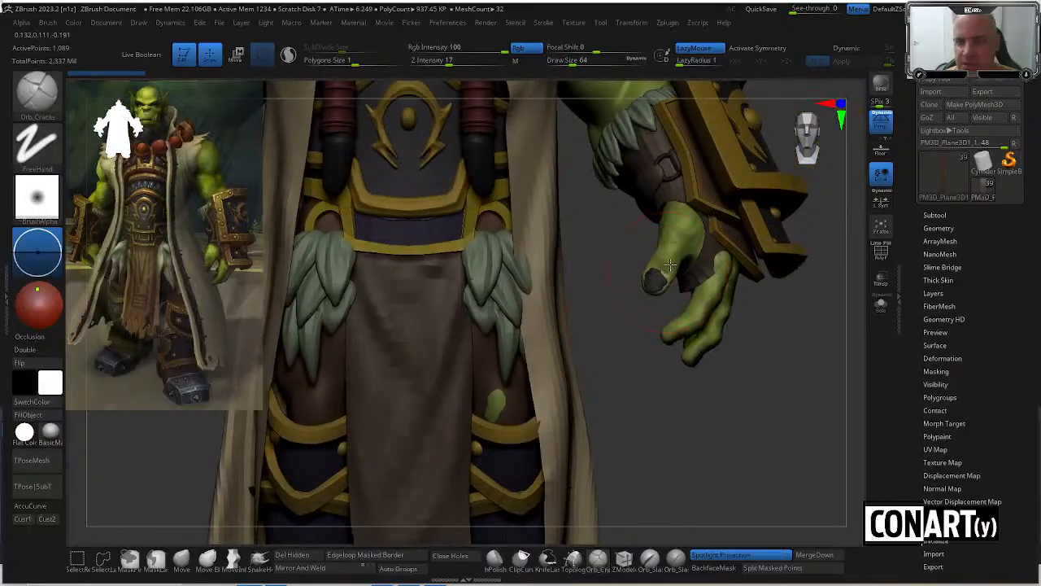
pyautogui.keyDown('alt'); pyautogui.click(673, 253); pyautogui.keyUp('alt')
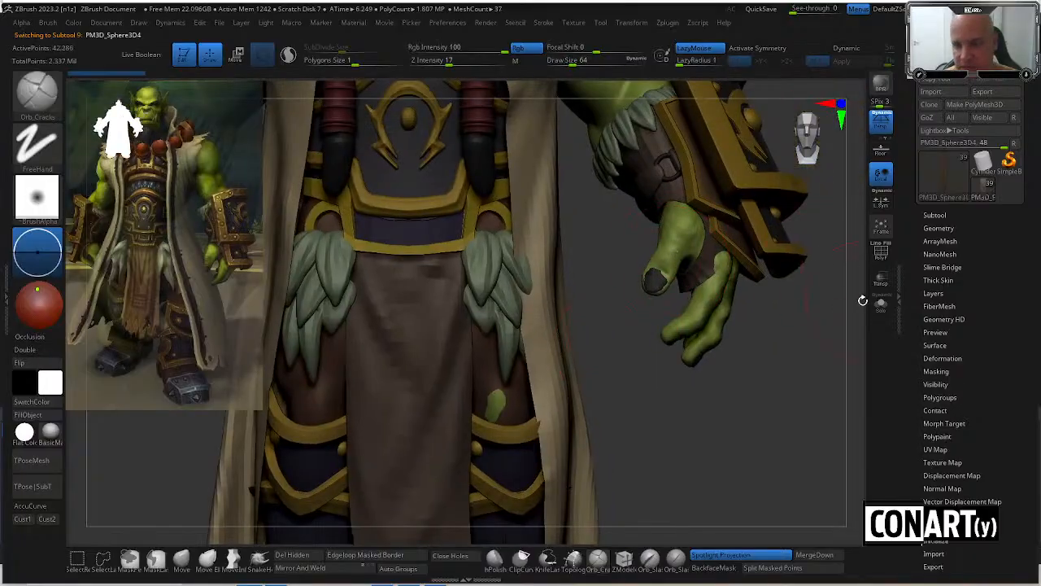
pyautogui.keyDown('alt'); pyautogui.moveTo(800, 377); pyautogui.dragTo(657, 370); pyautogui.keyUp('alt')
pyautogui.keyDown('alt'); pyautogui.click(477, 352); pyautogui.keyUp('alt')
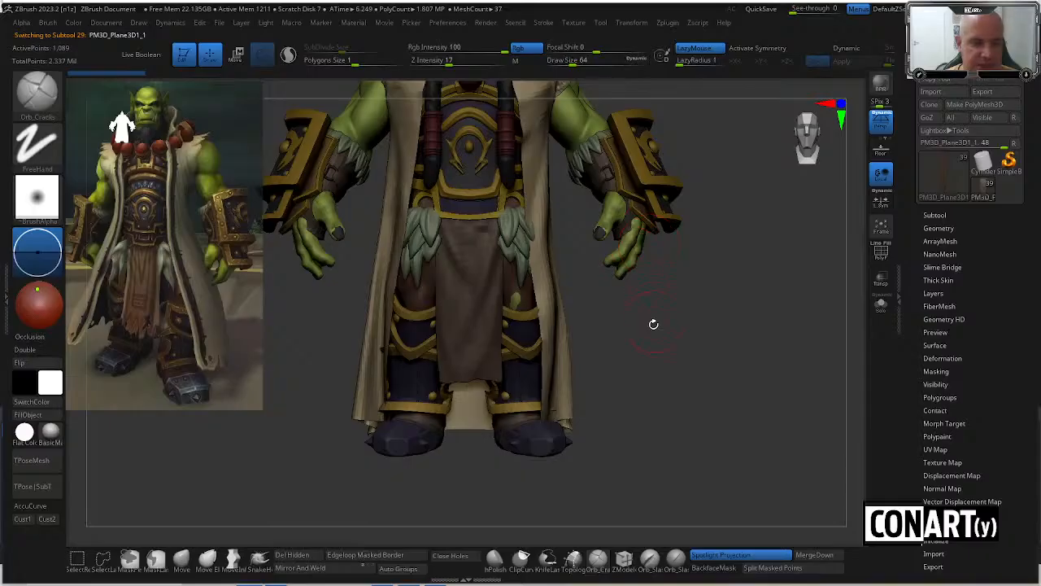
pyautogui.moveTo(642, 324); pyautogui.dragTo(654, 451)
pyautogui.moveTo(626, 154)
pyautogui.mouseDown()
pyautogui.moveTo(609, 144)
pyautogui.moveTo(620, 155)
pyautogui.mouseUp()
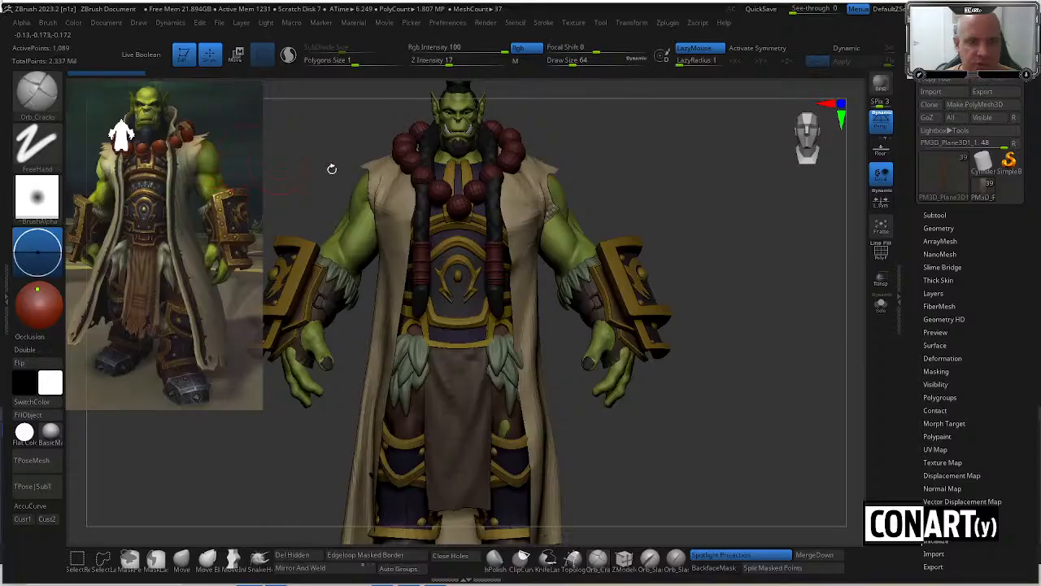
pyautogui.moveTo(606, 105); pyautogui.dragTo(579, 235)
# Select the orc's hands subtool and isolate it from the rest of the character.
pyautogui.keyDown('alt'); pyautogui.click(592, 344); pyautogui.keyUp('alt')
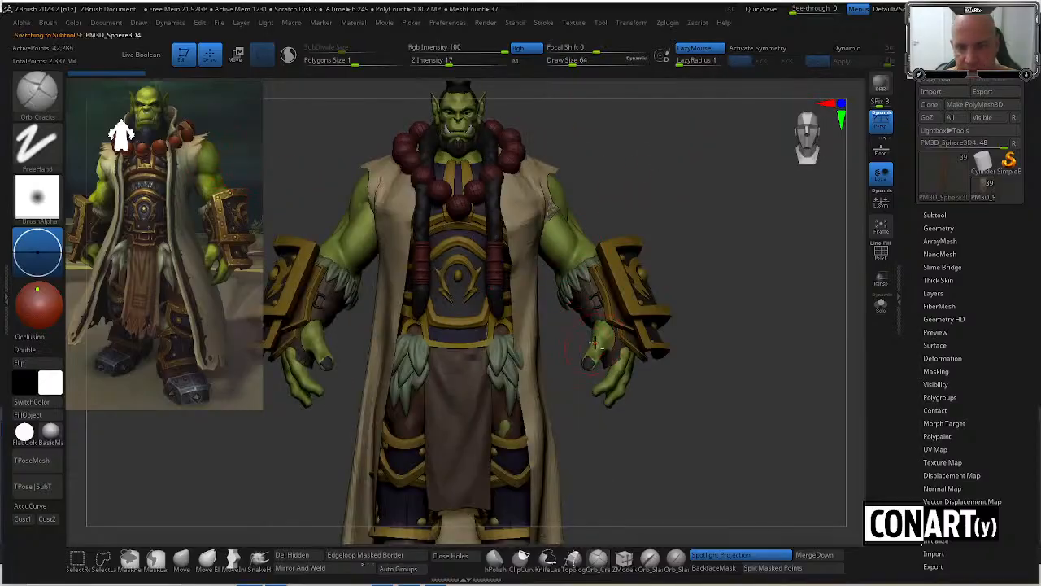
pyautogui.click(879, 304)
pyautogui.keyDown('alt'); pyautogui.moveTo(723, 346); pyautogui.dragTo(514, 373); pyautogui.keyUp('alt')
pyautogui.moveTo(722, 280); pyautogui.dragTo(706, 278)
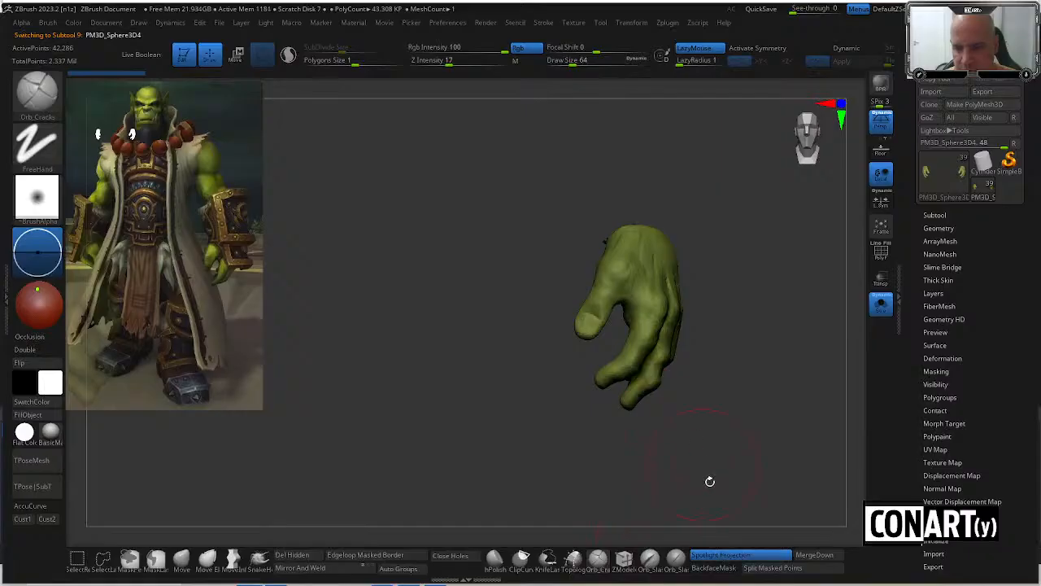
# Turn off Spotlight Projection and smooth the fingers and back of the isolated hand.
pyautogui.click(728, 556)
pyautogui.keyDown('alt'); pyautogui.moveTo(713, 454); pyautogui.dragTo(718, 510); pyautogui.keyUp('alt')
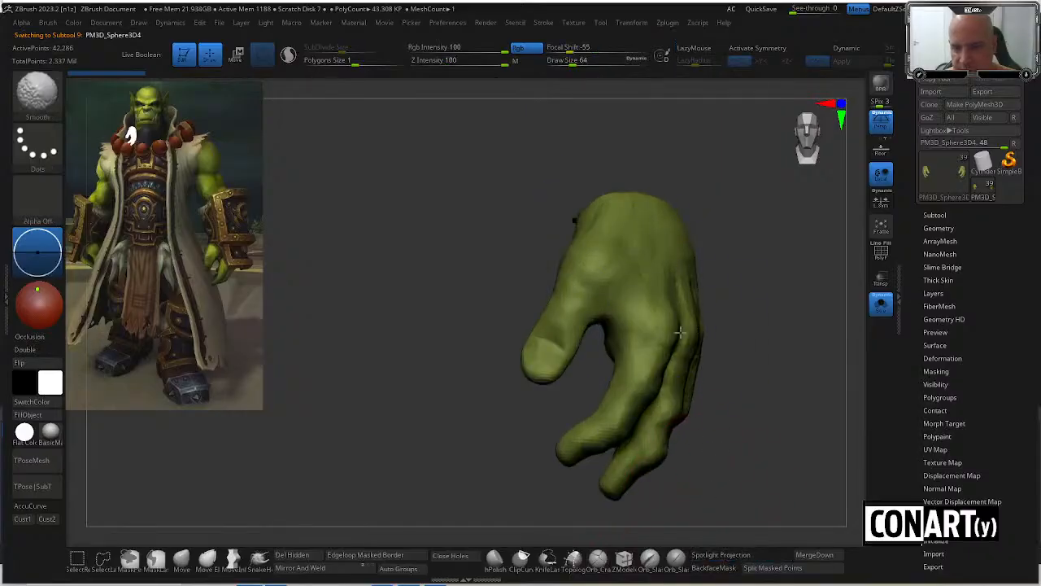
pyautogui.moveTo(679, 331); pyautogui.dragTo(710, 352)
pyautogui.moveTo(597, 428)
pyautogui.mouseDown()
pyautogui.moveTo(667, 358)
pyautogui.moveTo(748, 325)
pyautogui.mouseUp()
pyautogui.moveTo(702, 432); pyautogui.dragTo(531, 302)
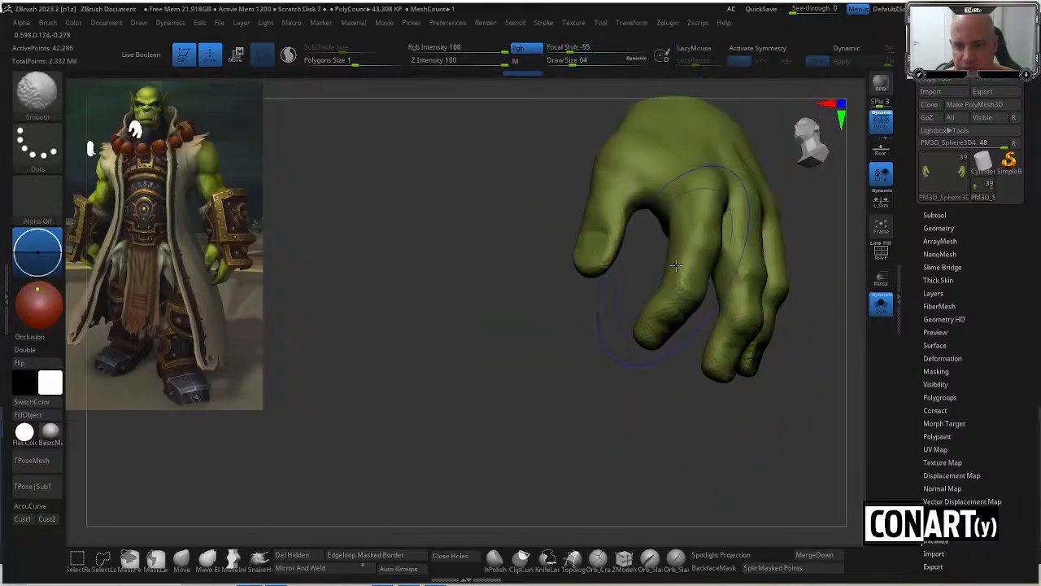
# Display the hands' polyframe and remesh them with DynaMesh at resolution 552 with Groups off.
pyautogui.hotkey('shift', 'f')
pyautogui.moveTo(575, 379); pyautogui.dragTo(565, 399)
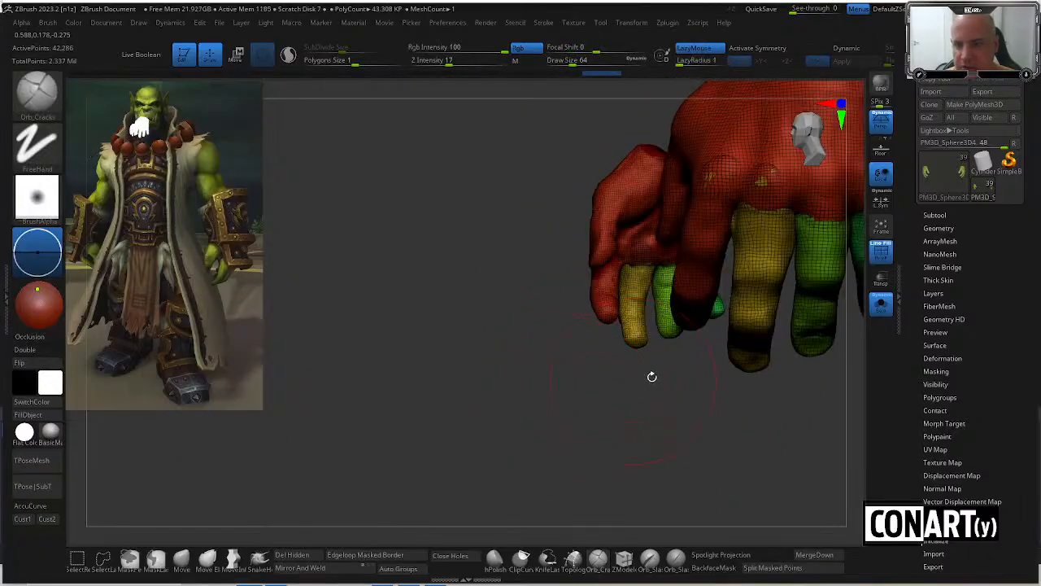
pyautogui.click(948, 229)
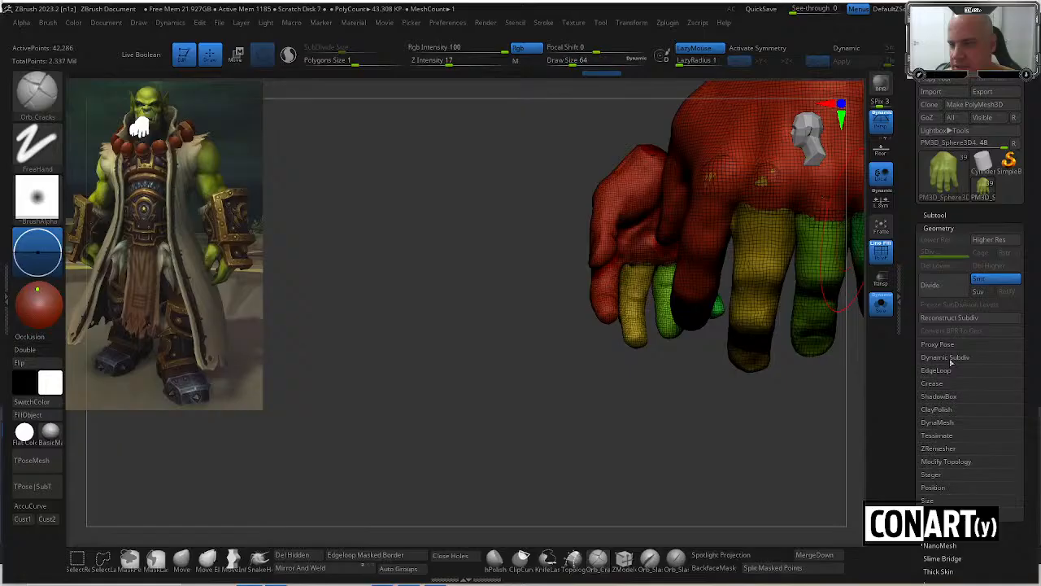
pyautogui.click(948, 422)
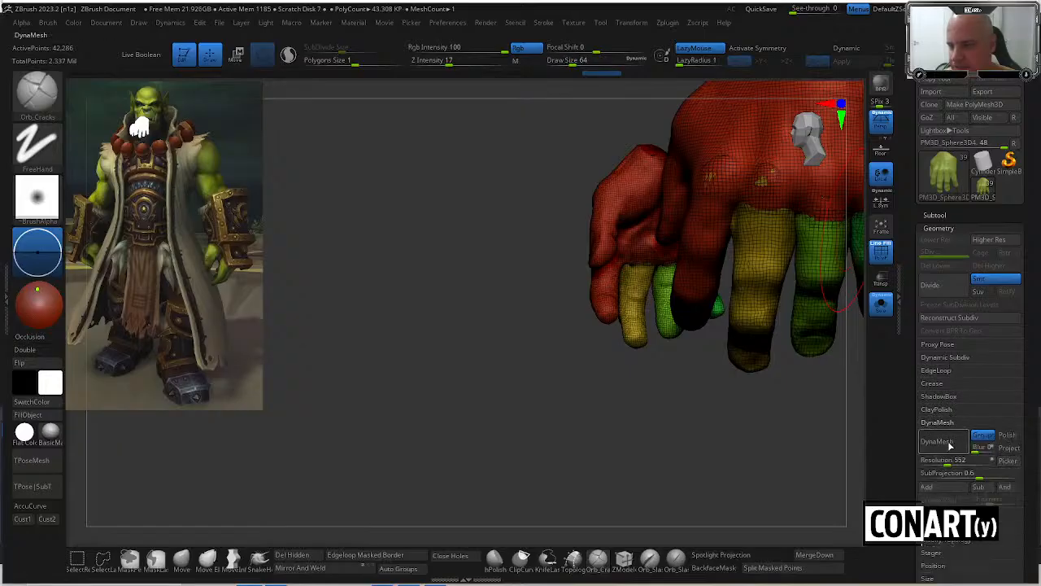
pyautogui.click(943, 440)
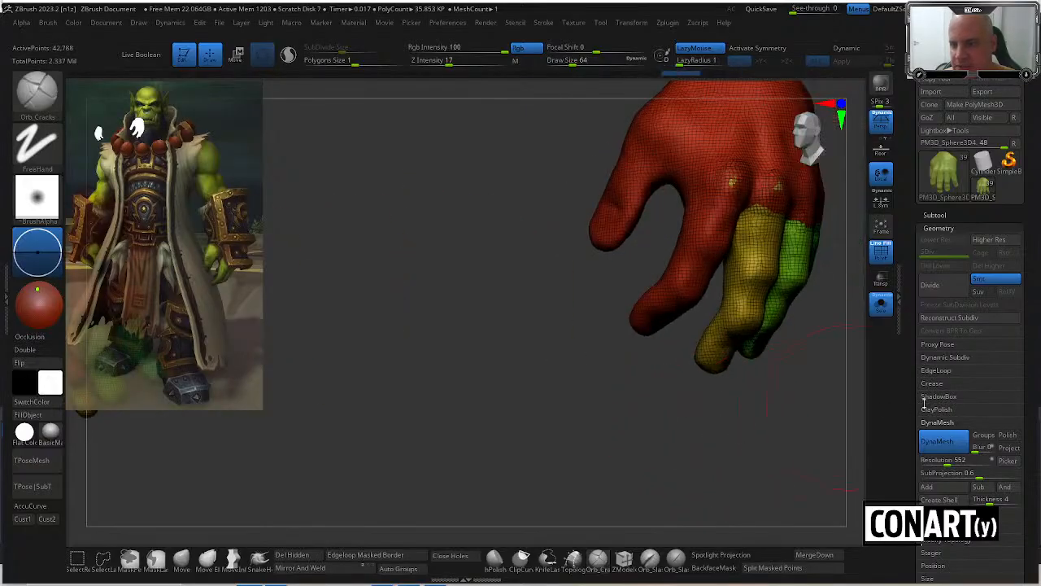
pyautogui.click(940, 229)
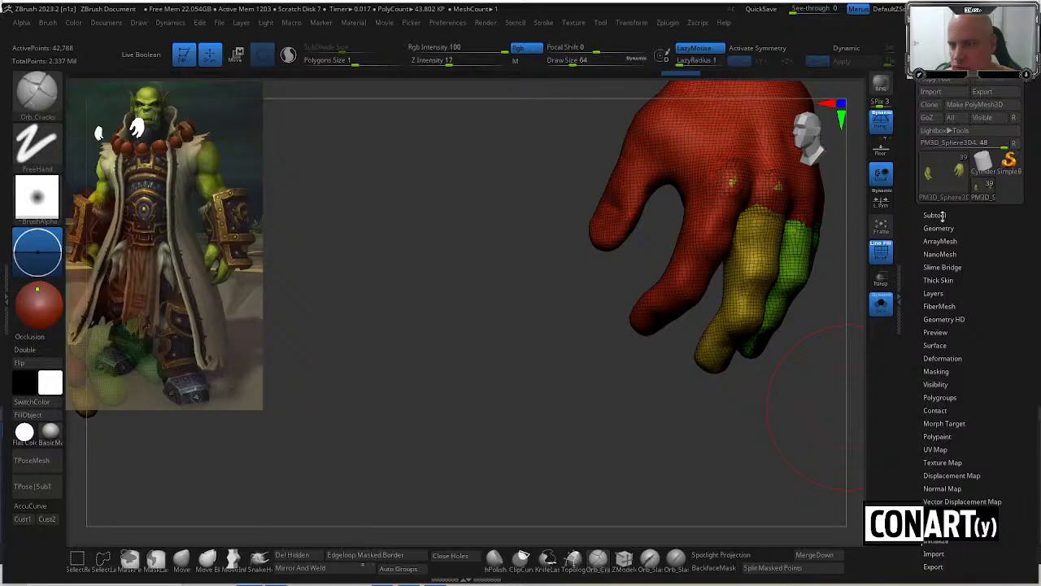
# Duplicate the hands subtool and make the copy the active subtool.
pyautogui.click(935, 215)
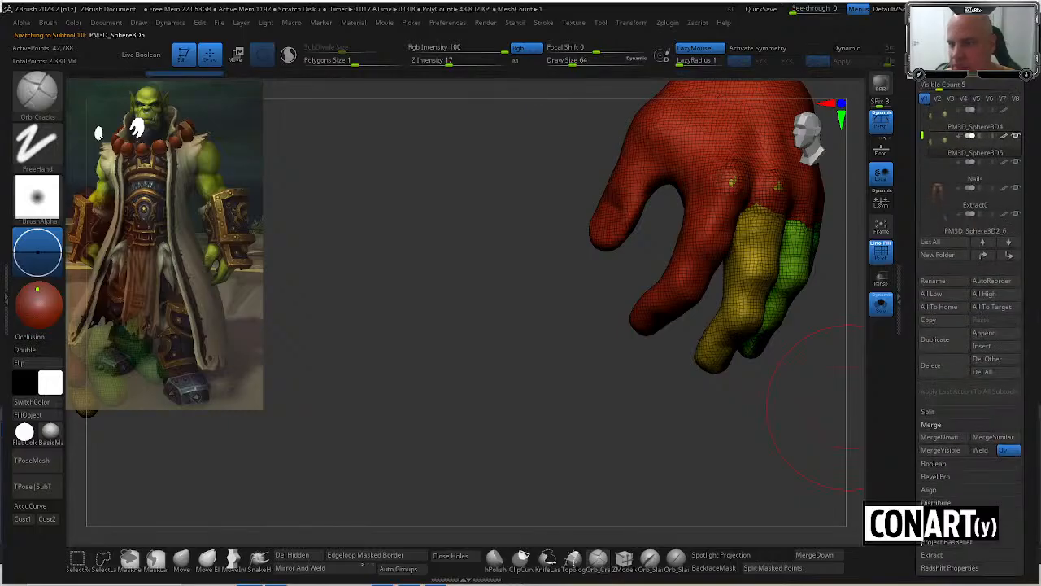
pyautogui.click(944, 73)
pyautogui.click(946, 85)
# Remesh the duplicated hands with ZRemesher, using X symmetry for the remesh.
pyautogui.click(960, 297)
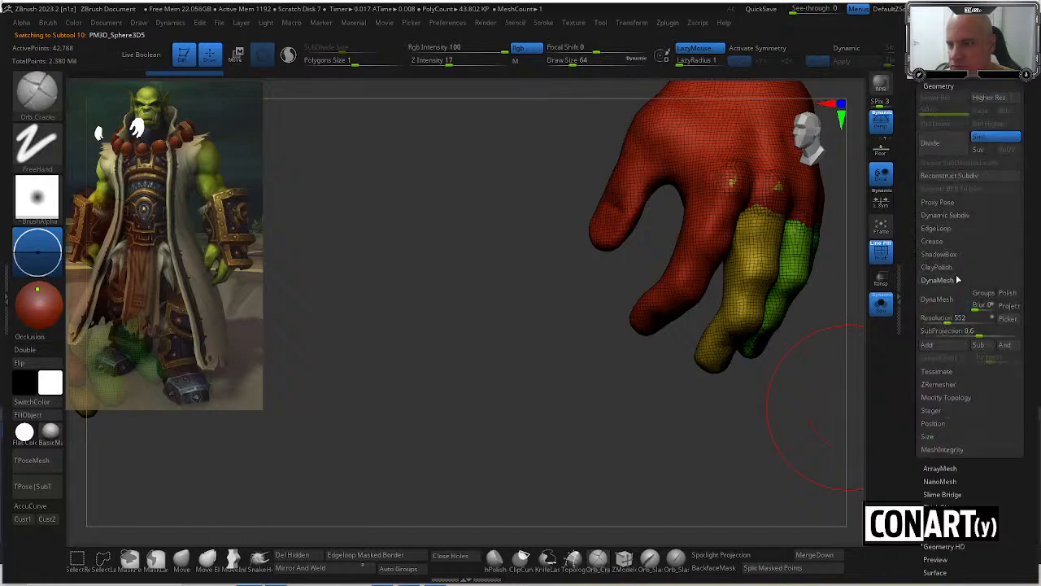
pyautogui.click(950, 283)
pyautogui.click(939, 306)
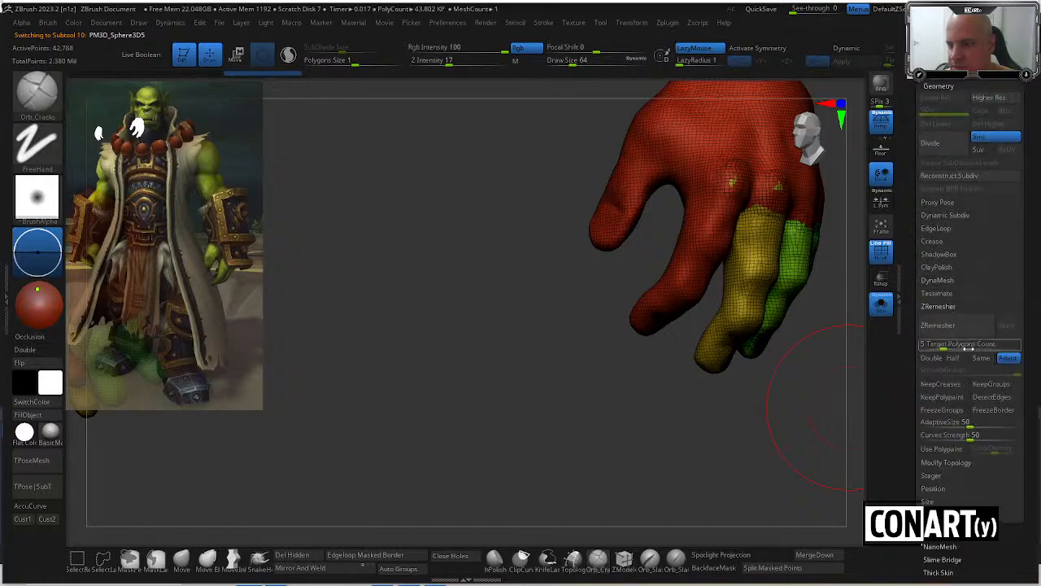
pyautogui.click(963, 326)
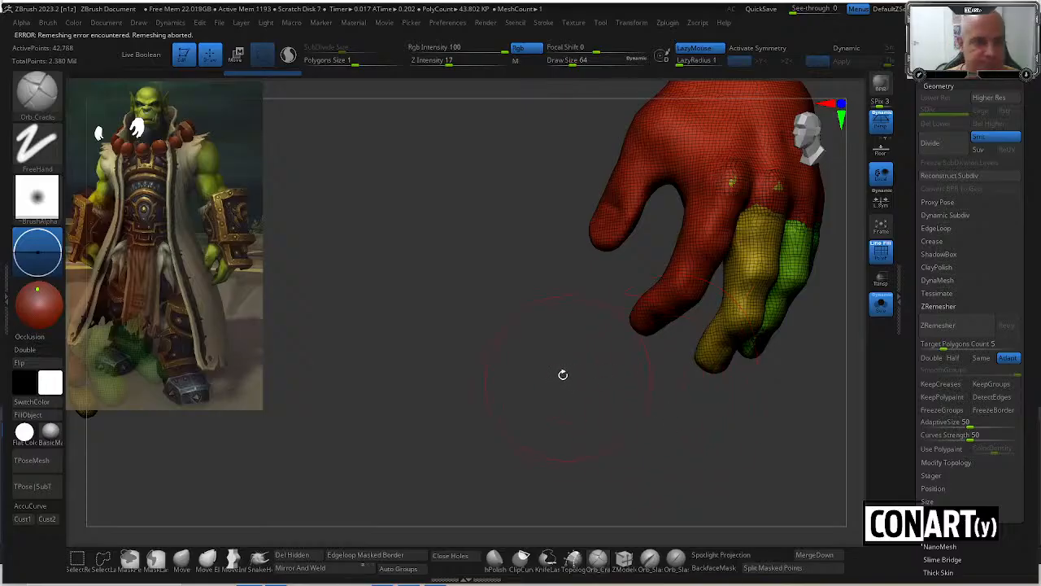
pyautogui.moveTo(562, 372); pyautogui.dragTo(531, 336)
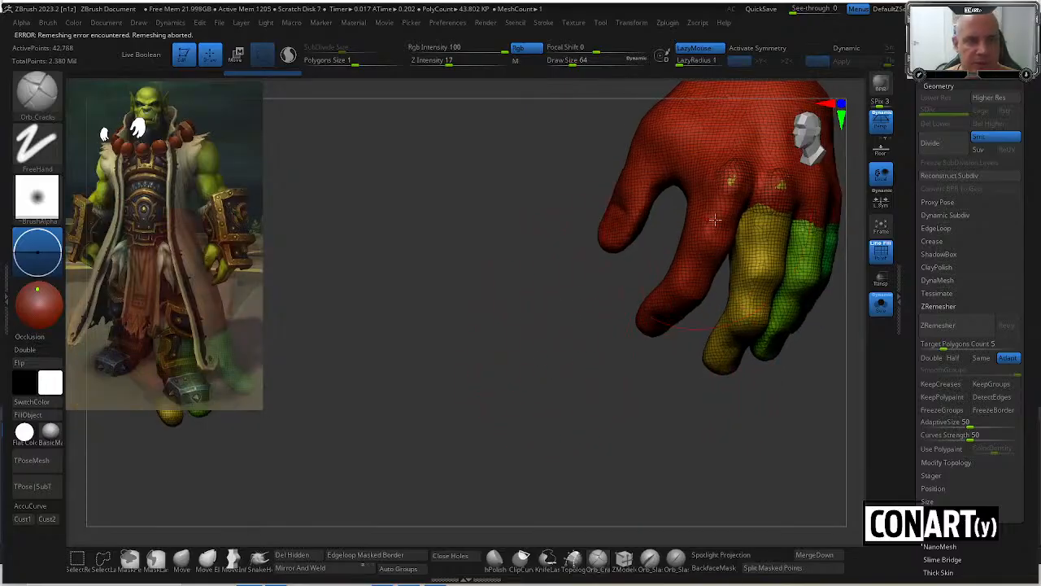
pyautogui.press('x')
pyautogui.click(935, 328)
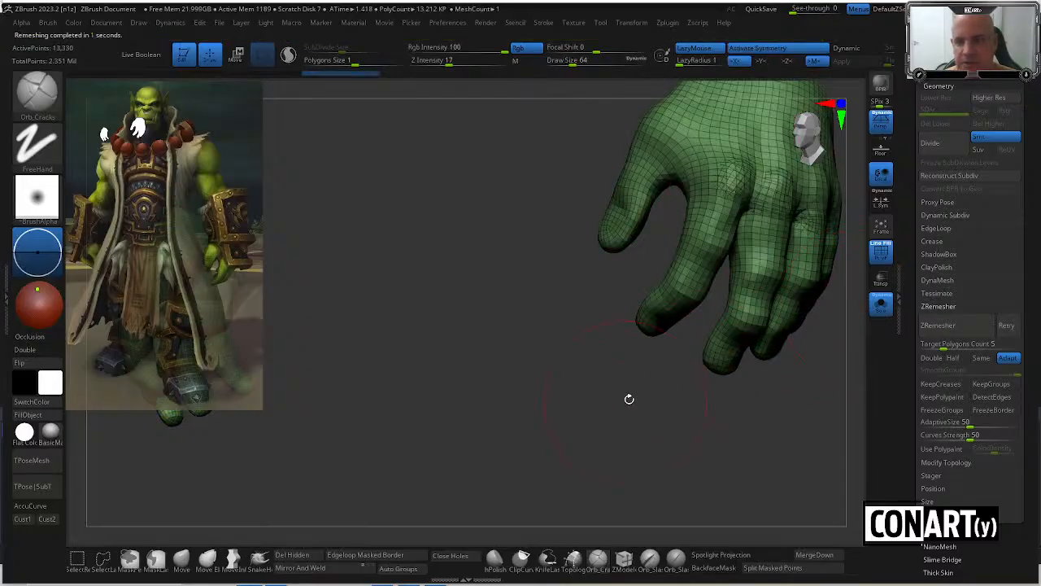
# Show the full character again, subdivide the remeshed hands to level 2 and reduce the draw size to about 12.
pyautogui.moveTo(628, 398)
pyautogui.mouseDown()
pyautogui.moveTo(604, 391)
pyautogui.moveTo(645, 388)
pyautogui.moveTo(647, 398)
pyautogui.moveTo(609, 388)
pyautogui.moveTo(641, 376)
pyautogui.moveTo(656, 392)
pyautogui.moveTo(746, 208)
pyautogui.mouseUp()
pyautogui.moveTo(671, 379); pyautogui.dragTo(645, 398)
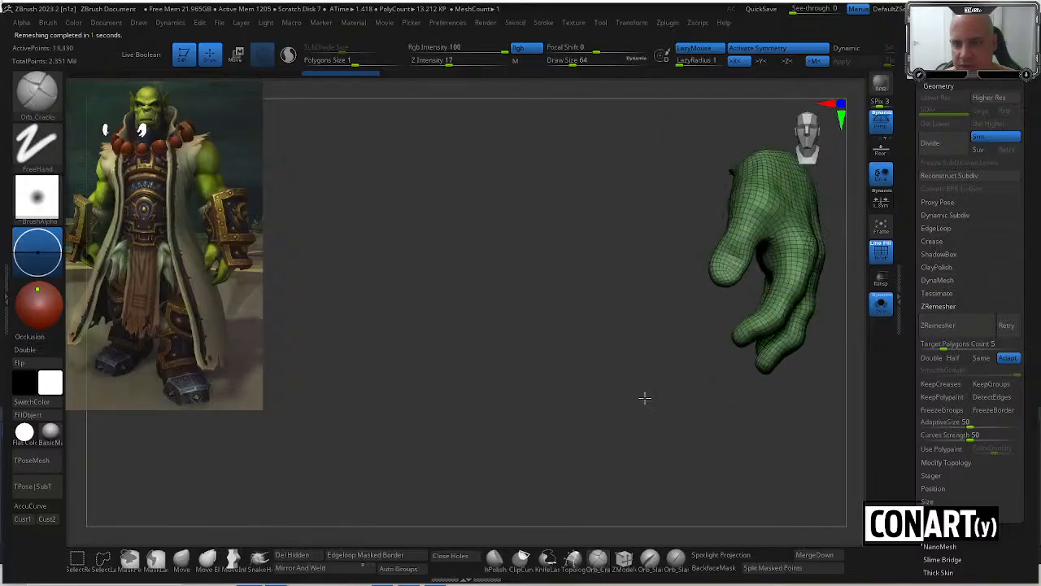
pyautogui.click(880, 307)
pyautogui.moveTo(725, 409); pyautogui.dragTo(726, 372)
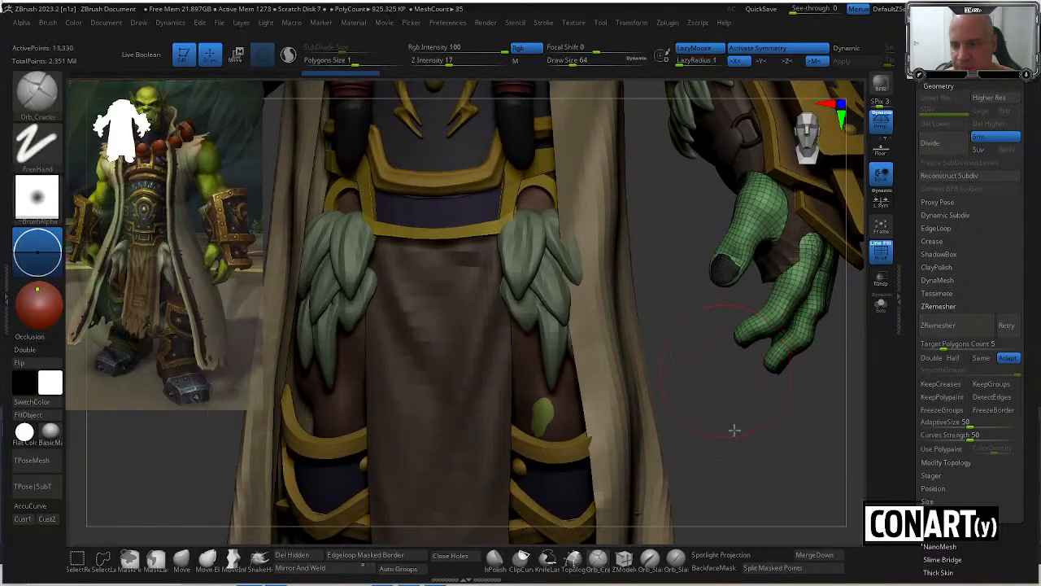
pyautogui.keyDown('alt'); pyautogui.moveTo(734, 429); pyautogui.dragTo(732, 468); pyautogui.keyUp('alt')
pyautogui.hotkey('ctrl', 'd')
pyautogui.press('space')
pyautogui.moveTo(728, 280); pyautogui.dragTo(706, 280)
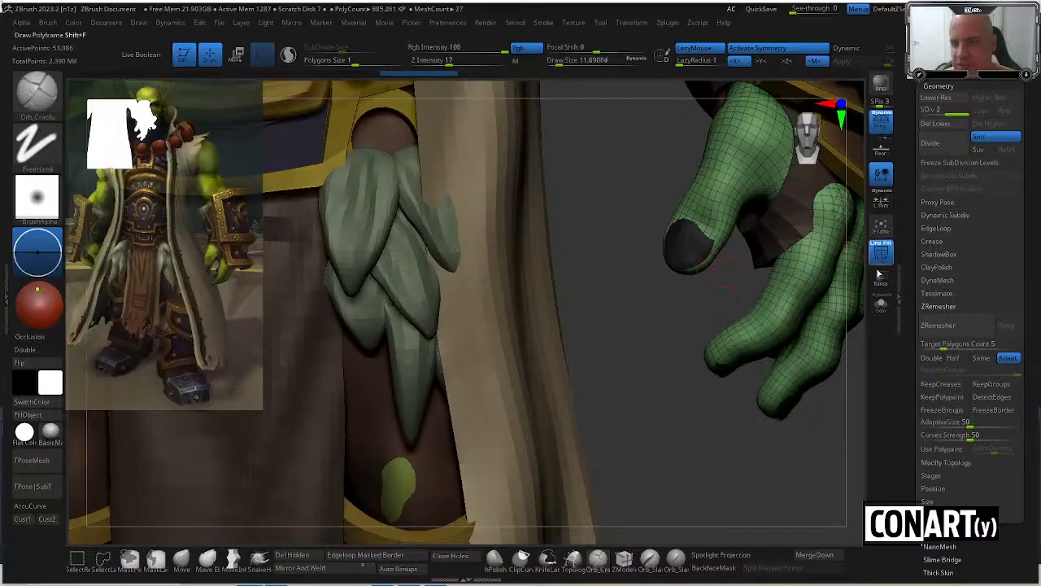
# Isolate the hands with the polyframe hidden and subdivide them to level 4.
pyautogui.click(881, 302)
pyautogui.moveTo(713, 415)
pyautogui.mouseDown()
pyautogui.moveTo(686, 379)
pyautogui.moveTo(539, 396)
pyautogui.moveTo(681, 436)
pyautogui.moveTo(583, 425)
pyautogui.moveTo(558, 450)
pyautogui.moveTo(569, 439)
pyautogui.mouseUp()
pyautogui.hotkey('shift', 'f')
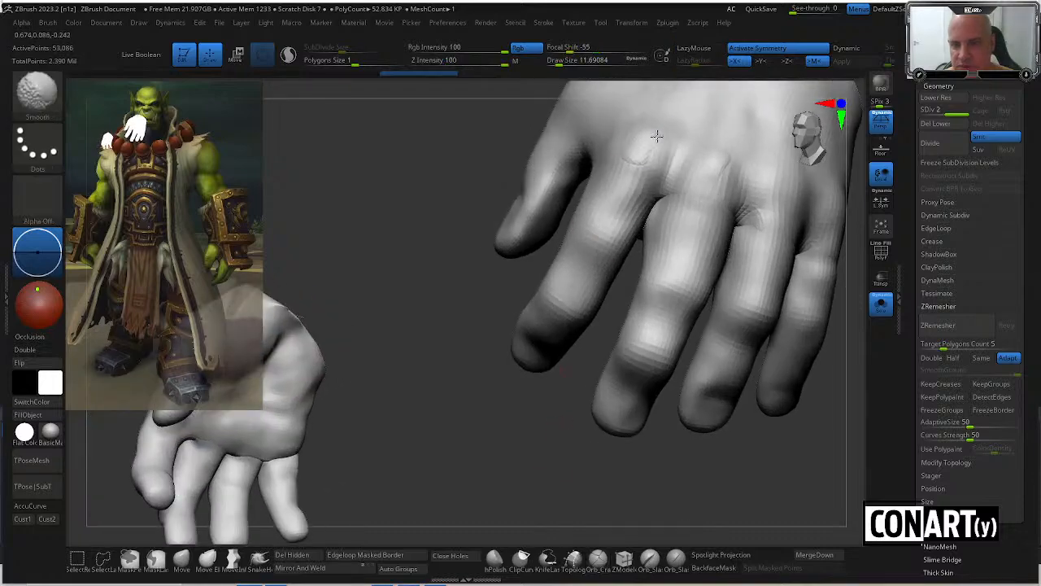
pyautogui.press('ctrl')
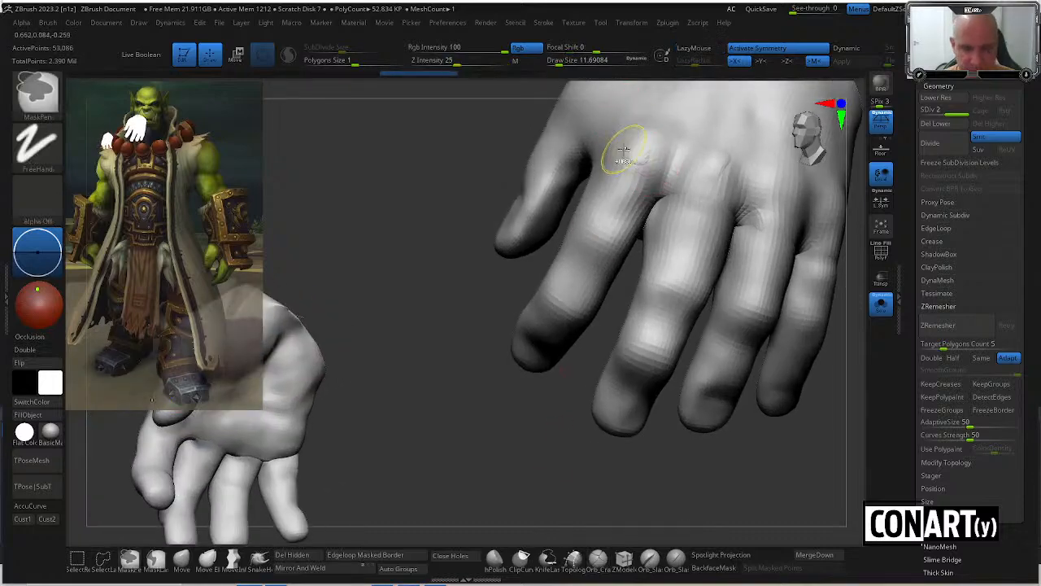
pyautogui.press('d')
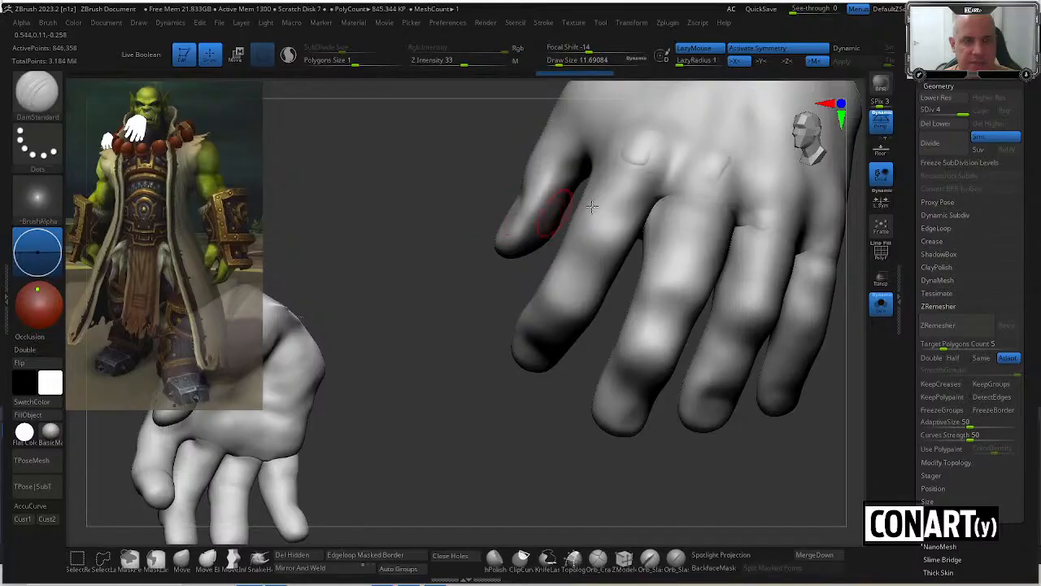
# Carve creases between the knuckles at subdivision level 3 with the DamStandard brush at a draw size of about 8.4.
pyautogui.press('space')
pyautogui.moveTo(612, 219)
pyautogui.mouseDown()
pyautogui.moveTo(497, 301)
pyautogui.moveTo(488, 279)
pyautogui.mouseUp()
pyautogui.hotkey('shift', 'd')
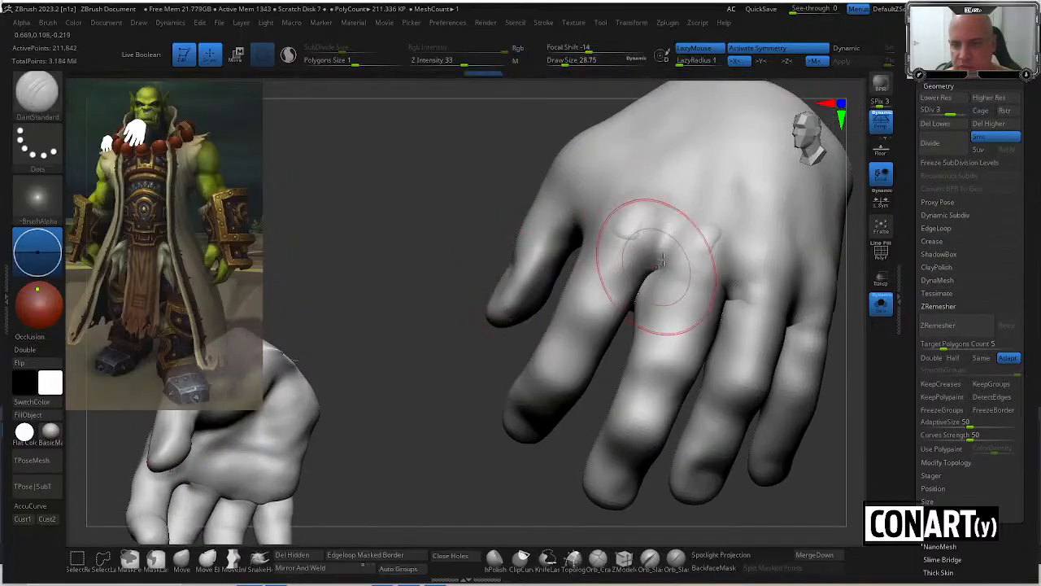
pyautogui.press('space')
pyautogui.moveTo(659, 261); pyautogui.dragTo(656, 262)
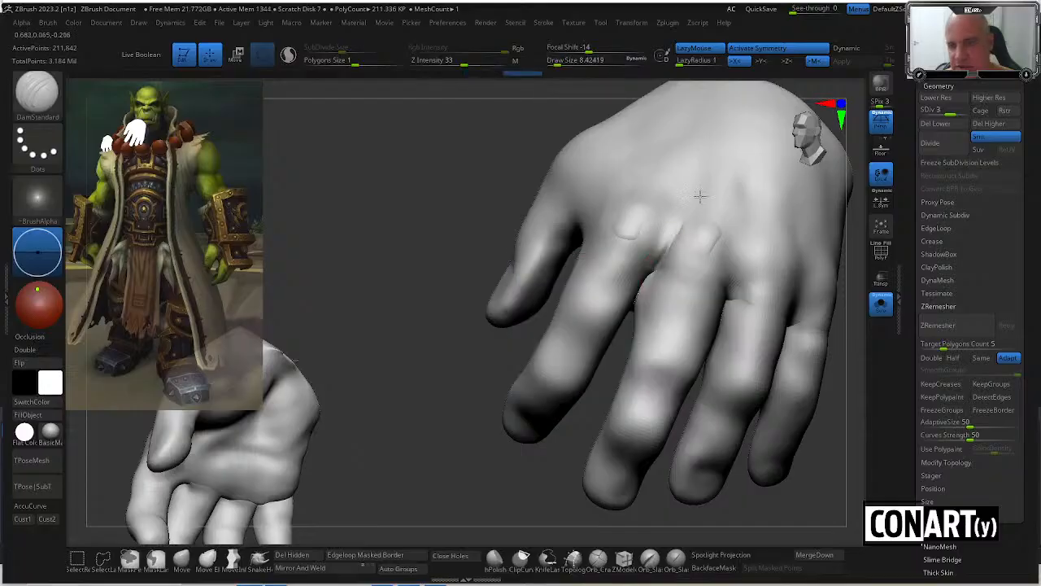
pyautogui.moveTo(566, 435); pyautogui.dragTo(566, 423, button='right')
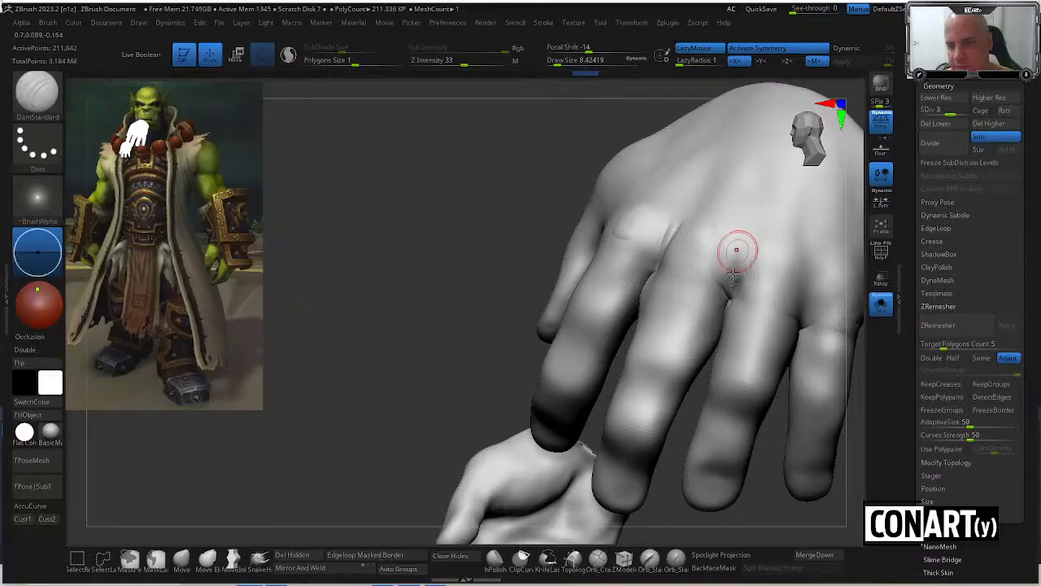
pyautogui.moveTo(759, 467)
pyautogui.mouseDown(button='right')
pyautogui.moveTo(646, 464)
pyautogui.moveTo(721, 287)
pyautogui.moveTo(620, 294)
pyautogui.mouseUp(button='right')
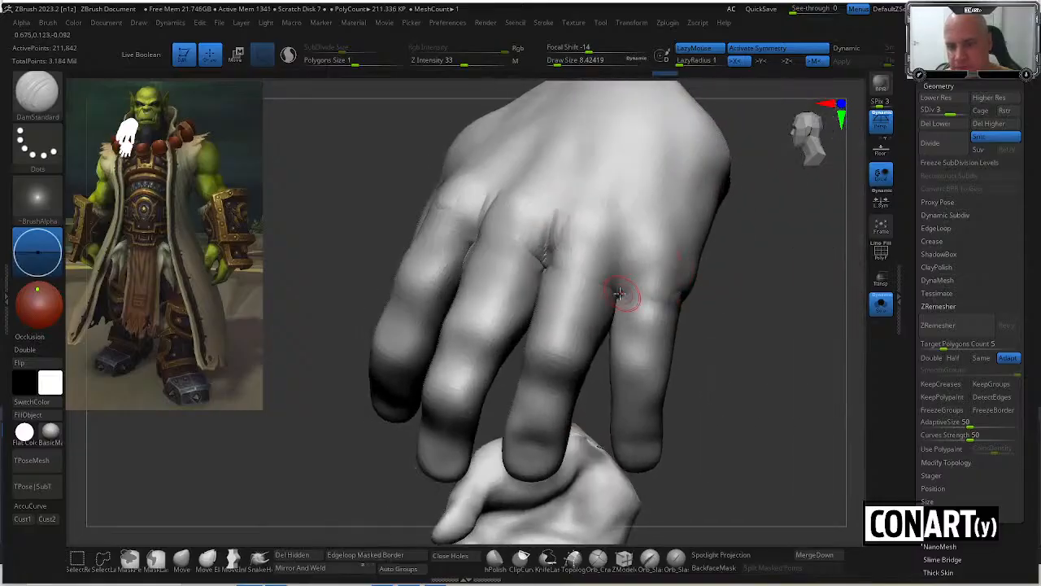
pyautogui.moveTo(692, 346); pyautogui.dragTo(658, 365, button='right')
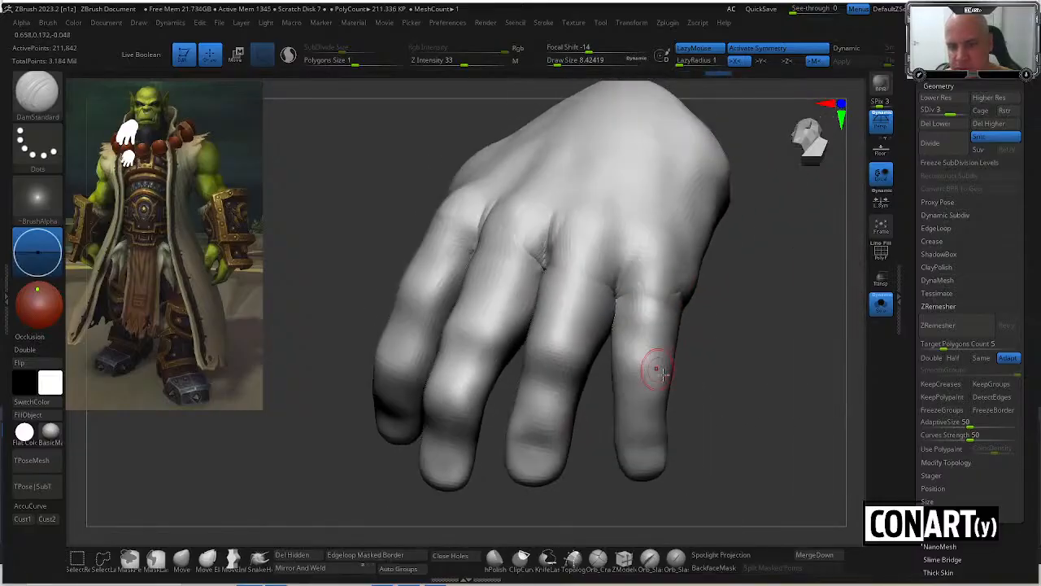
# Switch to the Move brush and set its draw size to about 56, leaving the hand unmasked.
pyautogui.press('w')
pyautogui.keyDown('ctrl'); pyautogui.click(644, 411); pyautogui.keyUp('ctrl')
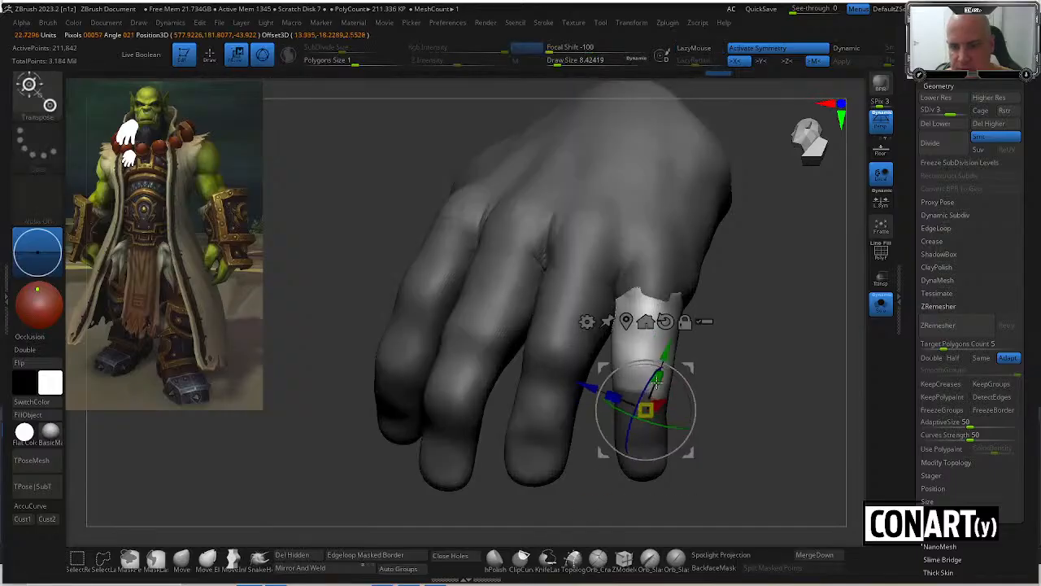
pyautogui.press('q')
pyautogui.press('b')
pyautogui.press('m')
pyautogui.press('v')
pyautogui.press('space')
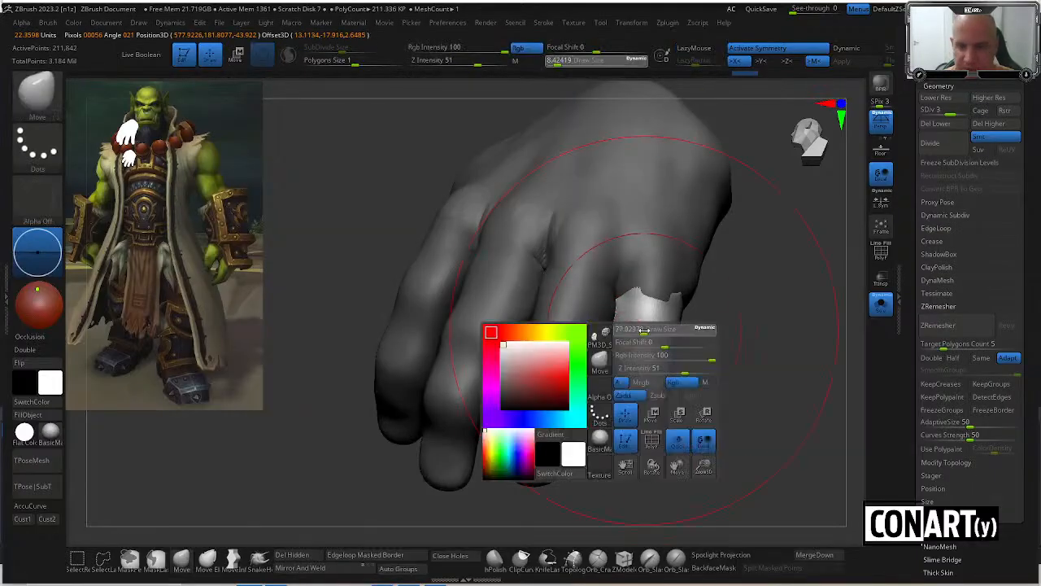
pyautogui.keyDown('ctrl'); pyautogui.click(692, 362); pyautogui.keyUp('ctrl')
# Mask the whole hand except the little finger with a topological mask starting at the finger's base.
pyautogui.press('w')
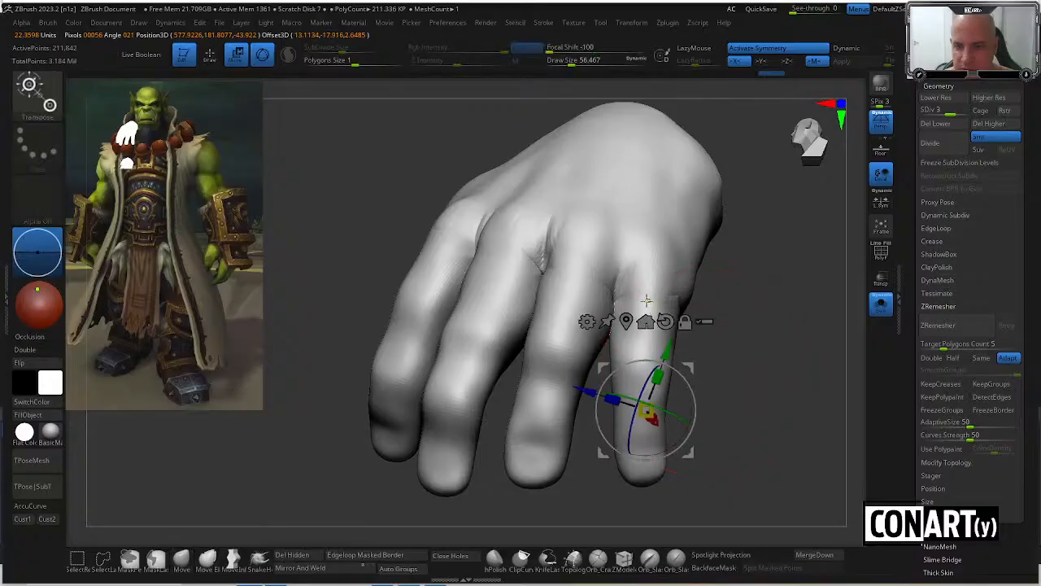
pyautogui.keyDown('ctrl'); pyautogui.click(649, 319); pyautogui.keyUp('ctrl')
pyautogui.keyDown('ctrl'); pyautogui.moveTo(648, 317); pyautogui.dragTo(653, 298); pyautogui.keyUp('ctrl')
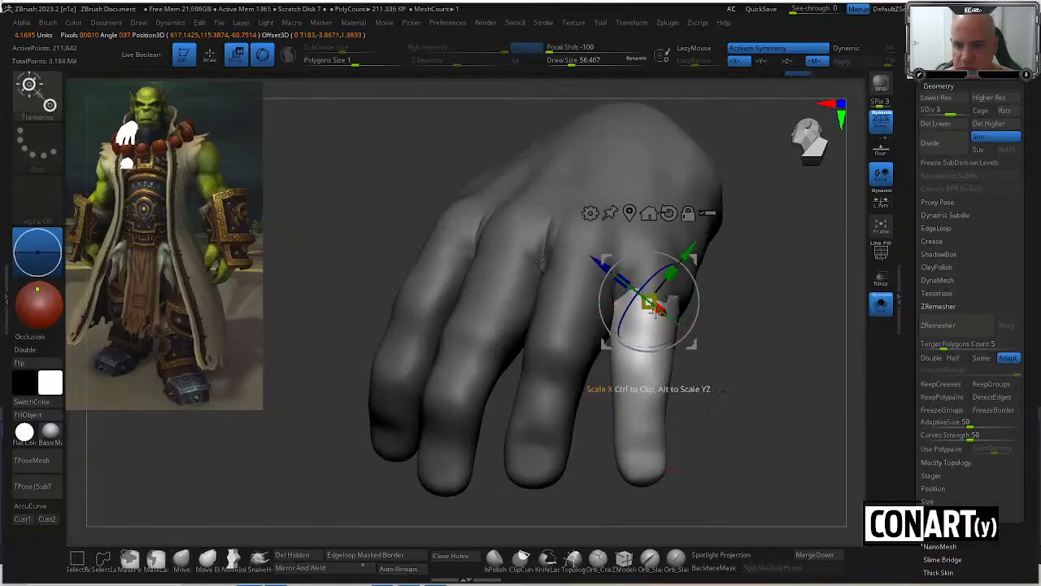
pyautogui.press('q')
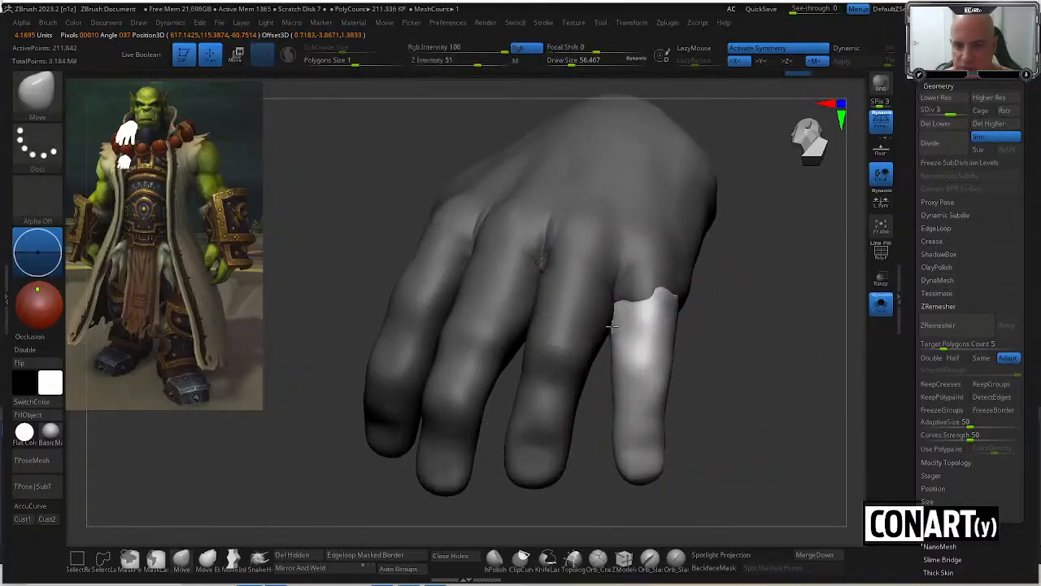
# Reshape the unmasked little finger's sides and tip with the Move brush, reducing the draw size to about 23.
pyautogui.moveTo(690, 382); pyautogui.dragTo(676, 328)
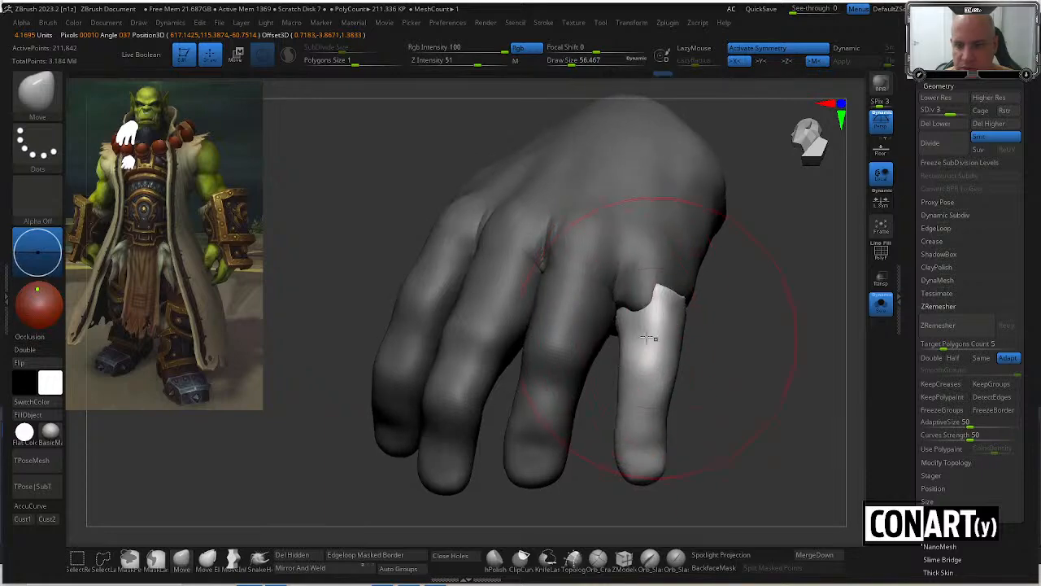
pyautogui.moveTo(648, 338); pyautogui.dragTo(692, 376, button='right')
pyautogui.press('space')
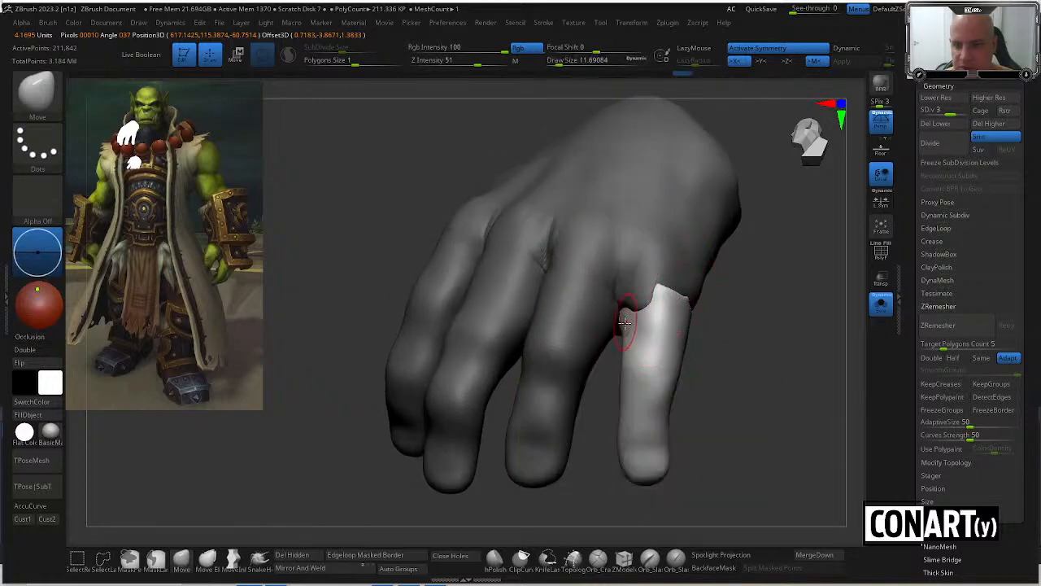
pyautogui.press('space')
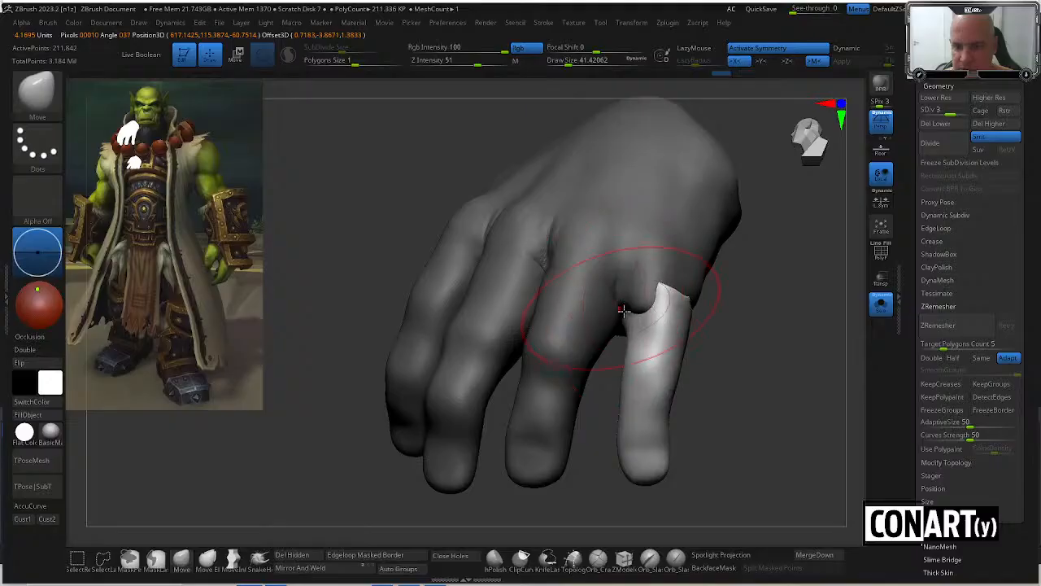
pyautogui.moveTo(697, 374); pyautogui.dragTo(678, 426, button='right')
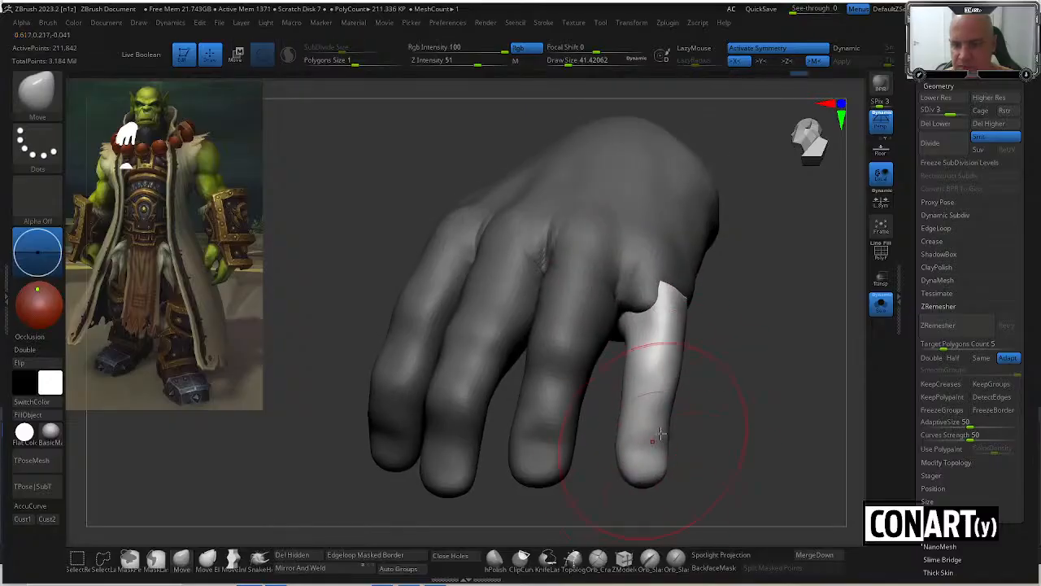
pyautogui.press('space')
pyautogui.moveTo(702, 332); pyautogui.dragTo(628, 378, button='right')
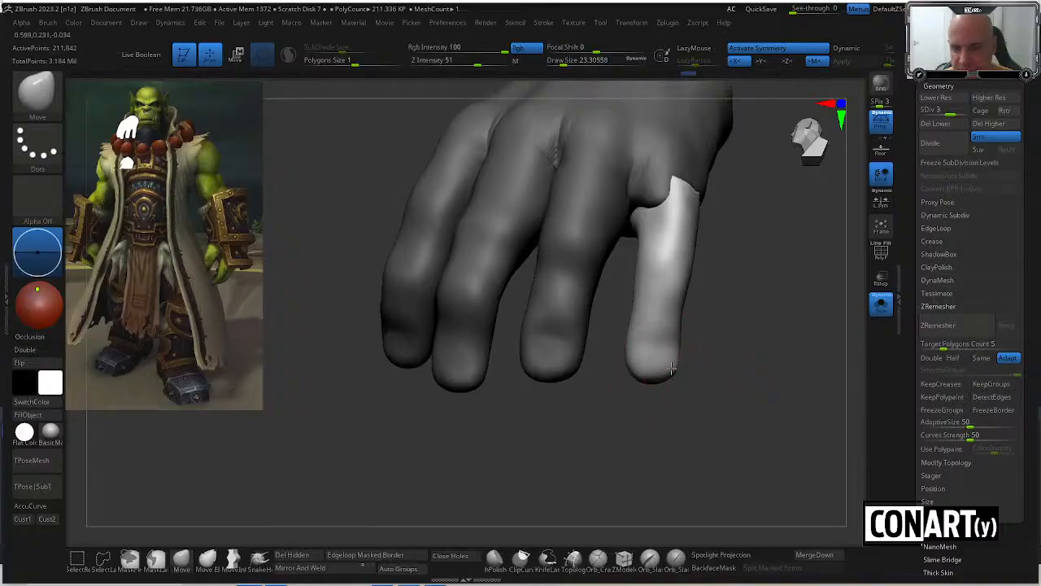
pyautogui.moveTo(685, 314); pyautogui.dragTo(690, 325, button='right')
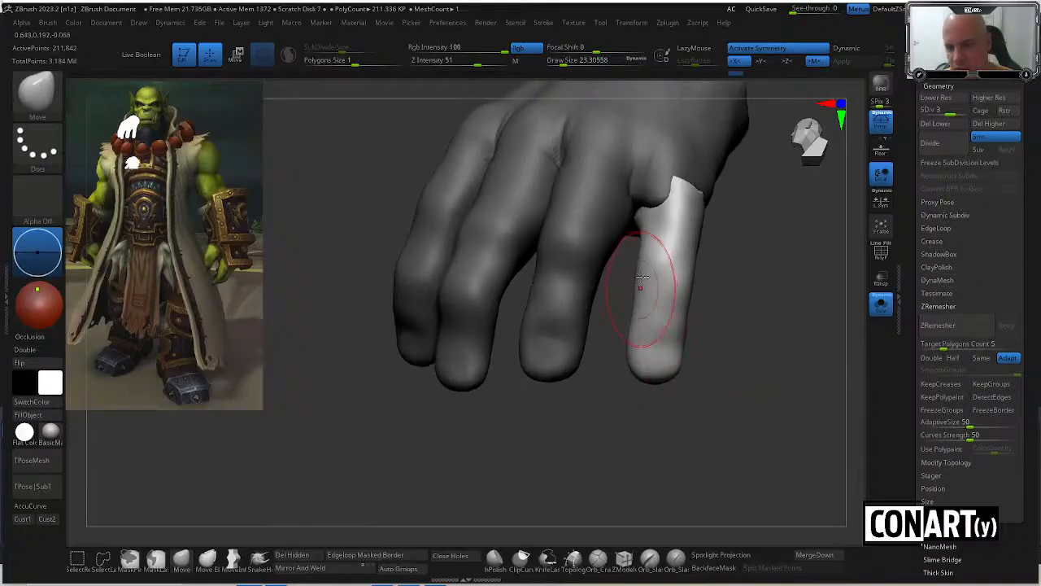
# Adjust the little finger's base where it meets the knuckle with the Move brush, and clear the mask.
pyautogui.moveTo(652, 223); pyautogui.dragTo(691, 208, button='right')
pyautogui.moveTo(667, 207); pyautogui.dragTo(660, 187)
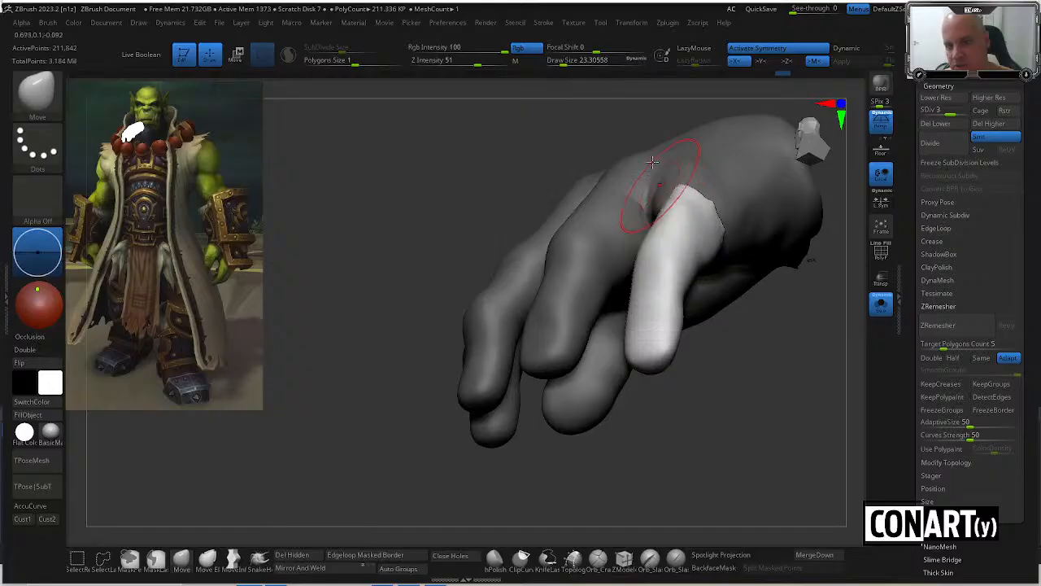
pyautogui.moveTo(659, 187); pyautogui.dragTo(661, 225, button='right')
pyautogui.moveTo(662, 224); pyautogui.dragTo(648, 203)
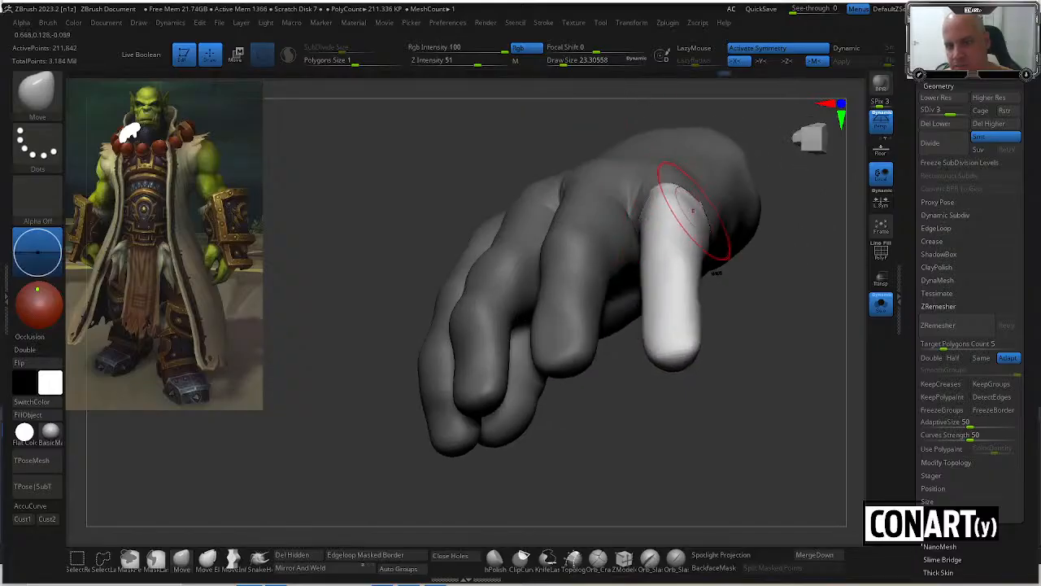
pyautogui.moveTo(689, 262)
pyautogui.mouseDown(button='right')
pyautogui.moveTo(720, 320)
pyautogui.moveTo(662, 204)
pyautogui.mouseUp(button='right')
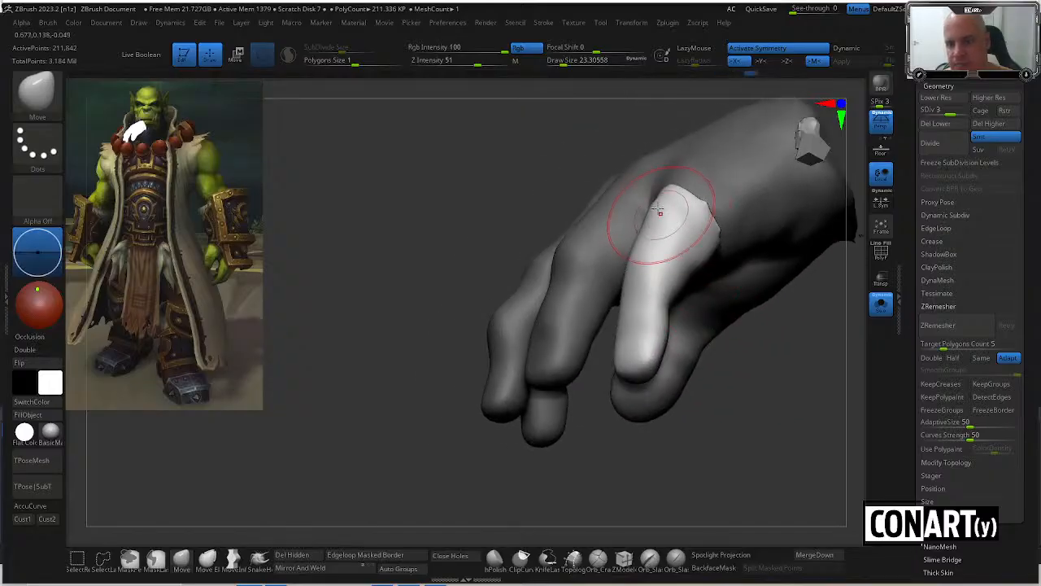
pyautogui.moveTo(565, 161); pyautogui.dragTo(698, 214)
pyautogui.moveTo(588, 173)
pyautogui.mouseDown()
pyautogui.moveTo(709, 186)
pyautogui.moveTo(724, 224)
pyautogui.mouseUp()
pyautogui.moveTo(640, 222); pyautogui.dragTo(732, 351)
pyautogui.moveTo(747, 234); pyautogui.dragTo(718, 214)
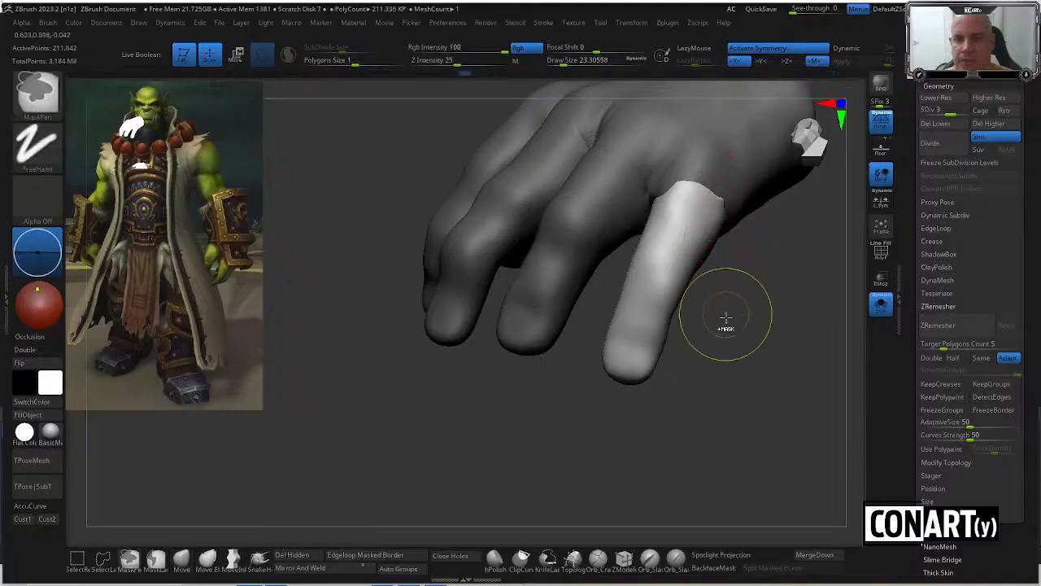
pyautogui.keyDown('ctrl'); pyautogui.moveTo(724, 320); pyautogui.dragTo(741, 327); pyautogui.keyUp('ctrl')
pyautogui.moveTo(736, 313); pyautogui.dragTo(770, 281)
pyautogui.press('w')
pyautogui.keyDown('ctrl'); pyautogui.moveTo(607, 155); pyautogui.dragTo(574, 214); pyautogui.keyUp('ctrl')
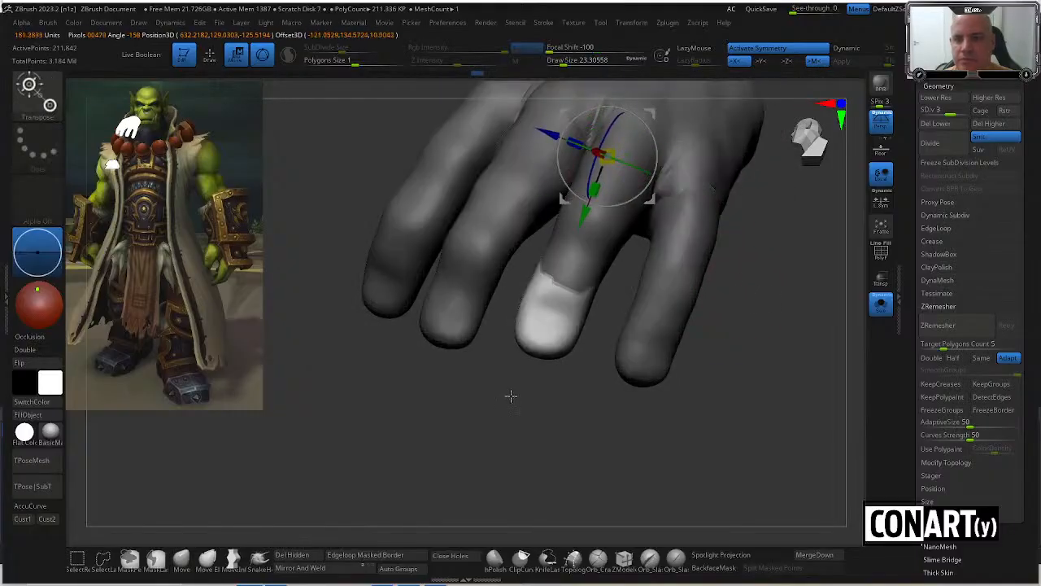
pyautogui.keyDown('ctrl'); pyautogui.moveTo(512, 395); pyautogui.dragTo(530, 383); pyautogui.keyUp('ctrl')
pyautogui.moveTo(541, 326)
pyautogui.mouseDown()
pyautogui.moveTo(580, 453)
pyautogui.moveTo(571, 311)
pyautogui.mouseUp()
pyautogui.press('q')
# Mask the hand except the ring finger's base segment with a topological mask along the finger.
pyautogui.press('w')
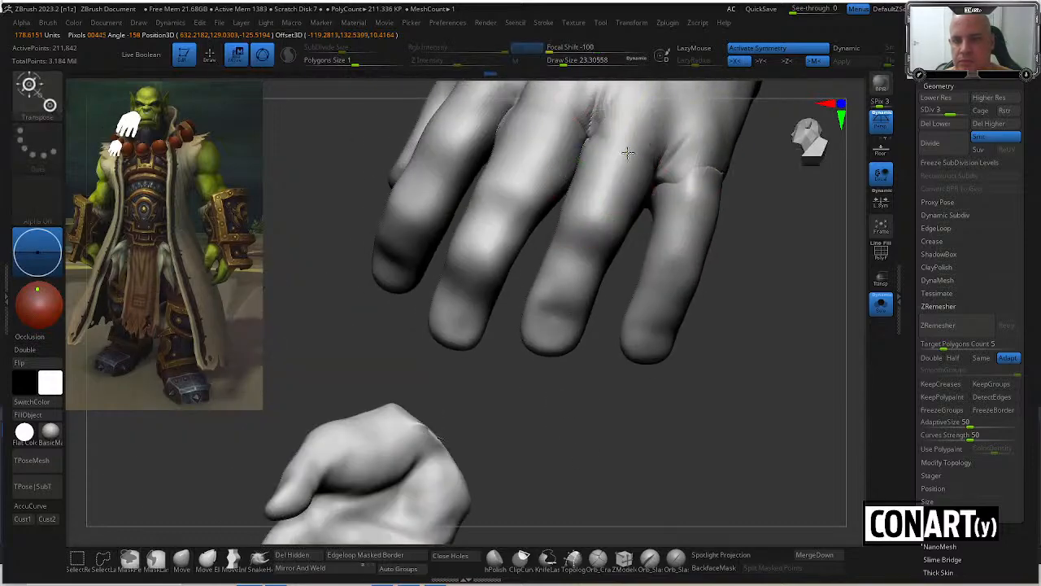
pyautogui.moveTo(627, 152)
pyautogui.keyDown('ctrl'); pyautogui.mouseDown()
pyautogui.moveTo(598, 192)
pyautogui.moveTo(575, 281)
pyautogui.mouseUp(); pyautogui.keyUp('ctrl')
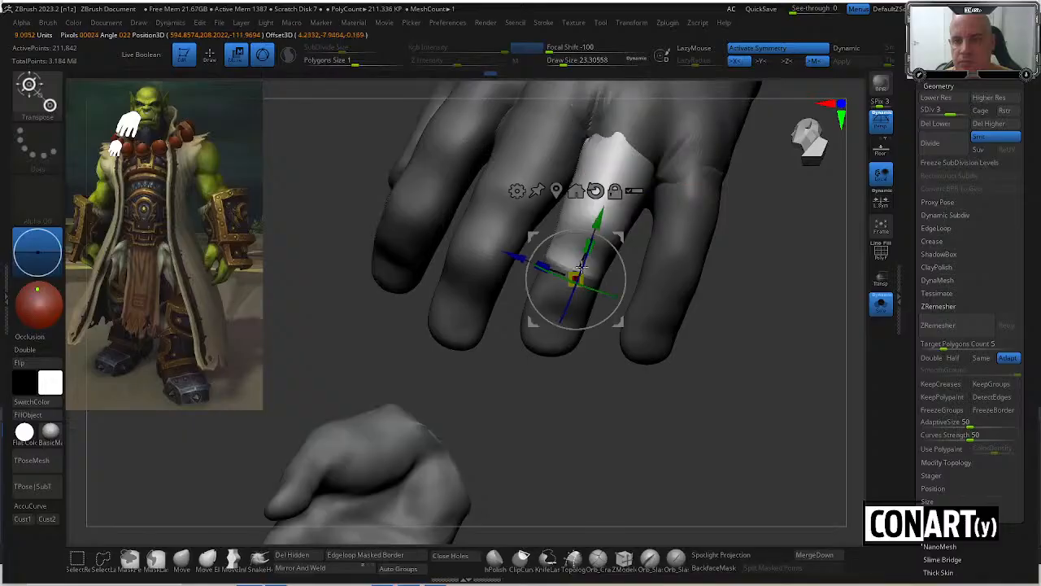
pyautogui.press('q')
pyautogui.moveTo(634, 364); pyautogui.dragTo(680, 357)
# Reshape and smooth the ring finger's base segment using the Move brush at a draw size of about 22, and clear the mask.
pyautogui.press('space')
pyautogui.moveTo(600, 169); pyautogui.dragTo(602, 170)
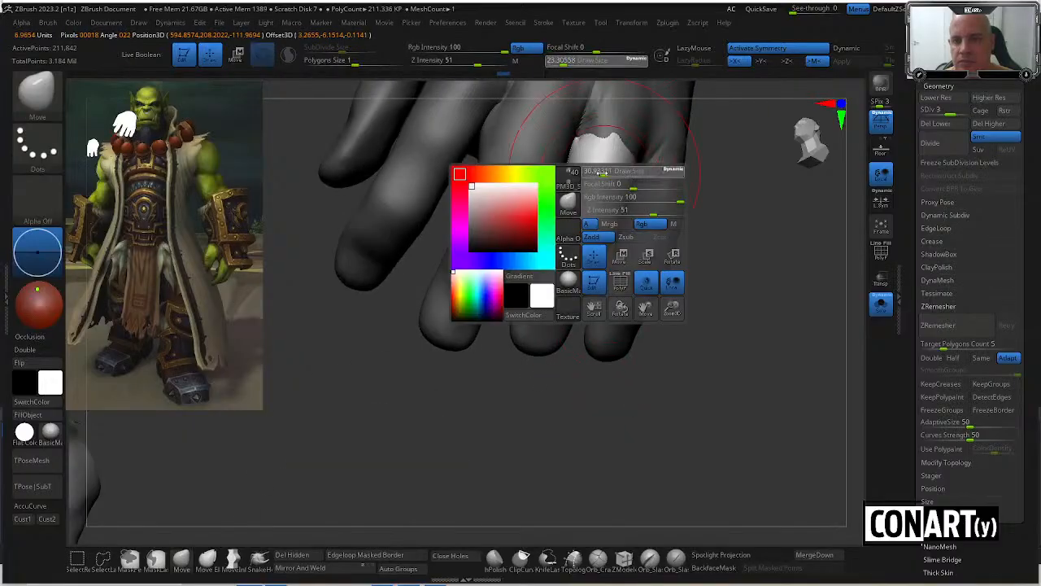
pyautogui.moveTo(700, 251)
pyautogui.mouseDown()
pyautogui.moveTo(663, 245)
pyautogui.moveTo(665, 214)
pyautogui.mouseUp()
pyautogui.press('space')
pyautogui.moveTo(632, 254); pyautogui.dragTo(668, 251)
pyautogui.moveTo(644, 190); pyautogui.dragTo(650, 189)
pyautogui.moveTo(808, 224); pyautogui.dragTo(778, 220)
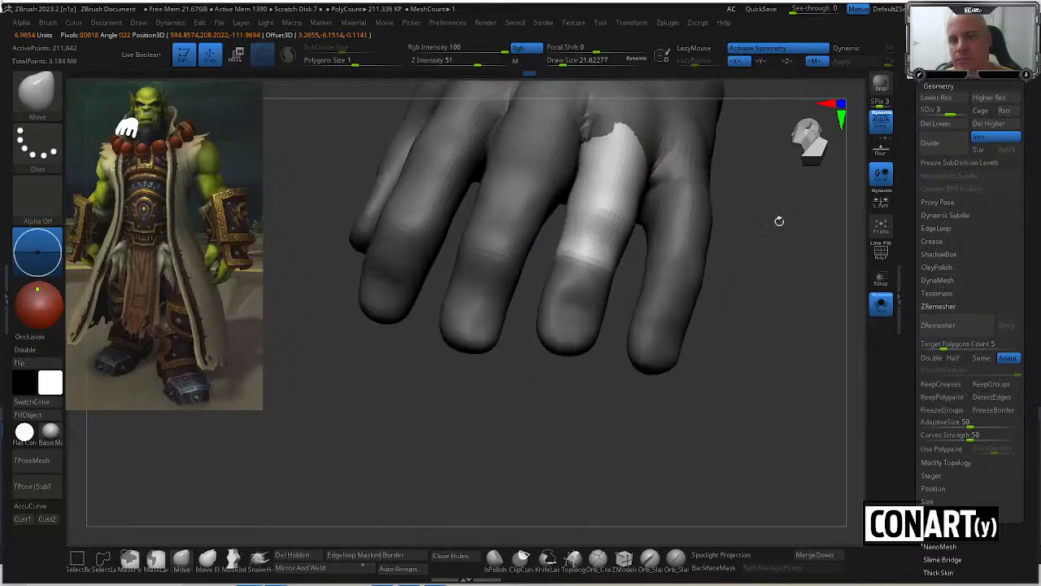
pyautogui.keyDown('shift'); pyautogui.moveTo(578, 144); pyautogui.dragTo(585, 144); pyautogui.keyUp('shift')
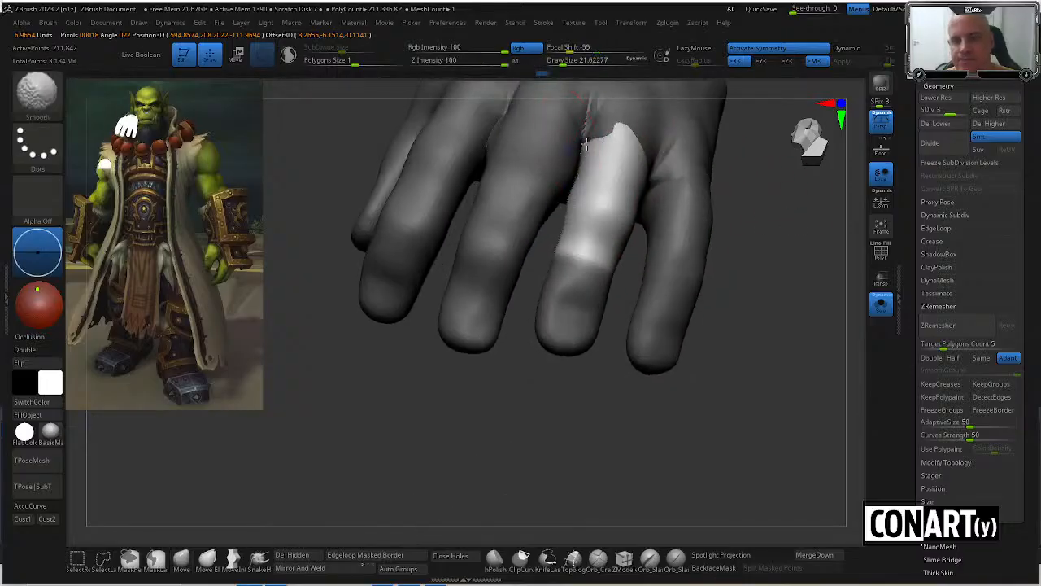
pyautogui.keyDown('ctrl'); pyautogui.click(746, 261); pyautogui.keyUp('ctrl')
pyautogui.moveTo(746, 262); pyautogui.dragTo(721, 310)
pyautogui.press('w')
pyautogui.moveTo(556, 117)
pyautogui.keyDown('ctrl'); pyautogui.mouseDown()
pyautogui.moveTo(555, 109)
pyautogui.moveTo(567, 163)
pyautogui.mouseUp(); pyautogui.keyUp('ctrl')
pyautogui.press('q')
pyautogui.moveTo(510, 355); pyautogui.dragTo(556, 372)
pyautogui.moveTo(564, 384)
pyautogui.keyDown('ctrl'); pyautogui.mouseDown()
pyautogui.moveTo(583, 399)
pyautogui.moveTo(576, 353)
pyautogui.mouseUp(); pyautogui.keyUp('ctrl')
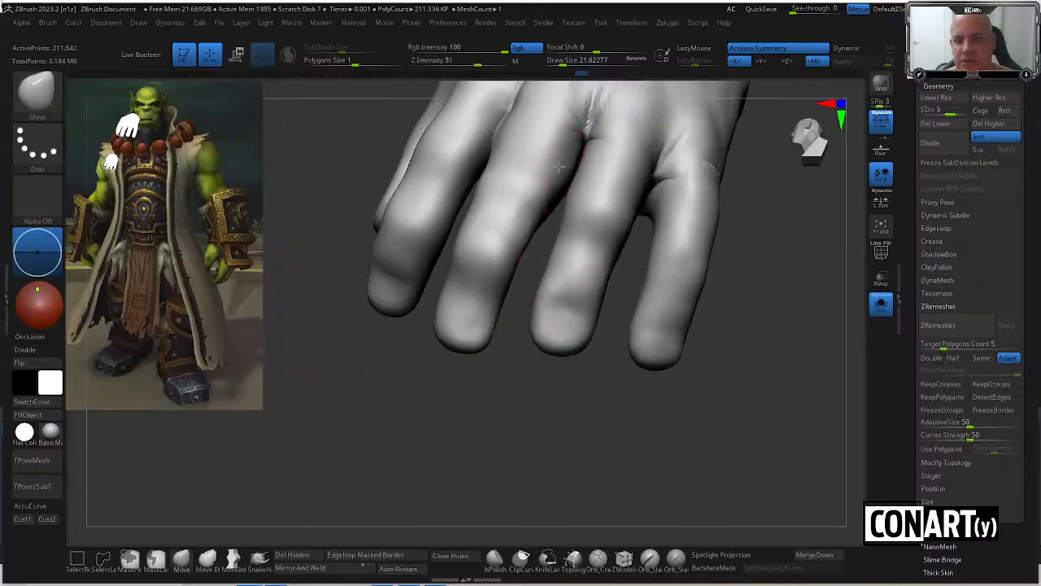
# Mask the middle, ring and little fingers and move the index finger's side of the gap beside the middle finger.
pyautogui.moveTo(535, 387); pyautogui.dragTo(558, 457)
pyautogui.press('w')
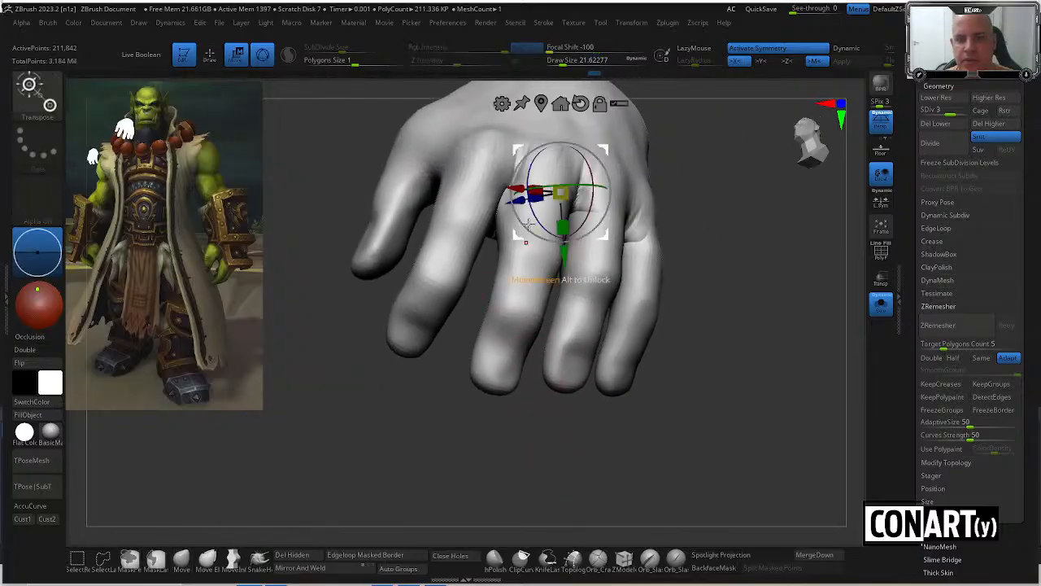
pyautogui.keyDown('ctrl'); pyautogui.moveTo(547, 168); pyautogui.dragTo(525, 171); pyautogui.keyUp('ctrl')
pyautogui.press('q')
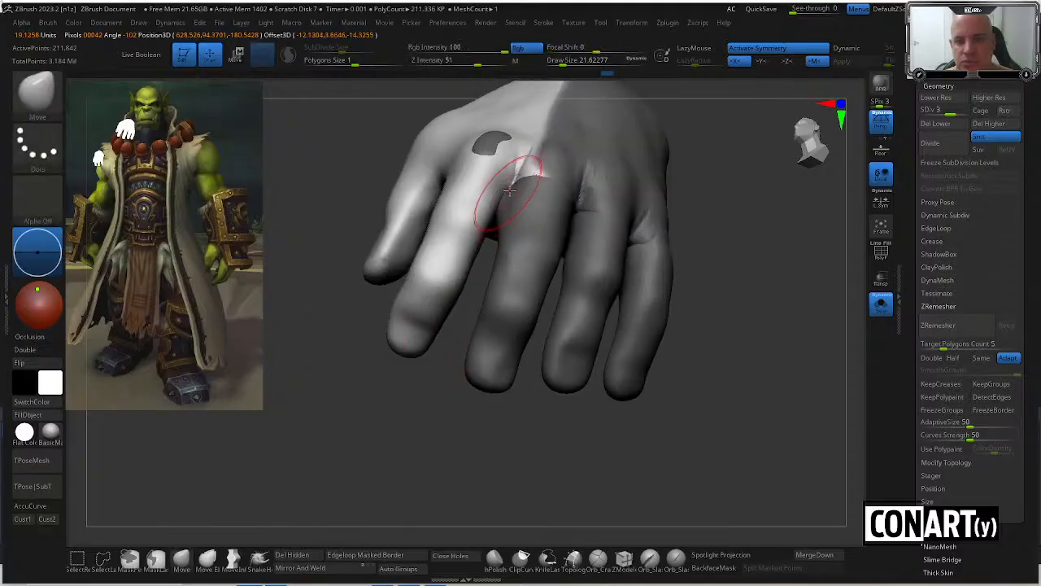
# Invert the mask, reshape the middle finger's side of the gap with the Move brush, and clear the mask.
pyautogui.press('w')
pyautogui.keyDown('ctrl'); pyautogui.click(443, 356); pyautogui.keyUp('ctrl')
pyautogui.press('q')
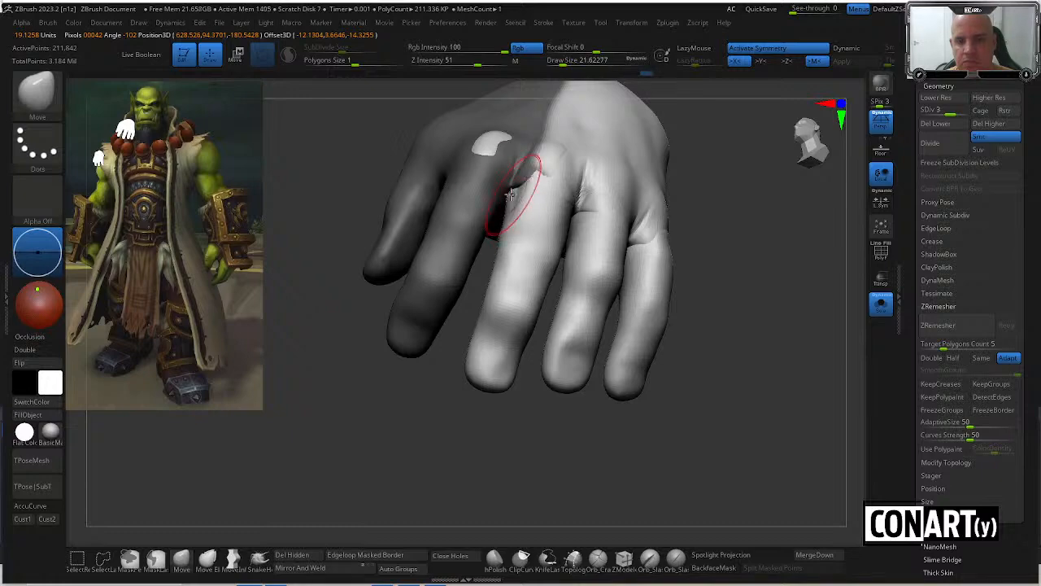
pyautogui.keyDown('ctrl'); pyautogui.moveTo(434, 379); pyautogui.dragTo(435, 400); pyautogui.keyUp('ctrl')
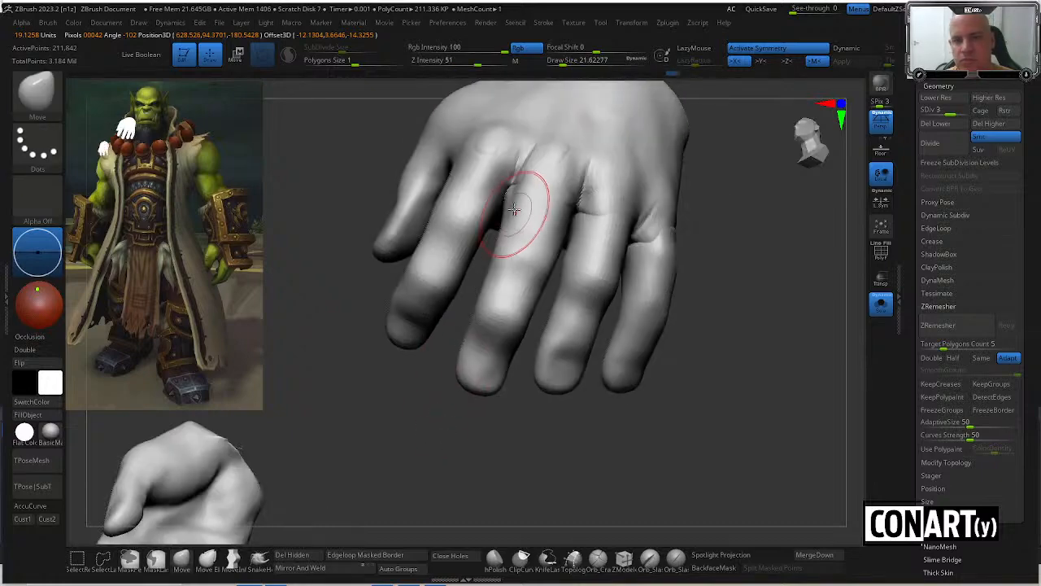
# Try remeshing the hands with DynaMesh at resolution 552, and undo it.
pyautogui.moveTo(669, 255); pyautogui.dragTo(703, 302)
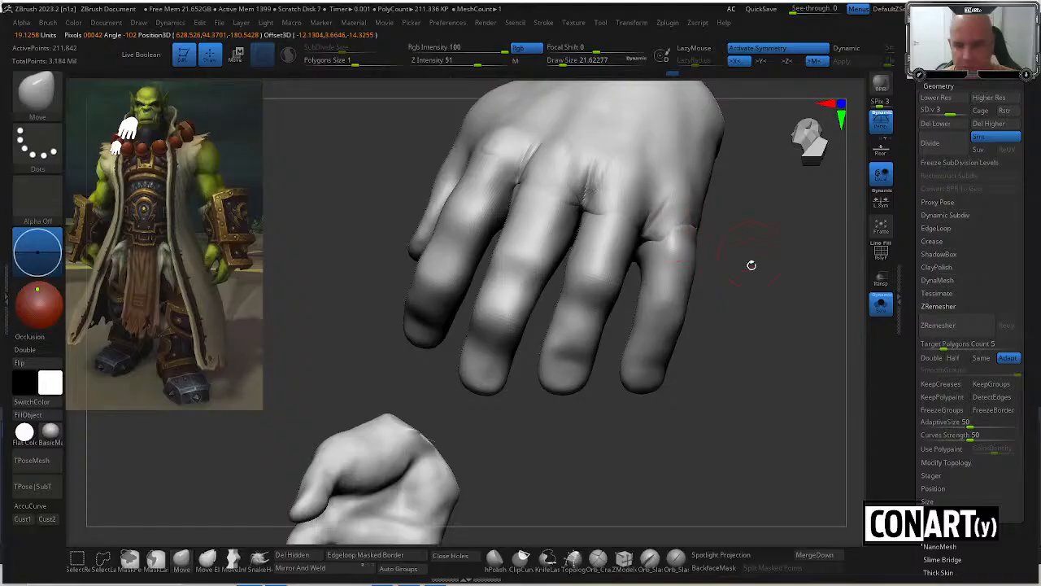
pyautogui.hotkey('shift', 'f')
pyautogui.hotkey('shift', 'f')
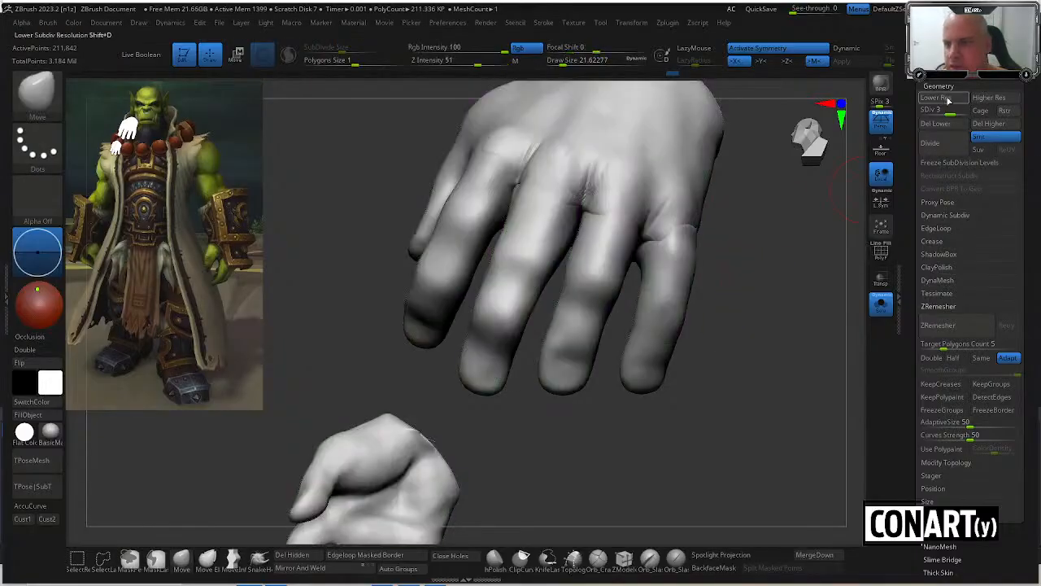
pyautogui.click(937, 280)
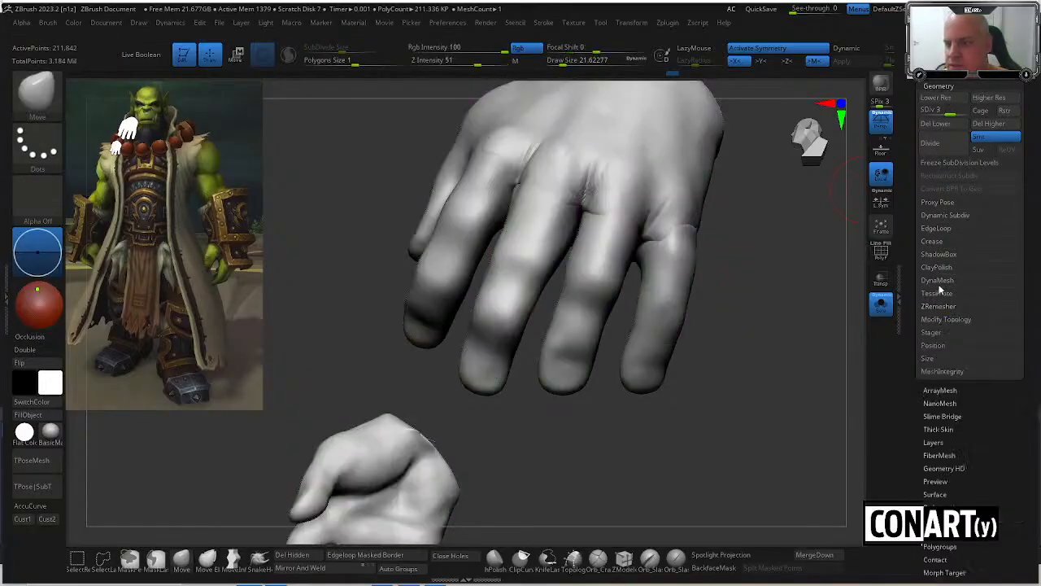
pyautogui.click(950, 303)
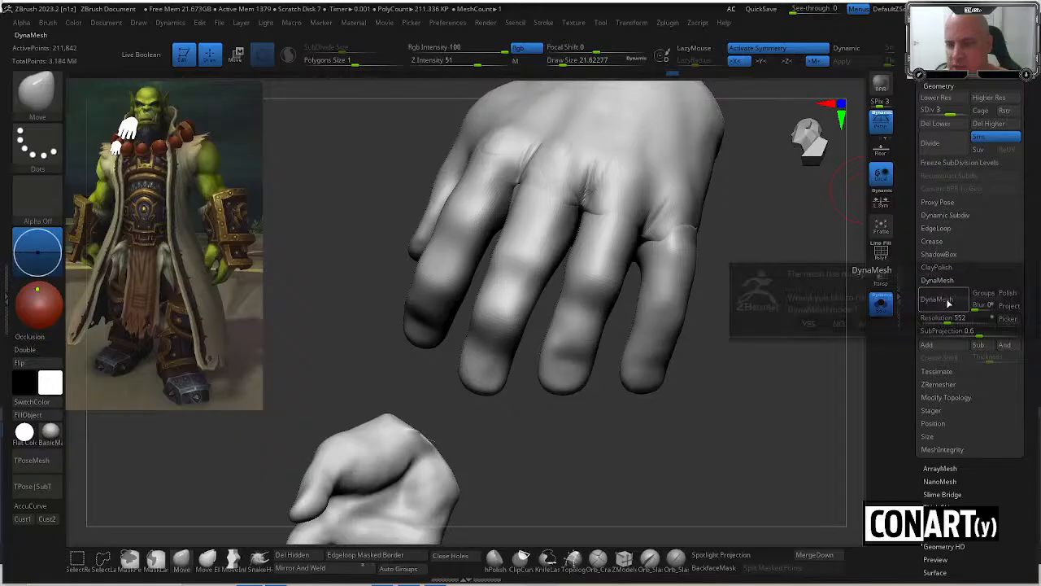
pyautogui.click(838, 325)
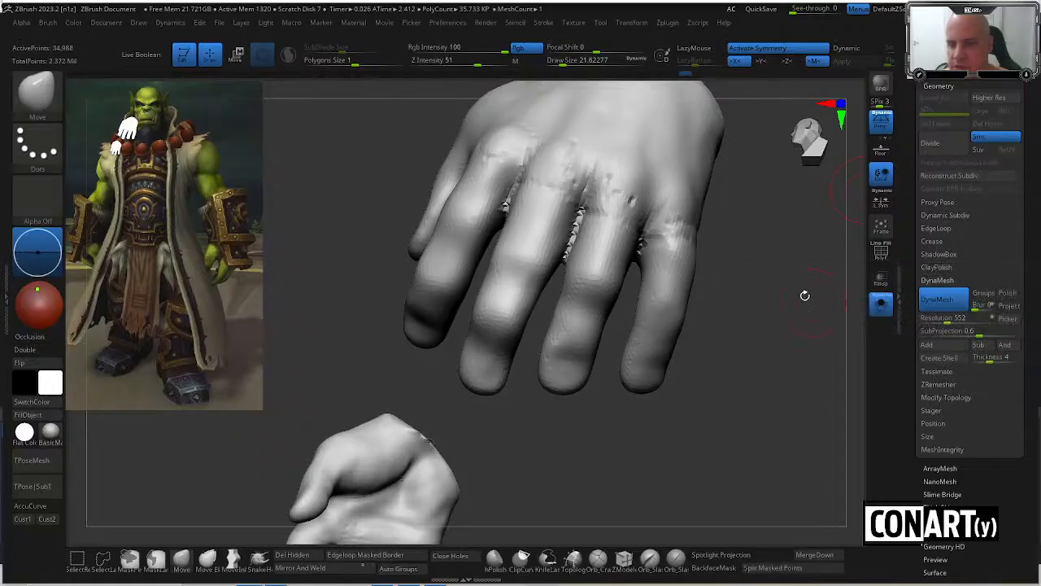
pyautogui.moveTo(787, 276); pyautogui.dragTo(790, 275)
pyautogui.hotkey('ctrl', 'z')
# Remesh the hands with DynaMesh at resolution 1200 from subdivision level 4, deleting the lower levels.
pyautogui.moveTo(945, 318); pyautogui.dragTo(959, 318)
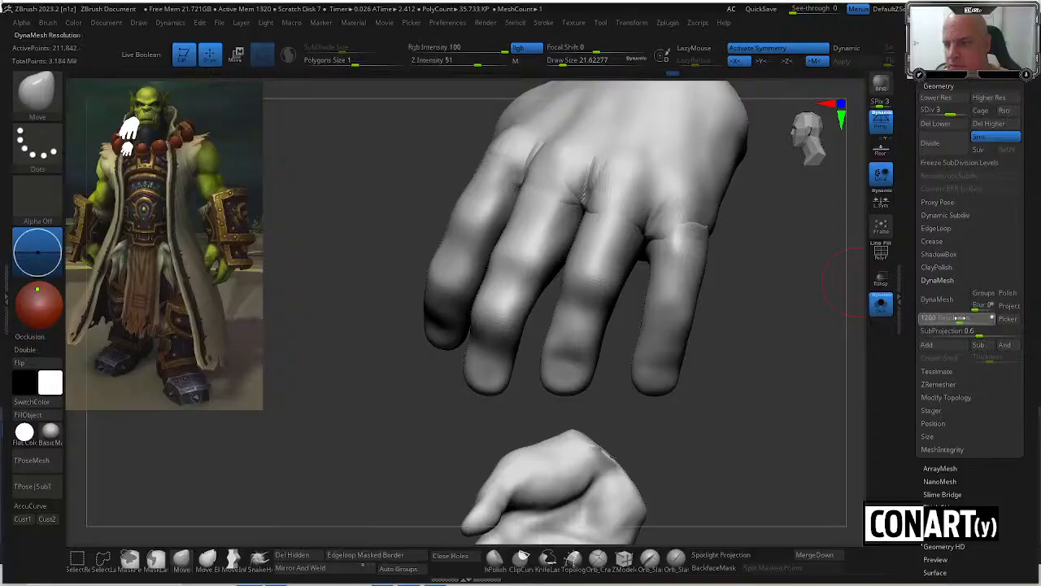
pyautogui.click(952, 127)
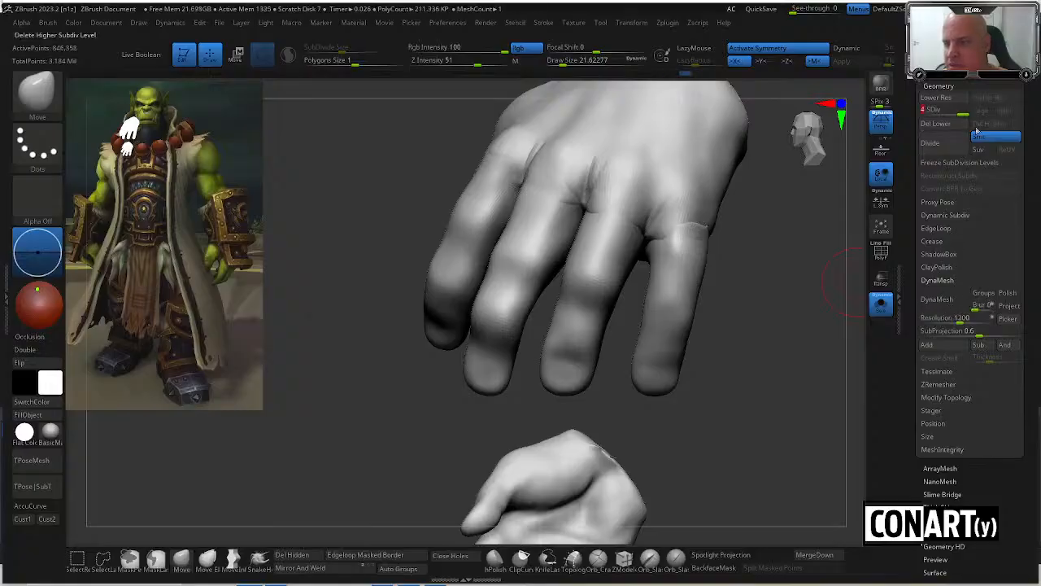
pyautogui.click(937, 300)
# Smooth the rough seams across the finger bases on the back and palm sides of the hand.
pyautogui.press('shift')
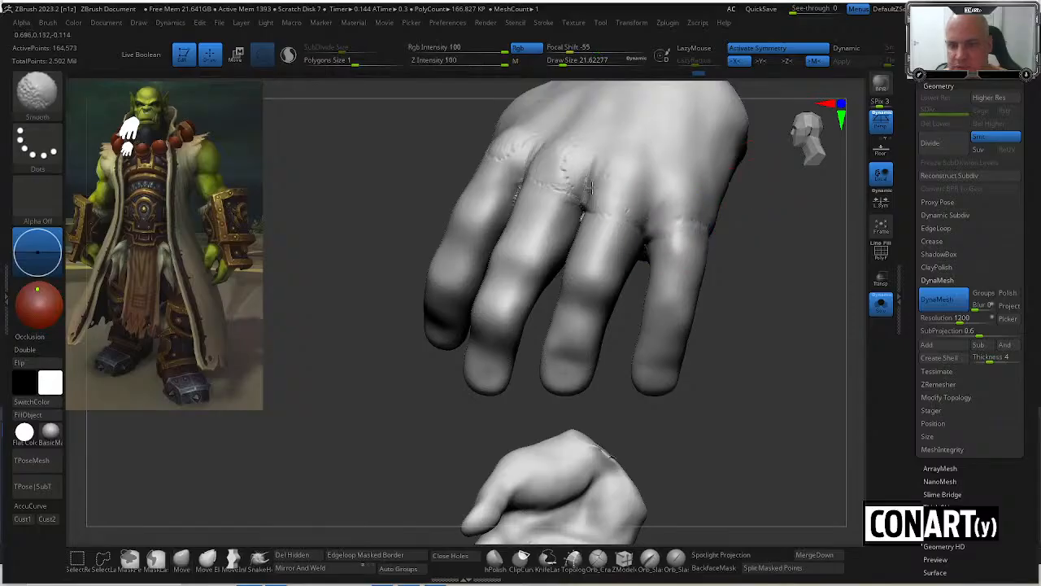
pyautogui.moveTo(357, 192); pyautogui.dragTo(442, 198)
pyautogui.keyDown('shift'); pyautogui.moveTo(489, 140); pyautogui.dragTo(608, 282); pyautogui.keyUp('shift')
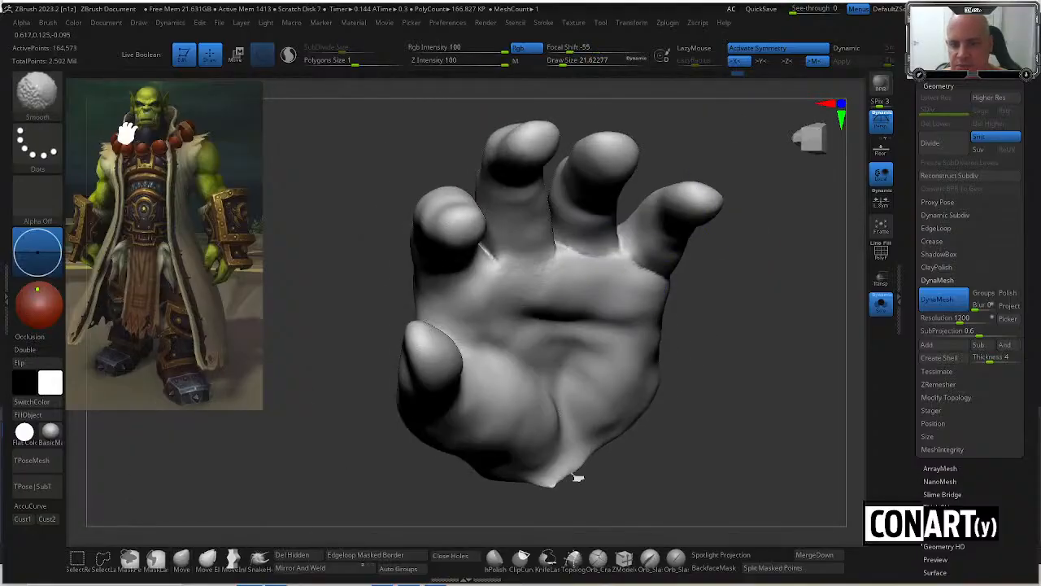
# Hide the small sharp tip at the wrist end of the palm with a lasso selection.
pyautogui.moveTo(653, 478)
pyautogui.keyDown('alt'); pyautogui.mouseDown()
pyautogui.moveTo(648, 390)
pyautogui.moveTo(547, 391)
pyautogui.mouseUp(); pyautogui.keyUp('alt')
pyautogui.keyDown('ctrl'); pyautogui.keyDown('shift'); pyautogui.click(36, 145); pyautogui.keyUp('shift'); pyautogui.keyUp('ctrl')
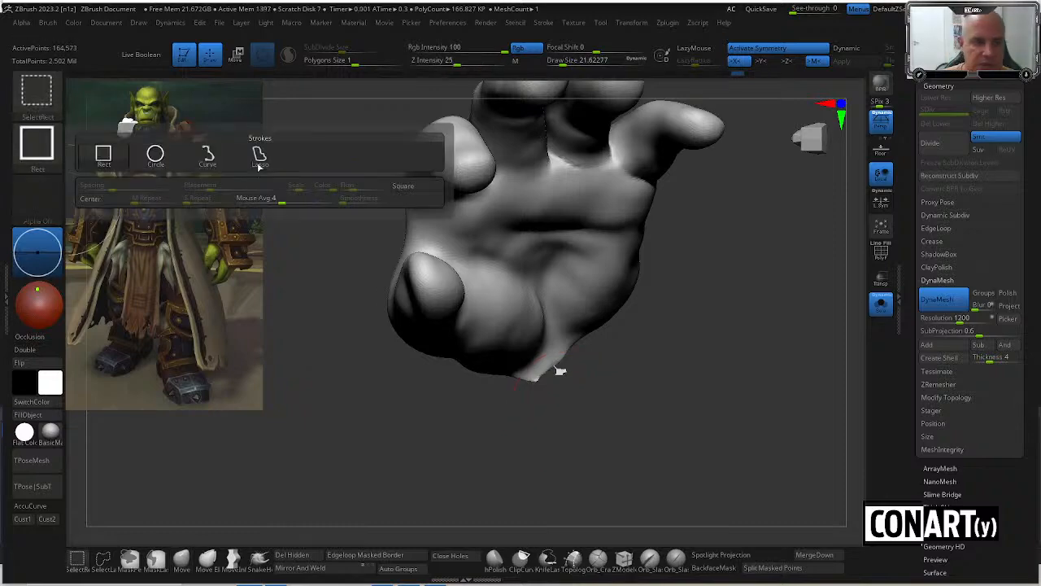
pyautogui.keyDown('ctrl'); pyautogui.keyDown('shift'); pyautogui.click(262, 157); pyautogui.keyUp('shift'); pyautogui.keyUp('ctrl')
pyautogui.moveTo(554, 351); pyautogui.dragTo(586, 349, button='right')
pyautogui.moveTo(585, 349)
pyautogui.keyDown('ctrl'); pyautogui.keyDown('alt'); pyautogui.keyDown('shift'); pyautogui.mouseDown()
pyautogui.moveTo(575, 354)
pyautogui.moveTo(604, 362)
pyautogui.mouseUp(); pyautogui.keyUp('shift'); pyautogui.keyUp('alt'); pyautogui.keyUp('ctrl')
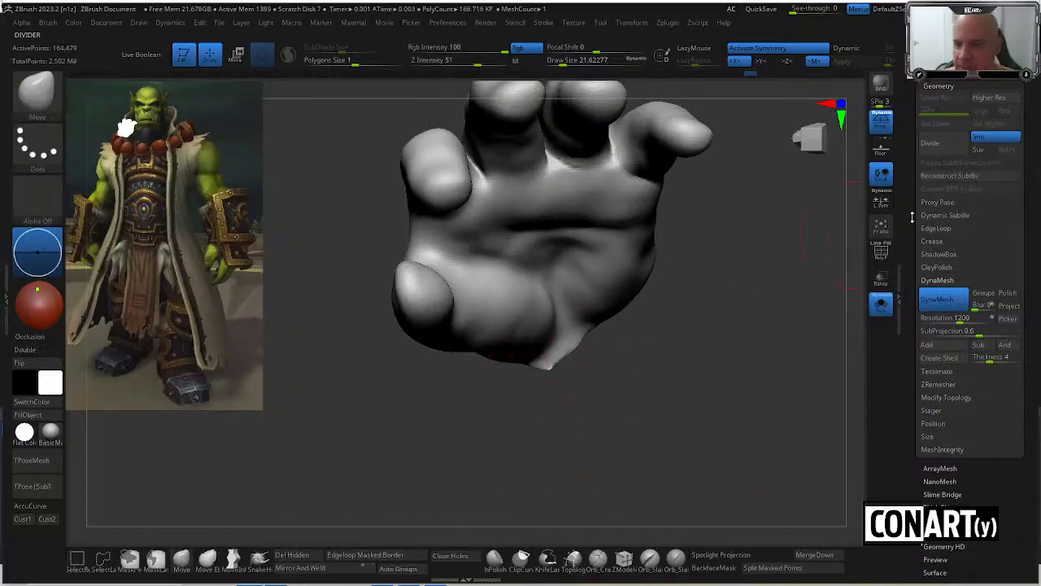
# Turn off DynaMesh and retopologize the hands with ZRemesher at a target polygon count of 5.
pyautogui.click(937, 296)
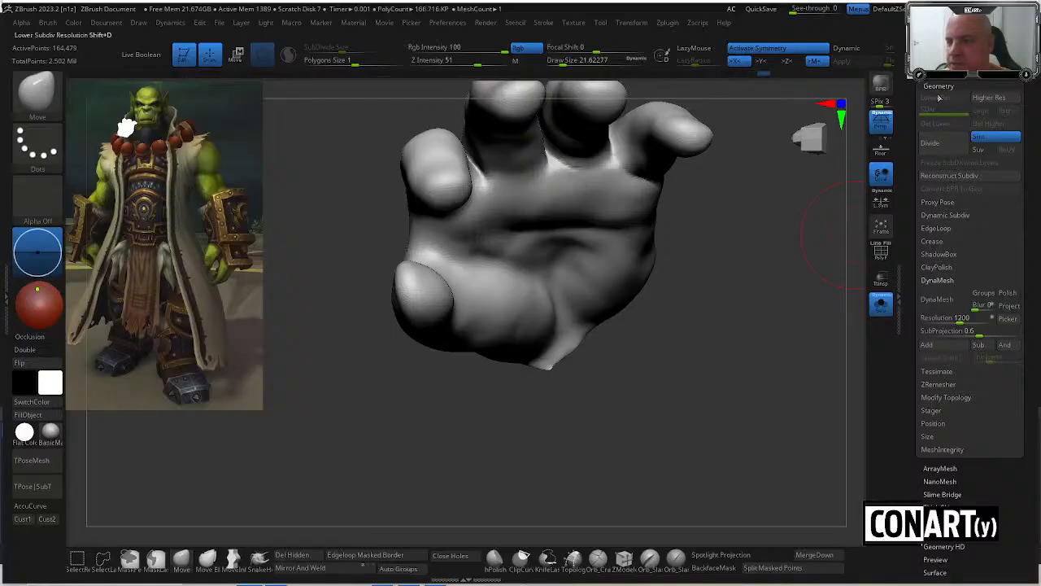
pyautogui.click(938, 85)
pyautogui.click(938, 85)
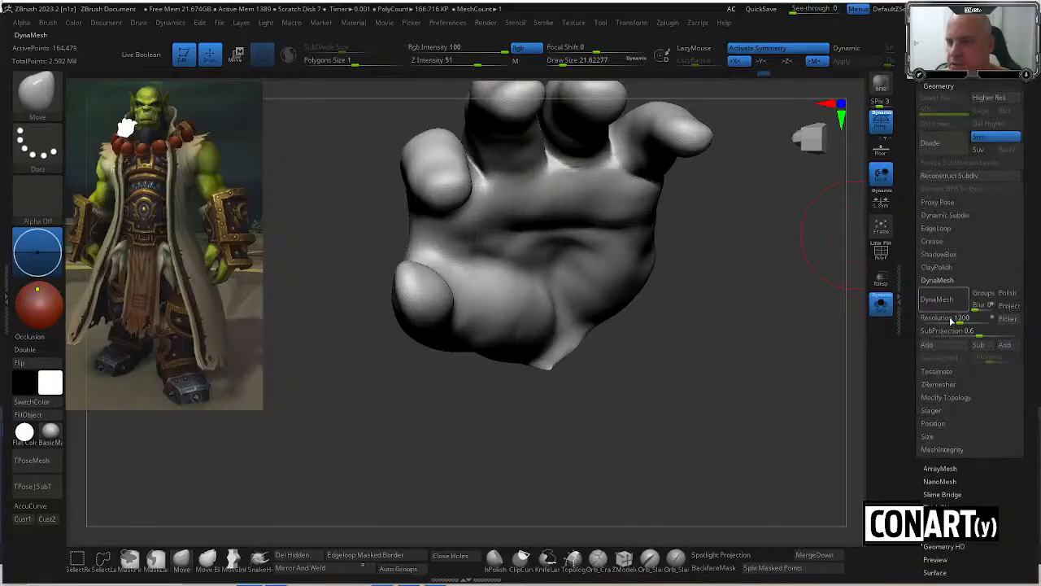
pyautogui.click(947, 282)
pyautogui.click(948, 308)
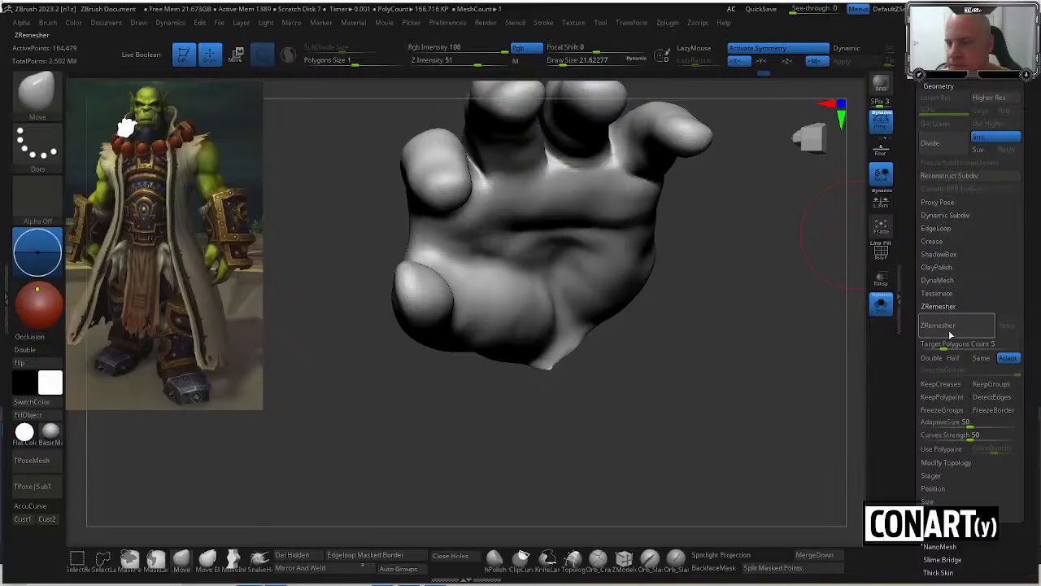
pyautogui.click(937, 325)
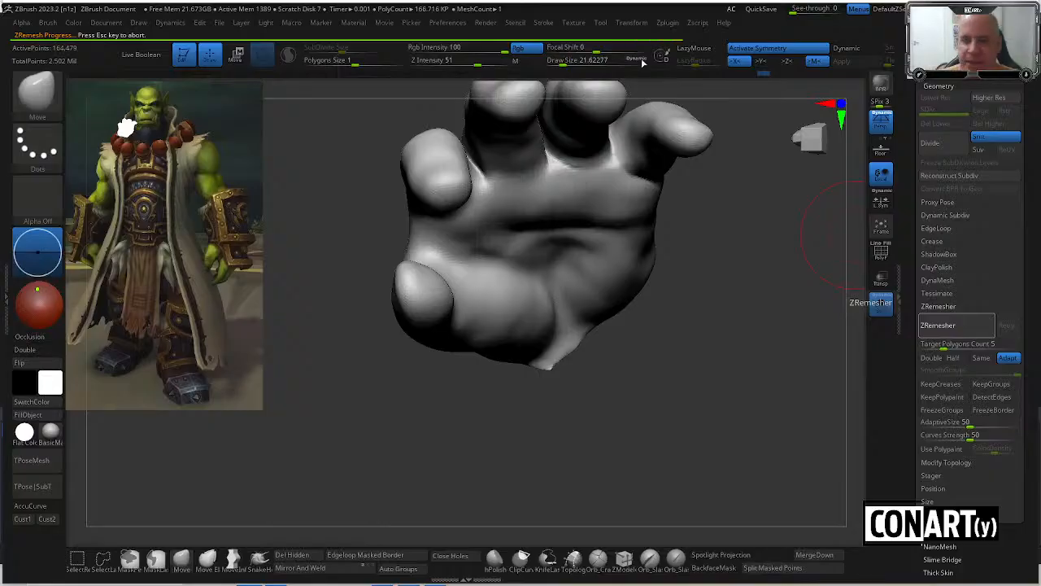
# Check the new topology with the polyframe shown, hide the polyframe, and divide the hands up to subdivision level 4.
pyautogui.moveTo(710, 298); pyautogui.dragTo(684, 390)
pyautogui.hotkey('shift', 'f')
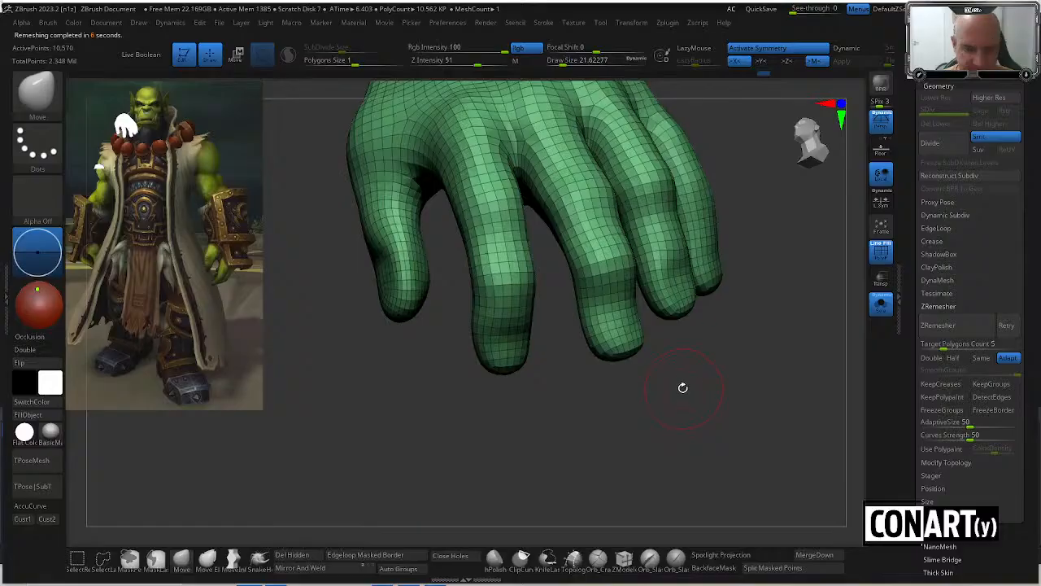
pyautogui.hotkey('shift', 'f')
pyautogui.hotkey('ctrl', 'd')
pyautogui.hotkey('ctrl', 'd')
pyautogui.hotkey('ctrl', 'd')
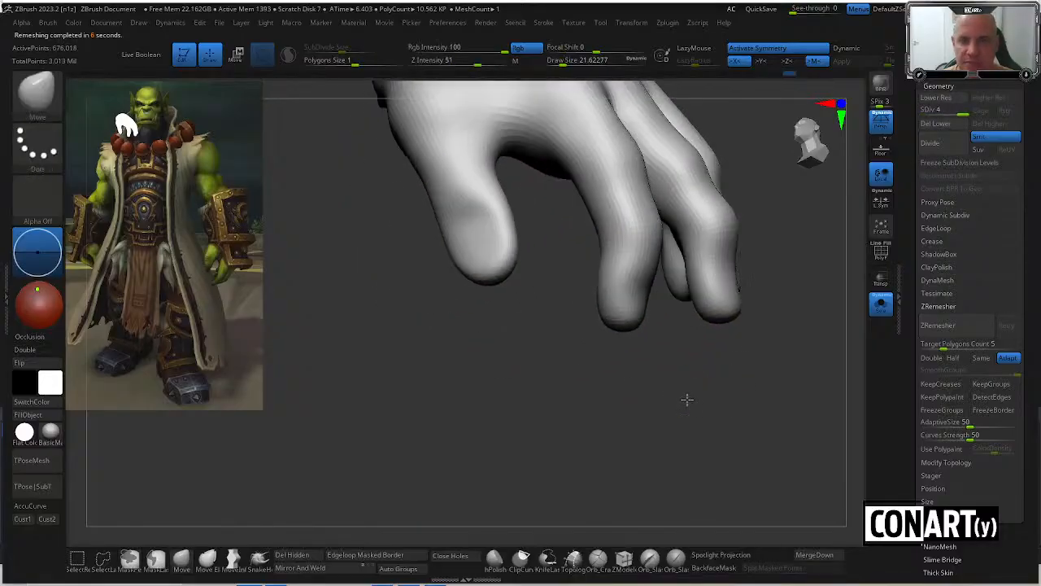
# Carve soft grooves between the knuckles on the back of the hand using DamStandard at draw size about 31, setting Z Intensity to 22.
pyautogui.moveTo(686, 399)
pyautogui.mouseDown()
pyautogui.moveTo(662, 425)
pyautogui.moveTo(653, 459)
pyautogui.moveTo(686, 434)
pyautogui.moveTo(724, 431)
pyautogui.moveTo(681, 372)
pyautogui.mouseUp()
pyautogui.press('b')
pyautogui.press('d')
pyautogui.press('s')
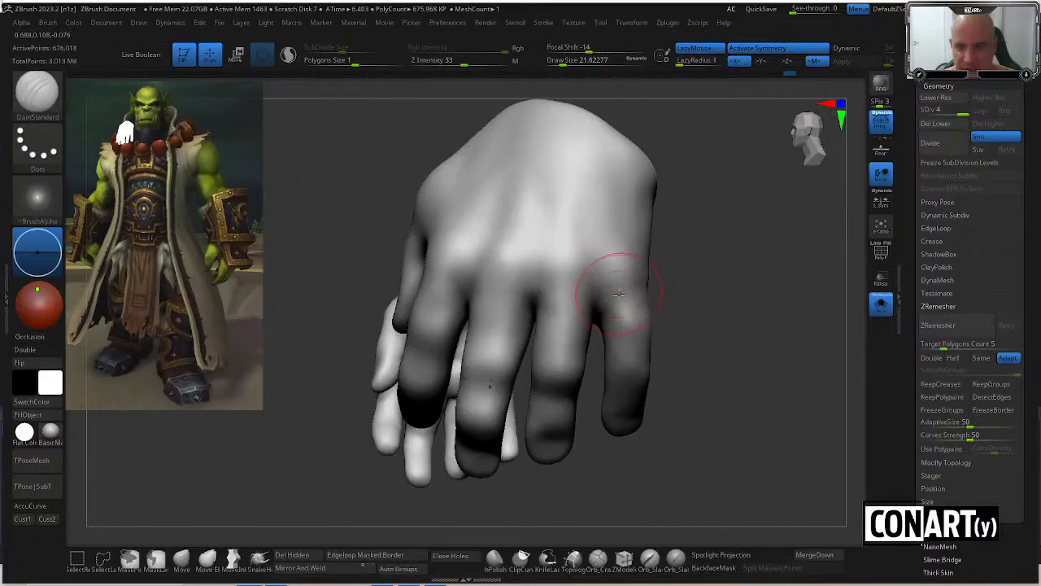
pyautogui.press('space')
pyautogui.moveTo(685, 260)
pyautogui.mouseDown()
pyautogui.moveTo(596, 282)
pyautogui.moveTo(598, 297)
pyautogui.moveTo(675, 239)
pyautogui.mouseUp()
pyautogui.press('space')
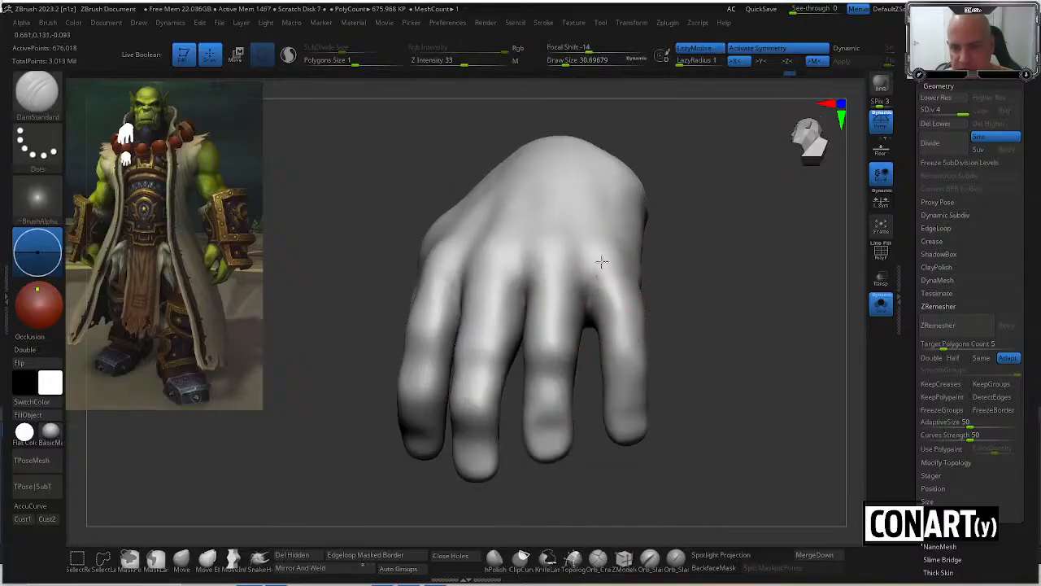
pyautogui.press('space')
pyautogui.click(466, 60)
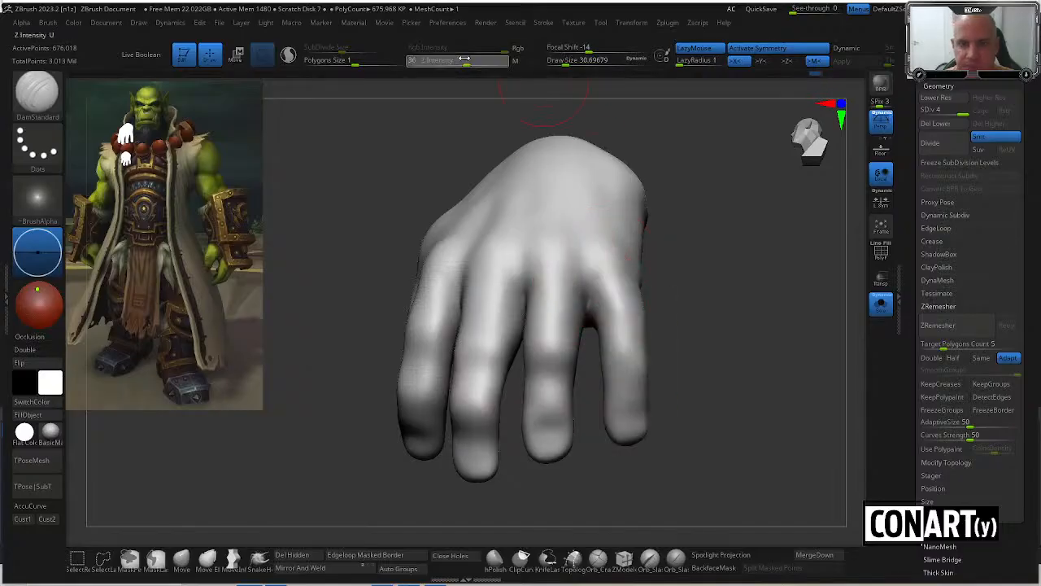
pyautogui.moveTo(703, 314); pyautogui.dragTo(677, 363)
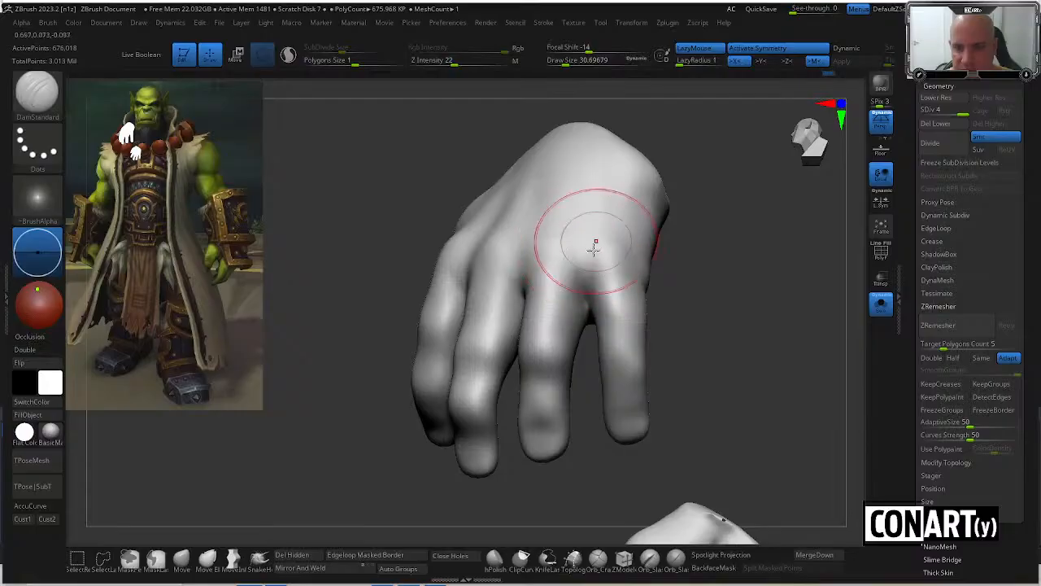
pyautogui.moveTo(589, 244); pyautogui.dragTo(618, 284, button='right')
# Refine the narrow gaps between the finger bases with DamStandard at draw size about 14, smoothing the groove beside the middle finger.
pyautogui.press('space')
pyautogui.moveTo(595, 297)
pyautogui.mouseDown()
pyautogui.moveTo(584, 296)
pyautogui.moveTo(576, 253)
pyautogui.mouseUp()
pyautogui.moveTo(660, 295); pyautogui.dragTo(681, 313)
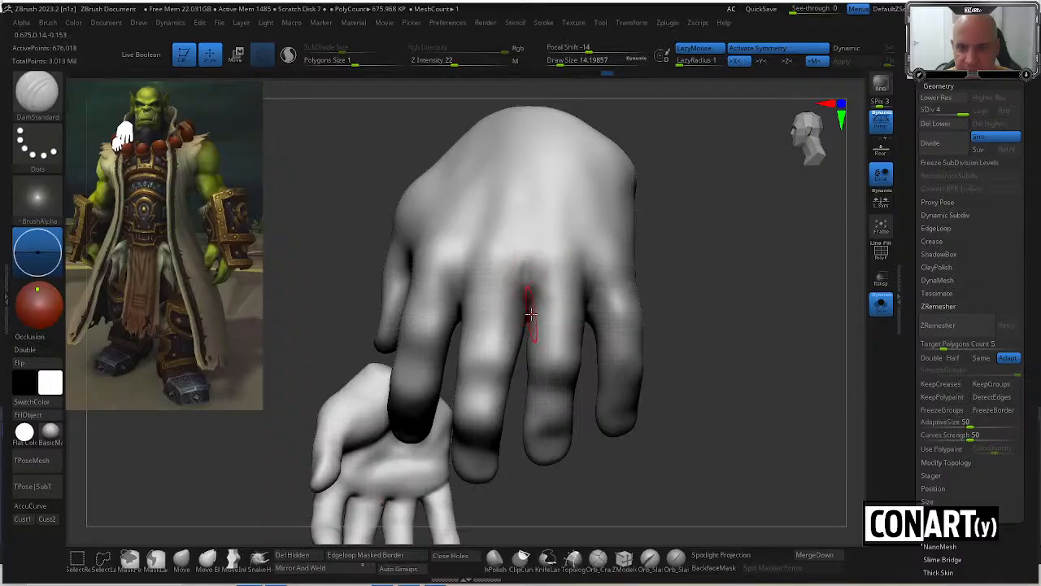
pyautogui.press('shift')
pyautogui.keyDown('shift'); pyautogui.moveTo(532, 286); pyautogui.dragTo(523, 272); pyautogui.keyUp('shift')
pyautogui.moveTo(660, 247); pyautogui.dragTo(701, 247)
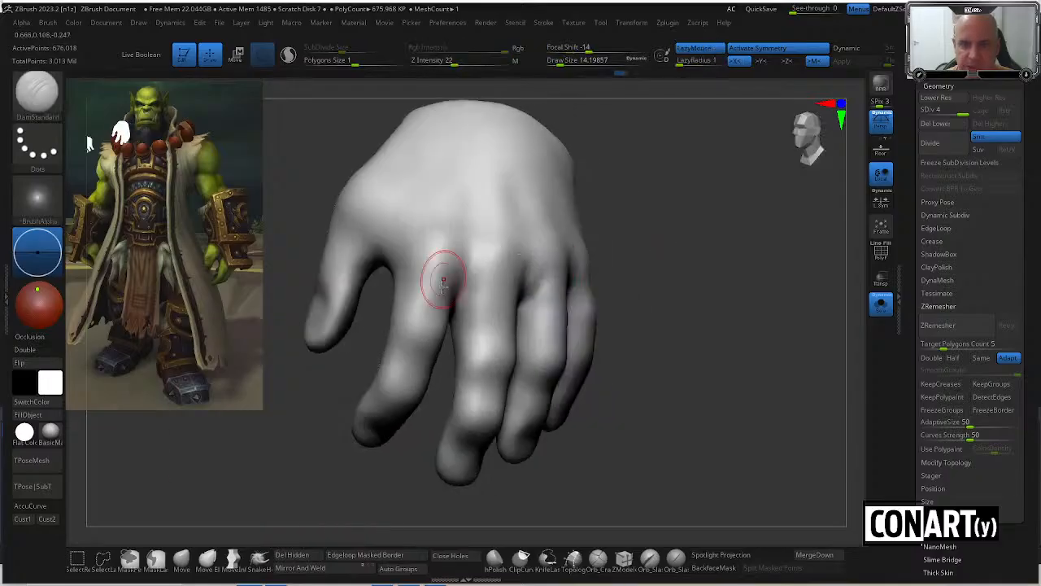
pyautogui.moveTo(484, 257); pyautogui.dragTo(459, 300)
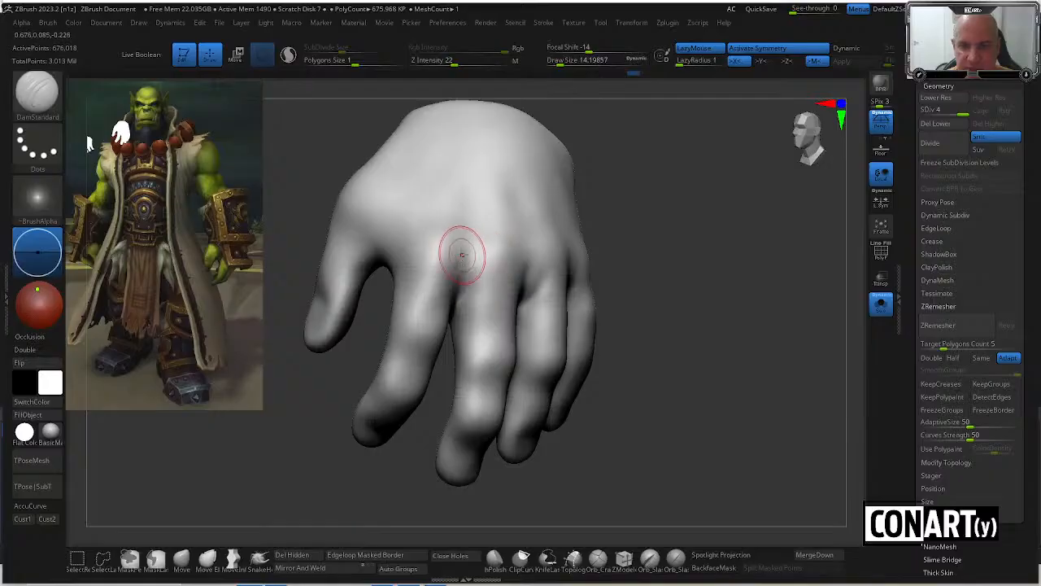
# Carve the hollow between thumb and index finger and the dips between the knuckles with DamStandard at draw size about 35.
pyautogui.press('space')
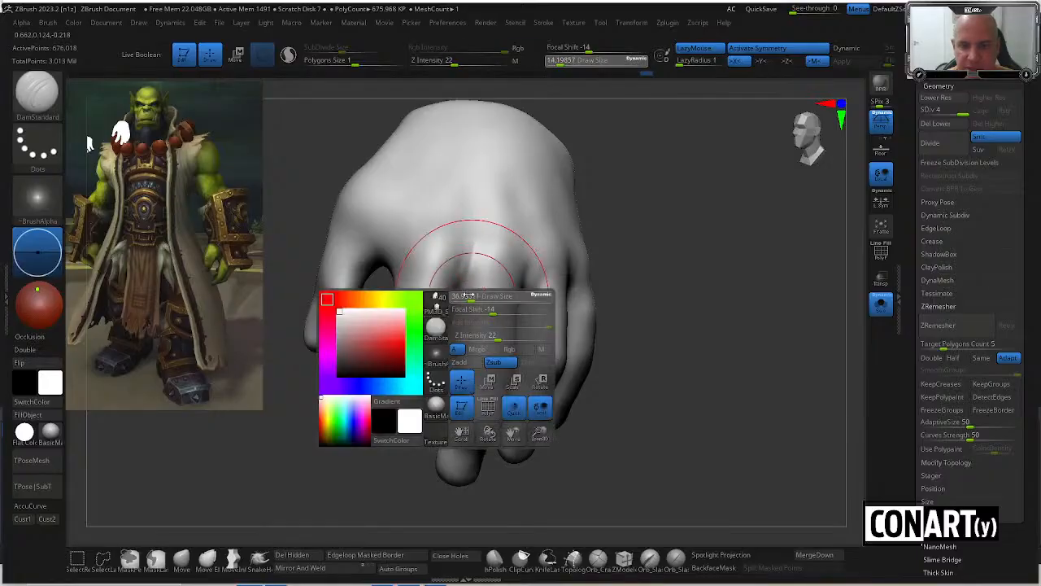
pyautogui.moveTo(469, 294); pyautogui.dragTo(467, 294)
pyautogui.keyDown('shift'); pyautogui.moveTo(358, 353); pyautogui.dragTo(396, 348); pyautogui.keyUp('shift')
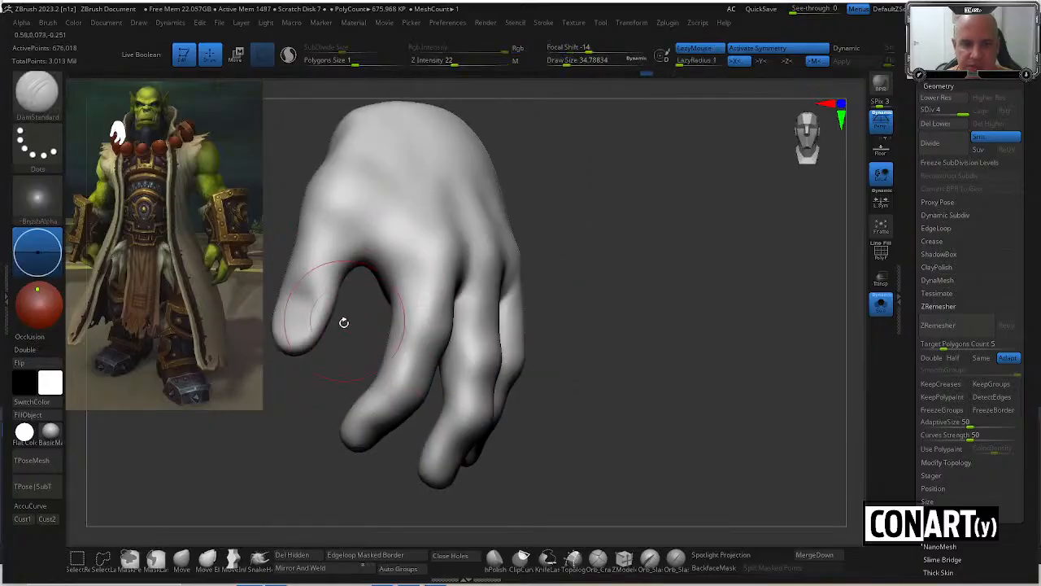
pyautogui.moveTo(344, 323)
pyautogui.mouseDown()
pyautogui.moveTo(349, 256)
pyautogui.moveTo(358, 315)
pyautogui.mouseUp()
pyautogui.moveTo(366, 255)
pyautogui.mouseDown()
pyautogui.moveTo(397, 200)
pyautogui.moveTo(387, 221)
pyautogui.mouseUp()
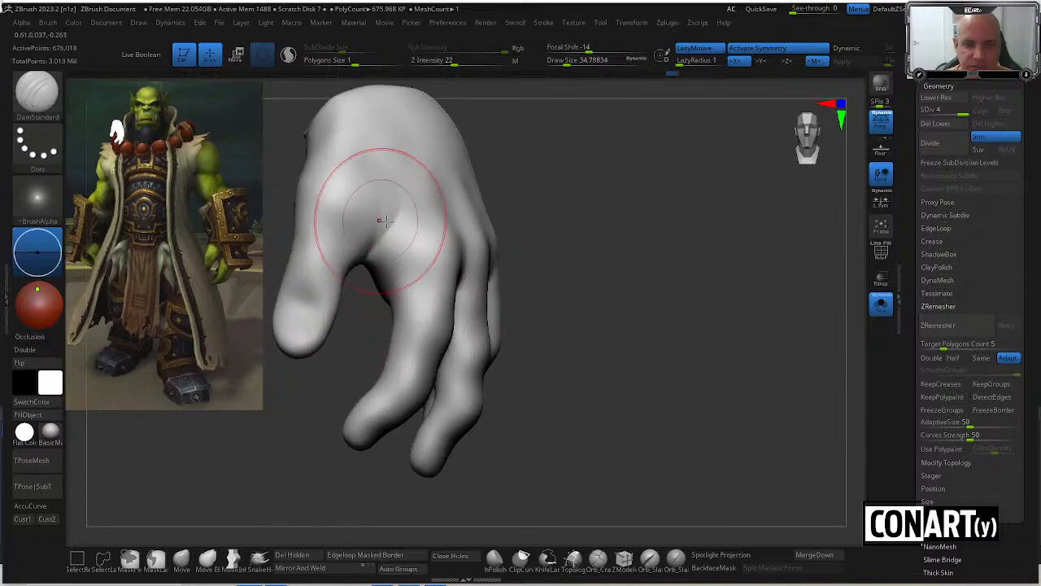
pyautogui.moveTo(526, 205); pyautogui.dragTo(497, 214)
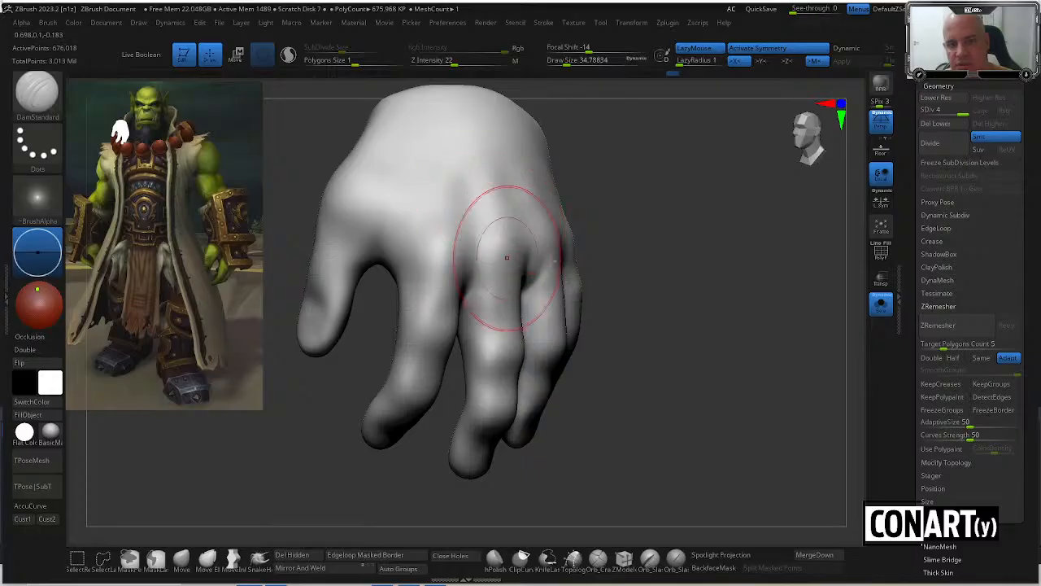
pyautogui.moveTo(507, 257); pyautogui.dragTo(558, 197)
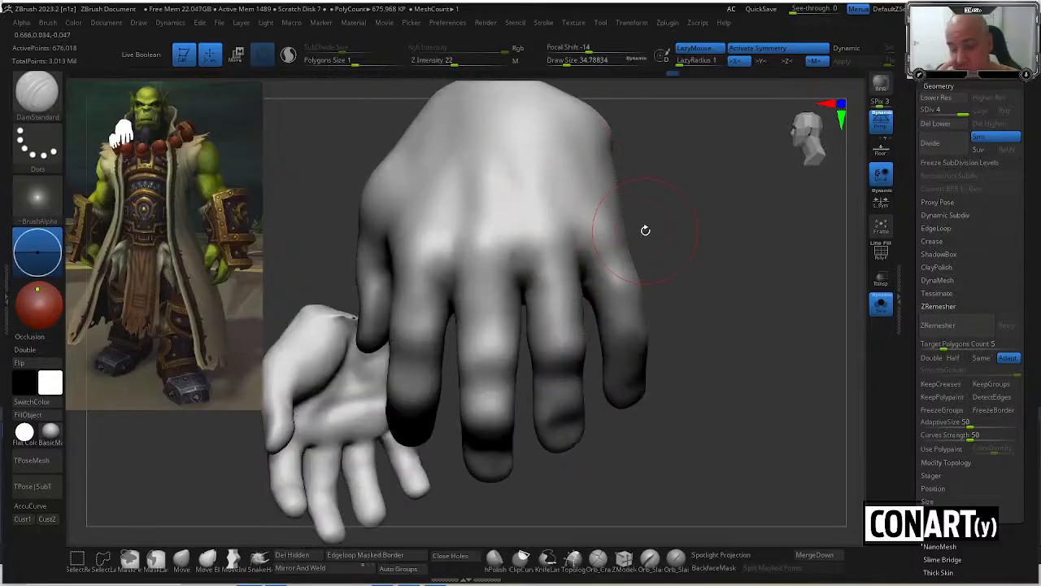
# Carve fine creases where the fingers meet the palm with DamStandard at draw size about 8.
pyautogui.moveTo(669, 289); pyautogui.dragTo(625, 226)
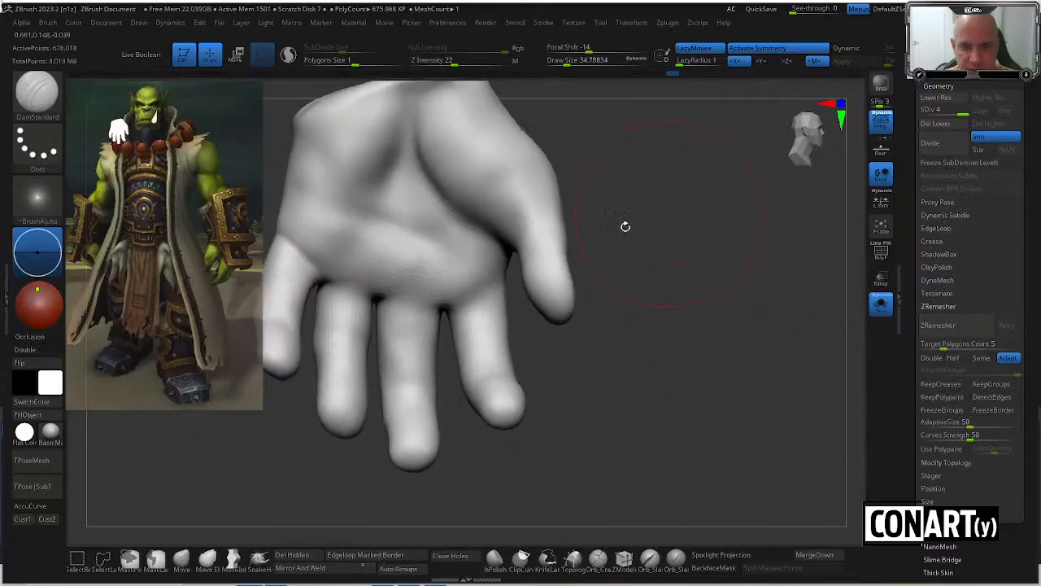
pyautogui.press('space')
pyautogui.moveTo(395, 307); pyautogui.dragTo(390, 297)
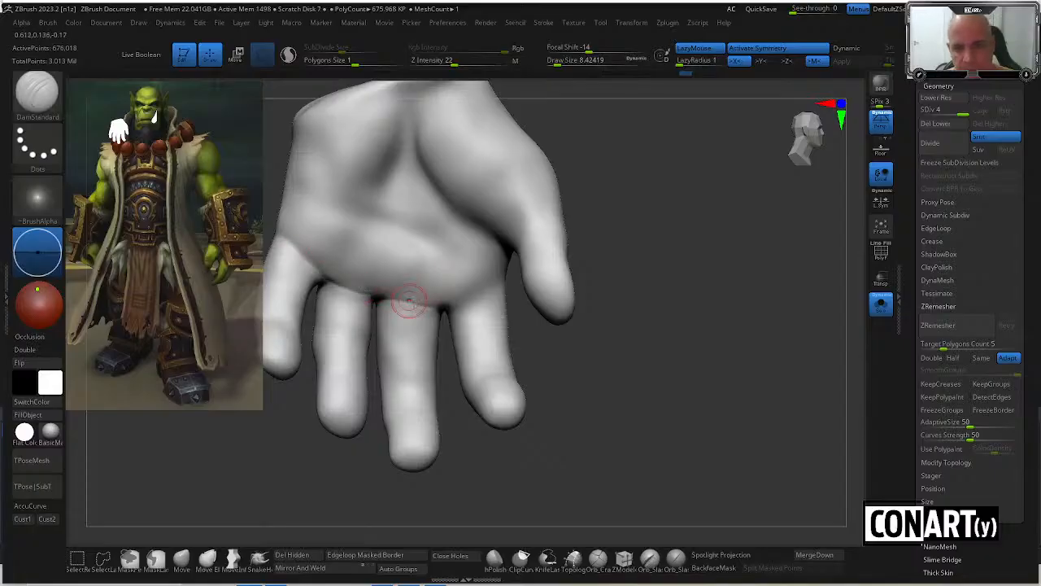
pyautogui.moveTo(601, 329); pyautogui.dragTo(479, 303)
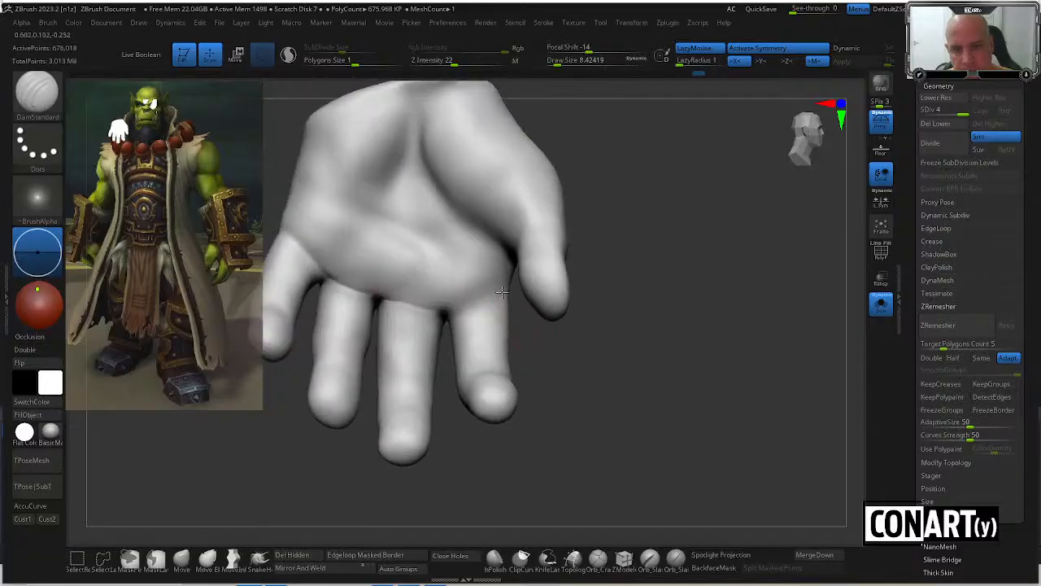
pyautogui.moveTo(498, 308)
pyautogui.mouseDown(button='right')
pyautogui.moveTo(509, 325)
pyautogui.moveTo(494, 293)
pyautogui.moveTo(523, 337)
pyautogui.moveTo(455, 279)
pyautogui.mouseUp(button='right')
# Deepen the main palm fold and the crease around the thumb's base with DamStandard at draw size about 22.
pyautogui.press('space')
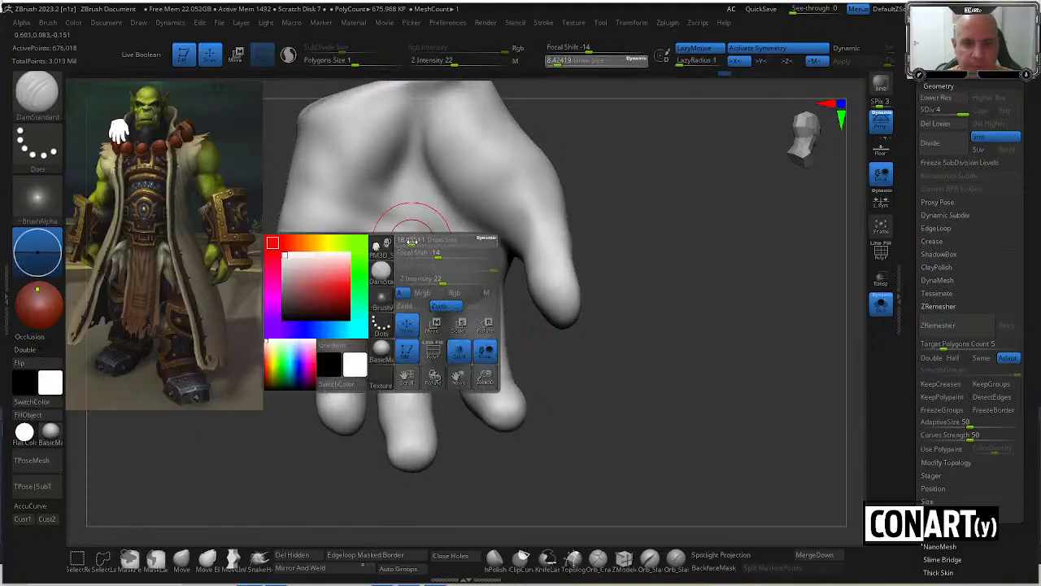
pyautogui.moveTo(413, 241)
pyautogui.mouseDown(button='right')
pyautogui.moveTo(657, 311)
pyautogui.moveTo(662, 271)
pyautogui.moveTo(605, 160)
pyautogui.moveTo(604, 191)
pyautogui.moveTo(586, 188)
pyautogui.mouseUp(button='right')
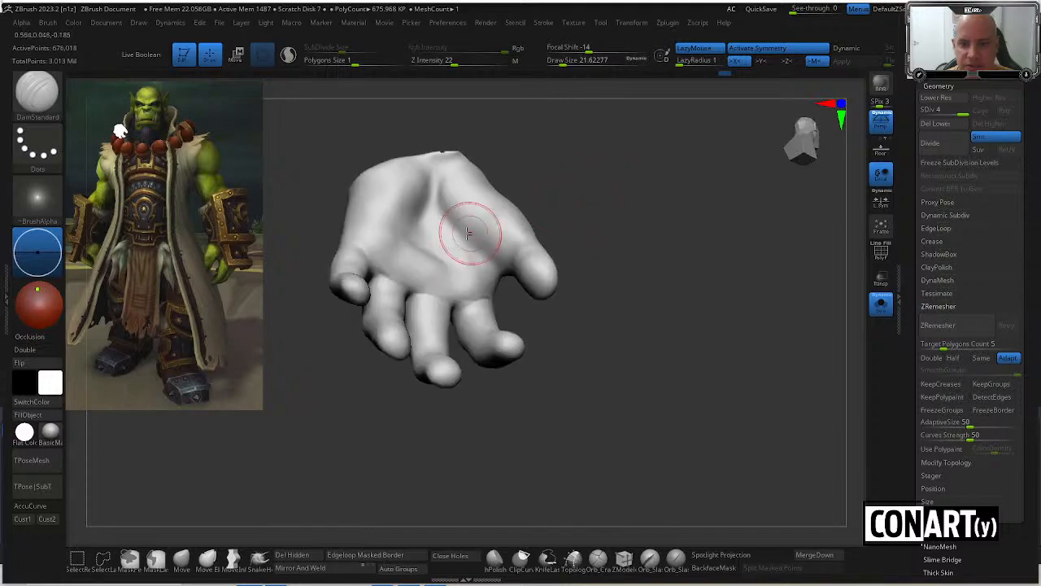
pyautogui.moveTo(437, 206); pyautogui.dragTo(455, 239)
pyautogui.moveTo(545, 203)
pyautogui.mouseDown(button='right')
pyautogui.moveTo(523, 262)
pyautogui.moveTo(550, 235)
pyautogui.moveTo(574, 280)
pyautogui.moveTo(555, 197)
pyautogui.moveTo(602, 175)
pyautogui.moveTo(561, 236)
pyautogui.mouseUp(button='right')
pyautogui.press('shift')
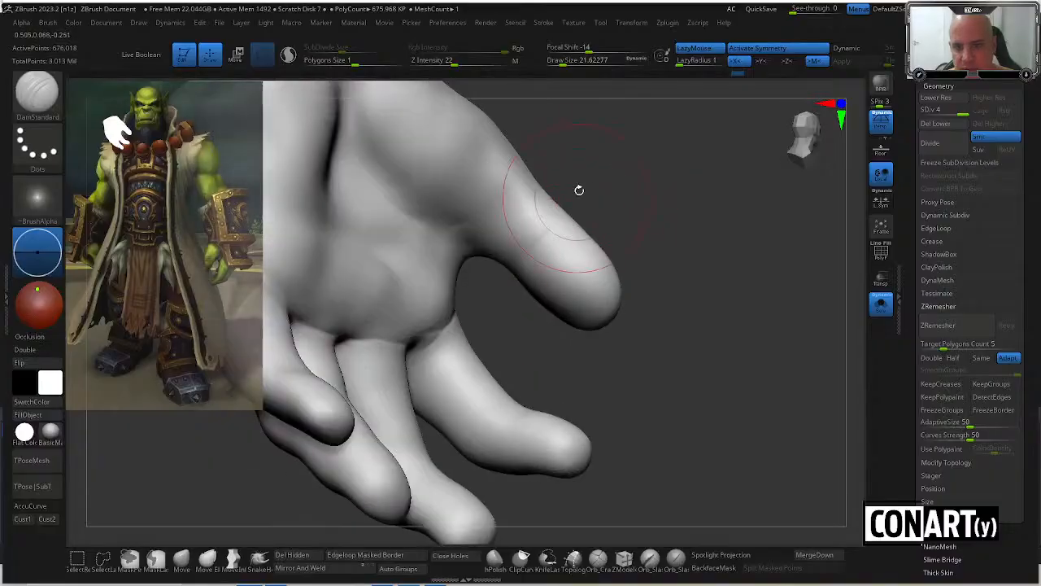
# Carve and soften the bending creases across the thumb's joint and along its fleshy base.
pyautogui.moveTo(578, 189); pyautogui.dragTo(536, 174, button='right')
pyautogui.moveTo(534, 218); pyautogui.dragTo(518, 307, button='right')
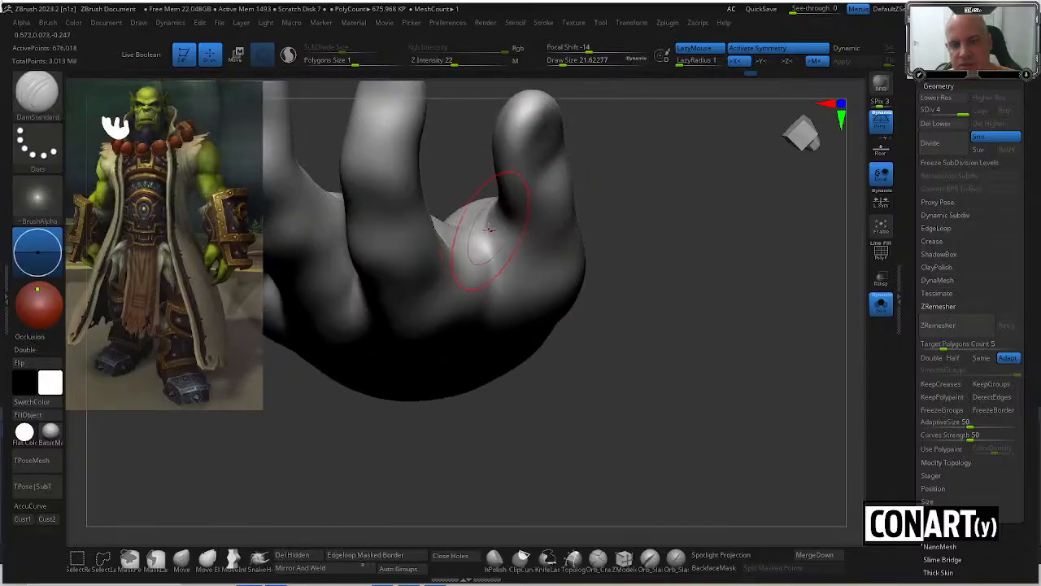
pyautogui.moveTo(592, 203); pyautogui.dragTo(502, 247, button='right')
pyautogui.moveTo(518, 328); pyautogui.dragTo(505, 294, button='right')
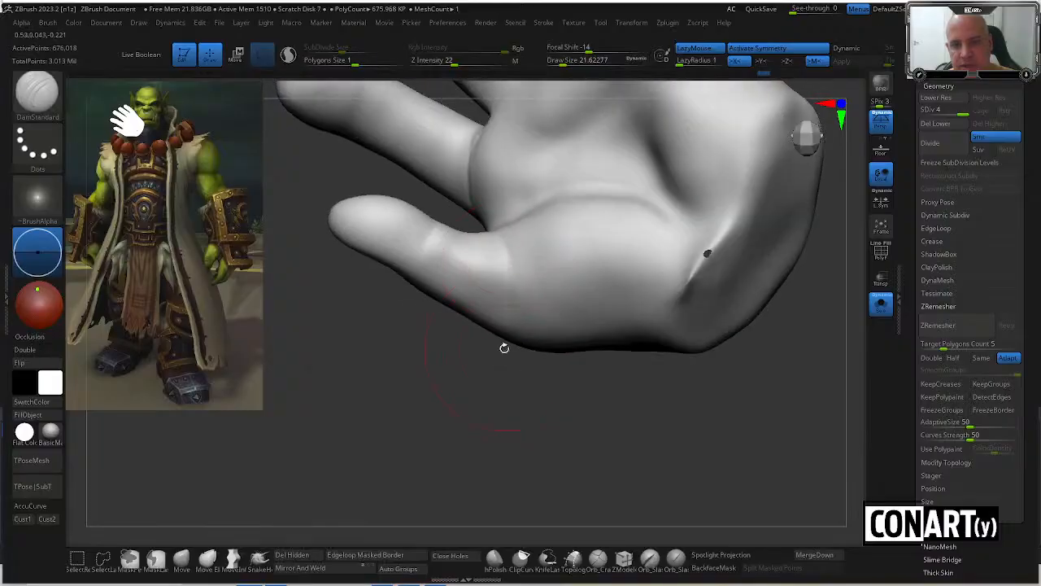
pyautogui.moveTo(529, 328); pyautogui.dragTo(518, 301, button='right')
pyautogui.moveTo(493, 389)
pyautogui.mouseDown(button='right')
pyautogui.moveTo(499, 431)
pyautogui.moveTo(504, 391)
pyautogui.moveTo(448, 414)
pyautogui.moveTo(442, 204)
pyautogui.mouseUp(button='right')
pyautogui.press('shift')
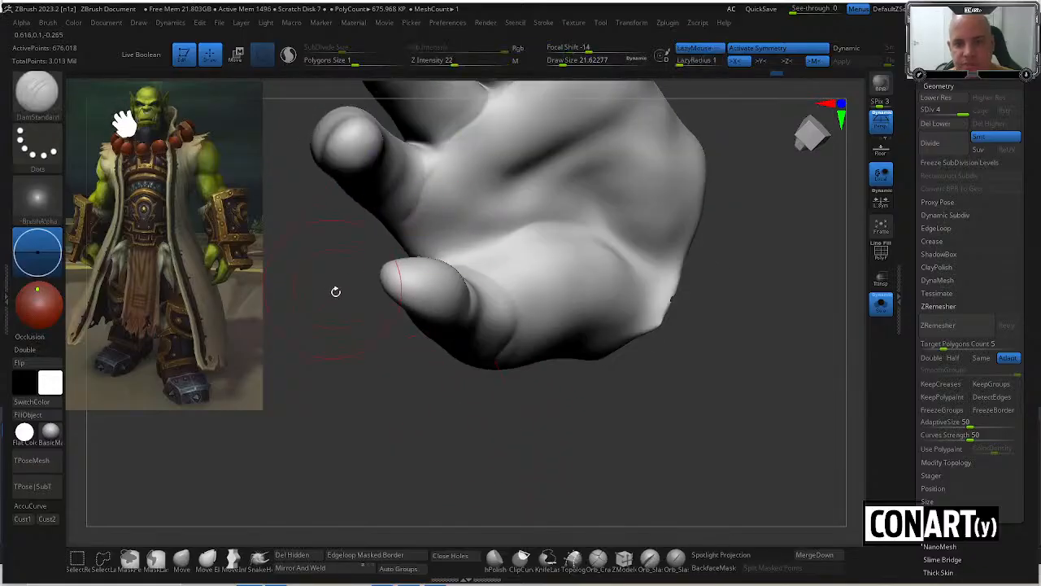
pyautogui.moveTo(336, 290); pyautogui.dragTo(362, 320, button='right')
# Sharpen the crease between the index and middle finger bases on the palm side with DamStandard at draw size about 7.
pyautogui.press('space')
pyautogui.moveTo(488, 204); pyautogui.dragTo(451, 198)
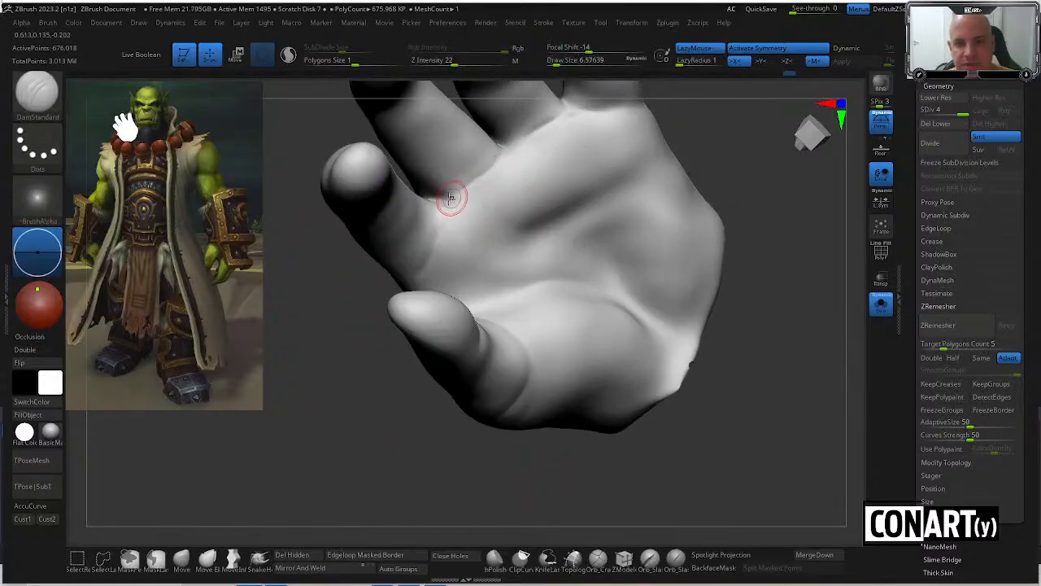
pyautogui.moveTo(361, 307); pyautogui.dragTo(380, 340, button='right')
# Deepen the palm folds and the crease at the little finger's base with DamStandard at draw size about 17.
pyautogui.press('space')
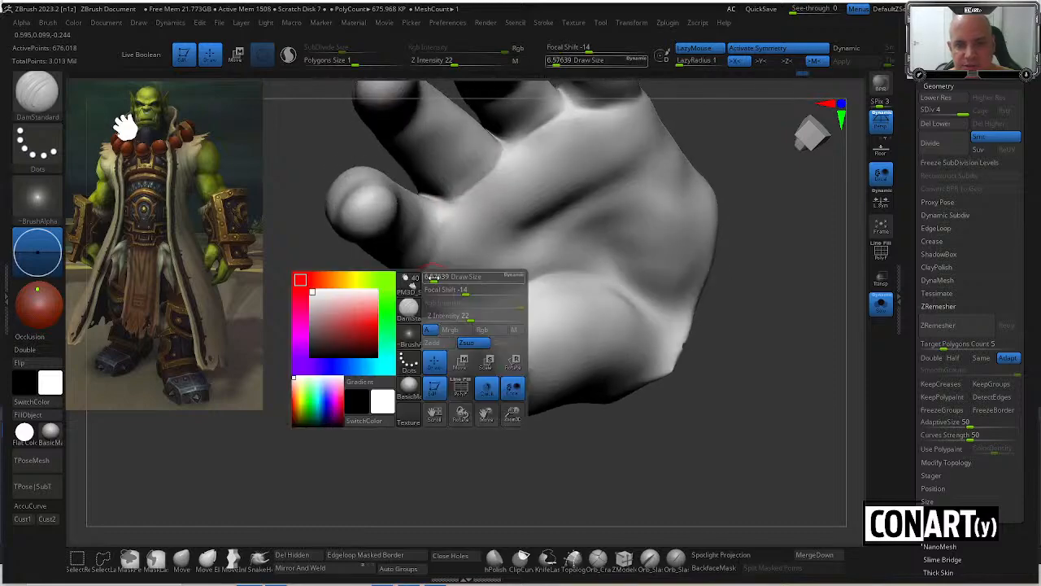
pyautogui.moveTo(432, 275); pyautogui.dragTo(441, 274)
pyautogui.moveTo(352, 281)
pyautogui.mouseDown(button='right')
pyautogui.moveTo(404, 286)
pyautogui.moveTo(447, 250)
pyautogui.mouseUp(button='right')
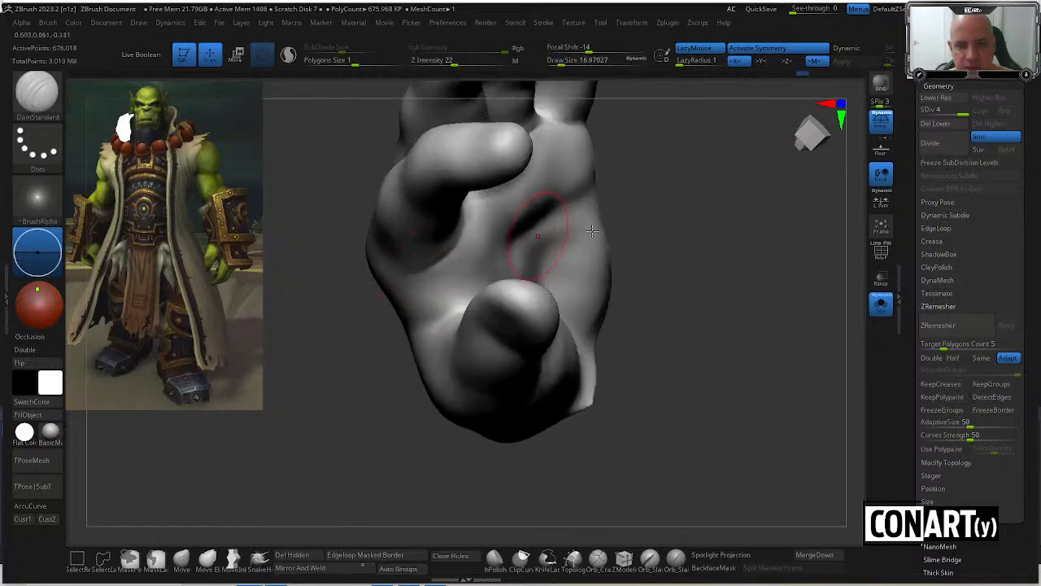
pyautogui.moveTo(592, 231); pyautogui.dragTo(606, 258, button='right')
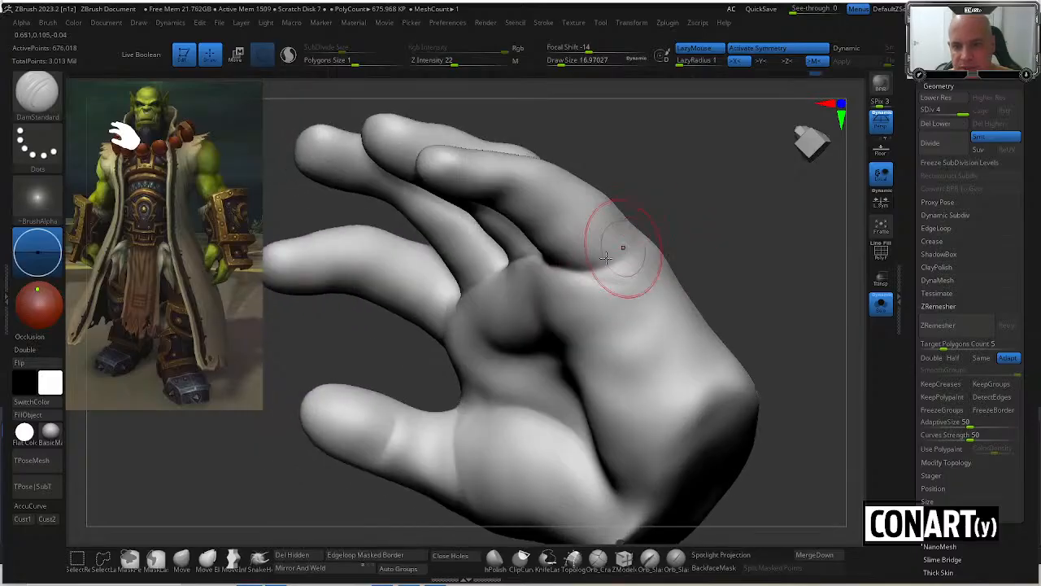
# Carve a bending crease across the little finger's middle joint on the palm side with DamStandard at draw size about 17.
pyautogui.moveTo(642, 223); pyautogui.dragTo(579, 277, button='right')
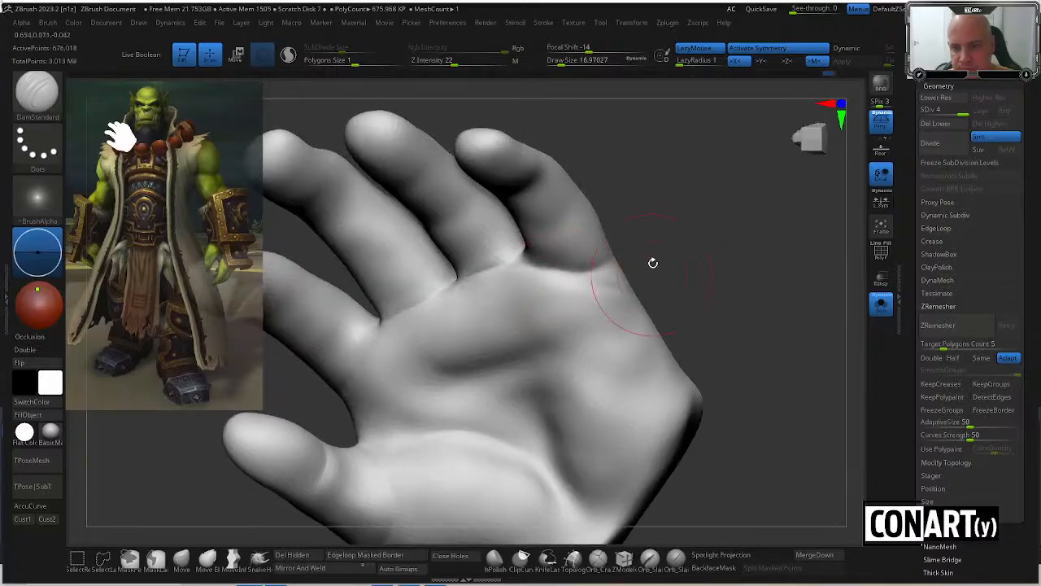
pyautogui.moveTo(652, 262); pyautogui.dragTo(581, 161, button='right')
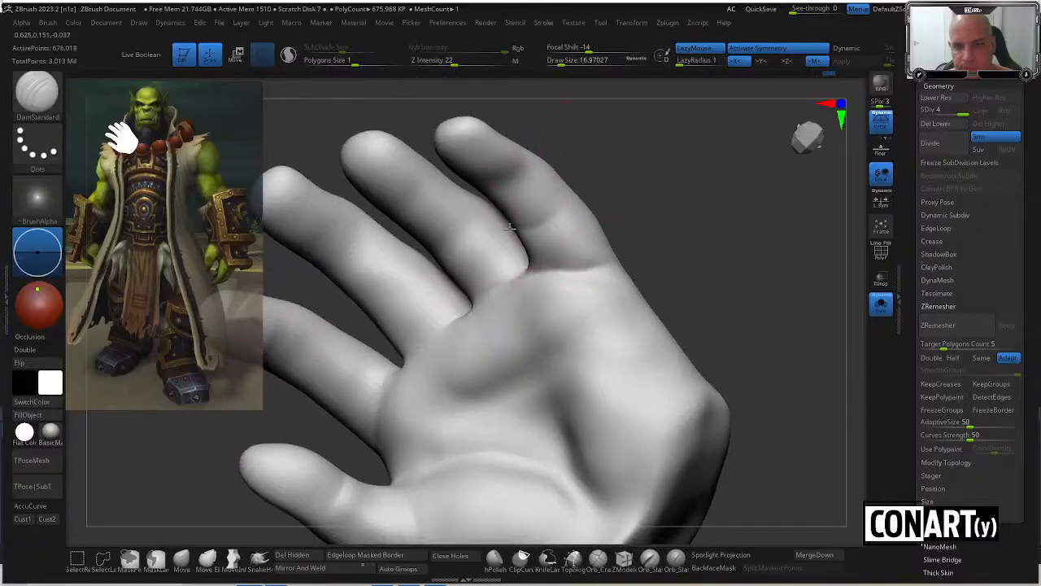
pyautogui.moveTo(508, 228); pyautogui.dragTo(535, 220, button='right')
pyautogui.moveTo(516, 98); pyautogui.dragTo(542, 155, button='right')
pyautogui.moveTo(611, 134); pyautogui.dragTo(602, 205, button='right')
pyautogui.moveTo(539, 280); pyautogui.dragTo(488, 304, button='right')
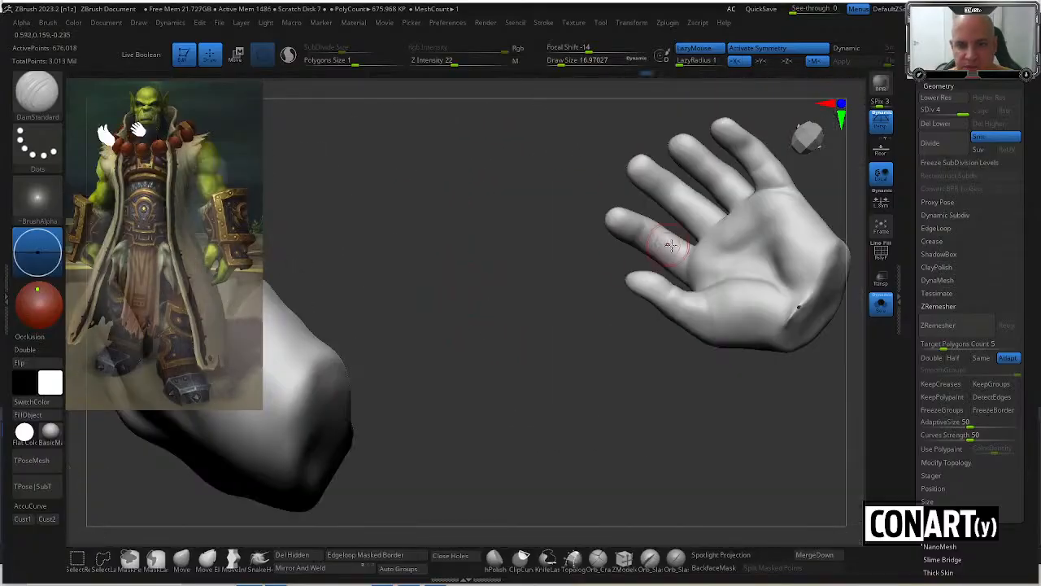
# Carve the bending crease across the index finger's outer joint with DamStandard at draw size about 9.4.
pyautogui.keyDown('alt'); pyautogui.moveTo(511, 379); pyautogui.dragTo(383, 459, button='right'); pyautogui.keyUp('alt')
pyautogui.keyDown('ctrl'); pyautogui.moveTo(668, 215); pyautogui.dragTo(538, 272, button='right'); pyautogui.keyUp('ctrl')
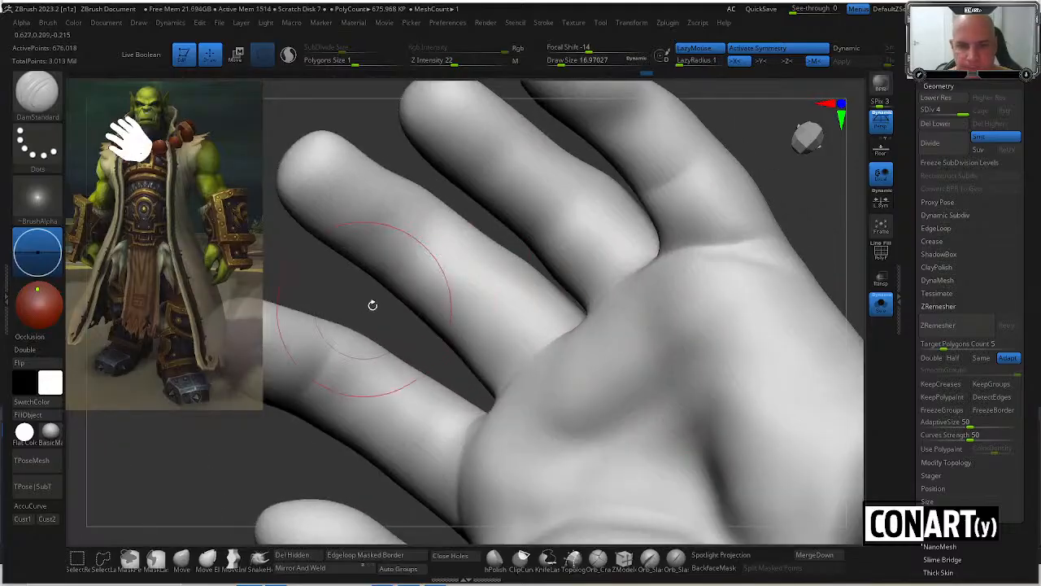
pyautogui.moveTo(372, 304)
pyautogui.mouseDown(button='right')
pyautogui.moveTo(420, 272)
pyautogui.moveTo(444, 305)
pyautogui.mouseUp(button='right')
pyautogui.press('space')
pyautogui.moveTo(444, 308); pyautogui.dragTo(415, 309)
pyautogui.moveTo(413, 309)
pyautogui.mouseDown(button='right')
pyautogui.moveTo(399, 312)
pyautogui.moveTo(421, 269)
pyautogui.moveTo(409, 298)
pyautogui.mouseUp(button='right')
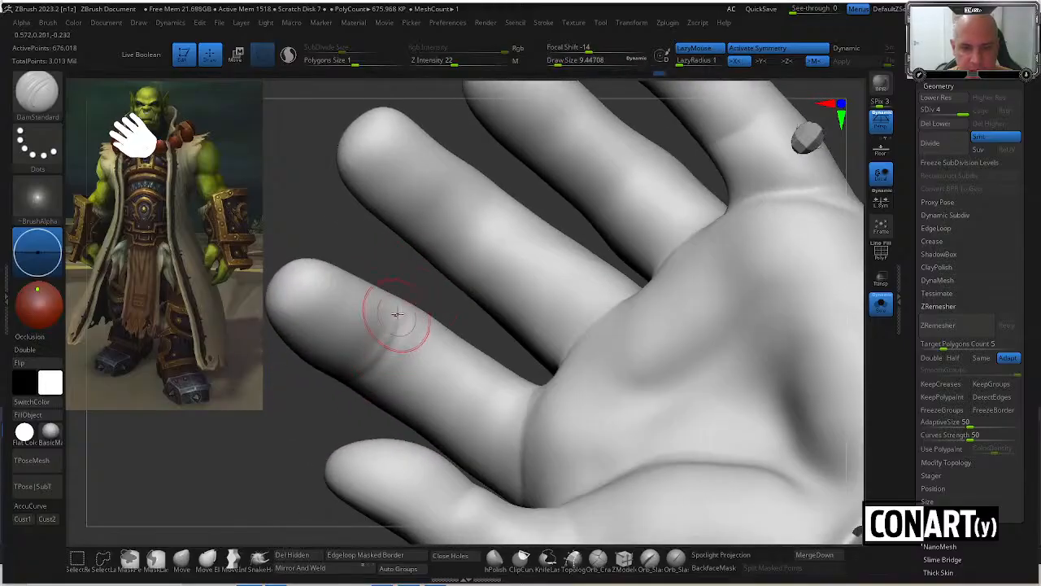
# Carve the crease across the index finger's middle joint and refine both of that finger's palm-side creases.
pyautogui.moveTo(323, 409)
pyautogui.mouseDown(button='right')
pyautogui.moveTo(342, 399)
pyautogui.moveTo(439, 403)
pyautogui.moveTo(482, 353)
pyautogui.mouseUp(button='right')
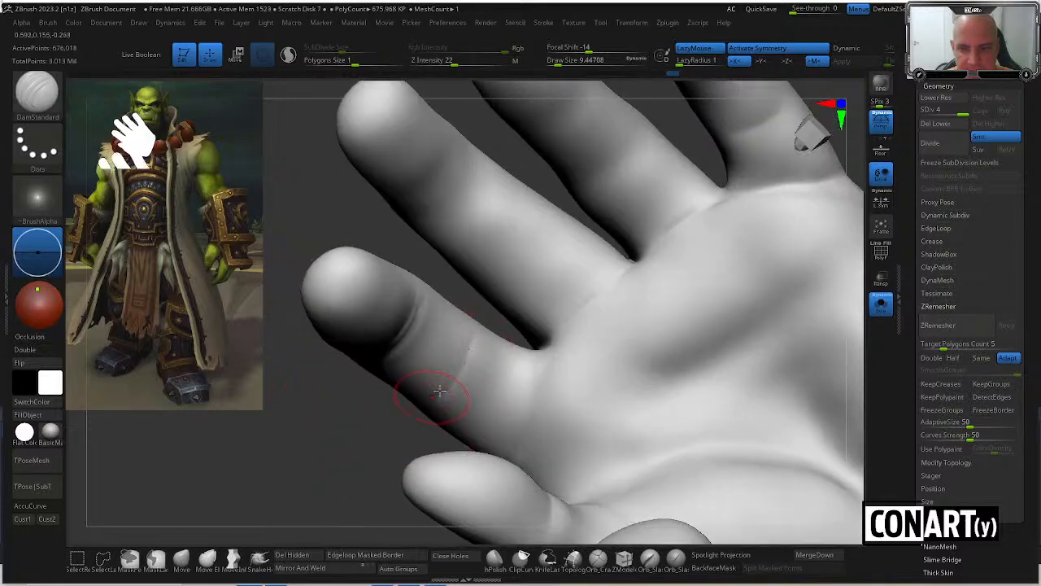
pyautogui.moveTo(389, 439); pyautogui.dragTo(458, 364, button='right')
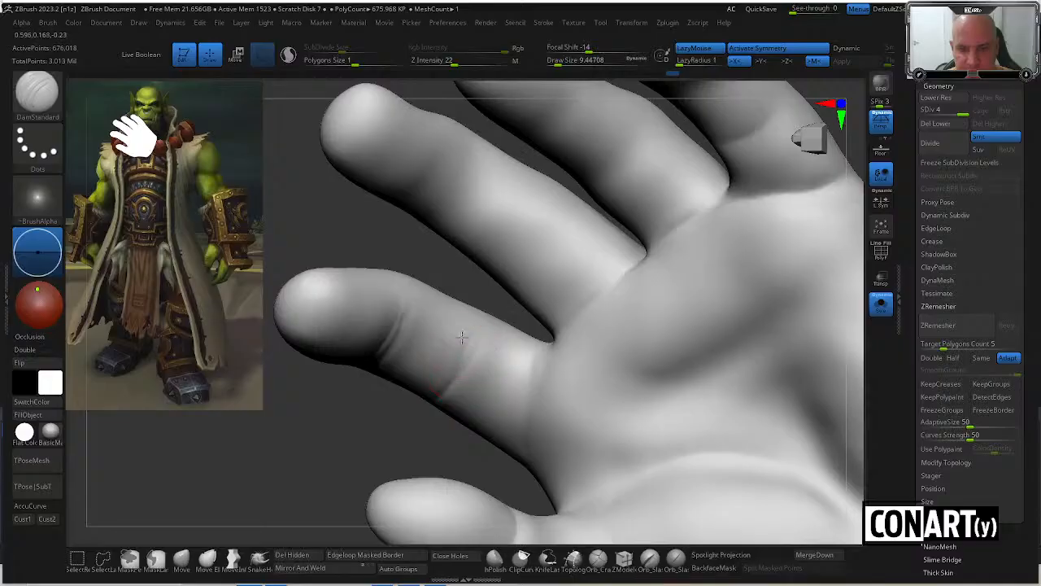
pyautogui.moveTo(431, 414); pyautogui.dragTo(441, 372, button='right')
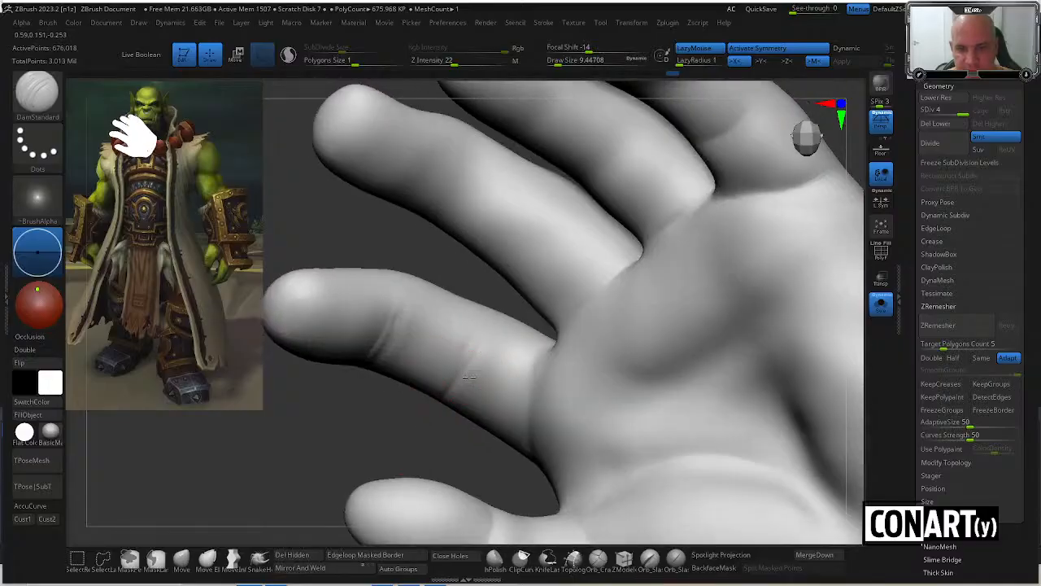
pyautogui.moveTo(427, 415); pyautogui.dragTo(414, 406, button='right')
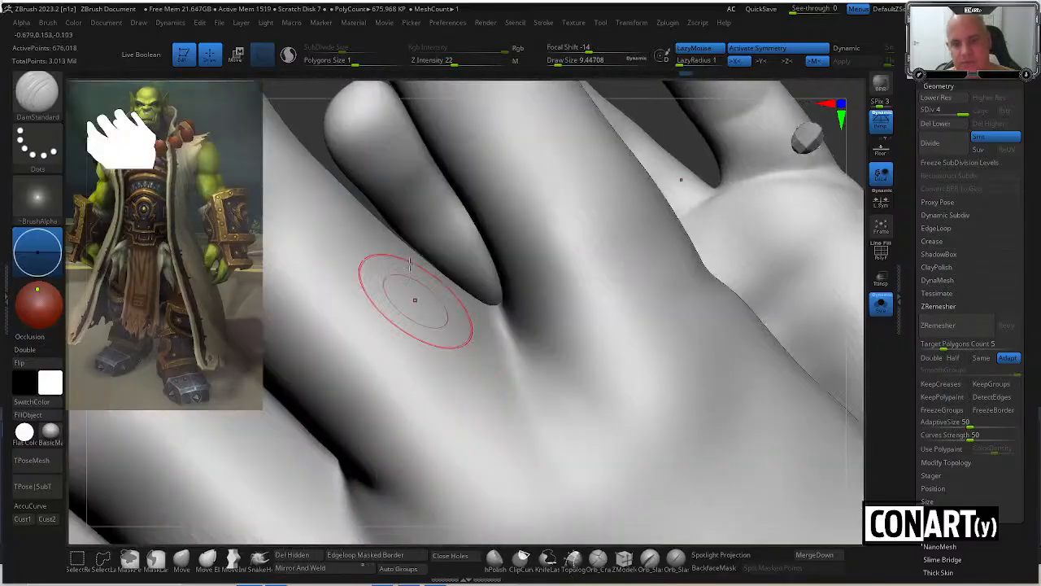
pyautogui.moveTo(344, 121)
pyautogui.mouseDown(button='right')
pyautogui.moveTo(321, 133)
pyautogui.moveTo(669, 209)
pyautogui.moveTo(642, 198)
pyautogui.moveTo(653, 202)
pyautogui.moveTo(628, 141)
pyautogui.moveTo(553, 225)
pyautogui.moveTo(523, 279)
pyautogui.mouseUp(button='right')
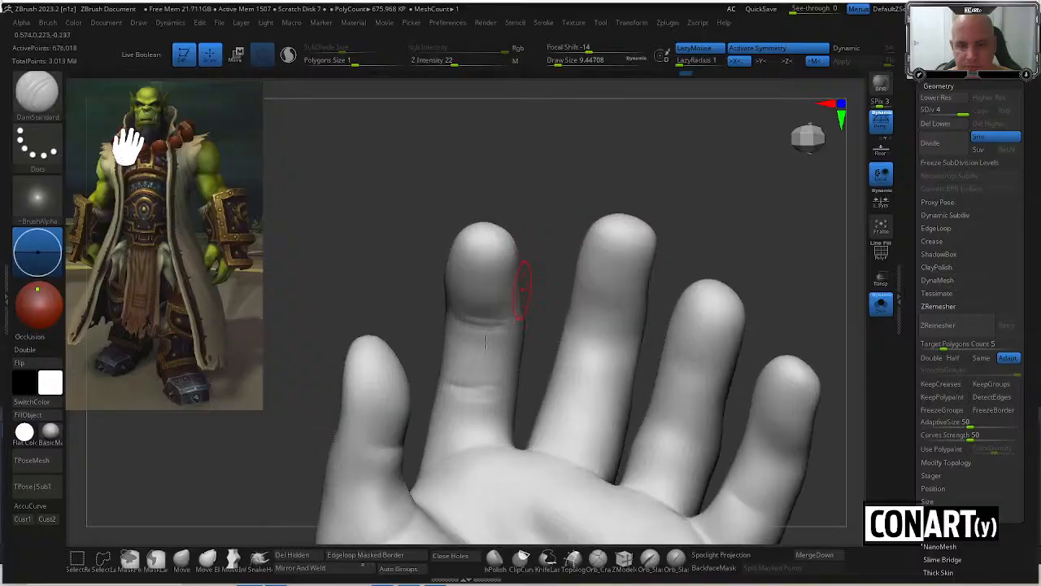
pyautogui.press('shift')
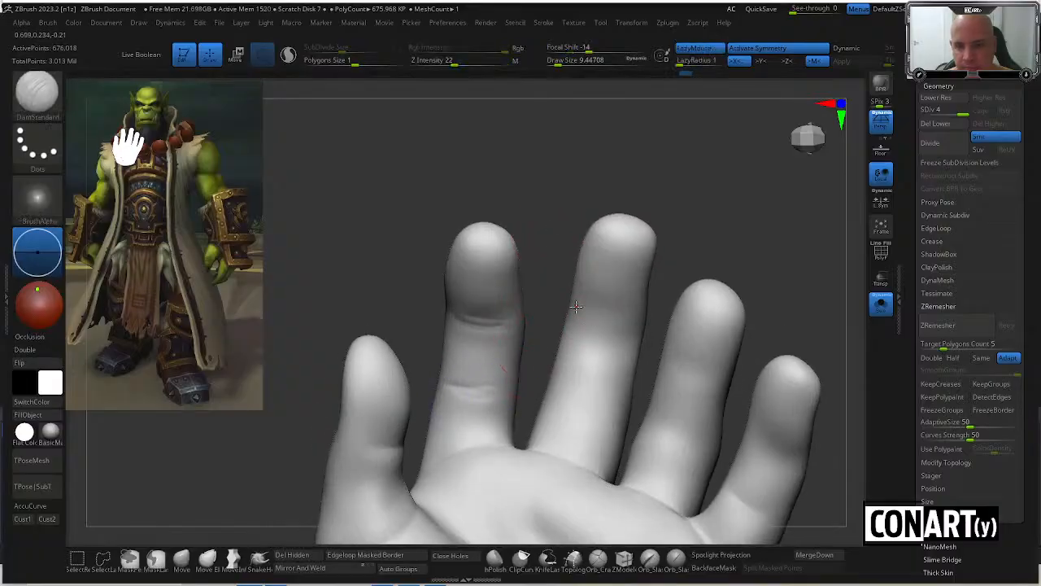
# Carve palm-side bending creases across the joints of the middle and ring fingers and refine the little finger's crease.
pyautogui.moveTo(581, 317); pyautogui.dragTo(597, 311, button='right')
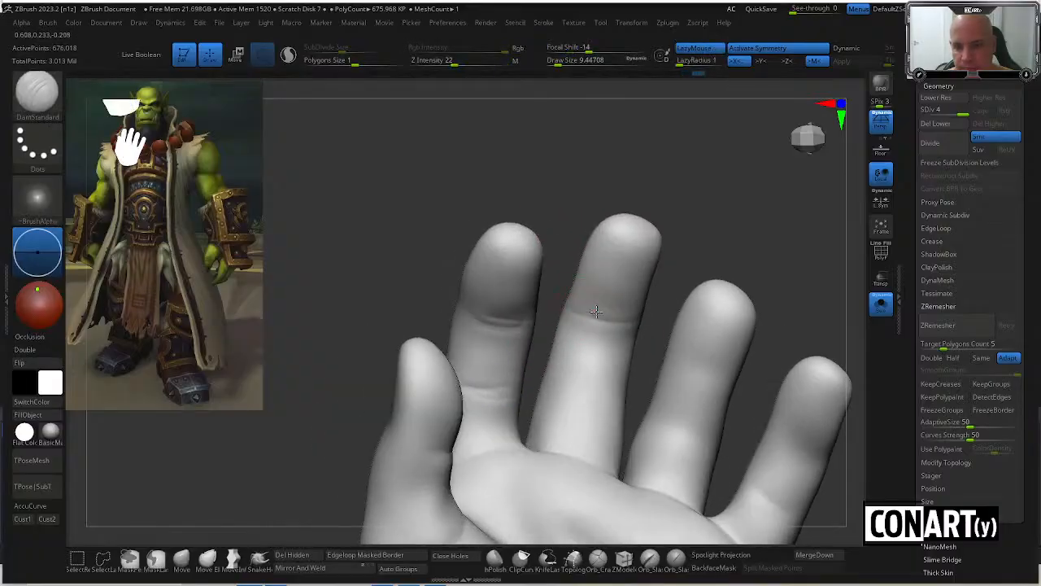
pyautogui.moveTo(645, 345); pyautogui.dragTo(561, 396, button='right')
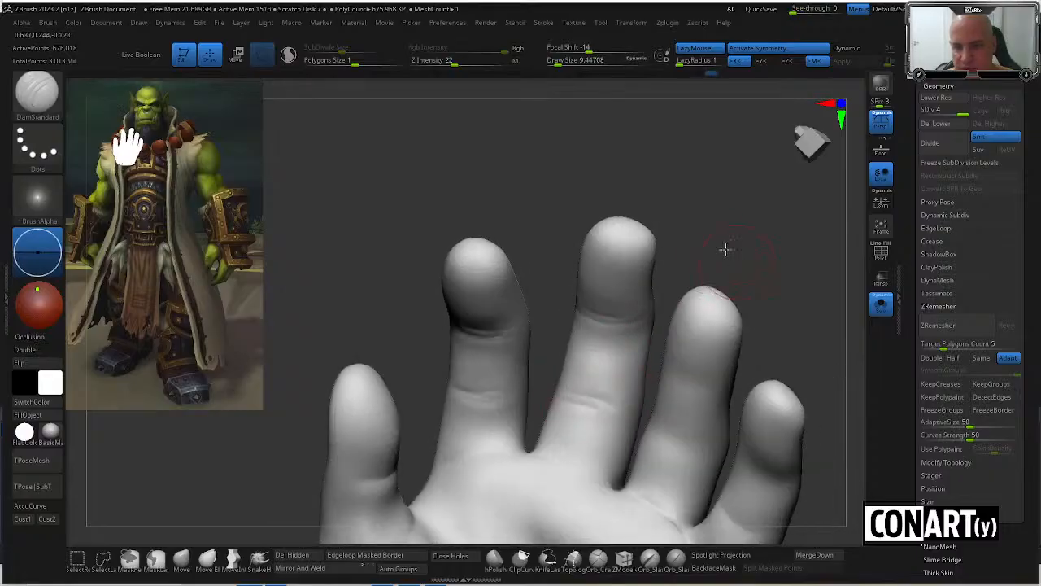
pyautogui.moveTo(726, 249); pyautogui.dragTo(704, 206, button='right')
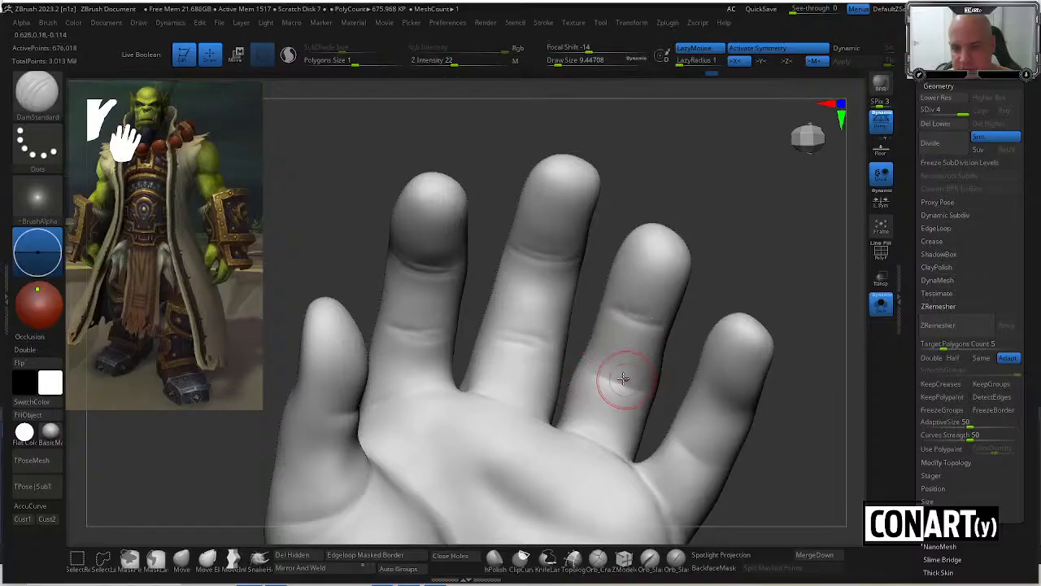
pyautogui.keyDown('alt'); pyautogui.moveTo(765, 482); pyautogui.dragTo(711, 387); pyautogui.keyUp('alt')
pyautogui.keyDown('alt'); pyautogui.moveTo(780, 437); pyautogui.dragTo(727, 410); pyautogui.keyUp('alt')
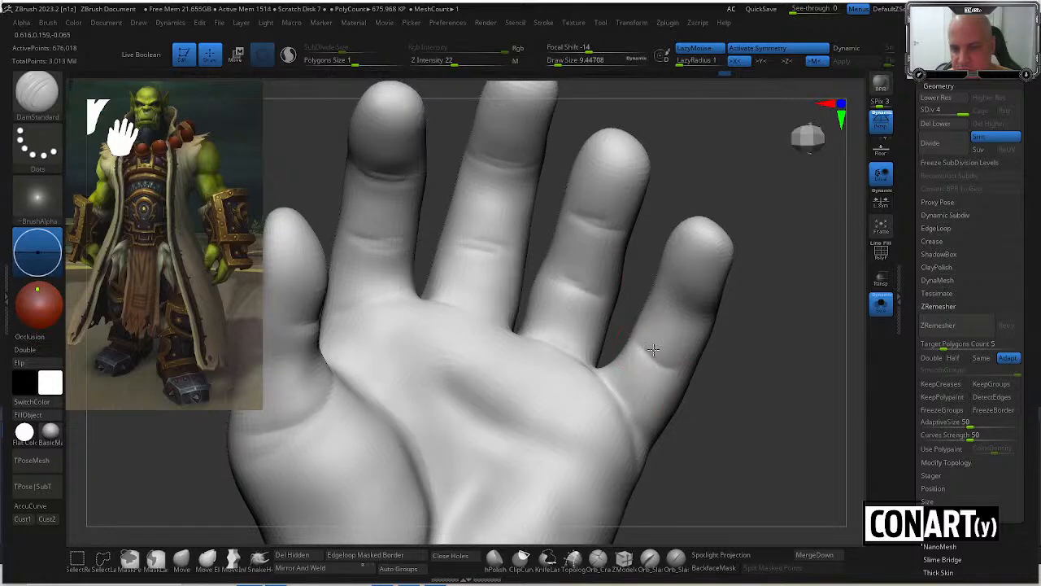
# Carve a crease across the thumb's base toward the web beside the index finger and undo the last stroke.
pyautogui.moveTo(707, 375)
pyautogui.mouseDown()
pyautogui.moveTo(660, 289)
pyautogui.moveTo(713, 349)
pyautogui.moveTo(694, 339)
pyautogui.moveTo(711, 334)
pyautogui.moveTo(693, 327)
pyautogui.moveTo(716, 344)
pyautogui.moveTo(692, 365)
pyautogui.moveTo(748, 344)
pyautogui.moveTo(317, 314)
pyautogui.moveTo(509, 247)
pyautogui.moveTo(441, 239)
pyautogui.mouseUp()
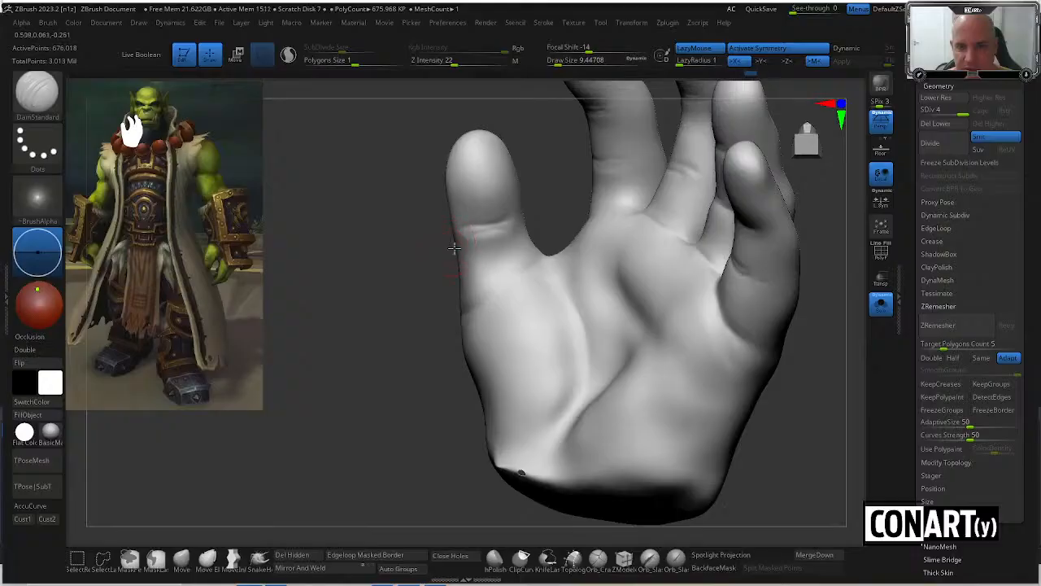
pyautogui.moveTo(454, 248); pyautogui.dragTo(528, 269)
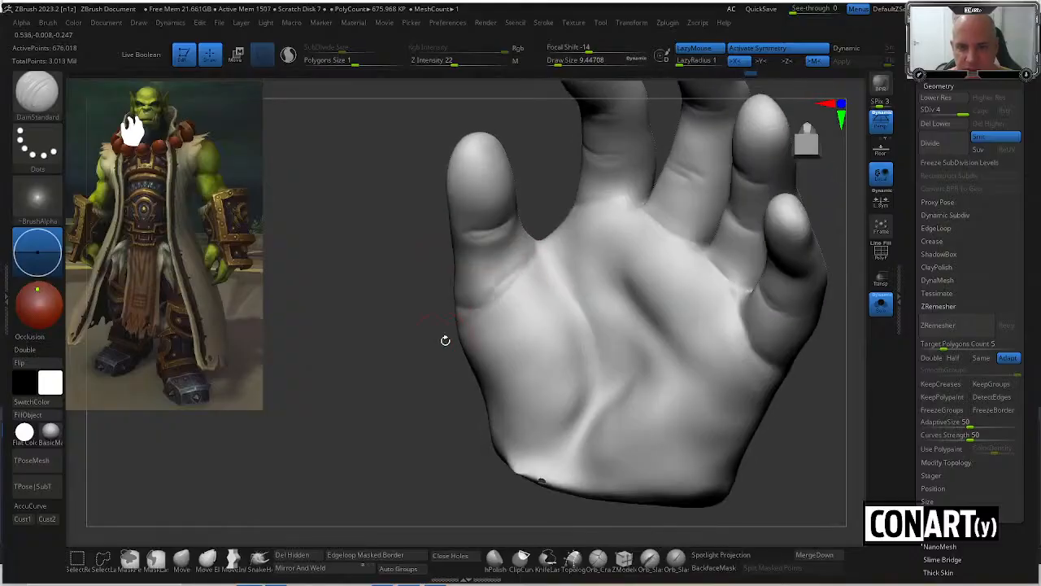
pyautogui.moveTo(445, 340); pyautogui.dragTo(476, 309)
pyautogui.moveTo(411, 353); pyautogui.dragTo(516, 272)
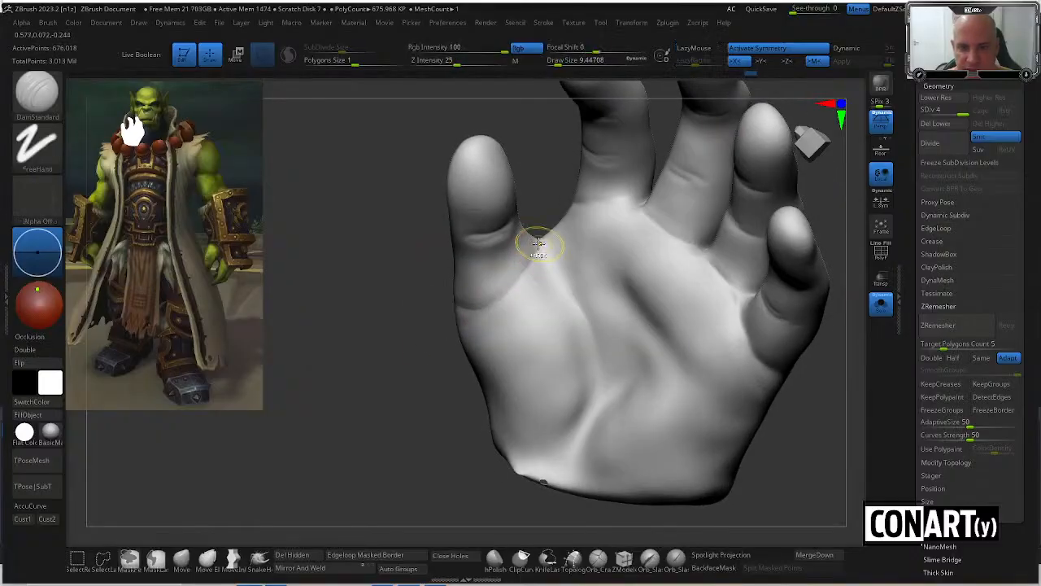
pyautogui.press('ctrl')
pyautogui.hotkey('ctrl', 'z')
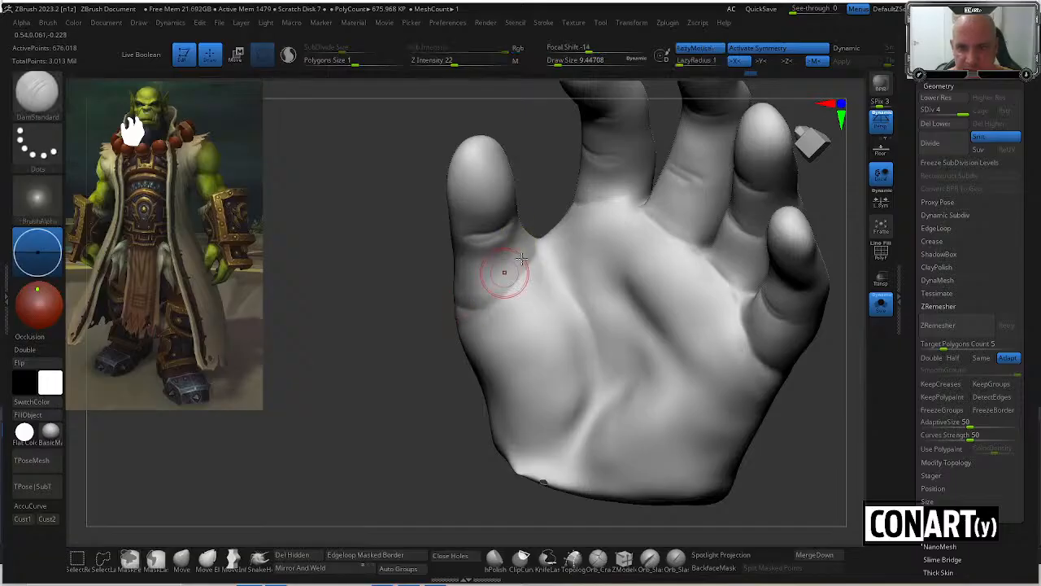
# Rework and soften the crease across the thumb's base with DamStandard and Smooth strokes.
pyautogui.press('shift')
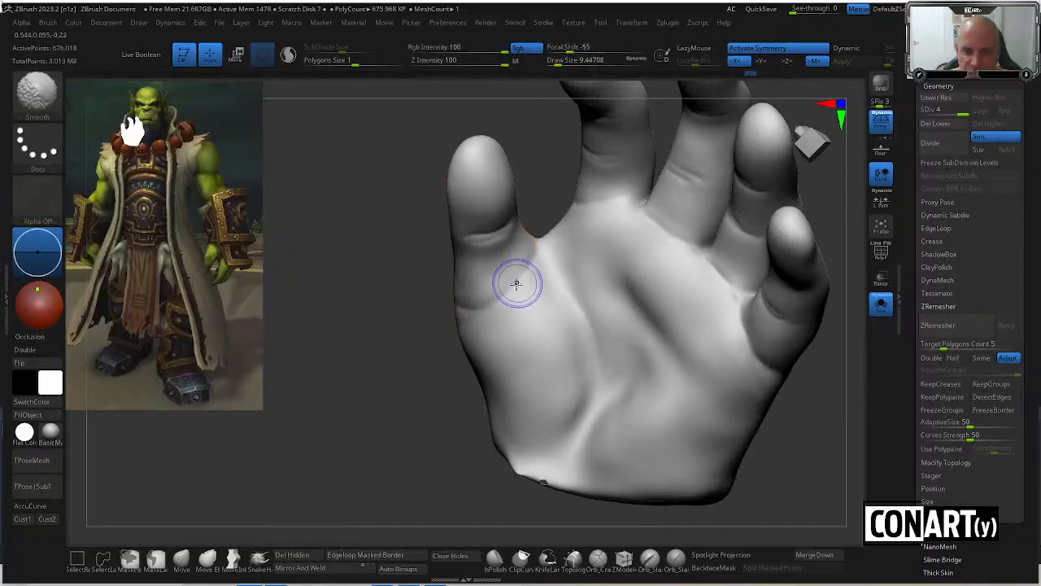
pyautogui.moveTo(462, 271)
pyautogui.mouseDown(button='right')
pyautogui.moveTo(458, 313)
pyautogui.moveTo(427, 312)
pyautogui.mouseUp(button='right')
pyautogui.press('shift')
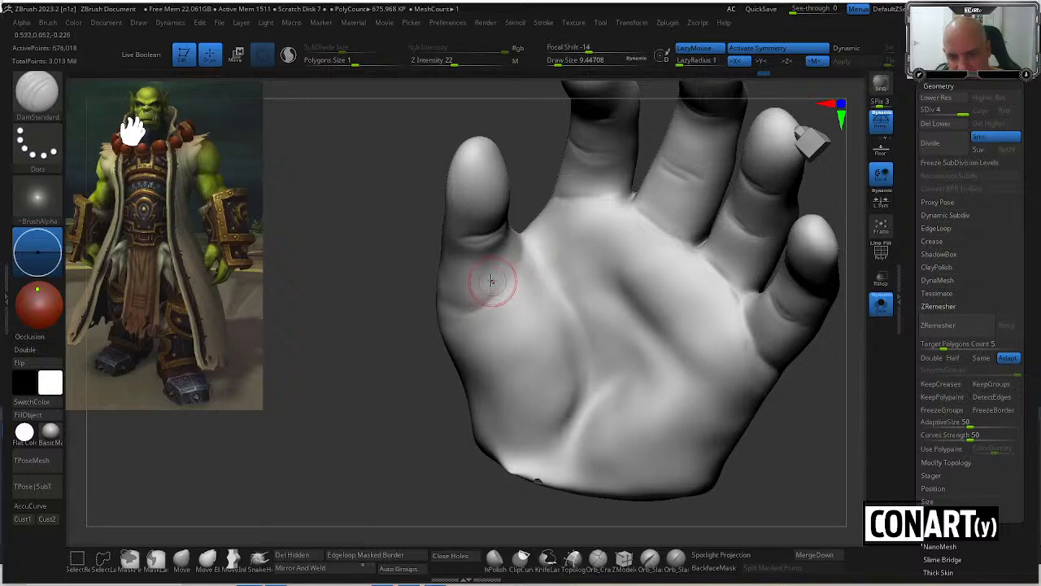
pyautogui.moveTo(423, 305); pyautogui.dragTo(477, 284)
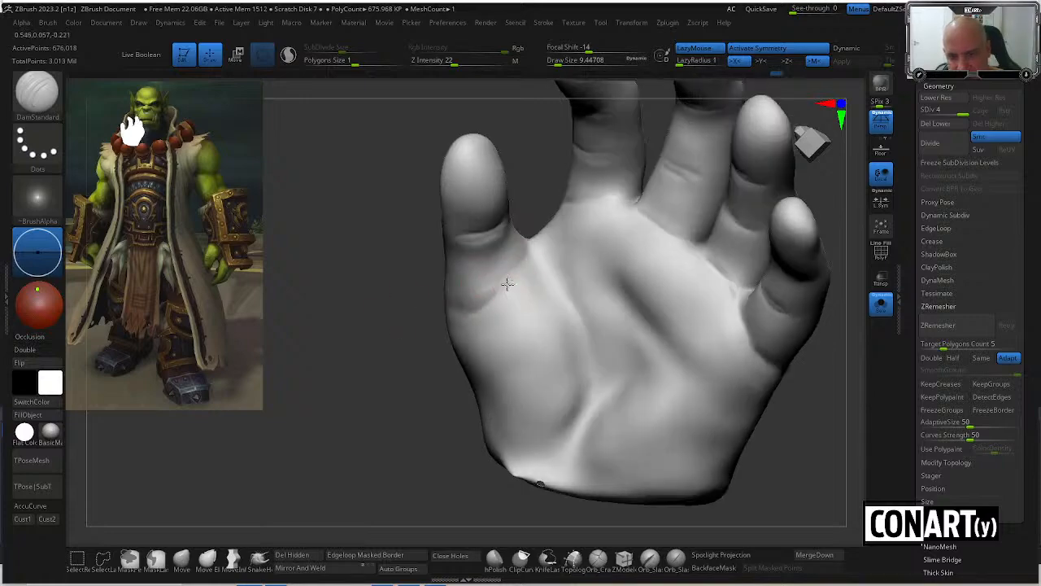
pyautogui.moveTo(437, 342)
pyautogui.mouseDown()
pyautogui.moveTo(408, 336)
pyautogui.moveTo(411, 283)
pyautogui.mouseUp()
pyautogui.keyDown('shift'); pyautogui.moveTo(472, 298); pyautogui.dragTo(485, 285); pyautogui.keyUp('shift')
pyautogui.moveTo(390, 366); pyautogui.dragTo(388, 393)
# Smooth the palm and deepen its diagonal fold below the fingers with DamStandard at draw size about 13.
pyautogui.press('space')
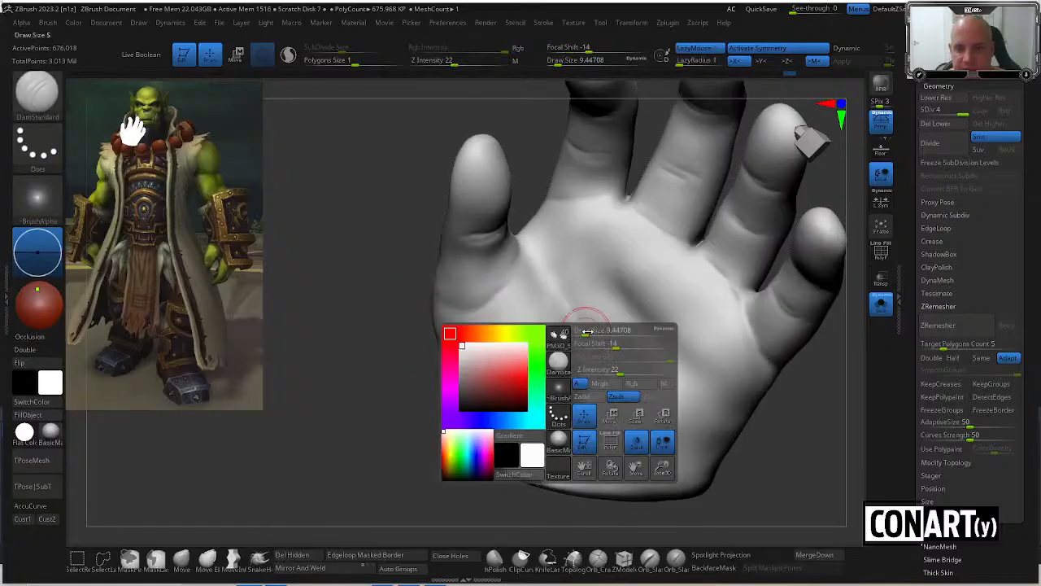
pyautogui.moveTo(586, 331); pyautogui.dragTo(592, 332)
pyautogui.keyDown('shift'); pyautogui.moveTo(585, 319); pyautogui.dragTo(577, 295); pyautogui.keyUp('shift')
pyautogui.moveTo(608, 370)
pyautogui.mouseDown(button='right')
pyautogui.moveTo(802, 355)
pyautogui.moveTo(732, 325)
pyautogui.mouseUp(button='right')
pyautogui.press('space')
pyautogui.moveTo(659, 294); pyautogui.dragTo(643, 296)
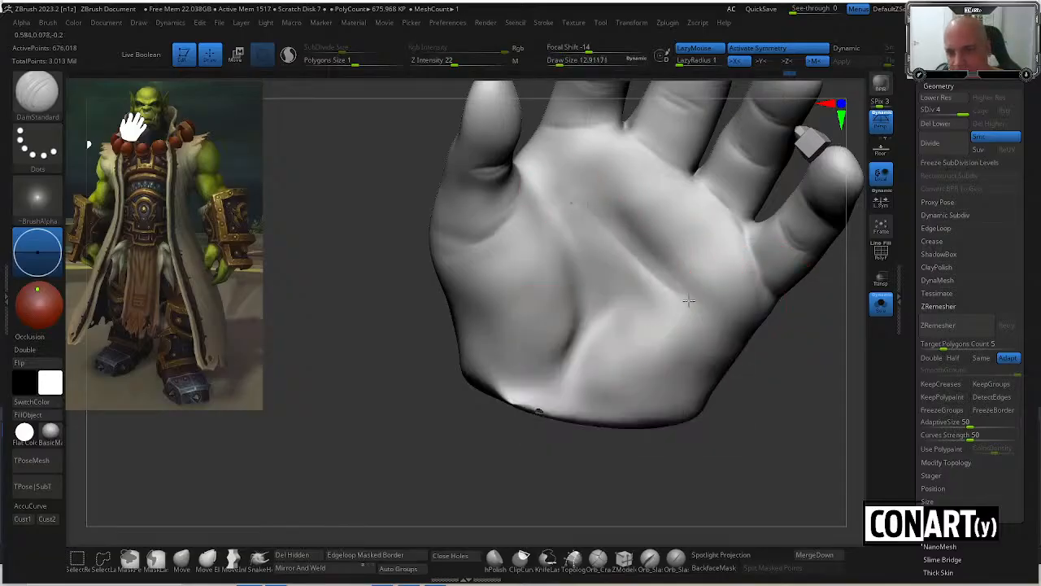
pyautogui.moveTo(757, 353)
pyautogui.mouseDown()
pyautogui.moveTo(721, 321)
pyautogui.moveTo(760, 349)
pyautogui.mouseUp()
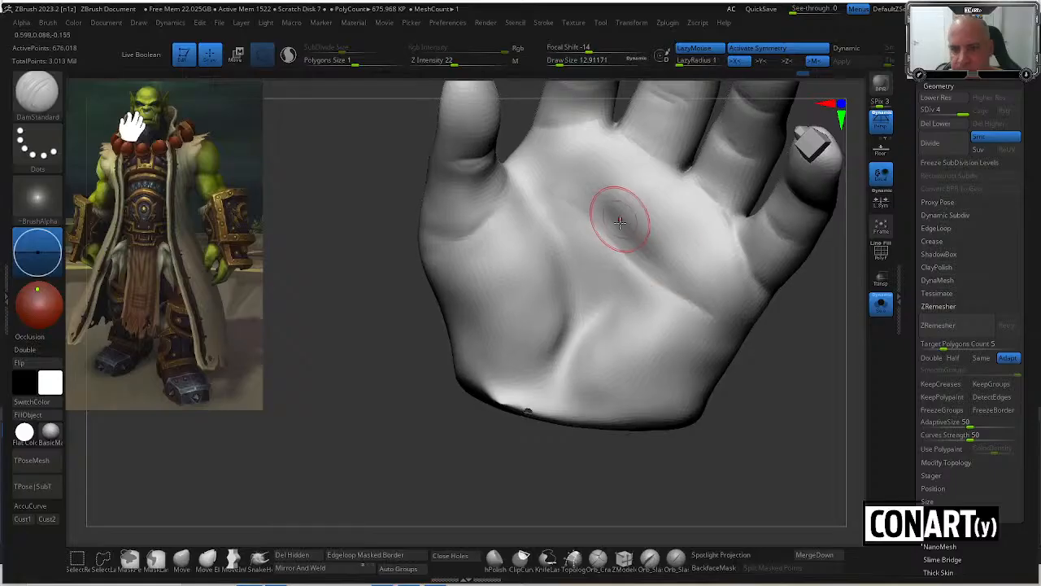
pyautogui.moveTo(588, 203); pyautogui.dragTo(606, 223)
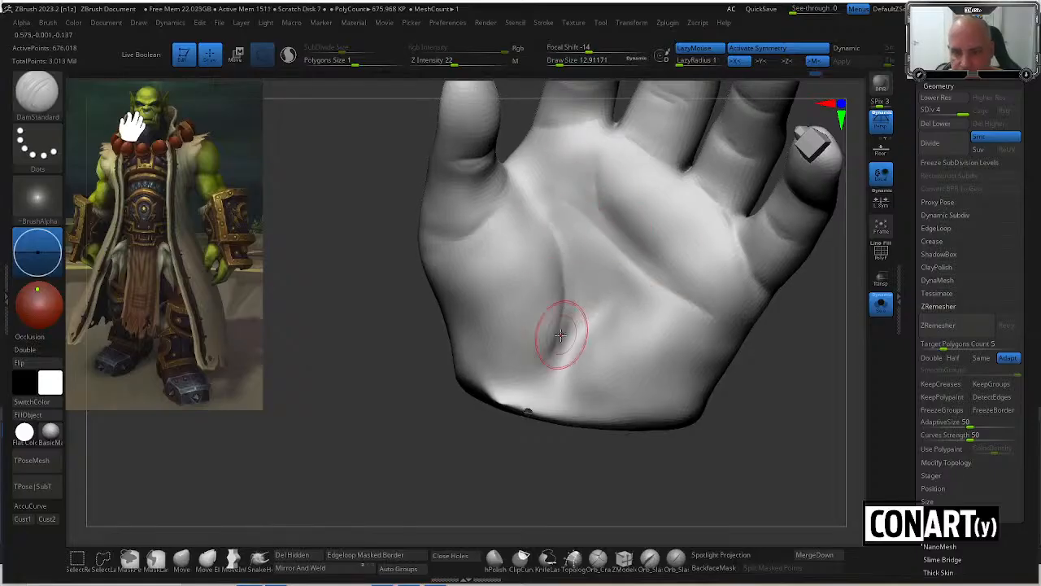
# Sharpen the fold around the thumb's fleshy base and extend the palm creases toward the index finger side.
pyautogui.moveTo(546, 446); pyautogui.dragTo(563, 395)
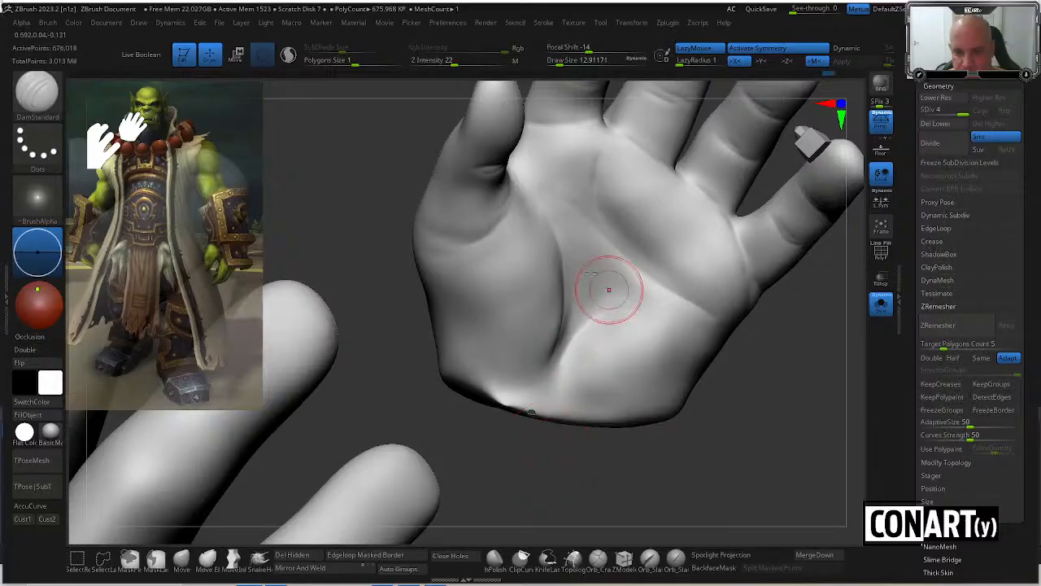
pyautogui.moveTo(704, 426); pyautogui.dragTo(756, 357)
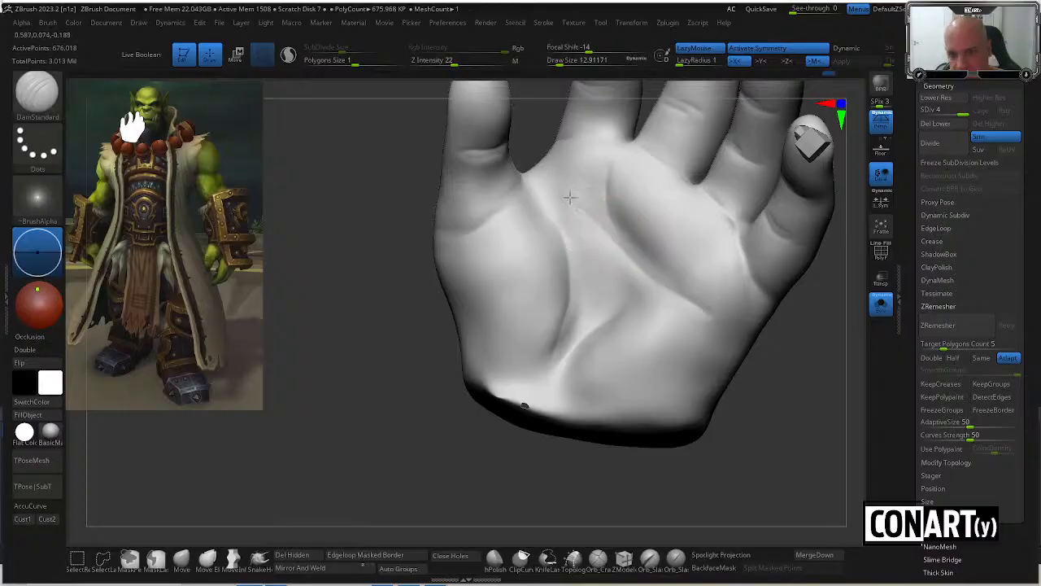
pyautogui.moveTo(546, 158); pyautogui.dragTo(539, 170, button='right')
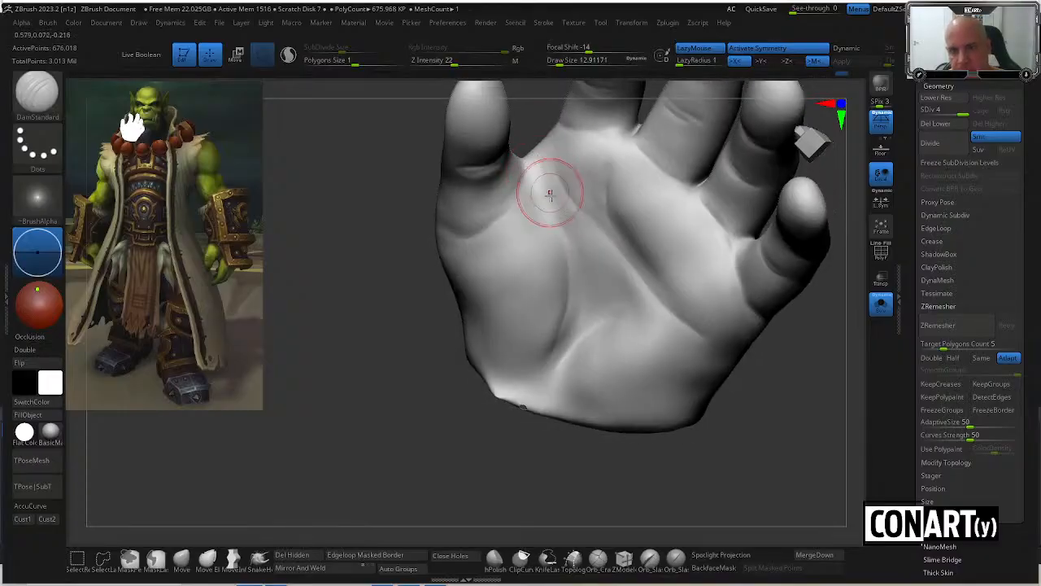
pyautogui.moveTo(527, 240); pyautogui.dragTo(428, 327, button='right')
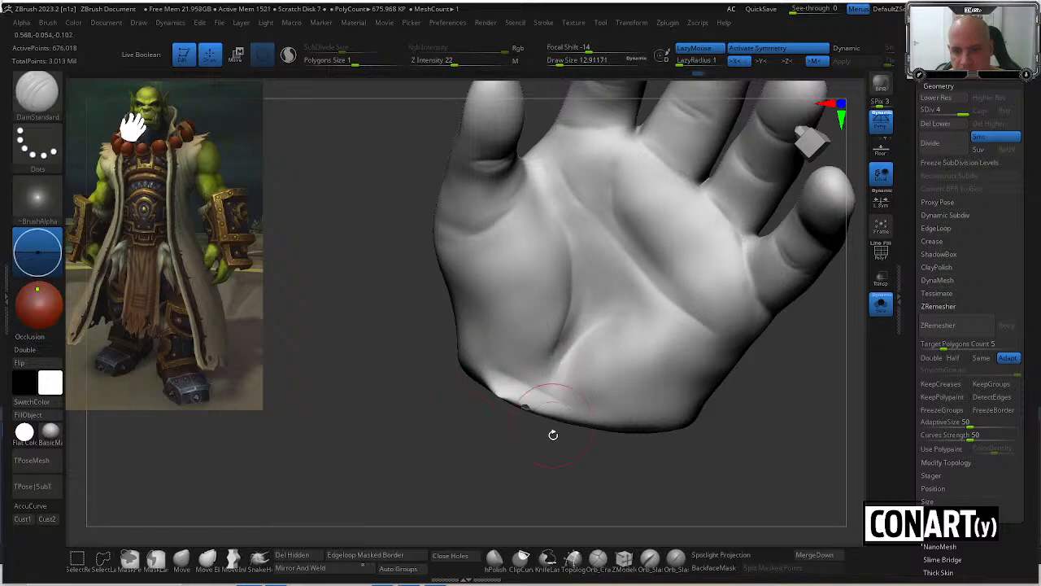
# Switch to the Move brush at draw size about 22 and lower the hands to subdivision level 1.
pyautogui.moveTo(553, 434)
pyautogui.mouseDown(button='right')
pyautogui.moveTo(569, 400)
pyautogui.moveTo(676, 357)
pyautogui.moveTo(662, 302)
pyautogui.moveTo(649, 297)
pyautogui.mouseUp(button='right')
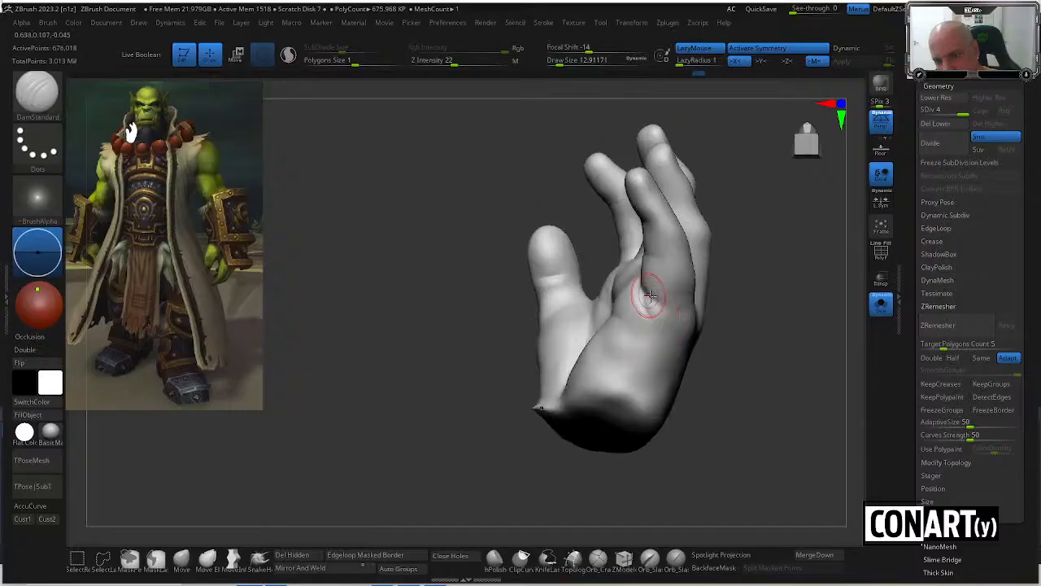
pyautogui.moveTo(668, 334); pyautogui.dragTo(671, 321, button='right')
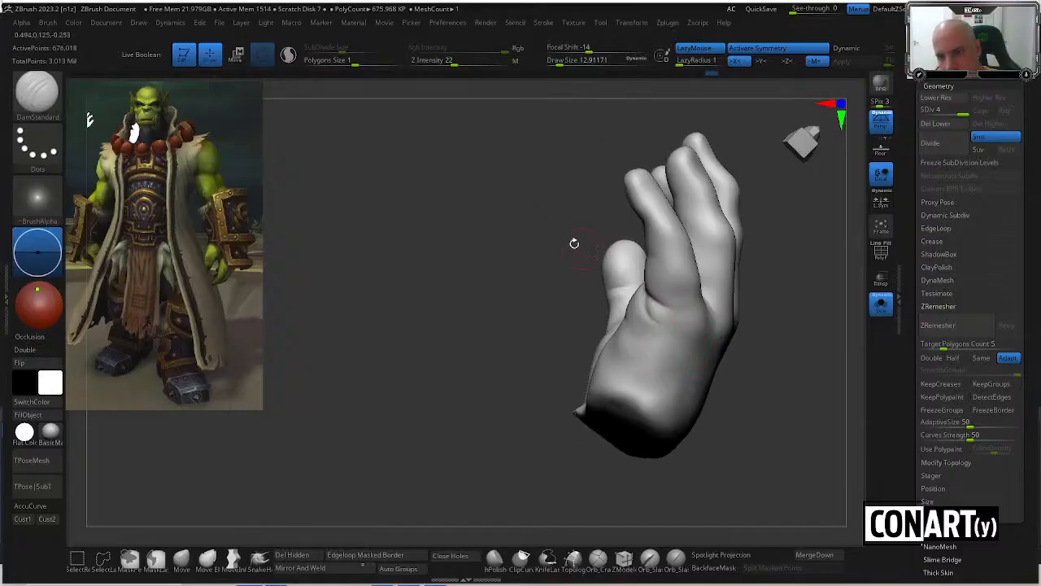
pyautogui.moveTo(574, 244)
pyautogui.mouseDown(button='right')
pyautogui.moveTo(688, 252)
pyautogui.moveTo(683, 216)
pyautogui.moveTo(662, 209)
pyautogui.mouseUp(button='right')
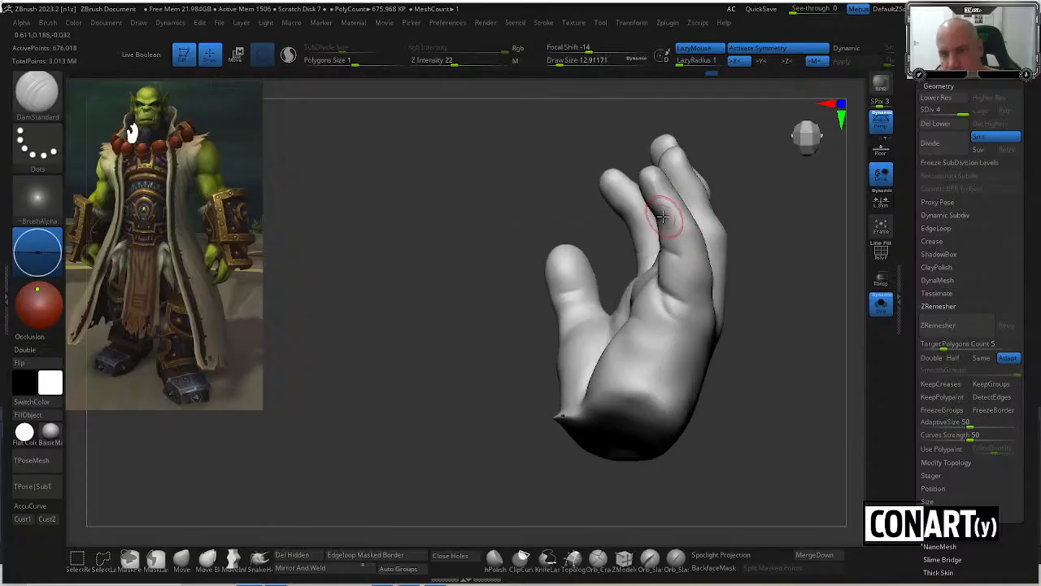
pyautogui.moveTo(516, 242)
pyautogui.mouseDown(button='right')
pyautogui.moveTo(491, 288)
pyautogui.moveTo(404, 302)
pyautogui.mouseUp(button='right')
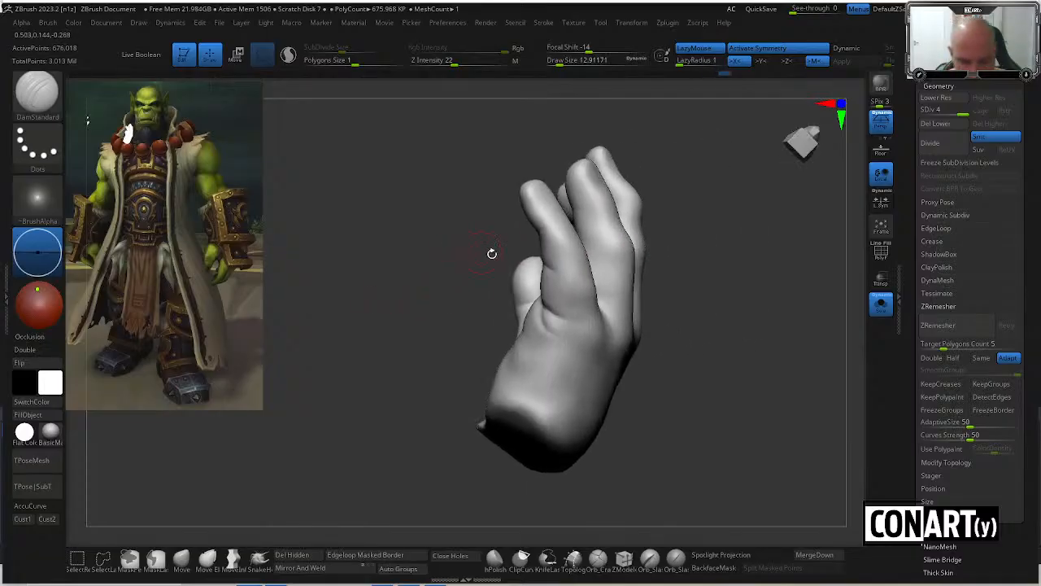
pyautogui.press('b')
pyautogui.press('Escape')
pyautogui.press('space')
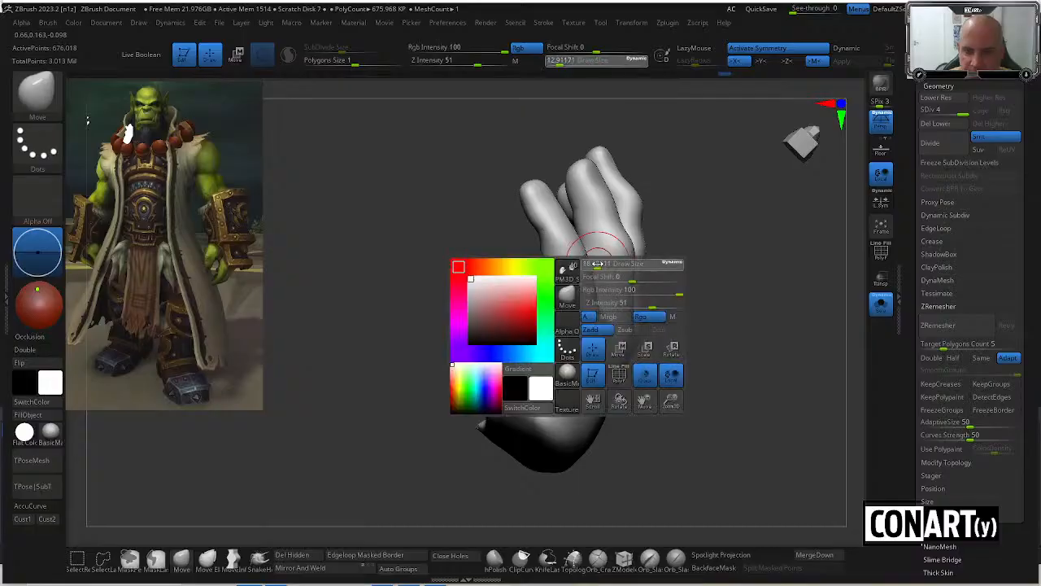
pyautogui.press('shift')
pyautogui.hotkey('shift', 'd')
pyautogui.hotkey('shift', 'd')
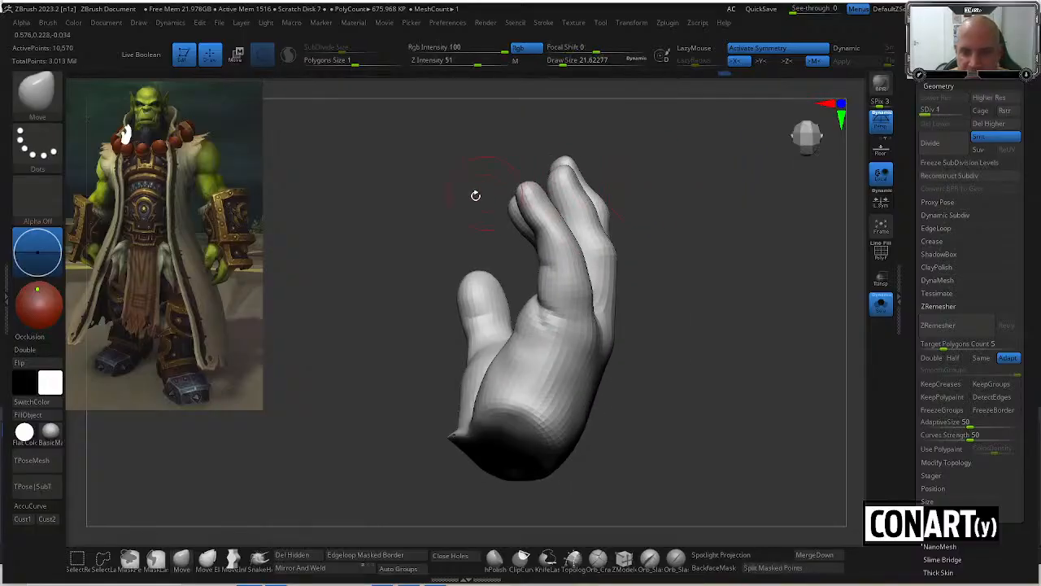
# Adjust the bend and spacing of the fingers with Move strokes from the side and palm views.
pyautogui.moveTo(476, 195); pyautogui.dragTo(513, 212, button='right')
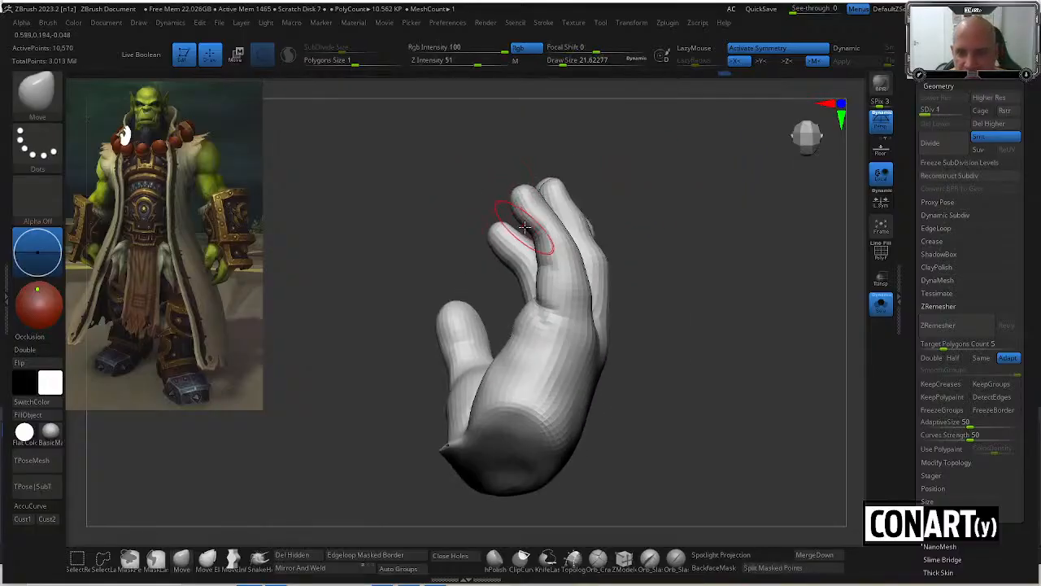
pyautogui.moveTo(533, 236)
pyautogui.mouseDown(button='right')
pyautogui.moveTo(608, 179)
pyautogui.moveTo(533, 252)
pyautogui.mouseUp(button='right')
pyautogui.moveTo(623, 170); pyautogui.dragTo(488, 251, button='right')
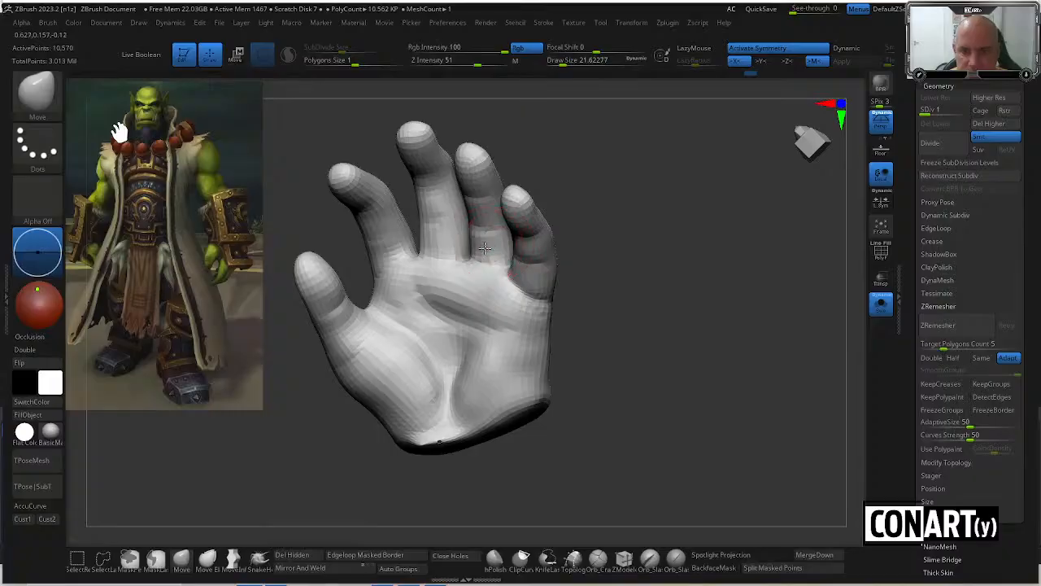
pyautogui.moveTo(581, 184); pyautogui.dragTo(437, 245, button='right')
pyautogui.moveTo(545, 143); pyautogui.dragTo(430, 210, button='right')
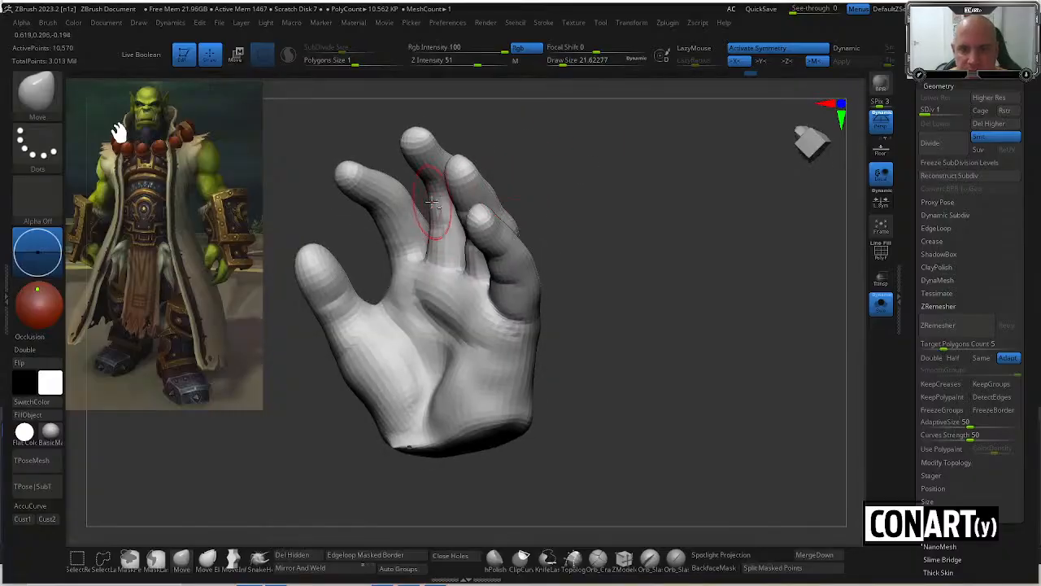
pyautogui.moveTo(500, 136)
pyautogui.mouseDown(button='right')
pyautogui.moveTo(564, 186)
pyautogui.moveTo(564, 169)
pyautogui.moveTo(495, 130)
pyautogui.moveTo(504, 154)
pyautogui.moveTo(514, 127)
pyautogui.moveTo(477, 121)
pyautogui.moveTo(539, 127)
pyautogui.moveTo(486, 142)
pyautogui.mouseUp(button='right')
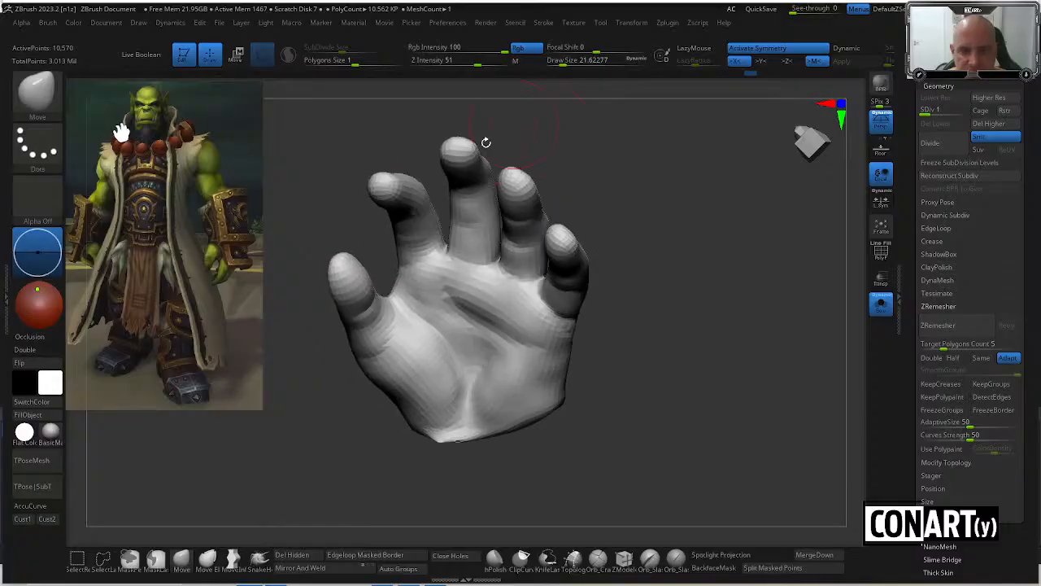
pyautogui.moveTo(367, 227); pyautogui.dragTo(465, 190, button='right')
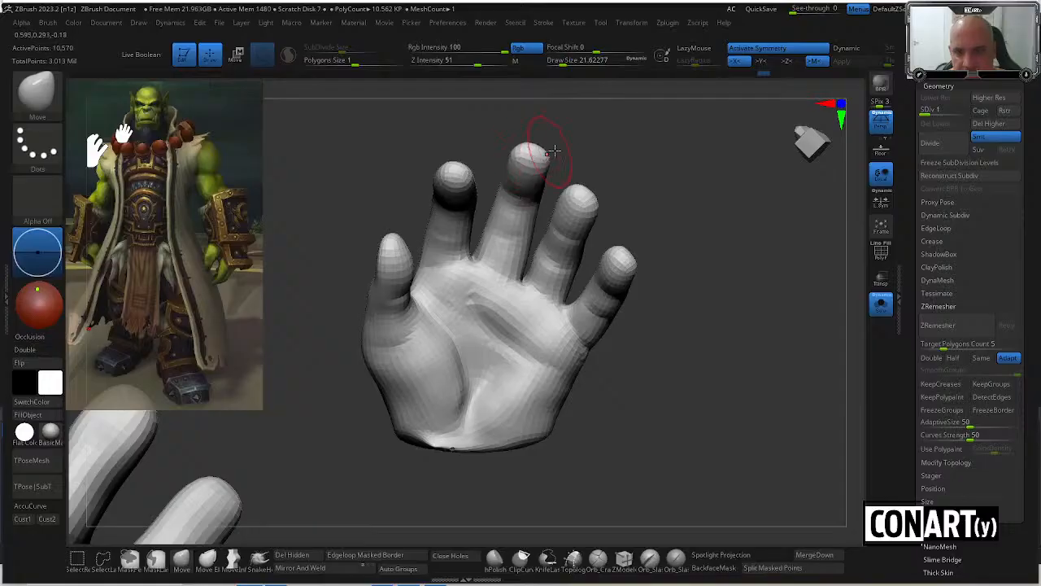
# Return the hands to subdivision level 4 and work the palm-side finger creases with DamStandard at draw size about 14.
pyautogui.press('d')
pyautogui.press('d')
pyautogui.press('d')
pyautogui.moveTo(453, 233)
pyautogui.mouseDown(button='right')
pyautogui.moveTo(383, 334)
pyautogui.moveTo(414, 290)
pyautogui.moveTo(558, 186)
pyautogui.mouseUp(button='right')
pyautogui.press('space')
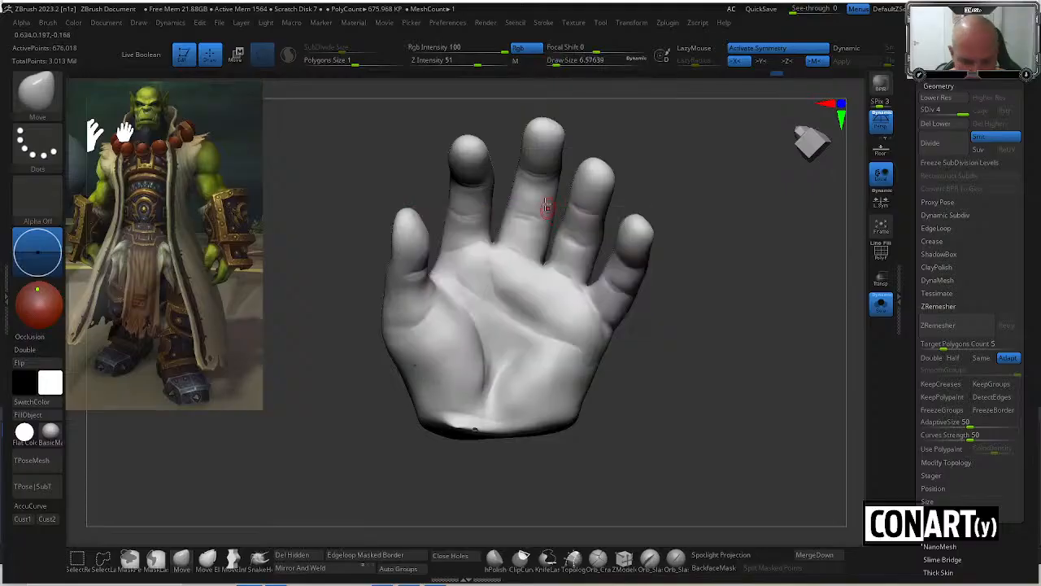
pyautogui.press('space')
pyautogui.press('b')
pyautogui.press('d')
pyautogui.press('s')
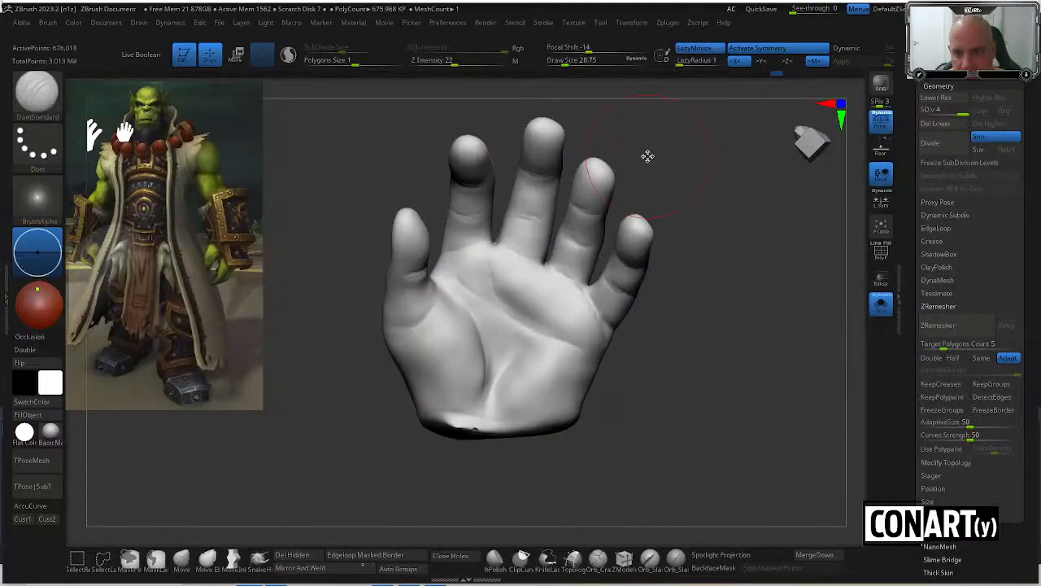
pyautogui.press('space')
pyautogui.moveTo(648, 157); pyautogui.dragTo(640, 157)
pyautogui.moveTo(639, 158); pyautogui.dragTo(604, 156, button='right')
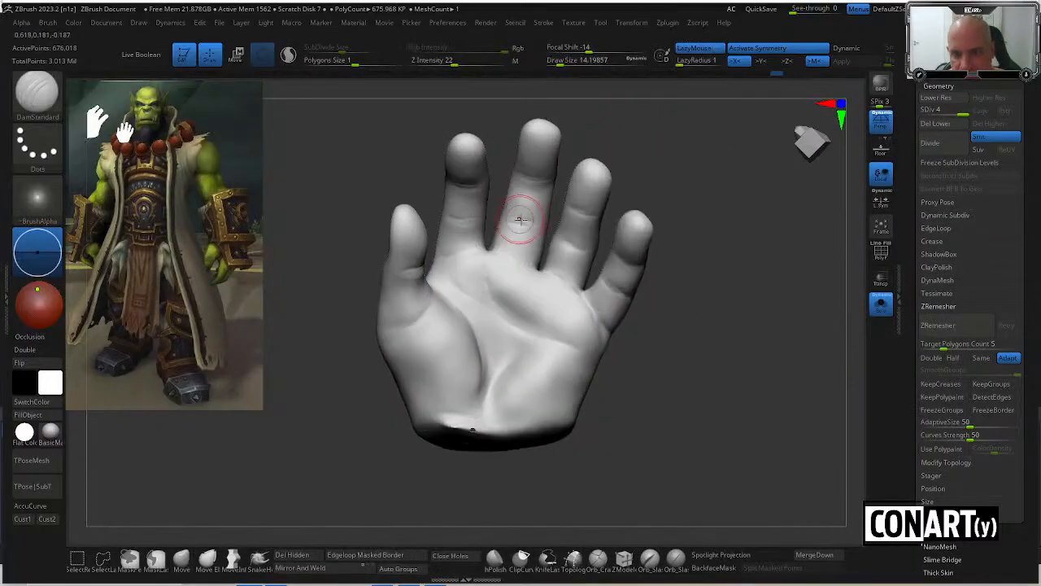
pyautogui.moveTo(519, 223)
pyautogui.mouseDown(button='right')
pyautogui.moveTo(561, 191)
pyautogui.moveTo(515, 172)
pyautogui.moveTo(524, 173)
pyautogui.mouseUp(button='right')
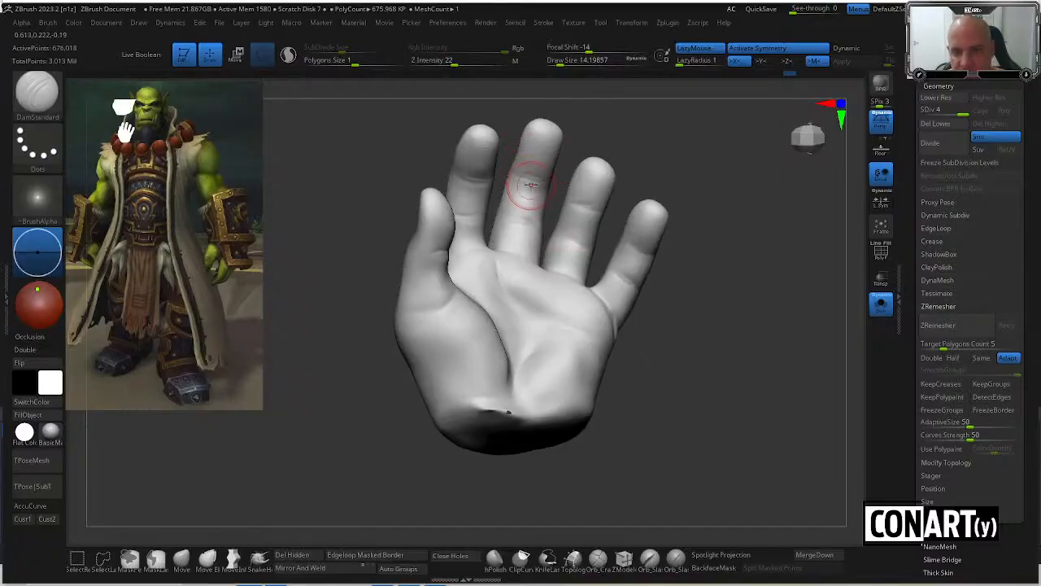
# Carve finer creases across the finger joints and the palm's outer edge with DamStandard at draw size about 7.5.
pyautogui.press('space')
pyautogui.moveTo(574, 187); pyautogui.dragTo(557, 187)
pyautogui.moveTo(527, 175); pyautogui.dragTo(386, 157, button='right')
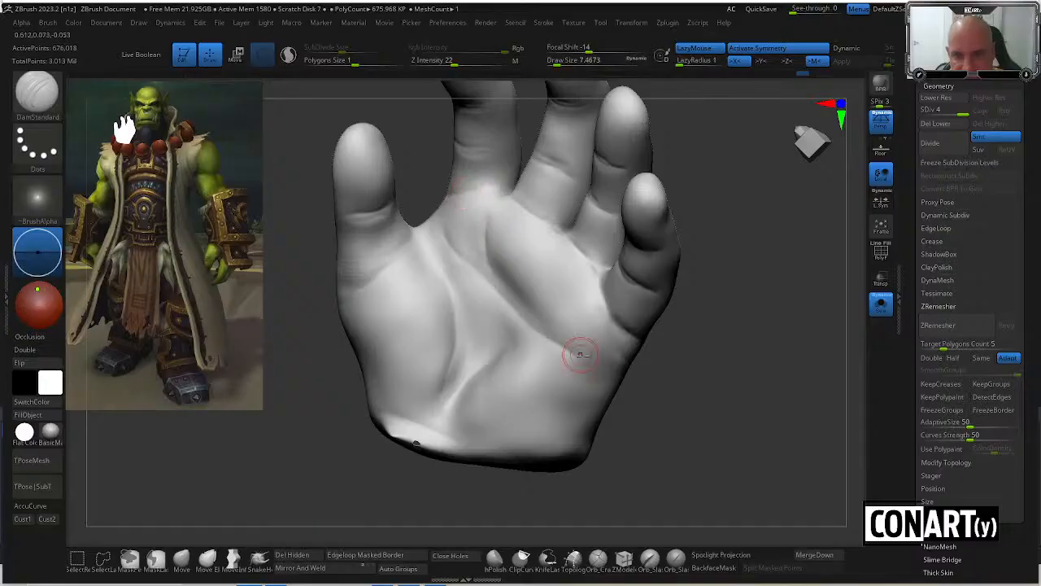
pyautogui.moveTo(581, 353); pyautogui.dragTo(625, 261, button='right')
pyautogui.moveTo(652, 312); pyautogui.dragTo(647, 275, button='right')
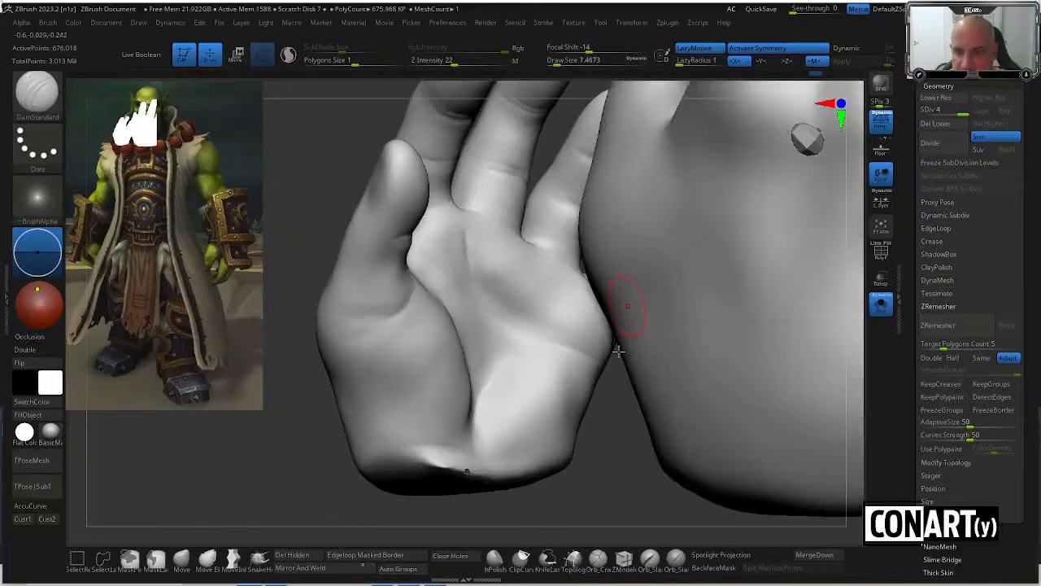
pyautogui.moveTo(618, 350); pyautogui.dragTo(697, 290, button='right')
# Deepen the grooves between the knuckles on the back of the hand with DamStandard at draw size about 31.
pyautogui.press('space')
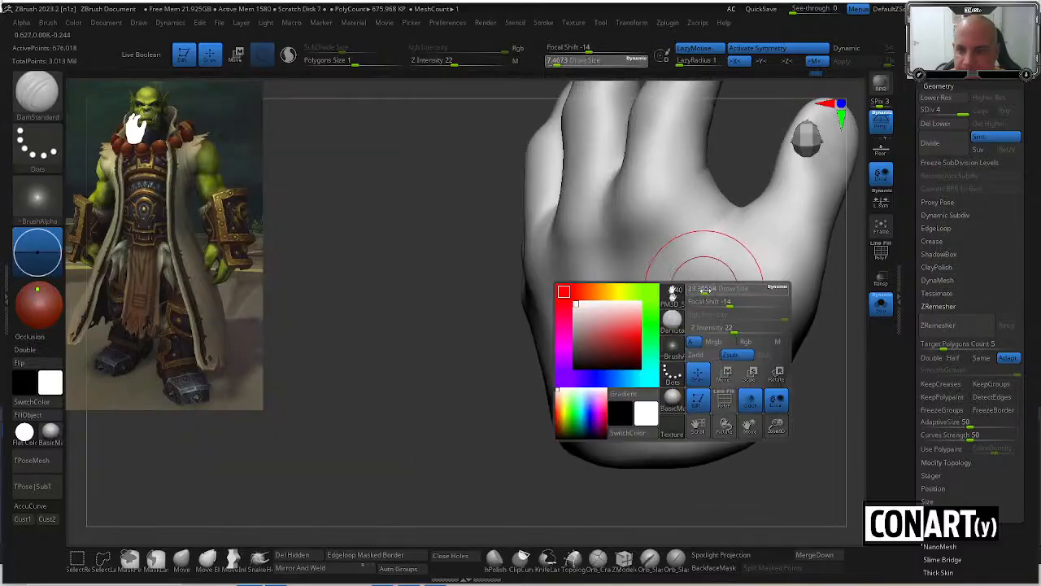
pyautogui.moveTo(705, 290); pyautogui.dragTo(708, 290)
pyautogui.keyDown('ctrl'); pyautogui.moveTo(478, 340); pyautogui.dragTo(510, 281, button='right'); pyautogui.keyUp('ctrl')
pyautogui.moveTo(509, 280); pyautogui.dragTo(544, 251, button='right')
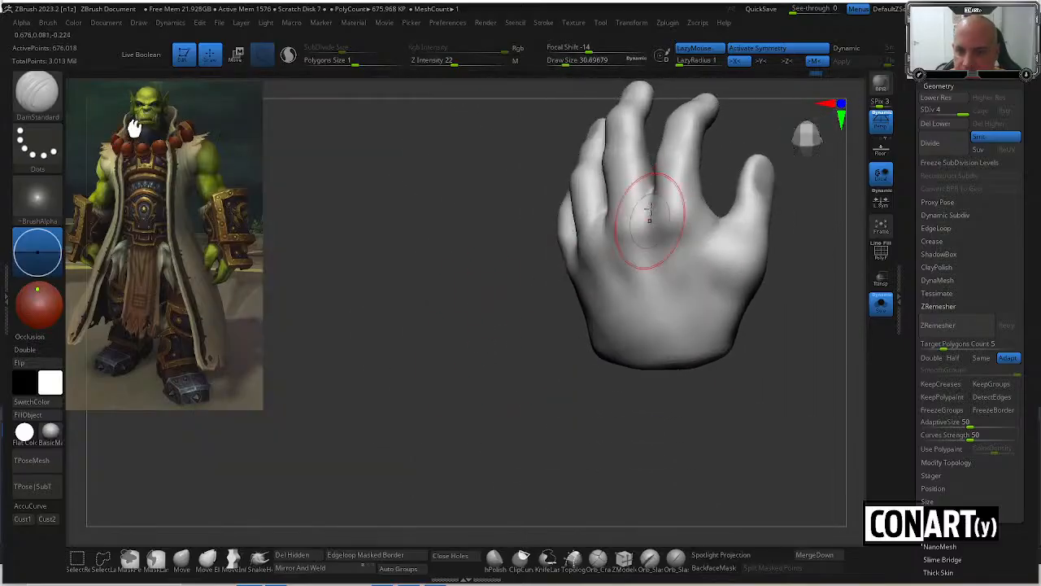
pyautogui.moveTo(545, 299); pyautogui.dragTo(663, 220, button='right')
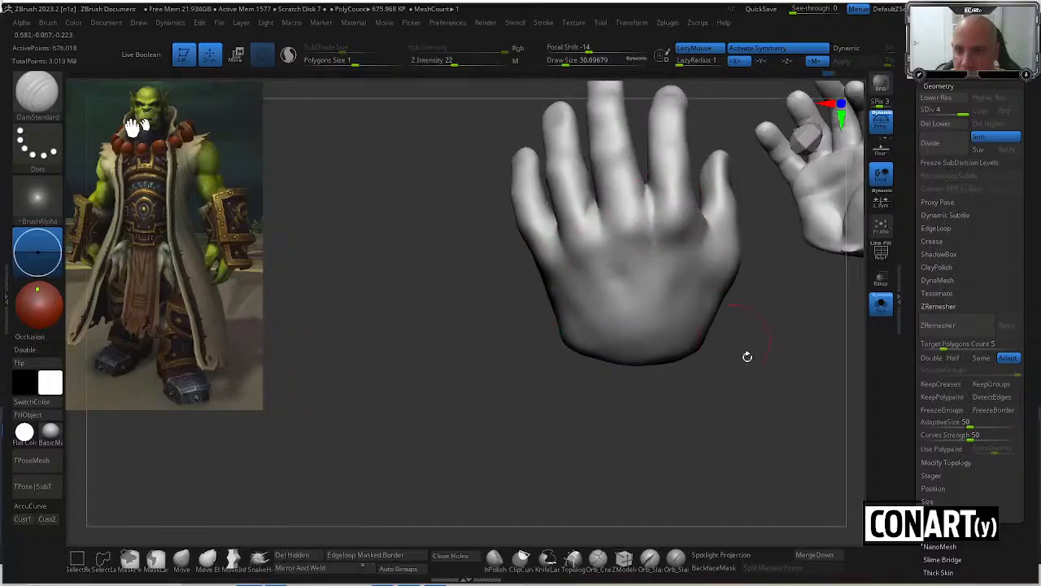
pyautogui.moveTo(746, 356); pyautogui.dragTo(702, 229, button='right')
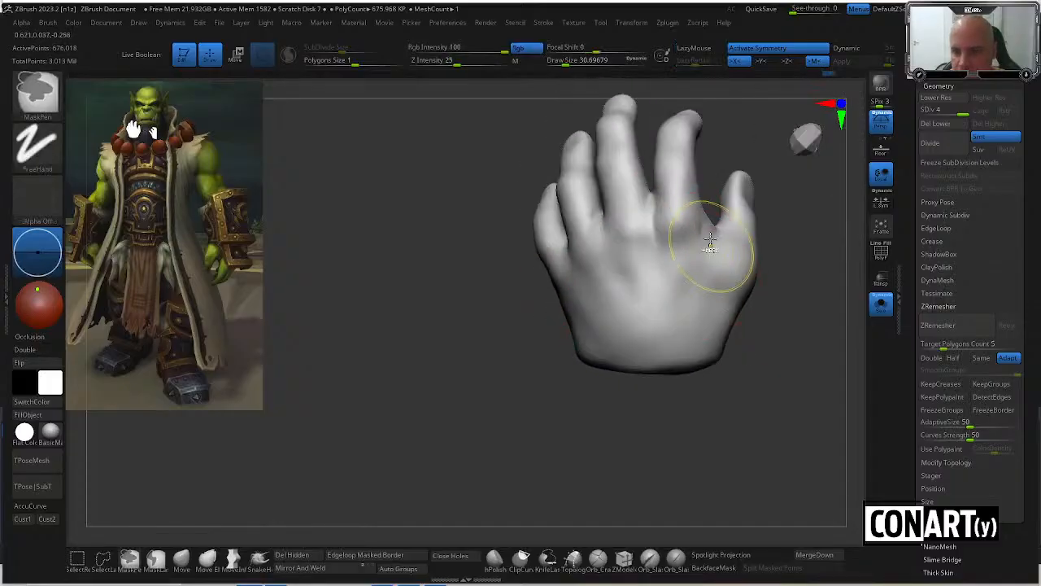
pyautogui.moveTo(676, 398)
pyautogui.mouseDown(button='right')
pyautogui.moveTo(697, 333)
pyautogui.moveTo(727, 297)
pyautogui.mouseUp(button='right')
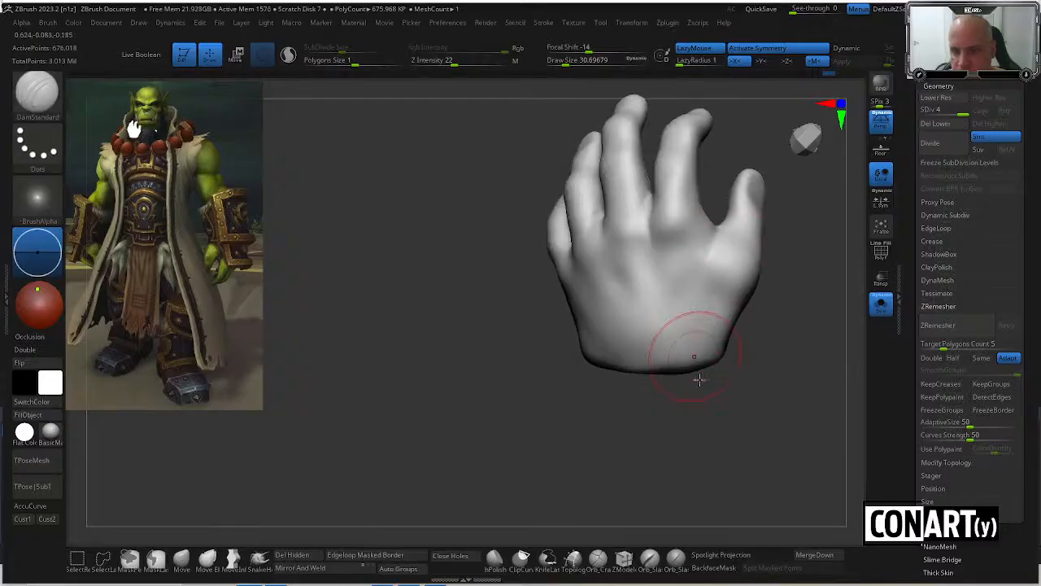
# Refine the knuckle and tendon forms across the back of the hand toward the little finger and outer wrist.
pyautogui.moveTo(699, 379); pyautogui.dragTo(658, 257, button='right')
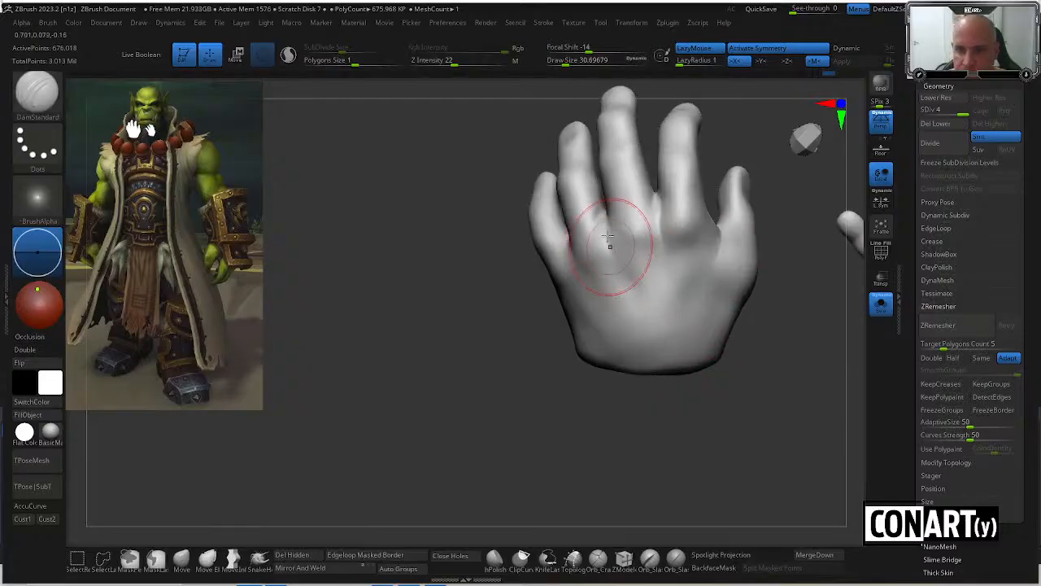
pyautogui.moveTo(532, 325); pyautogui.dragTo(566, 254, button='right')
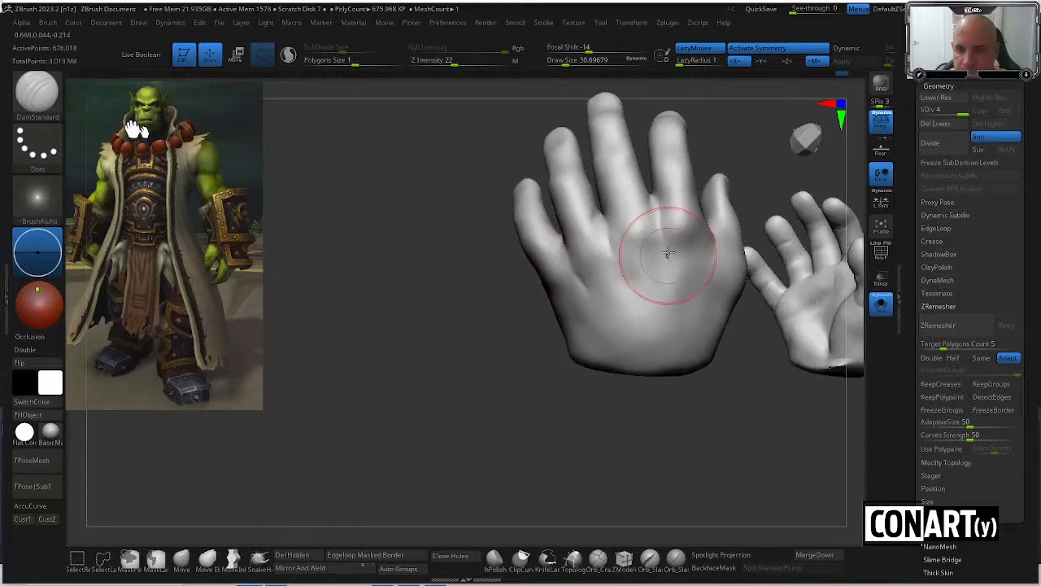
pyautogui.moveTo(734, 381)
pyautogui.mouseDown(button='right')
pyautogui.moveTo(580, 291)
pyautogui.moveTo(553, 344)
pyautogui.moveTo(567, 307)
pyautogui.mouseUp(button='right')
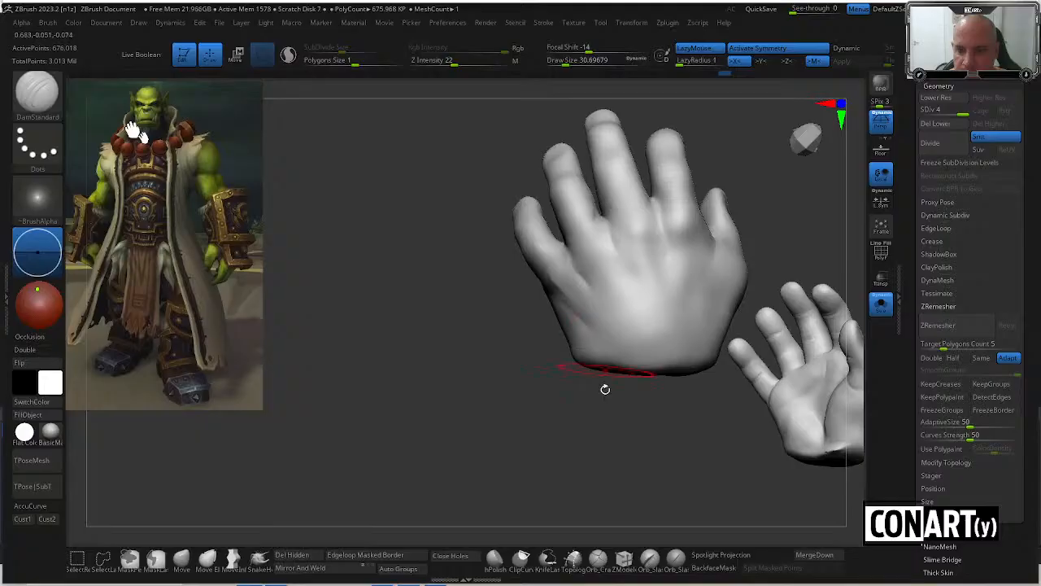
pyautogui.moveTo(605, 389); pyautogui.dragTo(583, 325, button='right')
pyautogui.press('shift')
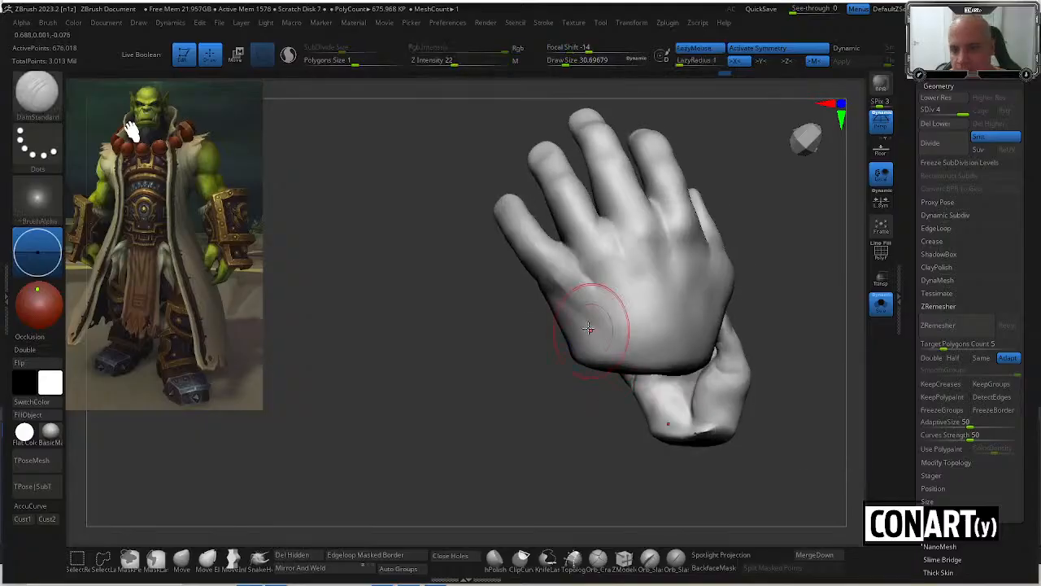
pyautogui.moveTo(574, 376); pyautogui.dragTo(561, 364)
# Show the full character again and reduce DamStandard's draw size to about 7.5 for detailing the fingers.
pyautogui.click(881, 304)
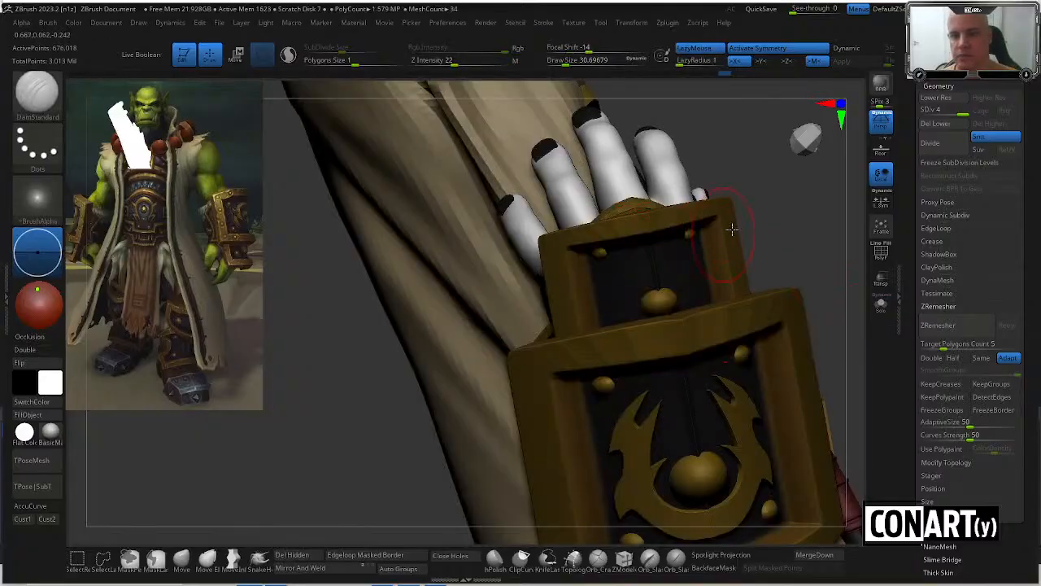
pyautogui.moveTo(760, 218); pyautogui.dragTo(670, 257)
pyautogui.press('space')
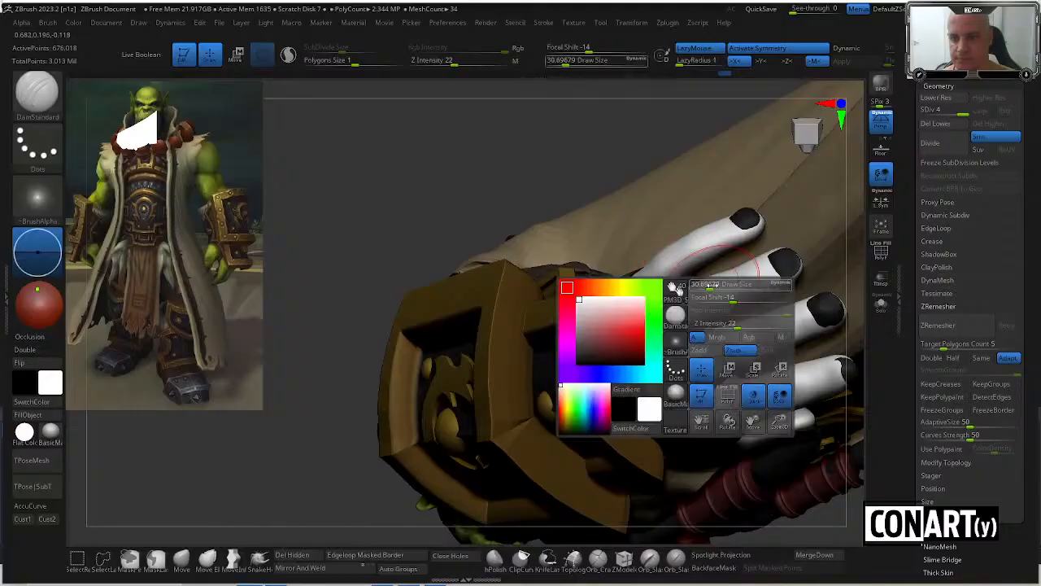
pyautogui.moveTo(724, 287); pyautogui.dragTo(709, 287)
pyautogui.keyDown('alt'); pyautogui.moveTo(612, 155); pyautogui.dragTo(591, 119); pyautogui.keyUp('alt')
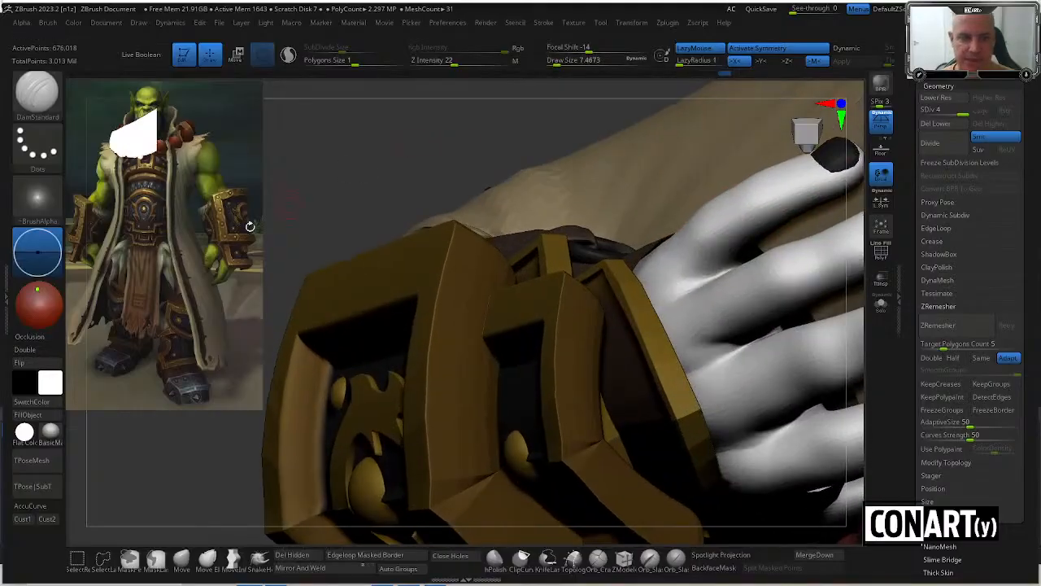
# Enlarge the Spotlight reference to examine the orc's bracer and hand, then return it to a small overview.
pyautogui.press('z')
pyautogui.moveTo(247, 128); pyautogui.dragTo(301, 226)
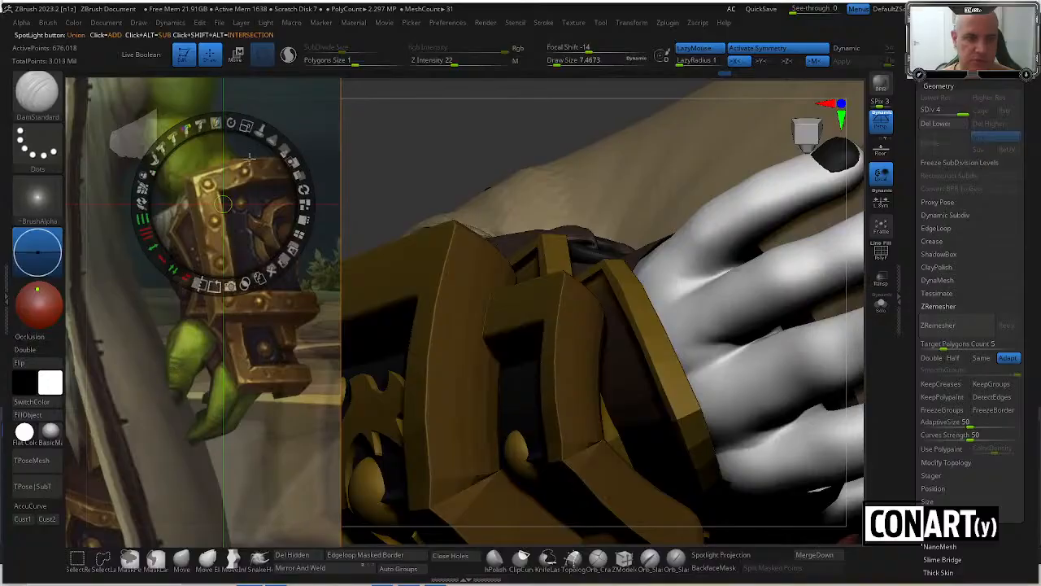
pyautogui.moveTo(249, 158); pyautogui.dragTo(196, 171)
pyautogui.press('z')
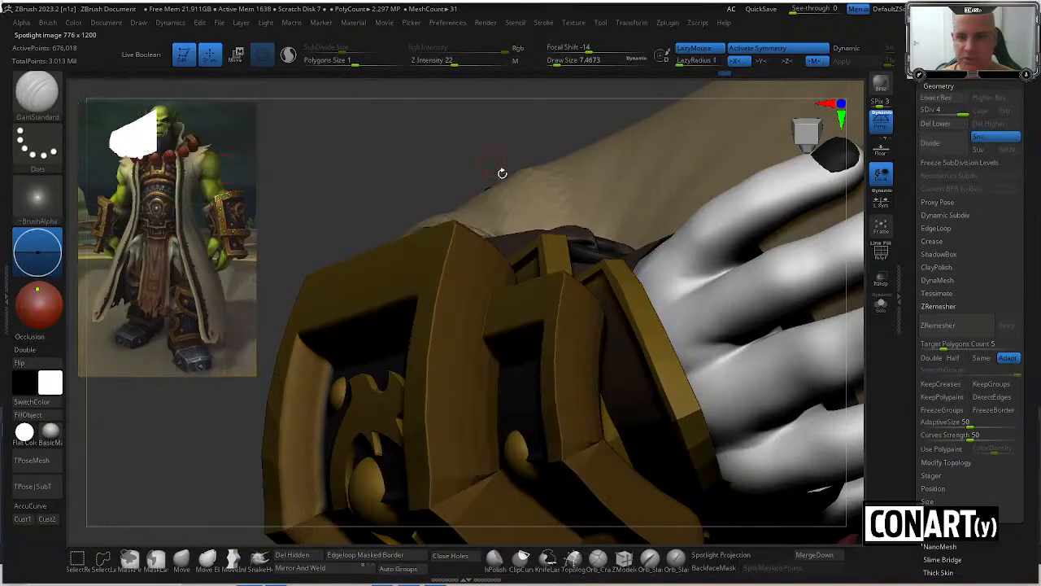
# Carve skin creases over the joints of the little and ring fingers with DamStandard.
pyautogui.moveTo(519, 118); pyautogui.dragTo(735, 218)
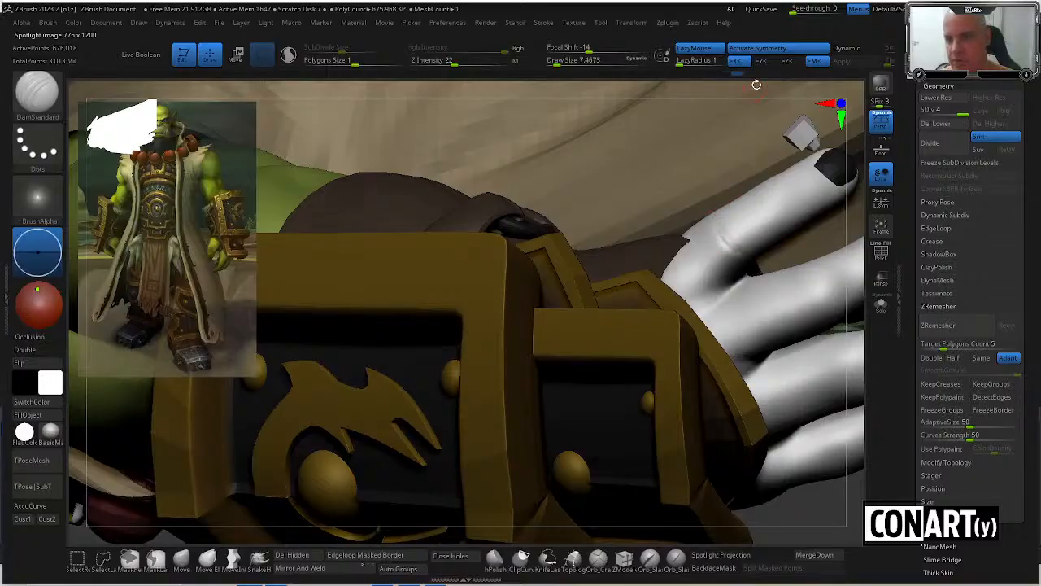
pyautogui.moveTo(756, 84); pyautogui.dragTo(772, 195)
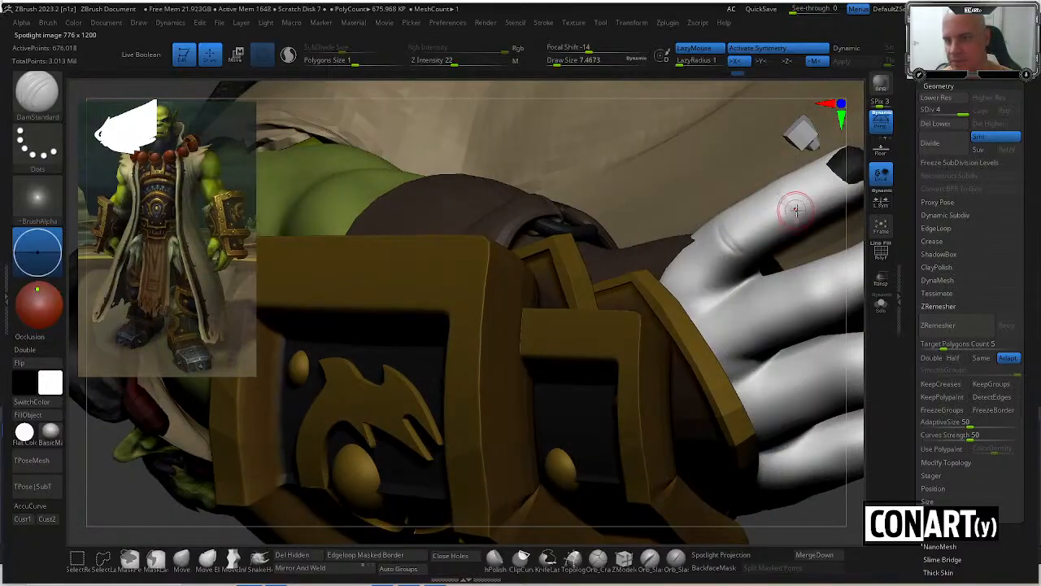
pyautogui.moveTo(858, 320); pyautogui.dragTo(815, 302)
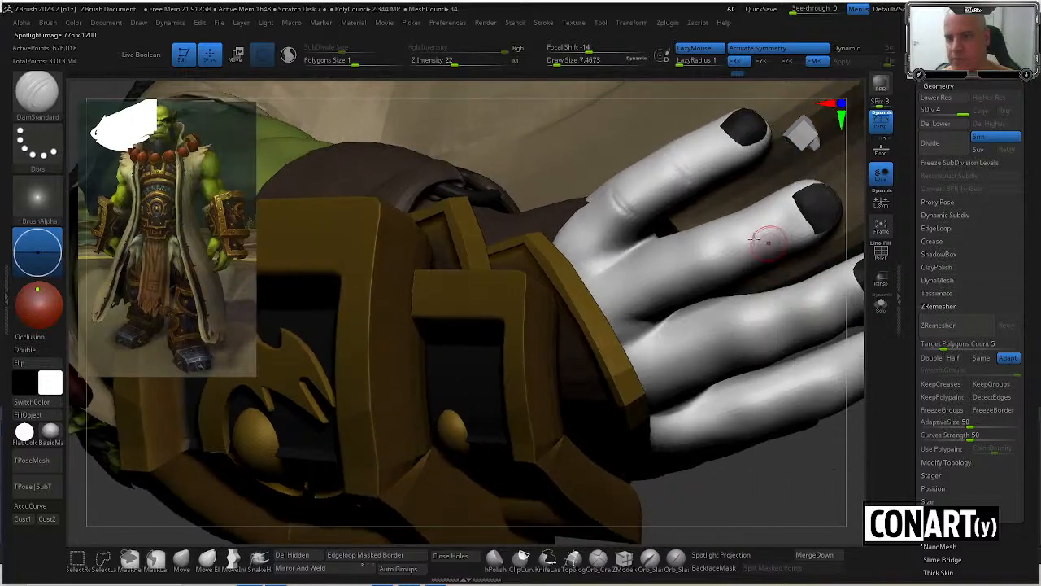
pyautogui.moveTo(819, 449); pyautogui.dragTo(691, 224)
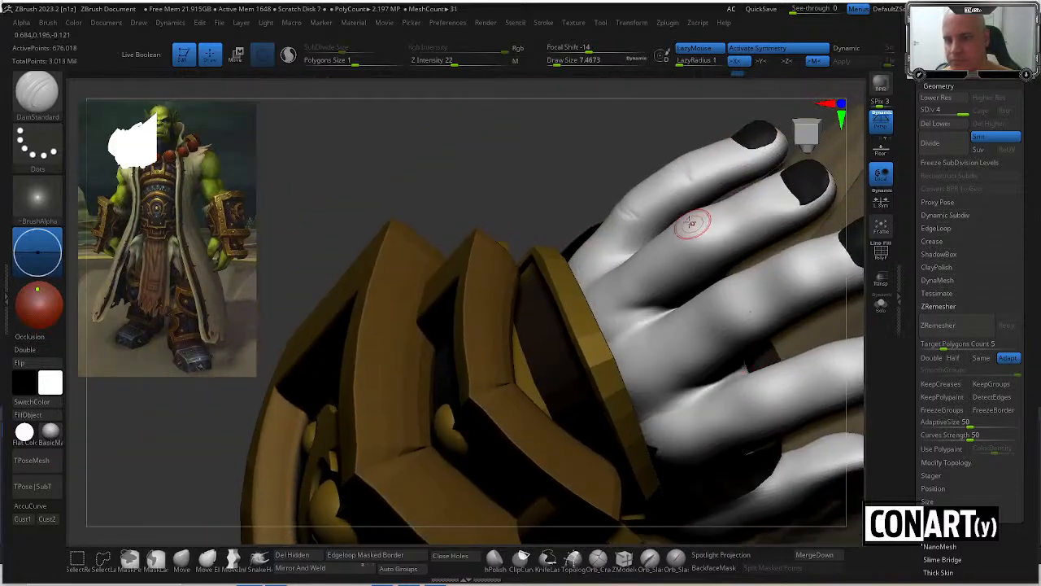
pyautogui.moveTo(637, 117)
pyautogui.mouseDown()
pyautogui.moveTo(637, 144)
pyautogui.moveTo(667, 197)
pyautogui.mouseUp()
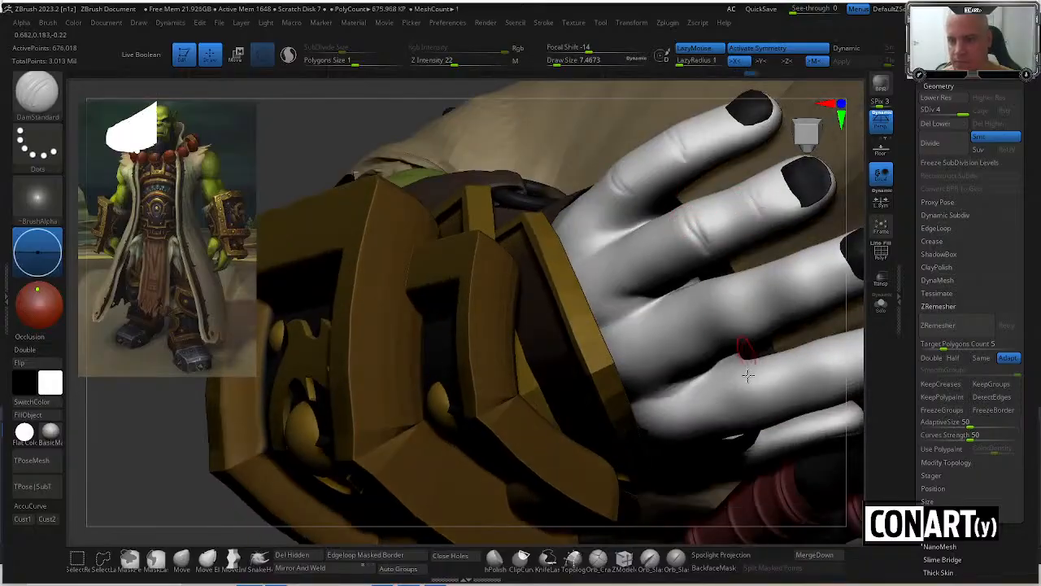
# Carve matching knuckle creases across the joints of the middle and index fingers.
pyautogui.moveTo(757, 511); pyautogui.dragTo(743, 384)
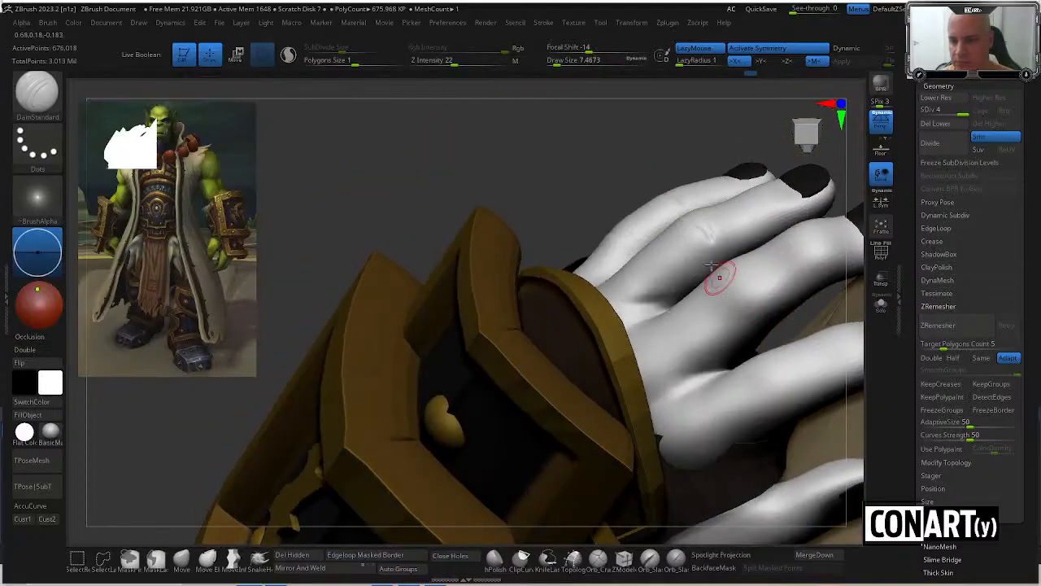
pyautogui.moveTo(721, 274)
pyautogui.mouseDown()
pyautogui.moveTo(685, 166)
pyautogui.moveTo(749, 282)
pyautogui.mouseUp()
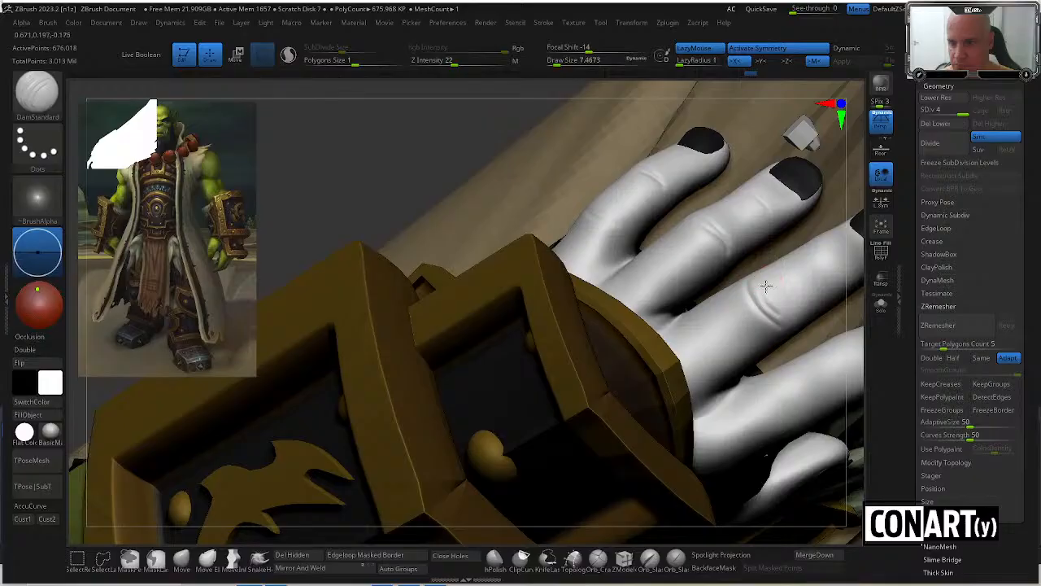
pyautogui.moveTo(846, 366); pyautogui.dragTo(521, 63)
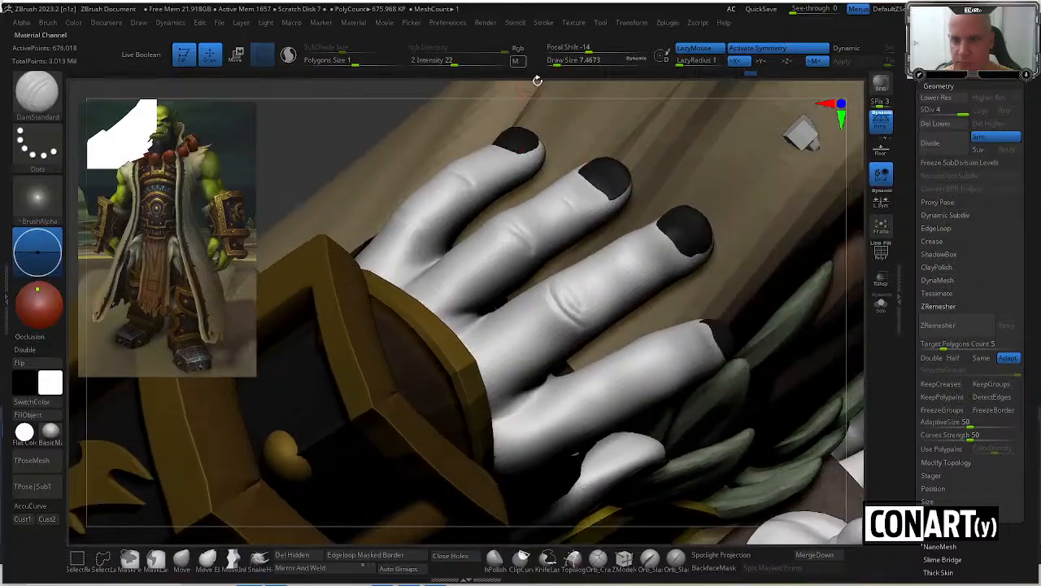
pyautogui.moveTo(564, 96); pyautogui.dragTo(623, 249)
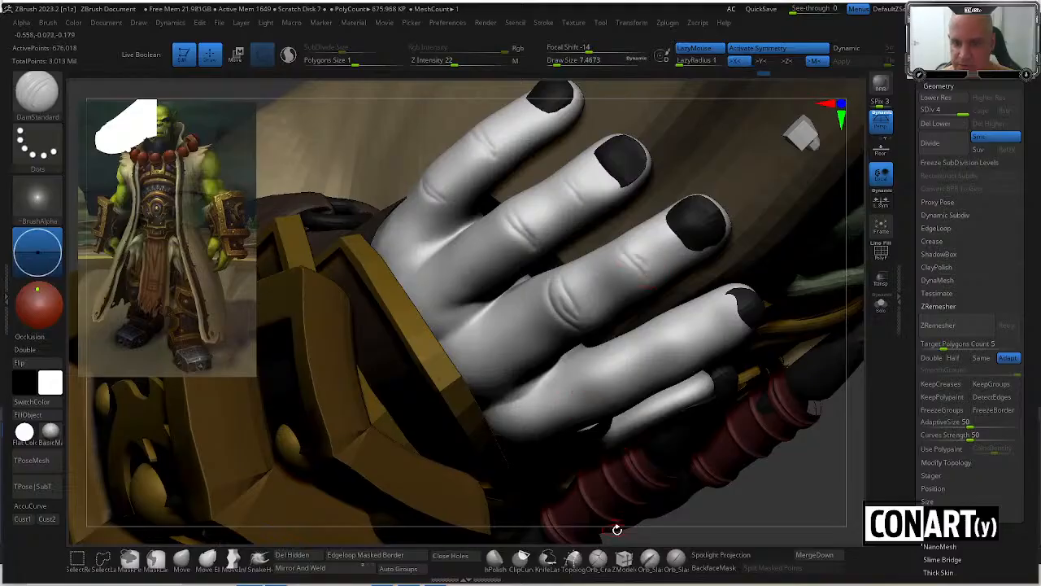
pyautogui.moveTo(616, 530); pyautogui.dragTo(604, 395)
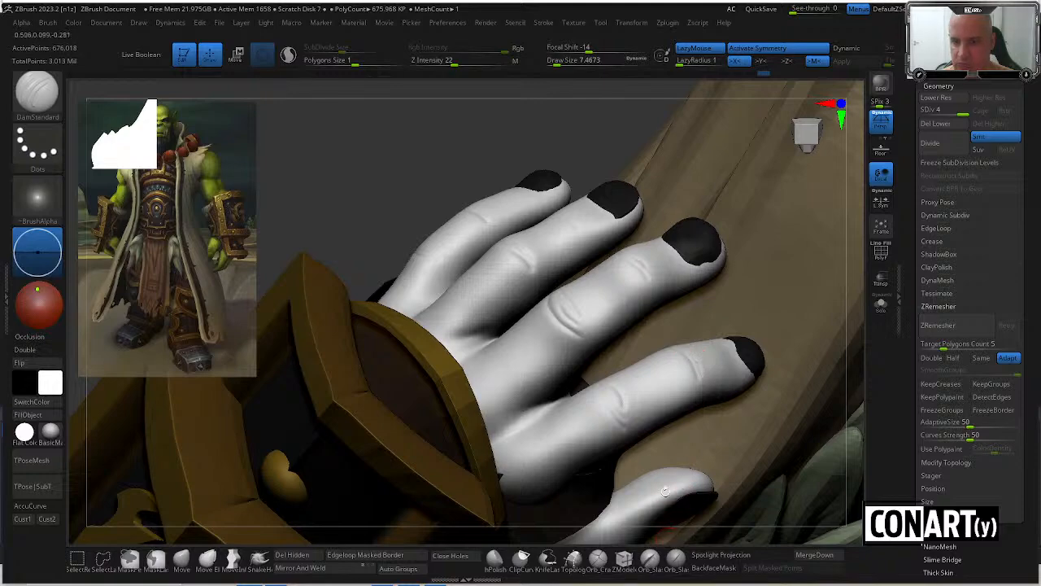
# Carve wrinkle creases across the back of the thumb's joint with DamStandard.
pyautogui.moveTo(664, 490)
pyautogui.mouseDown(button='right')
pyautogui.moveTo(614, 269)
pyautogui.moveTo(571, 241)
pyautogui.moveTo(567, 255)
pyautogui.moveTo(593, 256)
pyautogui.moveTo(588, 291)
pyautogui.moveTo(653, 466)
pyautogui.moveTo(493, 211)
pyautogui.moveTo(726, 292)
pyautogui.moveTo(748, 447)
pyautogui.moveTo(723, 288)
pyautogui.moveTo(609, 295)
pyautogui.mouseUp(button='right')
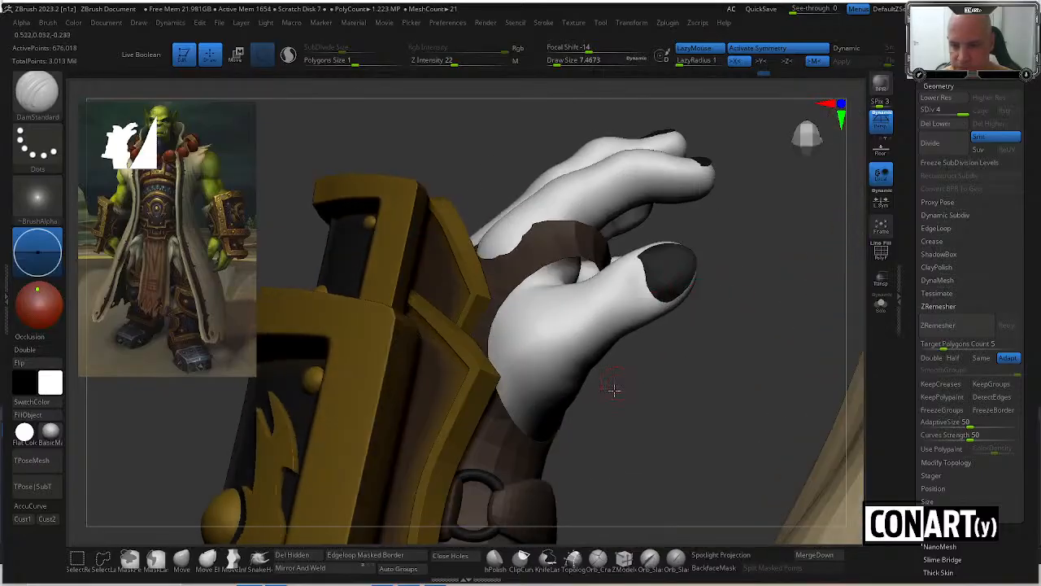
pyautogui.moveTo(613, 390); pyautogui.dragTo(599, 349, button='right')
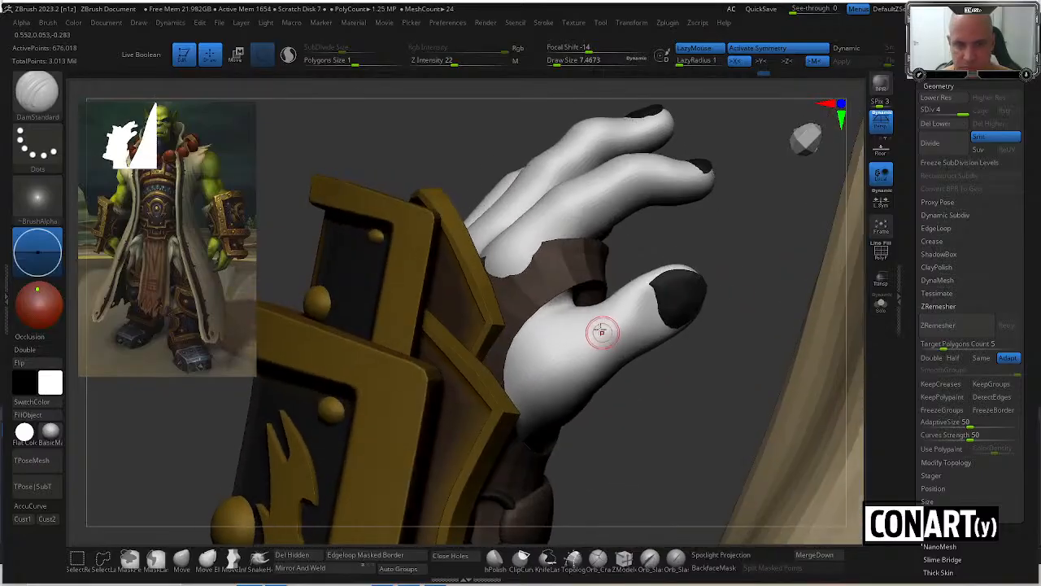
pyautogui.moveTo(628, 358); pyautogui.dragTo(624, 335, button='right')
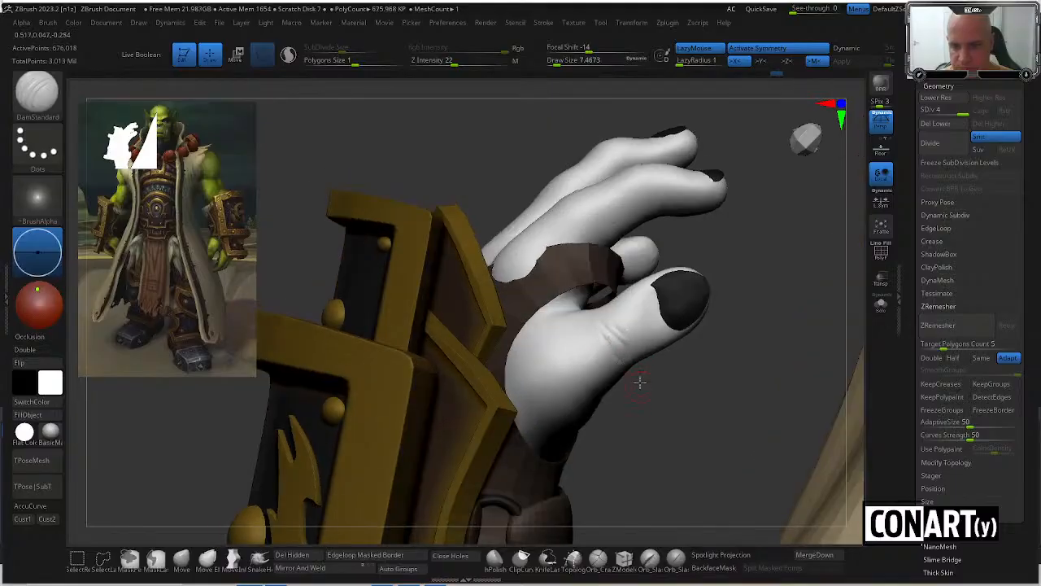
pyautogui.moveTo(639, 382); pyautogui.dragTo(617, 347, button='right')
pyautogui.moveTo(676, 428); pyautogui.dragTo(691, 302, button='right')
# Make the Nails subtool active and switch to the Move brush at a draw size of about 18.5.
pyautogui.keyDown('alt'); pyautogui.click(685, 323); pyautogui.keyUp('alt')
pyautogui.moveTo(683, 237); pyautogui.dragTo(669, 274, button='right')
pyautogui.press('b')
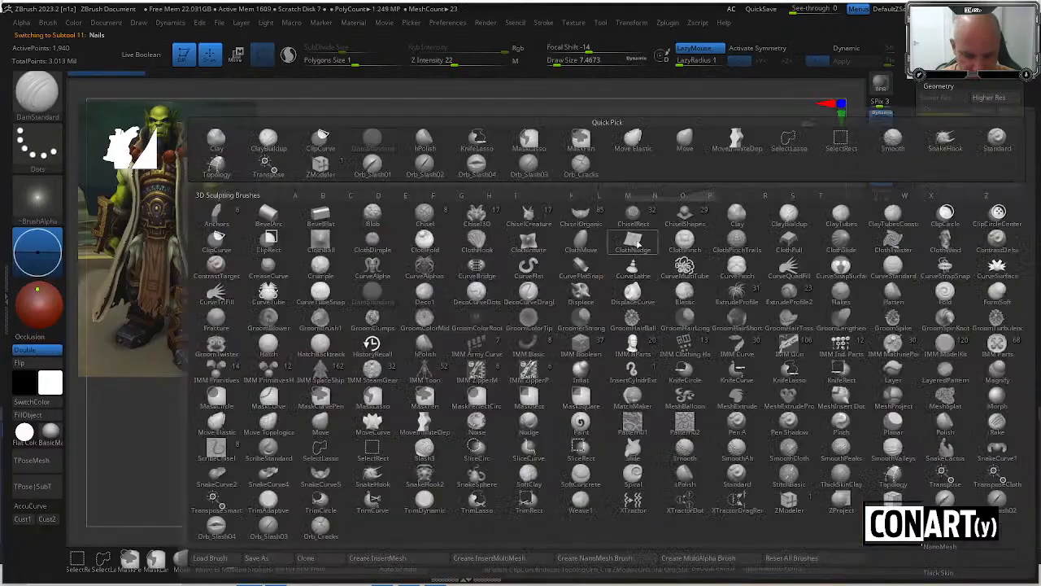
pyautogui.press('m')
pyautogui.press('v')
pyautogui.press('space')
pyautogui.moveTo(680, 294); pyautogui.dragTo(686, 292)
pyautogui.moveTo(731, 397)
pyautogui.mouseDown(button='right')
pyautogui.moveTo(716, 411)
pyautogui.moveTo(688, 375)
pyautogui.mouseUp(button='right')
pyautogui.press('space')
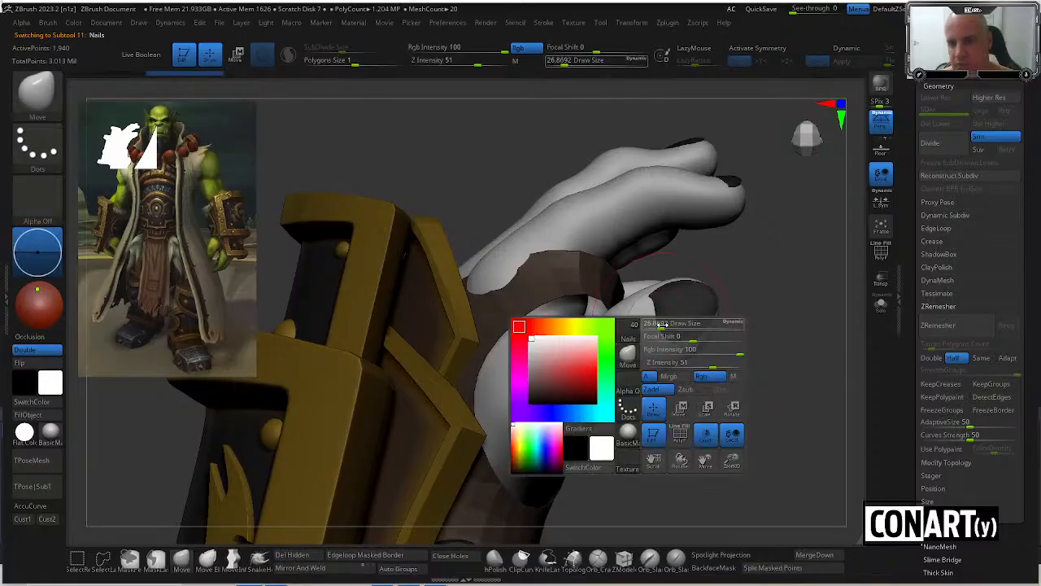
pyautogui.moveTo(685, 324); pyautogui.dragTo(665, 324)
# Reshape the lower edge and corners of the thumbnail with the Move brush.
pyautogui.press('f')
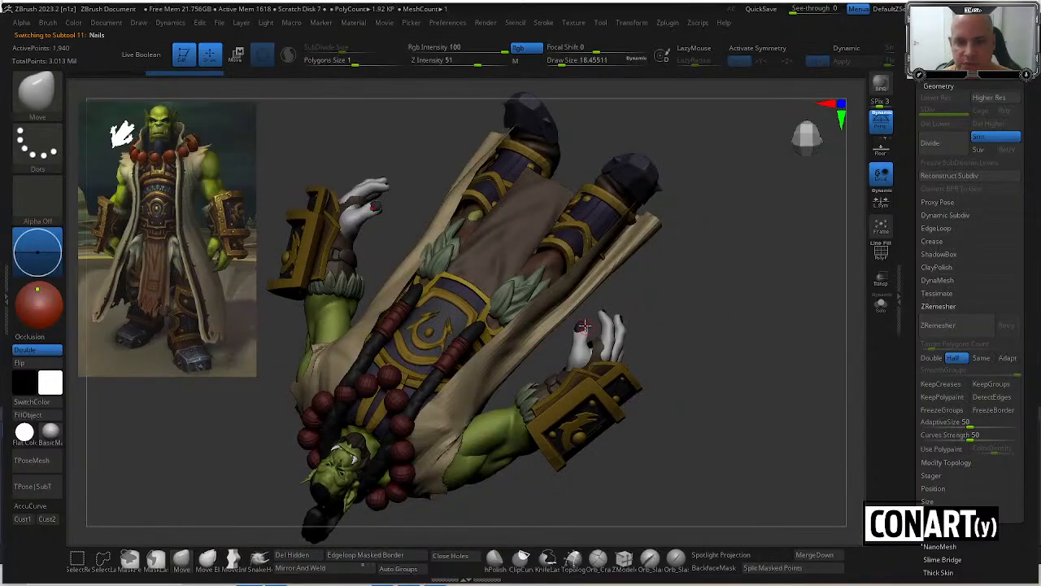
pyautogui.keyDown('ctrl'); pyautogui.moveTo(701, 304); pyautogui.dragTo(558, 144, button='right'); pyautogui.keyUp('ctrl')
pyautogui.keyDown('ctrl'); pyautogui.moveTo(586, 250); pyautogui.dragTo(555, 326, button='right'); pyautogui.keyUp('ctrl')
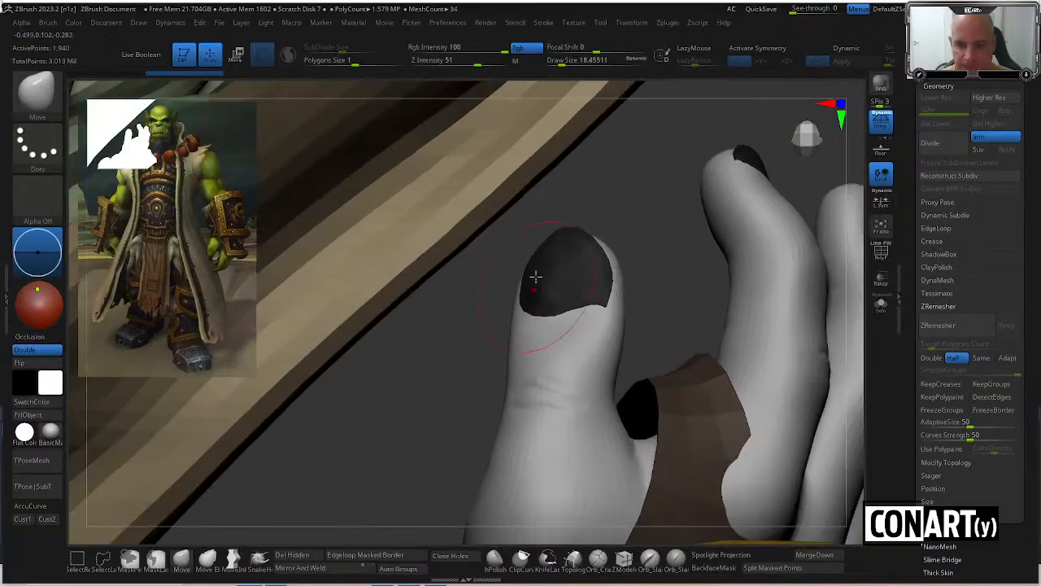
pyautogui.moveTo(443, 326); pyautogui.dragTo(433, 328, button='right')
pyautogui.moveTo(534, 319); pyautogui.dragTo(536, 309)
pyautogui.moveTo(590, 311); pyautogui.dragTo(595, 321, button='right')
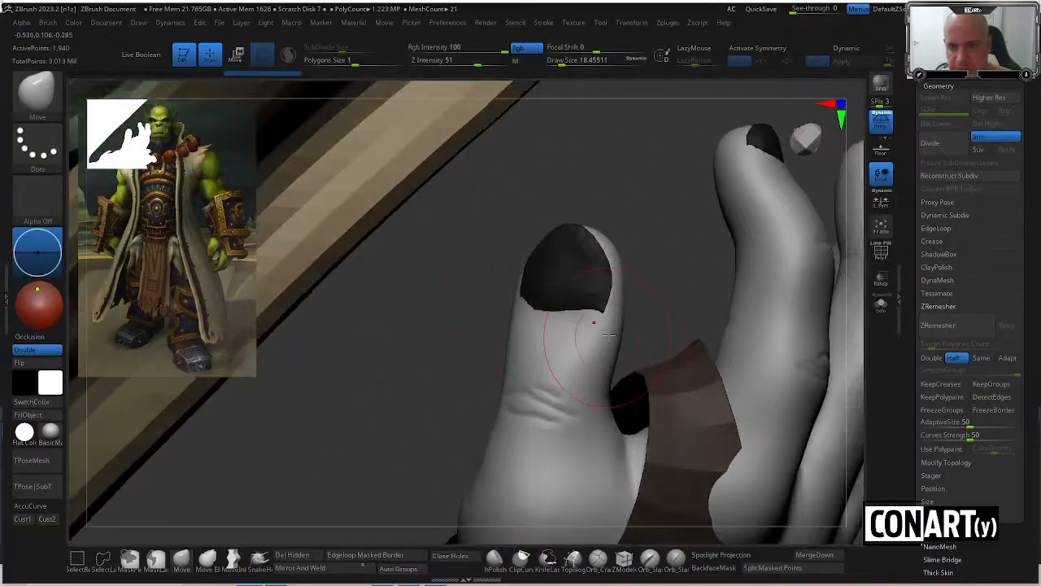
pyautogui.moveTo(597, 319); pyautogui.dragTo(608, 311)
pyautogui.moveTo(523, 245); pyautogui.dragTo(536, 337, button='right')
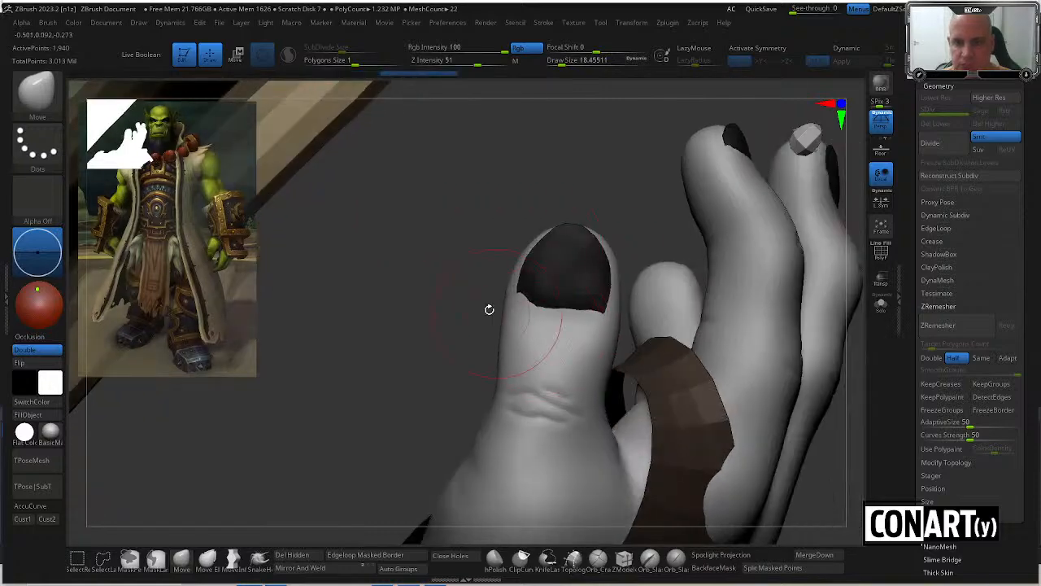
pyautogui.moveTo(489, 309); pyautogui.dragTo(528, 260, button='right')
pyautogui.moveTo(449, 278); pyautogui.dragTo(561, 325, button='right')
# Reduce the Move draw size to about 11.7 and pull the thumbnail's base into a rounder curve.
pyautogui.press('space')
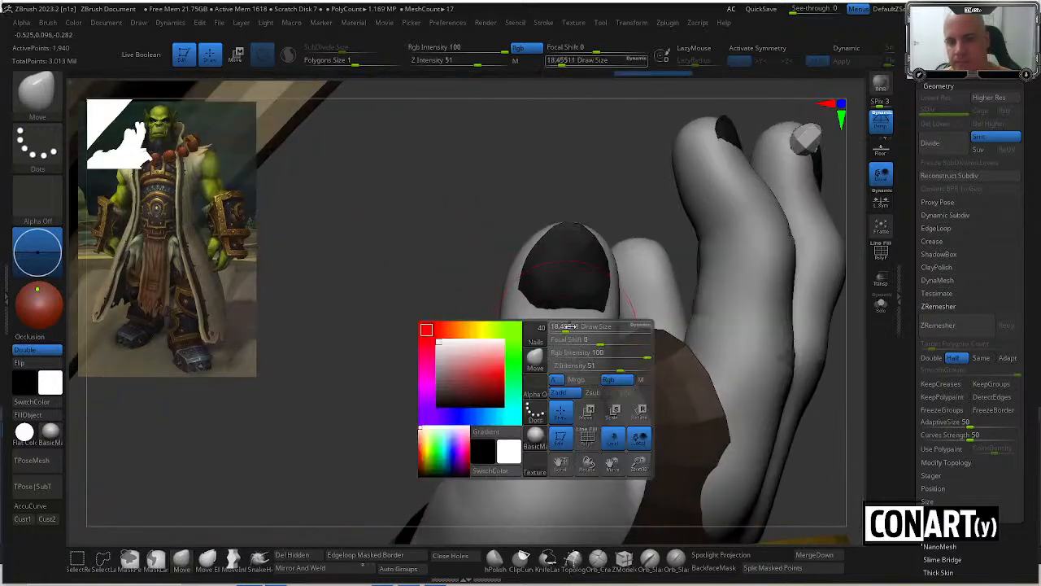
pyautogui.moveTo(567, 326); pyautogui.dragTo(560, 326)
pyautogui.moveTo(477, 309); pyautogui.dragTo(514, 314, button='right')
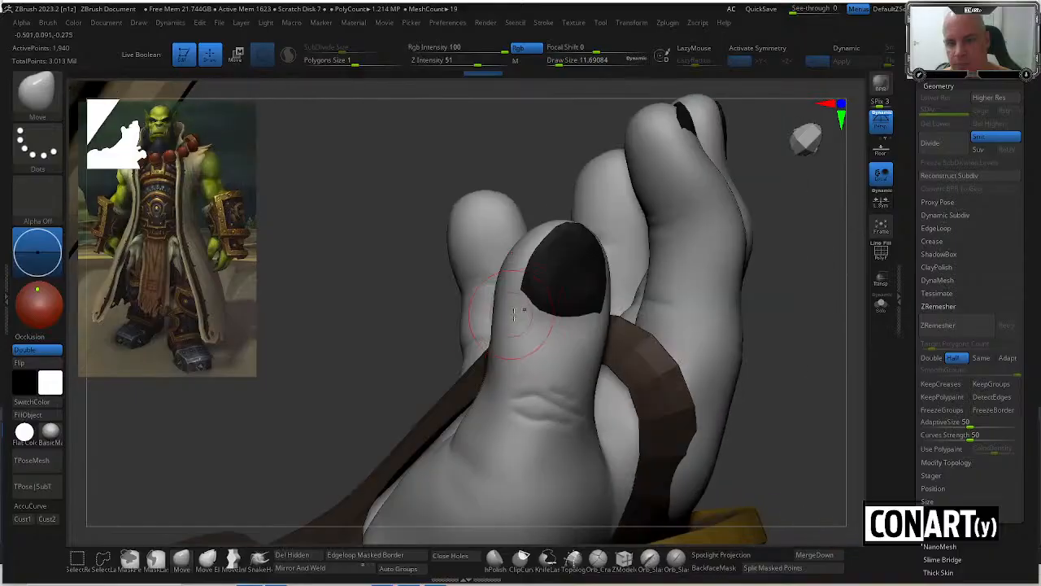
pyautogui.moveTo(526, 307); pyautogui.dragTo(571, 327)
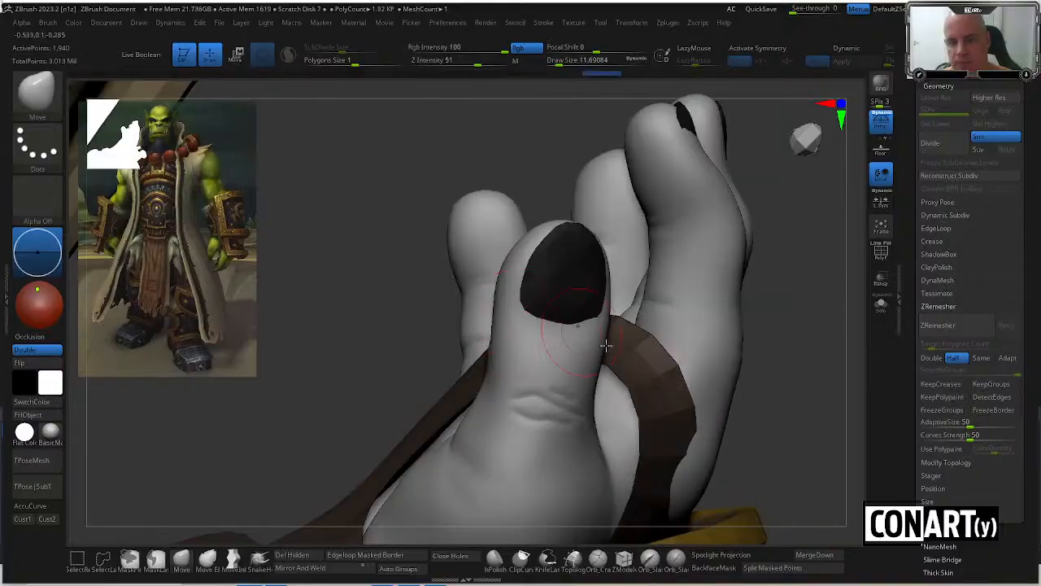
pyautogui.moveTo(583, 331); pyautogui.dragTo(559, 336, button='right')
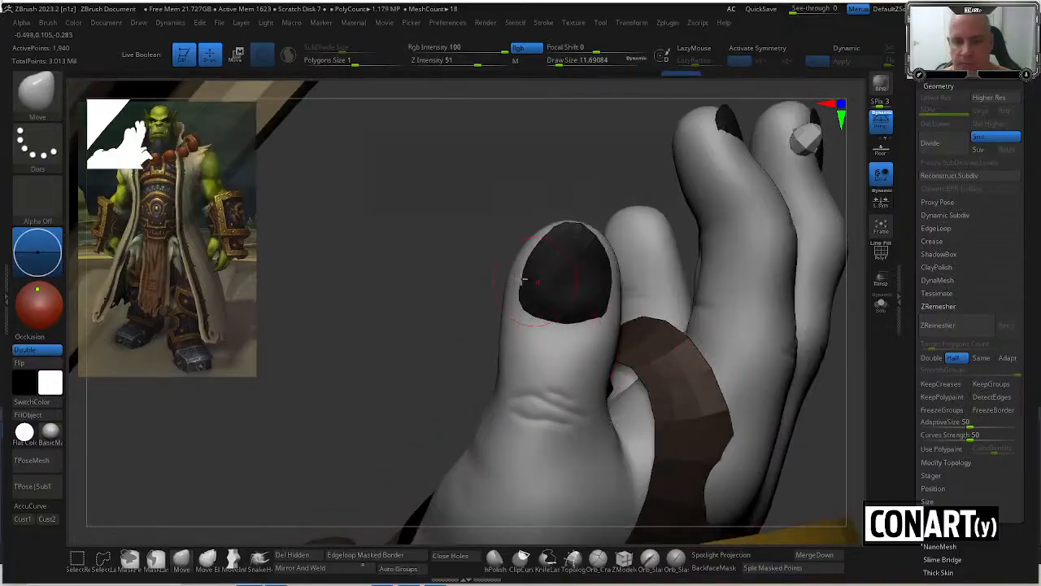
# Subdivide the Nails subtool to level 4 and reduce the brush draw size to about 5.
pyautogui.press('d')
pyautogui.click(504, 199)
pyautogui.moveTo(457, 218)
pyautogui.mouseDown(button='right')
pyautogui.moveTo(491, 241)
pyautogui.moveTo(667, 155)
pyautogui.moveTo(606, 154)
pyautogui.moveTo(529, 211)
pyautogui.mouseUp(button='right')
pyautogui.hotkey('shift', 'd')
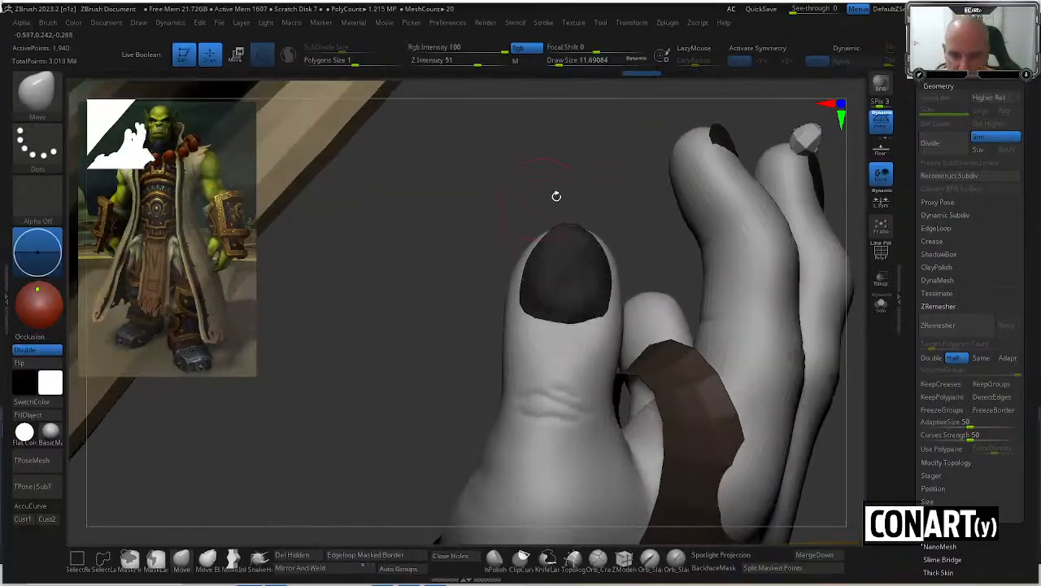
pyautogui.press('space')
pyautogui.moveTo(598, 247); pyautogui.dragTo(564, 249)
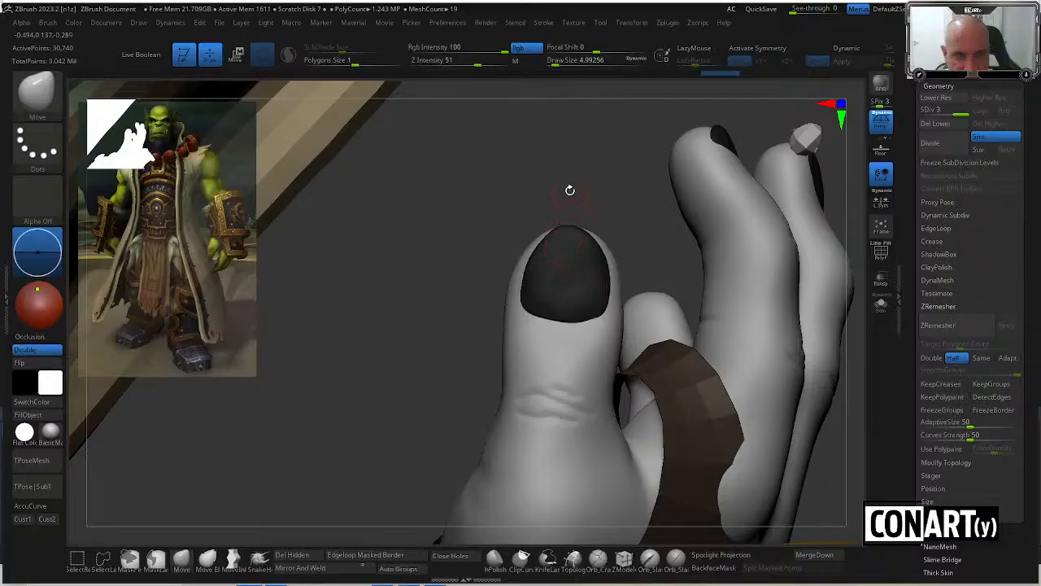
pyautogui.press('d')
# Try cutting slashes into the thumbnail's tip with the Orb_Slash03 brush.
pyautogui.press('b')
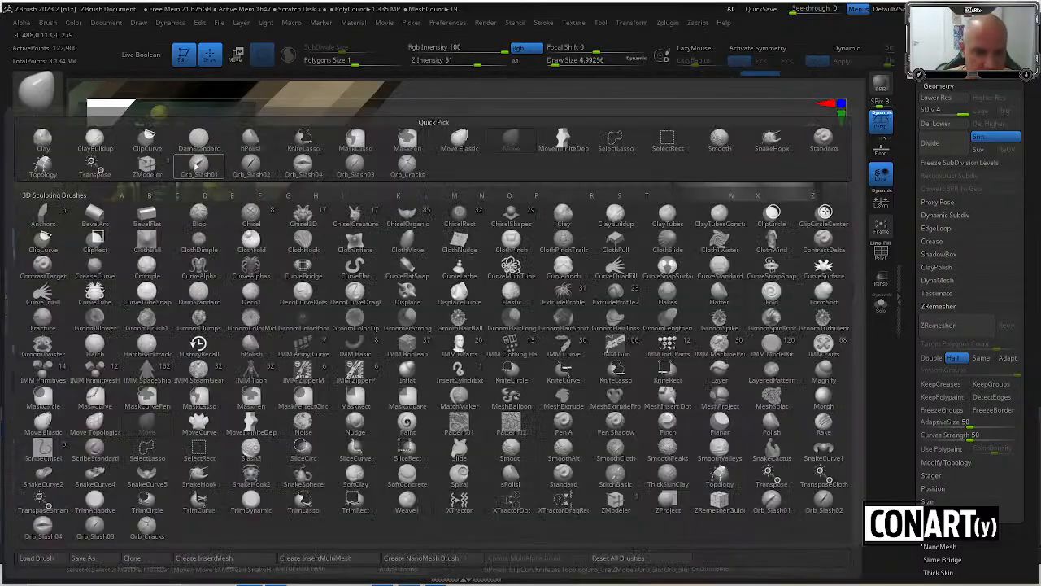
pyautogui.click(99, 530)
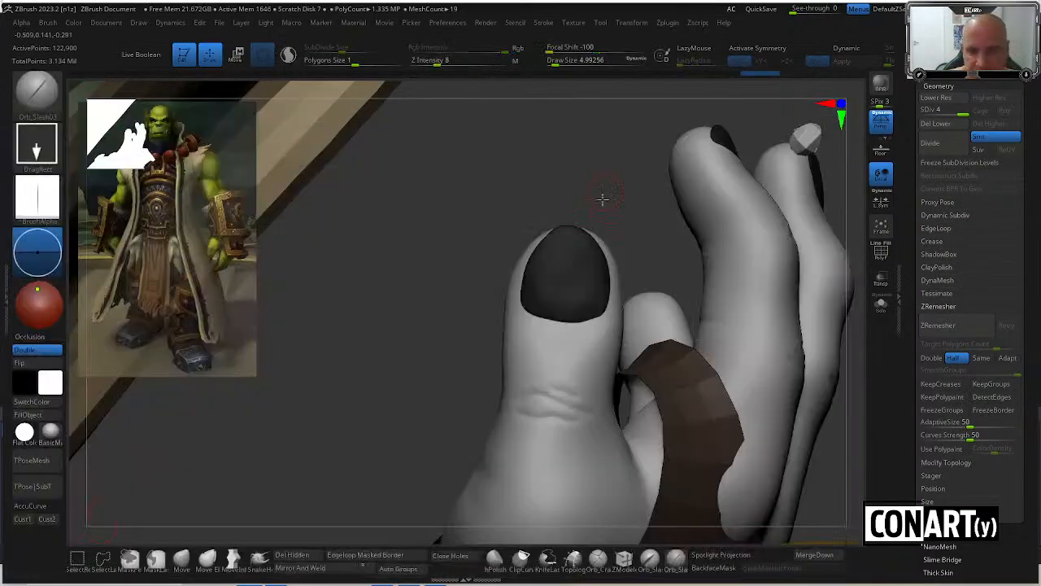
pyautogui.moveTo(605, 197); pyautogui.dragTo(591, 238)
pyautogui.moveTo(616, 174); pyautogui.dragTo(578, 231)
# Raise the Nails subtool to subdivision level 6 while testing Orb_Slash03 strokes on the thumbnail's edge.
pyautogui.hotkey('ctrl', 'd')
pyautogui.moveTo(610, 160); pyautogui.dragTo(581, 204)
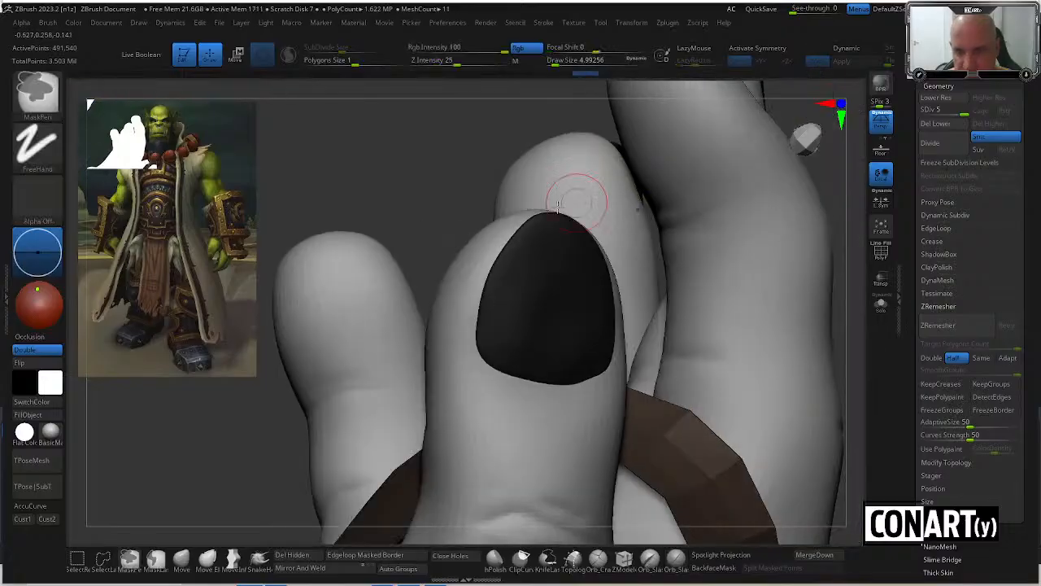
pyautogui.moveTo(470, 218)
pyautogui.mouseDown()
pyautogui.moveTo(401, 198)
pyautogui.moveTo(500, 258)
pyautogui.mouseUp()
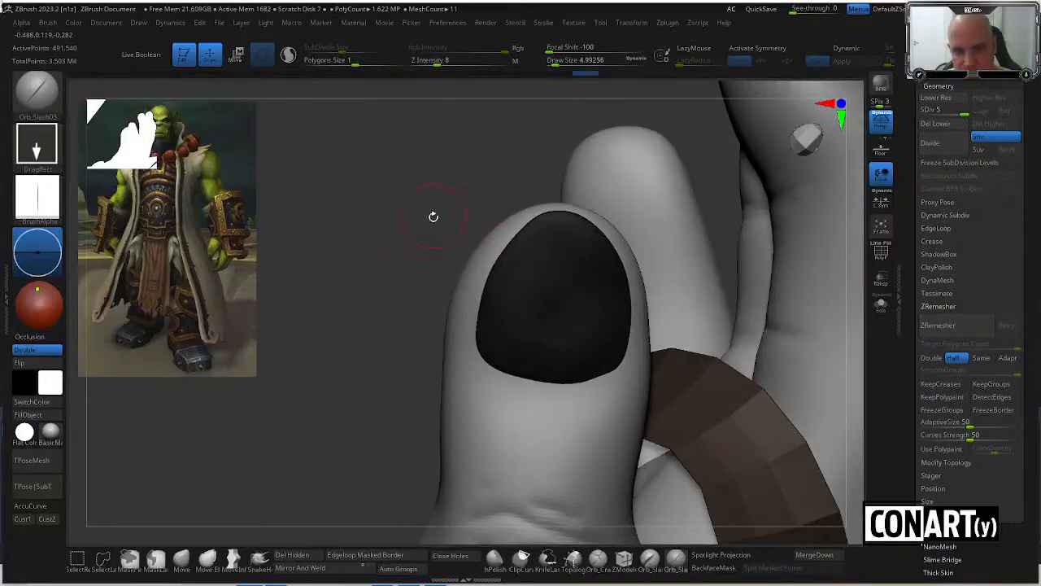
pyautogui.hotkey('ctrl', 'd')
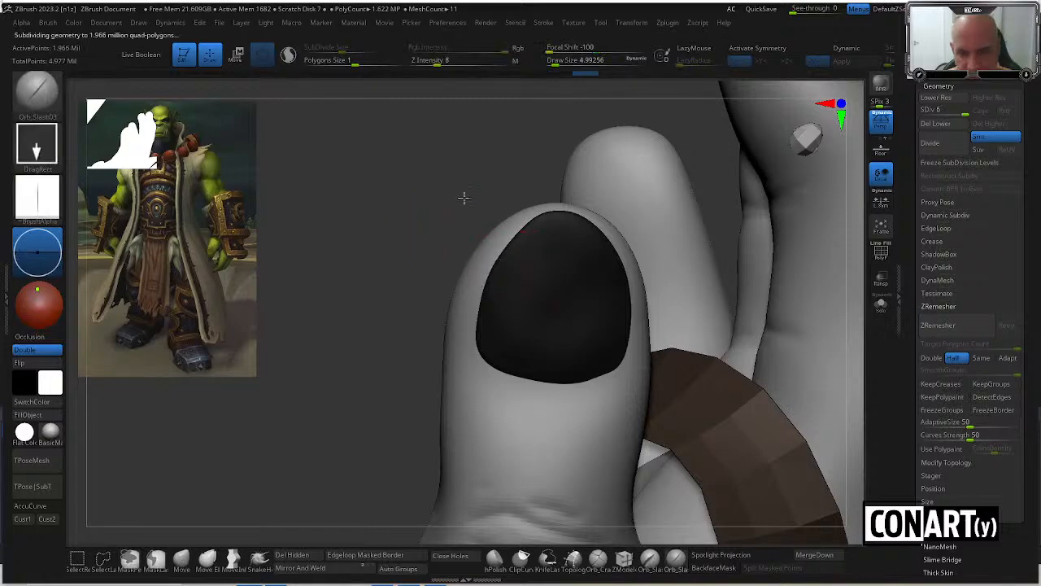
pyautogui.moveTo(453, 191)
pyautogui.mouseDown()
pyautogui.moveTo(448, 170)
pyautogui.moveTo(560, 193)
pyautogui.mouseUp()
# Switch to the Orb_Cracks brush with a draw size of about 1.03.
pyautogui.click(36, 89)
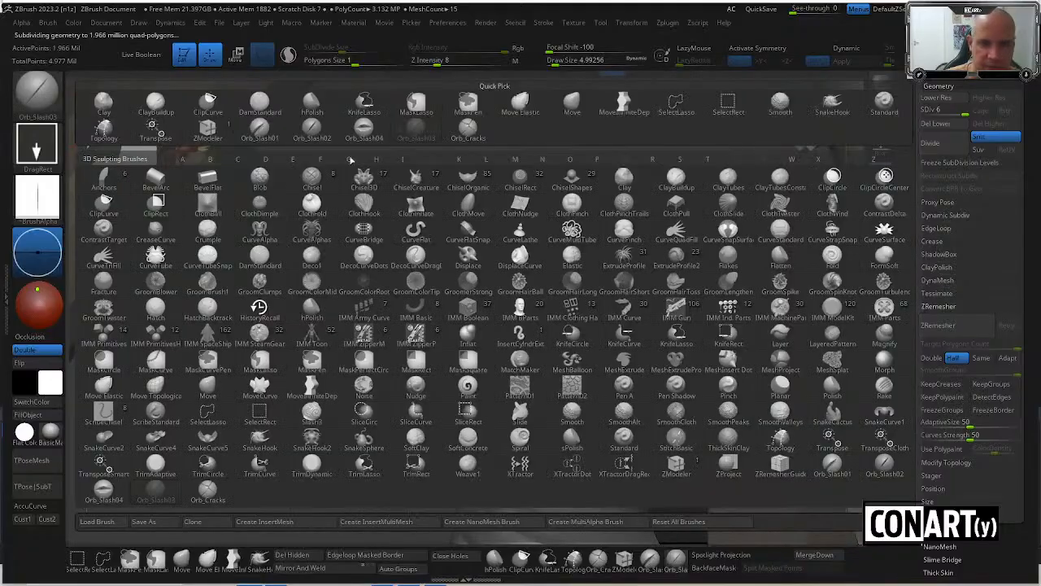
pyautogui.click(209, 494)
pyautogui.press('space')
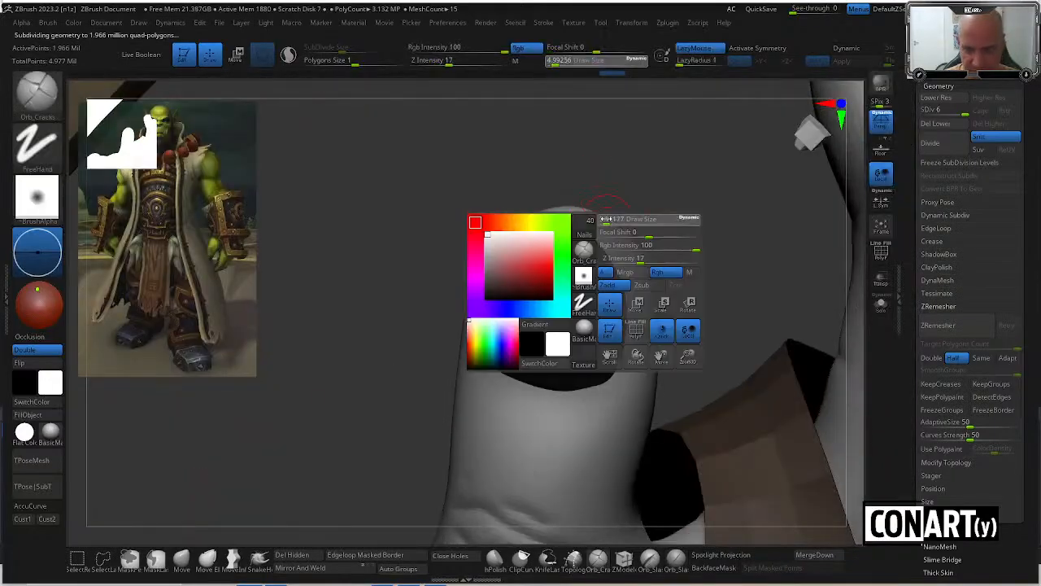
pyautogui.moveTo(603, 217)
pyautogui.mouseDown()
pyautogui.moveTo(620, 205)
pyautogui.moveTo(623, 214)
pyautogui.mouseUp()
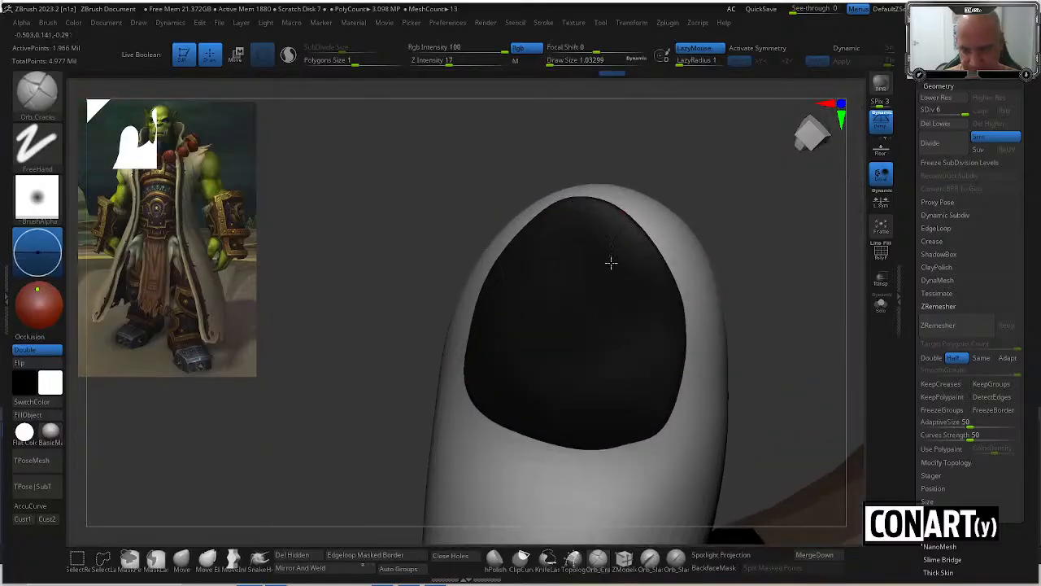
# Carve fine Orb_Cracks cracks into the thumbnail's tip, side edges and base.
pyautogui.moveTo(667, 168); pyautogui.dragTo(627, 218)
pyautogui.moveTo(501, 241)
pyautogui.mouseDown()
pyautogui.moveTo(606, 220)
pyautogui.moveTo(648, 179)
pyautogui.moveTo(626, 218)
pyautogui.moveTo(638, 231)
pyautogui.moveTo(634, 291)
pyautogui.mouseUp()
pyautogui.moveTo(683, 167)
pyautogui.mouseDown()
pyautogui.moveTo(670, 138)
pyautogui.moveTo(671, 236)
pyautogui.mouseUp()
pyautogui.moveTo(666, 302)
pyautogui.mouseDown()
pyautogui.moveTo(665, 328)
pyautogui.moveTo(755, 262)
pyautogui.moveTo(586, 455)
pyautogui.mouseUp()
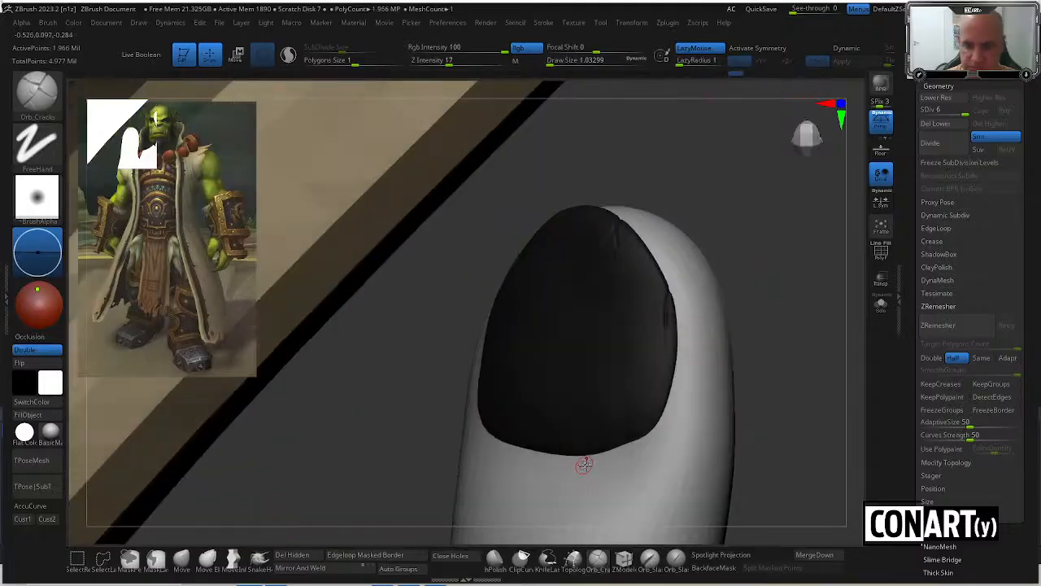
pyautogui.moveTo(475, 323); pyautogui.dragTo(499, 366)
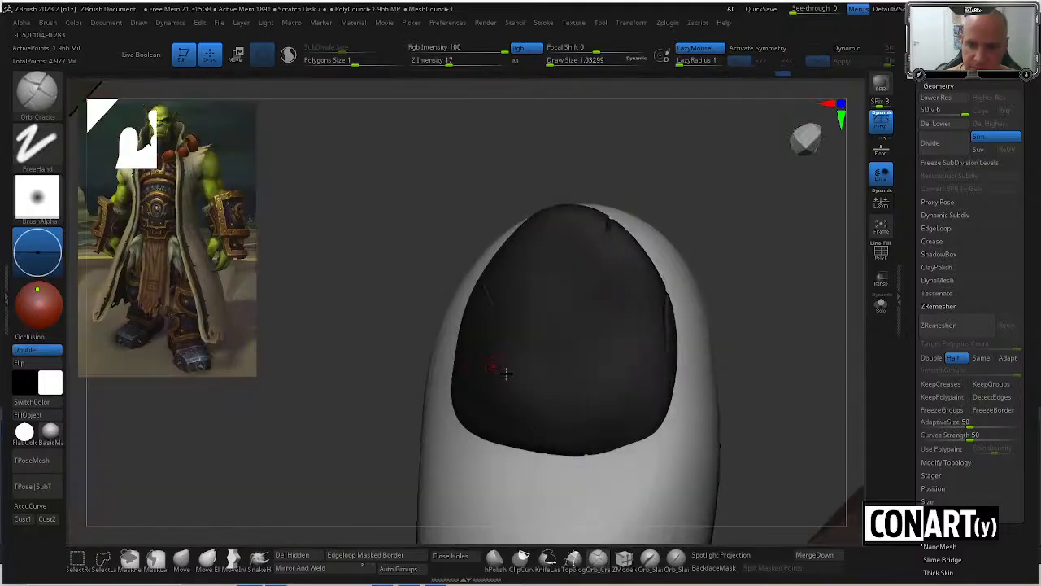
# Add broader cracks along the thumbnail's base, side and tip at a draw size of about 1.82, smoothing where needed.
pyautogui.press('space')
pyautogui.moveTo(579, 407); pyautogui.dragTo(592, 393)
pyautogui.moveTo(501, 406); pyautogui.dragTo(462, 401, button='right')
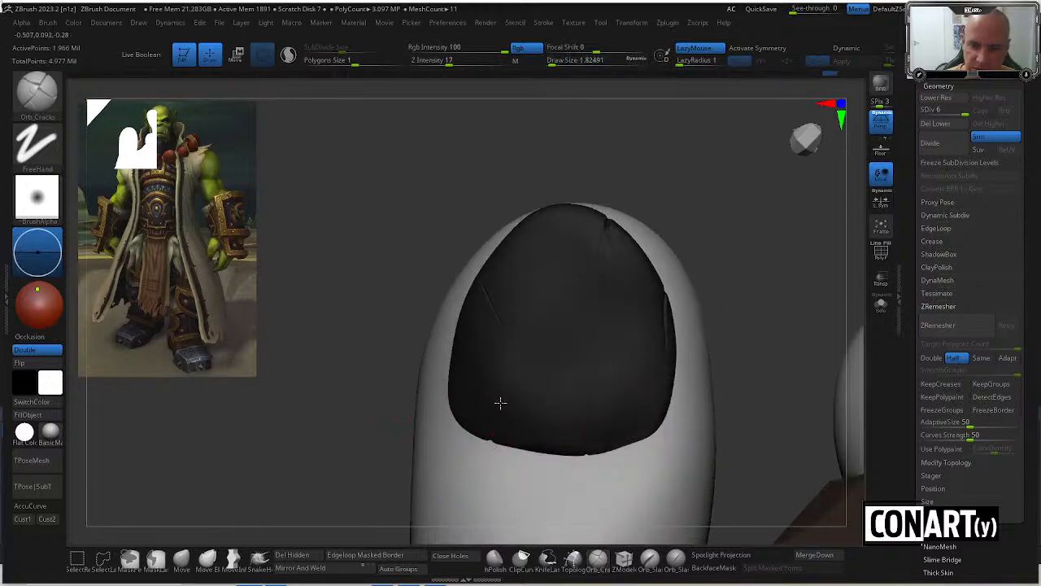
pyautogui.press('shift')
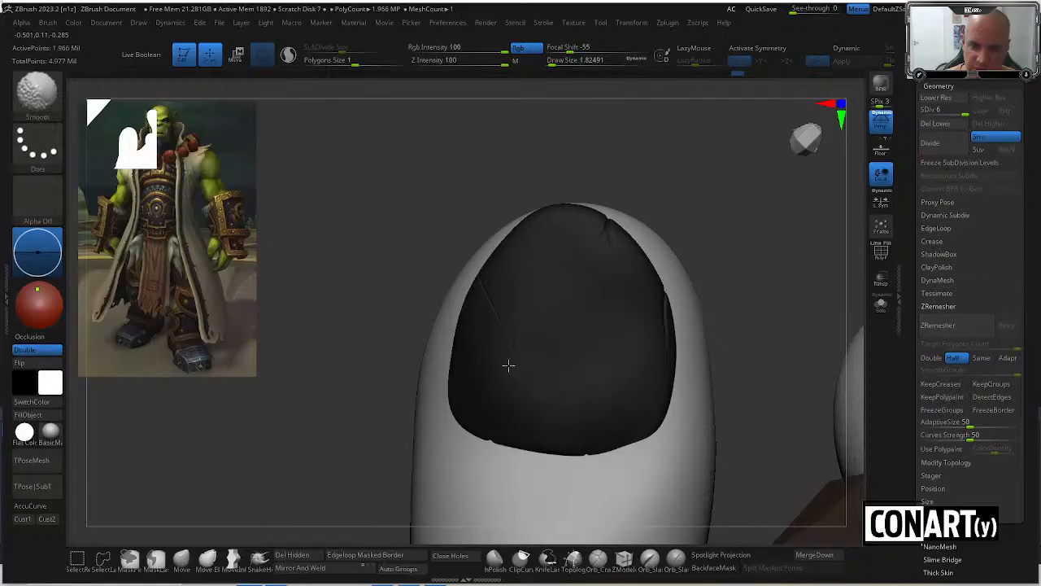
pyautogui.moveTo(409, 230)
pyautogui.mouseDown(button='right')
pyautogui.moveTo(420, 239)
pyautogui.moveTo(486, 193)
pyautogui.moveTo(525, 210)
pyautogui.mouseUp(button='right')
pyautogui.moveTo(525, 210); pyautogui.dragTo(526, 225)
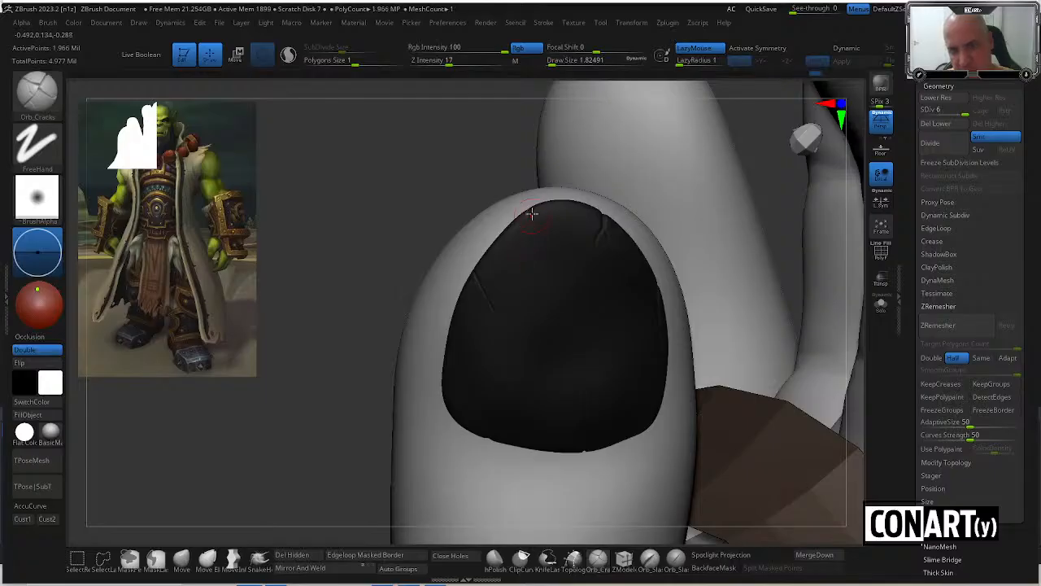
# Carve a long crack running down from the thumbnail's tip, reducing the draw size to 1 to taper its end.
pyautogui.moveTo(500, 205)
pyautogui.mouseDown(button='right')
pyautogui.moveTo(499, 179)
pyautogui.moveTo(518, 163)
pyautogui.moveTo(529, 205)
pyautogui.mouseUp(button='right')
pyautogui.moveTo(528, 205); pyautogui.dragTo(529, 210)
pyautogui.moveTo(532, 270); pyautogui.dragTo(529, 258)
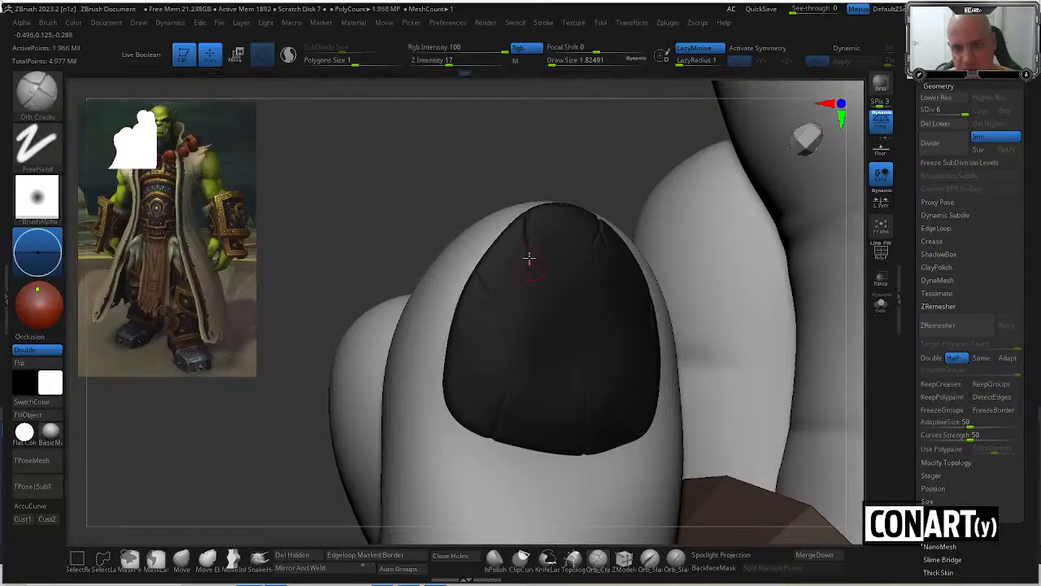
pyautogui.press('space')
pyautogui.moveTo(529, 295); pyautogui.dragTo(536, 278)
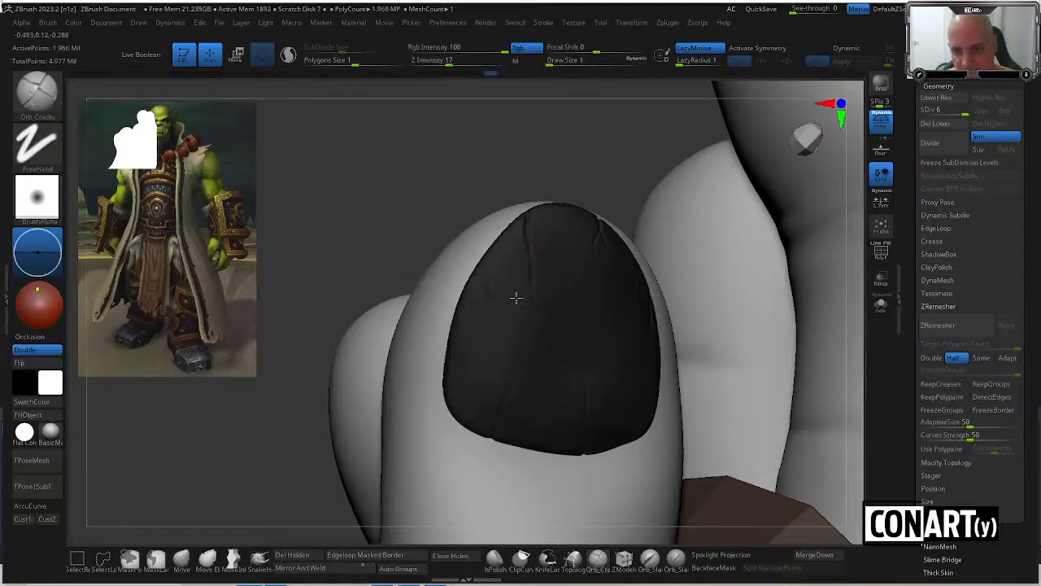
pyautogui.moveTo(557, 172); pyautogui.dragTo(530, 280, button='right')
# Deepen the long crack and its notch at the thumbnail's tip using DamStandard with a draw size of about 1.53.
pyautogui.press('space')
pyautogui.moveTo(549, 224); pyautogui.dragTo(557, 224)
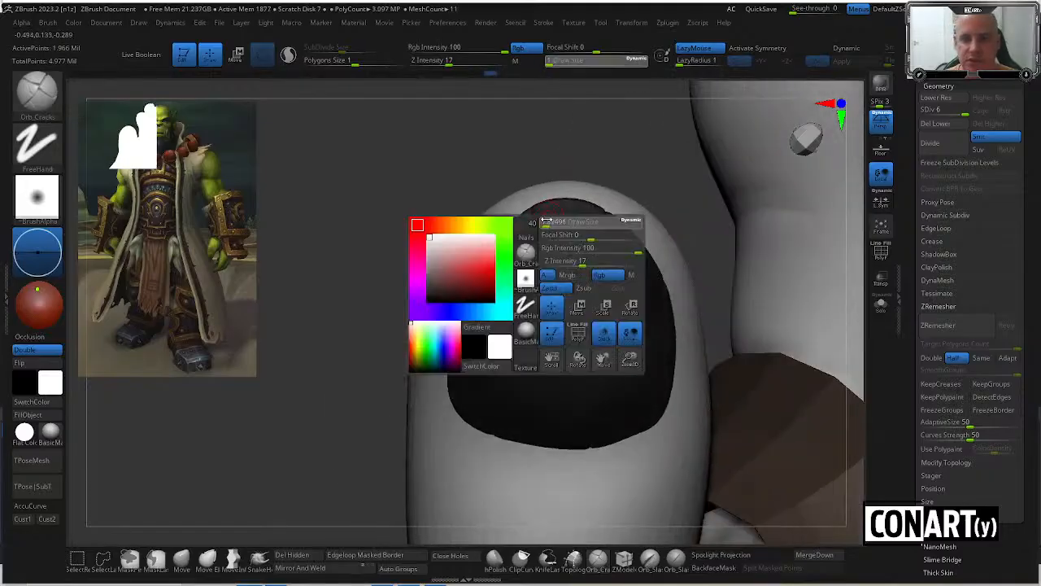
pyautogui.moveTo(468, 163); pyautogui.dragTo(498, 172, button='right')
pyautogui.press('b')
pyautogui.press('d')
pyautogui.press('s')
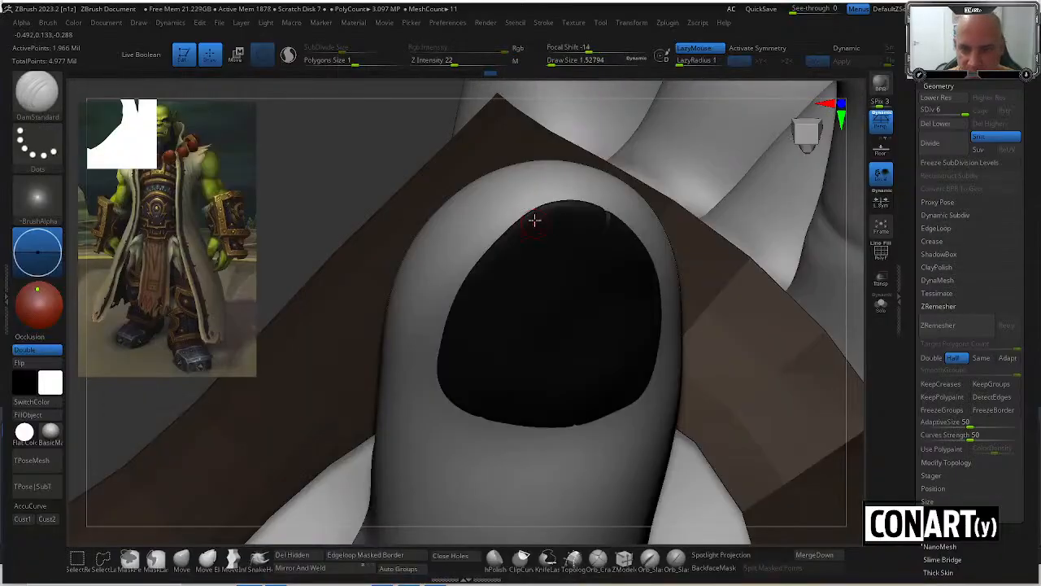
pyautogui.moveTo(530, 244); pyautogui.dragTo(517, 211, button='right')
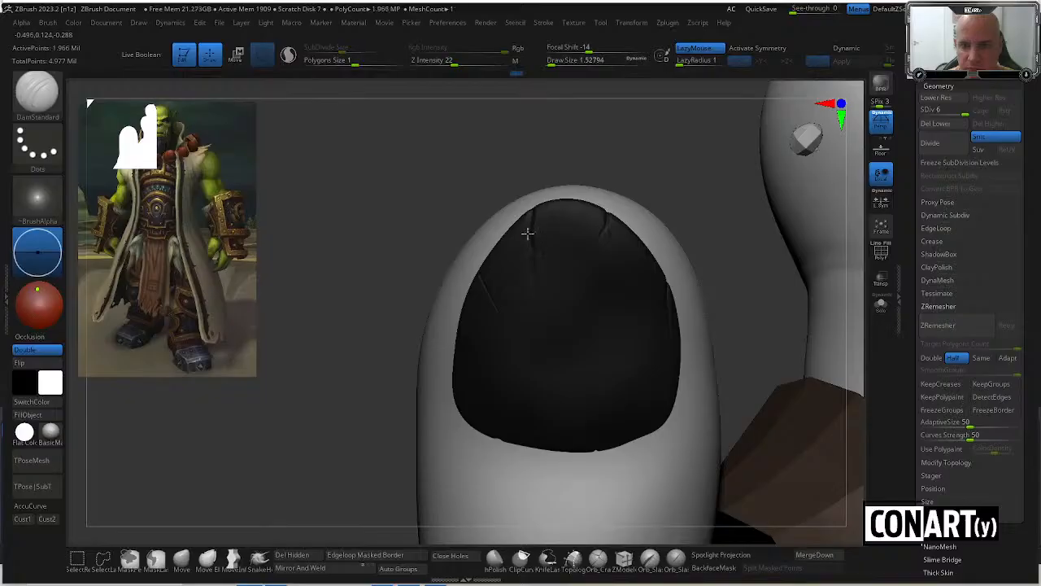
pyautogui.moveTo(525, 148); pyautogui.dragTo(528, 211, button='right')
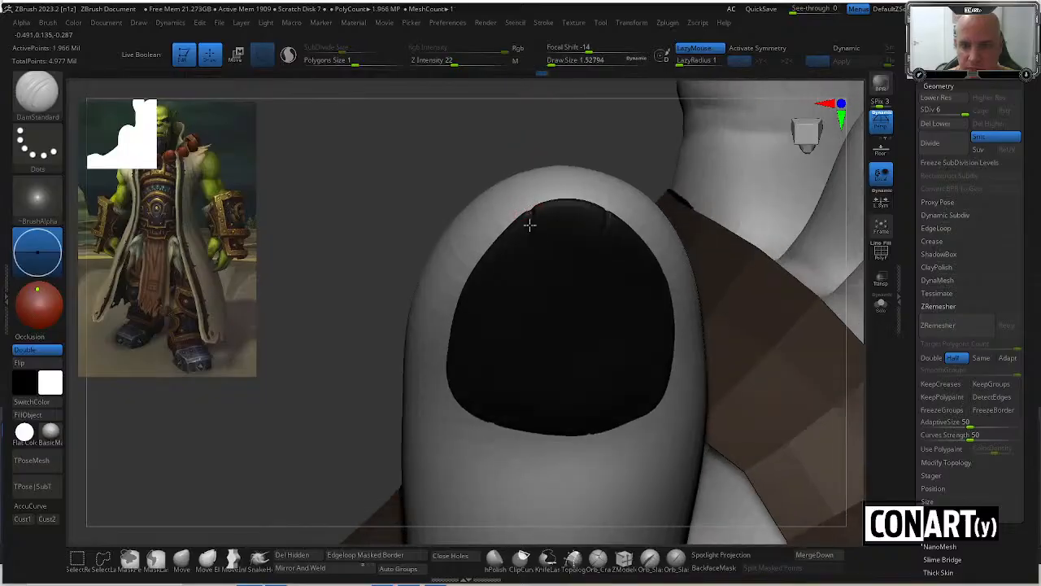
pyautogui.moveTo(523, 151); pyautogui.dragTo(533, 199, button='right')
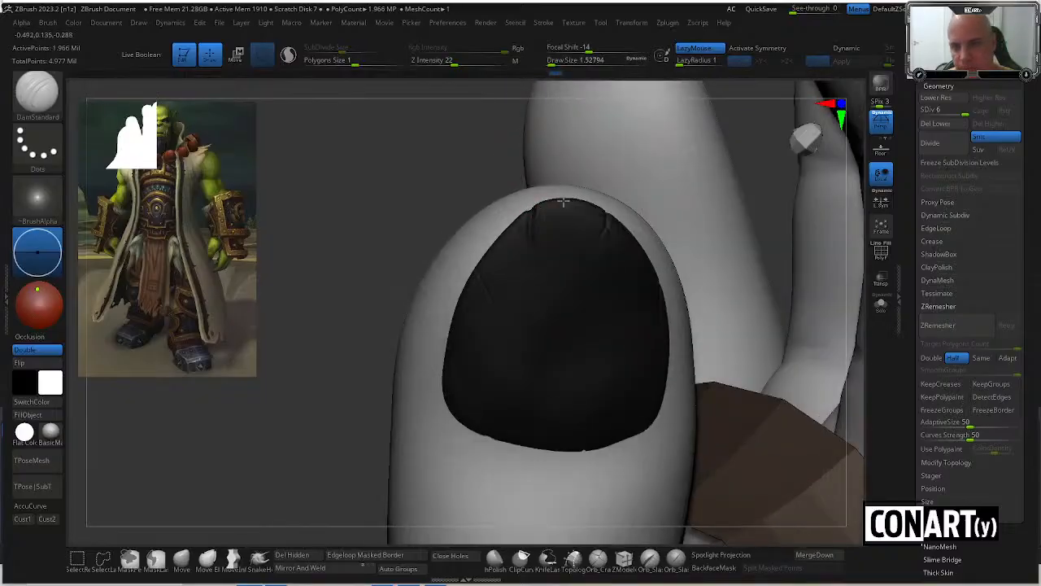
pyautogui.moveTo(458, 183); pyautogui.dragTo(530, 217, button='right')
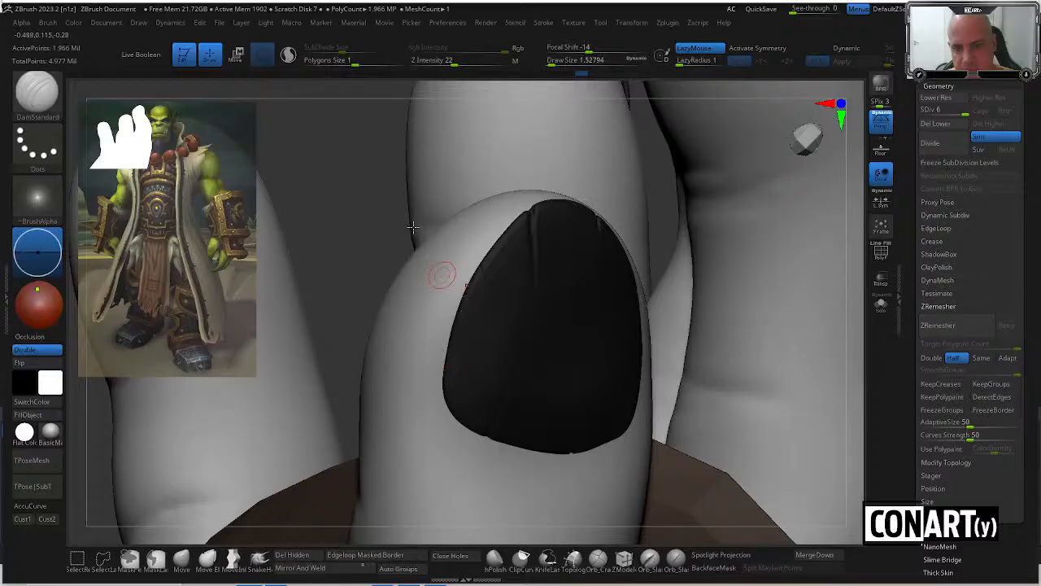
# Deepen the remaining cracks along the thumbnail's tip and opposite side edge with DamStandard.
pyautogui.moveTo(413, 227)
pyautogui.mouseDown(button='right')
pyautogui.moveTo(349, 182)
pyautogui.moveTo(511, 142)
pyautogui.moveTo(587, 236)
pyautogui.mouseUp(button='right')
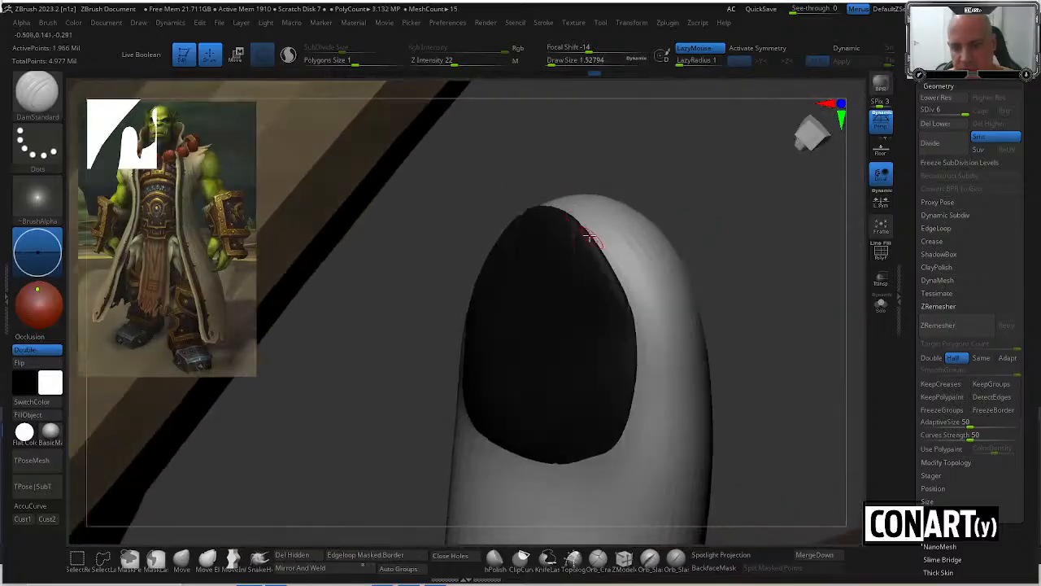
pyautogui.moveTo(657, 193); pyautogui.dragTo(623, 302, button='right')
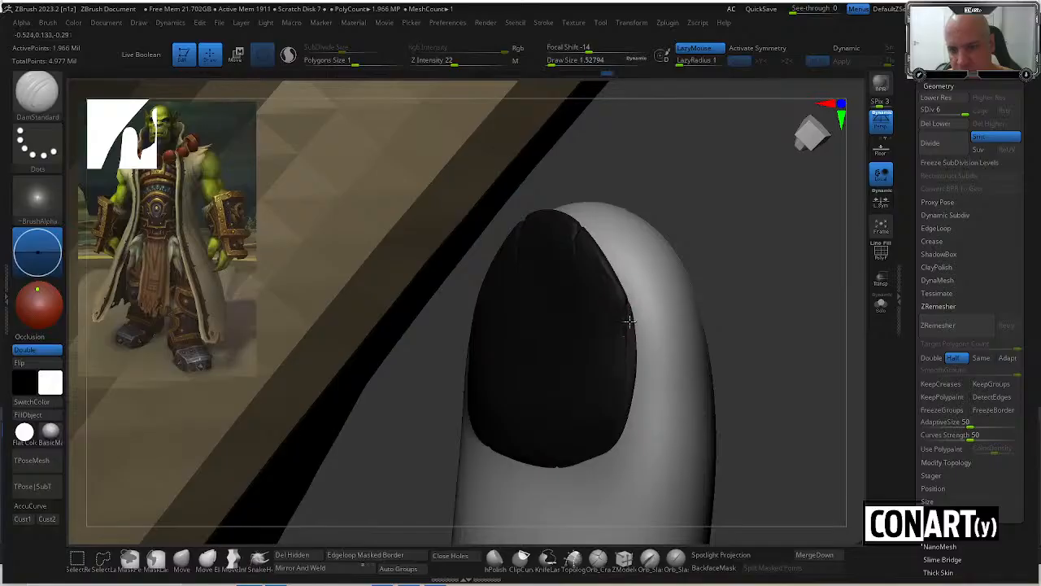
pyautogui.moveTo(651, 210)
pyautogui.mouseDown(button='right')
pyautogui.moveTo(609, 214)
pyautogui.moveTo(509, 121)
pyautogui.moveTo(529, 194)
pyautogui.mouseUp(button='right')
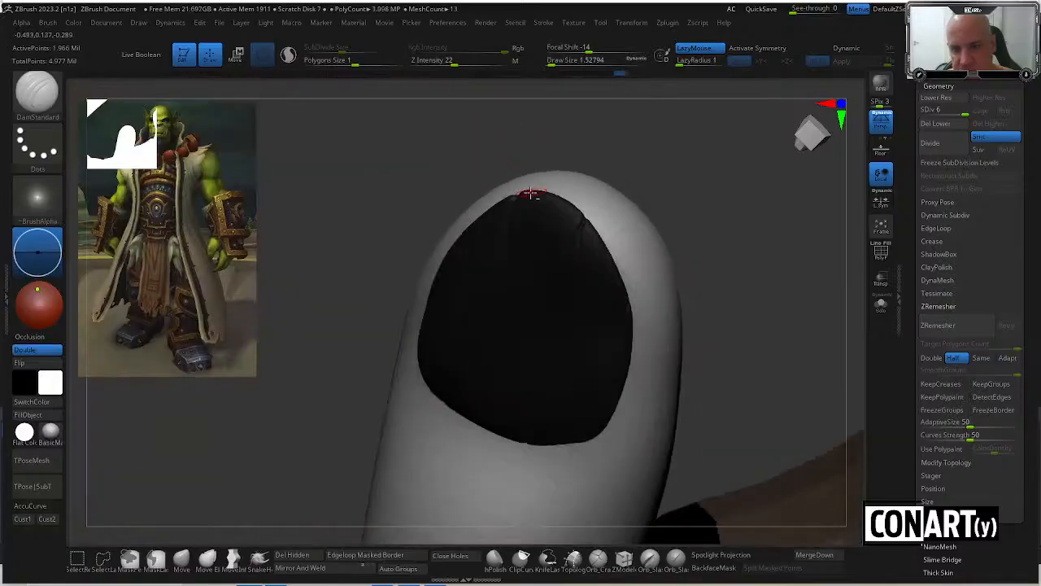
pyautogui.moveTo(579, 215); pyautogui.dragTo(587, 222)
pyautogui.moveTo(620, 178); pyautogui.dragTo(577, 236, button='right')
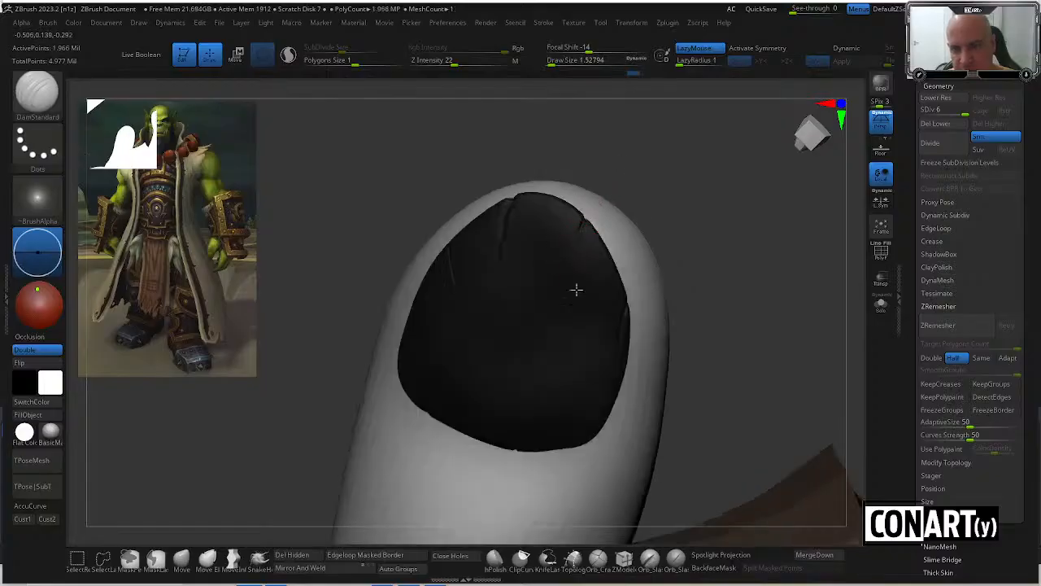
# Raise the draw size to about 4.3 and smooth the thumbnail's surface between the cracks.
pyautogui.moveTo(576, 289)
pyautogui.mouseDown(button='right')
pyautogui.moveTo(642, 157)
pyautogui.moveTo(637, 139)
pyautogui.moveTo(623, 202)
pyautogui.moveTo(631, 235)
pyautogui.mouseUp(button='right')
pyautogui.press('space')
pyautogui.moveTo(562, 314); pyautogui.dragTo(565, 315)
pyautogui.press('shift')
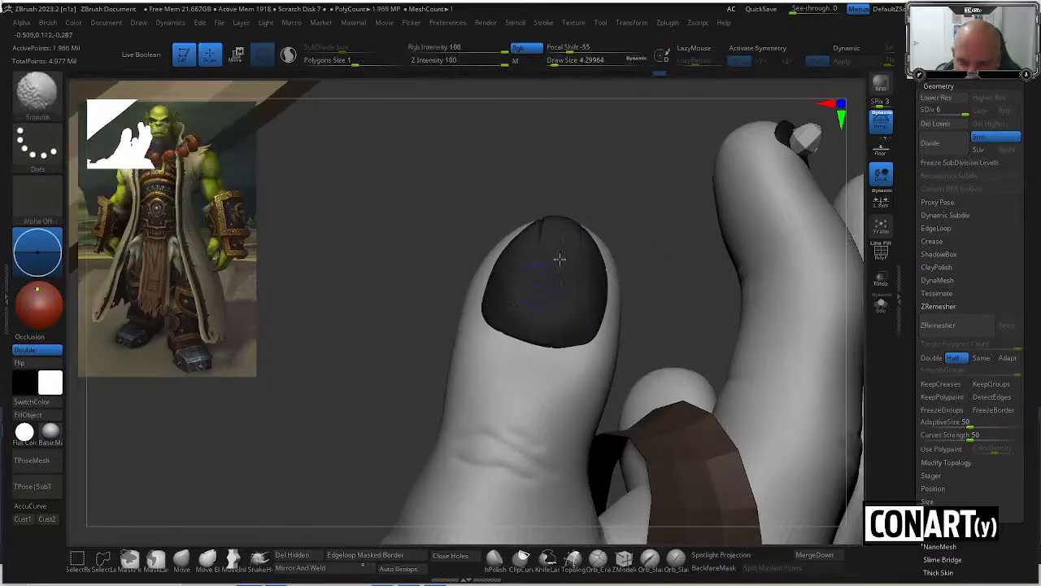
pyautogui.moveTo(560, 259)
pyautogui.mouseDown(button='right')
pyautogui.moveTo(629, 214)
pyautogui.moveTo(527, 271)
pyautogui.mouseUp(button='right')
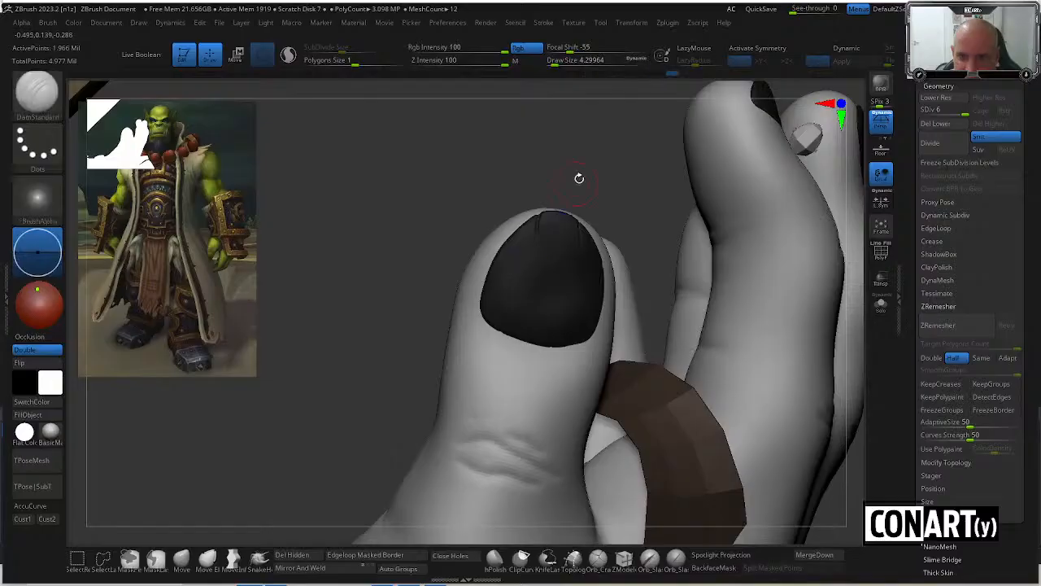
pyautogui.moveTo(577, 176); pyautogui.dragTo(513, 262, button='right')
pyautogui.moveTo(544, 188)
pyautogui.mouseDown(button='right')
pyautogui.moveTo(511, 273)
pyautogui.moveTo(553, 141)
pyautogui.moveTo(553, 186)
pyautogui.mouseUp(button='right')
# Carve lengthwise grooves into the thumbnail from its base and tip using DamStandard at a draw size of about 3.11.
pyautogui.press('space')
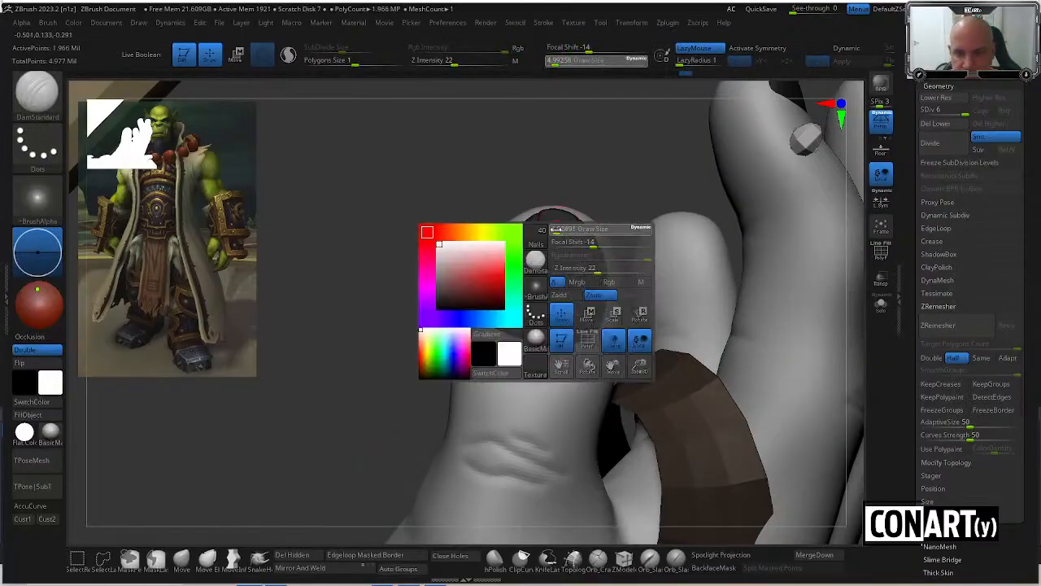
pyautogui.moveTo(556, 230); pyautogui.dragTo(559, 229)
pyautogui.moveTo(574, 200); pyautogui.dragTo(581, 233, button='right')
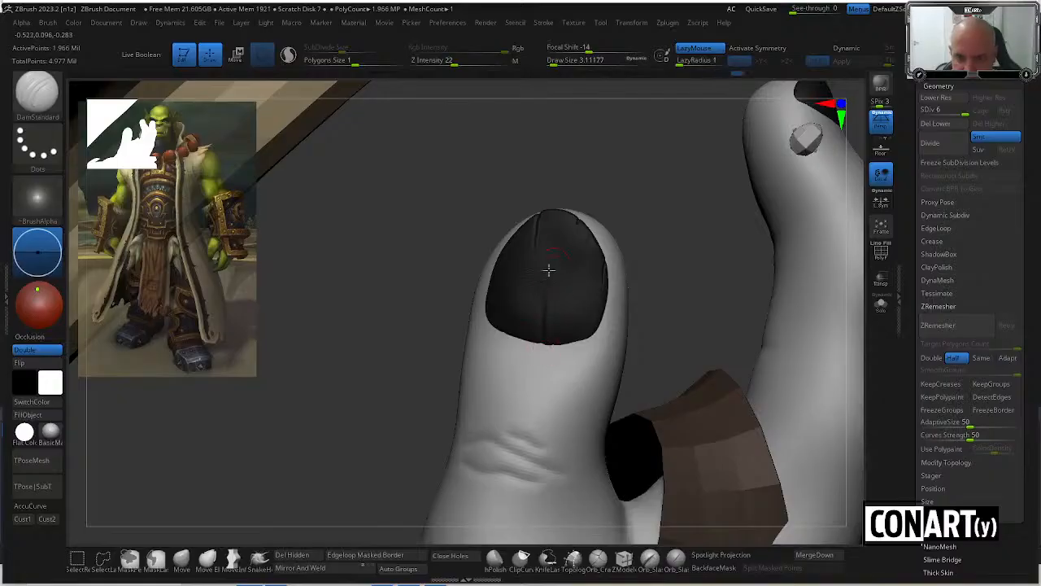
pyautogui.moveTo(569, 183); pyautogui.dragTo(563, 216)
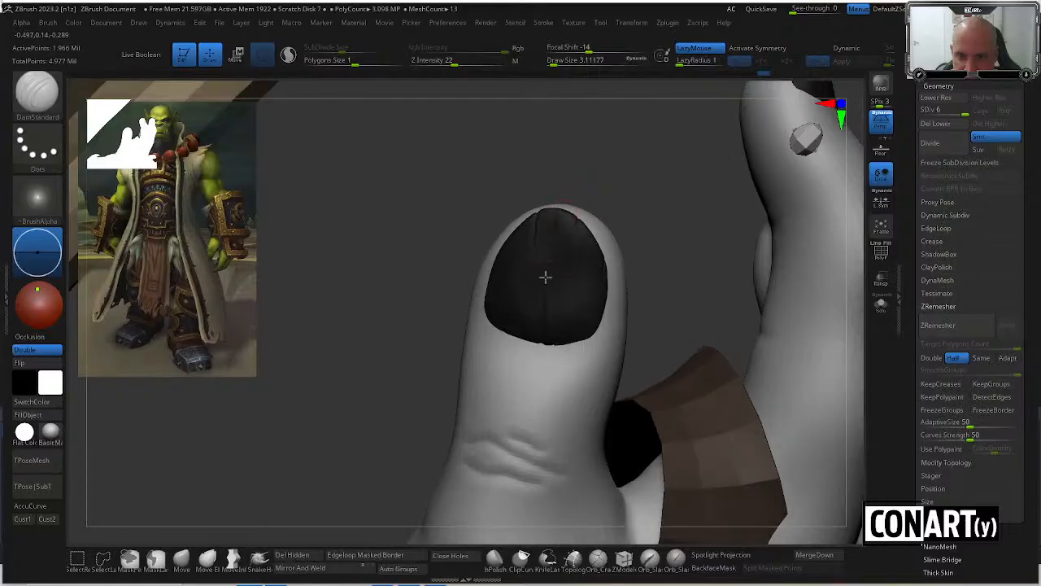
pyautogui.moveTo(566, 175)
pyautogui.mouseDown()
pyautogui.moveTo(564, 223)
pyautogui.moveTo(588, 158)
pyautogui.moveTo(602, 205)
pyautogui.moveTo(596, 154)
pyautogui.moveTo(589, 212)
pyautogui.mouseUp()
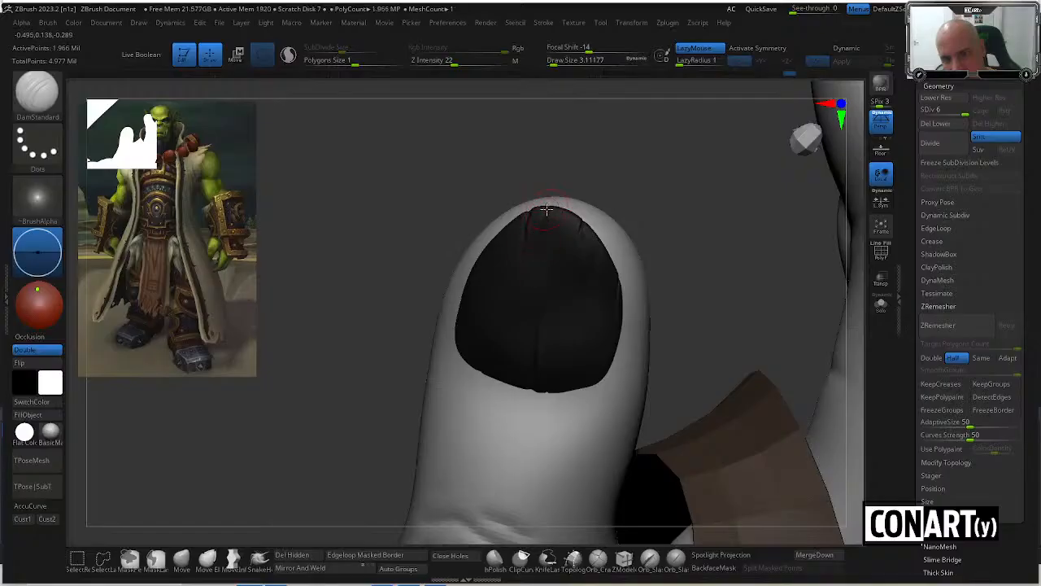
pyautogui.moveTo(586, 154); pyautogui.dragTo(680, 167)
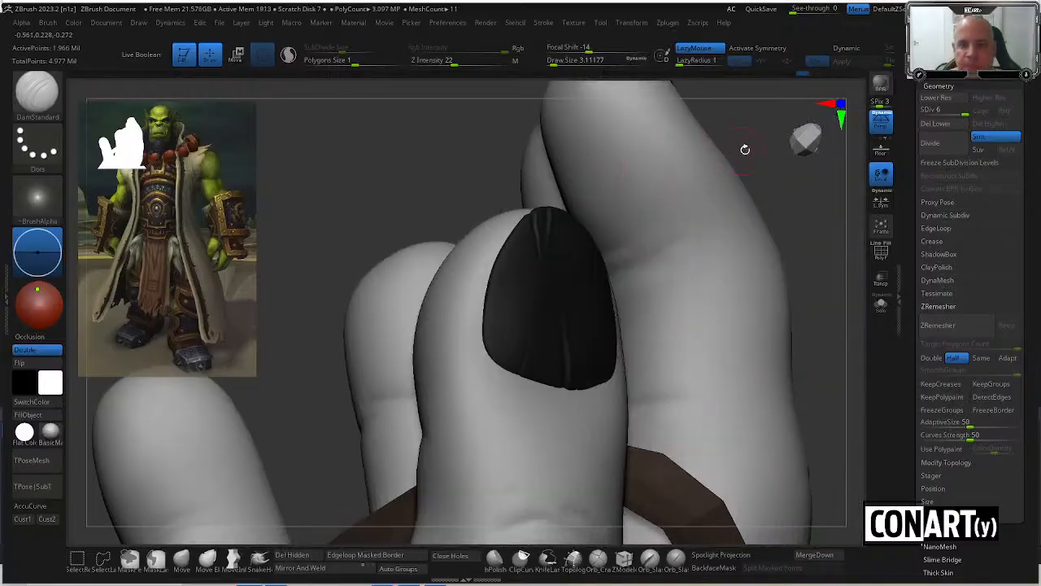
pyautogui.moveTo(745, 149); pyautogui.dragTo(646, 100)
# Select the hand subtool and build up skin around the thumbnail's base using the Standard brush at a draw size of about 7.47.
pyautogui.keyDown('alt'); pyautogui.click(493, 355); pyautogui.keyUp('alt')
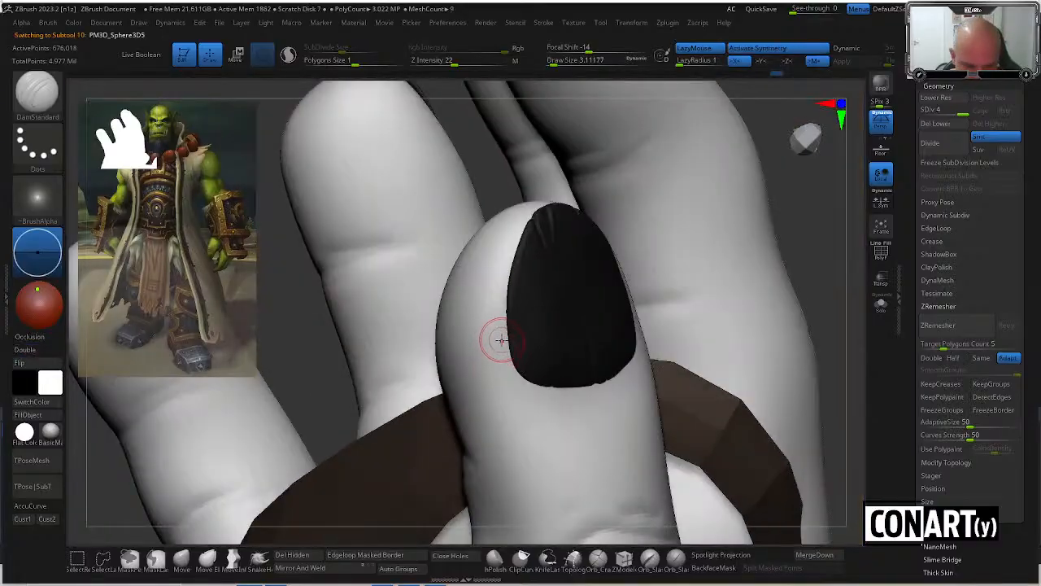
pyautogui.press('b')
pyautogui.press('s')
pyautogui.press('t')
pyautogui.press('space')
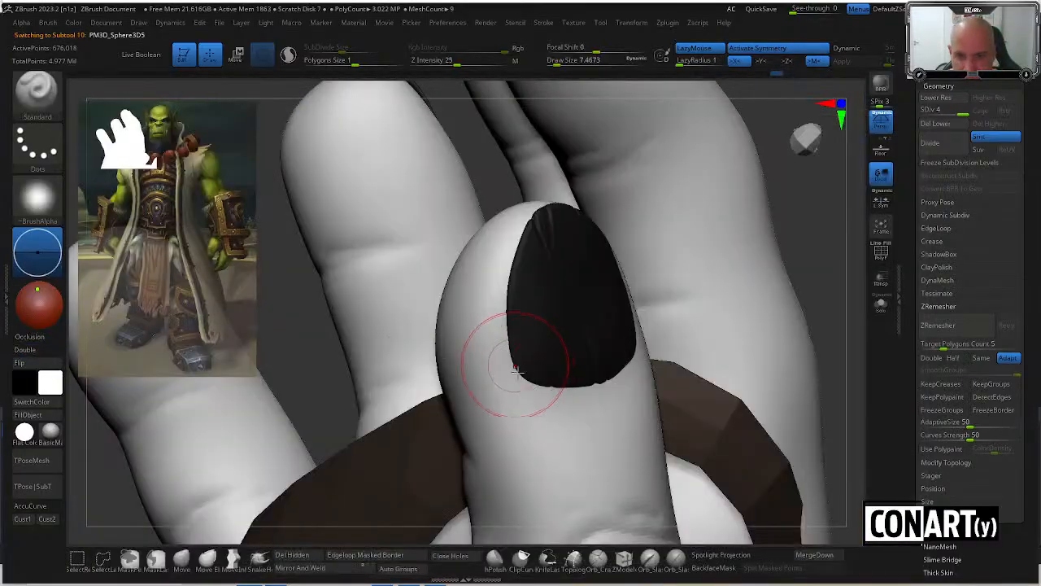
pyautogui.moveTo(337, 395)
pyautogui.mouseDown()
pyautogui.moveTo(320, 397)
pyautogui.moveTo(465, 360)
pyautogui.mouseUp()
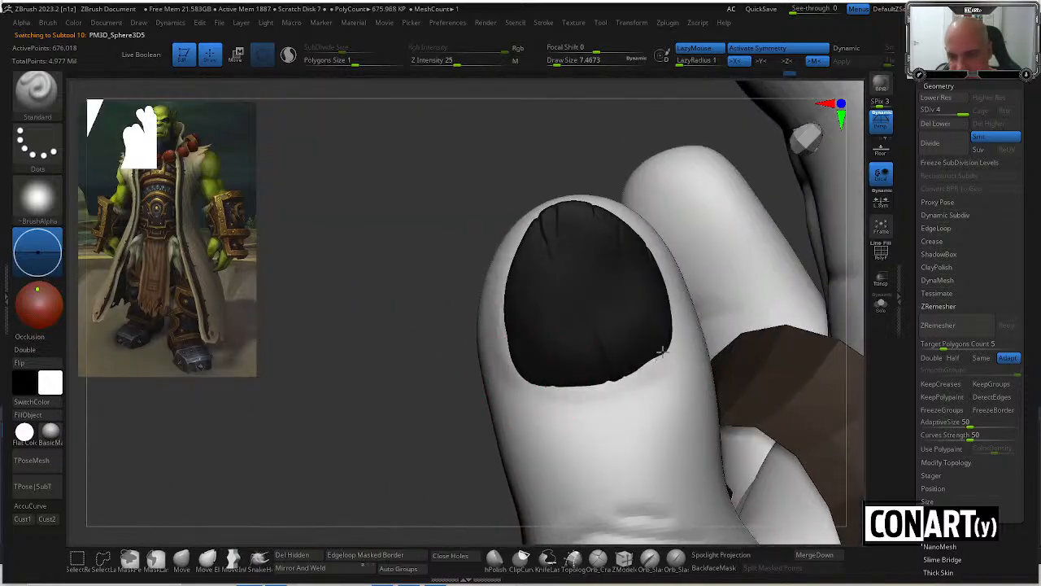
pyautogui.moveTo(448, 442); pyautogui.dragTo(561, 389)
pyautogui.press('ctrl')
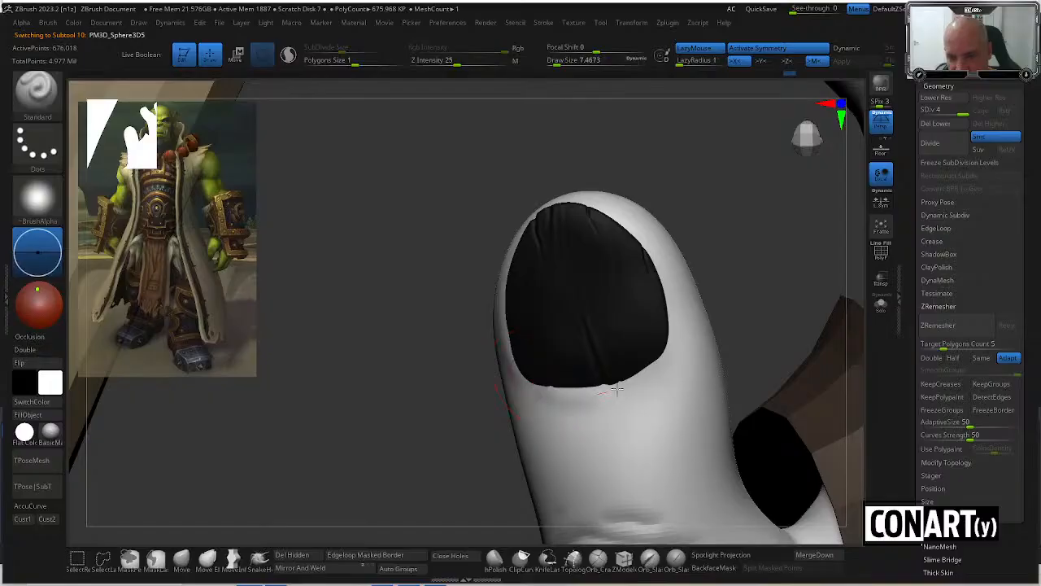
# Build up the skin folds along both sides of the thumbnail with the Standard brush.
pyautogui.moveTo(716, 228); pyautogui.dragTo(644, 239)
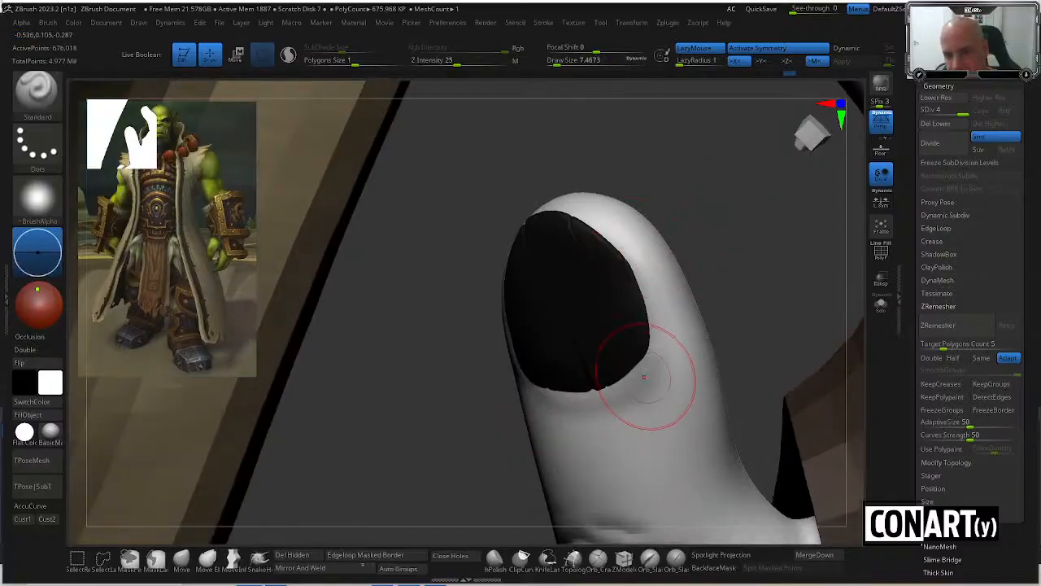
pyautogui.moveTo(659, 205); pyautogui.dragTo(651, 304)
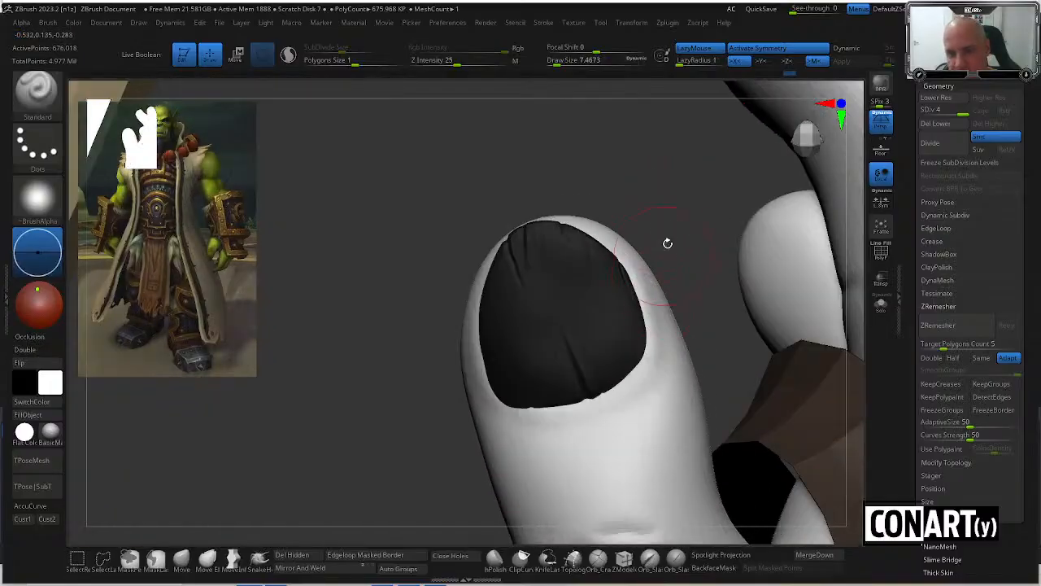
pyautogui.moveTo(667, 242); pyautogui.dragTo(488, 371)
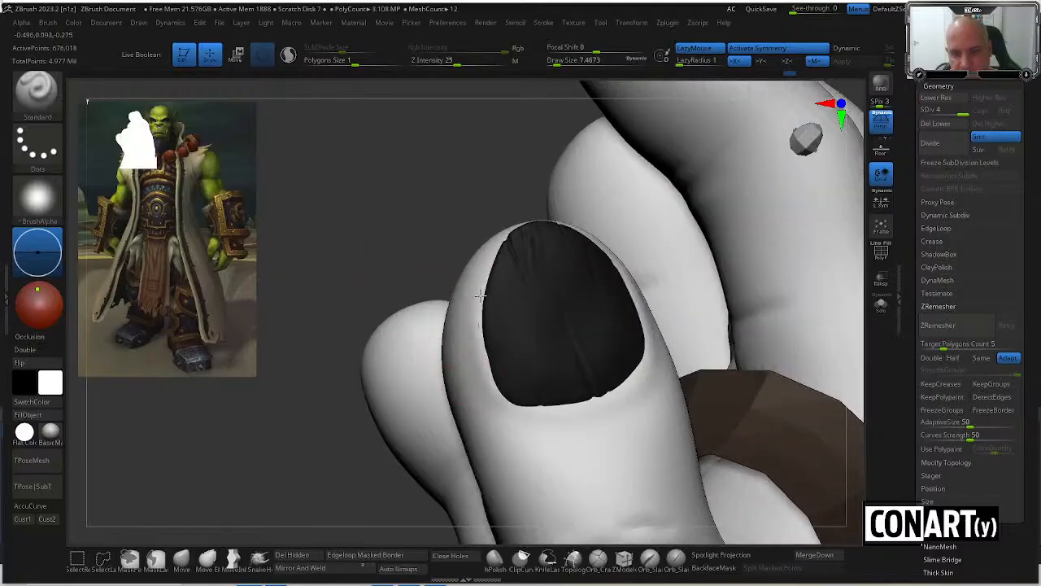
pyautogui.moveTo(412, 249); pyautogui.dragTo(446, 325)
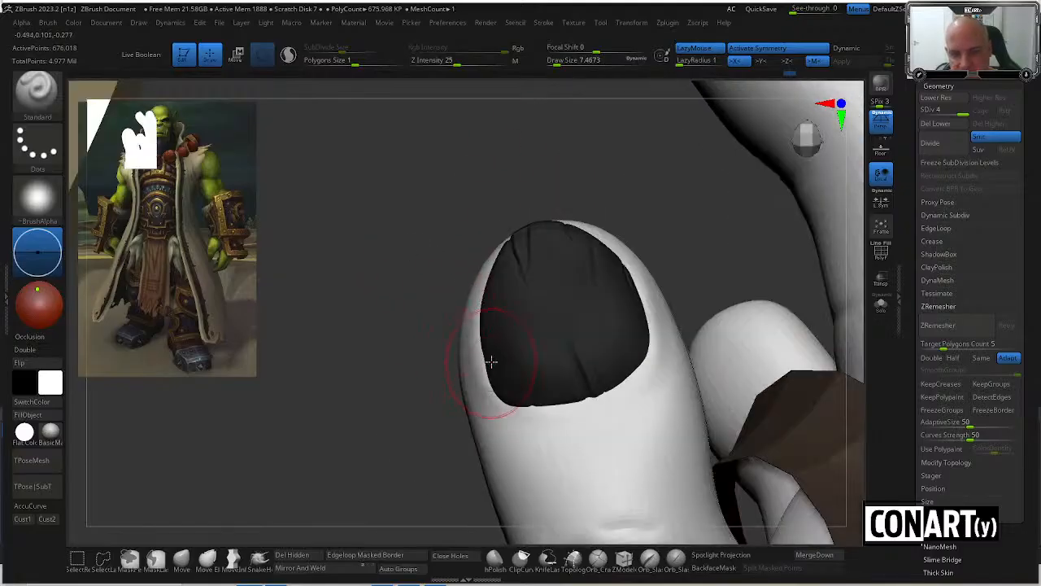
# Carve a crease along the skin at the thumbnail's side with DamStandard at a draw size of about 4.3.
pyautogui.press('space')
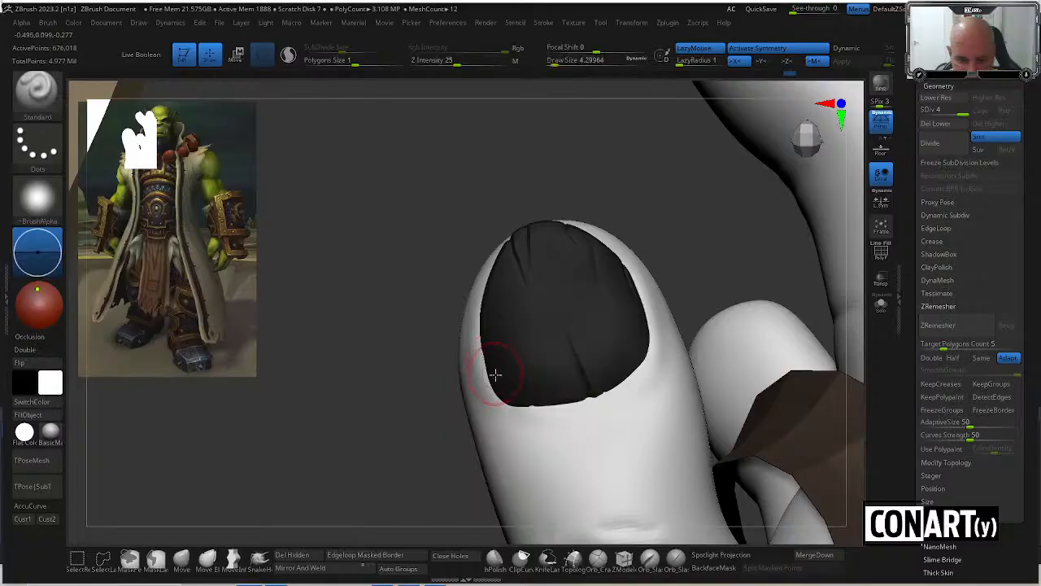
pyautogui.press('b')
pyautogui.press('d')
pyautogui.press('s')
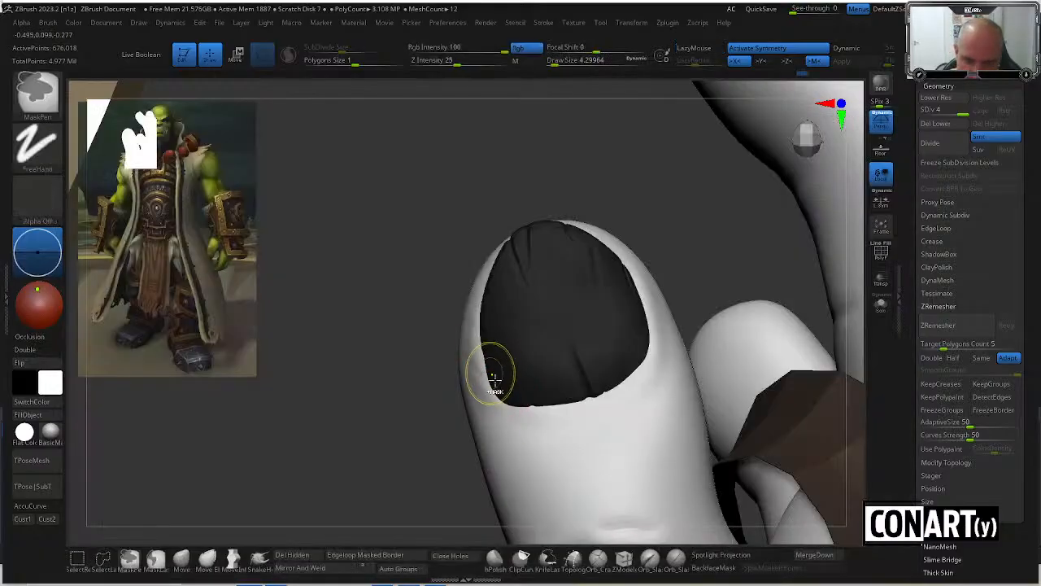
pyautogui.moveTo(497, 388); pyautogui.dragTo(481, 355)
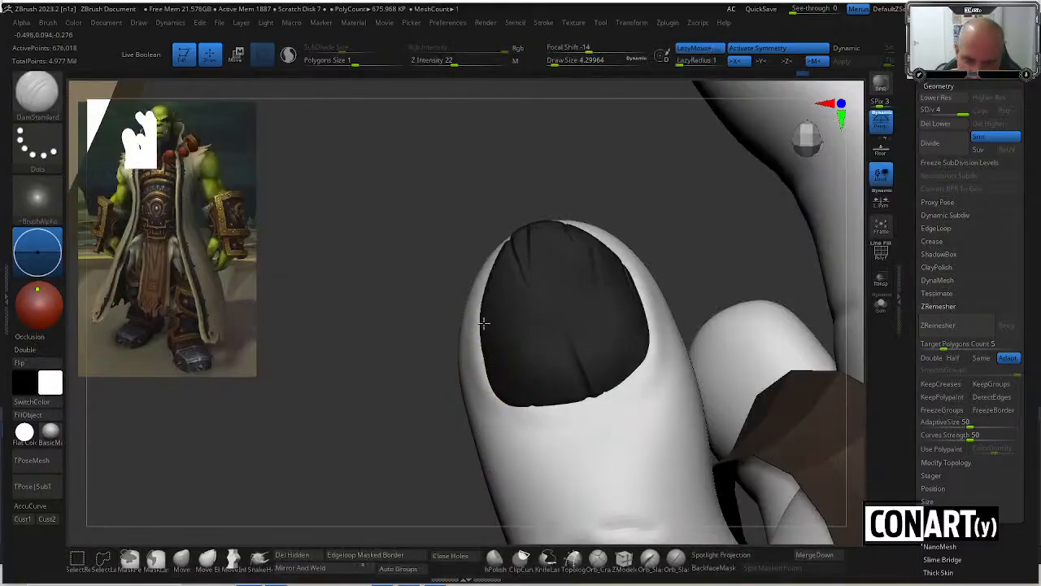
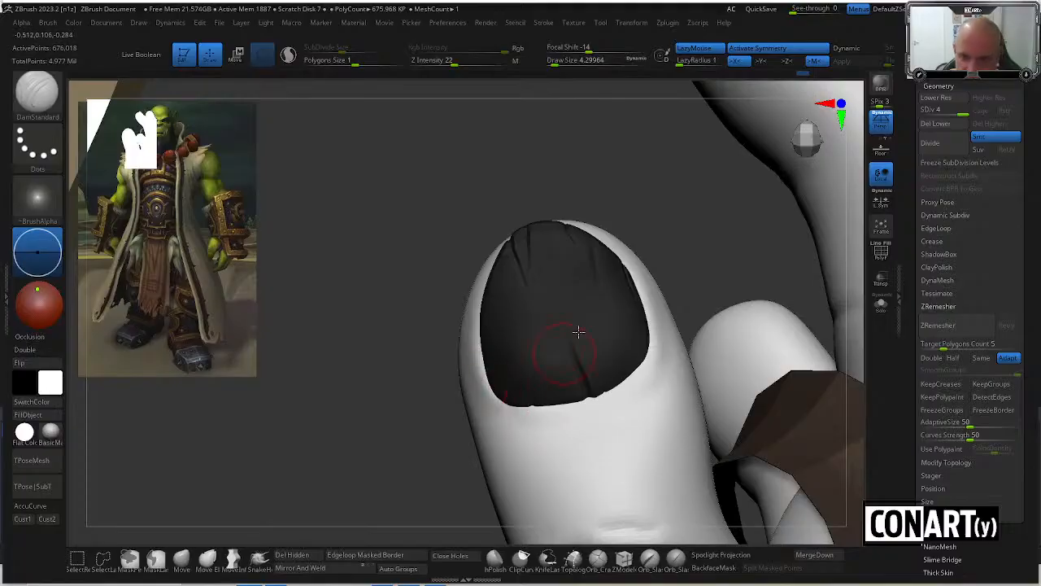
# Cut small nicks into the skin edge around the thumbnail's base using DamStandard.
pyautogui.moveTo(523, 411); pyautogui.dragTo(633, 290, button='right')
pyautogui.moveTo(633, 289)
pyautogui.mouseDown()
pyautogui.moveTo(626, 280)
pyautogui.moveTo(644, 349)
pyautogui.mouseUp()
pyautogui.moveTo(644, 350); pyautogui.dragTo(631, 358, button='right')
pyautogui.moveTo(517, 386); pyautogui.dragTo(500, 413, button='right')
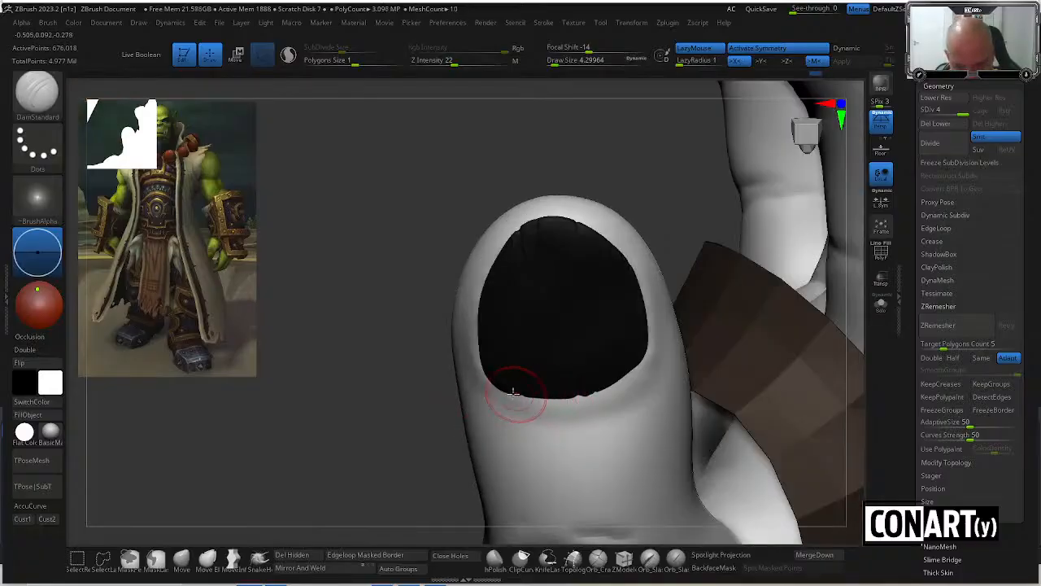
pyautogui.moveTo(580, 401); pyautogui.dragTo(588, 372)
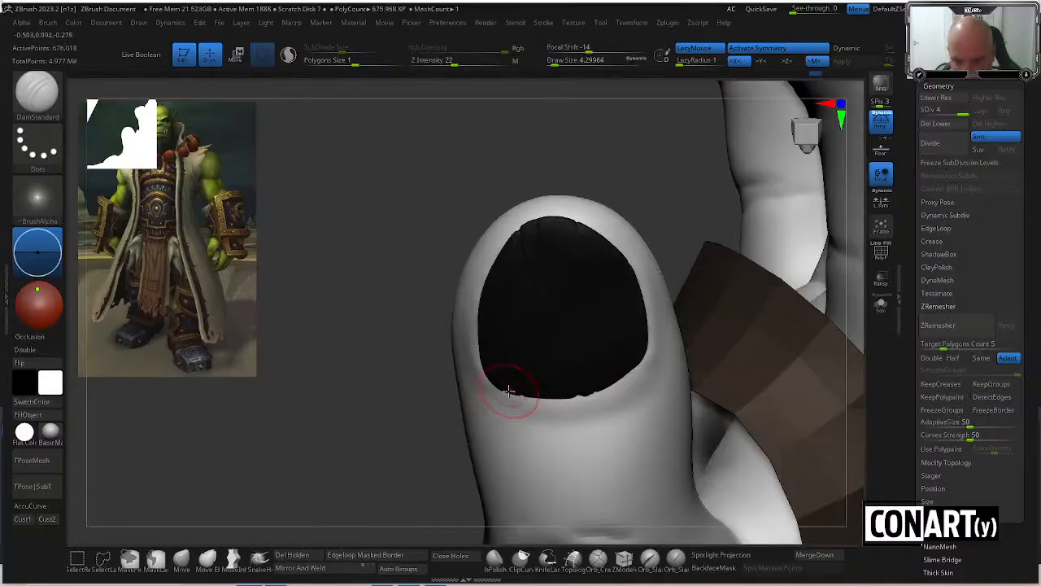
pyautogui.moveTo(551, 401); pyautogui.dragTo(609, 382)
pyautogui.moveTo(660, 283); pyautogui.dragTo(520, 399, button='right')
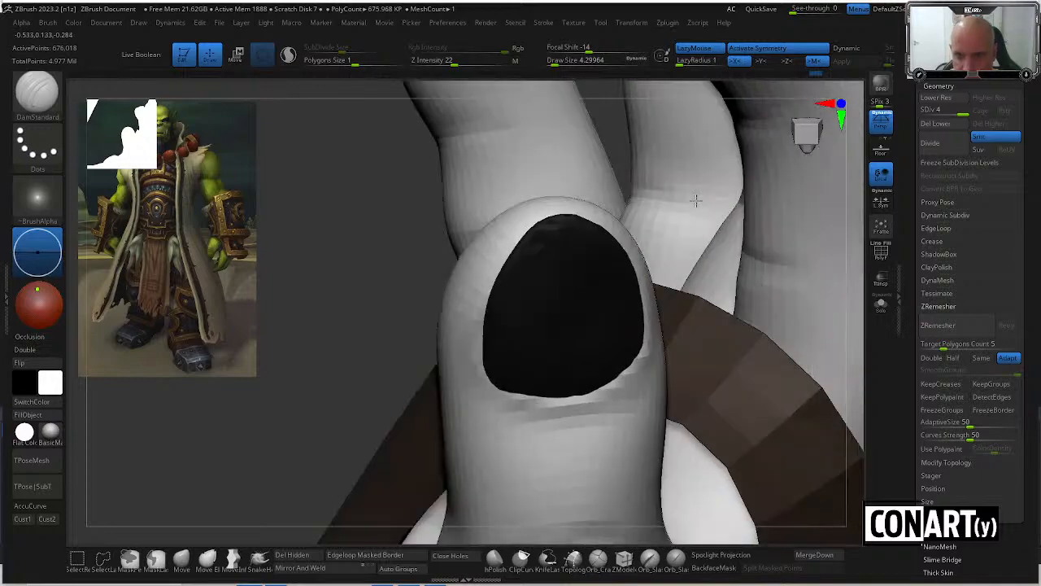
# Sharpen the cuticle line at the thumbnail's base corners and smooth the skin just below it.
pyautogui.moveTo(517, 393); pyautogui.dragTo(482, 361)
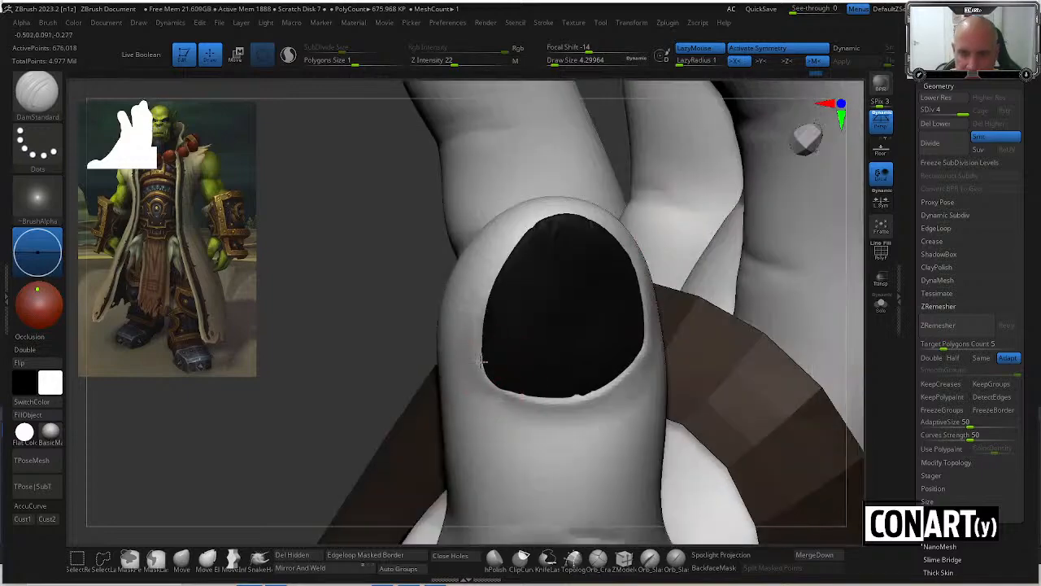
pyautogui.moveTo(514, 400); pyautogui.dragTo(495, 387)
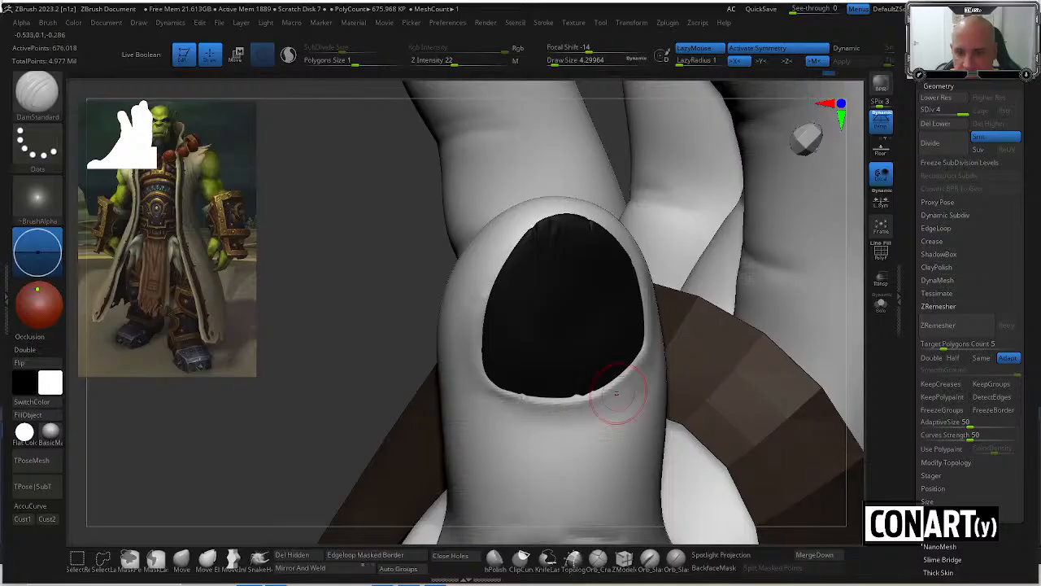
pyautogui.moveTo(393, 359); pyautogui.dragTo(613, 349)
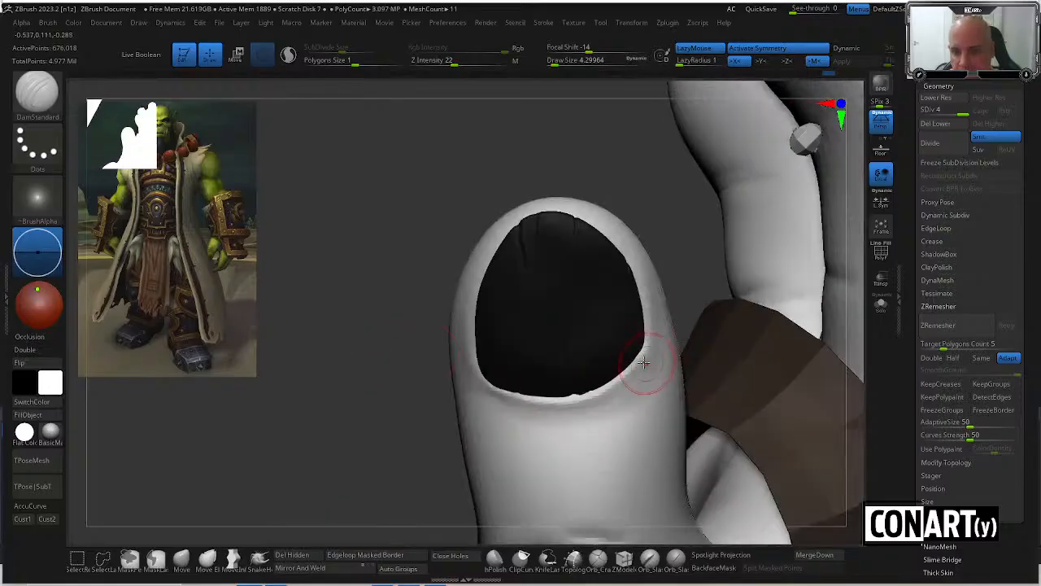
pyautogui.keyDown('shift'); pyautogui.moveTo(599, 435); pyautogui.dragTo(518, 417); pyautogui.keyUp('shift')
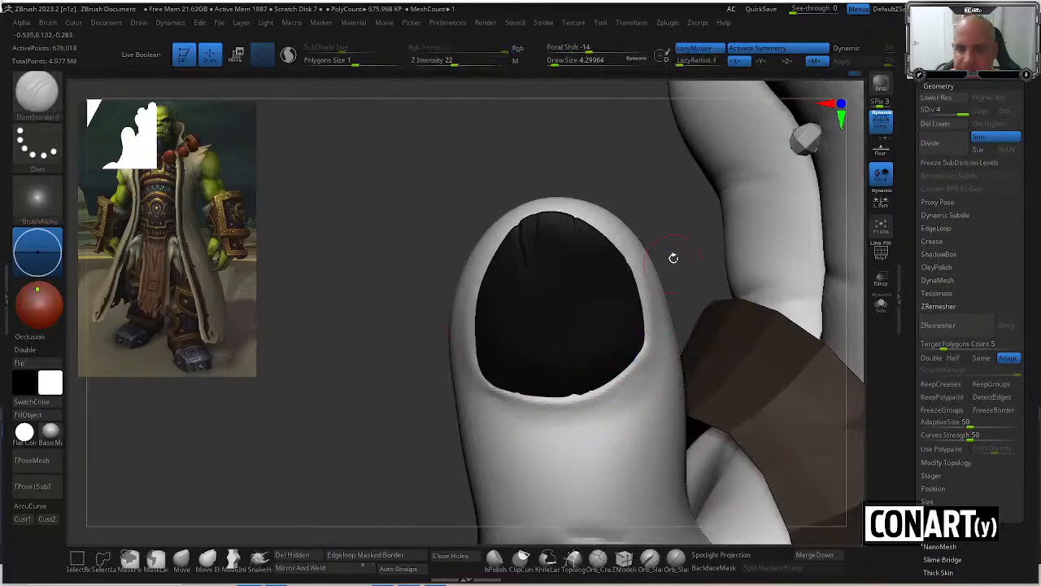
pyautogui.moveTo(672, 258); pyautogui.dragTo(559, 191)
# Select the Nails subtool and pull out the thumbnail's tip using the Move brush at a draw size of about 11.7.
pyautogui.press('b')
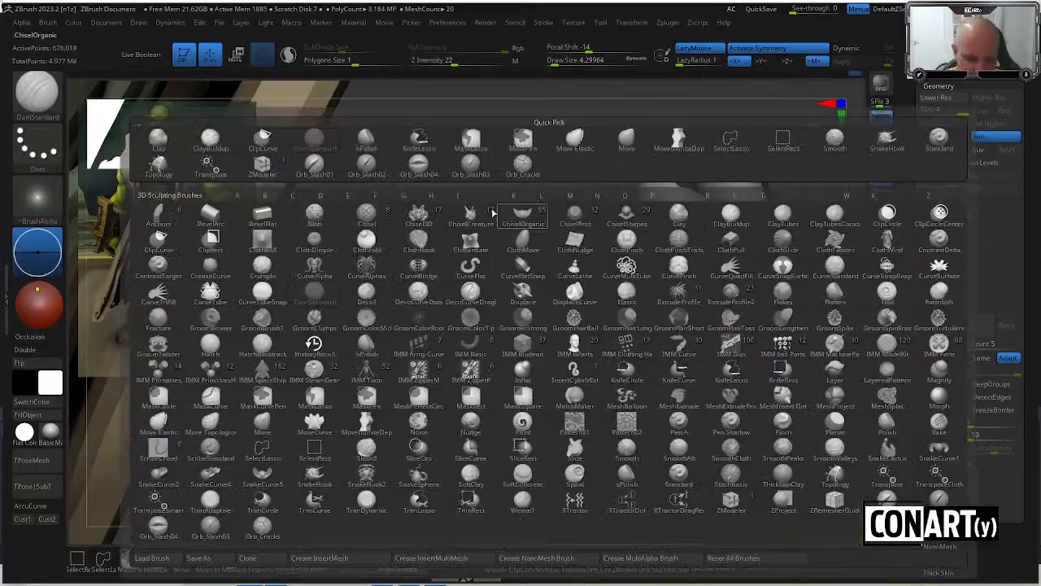
pyautogui.press('m')
pyautogui.press('v')
pyautogui.press('space')
pyautogui.moveTo(572, 308); pyautogui.dragTo(553, 283)
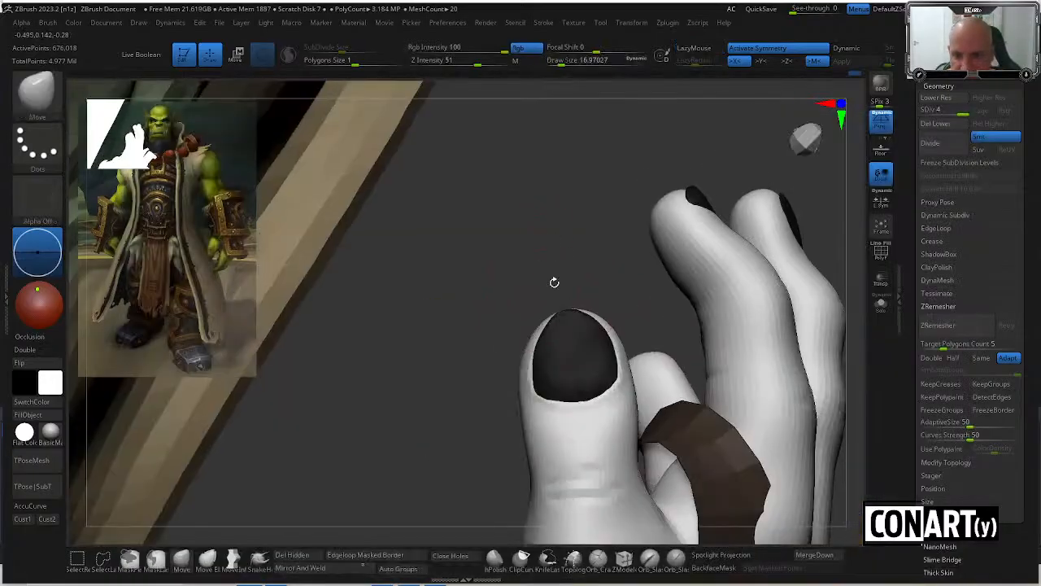
pyautogui.keyDown('alt'); pyautogui.click(567, 320); pyautogui.keyUp('alt')
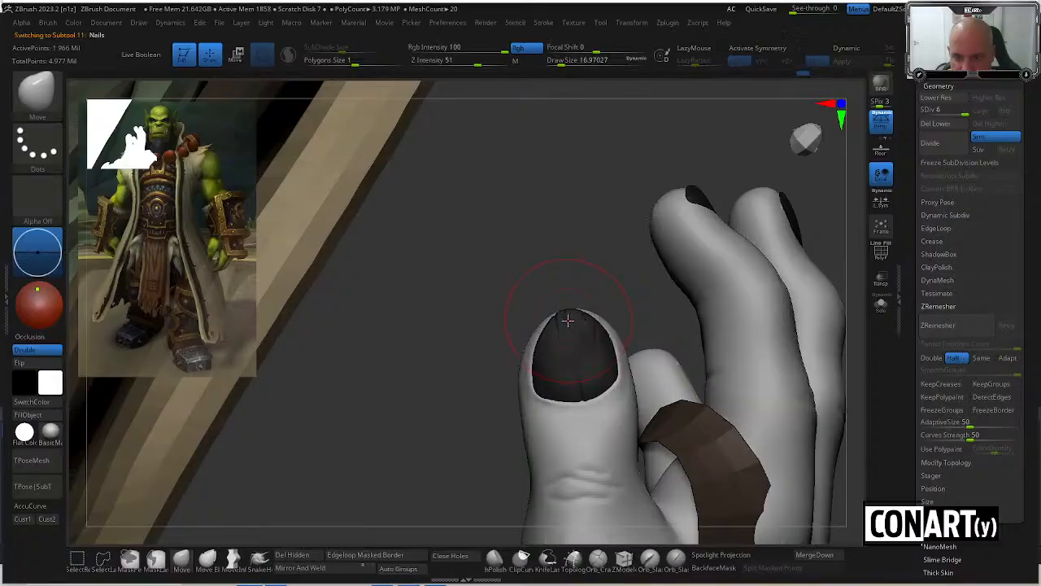
pyautogui.press('space')
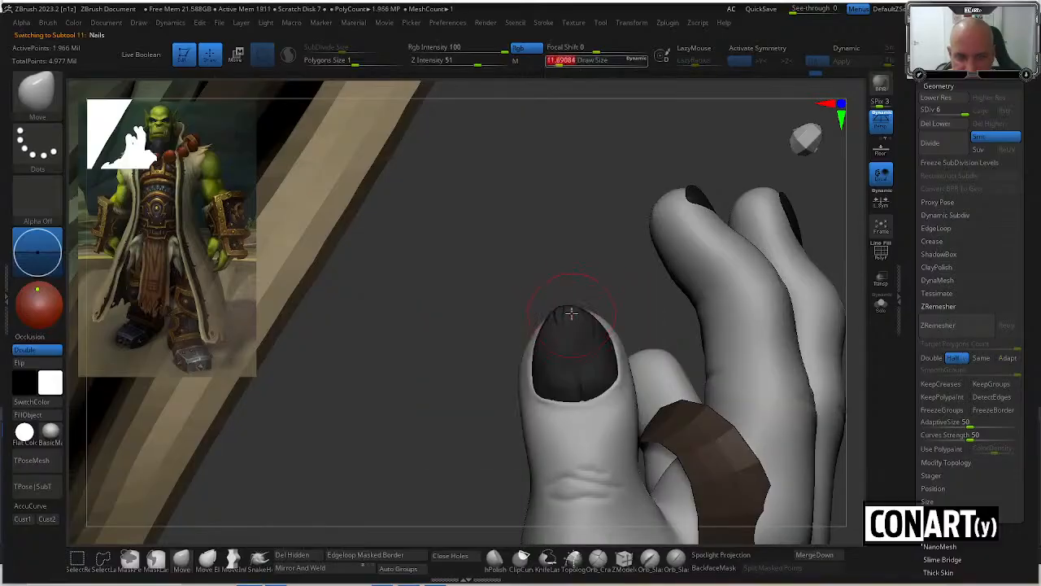
pyautogui.moveTo(558, 302)
pyautogui.mouseDown()
pyautogui.moveTo(562, 284)
pyautogui.moveTo(567, 307)
pyautogui.moveTo(597, 279)
pyautogui.moveTo(567, 295)
pyautogui.mouseUp()
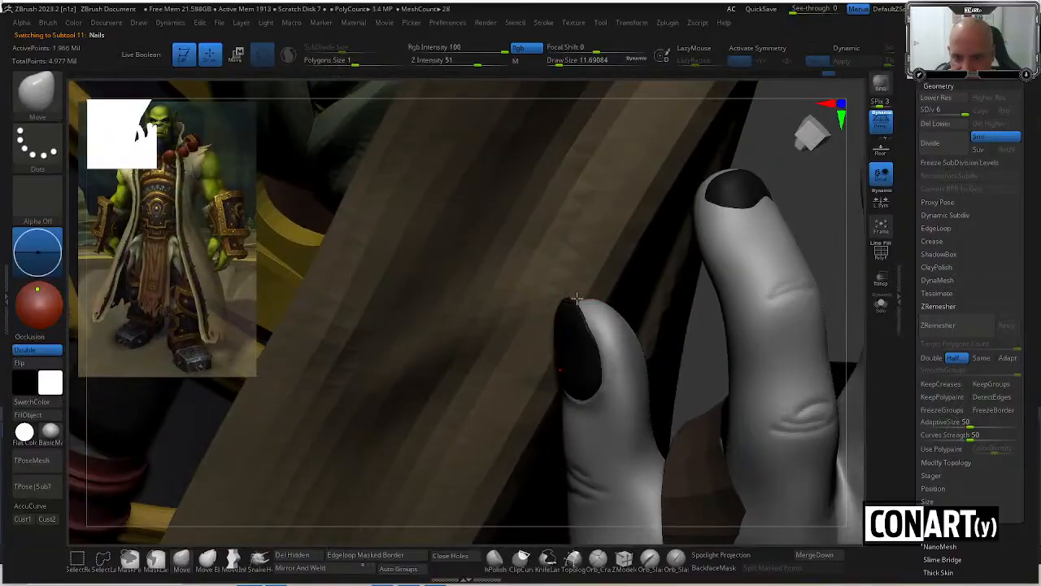
# Adjust the thumbnail's sides and overall curvature with the Move brush from several angles.
pyautogui.moveTo(694, 346)
pyautogui.mouseDown()
pyautogui.moveTo(708, 326)
pyautogui.moveTo(667, 279)
pyautogui.moveTo(699, 257)
pyautogui.moveTo(682, 297)
pyautogui.moveTo(637, 312)
pyautogui.moveTo(667, 263)
pyautogui.moveTo(603, 340)
pyautogui.moveTo(620, 279)
pyautogui.moveTo(600, 349)
pyautogui.mouseUp()
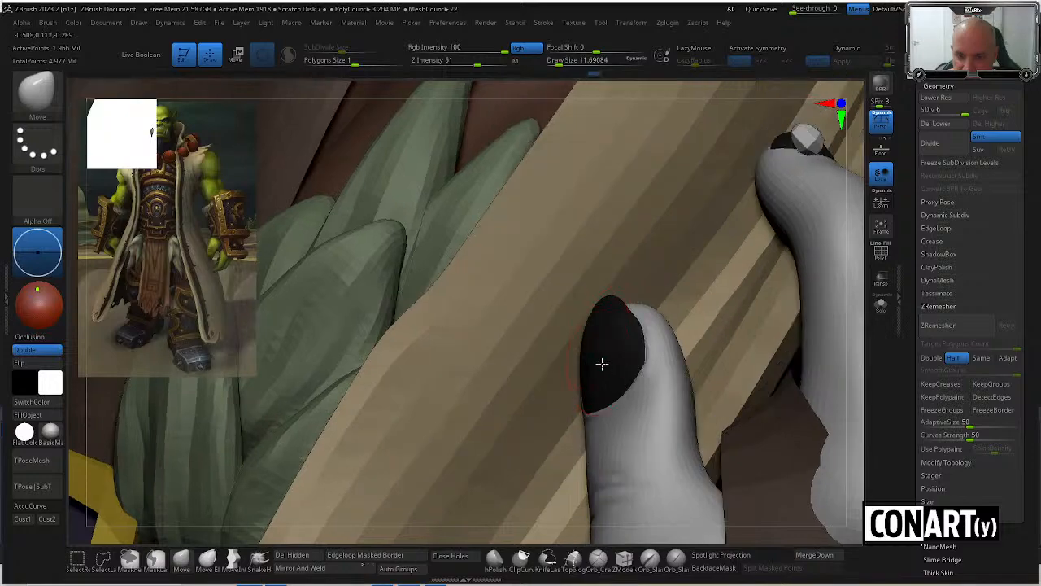
pyautogui.moveTo(562, 110); pyautogui.dragTo(601, 323)
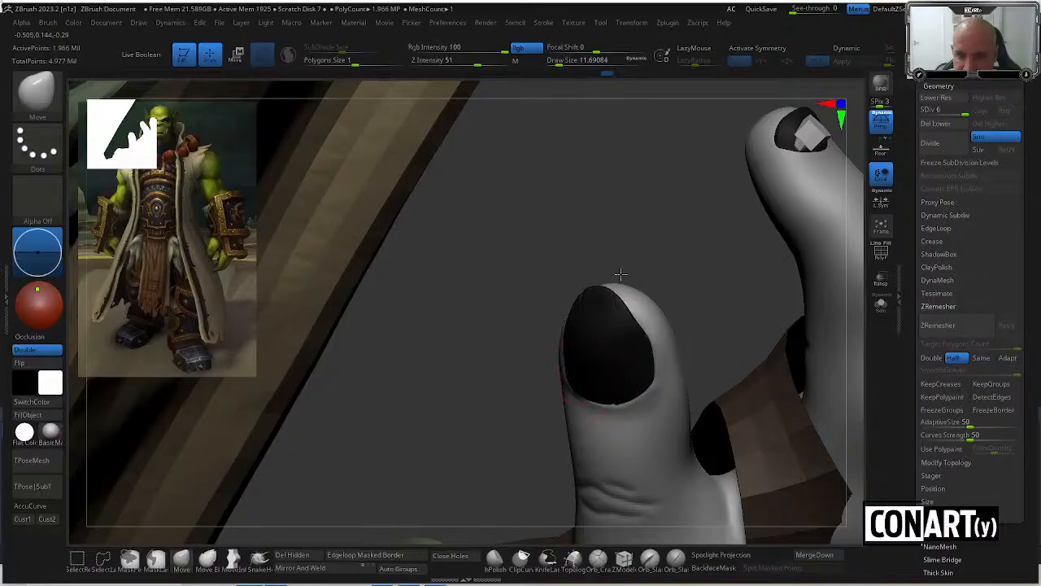
pyautogui.moveTo(621, 275); pyautogui.dragTo(586, 326)
pyautogui.moveTo(500, 349); pyautogui.dragTo(674, 294)
pyautogui.moveTo(671, 96); pyautogui.dragTo(591, 338)
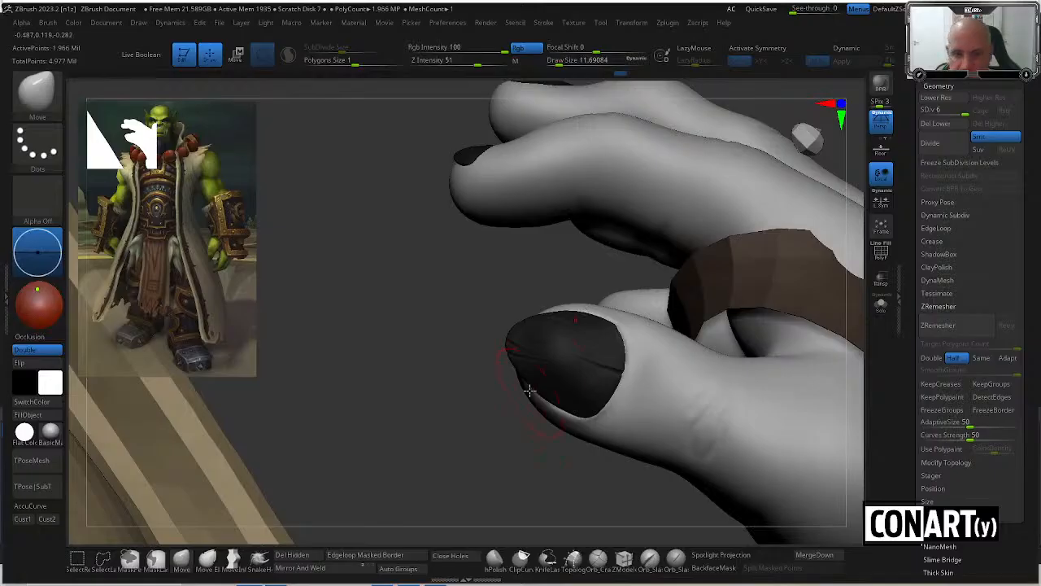
# Refine the outline of the thumbnail's tip with the Move brush at a draw size of about 6.58.
pyautogui.press('space')
pyautogui.moveTo(530, 359); pyautogui.dragTo(526, 315)
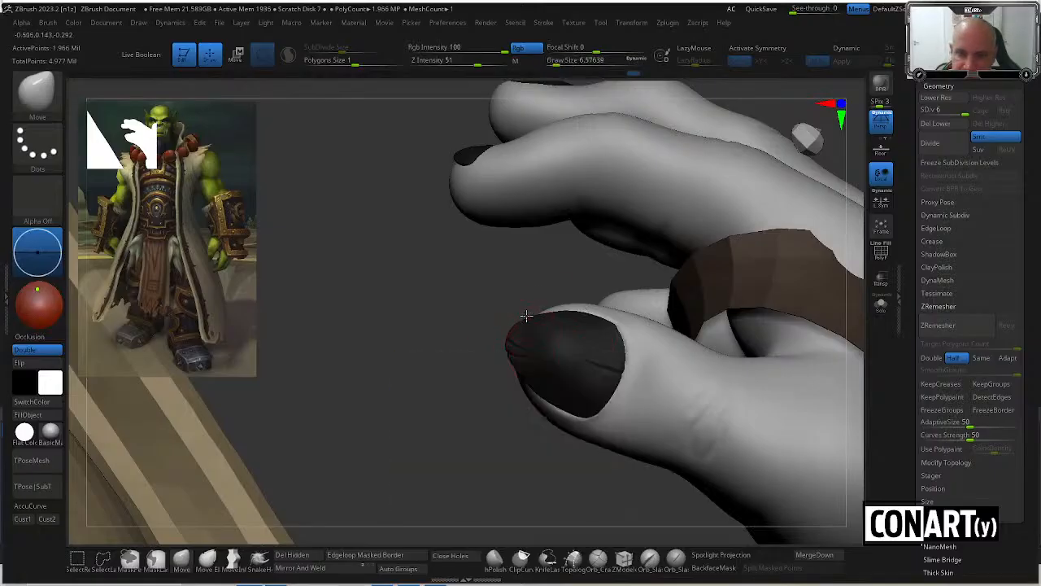
pyautogui.moveTo(480, 416); pyautogui.dragTo(707, 345)
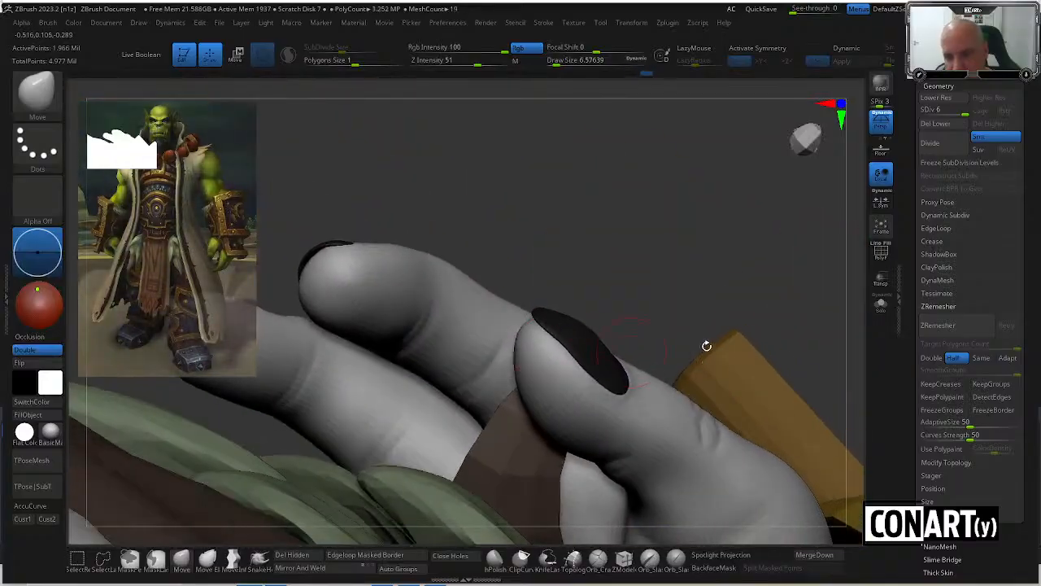
# Isolate the nails, reshape the thumbnail's curved profile with the Move brush at a draw size of about 9.45, and show all subtools again.
pyautogui.click(881, 304)
pyautogui.moveTo(714, 304); pyautogui.dragTo(644, 287)
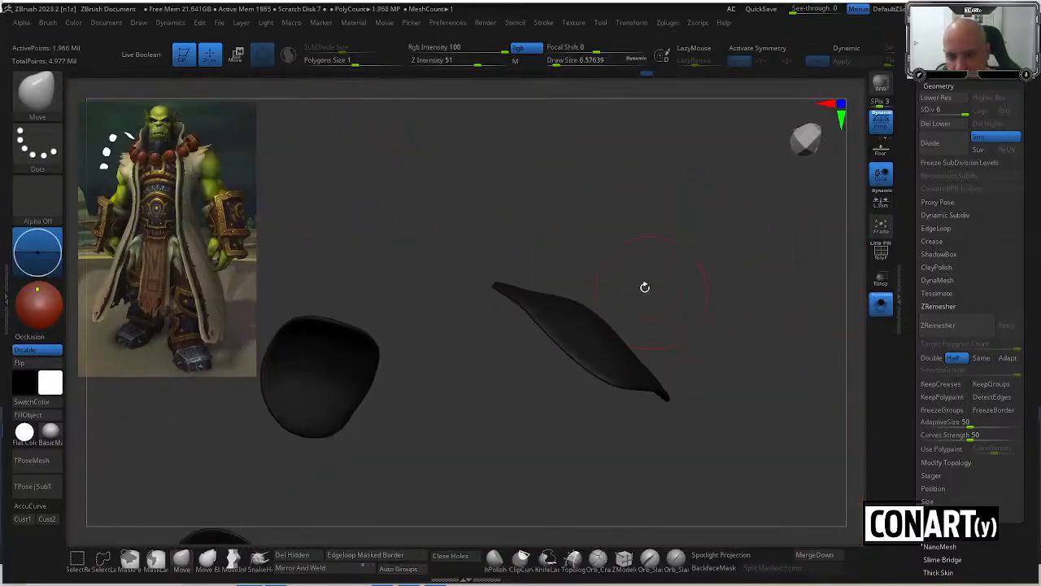
pyautogui.press('space')
pyautogui.moveTo(598, 318); pyautogui.dragTo(600, 319)
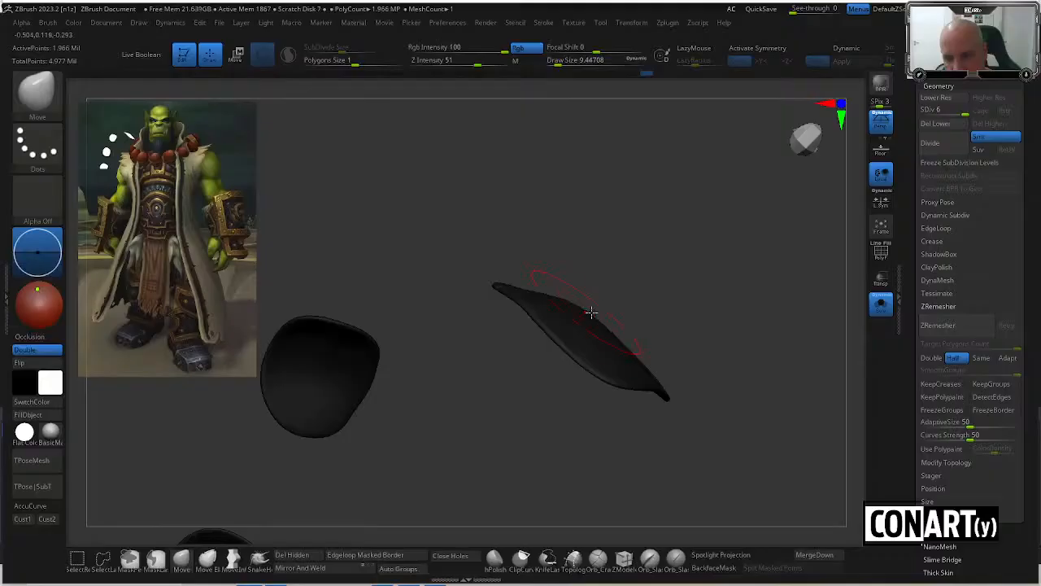
pyautogui.moveTo(630, 301); pyautogui.dragTo(609, 329)
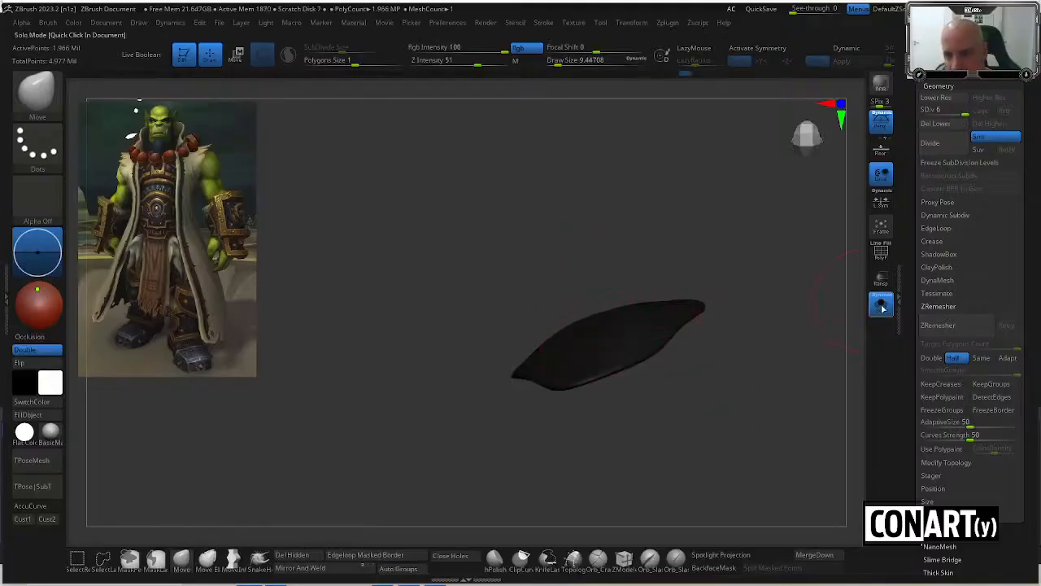
pyautogui.hotkey('shift', 'ctrl', 'x')
# Select the hand subtool and switch to the DamStandard brush.
pyautogui.moveTo(697, 89); pyautogui.dragTo(726, 181)
pyautogui.keyDown('alt'); pyautogui.moveTo(721, 326); pyautogui.dragTo(722, 172); pyautogui.keyUp('alt')
pyautogui.moveTo(702, 234); pyautogui.dragTo(697, 318)
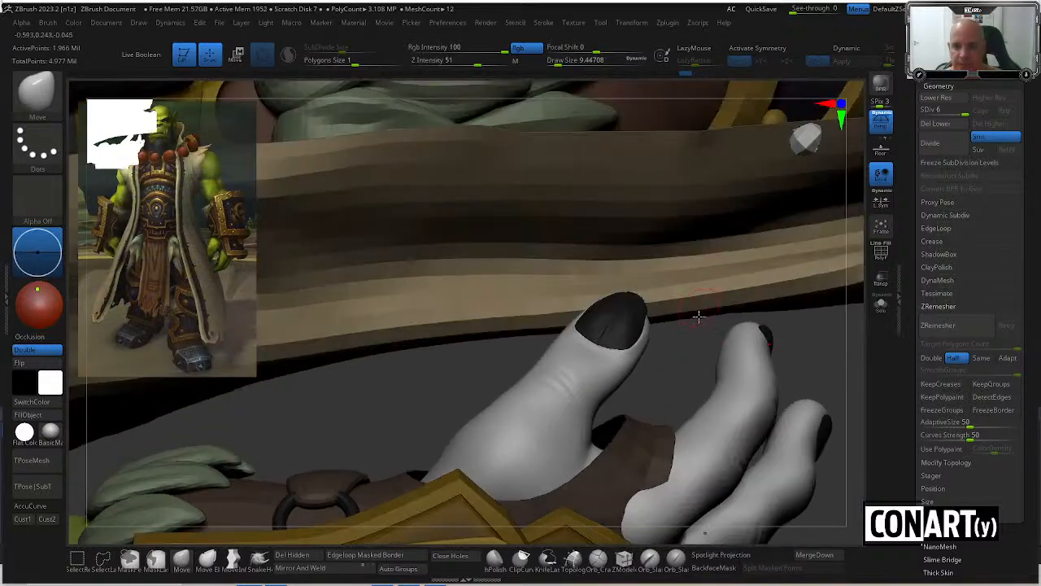
pyautogui.moveTo(665, 375); pyautogui.dragTo(720, 339)
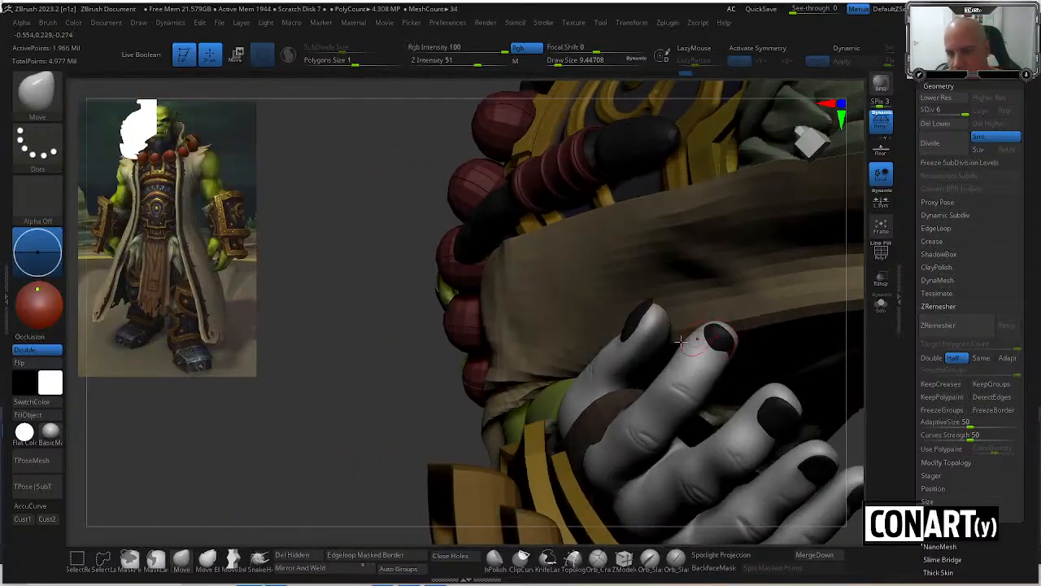
pyautogui.moveTo(464, 363); pyautogui.dragTo(637, 405)
pyautogui.keyDown('alt'); pyautogui.click(637, 405); pyautogui.keyUp('alt')
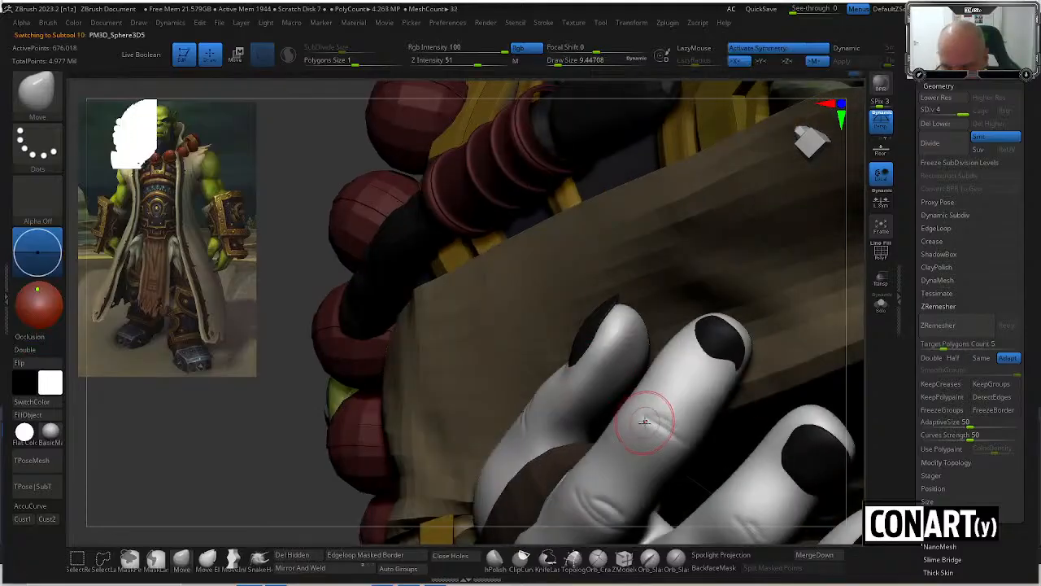
pyautogui.press('b')
pyautogui.press('d')
pyautogui.press('s')
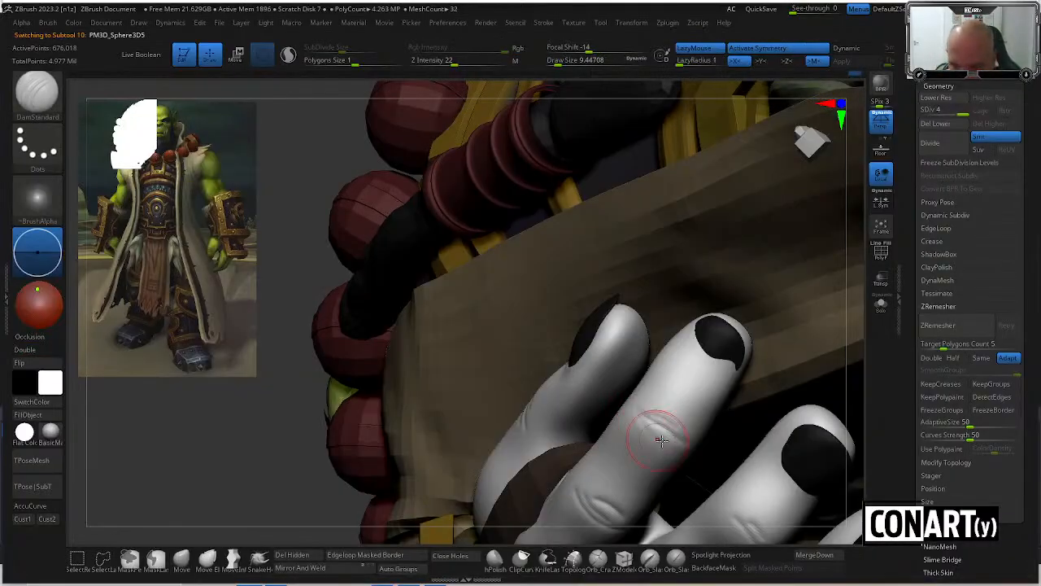
# Sample the orc's green skin colour and fill the hand subtool with it.
pyautogui.moveTo(307, 429); pyautogui.dragTo(302, 379)
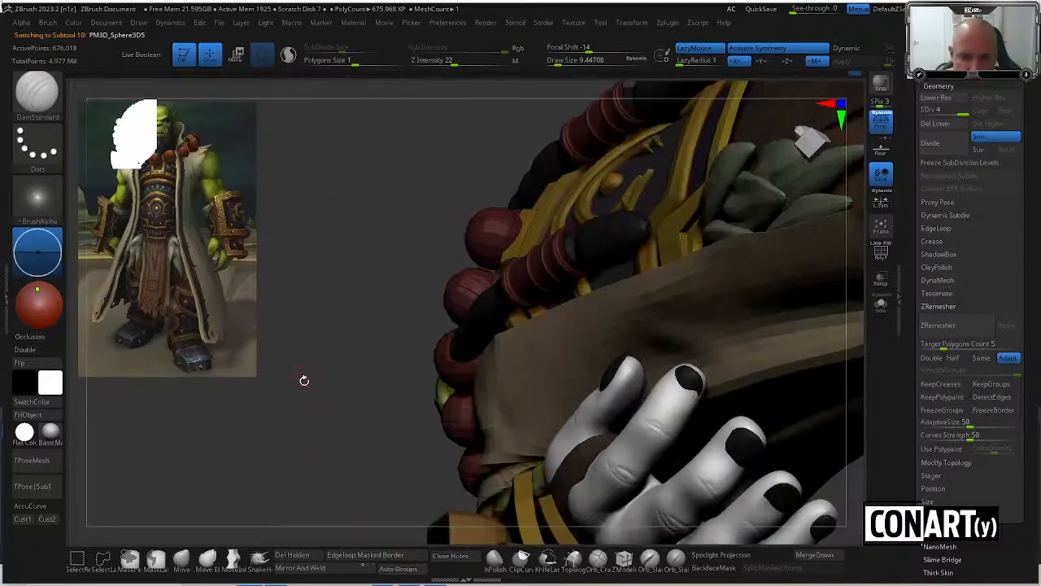
pyautogui.moveTo(375, 418); pyautogui.dragTo(614, 388)
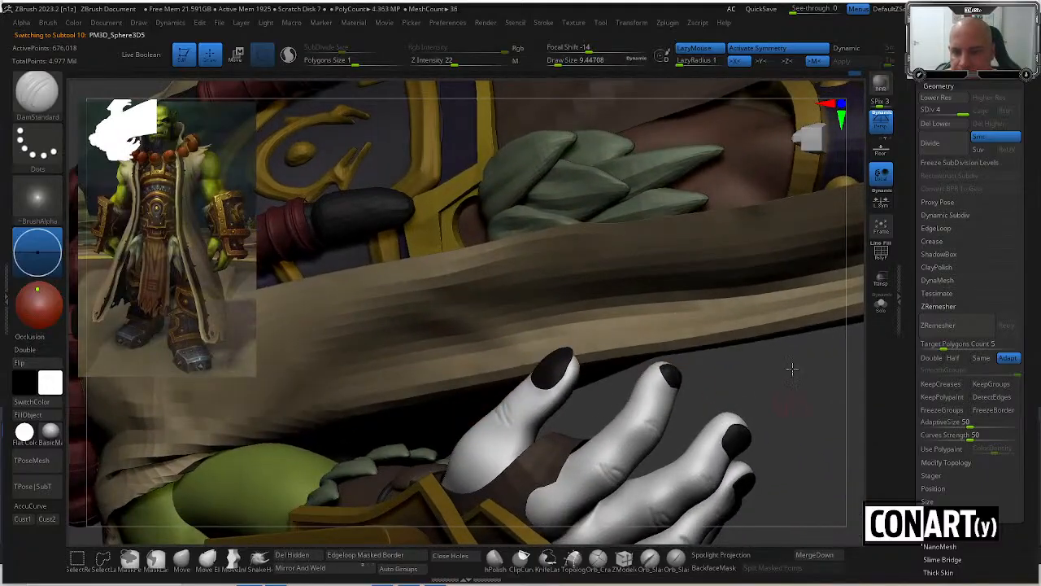
pyautogui.moveTo(792, 369); pyautogui.dragTo(715, 415)
pyautogui.press('c')
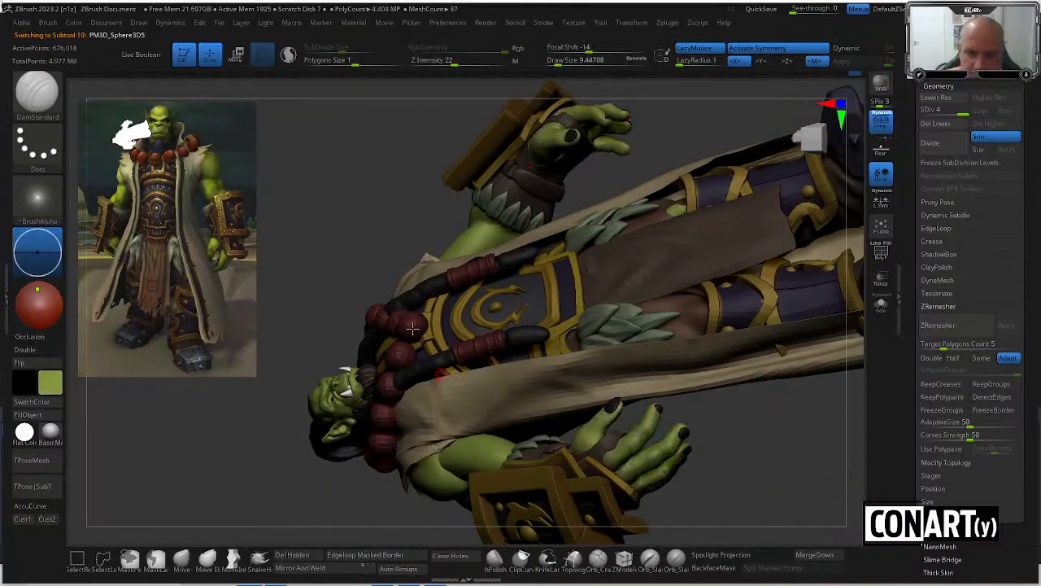
pyautogui.click(76, 27)
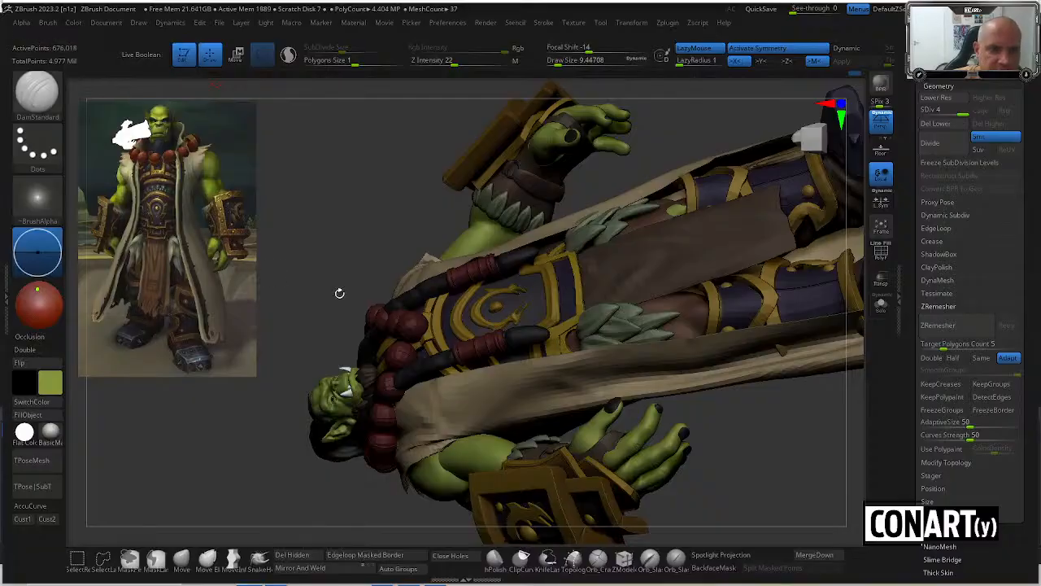
# Select the green fur tufts subtool at the waist and isolate it in Solo mode.
pyautogui.moveTo(698, 442); pyautogui.dragTo(532, 351)
pyautogui.moveTo(600, 456); pyautogui.dragTo(631, 304)
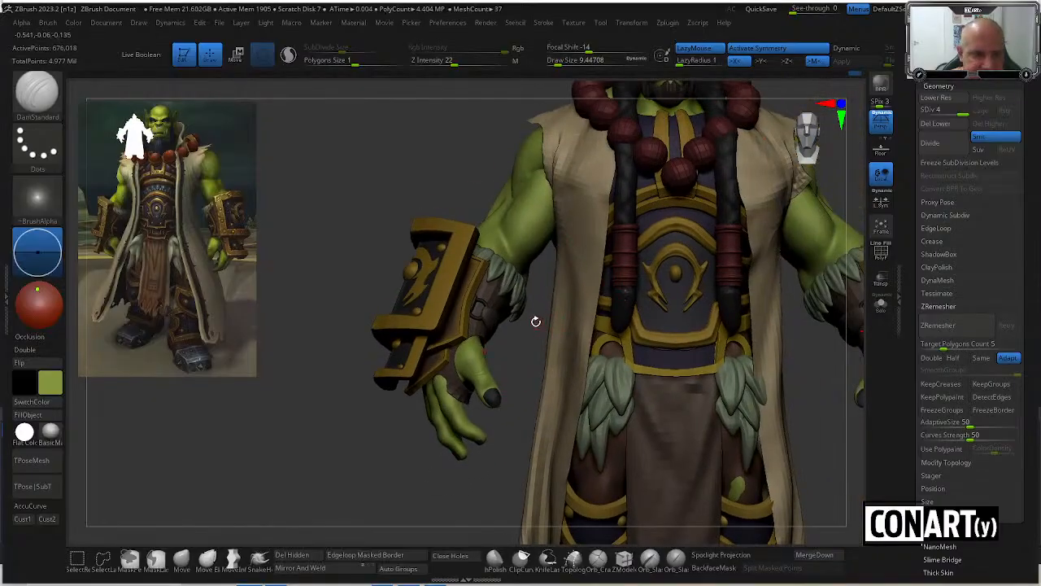
pyautogui.moveTo(509, 383); pyautogui.dragTo(507, 383)
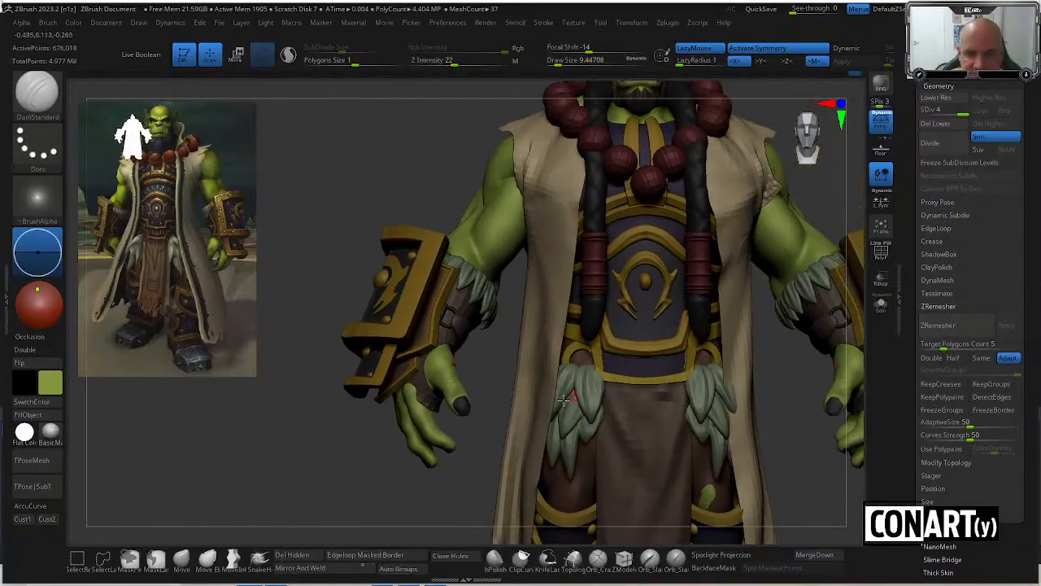
pyautogui.keyDown('alt'); pyautogui.moveTo(479, 475); pyautogui.dragTo(529, 472); pyautogui.keyUp('alt')
pyautogui.keyDown('alt'); pyautogui.click(606, 351); pyautogui.keyUp('alt')
pyautogui.click(886, 308)
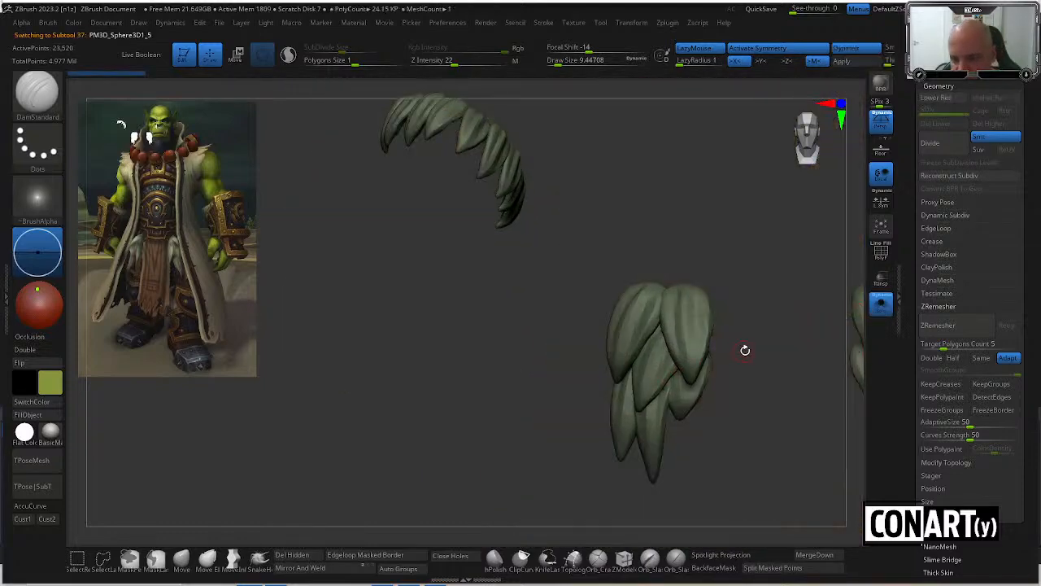
# Divide the fur tufts to subdivision level 3 and carve lengthwise grooves into the two upper tufts with a draw size of about 23.3.
pyautogui.doubleClick(942, 152)
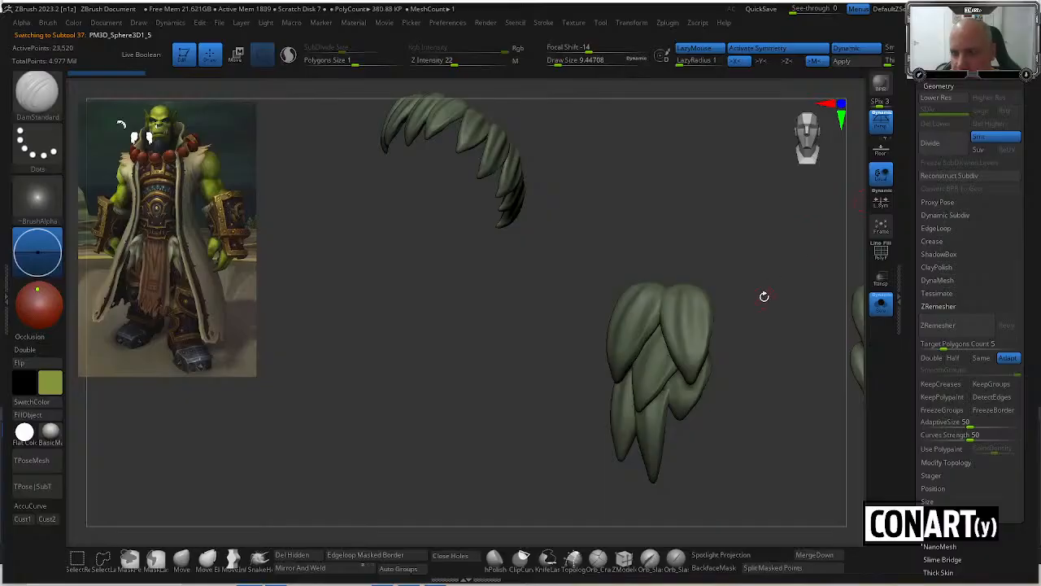
pyautogui.moveTo(758, 337); pyautogui.dragTo(692, 336)
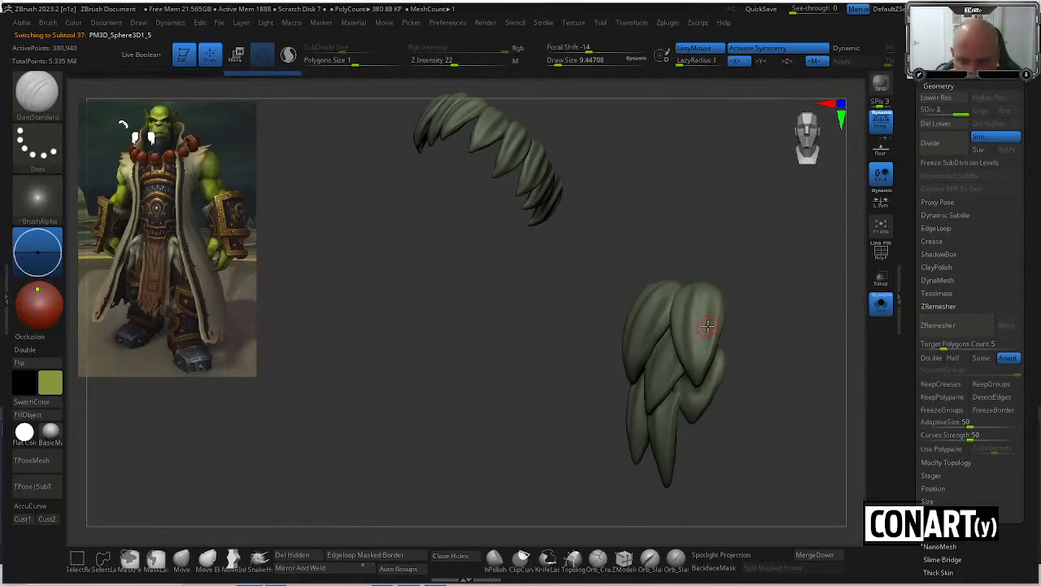
pyautogui.press('space')
pyautogui.moveTo(687, 299); pyautogui.dragTo(696, 297)
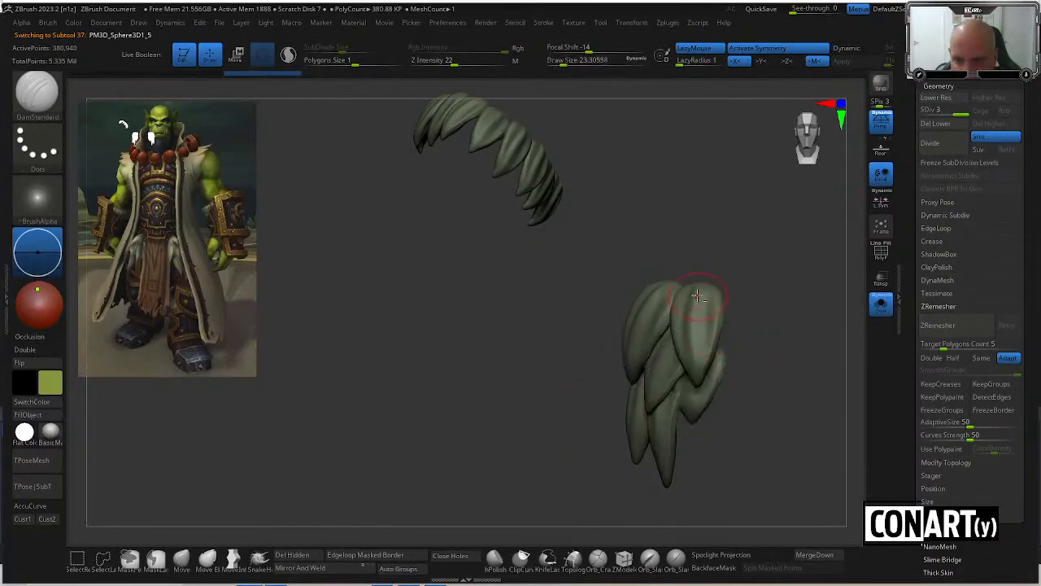
pyautogui.keyDown('ctrl'); pyautogui.moveTo(695, 394); pyautogui.dragTo(635, 315, button='right'); pyautogui.keyUp('ctrl')
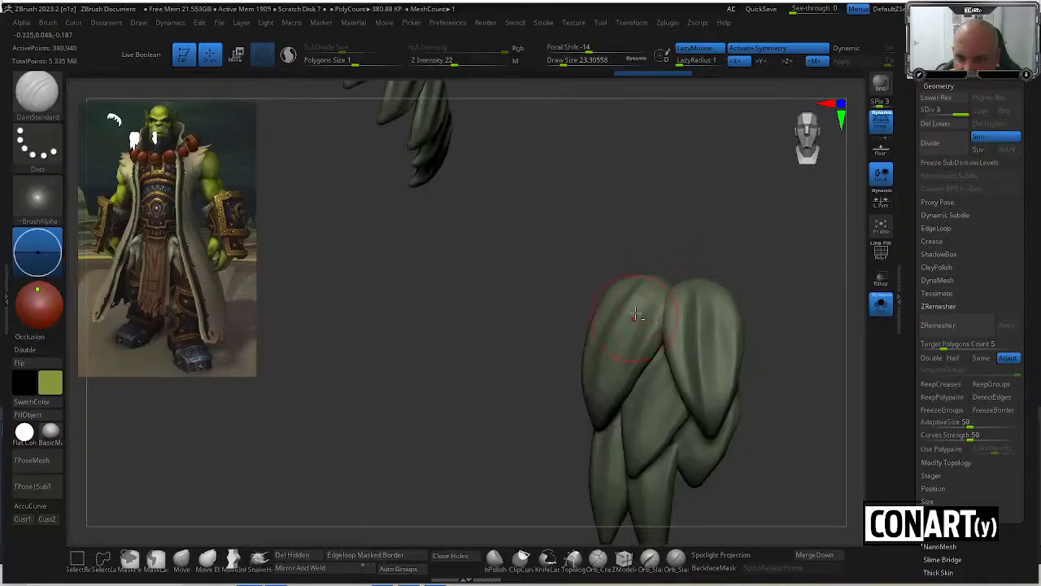
pyautogui.moveTo(612, 363); pyautogui.dragTo(627, 306, button='right')
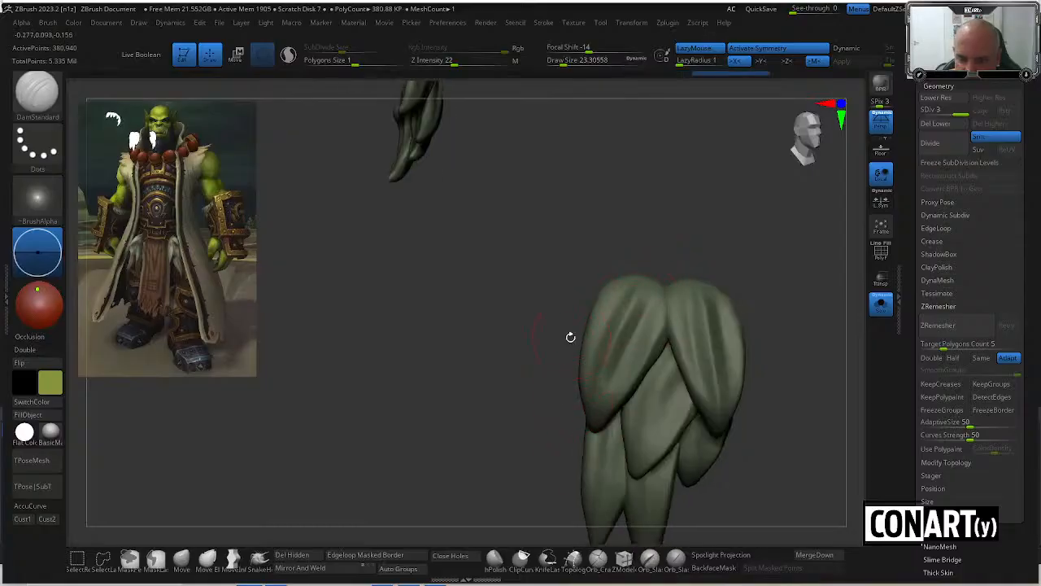
pyautogui.moveTo(571, 337); pyautogui.dragTo(622, 303, button='right')
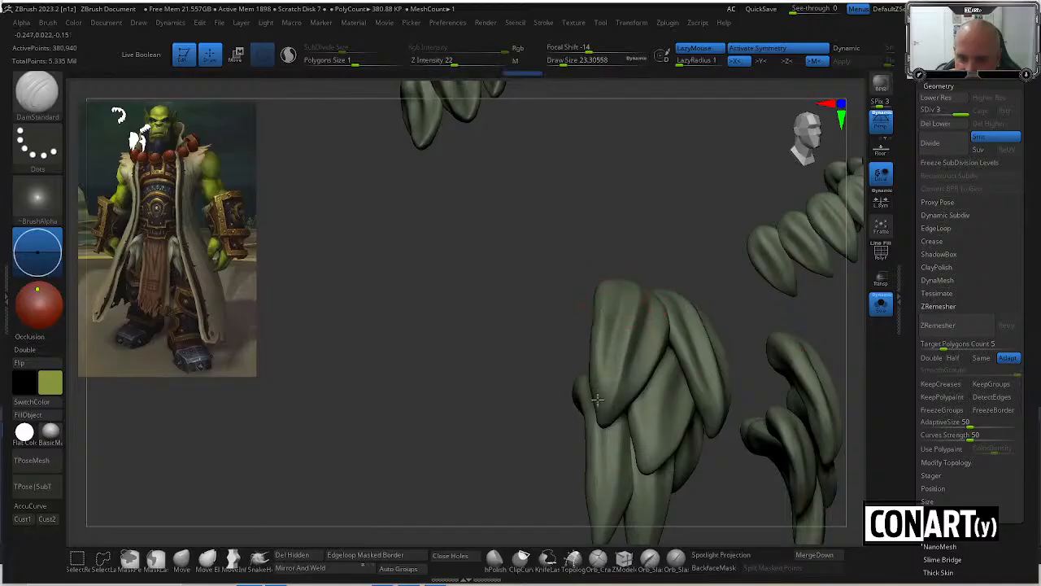
pyautogui.moveTo(597, 399); pyautogui.dragTo(618, 386, button='right')
pyautogui.moveTo(677, 281); pyautogui.dragTo(686, 396, button='right')
# Reduce the draw size to about 14.2 and carve lengthwise DamStandard grooves into the middle tuft and the long lower tufts.
pyautogui.press('space')
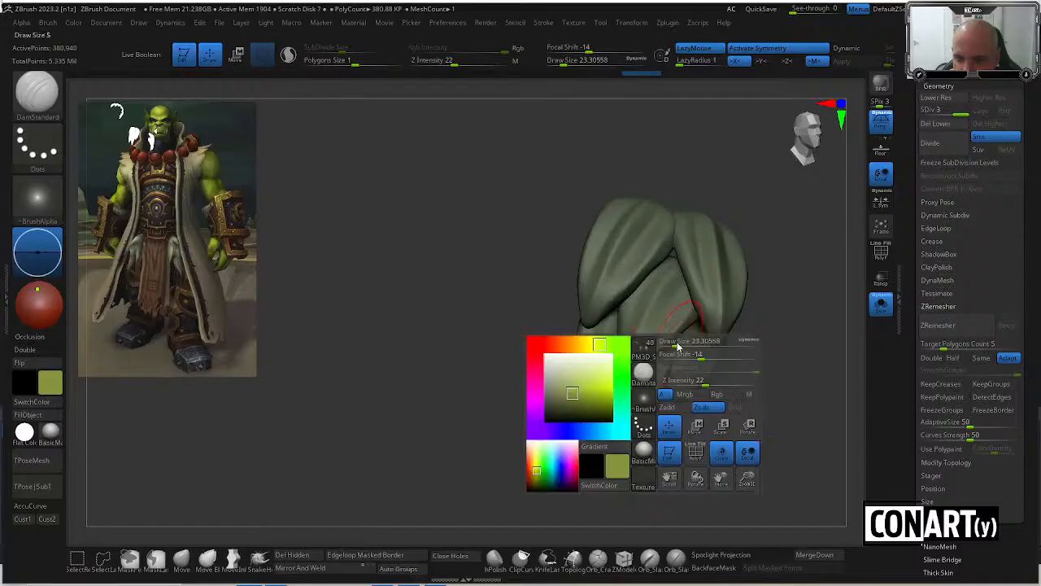
pyautogui.moveTo(671, 454); pyautogui.dragTo(681, 348, button='right')
pyautogui.moveTo(723, 294)
pyautogui.mouseDown(button='right')
pyautogui.moveTo(713, 456)
pyautogui.moveTo(688, 448)
pyautogui.mouseUp(button='right')
pyautogui.press('shift')
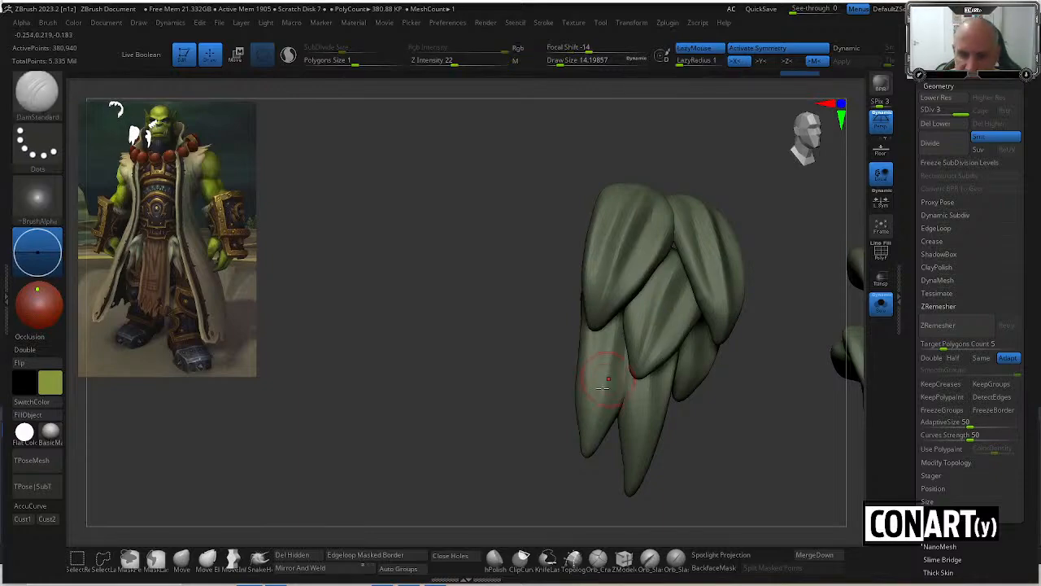
pyautogui.moveTo(537, 472)
pyautogui.mouseDown(button='right')
pyautogui.moveTo(583, 477)
pyautogui.moveTo(604, 462)
pyautogui.mouseUp(button='right')
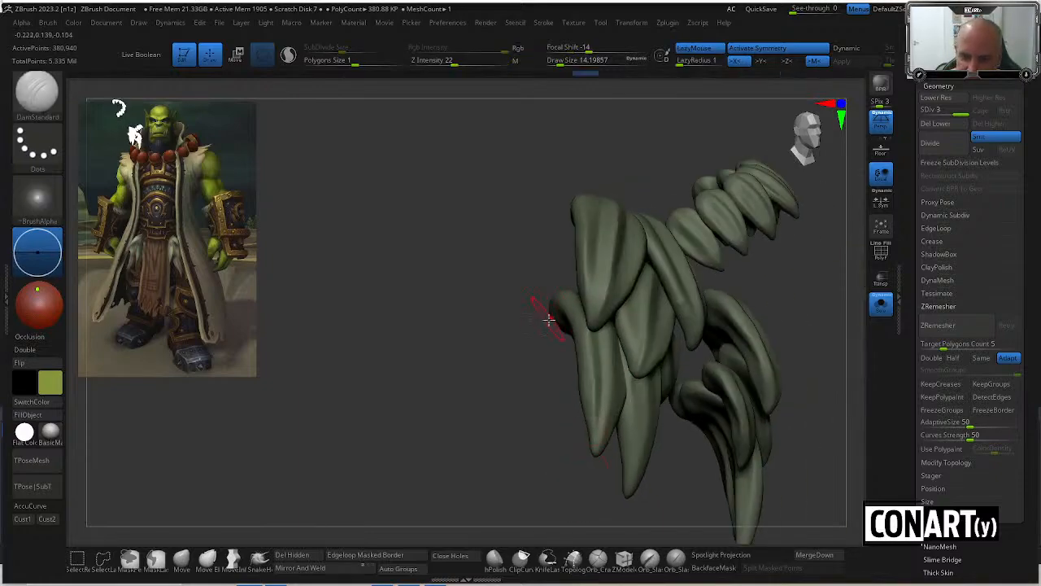
pyautogui.moveTo(566, 432); pyautogui.dragTo(592, 484, button='right')
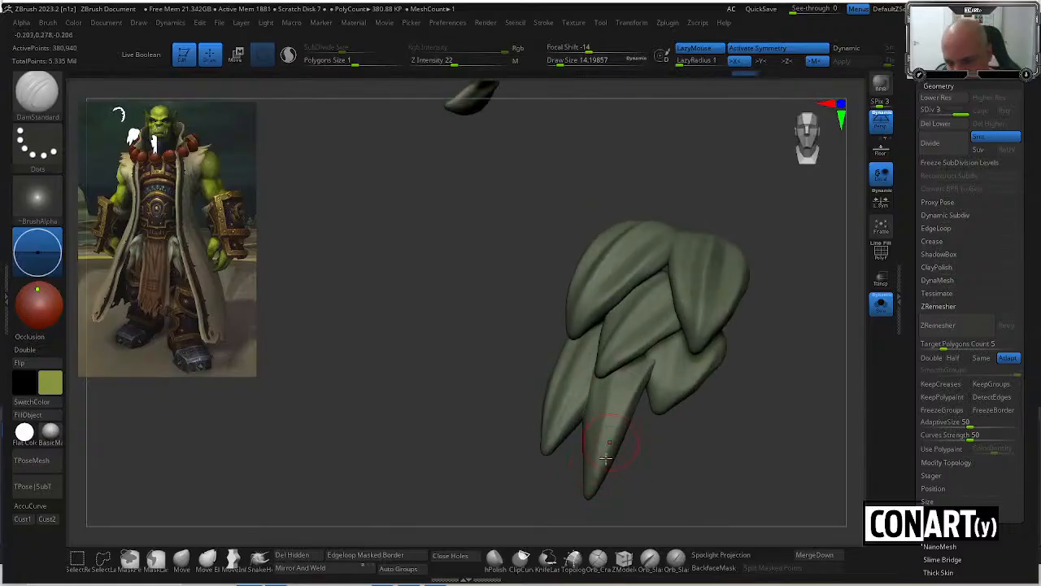
pyautogui.moveTo(633, 385); pyautogui.dragTo(588, 448, button='right')
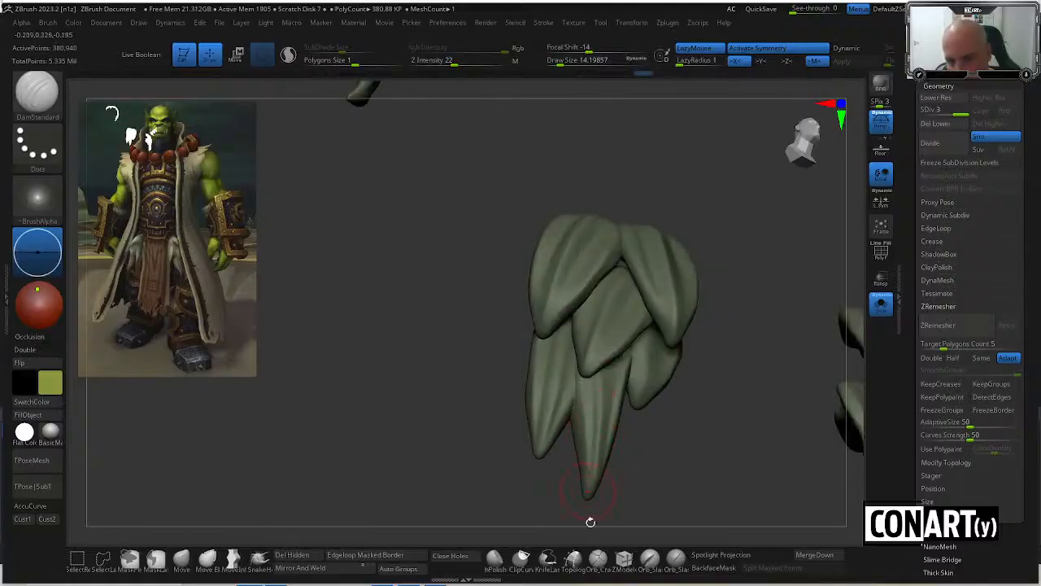
pyautogui.moveTo(588, 520); pyautogui.dragTo(628, 406, button='right')
# Isolate the short lower tuft on the cluster's inner side by its polygroup.
pyautogui.hotkey('shift', 'f')
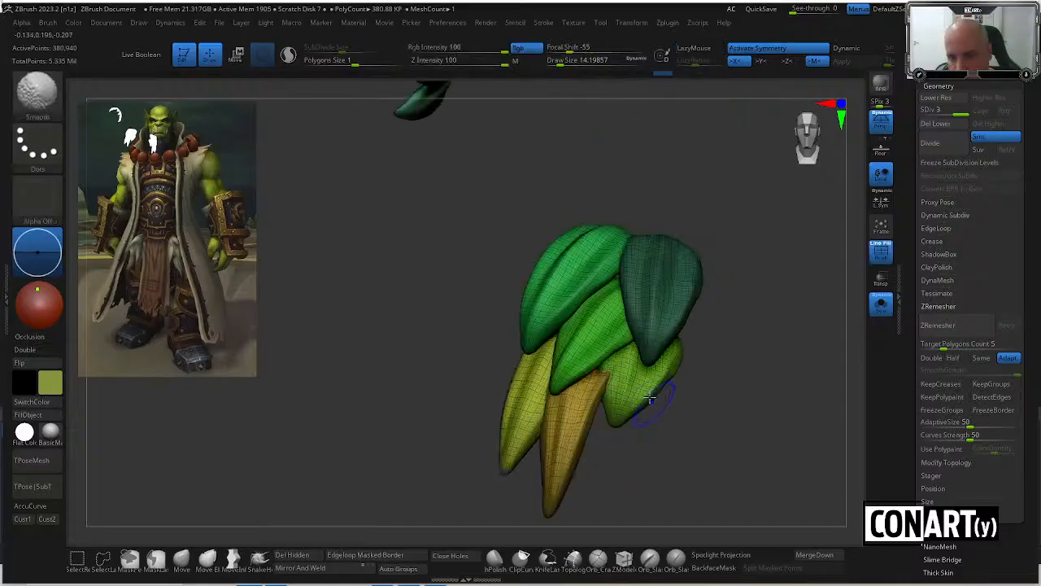
pyautogui.keyDown('ctrl'); pyautogui.keyDown('shift'); pyautogui.click(647, 390); pyautogui.keyUp('shift'); pyautogui.keyUp('ctrl')
pyautogui.hotkey('shift', 'f')
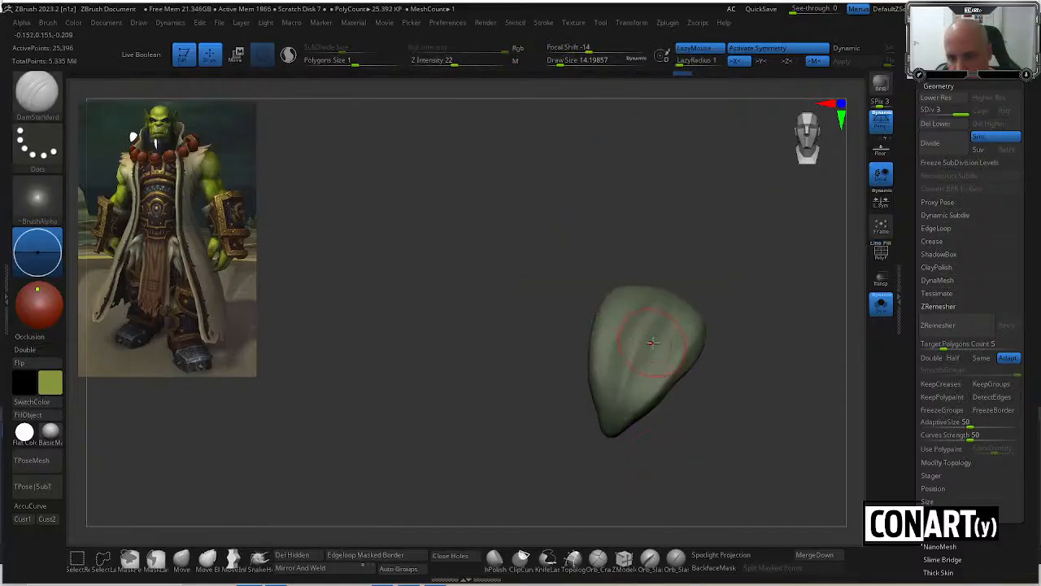
# Carve DamStandard grooves from the root to the tip of the isolated short tuft, and unhide the other tufts.
pyautogui.moveTo(683, 267); pyautogui.dragTo(685, 305, button='right')
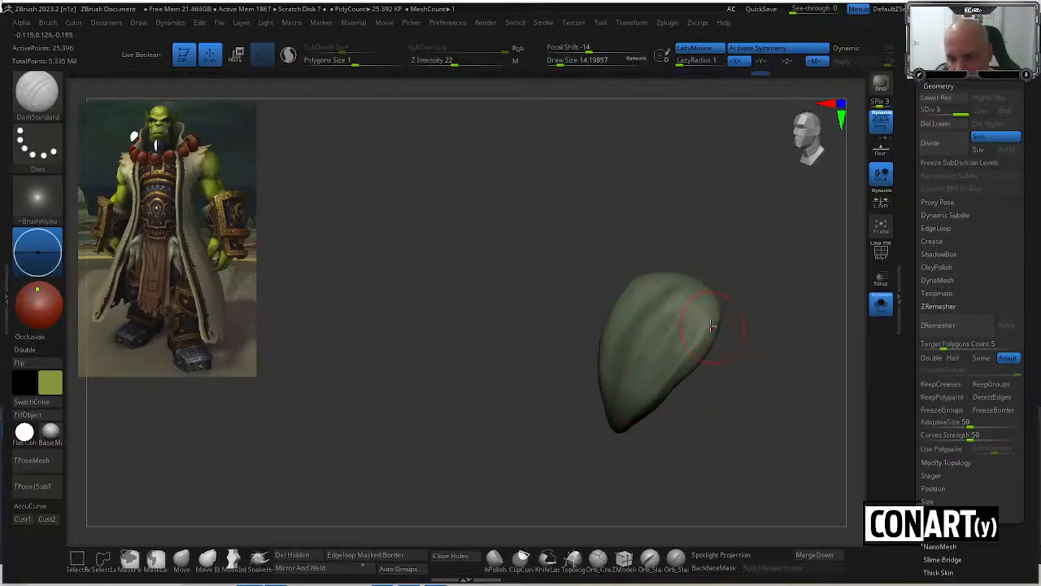
pyautogui.moveTo(628, 433); pyautogui.dragTo(615, 381, button='right')
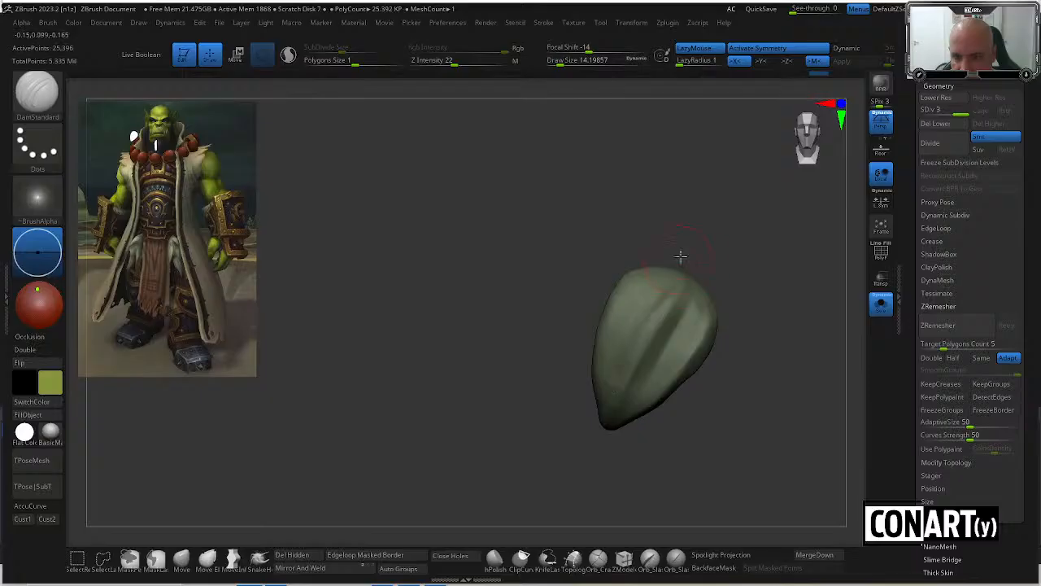
pyautogui.moveTo(681, 255); pyautogui.dragTo(632, 298, button='right')
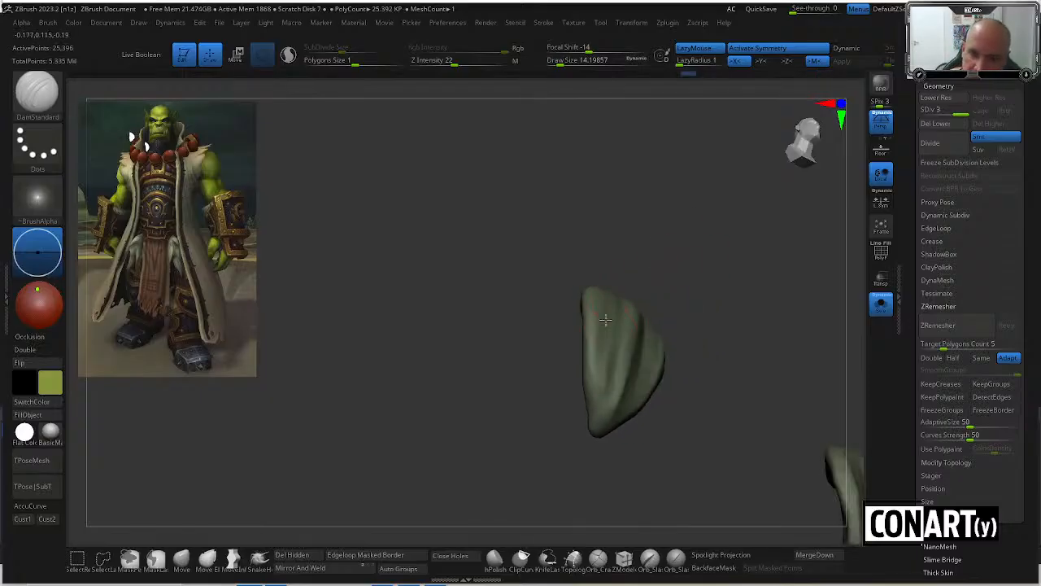
pyautogui.moveTo(607, 255); pyautogui.dragTo(602, 277, button='right')
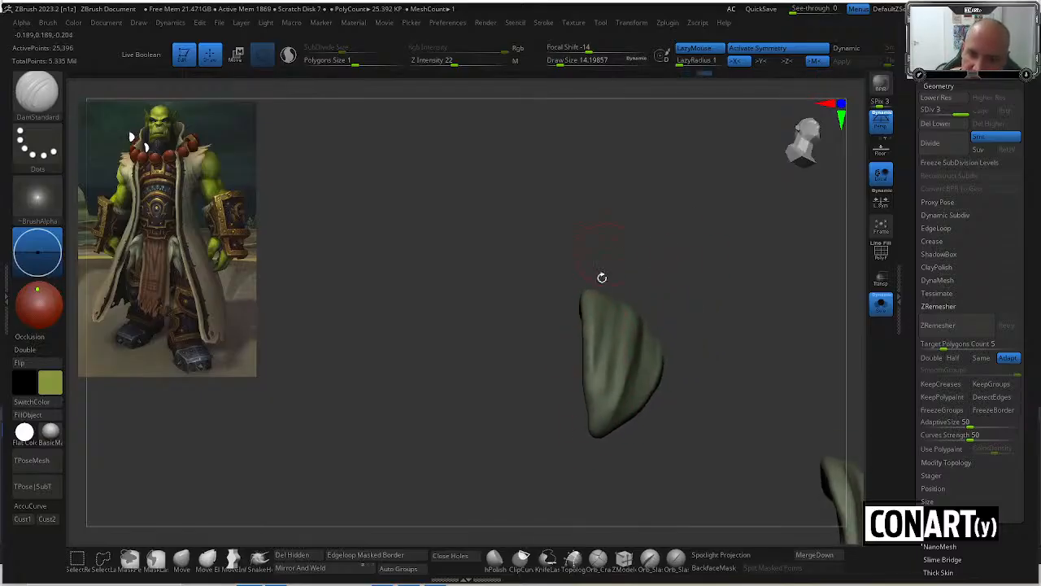
pyautogui.moveTo(591, 472)
pyautogui.mouseDown(button='right')
pyautogui.moveTo(593, 395)
pyautogui.moveTo(584, 407)
pyautogui.mouseUp(button='right')
pyautogui.moveTo(604, 370); pyautogui.dragTo(601, 435)
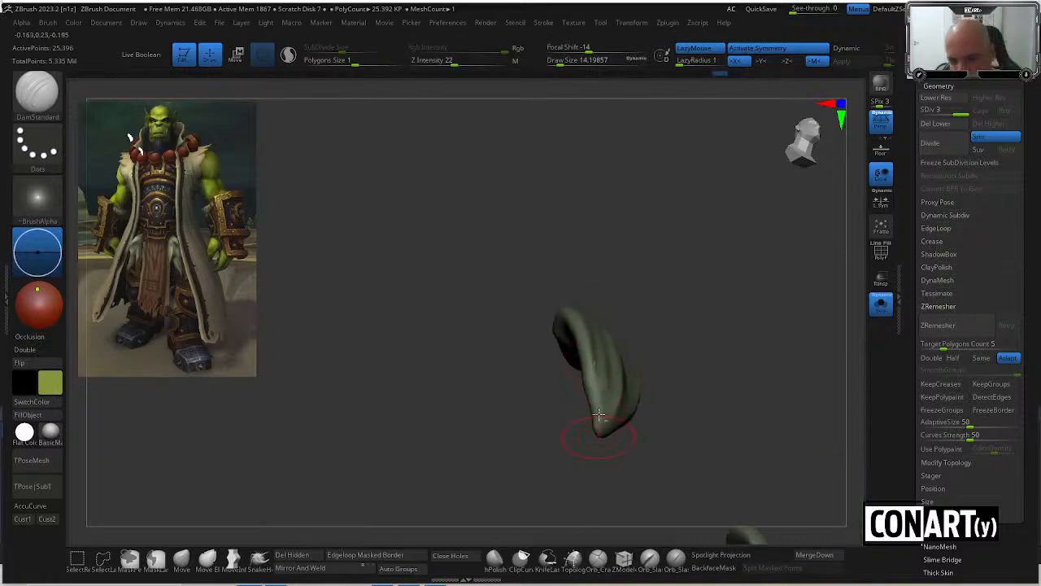
pyautogui.moveTo(600, 439); pyautogui.dragTo(602, 327, button='right')
pyautogui.moveTo(603, 341); pyautogui.dragTo(597, 428)
pyautogui.moveTo(661, 298); pyautogui.dragTo(656, 304, button='right')
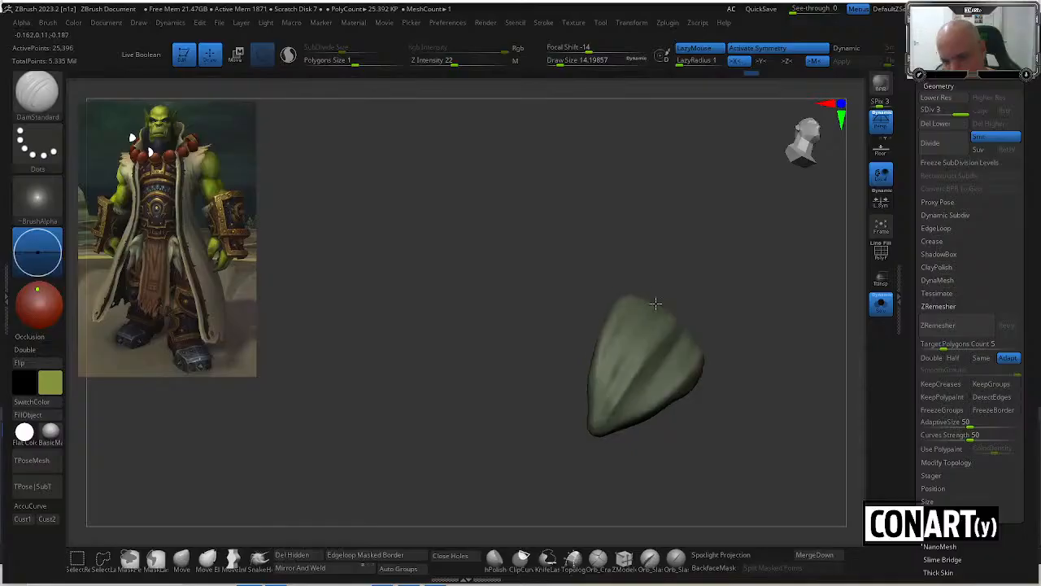
pyautogui.keyDown('ctrl'); pyautogui.keyDown('shift'); pyautogui.click(706, 269); pyautogui.keyUp('shift'); pyautogui.keyUp('ctrl')
# Isolate the longest bottom tuft of the cluster and carve deep lengthwise grooves from its root to its tip.
pyautogui.moveTo(769, 377); pyautogui.dragTo(565, 371, button='right')
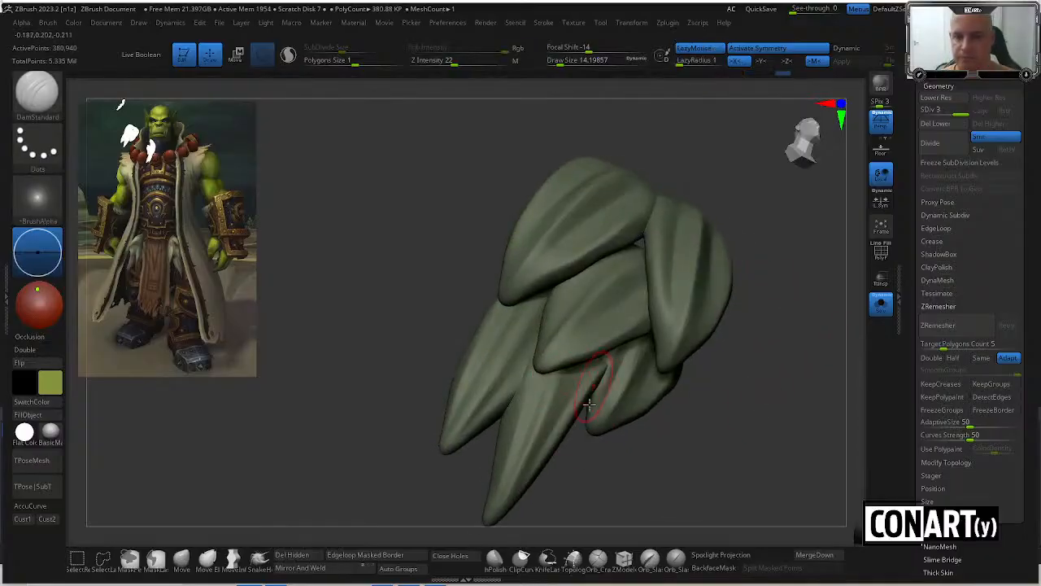
pyautogui.moveTo(589, 403); pyautogui.dragTo(569, 407, button='right')
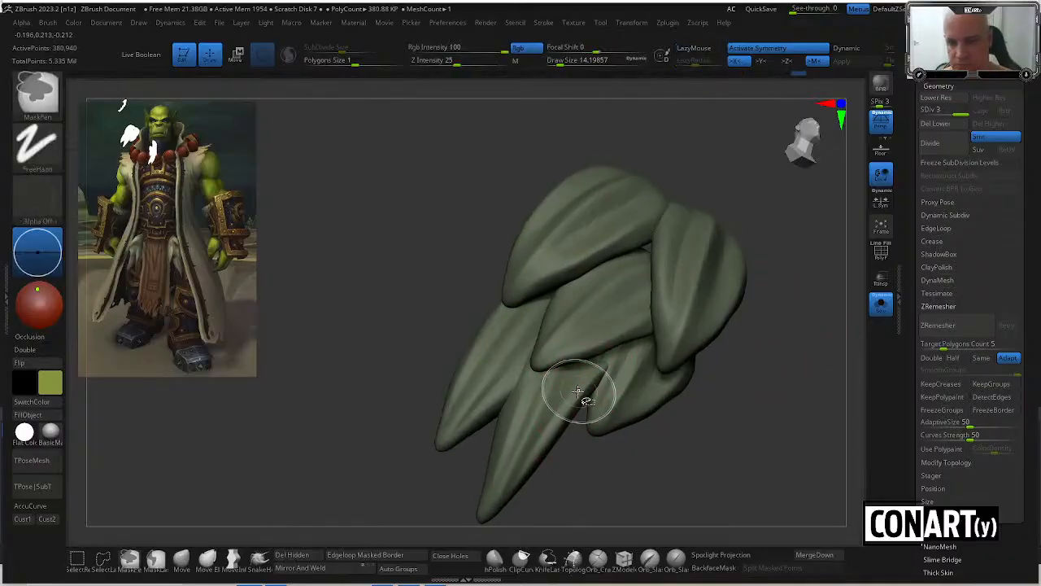
pyautogui.keyDown('ctrl'); pyautogui.keyDown('shift'); pyautogui.click(598, 374); pyautogui.keyUp('shift'); pyautogui.keyUp('ctrl')
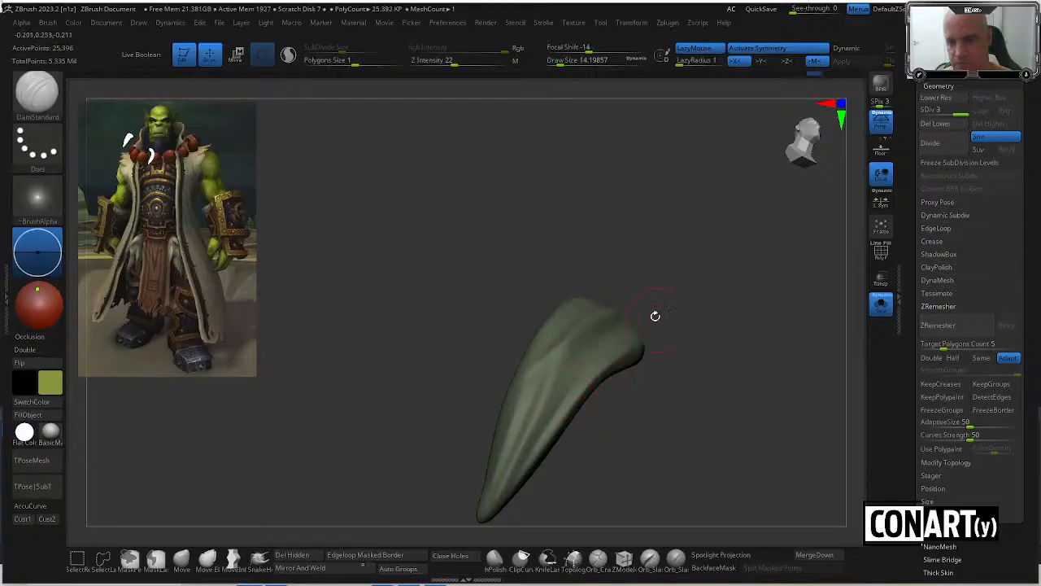
pyautogui.moveTo(655, 316); pyautogui.dragTo(592, 361, button='right')
pyautogui.moveTo(628, 302); pyautogui.dragTo(539, 472)
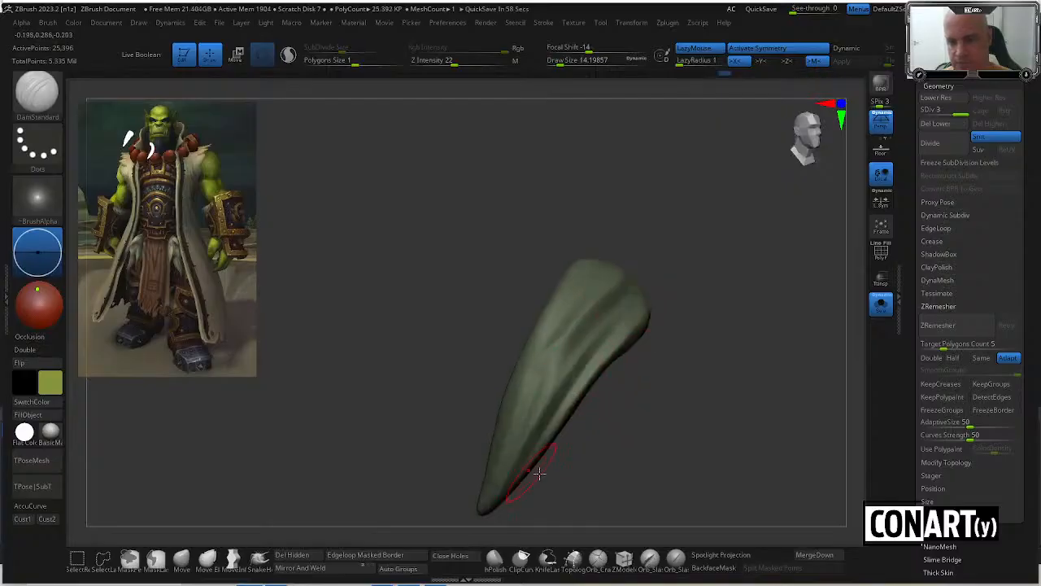
pyautogui.moveTo(539, 471); pyautogui.dragTo(543, 396, button='right')
pyautogui.moveTo(627, 288); pyautogui.dragTo(623, 260, button='right')
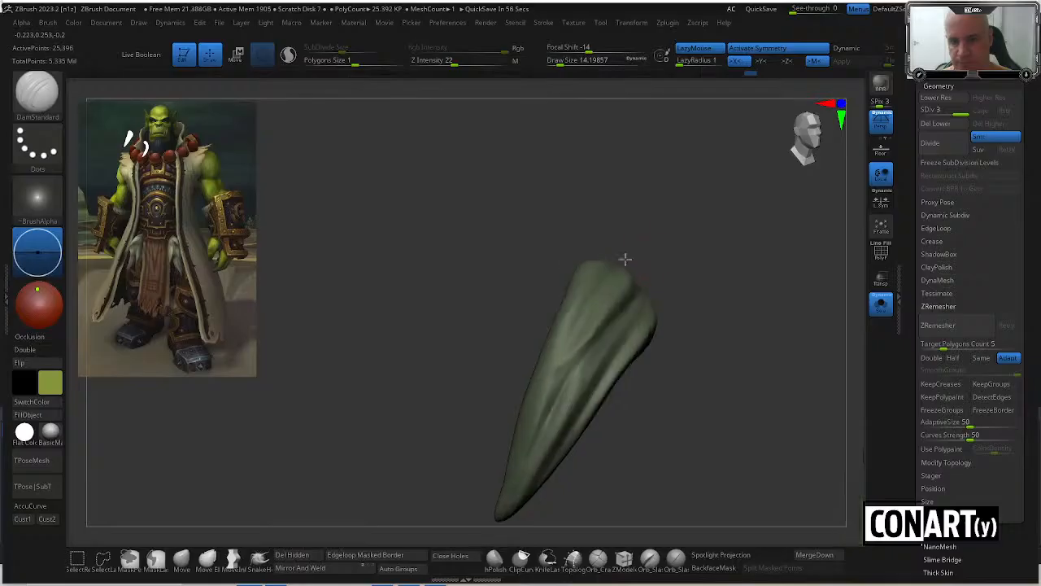
# Show all subtools, unhide the remaining tufts and check the fur against the belt and skirt.
pyautogui.click(879, 304)
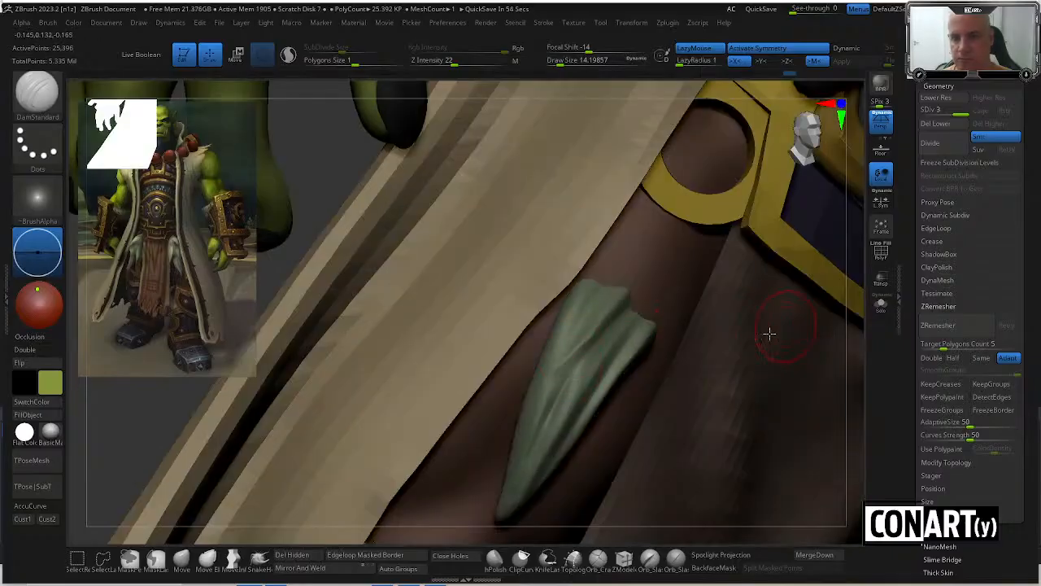
pyautogui.hotkey('shift', 'f')
pyautogui.hotkey('shift', 'f')
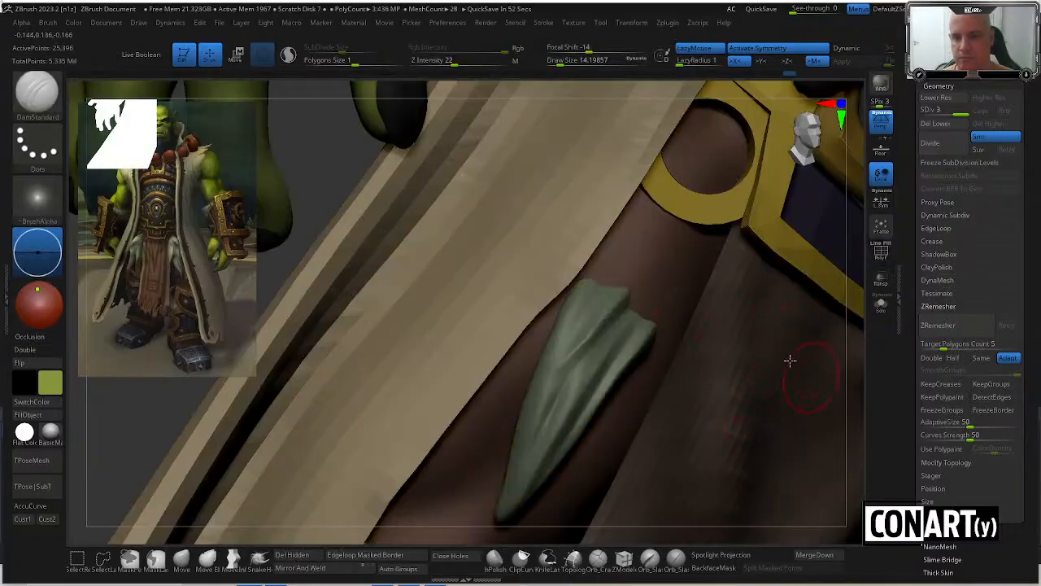
pyautogui.keyDown('ctrl'); pyautogui.keyDown('shift'); pyautogui.click(342, 177); pyautogui.keyUp('shift'); pyautogui.keyUp('ctrl')
pyautogui.moveTo(327, 163); pyautogui.dragTo(401, 225)
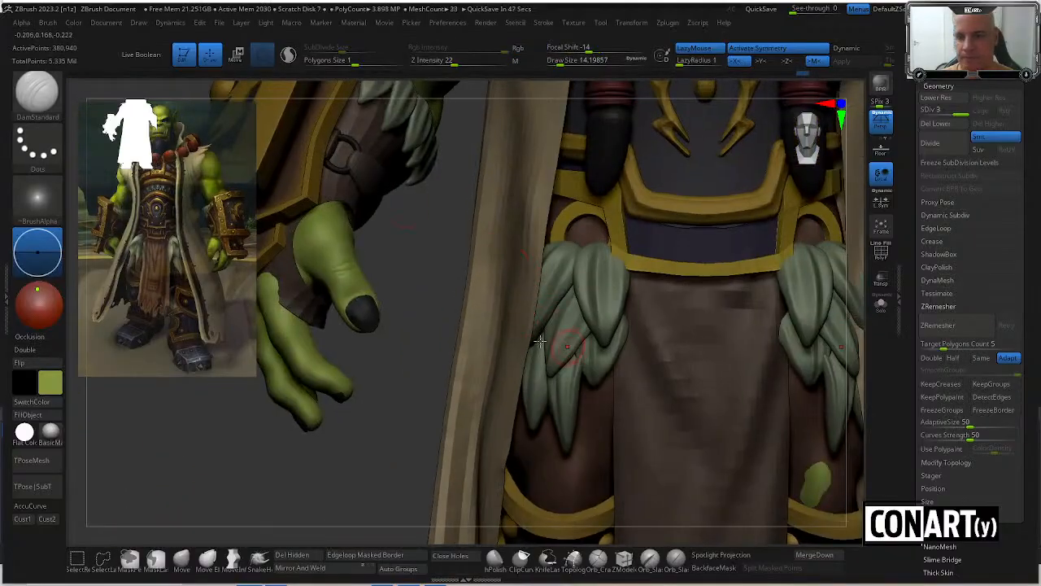
pyautogui.keyDown('alt'); pyautogui.moveTo(418, 420); pyautogui.dragTo(395, 561); pyautogui.keyUp('alt')
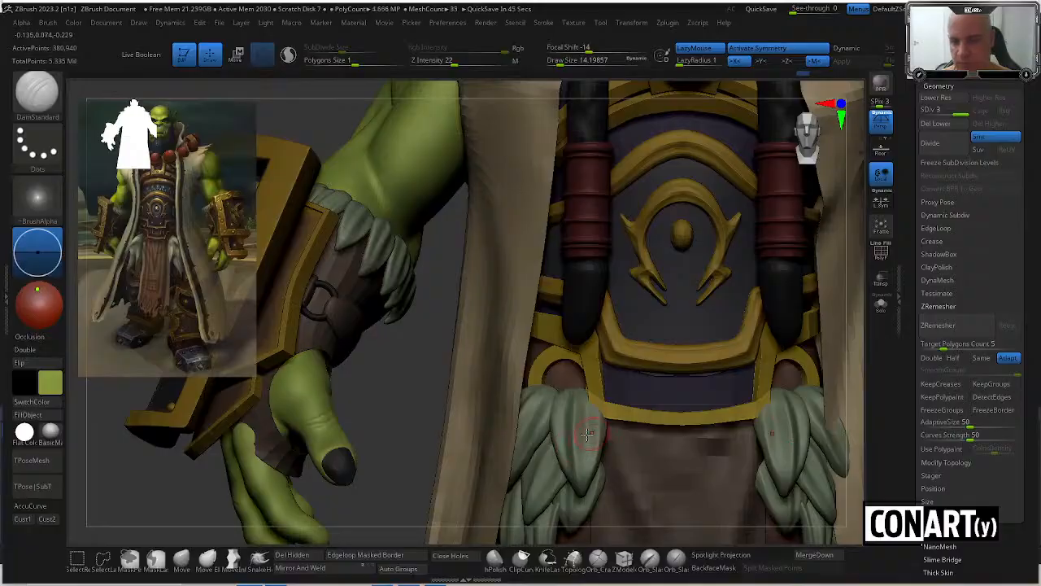
# Isolate the fur tufts subtool in Solo mode and deepen the grooves on the inner upper tuft of the waist cluster.
pyautogui.click(880, 303)
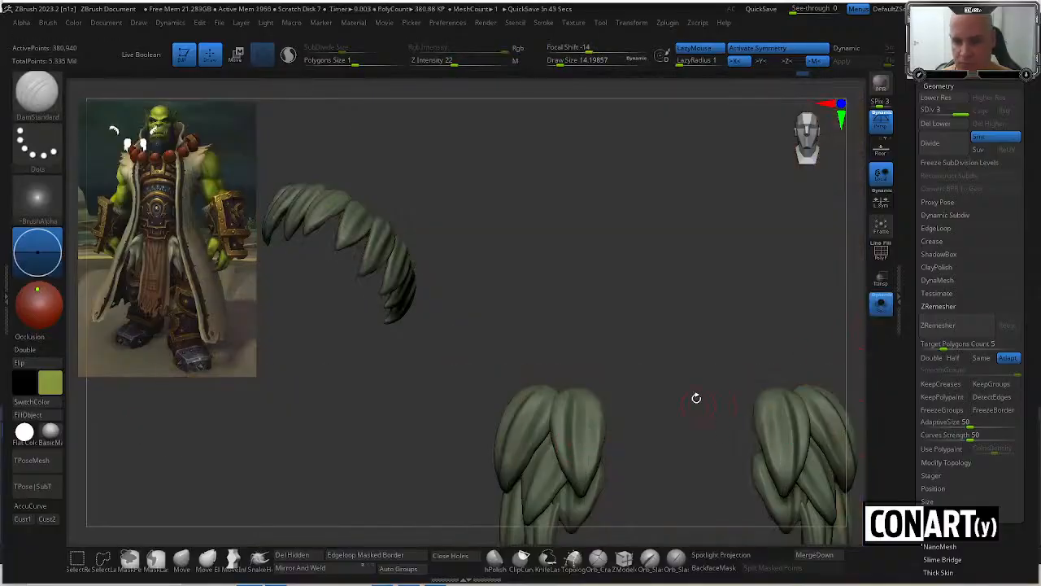
pyautogui.keyDown('alt'); pyautogui.moveTo(697, 398); pyautogui.dragTo(668, 347); pyautogui.keyUp('alt')
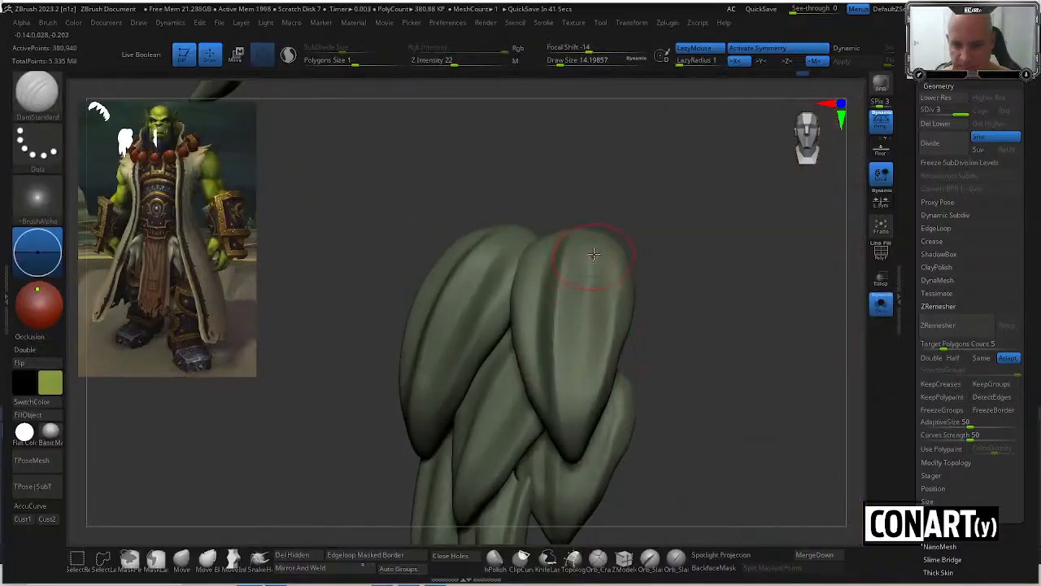
pyautogui.moveTo(575, 458); pyautogui.dragTo(574, 461)
pyautogui.moveTo(616, 249); pyautogui.dragTo(605, 272, button='right')
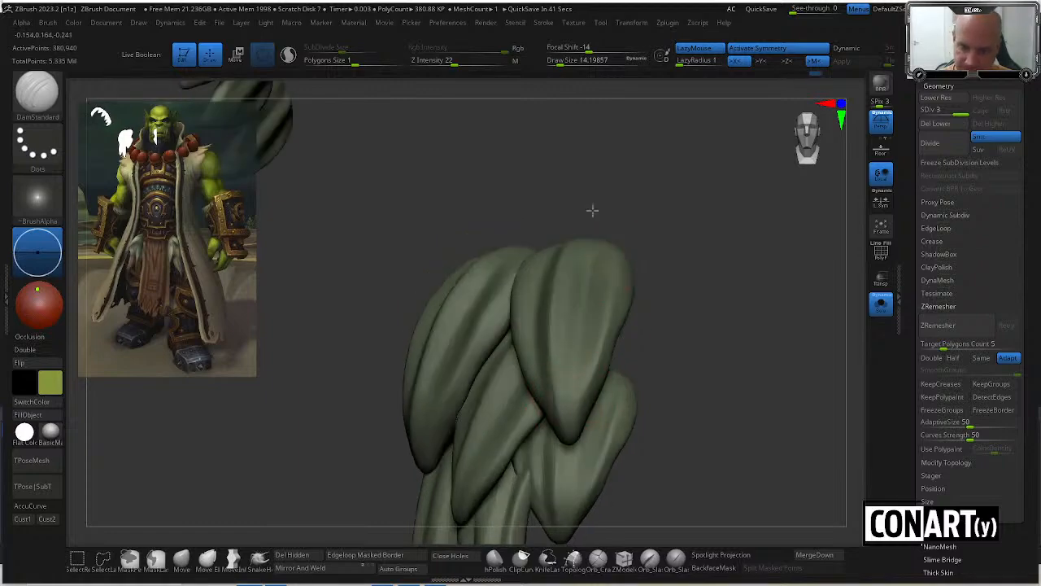
pyautogui.moveTo(592, 210)
pyautogui.mouseDown(button='right')
pyautogui.moveTo(632, 204)
pyautogui.moveTo(605, 161)
pyautogui.moveTo(606, 297)
pyautogui.mouseUp(button='right')
# Set the draw size to about 9.45 and carve finer grooves along the sides and tip of the inner upper tuft.
pyautogui.press('space')
pyautogui.moveTo(606, 330); pyautogui.dragTo(590, 330)
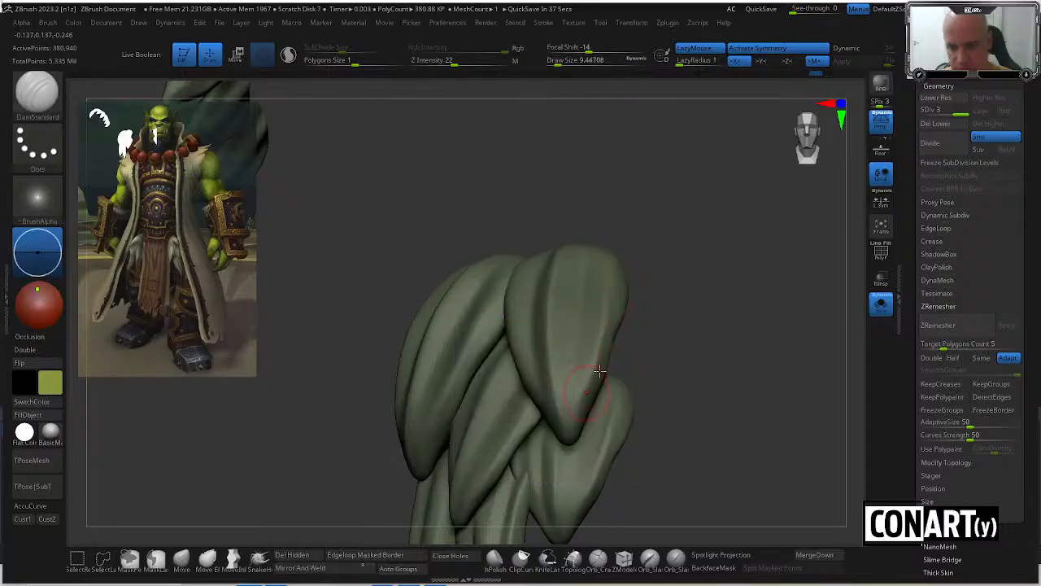
pyautogui.moveTo(599, 371); pyautogui.dragTo(602, 349, button='right')
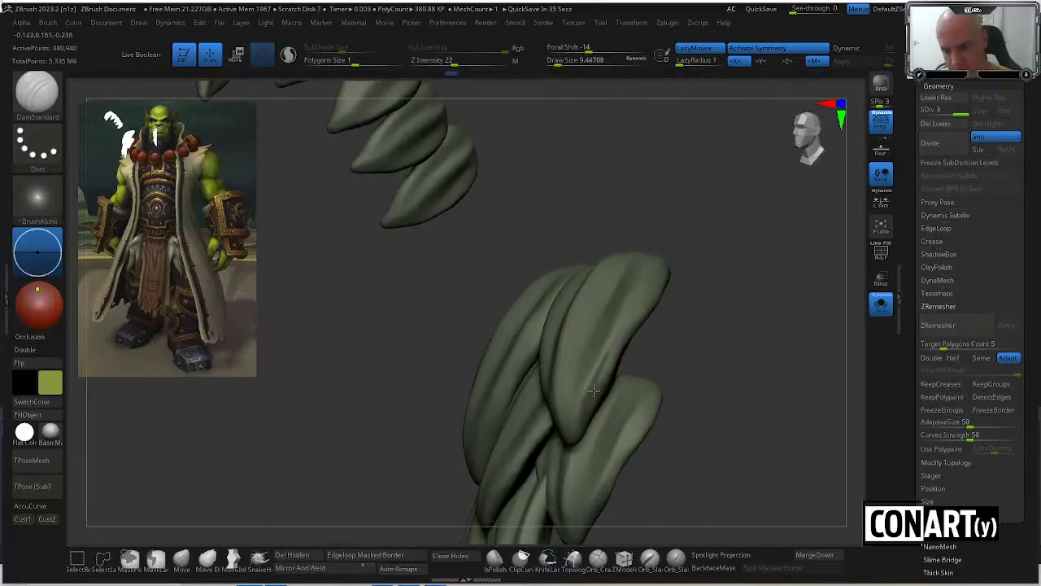
pyautogui.moveTo(677, 221); pyautogui.dragTo(567, 247, button='right')
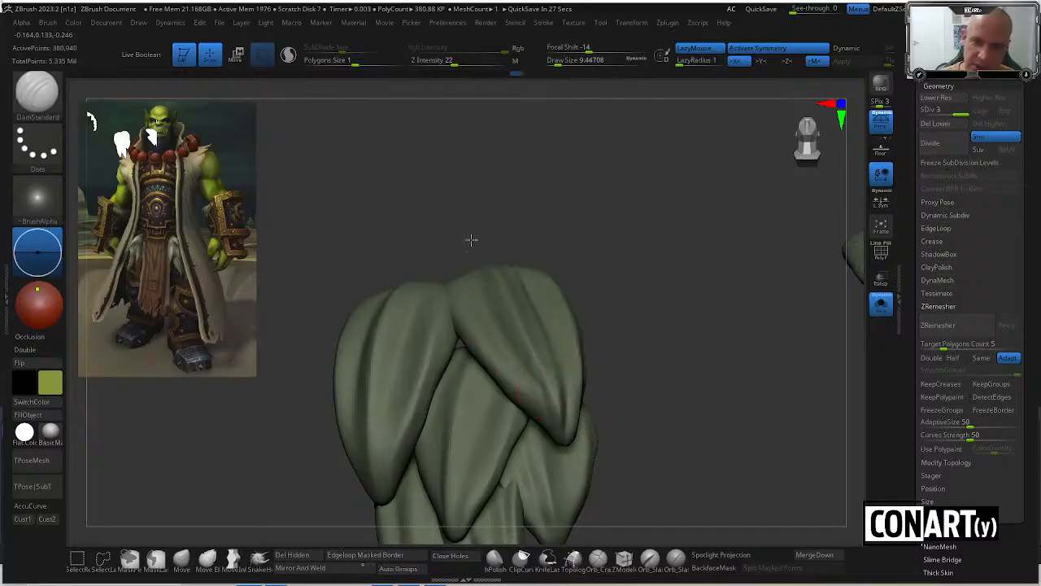
pyautogui.moveTo(477, 338); pyautogui.dragTo(531, 433)
pyautogui.moveTo(482, 249); pyautogui.dragTo(489, 326)
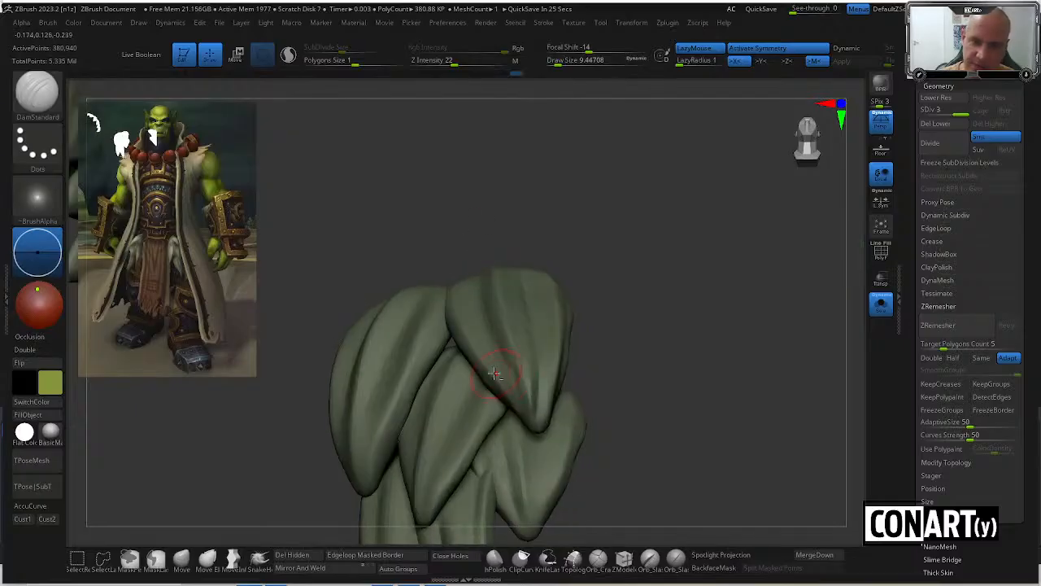
# Carve fine lengthwise grooves with DamStandard into the middle tuft beneath the two upper tufts of the waist cluster.
pyautogui.moveTo(515, 318); pyautogui.dragTo(488, 430, button='right')
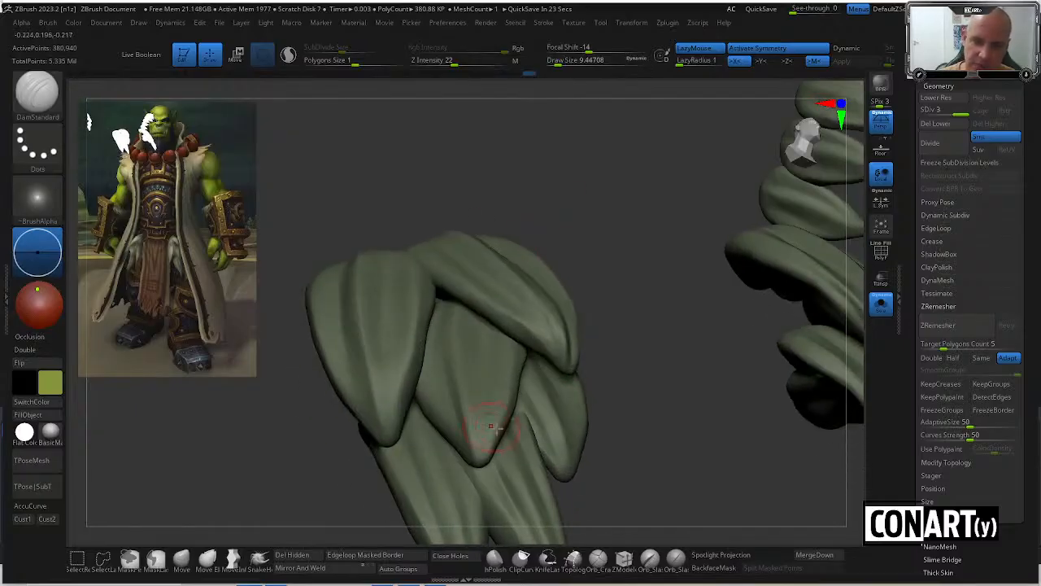
pyautogui.moveTo(585, 482)
pyautogui.mouseDown(button='right')
pyautogui.moveTo(569, 489)
pyautogui.moveTo(461, 453)
pyautogui.mouseUp(button='right')
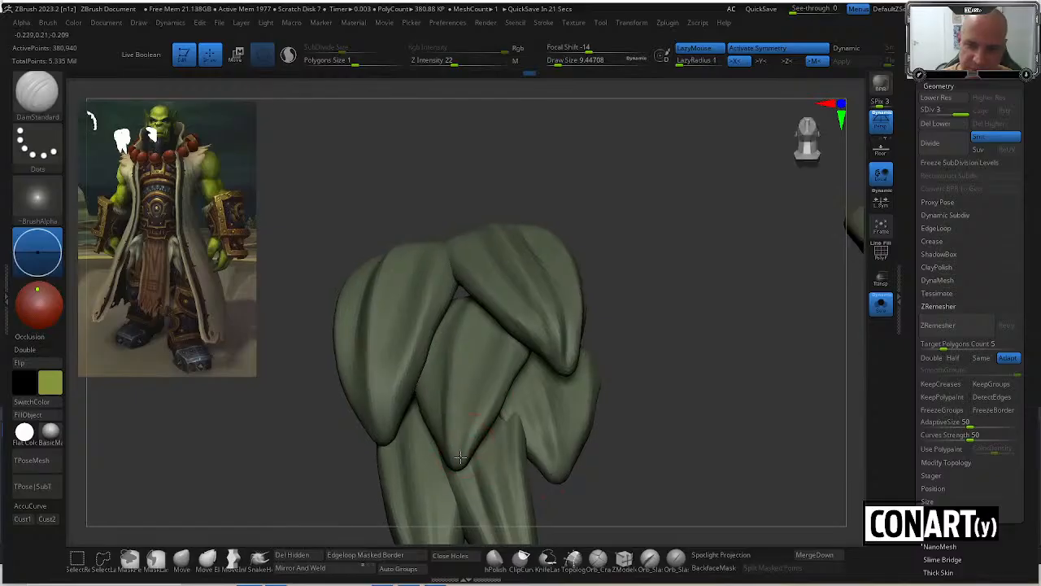
pyautogui.moveTo(437, 405); pyautogui.dragTo(406, 396, button='right')
pyautogui.press('ctrl')
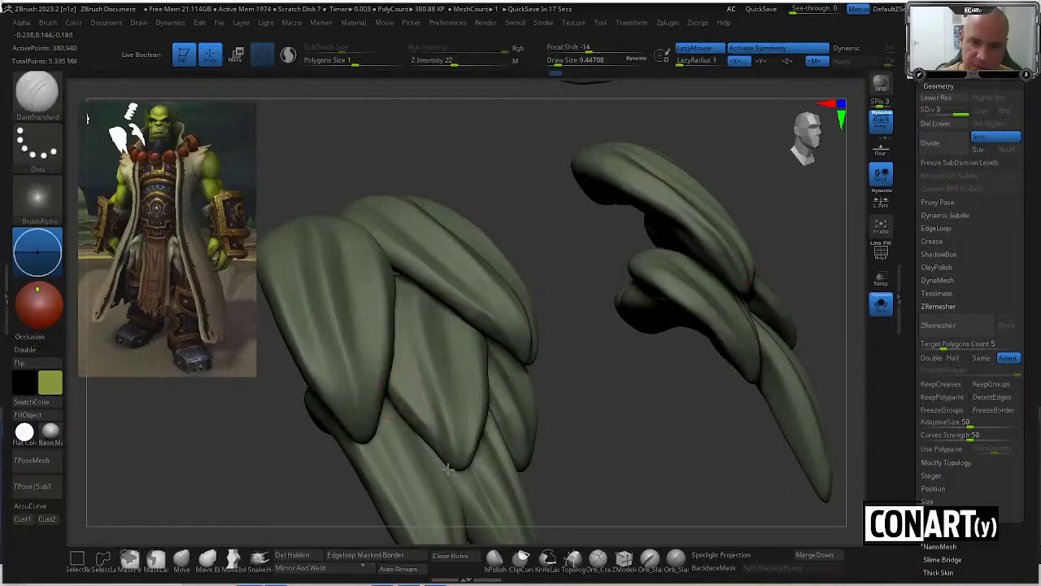
pyautogui.moveTo(415, 297); pyautogui.dragTo(481, 233, button='right')
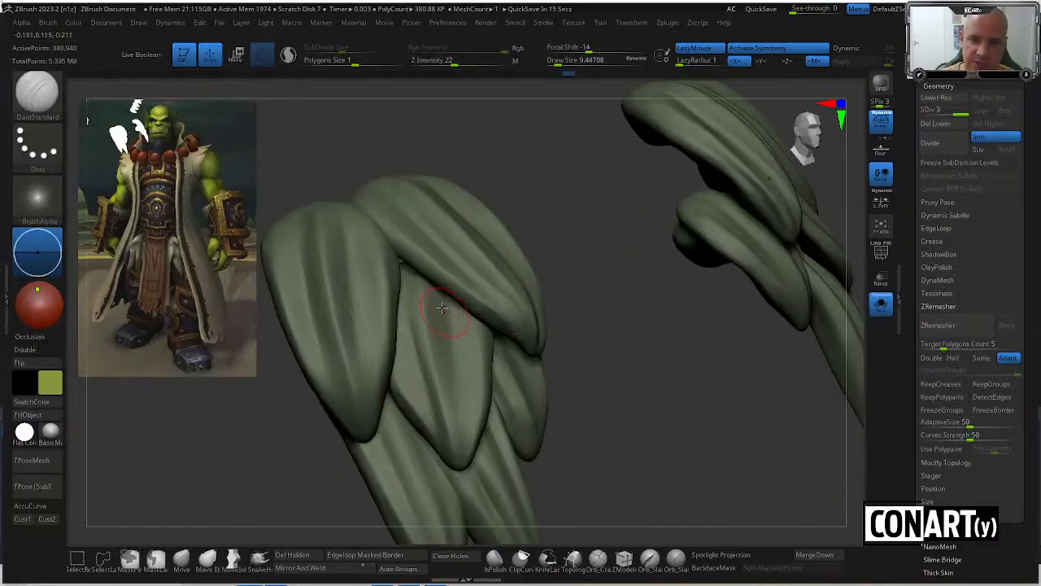
# Deepen the strand grooves on the outer upper tuft of the waist cluster from its rounded root to its tip.
pyautogui.moveTo(545, 214); pyautogui.dragTo(322, 188, button='right')
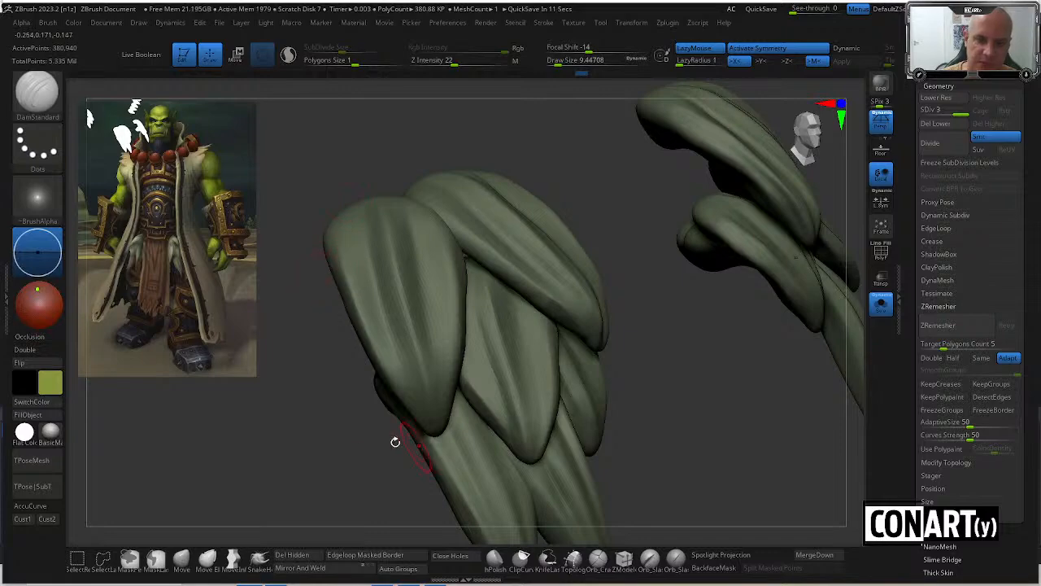
pyautogui.moveTo(395, 441); pyautogui.dragTo(407, 399, button='right')
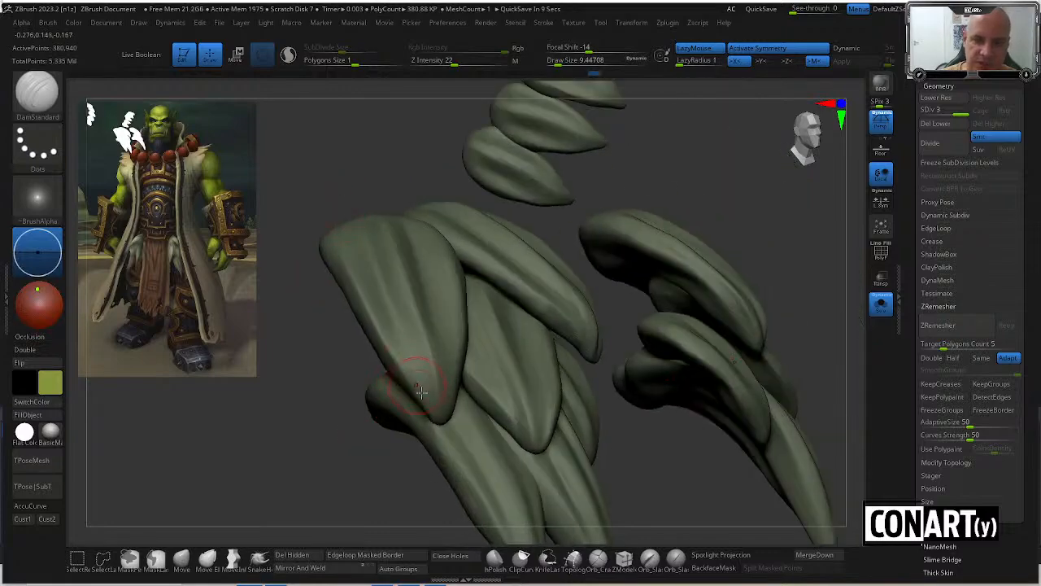
pyautogui.moveTo(344, 187); pyautogui.dragTo(348, 216, button='right')
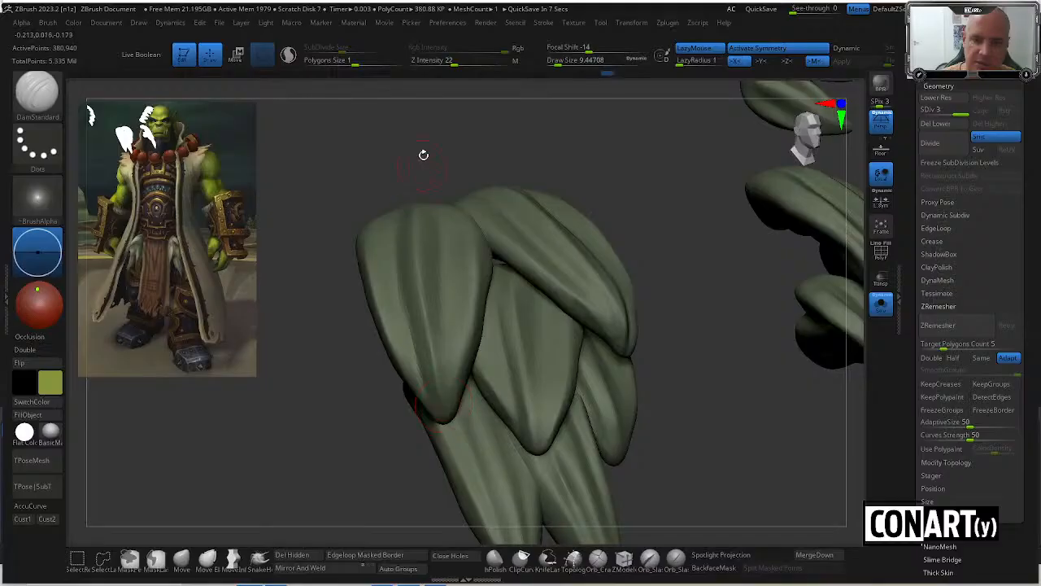
pyautogui.moveTo(423, 155); pyautogui.dragTo(450, 340, button='right')
pyautogui.moveTo(475, 157); pyautogui.dragTo(469, 188, button='right')
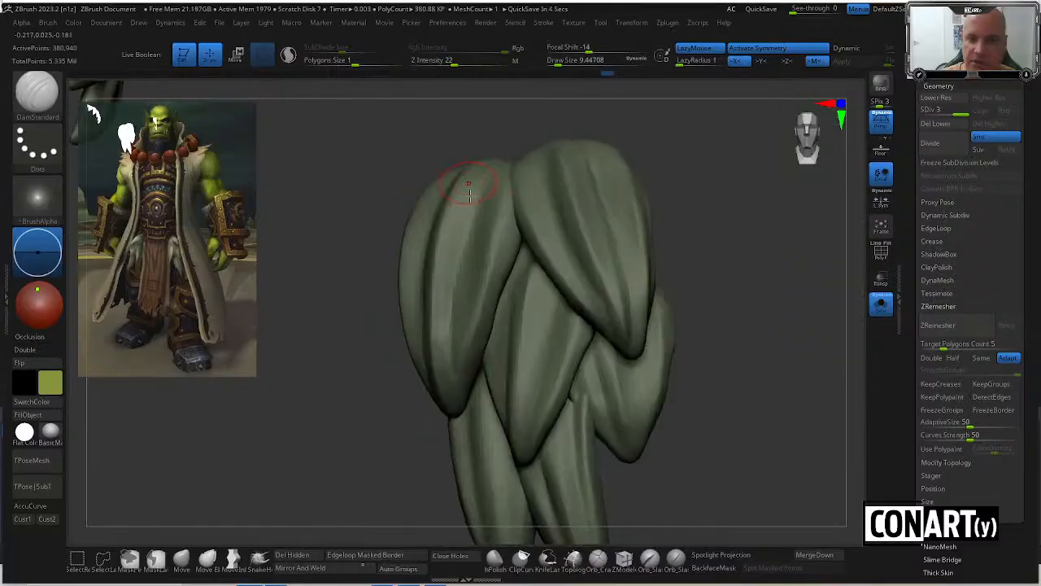
pyautogui.moveTo(484, 143); pyautogui.dragTo(495, 161, button='right')
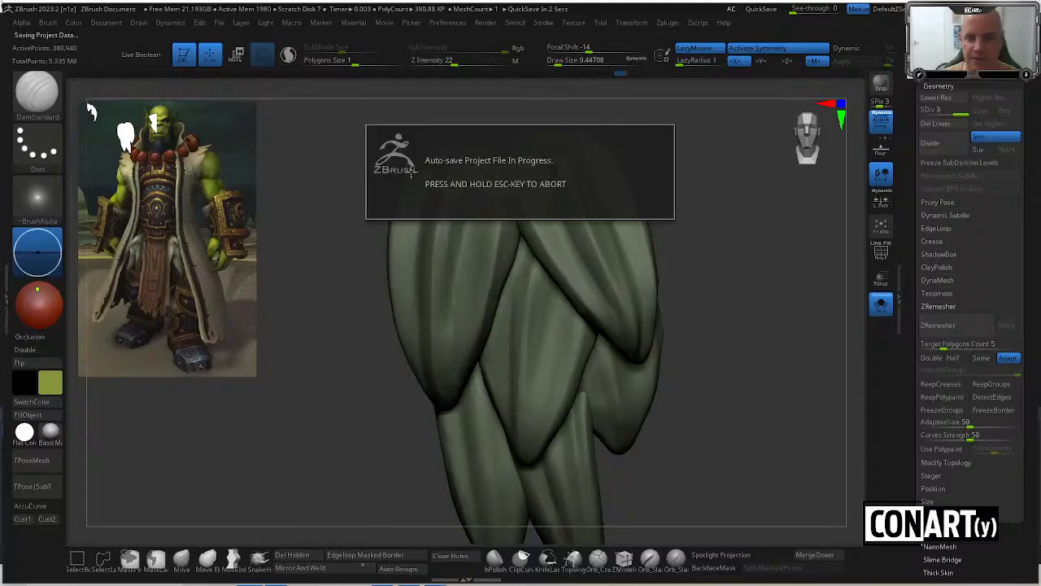
pyautogui.moveTo(358, 247); pyautogui.dragTo(408, 191, button='right')
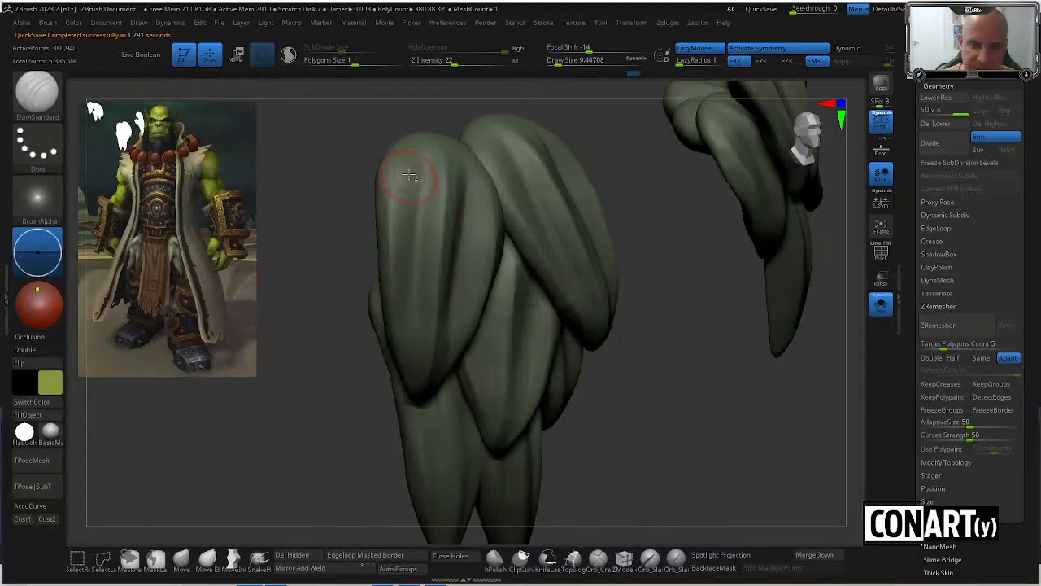
# Carve finer strand grooves down the two long bottom tufts of the waist cluster to their tips.
pyautogui.moveTo(388, 365)
pyautogui.mouseDown(button='right')
pyautogui.moveTo(328, 262)
pyautogui.moveTo(344, 279)
pyautogui.moveTo(384, 401)
pyautogui.moveTo(399, 381)
pyautogui.mouseUp(button='right')
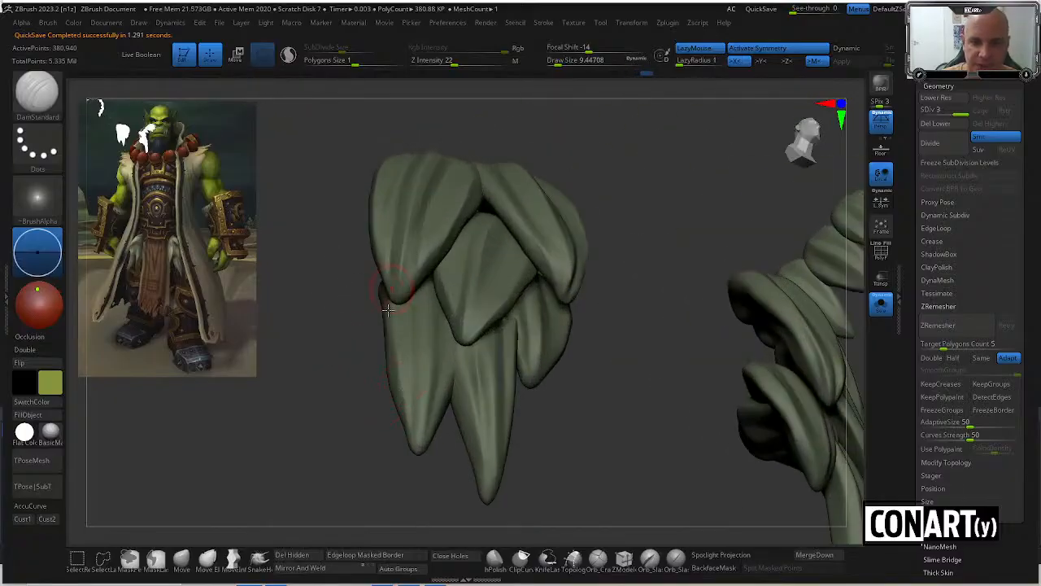
pyautogui.moveTo(388, 309); pyautogui.dragTo(405, 409, button='right')
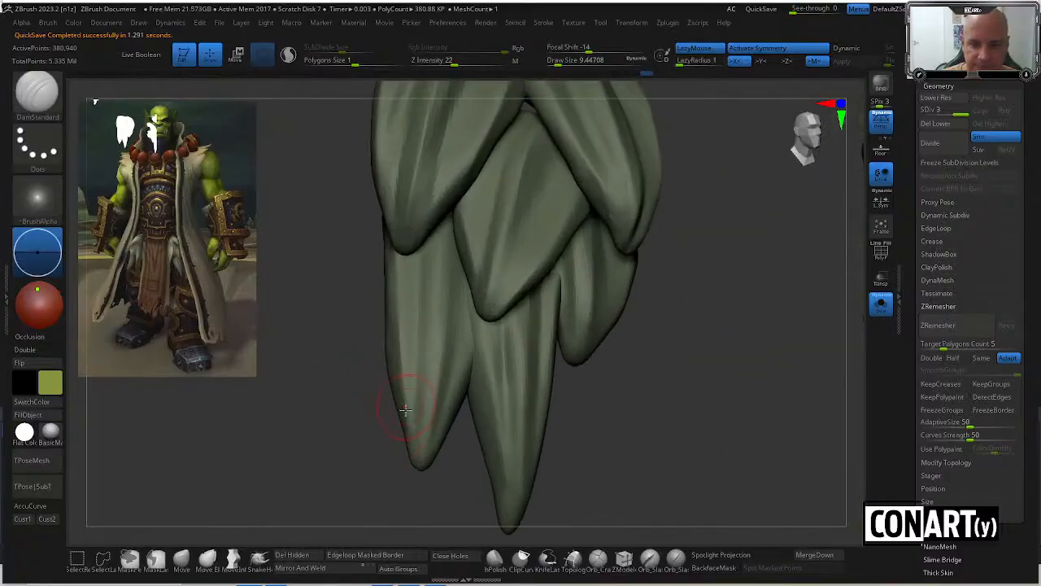
pyautogui.moveTo(465, 437); pyautogui.dragTo(458, 414, button='right')
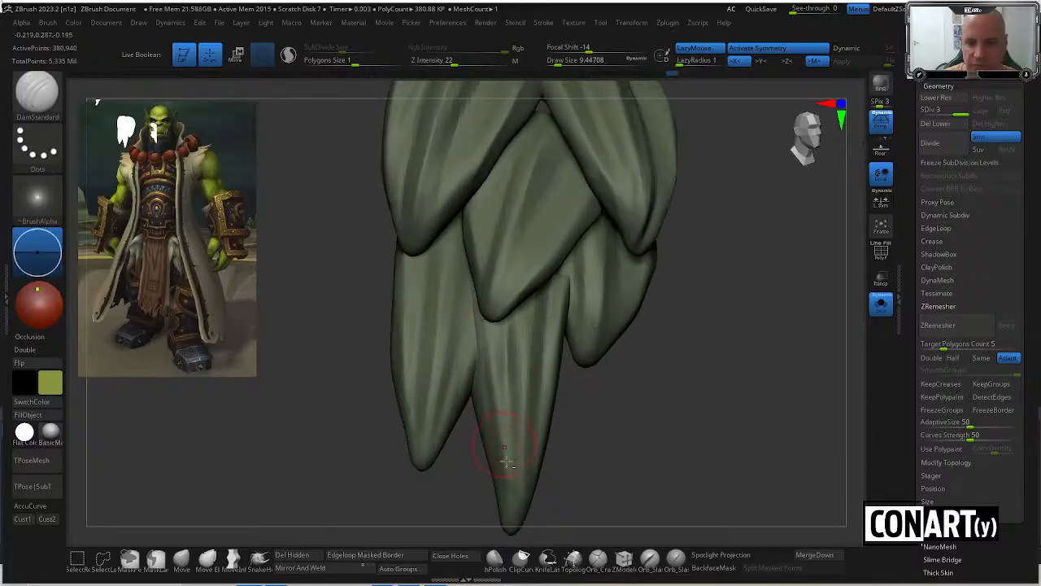
pyautogui.moveTo(494, 338)
pyautogui.mouseDown(button='right')
pyautogui.moveTo(604, 371)
pyautogui.moveTo(611, 416)
pyautogui.moveTo(621, 370)
pyautogui.mouseUp(button='right')
# Carve lengthwise grooves along the inner lower tuft of the waist cluster from its tip up to its root.
pyautogui.moveTo(688, 253)
pyautogui.mouseDown(button='right')
pyautogui.moveTo(650, 344)
pyautogui.moveTo(623, 355)
pyautogui.mouseUp(button='right')
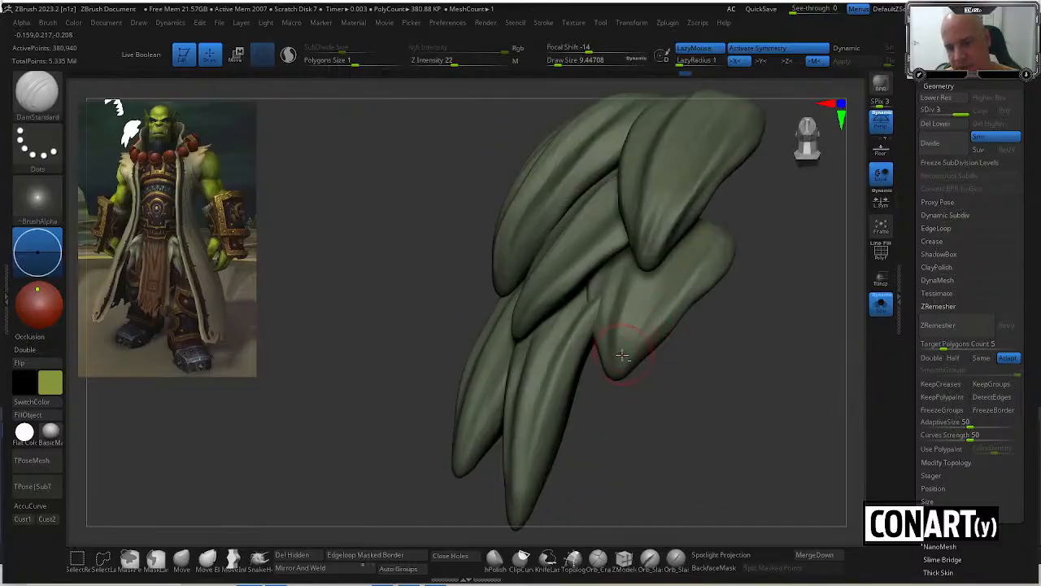
pyautogui.moveTo(637, 397)
pyautogui.mouseDown(button='right')
pyautogui.moveTo(654, 401)
pyautogui.moveTo(634, 380)
pyautogui.moveTo(662, 322)
pyautogui.mouseUp(button='right')
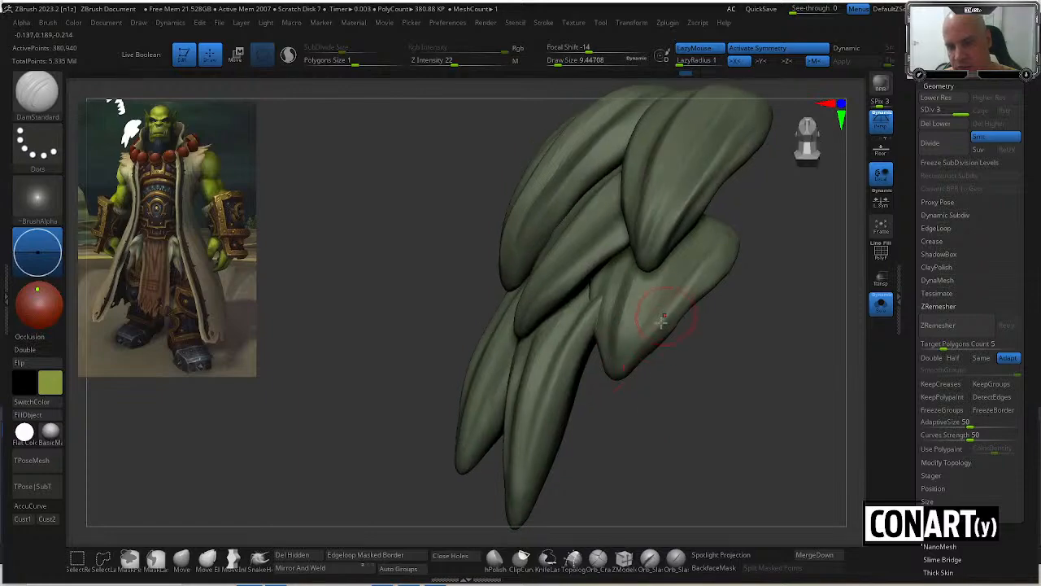
pyautogui.moveTo(742, 214); pyautogui.dragTo(696, 280, button='right')
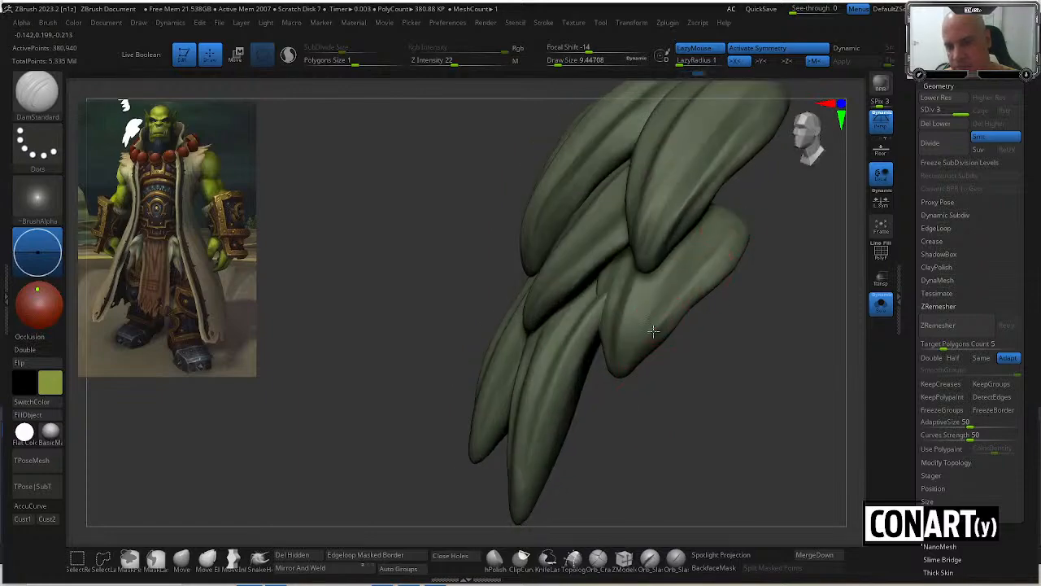
pyautogui.moveTo(668, 329); pyautogui.dragTo(685, 305, button='right')
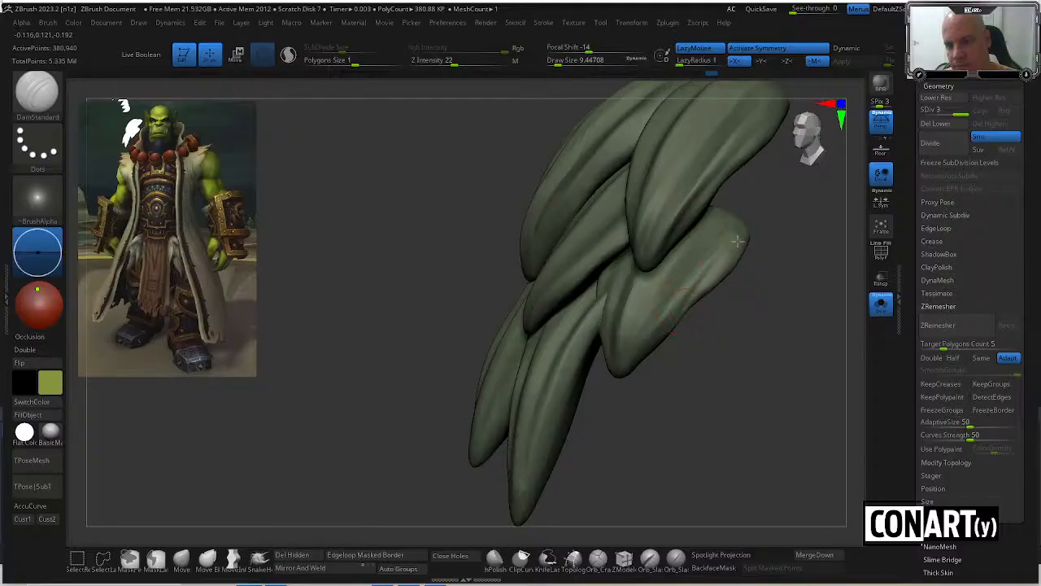
# Show all subtools and check the grooved waist fur against the coat, skirt and hands.
pyautogui.click(881, 302)
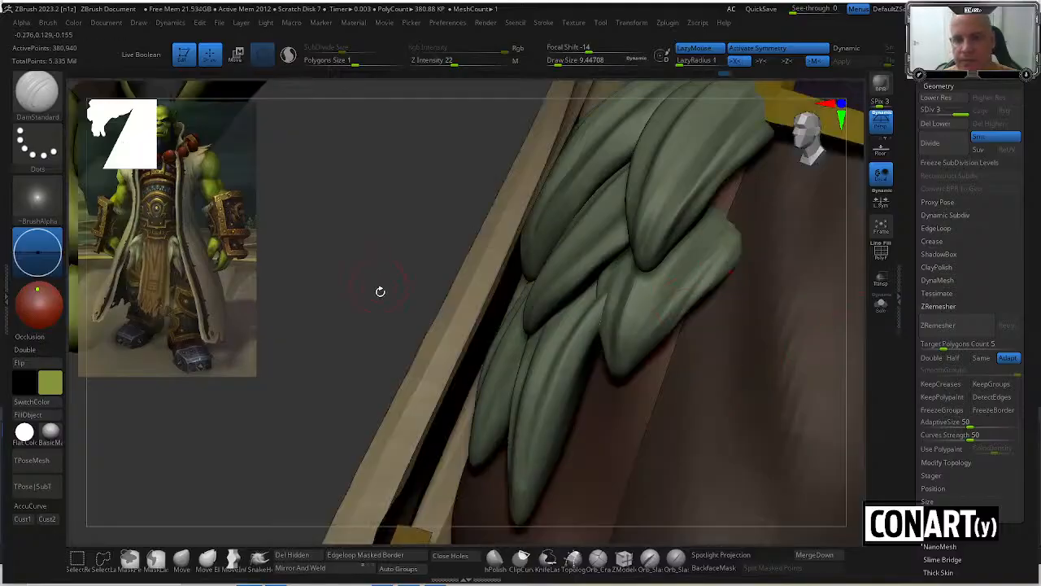
pyautogui.keyDown('ctrl'); pyautogui.moveTo(379, 291); pyautogui.dragTo(406, 242, button='right'); pyautogui.keyUp('ctrl')
pyautogui.moveTo(500, 315); pyautogui.dragTo(512, 324, button='right')
pyautogui.keyDown('ctrl'); pyautogui.moveTo(529, 362); pyautogui.dragTo(561, 417, button='right'); pyautogui.keyUp('ctrl')
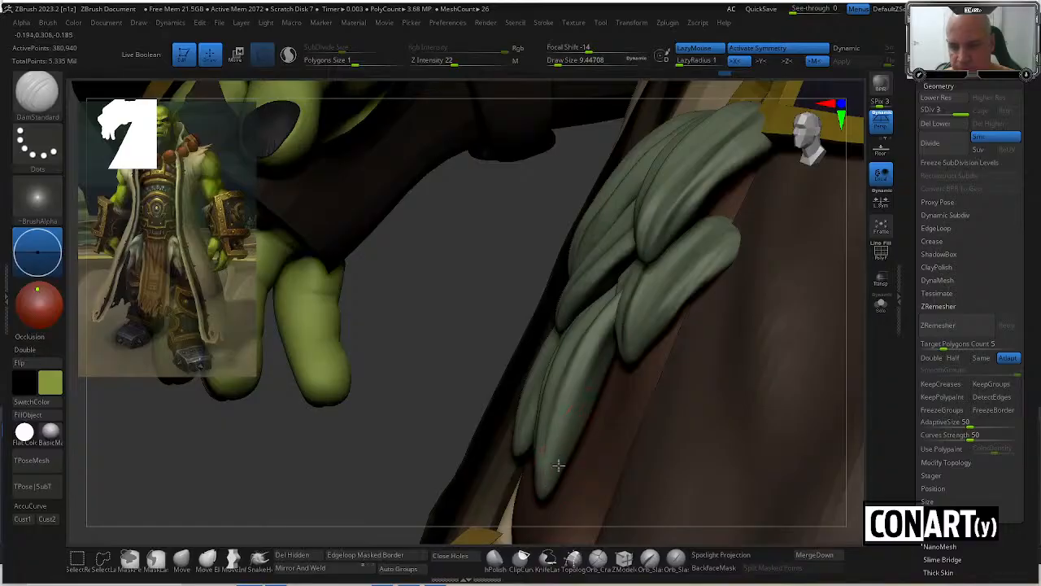
pyautogui.moveTo(476, 326); pyautogui.dragTo(537, 419, button='right')
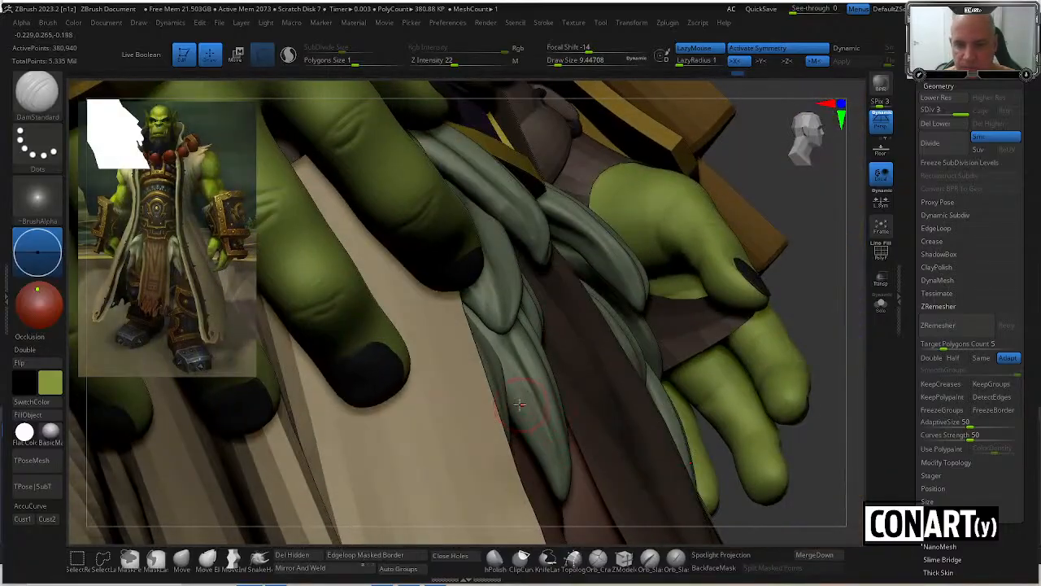
pyautogui.moveTo(776, 542); pyautogui.dragTo(708, 505, button='right')
# Isolate the fur tufts subtool in Solo mode and refine the grooves along the sides of the overlapping tufts.
pyautogui.click(881, 305)
pyautogui.moveTo(772, 399); pyautogui.dragTo(651, 430, button='right')
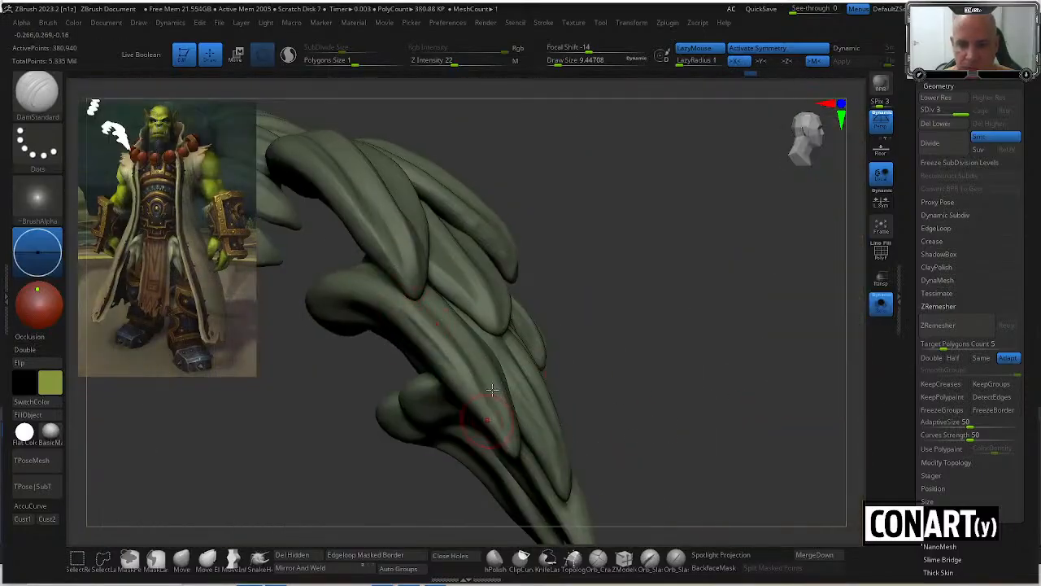
pyautogui.moveTo(475, 391); pyautogui.dragTo(584, 274, button='right')
pyautogui.moveTo(376, 241); pyautogui.dragTo(412, 132, button='right')
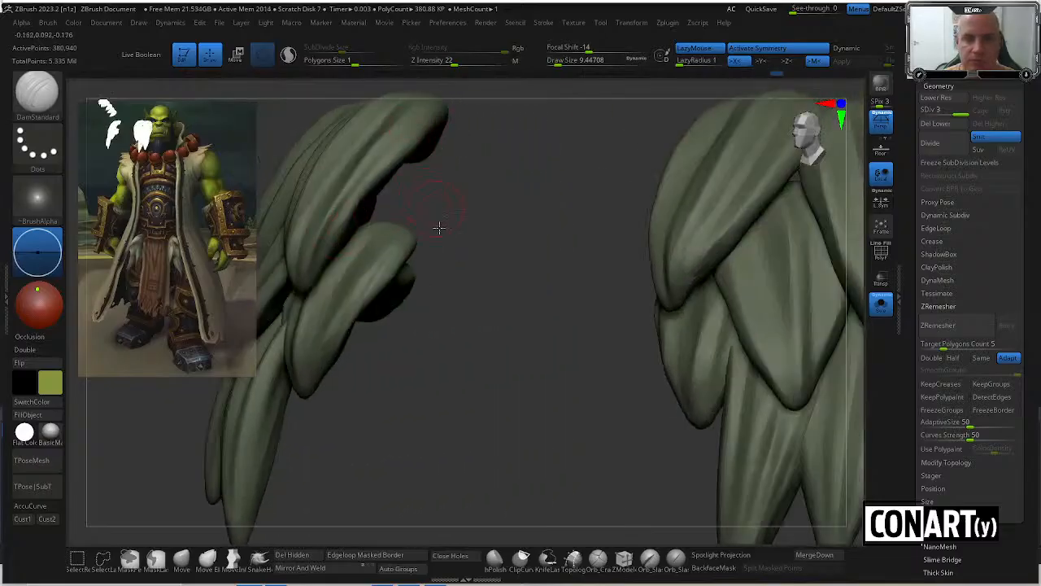
pyautogui.moveTo(438, 227); pyautogui.dragTo(398, 229, button='right')
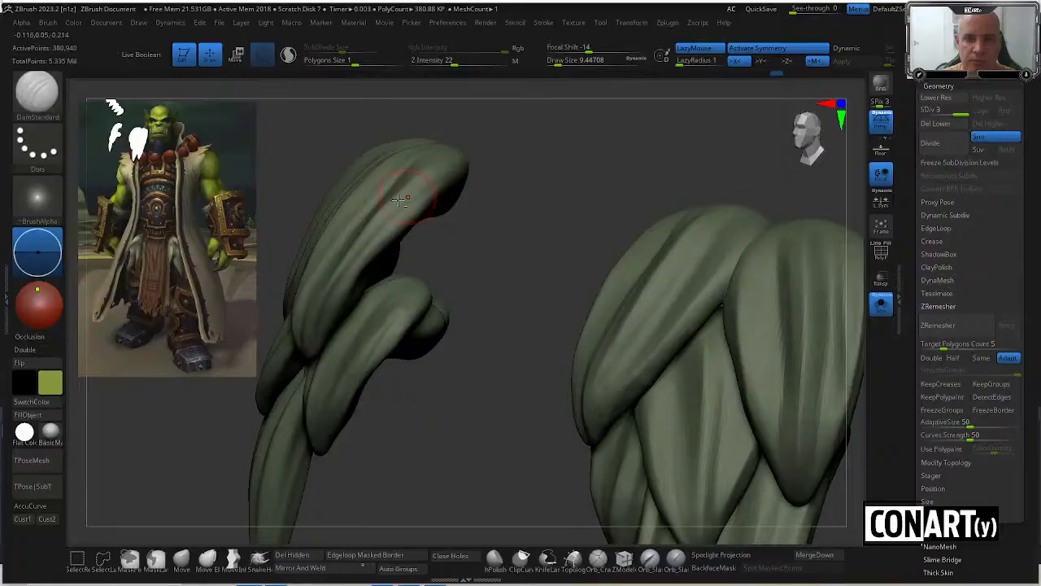
# Show all subtools and review the waist fur on the whole orc from the front against the reference.
pyautogui.click(879, 304)
pyautogui.press('f')
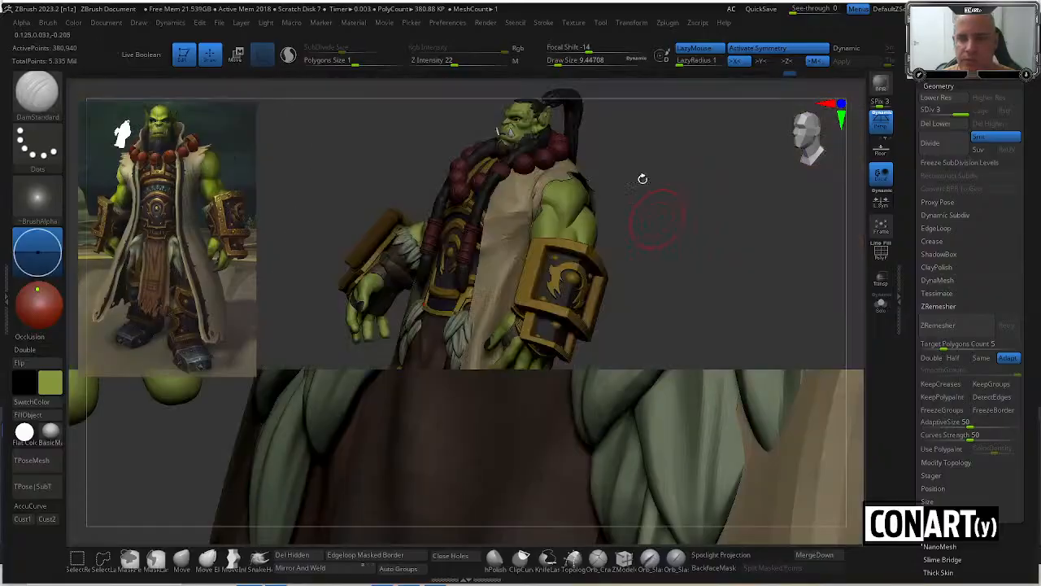
pyautogui.moveTo(681, 279)
pyautogui.keyDown('shift'); pyautogui.mouseDown(button='right')
pyautogui.moveTo(692, 304)
pyautogui.moveTo(702, 270)
pyautogui.moveTo(664, 213)
pyautogui.moveTo(684, 269)
pyautogui.moveTo(679, 390)
pyautogui.moveTo(673, 298)
pyautogui.mouseUp(button='right'); pyautogui.keyUp('shift')
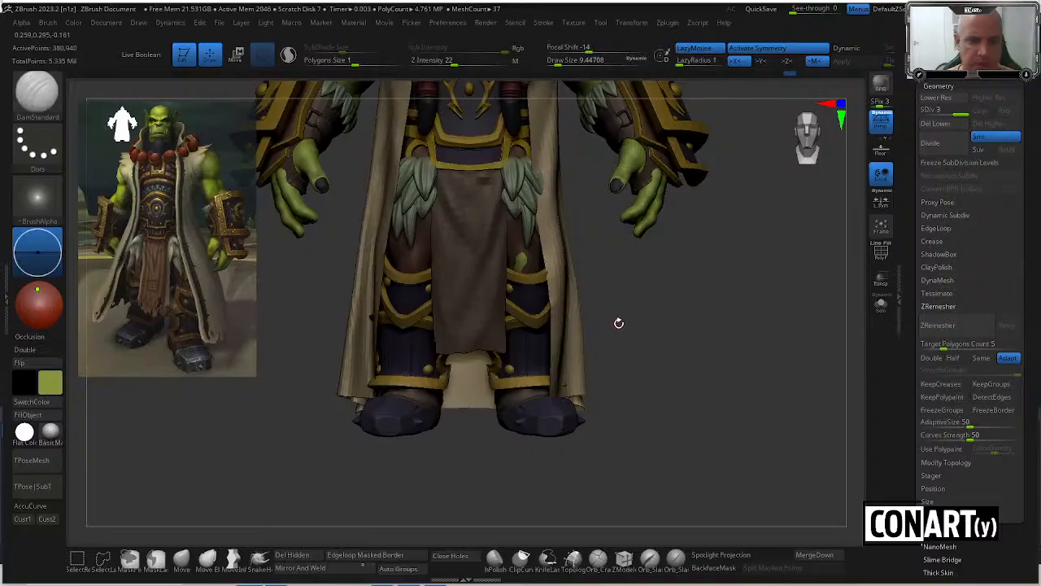
pyautogui.keyDown('ctrl'); pyautogui.moveTo(619, 323); pyautogui.dragTo(654, 234, button='right'); pyautogui.keyUp('ctrl')
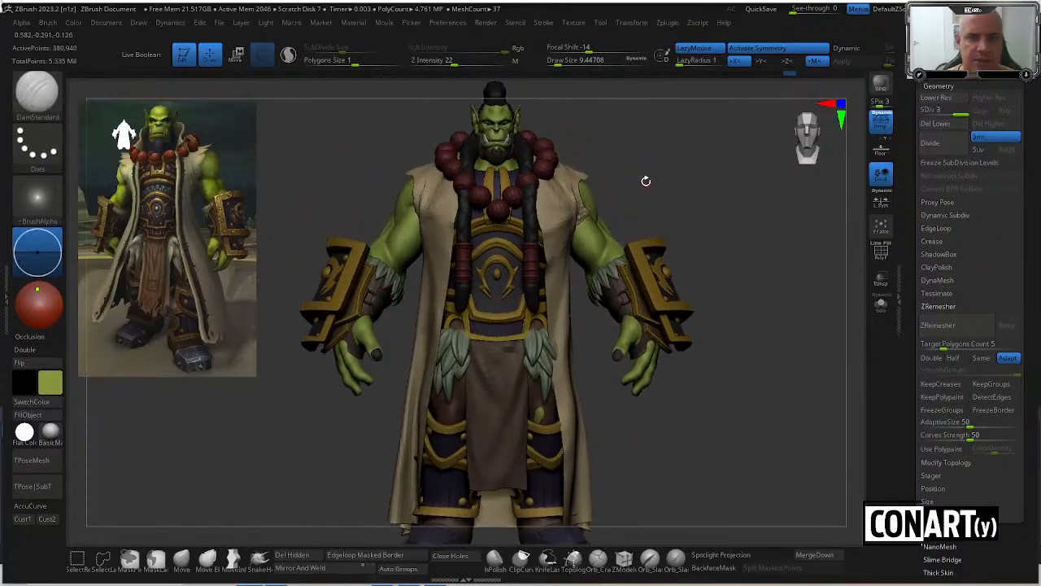
pyautogui.keyDown('alt'); pyautogui.moveTo(646, 180); pyautogui.dragTo(641, 255, button='right'); pyautogui.keyUp('alt')
pyautogui.keyDown('ctrl'); pyautogui.moveTo(561, 219); pyautogui.dragTo(486, 110, button='right'); pyautogui.keyUp('ctrl')
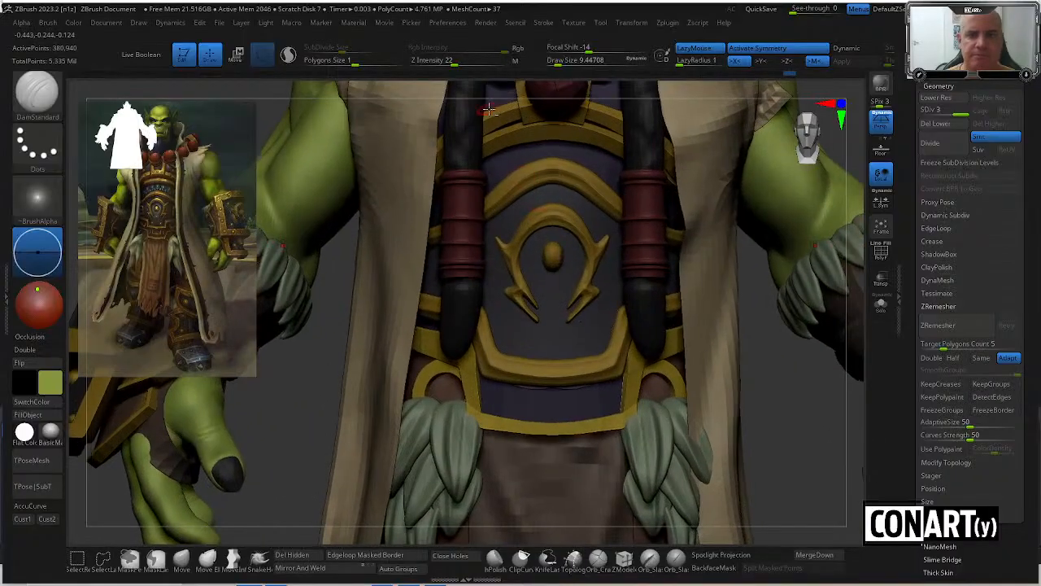
# Select the orc's green body subtool, Thrall2, and duplicate it.
pyautogui.keyDown('alt'); pyautogui.moveTo(505, 248); pyautogui.dragTo(529, 529, button='right'); pyautogui.keyUp('alt')
pyautogui.keyDown('alt'); pyautogui.click(555, 189); pyautogui.keyUp('alt')
pyautogui.keyDown('ctrl'); pyautogui.moveTo(718, 206); pyautogui.dragTo(462, 155, button='right'); pyautogui.keyUp('ctrl')
pyautogui.keyDown('alt'); pyautogui.moveTo(389, 130); pyautogui.dragTo(738, 179, button='right'); pyautogui.keyUp('alt')
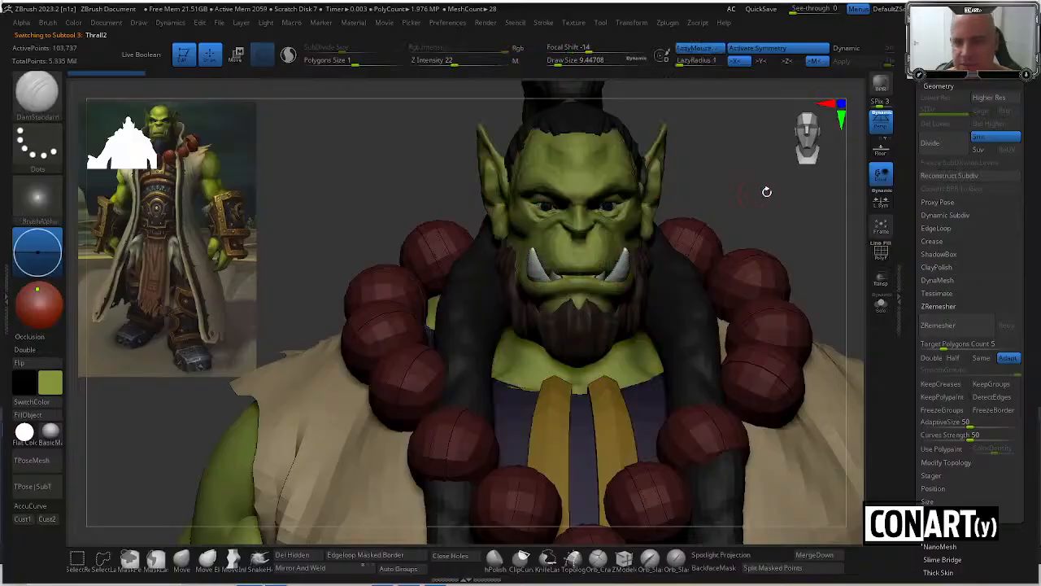
pyautogui.click(927, 84)
pyautogui.click(935, 75)
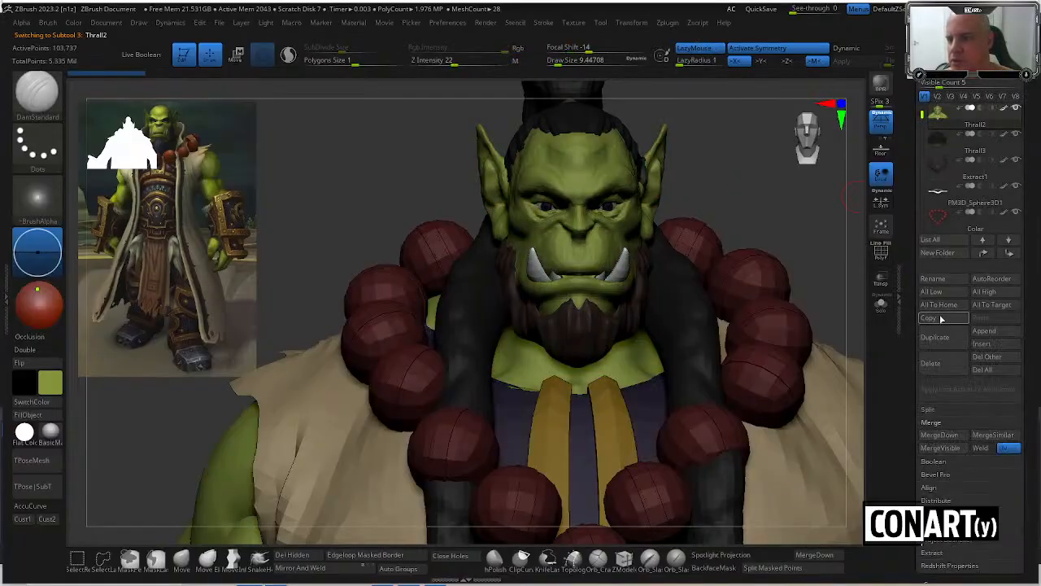
pyautogui.click(949, 140)
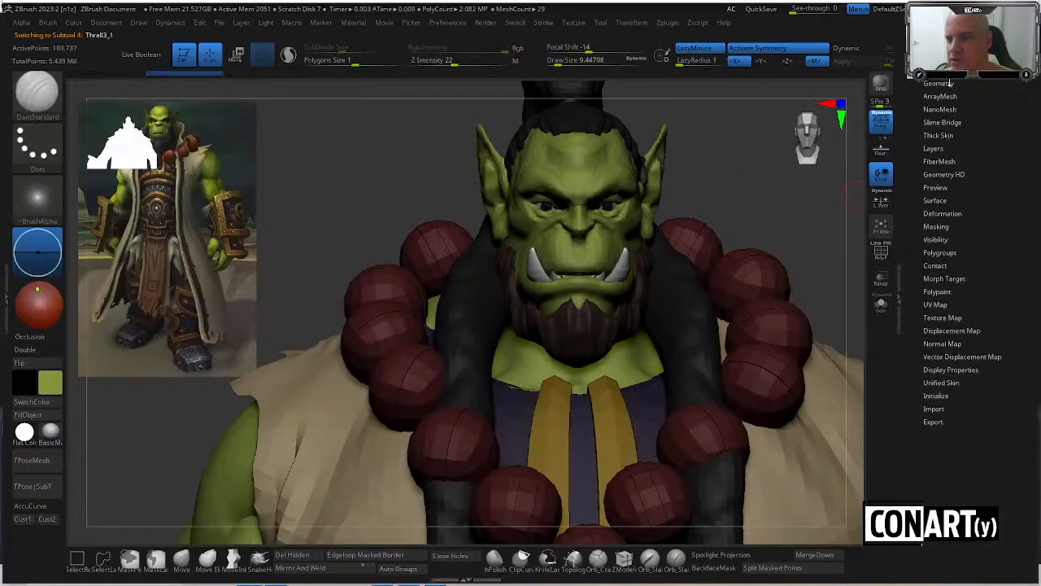
# Hide the original Thrall2 subtool and open the ZRemesher settings for the duplicated body.
pyautogui.click(939, 354)
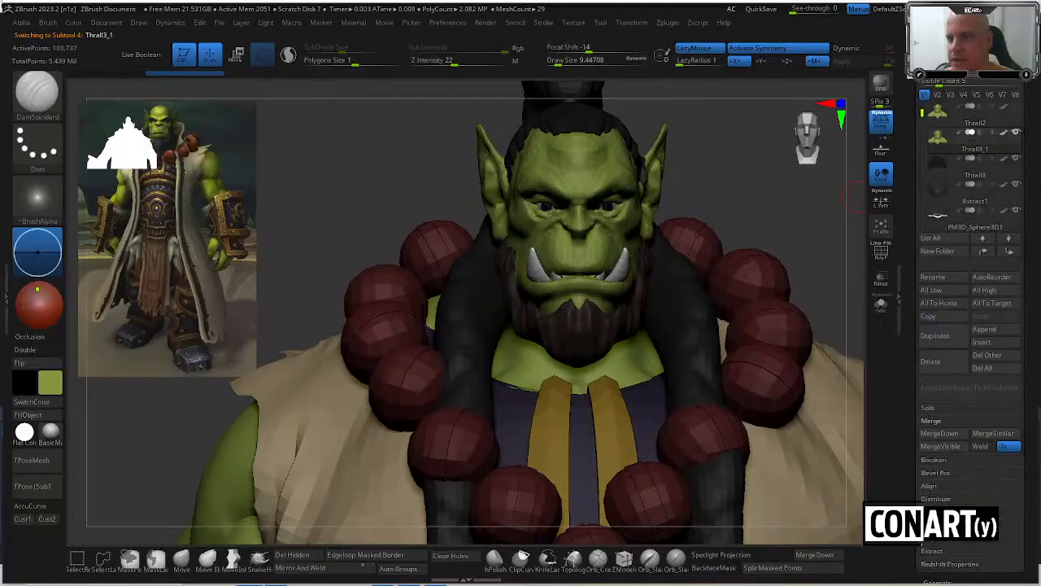
pyautogui.click(953, 72)
pyautogui.click(953, 84)
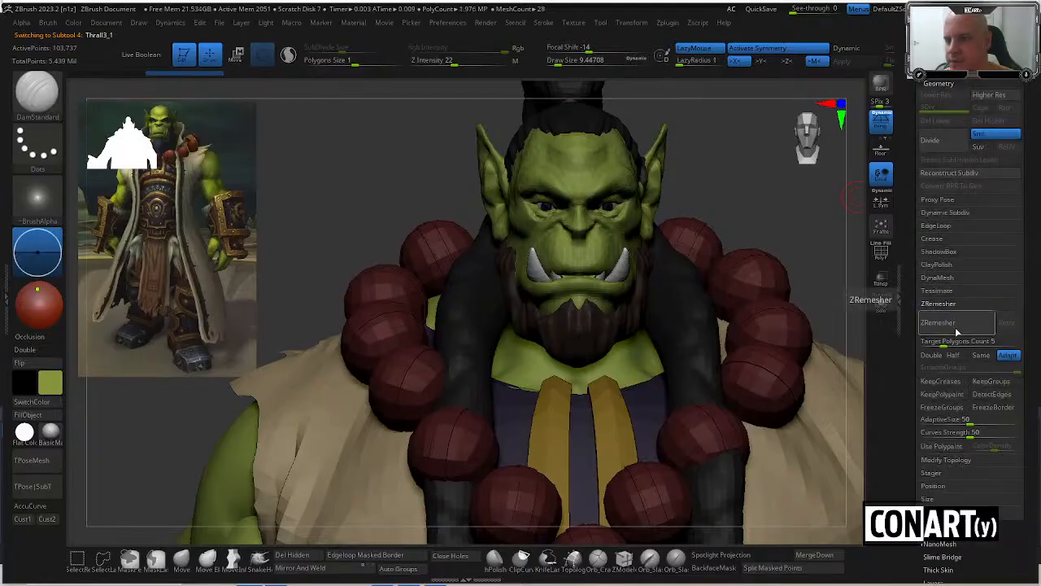
# Remesh the orc's body subtool with ZRemesher using a target polygon count of 5.
pyautogui.click(956, 325)
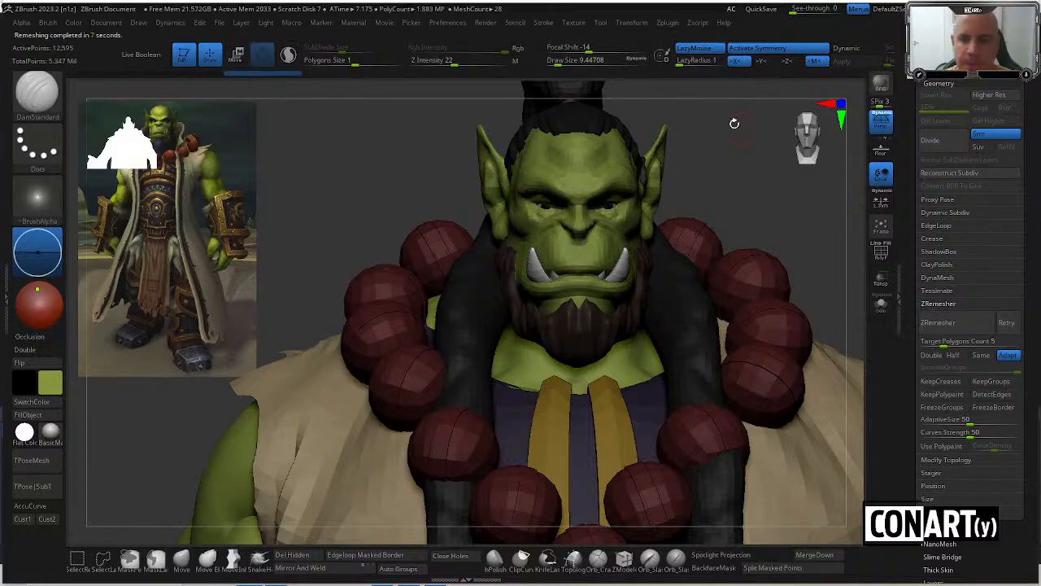
pyautogui.moveTo(722, 193); pyautogui.dragTo(734, 230)
pyautogui.hotkey('shift', 'f')
pyautogui.hotkey('shift', 'f')
pyautogui.moveTo(734, 229); pyautogui.dragTo(748, 140, button='right')
pyautogui.moveTo(686, 139); pyautogui.dragTo(683, 269, button='right')
# Isolate the remeshed body in Solo mode with its polygon wireframe displayed and the head framed.
pyautogui.click(881, 303)
pyautogui.hotkey('shift', 'f')
pyautogui.hotkey('shift', 'f')
pyautogui.hotkey('shift', 'f')
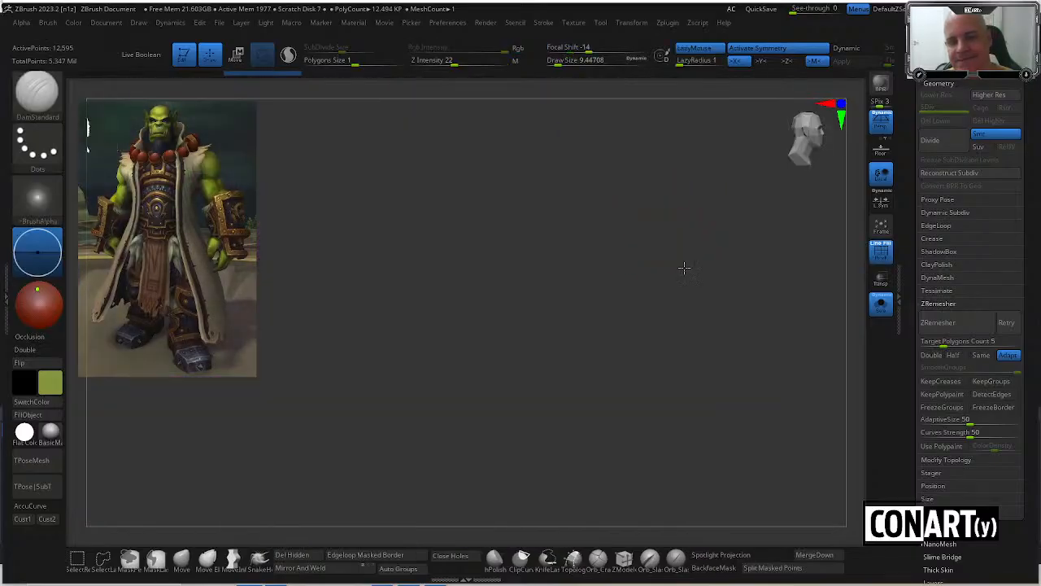
pyautogui.press('f')
pyautogui.moveTo(698, 332); pyautogui.dragTo(679, 393, button='right')
# Show only the lower jaw polygons and turn on double-sided display.
pyautogui.hotkey('ctrl', 'shift')
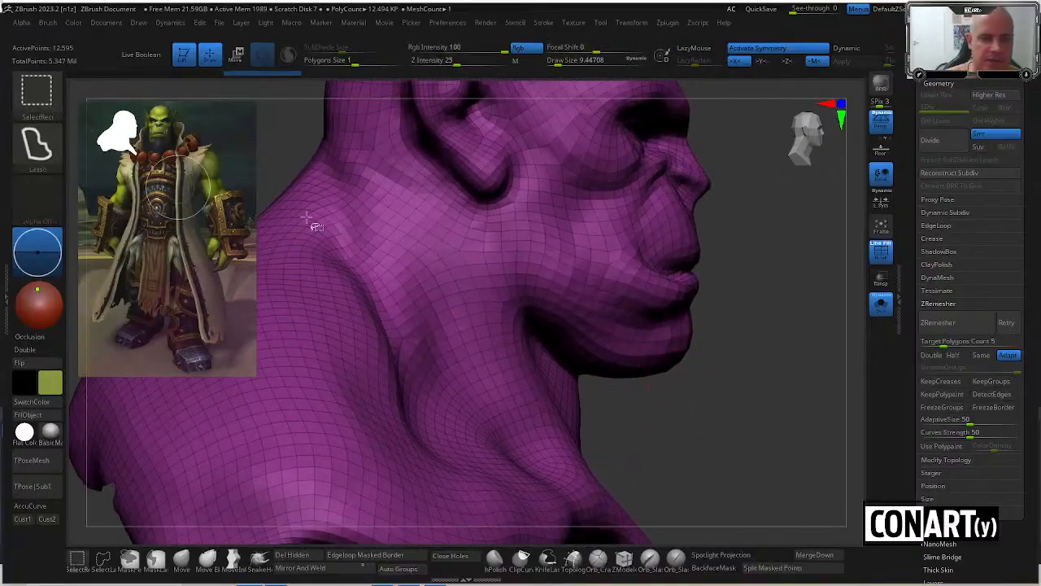
pyautogui.moveTo(579, 374)
pyautogui.keyDown('ctrl'); pyautogui.keyDown('shift'); pyautogui.mouseDown()
pyautogui.moveTo(529, 303)
pyautogui.moveTo(536, 237)
pyautogui.moveTo(718, 280)
pyautogui.moveTo(709, 404)
pyautogui.moveTo(653, 430)
pyautogui.moveTo(683, 434)
pyautogui.moveTo(692, 474)
pyautogui.moveTo(692, 428)
pyautogui.mouseUp(); pyautogui.keyUp('shift'); pyautogui.keyUp('ctrl')
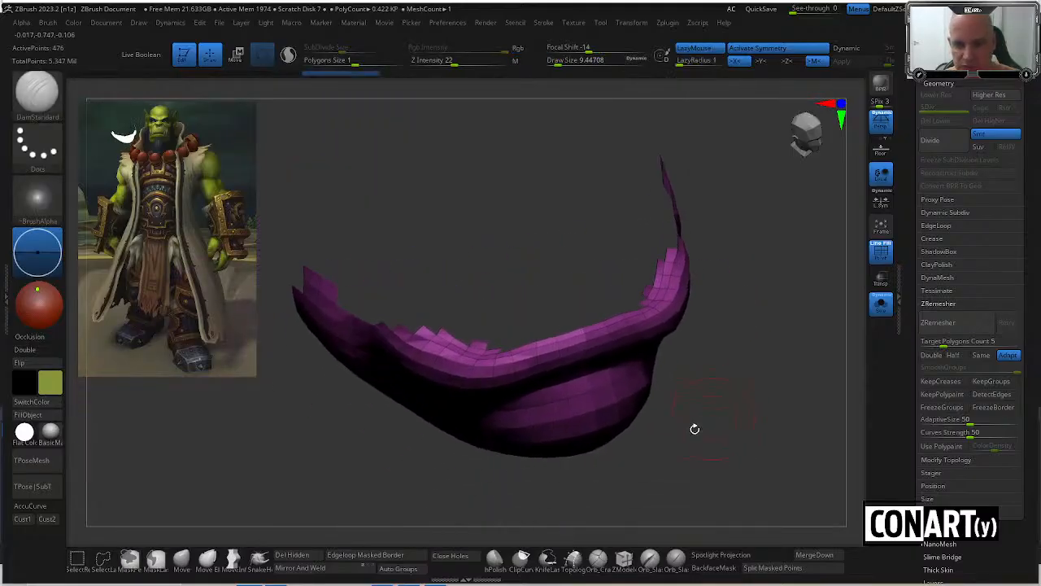
pyautogui.click(35, 350)
# Hide the stray polygons above the lower lip and along the jaw's upper edge.
pyautogui.hotkey('ctrl', 'shift')
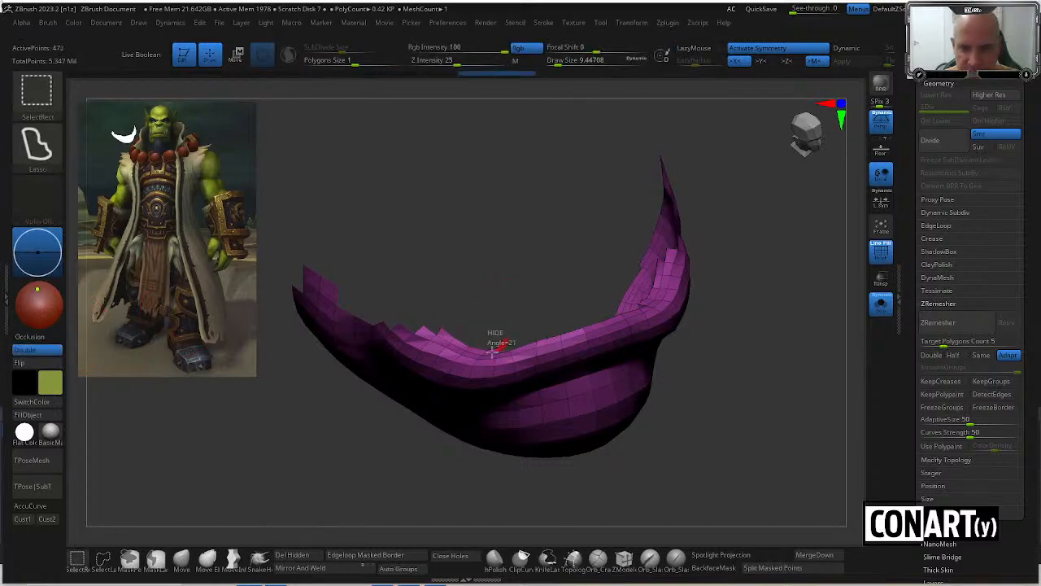
pyautogui.keyDown('ctrl'); pyautogui.keyDown('alt'); pyautogui.keyDown('shift'); pyautogui.moveTo(493, 346); pyautogui.dragTo(448, 333); pyautogui.keyUp('shift'); pyautogui.keyUp('alt'); pyautogui.keyUp('ctrl')
pyautogui.moveTo(441, 288); pyautogui.dragTo(472, 244)
pyautogui.keyDown('ctrl'); pyautogui.keyDown('shift'); pyautogui.click(449, 324); pyautogui.keyUp('shift'); pyautogui.keyUp('ctrl')
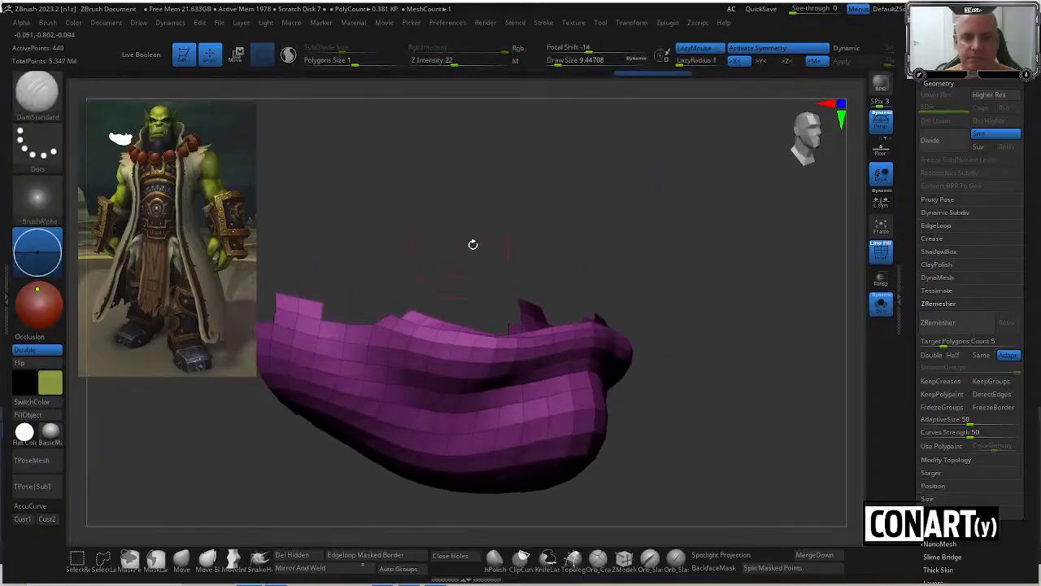
pyautogui.moveTo(332, 292)
pyautogui.keyDown('ctrl'); pyautogui.keyDown('alt'); pyautogui.keyDown('shift'); pyautogui.mouseDown()
pyautogui.moveTo(273, 295)
pyautogui.moveTo(275, 286)
pyautogui.mouseUp(); pyautogui.keyUp('shift'); pyautogui.keyUp('alt'); pyautogui.keyUp('ctrl')
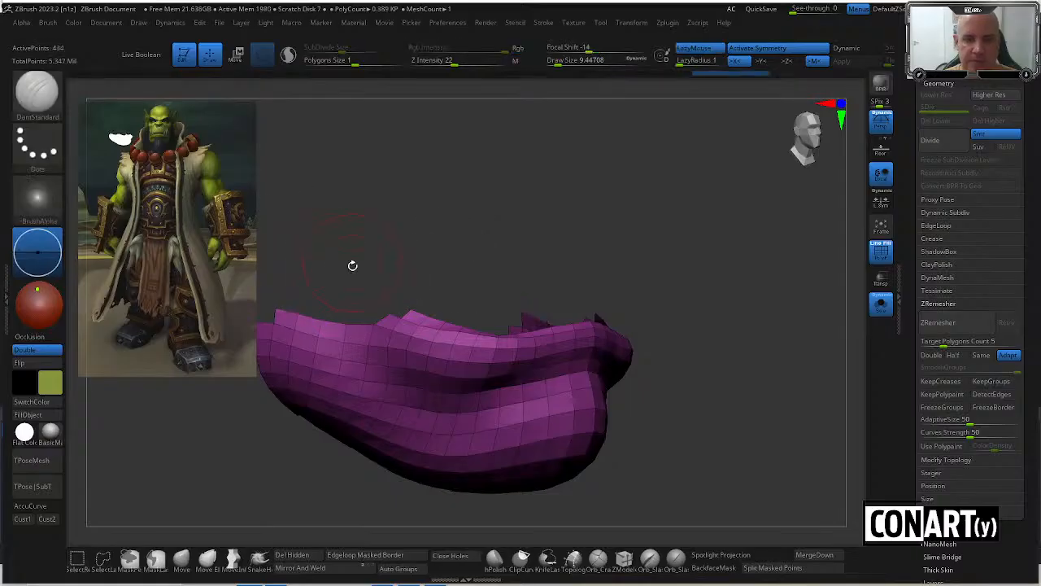
# Give the visible jaw polygons their own polygroup and unhide the whole body.
pyautogui.moveTo(352, 265)
pyautogui.mouseDown()
pyautogui.moveTo(362, 232)
pyautogui.moveTo(395, 246)
pyautogui.moveTo(423, 235)
pyautogui.moveTo(400, 246)
pyautogui.moveTo(395, 236)
pyautogui.moveTo(544, 233)
pyautogui.moveTo(574, 281)
pyautogui.mouseUp()
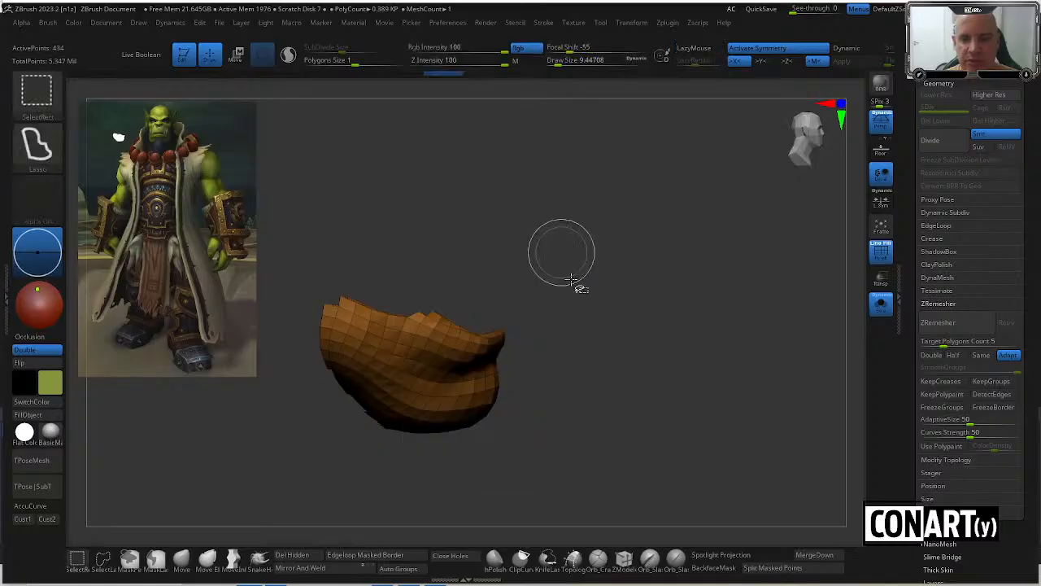
pyautogui.keyDown('ctrl'); pyautogui.keyDown('shift'); pyautogui.click(574, 283); pyautogui.keyUp('shift'); pyautogui.keyUp('ctrl')
# Mask everything except the jaw and try rotating it open about a pivot placed at the jaw hinge.
pyautogui.keyDown('ctrl'); pyautogui.click(368, 317); pyautogui.keyUp('ctrl')
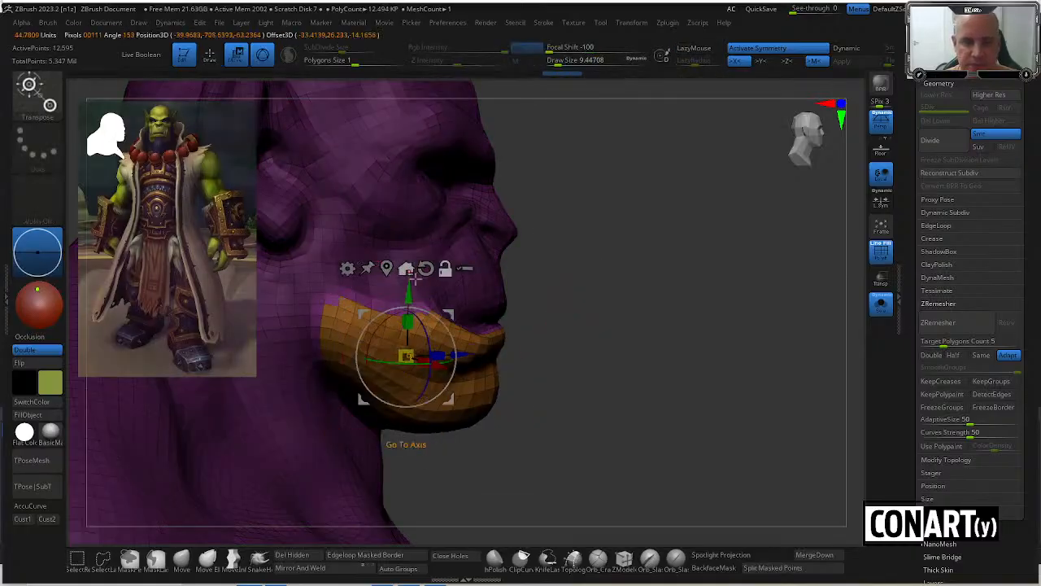
pyautogui.keyDown('alt'); pyautogui.moveTo(425, 304); pyautogui.dragTo(379, 255); pyautogui.keyUp('alt')
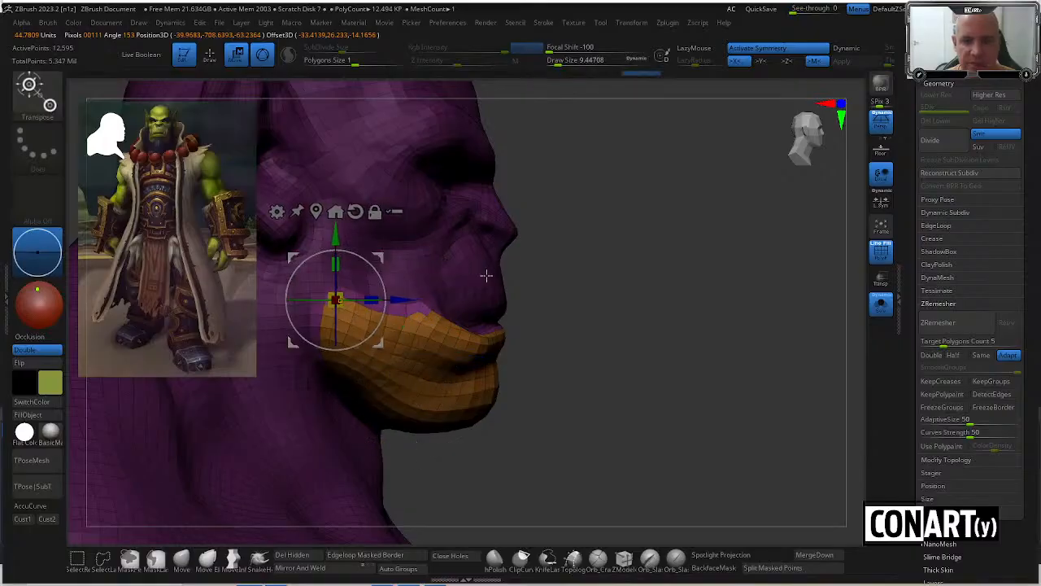
pyautogui.keyDown('alt'); pyautogui.moveTo(559, 291); pyautogui.dragTo(579, 274); pyautogui.keyUp('alt')
pyautogui.moveTo(411, 266); pyautogui.dragTo(405, 274)
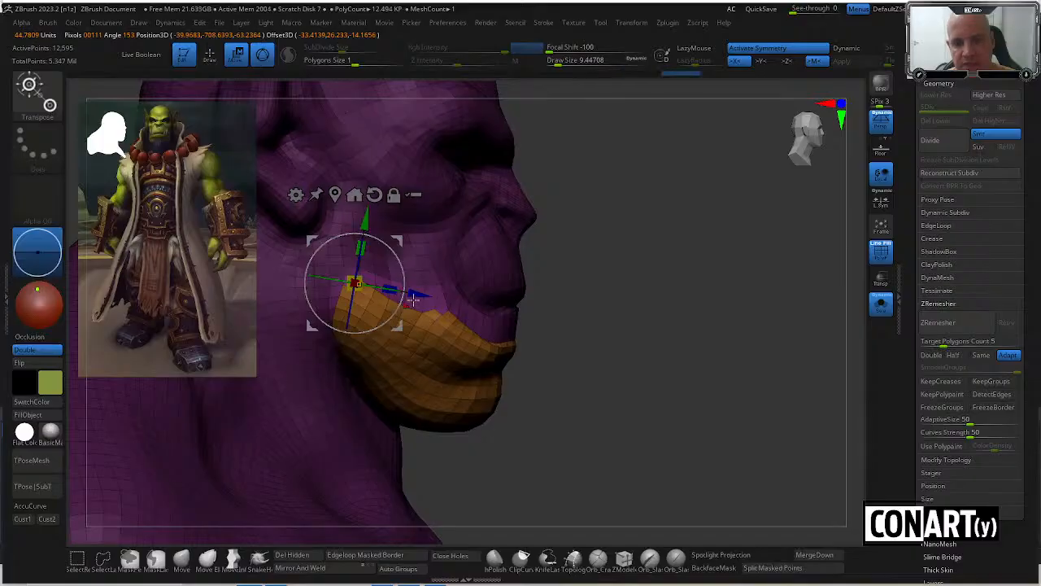
pyautogui.moveTo(561, 330); pyautogui.dragTo(586, 342)
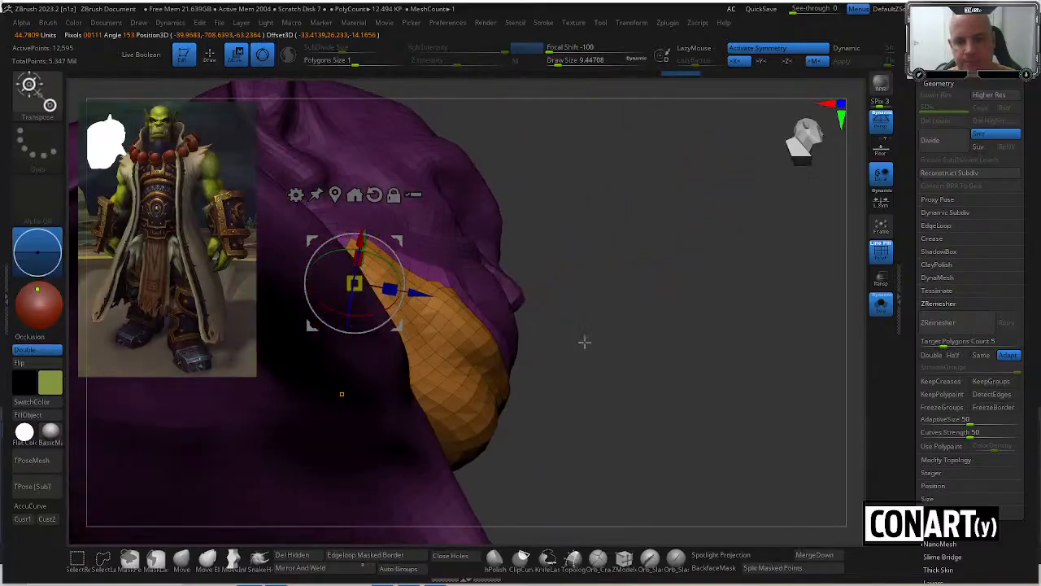
pyautogui.moveTo(624, 384); pyautogui.dragTo(599, 416)
pyautogui.hotkey('ctrl', 'z')
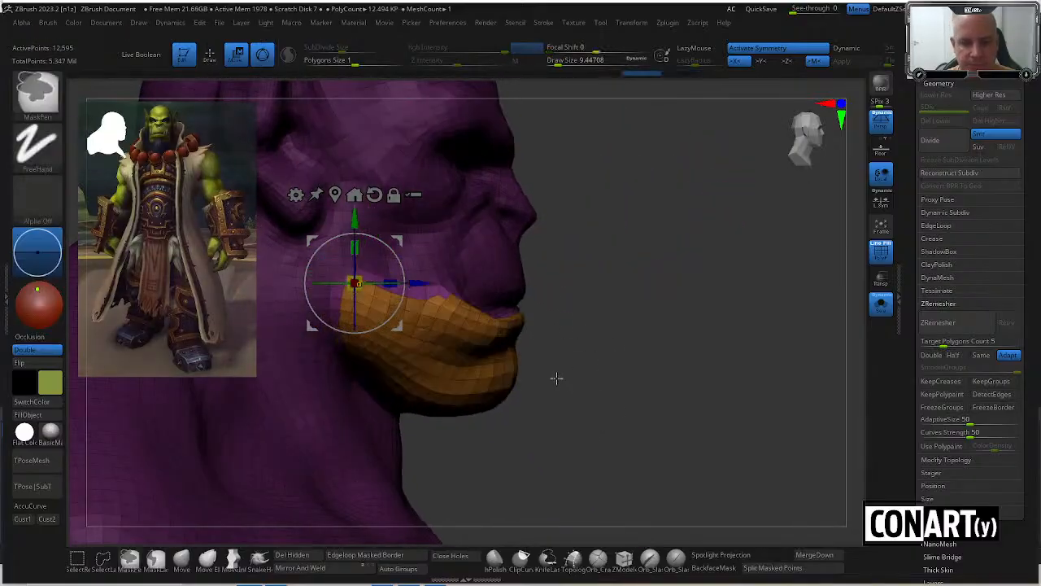
# Try rotating the unmasked jaw with the gizmo again, and clear the mask.
pyautogui.keyDown('ctrl'); pyautogui.click(463, 377); pyautogui.keyUp('ctrl')
pyautogui.moveTo(374, 261); pyautogui.dragTo(391, 254)
pyautogui.moveTo(515, 408)
pyautogui.mouseDown()
pyautogui.moveTo(535, 405)
pyautogui.moveTo(474, 392)
pyautogui.mouseUp()
pyautogui.press('ctrl')
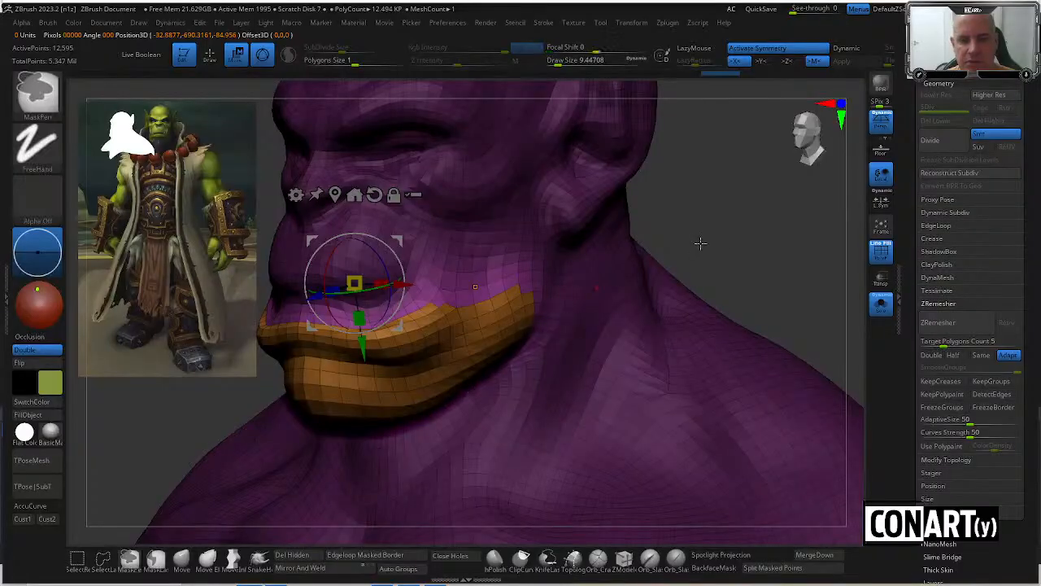
pyautogui.press('q')
pyautogui.press('ctrl')
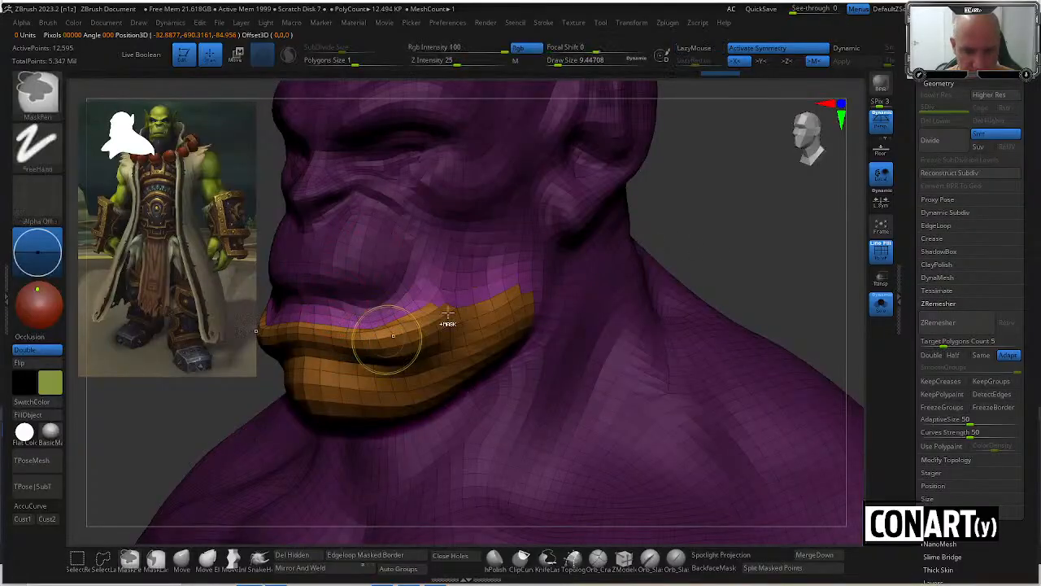
pyautogui.press('w')
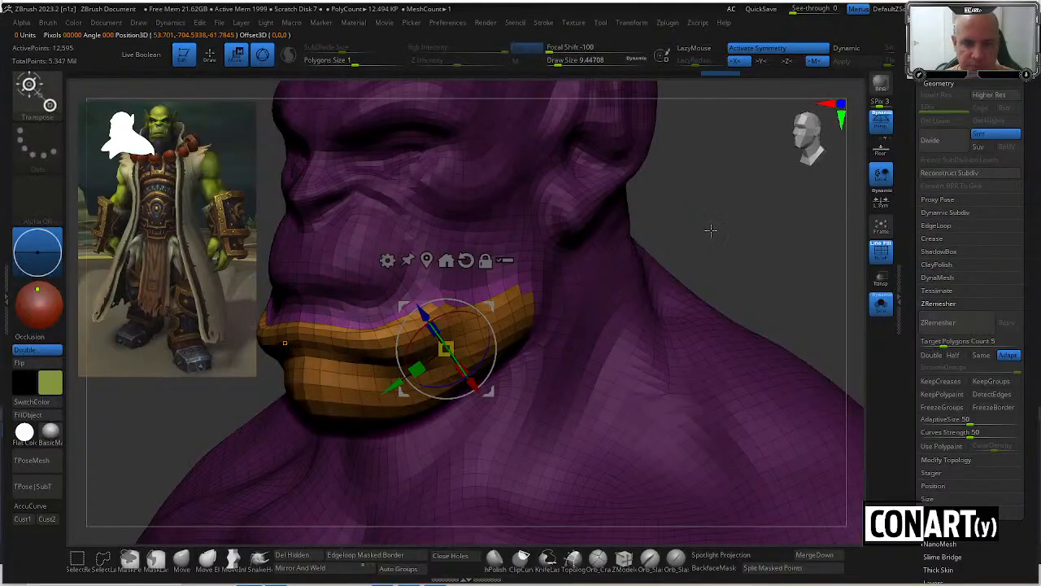
pyautogui.press('ctrl')
pyautogui.press('q')
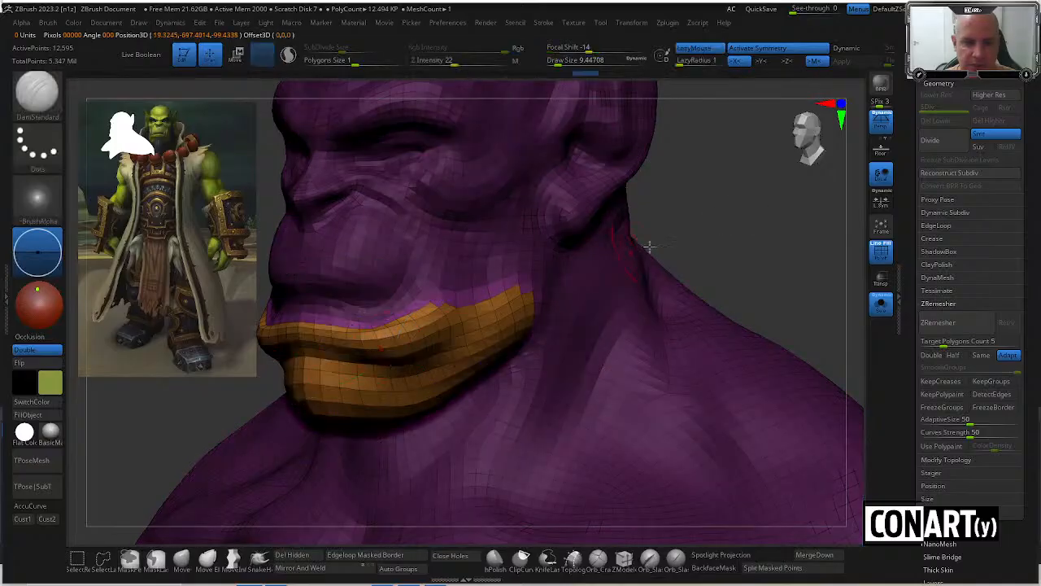
pyautogui.moveTo(757, 220); pyautogui.dragTo(663, 228)
pyautogui.keyDown('ctrl'); pyautogui.click(703, 219); pyautogui.keyUp('ctrl')
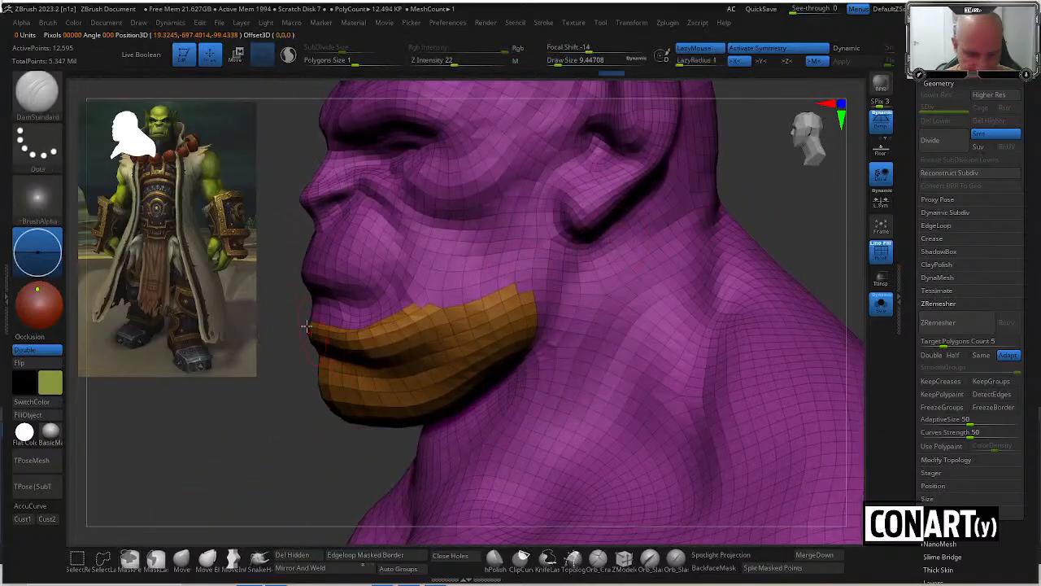
# Choose the Move brush and mask only the jaw polygroup by inverting the mask around it.
pyautogui.press('b')
pyautogui.press('m')
pyautogui.press('v')
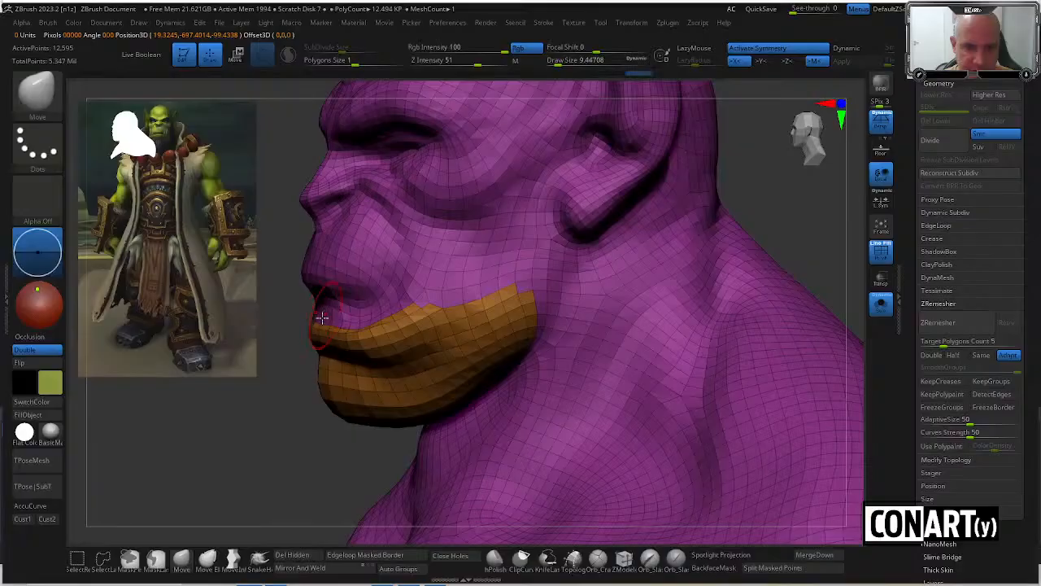
pyautogui.press('w')
pyautogui.keyDown('ctrl'); pyautogui.click(407, 340); pyautogui.keyUp('ctrl')
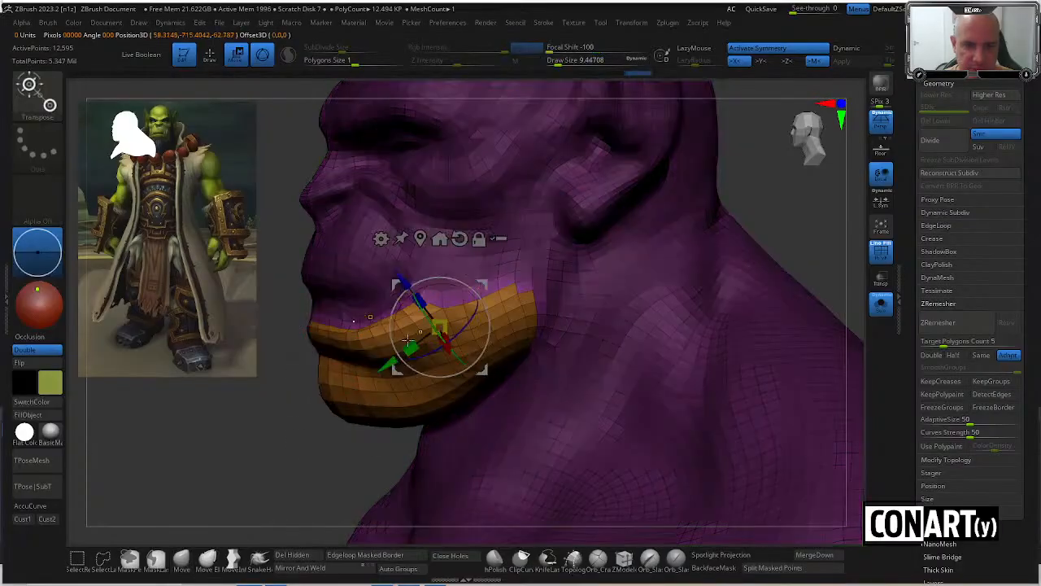
pyautogui.keyDown('ctrl'); pyautogui.click(293, 431); pyautogui.keyUp('ctrl')
pyautogui.press('q')
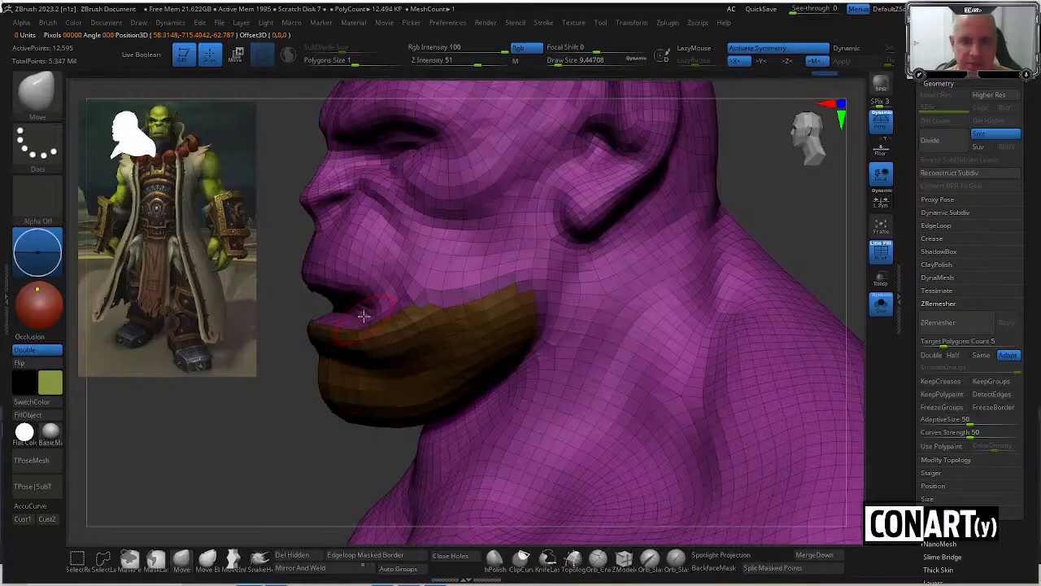
# Pull the unmasked lip polygons away from the masked jaw on both sides with Move to open the mouth.
pyautogui.moveTo(275, 346); pyautogui.dragTo(457, 333)
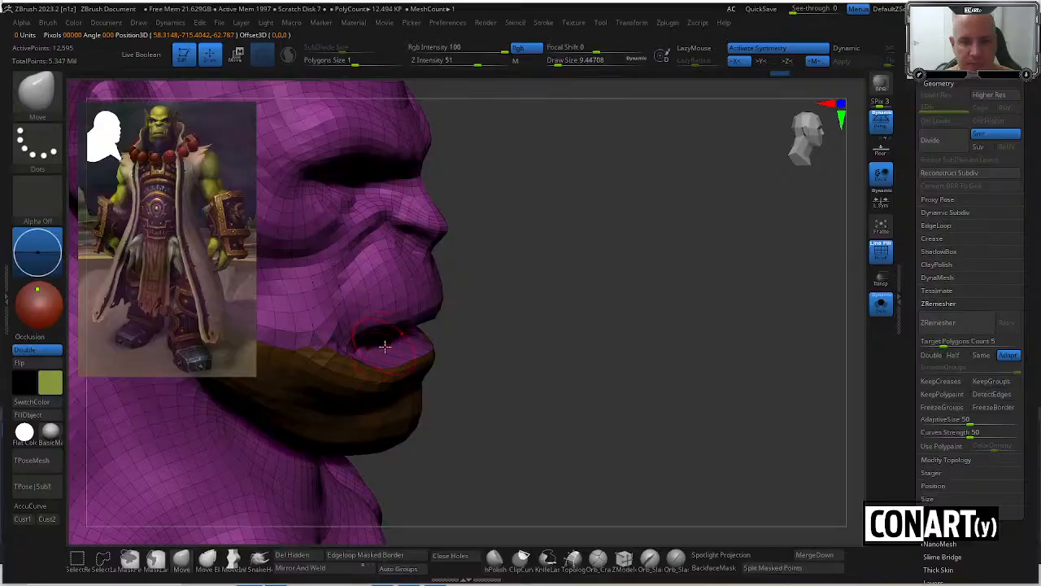
pyautogui.moveTo(423, 344)
pyautogui.mouseDown()
pyautogui.moveTo(425, 328)
pyautogui.moveTo(382, 352)
pyautogui.moveTo(610, 239)
pyautogui.mouseUp()
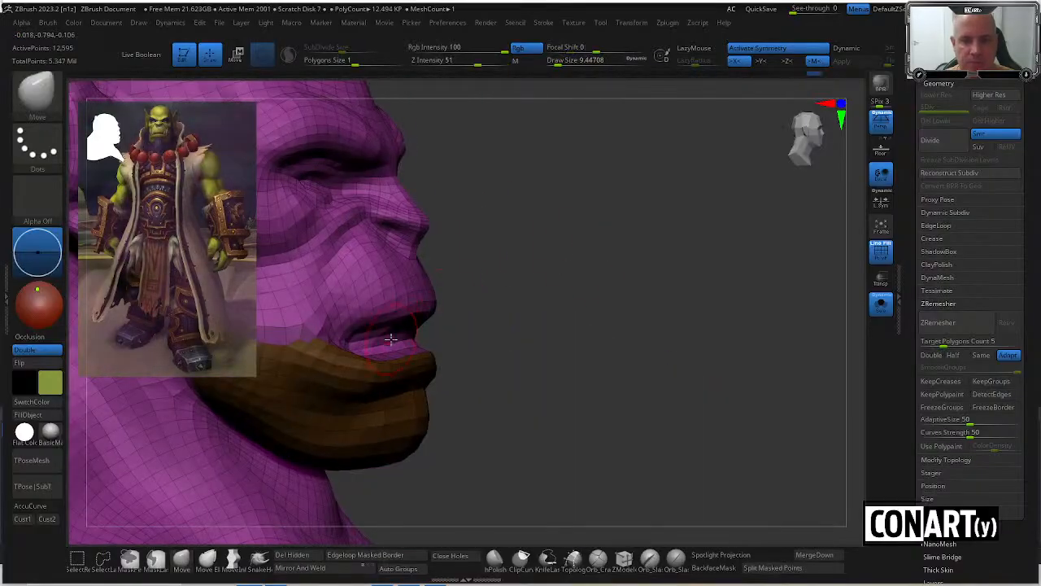
pyautogui.moveTo(343, 346)
pyautogui.mouseDown()
pyautogui.moveTo(366, 352)
pyautogui.moveTo(357, 345)
pyautogui.mouseUp()
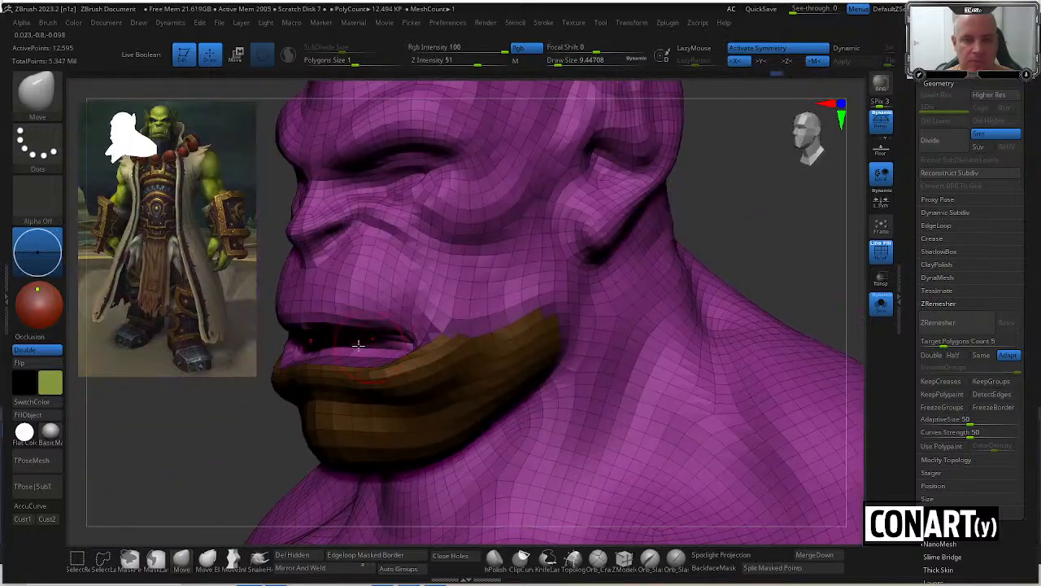
# Clear the mask from the jaw and check the opened mouth with the wireframe toggled.
pyautogui.moveTo(195, 439); pyautogui.dragTo(283, 428)
pyautogui.moveTo(586, 281); pyautogui.dragTo(659, 270)
pyautogui.keyDown('ctrl'); pyautogui.moveTo(594, 295); pyautogui.dragTo(614, 248); pyautogui.keyUp('ctrl')
pyautogui.moveTo(603, 284)
pyautogui.mouseDown()
pyautogui.moveTo(575, 302)
pyautogui.moveTo(615, 270)
pyautogui.moveTo(667, 267)
pyautogui.moveTo(495, 321)
pyautogui.mouseUp()
pyautogui.hotkey('shift', 'f')
pyautogui.hotkey('shift', 'f')
# Refine the lips and mouth corners around the opening with the Move brush.
pyautogui.press('b')
pyautogui.press('m')
pyautogui.press('v')
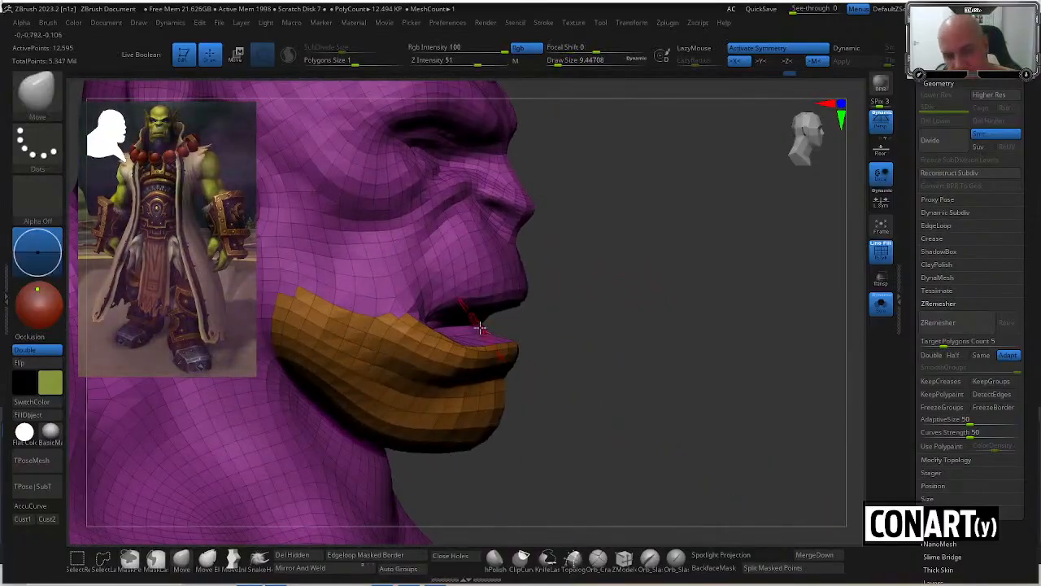
pyautogui.moveTo(456, 332); pyautogui.dragTo(486, 302, button='right')
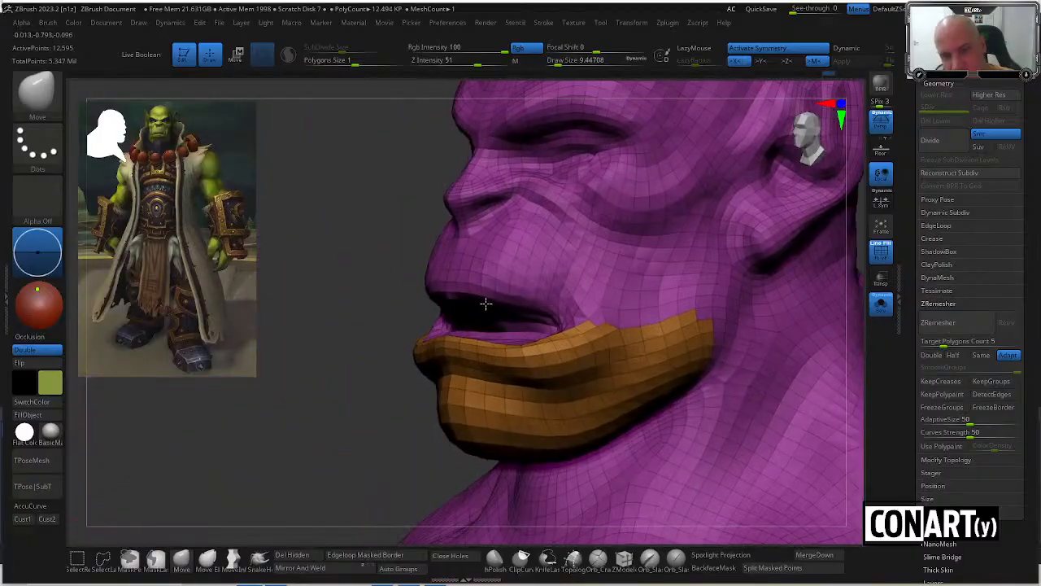
pyautogui.moveTo(400, 333); pyautogui.dragTo(507, 345, button='right')
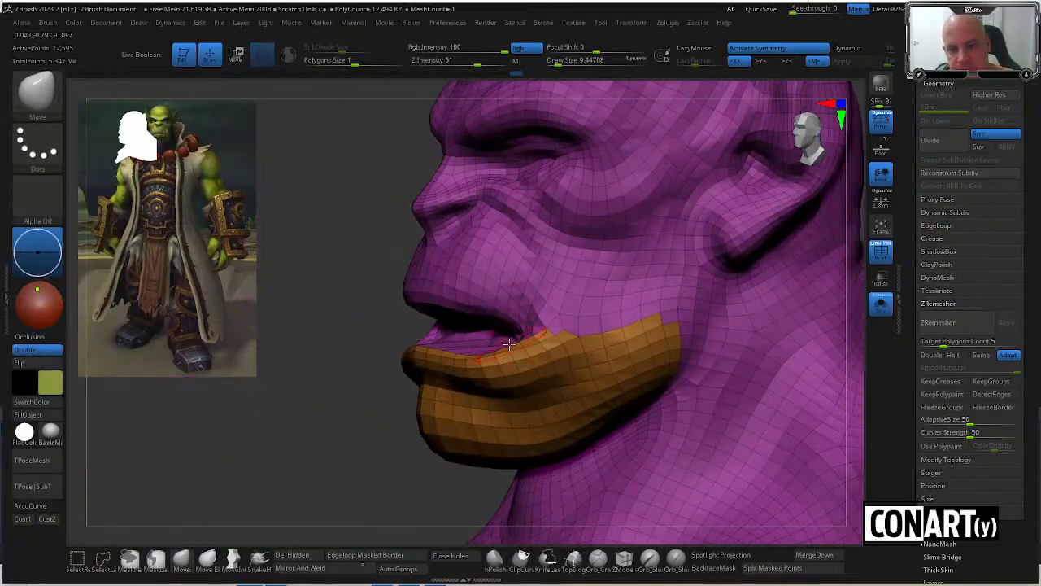
pyautogui.moveTo(368, 408); pyautogui.dragTo(344, 304, button='right')
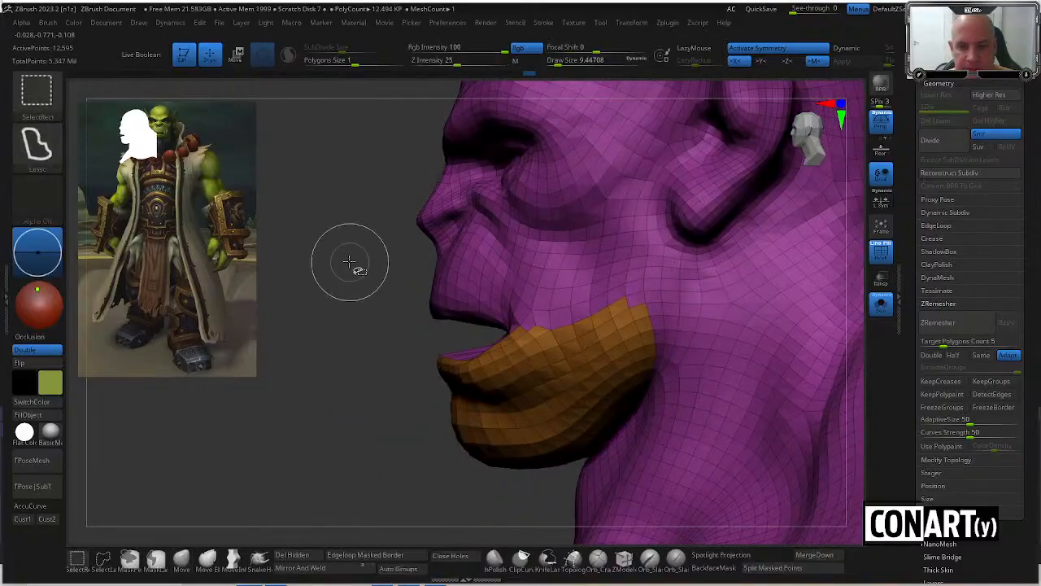
# Isolate the front mouth and jaw polygons to expose the inside of the mouth.
pyautogui.moveTo(350, 261)
pyautogui.keyDown('ctrl'); pyautogui.keyDown('shift'); pyautogui.mouseDown()
pyautogui.moveTo(468, 323)
pyautogui.moveTo(476, 452)
pyautogui.moveTo(399, 425)
pyautogui.mouseUp(); pyautogui.keyUp('shift'); pyautogui.keyUp('ctrl')
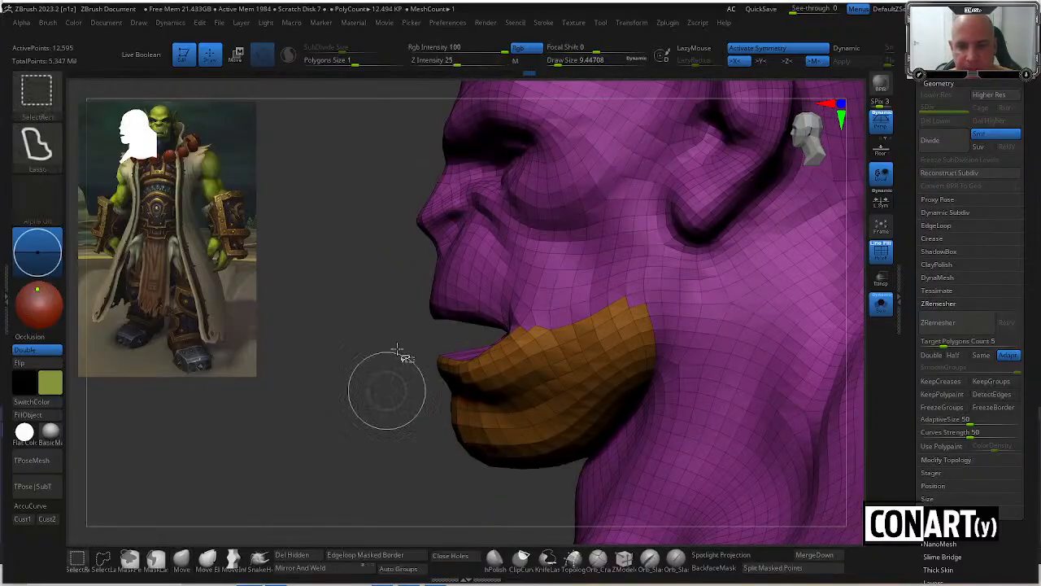
pyautogui.moveTo(416, 247)
pyautogui.keyDown('ctrl'); pyautogui.keyDown('shift'); pyautogui.mouseDown()
pyautogui.moveTo(448, 480)
pyautogui.moveTo(372, 413)
pyautogui.mouseUp(); pyautogui.keyUp('shift'); pyautogui.keyUp('ctrl')
pyautogui.moveTo(372, 414)
pyautogui.mouseDown(button='right')
pyautogui.moveTo(337, 421)
pyautogui.moveTo(360, 469)
pyautogui.moveTo(577, 470)
pyautogui.moveTo(558, 300)
pyautogui.mouseUp(button='right')
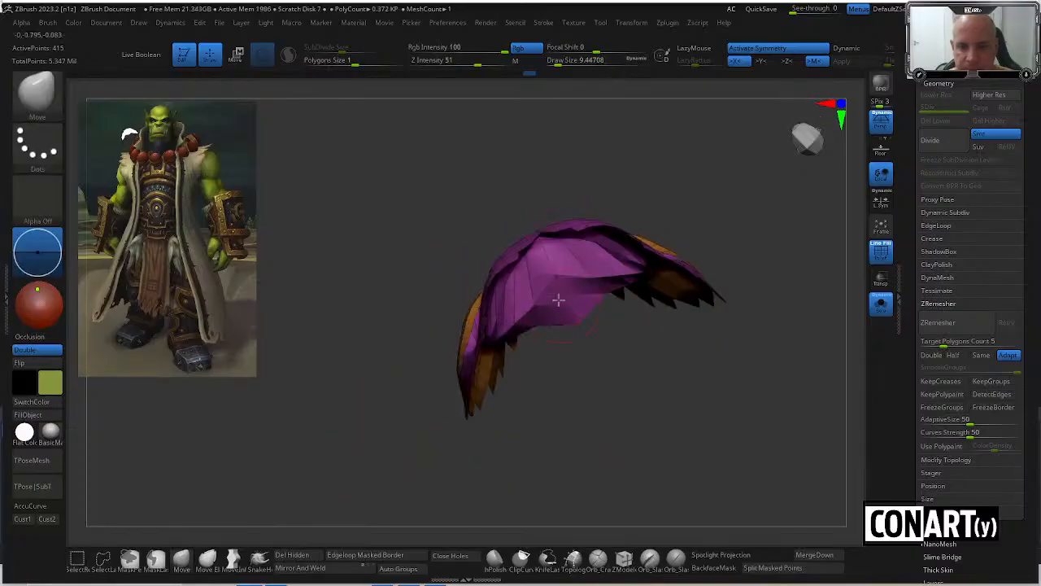
# Pull the inner lower-lip edge backward with Move to widen and deepen the floor of the mouth.
pyautogui.moveTo(565, 293); pyautogui.dragTo(573, 310)
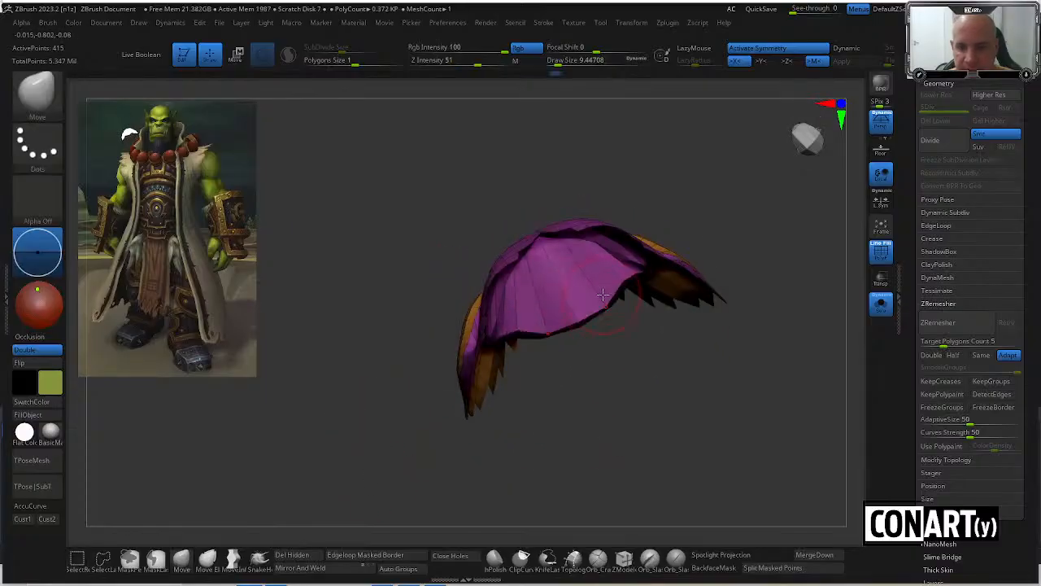
pyautogui.moveTo(539, 316); pyautogui.dragTo(551, 297, button='right')
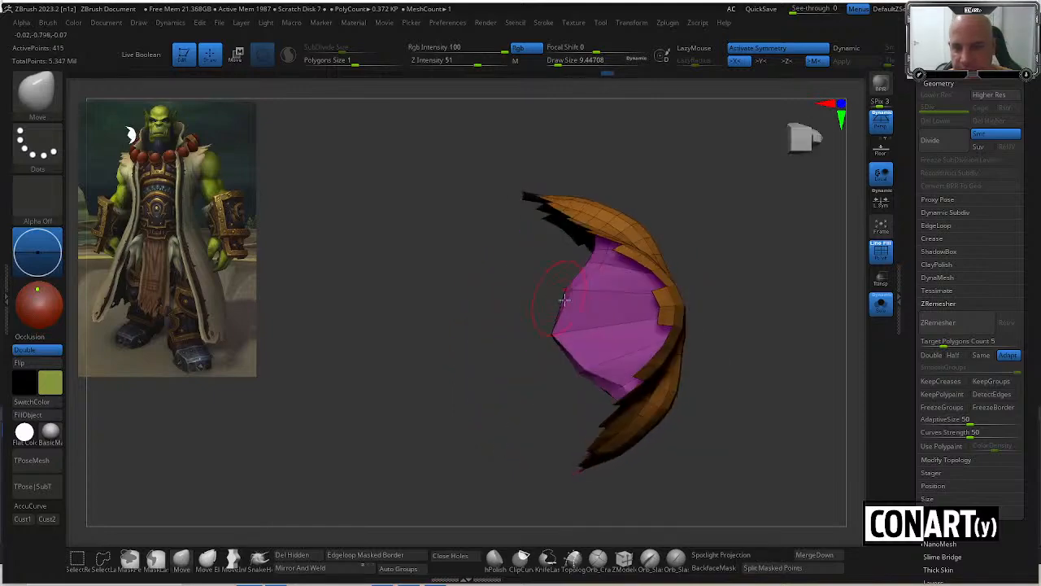
pyautogui.moveTo(571, 269)
pyautogui.mouseDown()
pyautogui.moveTo(553, 302)
pyautogui.moveTo(561, 323)
pyautogui.mouseUp()
pyautogui.moveTo(571, 374)
pyautogui.mouseDown()
pyautogui.moveTo(556, 388)
pyautogui.moveTo(565, 411)
pyautogui.mouseUp()
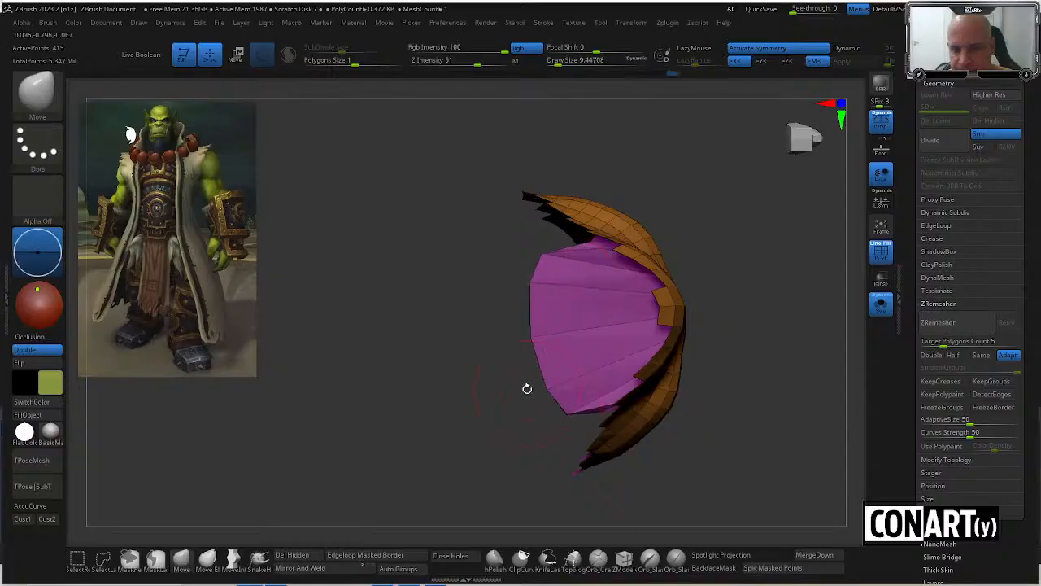
pyautogui.moveTo(532, 336); pyautogui.dragTo(513, 332)
pyautogui.moveTo(537, 280); pyautogui.dragTo(523, 275)
# Push the inner mouth pocket behind the lips into a rounder cavity with Move, and reduce the draw size to about 3.1.
pyautogui.moveTo(485, 306); pyautogui.dragTo(565, 225, button='right')
pyautogui.moveTo(536, 194); pyautogui.dragTo(514, 329, button='right')
pyautogui.moveTo(514, 329)
pyautogui.mouseDown()
pyautogui.moveTo(527, 329)
pyautogui.moveTo(529, 342)
pyautogui.moveTo(536, 330)
pyautogui.moveTo(525, 384)
pyautogui.moveTo(467, 354)
pyautogui.moveTo(542, 388)
pyautogui.mouseUp()
pyautogui.press('space')
pyautogui.moveTo(509, 386); pyautogui.dragTo(564, 340, button='right')
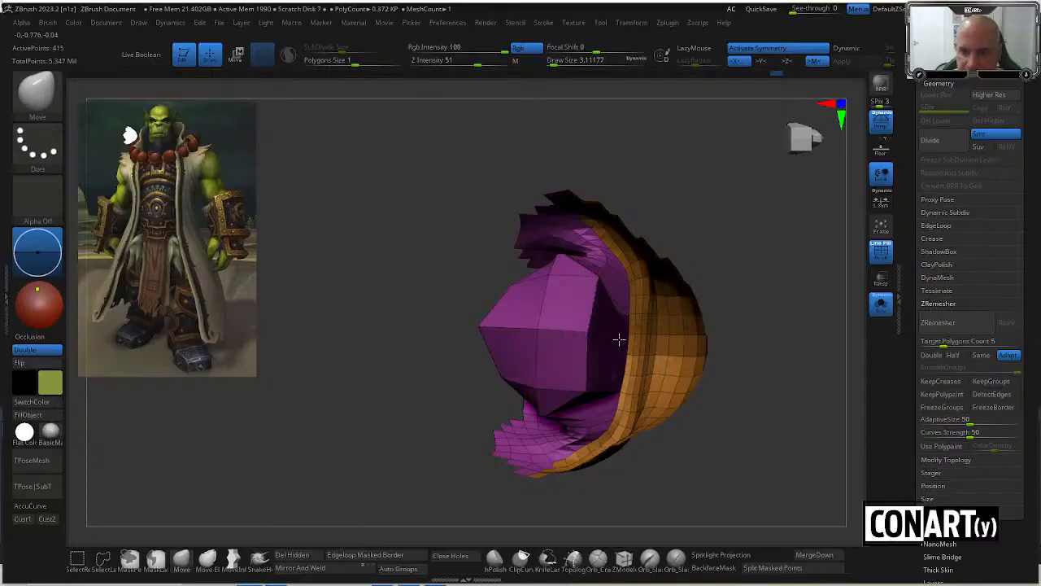
pyautogui.moveTo(697, 344); pyautogui.dragTo(513, 379, button='right')
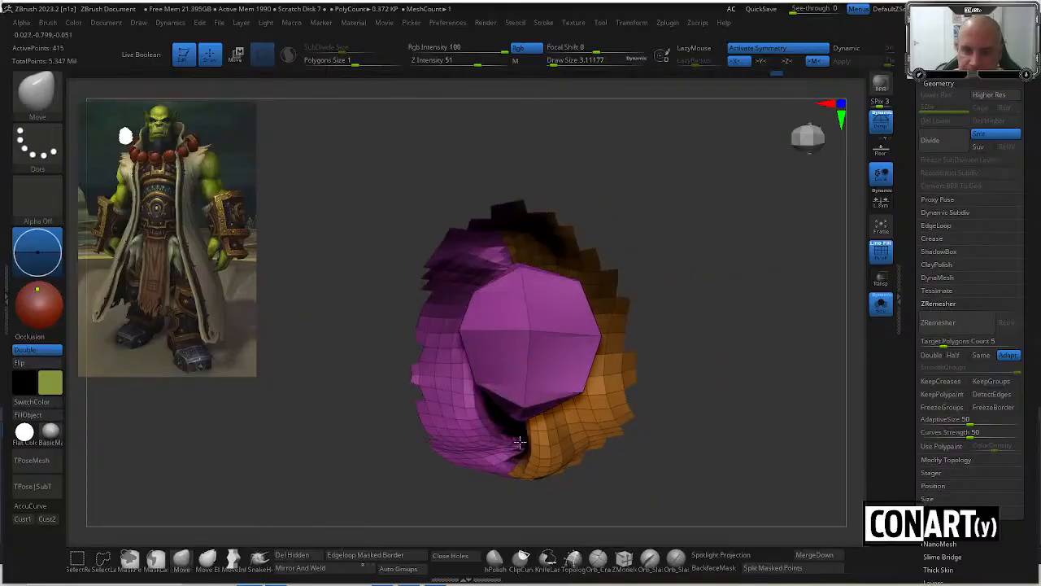
pyautogui.moveTo(528, 299); pyautogui.dragTo(618, 209, button='right')
# Unhide the rest of the body mesh and rebuild its topology with ZRemesher.
pyautogui.keyDown('ctrl'); pyautogui.keyDown('shift'); pyautogui.click(577, 268); pyautogui.keyUp('shift'); pyautogui.keyUp('ctrl')
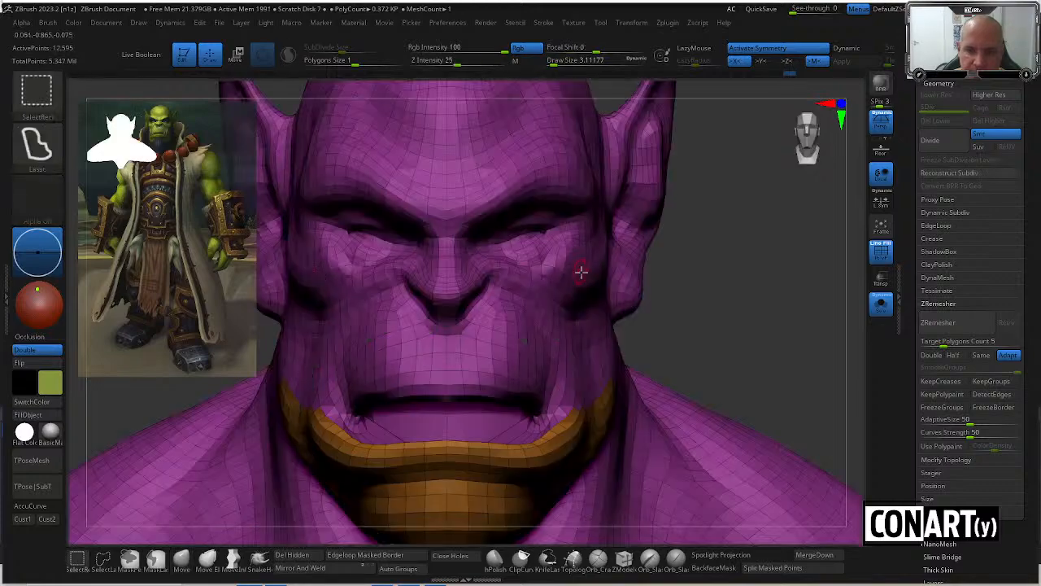
pyautogui.moveTo(697, 301); pyautogui.dragTo(729, 170, button='right')
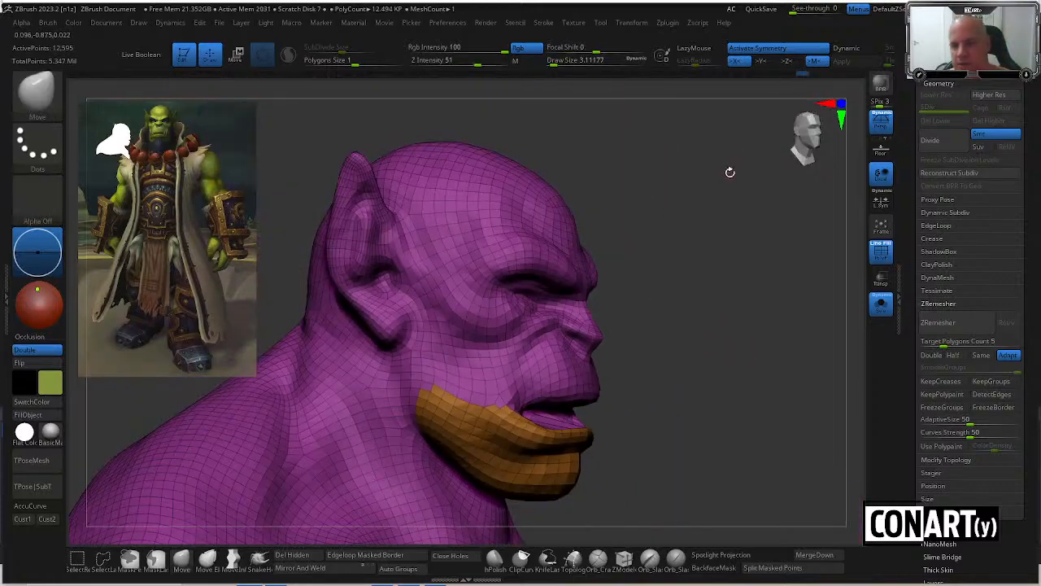
pyautogui.click(960, 323)
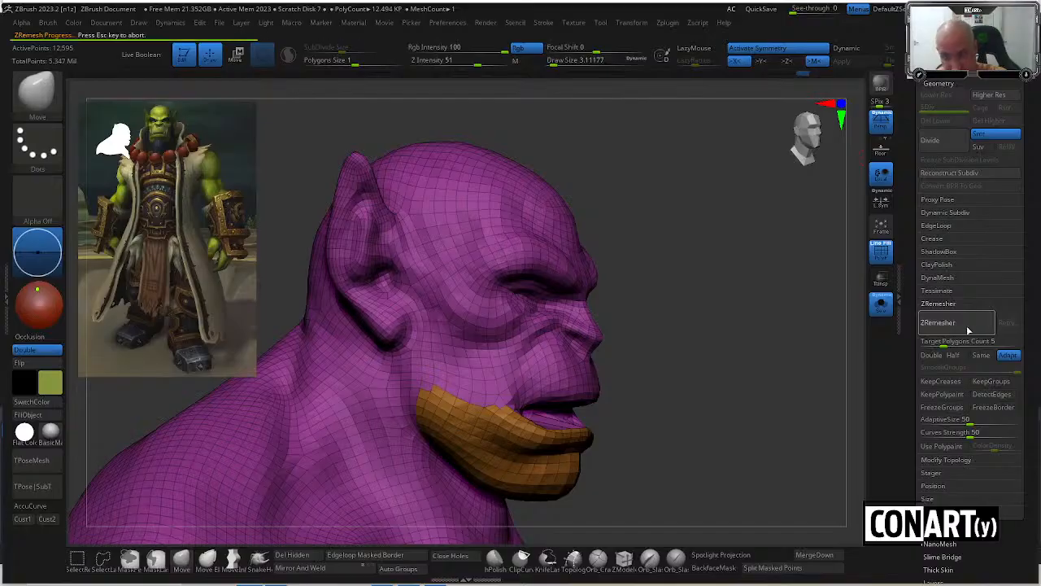
# Smooth the remeshed lips and mouth corners, and set the draw size to about 9.4.
pyautogui.moveTo(739, 304)
pyautogui.mouseDown(button='right')
pyautogui.moveTo(694, 346)
pyautogui.moveTo(712, 376)
pyautogui.moveTo(561, 392)
pyautogui.mouseUp(button='right')
pyautogui.rightClick(555, 391)
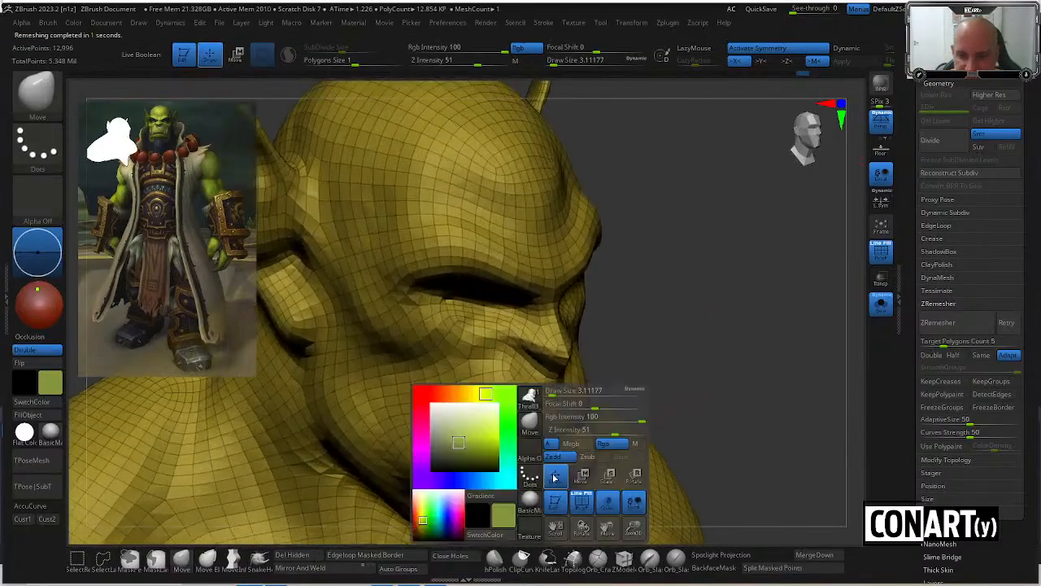
pyautogui.moveTo(488, 462)
pyautogui.keyDown('shift'); pyautogui.mouseDown()
pyautogui.moveTo(550, 453)
pyautogui.moveTo(544, 480)
pyautogui.mouseUp(); pyautogui.keyUp('shift')
pyautogui.moveTo(544, 480); pyautogui.dragTo(642, 455, button='right')
pyautogui.keyDown('shift'); pyautogui.moveTo(406, 444); pyautogui.dragTo(445, 419); pyautogui.keyUp('shift')
pyautogui.moveTo(680, 267); pyautogui.dragTo(626, 277, button='right')
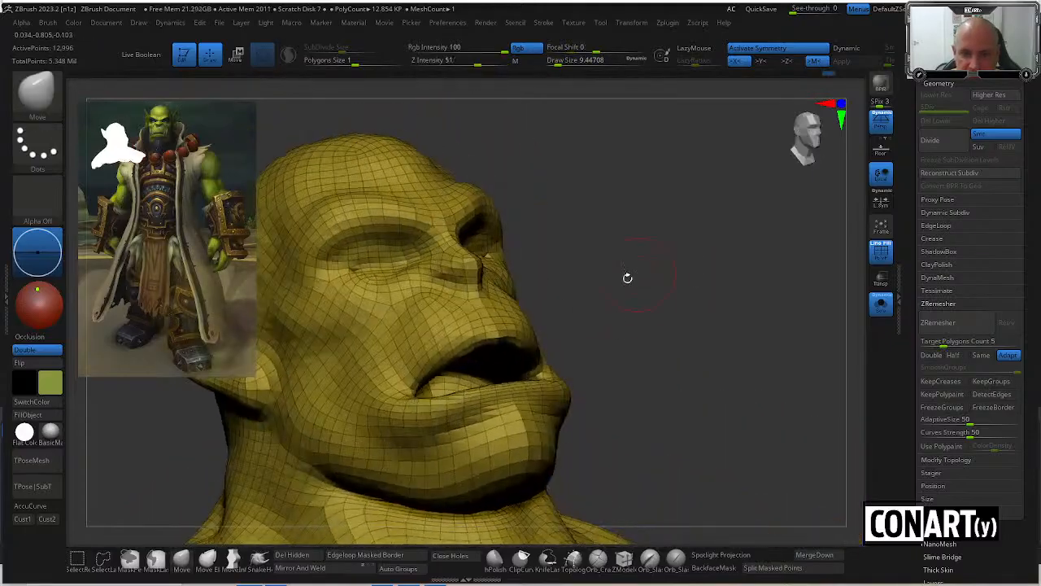
pyautogui.moveTo(517, 348); pyautogui.dragTo(637, 354, button='right')
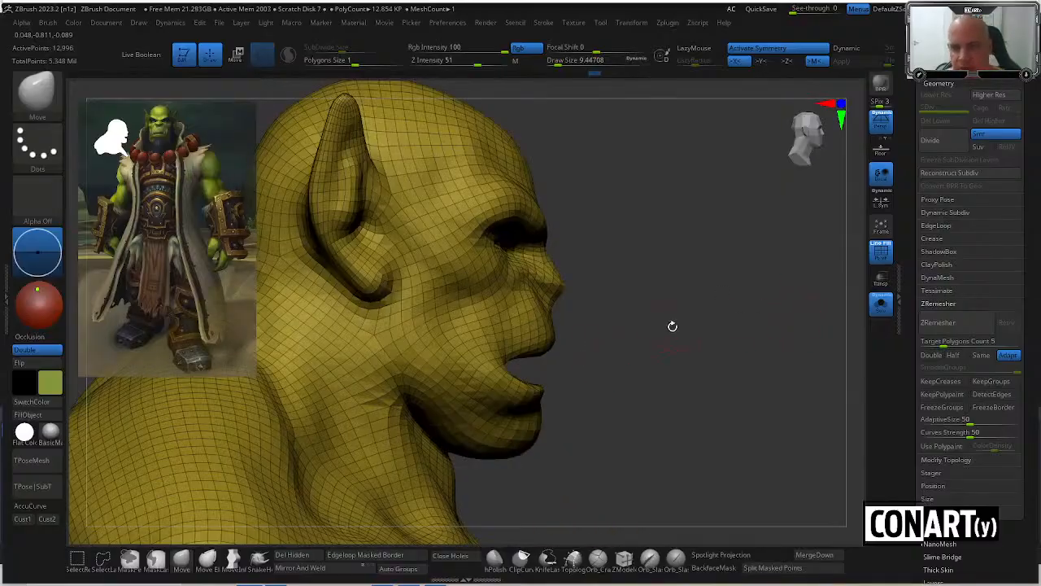
# Turn off Solo to bring back the other subtools, and subdivide the remeshed body once.
pyautogui.click(938, 84)
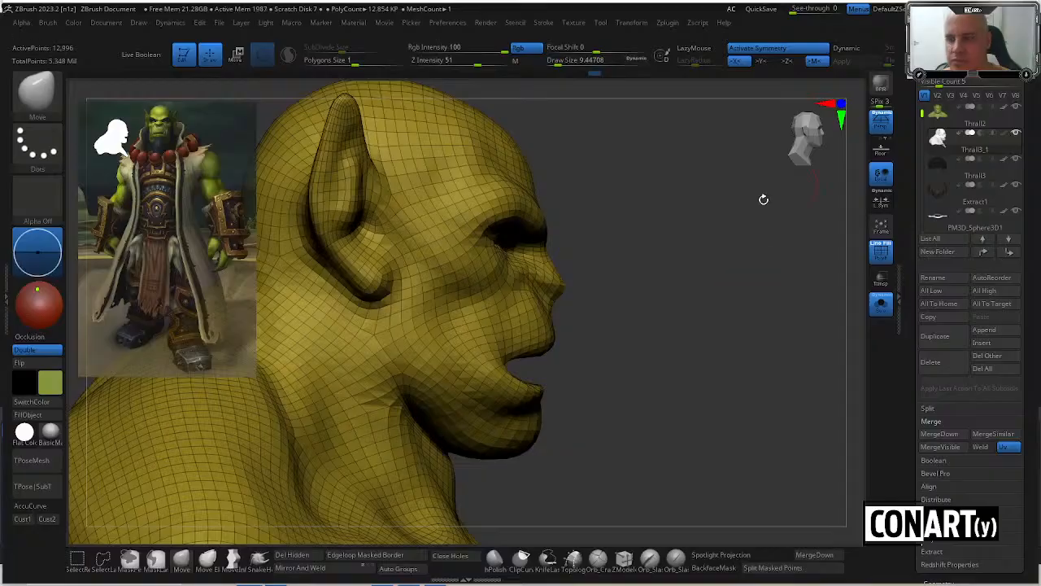
pyautogui.click(881, 304)
pyautogui.moveTo(716, 323)
pyautogui.mouseDown()
pyautogui.moveTo(692, 324)
pyautogui.moveTo(705, 267)
pyautogui.moveTo(692, 179)
pyautogui.moveTo(732, 191)
pyautogui.mouseUp()
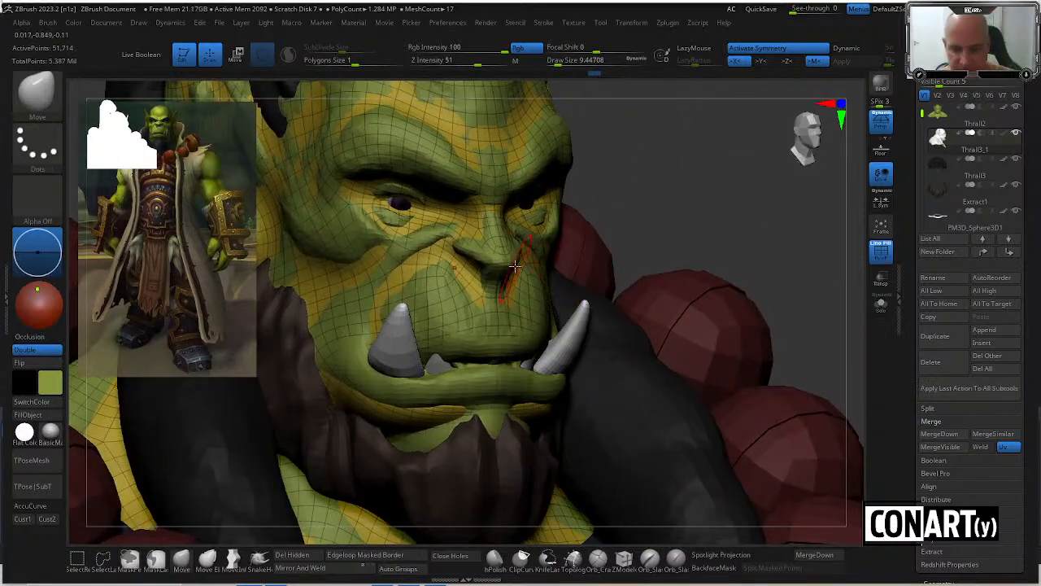
pyautogui.press('b')
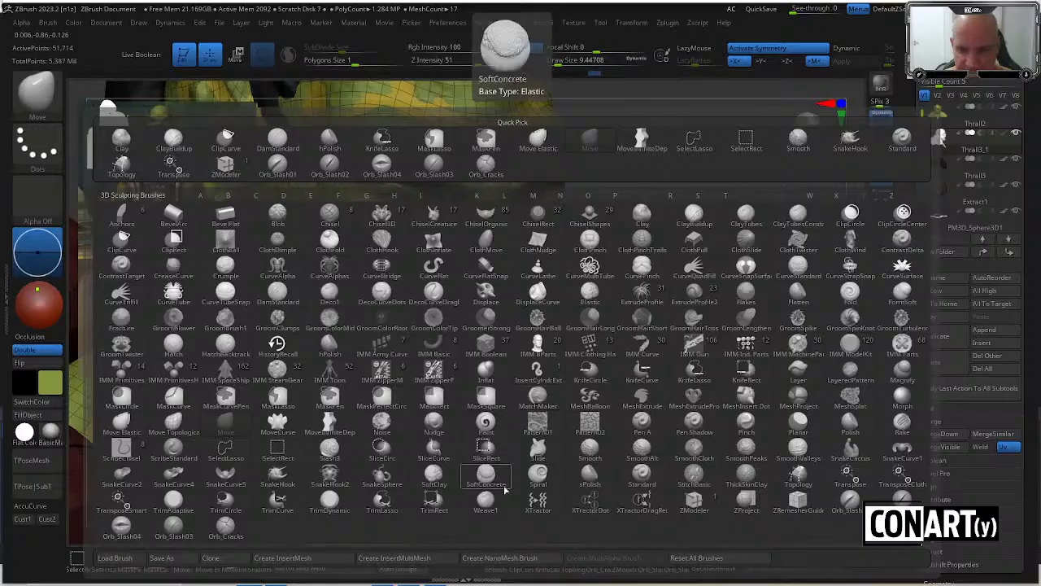
pyautogui.press('p')
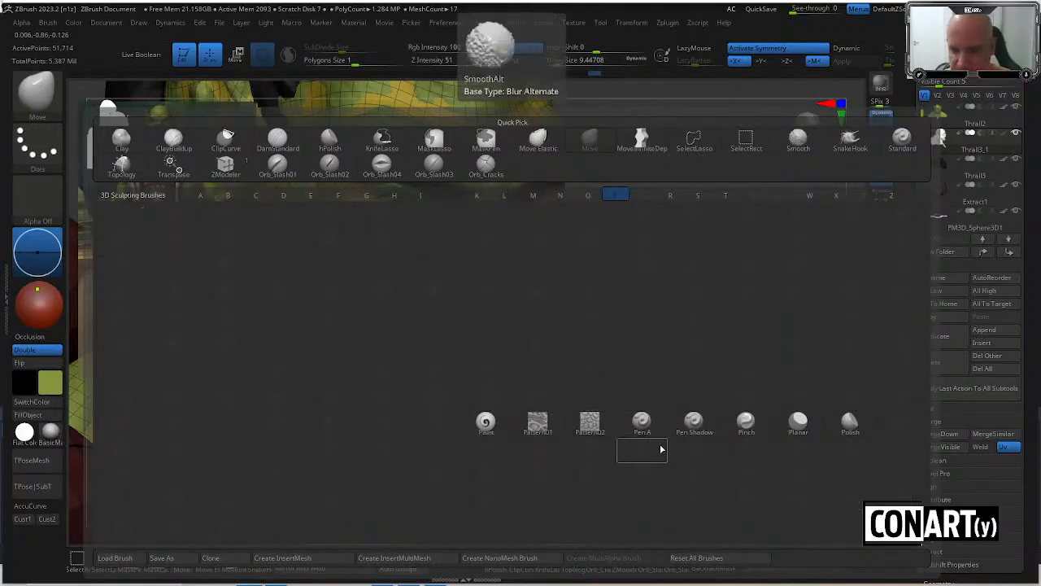
pyautogui.click(641, 420)
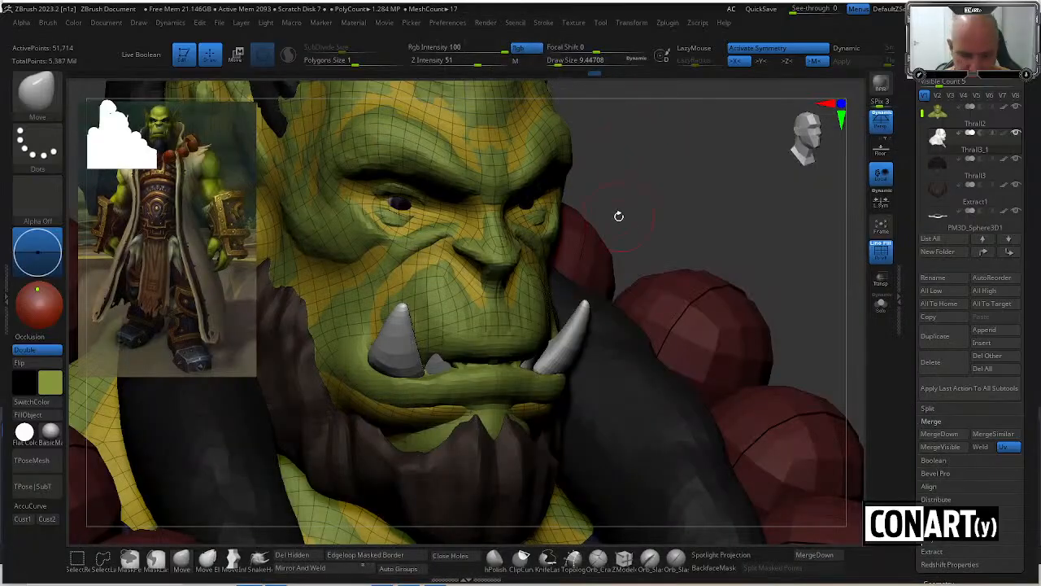
# Try to project the upper-lip and cheek area with the MeshProject brush.
pyautogui.press('b')
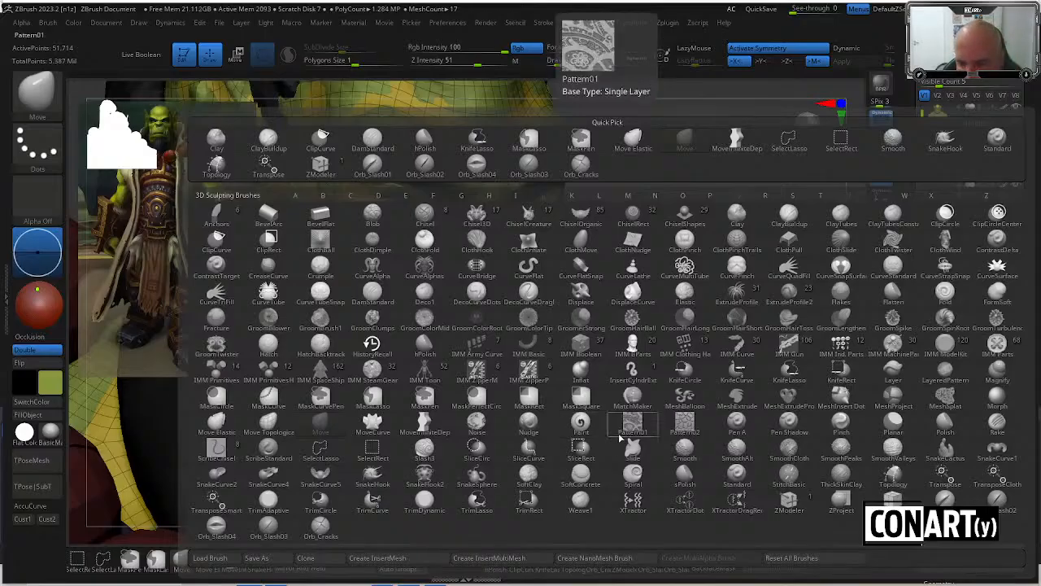
pyautogui.click(581, 396)
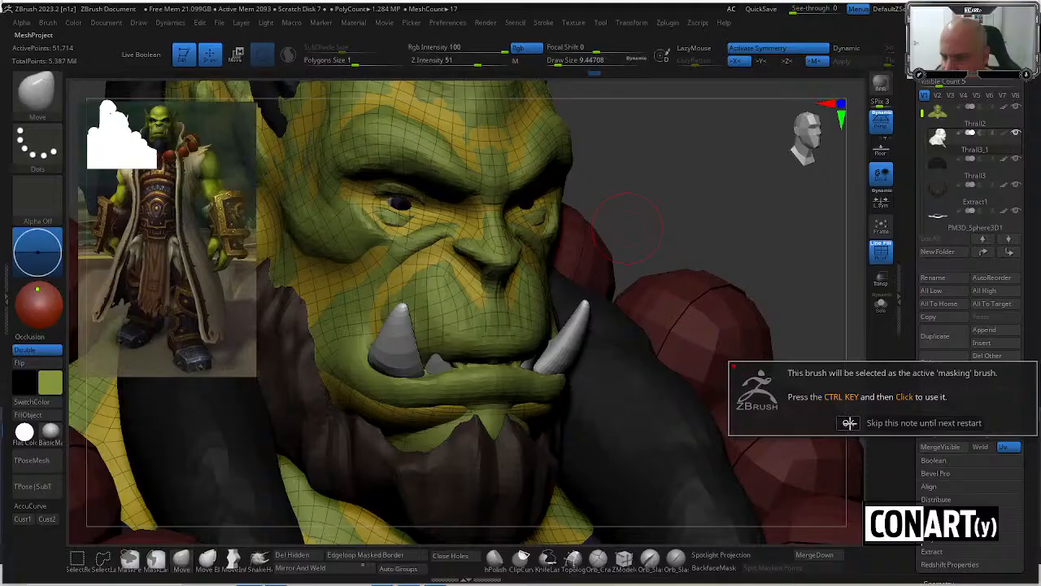
pyautogui.click(849, 423)
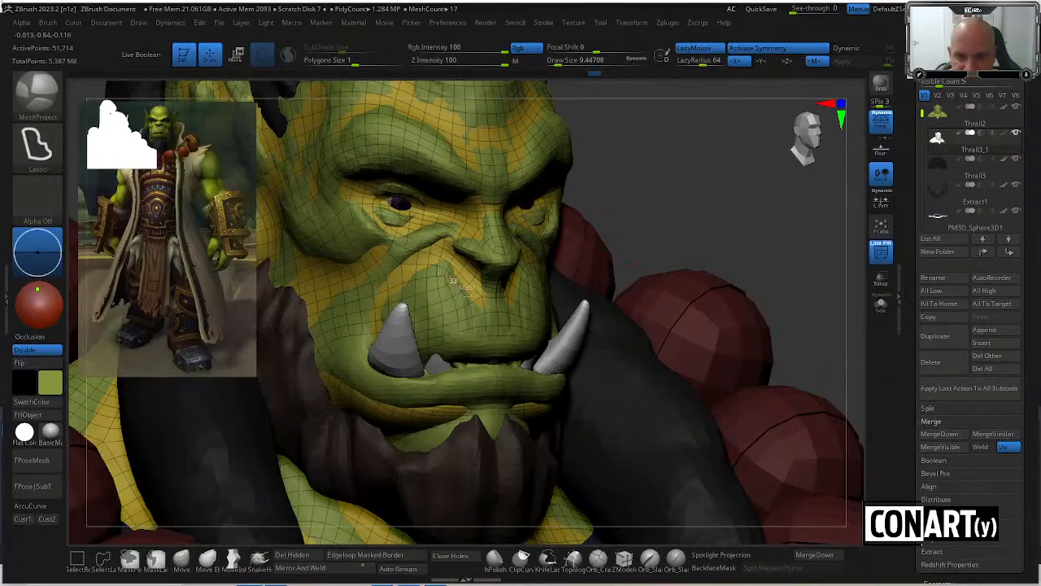
pyautogui.moveTo(437, 270)
pyautogui.keyDown('ctrl'); pyautogui.mouseDown()
pyautogui.moveTo(368, 274)
pyautogui.moveTo(354, 333)
pyautogui.moveTo(445, 338)
pyautogui.moveTo(443, 326)
pyautogui.mouseUp(); pyautogui.keyUp('ctrl')
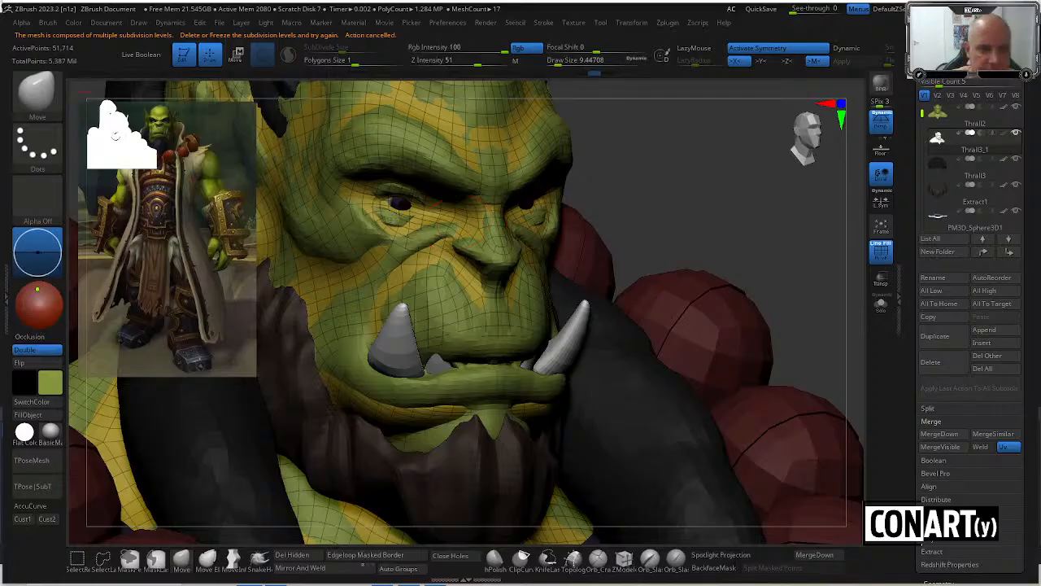
# Choose the ZProject brush and project the upper-lip area, cheek folds and nose onto the original head.
pyautogui.press('b')
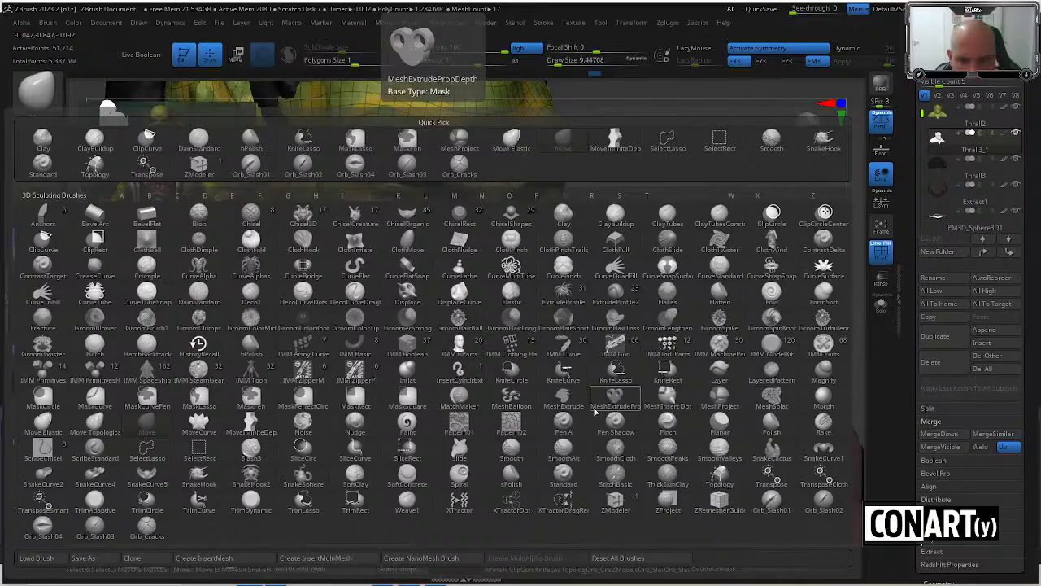
pyautogui.click(631, 461)
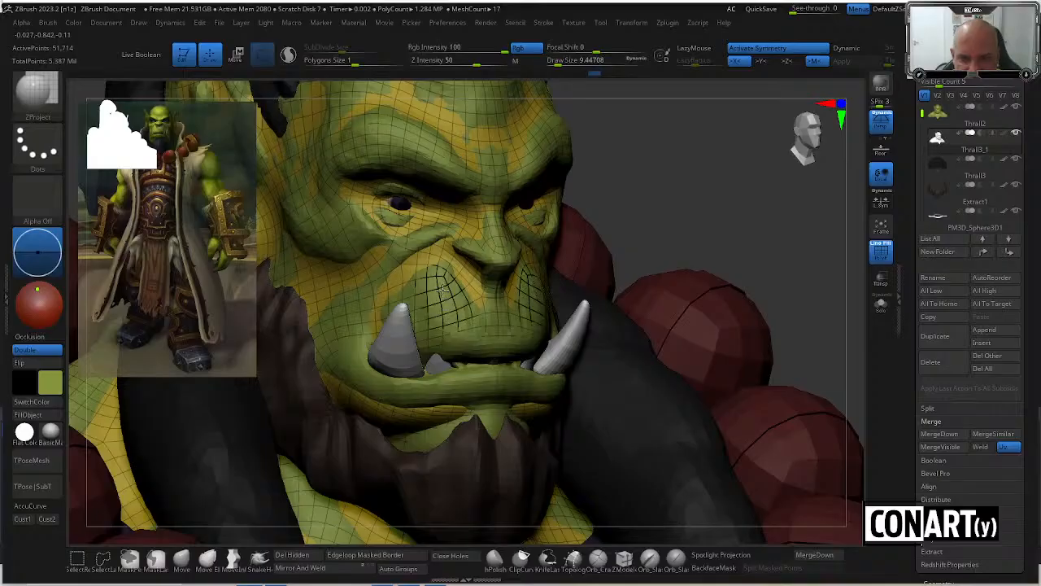
pyautogui.moveTo(688, 180); pyautogui.dragTo(696, 179)
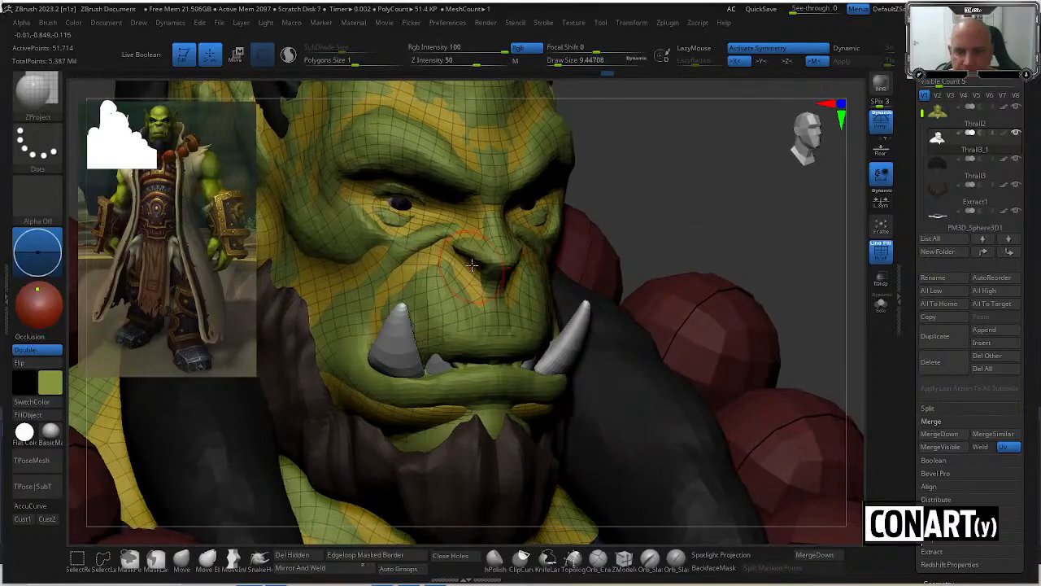
pyautogui.moveTo(451, 279)
pyautogui.mouseDown()
pyautogui.moveTo(443, 266)
pyautogui.moveTo(414, 270)
pyautogui.mouseUp()
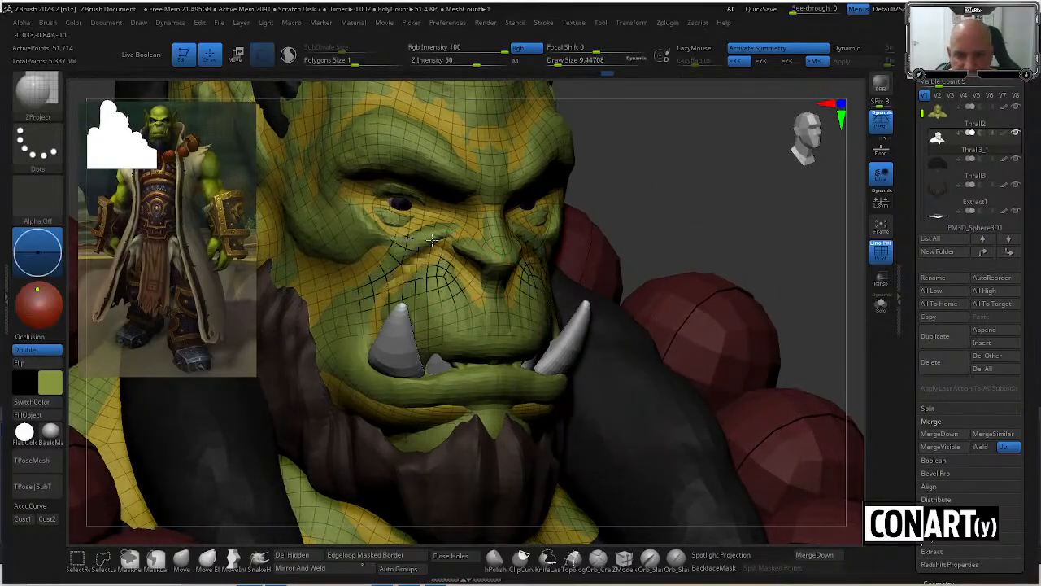
pyautogui.moveTo(460, 229); pyautogui.dragTo(505, 218)
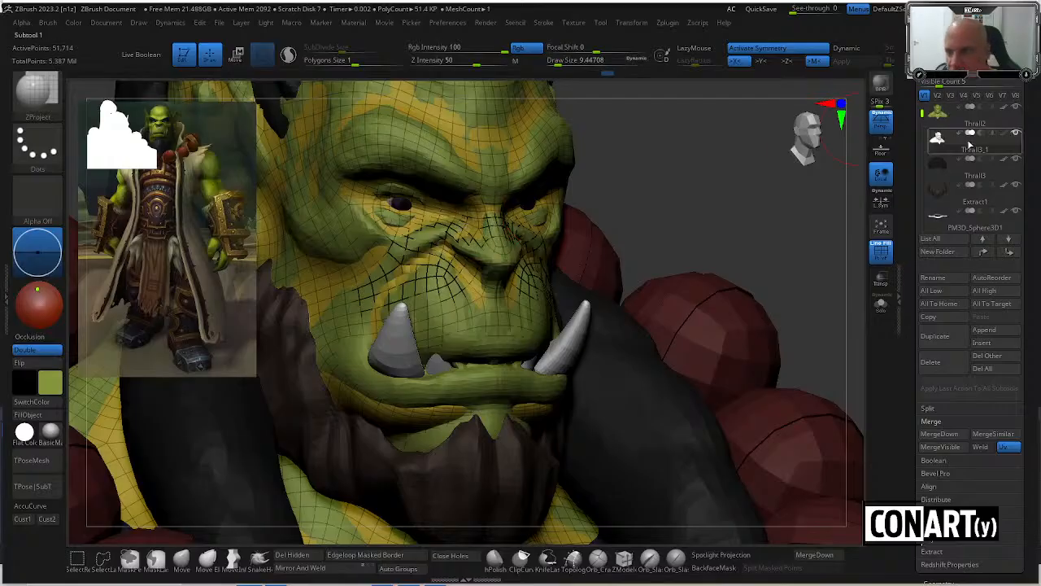
# Project the brow ridges, cheekbone and temple onto the original head with ZProject.
pyautogui.moveTo(639, 150); pyautogui.dragTo(572, 130)
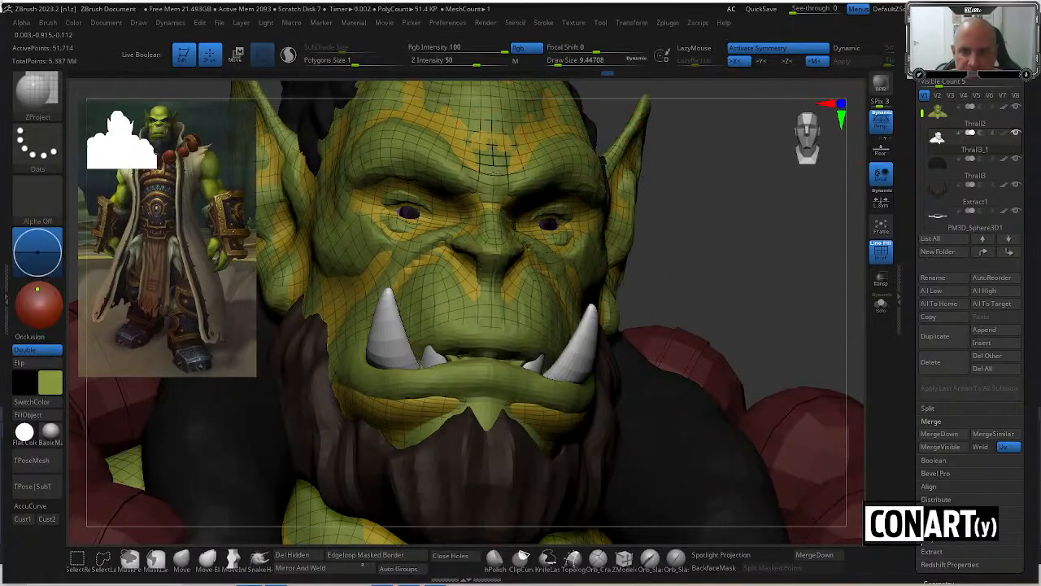
pyautogui.moveTo(482, 168)
pyautogui.mouseDown()
pyautogui.moveTo(419, 137)
pyautogui.moveTo(365, 140)
pyautogui.mouseUp()
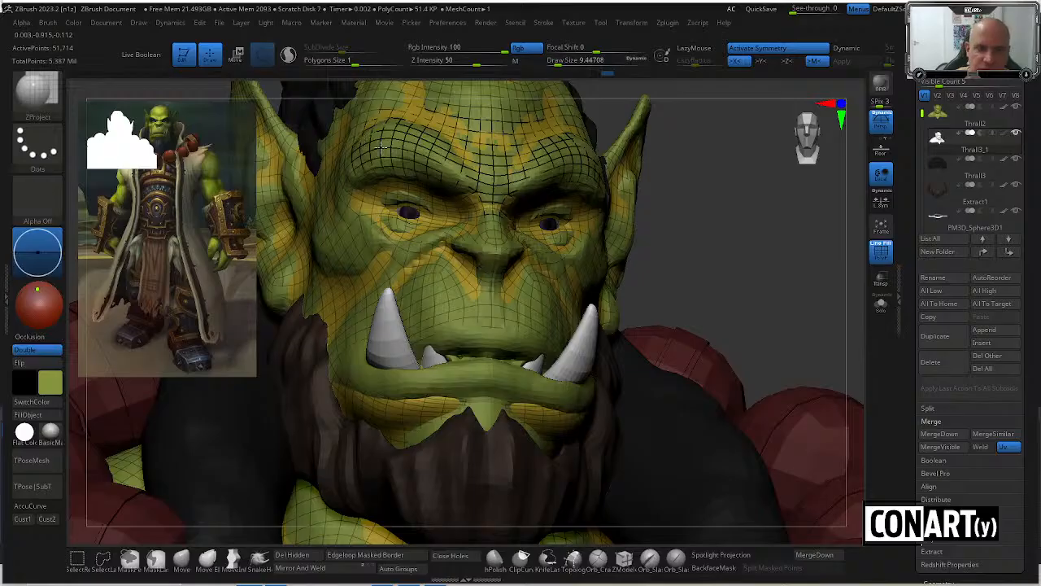
pyautogui.moveTo(737, 246); pyautogui.dragTo(797, 248)
pyautogui.moveTo(404, 260); pyautogui.dragTo(341, 262)
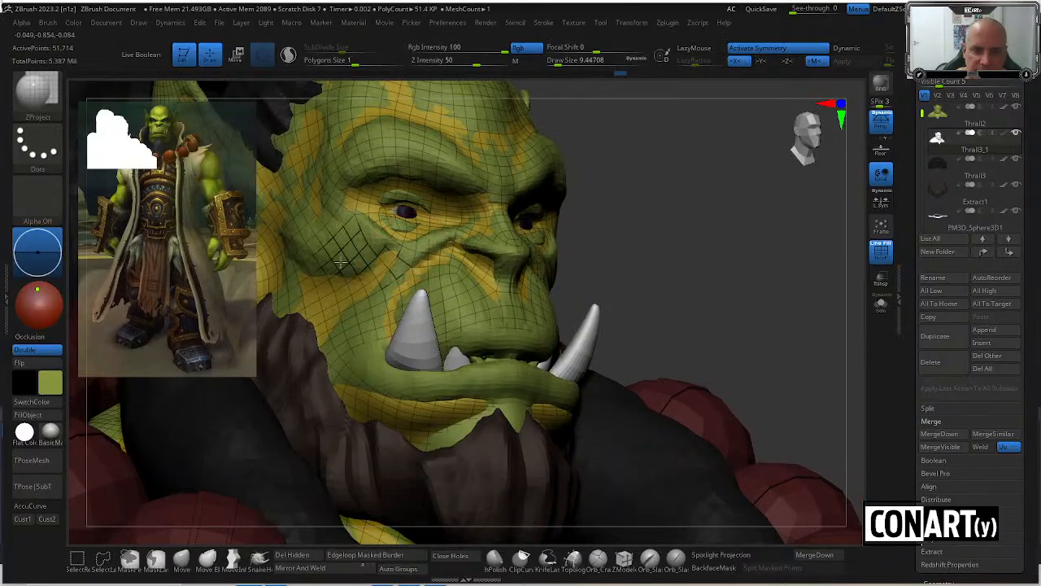
pyautogui.moveTo(328, 132); pyautogui.dragTo(368, 116)
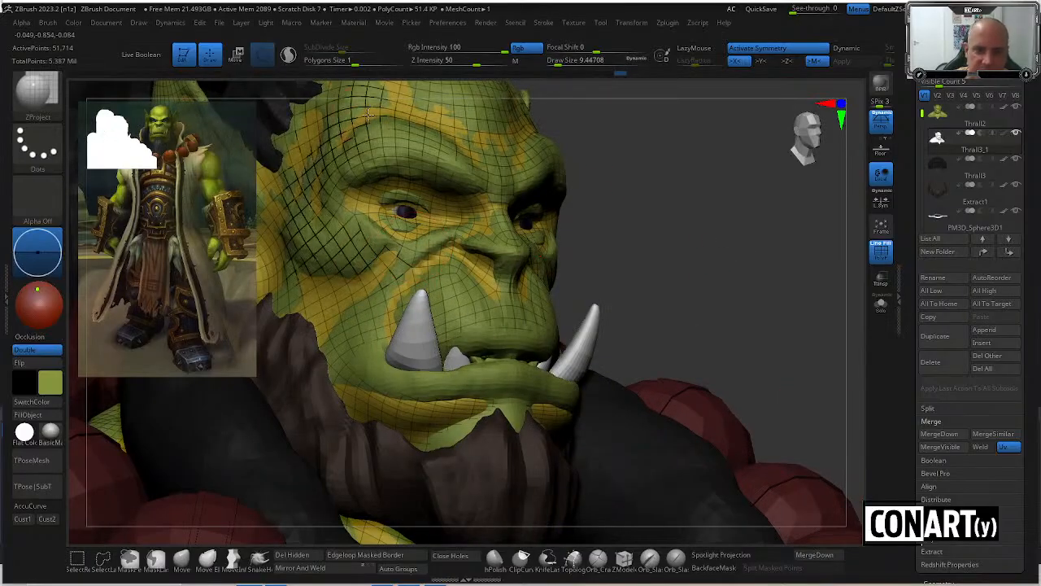
pyautogui.moveTo(692, 260); pyautogui.dragTo(606, 264)
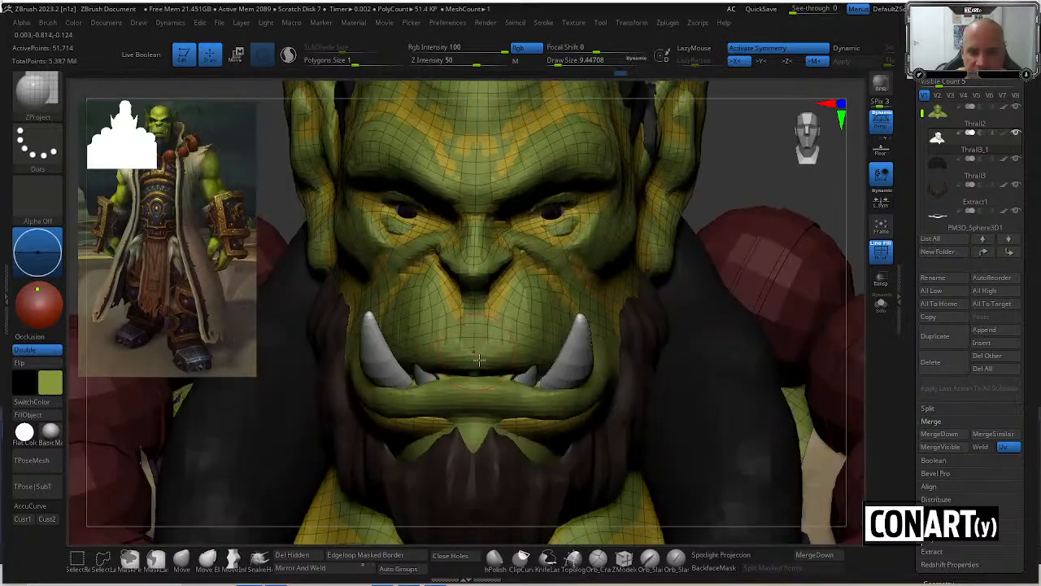
# Project the side of the face in front of the ear, the under-eye area and the side of the nose with ZProject.
pyautogui.moveTo(770, 159); pyautogui.dragTo(846, 163)
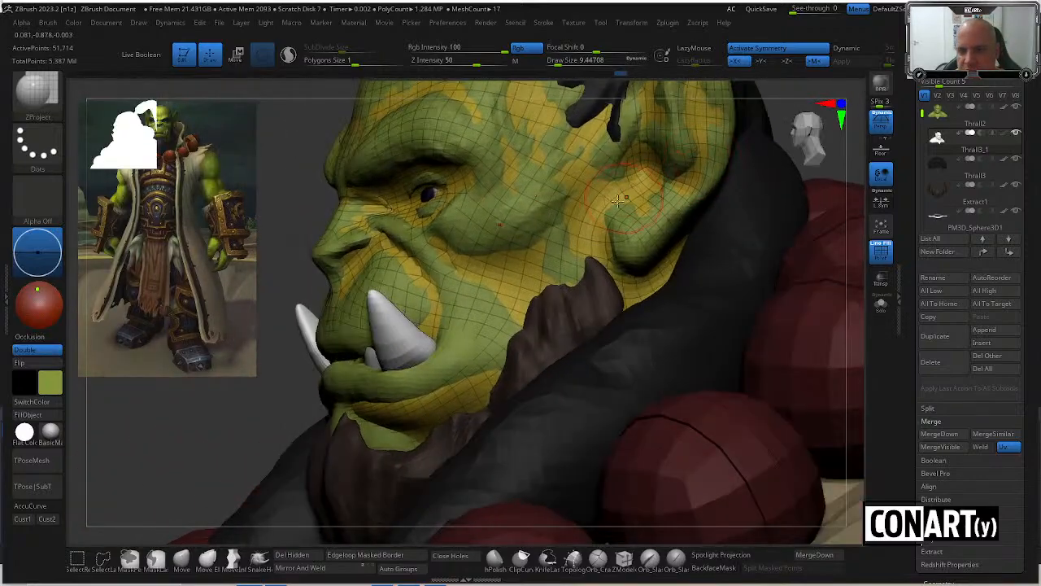
pyautogui.moveTo(566, 200); pyautogui.dragTo(529, 214)
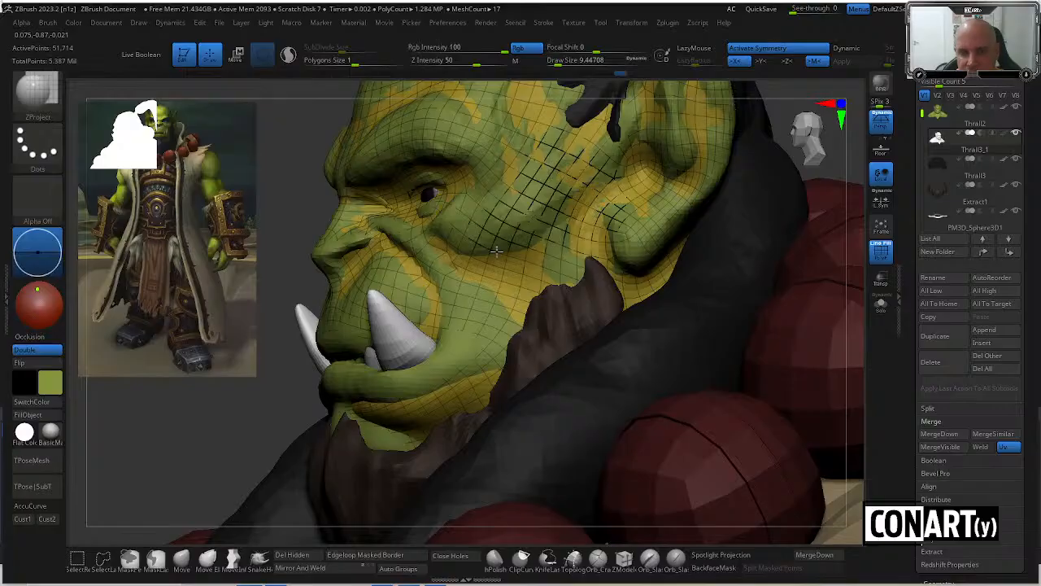
pyautogui.moveTo(495, 252)
pyautogui.mouseDown()
pyautogui.moveTo(471, 208)
pyautogui.moveTo(410, 221)
pyautogui.moveTo(445, 178)
pyautogui.moveTo(395, 189)
pyautogui.mouseUp()
pyautogui.moveTo(323, 222); pyautogui.dragTo(366, 216)
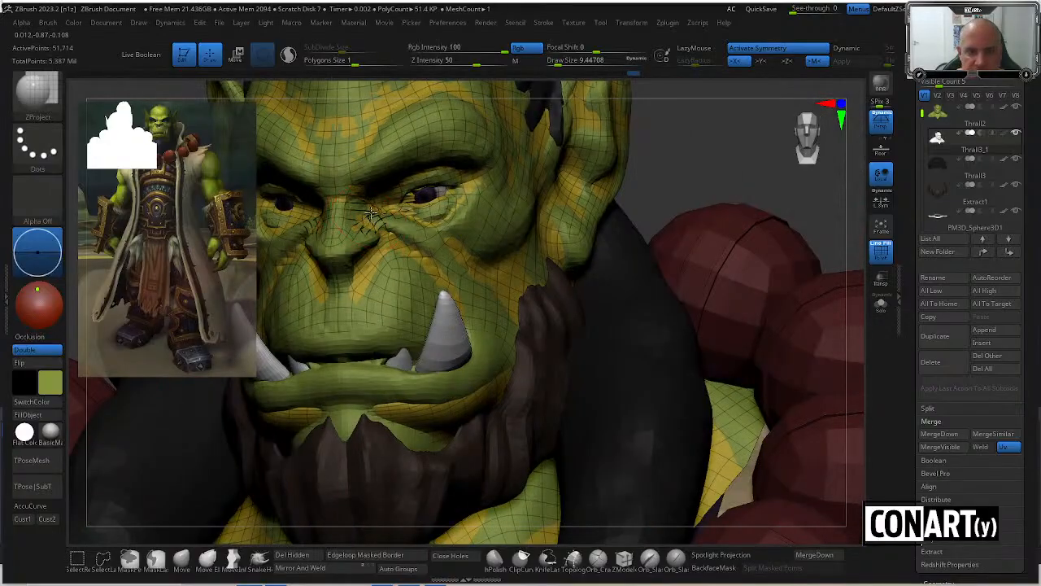
# Project the forehead onto the original head with ZProject, working below the hairline and above the brows.
pyautogui.keyDown('alt'); pyautogui.moveTo(720, 166); pyautogui.dragTo(719, 248); pyautogui.keyUp('alt')
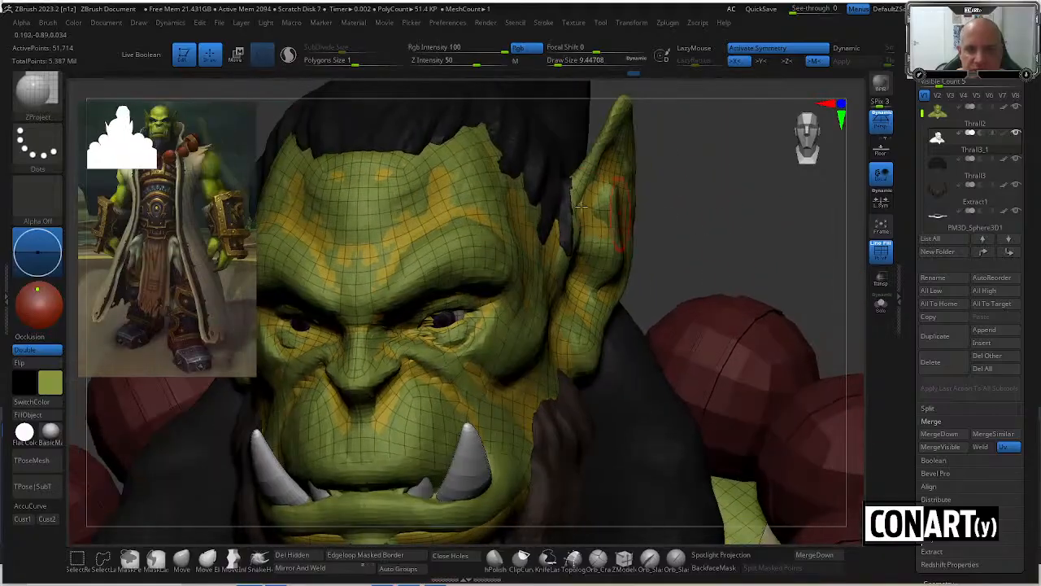
pyautogui.moveTo(483, 199); pyautogui.dragTo(382, 183)
pyautogui.moveTo(355, 226); pyautogui.dragTo(422, 201)
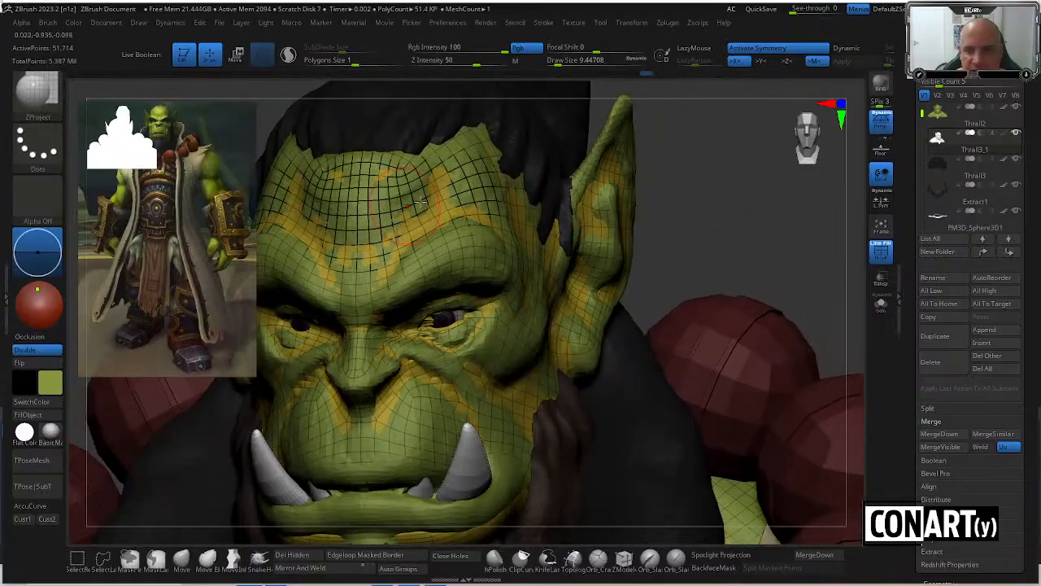
# Hide the original Thrall2 subtool and smooth the jagged projected polygons around the eye and nose fold.
pyautogui.click(1018, 107)
pyautogui.moveTo(743, 193); pyautogui.dragTo(715, 230)
pyautogui.moveTo(684, 298)
pyautogui.mouseDown()
pyautogui.moveTo(660, 324)
pyautogui.moveTo(631, 327)
pyautogui.mouseUp()
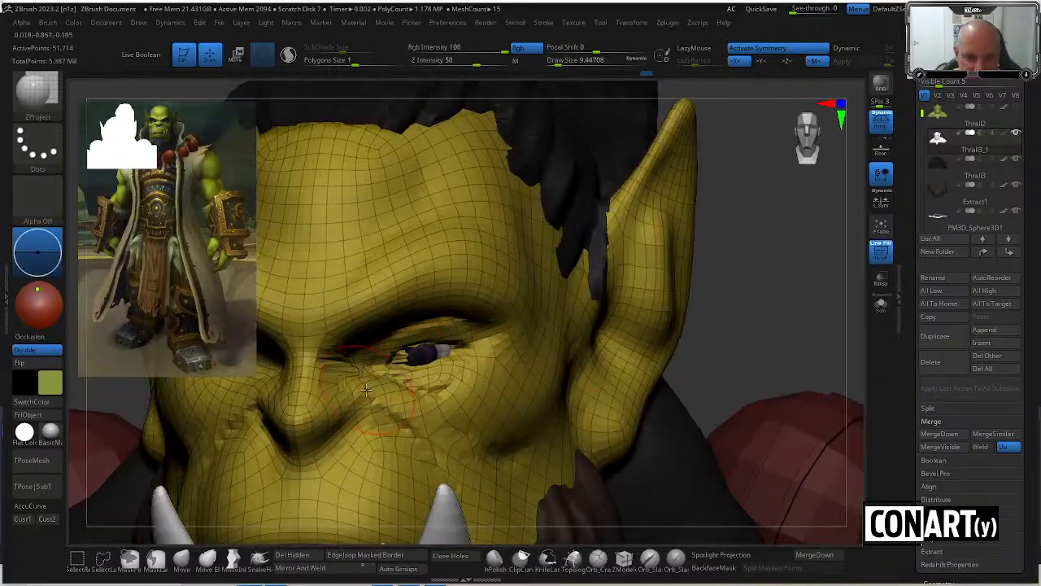
pyautogui.moveTo(356, 377)
pyautogui.keyDown('shift'); pyautogui.mouseDown()
pyautogui.moveTo(348, 380)
pyautogui.moveTo(398, 399)
pyautogui.moveTo(423, 386)
pyautogui.moveTo(410, 356)
pyautogui.moveTo(455, 366)
pyautogui.moveTo(433, 445)
pyautogui.mouseUp(); pyautogui.keyUp('shift')
# Isolate the Thrall3_1 body with Solo and inspect the projected face from the front.
pyautogui.keyDown('alt'); pyautogui.moveTo(755, 314); pyautogui.dragTo(791, 271); pyautogui.keyUp('alt')
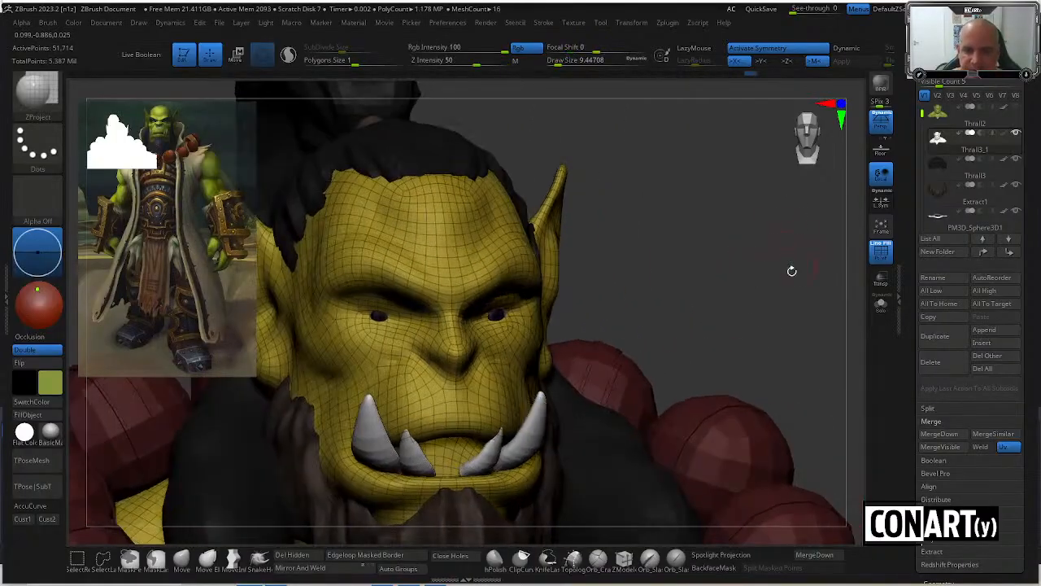
pyautogui.click(881, 303)
pyautogui.moveTo(695, 300); pyautogui.dragTo(657, 257)
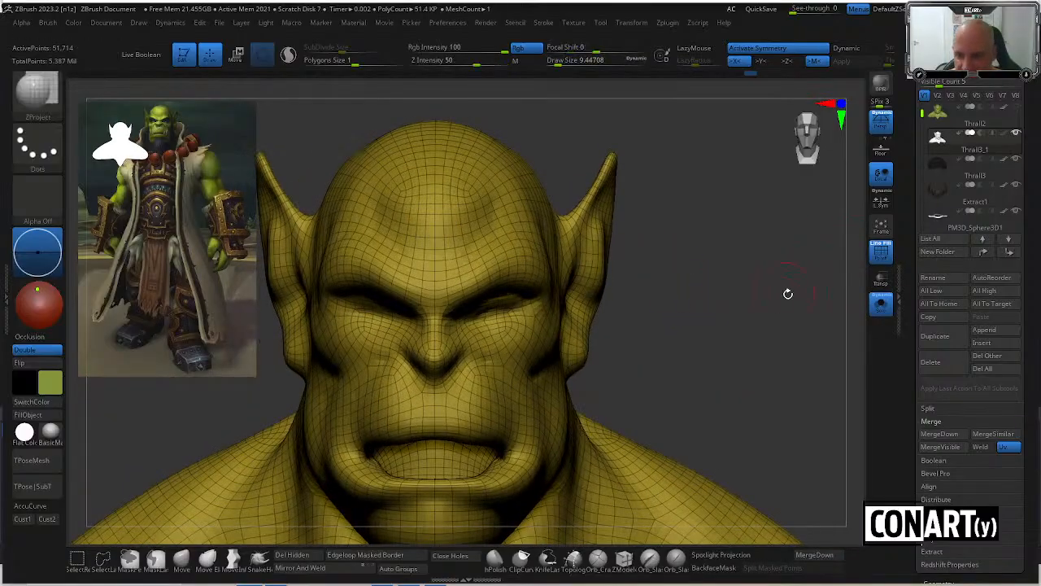
# Show all subtools again and carve the skin back around the eyeballs with the Standard brush at draw size 8.42.
pyautogui.click(888, 299)
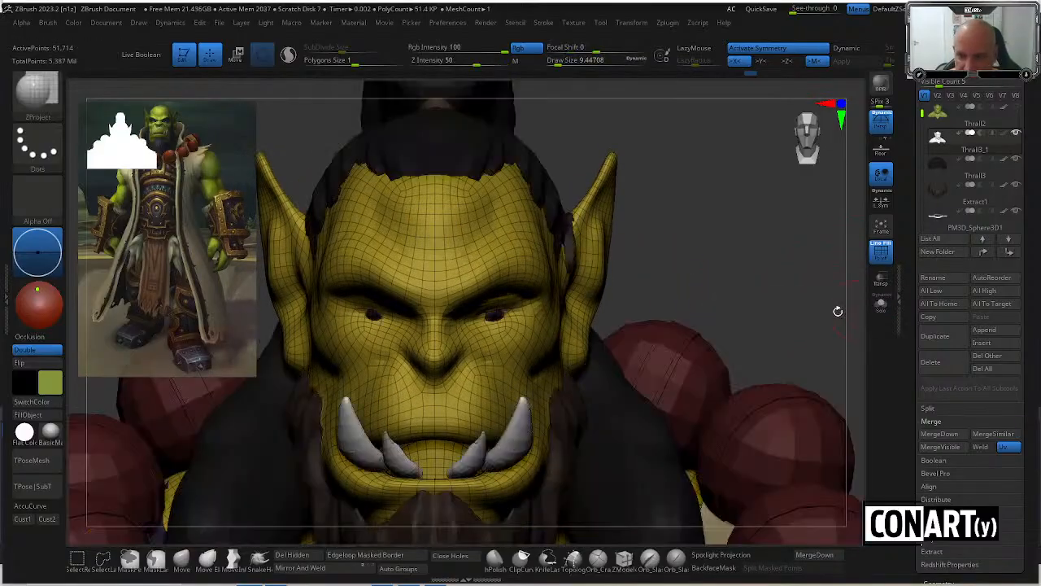
pyautogui.keyDown('alt'); pyautogui.moveTo(735, 337); pyautogui.dragTo(734, 356); pyautogui.keyUp('alt')
pyautogui.press('b')
pyautogui.press('s')
pyautogui.press('t')
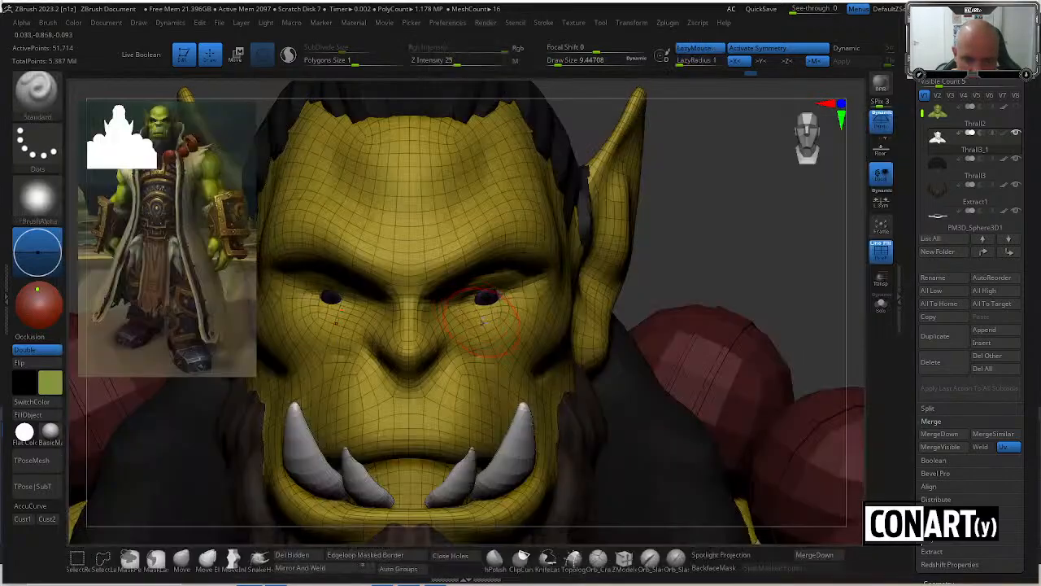
pyautogui.press('space')
pyautogui.moveTo(485, 322); pyautogui.dragTo(471, 304)
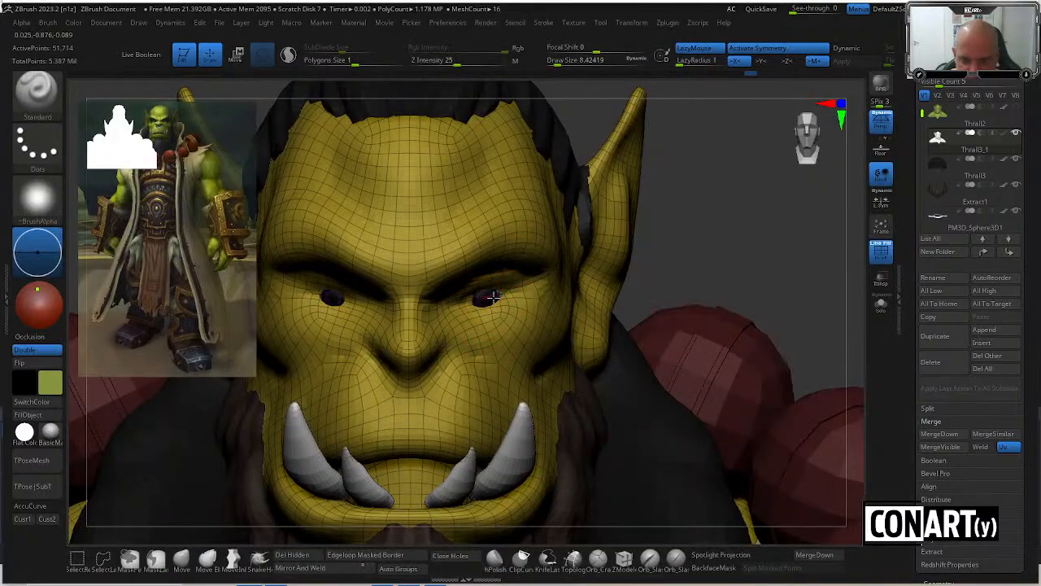
pyautogui.keyDown('alt'); pyautogui.click(491, 294); pyautogui.keyUp('alt')
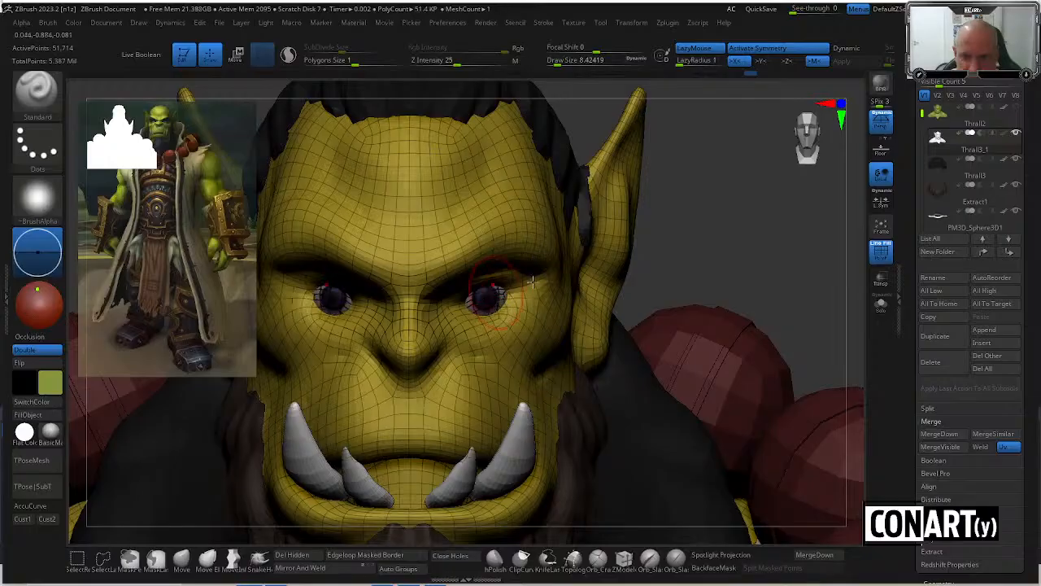
# Refine the eye openings and lid edges with the Standard brush, reducing the draw size to 6.58, 3.11 and finally 1.82.
pyautogui.moveTo(690, 263)
pyautogui.mouseDown()
pyautogui.moveTo(697, 225)
pyautogui.moveTo(704, 262)
pyautogui.moveTo(628, 268)
pyautogui.mouseUp()
pyautogui.press('space')
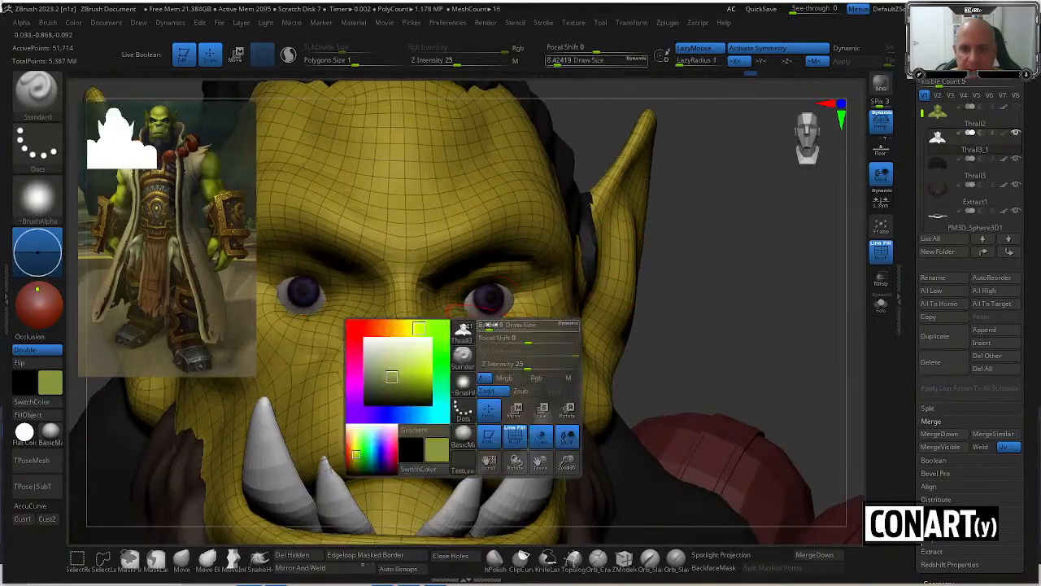
pyautogui.moveTo(492, 325); pyautogui.dragTo(446, 302)
pyautogui.press('space')
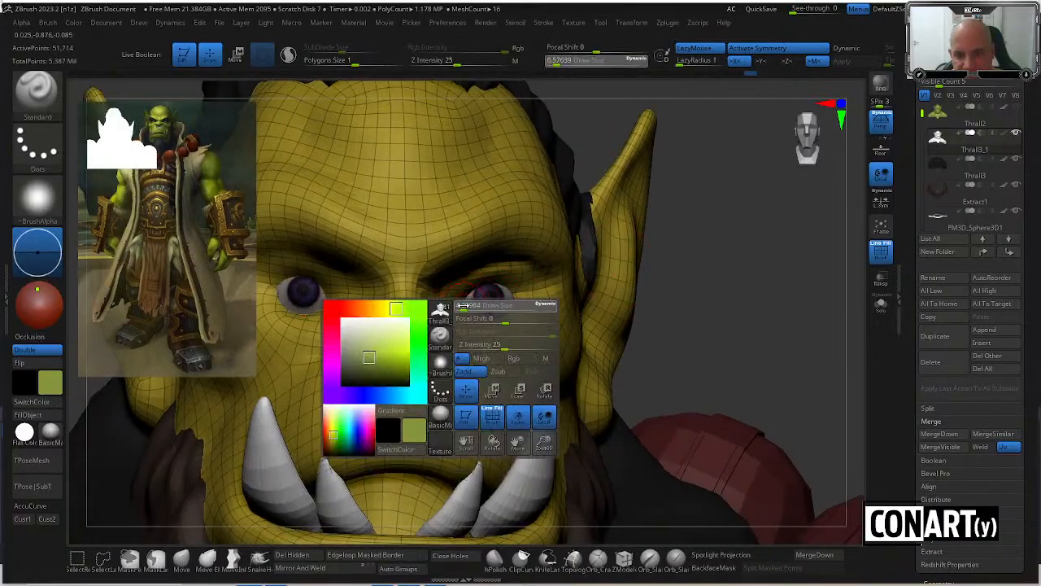
pyautogui.moveTo(696, 260); pyautogui.dragTo(529, 302)
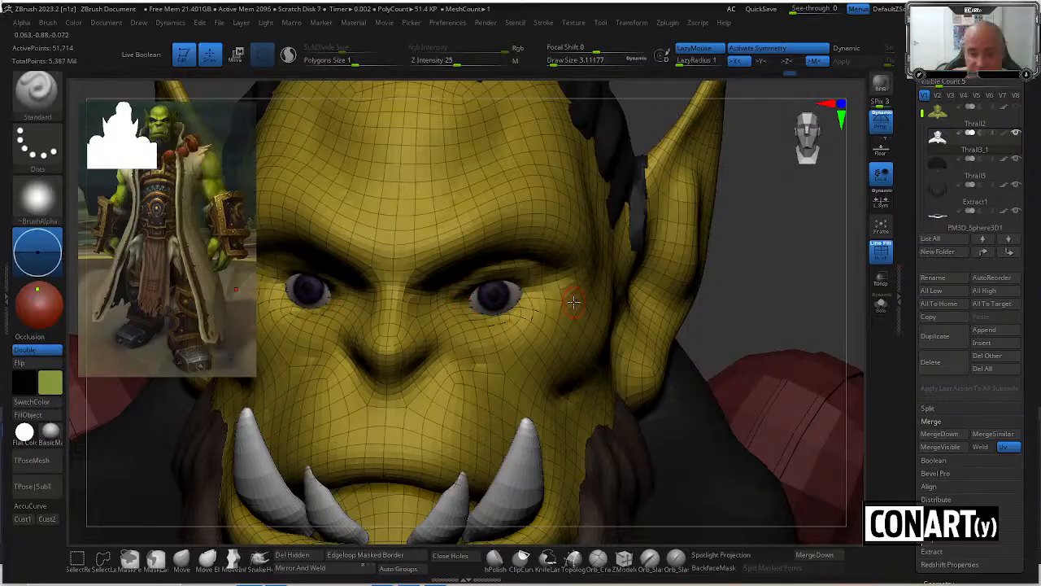
pyautogui.moveTo(721, 281); pyautogui.dragTo(756, 269)
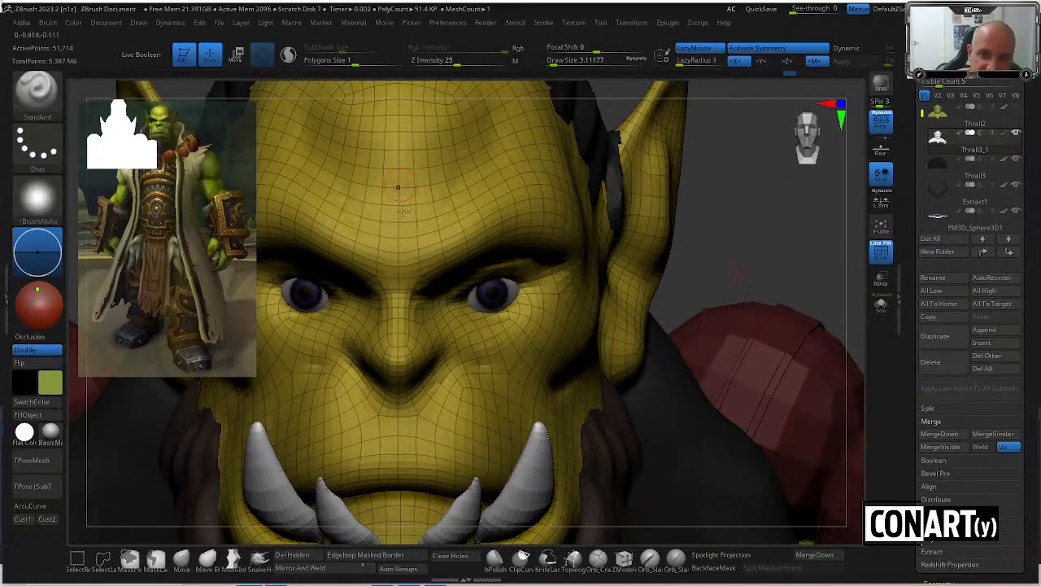
pyautogui.press('space')
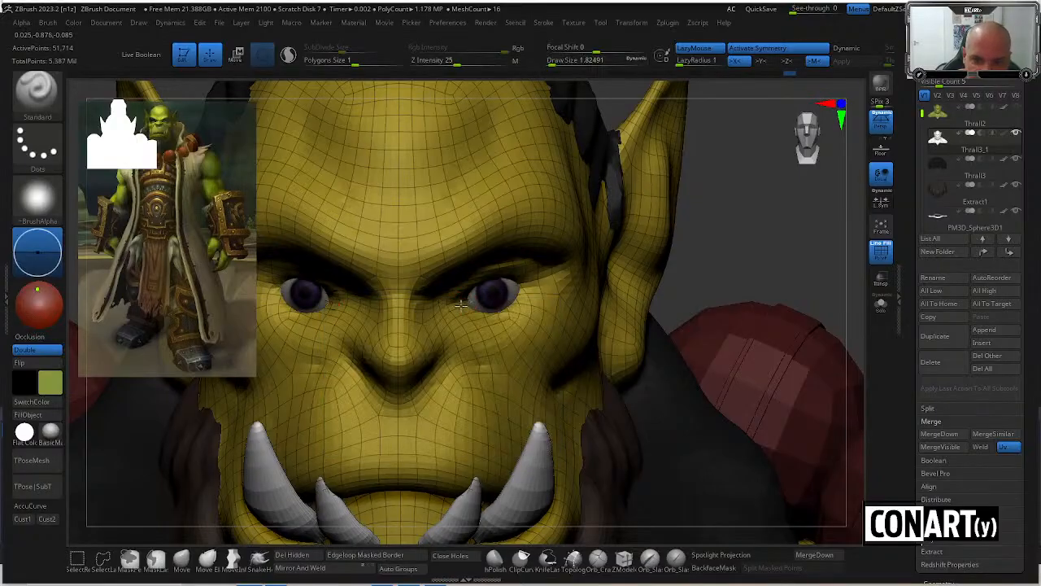
pyautogui.moveTo(460, 305); pyautogui.dragTo(530, 280)
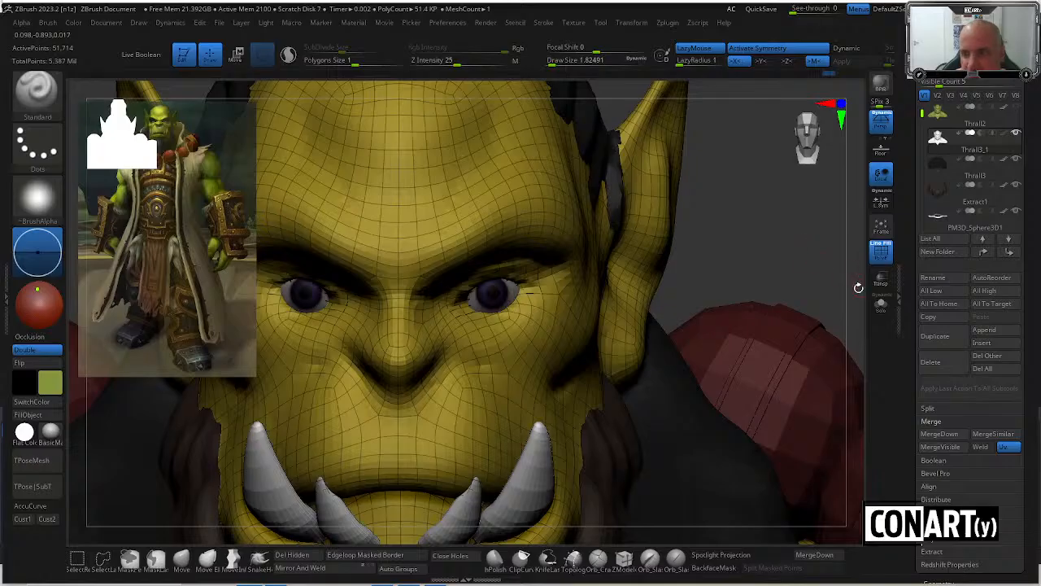
# Hide the polyframe wires and sculpt the lower eyelids with the Standard brush at draw size 7.47.
pyautogui.hotkey('shift', 'f')
pyautogui.press('d')
pyautogui.moveTo(730, 219); pyautogui.dragTo(727, 252)
pyautogui.press('space')
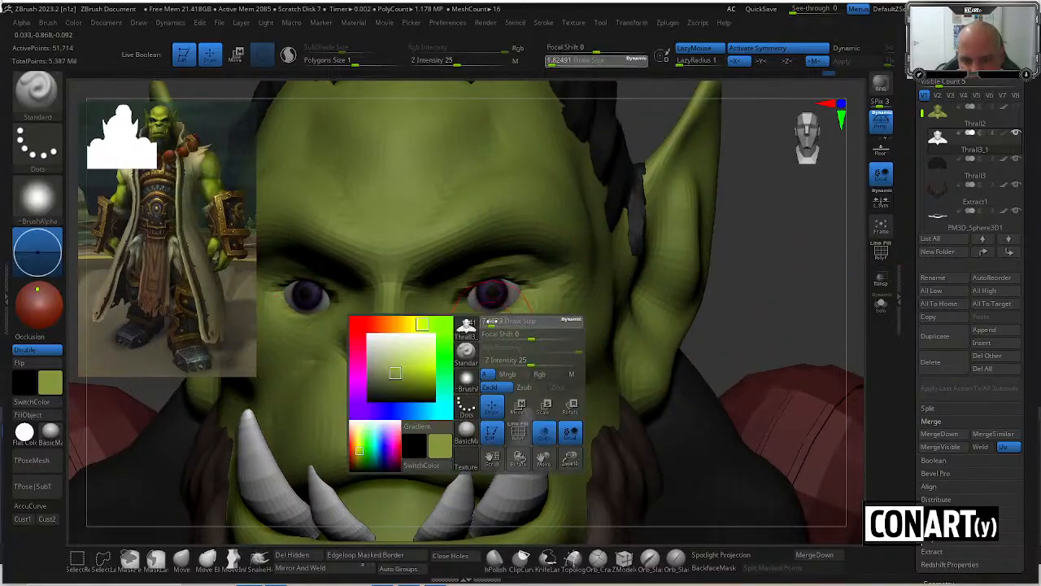
pyautogui.moveTo(486, 321); pyautogui.dragTo(492, 323)
pyautogui.moveTo(787, 250); pyautogui.dragTo(704, 254)
pyautogui.moveTo(503, 308)
pyautogui.mouseDown()
pyautogui.moveTo(446, 319)
pyautogui.moveTo(478, 311)
pyautogui.mouseUp()
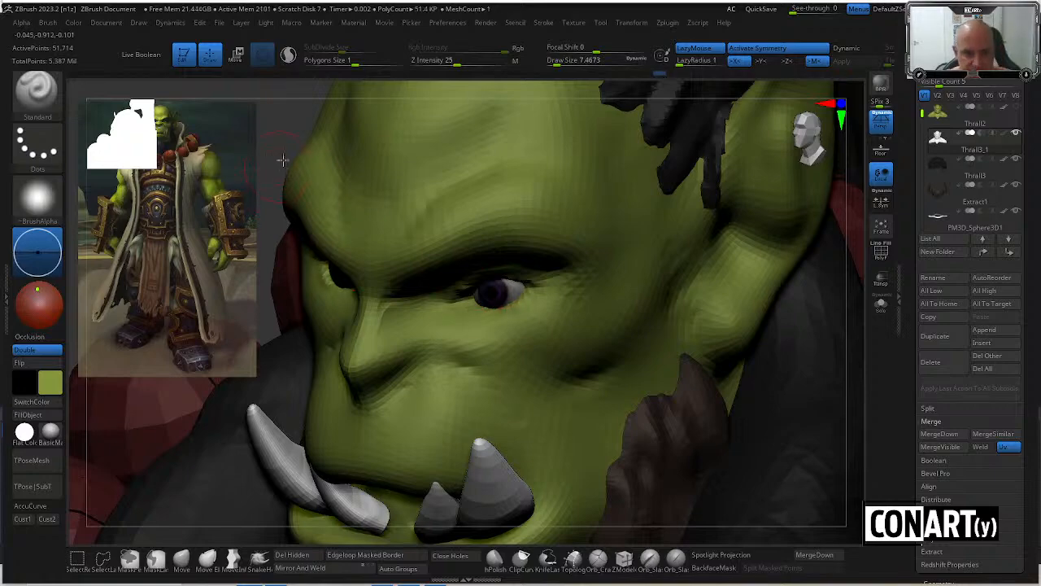
# Refine the upper eyelids and inner eye corners from a three-quarter view with the Standard brush at draw size 3.11.
pyautogui.moveTo(283, 160); pyautogui.dragTo(302, 157)
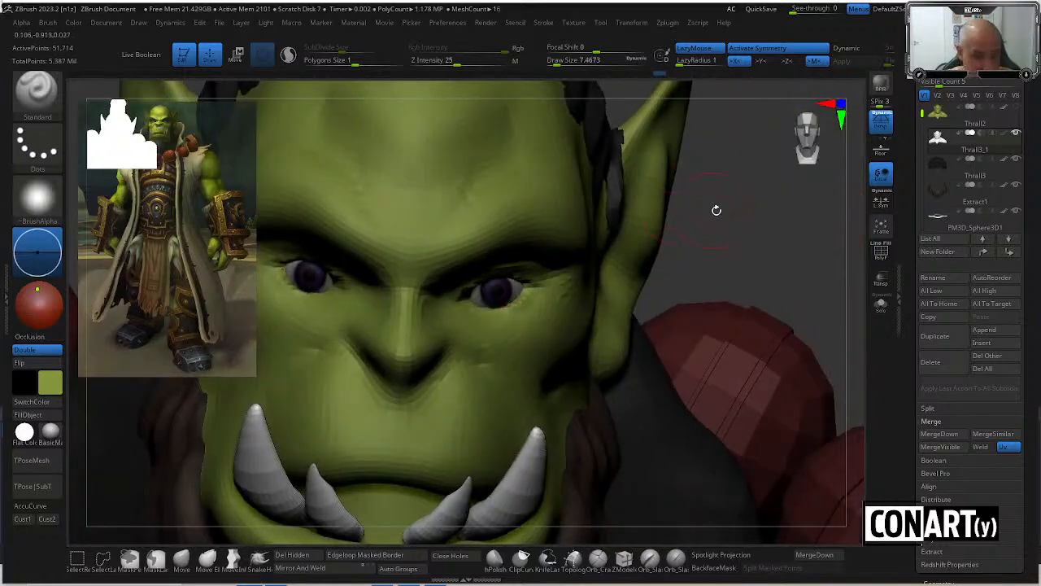
pyautogui.moveTo(715, 222); pyautogui.dragTo(674, 251)
pyautogui.moveTo(739, 214); pyautogui.dragTo(618, 268)
pyautogui.press('space')
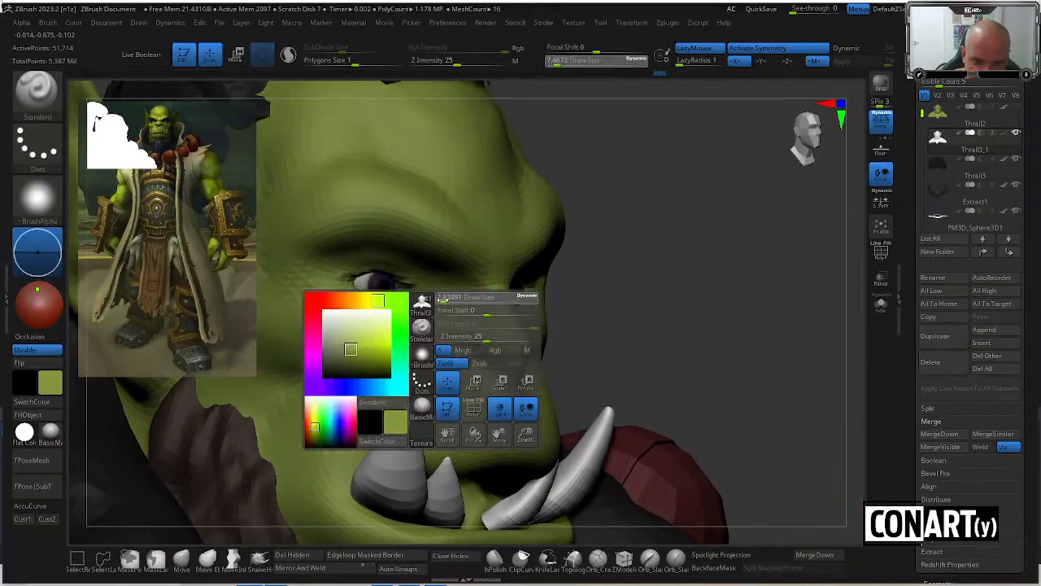
pyautogui.moveTo(445, 299); pyautogui.dragTo(382, 281)
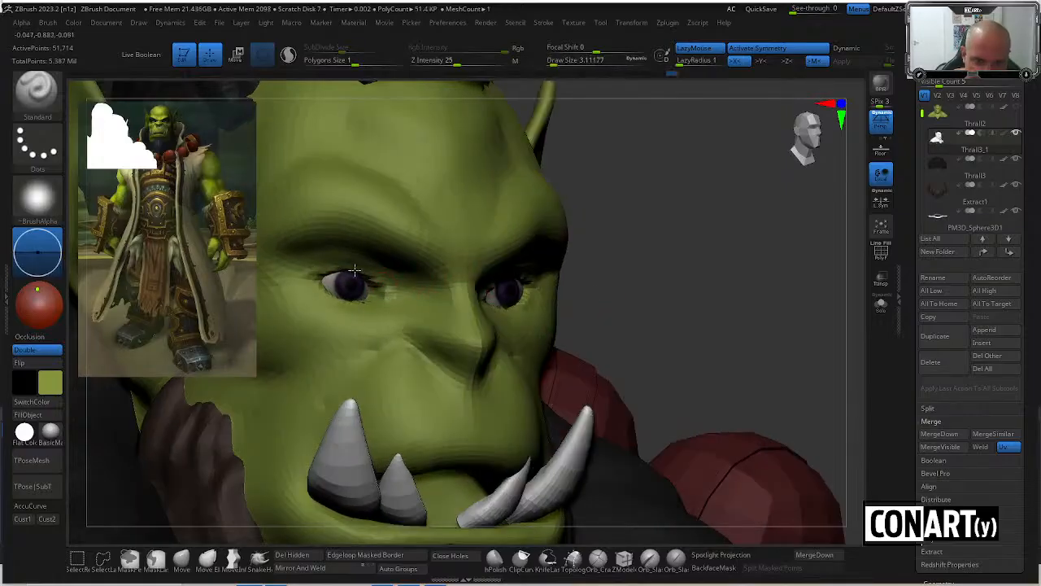
pyautogui.moveTo(355, 270); pyautogui.dragTo(356, 268)
pyautogui.moveTo(645, 252); pyautogui.dragTo(609, 233)
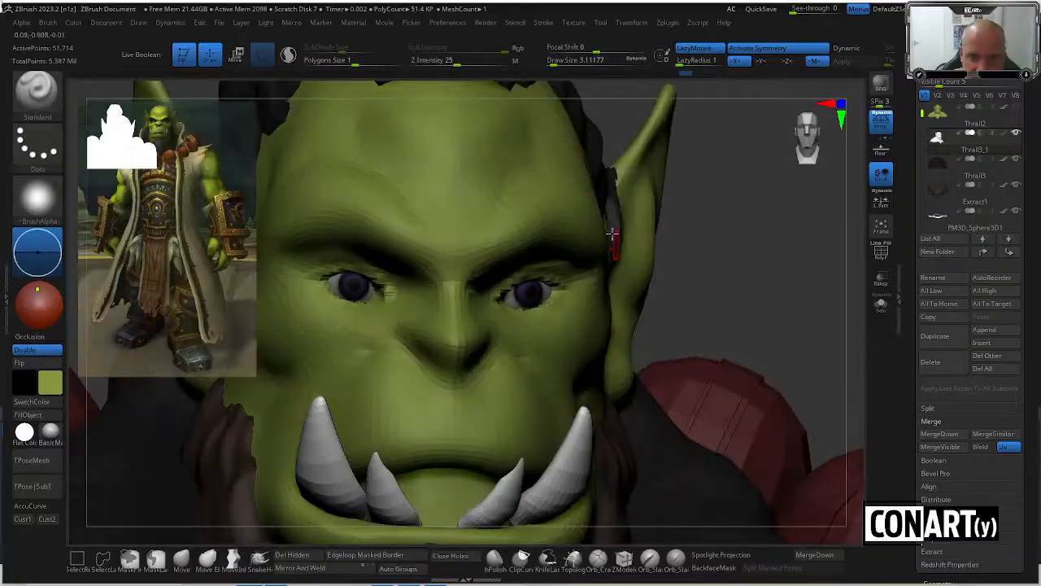
# Choose the DamStandard brush at draw size 6.58 and subdivide the Thrall3_1 body mesh once.
pyautogui.press('b')
pyautogui.press('s')
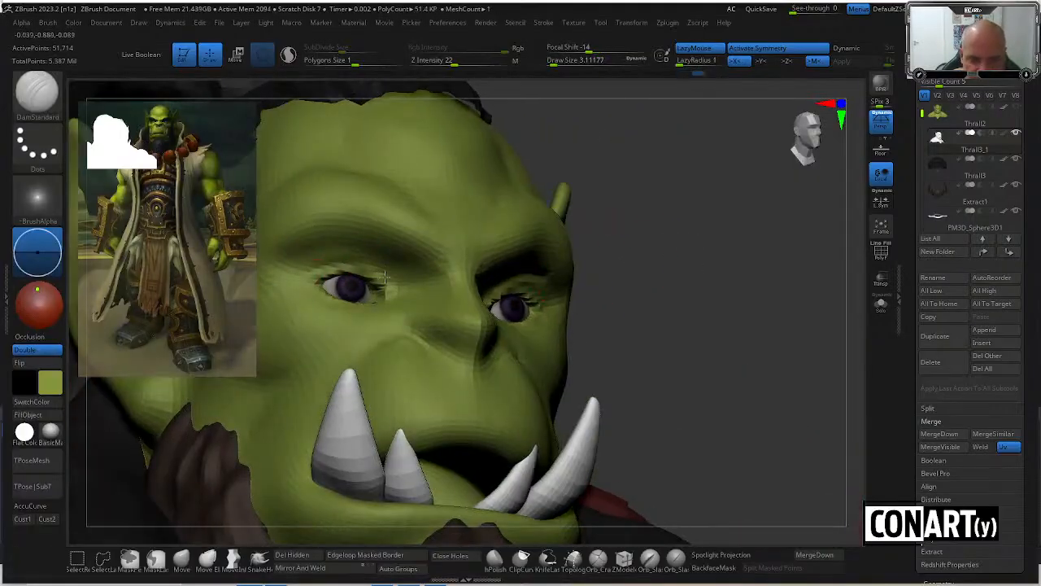
pyautogui.press('space')
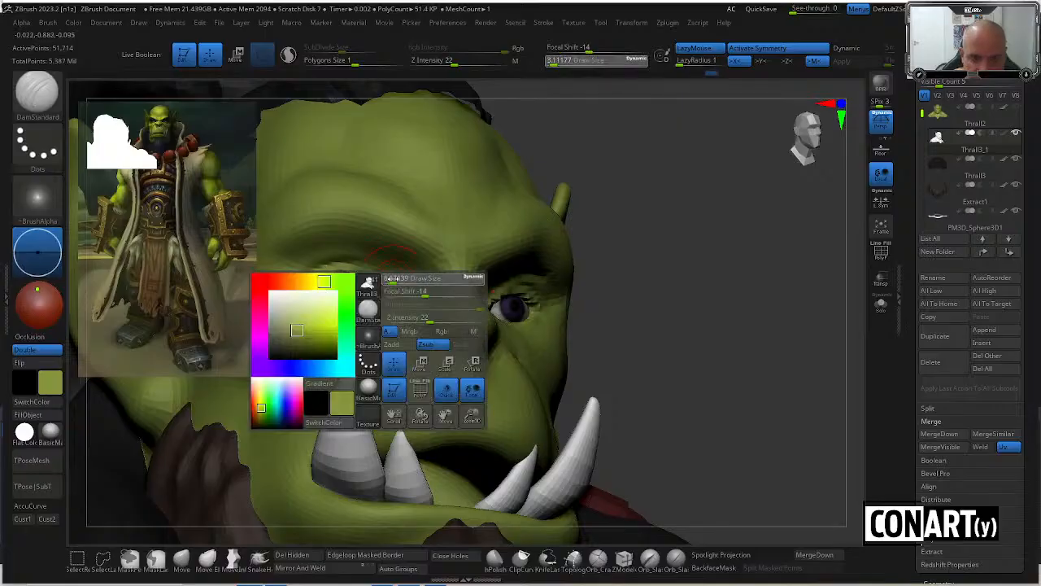
pyautogui.moveTo(651, 342)
pyautogui.mouseDown()
pyautogui.moveTo(674, 320)
pyautogui.moveTo(641, 185)
pyautogui.mouseUp()
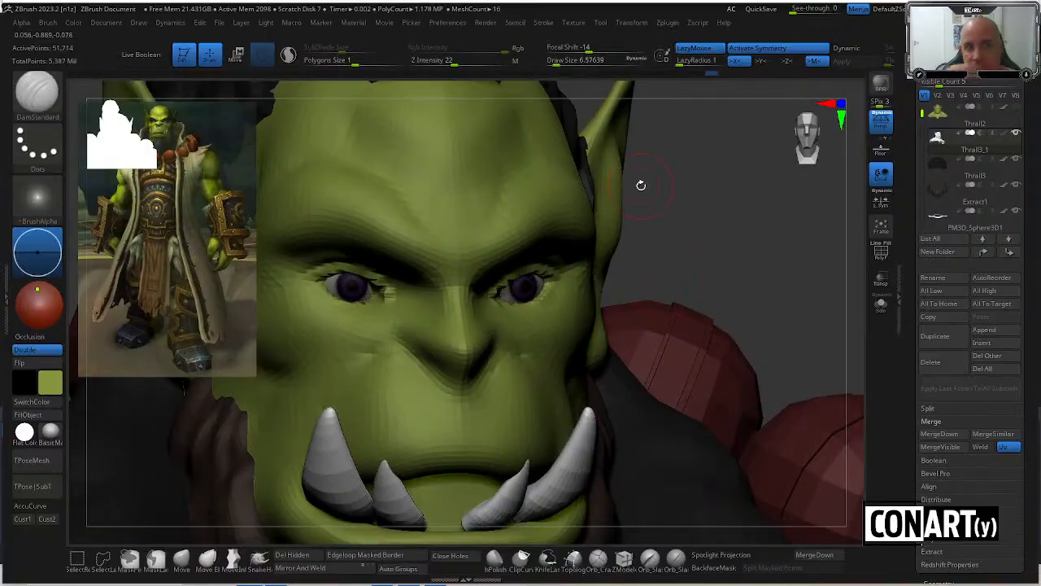
pyautogui.moveTo(694, 231); pyautogui.dragTo(773, 252)
pyautogui.hotkey('ctrl', 'd')
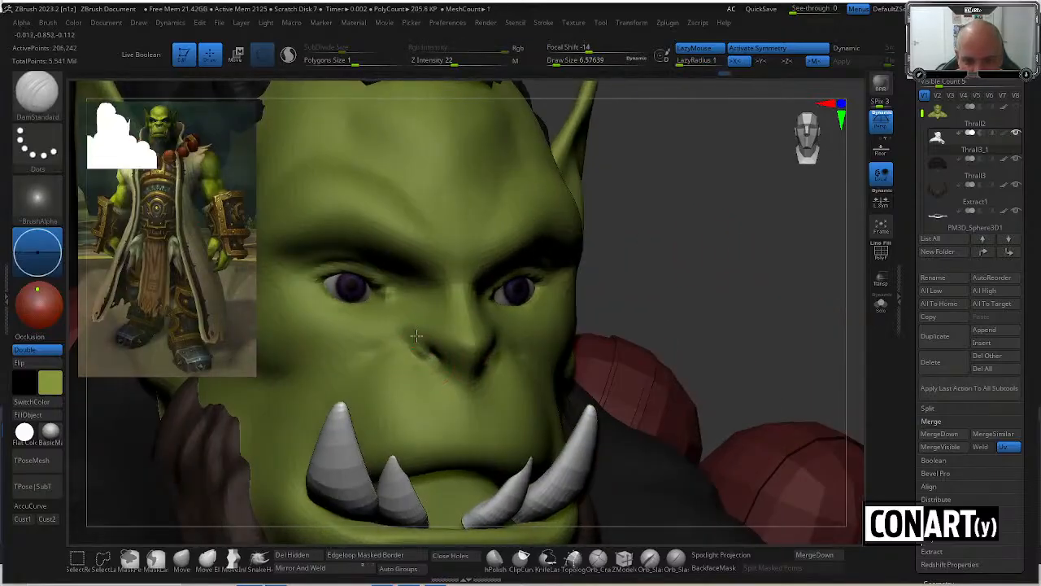
# Carve the nostril creases and the underside of the nose with the DamStandard brush.
pyautogui.moveTo(415, 335)
pyautogui.mouseDown()
pyautogui.moveTo(406, 344)
pyautogui.moveTo(444, 344)
pyautogui.moveTo(453, 366)
pyautogui.mouseUp()
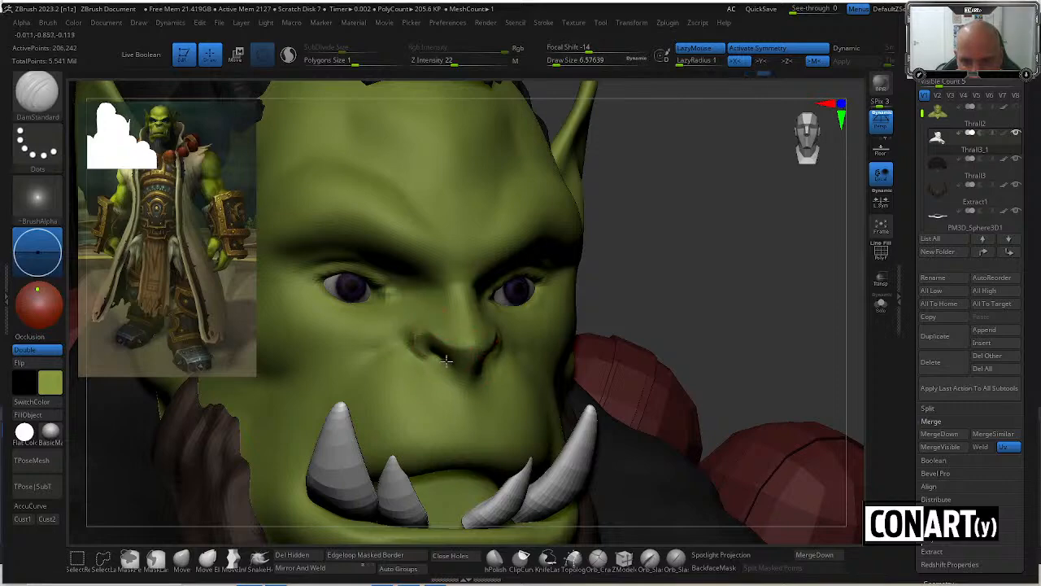
pyautogui.moveTo(666, 242); pyautogui.dragTo(440, 377)
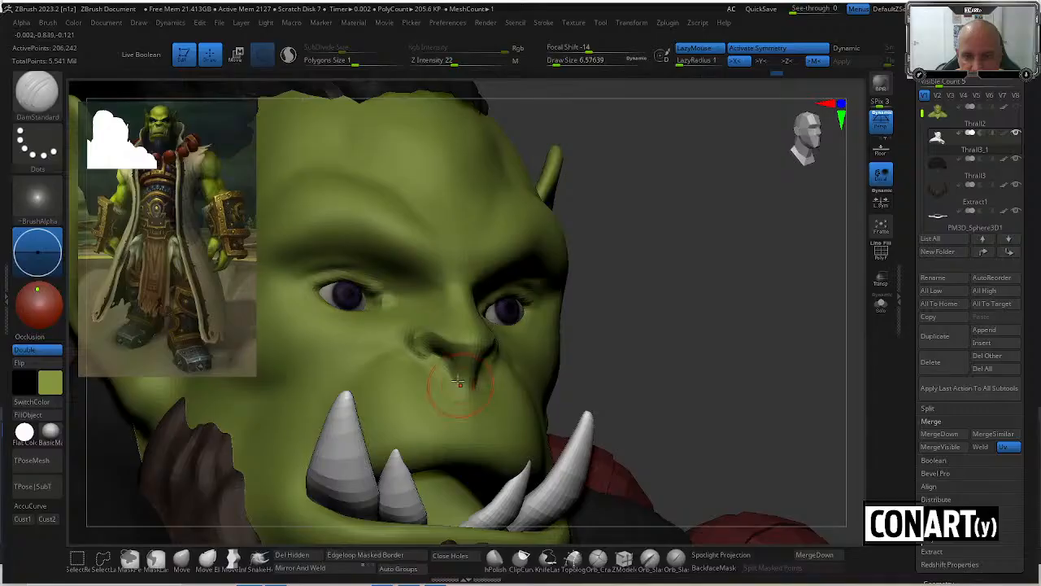
pyautogui.moveTo(651, 318); pyautogui.dragTo(425, 371)
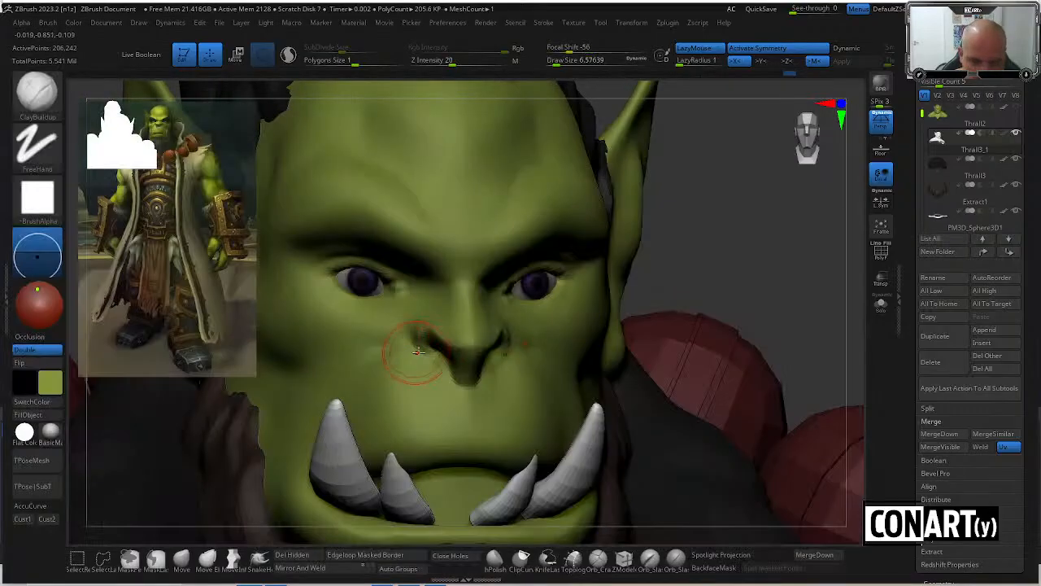
# Build up the nostril wings and sides of the nose with ClayBuildup at draw size 4.3, and smooth the strokes.
pyautogui.press('space')
pyautogui.moveTo(423, 355)
pyautogui.mouseDown()
pyautogui.moveTo(422, 337)
pyautogui.moveTo(438, 336)
pyautogui.moveTo(417, 330)
pyautogui.mouseUp()
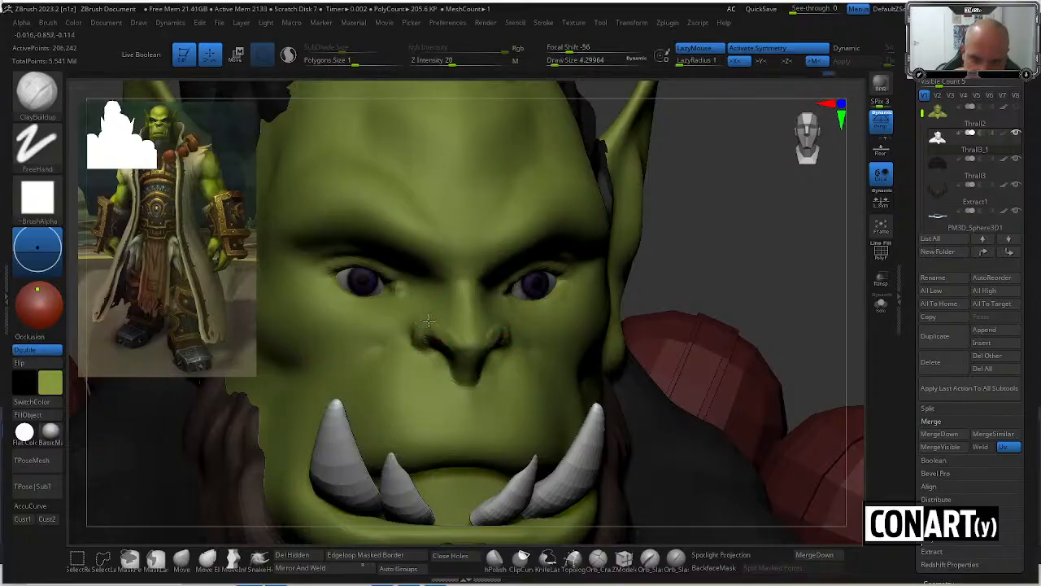
pyautogui.moveTo(686, 250); pyautogui.dragTo(557, 276)
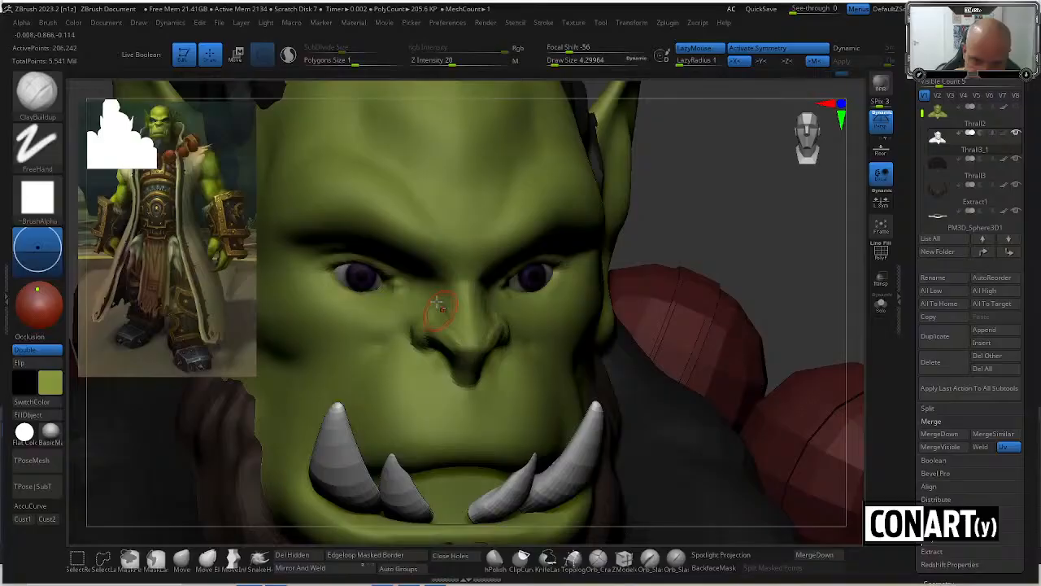
pyautogui.press('shift')
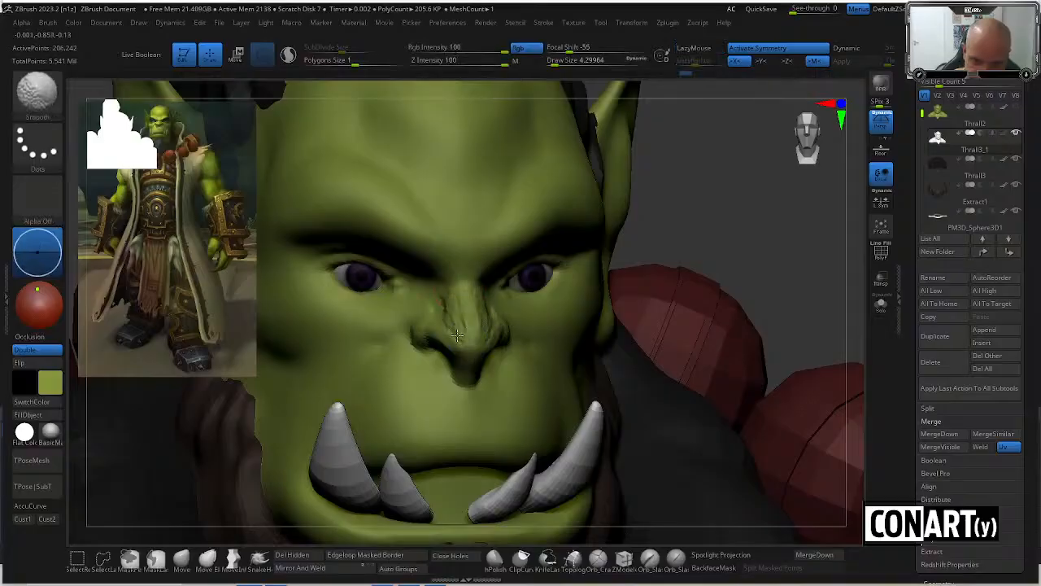
pyautogui.moveTo(443, 302)
pyautogui.keyDown('shift'); pyautogui.mouseDown()
pyautogui.moveTo(460, 326)
pyautogui.moveTo(471, 309)
pyautogui.mouseUp(); pyautogui.keyUp('shift')
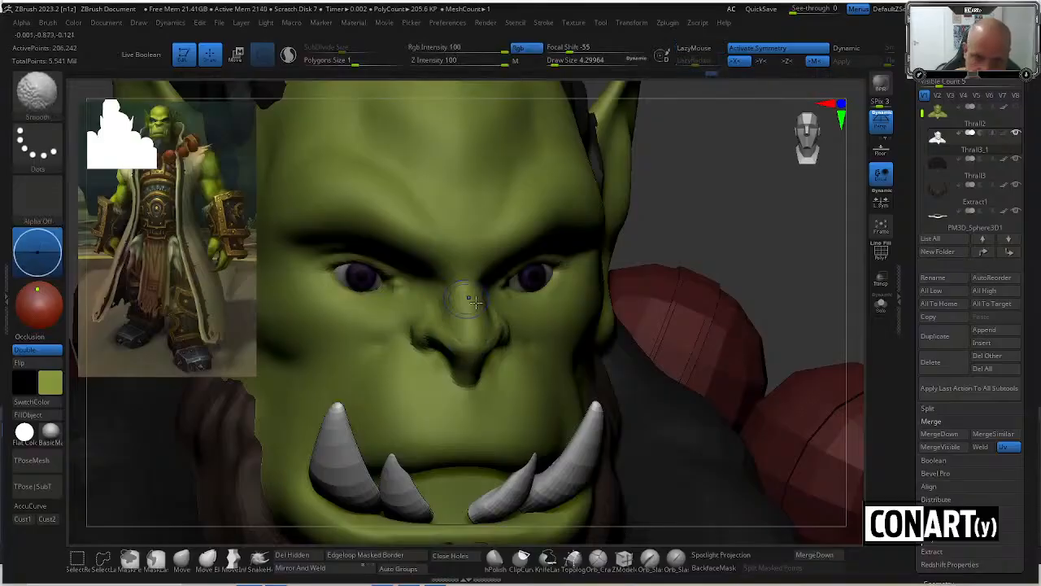
# Define the nostril cavities and rims from the side and below, using the Standard brush at draw size 2.62.
pyautogui.moveTo(634, 260); pyautogui.dragTo(587, 264)
pyautogui.moveTo(517, 335)
pyautogui.mouseDown()
pyautogui.moveTo(602, 322)
pyautogui.moveTo(448, 370)
pyautogui.mouseUp()
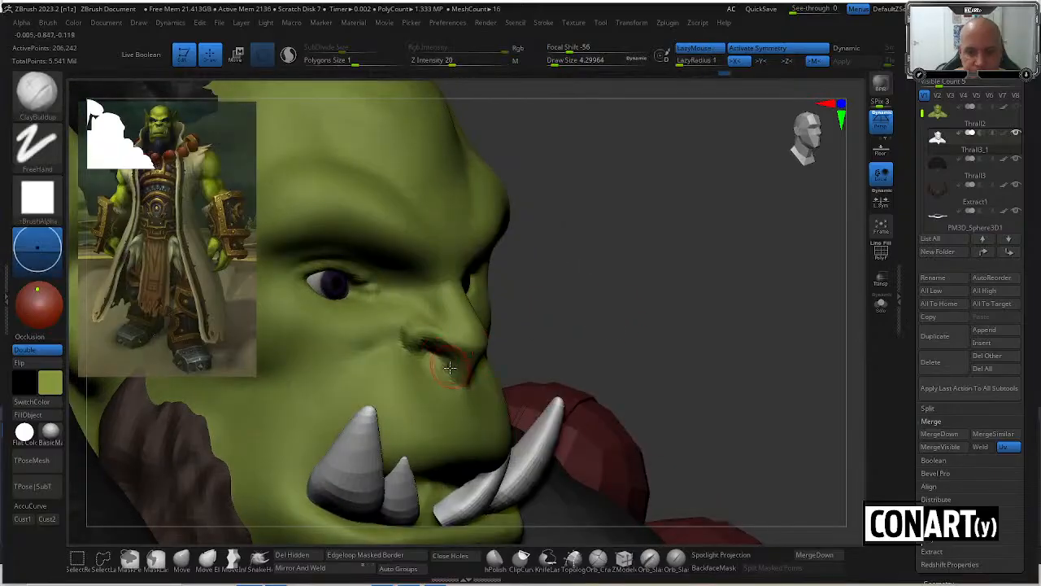
pyautogui.press('b')
pyautogui.press('t')
pyautogui.moveTo(611, 227); pyautogui.dragTo(605, 252)
pyautogui.press('space')
pyautogui.click(466, 353)
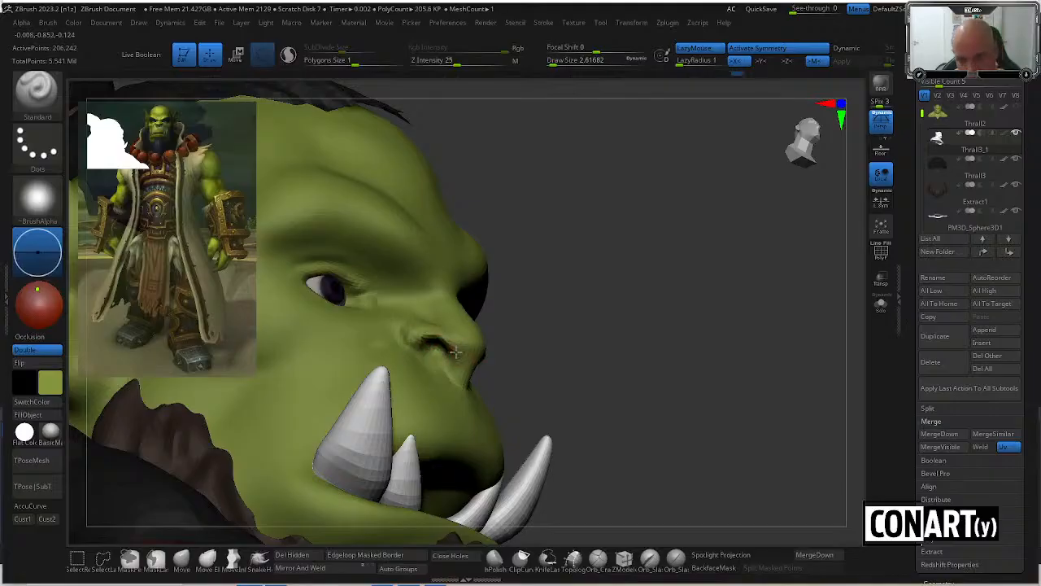
pyautogui.moveTo(515, 355); pyautogui.dragTo(449, 366)
pyautogui.moveTo(566, 332); pyautogui.dragTo(494, 355)
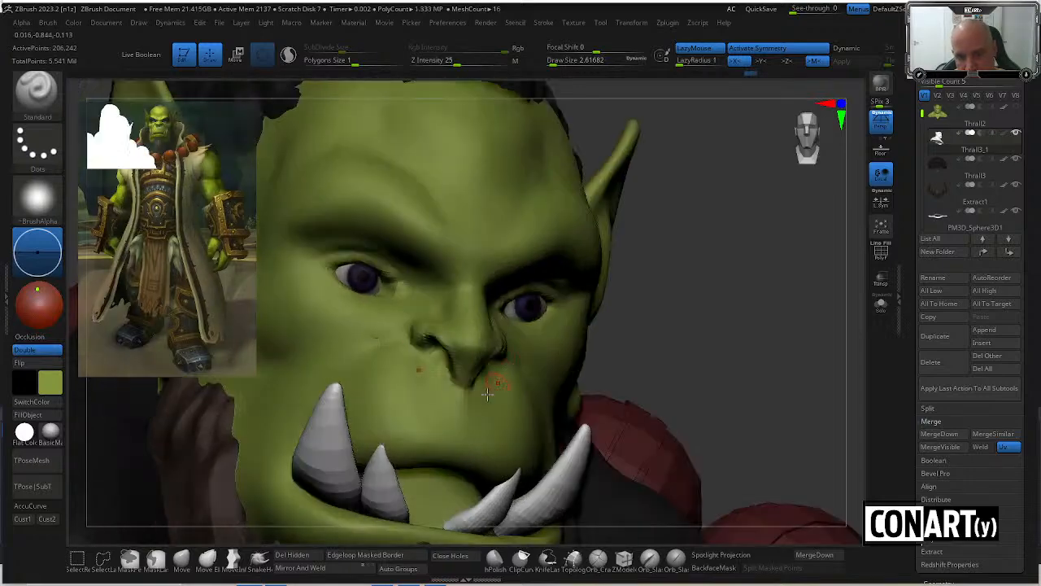
# Sculpt the philtrum groove between the nose and upper lip with the Standard brush at draw size 8.42.
pyautogui.press('space')
pyautogui.moveTo(481, 393); pyautogui.dragTo(471, 394)
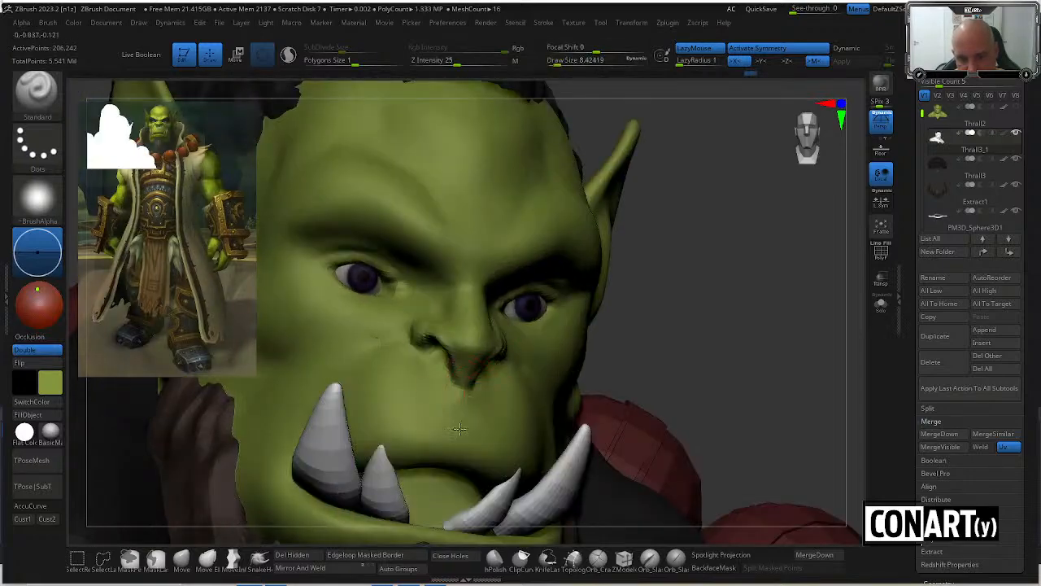
pyautogui.moveTo(732, 341); pyautogui.dragTo(609, 266)
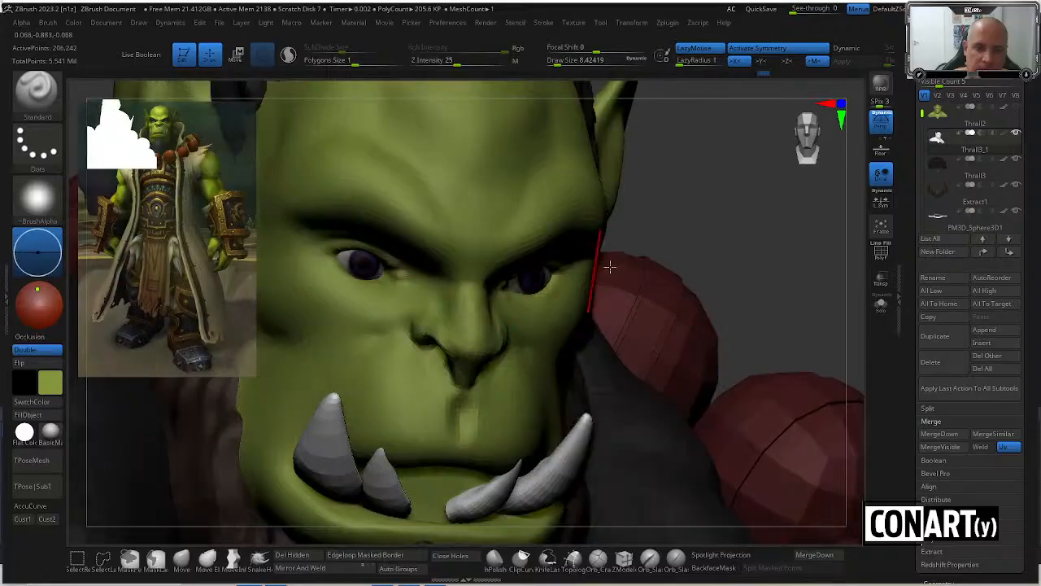
# Carve the nasolabial folds from the nostril wings down across the cheeks with the DamStandard brush at draw size 8.42.
pyautogui.press('b')
pyautogui.press('d')
pyautogui.press('s')
pyautogui.moveTo(711, 224); pyautogui.dragTo(757, 195)
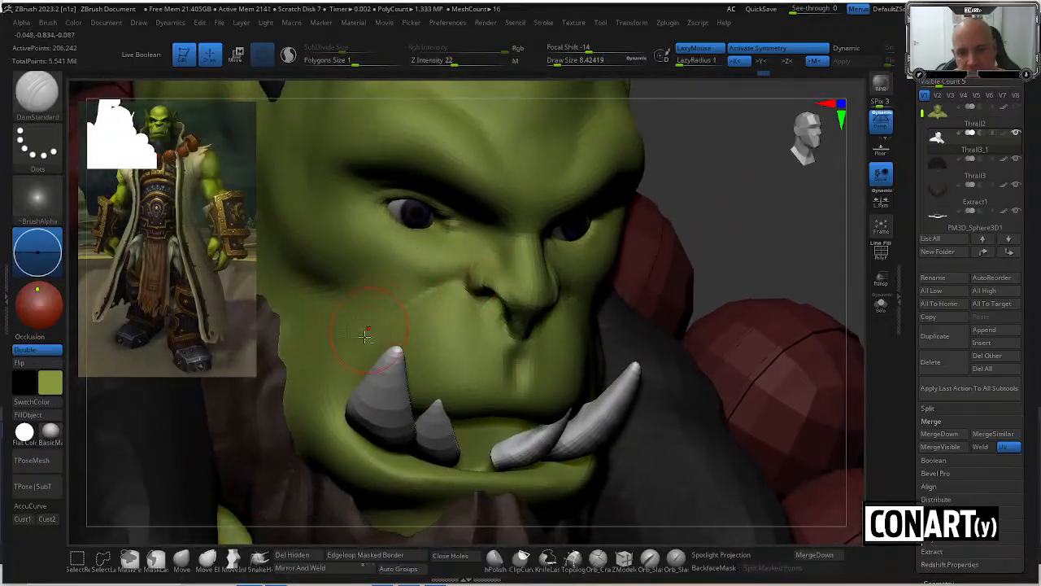
pyautogui.moveTo(385, 315); pyautogui.dragTo(474, 274)
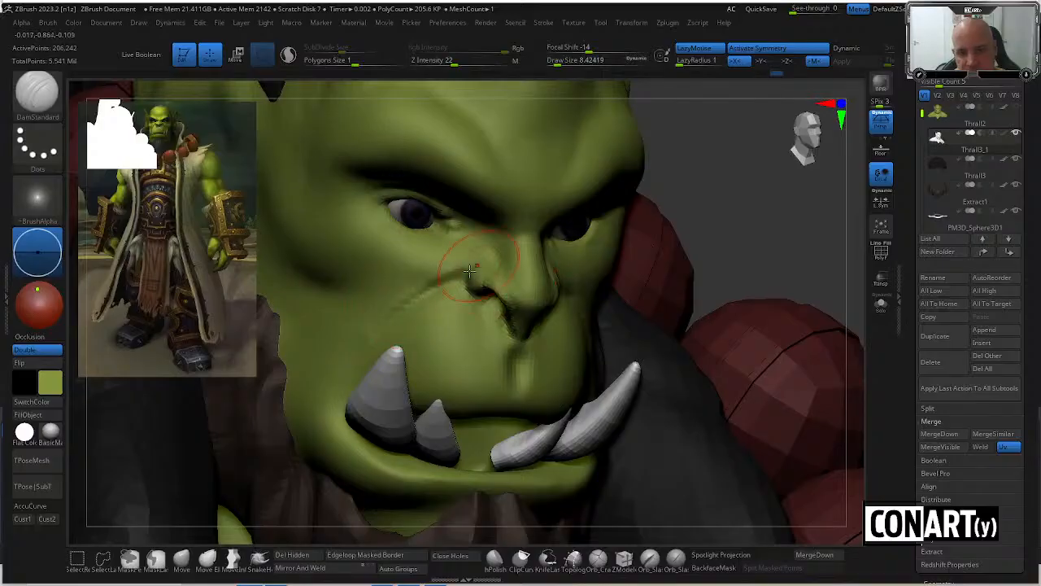
pyautogui.moveTo(692, 186)
pyautogui.mouseDown()
pyautogui.moveTo(480, 295)
pyautogui.moveTo(477, 307)
pyautogui.moveTo(496, 305)
pyautogui.mouseUp()
pyautogui.moveTo(633, 258); pyautogui.dragTo(537, 271)
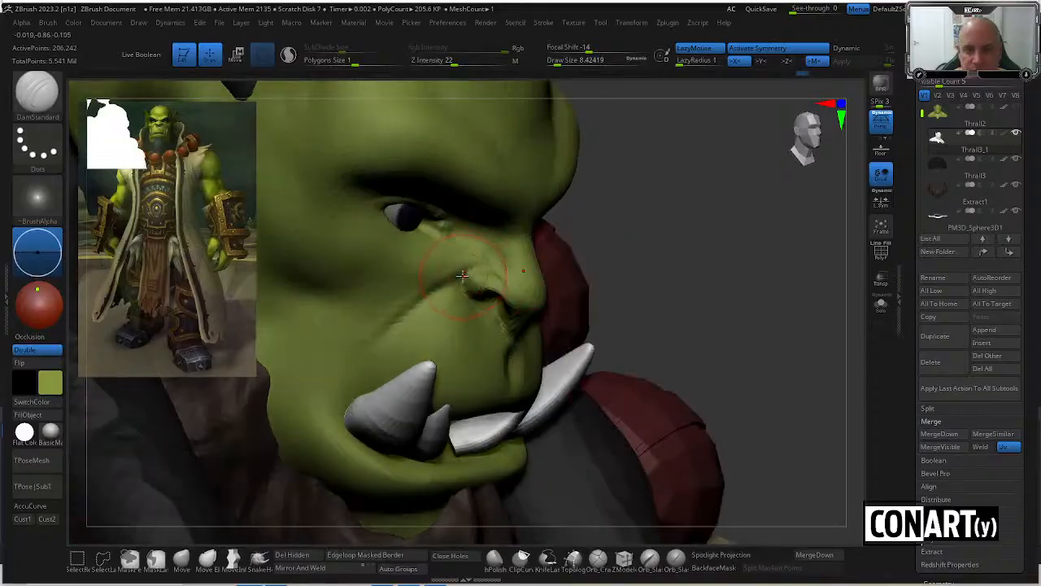
# Soften the nasolabial folds beside the nostril wings with the Smooth brush at draw size 8.42.
pyautogui.moveTo(618, 240); pyautogui.dragTo(610, 268)
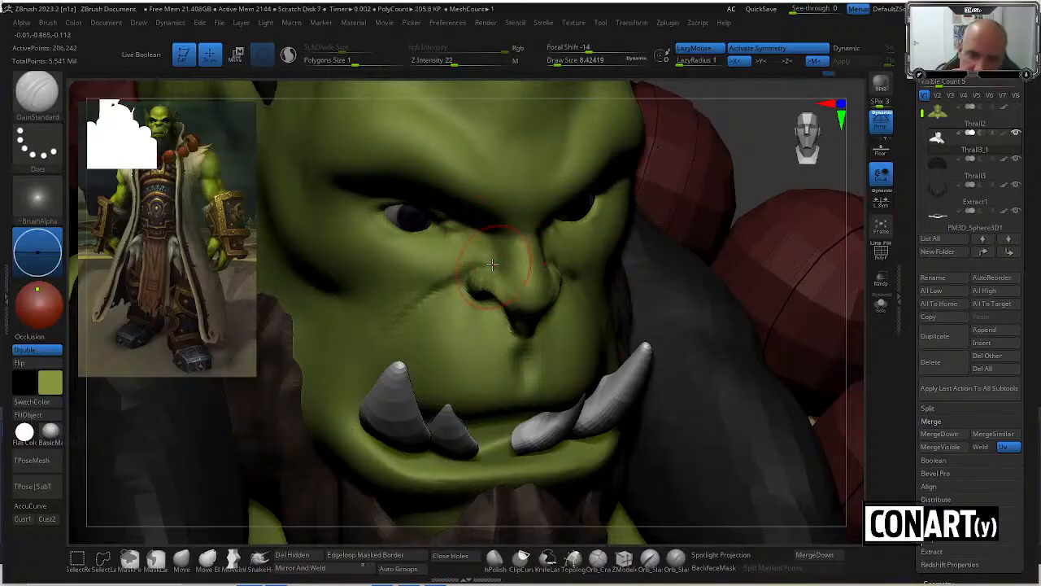
pyautogui.keyDown('shift'); pyautogui.moveTo(587, 105); pyautogui.dragTo(522, 128, button='right'); pyautogui.keyUp('shift')
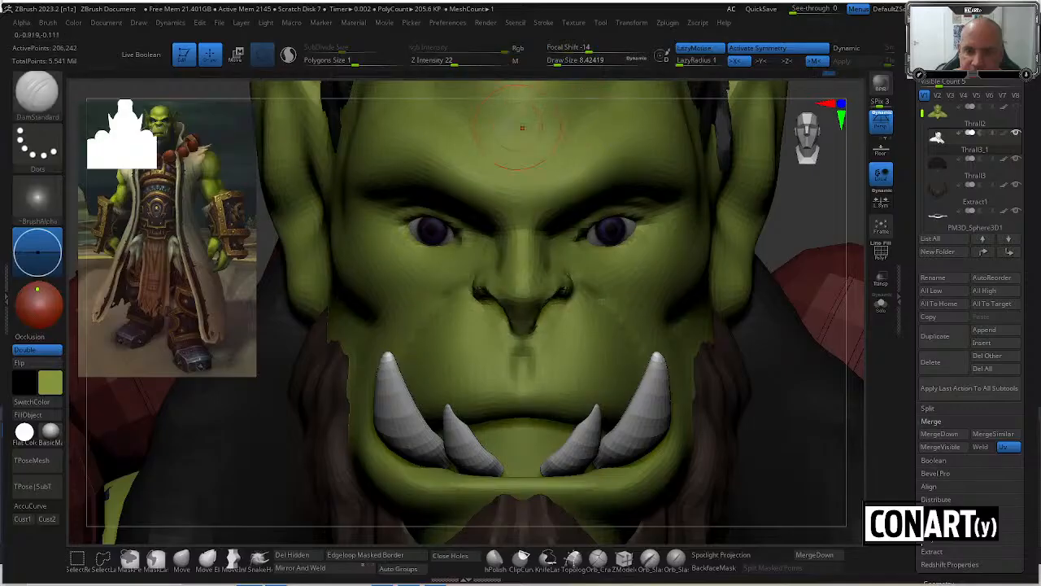
pyautogui.press('shift')
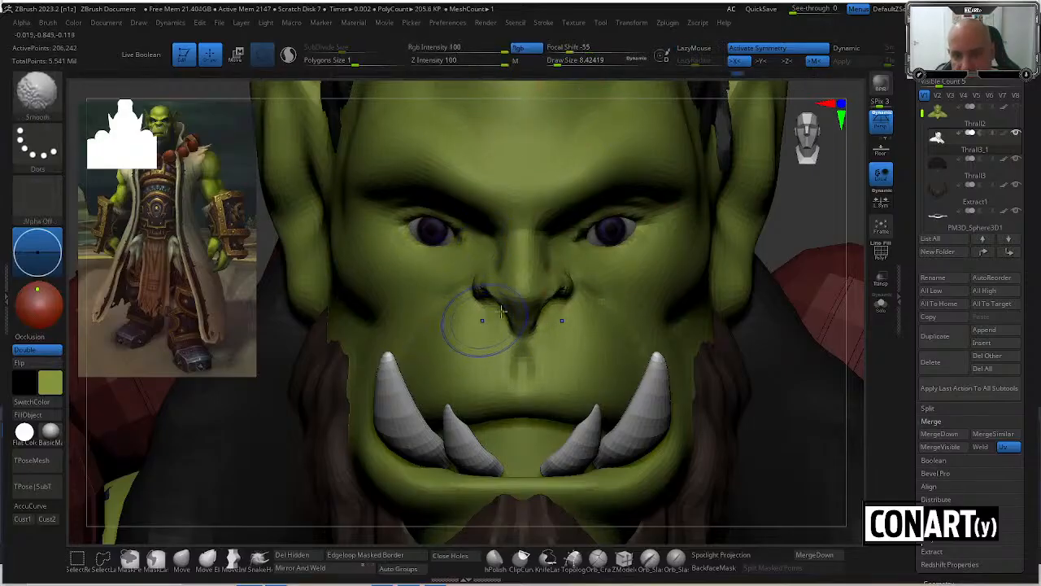
pyautogui.moveTo(777, 199); pyautogui.dragTo(764, 220, button='right')
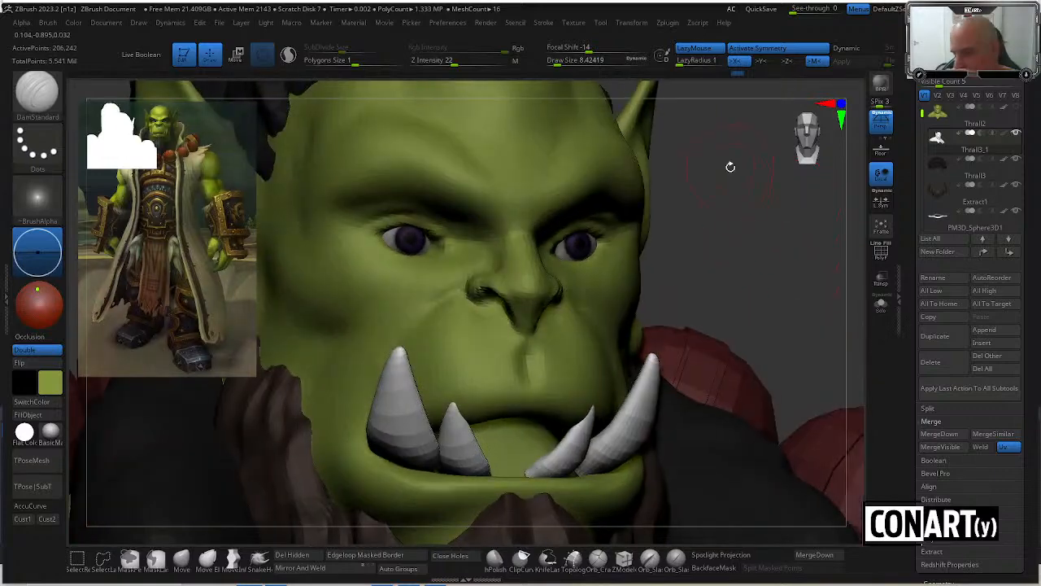
pyautogui.moveTo(686, 220); pyautogui.dragTo(715, 232, button='right')
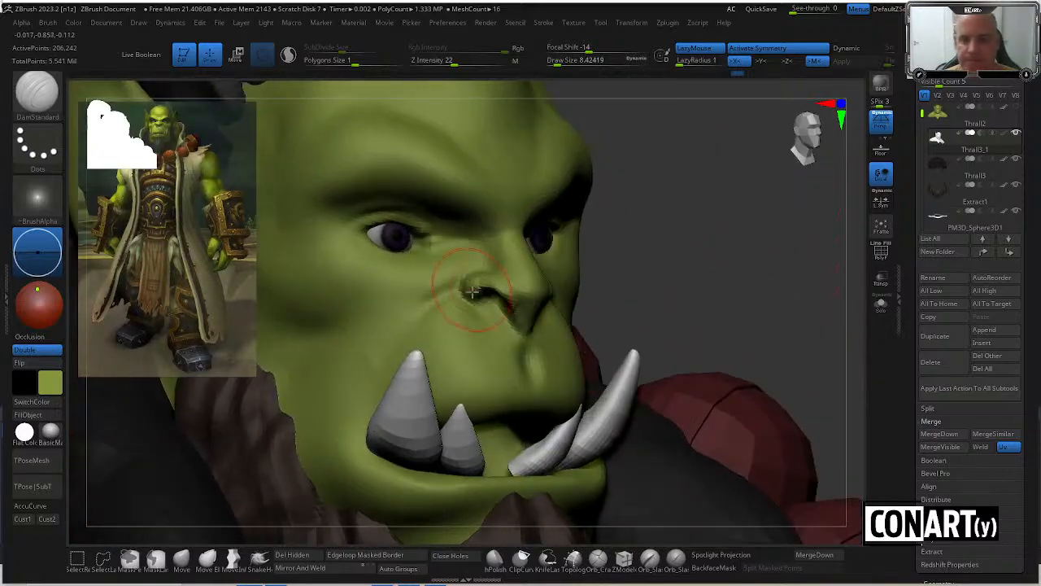
# Refine the creases around the nostril wings with the DamStandard brush at draw size 4.3.
pyautogui.rightClick(480, 303)
pyautogui.moveTo(479, 304); pyautogui.dragTo(473, 304)
pyautogui.moveTo(585, 301)
pyautogui.mouseDown(button='right')
pyautogui.moveTo(660, 297)
pyautogui.moveTo(611, 274)
pyautogui.mouseUp(button='right')
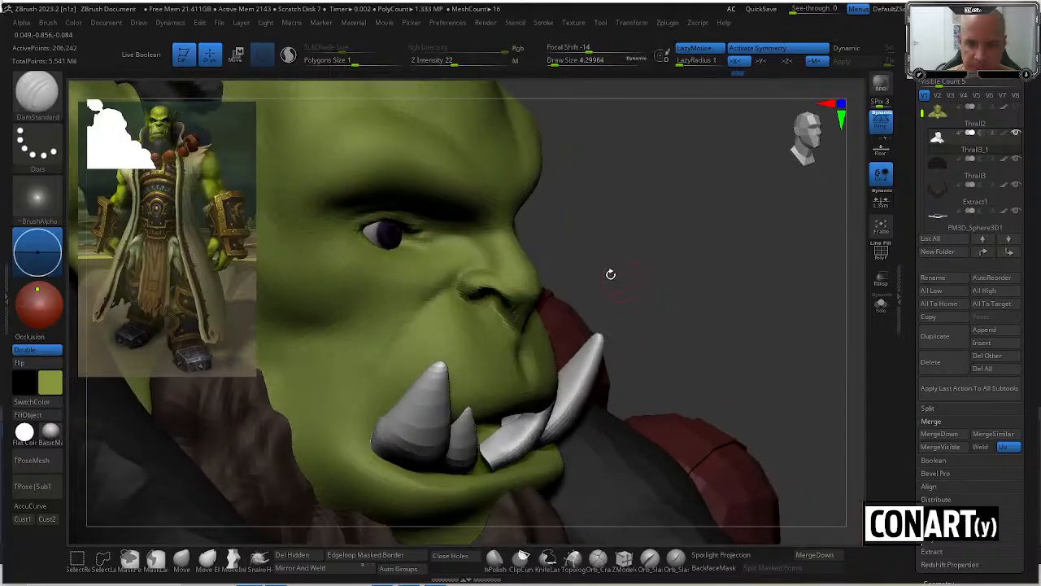
# Adjust the shape of the nose tip and nostrils with the Move brush at draw size 9.45.
pyautogui.press('b')
pyautogui.press('m')
pyautogui.press('v')
pyautogui.rightClick(534, 291)
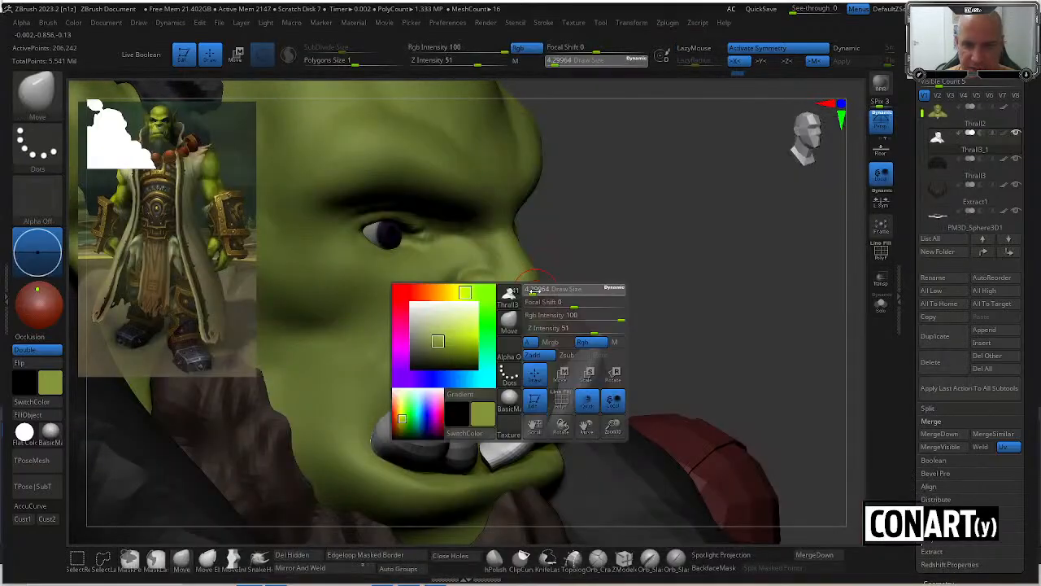
pyautogui.moveTo(534, 291); pyautogui.dragTo(543, 290)
pyautogui.moveTo(577, 253); pyautogui.dragTo(502, 294, button='right')
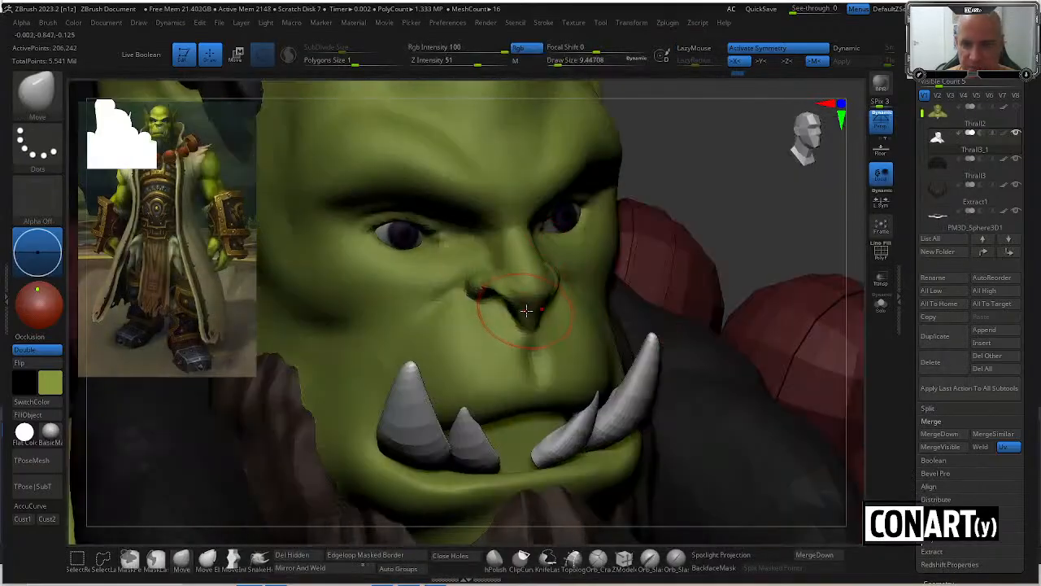
# Smooth the underside of the nose and carve the nostril edges with the DamStandard brush at draw size 2.62.
pyautogui.rightClick(502, 295)
pyautogui.press('shift')
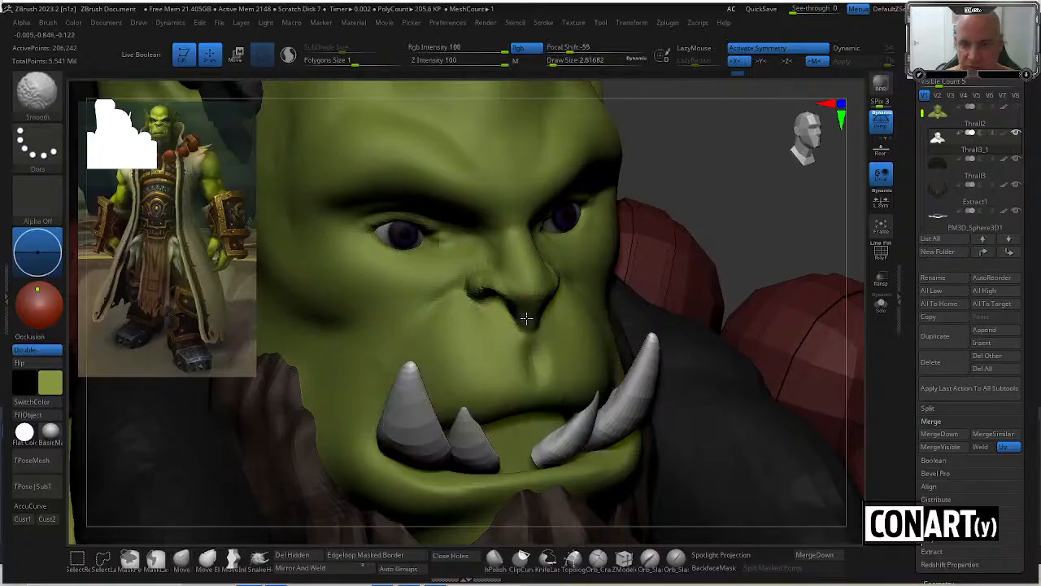
pyautogui.press('b')
pyautogui.press('d')
pyautogui.press('s')
pyautogui.moveTo(572, 172)
pyautogui.mouseDown(button='right')
pyautogui.moveTo(667, 170)
pyautogui.moveTo(497, 293)
pyautogui.mouseUp(button='right')
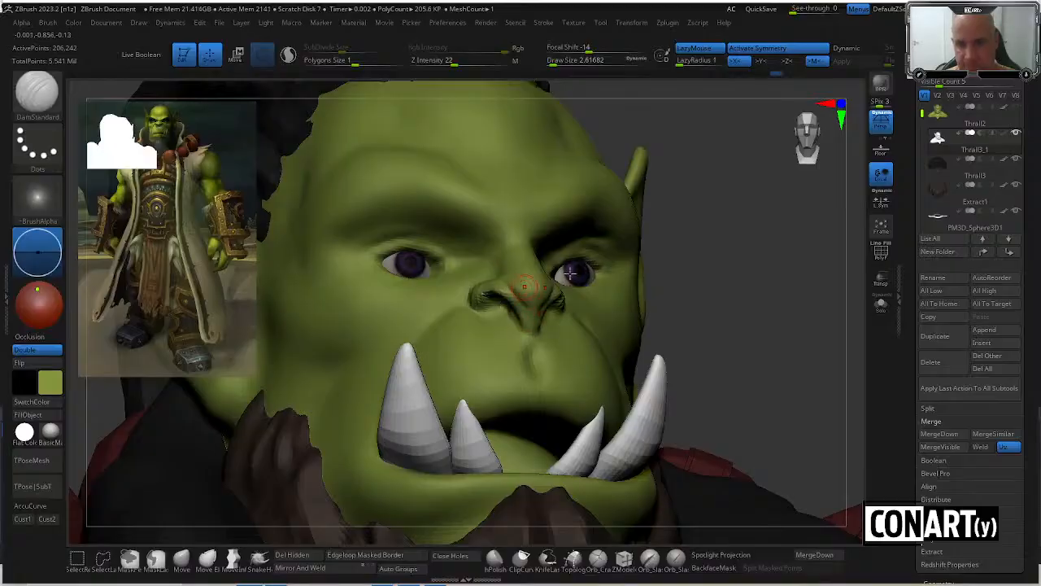
pyautogui.moveTo(572, 274); pyautogui.dragTo(546, 283, button='right')
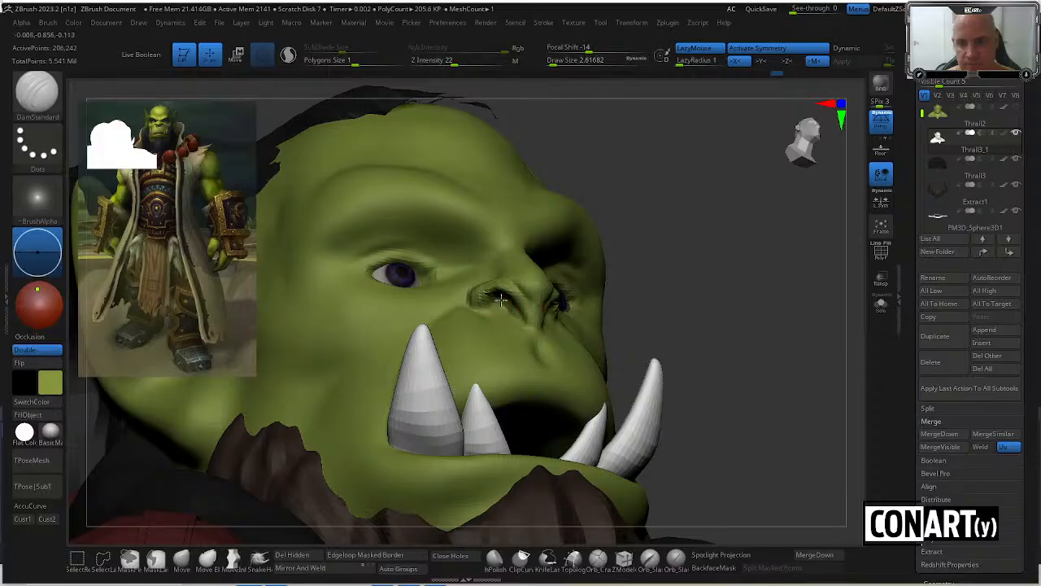
pyautogui.moveTo(674, 209); pyautogui.dragTo(488, 316, button='right')
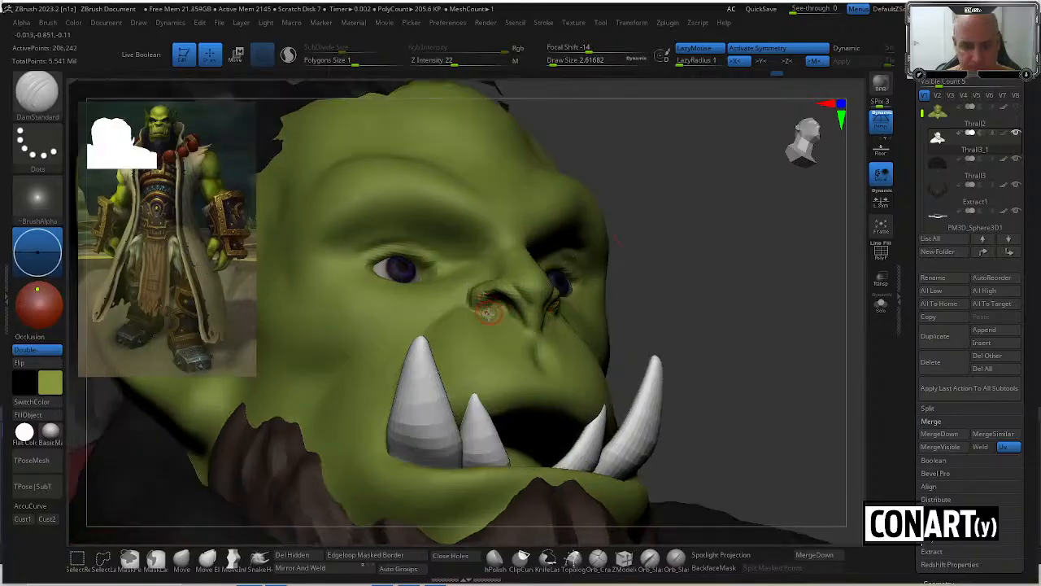
# Build up the nostril rims with ClayBuildup at draw size 2.62, smooth them, and subdivide the head mesh once.
pyautogui.press('b')
pyautogui.press('c')
pyautogui.press('b')
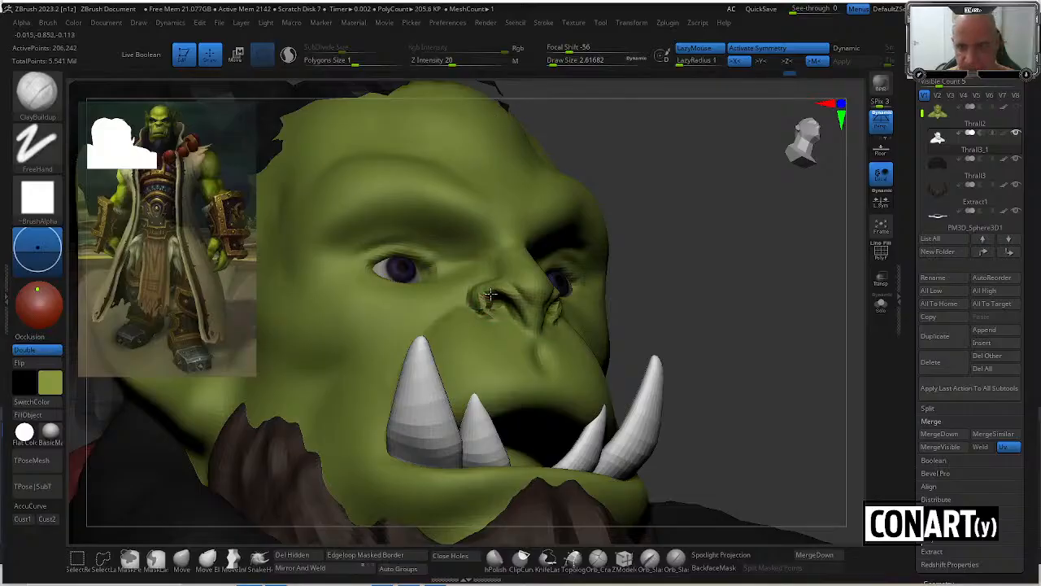
pyautogui.moveTo(680, 218); pyautogui.dragTo(435, 252, button='right')
pyautogui.moveTo(710, 261); pyautogui.dragTo(601, 302, button='right')
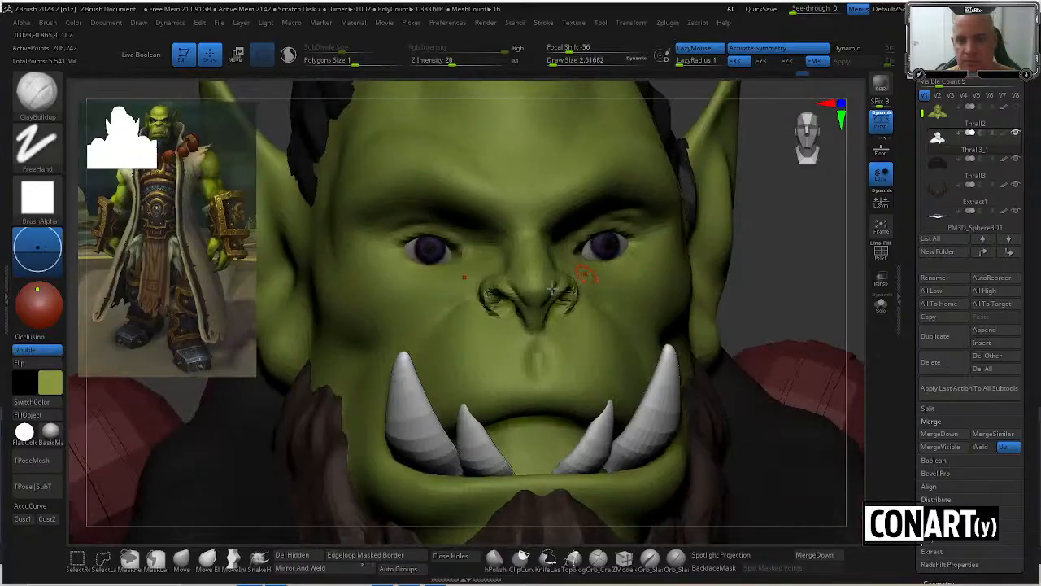
pyautogui.press('shift')
pyautogui.moveTo(790, 263); pyautogui.dragTo(486, 301, button='right')
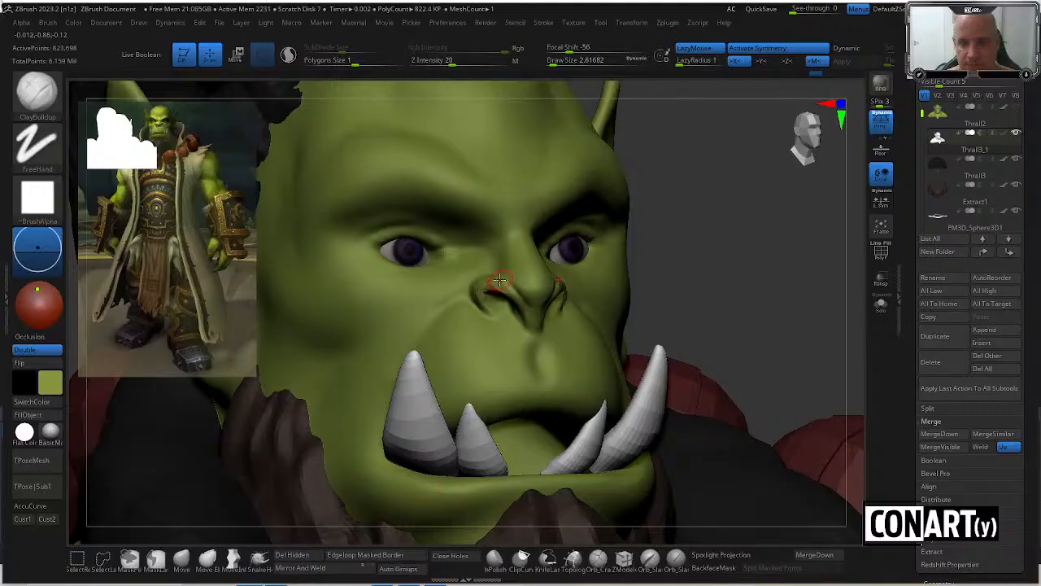
# Fill out the nostril wings and base of the nose with ClayBuildup at draw size 4.99, and smooth the strokes.
pyautogui.press('space')
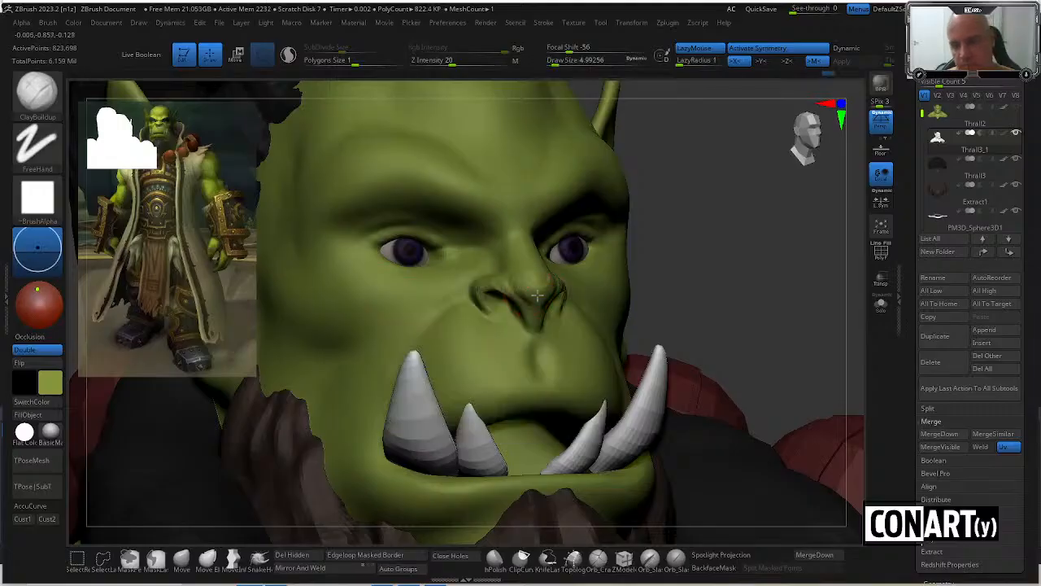
pyautogui.press('shift')
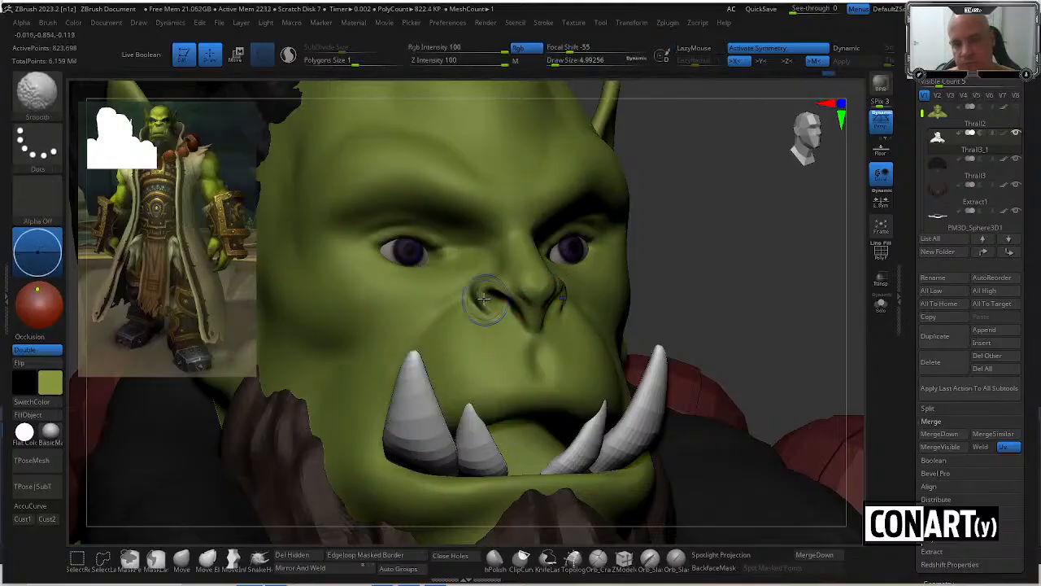
pyautogui.moveTo(685, 251); pyautogui.dragTo(617, 283)
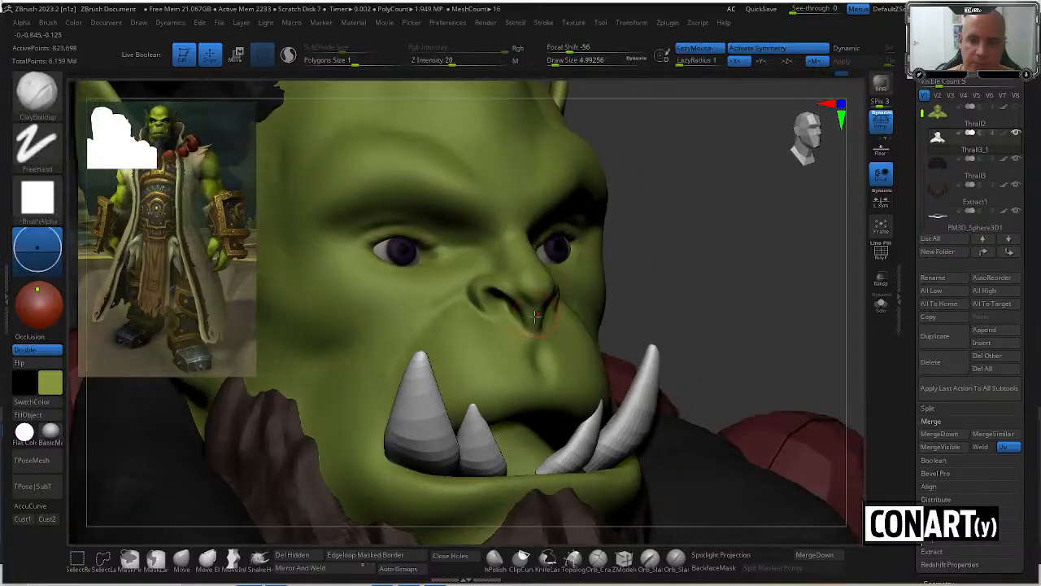
pyautogui.moveTo(527, 327)
pyautogui.keyDown('shift'); pyautogui.mouseDown()
pyautogui.moveTo(529, 314)
pyautogui.moveTo(524, 323)
pyautogui.mouseUp(); pyautogui.keyUp('shift')
pyautogui.moveTo(626, 291); pyautogui.dragTo(610, 305)
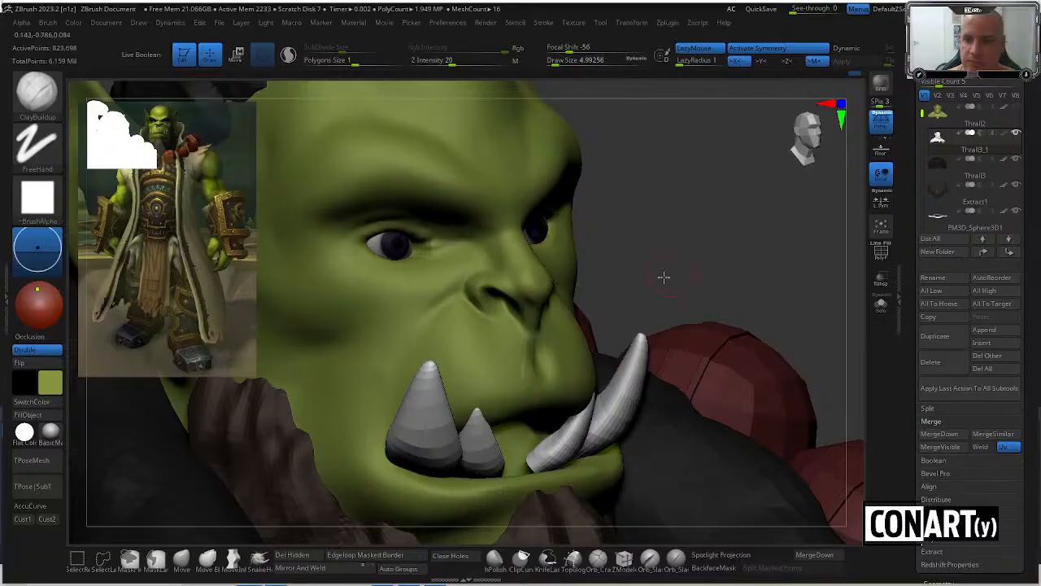
# Isolate the body mesh in Solo mode and define the mouth corners with DamStandard at draw size 8.42 and Z intensity 17.
pyautogui.moveTo(664, 278); pyautogui.dragTo(651, 277)
pyautogui.click(878, 306)
pyautogui.moveTo(721, 243)
pyautogui.mouseDown()
pyautogui.moveTo(724, 199)
pyautogui.moveTo(713, 231)
pyautogui.mouseUp()
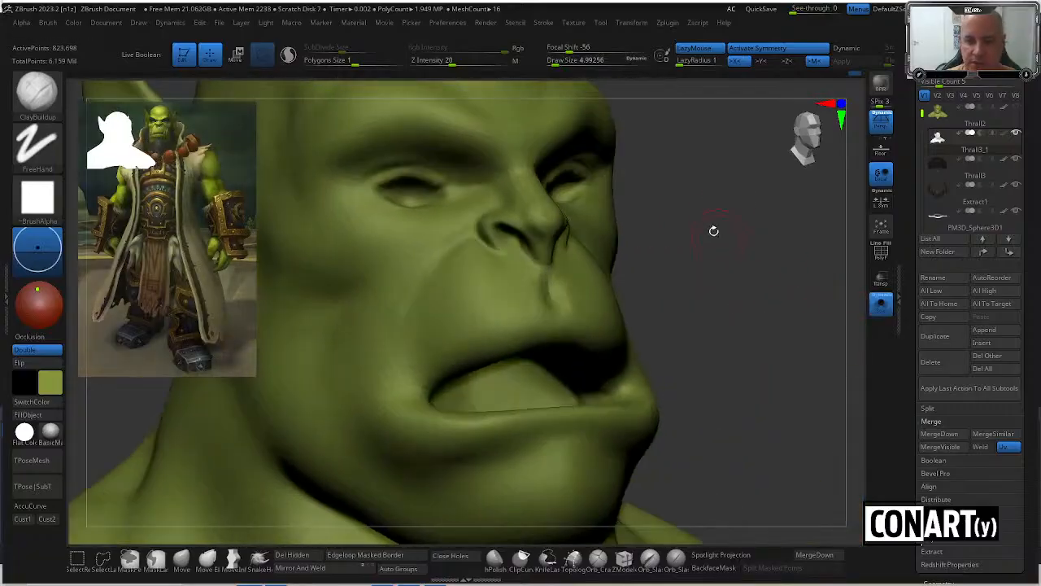
pyautogui.press('b')
pyautogui.press('d')
pyautogui.press('s')
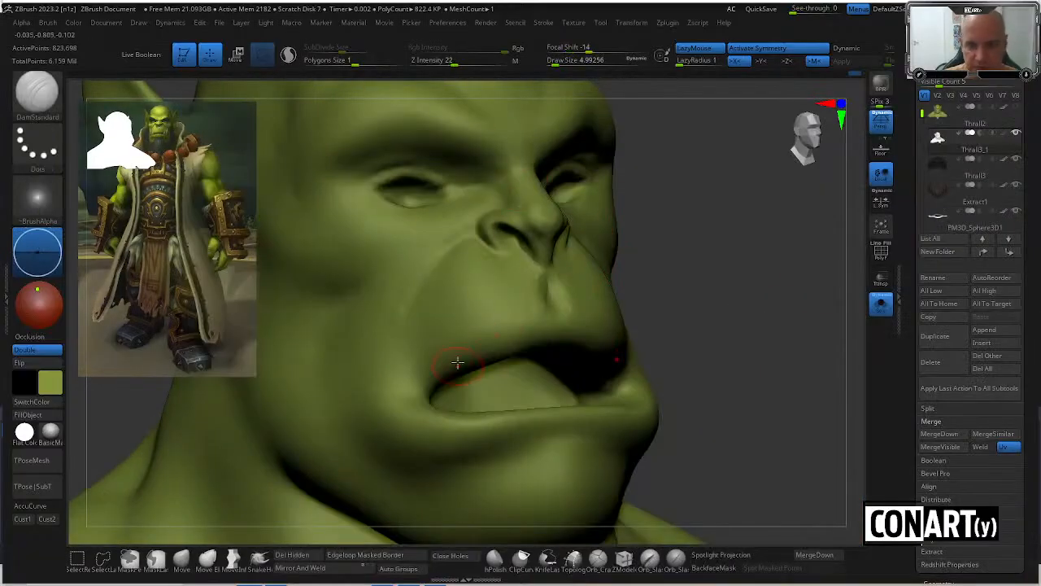
pyautogui.press('space')
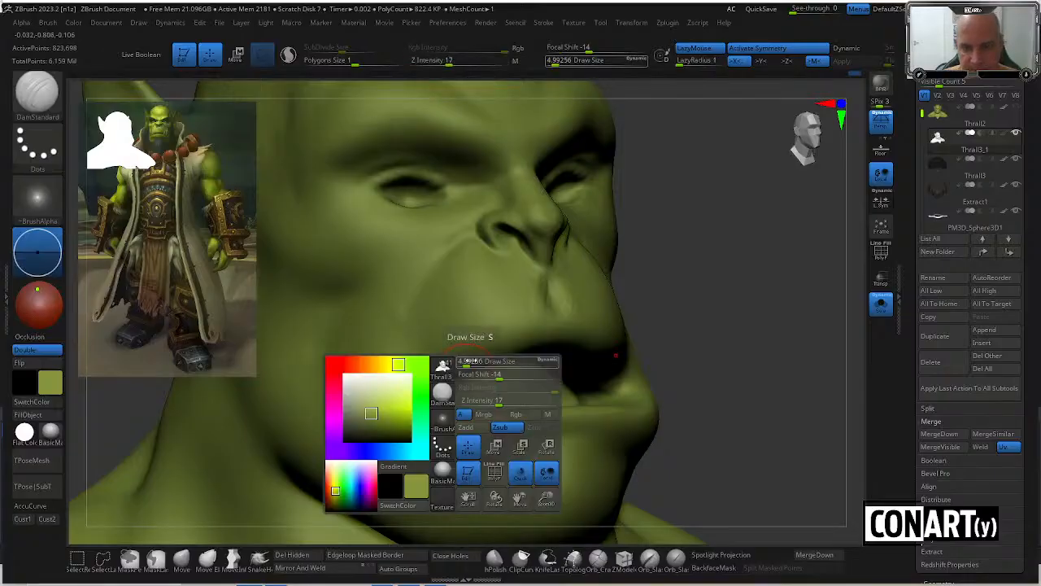
pyautogui.moveTo(470, 360); pyautogui.dragTo(441, 372)
pyautogui.press('space')
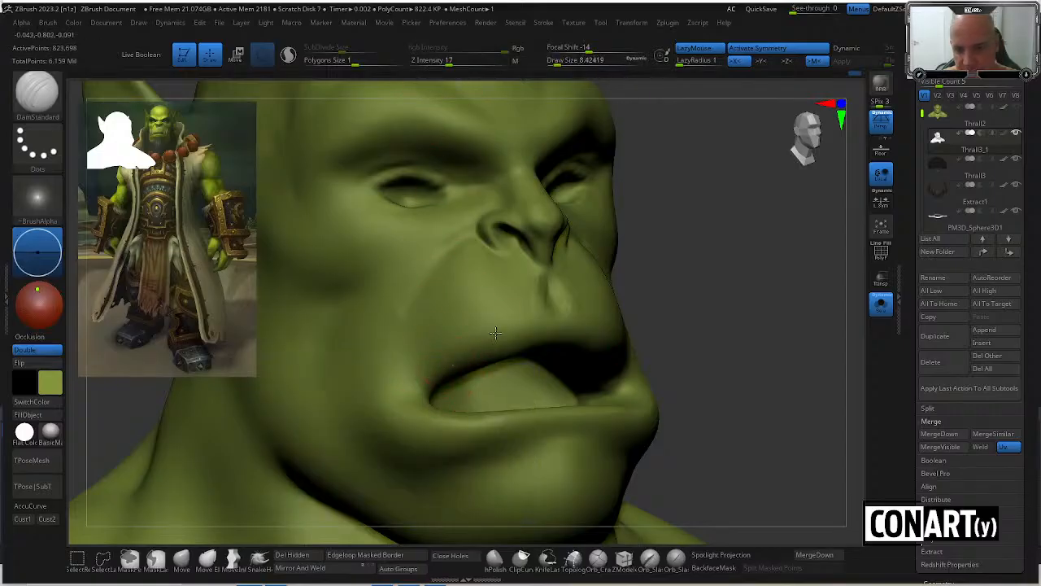
pyautogui.moveTo(686, 260); pyautogui.dragTo(471, 360)
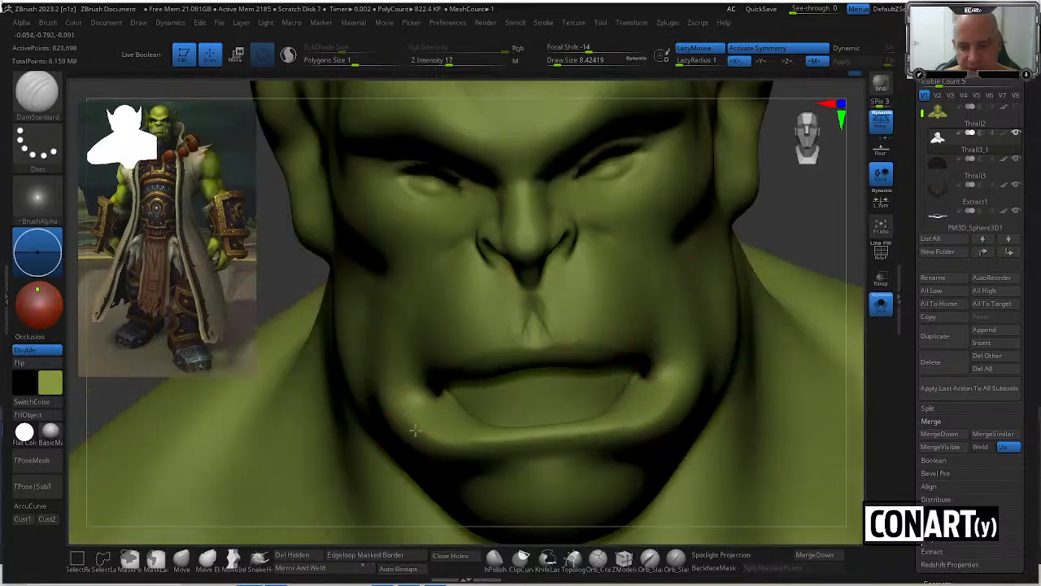
# Build up the middle of the lower lip and its lower edge with ClayBuildup at draw size 8.42.
pyautogui.moveTo(817, 226); pyautogui.dragTo(801, 260)
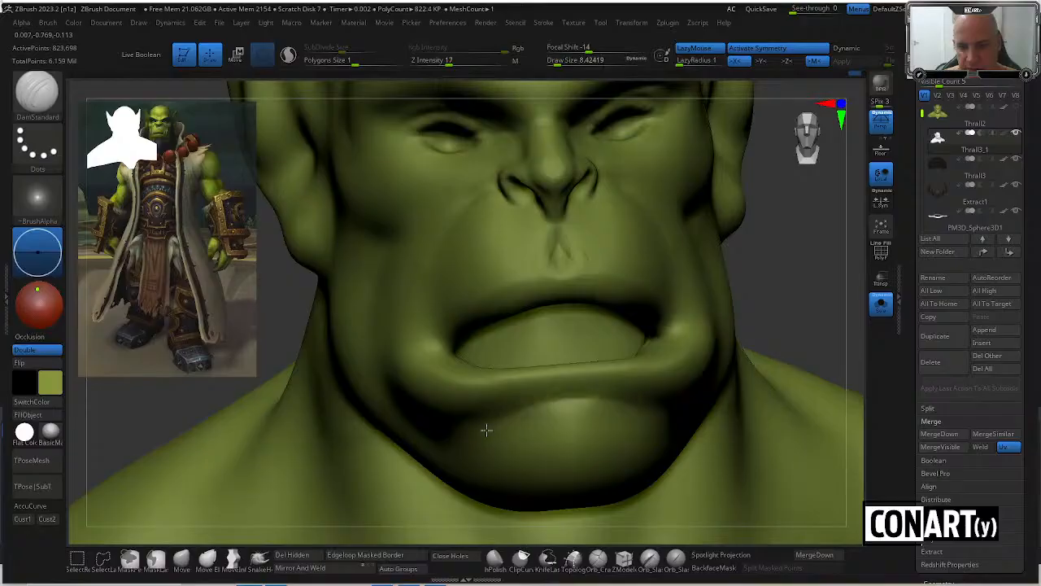
pyautogui.press('b')
pyautogui.press('c')
pyautogui.press('b')
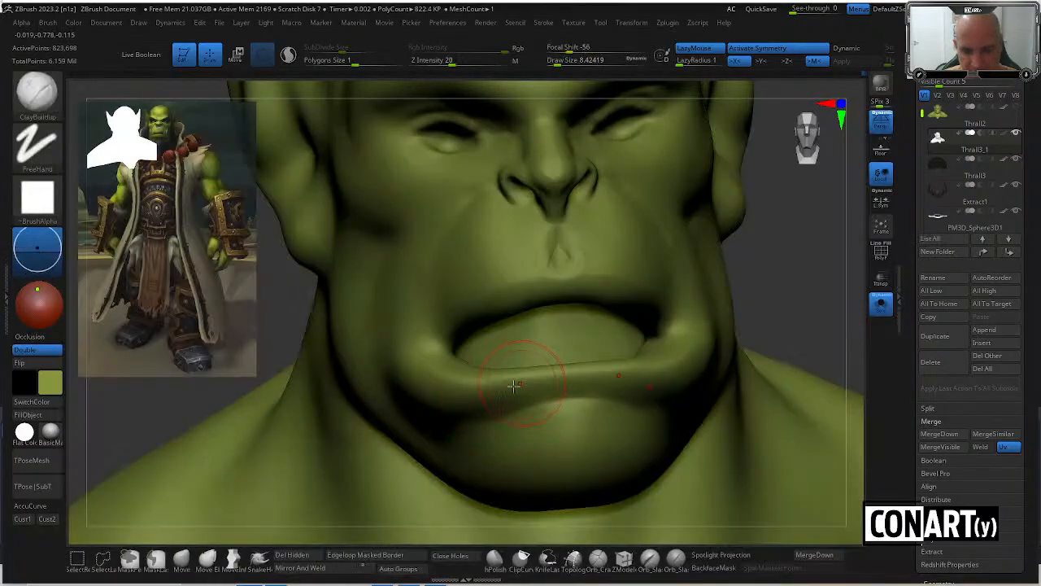
pyautogui.moveTo(526, 400); pyautogui.dragTo(605, 396)
pyautogui.moveTo(783, 283)
pyautogui.mouseDown()
pyautogui.moveTo(797, 344)
pyautogui.moveTo(736, 251)
pyautogui.mouseUp()
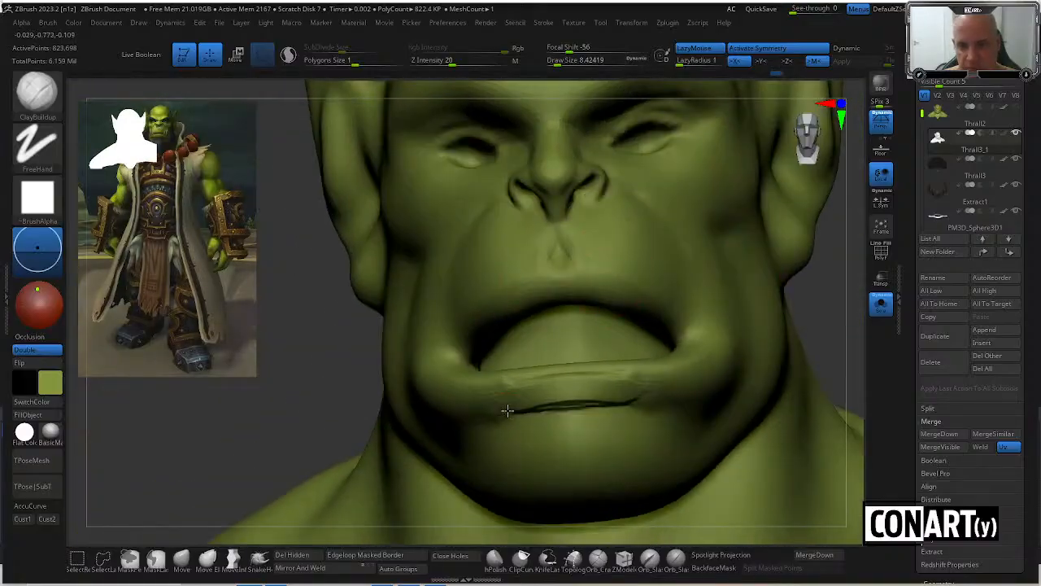
pyautogui.moveTo(507, 411)
pyautogui.mouseDown()
pyautogui.moveTo(618, 408)
pyautogui.moveTo(569, 400)
pyautogui.moveTo(590, 394)
pyautogui.mouseUp()
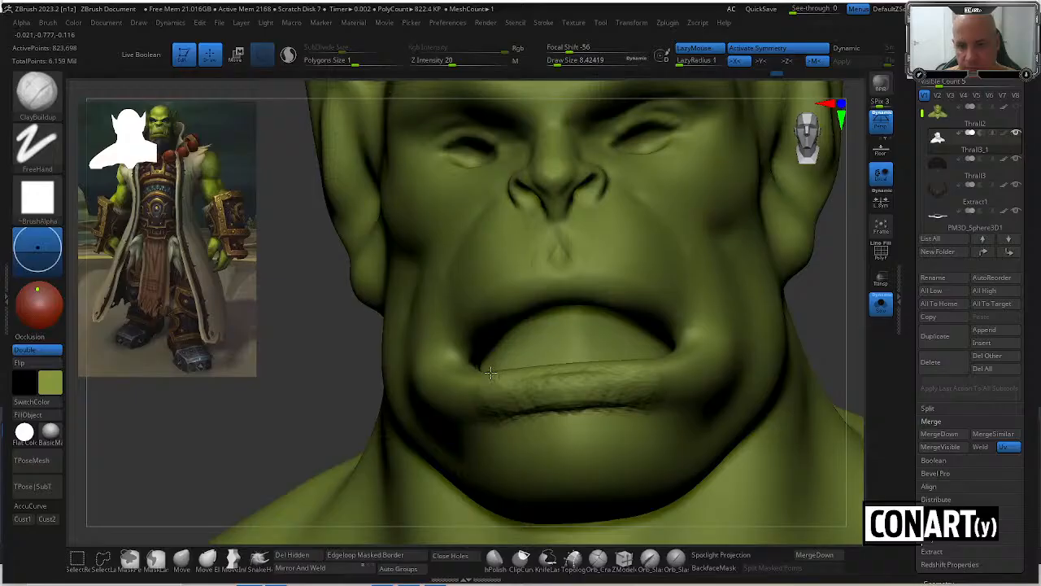
# Add volume along the top of the lower lip out to the mouth corners, working from above with ClayBuildup.
pyautogui.moveTo(319, 357); pyautogui.dragTo(339, 439)
pyautogui.moveTo(555, 363)
pyautogui.mouseDown()
pyautogui.moveTo(569, 378)
pyautogui.moveTo(537, 373)
pyautogui.mouseUp()
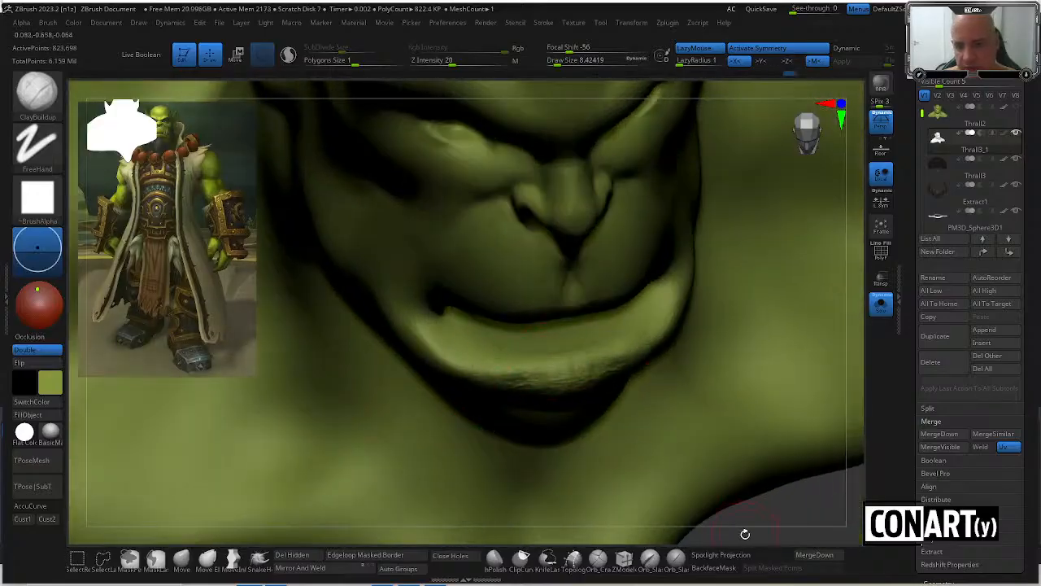
pyautogui.moveTo(753, 523); pyautogui.dragTo(715, 495)
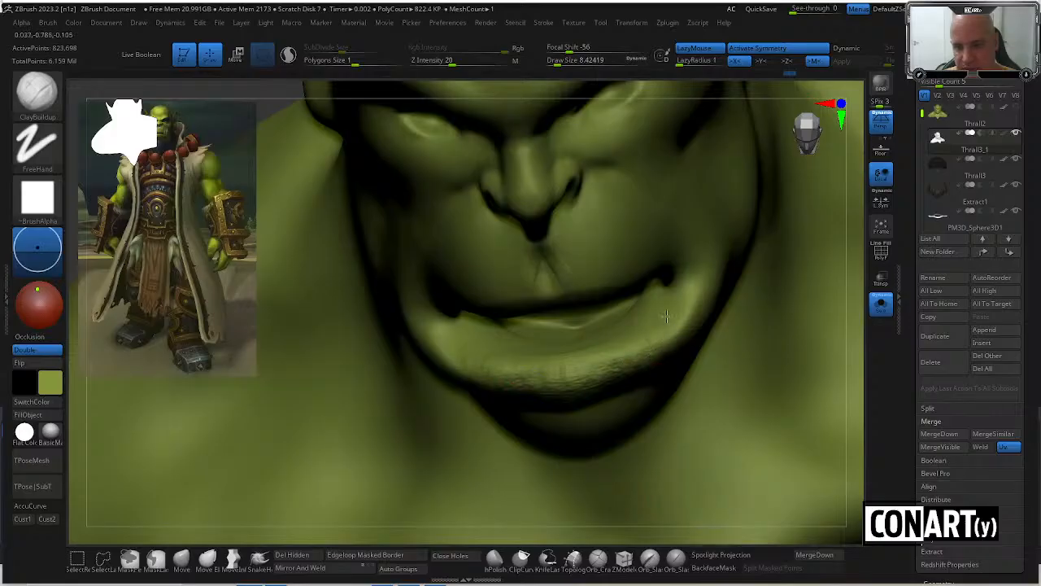
pyautogui.moveTo(738, 529); pyautogui.dragTo(510, 315)
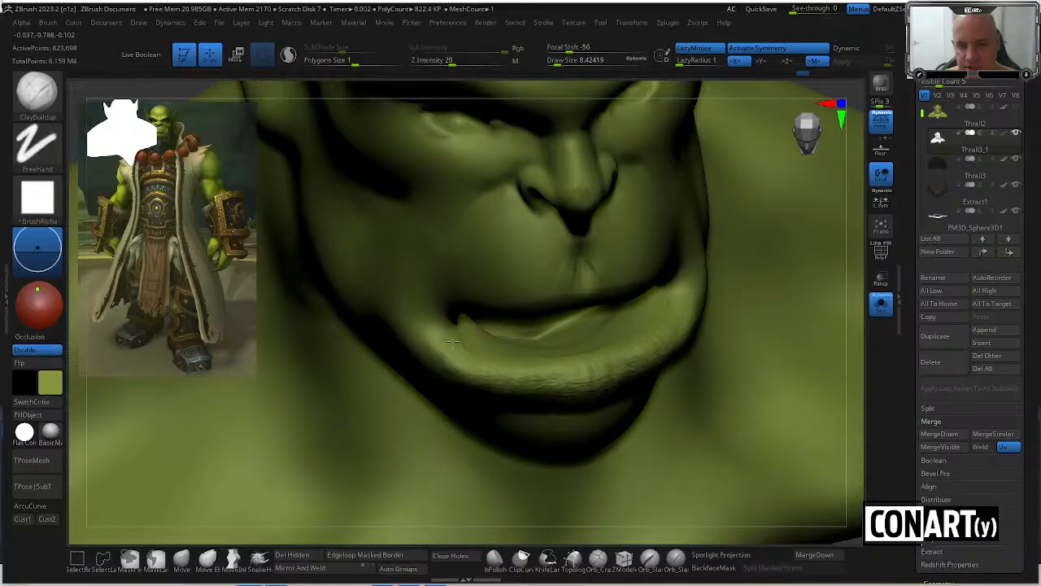
pyautogui.moveTo(851, 458)
pyautogui.mouseDown()
pyautogui.moveTo(425, 404)
pyautogui.moveTo(504, 365)
pyautogui.mouseUp()
# Thicken the lower lip's underside and outer ends below the mouth corners with ClayBuildup, working from below.
pyautogui.moveTo(802, 216); pyautogui.dragTo(783, 206)
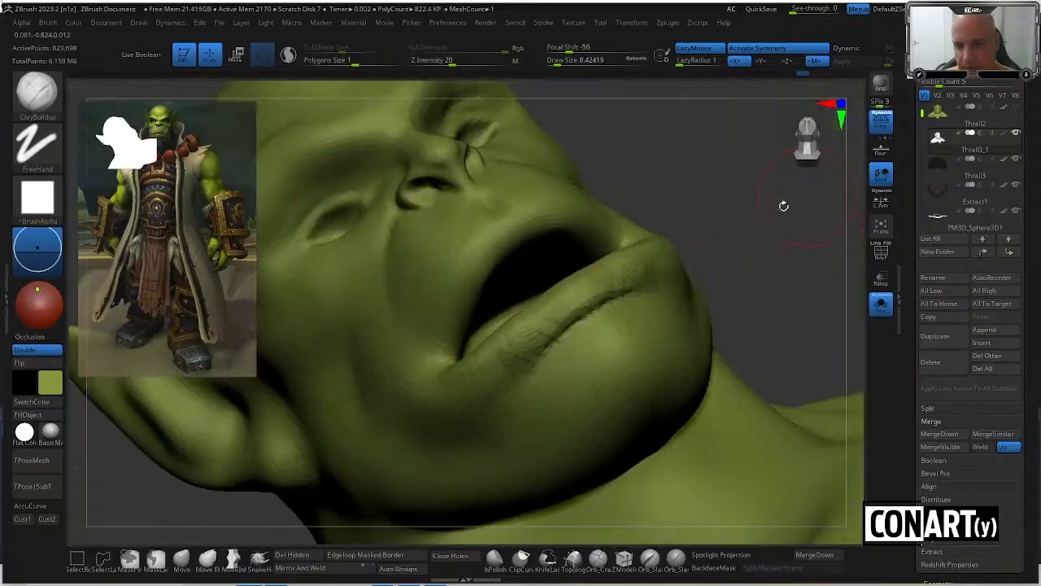
pyautogui.moveTo(598, 325)
pyautogui.mouseDown()
pyautogui.moveTo(708, 228)
pyautogui.moveTo(657, 248)
pyautogui.mouseUp()
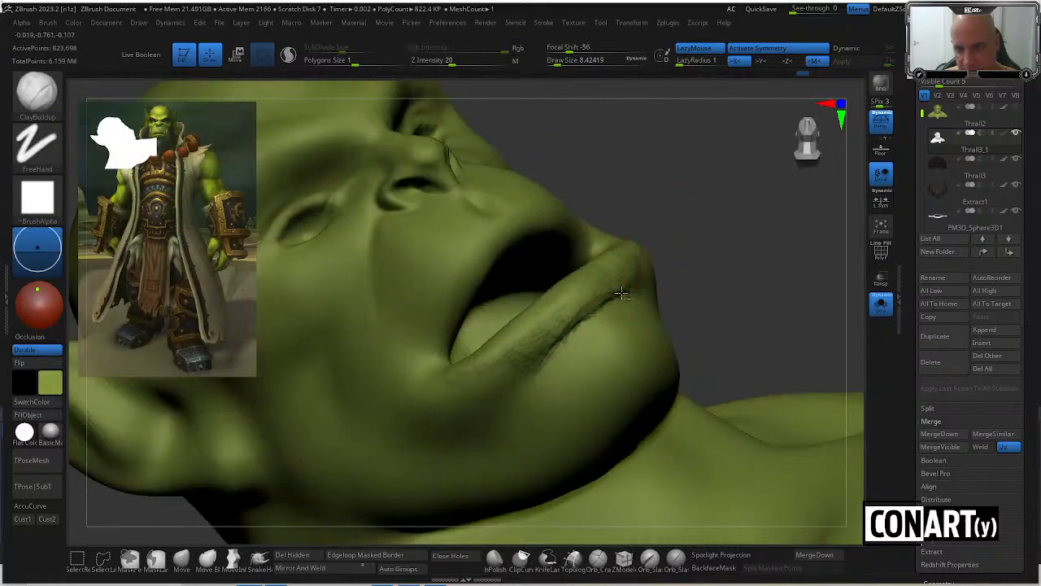
pyautogui.moveTo(622, 293)
pyautogui.mouseDown()
pyautogui.moveTo(670, 263)
pyautogui.moveTo(569, 326)
pyautogui.mouseUp()
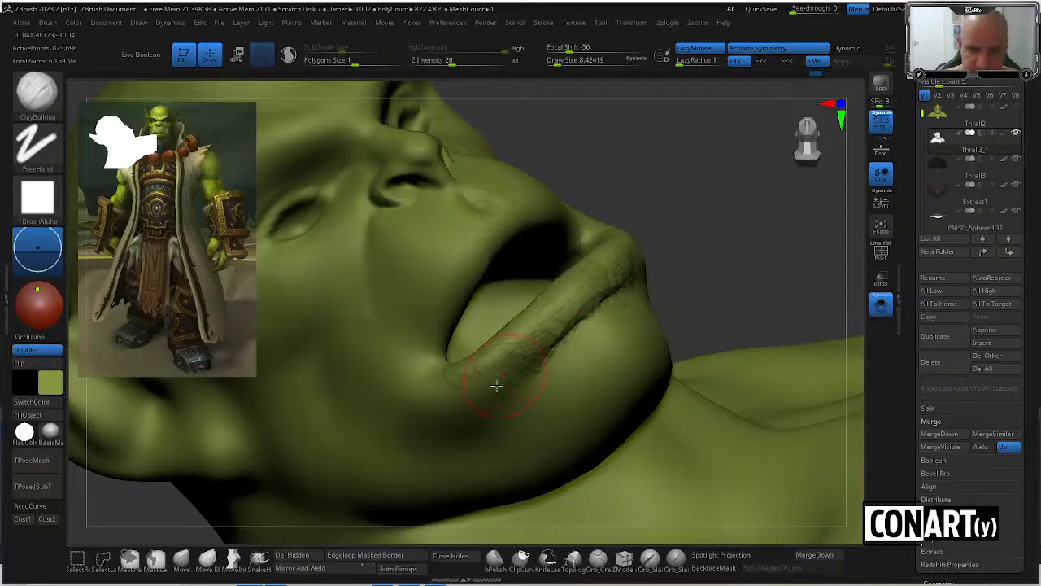
pyautogui.moveTo(460, 399)
pyautogui.mouseDown()
pyautogui.moveTo(470, 421)
pyautogui.moveTo(465, 400)
pyautogui.moveTo(506, 368)
pyautogui.mouseUp()
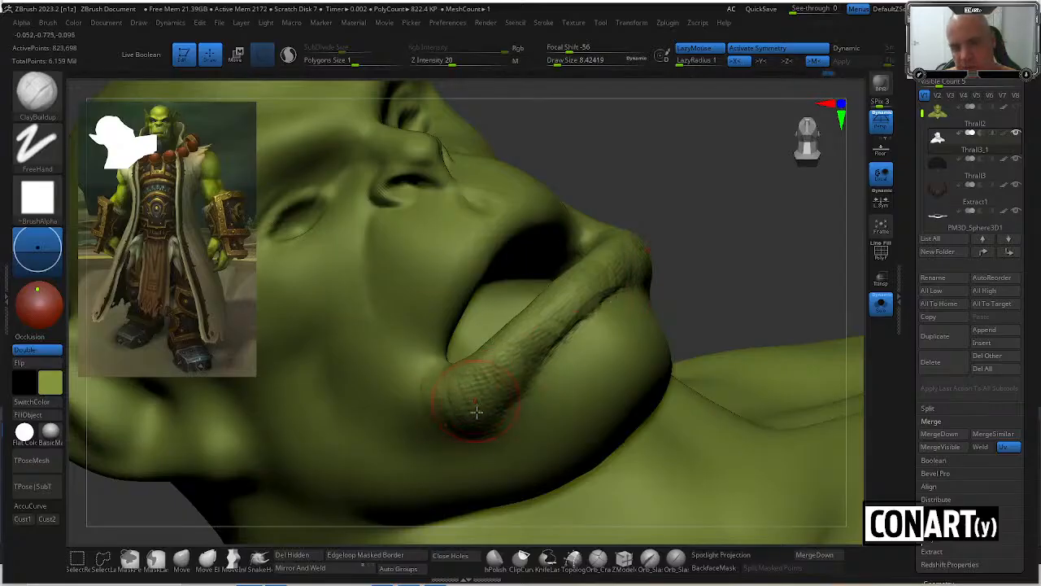
# Smooth the rough clay strokes on the lower lip from the mouth corners to the middle.
pyautogui.keyDown('shift'); pyautogui.moveTo(512, 372); pyautogui.dragTo(447, 399); pyautogui.keyUp('shift')
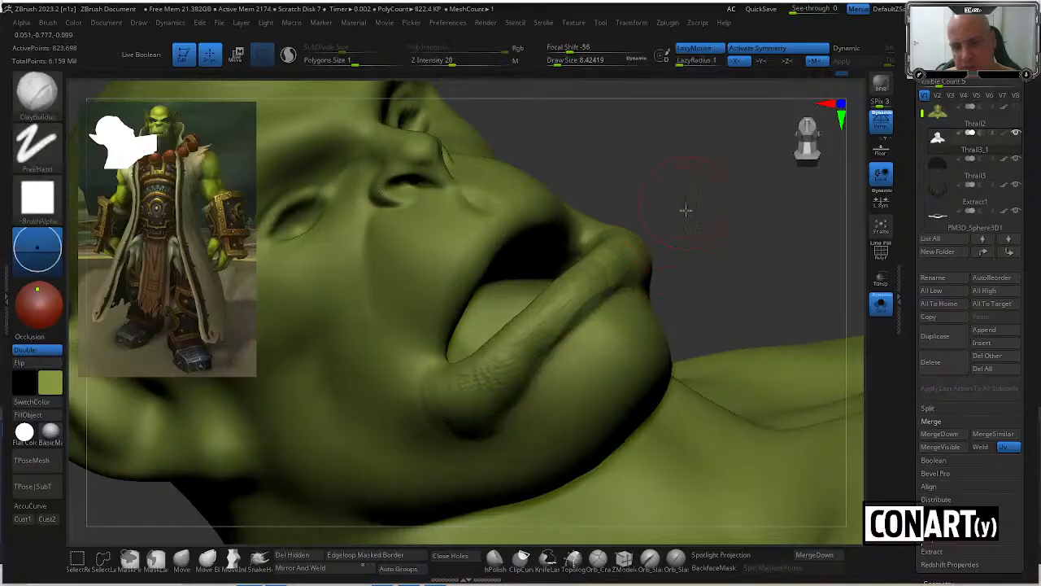
pyautogui.moveTo(686, 209); pyautogui.dragTo(585, 270)
pyautogui.keyDown('shift'); pyautogui.moveTo(638, 222); pyautogui.dragTo(646, 211); pyautogui.keyUp('shift')
pyautogui.moveTo(668, 140)
pyautogui.mouseDown()
pyautogui.moveTo(702, 132)
pyautogui.moveTo(603, 246)
pyautogui.moveTo(524, 313)
pyautogui.moveTo(646, 162)
pyautogui.moveTo(442, 402)
pyautogui.mouseUp()
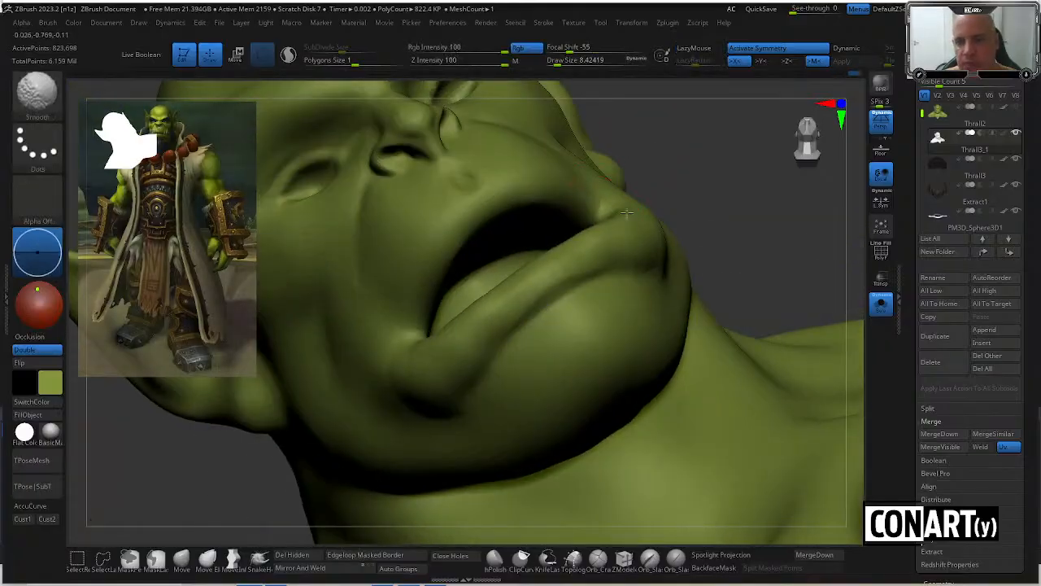
pyautogui.moveTo(669, 181)
pyautogui.mouseDown()
pyautogui.moveTo(646, 167)
pyautogui.moveTo(477, 323)
pyautogui.mouseUp()
# Sharpen the creases at the mouth corners with DamStandard at draw size 4.3 and Z intensity 17.
pyautogui.press('b')
pyautogui.press('d')
pyautogui.press('s')
pyautogui.press('space')
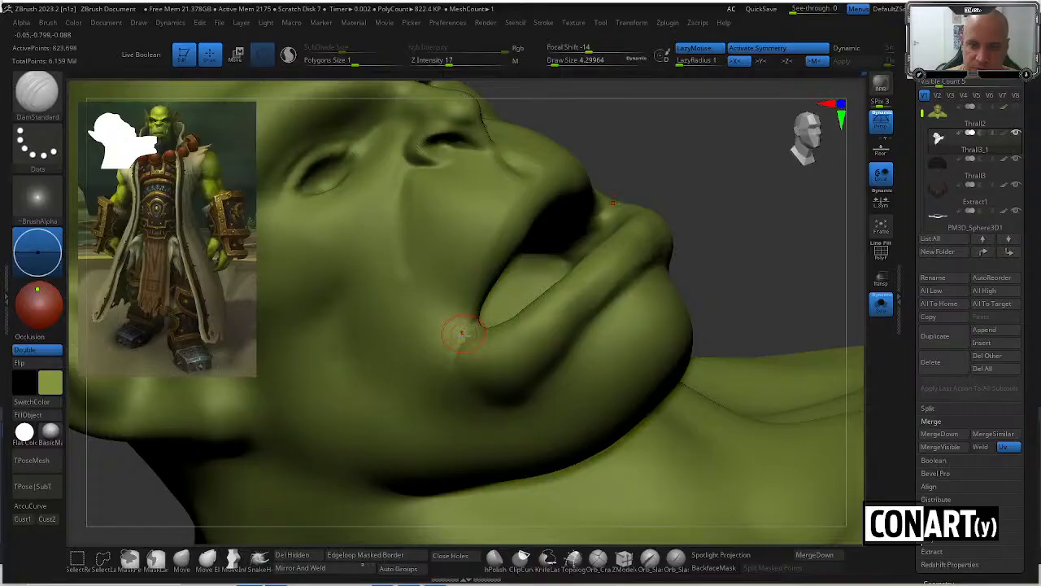
pyautogui.moveTo(608, 133); pyautogui.dragTo(532, 195, button='right')
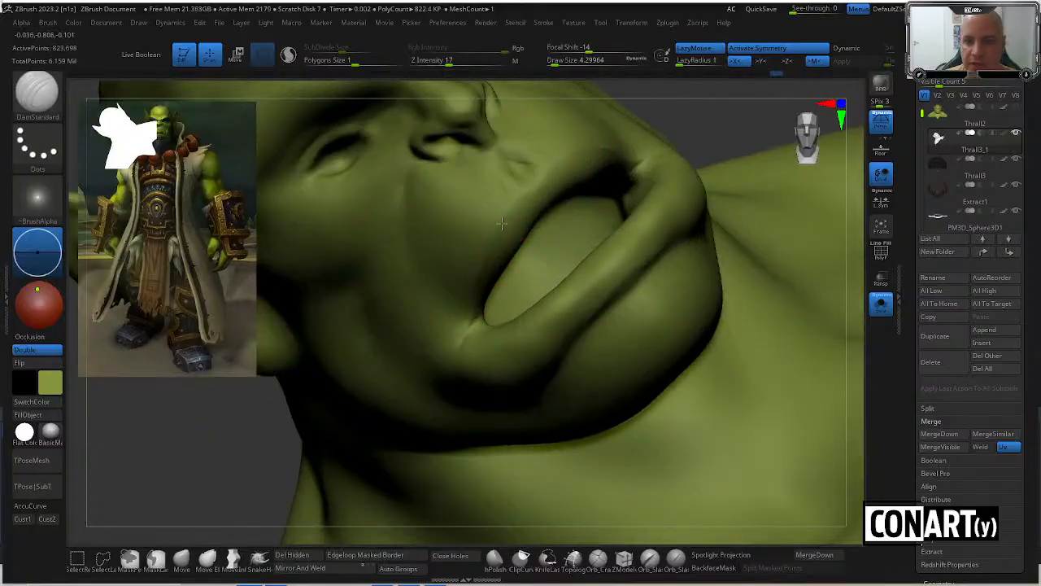
pyautogui.moveTo(615, 126); pyautogui.dragTo(545, 255, button='right')
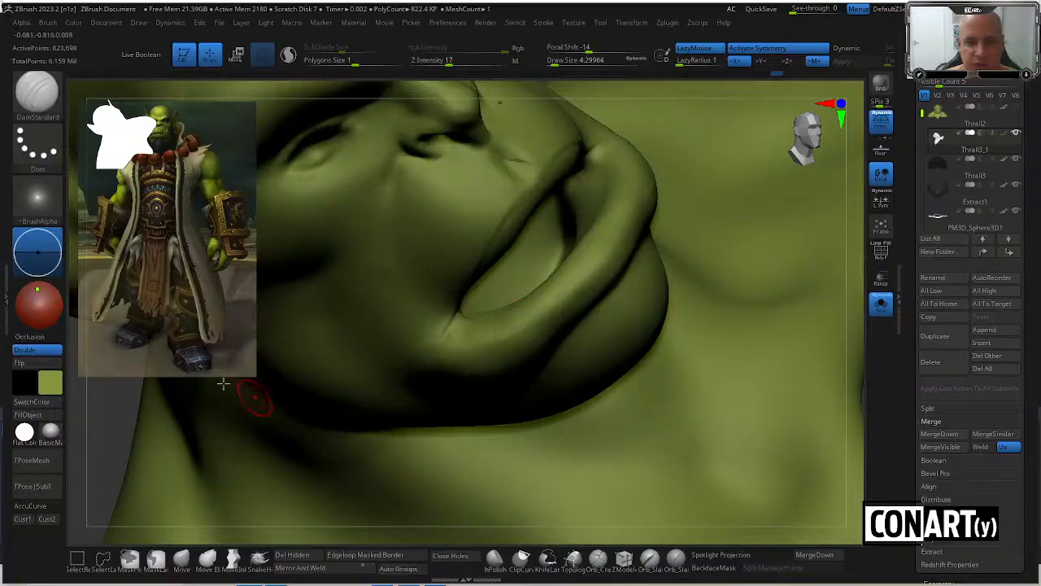
# Deepen the fold around the outer ends and underside of the lower lip with DamStandard at draw size 9.45.
pyautogui.press('space')
pyautogui.moveTo(472, 333); pyautogui.dragTo(476, 334)
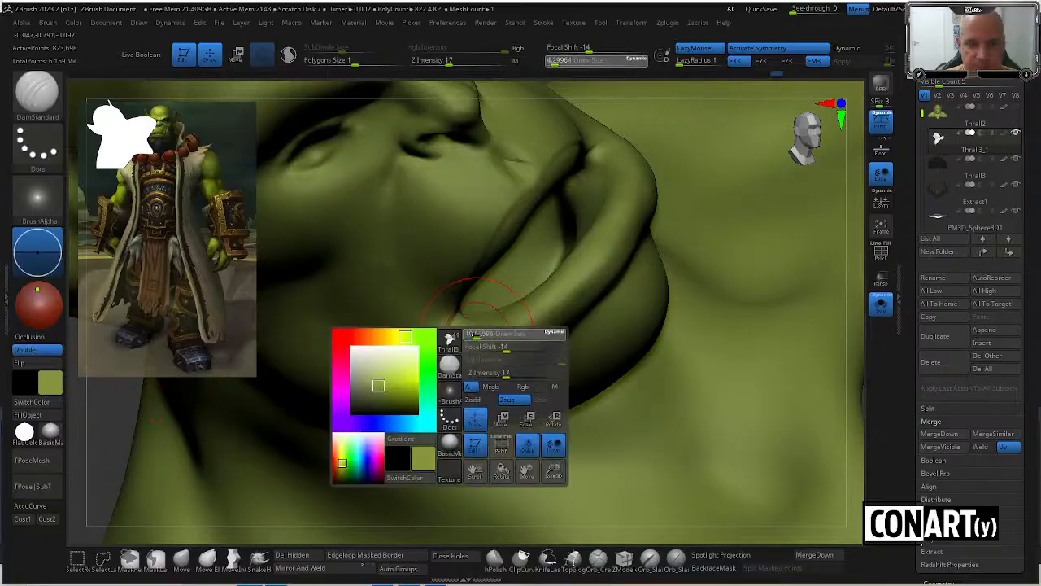
pyautogui.moveTo(124, 412); pyautogui.dragTo(155, 391)
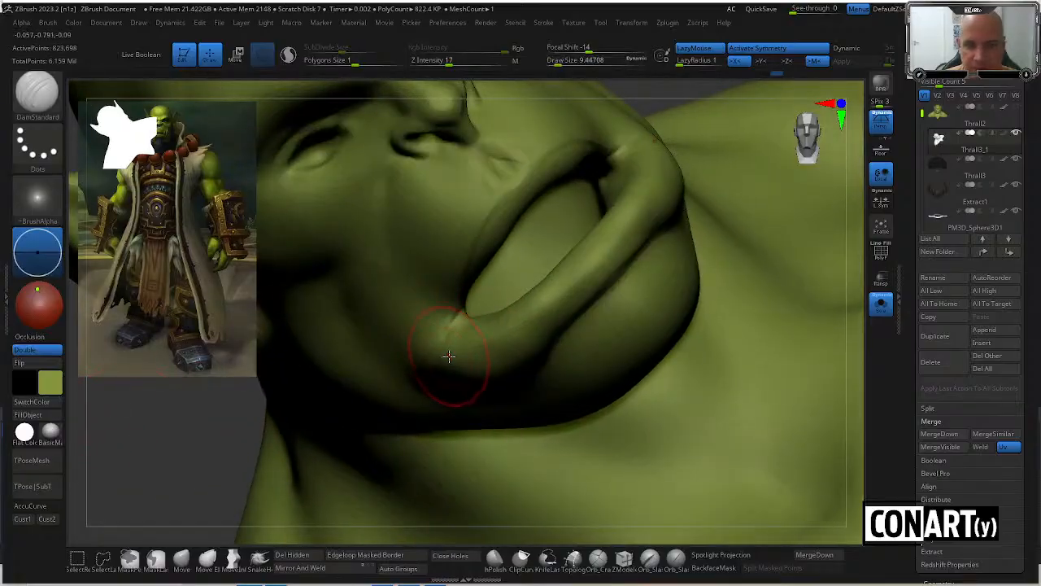
pyautogui.moveTo(456, 358)
pyautogui.mouseDown()
pyautogui.moveTo(506, 360)
pyautogui.moveTo(560, 307)
pyautogui.mouseUp()
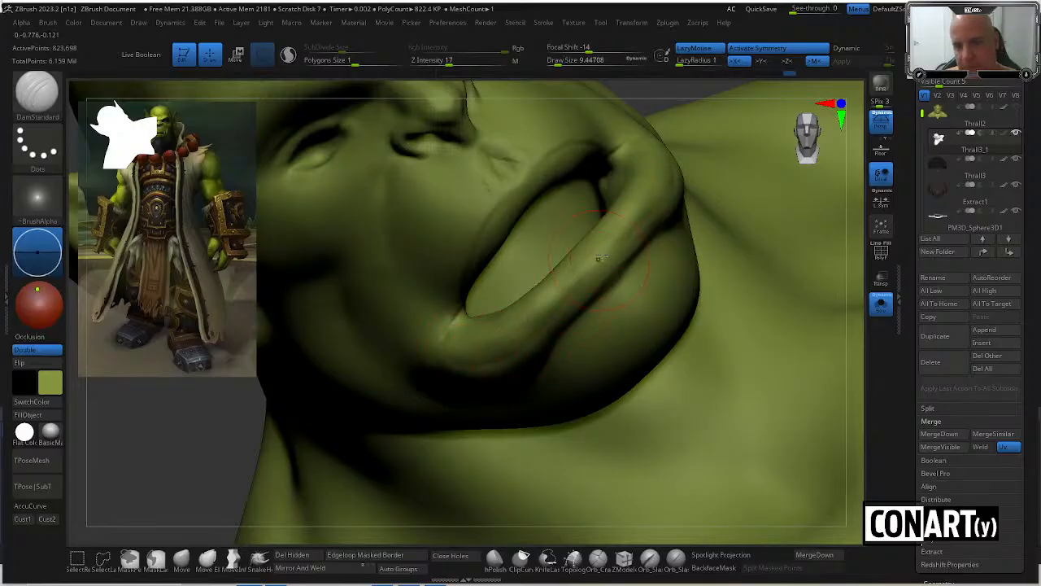
pyautogui.moveTo(249, 458); pyautogui.dragTo(425, 339)
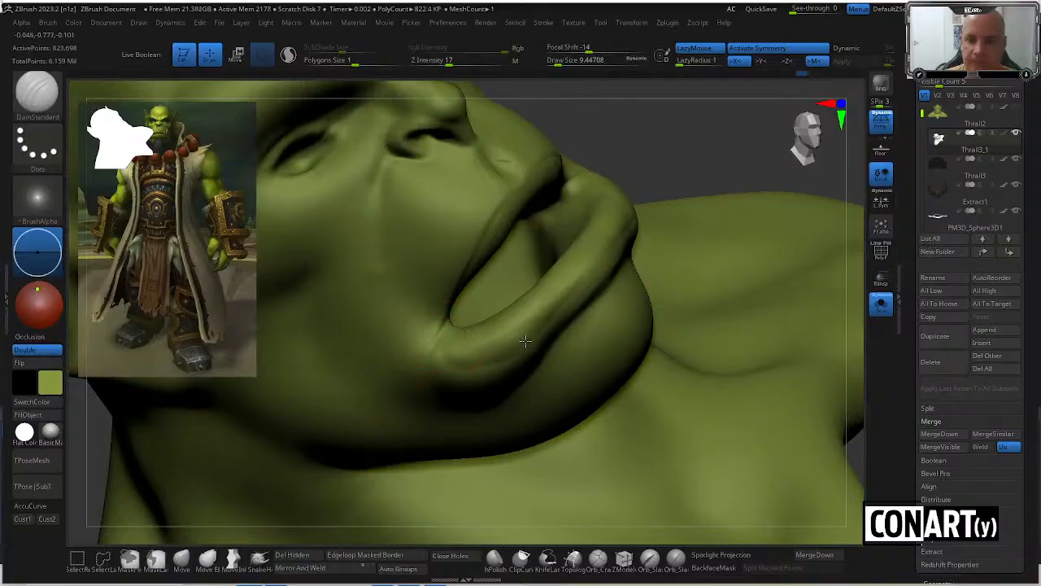
pyautogui.moveTo(525, 344); pyautogui.dragTo(678, 187, button='right')
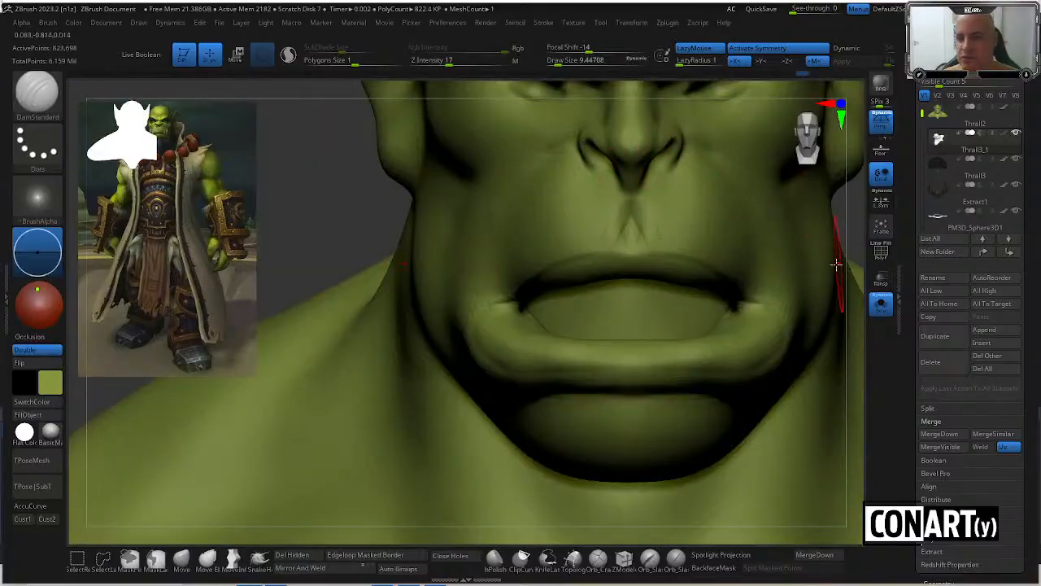
# Build up the lower lip's front and inner edge with ClayBuildup at draw size 4.99, and smooth the strokes.
pyautogui.press('b')
pyautogui.press('c')
pyautogui.press('b')
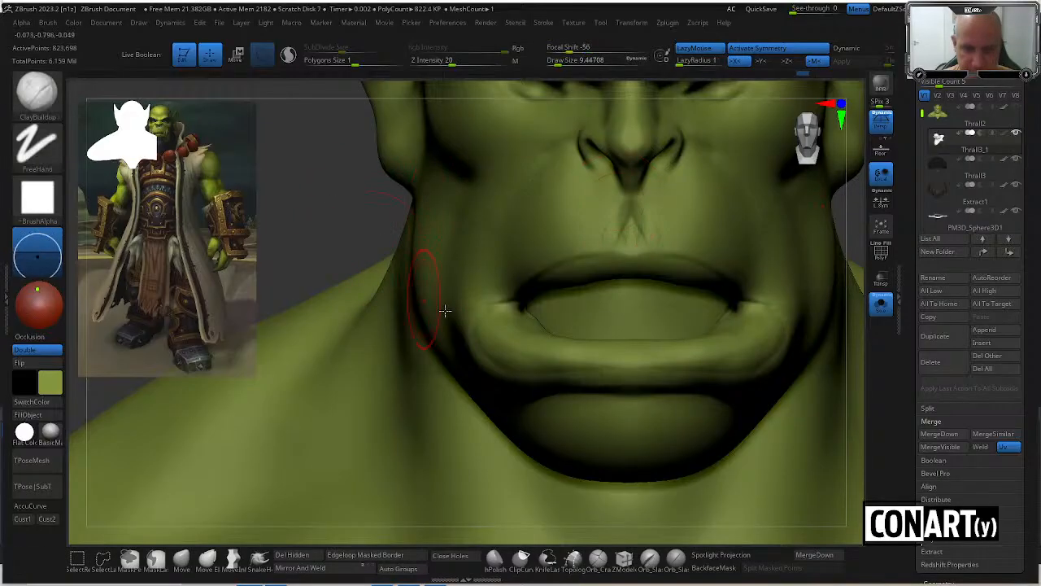
pyautogui.press('space')
pyautogui.moveTo(367, 208); pyautogui.dragTo(488, 327, button='right')
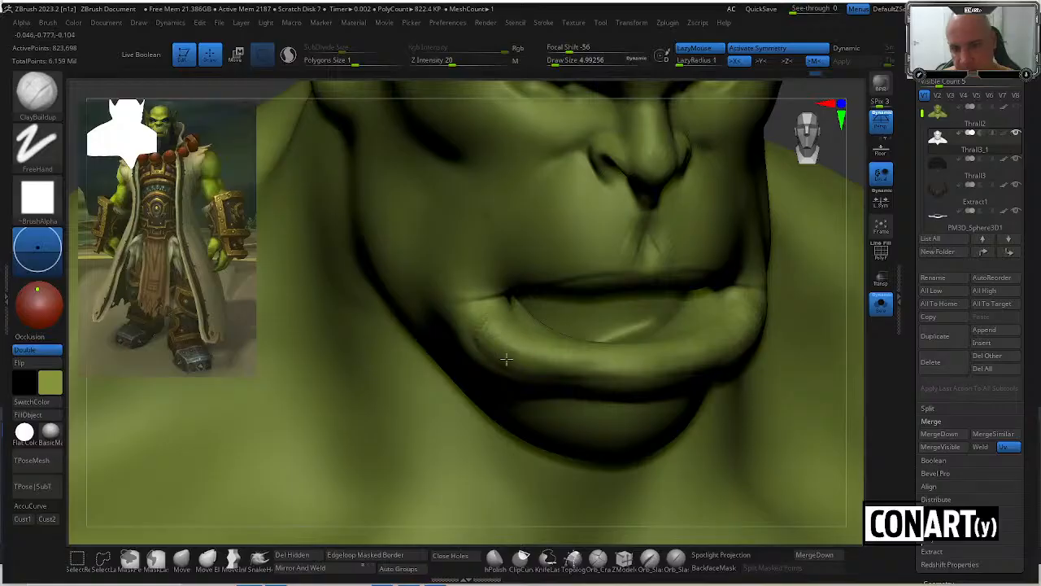
pyautogui.moveTo(543, 338)
pyautogui.mouseDown()
pyautogui.moveTo(568, 362)
pyautogui.moveTo(609, 347)
pyautogui.mouseUp()
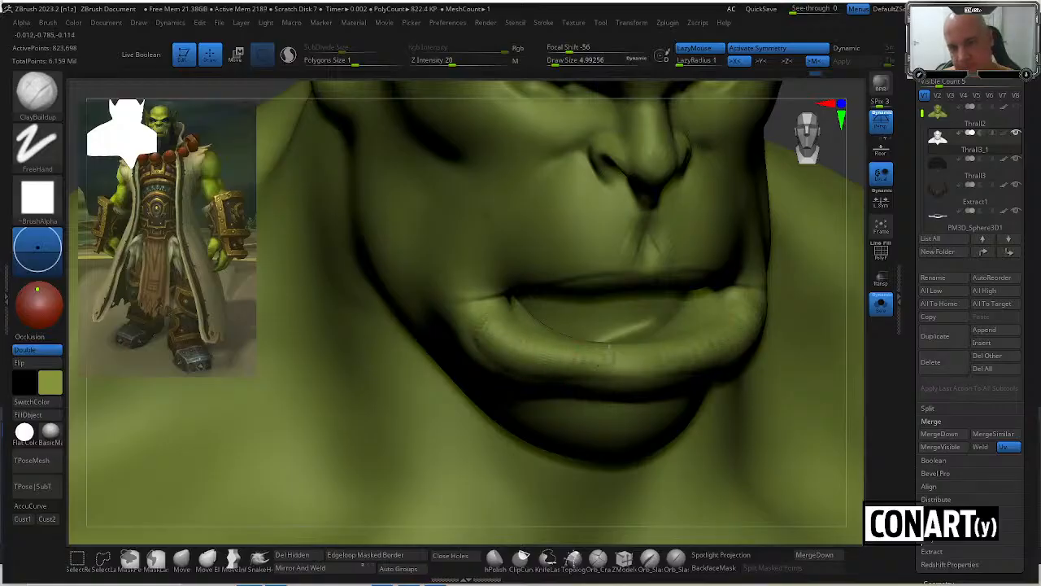
pyautogui.moveTo(529, 333); pyautogui.dragTo(516, 305)
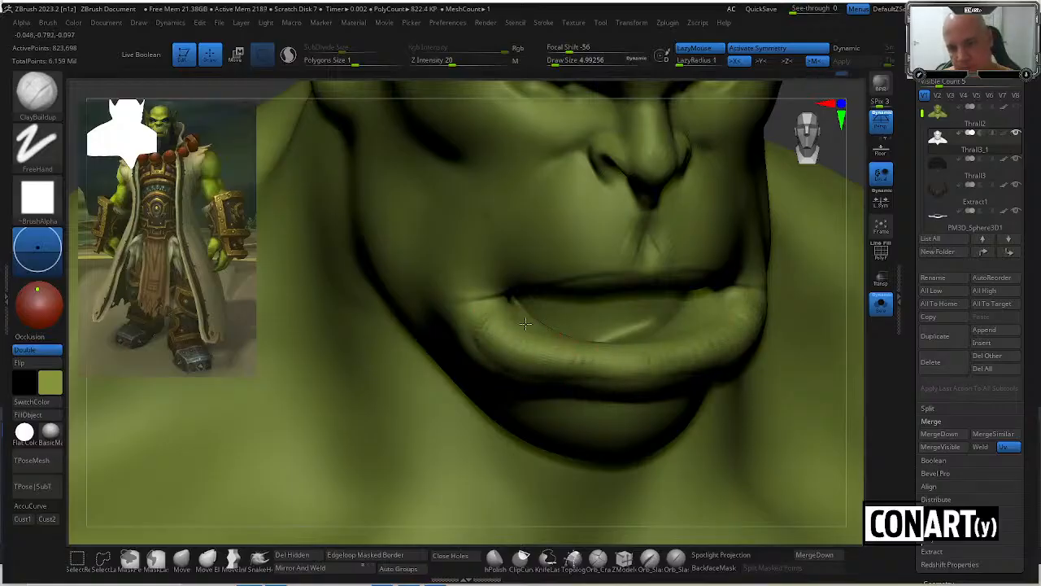
pyautogui.moveTo(528, 356)
pyautogui.keyDown('shift'); pyautogui.mouseDown()
pyautogui.moveTo(477, 344)
pyautogui.moveTo(551, 372)
pyautogui.moveTo(662, 371)
pyautogui.moveTo(572, 346)
pyautogui.mouseUp(); pyautogui.keyUp('shift')
pyautogui.moveTo(472, 319)
pyautogui.keyDown('shift'); pyautogui.mouseDown()
pyautogui.moveTo(569, 358)
pyautogui.moveTo(536, 366)
pyautogui.mouseUp(); pyautogui.keyUp('shift')
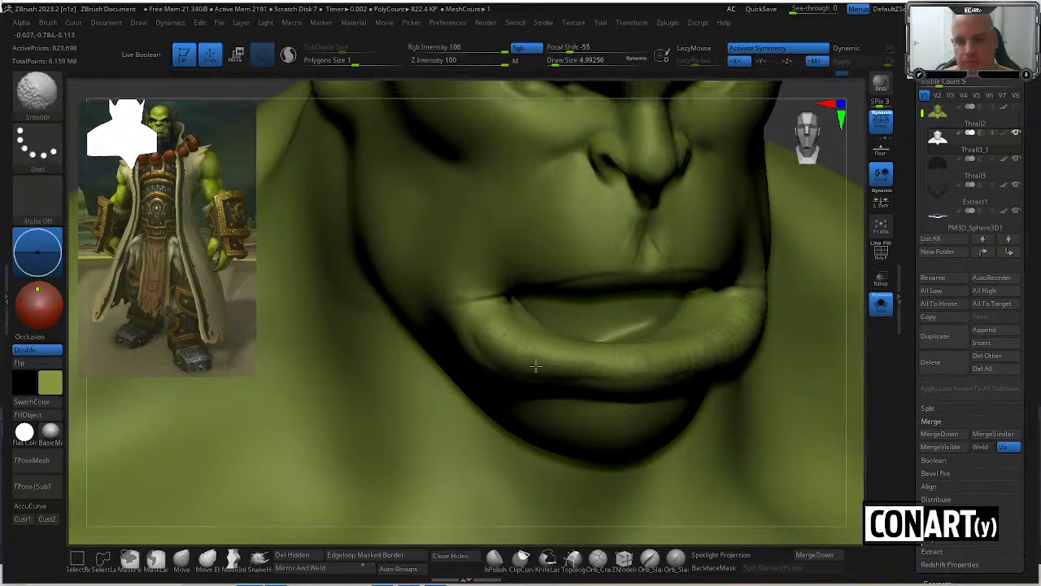
# Carve fine vertical wrinkles across the lower lip with DamStandard at draw size 3.67.
pyautogui.press('space')
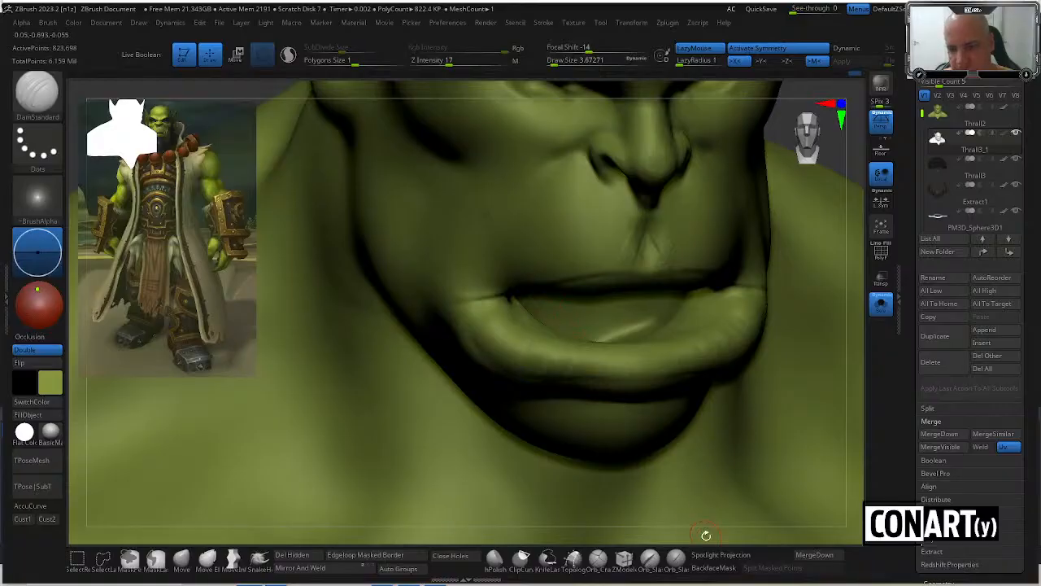
pyautogui.moveTo(706, 534); pyautogui.dragTo(628, 400)
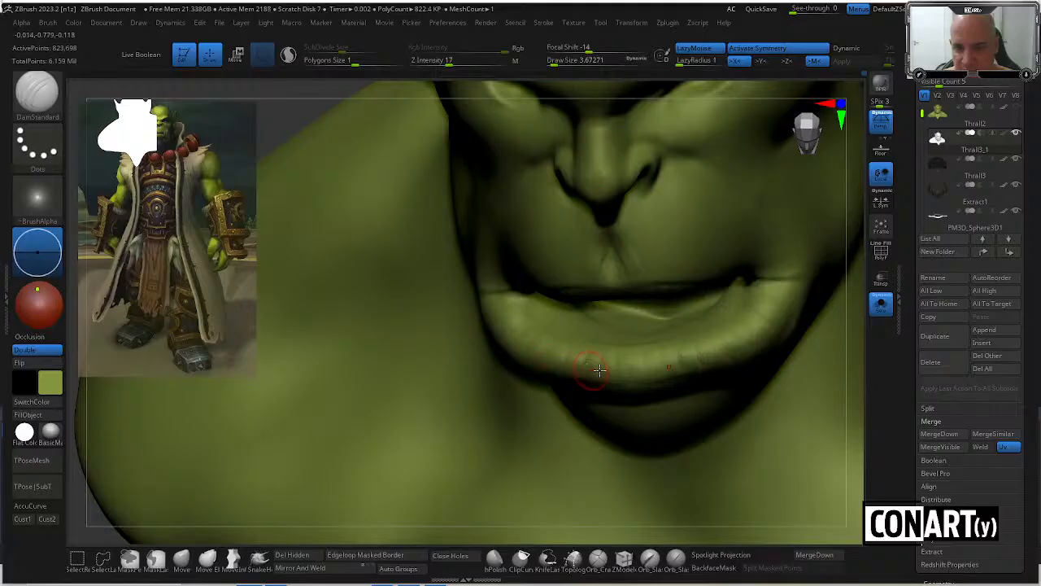
pyautogui.moveTo(560, 529); pyautogui.dragTo(507, 351)
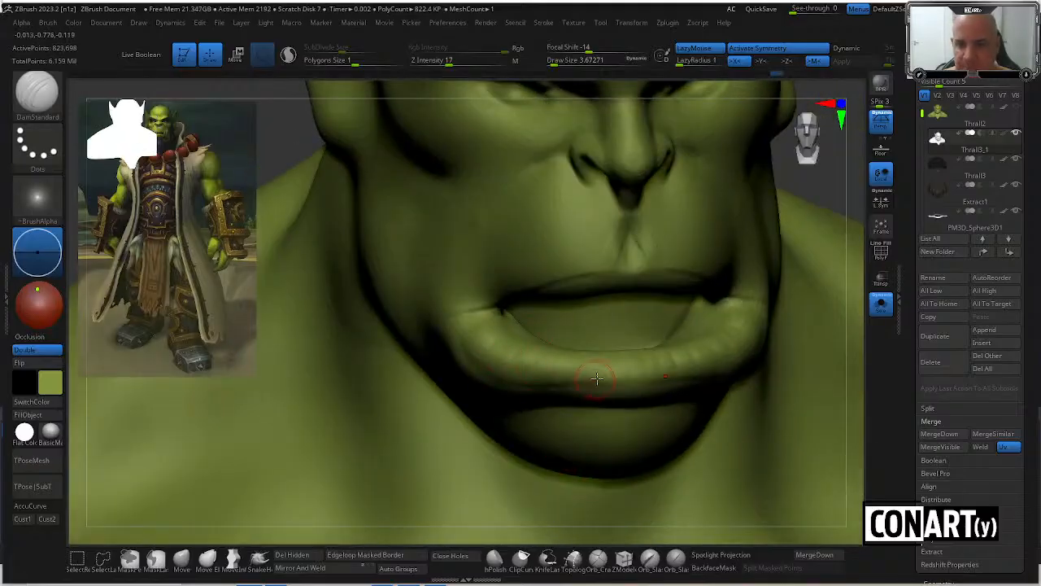
pyautogui.moveTo(842, 191); pyautogui.dragTo(463, 366)
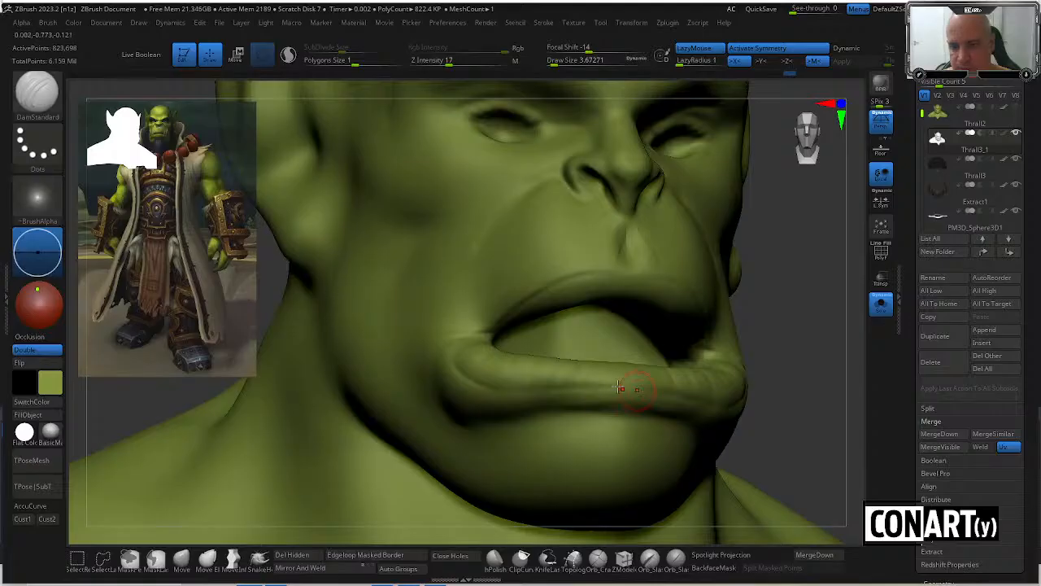
# Add volume along the lower lip's bottom edge and below the mouth corners with ClayBuildup at draw size 3.67, and smooth it.
pyautogui.press('b')
pyautogui.press('c')
pyautogui.press('b')
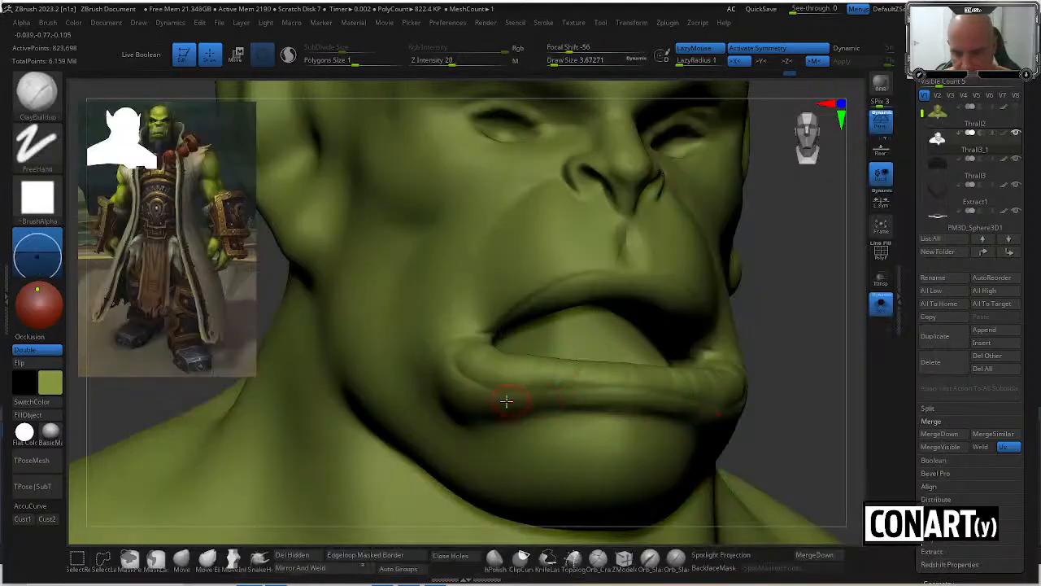
pyautogui.moveTo(539, 400); pyautogui.dragTo(631, 395)
pyautogui.press('shift')
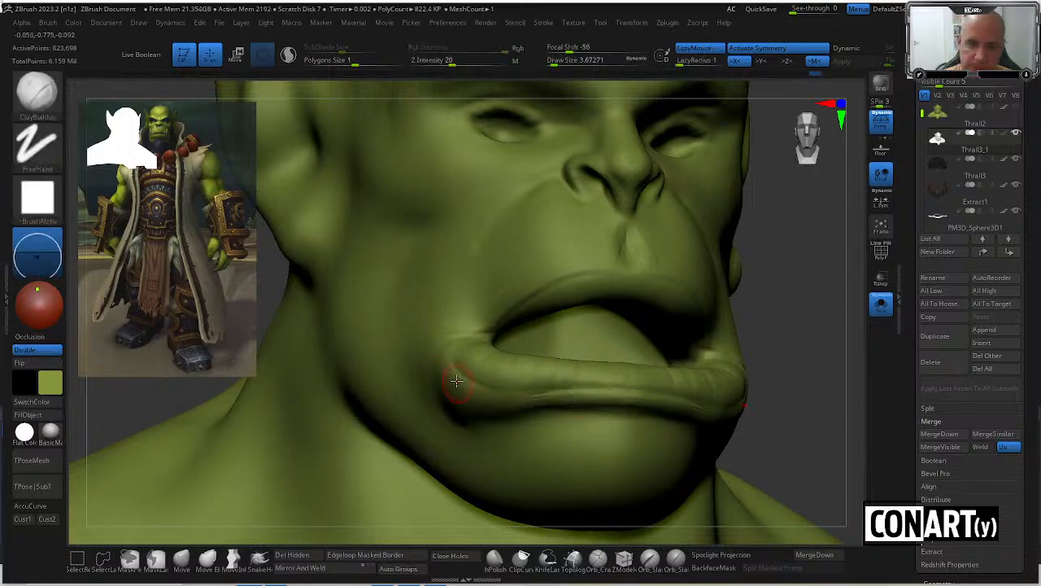
pyautogui.press('space')
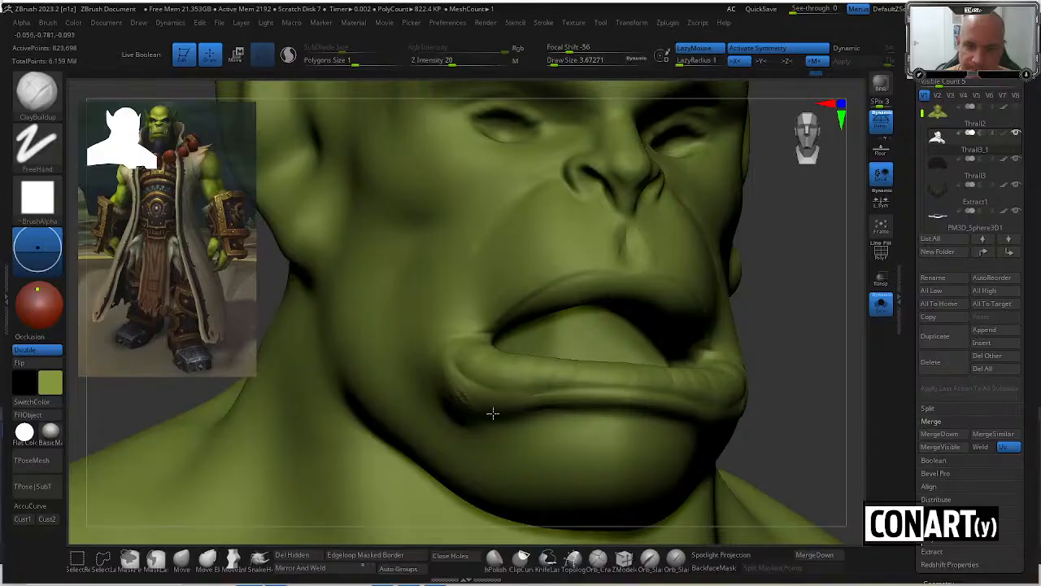
pyautogui.press('shift')
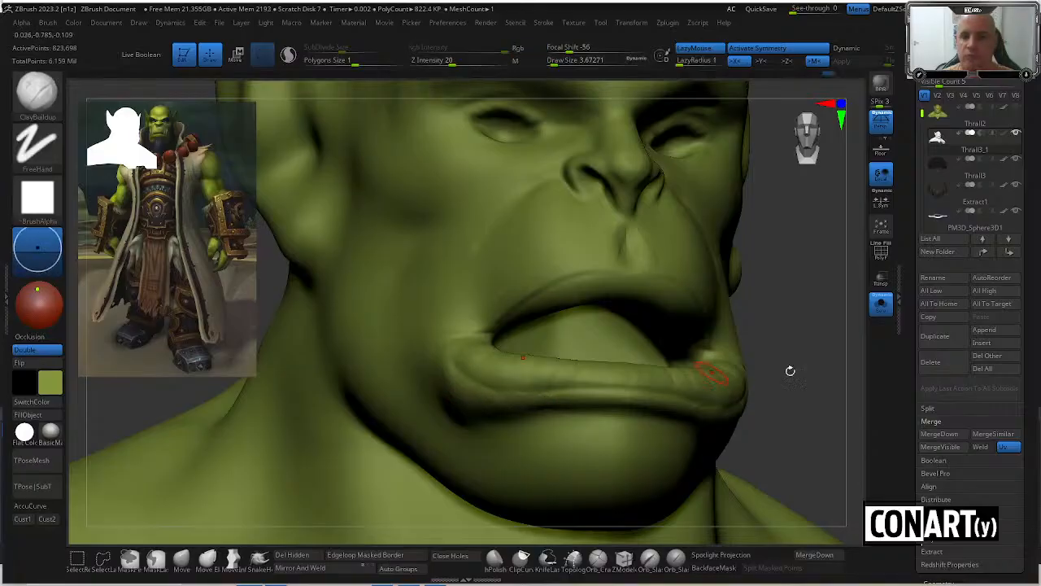
# Soften the lower lip's surface and the philtrum beneath the nose with the Smooth brush.
pyautogui.moveTo(476, 405); pyautogui.dragTo(463, 434, button='right')
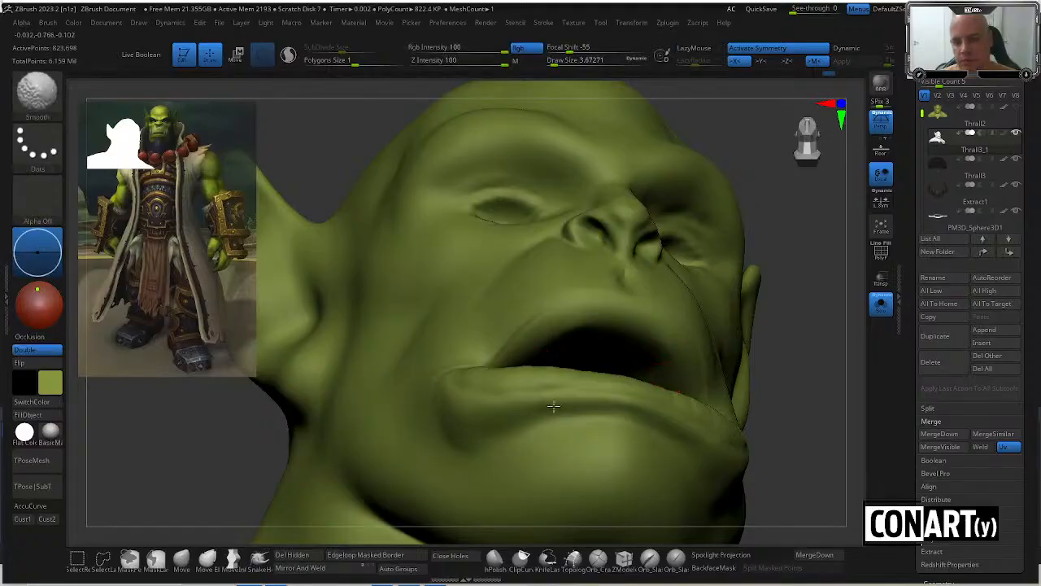
pyautogui.moveTo(727, 394)
pyautogui.mouseDown(button='right')
pyautogui.moveTo(770, 323)
pyautogui.moveTo(737, 290)
pyautogui.mouseUp(button='right')
pyautogui.press('shift')
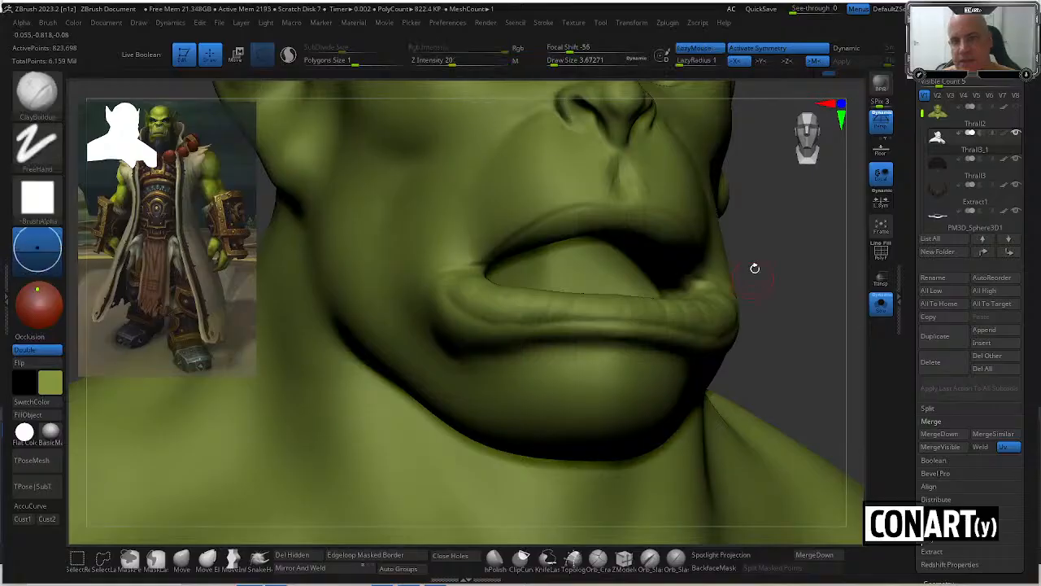
pyautogui.moveTo(755, 268); pyautogui.dragTo(786, 272)
pyautogui.keyDown('shift'); pyautogui.moveTo(624, 192); pyautogui.dragTo(638, 187); pyautogui.keyUp('shift')
pyautogui.moveTo(759, 236)
pyautogui.keyDown('ctrl'); pyautogui.mouseDown(button='right')
pyautogui.moveTo(739, 209)
pyautogui.moveTo(635, 214)
pyautogui.moveTo(762, 204)
pyautogui.moveTo(610, 179)
pyautogui.mouseUp(button='right'); pyautogui.keyUp('ctrl')
pyautogui.press('shift')
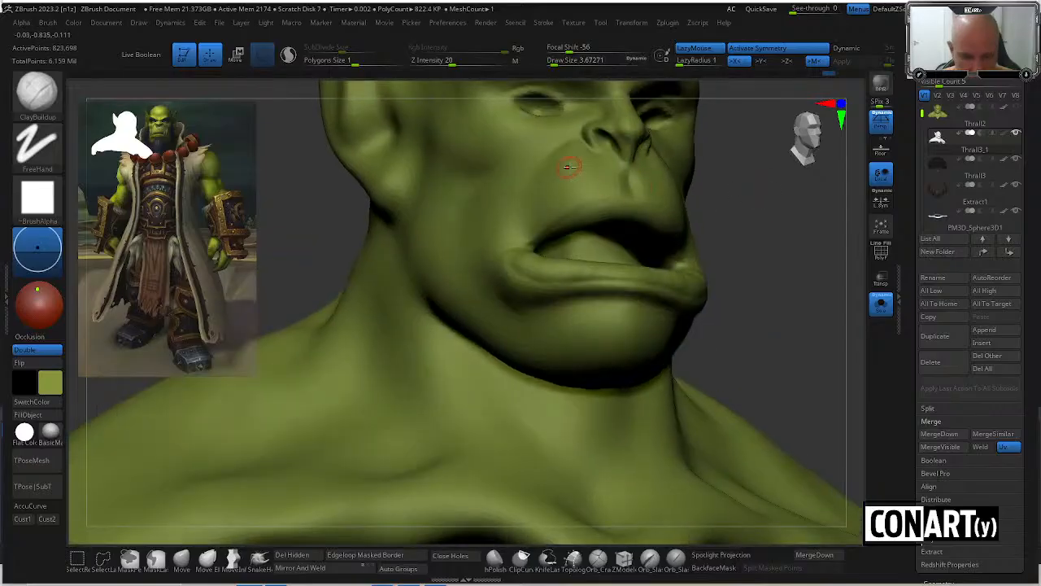
# Define the upper lip's edge with DamStandard at draw size 3.67 and smooth the strokes above it.
pyautogui.press('b')
pyautogui.press('d')
pyautogui.press('s')
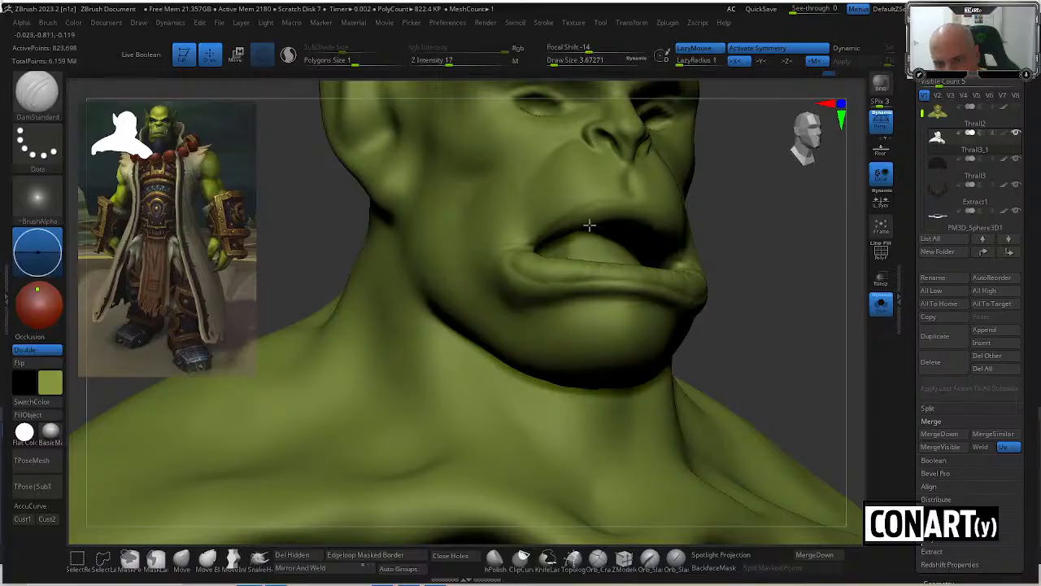
pyautogui.moveTo(604, 205); pyautogui.dragTo(613, 222)
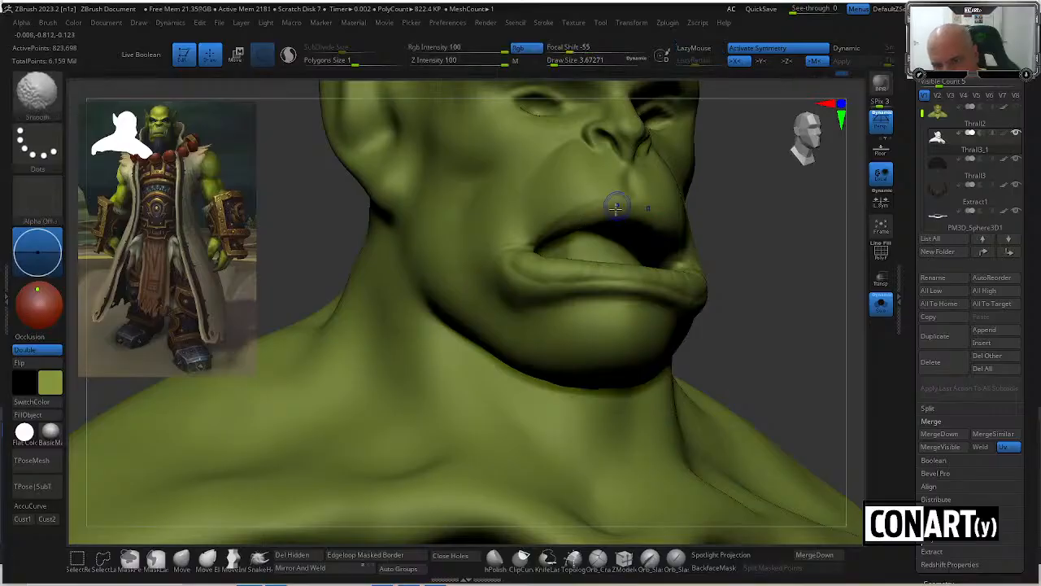
pyautogui.moveTo(643, 209)
pyautogui.mouseDown(button='right')
pyautogui.moveTo(718, 183)
pyautogui.moveTo(720, 226)
pyautogui.moveTo(732, 187)
pyautogui.moveTo(599, 204)
pyautogui.moveTo(475, 202)
pyautogui.mouseUp(button='right')
pyautogui.press('shift')
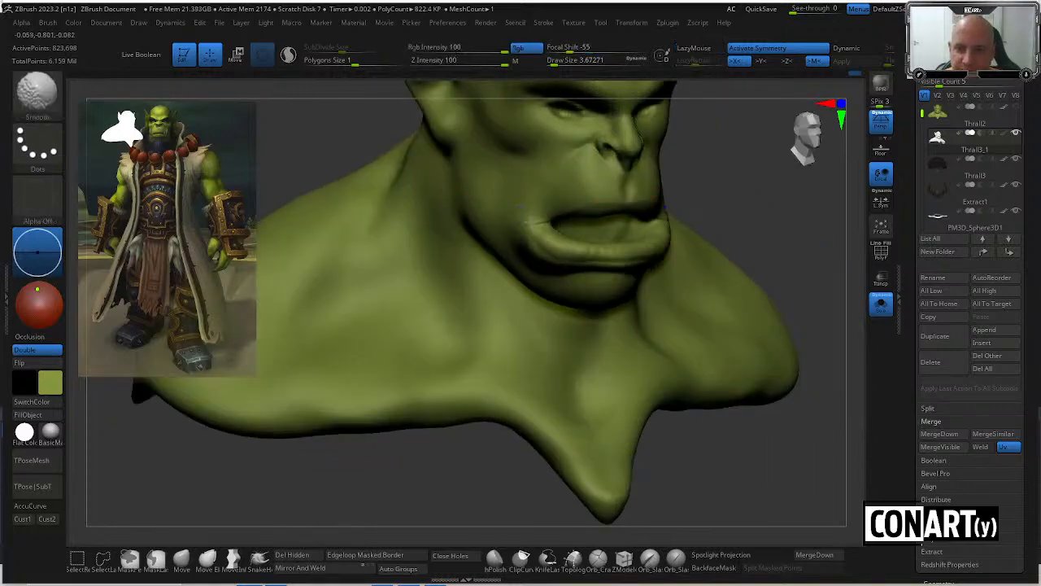
# Thicken the upper eyelids with ClayBuildup at draw size 3.67 and smooth the added volume.
pyautogui.moveTo(525, 279)
pyautogui.mouseDown(button='right')
pyautogui.moveTo(721, 274)
pyautogui.moveTo(705, 238)
pyautogui.mouseUp(button='right')
pyautogui.moveTo(621, 207)
pyautogui.mouseDown(button='right')
pyautogui.moveTo(695, 225)
pyautogui.moveTo(705, 277)
pyautogui.mouseUp(button='right')
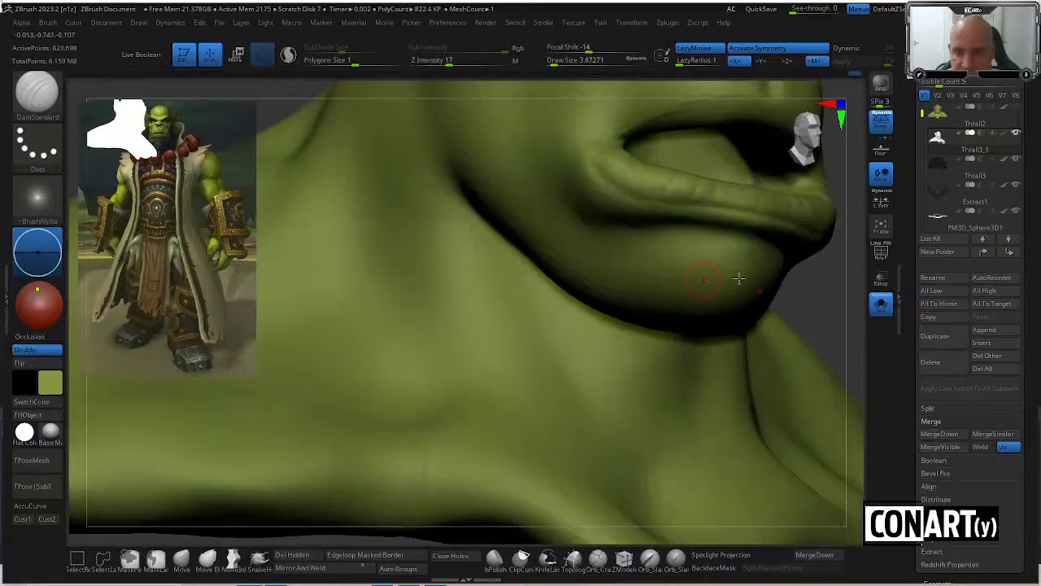
pyautogui.moveTo(813, 297)
pyautogui.mouseDown(button='right')
pyautogui.moveTo(739, 339)
pyautogui.moveTo(748, 284)
pyautogui.moveTo(751, 297)
pyautogui.moveTo(501, 189)
pyautogui.mouseUp(button='right')
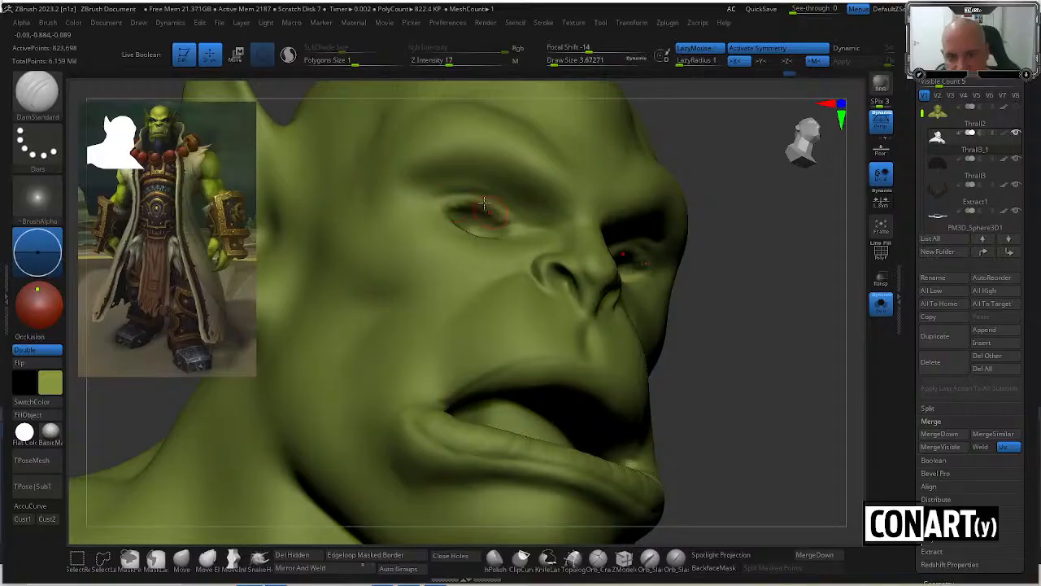
pyautogui.press('shift')
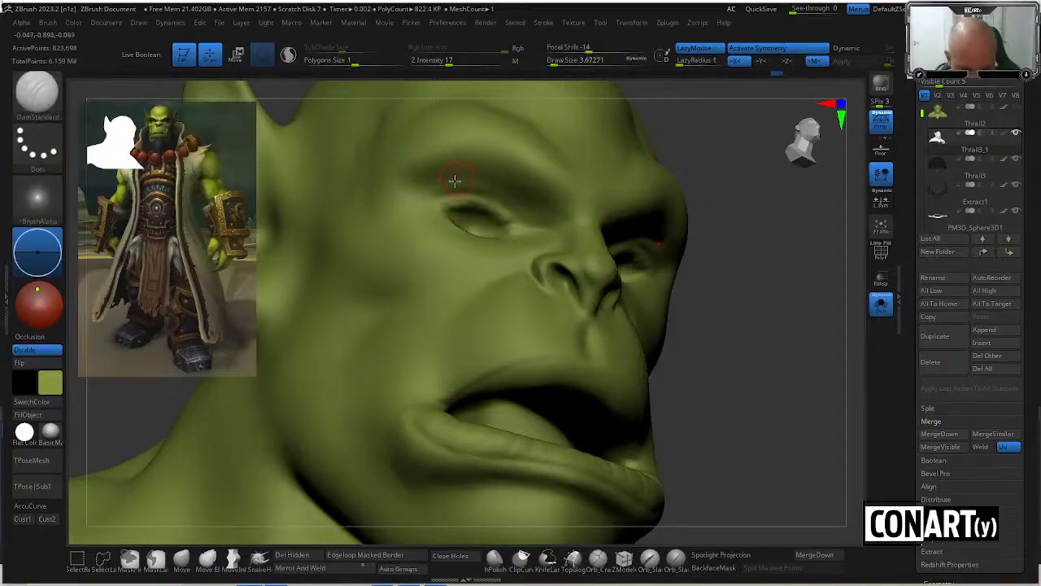
pyautogui.press('b')
pyautogui.press('c')
pyautogui.press('b')
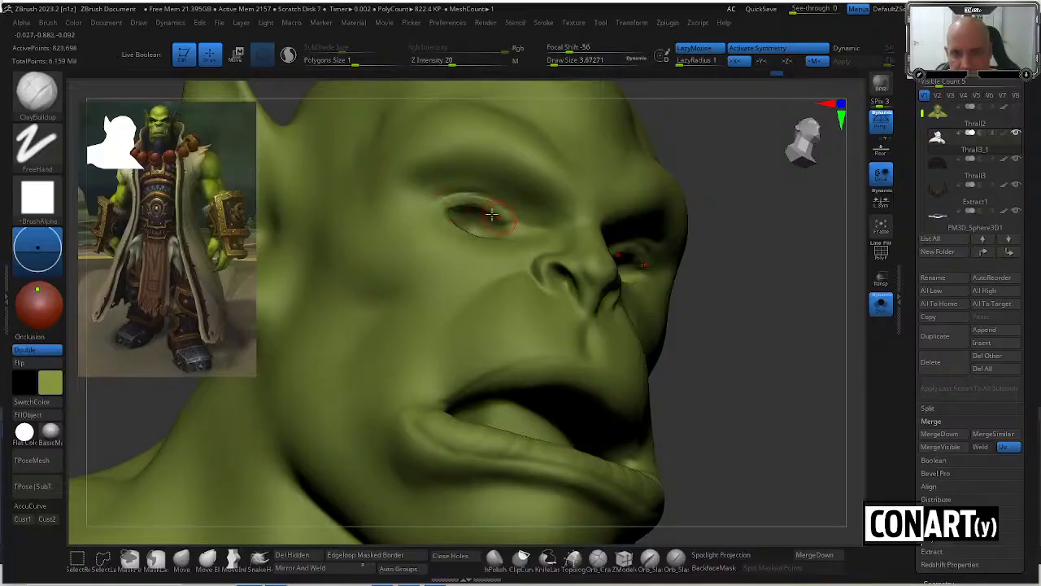
pyautogui.moveTo(493, 214); pyautogui.dragTo(507, 235)
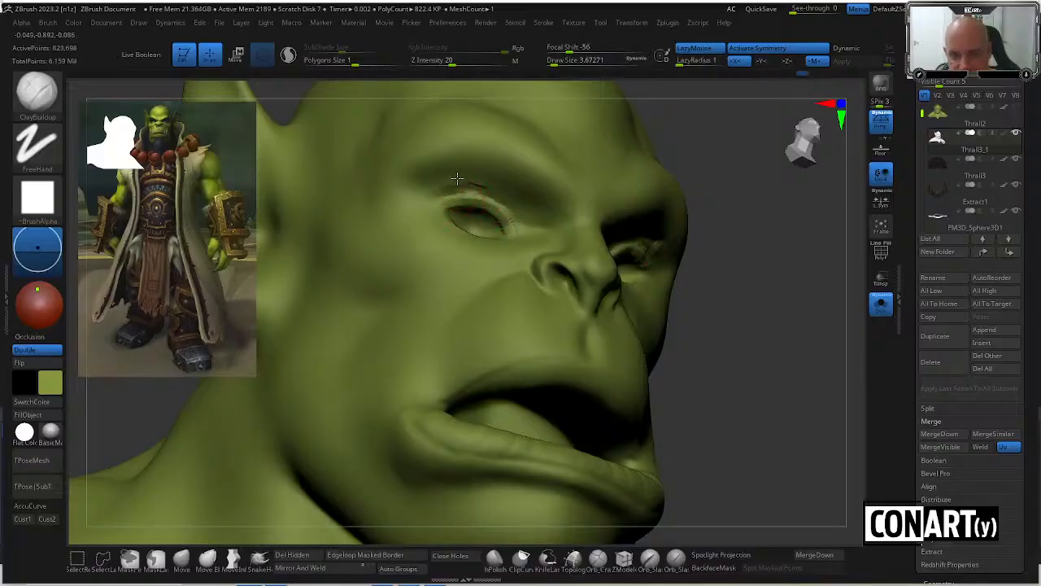
pyautogui.moveTo(457, 178)
pyautogui.mouseDown()
pyautogui.moveTo(474, 179)
pyautogui.moveTo(514, 228)
pyautogui.mouseUp()
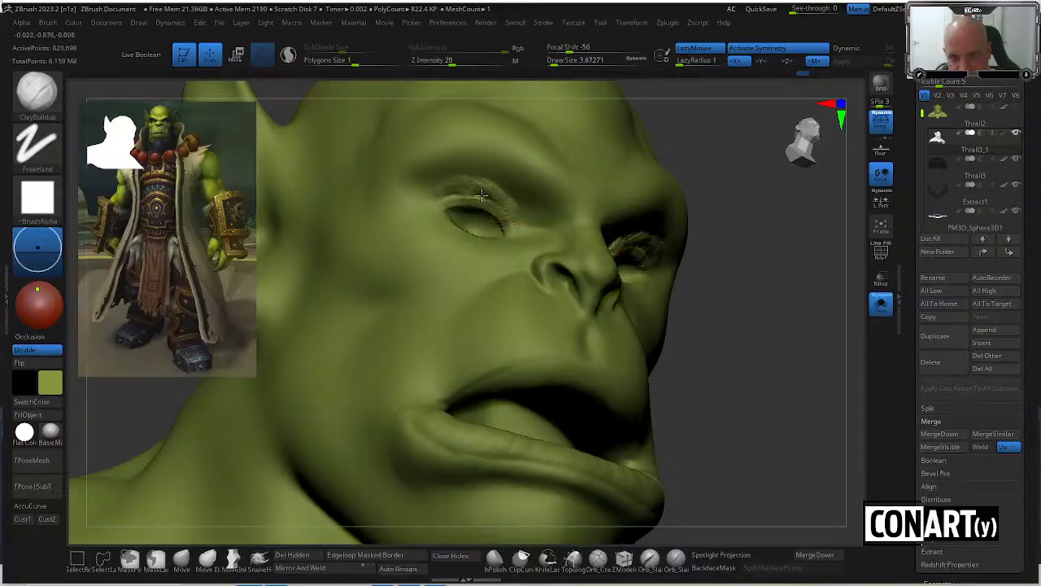
pyautogui.press('shift')
pyautogui.moveTo(513, 220)
pyautogui.keyDown('shift'); pyautogui.mouseDown()
pyautogui.moveTo(521, 227)
pyautogui.moveTo(441, 197)
pyautogui.mouseUp(); pyautogui.keyUp('shift')
# Carve the upper eyelid crease and define the inner eye corners with DamStandard at draw size 3.67.
pyautogui.press('b')
pyautogui.press('d')
pyautogui.press('s')
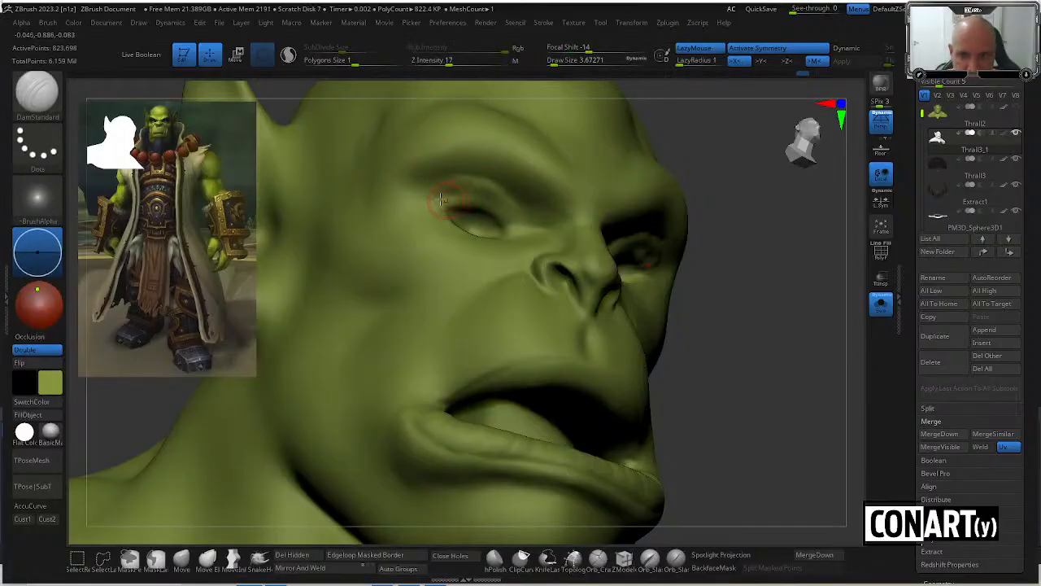
pyautogui.moveTo(510, 237); pyautogui.dragTo(515, 236)
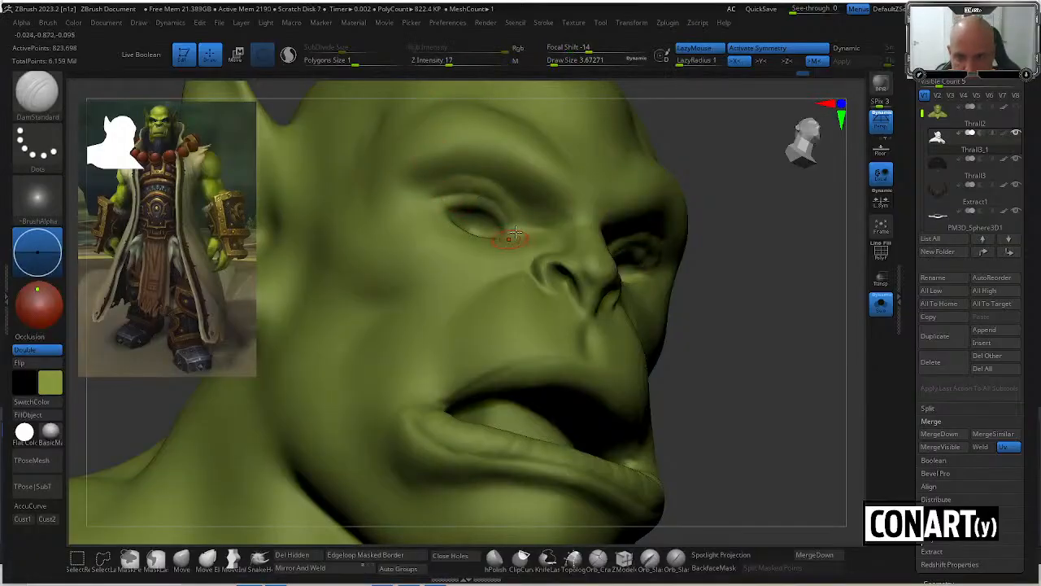
pyautogui.moveTo(770, 157); pyautogui.dragTo(692, 168)
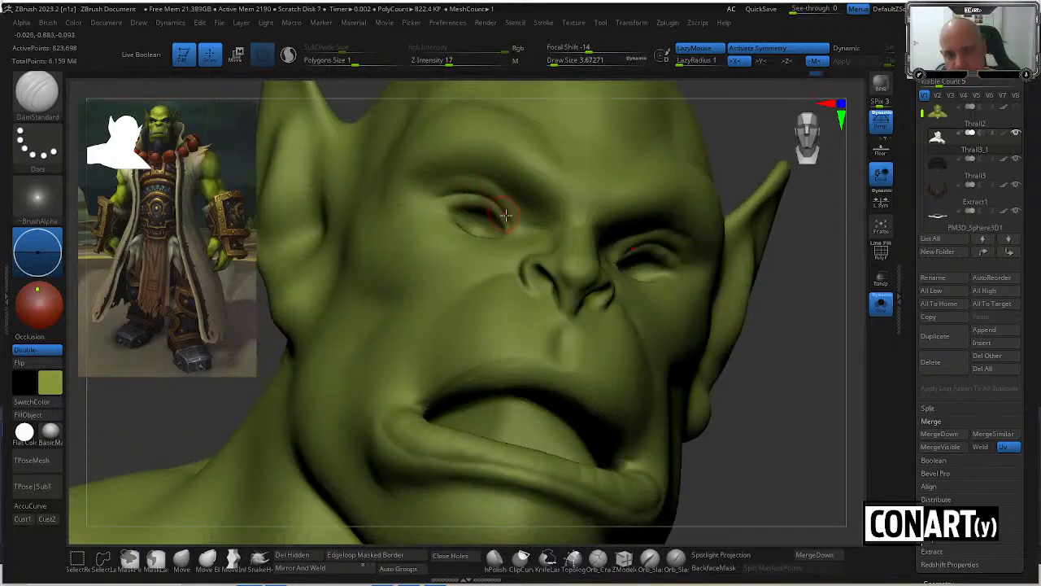
pyautogui.press('shift')
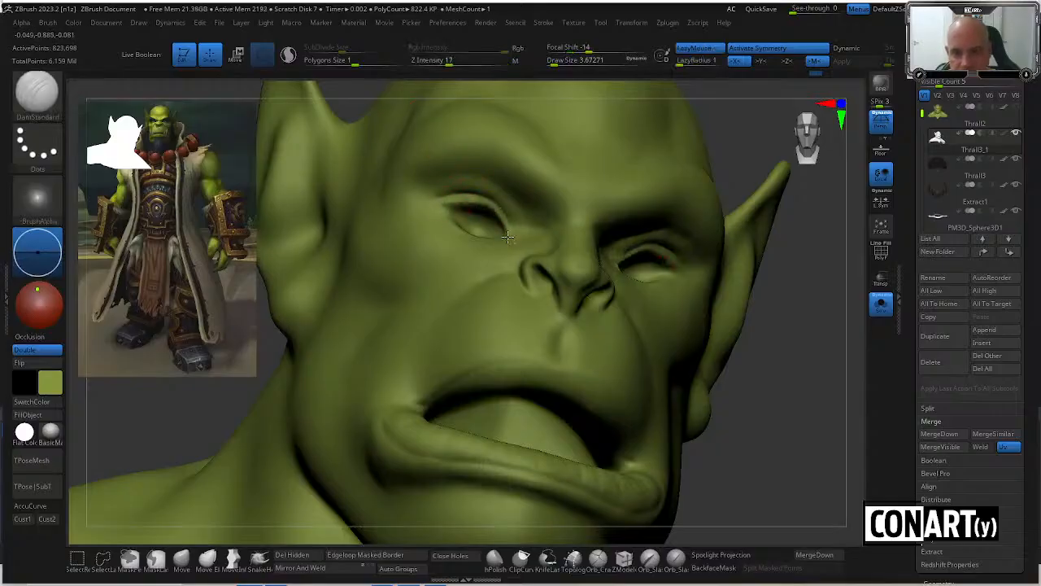
# Carve folds beneath the eyes and around their outer corners with DamStandard, softening the strokes with the Smooth brush.
pyautogui.keyDown('shift'); pyautogui.moveTo(735, 149); pyautogui.dragTo(432, 127); pyautogui.keyUp('shift')
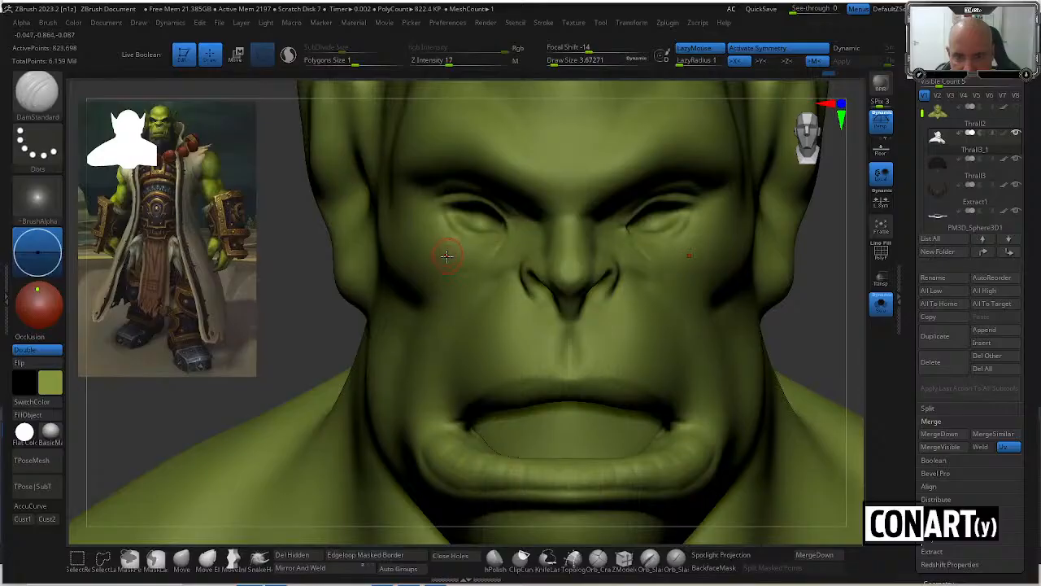
pyautogui.press('shift')
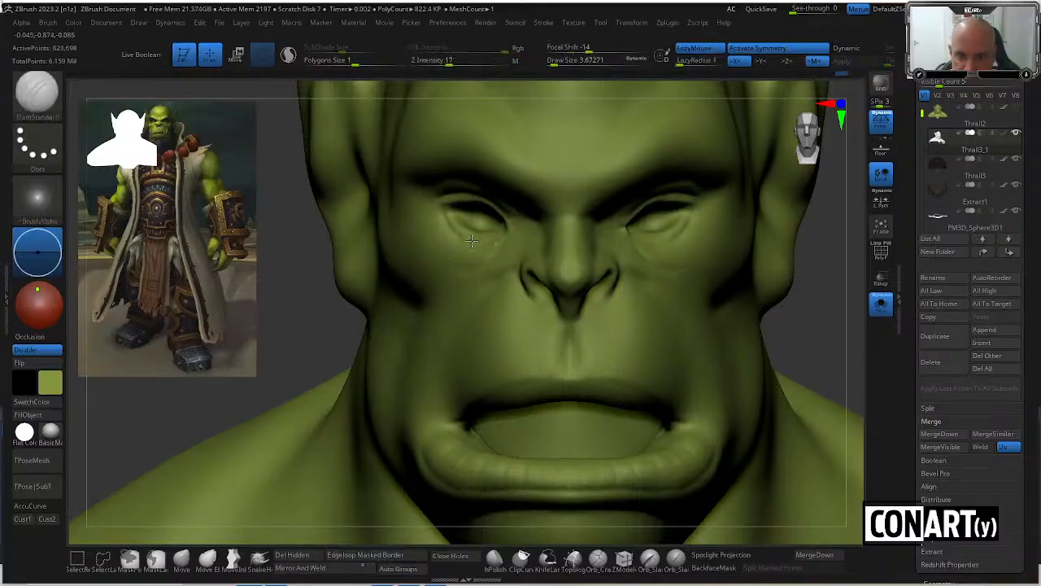
pyautogui.keyDown('shift'); pyautogui.moveTo(464, 234); pyautogui.dragTo(462, 237); pyautogui.keyUp('shift')
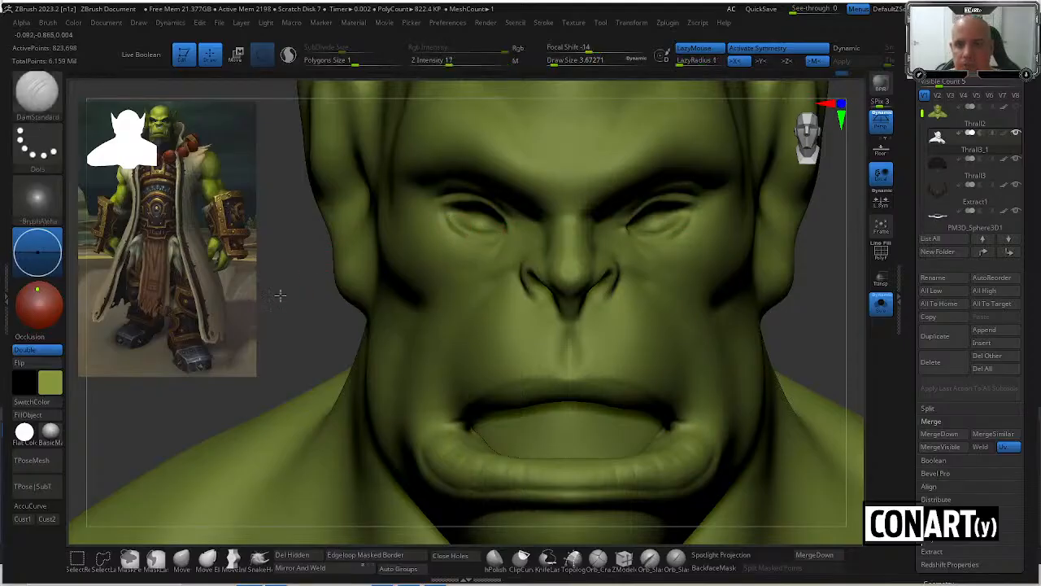
pyautogui.moveTo(279, 295); pyautogui.dragTo(453, 204)
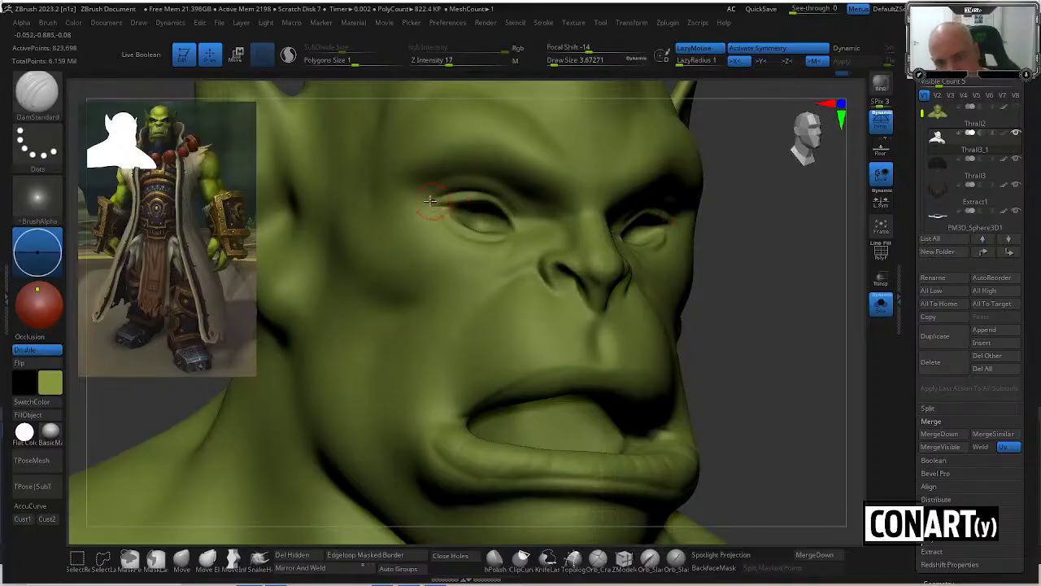
pyautogui.moveTo(743, 282); pyautogui.dragTo(632, 232)
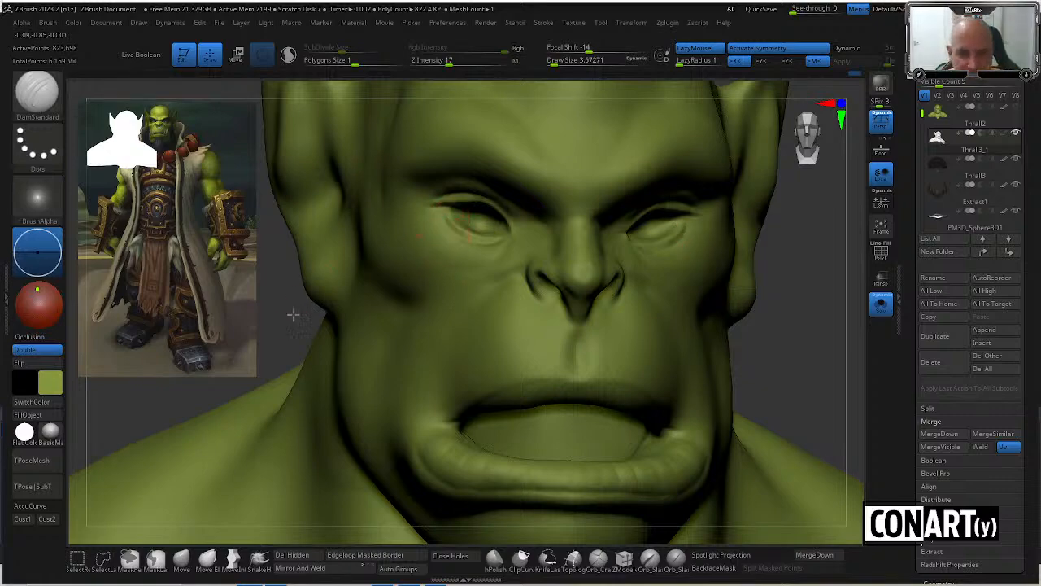
pyautogui.moveTo(292, 313)
pyautogui.mouseDown()
pyautogui.moveTo(411, 204)
pyautogui.moveTo(442, 210)
pyautogui.moveTo(445, 200)
pyautogui.mouseUp()
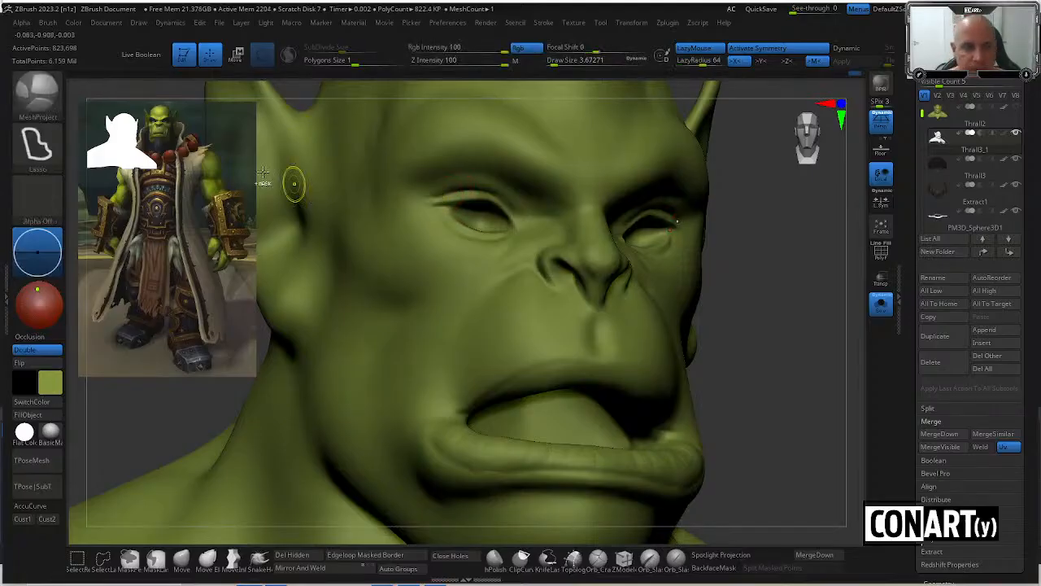
pyautogui.keyDown('ctrl'); pyautogui.click(52, 104); pyautogui.keyUp('ctrl')
pyautogui.click(155, 110)
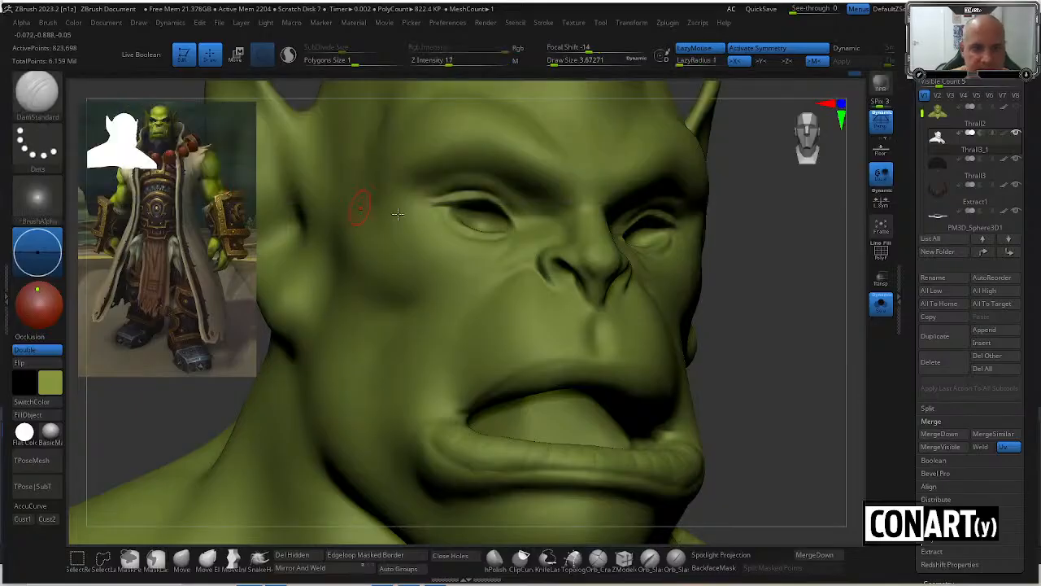
# Deepen the creases at the inner brows and carve frown lines above the nose bridge with DamStandard at draw size 8.42.
pyautogui.moveTo(760, 321); pyautogui.dragTo(719, 287)
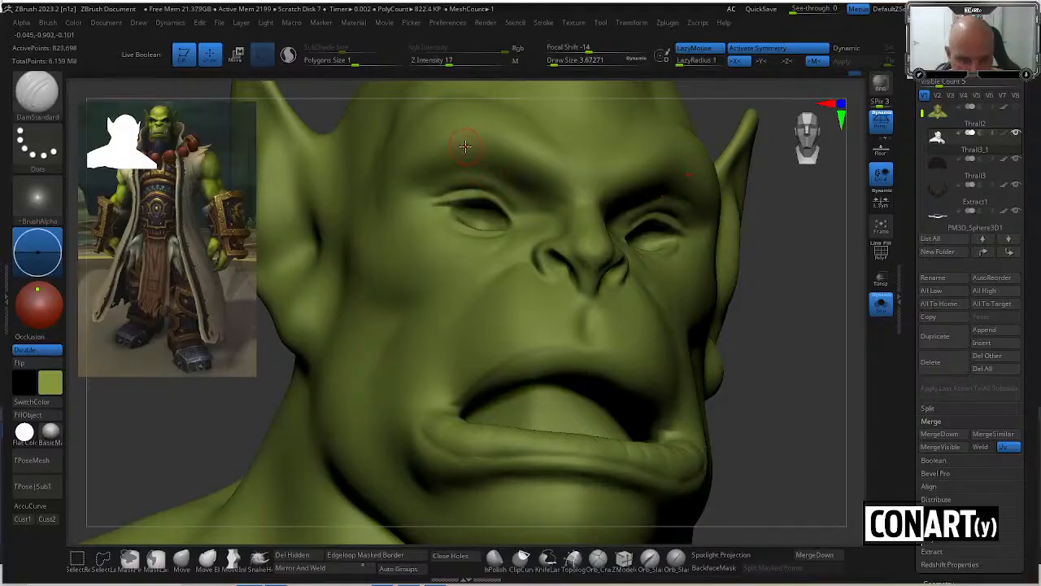
pyautogui.press('space')
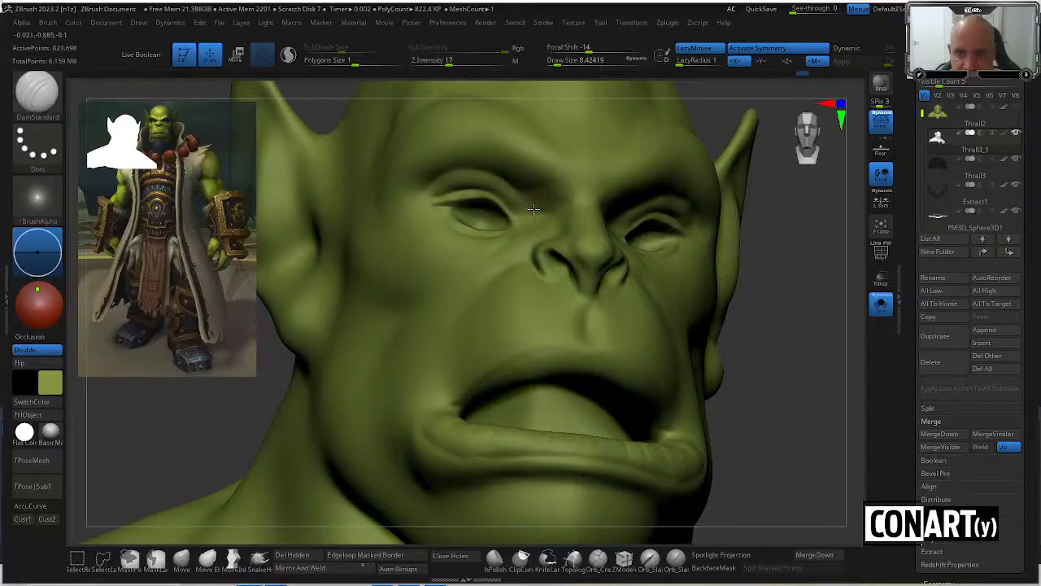
pyautogui.moveTo(728, 248); pyautogui.dragTo(756, 281)
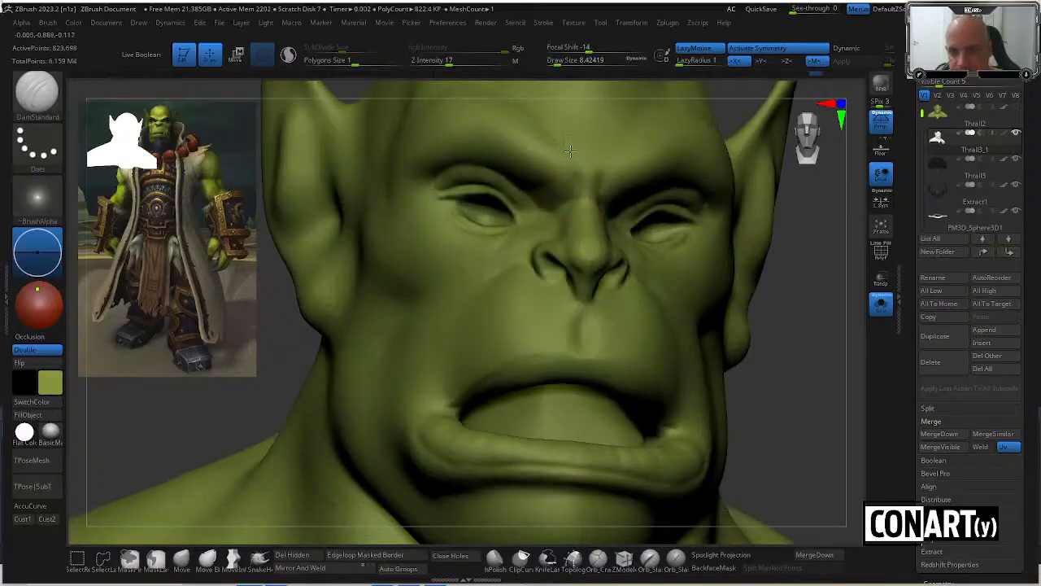
pyautogui.moveTo(572, 160); pyautogui.dragTo(580, 130)
pyautogui.keyDown('alt'); pyautogui.moveTo(806, 275); pyautogui.dragTo(785, 262); pyautogui.keyUp('alt')
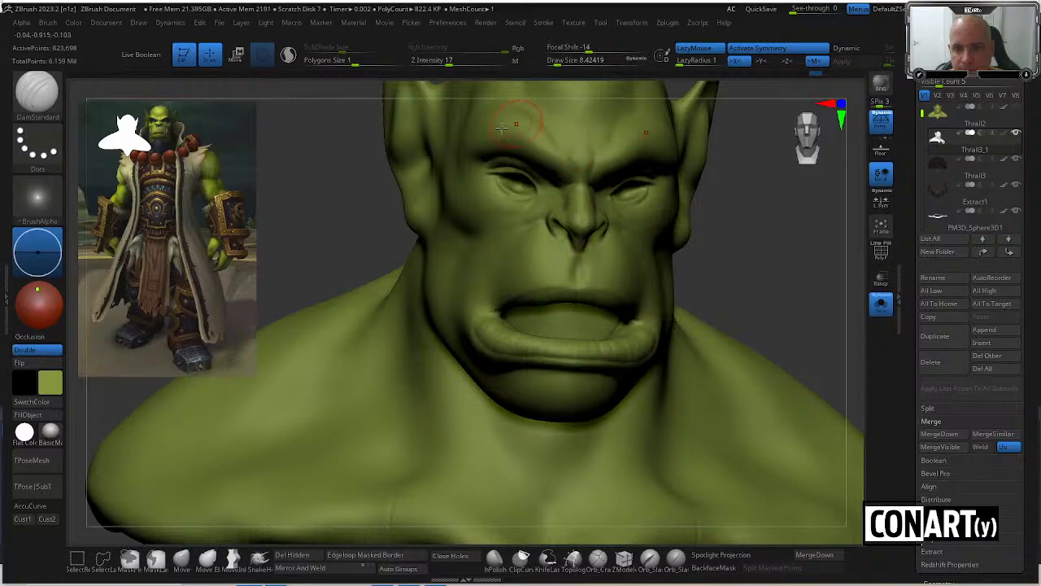
# Sharpen the crease beneath the brow ridge with DamStandard, reducing the draw size to 4.99, and smooth the brow.
pyautogui.moveTo(502, 128)
pyautogui.mouseDown(button='right')
pyautogui.moveTo(349, 272)
pyautogui.moveTo(424, 201)
pyautogui.mouseUp(button='right')
pyautogui.moveTo(463, 197)
pyautogui.mouseDown()
pyautogui.moveTo(516, 177)
pyautogui.moveTo(567, 202)
pyautogui.mouseUp()
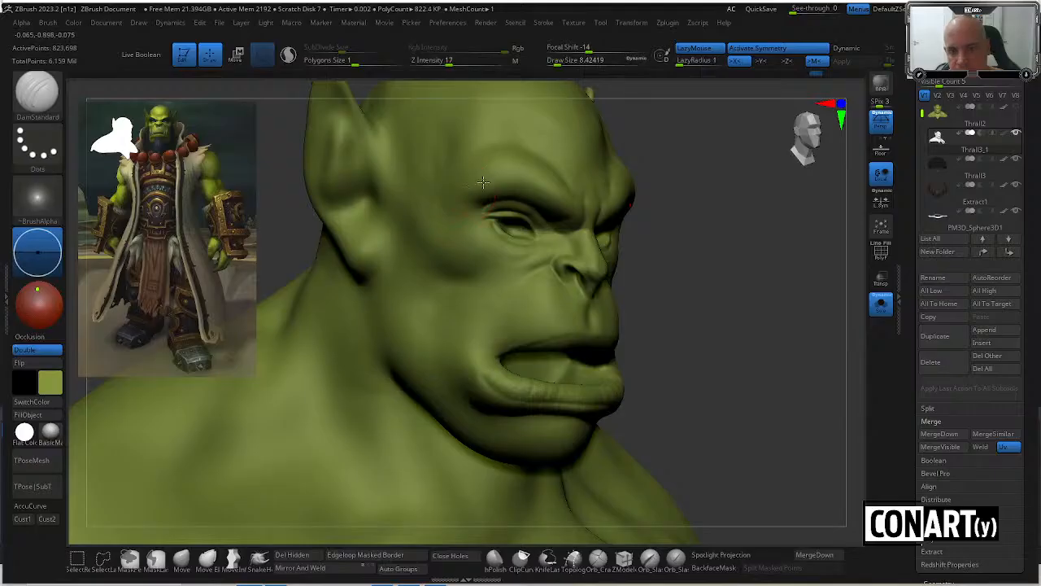
pyautogui.moveTo(665, 268); pyautogui.dragTo(614, 259)
pyautogui.press('space')
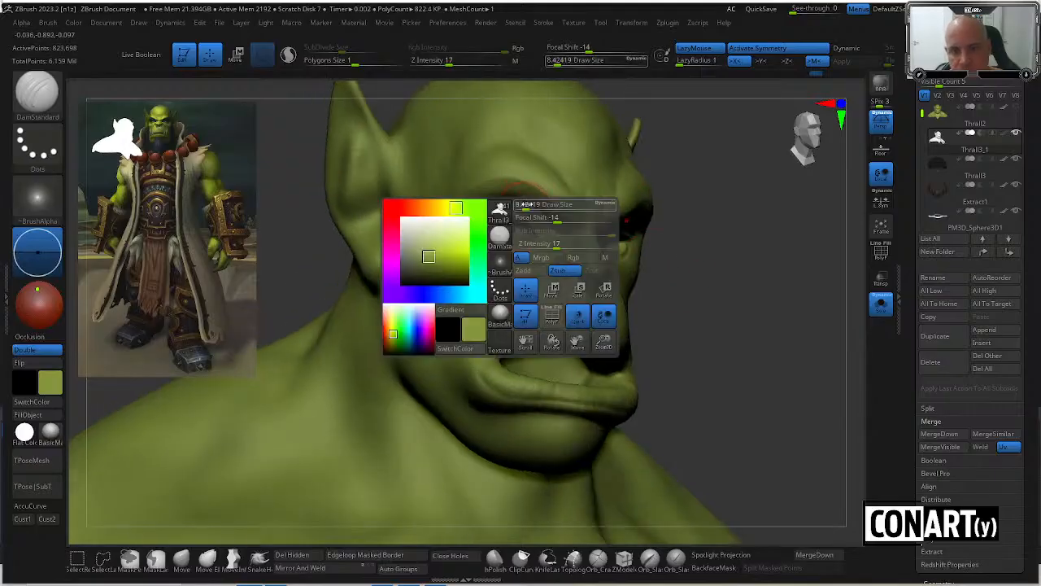
pyautogui.moveTo(522, 205); pyautogui.dragTo(468, 193)
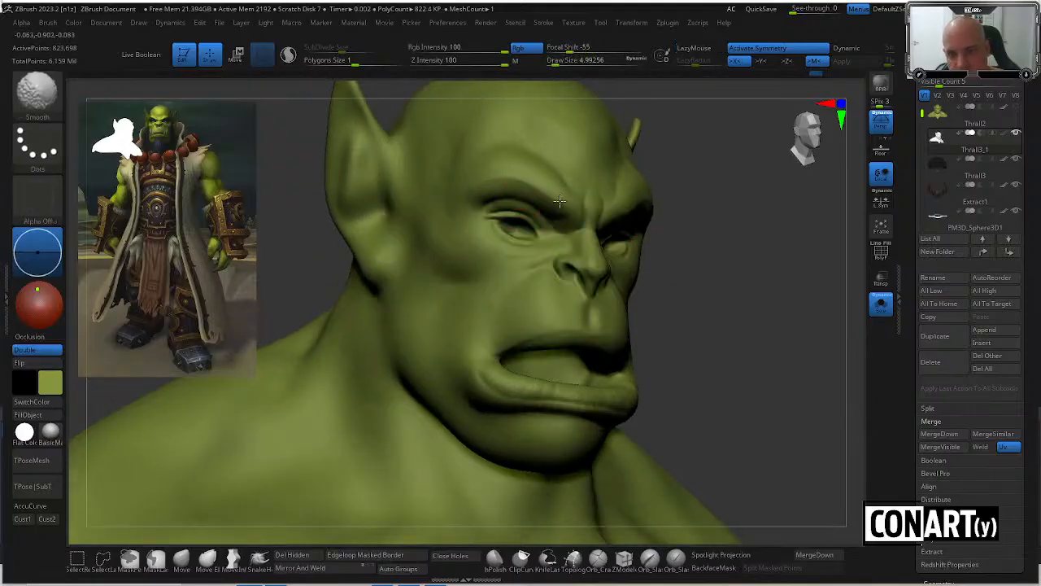
pyautogui.moveTo(734, 230); pyautogui.dragTo(692, 232)
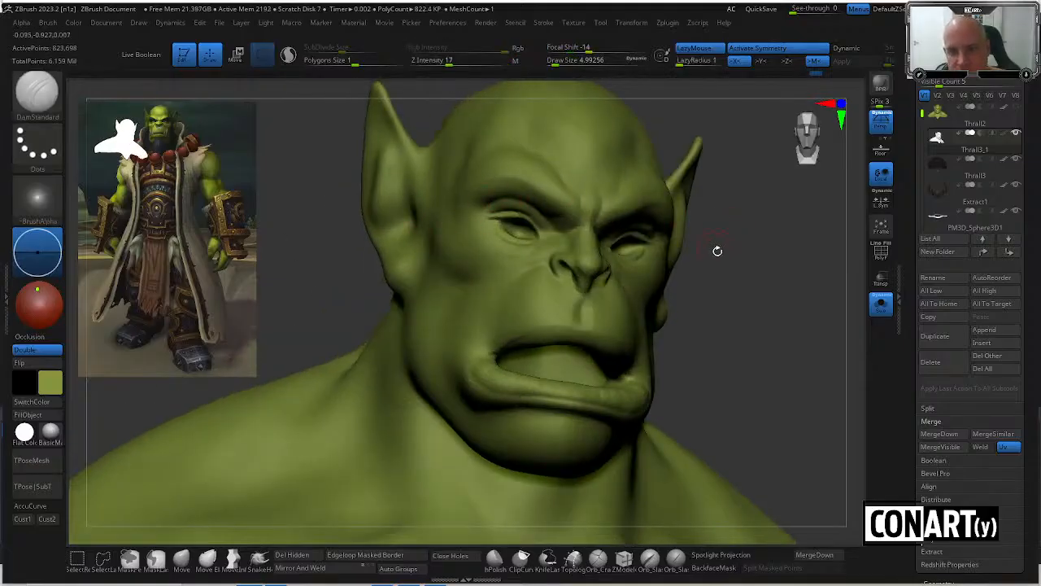
# Carve broad creases across the forehead with DamStandard at draw size 14.2 and soften them.
pyautogui.moveTo(715, 249)
pyautogui.mouseDown()
pyautogui.moveTo(625, 188)
pyautogui.moveTo(634, 190)
pyautogui.mouseUp()
pyautogui.press('space')
pyautogui.moveTo(772, 242); pyautogui.dragTo(737, 249)
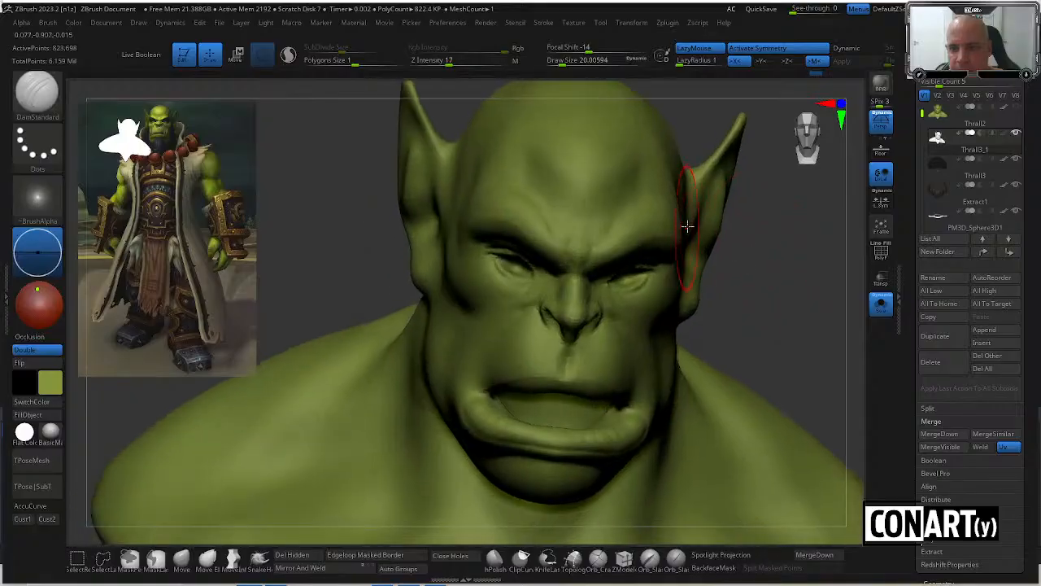
pyautogui.press('space')
pyautogui.moveTo(689, 226); pyautogui.dragTo(693, 235)
pyautogui.press('space')
pyautogui.moveTo(766, 243); pyautogui.dragTo(762, 262)
pyautogui.moveTo(522, 179); pyautogui.dragTo(523, 152)
pyautogui.press('space')
pyautogui.moveTo(547, 203); pyautogui.dragTo(558, 203)
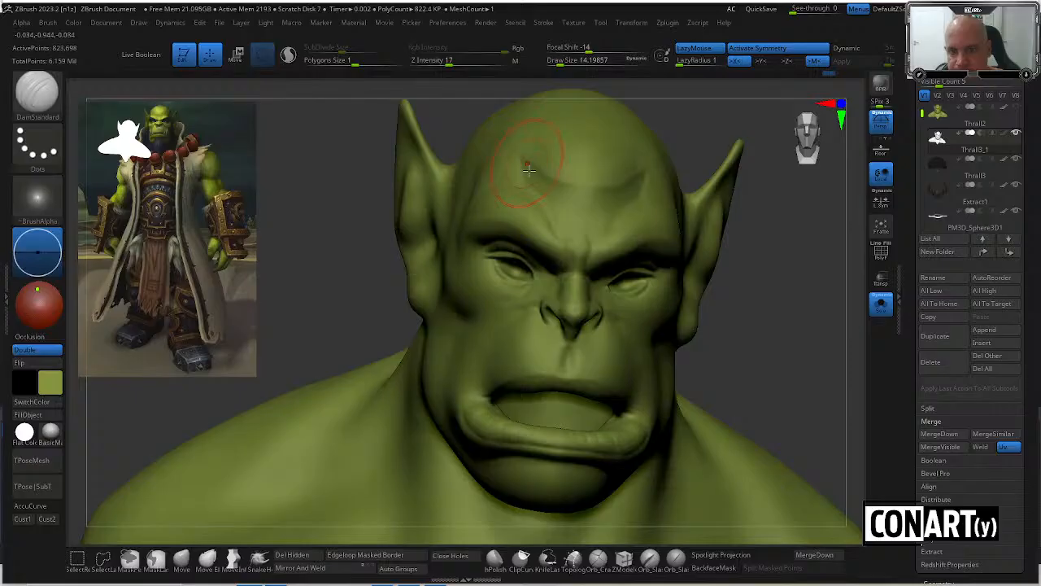
pyautogui.press('shift')
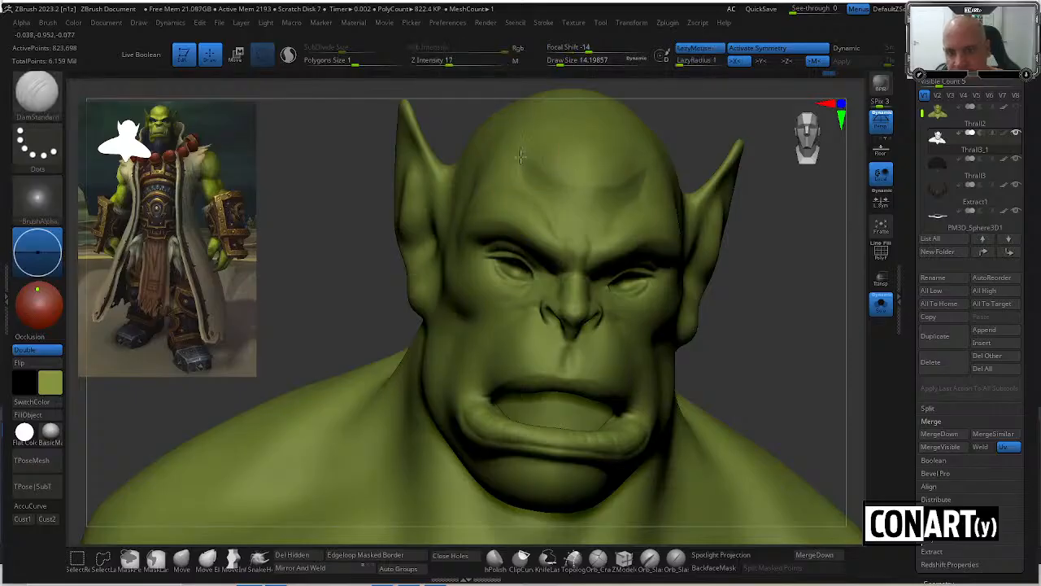
# Define the temples, the hollows beneath the cheekbones and the cheeks with DamStandard at draw size 14.2, smoothing the strokes.
pyautogui.moveTo(341, 268)
pyautogui.mouseDown()
pyautogui.moveTo(373, 260)
pyautogui.moveTo(462, 197)
pyautogui.mouseUp()
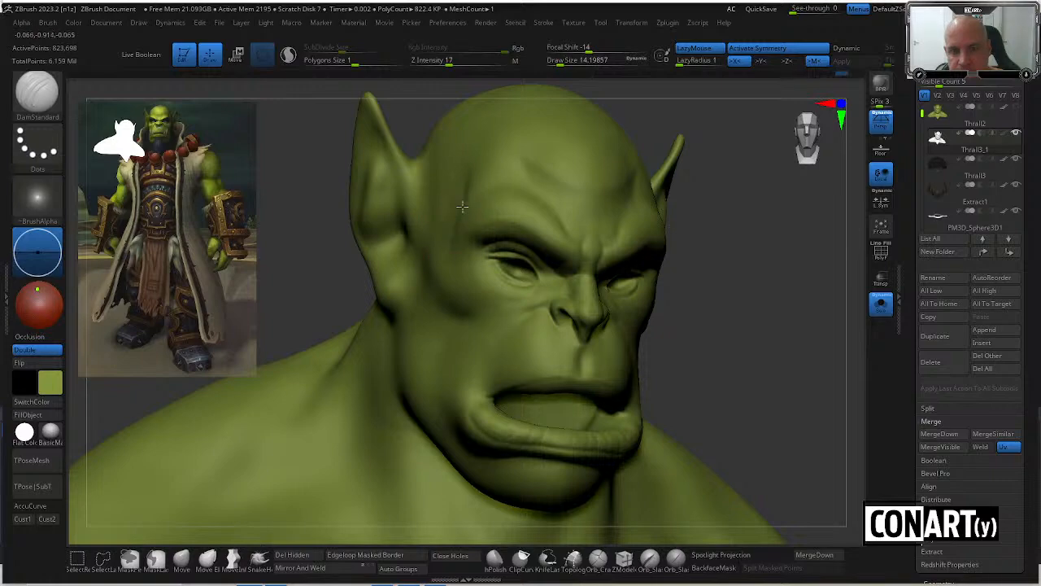
pyautogui.press('shift')
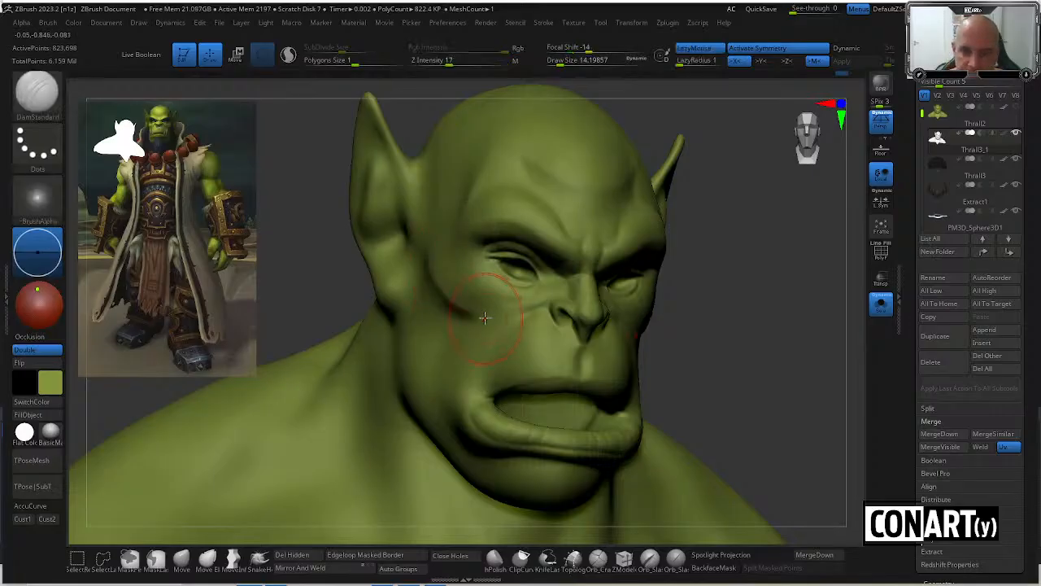
pyautogui.moveTo(424, 350); pyautogui.dragTo(418, 302, button='right')
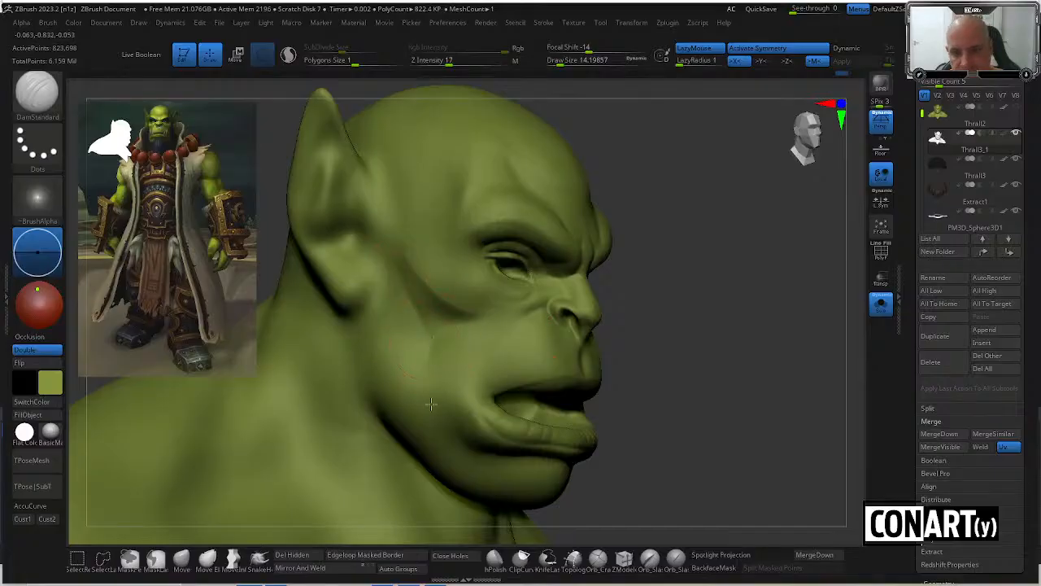
pyautogui.press('shift')
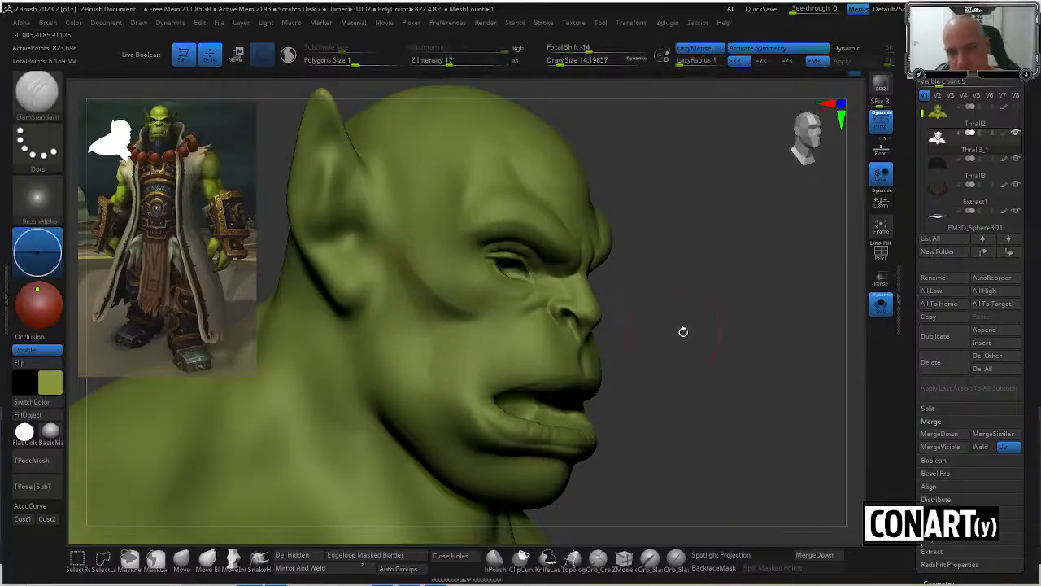
pyautogui.moveTo(681, 330); pyautogui.dragTo(691, 285, button='right')
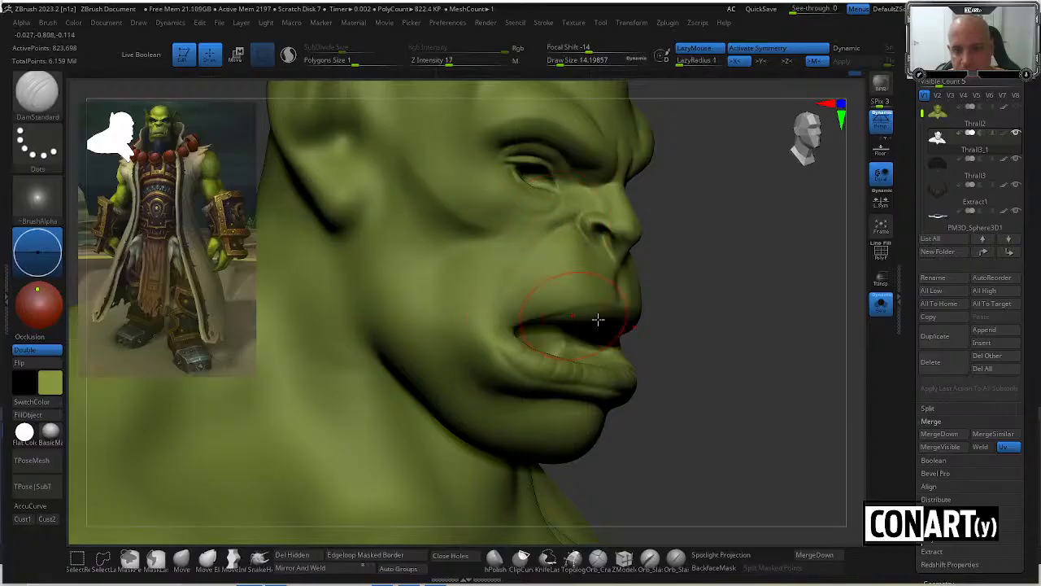
pyautogui.moveTo(598, 320); pyautogui.dragTo(553, 236, button='right')
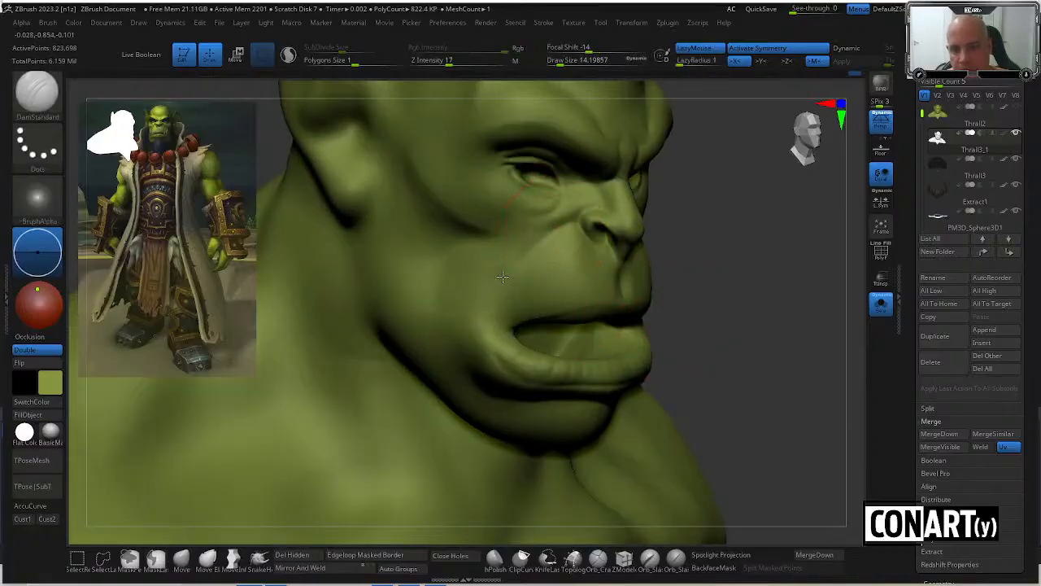
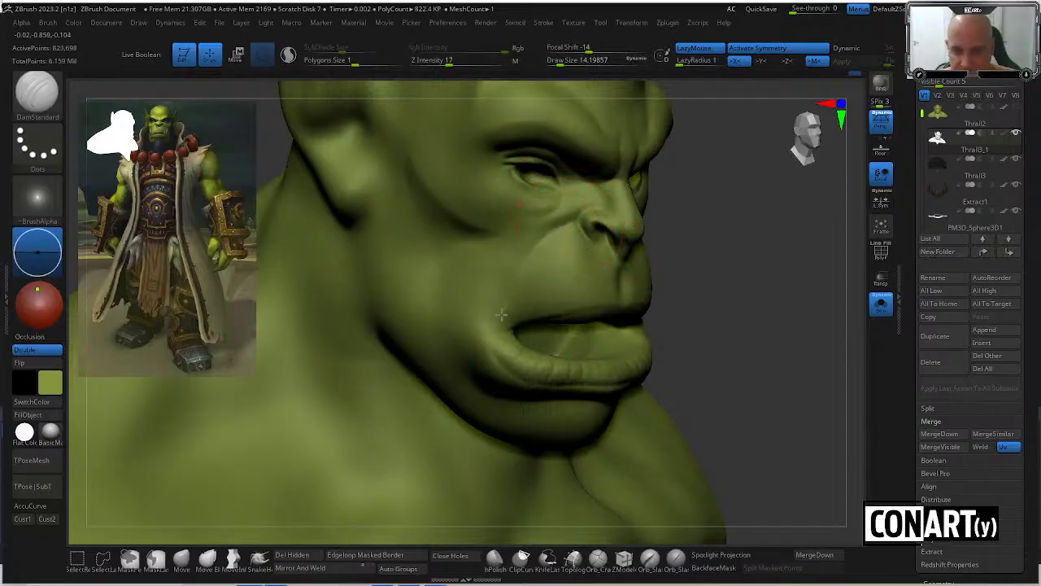
# Carve the fold running from the nostril toward the mouth corner with DamStandard at draw size 6.58 and smooth it.
pyautogui.press('shift')
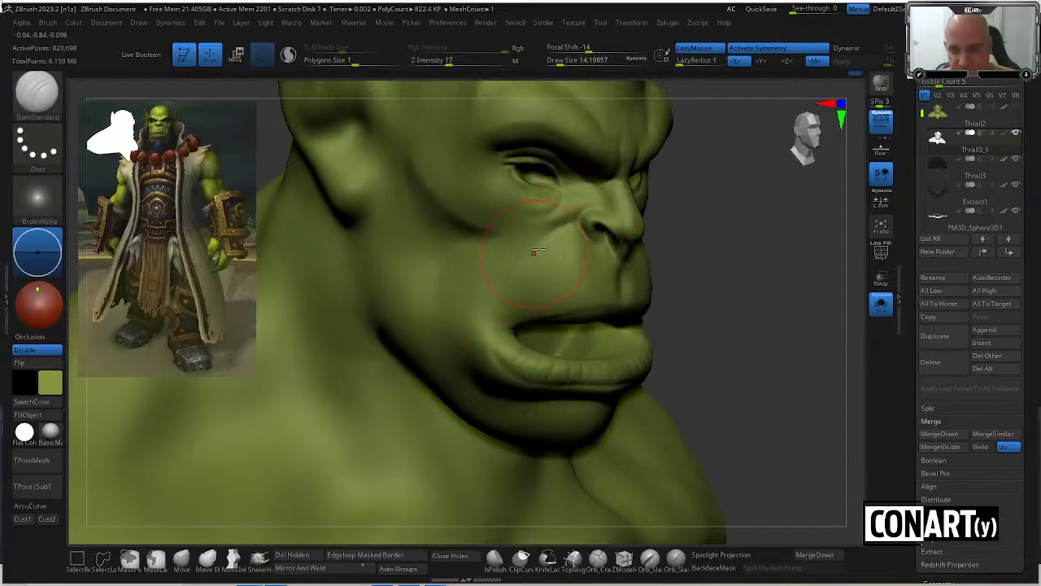
pyautogui.hotkey('ctrl', 'shift')
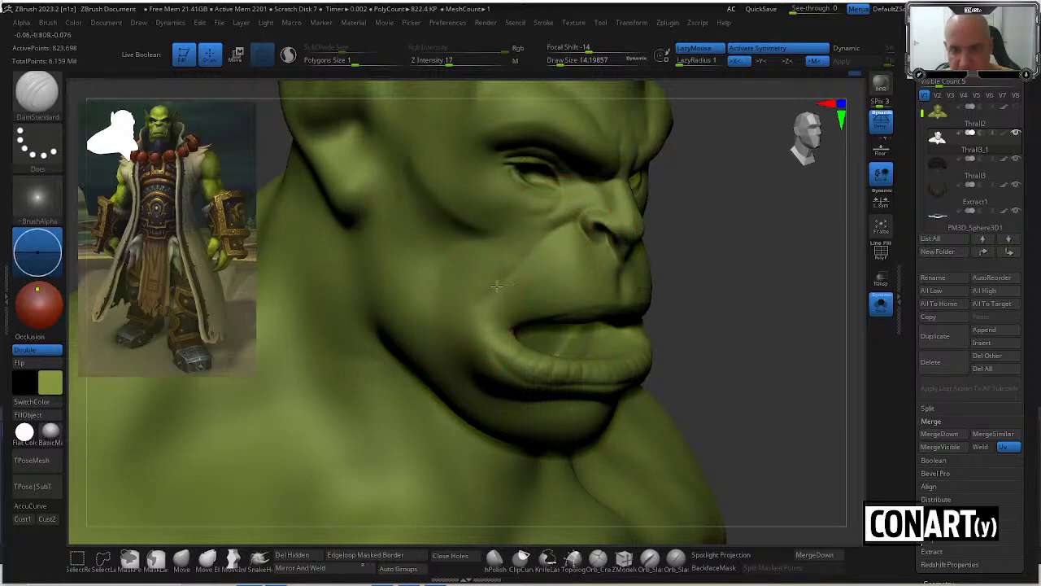
pyautogui.press('space')
pyautogui.moveTo(570, 262); pyautogui.dragTo(537, 262)
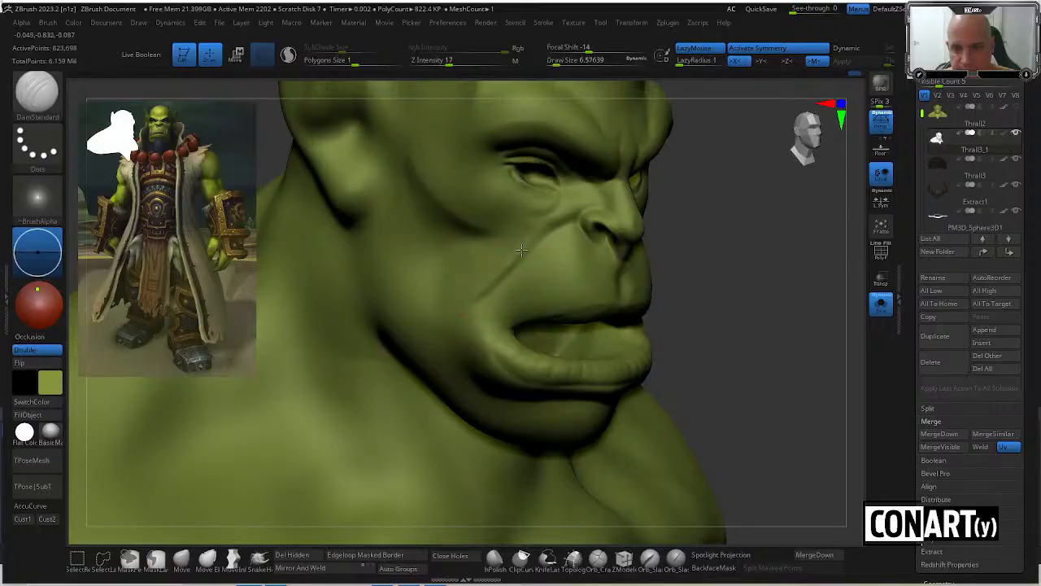
pyautogui.moveTo(675, 204); pyautogui.dragTo(588, 209)
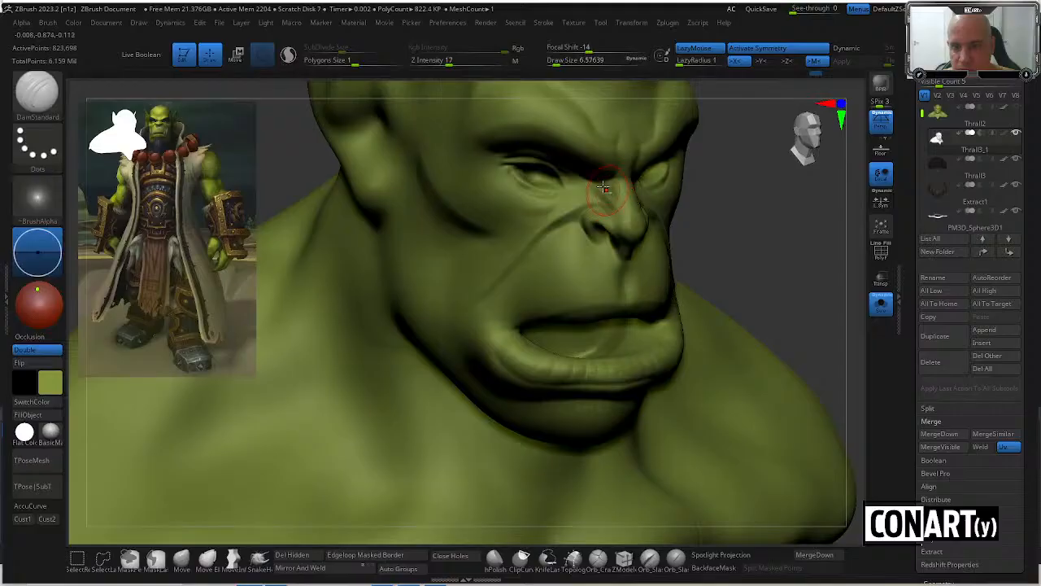
pyautogui.moveTo(591, 189)
pyautogui.keyDown('shift'); pyautogui.mouseDown()
pyautogui.moveTo(537, 213)
pyautogui.moveTo(468, 305)
pyautogui.mouseUp(); pyautogui.keyUp('shift')
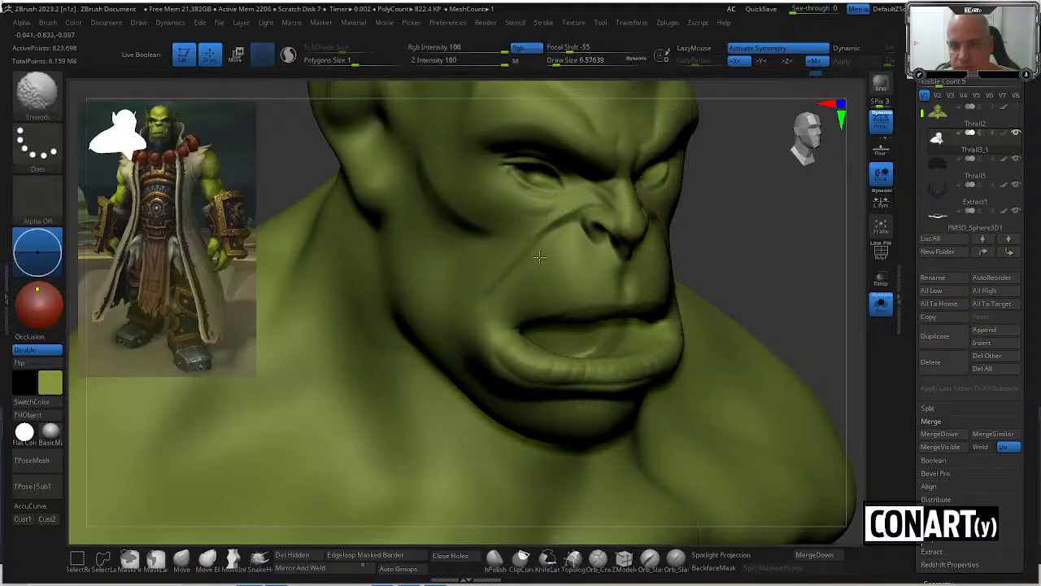
pyautogui.moveTo(732, 239)
pyautogui.mouseDown()
pyautogui.moveTo(736, 258)
pyautogui.moveTo(716, 226)
pyautogui.mouseUp()
# Carve the crease beneath the lower lip and above the chin with DamStandard, smoothing the area beside the mouth.
pyautogui.moveTo(471, 350); pyautogui.dragTo(488, 376)
pyautogui.moveTo(615, 465); pyautogui.dragTo(596, 402)
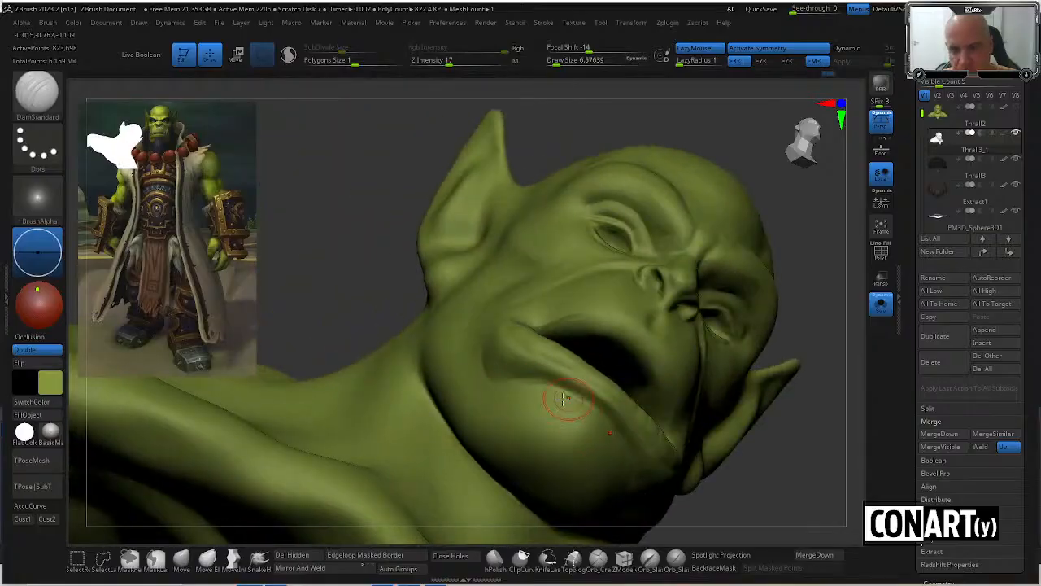
pyautogui.moveTo(337, 269); pyautogui.dragTo(458, 344)
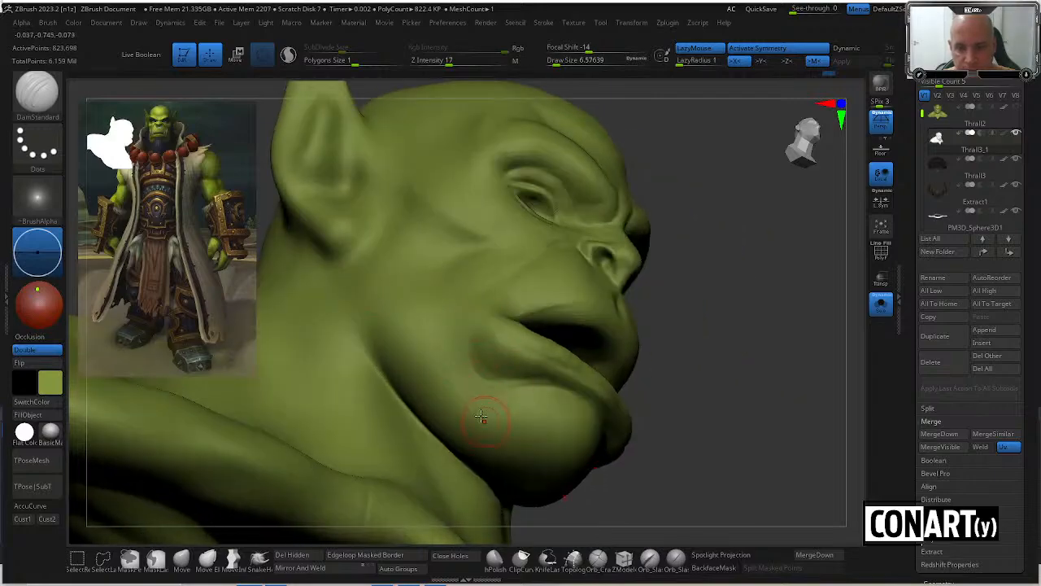
pyautogui.moveTo(587, 486); pyautogui.dragTo(638, 423)
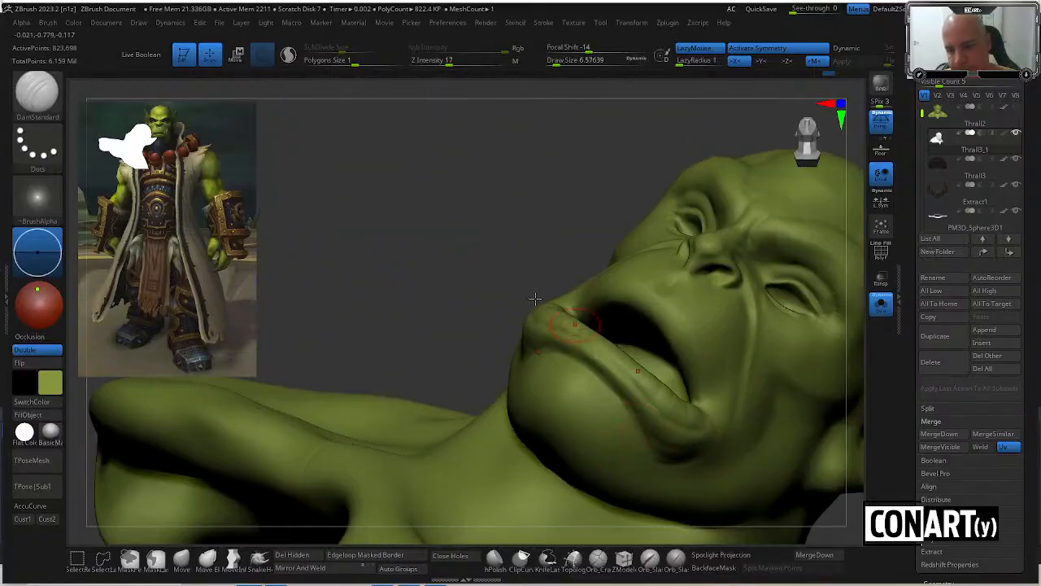
pyautogui.moveTo(535, 298); pyautogui.dragTo(567, 356)
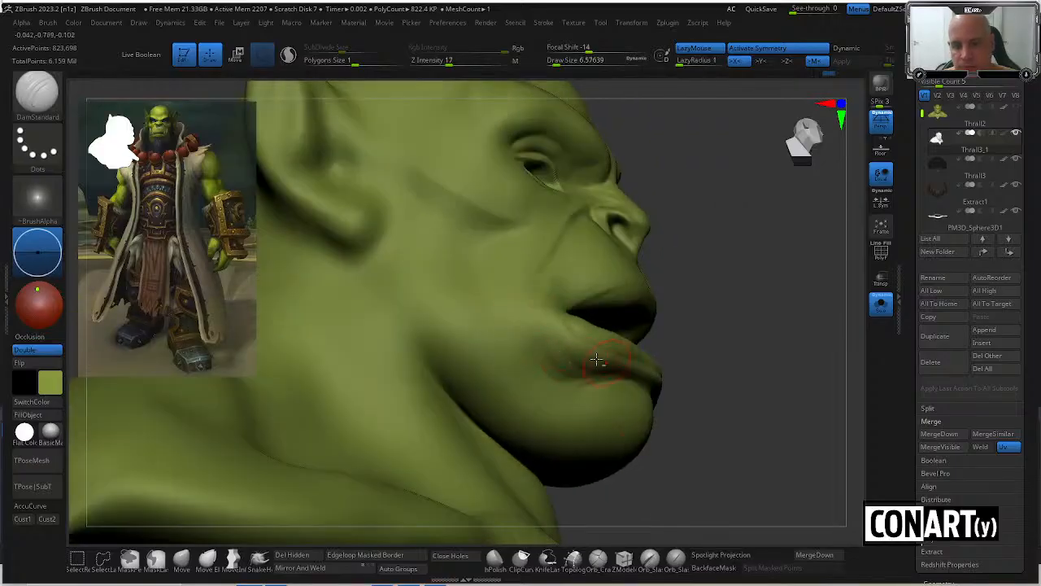
pyautogui.moveTo(651, 406); pyautogui.dragTo(680, 421)
pyautogui.press('shift')
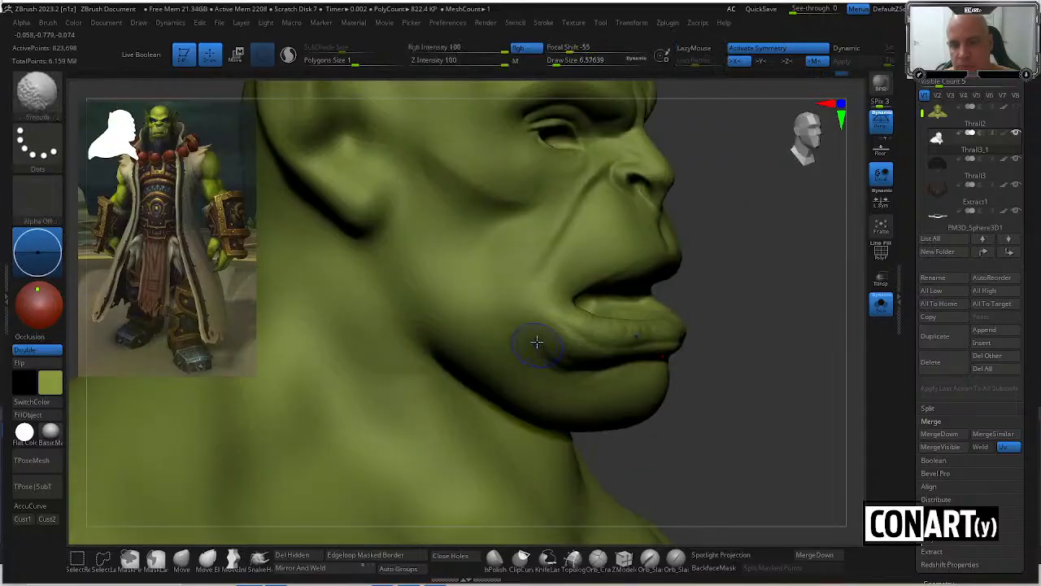
# Define the mouth corner with DamStandard and soften the surrounding skin.
pyautogui.moveTo(760, 302); pyautogui.dragTo(553, 252)
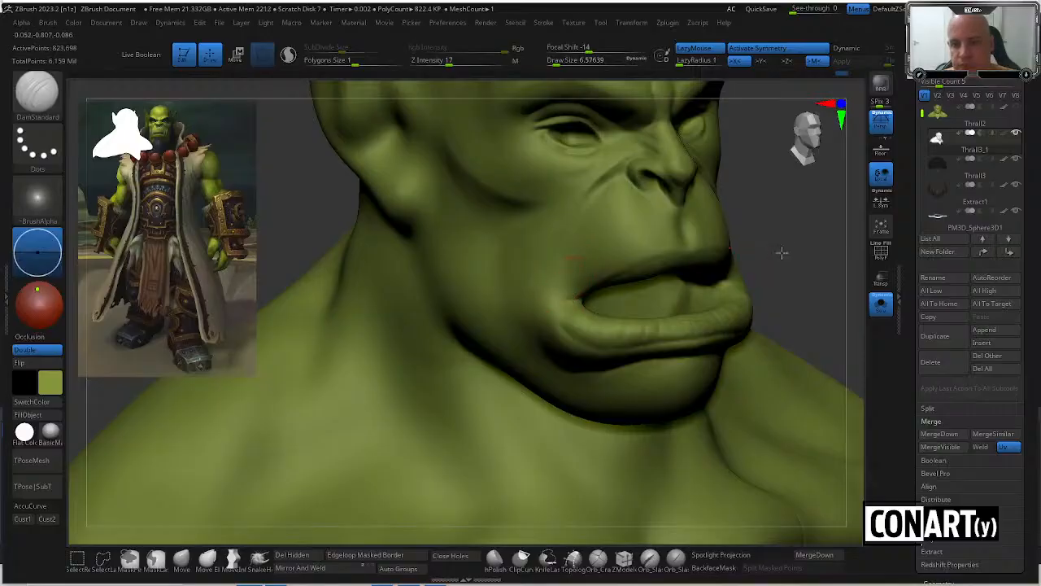
pyautogui.moveTo(781, 252); pyautogui.dragTo(569, 278)
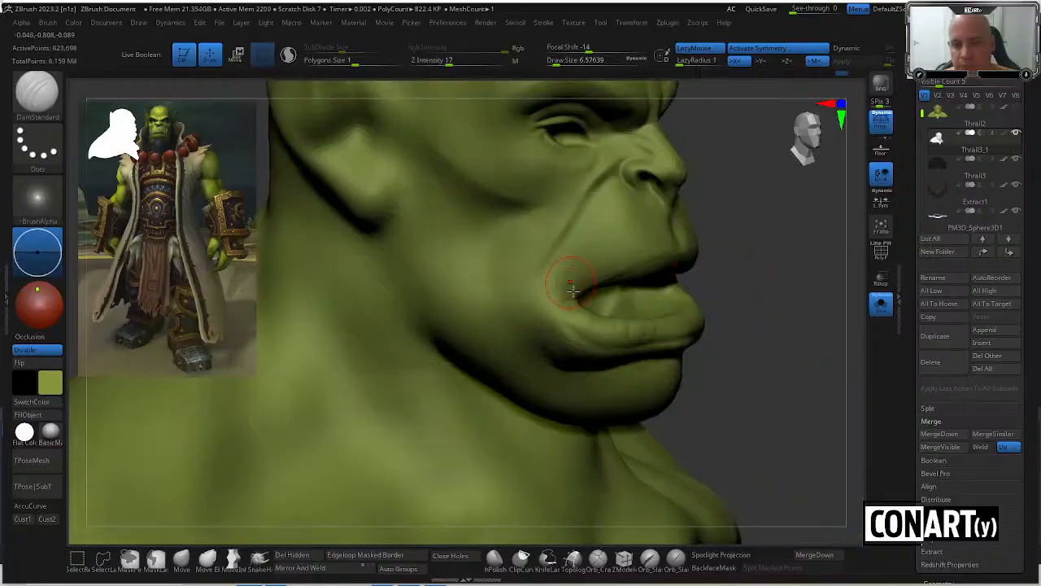
pyautogui.press('shift')
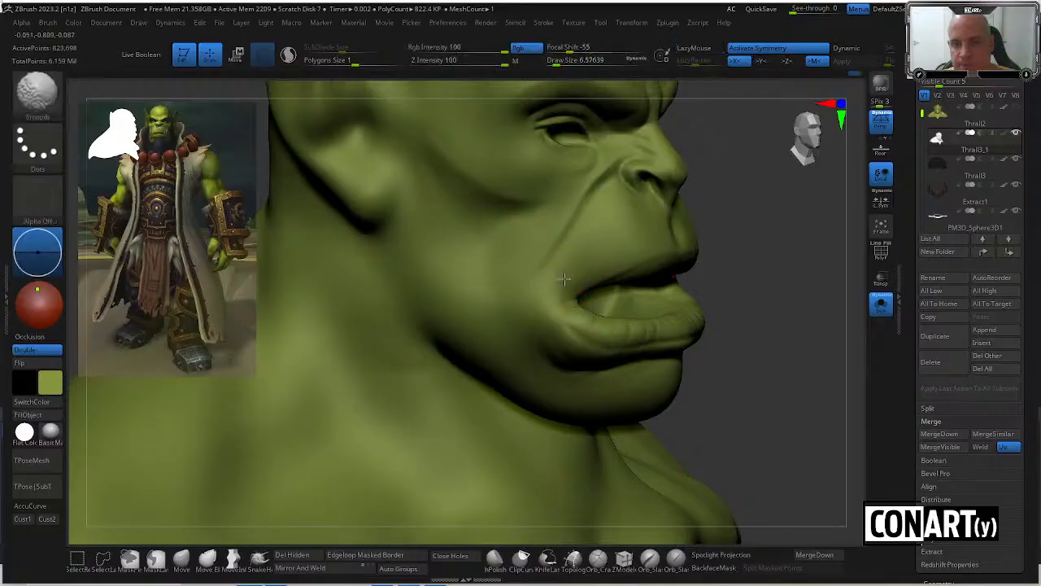
pyautogui.moveTo(737, 274); pyautogui.dragTo(754, 225)
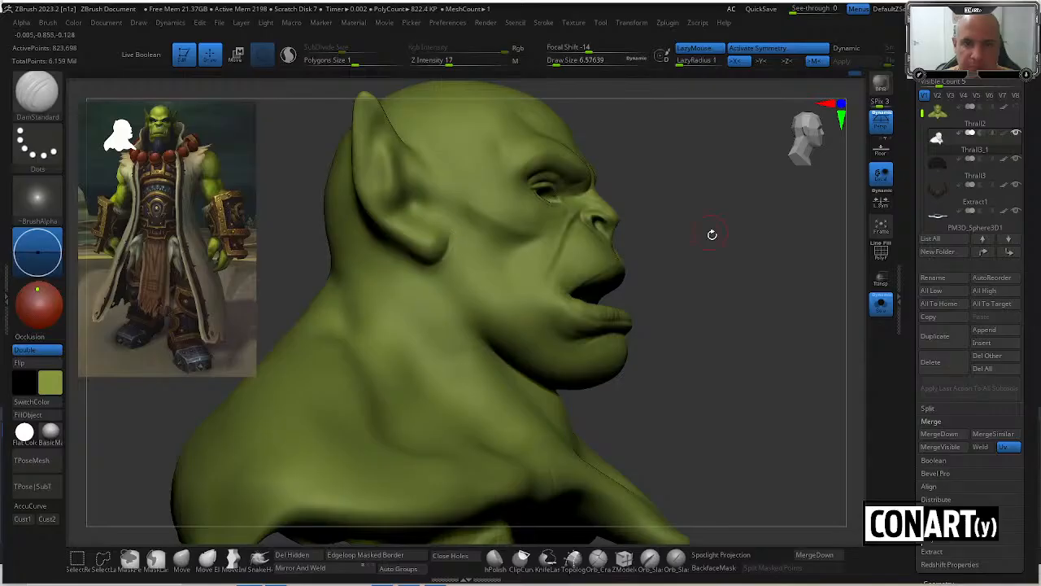
# Carve a groove inside the ear's outer rim with DamStandard at draw size 6.58.
pyautogui.moveTo(711, 234)
pyautogui.mouseDown()
pyautogui.moveTo(732, 314)
pyautogui.moveTo(715, 301)
pyautogui.mouseUp()
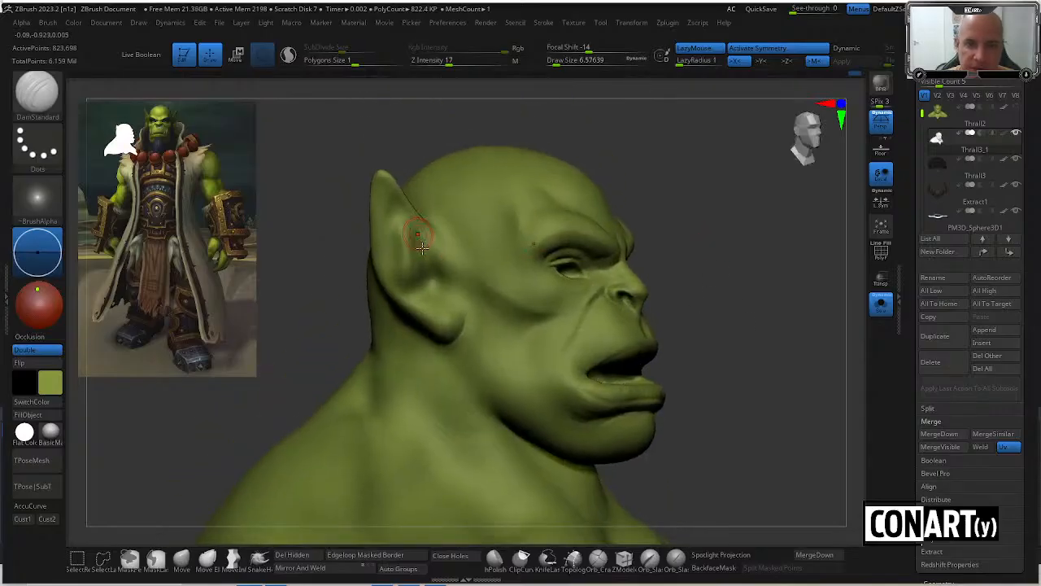
pyautogui.moveTo(342, 237); pyautogui.dragTo(366, 231)
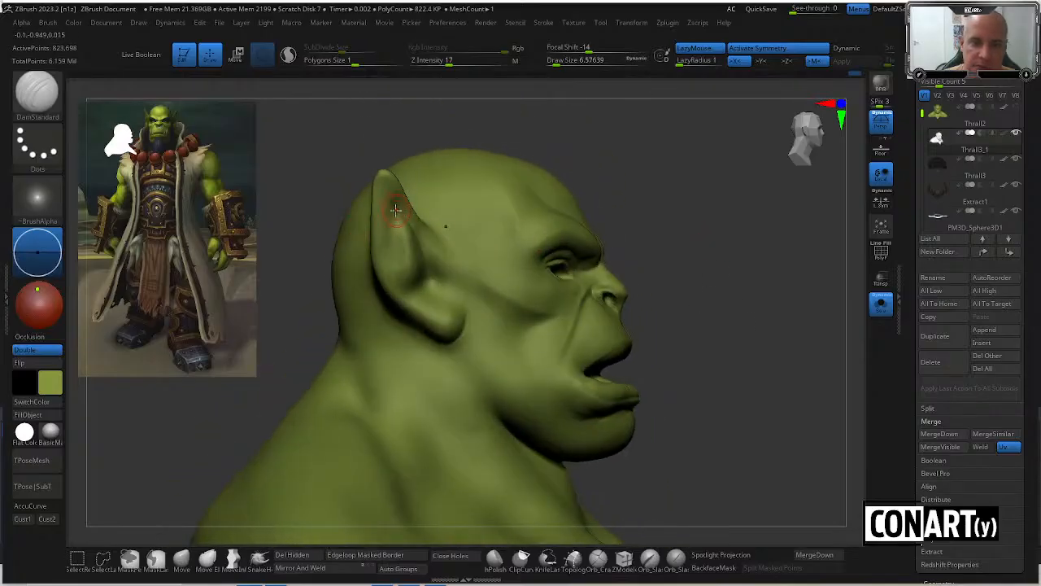
pyautogui.moveTo(432, 134); pyautogui.dragTo(391, 213)
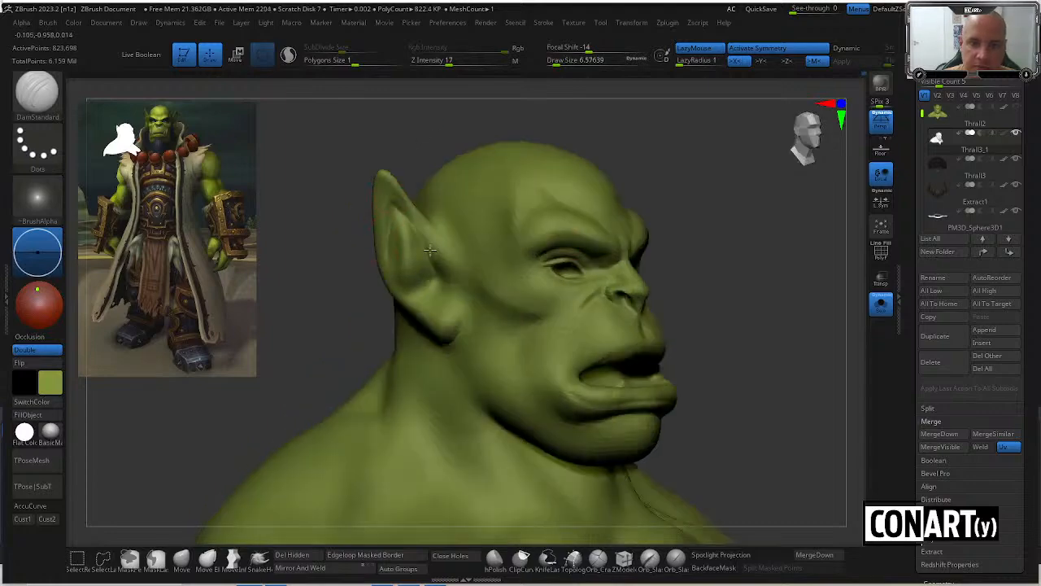
pyautogui.moveTo(421, 132); pyautogui.dragTo(404, 153)
pyautogui.moveTo(374, 297)
pyautogui.mouseDown()
pyautogui.moveTo(391, 296)
pyautogui.moveTo(399, 317)
pyautogui.moveTo(397, 306)
pyautogui.moveTo(388, 330)
pyautogui.moveTo(351, 252)
pyautogui.moveTo(391, 281)
pyautogui.moveTo(404, 232)
pyautogui.mouseUp()
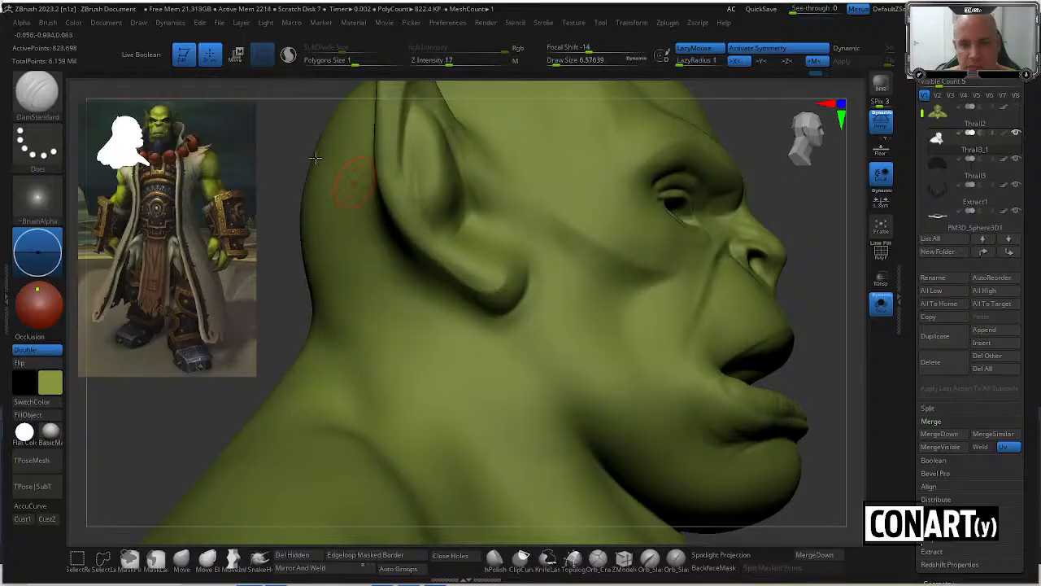
# Deepen the ear's inner hollow and cut the crease along its front edge with DamStandard.
pyautogui.moveTo(300, 155)
pyautogui.mouseDown()
pyautogui.moveTo(331, 205)
pyautogui.moveTo(419, 206)
pyautogui.mouseUp()
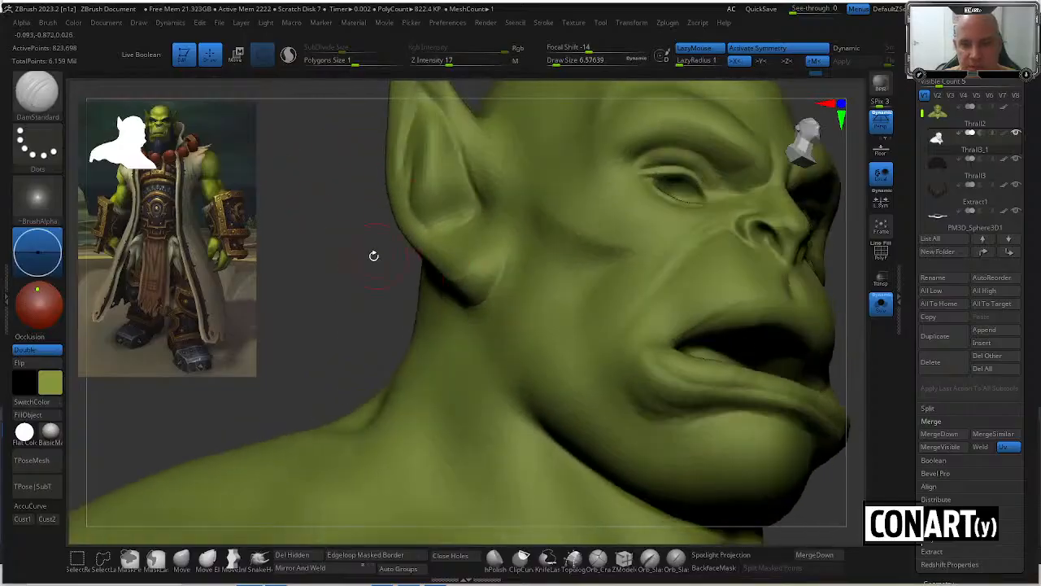
pyautogui.moveTo(373, 256)
pyautogui.mouseDown()
pyautogui.moveTo(514, 287)
pyautogui.moveTo(503, 301)
pyautogui.moveTo(405, 274)
pyautogui.mouseUp()
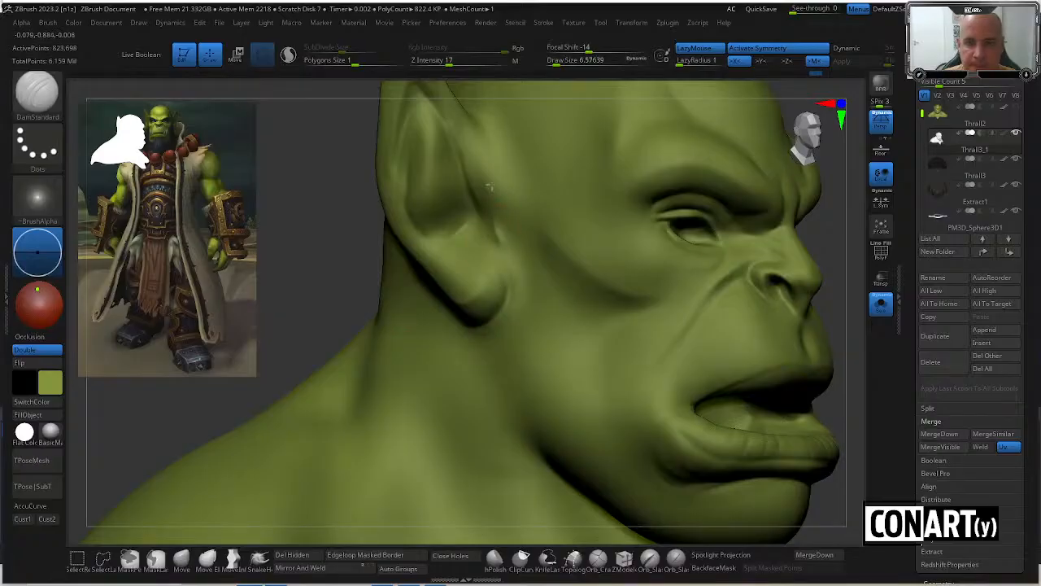
pyautogui.moveTo(325, 186)
pyautogui.mouseDown()
pyautogui.moveTo(342, 274)
pyautogui.moveTo(476, 291)
pyautogui.mouseUp()
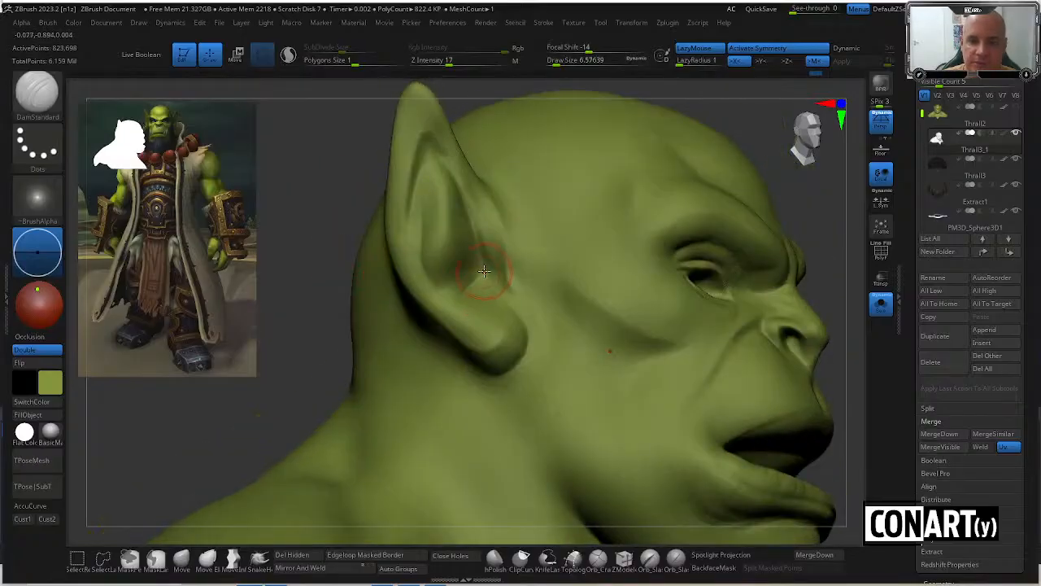
pyautogui.moveTo(332, 182); pyautogui.dragTo(326, 182)
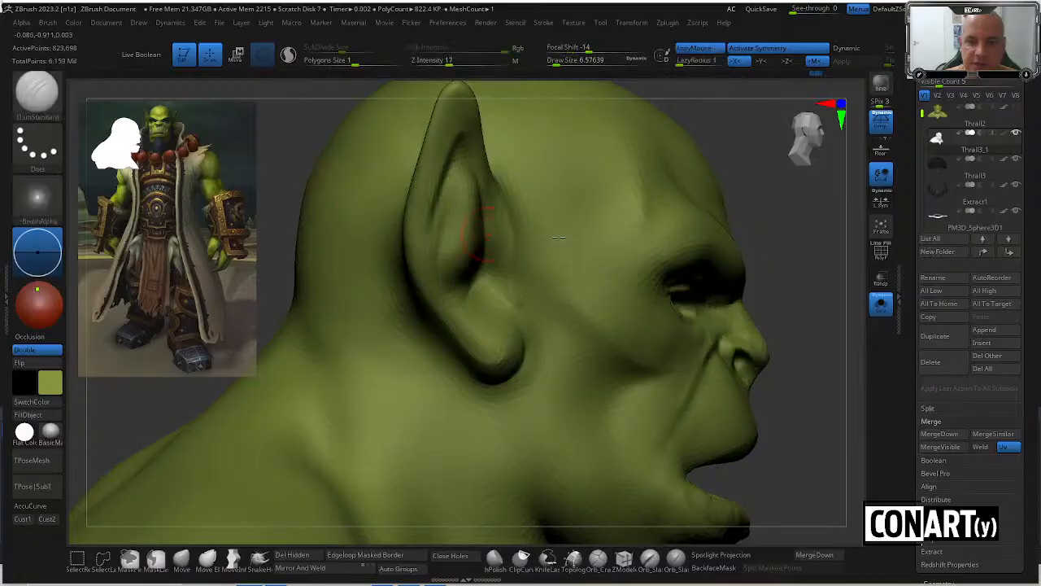
pyautogui.moveTo(771, 302); pyautogui.dragTo(557, 259)
pyautogui.moveTo(339, 246); pyautogui.dragTo(337, 204)
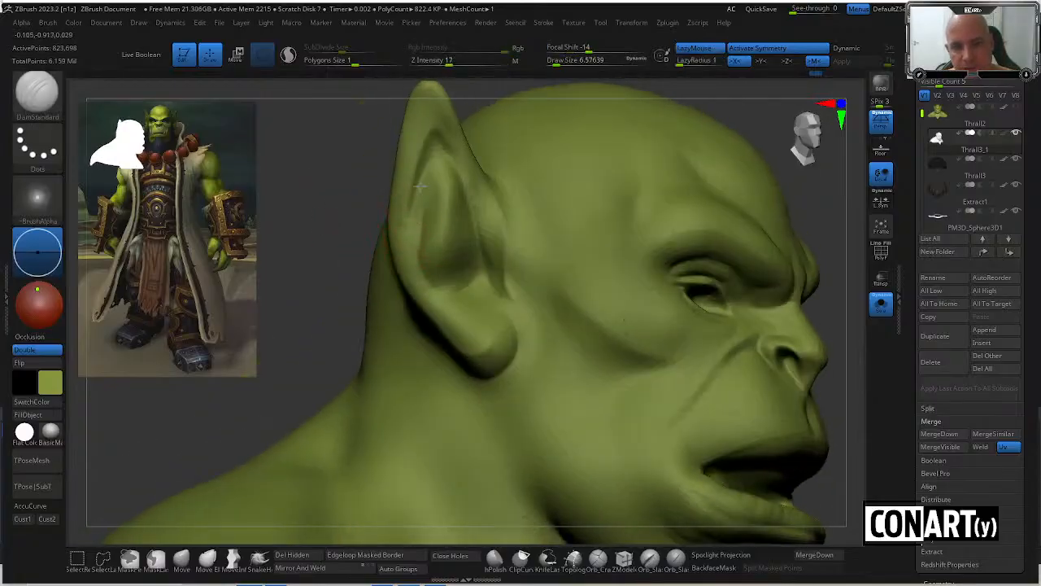
# Refine the groove behind the ear's inner ridge and smooth the hollow above the earlobe.
pyautogui.moveTo(418, 186)
pyautogui.mouseDown()
pyautogui.moveTo(403, 222)
pyautogui.moveTo(397, 207)
pyautogui.mouseUp()
pyautogui.press('shift')
pyautogui.keyDown('shift'); pyautogui.moveTo(421, 284); pyautogui.dragTo(425, 254); pyautogui.keyUp('shift')
pyautogui.moveTo(340, 274); pyautogui.dragTo(380, 271)
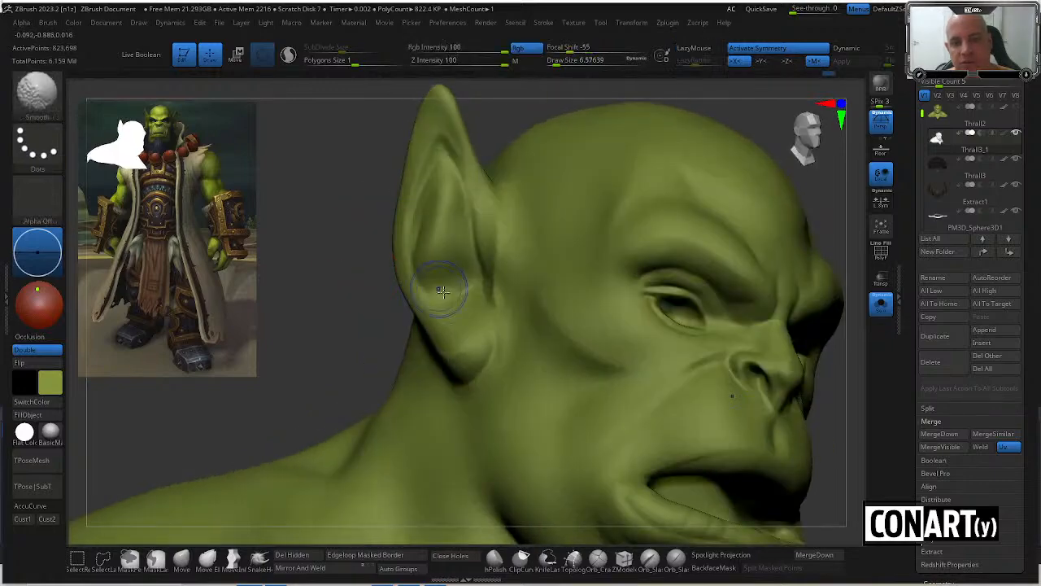
pyautogui.keyDown('shift'); pyautogui.moveTo(445, 291); pyautogui.dragTo(465, 284); pyautogui.keyUp('shift')
pyautogui.moveTo(394, 308)
pyautogui.mouseDown()
pyautogui.moveTo(383, 328)
pyautogui.moveTo(401, 290)
pyautogui.mouseUp()
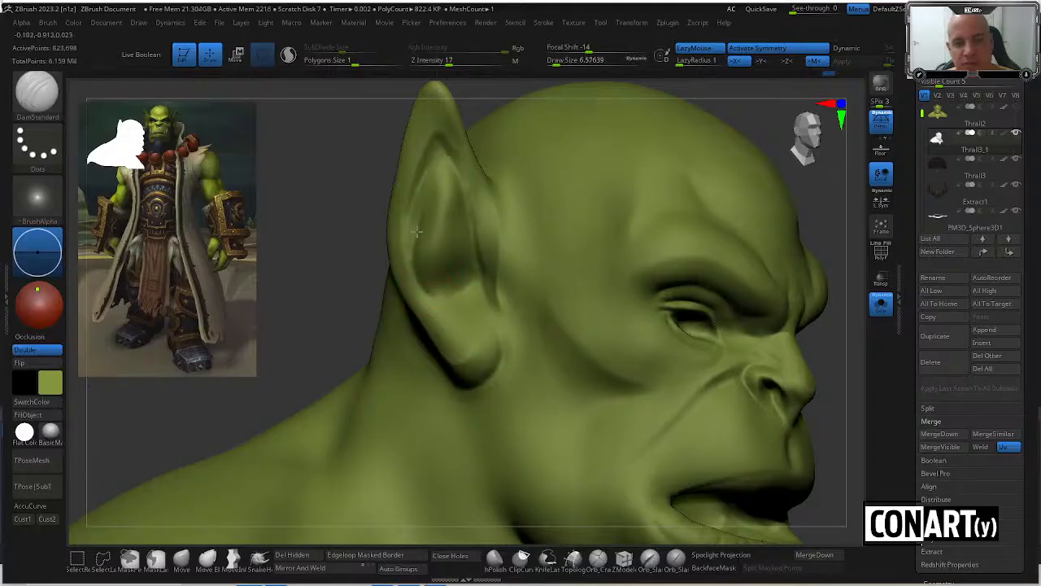
# Carve forked cartilage folds into the upper part of the inner ear with DamStandard.
pyautogui.moveTo(366, 257); pyautogui.dragTo(380, 240)
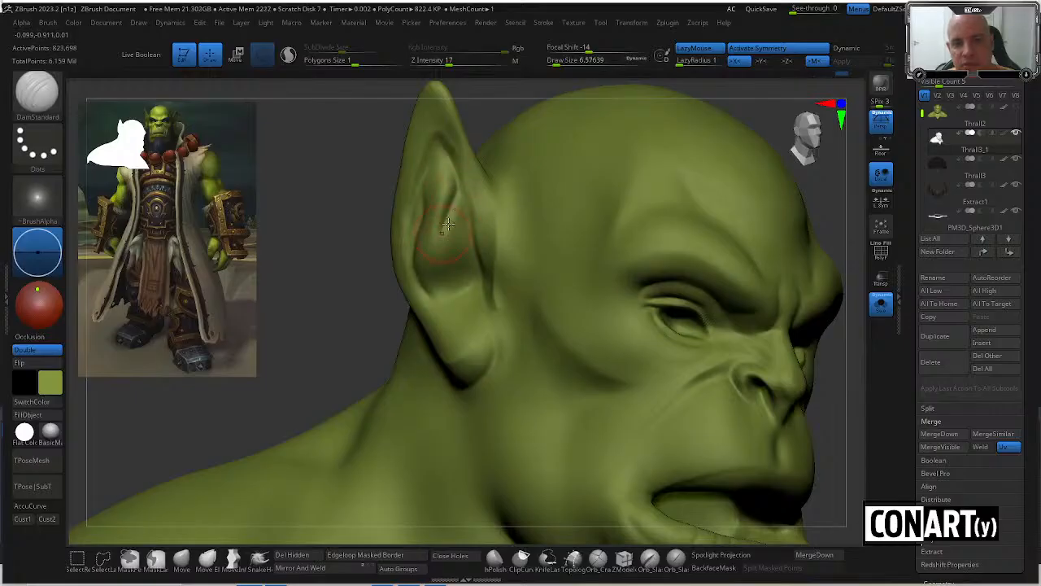
pyautogui.moveTo(391, 248); pyautogui.dragTo(441, 204)
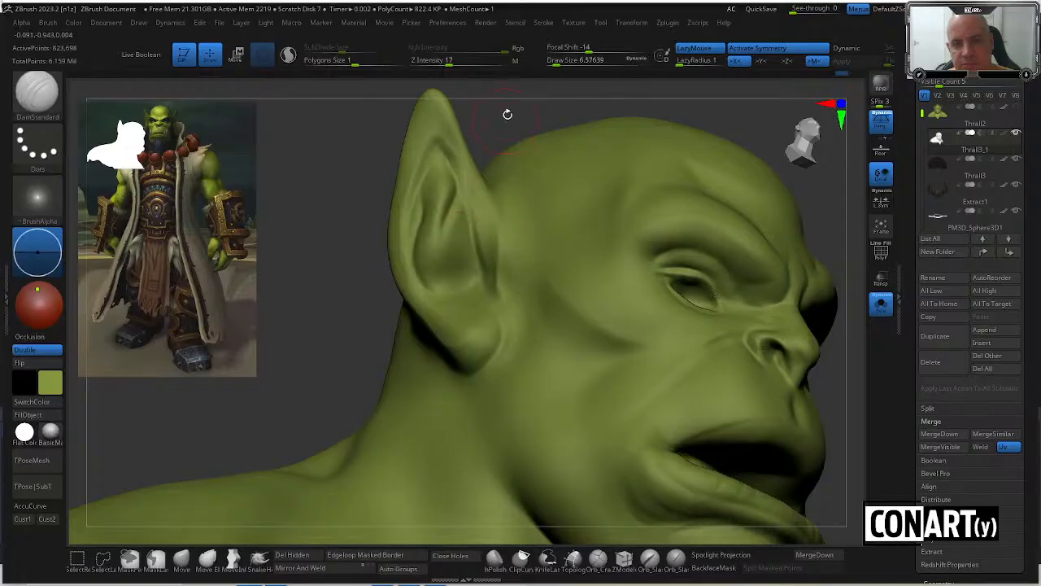
pyautogui.moveTo(506, 111); pyautogui.dragTo(455, 221)
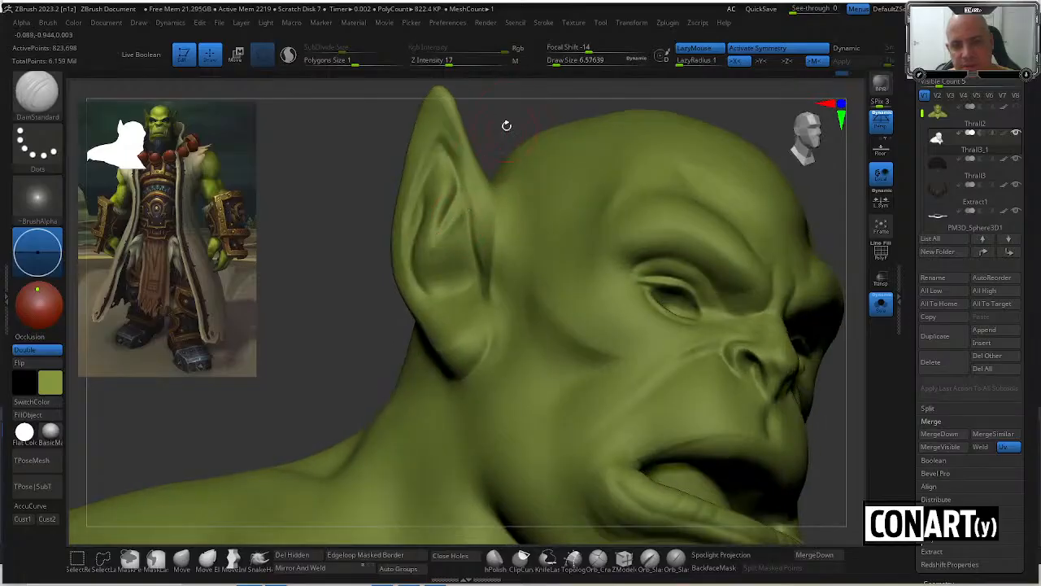
pyautogui.moveTo(506, 126); pyautogui.dragTo(460, 195)
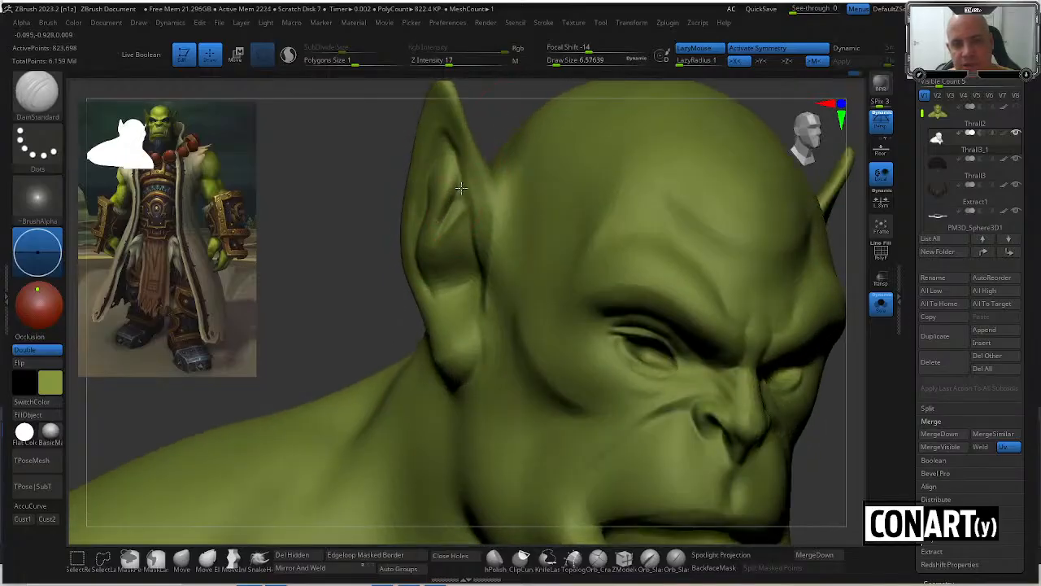
pyautogui.moveTo(499, 105)
pyautogui.mouseDown()
pyautogui.moveTo(483, 165)
pyautogui.moveTo(432, 122)
pyautogui.moveTo(431, 163)
pyautogui.moveTo(452, 151)
pyautogui.mouseUp()
# Deepen the grooves beneath the ear's upper and front rim toward the tip with DamStandard.
pyautogui.press('space')
pyautogui.moveTo(418, 226); pyautogui.dragTo(408, 250)
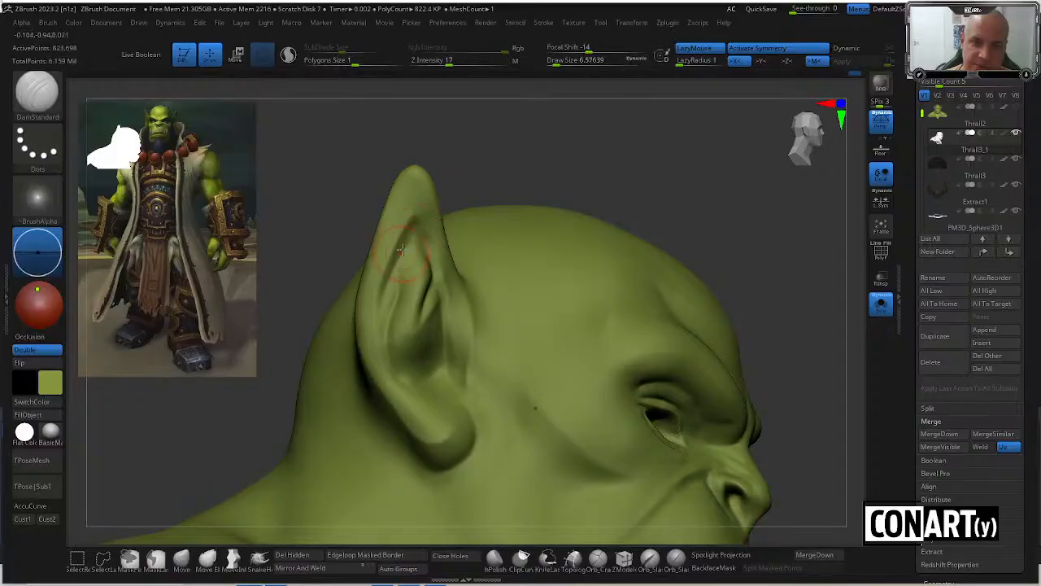
pyautogui.moveTo(465, 175); pyautogui.dragTo(463, 158)
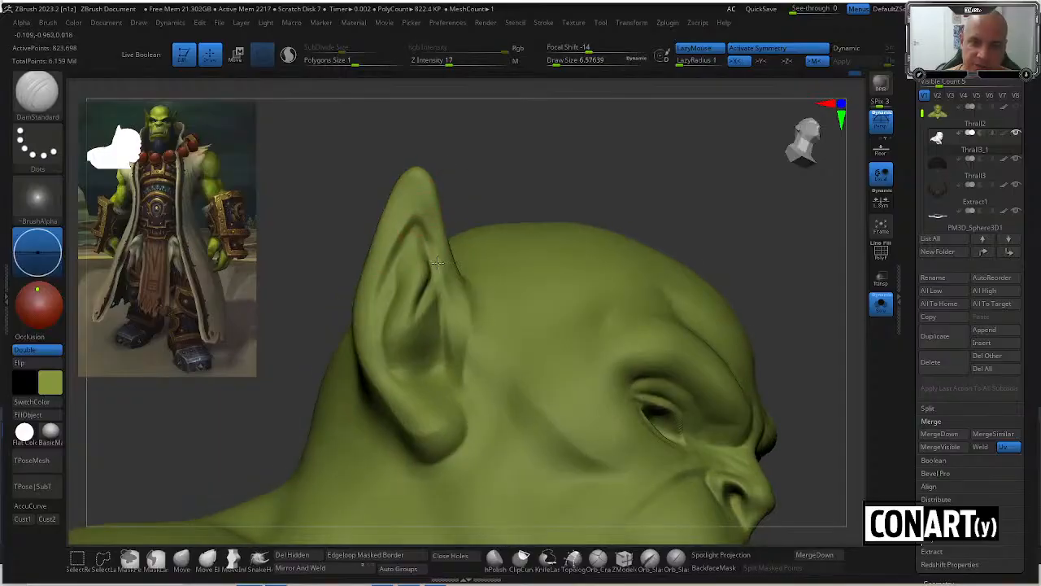
pyautogui.moveTo(438, 263); pyautogui.dragTo(436, 281)
pyautogui.moveTo(478, 195)
pyautogui.mouseDown()
pyautogui.moveTo(446, 201)
pyautogui.moveTo(434, 246)
pyautogui.mouseUp()
pyautogui.moveTo(472, 193); pyautogui.dragTo(444, 277)
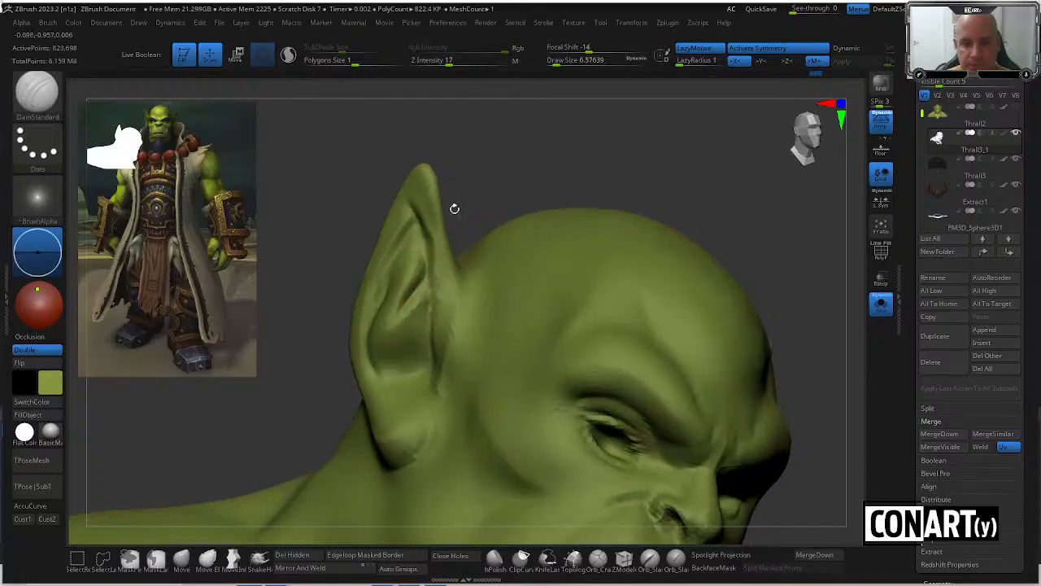
# Reshape the ear's front rim and upper inner folds with the Move brush.
pyautogui.press('ctrl')
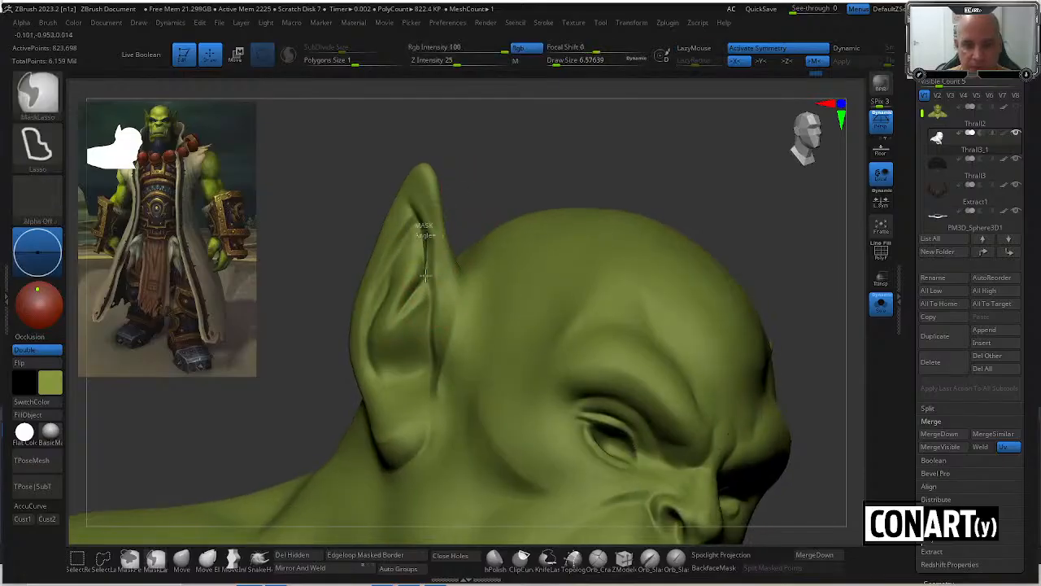
pyautogui.moveTo(438, 389)
pyautogui.keyDown('ctrl'); pyautogui.mouseDown()
pyautogui.moveTo(465, 251)
pyautogui.moveTo(453, 153)
pyautogui.moveTo(348, 192)
pyautogui.moveTo(346, 242)
pyautogui.moveTo(360, 281)
pyautogui.moveTo(395, 248)
pyautogui.moveTo(420, 271)
pyautogui.moveTo(448, 274)
pyautogui.mouseUp(); pyautogui.keyUp('ctrl')
pyautogui.press('b')
pyautogui.press('m')
pyautogui.press('v')
pyautogui.press('space')
pyautogui.moveTo(457, 236); pyautogui.dragTo(435, 236, button='right')
pyautogui.moveTo(435, 236); pyautogui.dragTo(418, 272)
pyautogui.press('space')
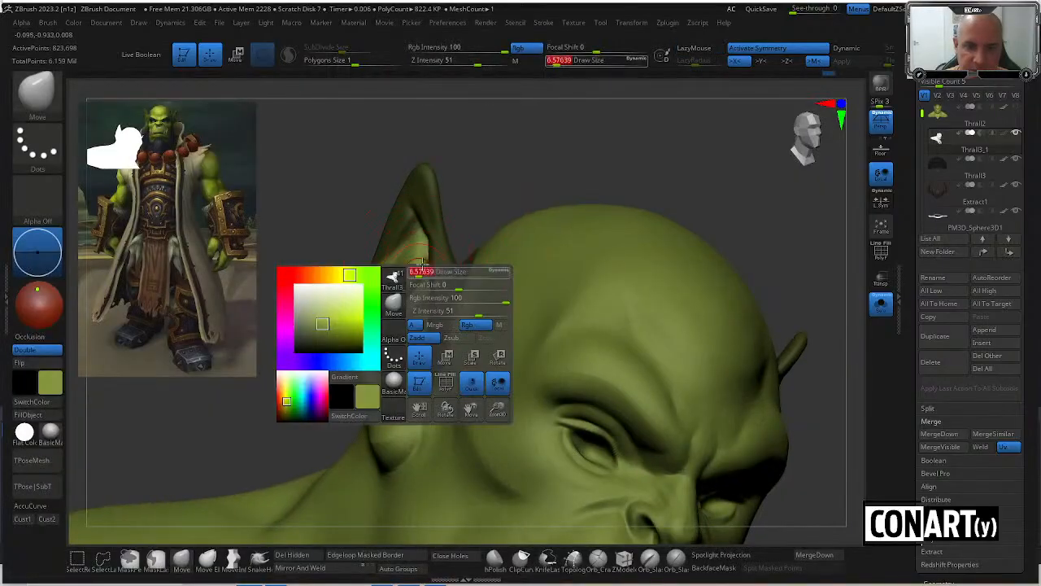
pyautogui.moveTo(437, 216); pyautogui.dragTo(446, 233, button='right')
pyautogui.moveTo(472, 185); pyautogui.dragTo(457, 229)
pyautogui.moveTo(376, 222); pyautogui.dragTo(351, 170)
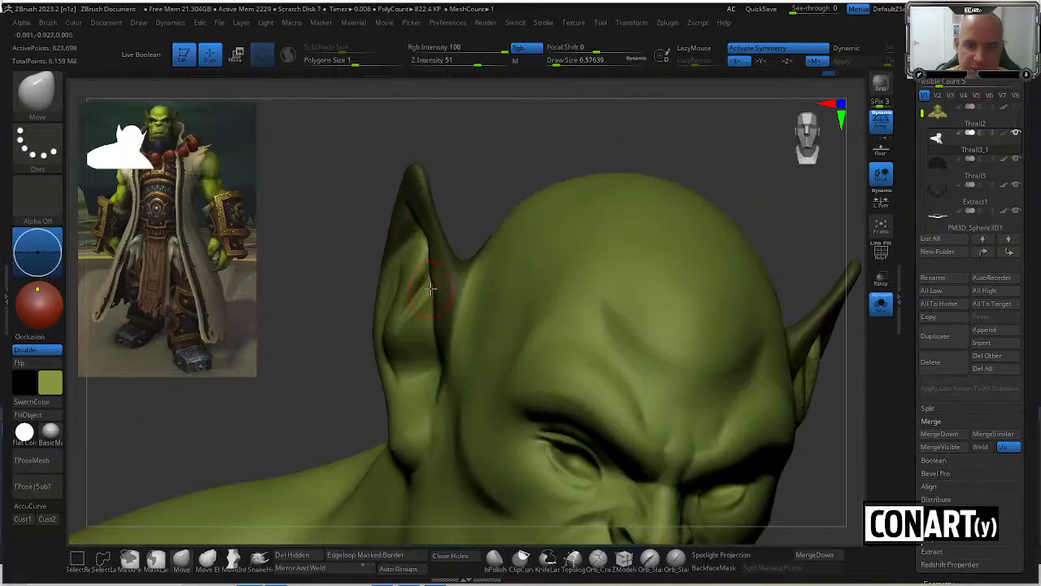
pyautogui.moveTo(462, 212)
pyautogui.mouseDown()
pyautogui.moveTo(464, 188)
pyautogui.moveTo(481, 195)
pyautogui.moveTo(480, 172)
pyautogui.moveTo(529, 137)
pyautogui.mouseUp()
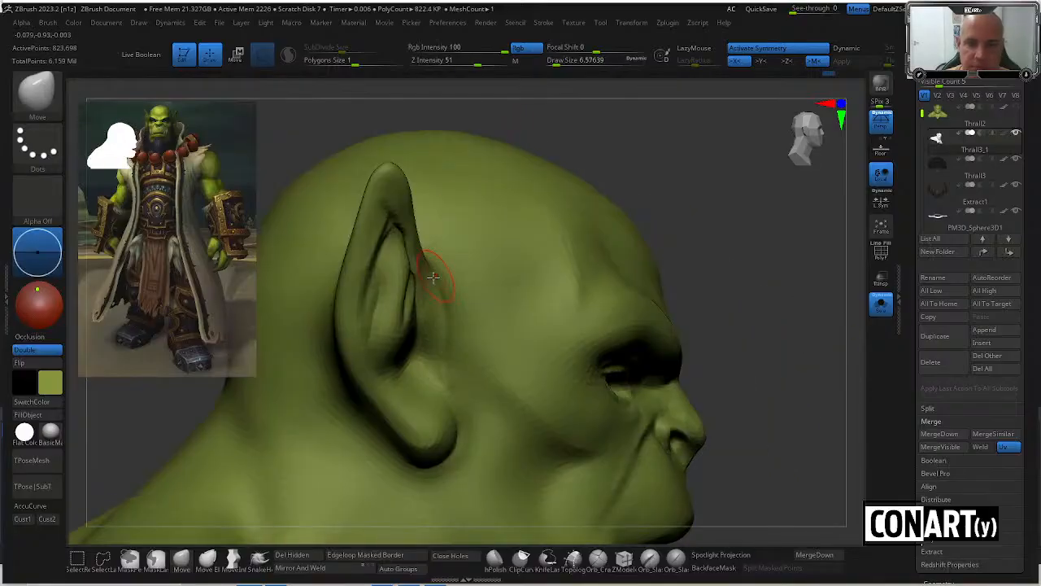
# Adjust the inner fold beside the ear's front rim with the Move brush at draw size 3.11 and smooth it.
pyautogui.press('s')
pyautogui.moveTo(450, 280); pyautogui.dragTo(444, 280)
pyautogui.moveTo(516, 125); pyautogui.dragTo(404, 231)
pyautogui.press('shift')
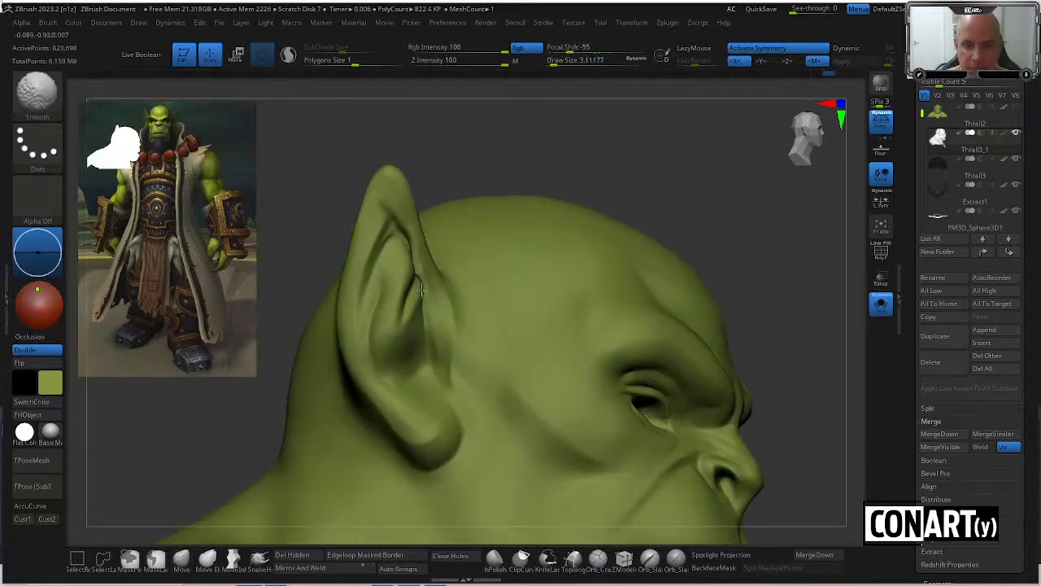
pyautogui.moveTo(444, 193)
pyautogui.mouseDown()
pyautogui.moveTo(453, 170)
pyautogui.moveTo(404, 269)
pyautogui.mouseUp()
pyautogui.press('shift')
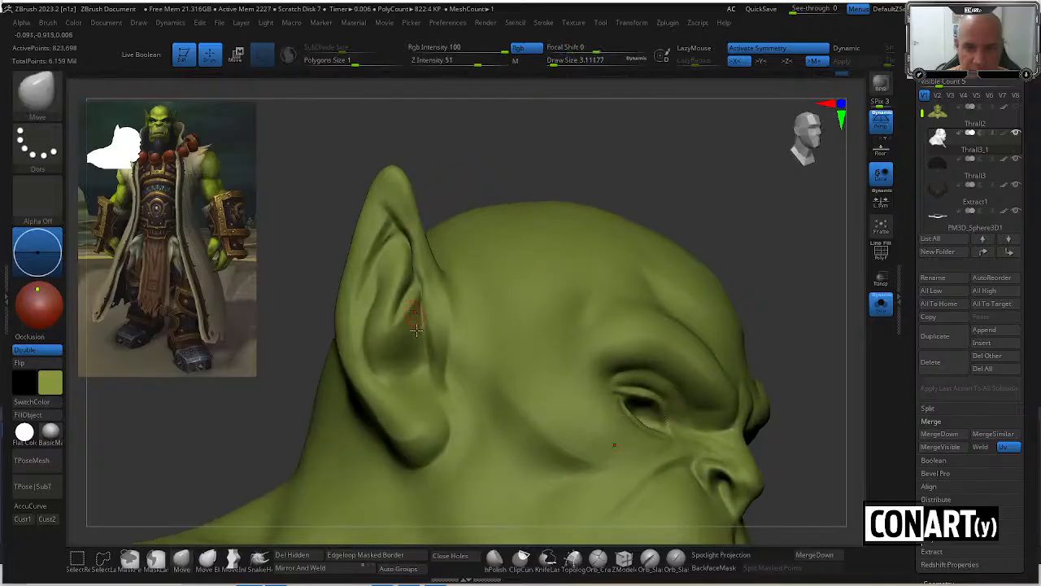
# Sculpt the ear canal opening and the small rounded cartilage around it above the earlobe with the Standard brush.
pyautogui.press('b')
pyautogui.press('s')
pyautogui.press('t')
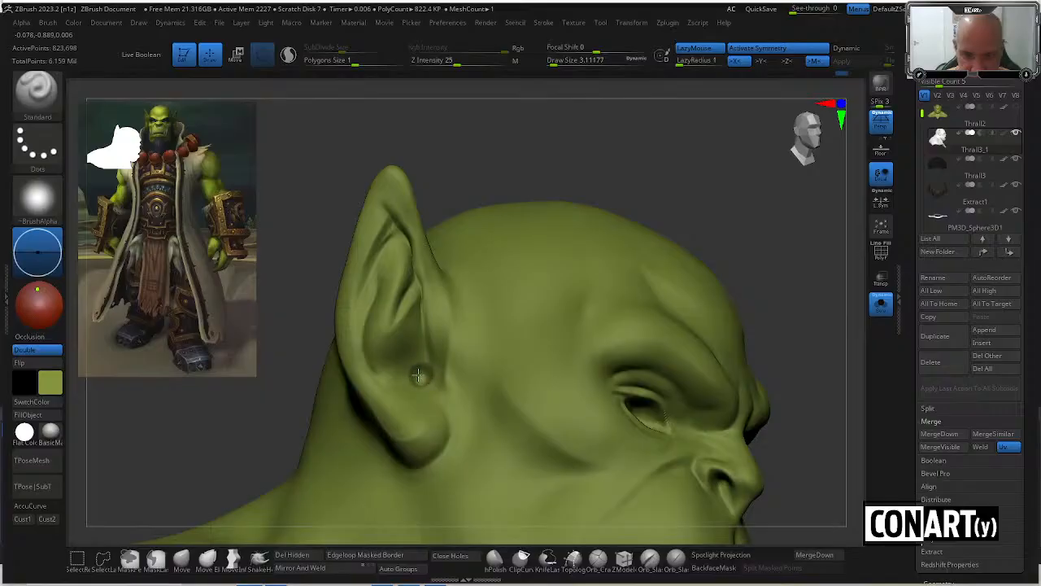
pyautogui.moveTo(458, 172); pyautogui.dragTo(449, 226)
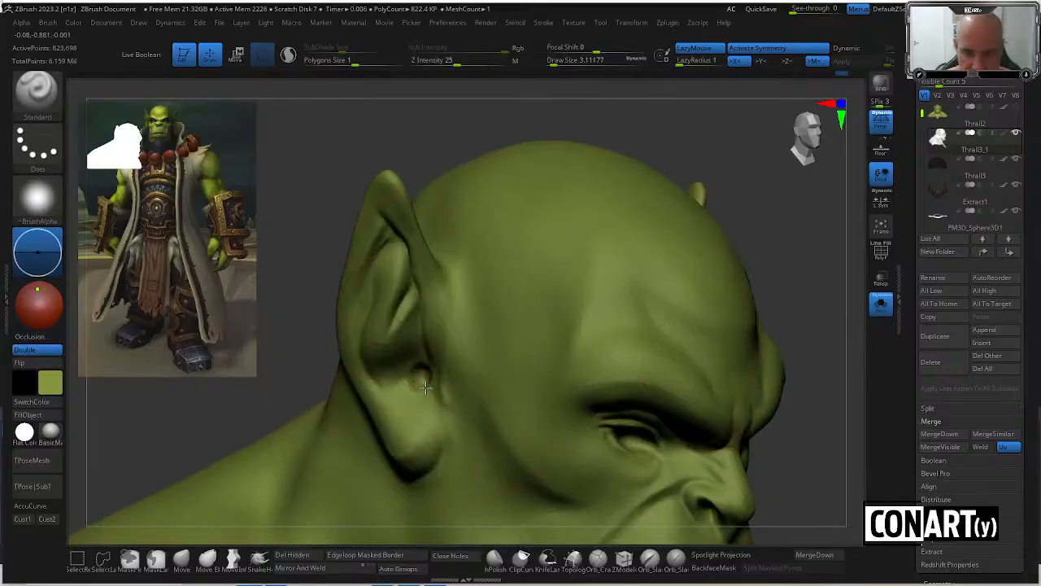
pyautogui.moveTo(425, 384); pyautogui.dragTo(408, 392, button='right')
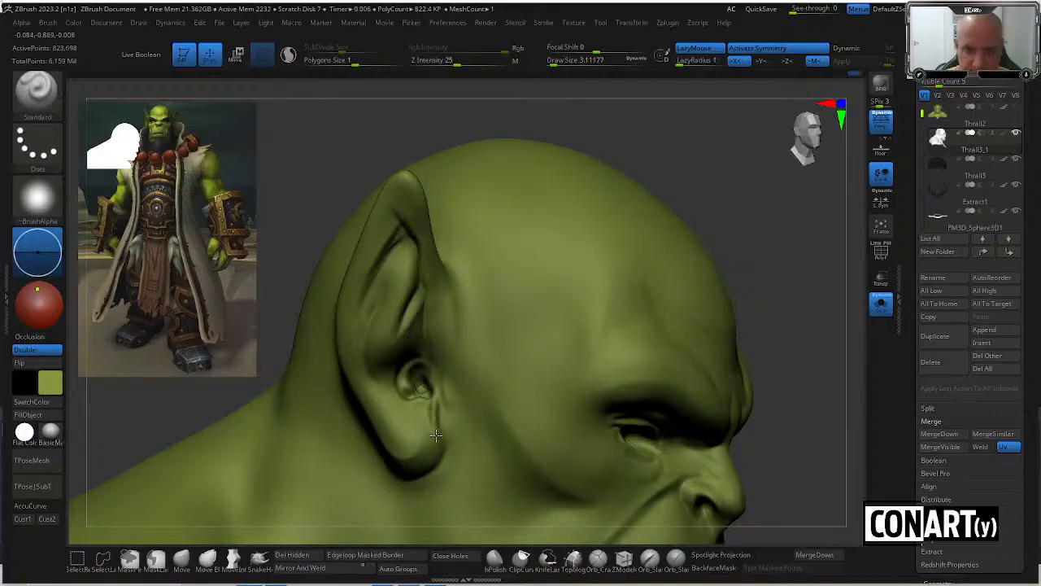
# Smooth the transition from the ear canal into the lower rim and earlobe at draw size 5.75.
pyautogui.press('space')
pyautogui.press('shift')
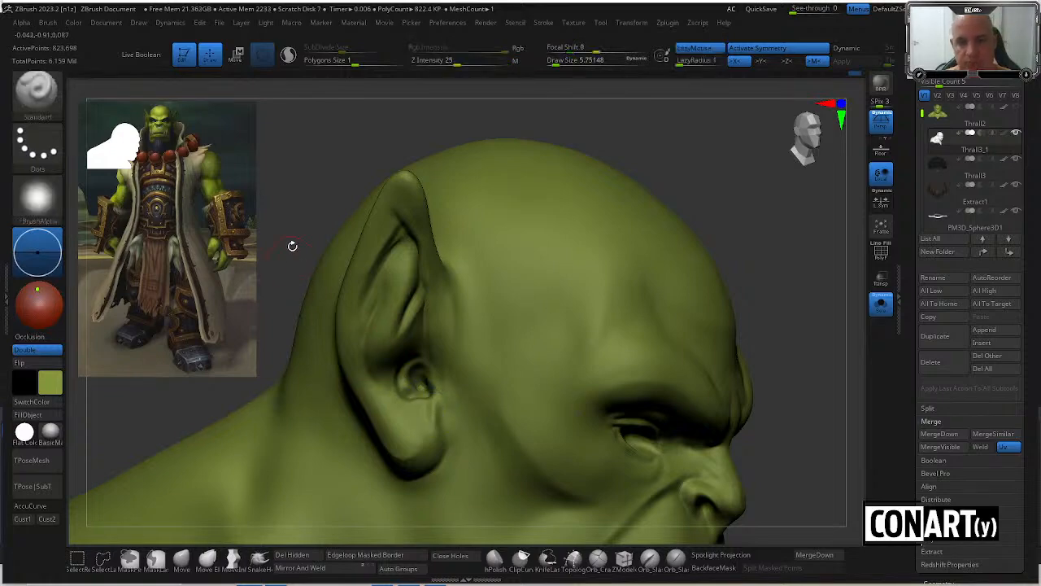
pyautogui.moveTo(292, 245)
pyautogui.mouseDown()
pyautogui.moveTo(302, 190)
pyautogui.moveTo(320, 190)
pyautogui.mouseUp()
pyautogui.press('shift')
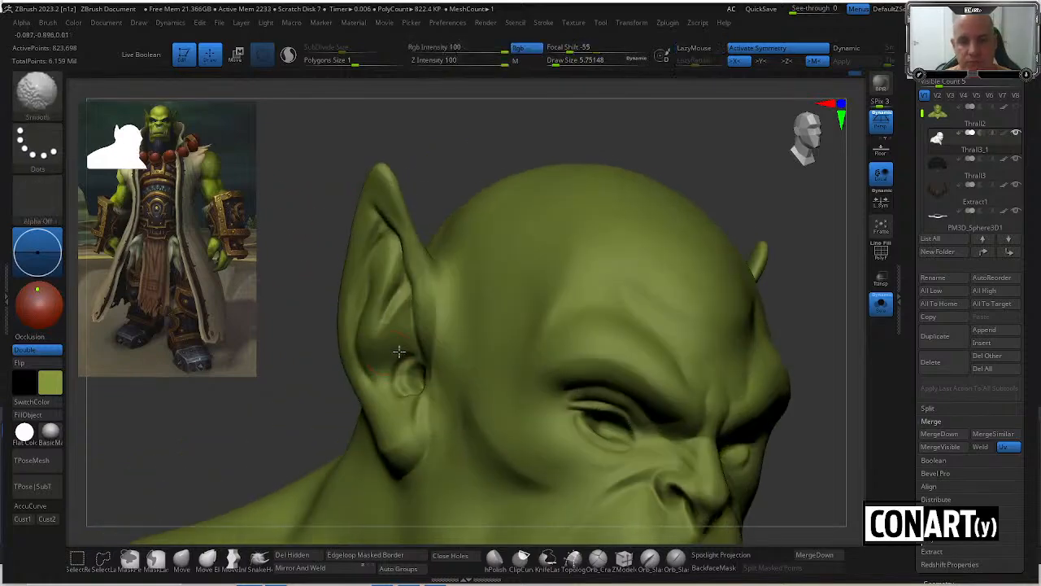
pyautogui.moveTo(370, 389); pyautogui.dragTo(360, 401, button='right')
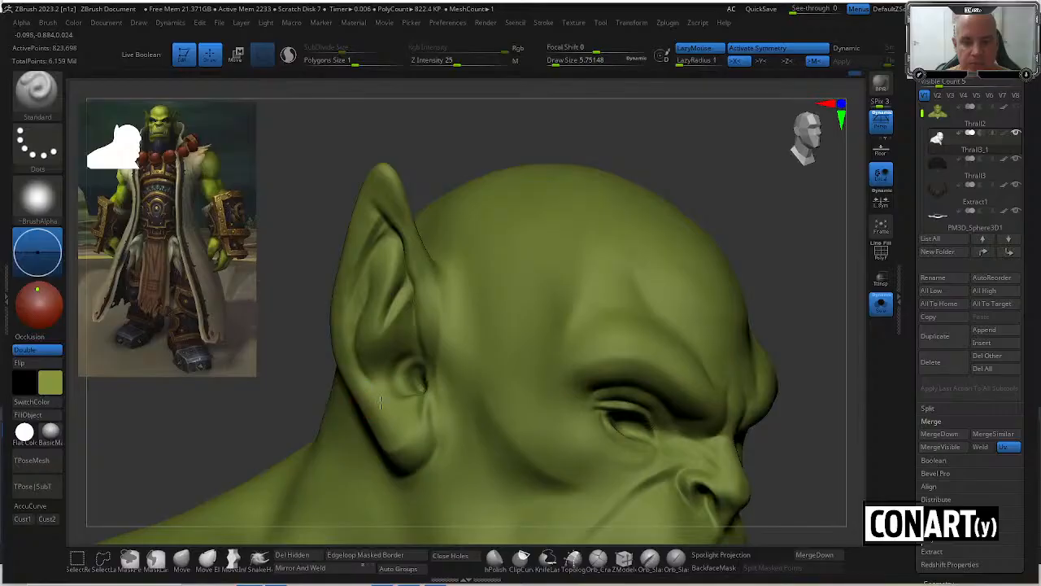
pyautogui.keyDown('shift'); pyautogui.moveTo(399, 428); pyautogui.dragTo(384, 410); pyautogui.keyUp('shift')
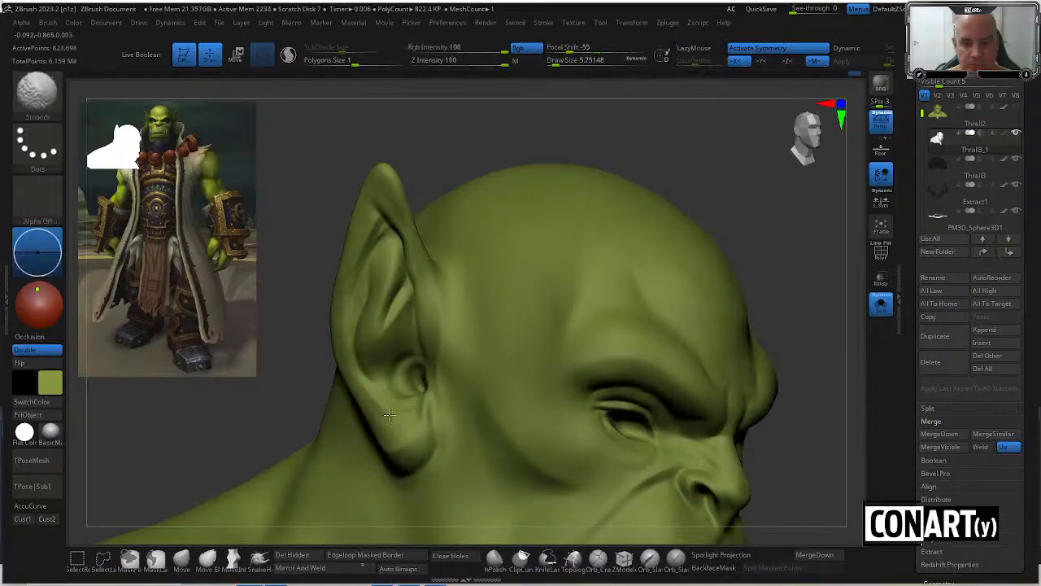
# Reshape the bottom of the earlobe with the Move brush at draw size 7.47.
pyautogui.moveTo(314, 341)
pyautogui.keyDown('alt'); pyautogui.mouseDown()
pyautogui.moveTo(318, 301)
pyautogui.moveTo(448, 212)
pyautogui.moveTo(427, 211)
pyautogui.mouseUp(); pyautogui.keyUp('alt')
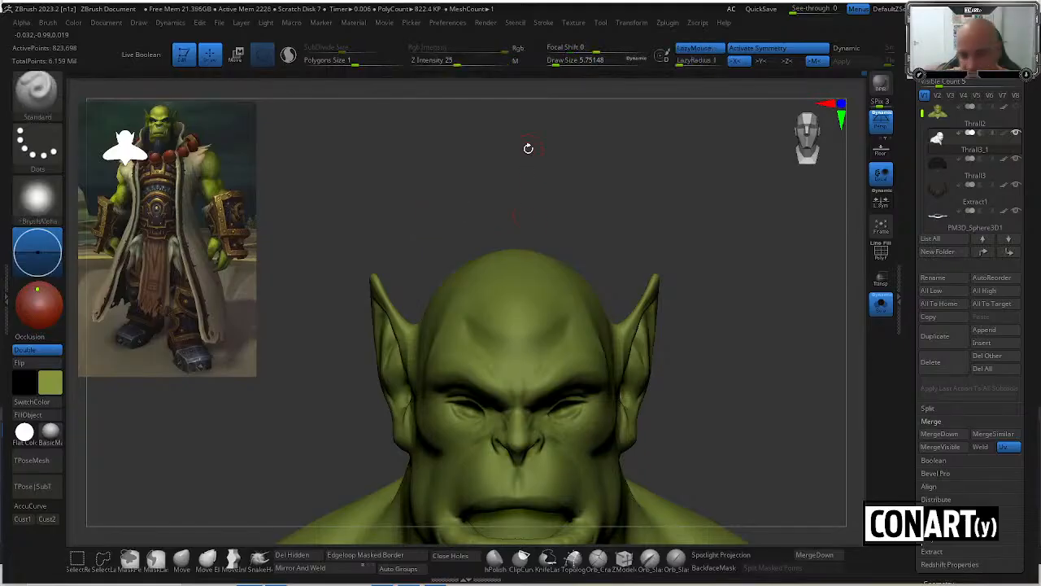
pyautogui.moveTo(382, 407); pyautogui.dragTo(409, 432)
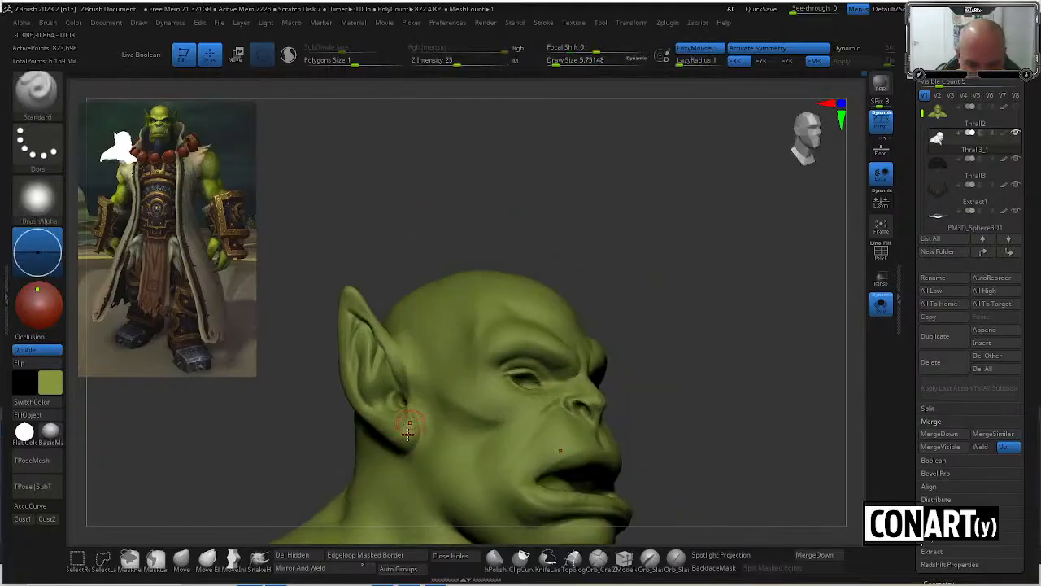
pyautogui.keyDown('shift'); pyautogui.moveTo(413, 258); pyautogui.dragTo(407, 279); pyautogui.keyUp('shift')
pyautogui.press('b')
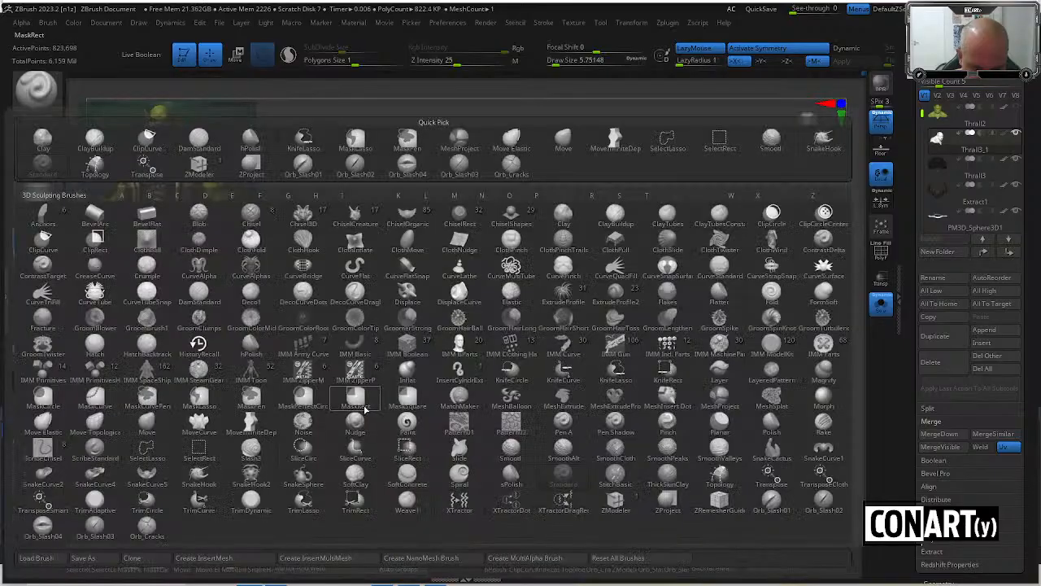
pyautogui.press('m')
pyautogui.press('v')
pyautogui.moveTo(344, 451)
pyautogui.keyDown('alt'); pyautogui.mouseDown()
pyautogui.moveTo(360, 467)
pyautogui.moveTo(372, 388)
pyautogui.moveTo(420, 413)
pyautogui.moveTo(422, 392)
pyautogui.mouseUp(); pyautogui.keyUp('alt')
pyautogui.press('space')
pyautogui.click(417, 392)
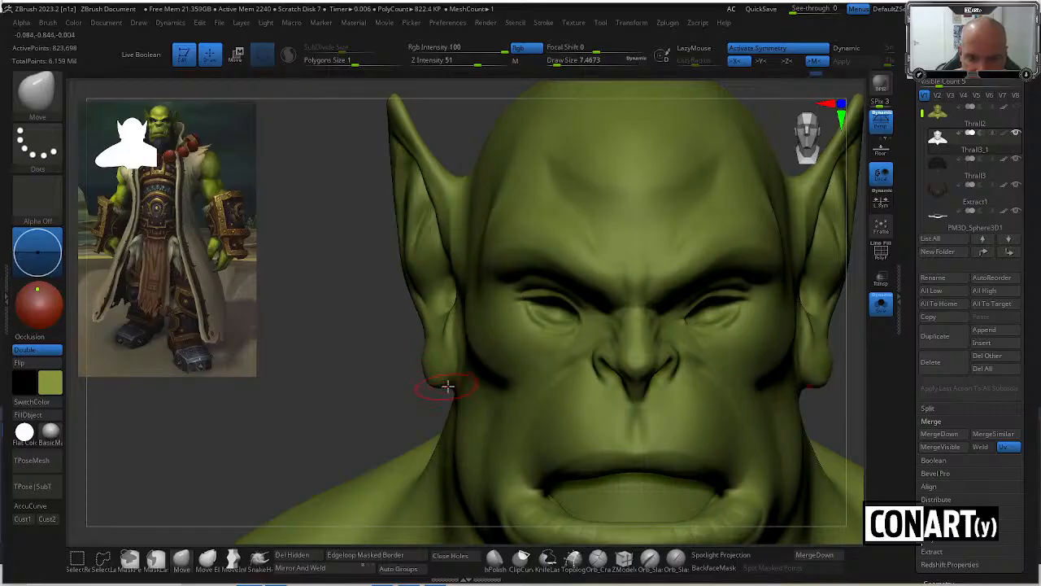
# Carve the crease under the earlobe where it meets the jaw with DamStandard.
pyautogui.press('b')
pyautogui.press('d')
pyautogui.press('s')
pyautogui.moveTo(428, 411)
pyautogui.mouseDown()
pyautogui.moveTo(399, 367)
pyautogui.moveTo(447, 387)
pyautogui.mouseUp()
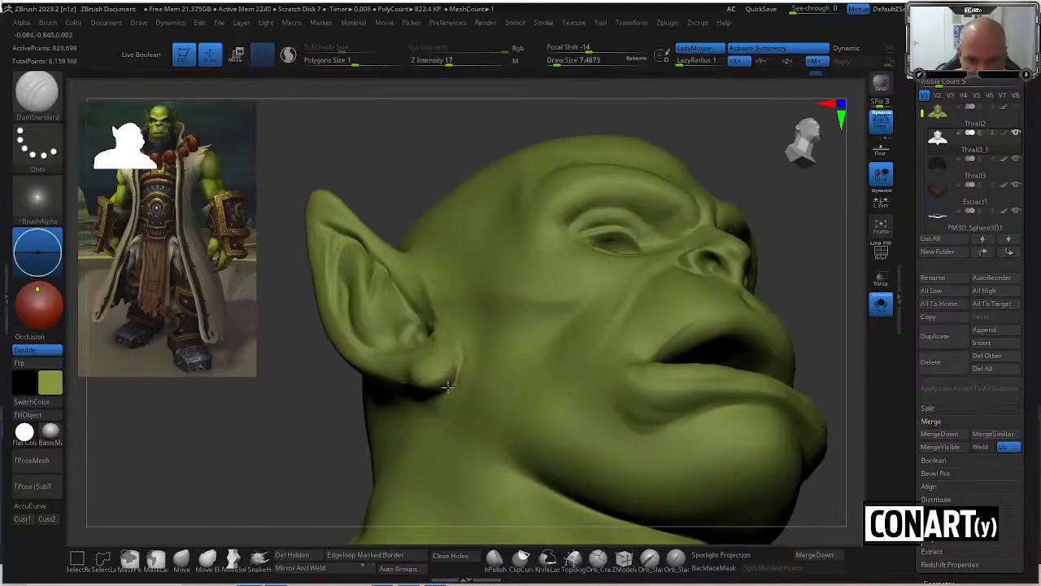
# Carve a groove behind the ear along its attachment to the skull, from the earlobe up to the upper rim.
pyautogui.moveTo(327, 415)
pyautogui.mouseDown()
pyautogui.moveTo(432, 365)
pyautogui.moveTo(483, 217)
pyautogui.moveTo(445, 394)
pyautogui.moveTo(413, 412)
pyautogui.mouseUp()
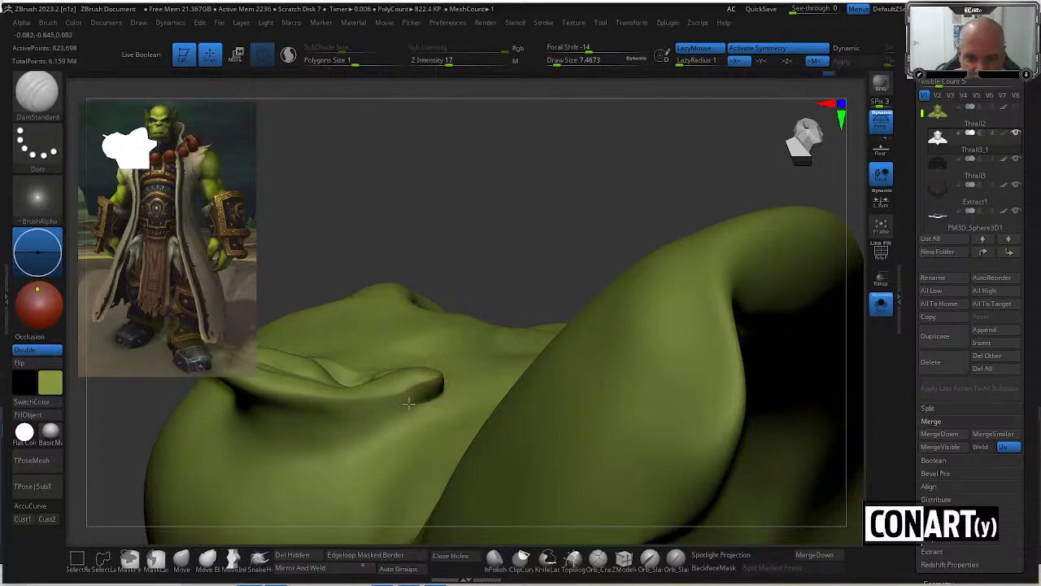
pyautogui.moveTo(446, 260)
pyautogui.mouseDown()
pyautogui.moveTo(462, 234)
pyautogui.moveTo(420, 298)
pyautogui.mouseUp()
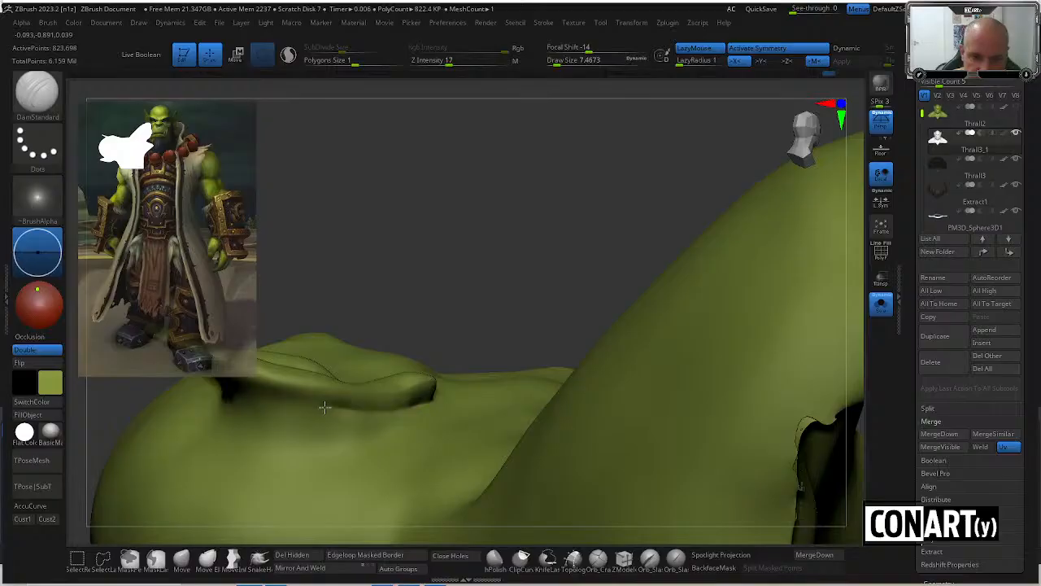
pyautogui.moveTo(350, 333)
pyautogui.mouseDown()
pyautogui.moveTo(365, 302)
pyautogui.moveTo(432, 270)
pyautogui.moveTo(434, 236)
pyautogui.moveTo(336, 380)
pyautogui.mouseUp()
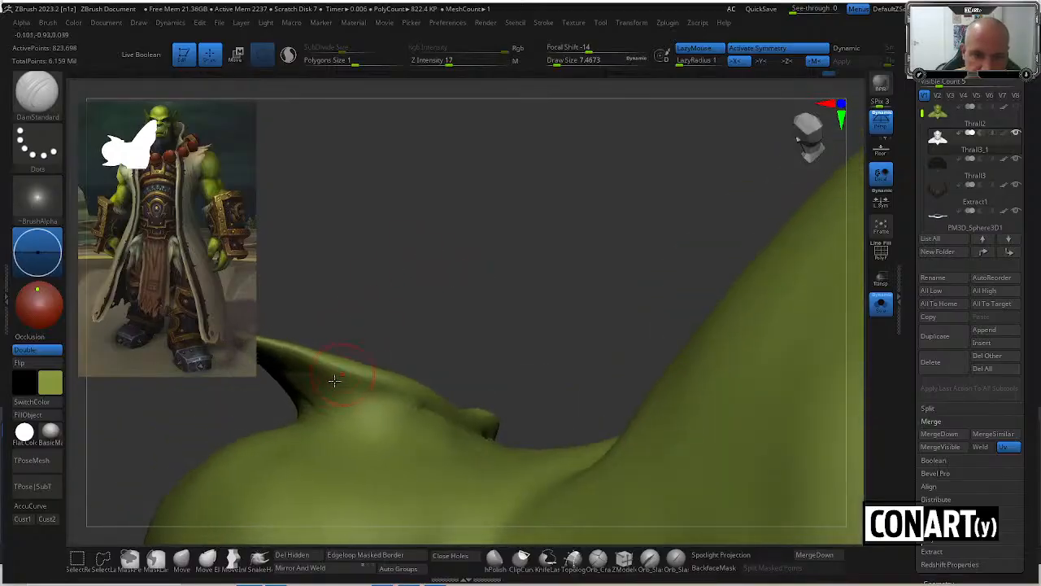
pyautogui.moveTo(405, 322); pyautogui.dragTo(333, 414)
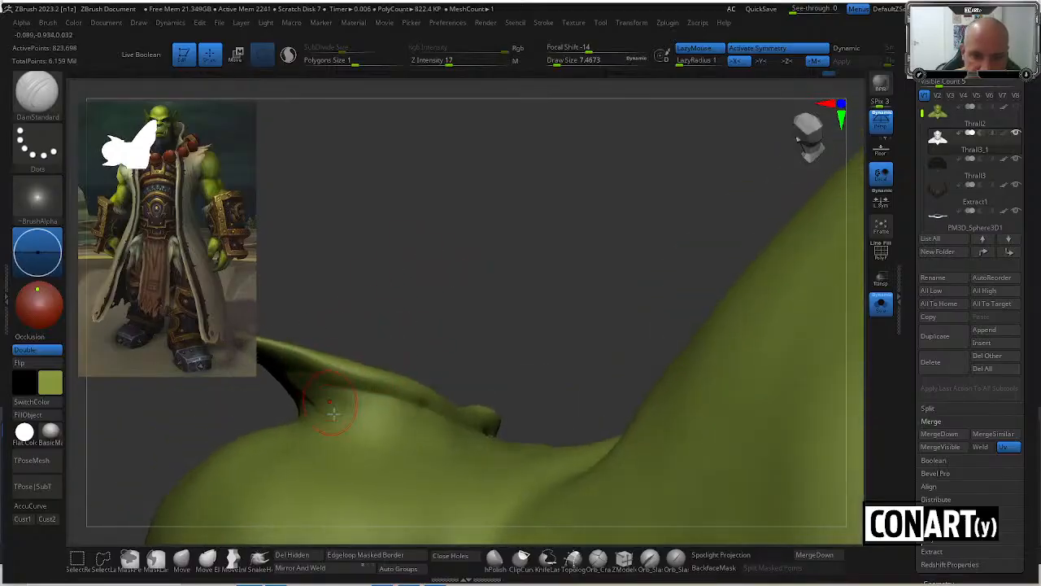
pyautogui.moveTo(431, 391); pyautogui.dragTo(458, 431)
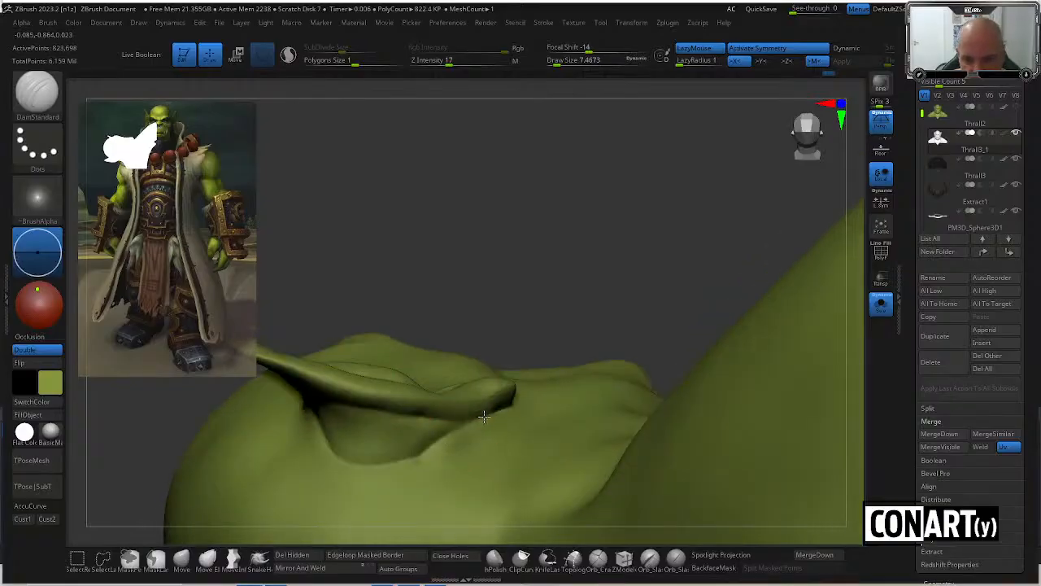
pyautogui.moveTo(413, 279)
pyautogui.mouseDown()
pyautogui.moveTo(423, 255)
pyautogui.moveTo(417, 269)
pyautogui.mouseUp()
# Deepen and soften the hollow behind the ear, refining its edge at the upper attachment and below the earlobe.
pyautogui.press('shift')
pyautogui.moveTo(389, 348); pyautogui.dragTo(383, 401, button='right')
pyautogui.moveTo(239, 515); pyautogui.dragTo(358, 360, button='right')
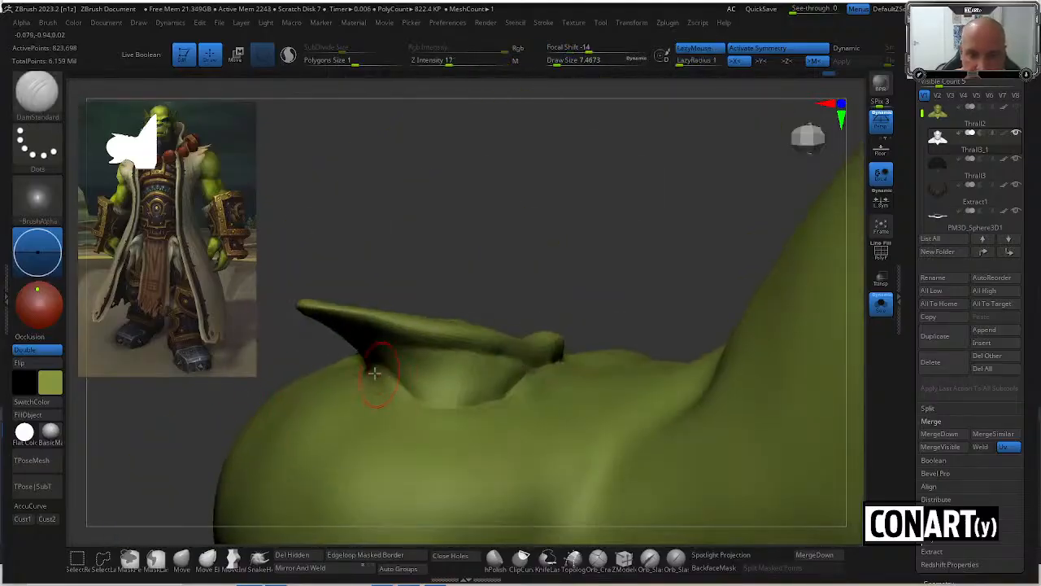
pyautogui.moveTo(405, 275); pyautogui.dragTo(348, 370, button='right')
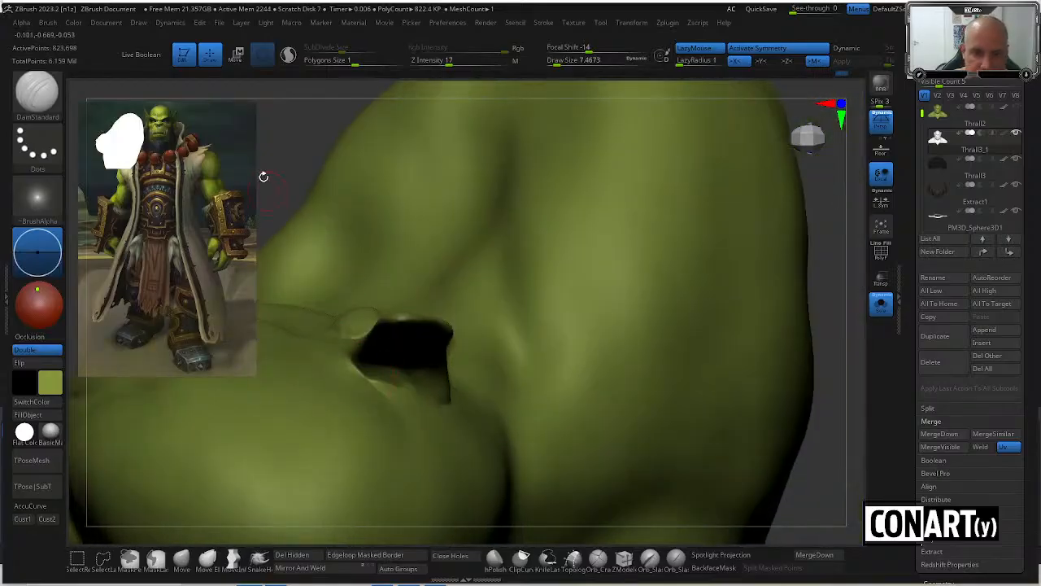
pyautogui.moveTo(262, 174); pyautogui.dragTo(341, 348, button='right')
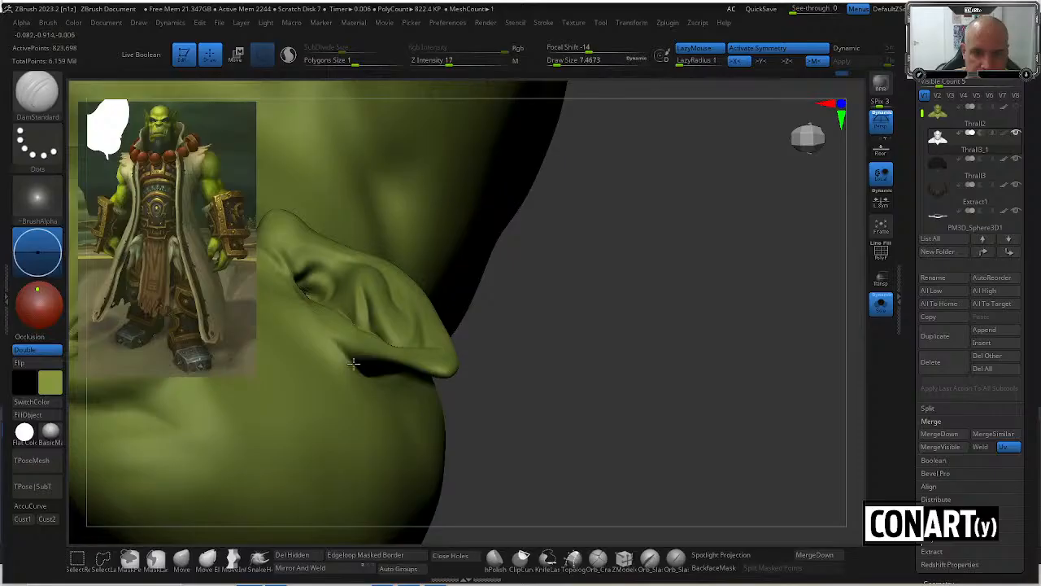
pyautogui.moveTo(545, 386)
pyautogui.mouseDown(button='right')
pyautogui.moveTo(420, 225)
pyautogui.moveTo(436, 301)
pyautogui.moveTo(446, 223)
pyautogui.moveTo(426, 353)
pyautogui.mouseUp(button='right')
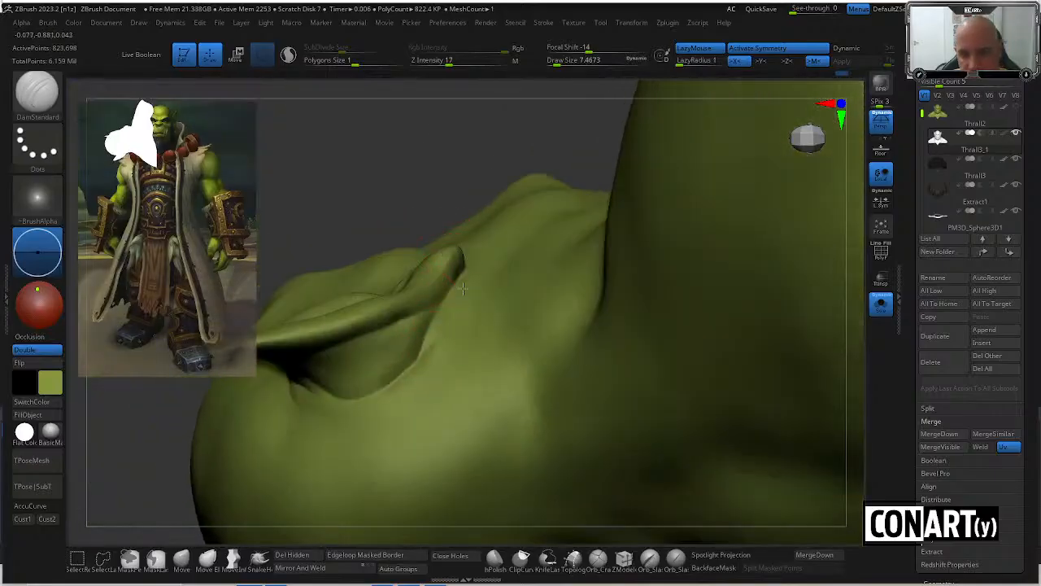
pyautogui.moveTo(457, 241); pyautogui.dragTo(439, 309, button='right')
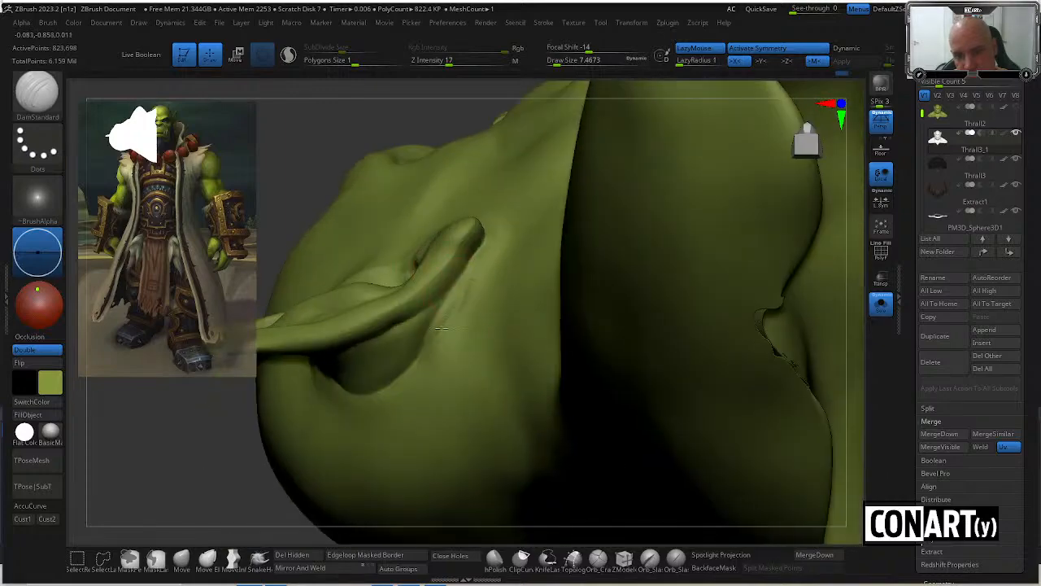
# Define the front neck muscles and the notch between the collarbones with DamStandard at draw size 20.
pyautogui.moveTo(410, 161); pyautogui.dragTo(626, 99, button='right')
pyautogui.moveTo(453, 156); pyautogui.dragTo(782, 332, button='right')
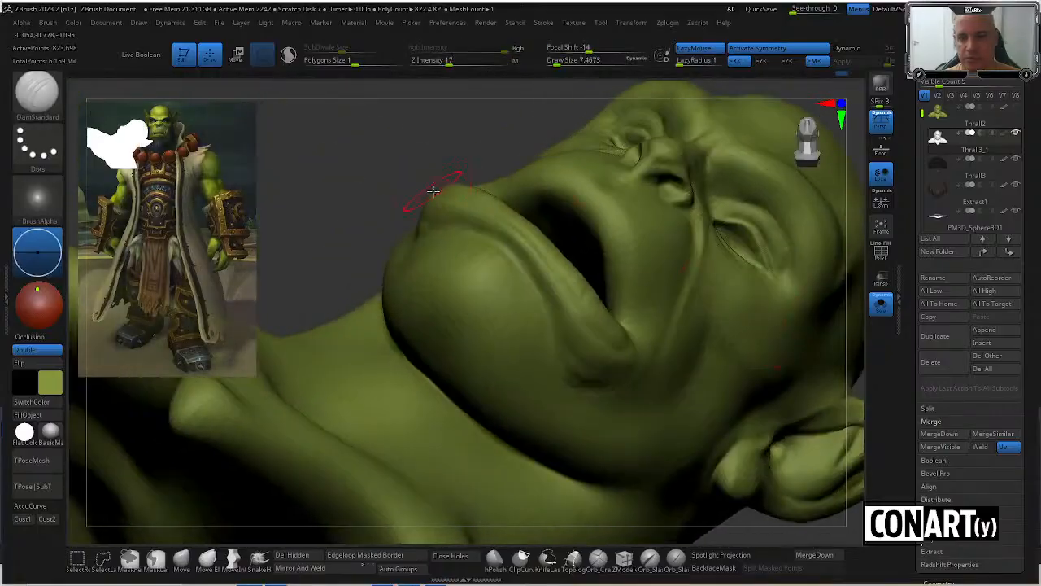
pyautogui.moveTo(423, 163)
pyautogui.mouseDown(button='right')
pyautogui.moveTo(409, 190)
pyautogui.moveTo(453, 244)
pyautogui.moveTo(530, 235)
pyautogui.moveTo(560, 328)
pyautogui.moveTo(574, 197)
pyautogui.mouseUp(button='right')
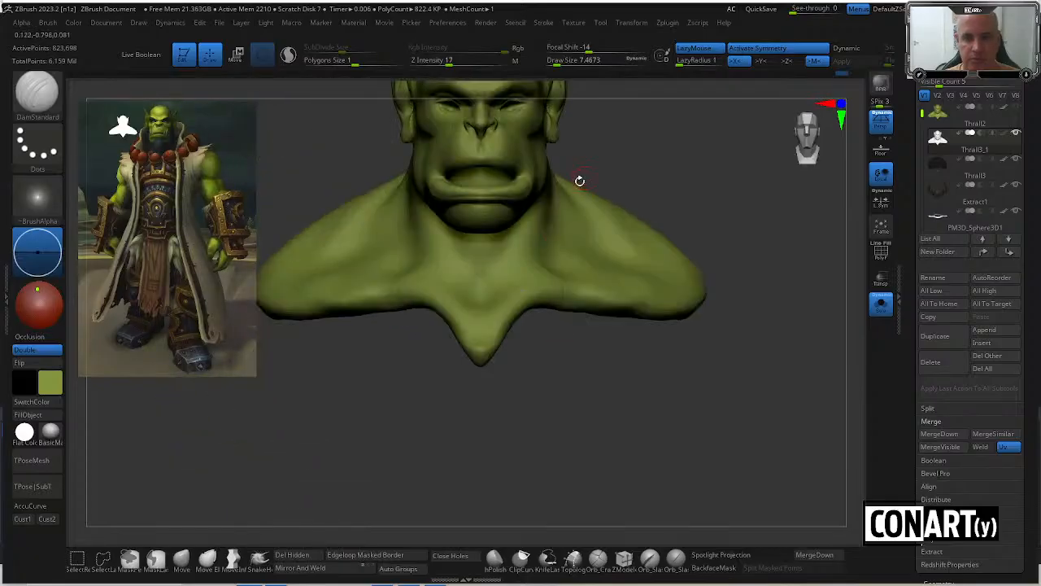
pyautogui.press('space')
pyautogui.moveTo(483, 263); pyautogui.dragTo(490, 263)
pyautogui.moveTo(490, 268); pyautogui.dragTo(442, 353, button='right')
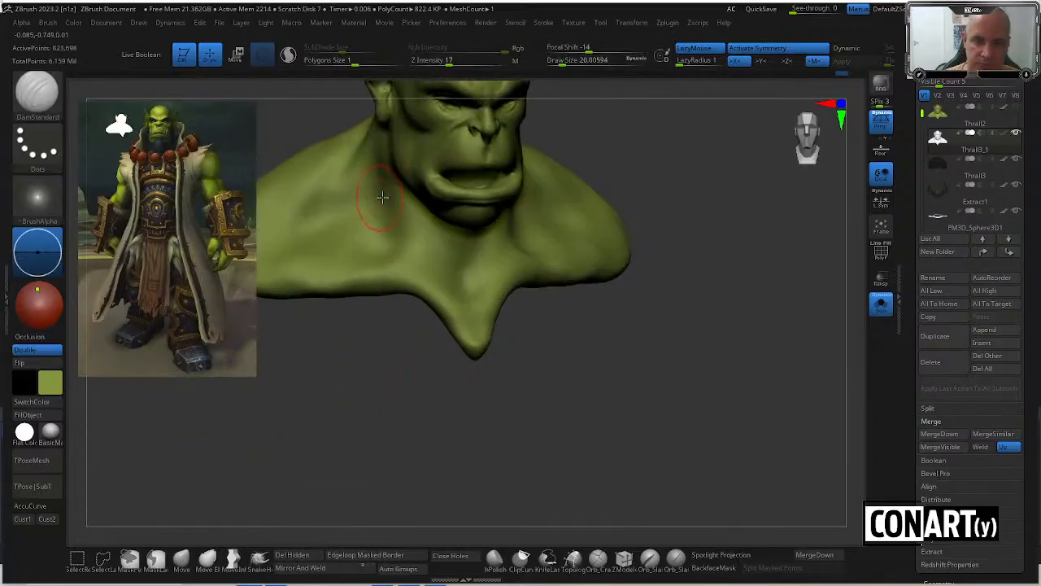
pyautogui.moveTo(393, 234); pyautogui.dragTo(395, 285, button='right')
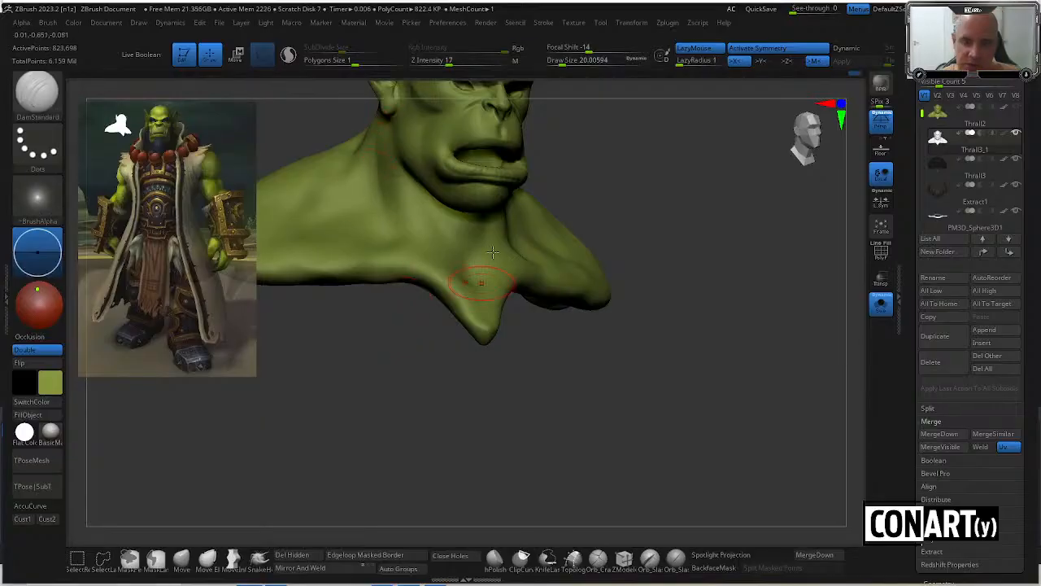
pyautogui.moveTo(563, 163); pyautogui.dragTo(565, 134, button='right')
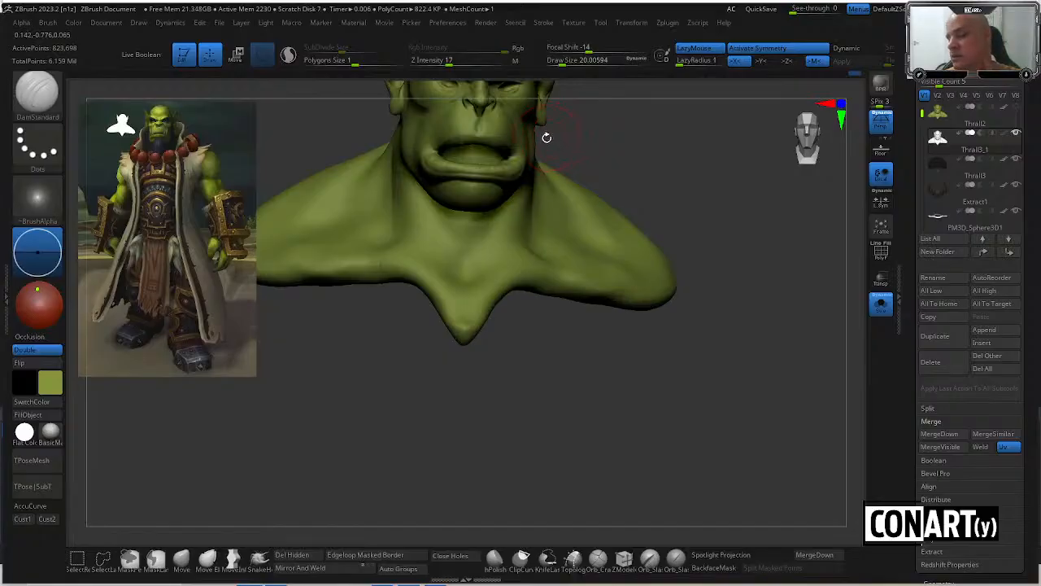
pyautogui.moveTo(589, 114); pyautogui.dragTo(595, 120, button='right')
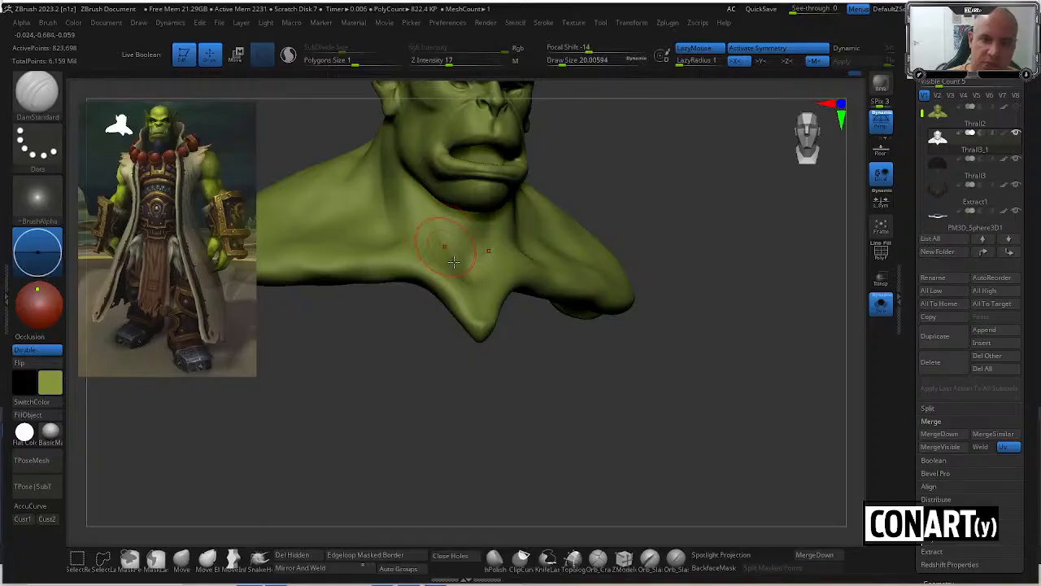
pyautogui.moveTo(430, 344); pyautogui.dragTo(457, 262)
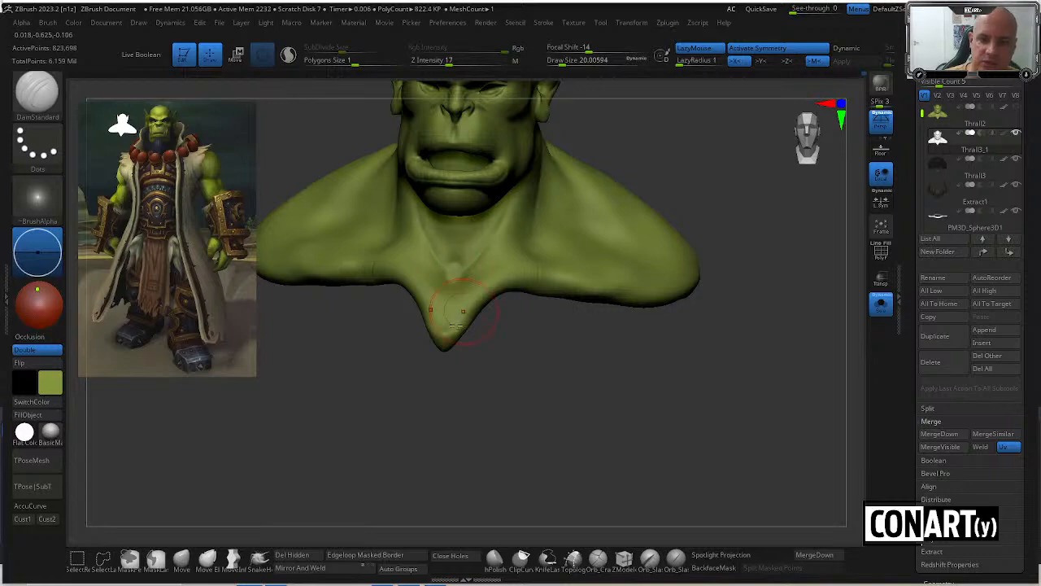
# Build up the front of the throat above the collarbone notch with ClayBuildup and smooth it.
pyautogui.moveTo(450, 266); pyautogui.dragTo(458, 244, button='right')
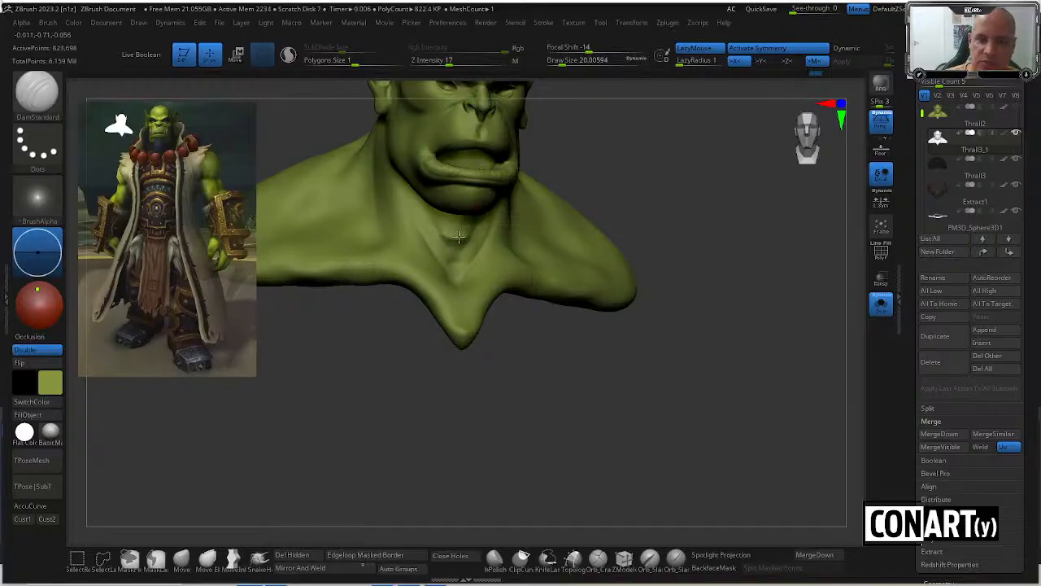
pyautogui.moveTo(459, 235)
pyautogui.mouseDown(button='right')
pyautogui.moveTo(460, 259)
pyautogui.moveTo(457, 233)
pyautogui.mouseUp(button='right')
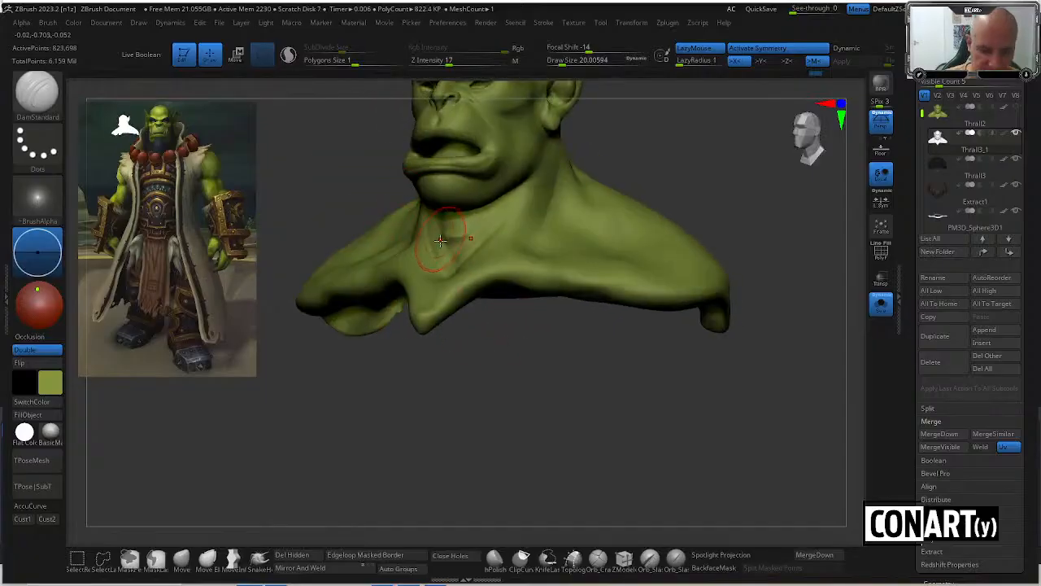
pyautogui.press('b')
pyautogui.press('c')
pyautogui.press('b')
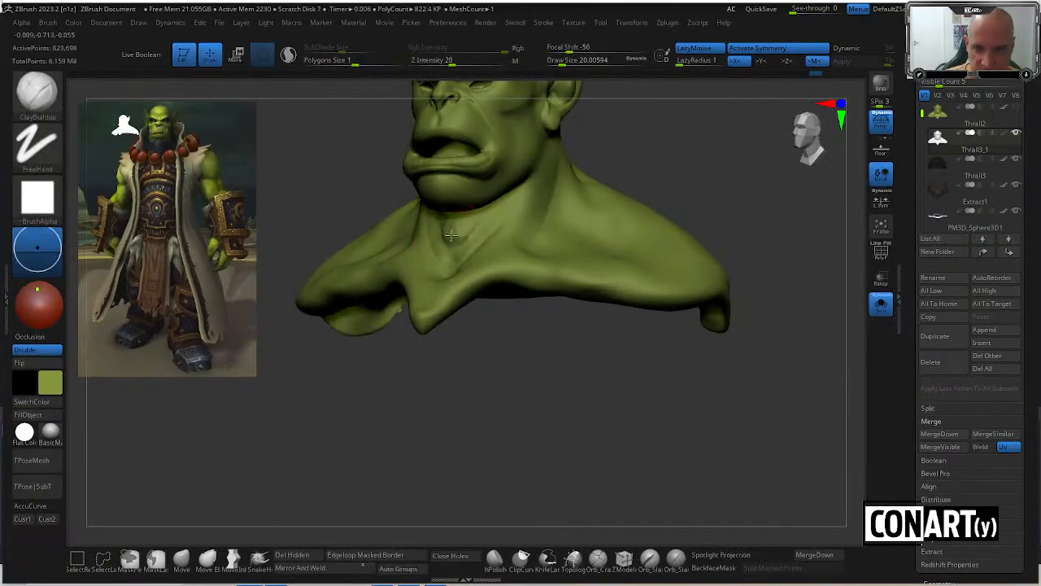
pyautogui.press('shift')
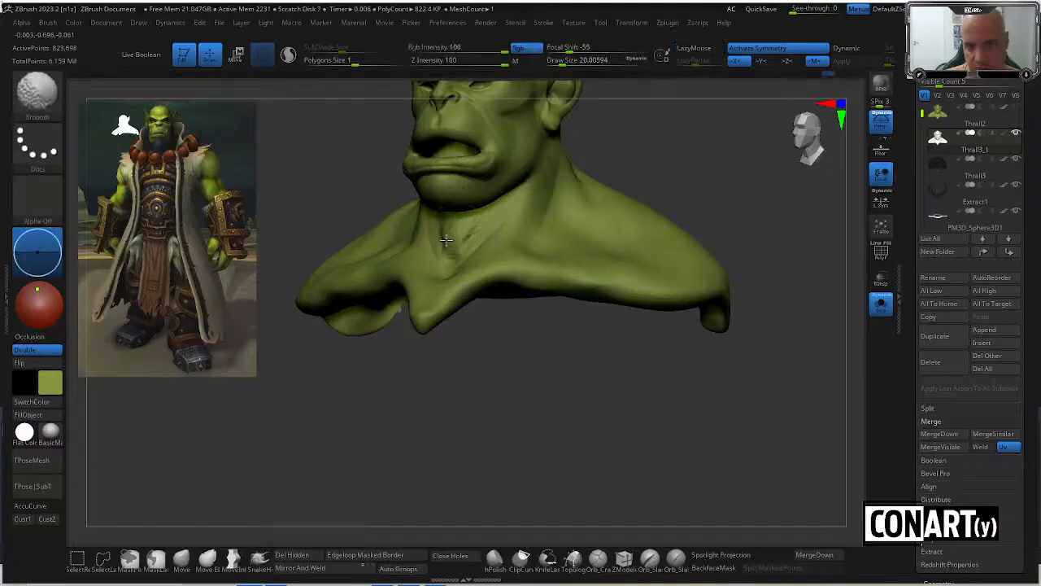
pyautogui.moveTo(457, 235)
pyautogui.keyDown('shift'); pyautogui.mouseDown()
pyautogui.moveTo(435, 244)
pyautogui.moveTo(443, 241)
pyautogui.mouseUp(); pyautogui.keyUp('shift')
# Build up the side neck muscle from below the jaw and ear toward the collarbone, smoothing the strokes.
pyautogui.moveTo(415, 219)
pyautogui.mouseDown(button='right')
pyautogui.moveTo(339, 182)
pyautogui.moveTo(314, 183)
pyautogui.mouseUp(button='right')
pyautogui.moveTo(406, 209); pyautogui.dragTo(523, 233, button='right')
pyautogui.moveTo(523, 233)
pyautogui.mouseDown()
pyautogui.moveTo(508, 252)
pyautogui.moveTo(528, 197)
pyautogui.mouseUp()
pyautogui.moveTo(623, 114); pyautogui.dragTo(557, 122, button='right')
pyautogui.keyDown('shift'); pyautogui.moveTo(548, 205); pyautogui.dragTo(503, 238); pyautogui.keyUp('shift')
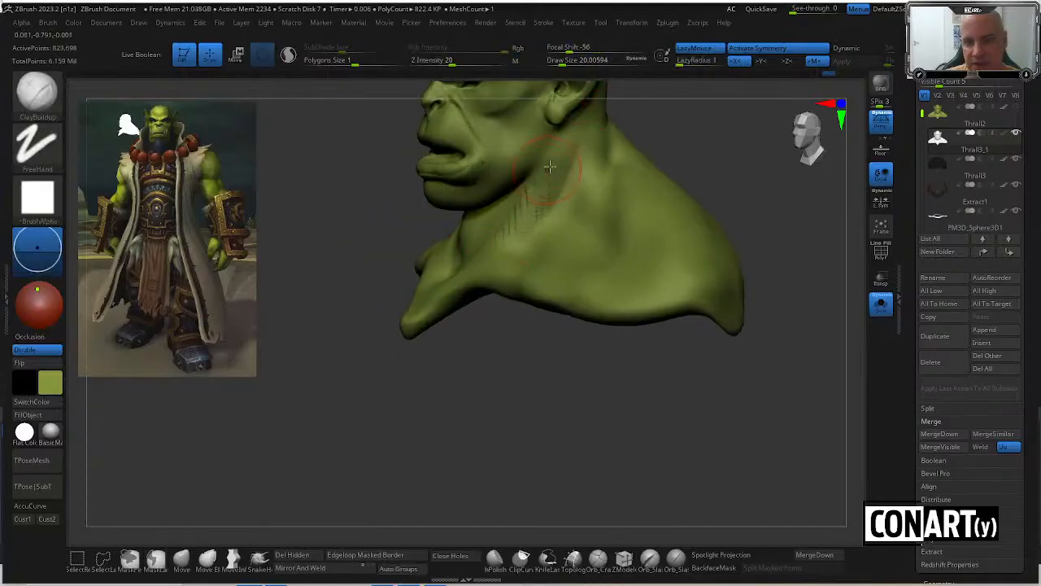
pyautogui.press('shift')
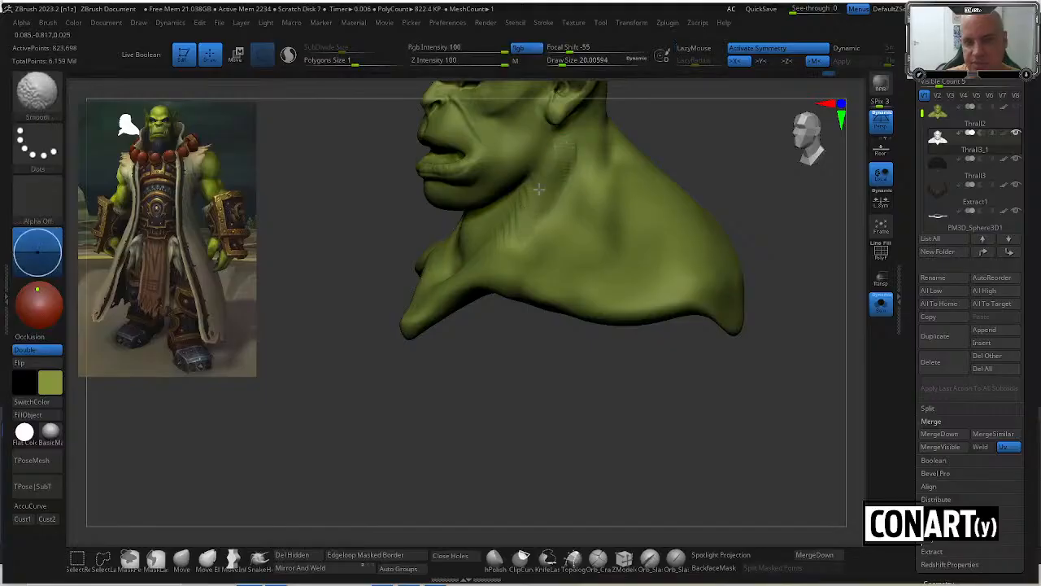
pyautogui.keyDown('shift'); pyautogui.moveTo(527, 220); pyautogui.dragTo(530, 232); pyautogui.keyUp('shift')
pyautogui.moveTo(529, 233)
pyautogui.mouseDown(button='right')
pyautogui.moveTo(539, 263)
pyautogui.moveTo(618, 236)
pyautogui.moveTo(639, 136)
pyautogui.moveTo(653, 127)
pyautogui.mouseUp(button='right')
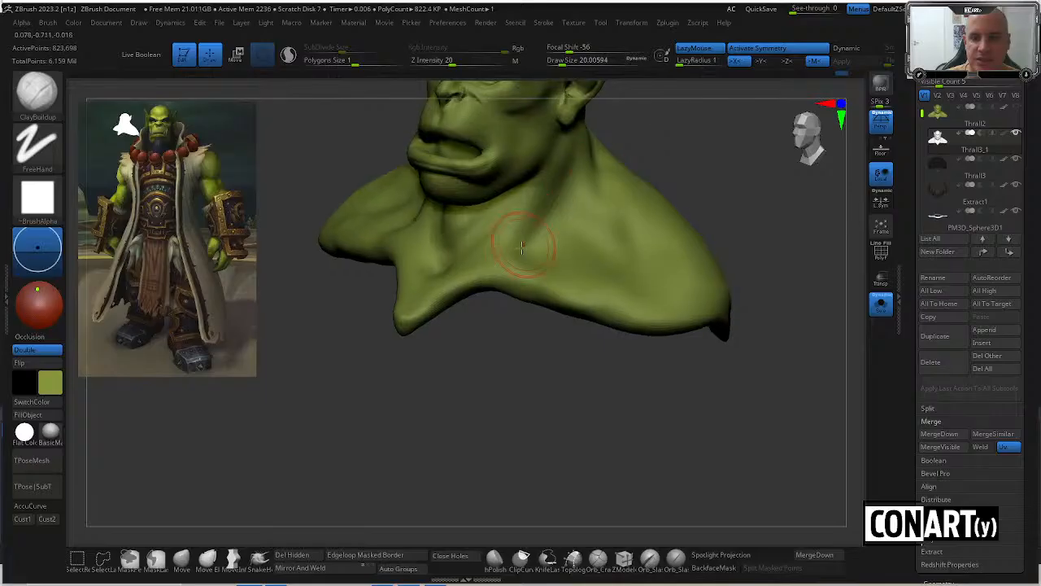
pyautogui.moveTo(530, 219); pyautogui.dragTo(539, 202, button='right')
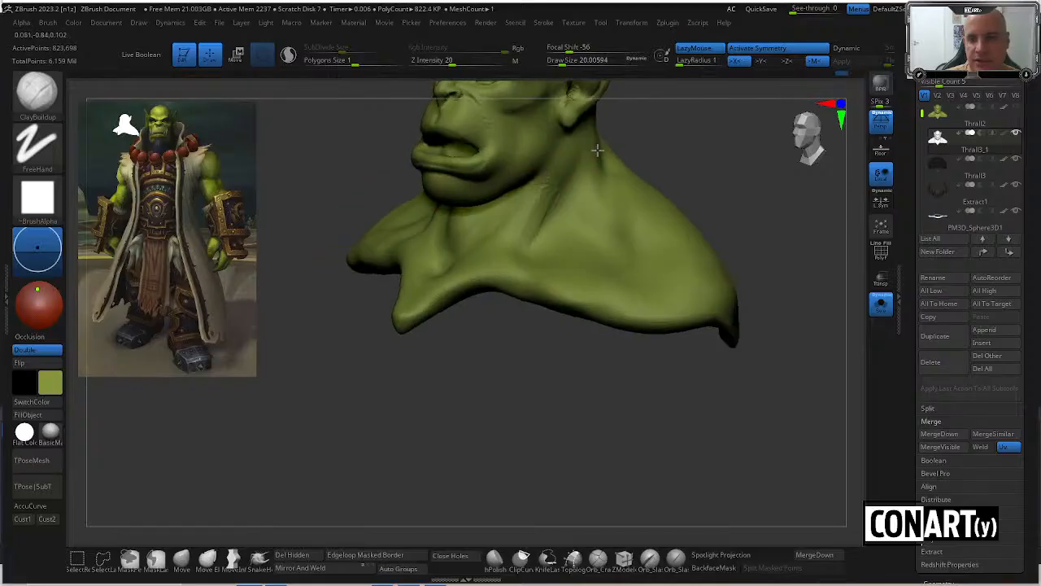
pyautogui.press('shift')
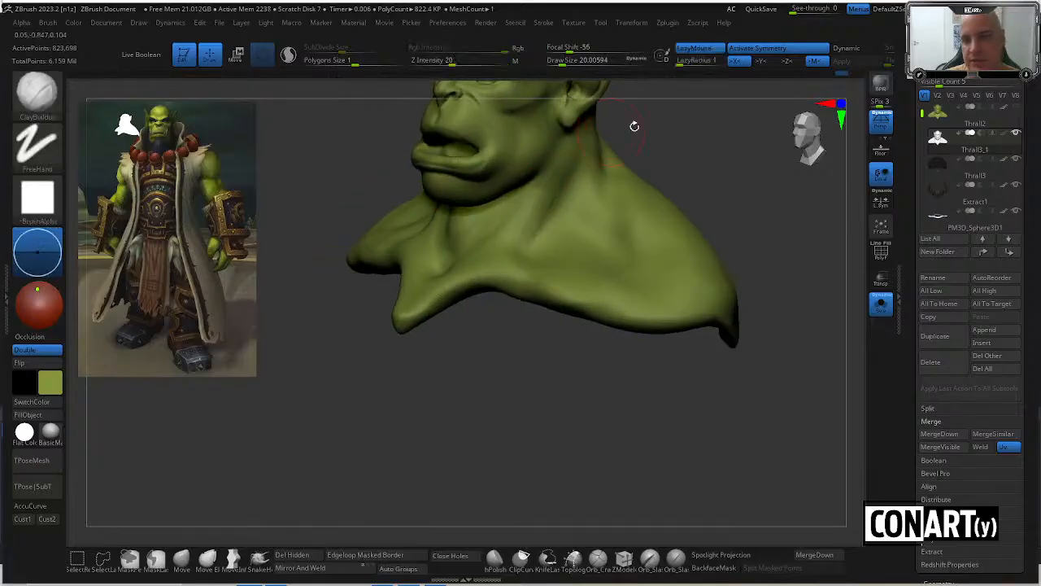
pyautogui.moveTo(632, 123)
pyautogui.mouseDown(button='right')
pyautogui.moveTo(609, 109)
pyautogui.moveTo(678, 128)
pyautogui.moveTo(590, 129)
pyautogui.moveTo(574, 119)
pyautogui.moveTo(580, 107)
pyautogui.moveTo(615, 122)
pyautogui.moveTo(585, 122)
pyautogui.moveTo(609, 103)
pyautogui.moveTo(632, 116)
pyautogui.moveTo(616, 139)
pyautogui.moveTo(645, 114)
pyautogui.moveTo(565, 113)
pyautogui.mouseUp(button='right')
# Carve the crease between the side neck muscle and the trapezius, from behind the earlobe down to the shoulder, with DamStandard.
pyautogui.press('b')
pyautogui.press('d')
pyautogui.press('s')
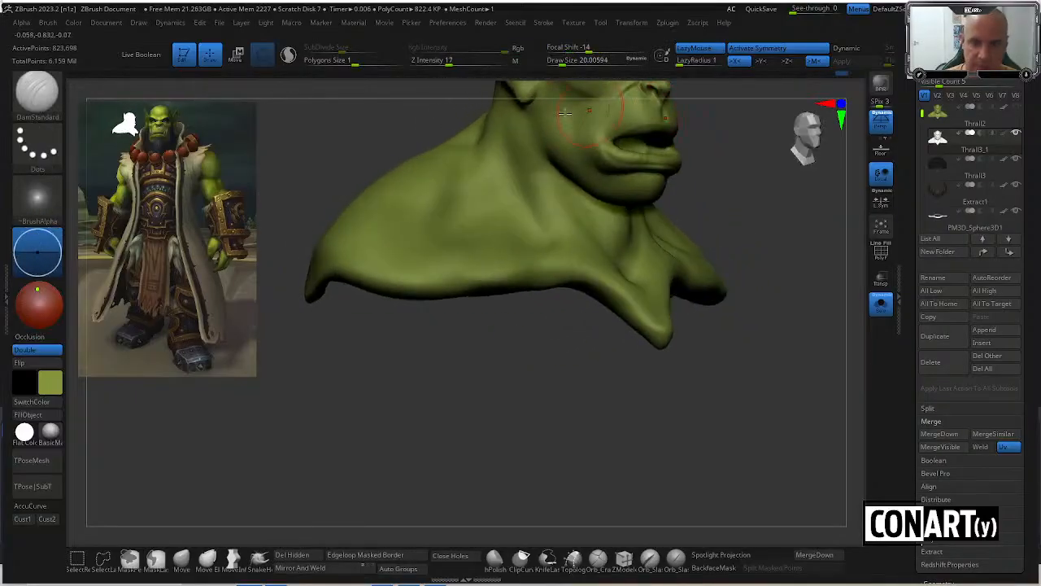
pyautogui.moveTo(476, 116); pyautogui.dragTo(493, 143, button='right')
pyautogui.moveTo(372, 138); pyautogui.dragTo(365, 225, button='right')
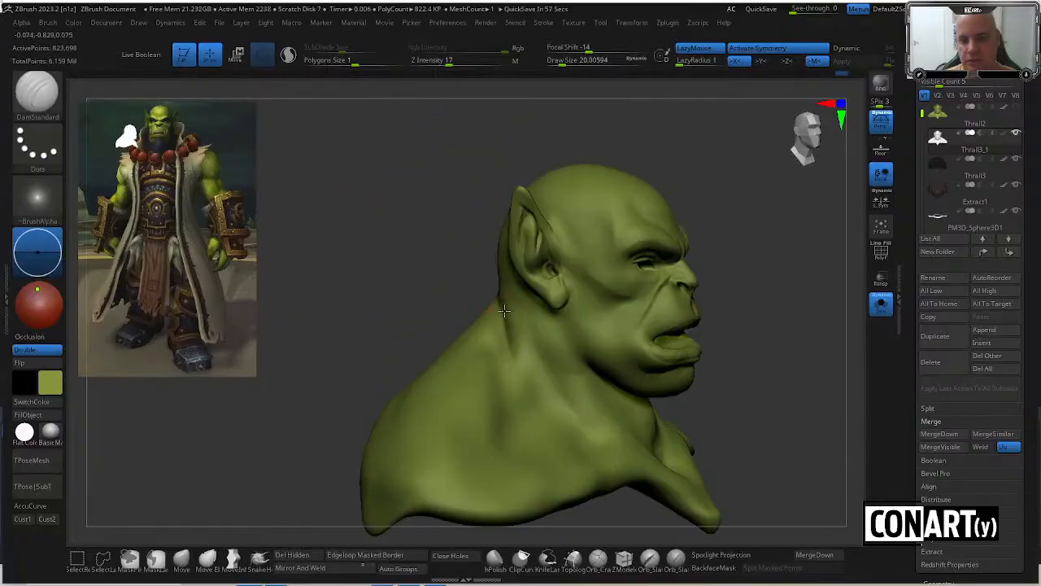
pyautogui.moveTo(494, 361); pyautogui.dragTo(508, 300, button='right')
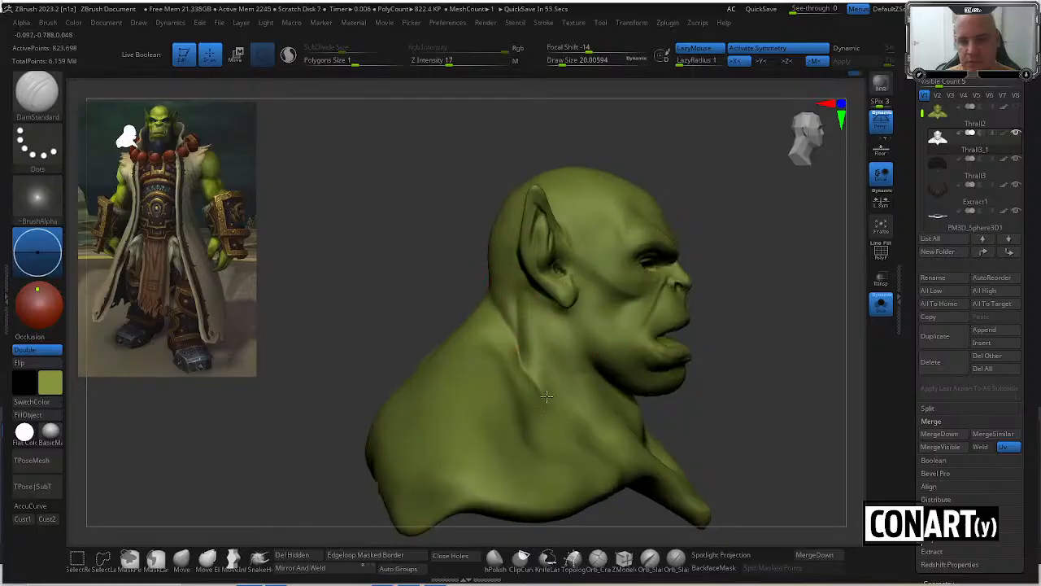
pyautogui.moveTo(443, 265); pyautogui.dragTo(529, 372, button='right')
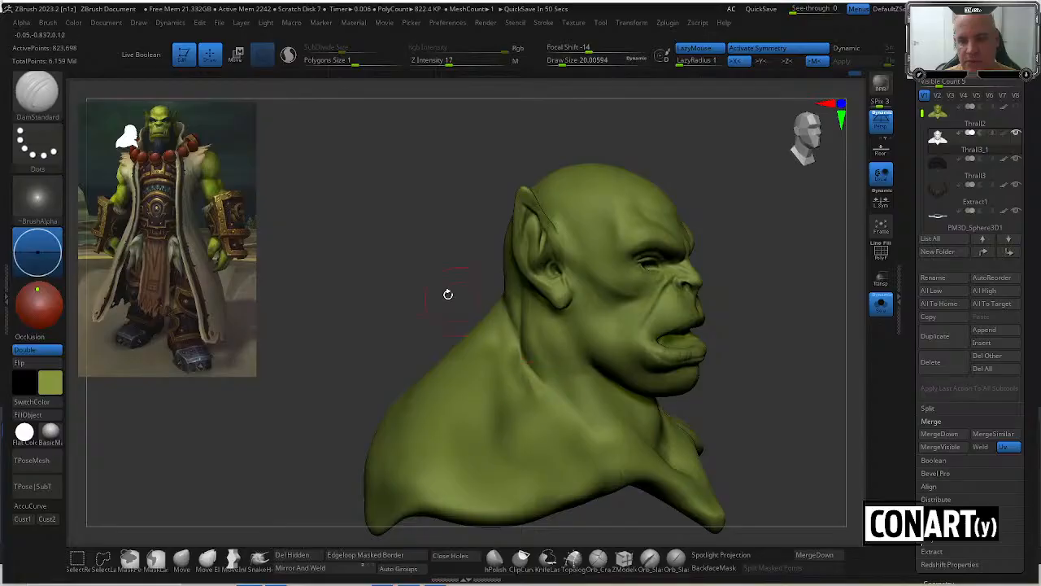
pyautogui.moveTo(448, 294); pyautogui.dragTo(516, 383)
pyautogui.moveTo(505, 326)
pyautogui.mouseDown()
pyautogui.moveTo(520, 373)
pyautogui.moveTo(504, 333)
pyautogui.mouseUp()
# Add ClayBuildup strokes along the upper trapezius from behind the ear toward the shoulder.
pyautogui.press('b')
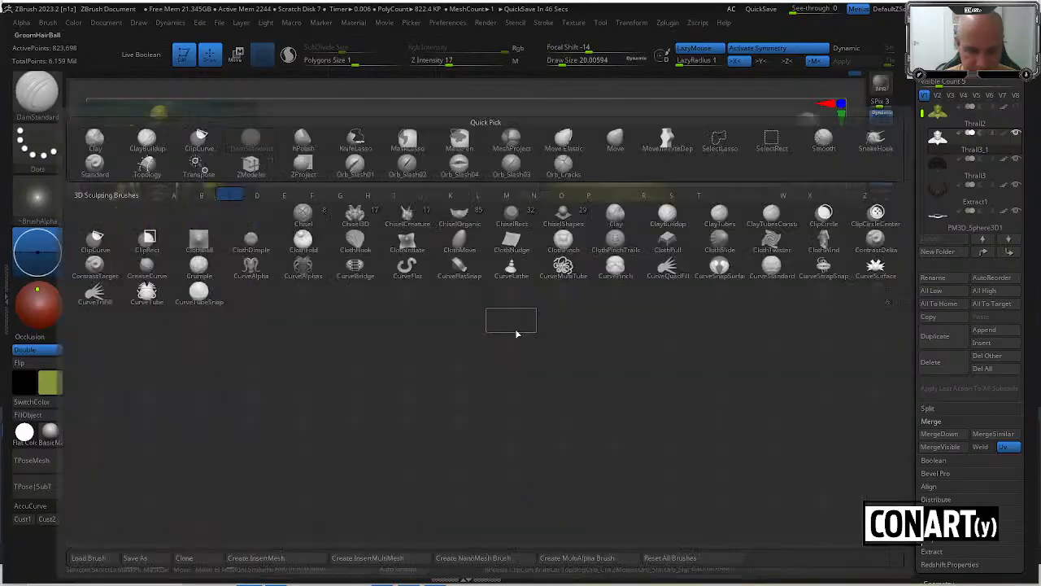
pyautogui.press('c')
pyautogui.press('b')
pyautogui.moveTo(511, 333); pyautogui.dragTo(504, 370)
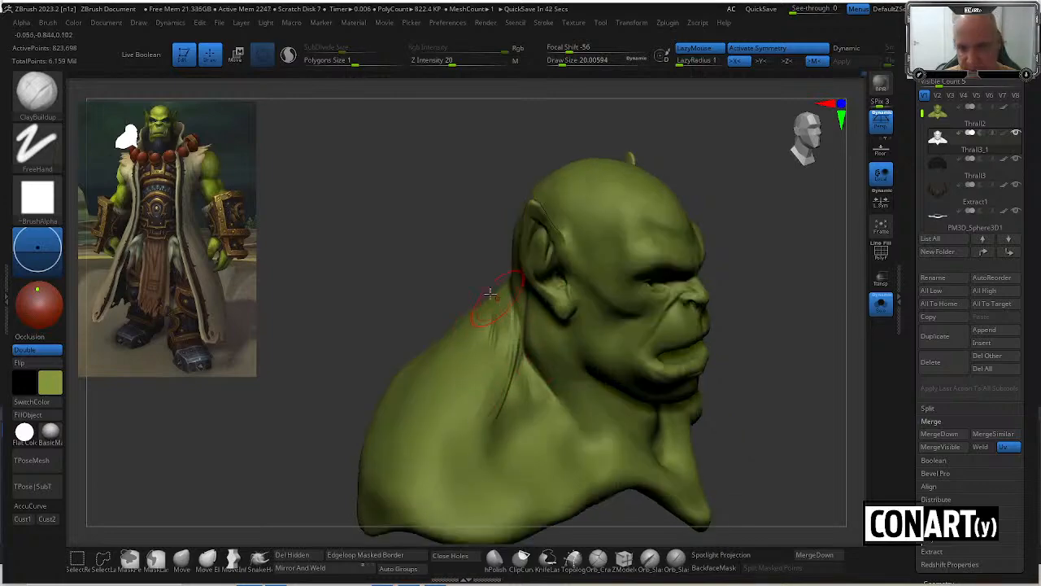
pyautogui.moveTo(490, 293)
pyautogui.mouseDown()
pyautogui.moveTo(484, 357)
pyautogui.moveTo(500, 346)
pyautogui.mouseUp()
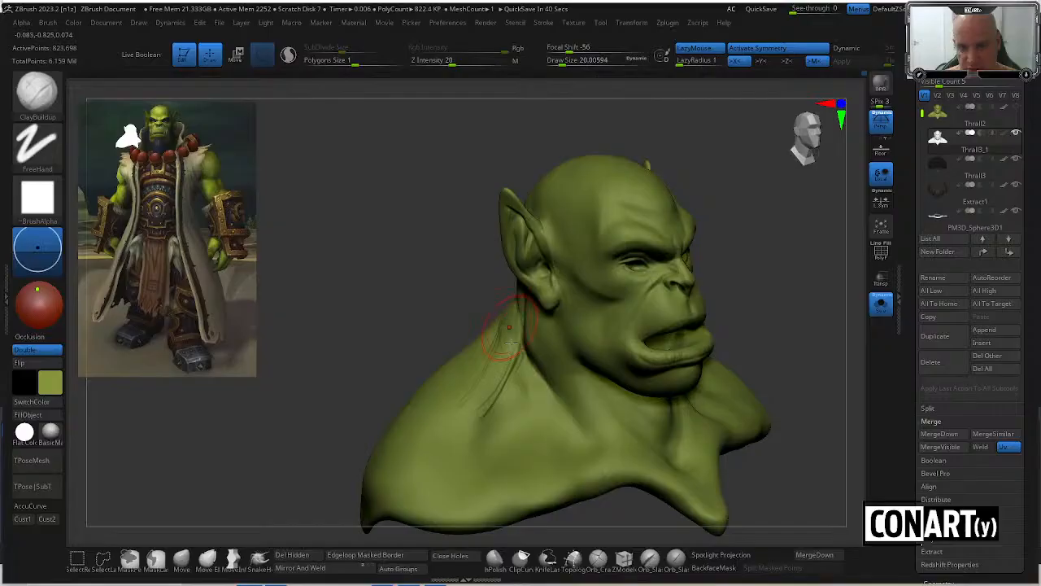
# Fill out the side of the neck below the ear and smooth it together with the trapezius strokes.
pyautogui.moveTo(493, 305); pyautogui.dragTo(532, 336)
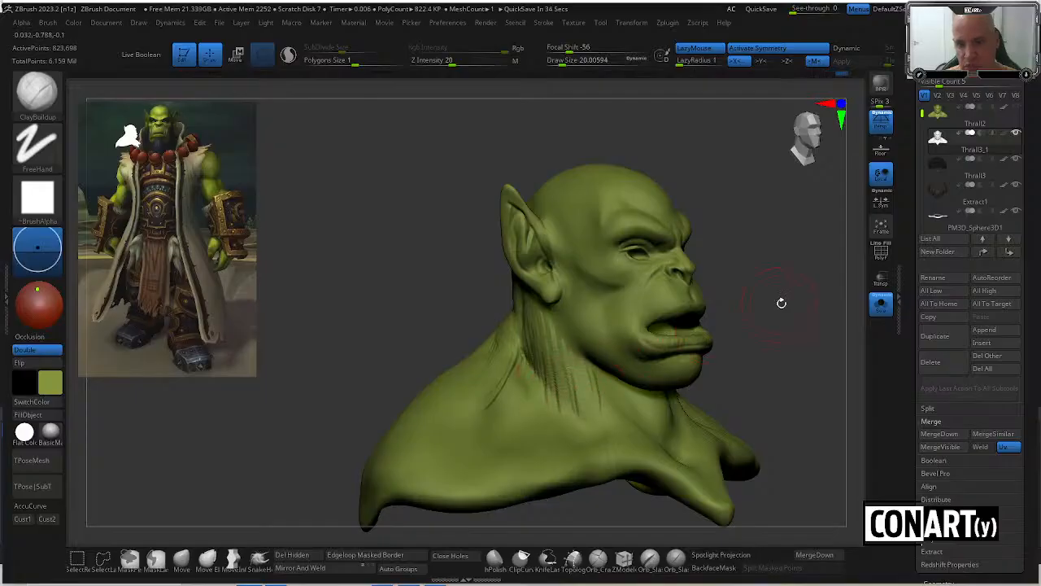
pyautogui.moveTo(780, 302); pyautogui.dragTo(584, 398)
pyautogui.moveTo(543, 335)
pyautogui.keyDown('shift'); pyautogui.mouseDown()
pyautogui.moveTo(556, 382)
pyautogui.moveTo(560, 349)
pyautogui.mouseUp(); pyautogui.keyUp('shift')
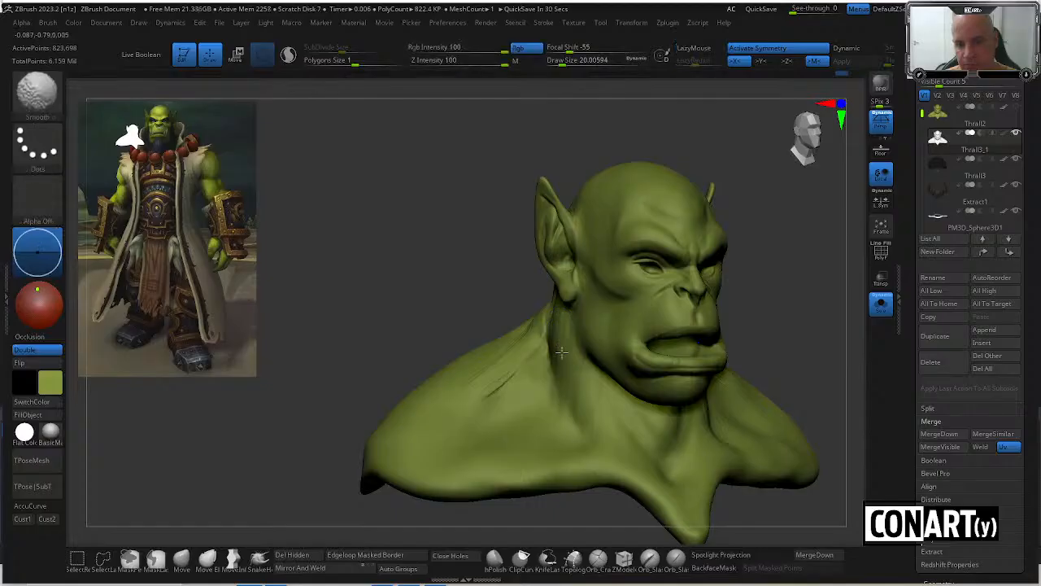
pyautogui.moveTo(520, 314)
pyautogui.mouseDown()
pyautogui.moveTo(496, 284)
pyautogui.moveTo(495, 298)
pyautogui.moveTo(530, 326)
pyautogui.moveTo(515, 373)
pyautogui.mouseUp()
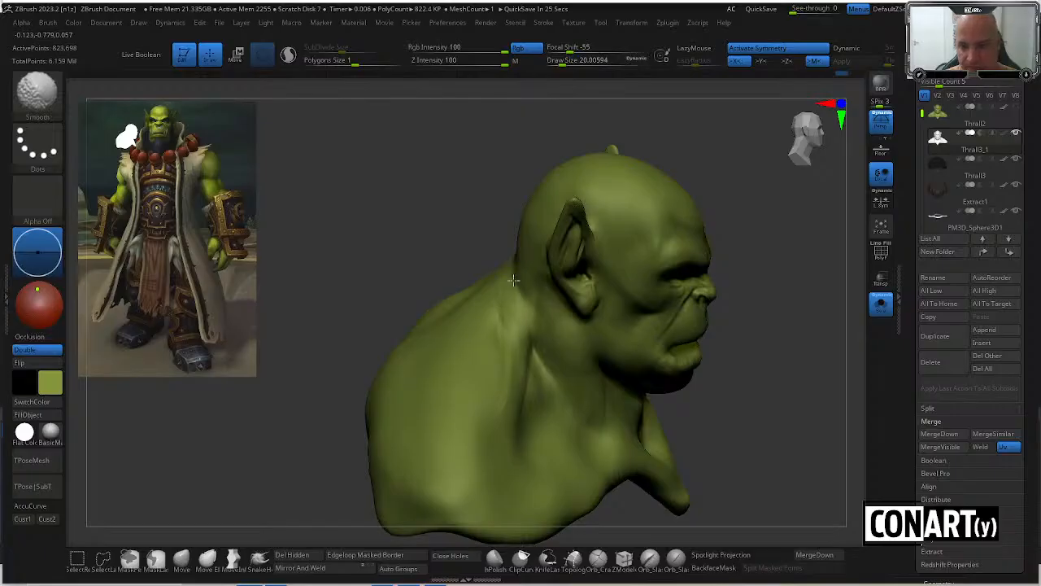
# Build up the nape where the trapezius meets the base of the skull and smooth the surface.
pyautogui.moveTo(470, 256); pyautogui.dragTo(480, 294)
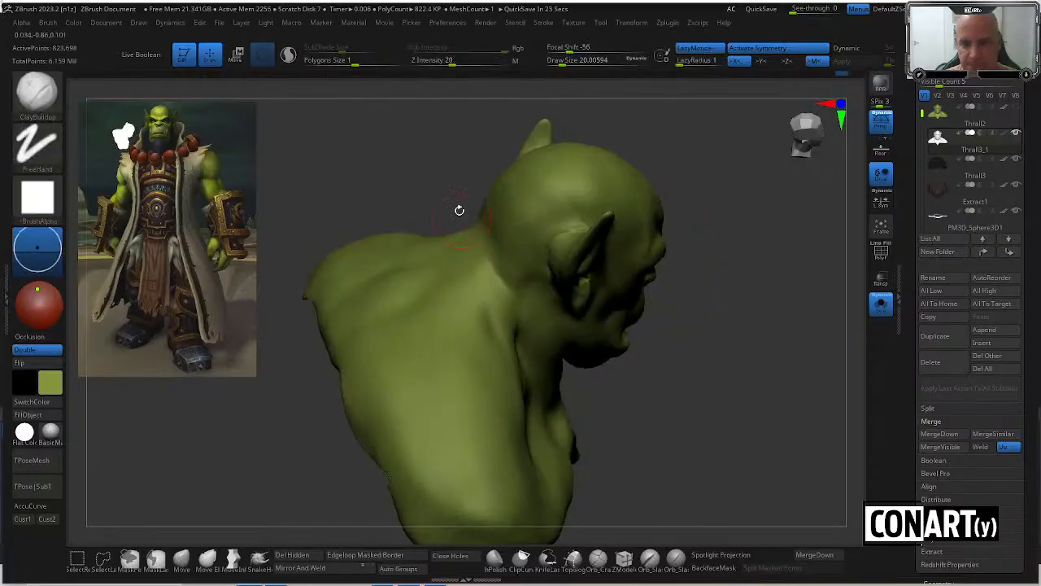
pyautogui.moveTo(458, 210); pyautogui.dragTo(437, 260)
pyautogui.moveTo(453, 214); pyautogui.dragTo(507, 274)
pyautogui.moveTo(445, 184); pyautogui.dragTo(476, 194)
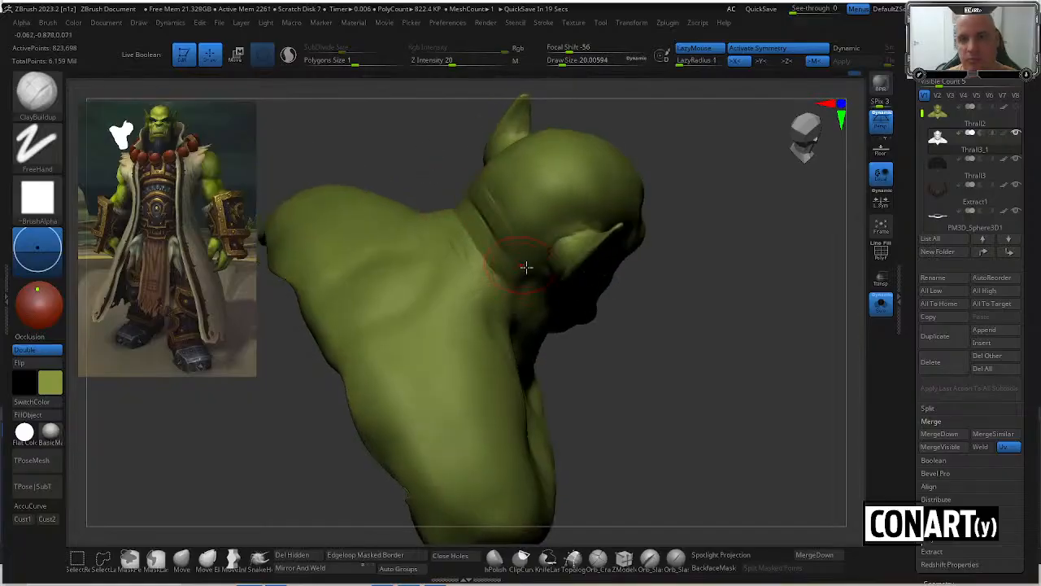
pyautogui.press('shift')
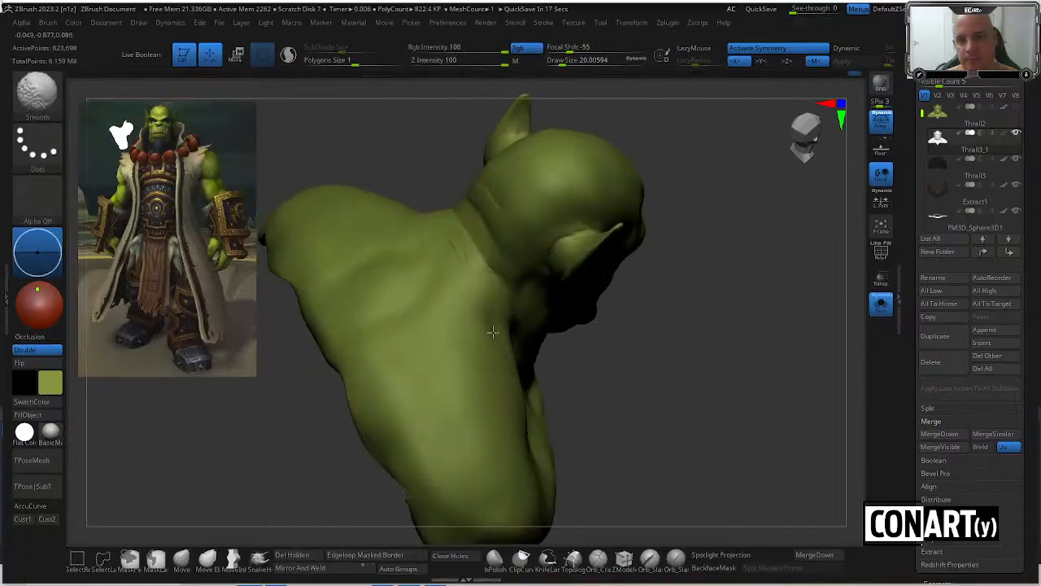
# Refine the front edge of the trapezius below the ear with ClayBuildup and soften it.
pyautogui.moveTo(691, 407)
pyautogui.mouseDown()
pyautogui.moveTo(390, 350)
pyautogui.moveTo(449, 327)
pyautogui.mouseUp()
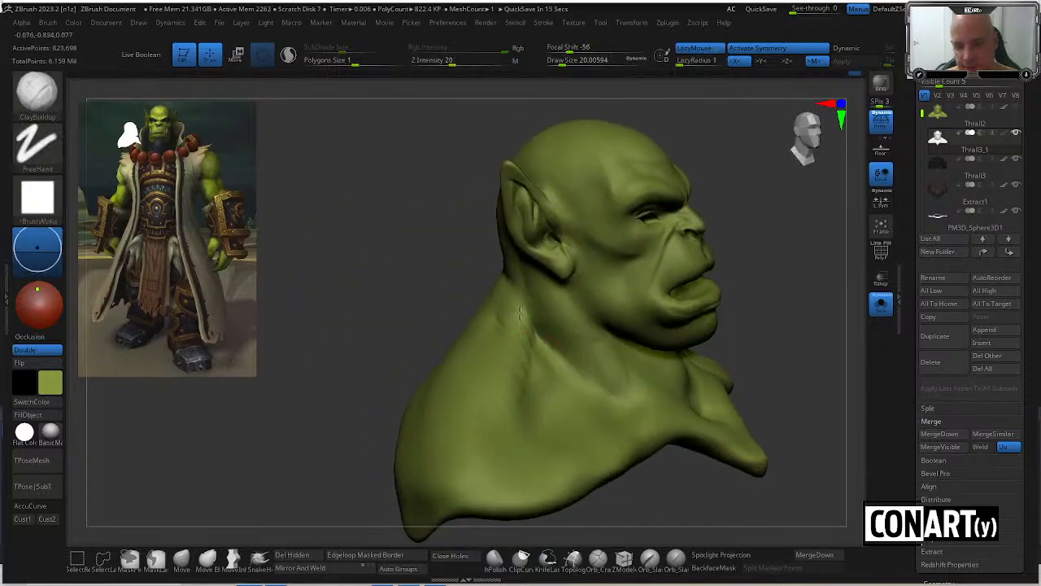
pyautogui.moveTo(504, 338)
pyautogui.mouseDown()
pyautogui.moveTo(509, 347)
pyautogui.moveTo(511, 301)
pyautogui.mouseUp()
pyautogui.keyDown('shift'); pyautogui.moveTo(516, 363); pyautogui.dragTo(512, 362); pyautogui.keyUp('shift')
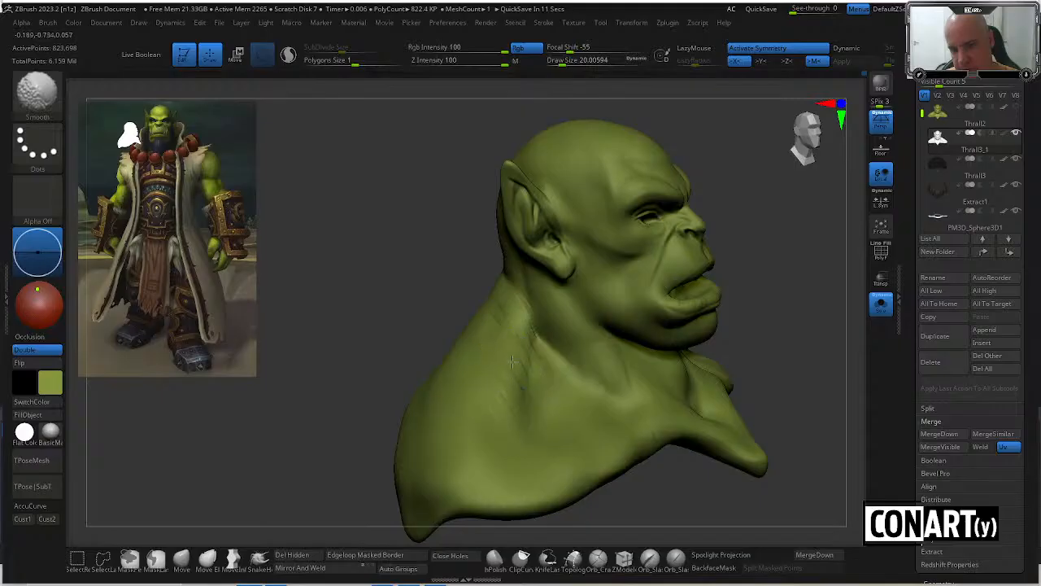
pyautogui.moveTo(483, 350); pyautogui.dragTo(525, 395, button='right')
# Shape the hollow above the collarbone beside the neck muscle with ClayBuildup at draw size 15.55 and smooth it.
pyautogui.press('space')
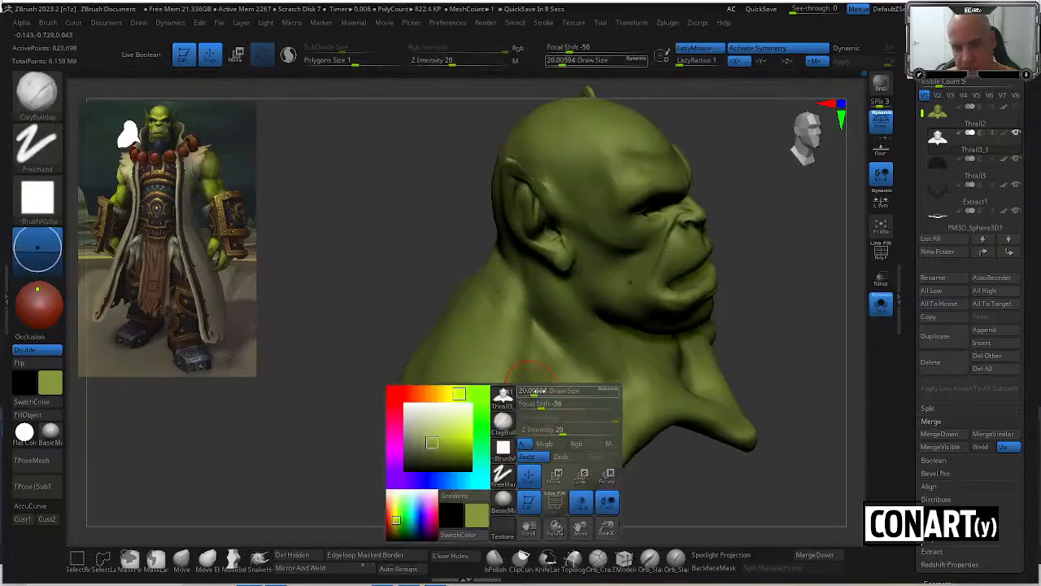
pyautogui.moveTo(533, 392); pyautogui.dragTo(544, 393)
pyautogui.moveTo(600, 442); pyautogui.dragTo(561, 382, button='right')
pyautogui.press('space')
pyautogui.moveTo(557, 376); pyautogui.dragTo(548, 375)
pyautogui.moveTo(498, 350); pyautogui.dragTo(528, 330, button='right')
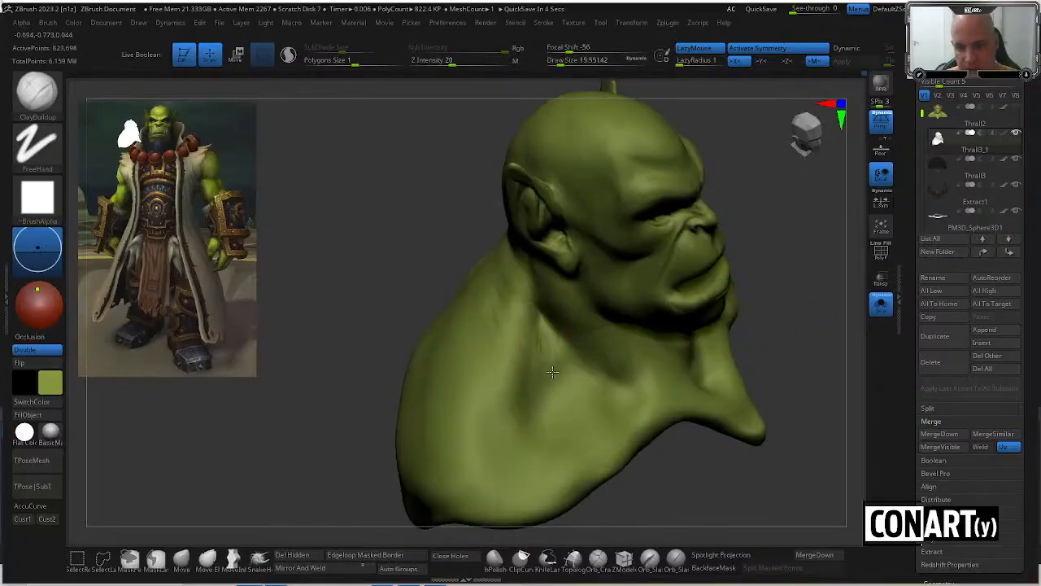
pyautogui.moveTo(549, 403)
pyautogui.mouseDown()
pyautogui.moveTo(579, 370)
pyautogui.moveTo(545, 423)
pyautogui.moveTo(570, 396)
pyautogui.mouseUp()
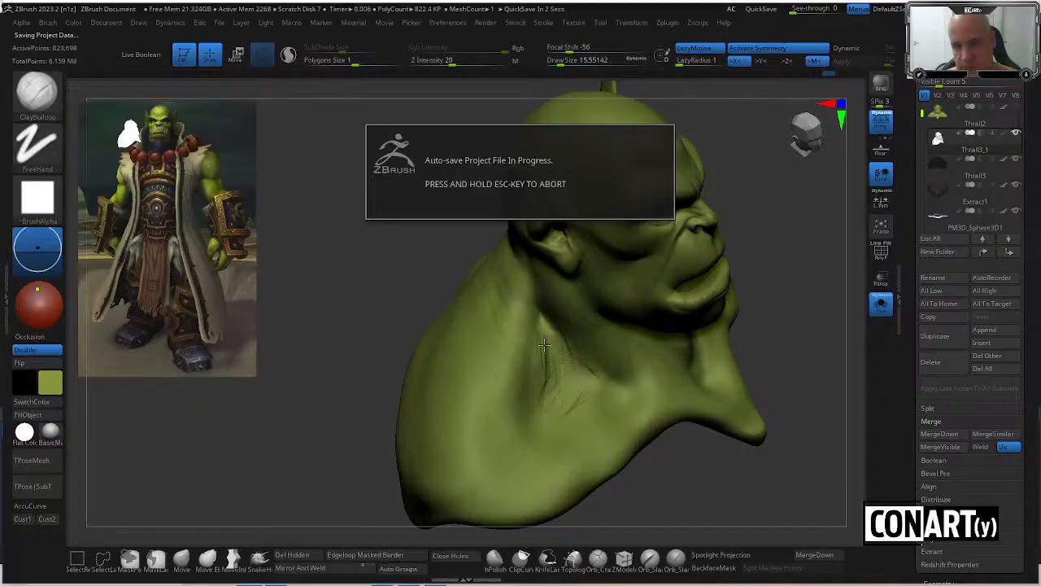
pyautogui.moveTo(453, 284); pyautogui.dragTo(442, 260, button='right')
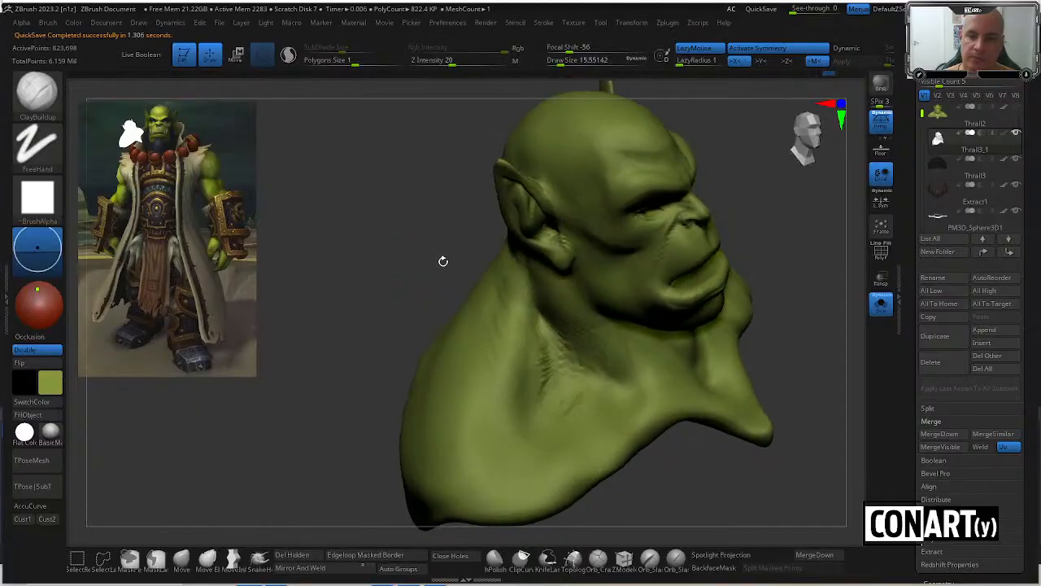
pyautogui.press('shift')
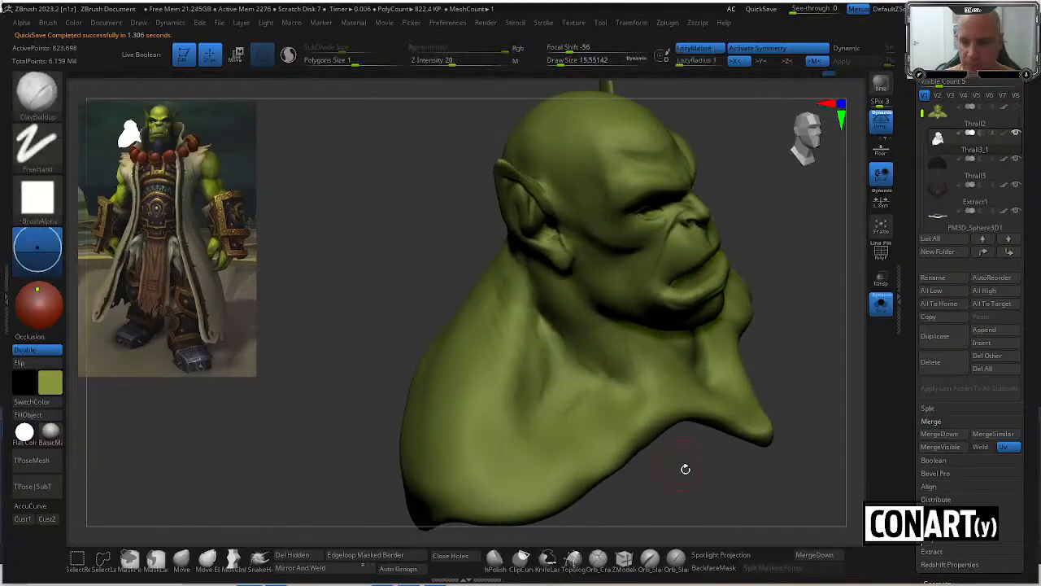
# Build up the collarbone ridge along the bust's lower edge from the shoulder to the chest notch and smooth it.
pyautogui.moveTo(685, 467); pyautogui.dragTo(594, 486, button='right')
pyautogui.moveTo(529, 493)
pyautogui.mouseDown()
pyautogui.moveTo(600, 444)
pyautogui.moveTo(562, 448)
pyautogui.moveTo(649, 410)
pyautogui.mouseUp()
pyautogui.moveTo(574, 475); pyautogui.dragTo(664, 402)
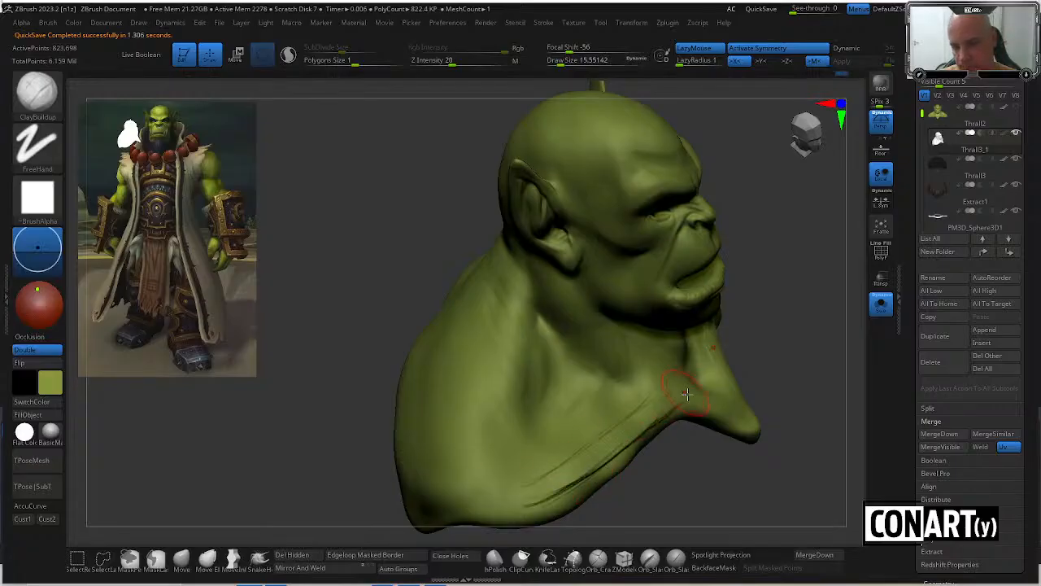
pyautogui.moveTo(761, 351); pyautogui.dragTo(736, 331)
pyautogui.moveTo(703, 477); pyautogui.dragTo(662, 478)
pyautogui.press('shift')
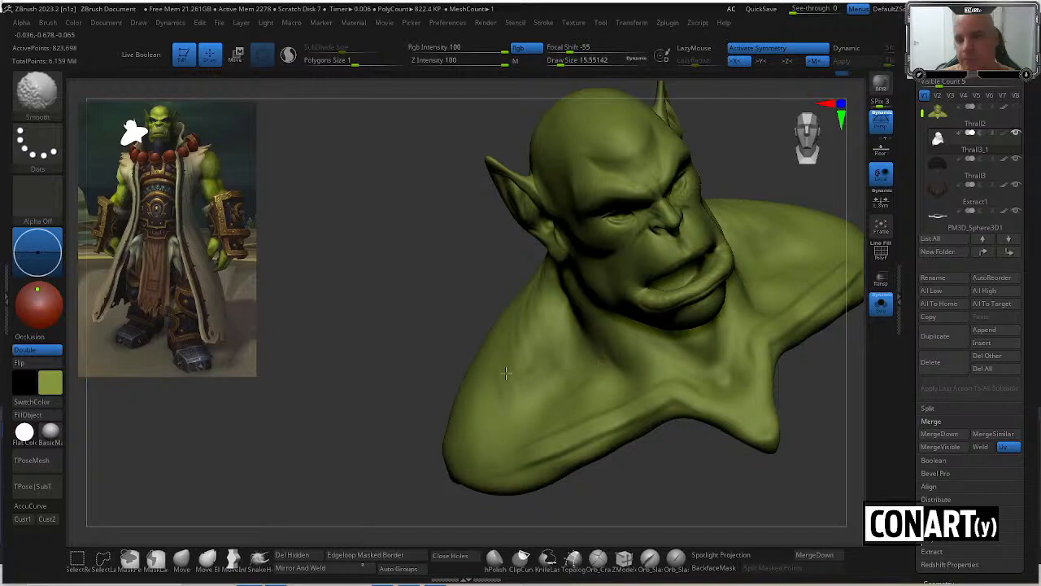
# Smooth the trapezius and upper shoulder above the collarbone at draw size 41.42, finishing in a straight front view.
pyautogui.moveTo(414, 389); pyautogui.dragTo(476, 393)
pyautogui.press('space')
pyautogui.moveTo(521, 329); pyautogui.dragTo(527, 329)
pyautogui.keyDown('shift'); pyautogui.moveTo(512, 366); pyautogui.dragTo(501, 313); pyautogui.keyUp('shift')
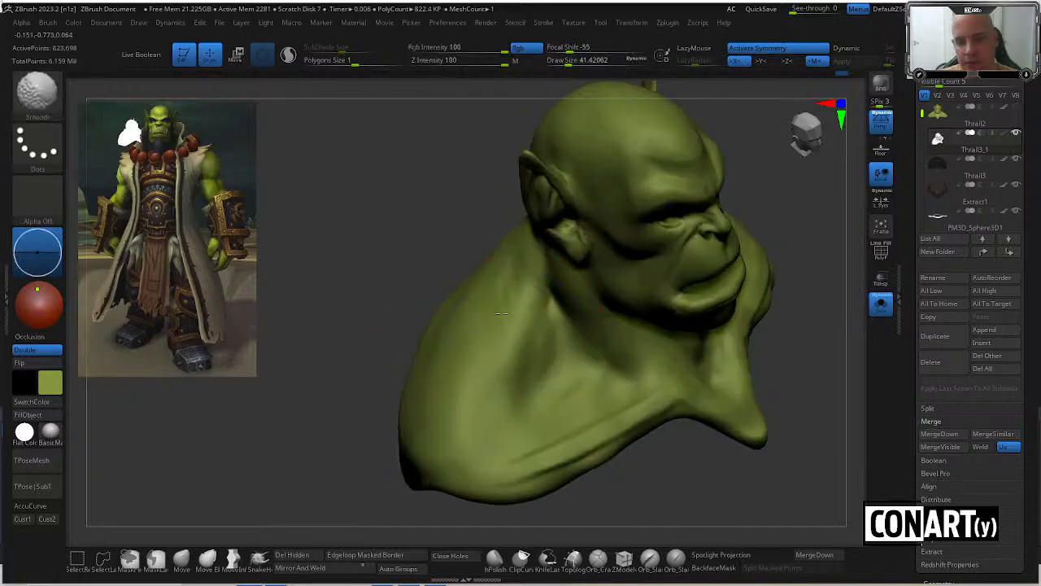
pyautogui.moveTo(545, 395); pyautogui.dragTo(620, 436, button='right')
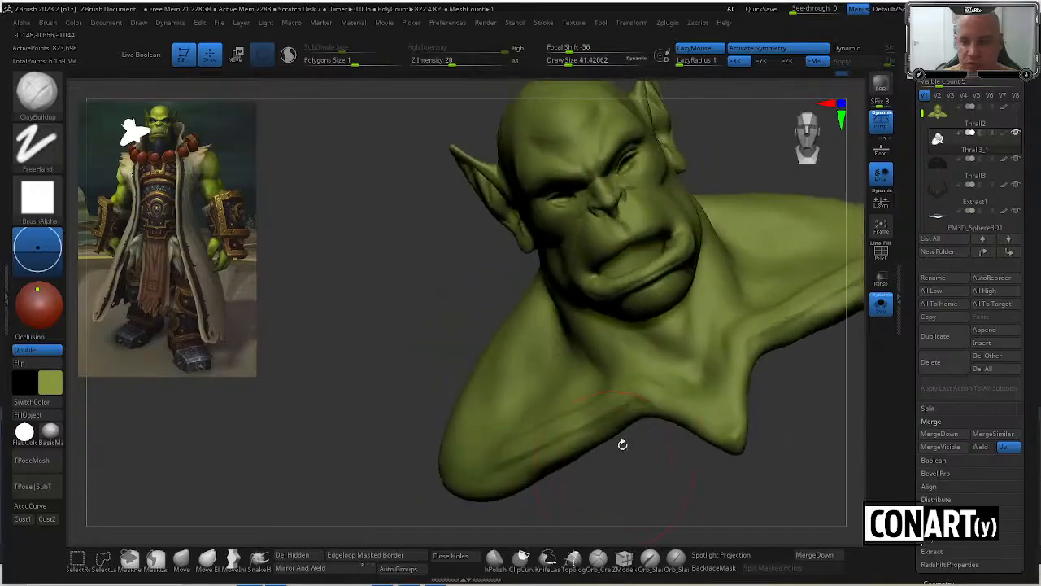
pyautogui.press('shift')
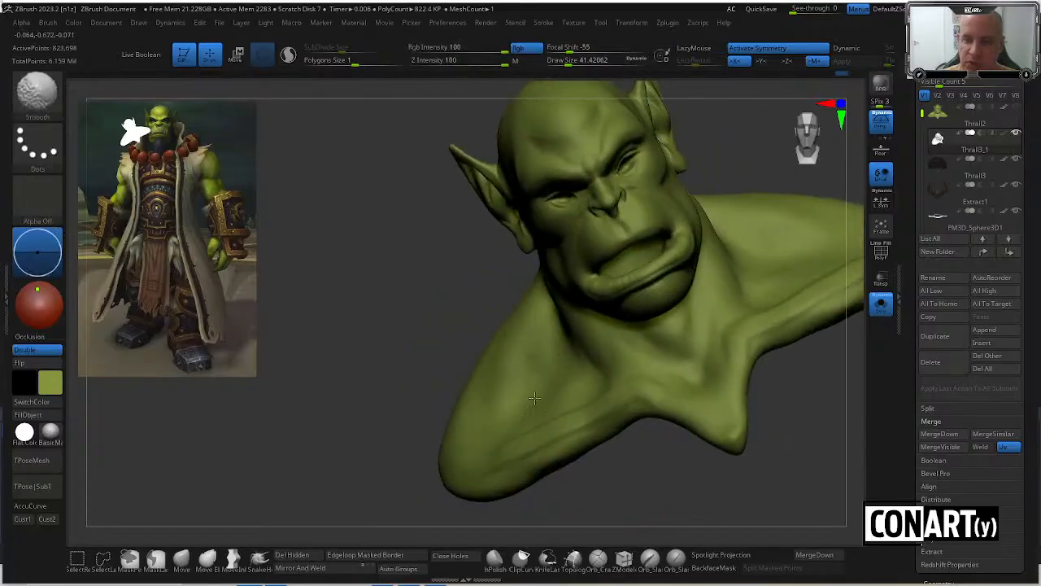
pyautogui.keyDown('shift'); pyautogui.moveTo(399, 317); pyautogui.dragTo(377, 318); pyautogui.keyUp('shift')
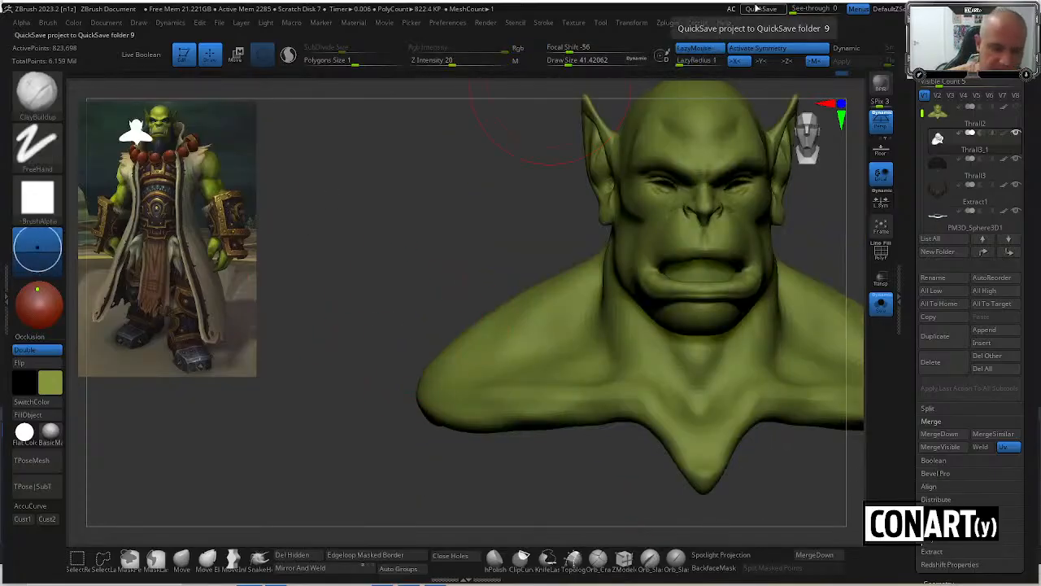
# Search for a brush preset to load through the ZBrushes and MaterialApoio folders, then the MaterialApoio folder on SSD_Kingston (D:).
pyautogui.press('b')
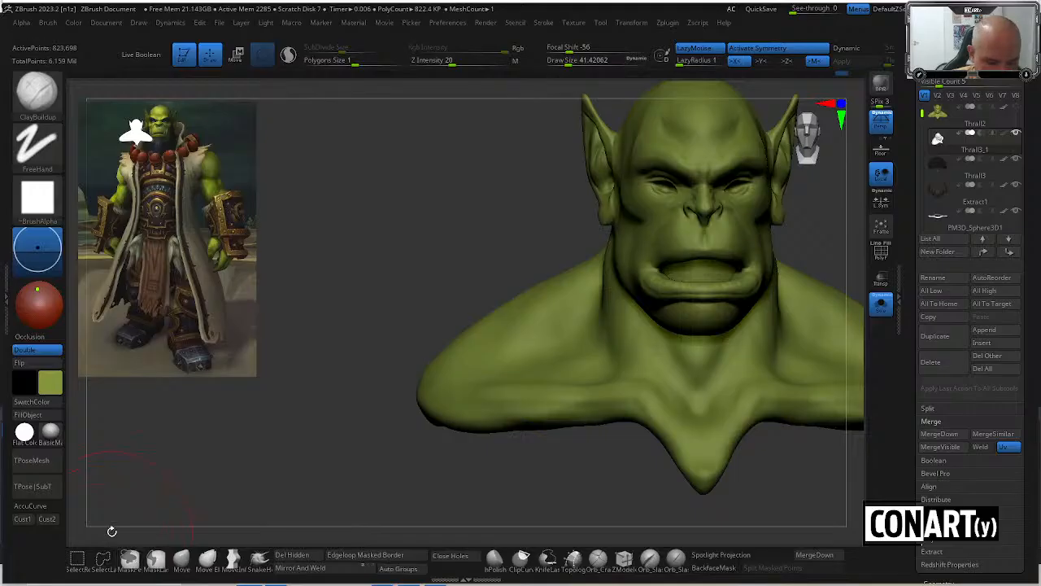
pyautogui.press('b')
pyautogui.click(57, 559)
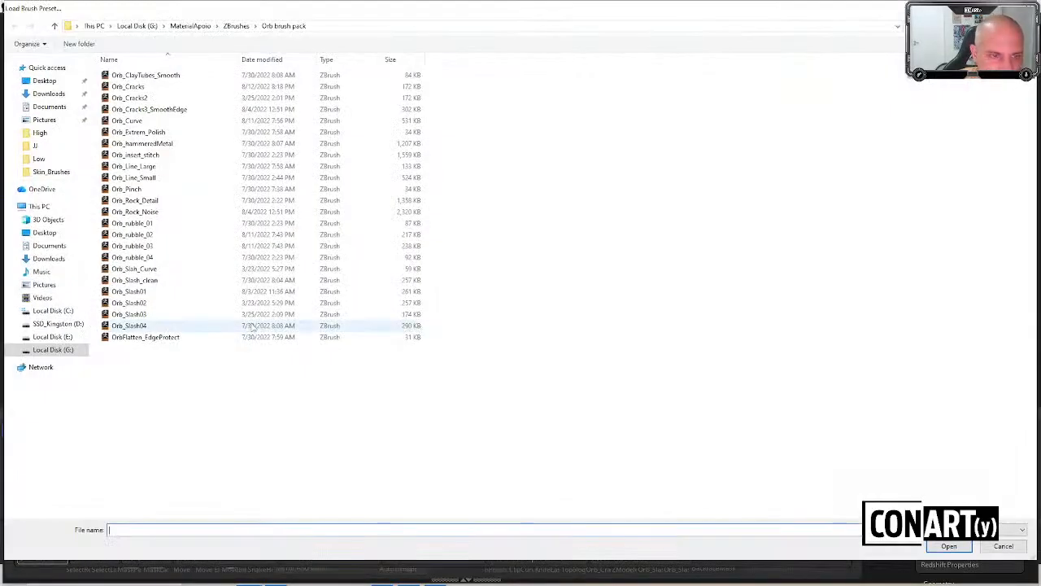
pyautogui.click(226, 27)
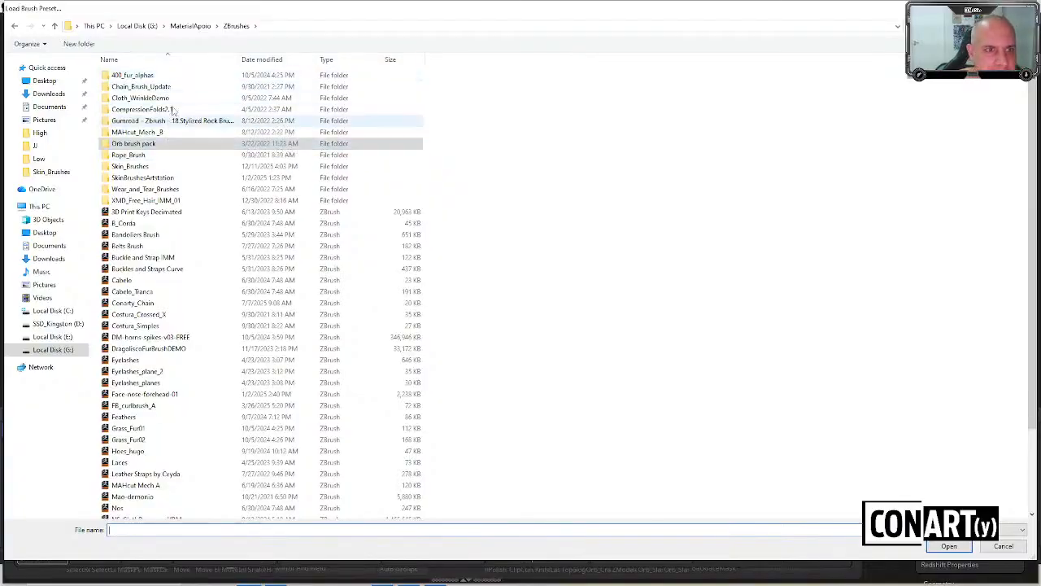
pyautogui.click(190, 27)
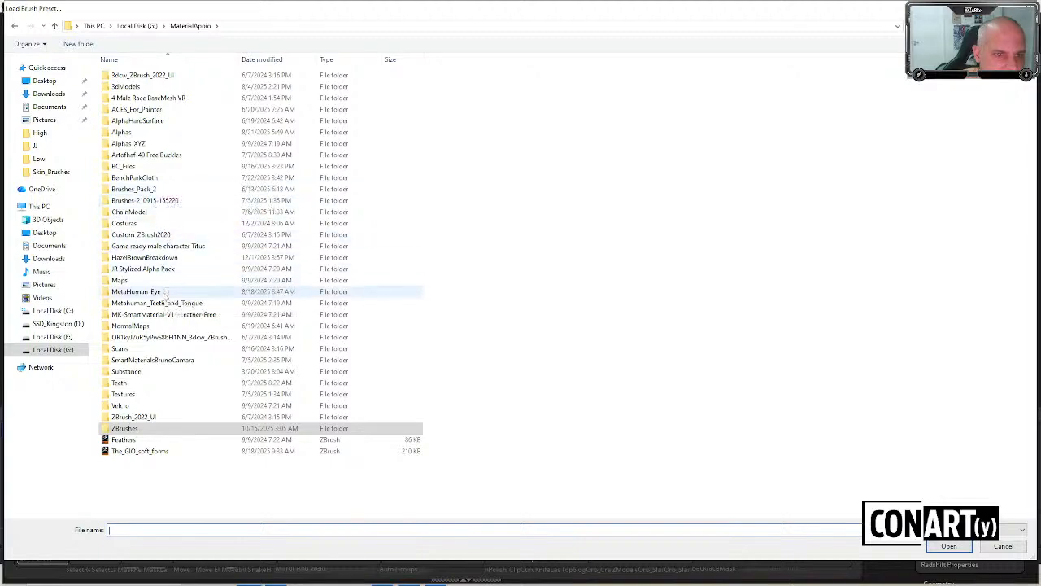
pyautogui.click(80, 323)
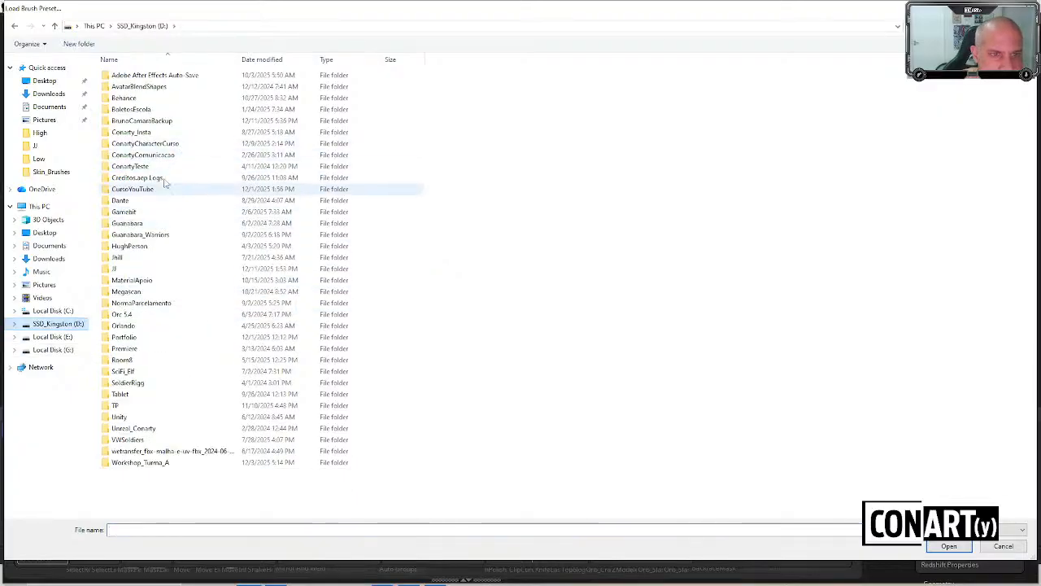
pyautogui.click(150, 279)
pyautogui.doubleClick(150, 280)
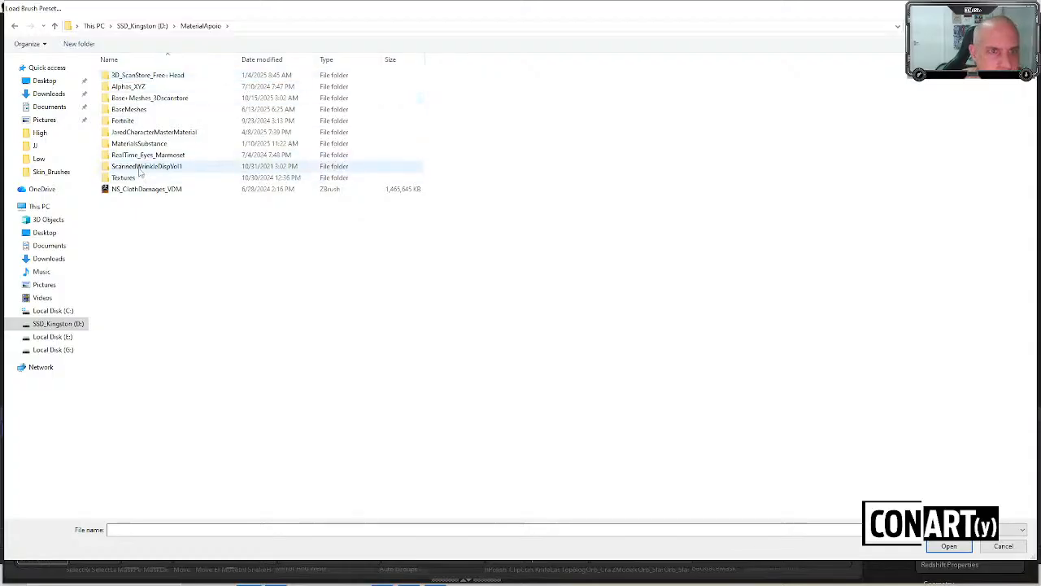
pyautogui.click(52, 350)
pyautogui.doubleClick(132, 223)
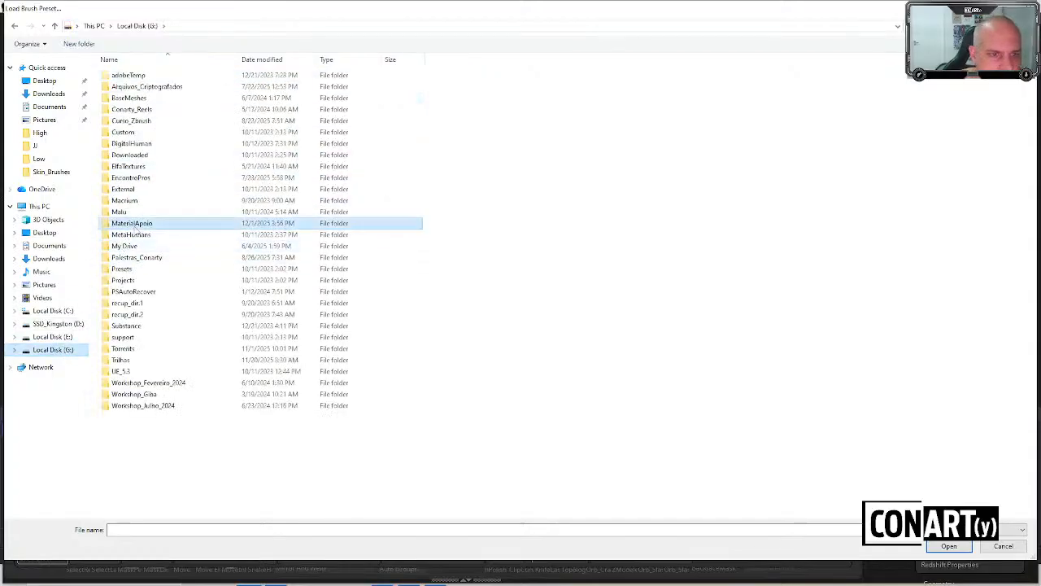
pyautogui.doubleClick(154, 191)
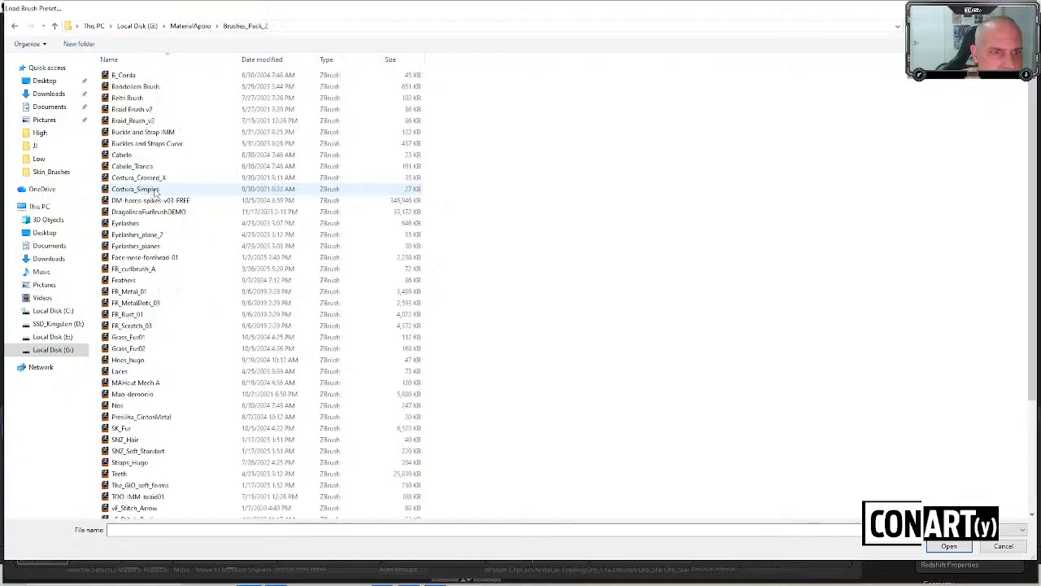
pyautogui.hotkey('alt', 'Left')
pyautogui.doubleClick(166, 203)
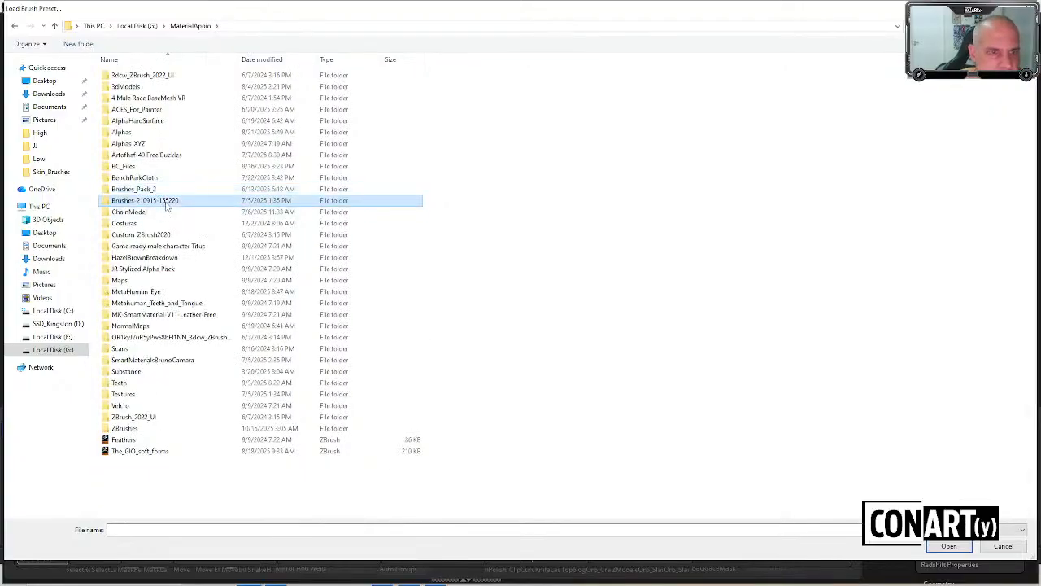
pyautogui.hotkey('alt', 'Left')
pyautogui.doubleClick(158, 202)
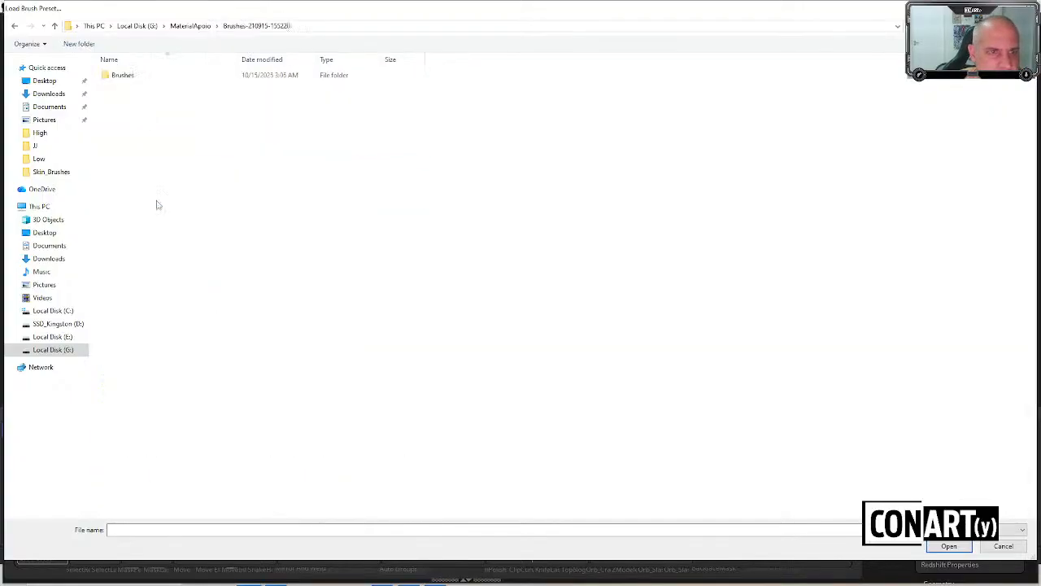
pyautogui.doubleClick(155, 74)
pyautogui.hotkey('alt', 'Left')
pyautogui.hotkey('alt', 'Left')
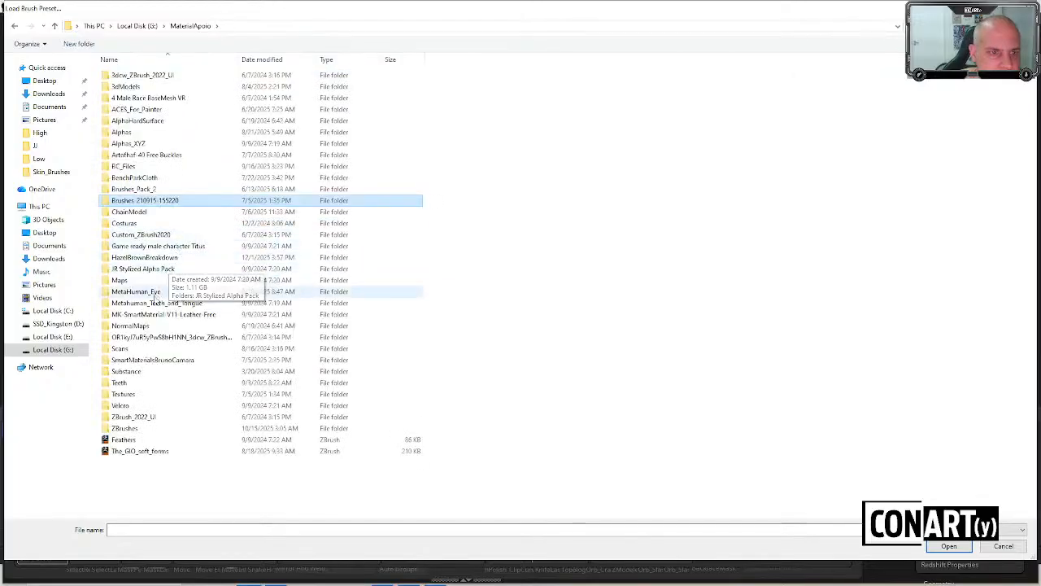
pyautogui.doubleClick(167, 337)
pyautogui.hotkey('alt', 'Left')
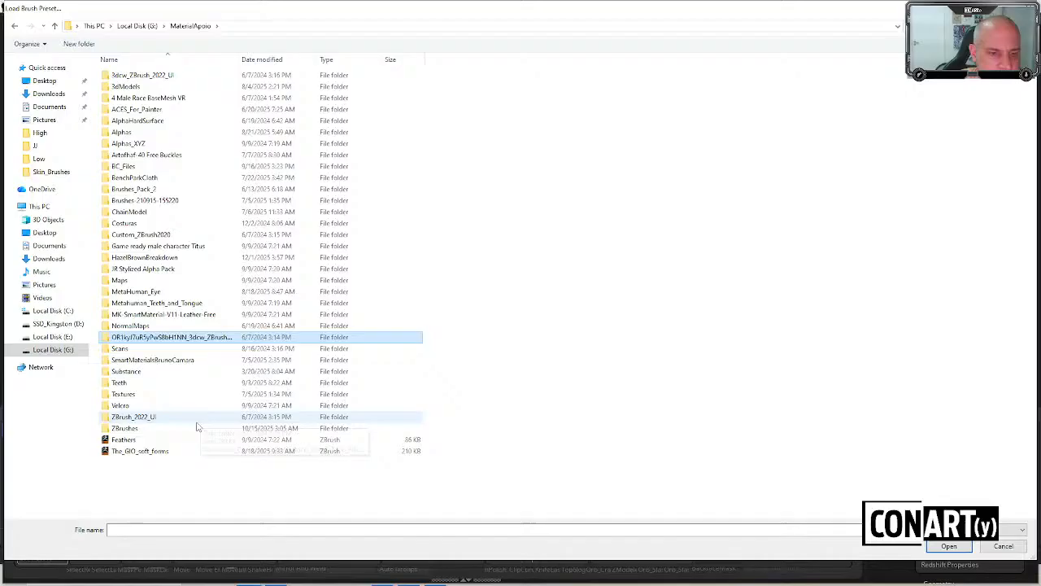
# Check the ZBrushes and 3dcw_ZBrush_2022_UI folders in MaterialApoio for the brush preset.
pyautogui.doubleClick(153, 428)
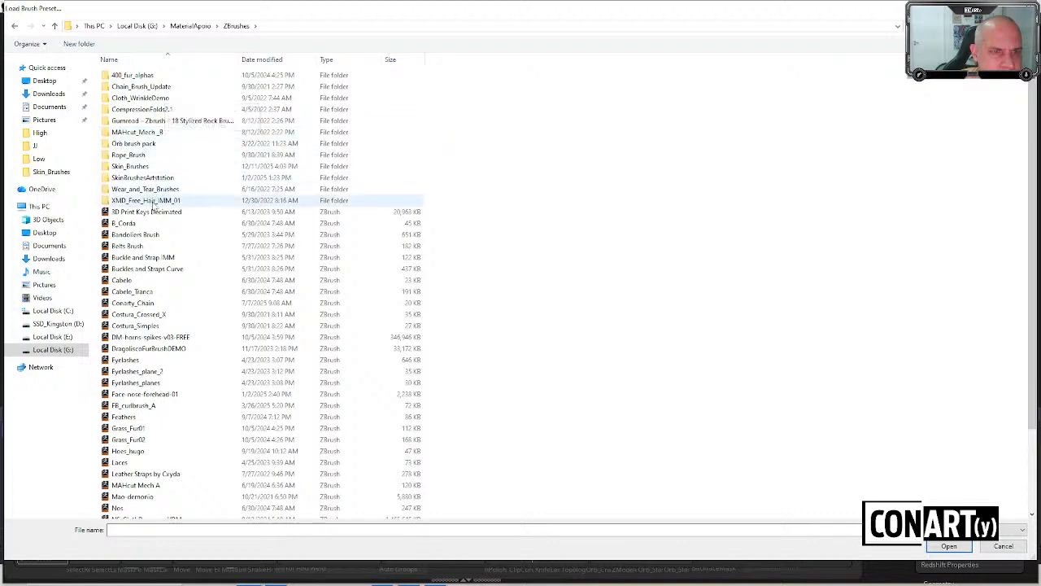
pyautogui.hotkey('alt', 'Up')
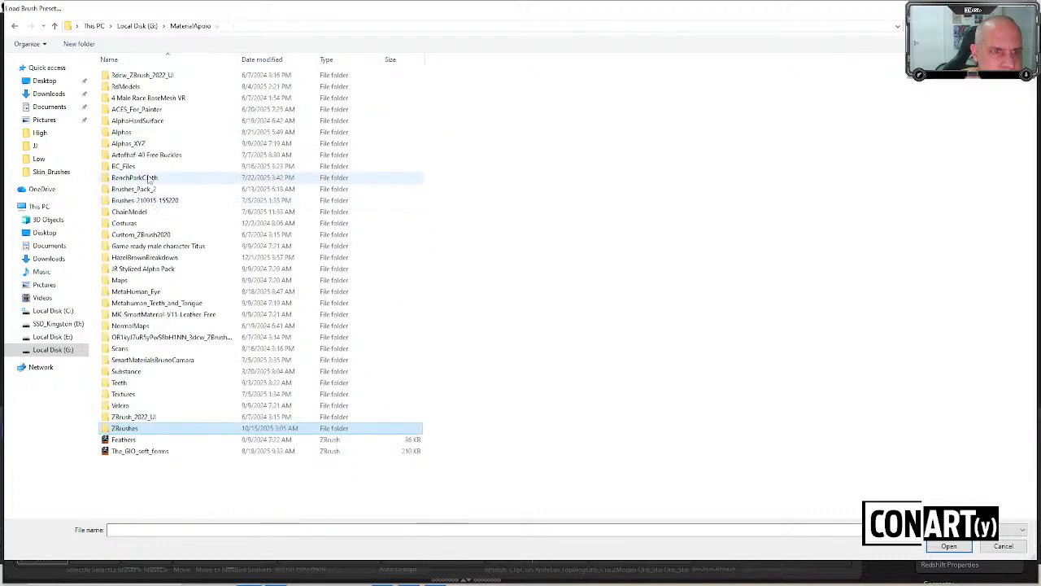
pyautogui.doubleClick(151, 78)
pyautogui.hotkey('alt', 'Up')
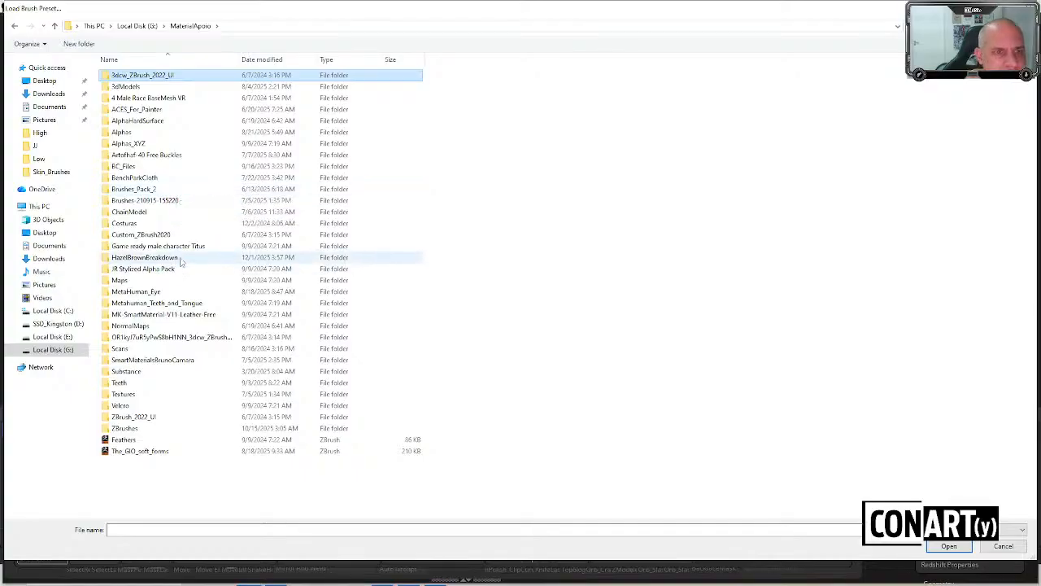
pyautogui.doubleClick(151, 428)
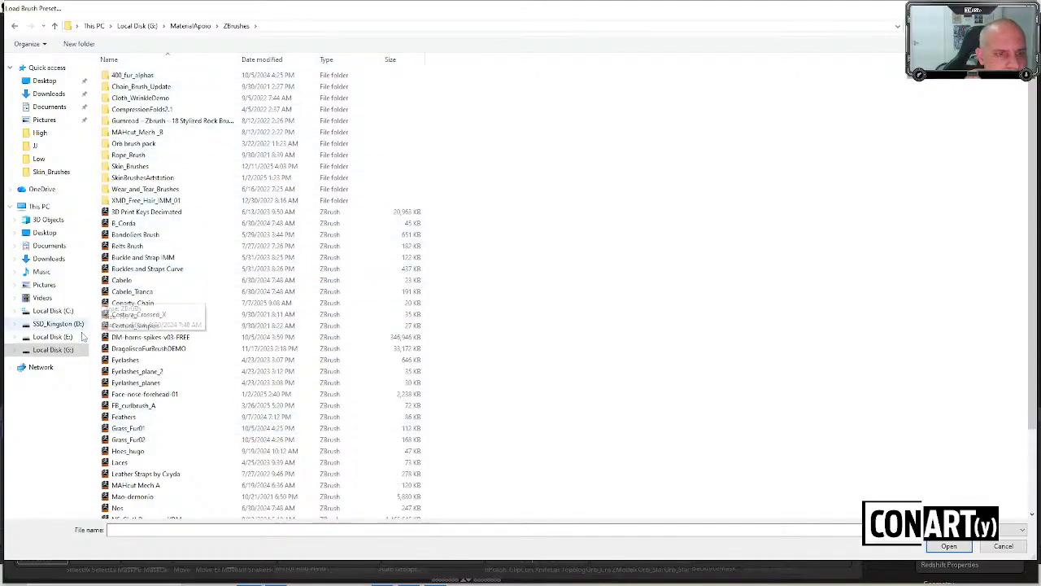
# Look for the brush preset on Local Disk (G:) and SSD_Kingston (D:) once more and leave the file browser without loading anything.
pyautogui.click(53, 349)
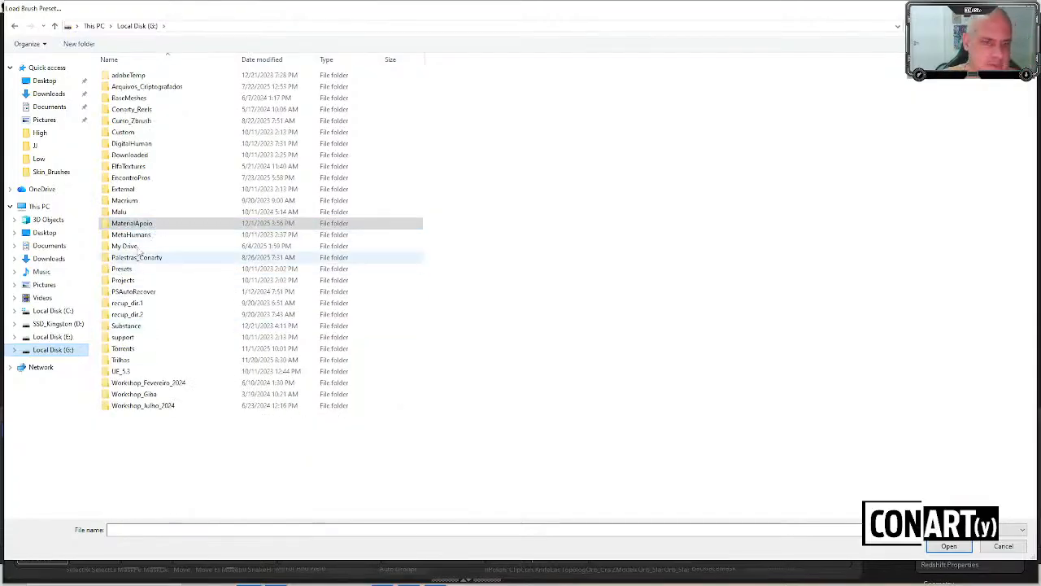
pyautogui.click(57, 323)
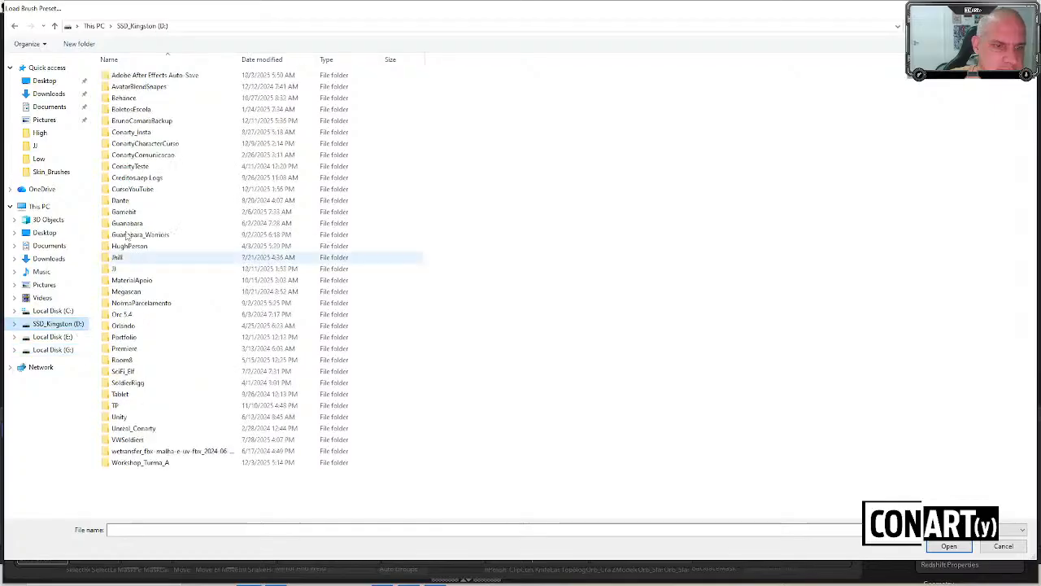
pyautogui.click(137, 236)
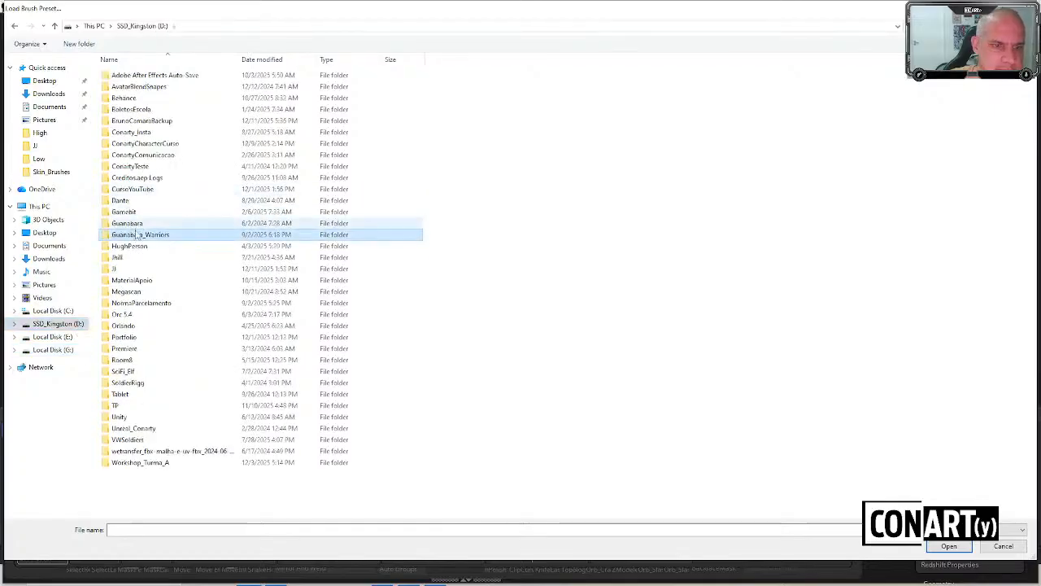
pyautogui.click(143, 144)
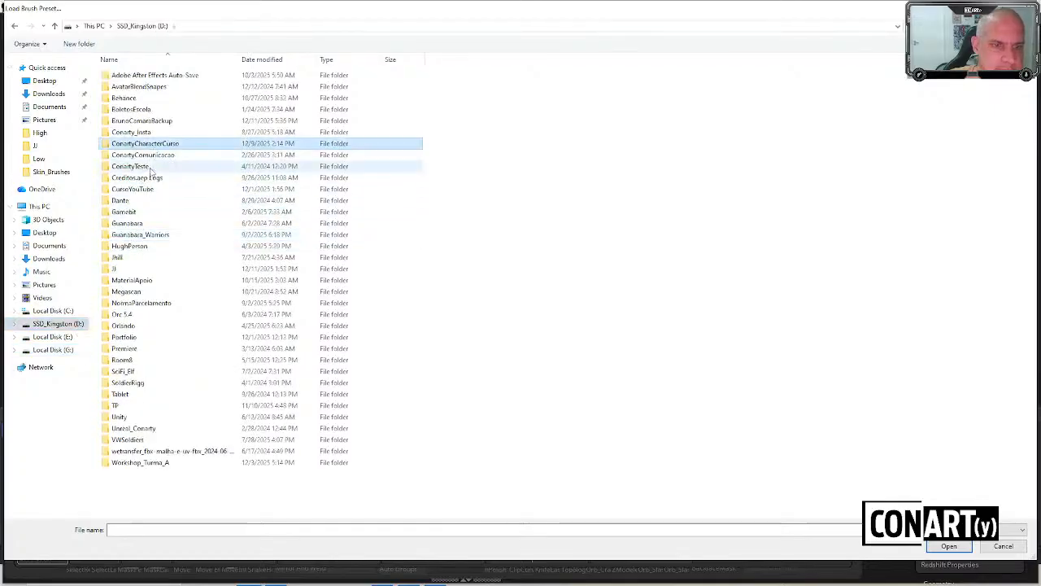
pyautogui.doubleClick(134, 282)
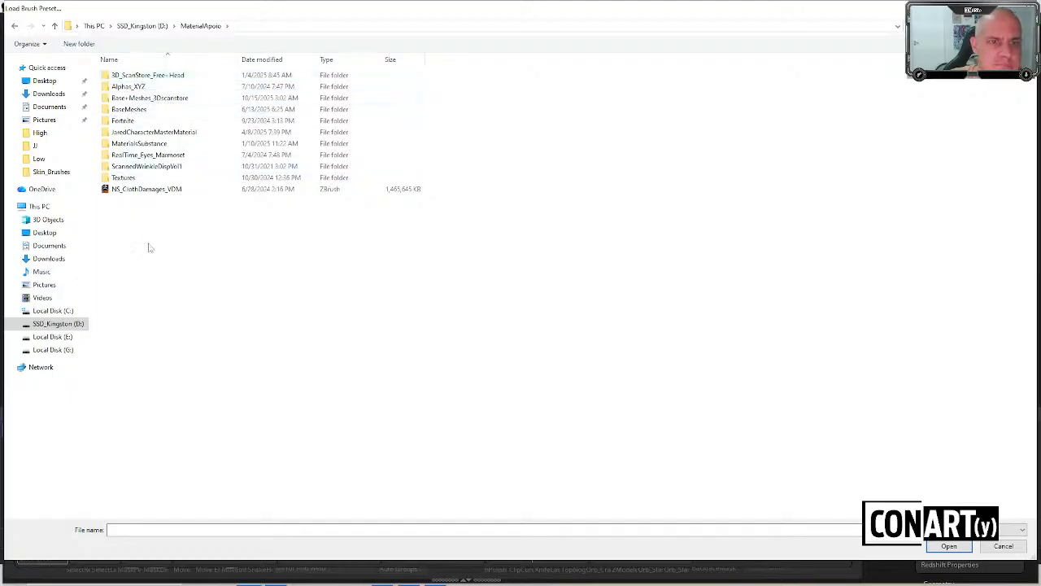
pyautogui.press('Escape')
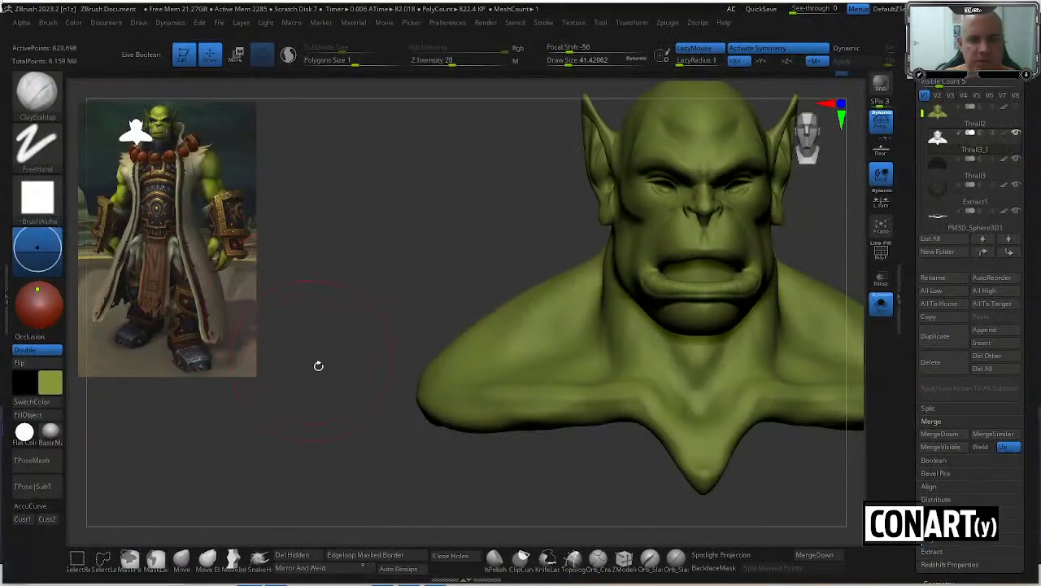
# Refine the chest notch between the collarbones with ClayBuildup at draw size 26.87 and smooth it.
pyautogui.keyDown('alt'); pyautogui.moveTo(449, 291); pyautogui.dragTo(228, 387); pyautogui.keyUp('alt')
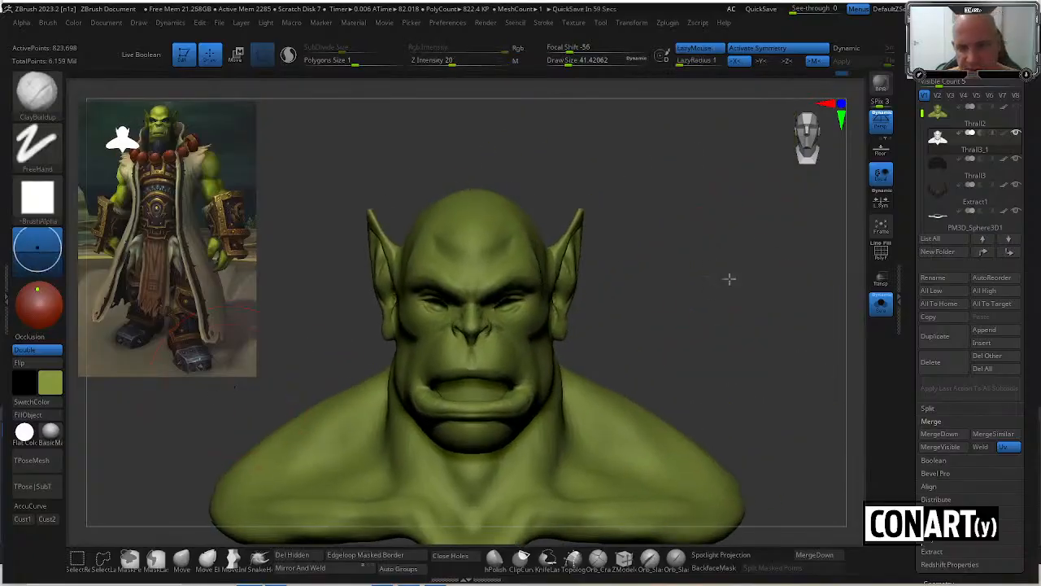
pyautogui.moveTo(727, 279)
pyautogui.mouseDown()
pyautogui.moveTo(466, 196)
pyautogui.moveTo(492, 332)
pyautogui.mouseUp()
pyautogui.press('space')
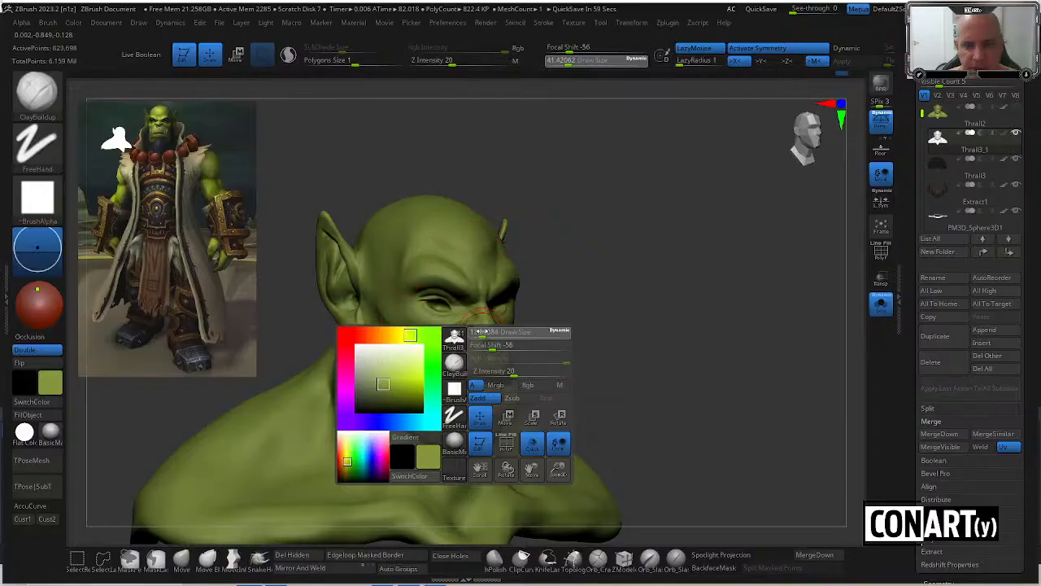
pyautogui.moveTo(544, 297)
pyautogui.mouseDown()
pyautogui.moveTo(627, 225)
pyautogui.moveTo(534, 308)
pyautogui.mouseUp()
pyautogui.moveTo(620, 296); pyautogui.dragTo(649, 228)
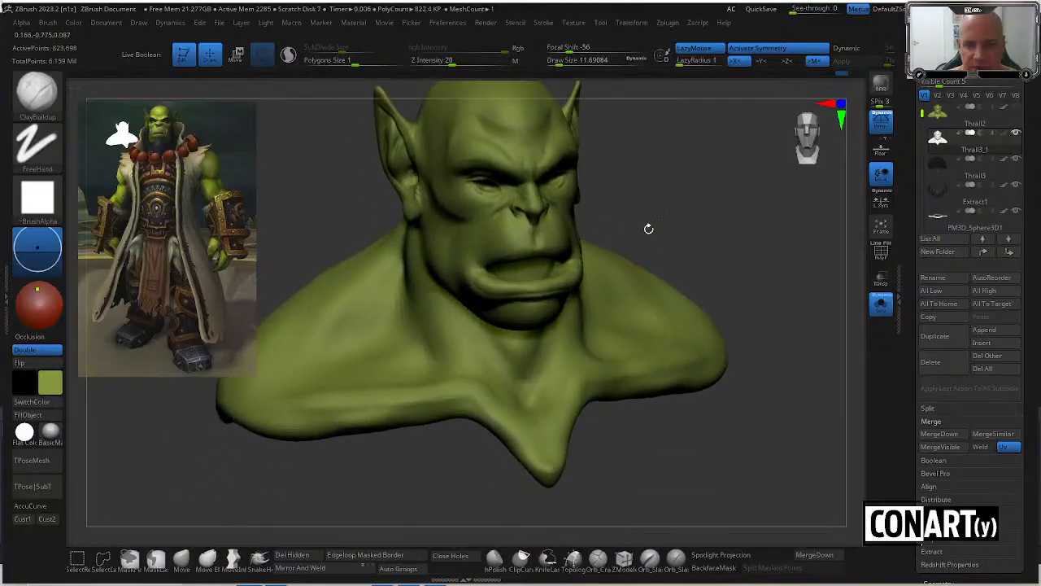
pyautogui.press('space')
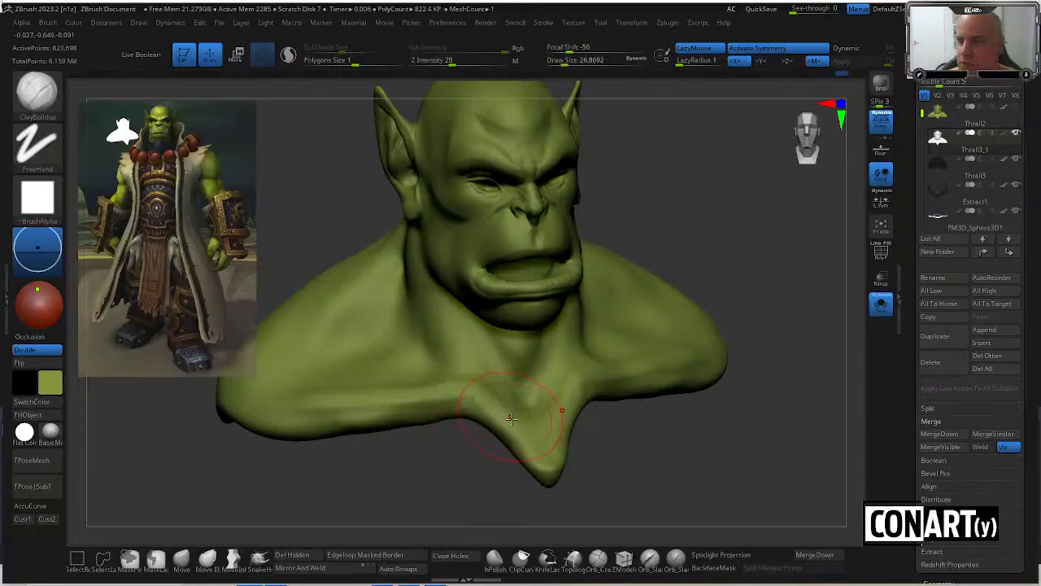
pyautogui.press('shift')
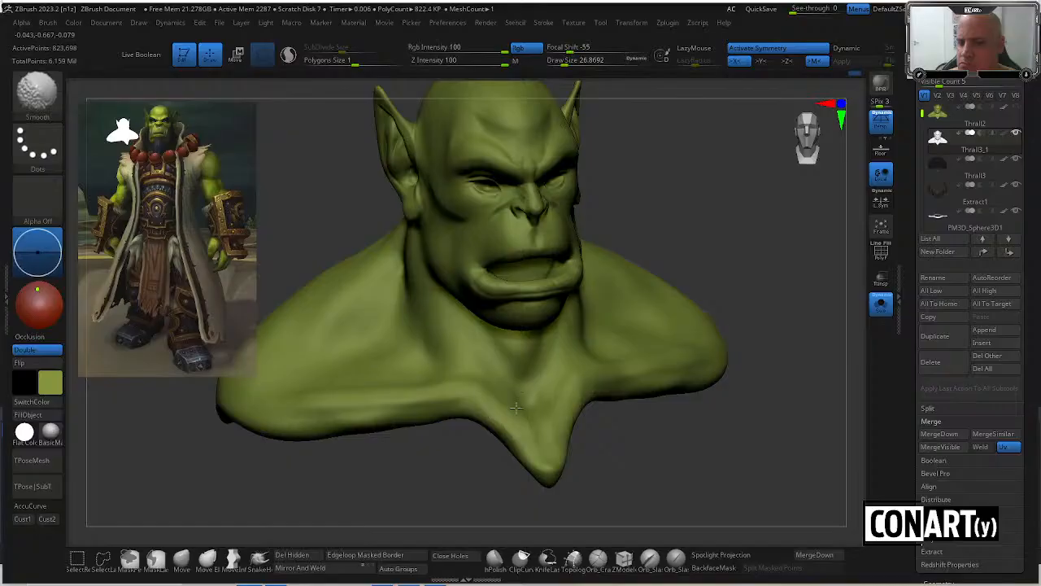
# Refine the creases around the orc's neck and collarbones on the bust with the DamStandard brush.
pyautogui.moveTo(728, 192)
pyautogui.mouseDown()
pyautogui.moveTo(672, 197)
pyautogui.moveTo(678, 163)
pyautogui.mouseUp()
pyautogui.press('b')
pyautogui.press('d')
pyautogui.press('s')
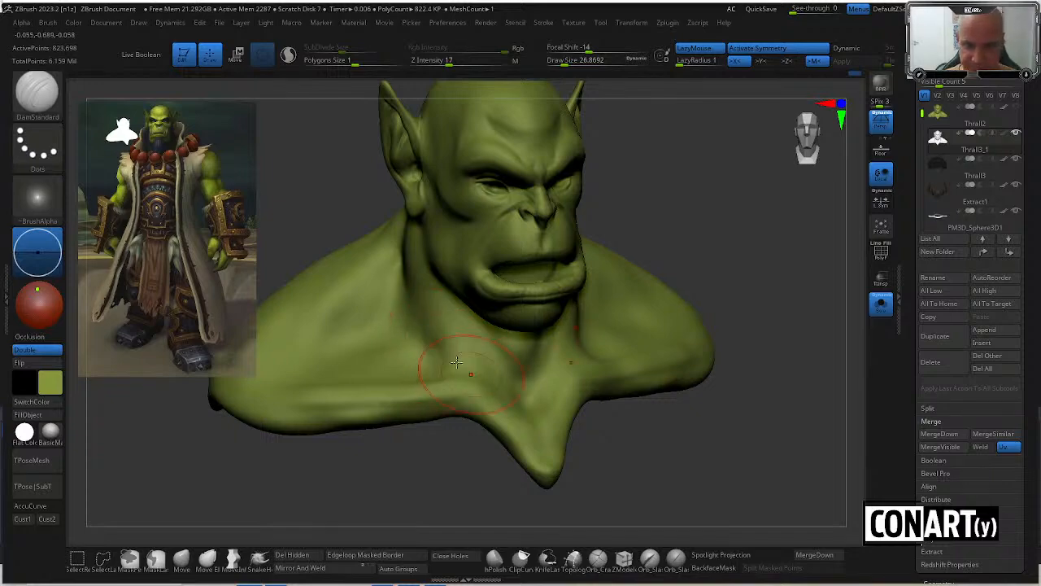
pyautogui.moveTo(650, 173); pyautogui.dragTo(610, 212)
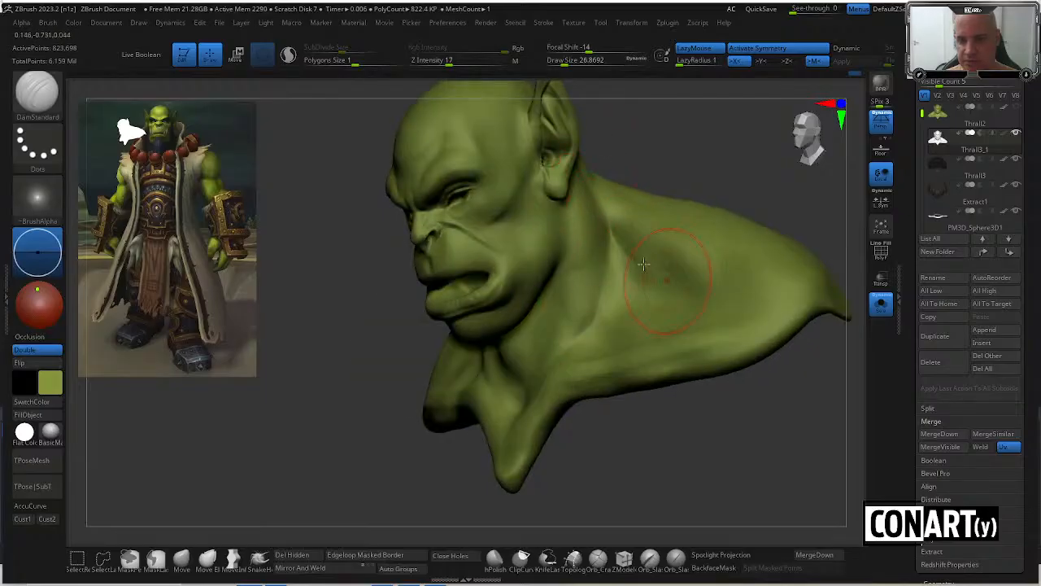
pyautogui.moveTo(679, 290); pyautogui.dragTo(664, 212)
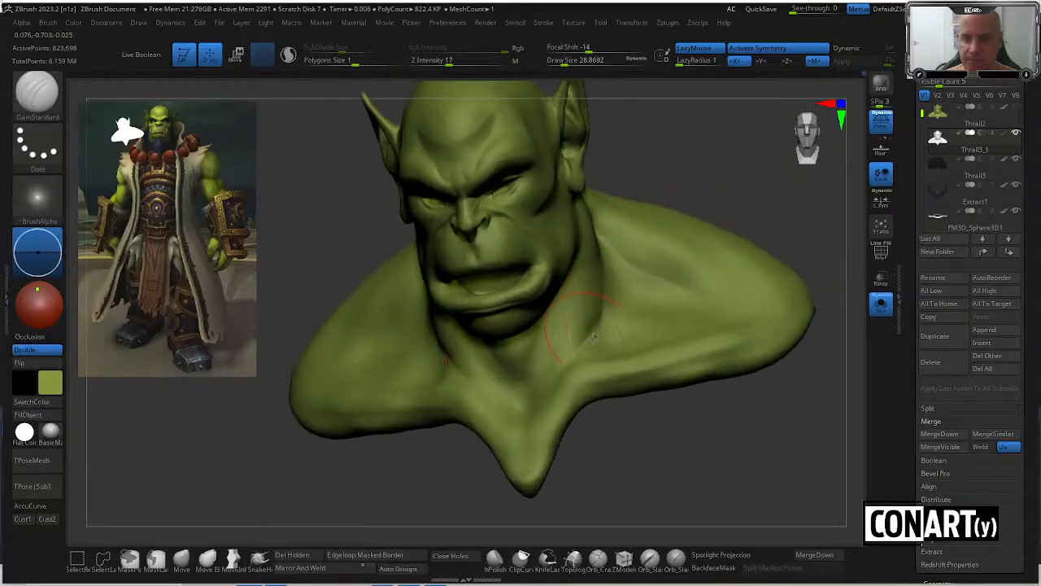
pyautogui.moveTo(578, 354); pyautogui.dragTo(581, 244, button='right')
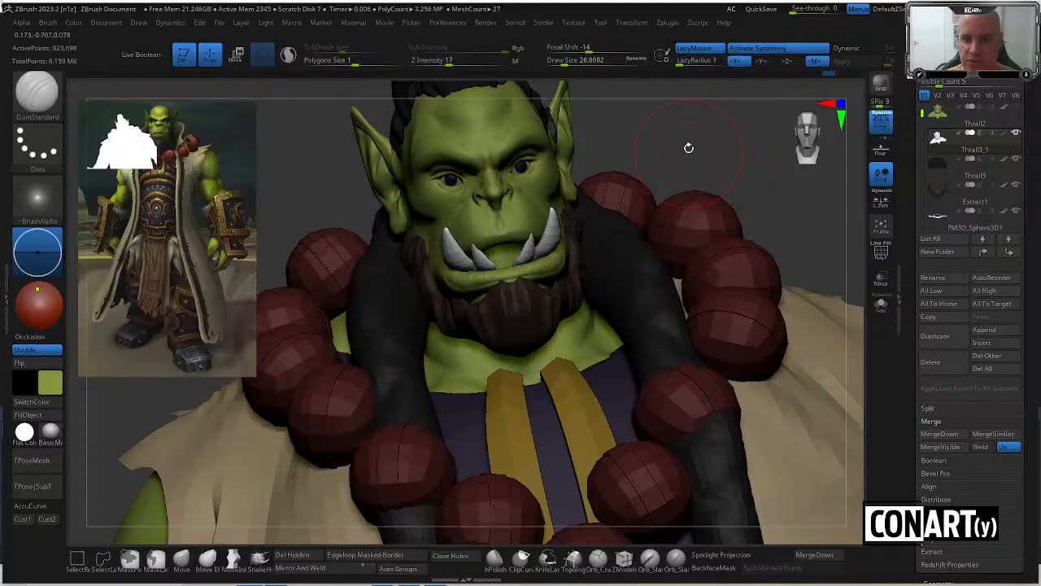
# Carve finer creases at the outer eye corners with DamStandard at a draw size of about 5.
pyautogui.moveTo(688, 147)
pyautogui.mouseDown()
pyautogui.moveTo(718, 133)
pyautogui.moveTo(727, 144)
pyautogui.moveTo(734, 226)
pyautogui.moveTo(734, 171)
pyautogui.moveTo(644, 209)
pyautogui.moveTo(653, 220)
pyautogui.moveTo(716, 225)
pyautogui.moveTo(658, 241)
pyautogui.moveTo(658, 157)
pyautogui.moveTo(655, 231)
pyautogui.moveTo(690, 259)
pyautogui.moveTo(700, 138)
pyautogui.mouseUp()
pyautogui.keyDown('alt'); pyautogui.moveTo(699, 88); pyautogui.dragTo(569, 290); pyautogui.keyUp('alt')
pyautogui.press('space')
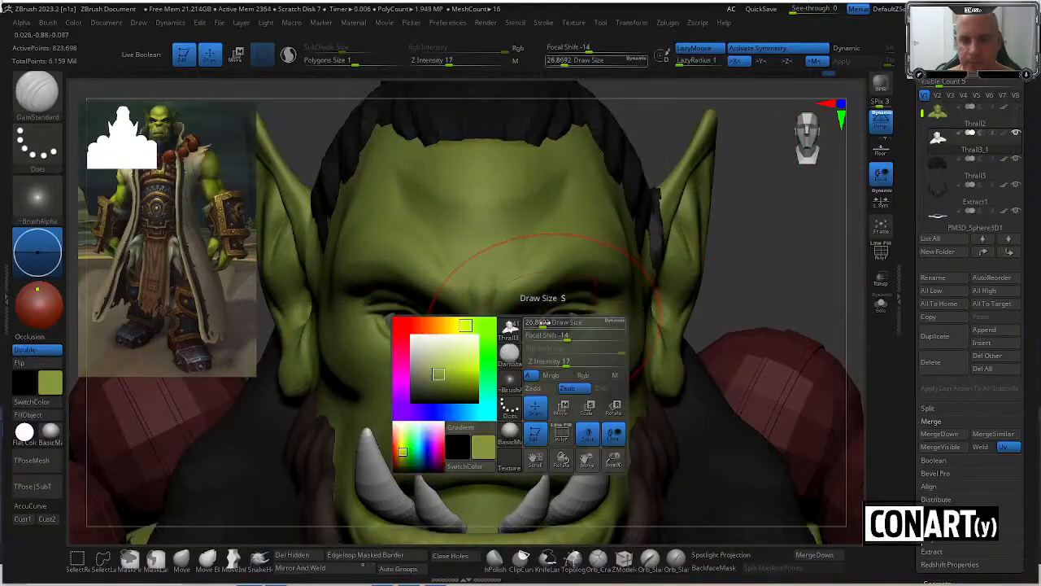
pyautogui.moveTo(745, 239)
pyautogui.mouseDown()
pyautogui.moveTo(746, 220)
pyautogui.moveTo(765, 269)
pyautogui.moveTo(758, 195)
pyautogui.mouseUp()
pyautogui.keyDown('alt'); pyautogui.moveTo(459, 94); pyautogui.dragTo(497, 151, button='right'); pyautogui.keyUp('alt')
pyautogui.press('space')
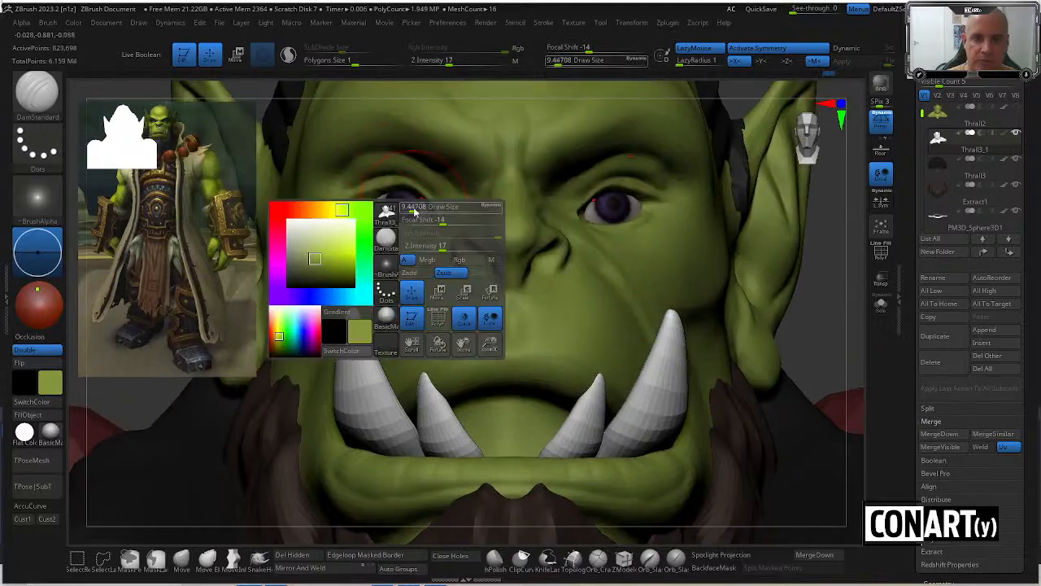
pyautogui.moveTo(414, 208); pyautogui.dragTo(404, 207)
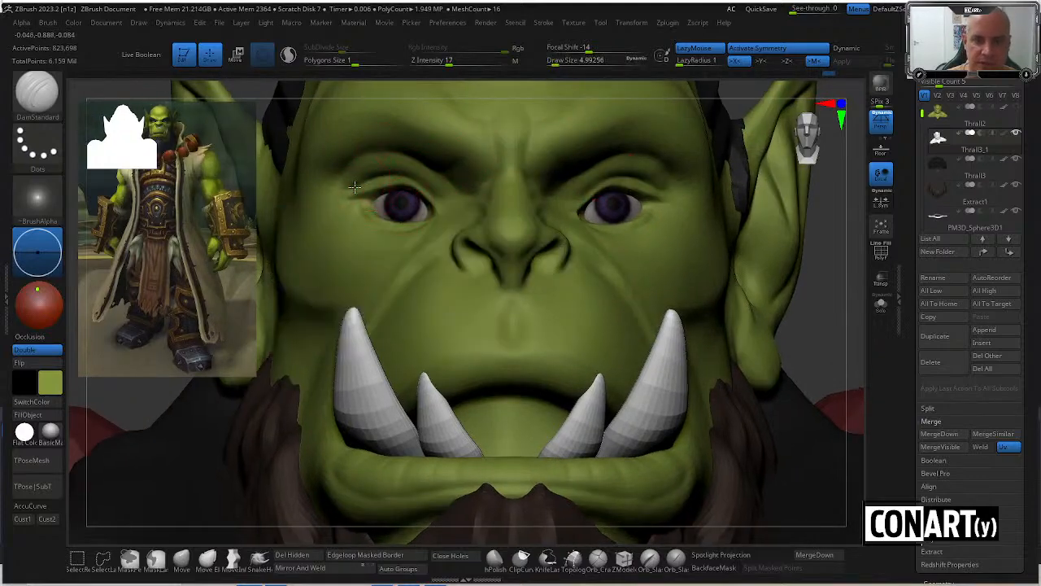
pyautogui.moveTo(358, 180); pyautogui.dragTo(358, 182)
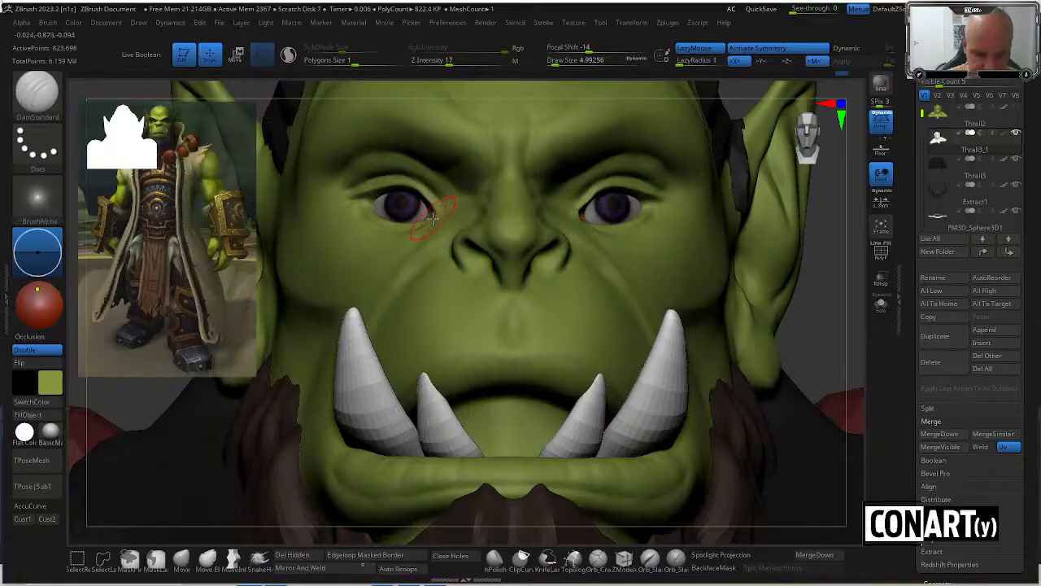
# Reshape the inner eye corners beside the nose bridge with the Move brush at a small draw size.
pyautogui.press('b')
pyautogui.press('m')
pyautogui.press('v')
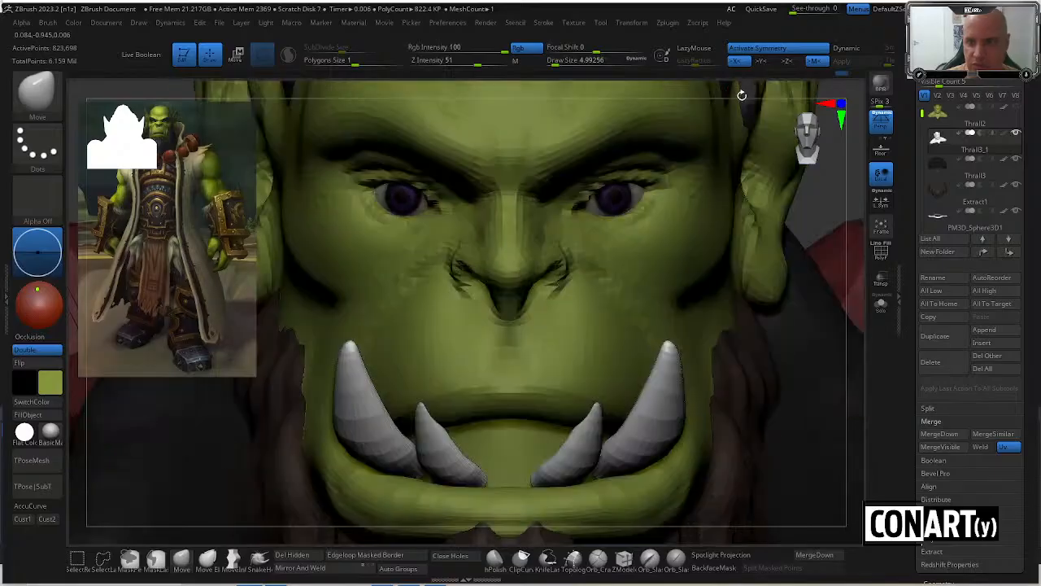
pyautogui.press('shift')
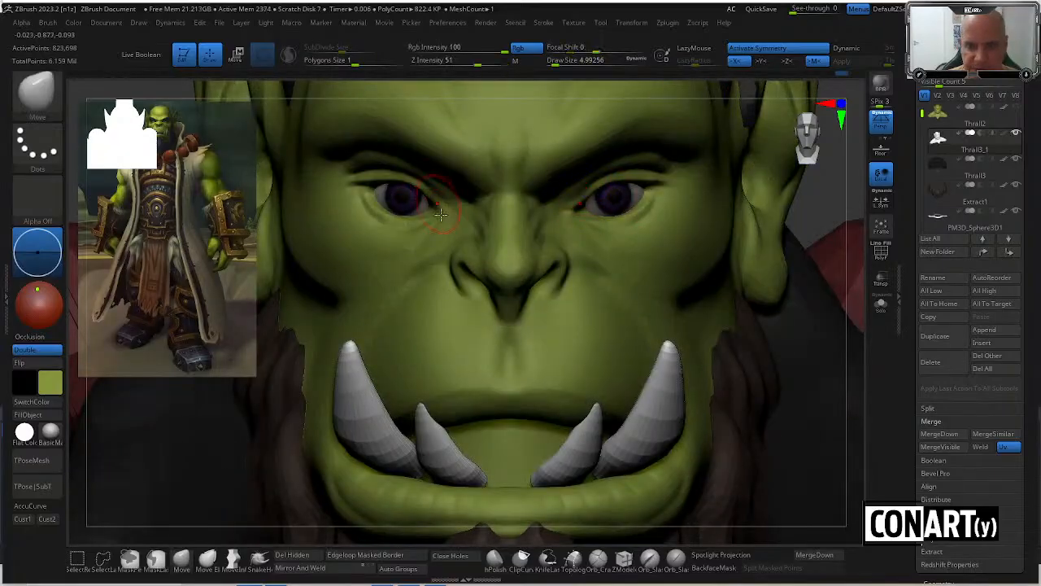
pyautogui.press('space')
pyautogui.moveTo(437, 222); pyautogui.dragTo(437, 222)
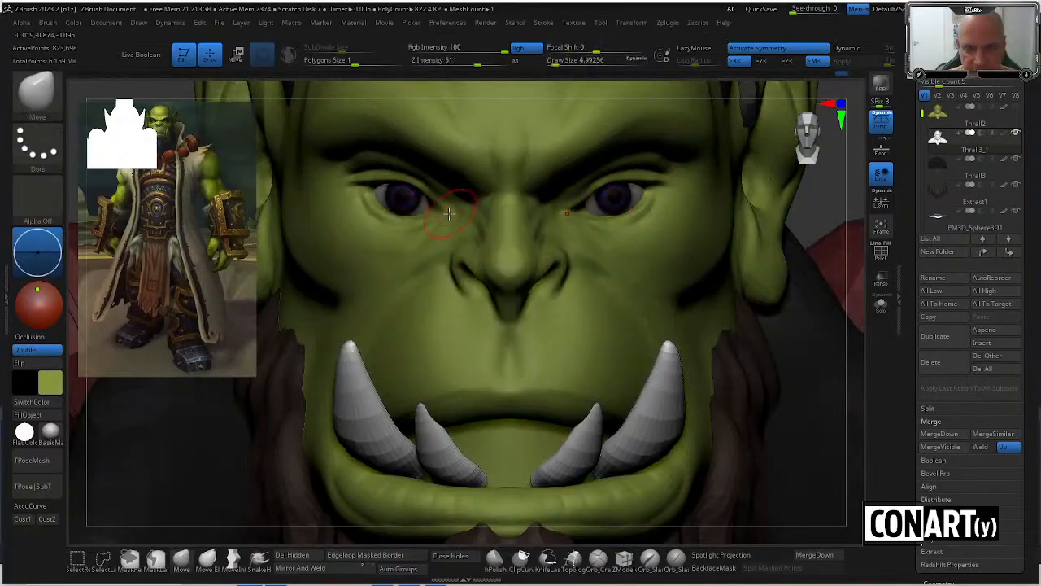
# Build up the lower eyelid rims with the Standard brush at a draw size of about 1.5.
pyautogui.press('b')
pyautogui.press('s')
pyautogui.press('t')
pyautogui.press('space')
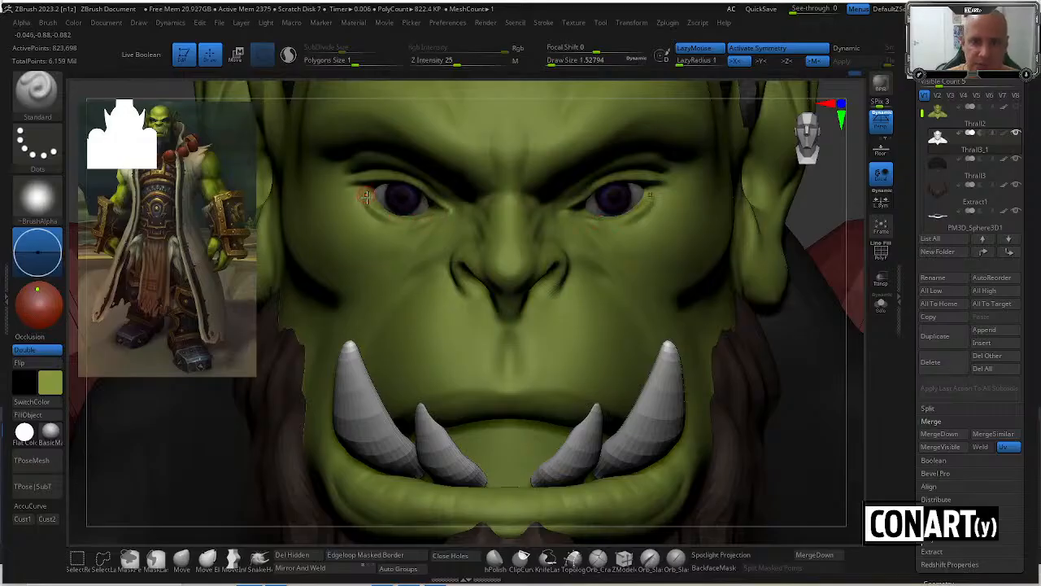
pyautogui.press('space')
# Add volume under the eyes with ClayBuildup at a draw size of about 4.3 and smooth it into the cheeks.
pyautogui.press('b')
pyautogui.press('c')
pyautogui.press('b')
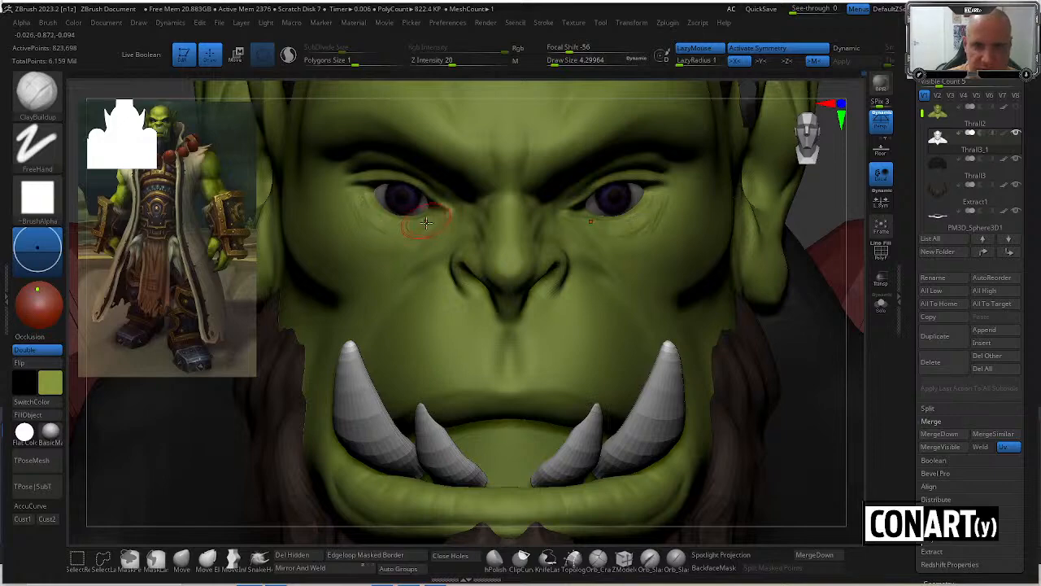
pyautogui.moveTo(401, 230); pyautogui.dragTo(371, 234)
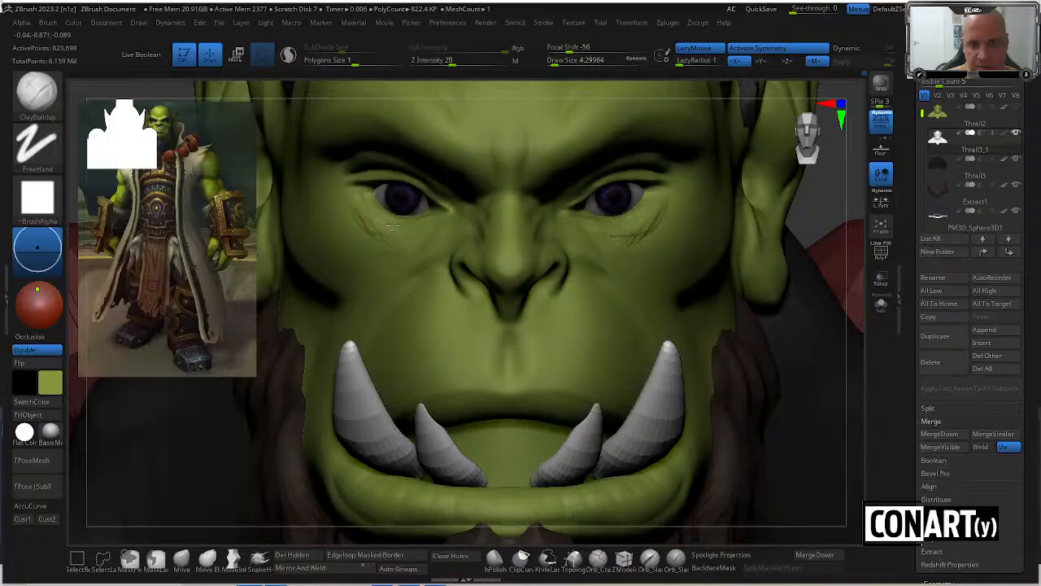
pyautogui.press('shift')
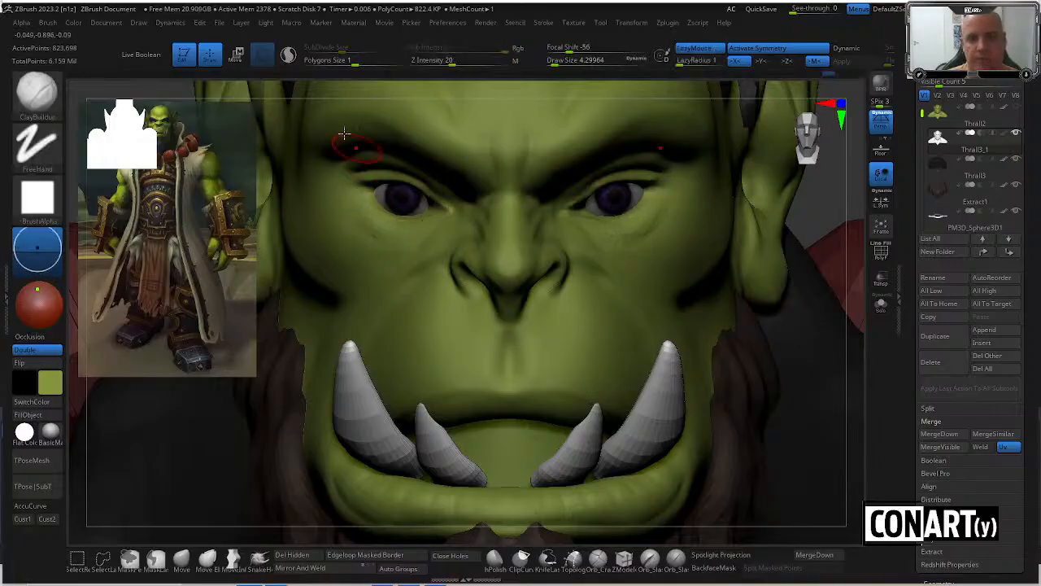
pyautogui.moveTo(820, 198); pyautogui.dragTo(741, 174)
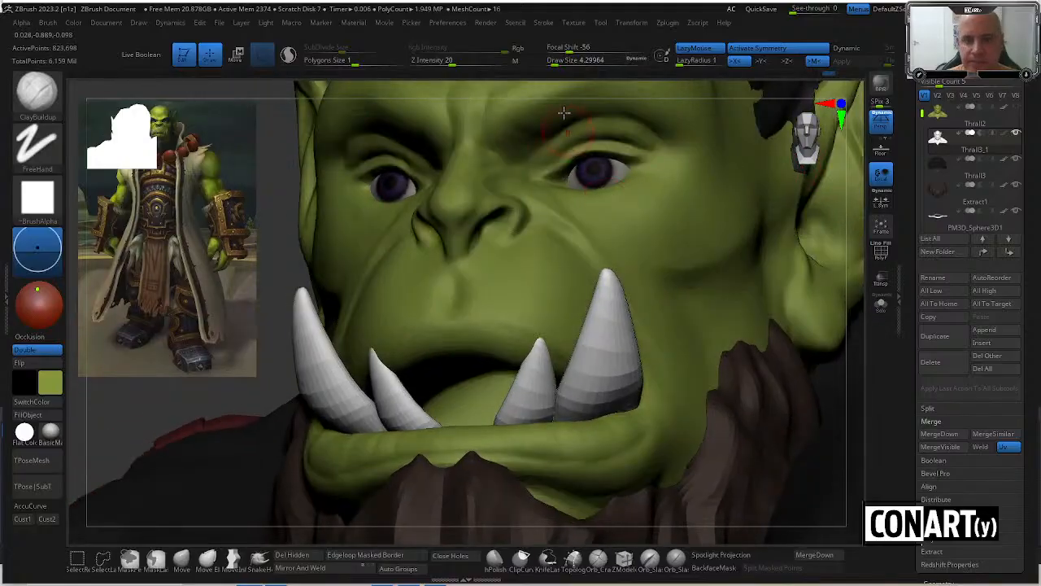
pyautogui.keyDown('shift'); pyautogui.moveTo(560, 90); pyautogui.dragTo(566, 92); pyautogui.keyUp('shift')
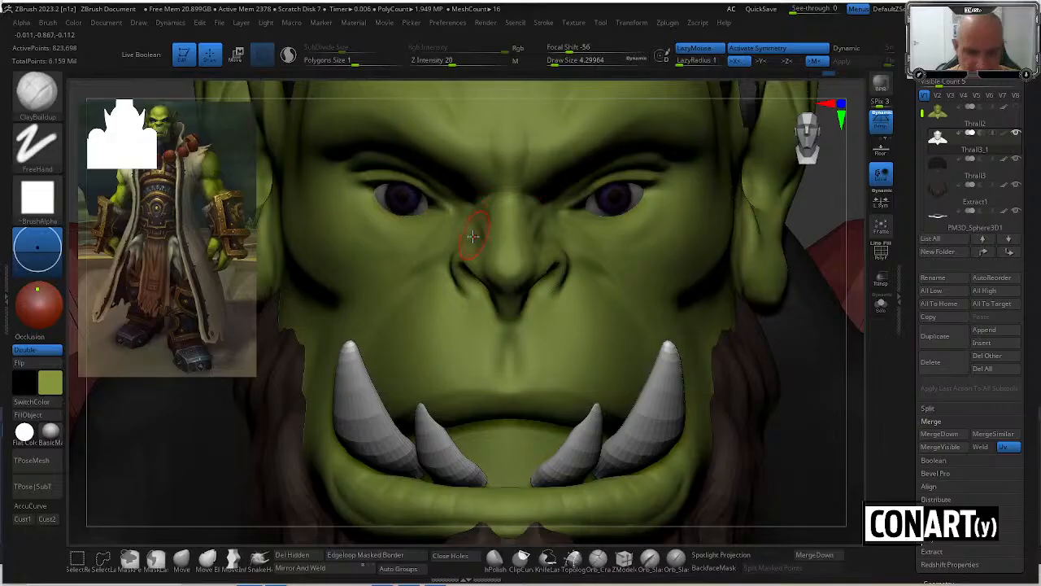
# Carve the folds that outline the bags under both eyes with the DamStandard brush.
pyautogui.press('b')
pyautogui.press('d')
pyautogui.press('s')
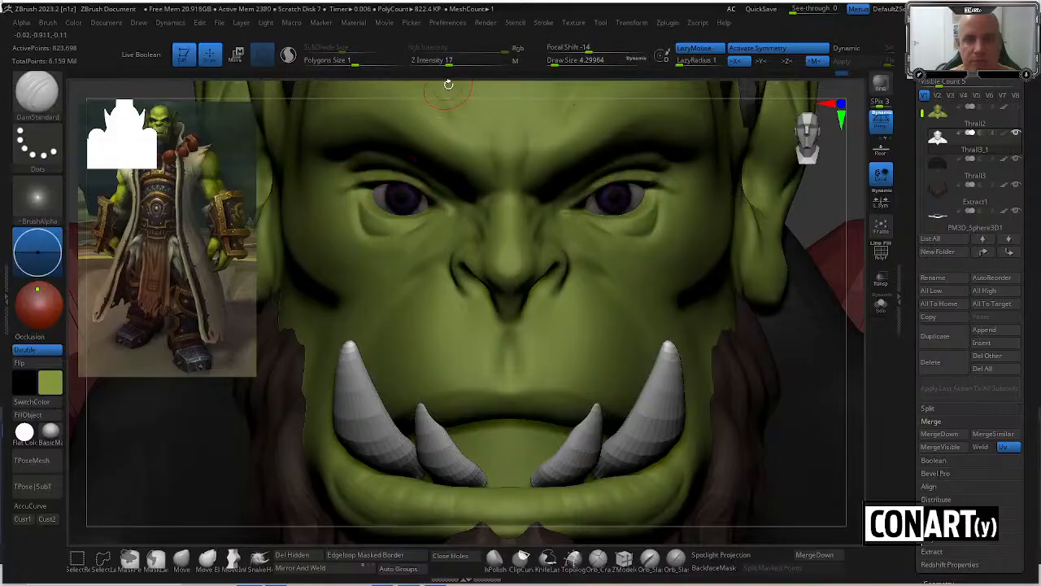
pyautogui.moveTo(447, 83); pyautogui.dragTo(446, 92)
pyautogui.moveTo(736, 114); pyautogui.dragTo(757, 201)
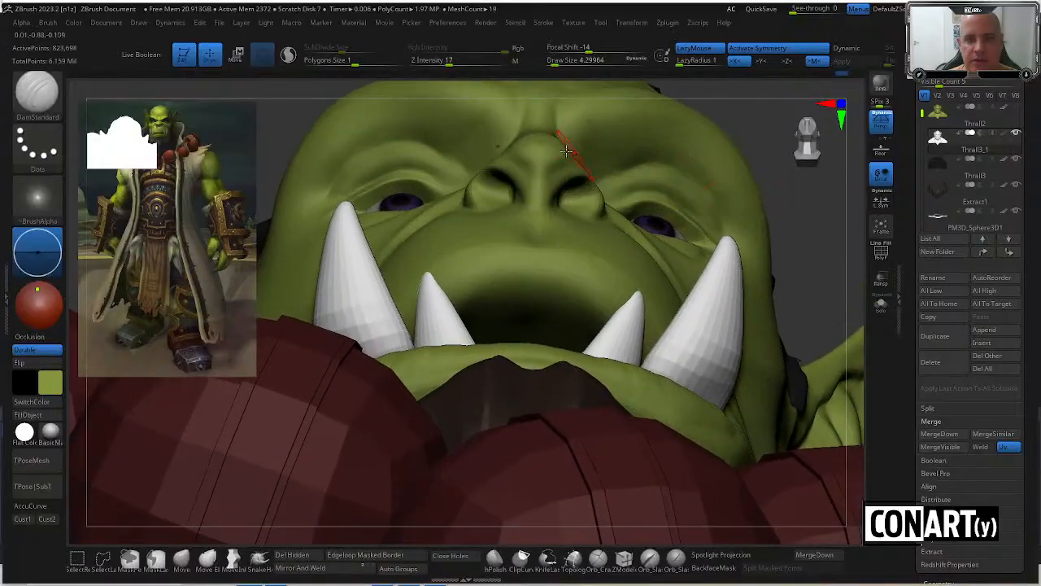
pyautogui.moveTo(523, 94); pyautogui.dragTo(514, 114)
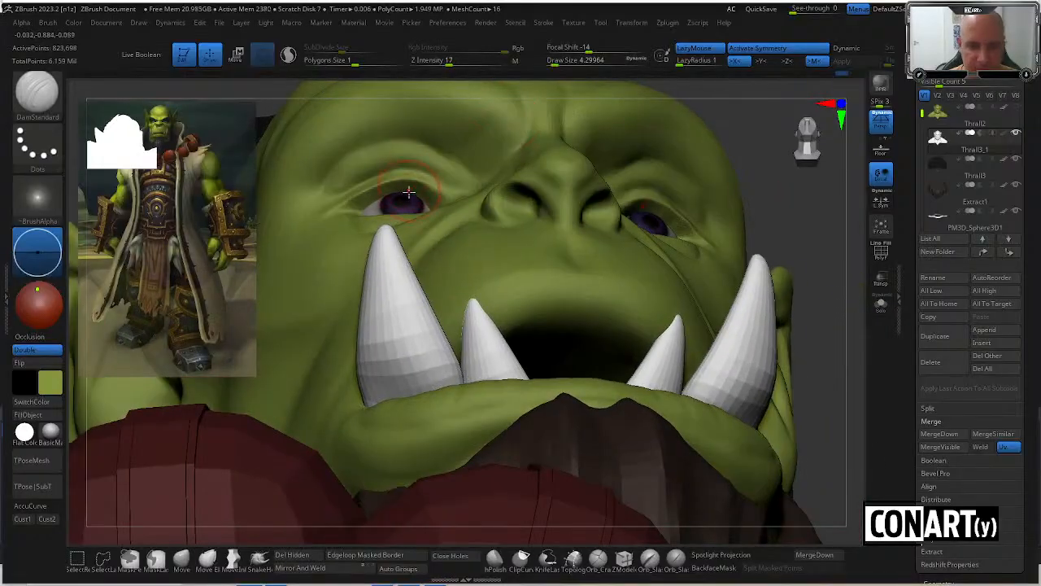
# Adjust the upper eyelids and outer eye corners from below with the Move brush at a draw size of about 7.5.
pyautogui.press('b')
pyautogui.press('m')
pyautogui.press('v')
pyautogui.press('space')
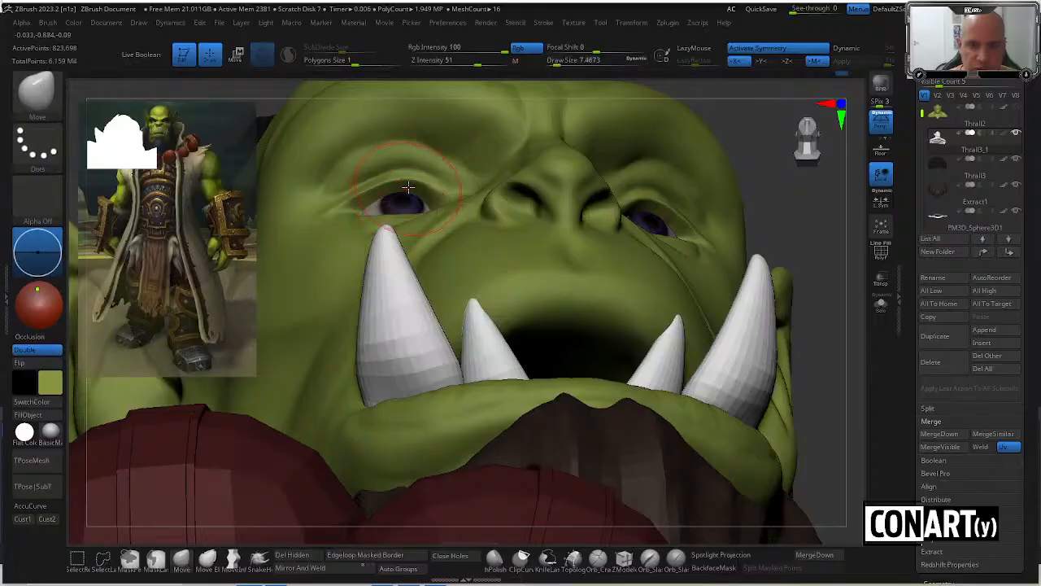
pyautogui.moveTo(342, 210); pyautogui.dragTo(345, 215)
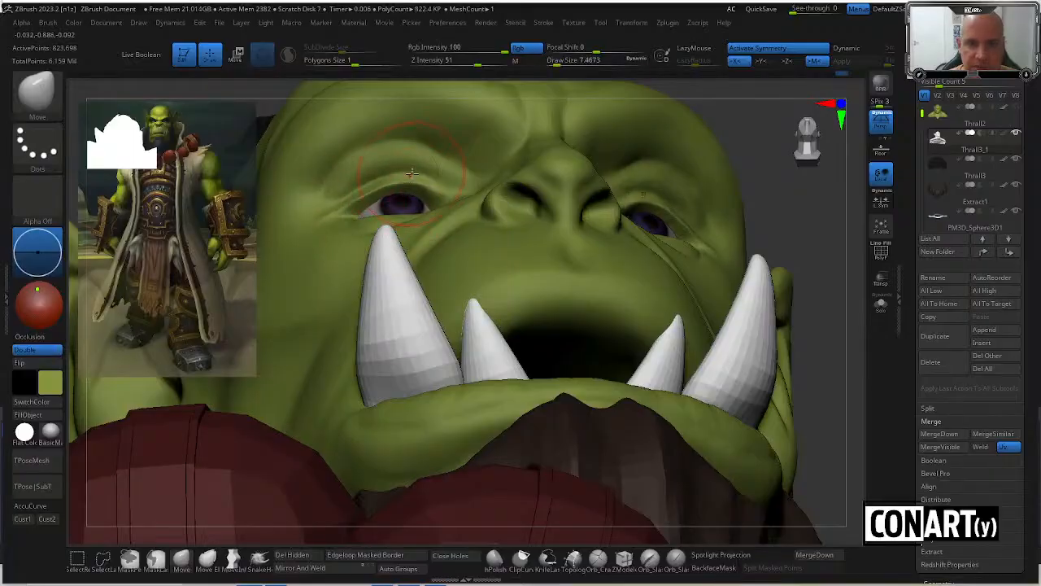
pyautogui.moveTo(413, 174); pyautogui.dragTo(420, 180)
# Reshape the inner eyelid area from the side with the Move brush at a draw size of about 9.4.
pyautogui.moveTo(779, 170)
pyautogui.mouseDown()
pyautogui.moveTo(763, 192)
pyautogui.moveTo(667, 165)
pyautogui.mouseUp()
pyautogui.press('space')
pyautogui.moveTo(460, 223); pyautogui.dragTo(447, 213)
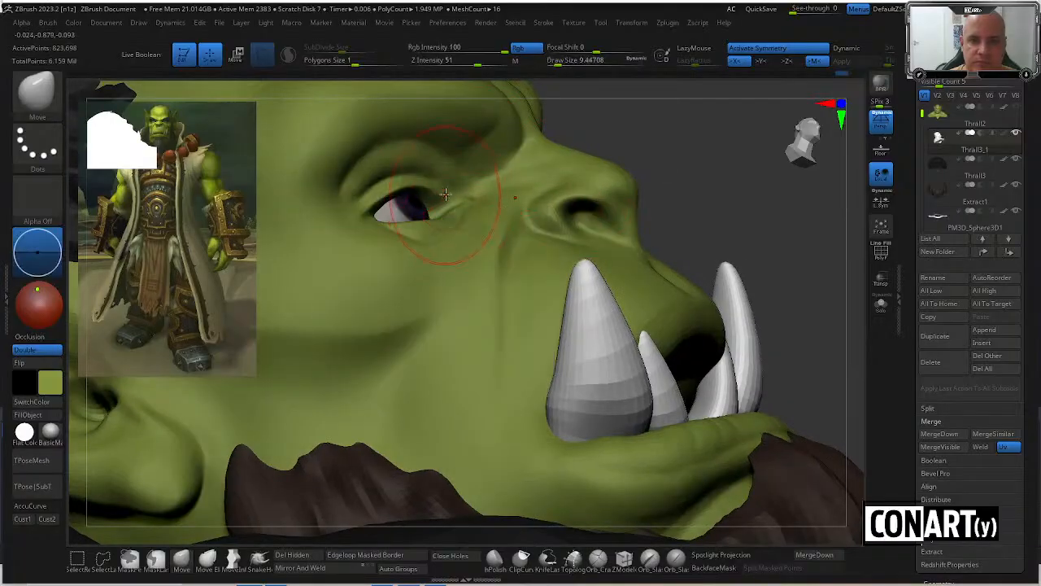
pyautogui.moveTo(443, 202); pyautogui.dragTo(427, 203, button='right')
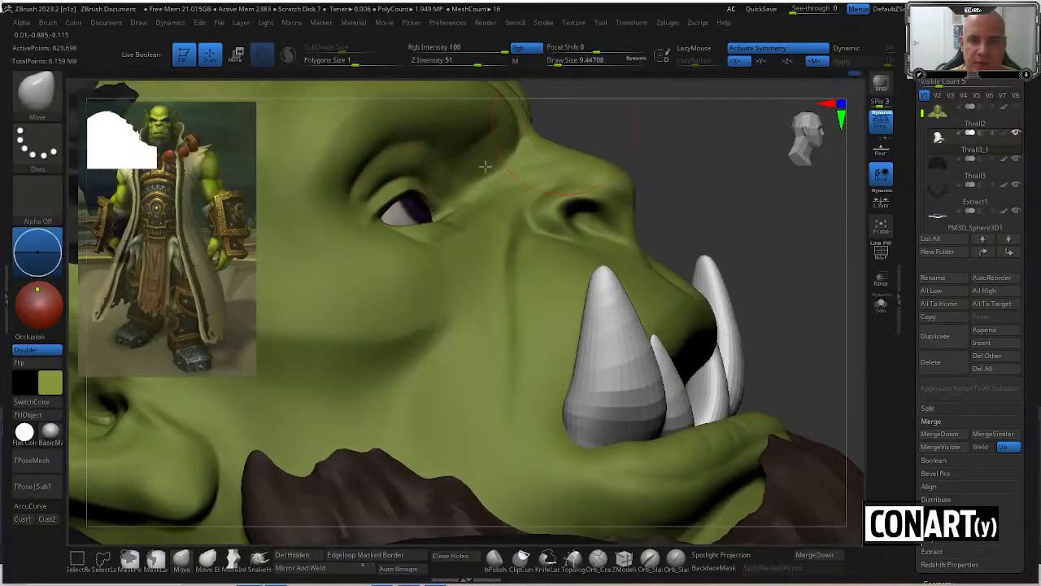
# Refine the inner eye corners with the Move brush at a draw size of about 3.7.
pyautogui.press('space')
pyautogui.moveTo(438, 209); pyautogui.dragTo(435, 212)
pyautogui.moveTo(442, 213); pyautogui.dragTo(460, 205, button='right')
pyautogui.press('space')
pyautogui.moveTo(444, 203); pyautogui.dragTo(447, 200)
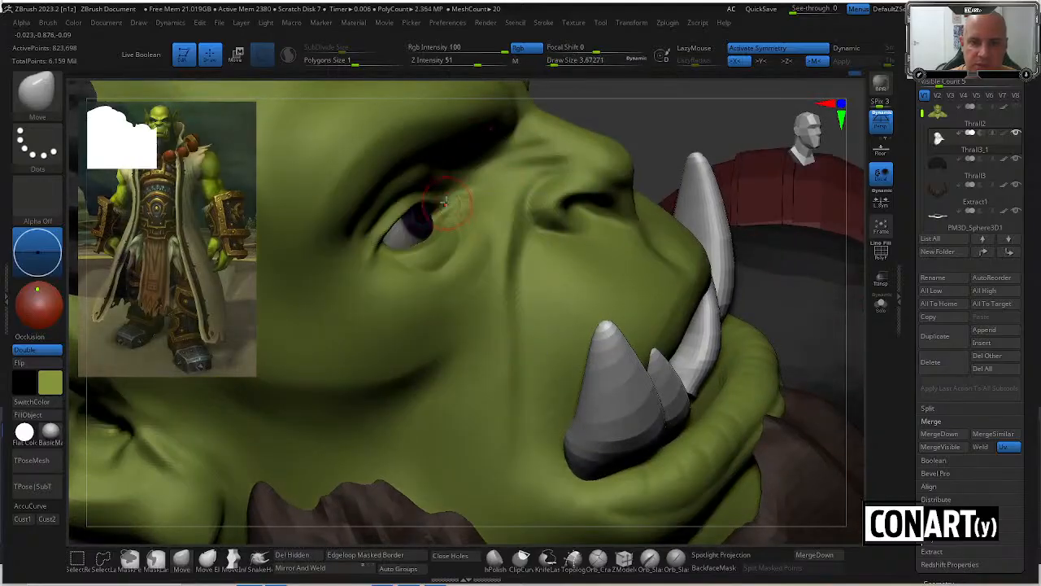
pyautogui.moveTo(586, 102); pyautogui.dragTo(360, 140, button='right')
pyautogui.keyDown('shift'); pyautogui.moveTo(262, 474); pyautogui.dragTo(231, 406, button='right'); pyautogui.keyUp('shift')
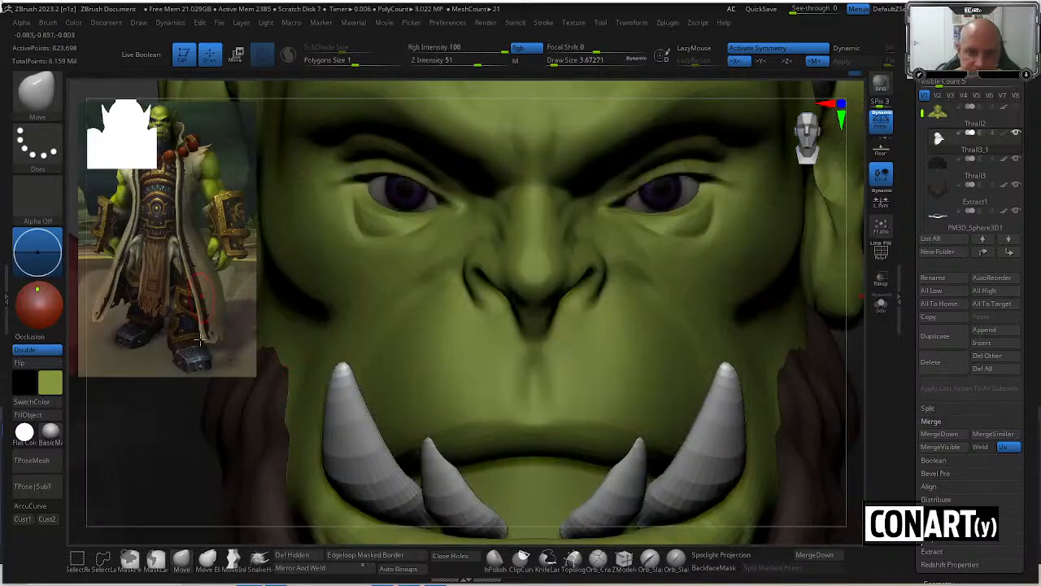
# Select the eyeballs and nudge their depth and height within the sockets with the transform gizmo.
pyautogui.keyDown('alt'); pyautogui.click(391, 195); pyautogui.keyUp('alt')
pyautogui.press('w')
pyautogui.click(397, 102)
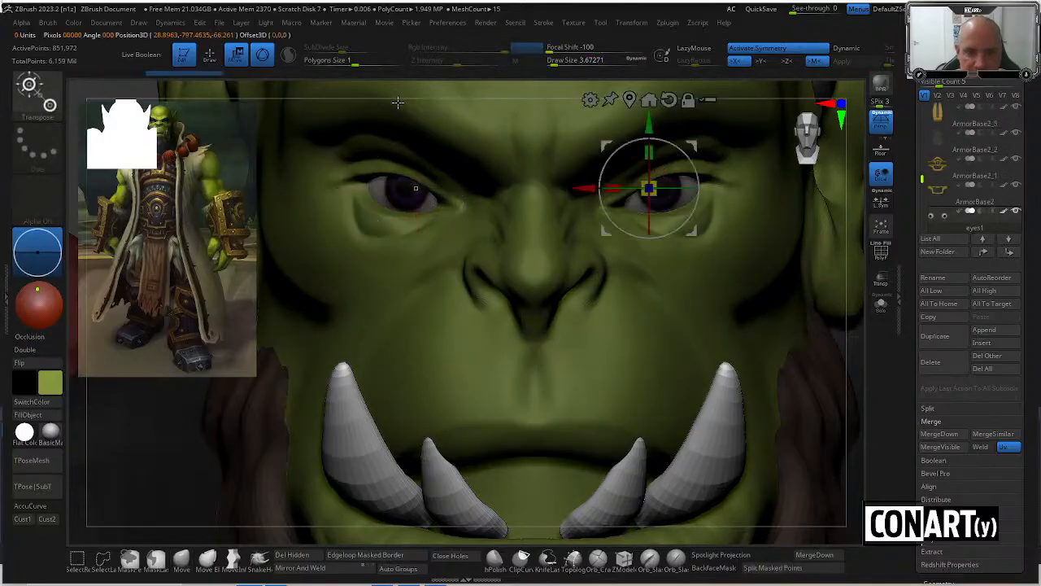
pyautogui.press('q')
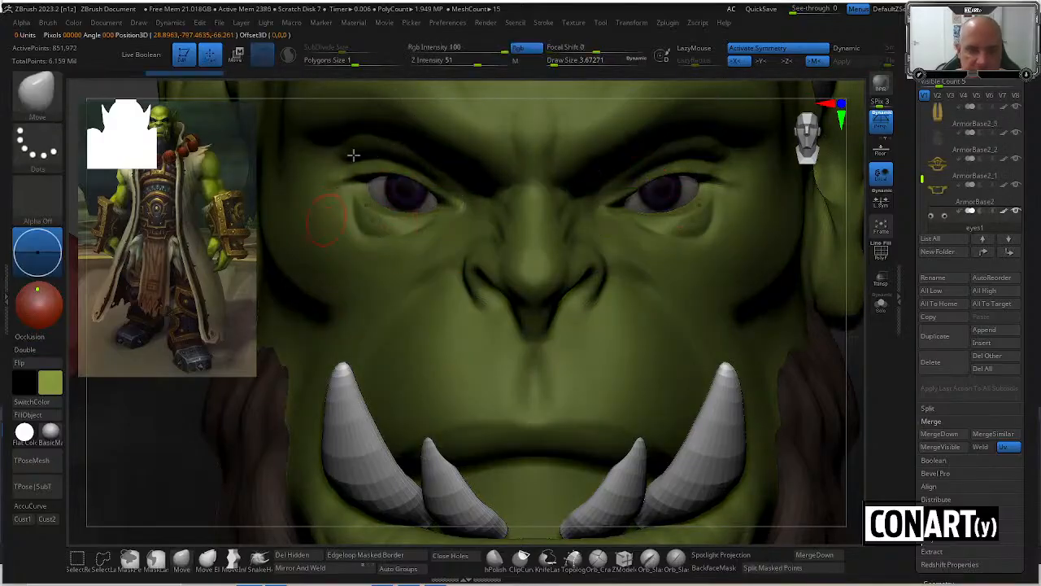
pyautogui.press('w')
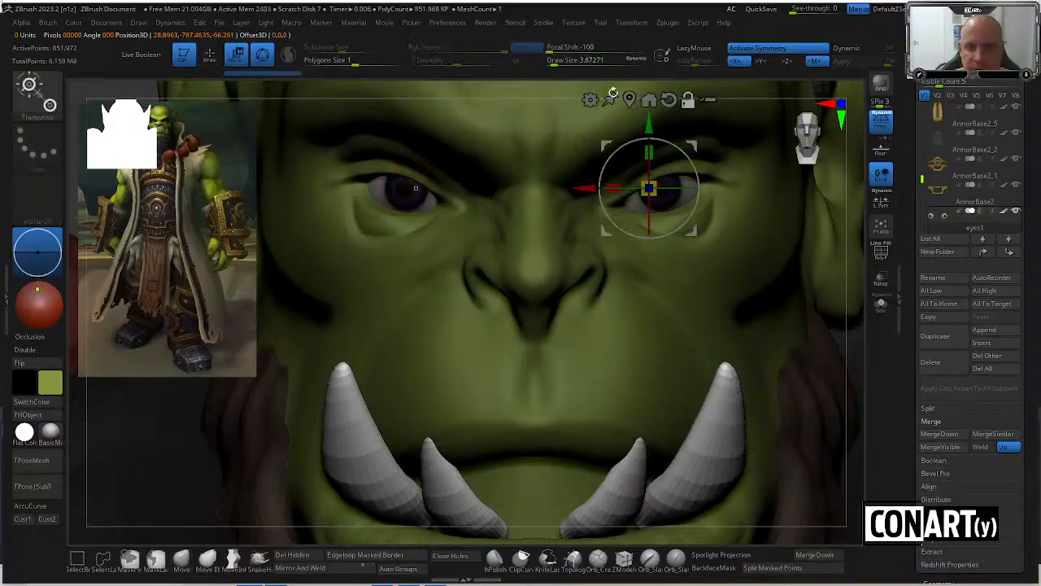
pyautogui.moveTo(735, 82); pyautogui.dragTo(801, 93)
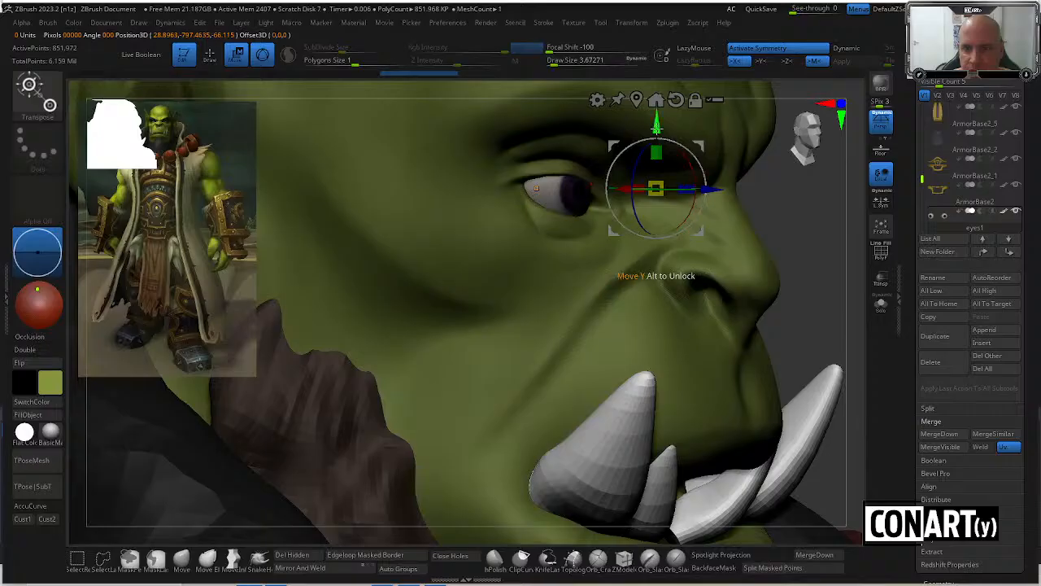
pyautogui.click(712, 193)
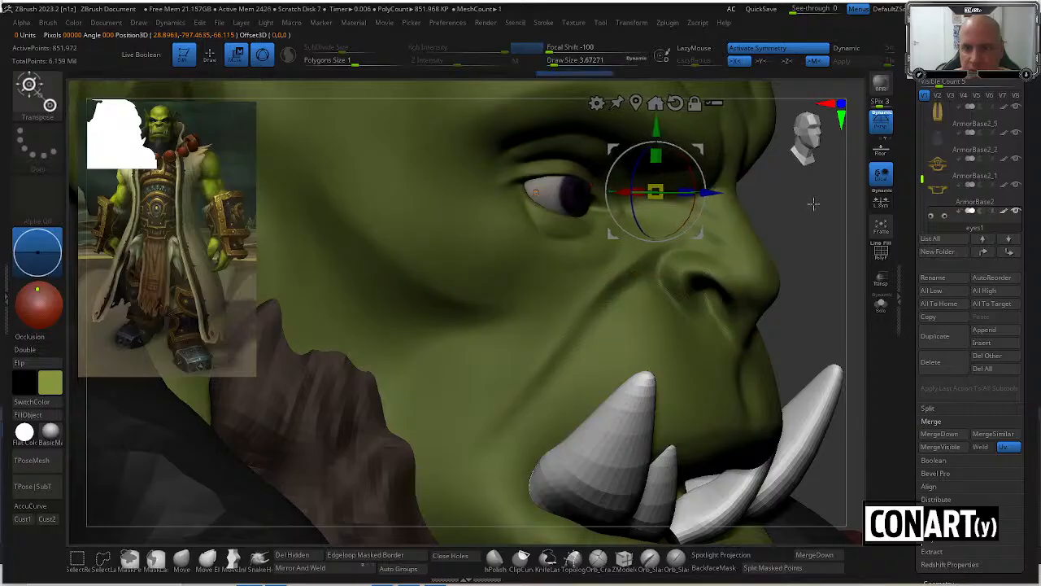
pyautogui.keyDown('shift'); pyautogui.moveTo(787, 195); pyautogui.dragTo(832, 207); pyautogui.keyUp('shift')
pyautogui.press('q')
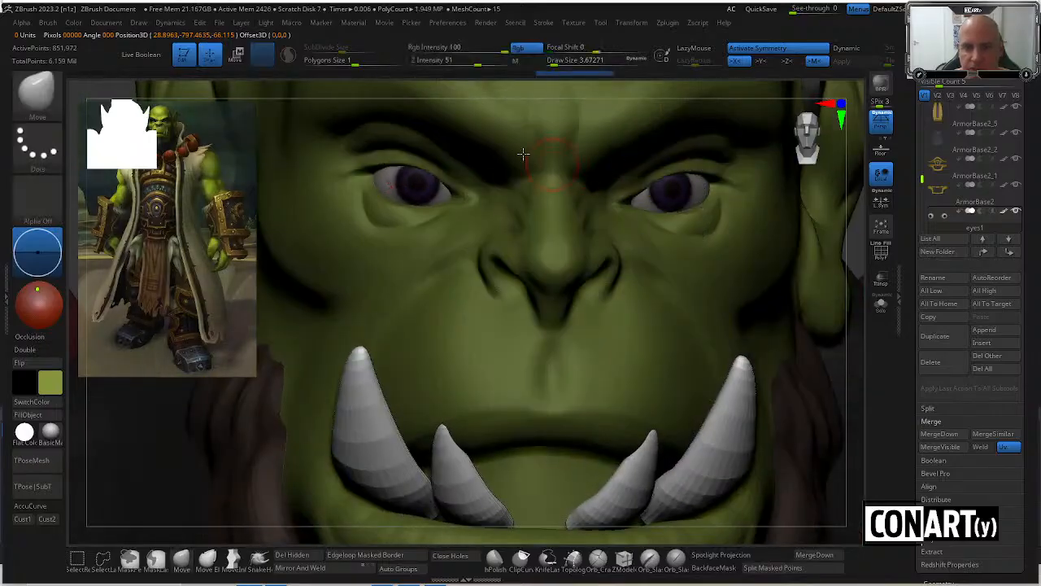
# Select the head mesh and reshape the upper eyelids from below with the Move brush at a draw size of about 7.5.
pyautogui.moveTo(347, 532); pyautogui.dragTo(336, 414)
pyautogui.press('space')
pyautogui.moveTo(436, 130); pyautogui.dragTo(438, 122)
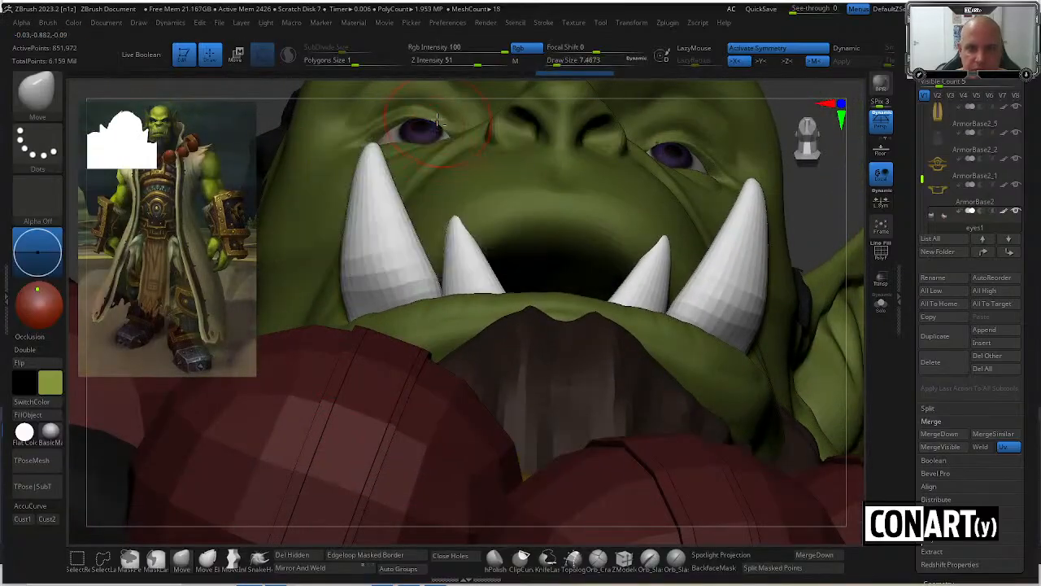
pyautogui.keyDown('alt'); pyautogui.click(436, 124); pyautogui.keyUp('alt')
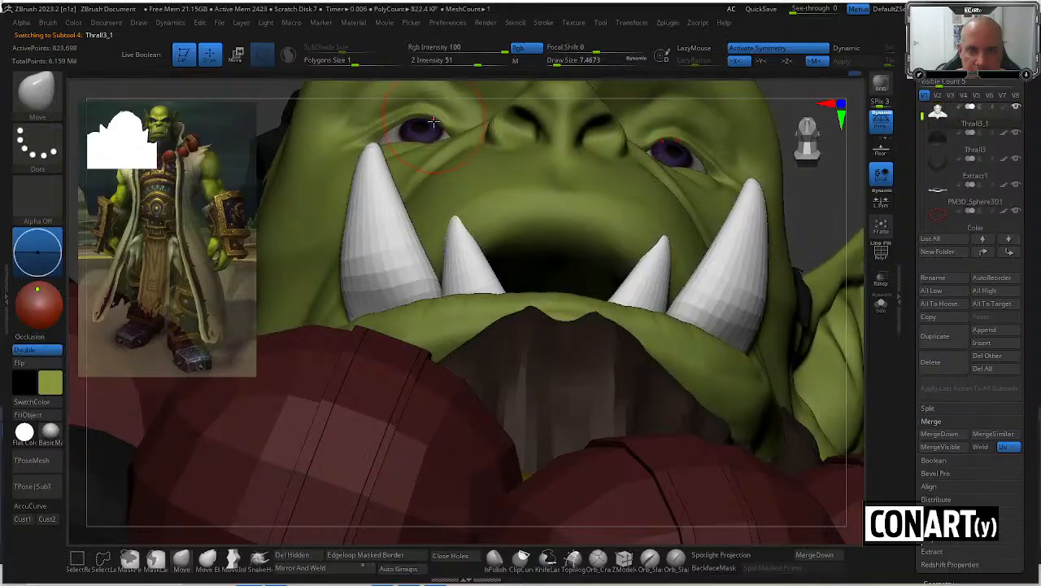
pyautogui.moveTo(399, 117); pyautogui.dragTo(408, 109)
pyautogui.moveTo(407, 108)
pyautogui.mouseDown(button='right')
pyautogui.moveTo(431, 144)
pyautogui.moveTo(471, 165)
pyautogui.moveTo(455, 131)
pyautogui.moveTo(478, 109)
pyautogui.moveTo(456, 146)
pyautogui.mouseUp(button='right')
pyautogui.moveTo(447, 159); pyautogui.dragTo(418, 169)
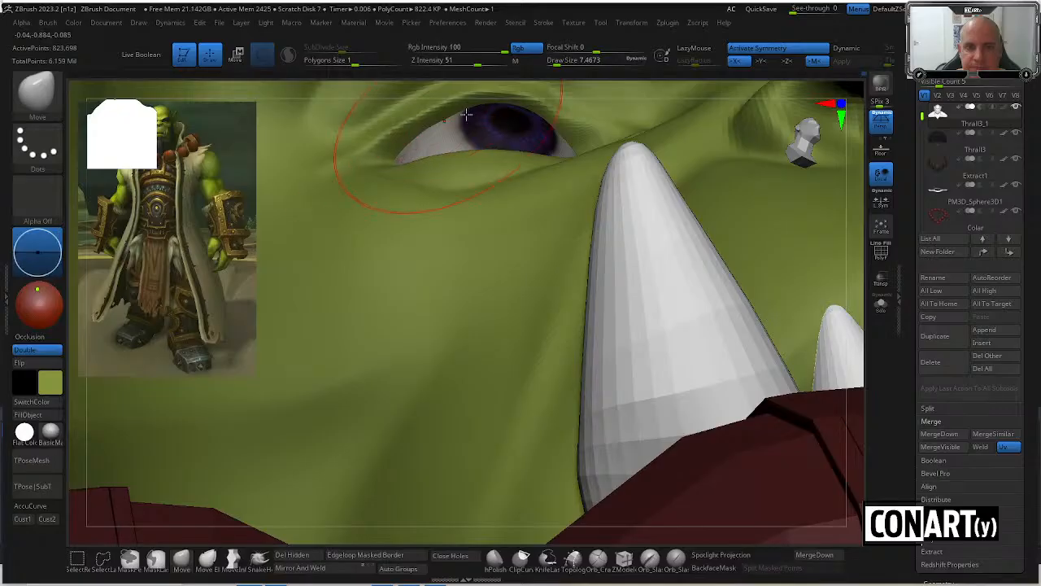
# Adjust the lower eyelid edges against the eyeballs with the Move brush at draw sizes of about 2.2 and 3.1.
pyautogui.press('space')
pyautogui.moveTo(515, 164); pyautogui.dragTo(509, 147)
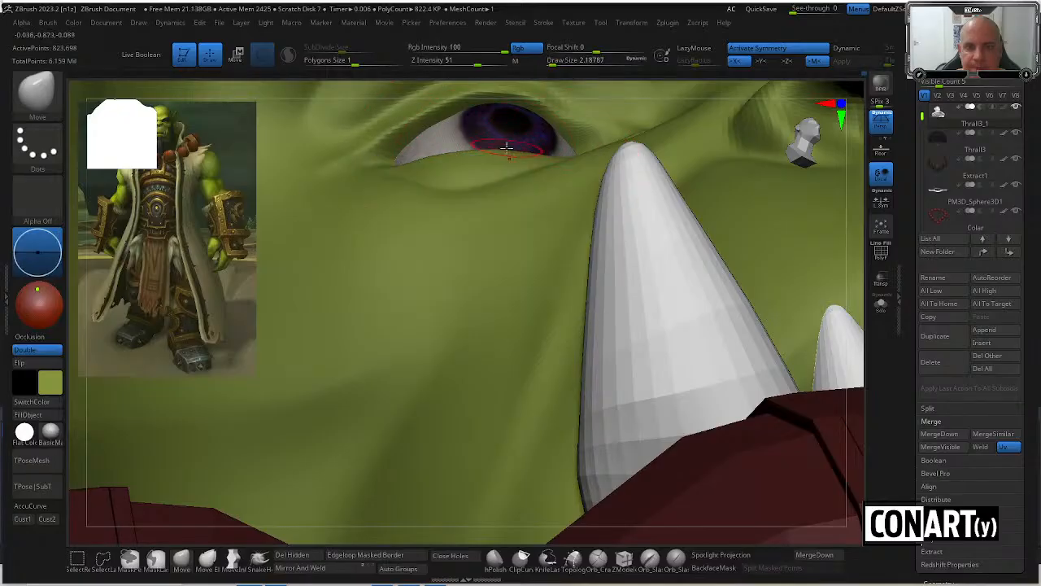
pyautogui.moveTo(539, 89)
pyautogui.mouseDown(button='right')
pyautogui.moveTo(562, 135)
pyautogui.moveTo(506, 152)
pyautogui.mouseUp(button='right')
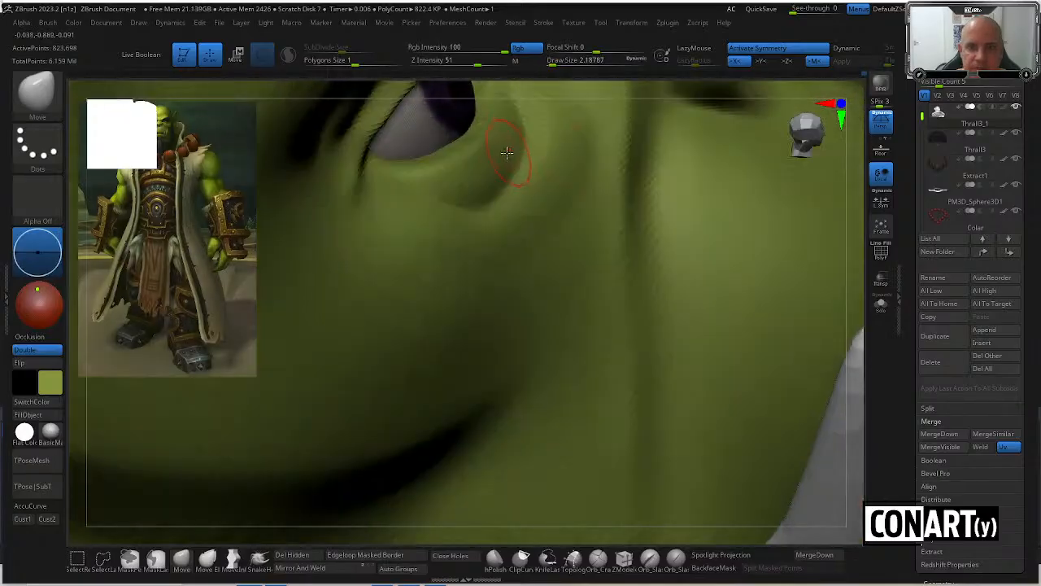
pyautogui.press('space')
pyautogui.moveTo(507, 152)
pyautogui.mouseDown()
pyautogui.moveTo(520, 153)
pyautogui.moveTo(460, 156)
pyautogui.mouseUp()
pyautogui.press('space')
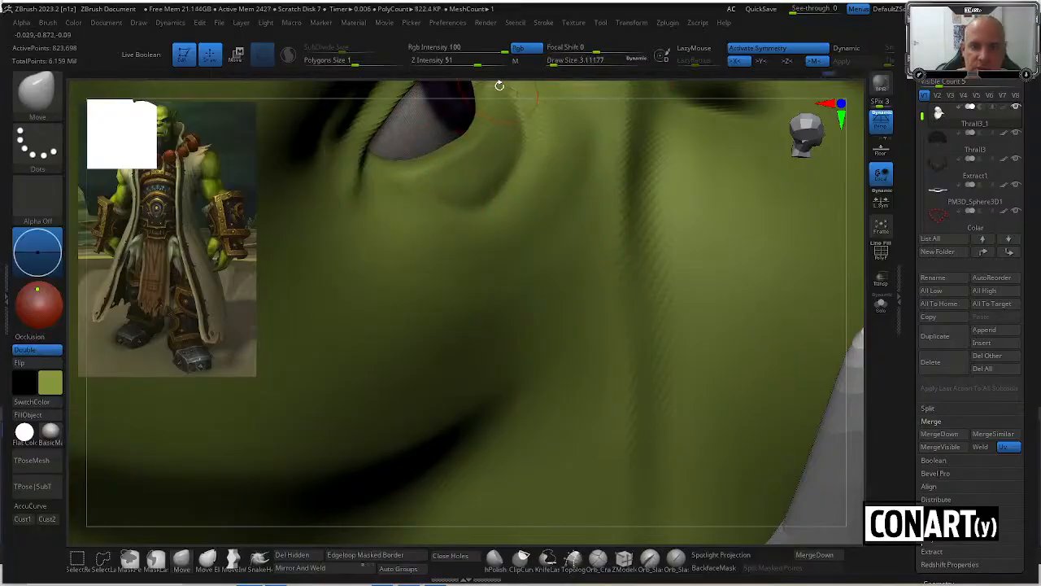
pyautogui.moveTo(436, 173); pyautogui.dragTo(430, 152, button='right')
# Refine the upper eyelid edge and outer eye corner from below with the Move brush at a draw size of about 3.1.
pyautogui.moveTo(490, 91)
pyautogui.mouseDown(button='right')
pyautogui.moveTo(448, 112)
pyautogui.moveTo(430, 82)
pyautogui.moveTo(425, 90)
pyautogui.moveTo(510, 113)
pyautogui.moveTo(513, 166)
pyautogui.mouseUp(button='right')
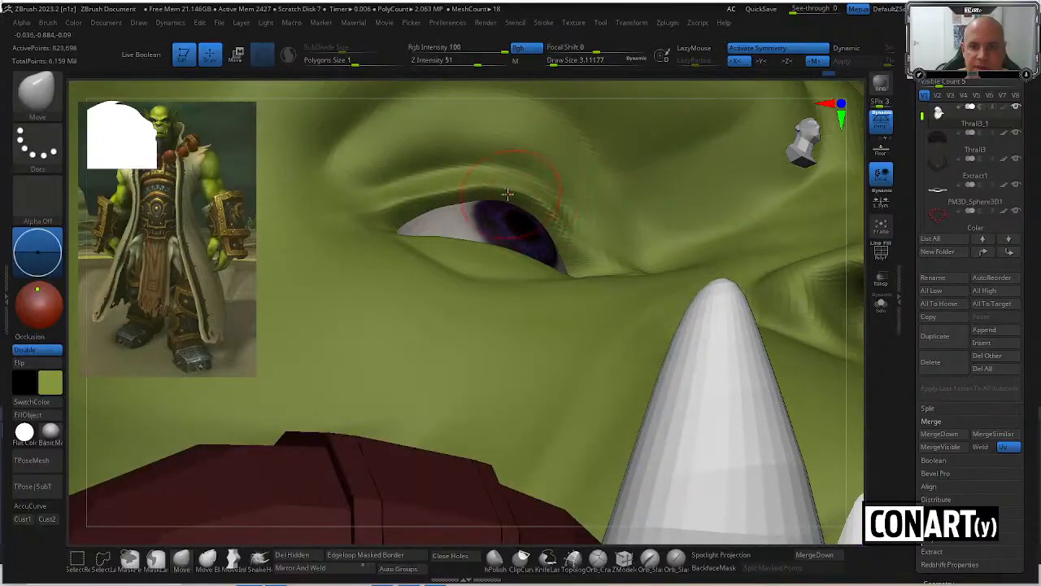
pyautogui.moveTo(555, 224); pyautogui.dragTo(561, 236)
pyautogui.moveTo(431, 226); pyautogui.dragTo(424, 213)
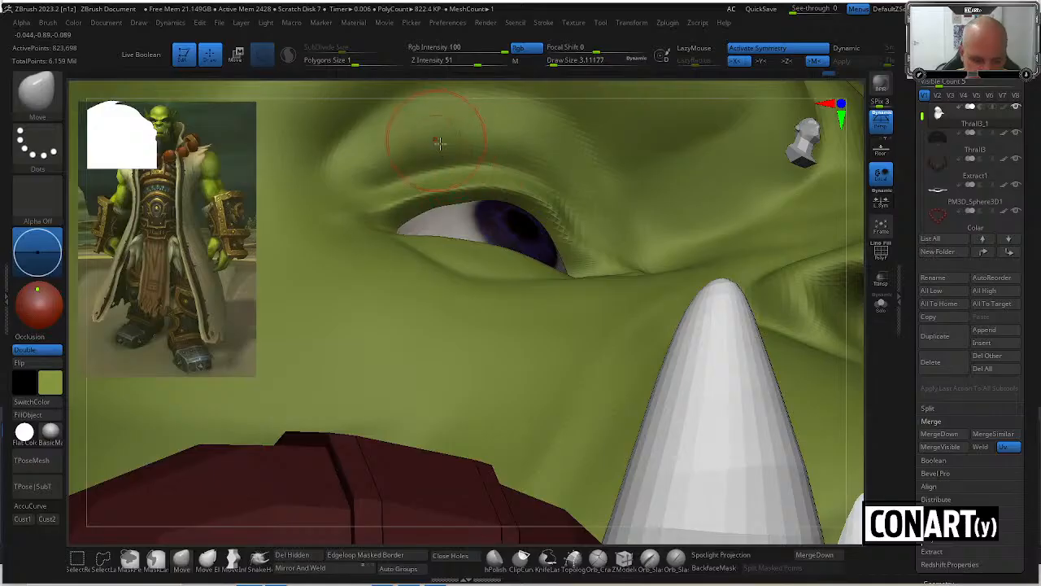
# Mask the eyelid and eye bag area and inflate the fold above it with the Inflat brush at a draw size of about 6.6.
pyautogui.press('ctrl')
pyautogui.moveTo(348, 195)
pyautogui.keyDown('ctrl'); pyautogui.mouseDown()
pyautogui.moveTo(425, 160)
pyautogui.moveTo(470, 157)
pyautogui.moveTo(346, 193)
pyautogui.moveTo(437, 168)
pyautogui.moveTo(507, 168)
pyautogui.moveTo(553, 195)
pyautogui.moveTo(582, 224)
pyautogui.moveTo(561, 335)
pyautogui.moveTo(311, 258)
pyautogui.moveTo(325, 199)
pyautogui.mouseUp(); pyautogui.keyUp('ctrl')
pyautogui.press('b')
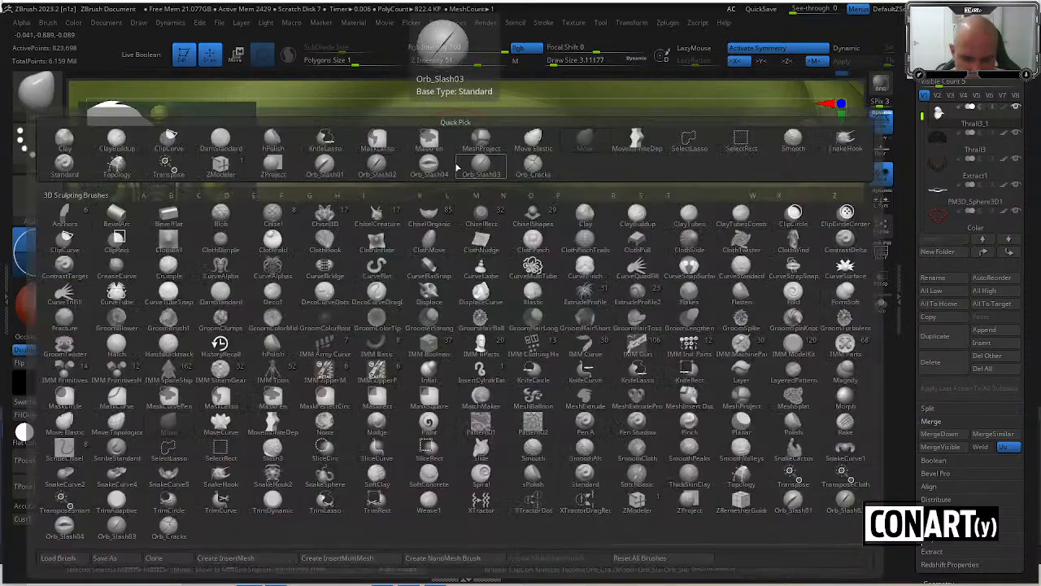
pyautogui.press('i')
pyautogui.press('n')
pyautogui.press('space')
pyautogui.moveTo(465, 187); pyautogui.dragTo(473, 185)
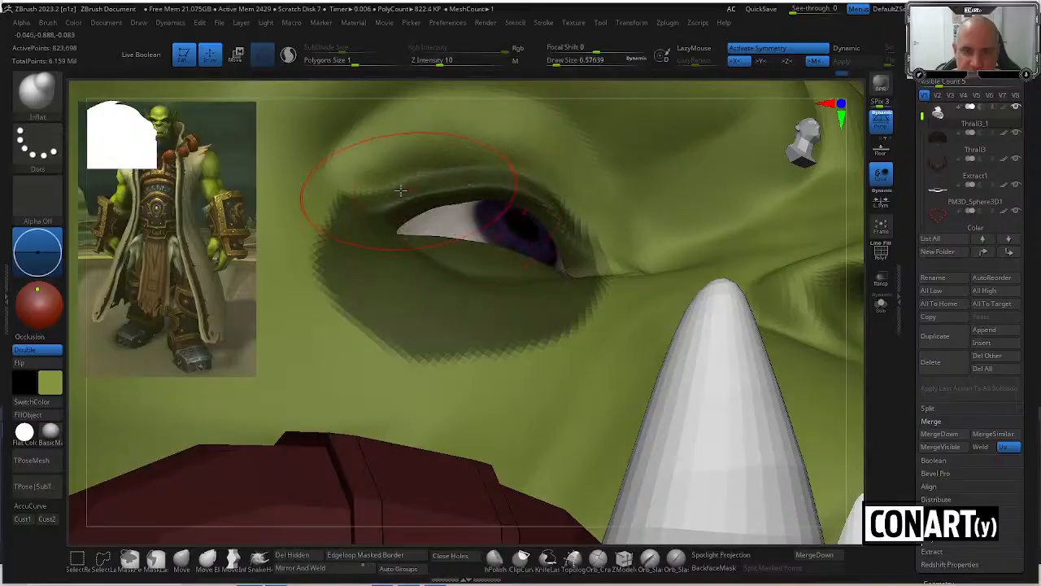
pyautogui.moveTo(388, 178)
pyautogui.mouseDown()
pyautogui.moveTo(472, 162)
pyautogui.moveTo(560, 192)
pyautogui.mouseUp()
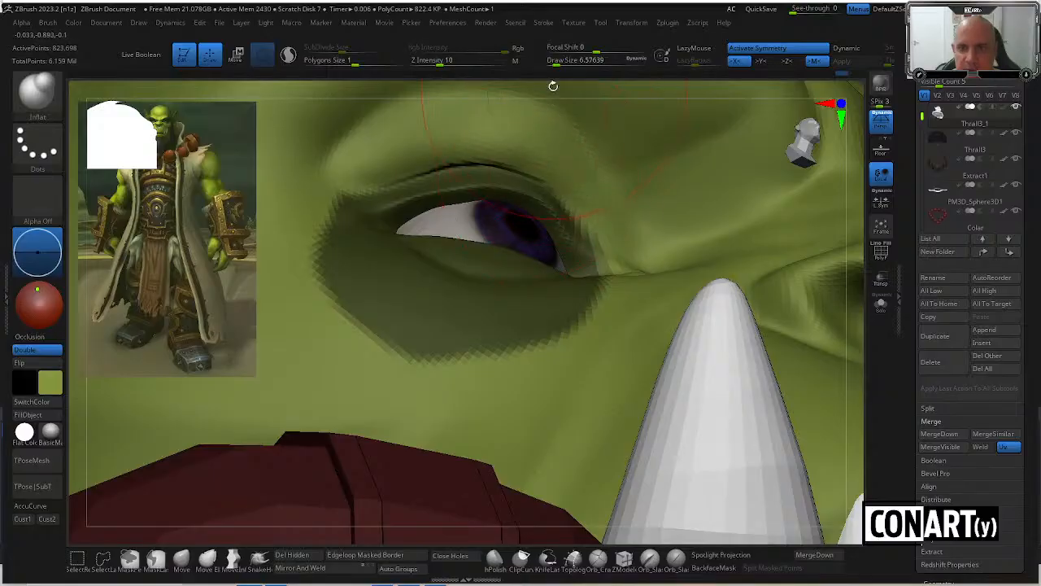
pyautogui.moveTo(553, 86); pyautogui.dragTo(491, 147, button='right')
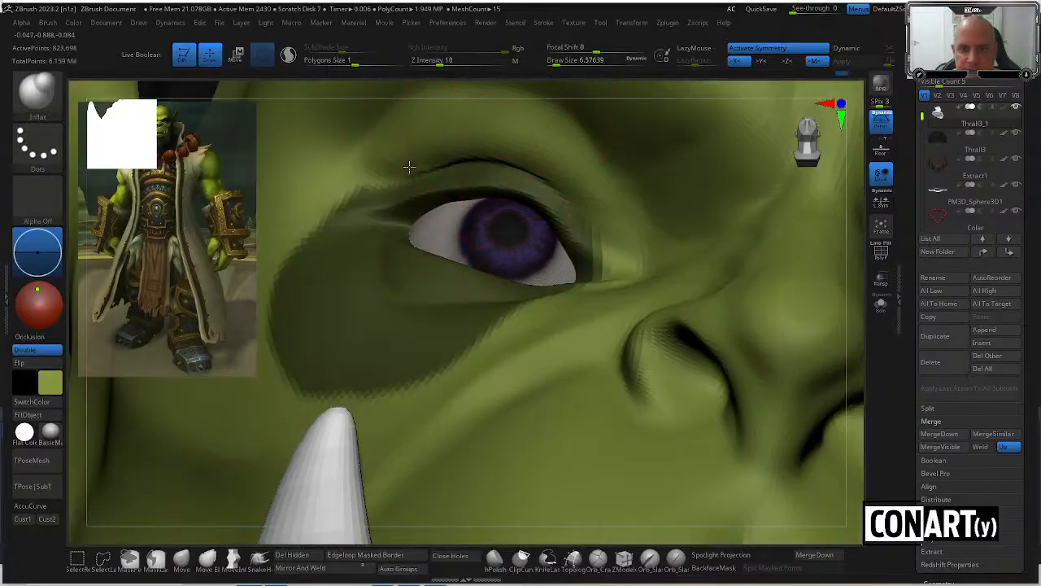
pyautogui.moveTo(495, 83); pyautogui.dragTo(493, 94, button='right')
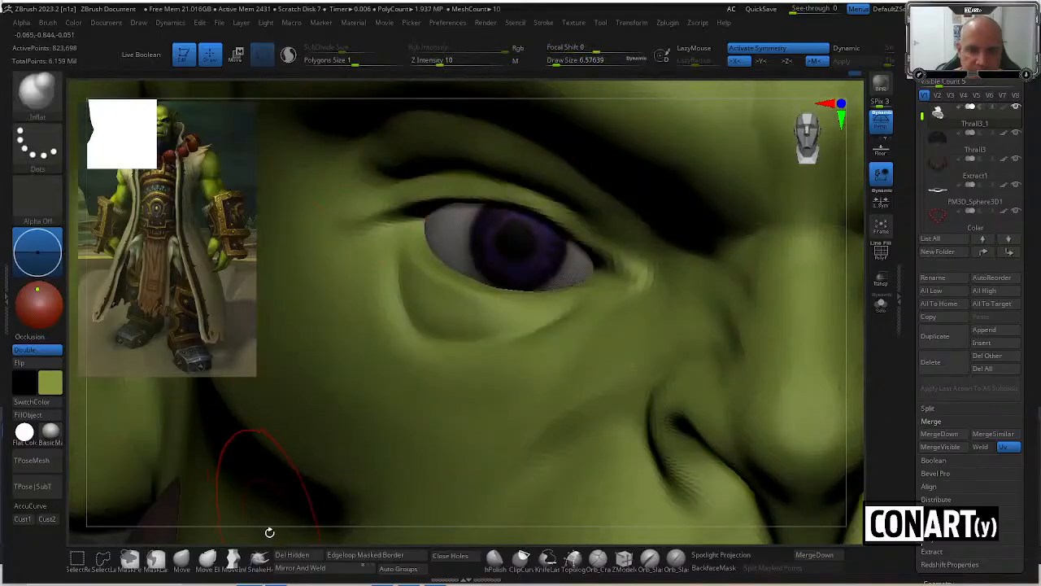
pyautogui.moveTo(250, 517); pyautogui.dragTo(390, 336, button='right')
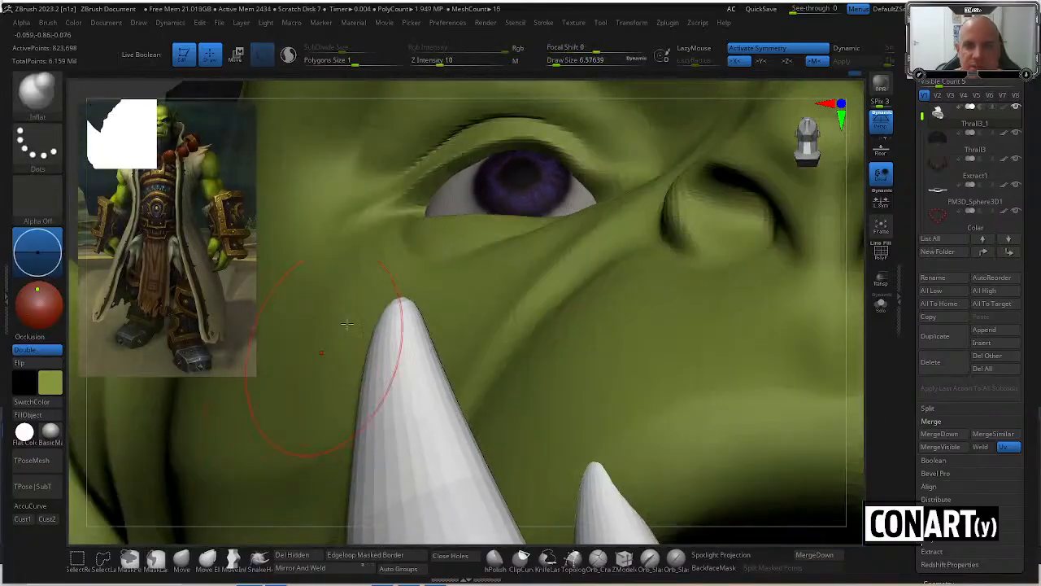
# Smooth the upper eyelid crease towards the outer eye corner at a draw size of about 1.3.
pyautogui.moveTo(543, 93); pyautogui.dragTo(562, 139, button='right')
pyautogui.press('space')
pyautogui.click(564, 140)
pyautogui.press('shift')
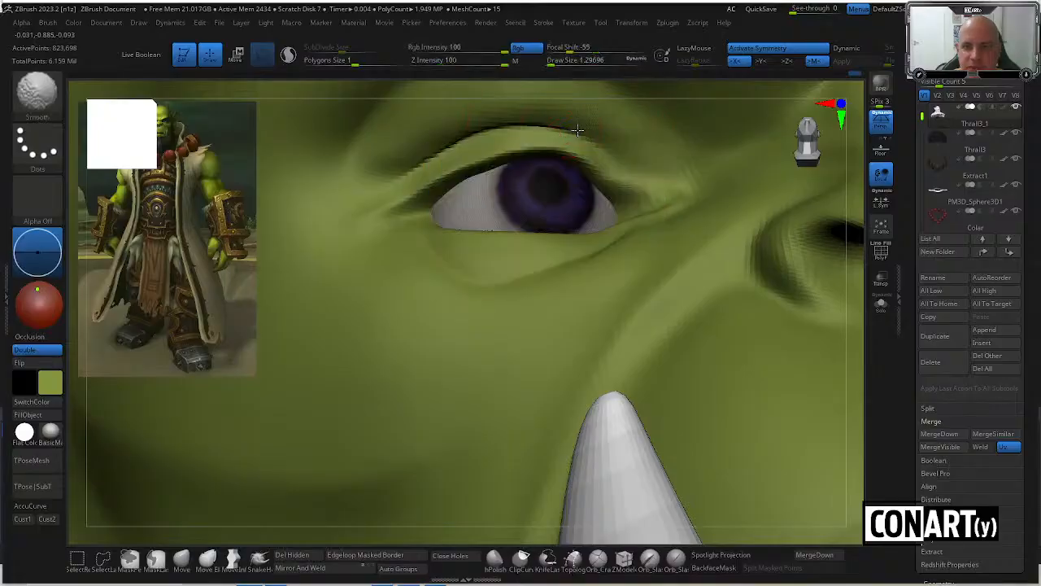
pyautogui.keyDown('shift'); pyautogui.moveTo(397, 184); pyautogui.dragTo(402, 182); pyautogui.keyUp('shift')
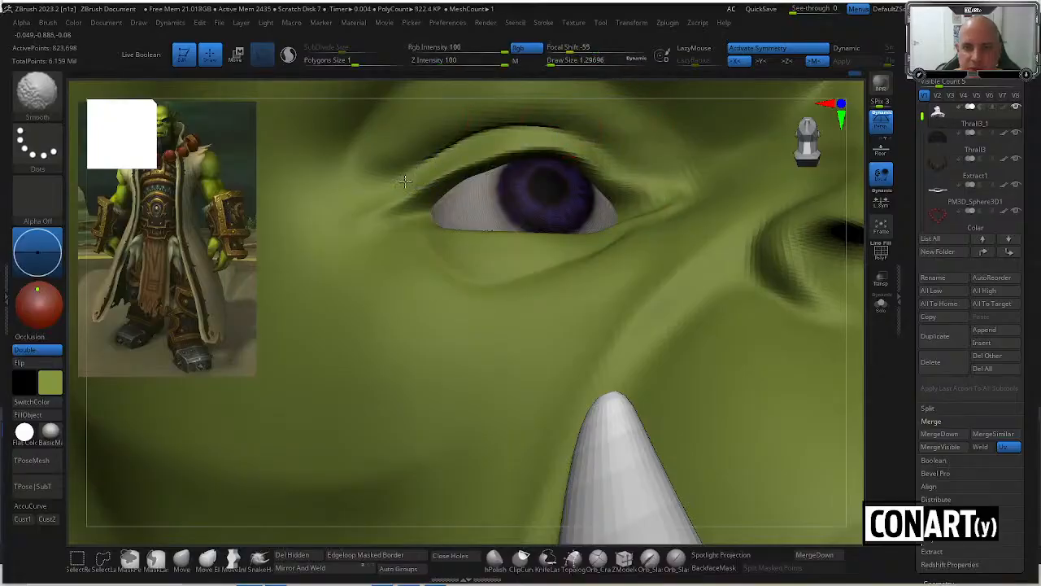
pyautogui.moveTo(576, 86); pyautogui.dragTo(552, 106, button='right')
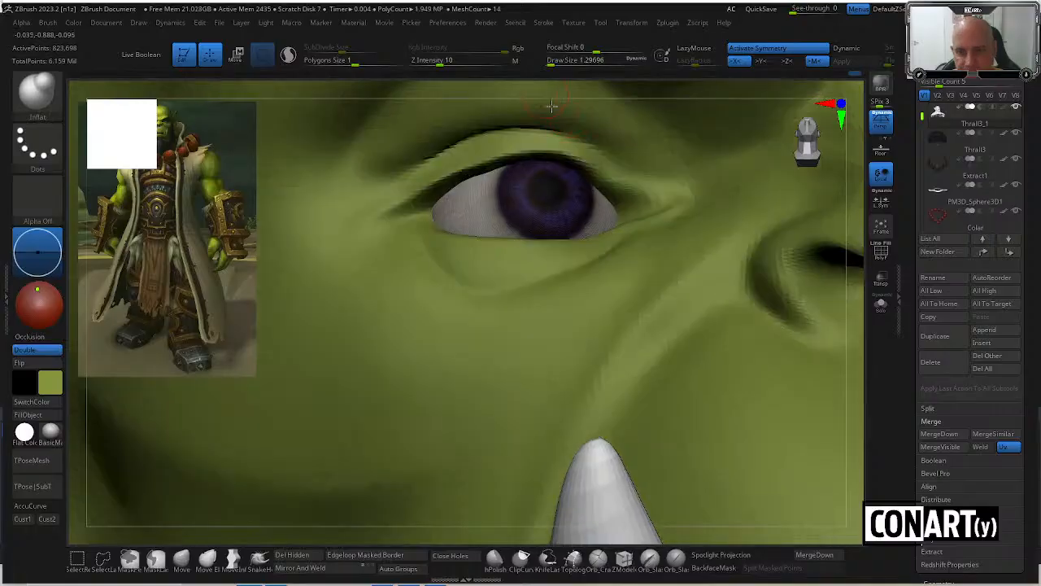
# Carve fine eyelid creases with the DamStandard brush at a draw size of about 1.3 and undo the last lower-lid change.
pyautogui.press('b')
pyautogui.press('d')
pyautogui.press('s')
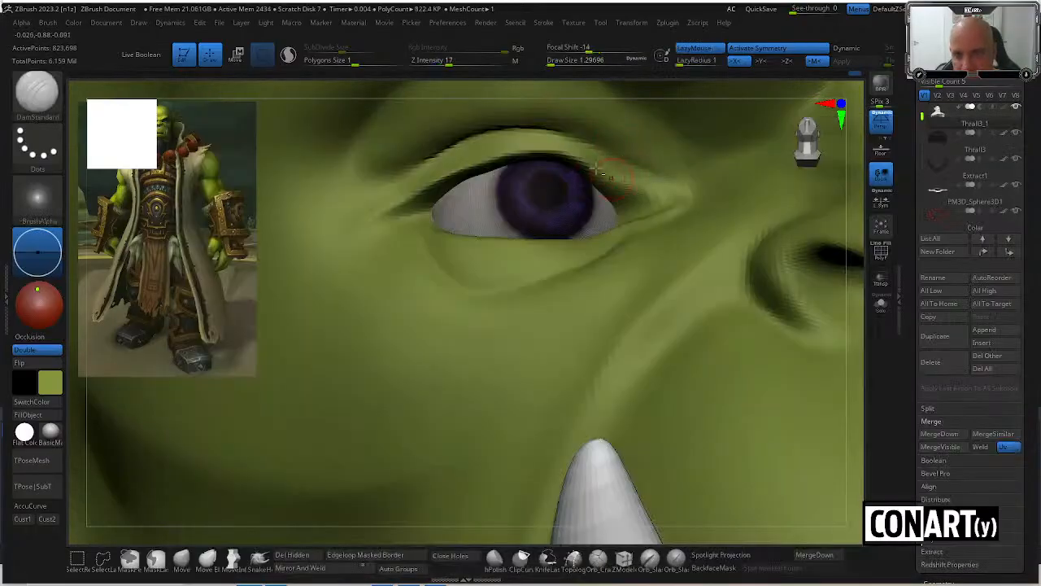
pyautogui.moveTo(658, 92); pyautogui.dragTo(646, 213, button='right')
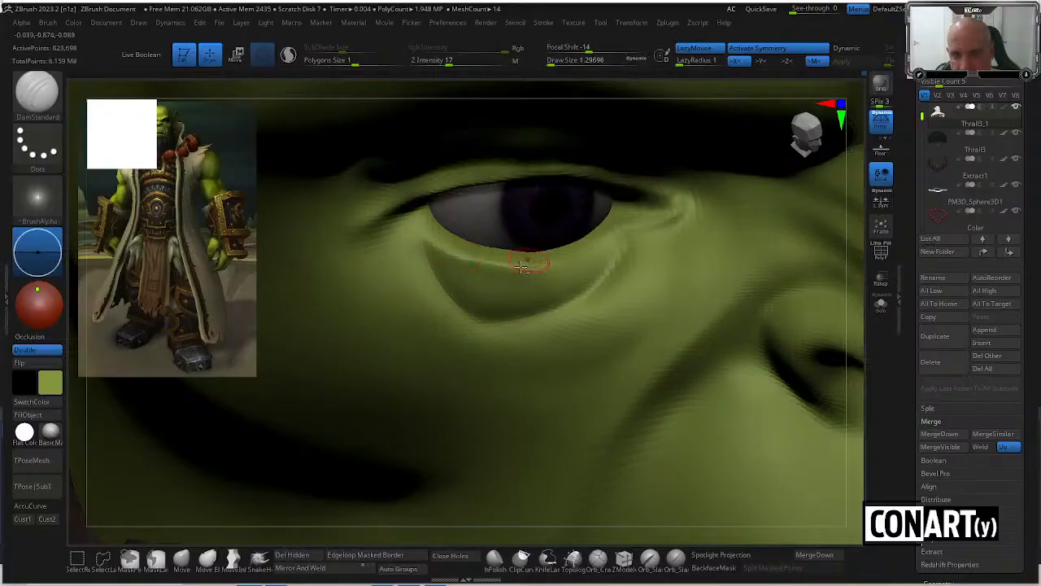
pyautogui.press('ctrl')
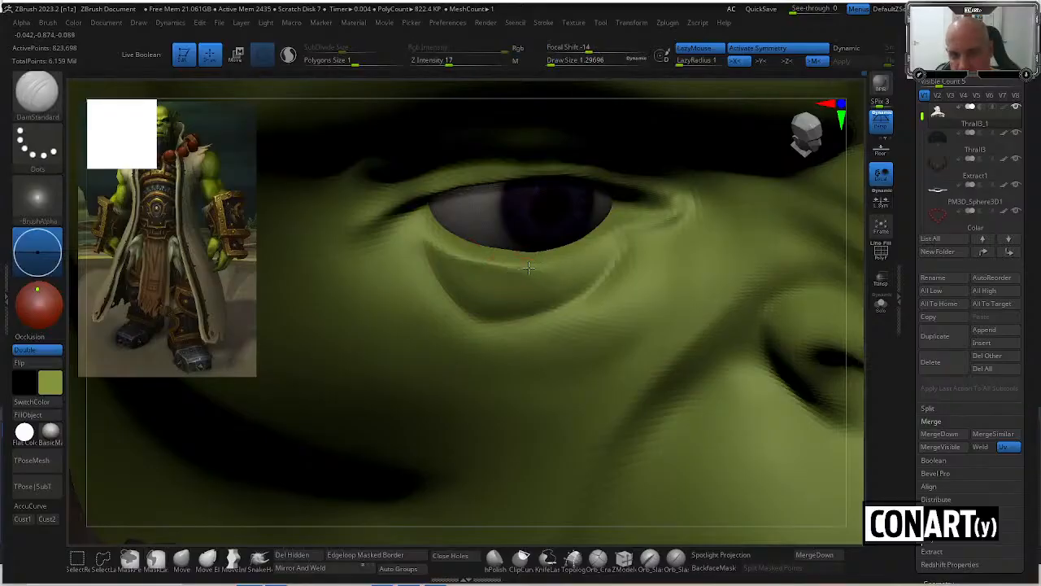
pyautogui.press('shift')
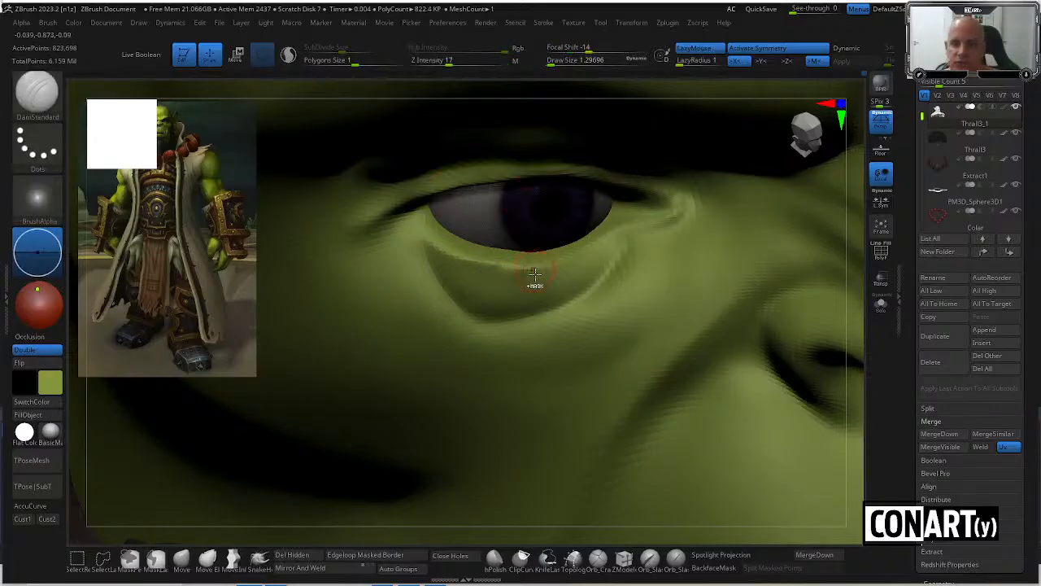
pyautogui.hotkey('ctrl', 'z')
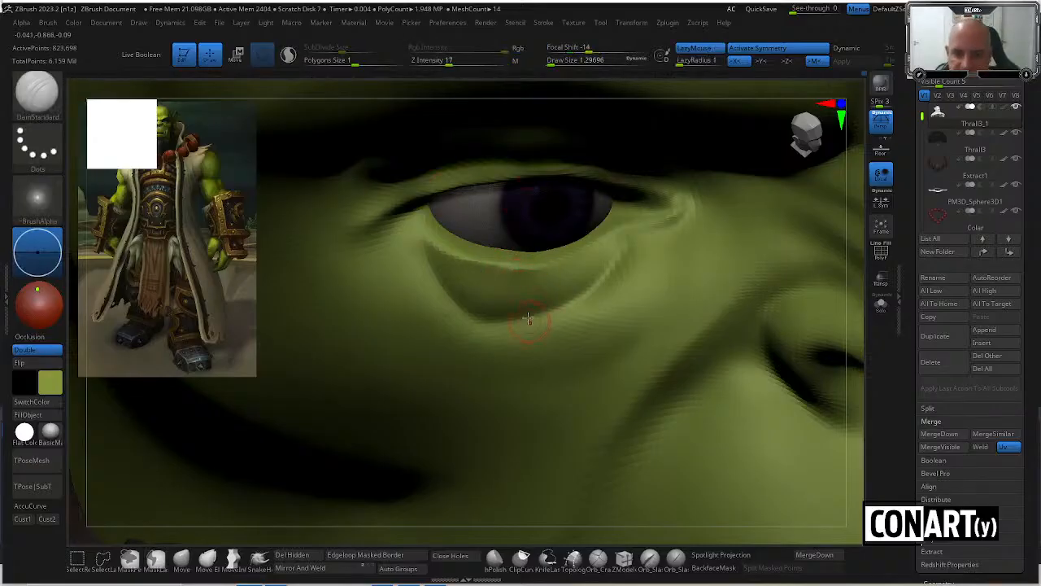
# Sharpen the lower edge of the eye bags with the DamStandard brush at a draw size of about 1.5.
pyautogui.press('space')
pyautogui.moveTo(529, 318); pyautogui.dragTo(547, 317)
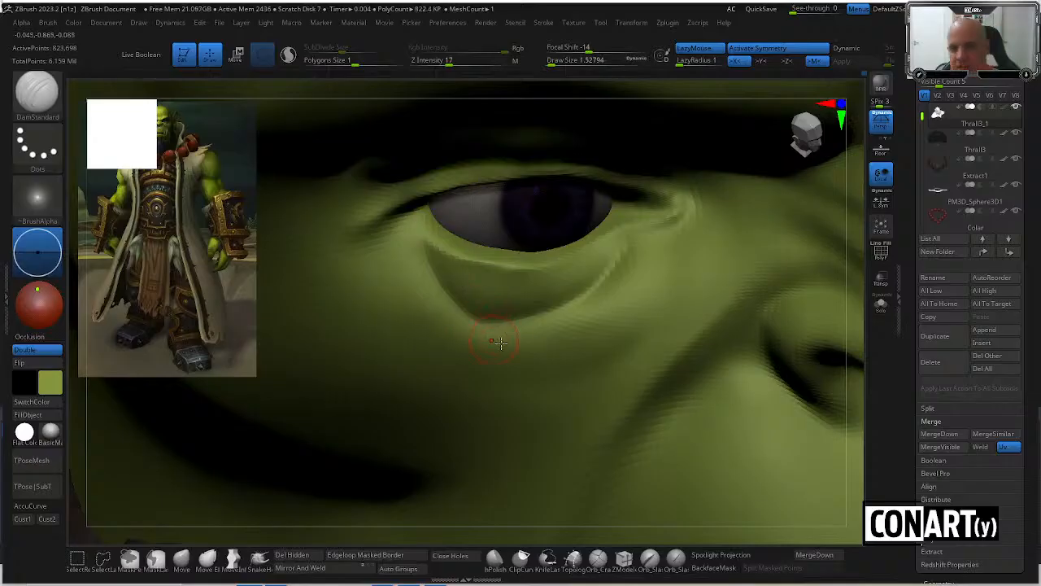
pyautogui.moveTo(413, 535); pyautogui.dragTo(407, 514)
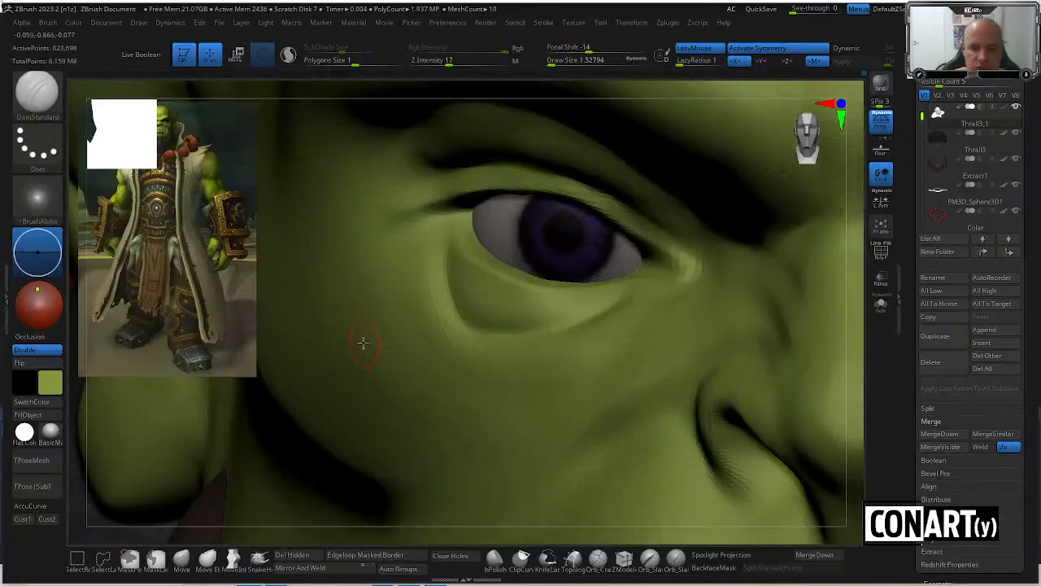
pyautogui.keyDown('alt'); pyautogui.moveTo(648, 88); pyautogui.dragTo(626, 38); pyautogui.keyUp('alt')
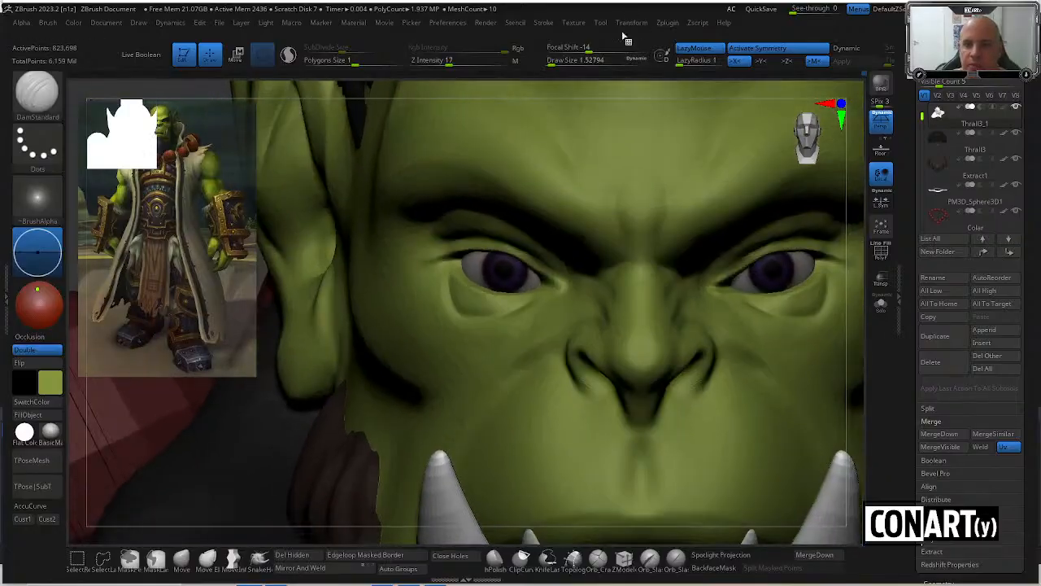
# Build up the outer brow fold above the eyes with the ClayBuildup brush at a draw size of about 4.3 and smooth it.
pyautogui.press('space')
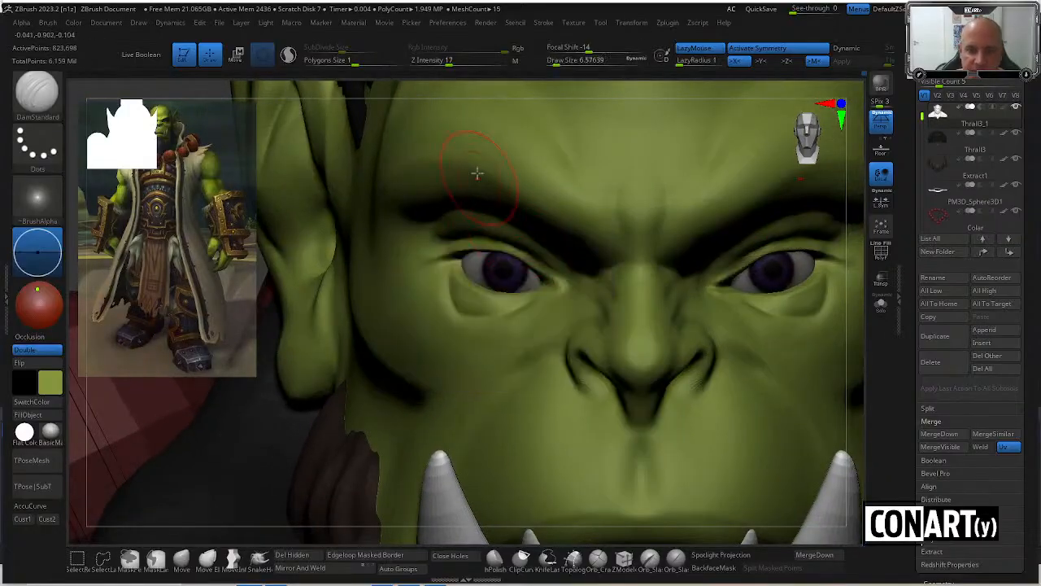
pyautogui.press('b')
pyautogui.press('c')
pyautogui.press('b')
pyautogui.moveTo(460, 91); pyautogui.dragTo(448, 76)
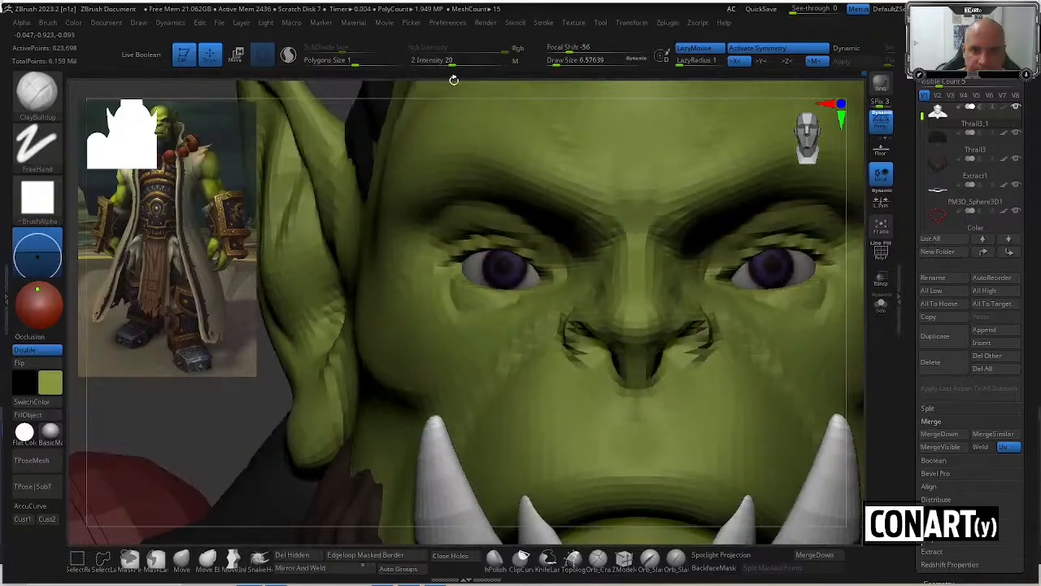
pyautogui.press('space')
pyautogui.moveTo(437, 242)
pyautogui.mouseDown()
pyautogui.moveTo(428, 236)
pyautogui.moveTo(458, 214)
pyautogui.moveTo(442, 209)
pyautogui.mouseUp()
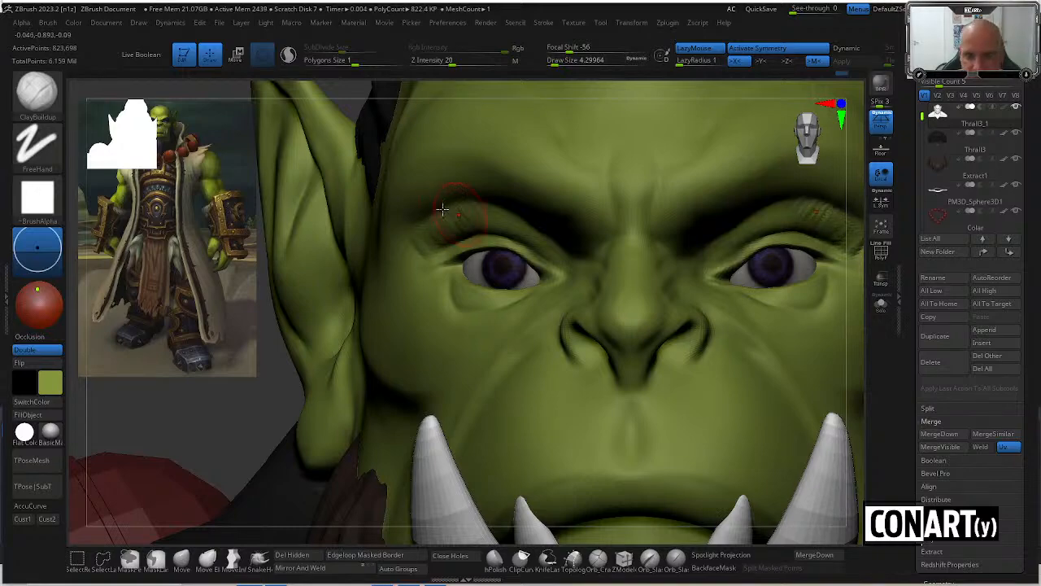
pyautogui.press('shift')
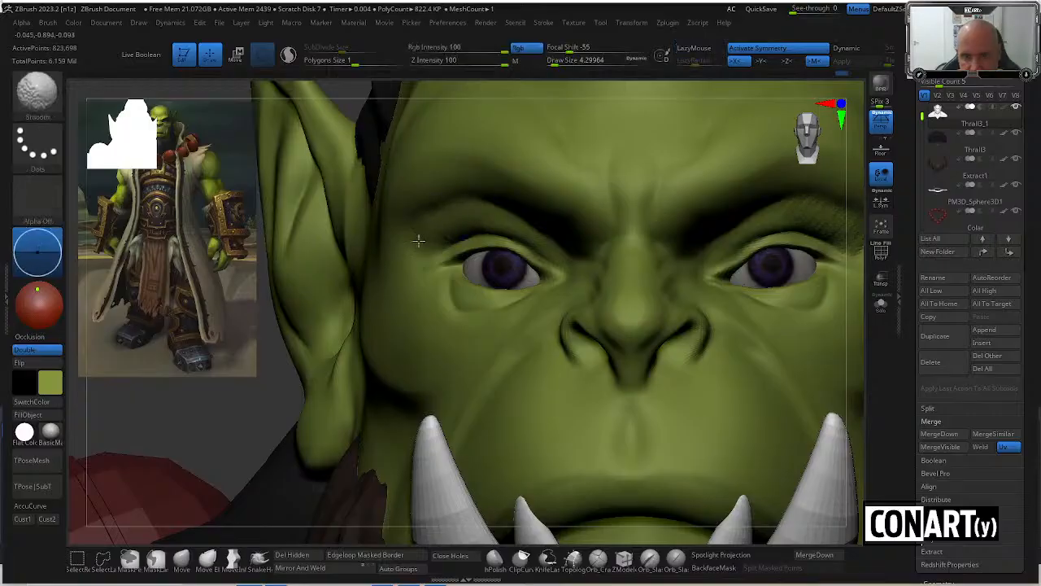
pyautogui.keyDown('shift'); pyautogui.moveTo(418, 240); pyautogui.dragTo(443, 223); pyautogui.keyUp('shift')
pyautogui.press('shift')
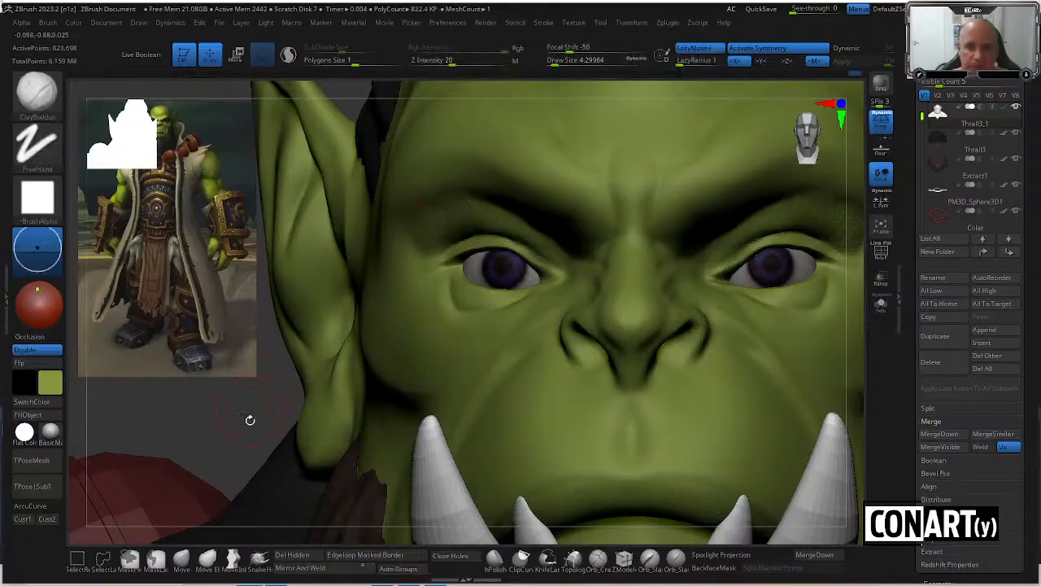
# Carve wrinkles around the outer brow and eyelid folds with the DamStandard brush at a draw size of about 4.3 and soften them.
pyautogui.moveTo(249, 420); pyautogui.dragTo(667, 195)
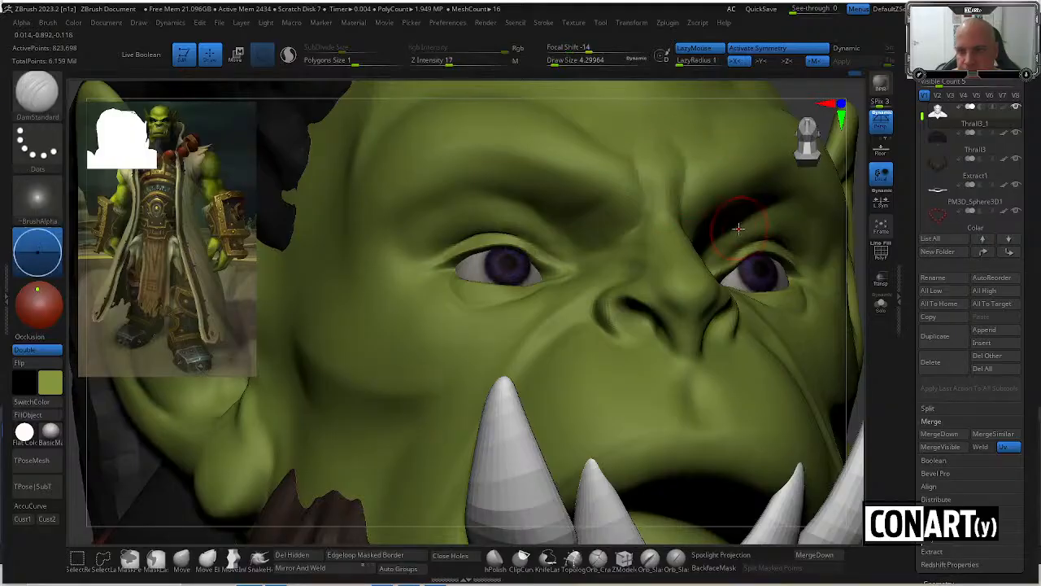
pyautogui.press('b')
pyautogui.press('d')
pyautogui.press('s')
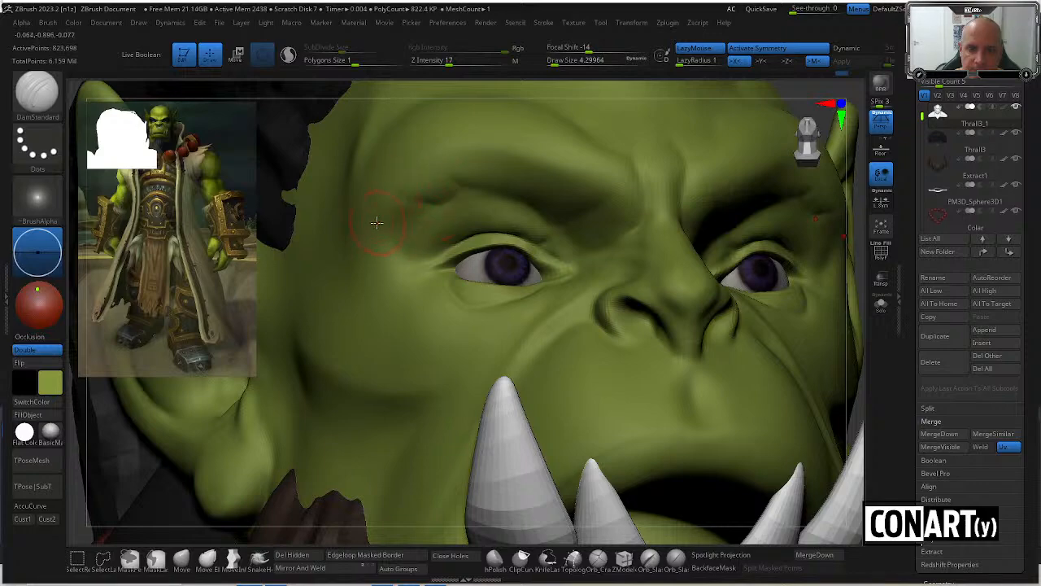
pyautogui.press('shift')
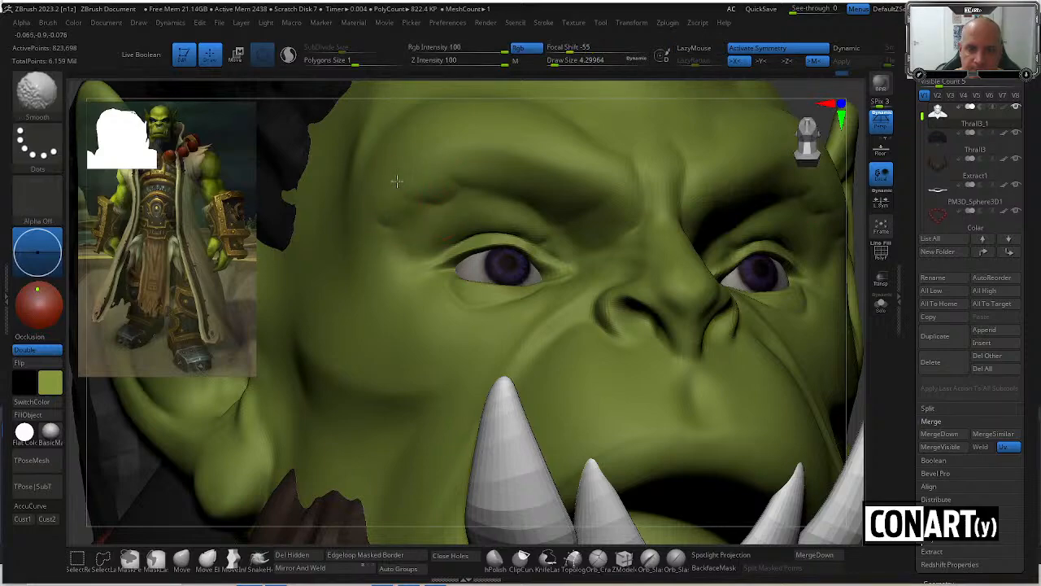
pyautogui.moveTo(463, 193)
pyautogui.keyDown('shift'); pyautogui.mouseDown()
pyautogui.moveTo(442, 175)
pyautogui.moveTo(426, 184)
pyautogui.mouseUp(); pyautogui.keyUp('shift')
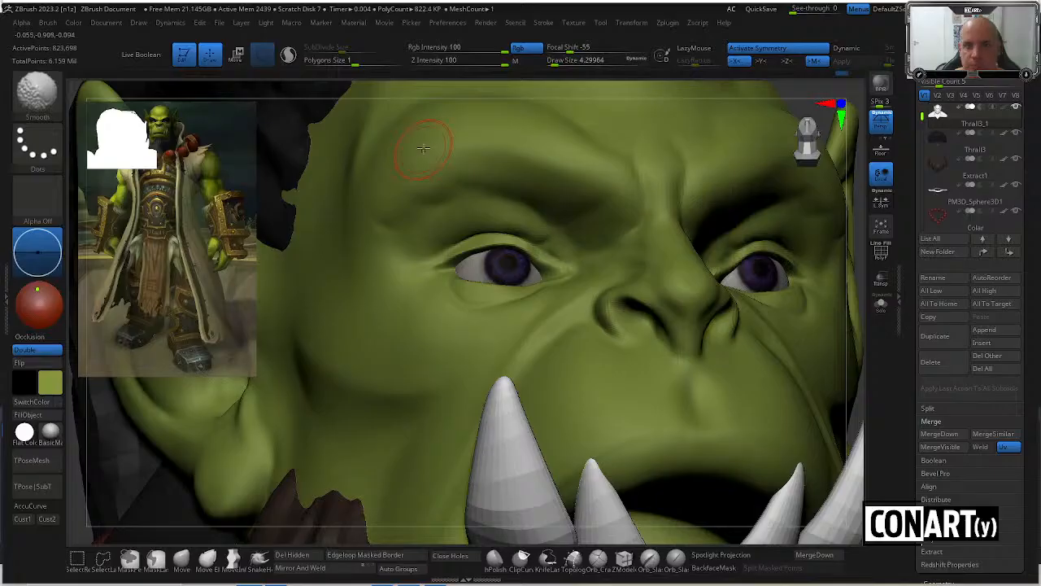
pyautogui.moveTo(492, 93); pyautogui.dragTo(473, 131)
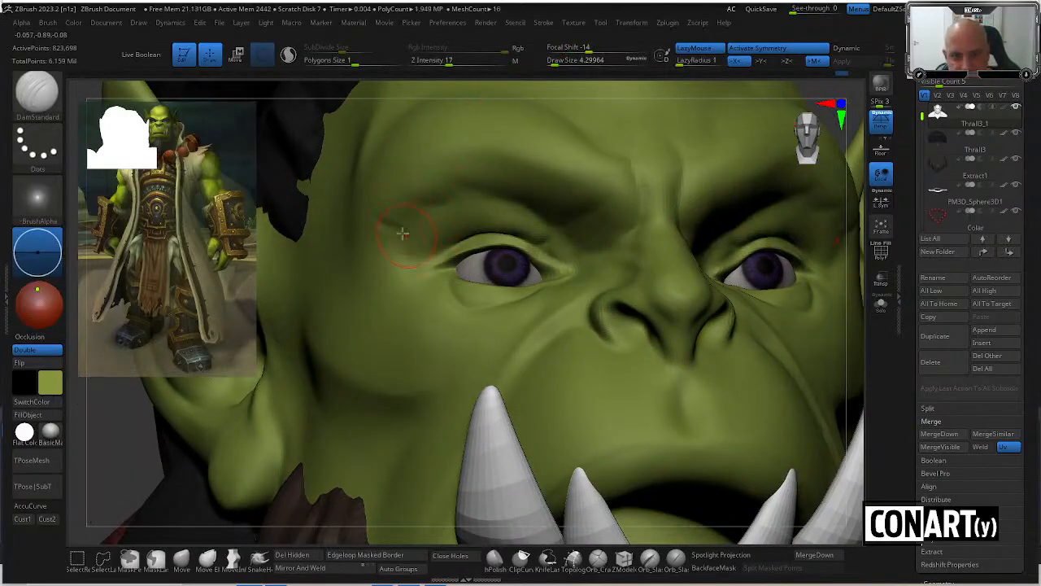
# Smooth the upper brow and deepen the creases around the nostrils with the DamStandard brush at a draw size of about 4.3.
pyautogui.press('shift')
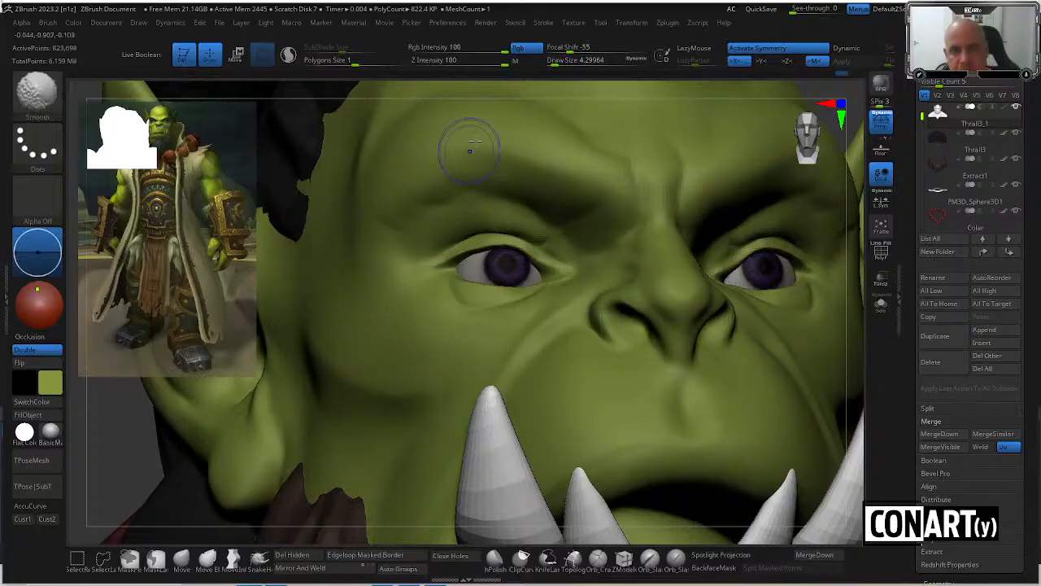
pyautogui.moveTo(511, 92)
pyautogui.mouseDown()
pyautogui.moveTo(499, 92)
pyautogui.moveTo(514, 91)
pyautogui.mouseUp()
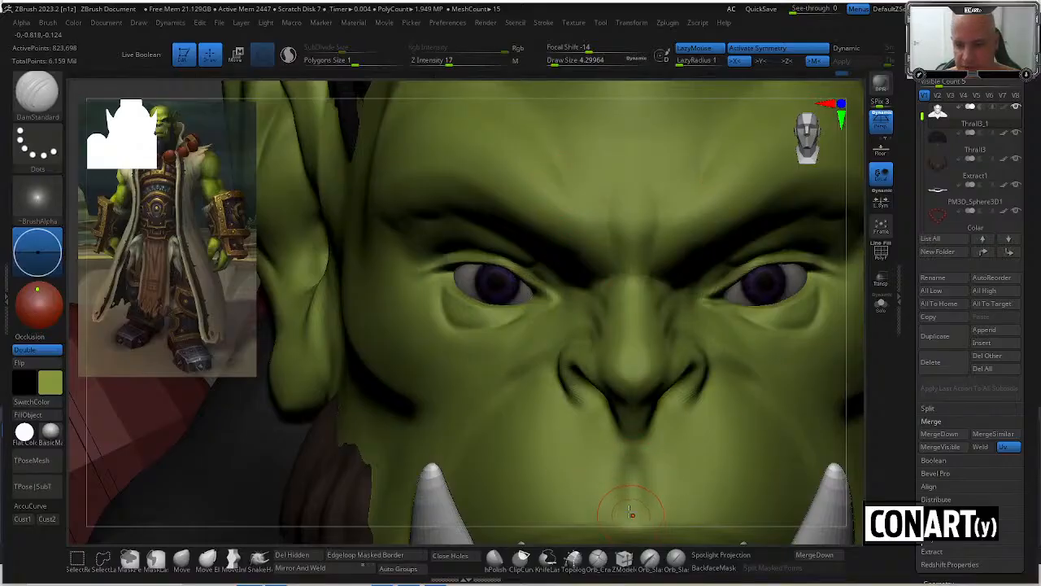
pyautogui.keyDown('alt'); pyautogui.moveTo(631, 512); pyautogui.dragTo(611, 458, button='right'); pyautogui.keyUp('alt')
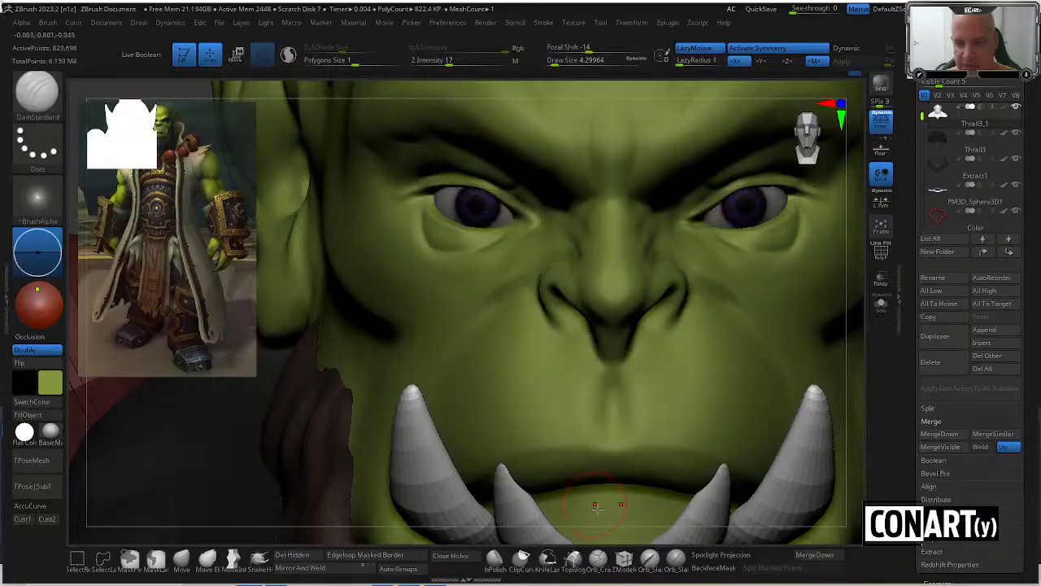
pyautogui.moveTo(594, 505); pyautogui.dragTo(599, 493, button='right')
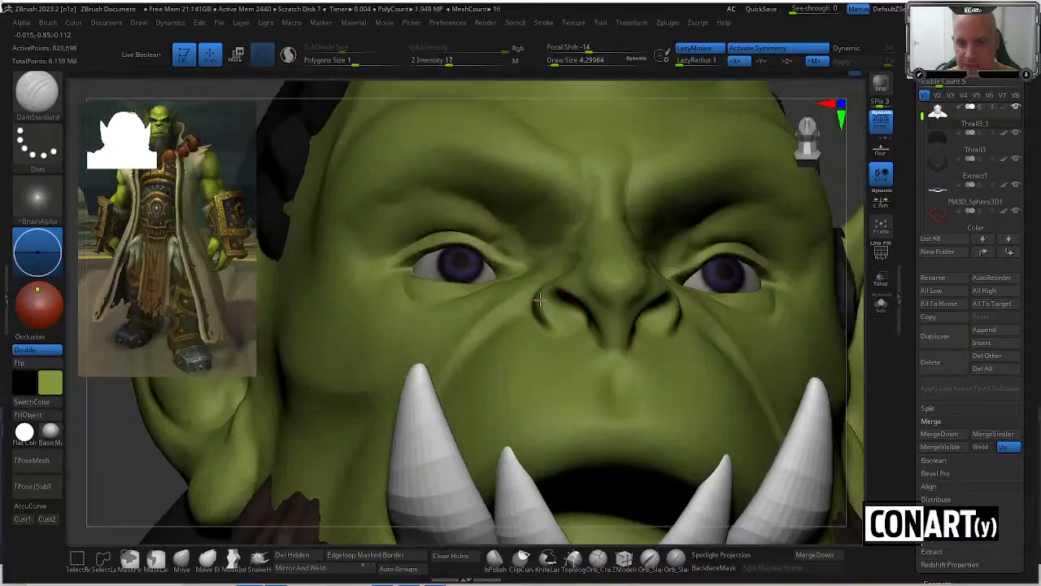
pyautogui.moveTo(585, 323)
pyautogui.mouseDown()
pyautogui.moveTo(546, 314)
pyautogui.moveTo(568, 331)
pyautogui.mouseUp()
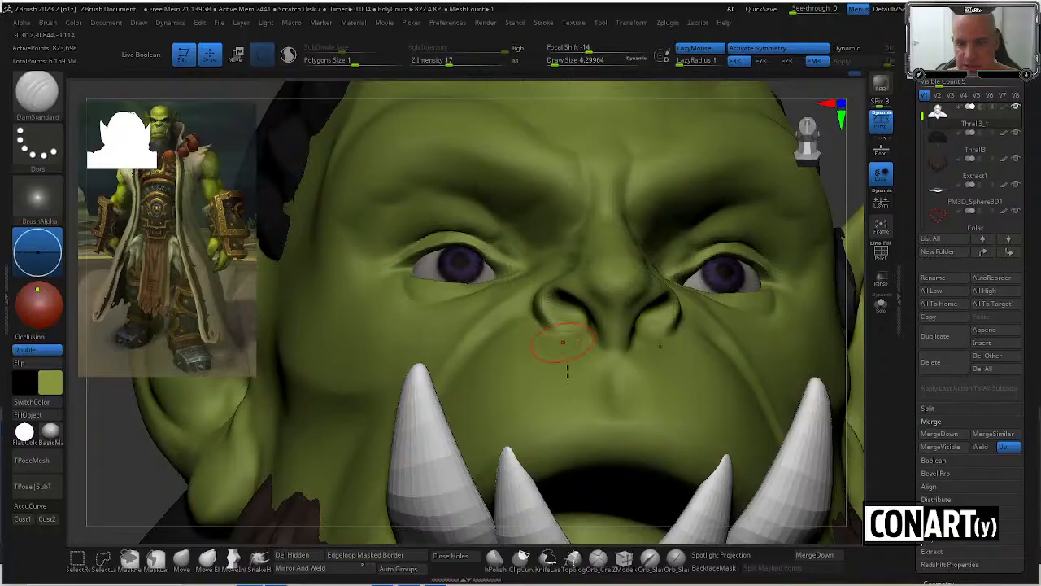
pyautogui.moveTo(585, 502); pyautogui.dragTo(546, 396, button='right')
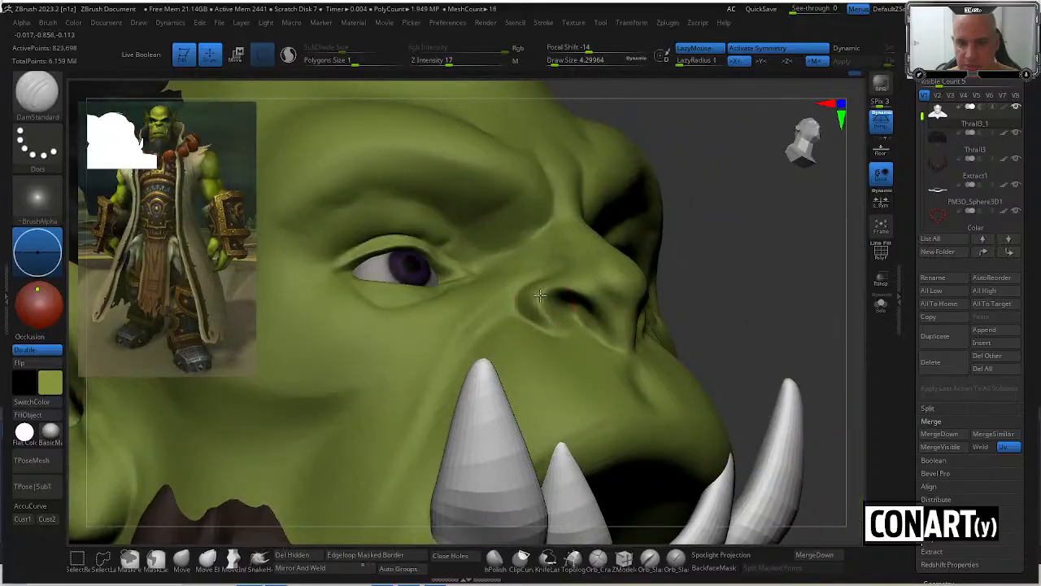
# Carve creases along the sides and bridge of the nose with the DamStandard brush at a draw size of about 4.3.
pyautogui.moveTo(720, 195); pyautogui.dragTo(602, 281)
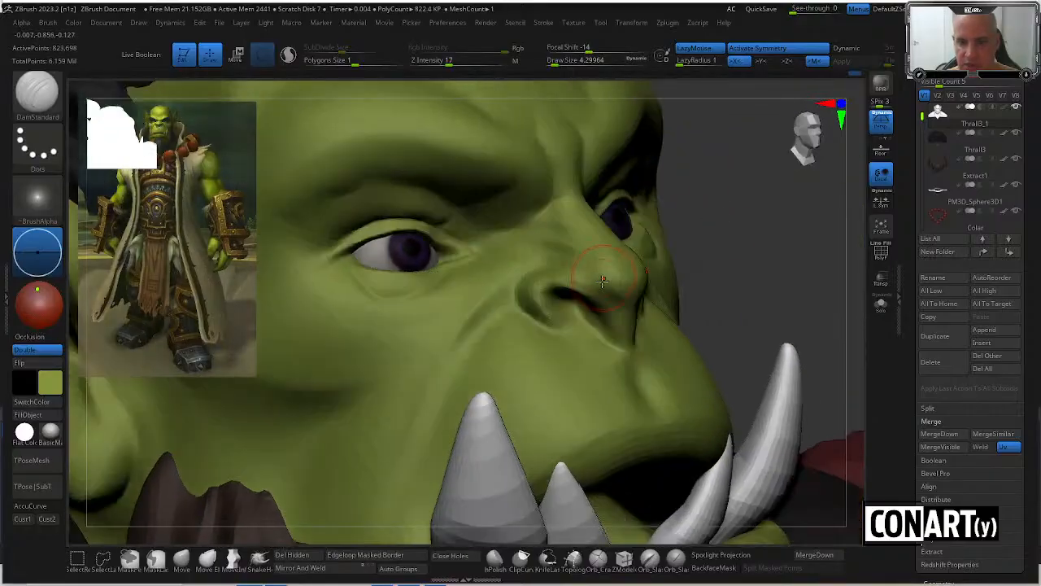
pyautogui.moveTo(708, 276); pyautogui.dragTo(566, 184)
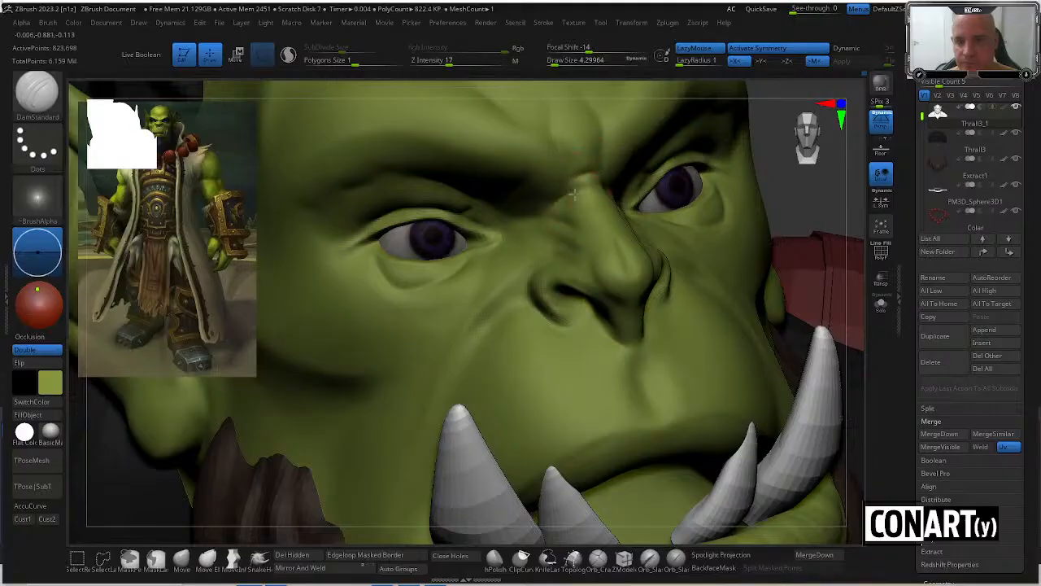
pyautogui.moveTo(583, 218); pyautogui.dragTo(585, 179)
pyautogui.moveTo(796, 180); pyautogui.dragTo(567, 218)
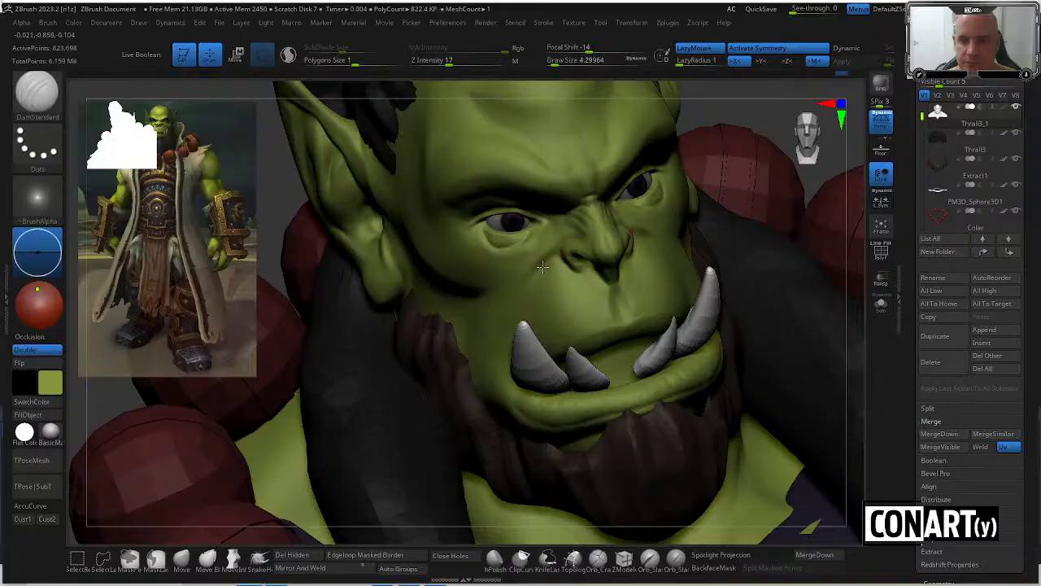
pyautogui.moveTo(541, 267); pyautogui.dragTo(543, 246, button='right')
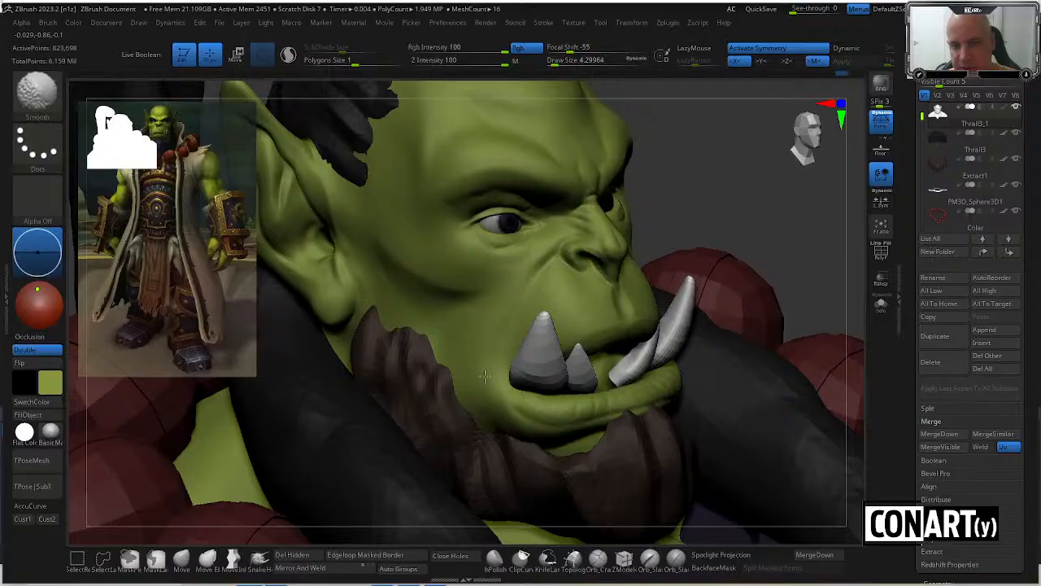
pyautogui.moveTo(483, 376); pyautogui.dragTo(538, 255, button='right')
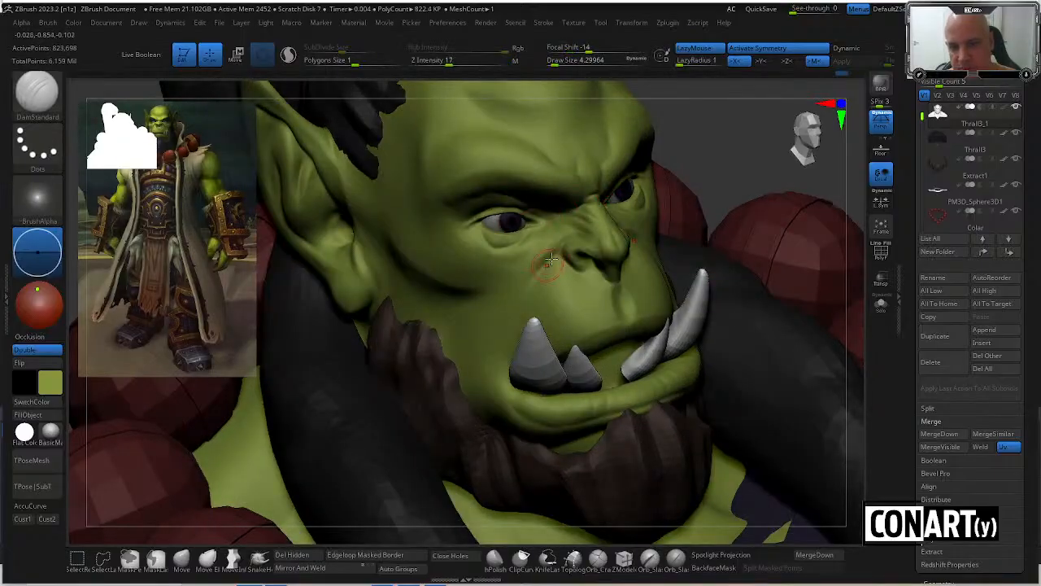
pyautogui.press('ctrl')
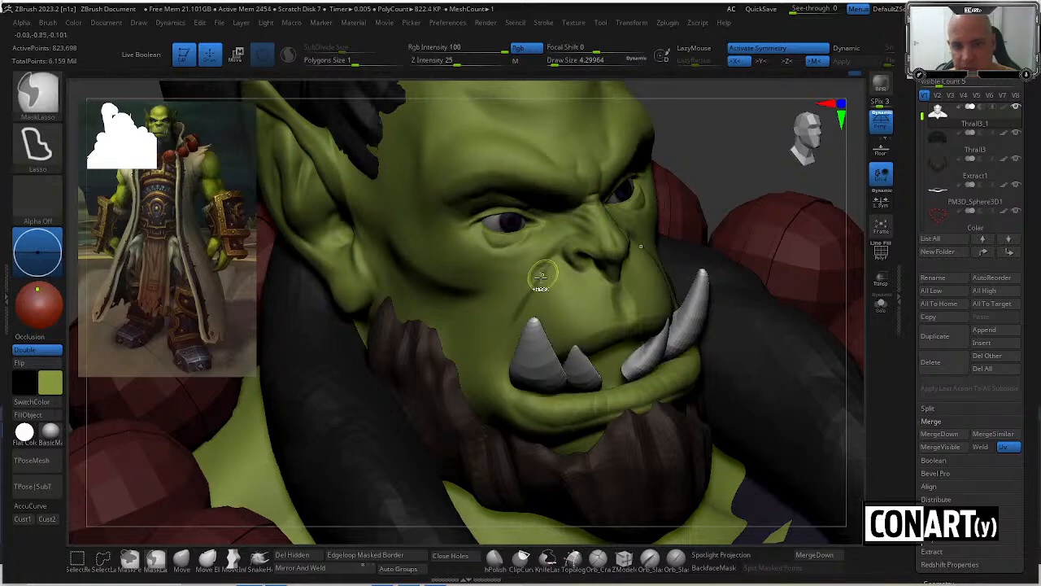
pyautogui.keyDown('ctrl'); pyautogui.moveTo(549, 260); pyautogui.dragTo(499, 291); pyautogui.keyUp('ctrl')
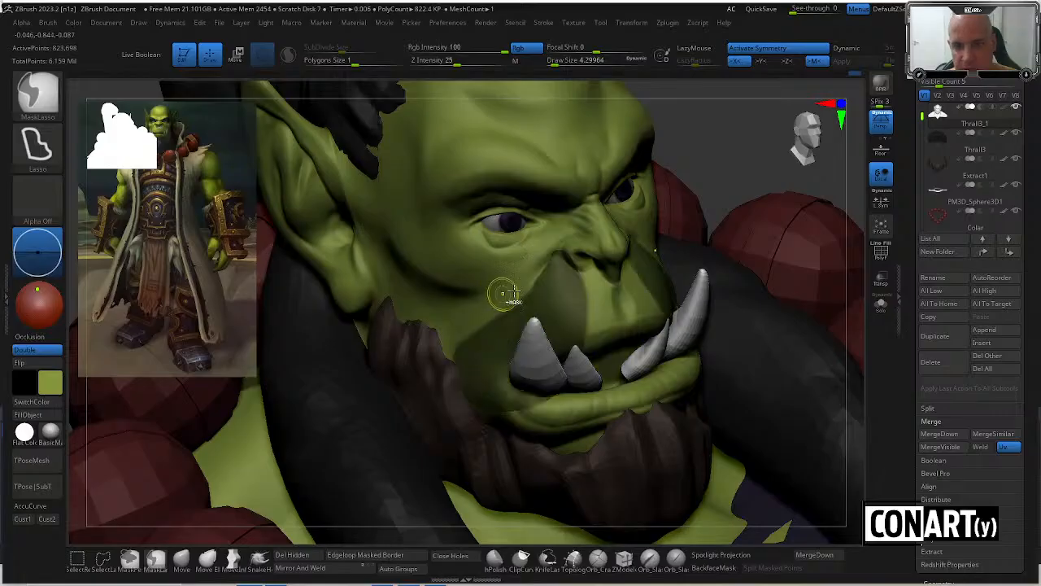
pyautogui.hotkey('ctrl', 'z')
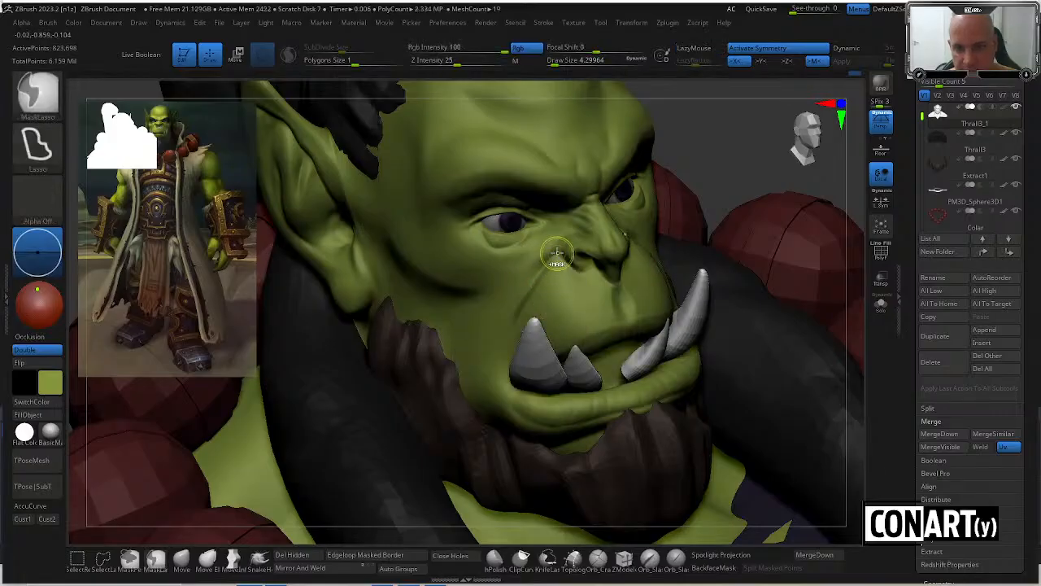
# Lasso-mask the area beside the upper lip, soften the mask, and inflate the cheek fold along it with Inflat at a draw size of about 8.4.
pyautogui.moveTo(530, 283)
pyautogui.keyDown('ctrl'); pyautogui.mouseDown()
pyautogui.moveTo(520, 340)
pyautogui.moveTo(594, 345)
pyautogui.moveTo(602, 280)
pyautogui.moveTo(651, 269)
pyautogui.mouseUp(); pyautogui.keyUp('ctrl')
pyautogui.keyDown('ctrl'); pyautogui.click(572, 304); pyautogui.keyUp('ctrl')
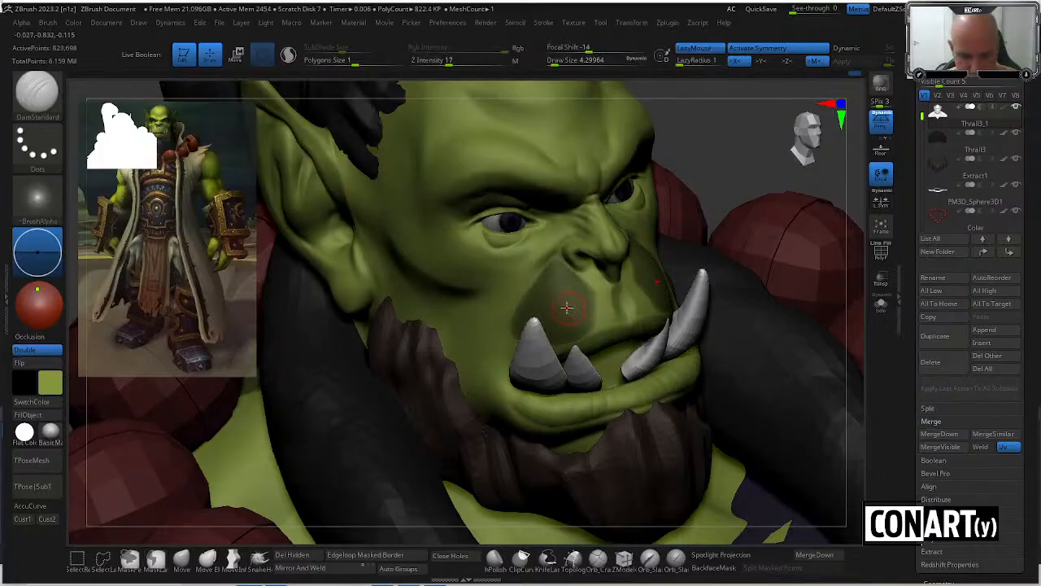
pyautogui.press('b')
pyautogui.press('i')
pyautogui.press('n')
pyautogui.press('space')
pyautogui.moveTo(559, 284); pyautogui.dragTo(570, 286)
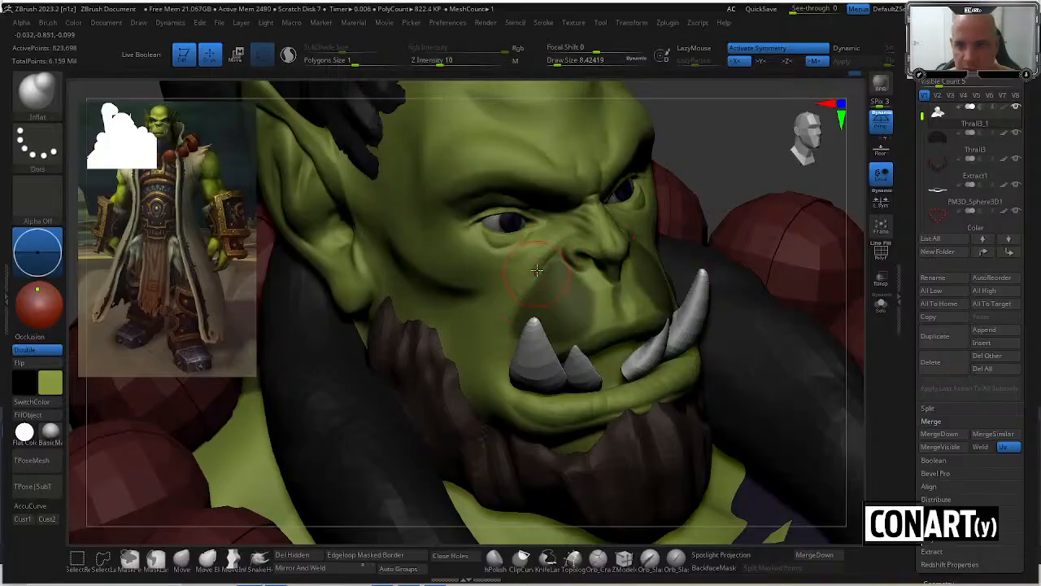
pyautogui.moveTo(699, 159)
pyautogui.mouseDown()
pyautogui.moveTo(714, 134)
pyautogui.moveTo(686, 181)
pyautogui.moveTo(627, 214)
pyautogui.moveTo(690, 170)
pyautogui.moveTo(569, 268)
pyautogui.mouseUp()
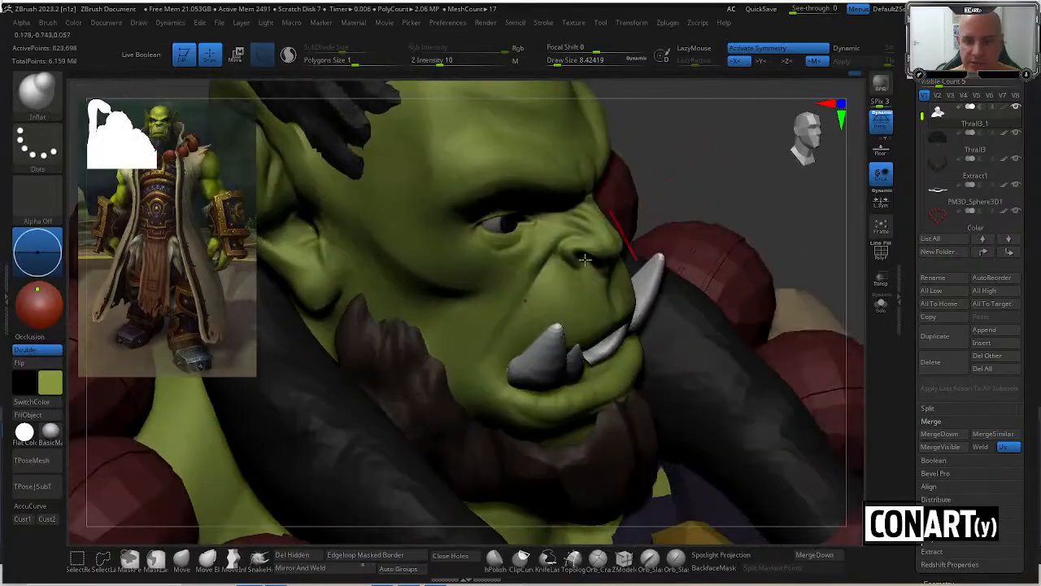
pyautogui.keyDown('shift'); pyautogui.moveTo(680, 160); pyautogui.dragTo(681, 139); pyautogui.keyUp('shift')
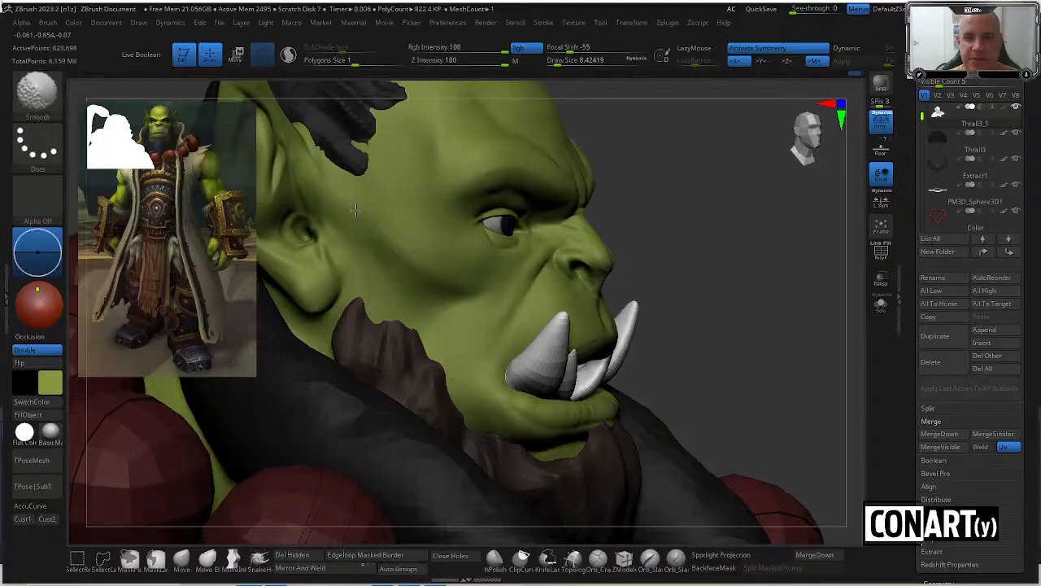
# Carve the area in front of the ear with the DamStandard brush at a draw size of about 8.4.
pyautogui.moveTo(667, 148); pyautogui.dragTo(514, 160)
pyautogui.press('b')
pyautogui.press('d')
pyautogui.press('s')
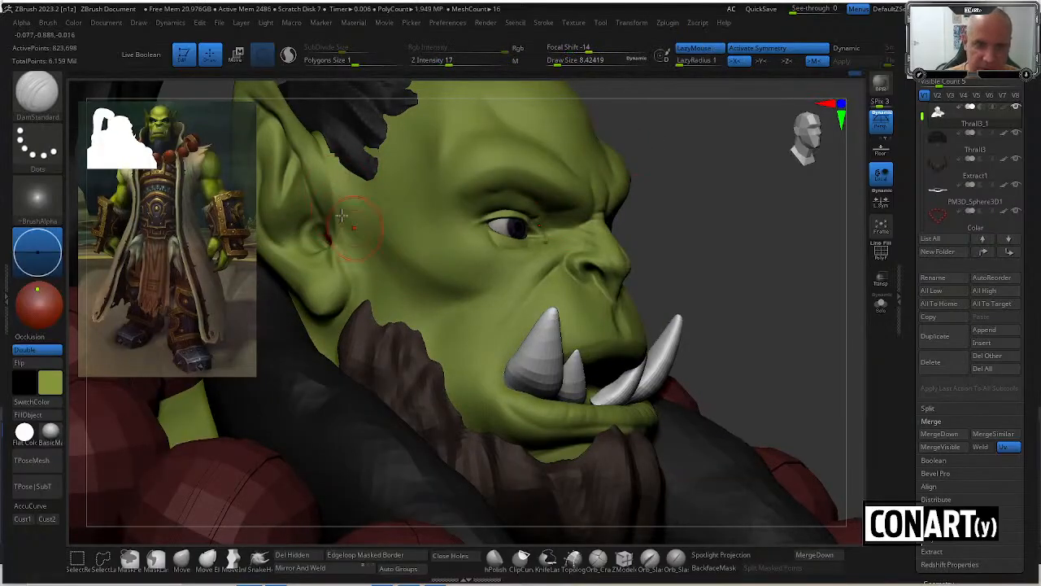
pyautogui.moveTo(386, 261)
pyautogui.mouseDown()
pyautogui.moveTo(369, 253)
pyautogui.moveTo(362, 211)
pyautogui.mouseUp()
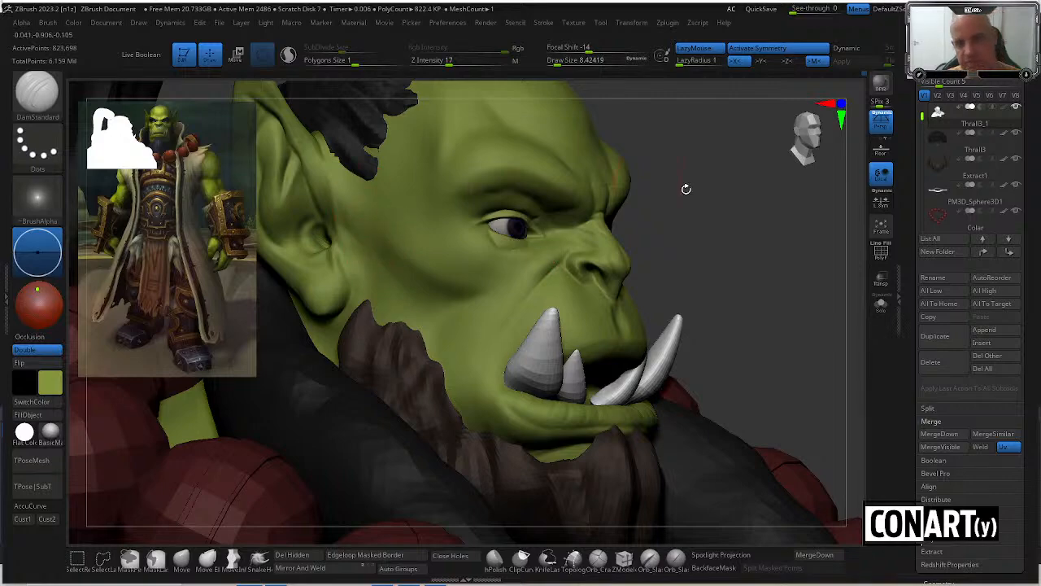
# Refine the creases between the brows and on the forehead with DamStandard at a draw size of about 5, and smooth them.
pyautogui.keyDown('shift'); pyautogui.moveTo(686, 188); pyautogui.dragTo(757, 193); pyautogui.keyUp('shift')
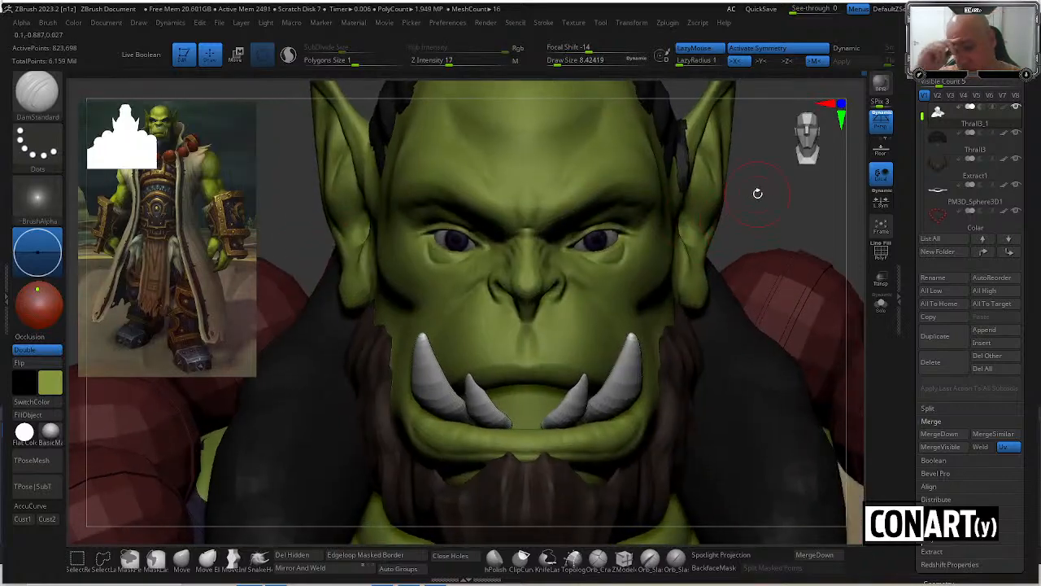
pyautogui.press('space')
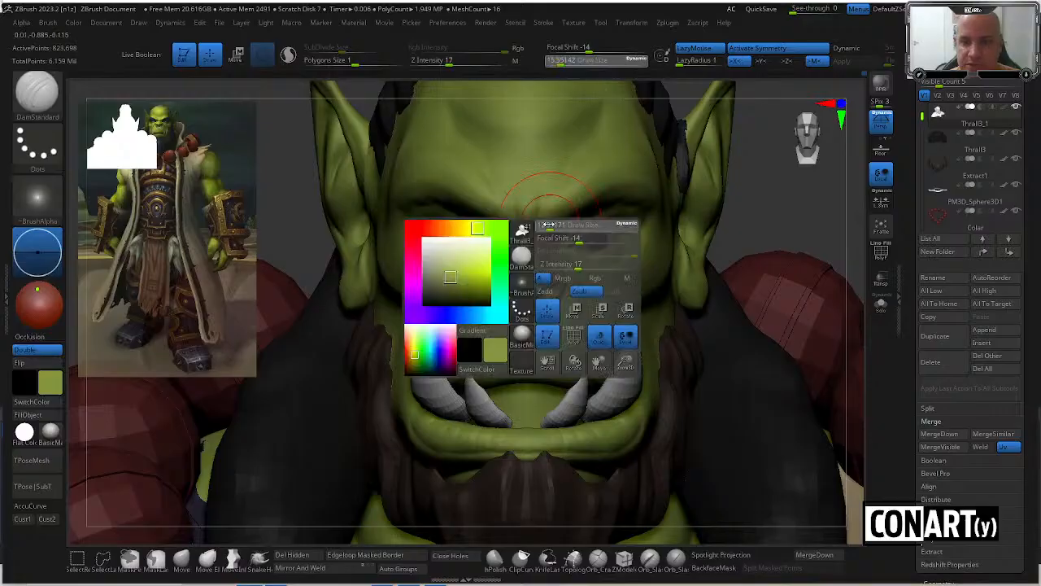
pyautogui.moveTo(513, 214); pyautogui.dragTo(507, 199)
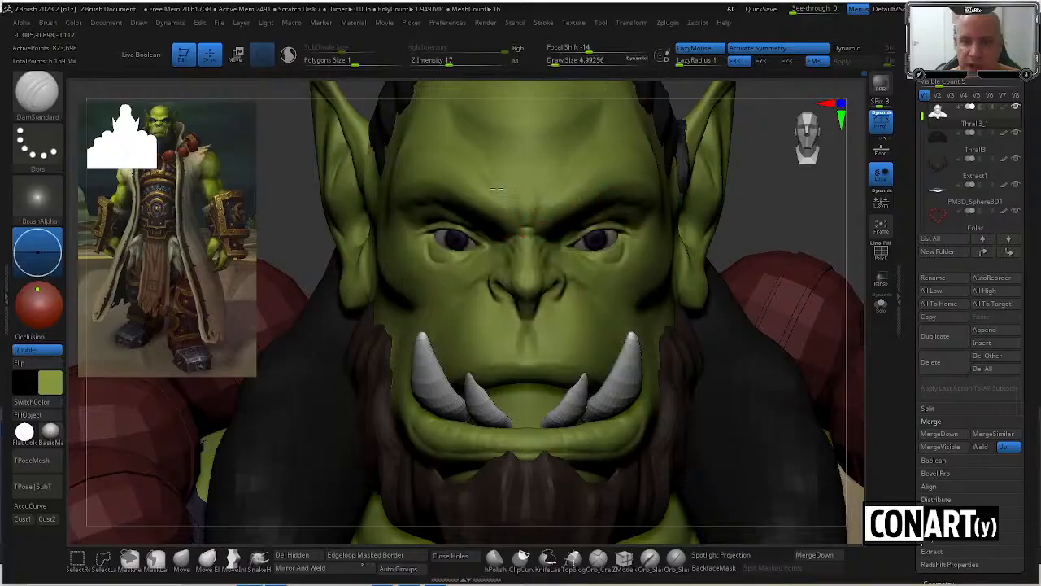
pyautogui.keyDown('alt'); pyautogui.moveTo(525, 94); pyautogui.dragTo(530, 166, button='right'); pyautogui.keyUp('alt')
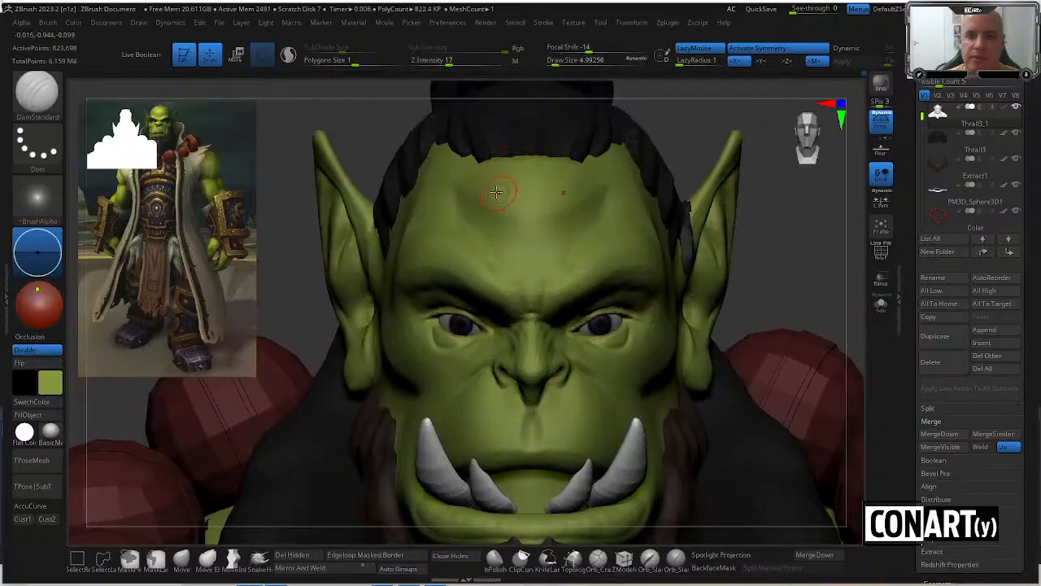
pyautogui.press('shift')
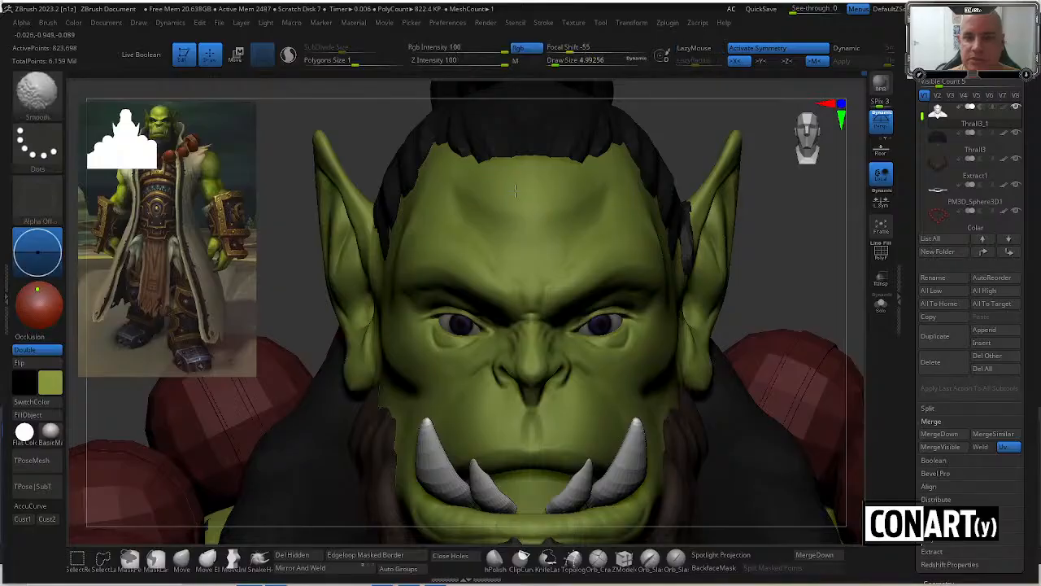
# Make the tusks the active subtool and enlarge the Spotlight reference image so its face can be compared with the sculpt.
pyautogui.keyDown('ctrl'); pyautogui.moveTo(788, 198); pyautogui.dragTo(769, 204, button='right'); pyautogui.keyUp('ctrl')
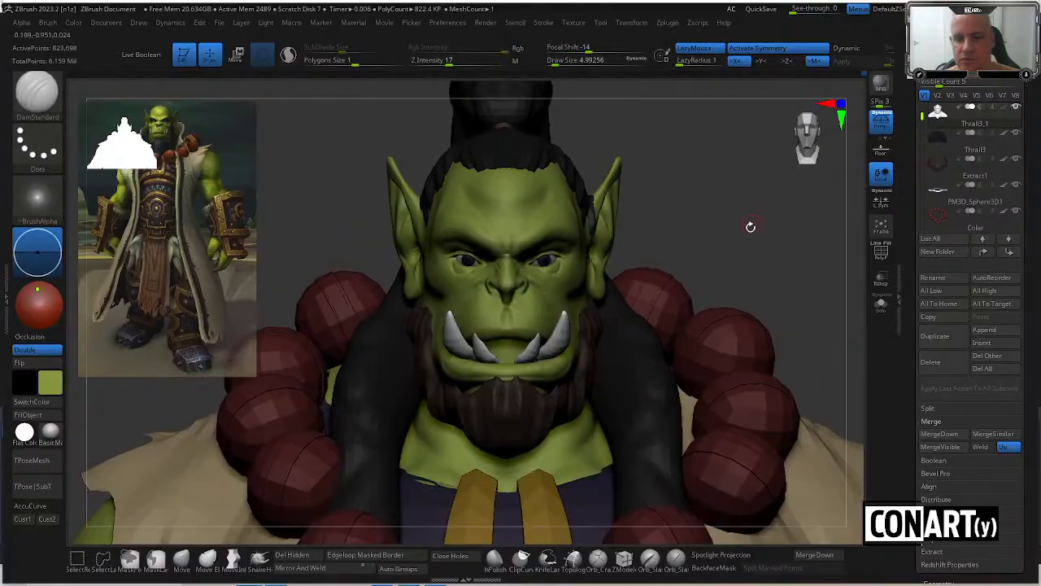
pyautogui.moveTo(733, 222)
pyautogui.mouseDown()
pyautogui.moveTo(753, 228)
pyautogui.moveTo(708, 207)
pyautogui.mouseUp()
pyautogui.keyDown('alt'); pyautogui.click(563, 341); pyautogui.keyUp('alt')
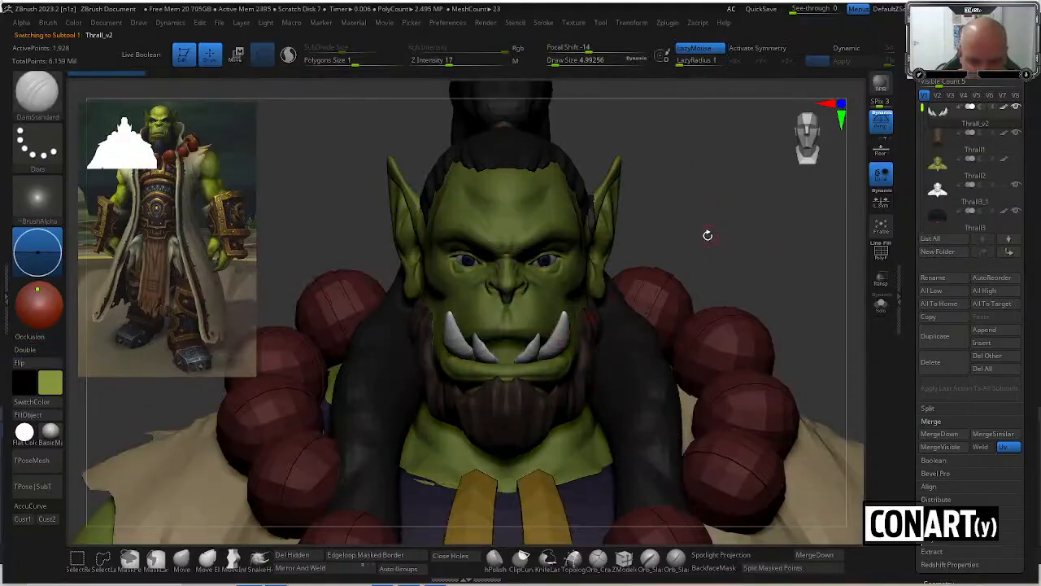
pyautogui.hotkey('shift', 'z')
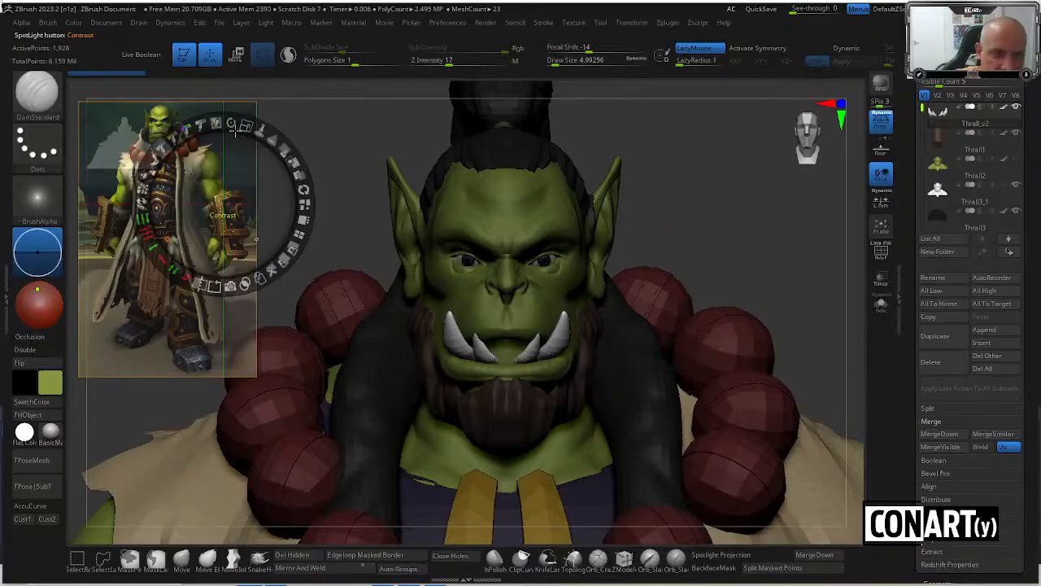
pyautogui.moveTo(233, 130); pyautogui.dragTo(150, 230)
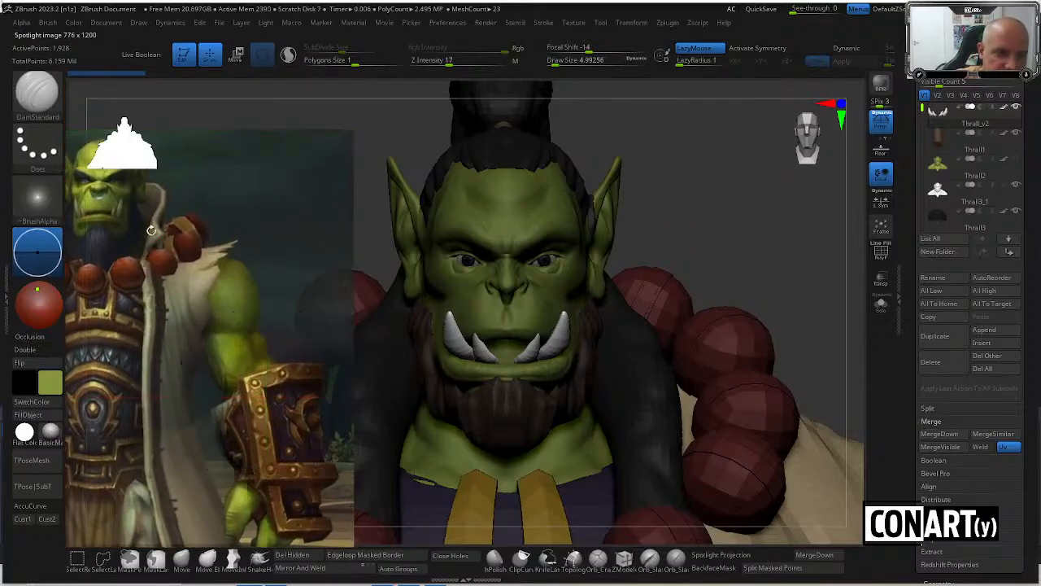
pyautogui.press('z')
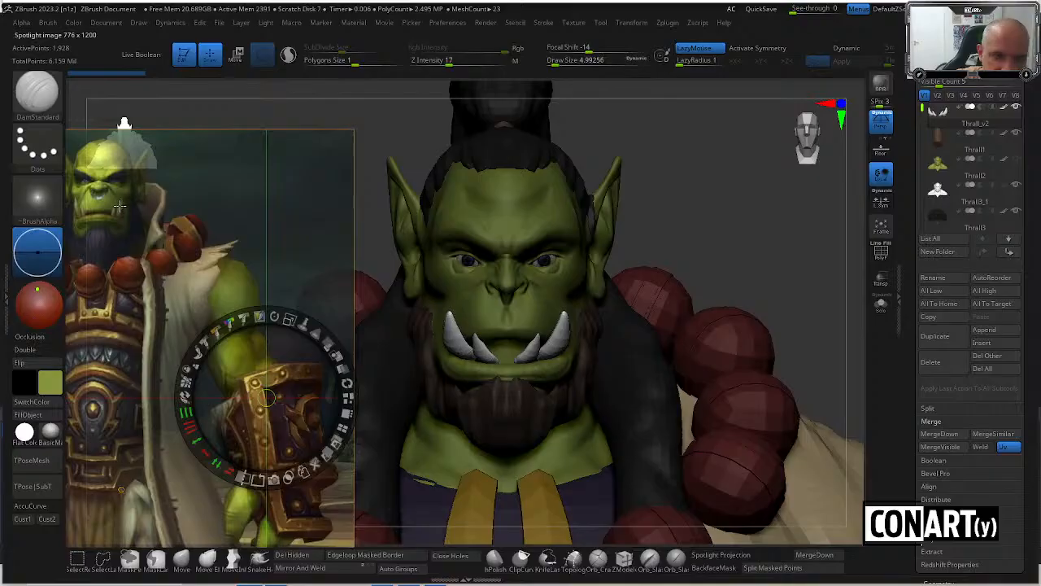
pyautogui.press('z')
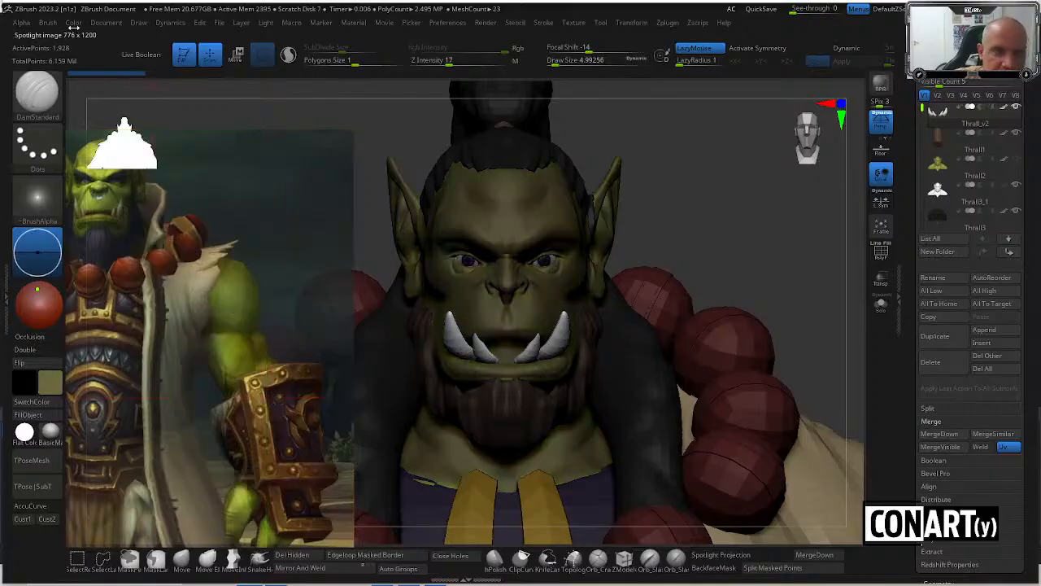
# Fill the tusks with a light tan colour and make the head the active subtool.
pyautogui.click(73, 23)
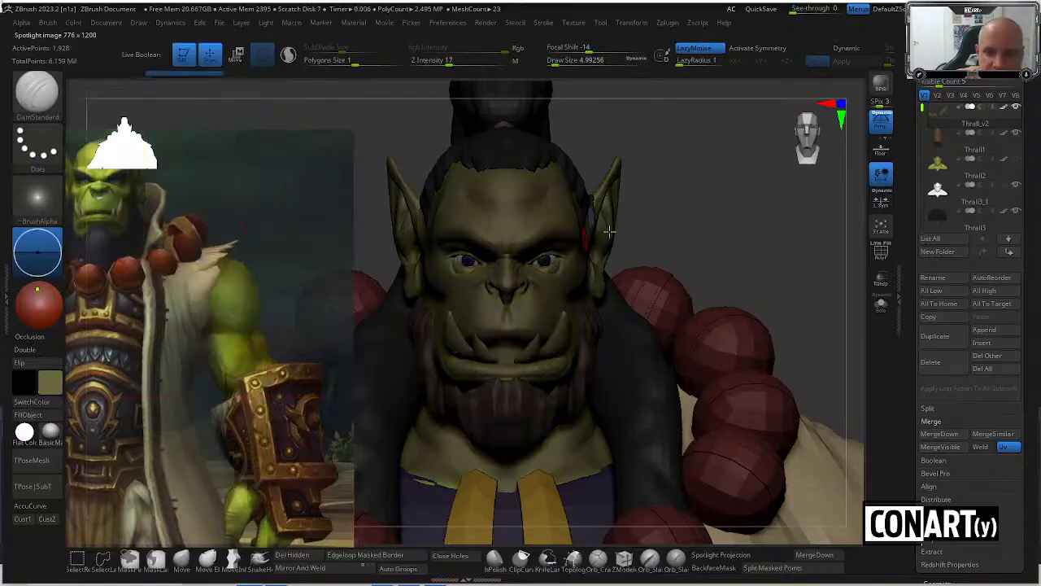
pyautogui.click(53, 384)
pyautogui.click(94, 373)
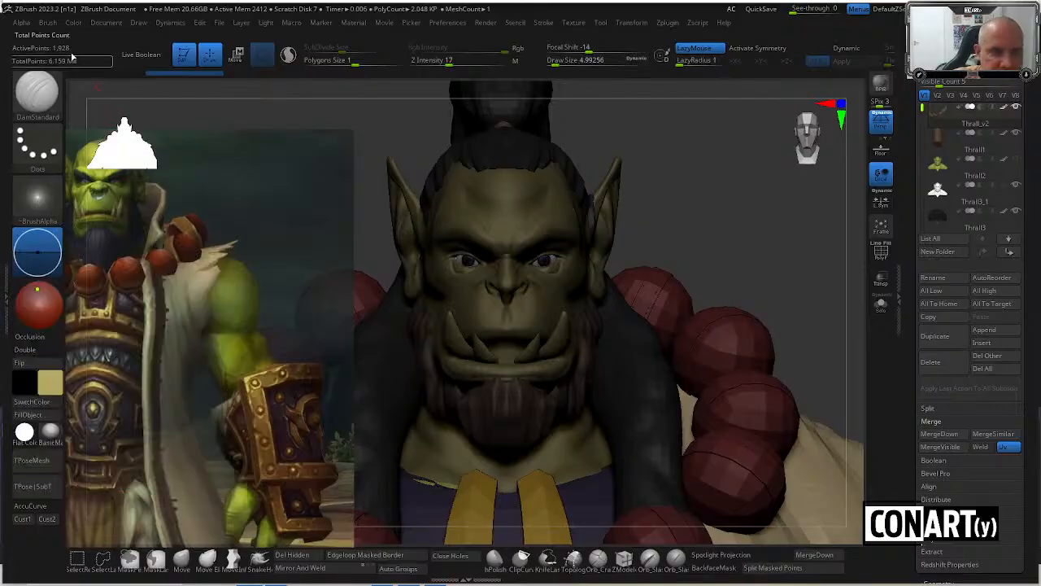
pyautogui.click(73, 23)
pyautogui.click(98, 254)
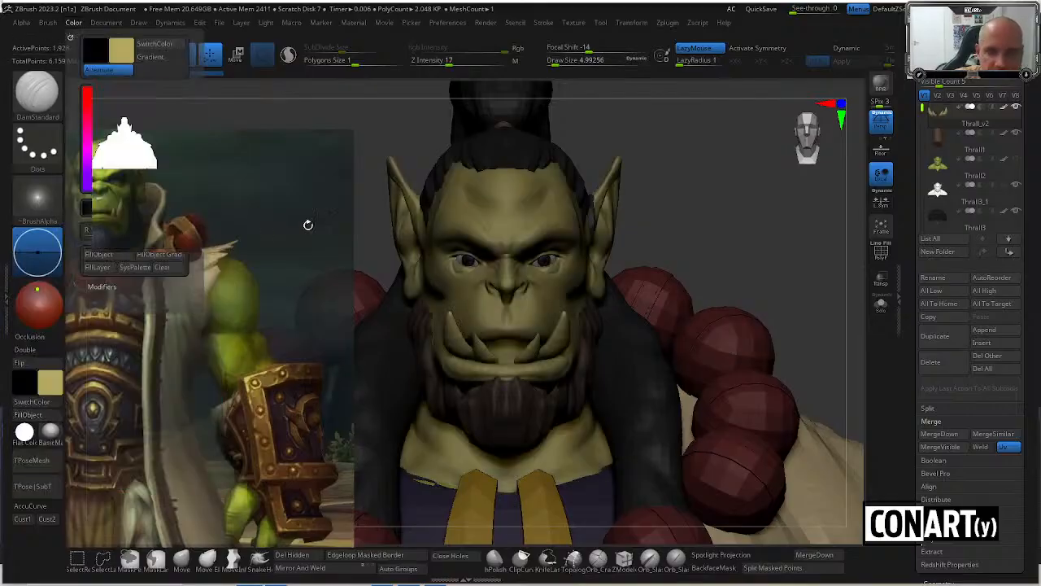
pyautogui.keyDown('alt'); pyautogui.click(544, 299); pyautogui.keyUp('alt')
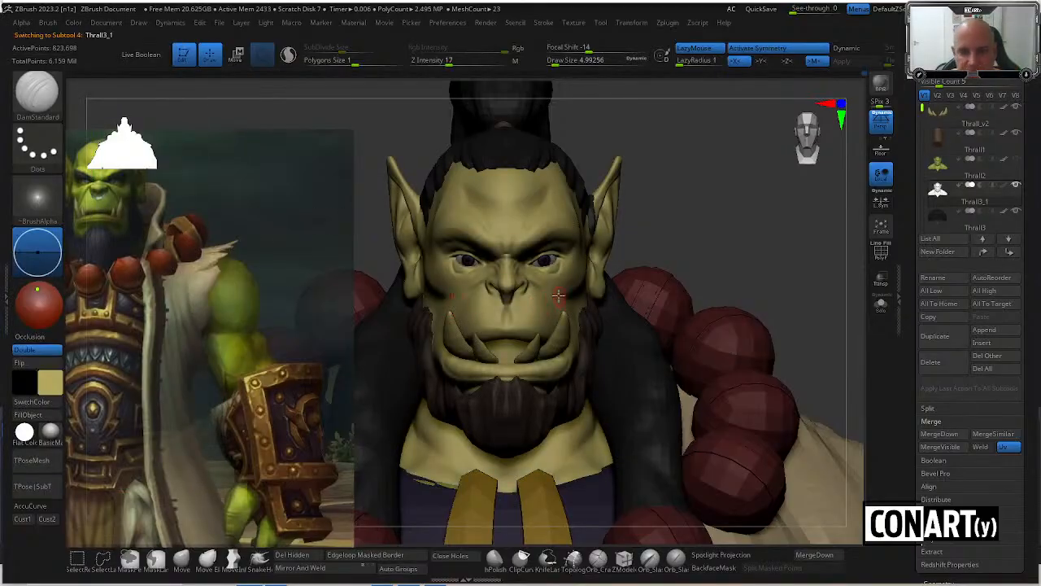
# Fill the head with an olive green (R 107, G 125, B 39) sampled from the face in the reference image.
pyautogui.hotkey('shift', 'z')
pyautogui.press('c')
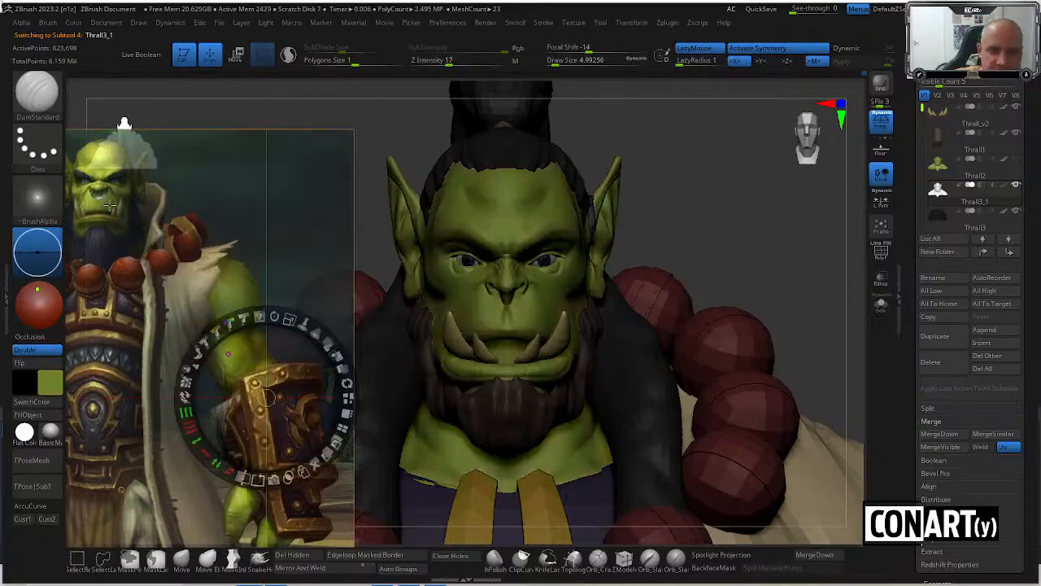
pyautogui.press('z')
pyautogui.click(73, 22)
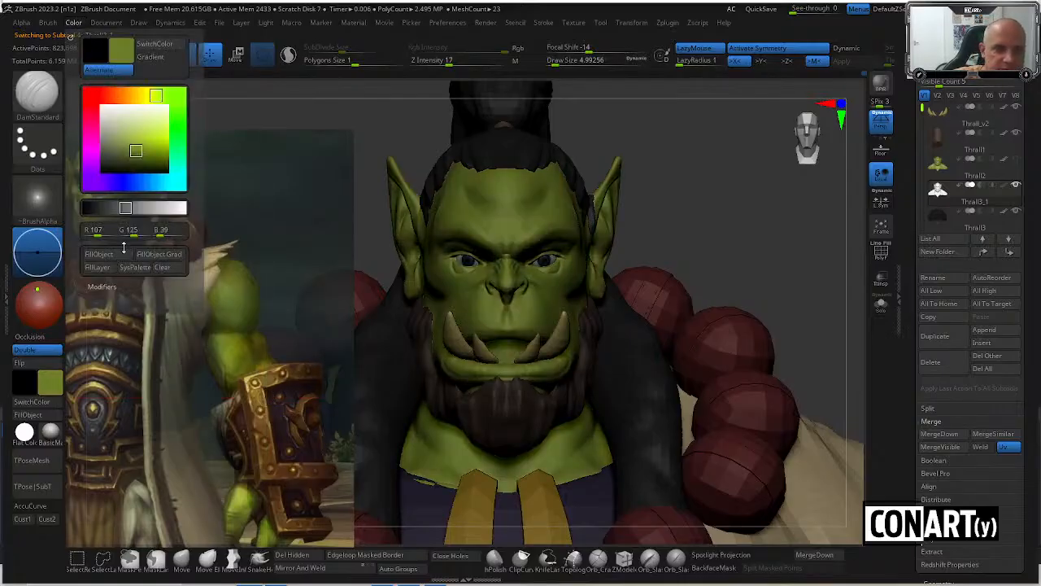
pyautogui.click(101, 254)
# Make the tusks the active subtool, isolate them and subdivide them into a denser, smoother mesh.
pyautogui.moveTo(764, 223); pyautogui.dragTo(697, 227)
pyautogui.keyDown('alt'); pyautogui.click(554, 350); pyautogui.keyUp('alt')
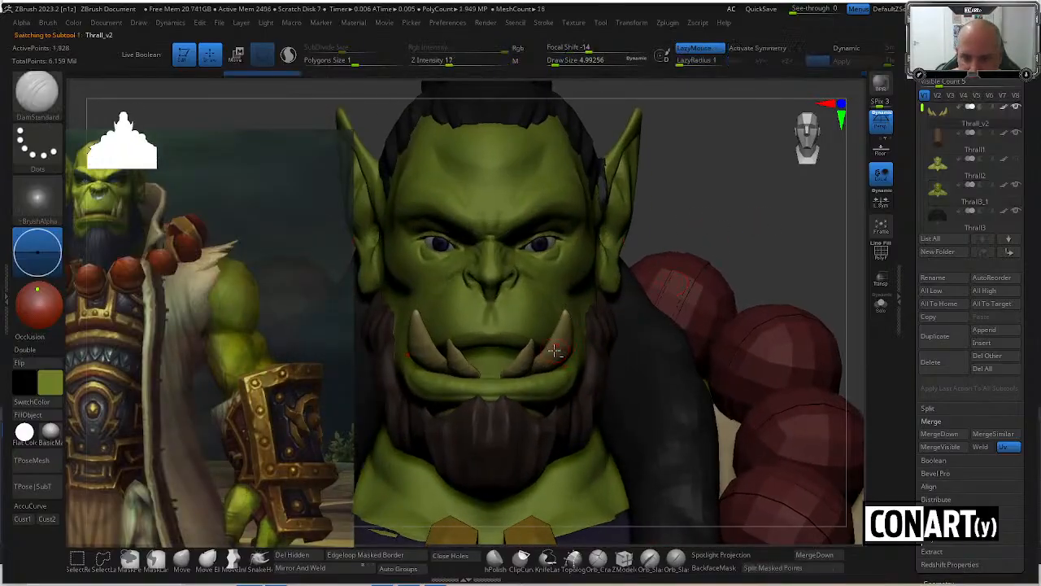
pyautogui.click(880, 303)
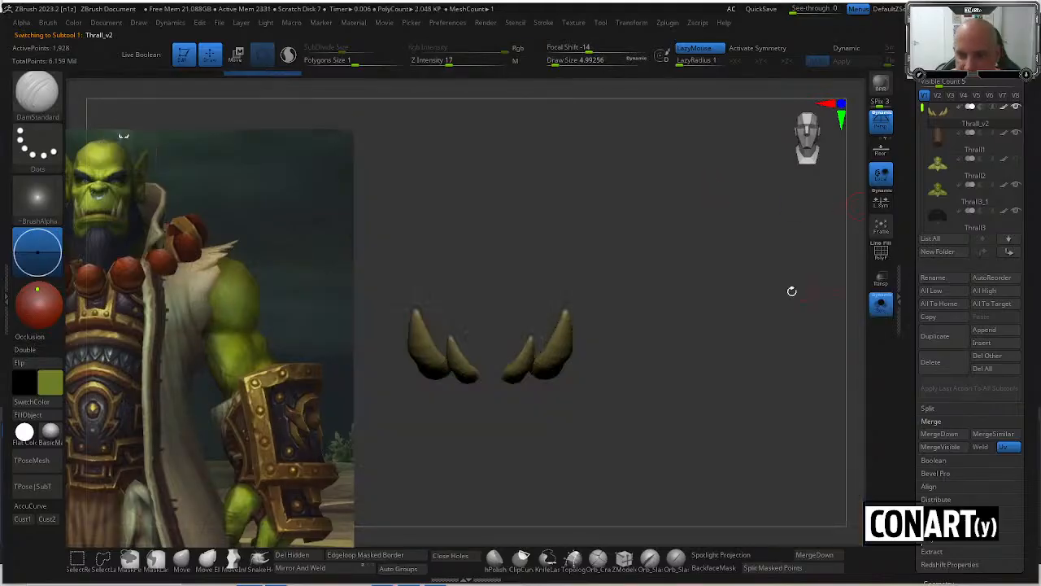
pyautogui.hotkey('shift', 'f')
pyautogui.hotkey('shift', 'f')
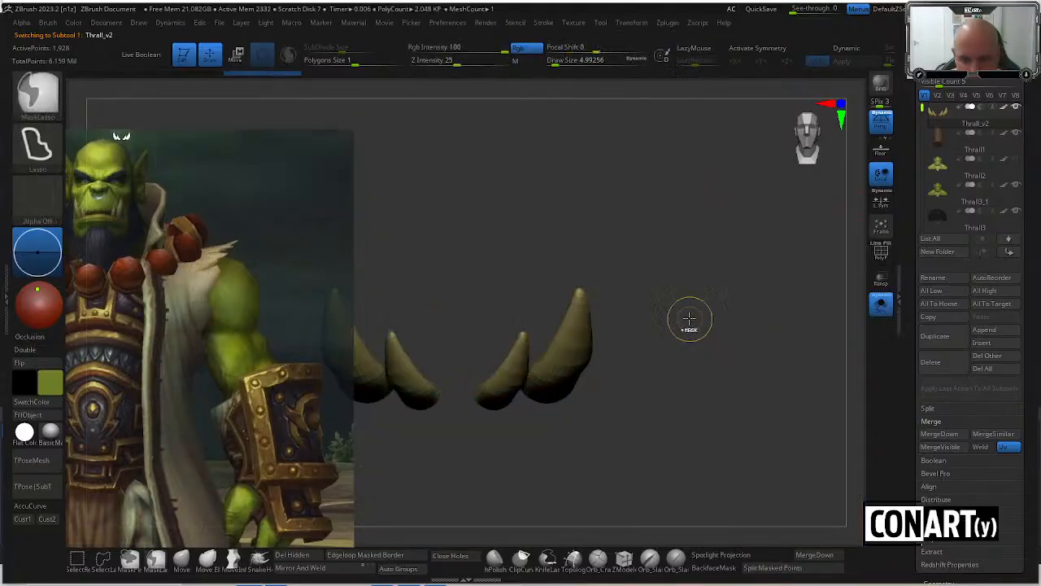
pyautogui.moveTo(678, 342); pyautogui.dragTo(668, 285)
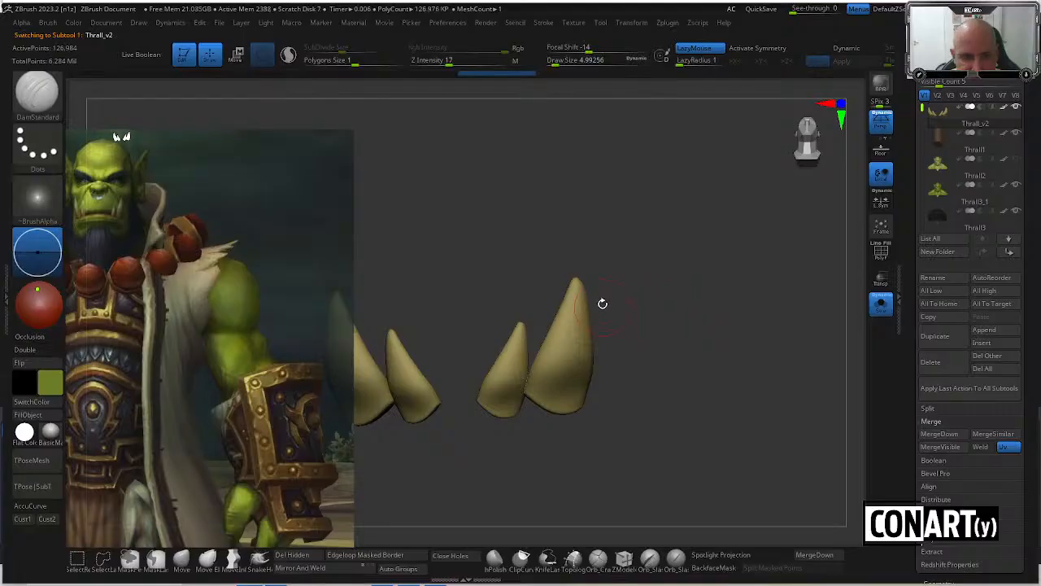
# Carve lengthwise grooves into the front of the tusks with DamStandard, using X symmetry and a draw size of about 5.
pyautogui.press('b')
pyautogui.press('Escape')
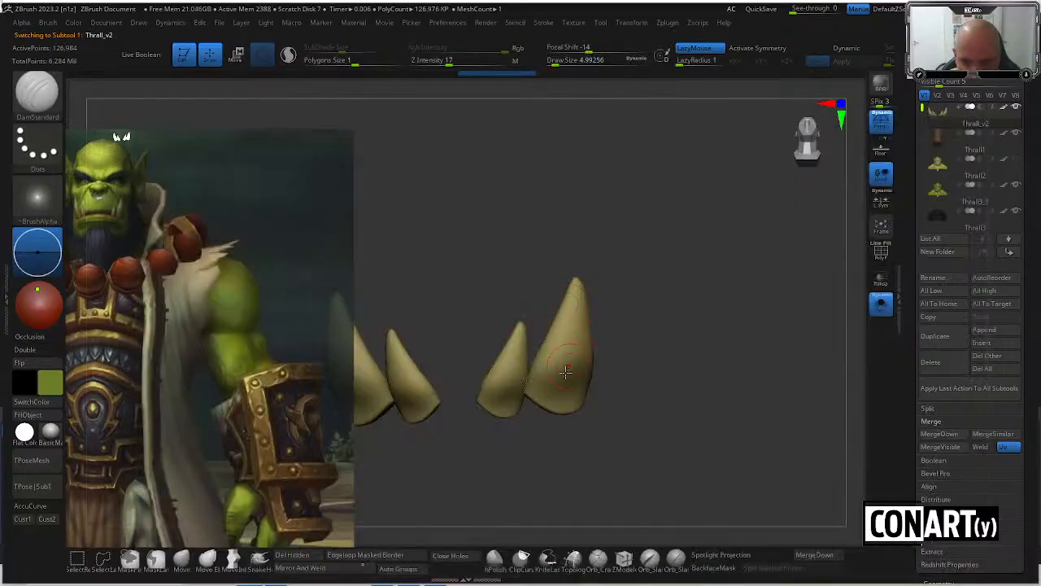
pyautogui.moveTo(552, 425); pyautogui.dragTo(589, 432)
pyautogui.press('x')
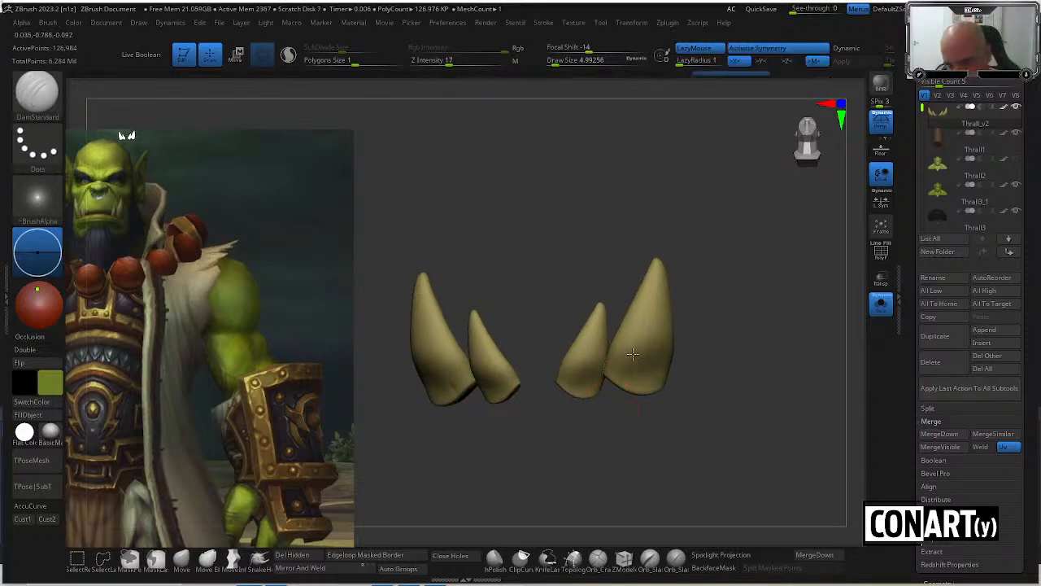
pyautogui.moveTo(676, 278); pyautogui.dragTo(650, 342)
pyautogui.moveTo(674, 239); pyautogui.dragTo(649, 325)
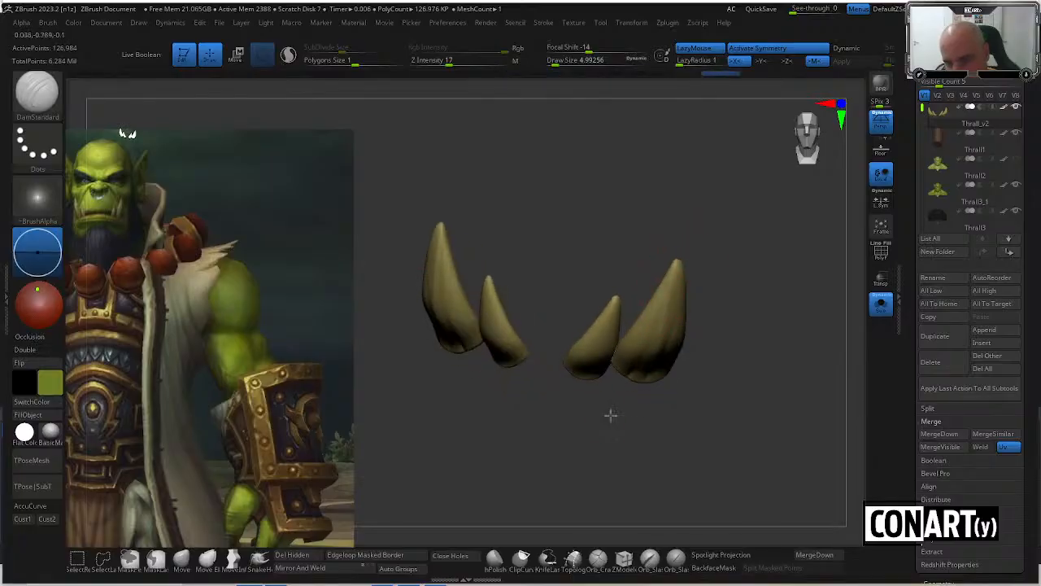
pyautogui.moveTo(611, 415); pyautogui.dragTo(590, 371)
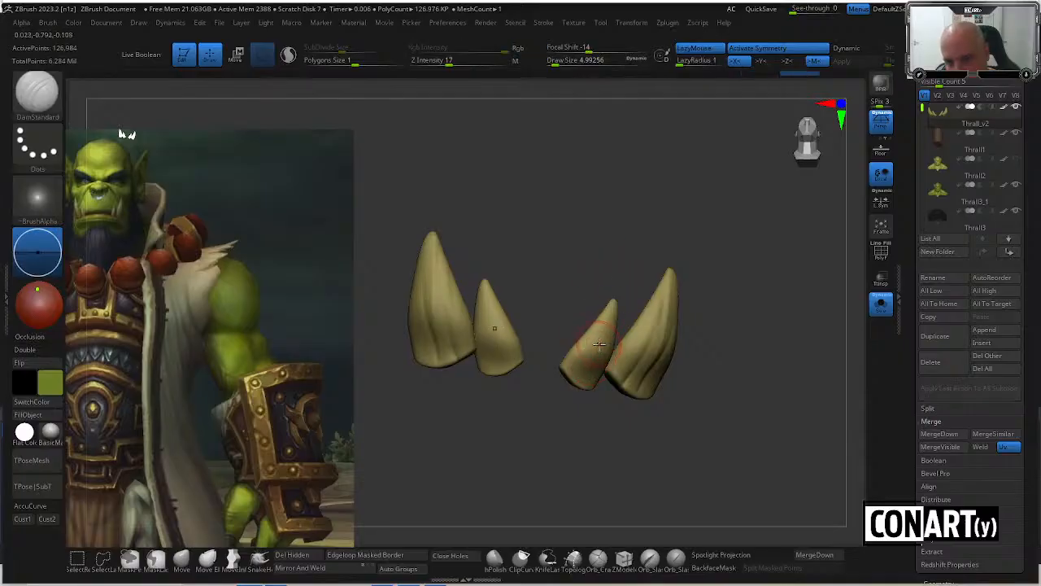
pyautogui.moveTo(614, 277); pyautogui.dragTo(621, 308)
pyautogui.moveTo(598, 435); pyautogui.dragTo(590, 420)
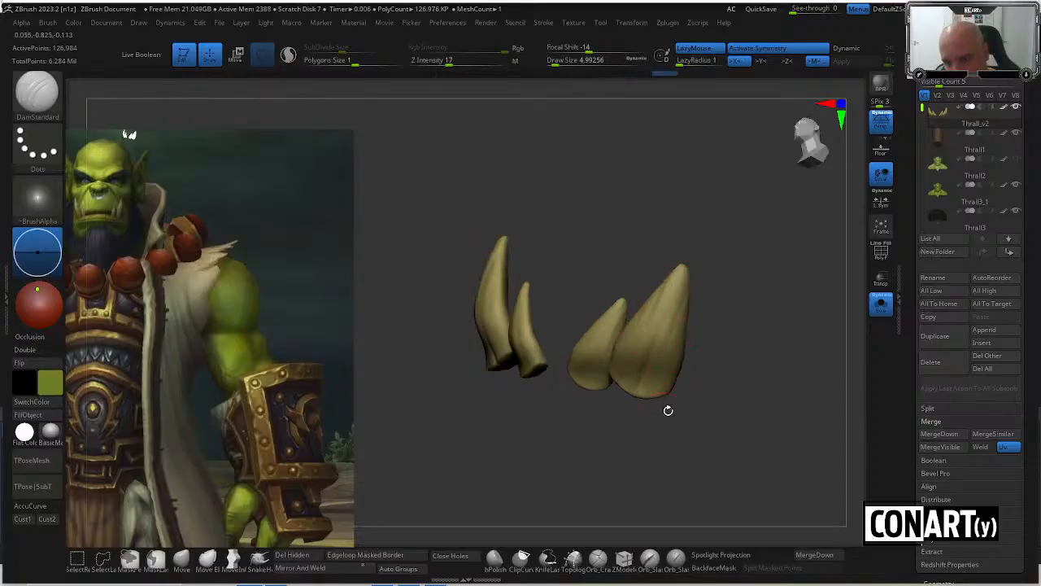
# Carve matching grooves into the remaining sides and bases of the isolated tusks with DamStandard.
pyautogui.moveTo(667, 409); pyautogui.dragTo(684, 278)
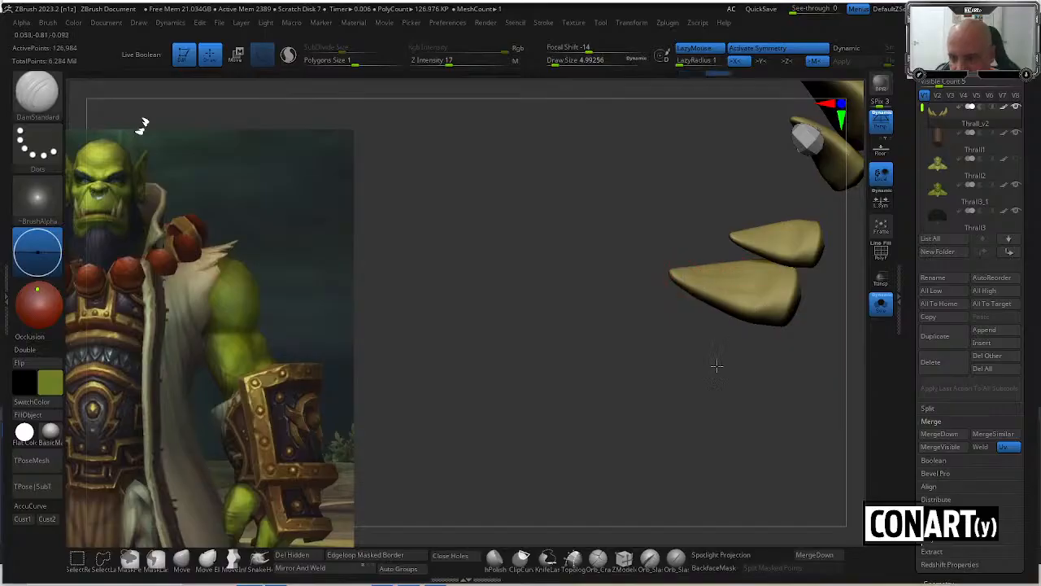
pyautogui.moveTo(716, 363); pyautogui.dragTo(692, 288)
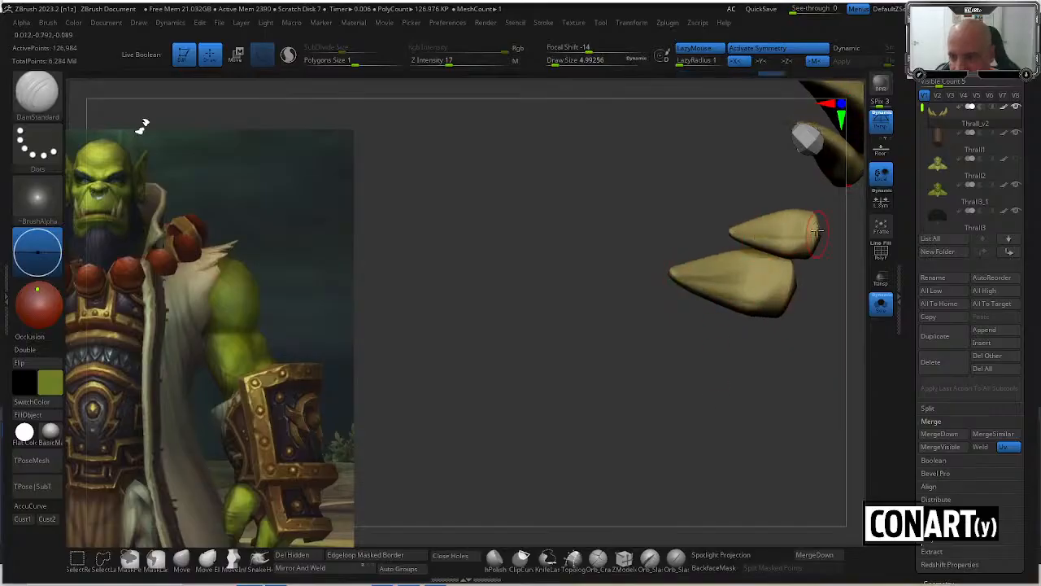
pyautogui.moveTo(819, 256); pyautogui.dragTo(814, 245)
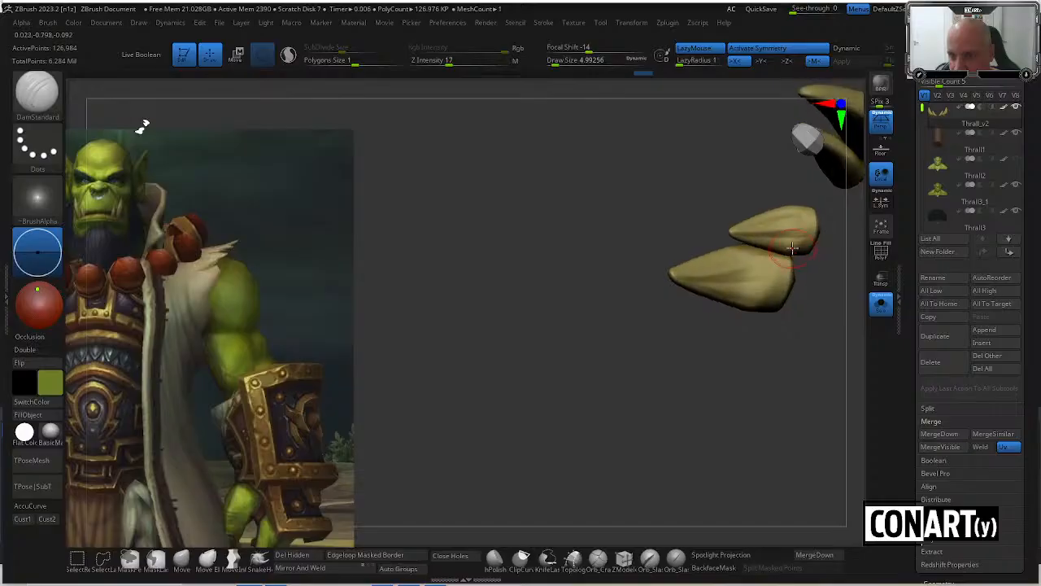
pyautogui.moveTo(767, 302); pyautogui.dragTo(790, 293)
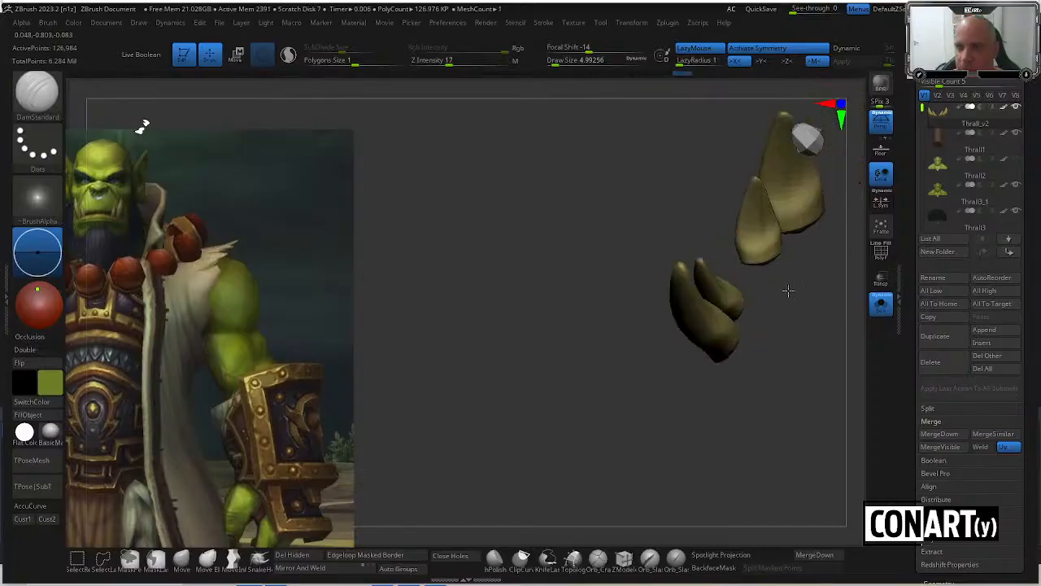
pyautogui.click(882, 304)
pyautogui.click(882, 303)
pyautogui.moveTo(708, 200)
pyautogui.mouseDown()
pyautogui.moveTo(735, 228)
pyautogui.moveTo(767, 232)
pyautogui.moveTo(716, 238)
pyautogui.mouseUp()
pyautogui.click(881, 304)
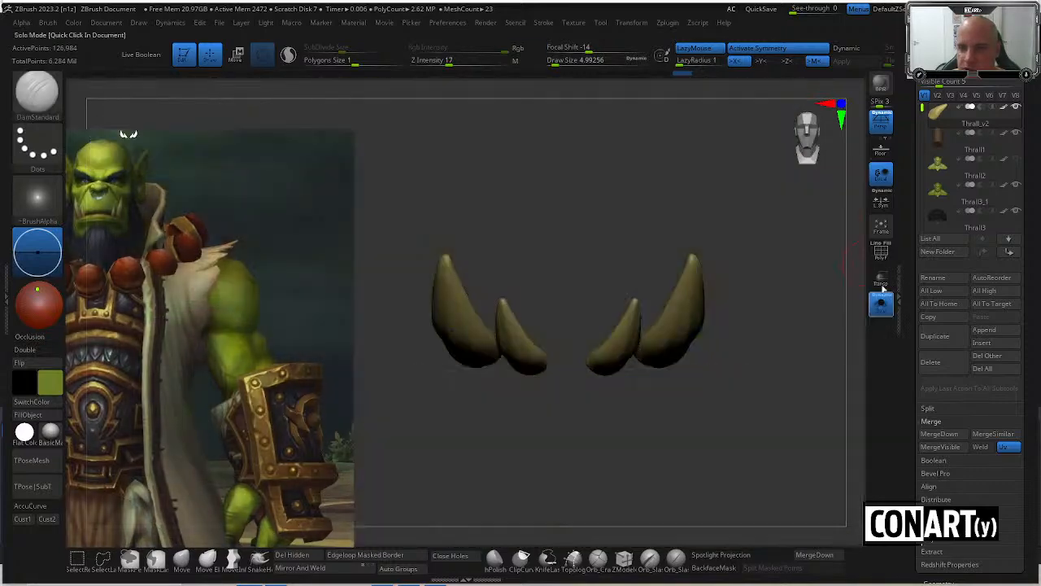
# Paint the bases of the tusks with the Paint brush in a dark brown sampled from the reference.
pyautogui.click(32, 102)
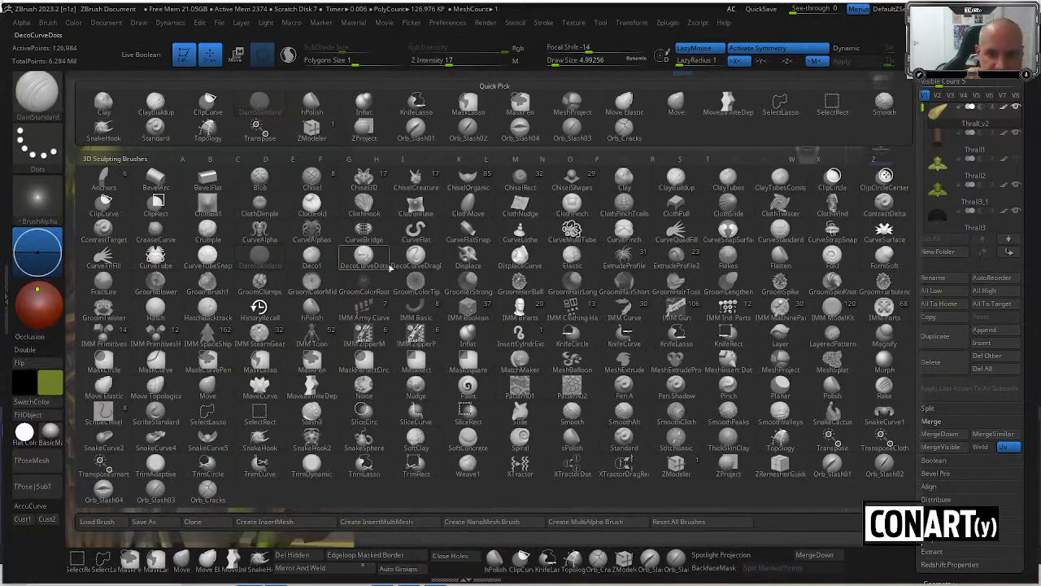
pyautogui.click(465, 366)
pyautogui.hotkey('shift', 'z')
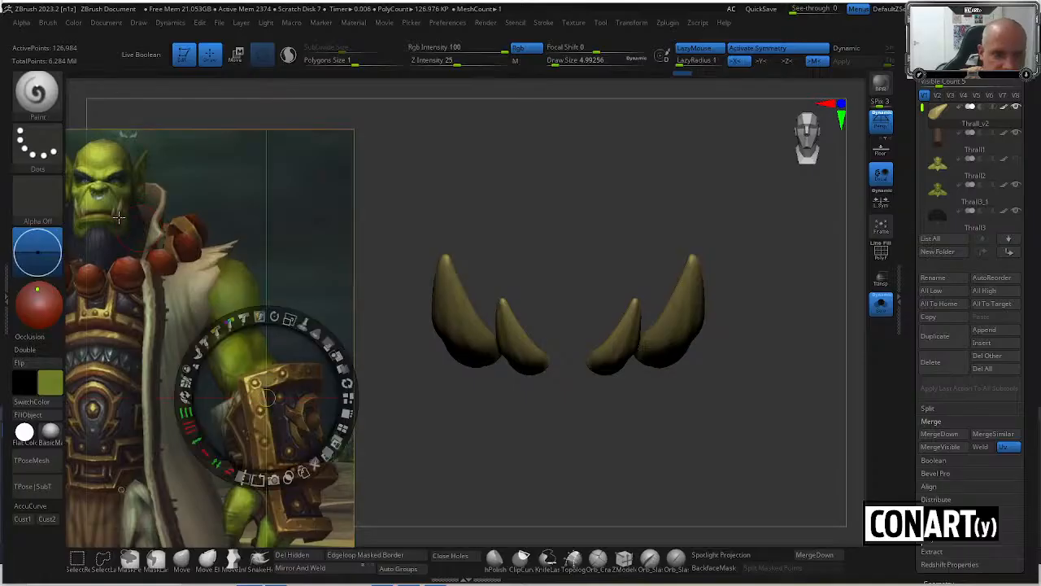
pyautogui.press('c')
pyautogui.press('z')
pyautogui.moveTo(541, 264); pyautogui.dragTo(555, 207)
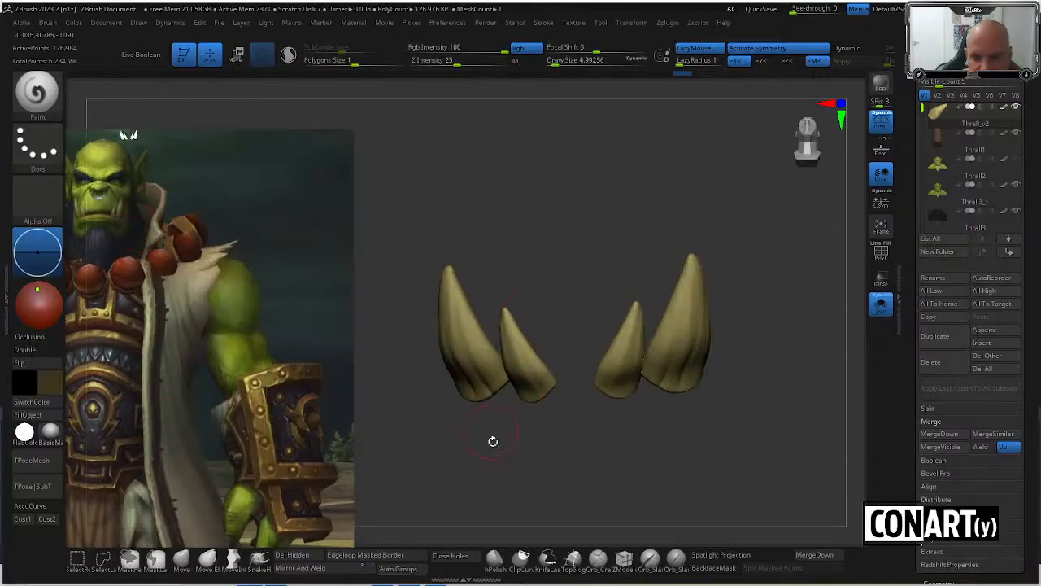
pyautogui.moveTo(492, 441); pyautogui.dragTo(500, 417)
pyautogui.moveTo(486, 379)
pyautogui.mouseDown()
pyautogui.moveTo(502, 379)
pyautogui.moveTo(480, 388)
pyautogui.moveTo(444, 371)
pyautogui.moveTo(475, 366)
pyautogui.moveTo(476, 401)
pyautogui.moveTo(550, 374)
pyautogui.moveTo(555, 385)
pyautogui.mouseUp()
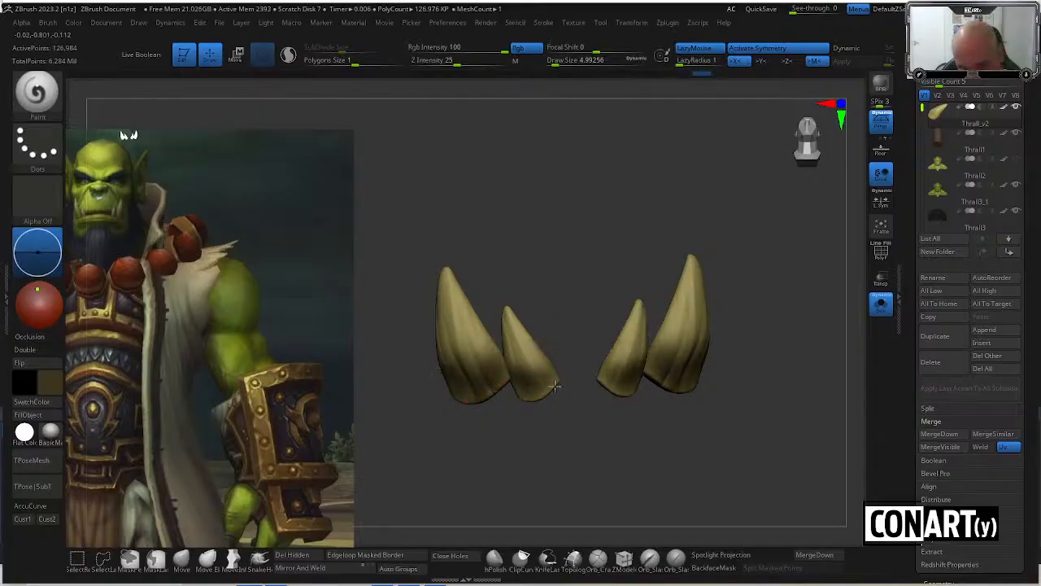
pyautogui.moveTo(515, 414)
pyautogui.mouseDown()
pyautogui.moveTo(494, 423)
pyautogui.moveTo(464, 382)
pyautogui.moveTo(524, 399)
pyautogui.mouseUp()
pyautogui.moveTo(445, 363)
pyautogui.mouseDown()
pyautogui.moveTo(419, 375)
pyautogui.moveTo(405, 365)
pyautogui.moveTo(456, 340)
pyautogui.moveTo(732, 285)
pyautogui.mouseUp()
pyautogui.moveTo(593, 354); pyautogui.dragTo(611, 345)
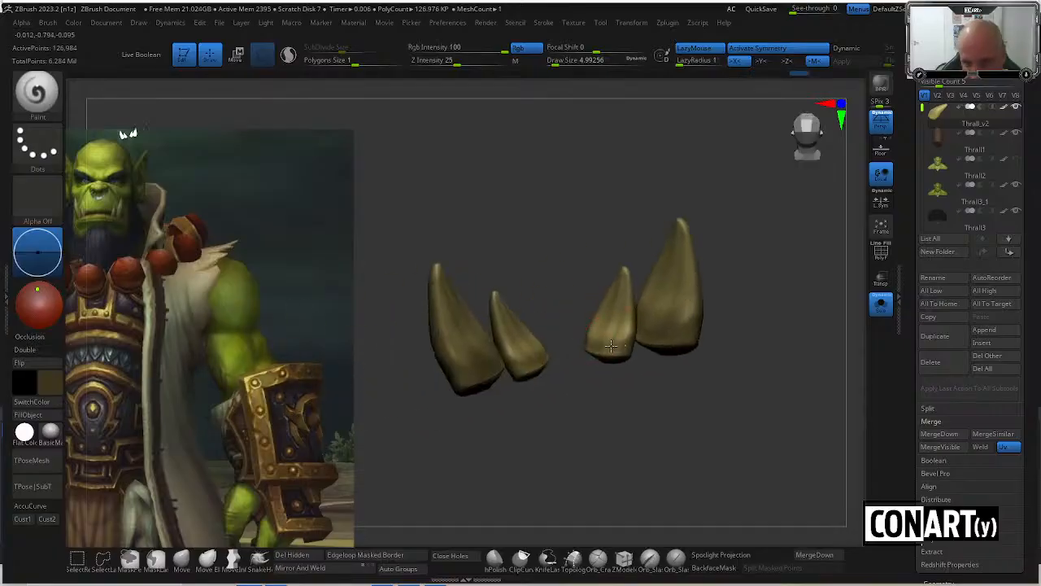
pyautogui.moveTo(553, 374); pyautogui.dragTo(512, 352)
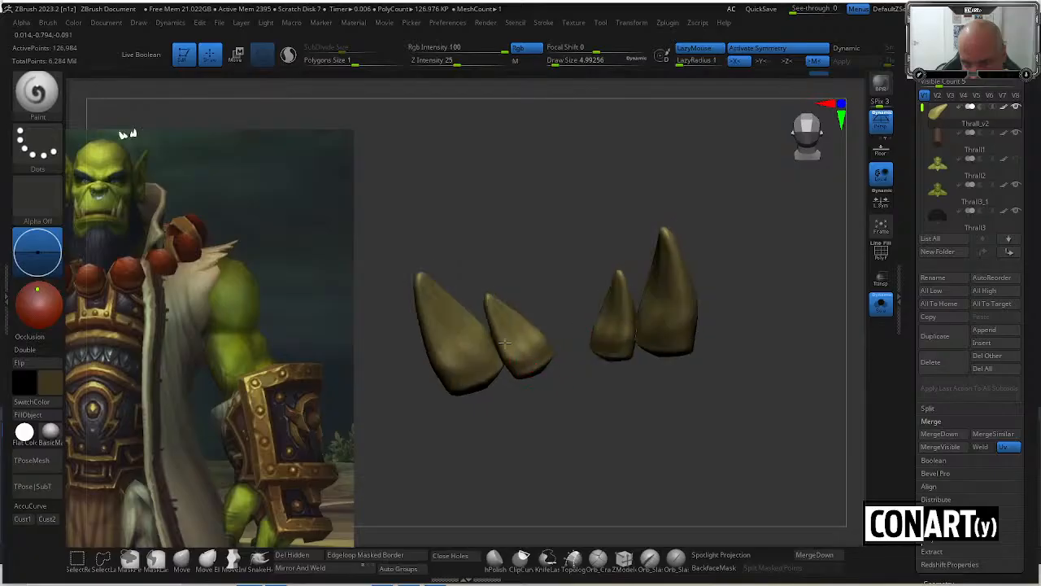
# Show the whole character again and paint the tusk tips a pale cream colour with the Paint brush.
pyautogui.moveTo(571, 272); pyautogui.dragTo(543, 238)
pyautogui.click(876, 309)
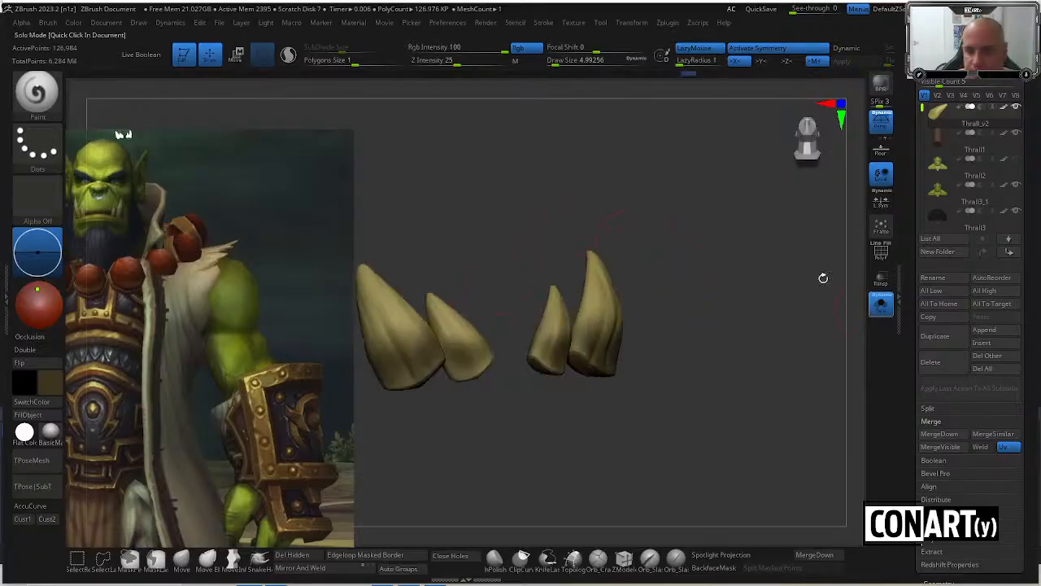
pyautogui.moveTo(666, 103); pyautogui.dragTo(659, 199)
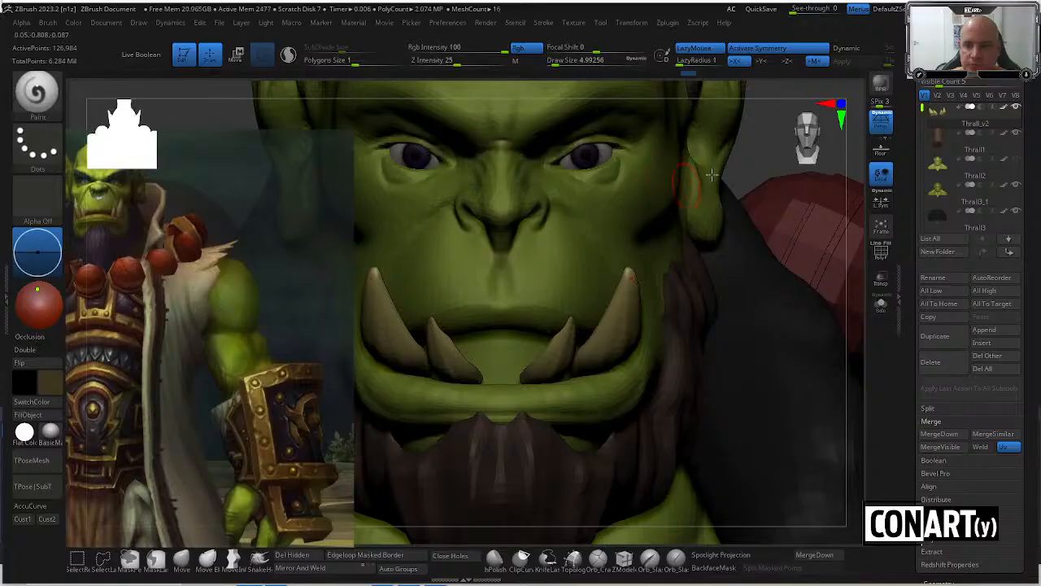
pyautogui.moveTo(758, 135); pyautogui.dragTo(755, 100)
pyautogui.hotkey('shift', 'z')
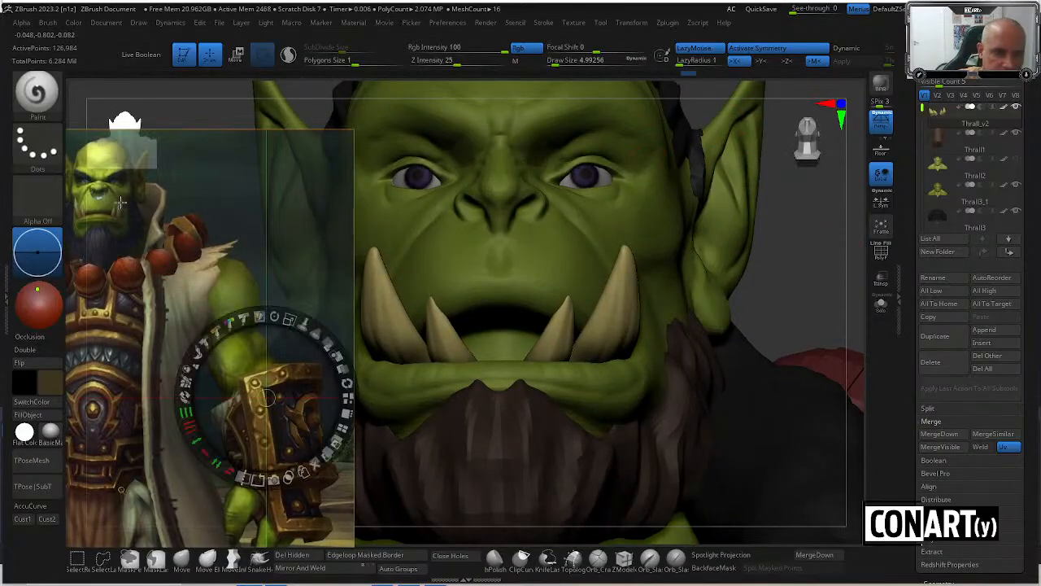
pyautogui.press('c')
pyautogui.press('z')
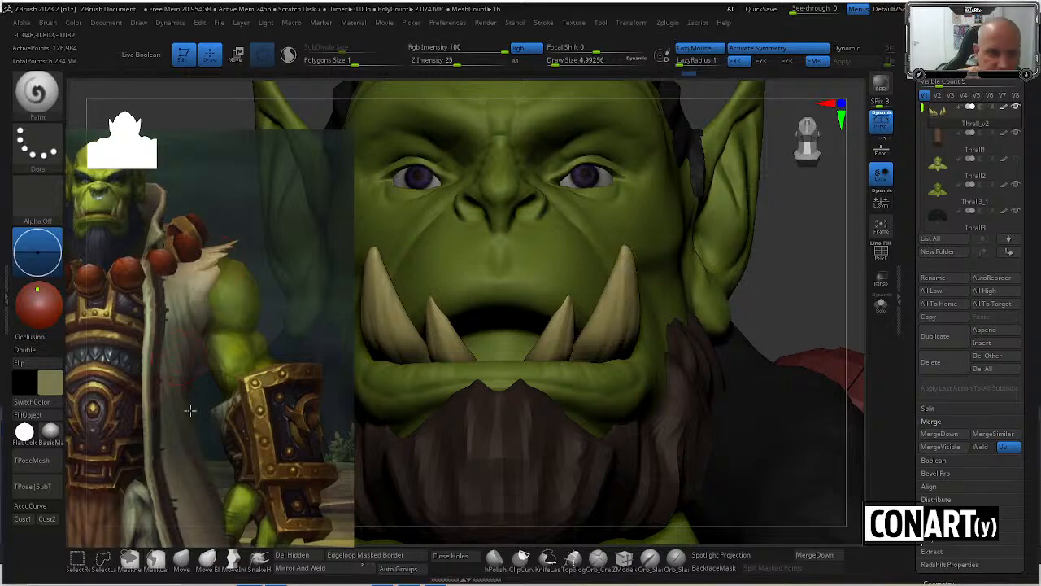
pyautogui.press('c')
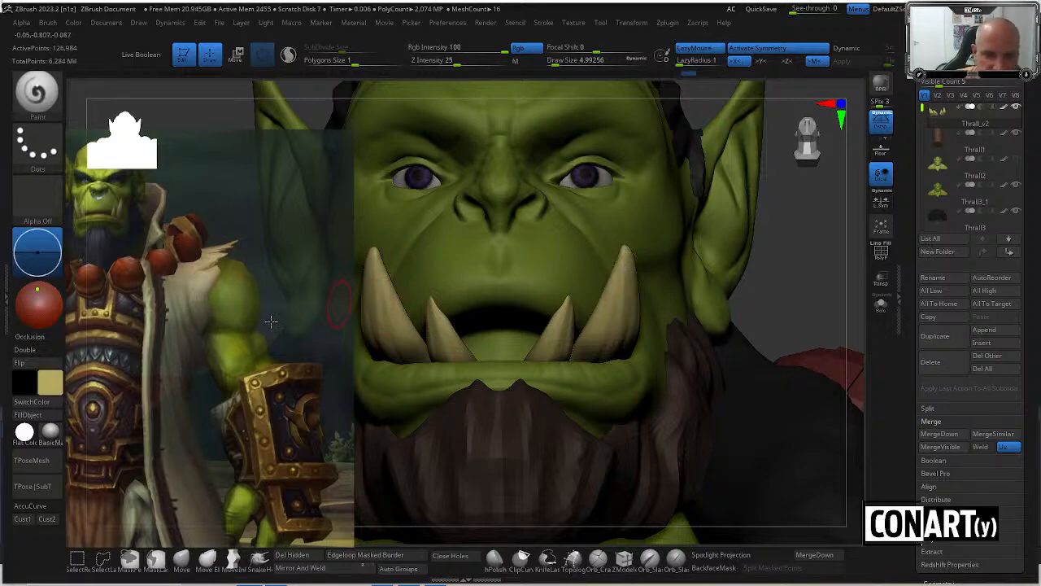
pyautogui.click(50, 383)
pyautogui.click(90, 334)
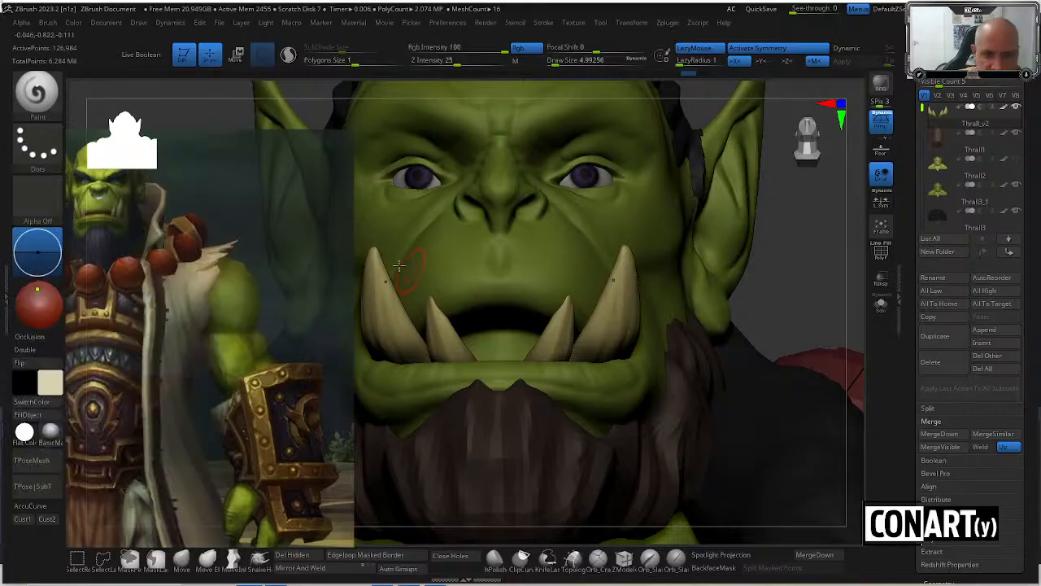
pyautogui.moveTo(380, 276); pyautogui.dragTo(379, 265)
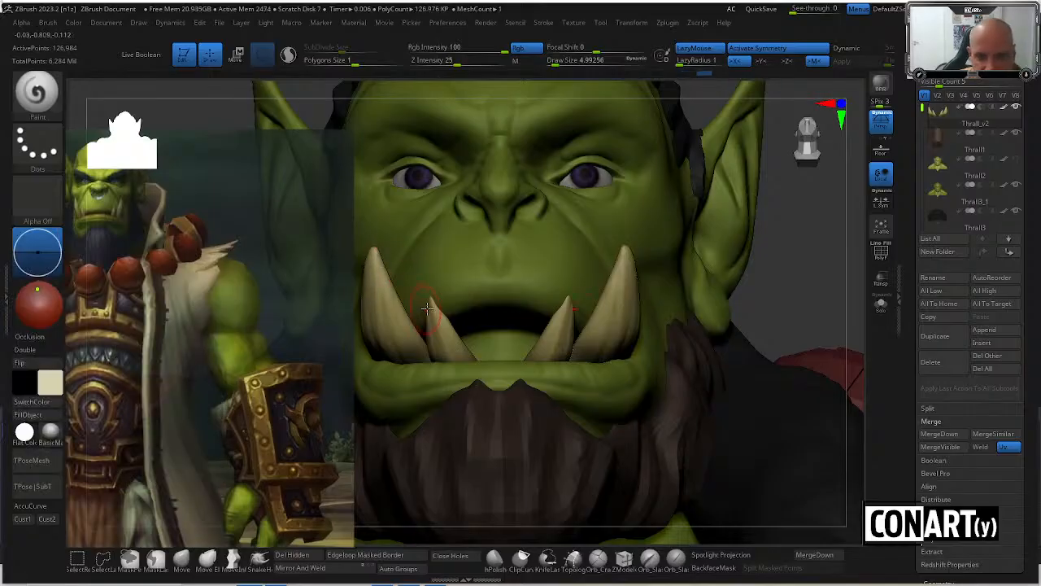
pyautogui.moveTo(432, 296); pyautogui.dragTo(440, 319)
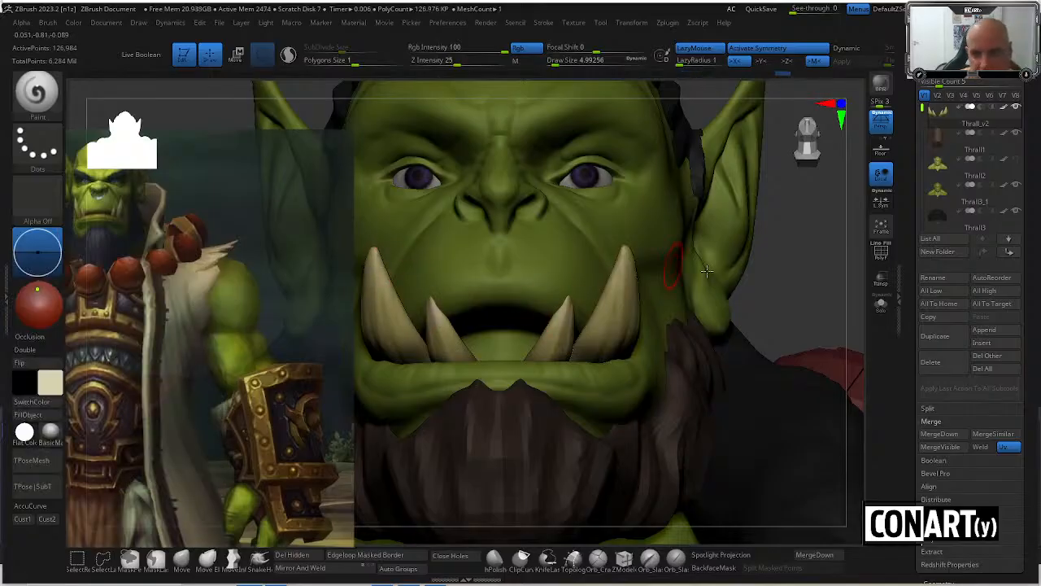
# Blend the tusk colours near the gums with tan and darker olive-brown tones sampled from the tusks.
pyautogui.press('c')
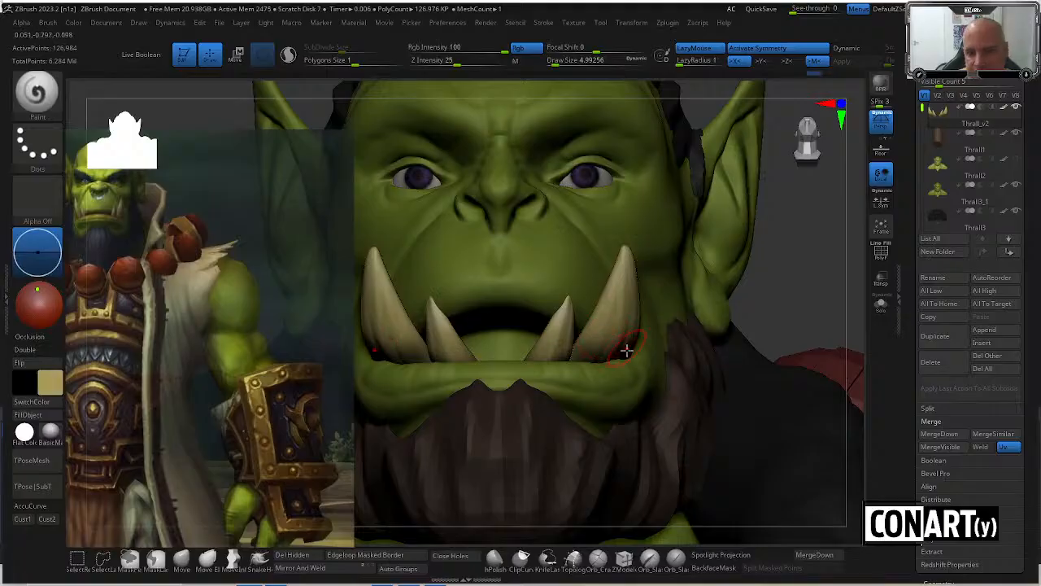
pyautogui.press('c')
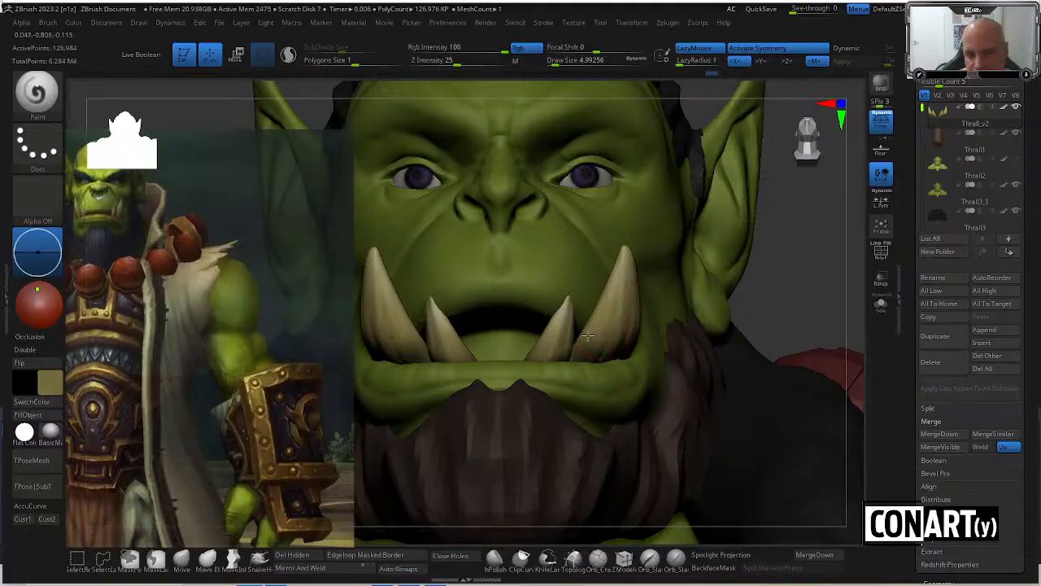
pyautogui.moveTo(537, 356); pyautogui.dragTo(522, 363)
# Sample a bright yellow-green from the reference and paint highlights on the head's central forehead and nose bridge with the Paint brush.
pyautogui.moveTo(794, 193)
pyautogui.keyDown('alt'); pyautogui.mouseDown()
pyautogui.moveTo(785, 265)
pyautogui.moveTo(685, 220)
pyautogui.mouseUp(); pyautogui.keyUp('alt')
pyautogui.press('z')
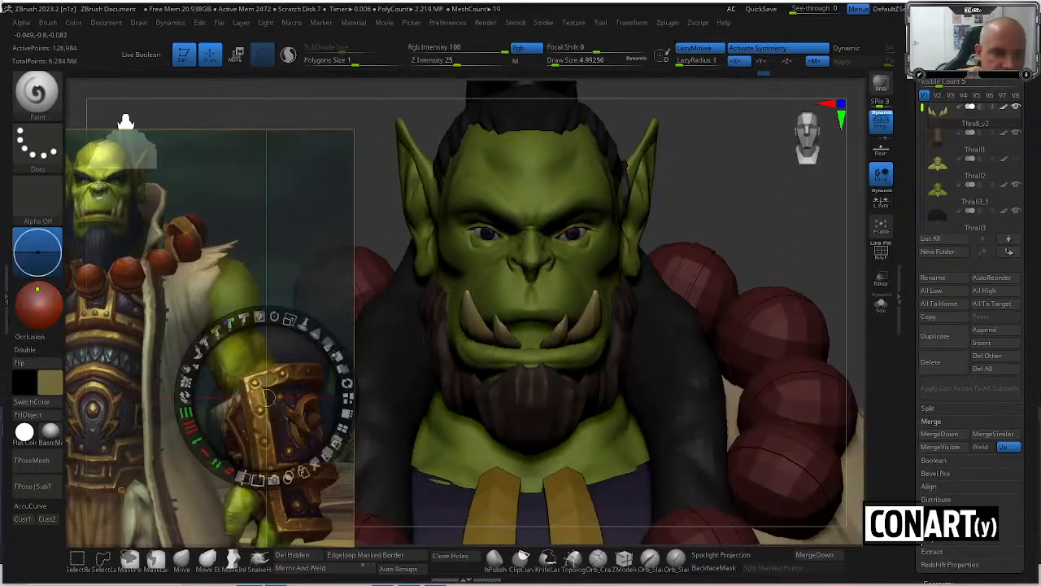
pyautogui.press('c')
pyautogui.press('z')
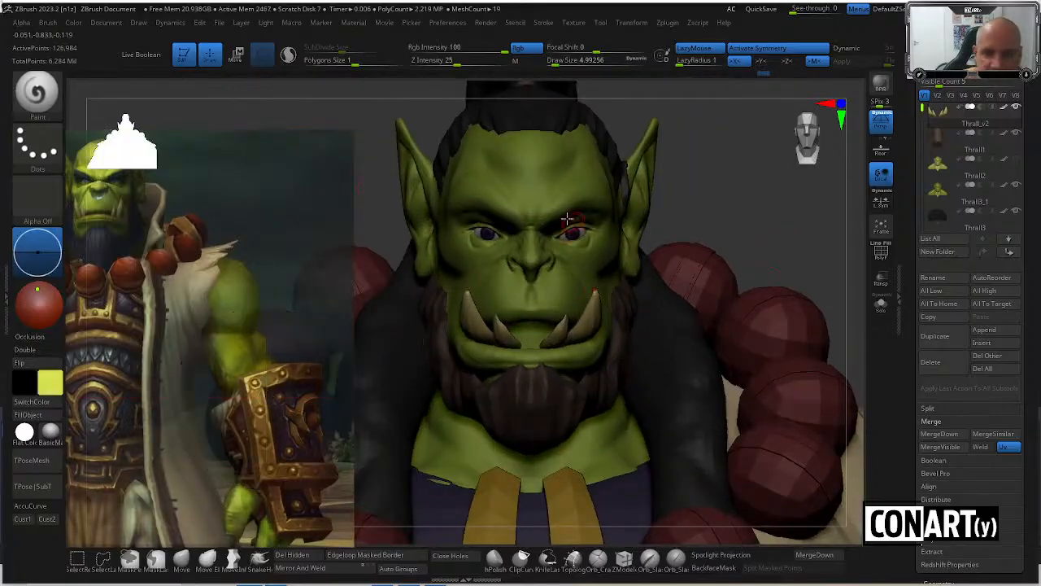
pyautogui.keyDown('alt'); pyautogui.click(528, 253); pyautogui.keyUp('alt')
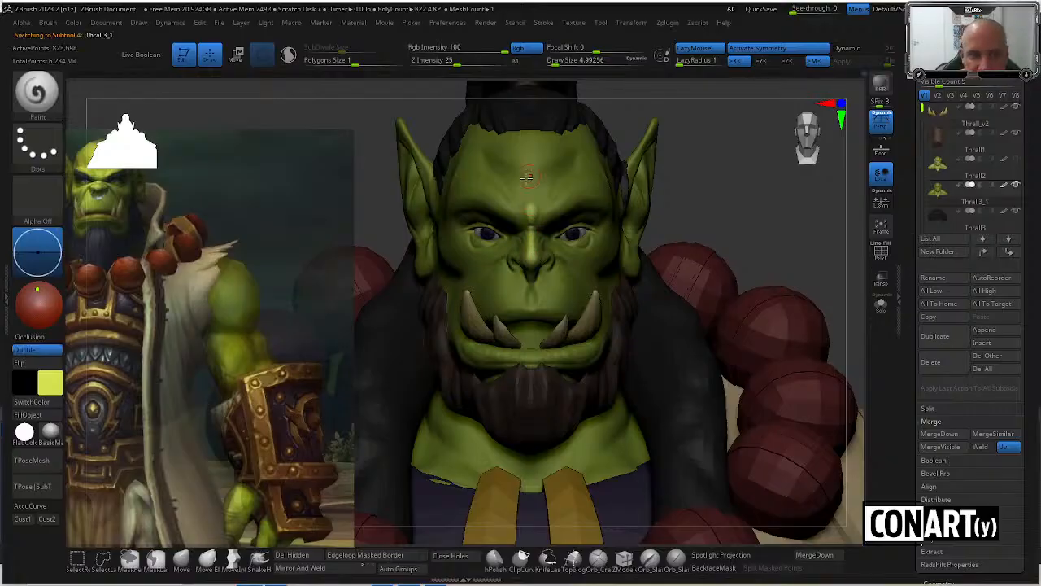
pyautogui.press('space')
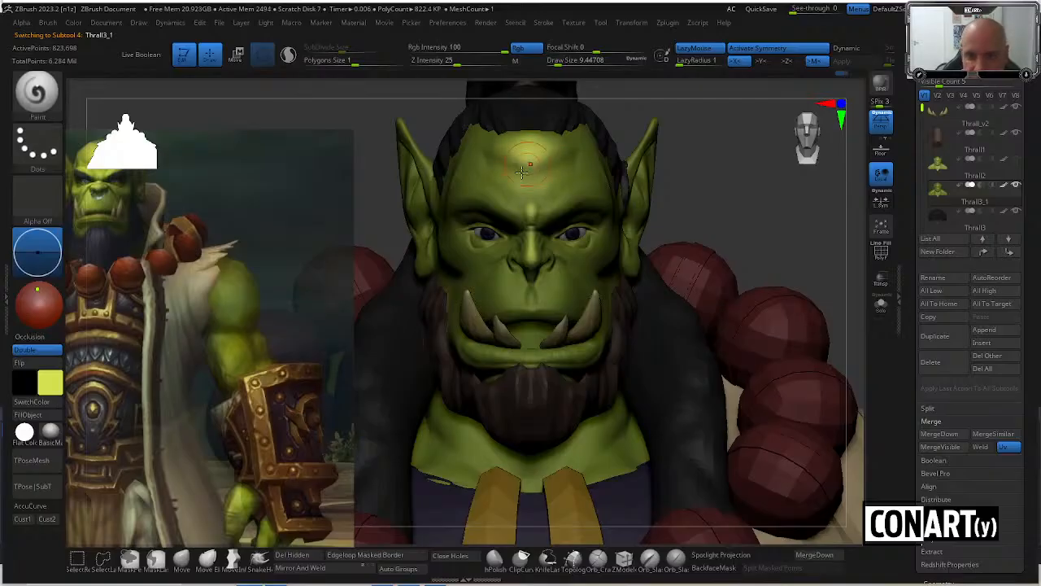
pyautogui.moveTo(454, 195)
pyautogui.mouseDown()
pyautogui.moveTo(488, 193)
pyautogui.moveTo(510, 218)
pyautogui.mouseUp()
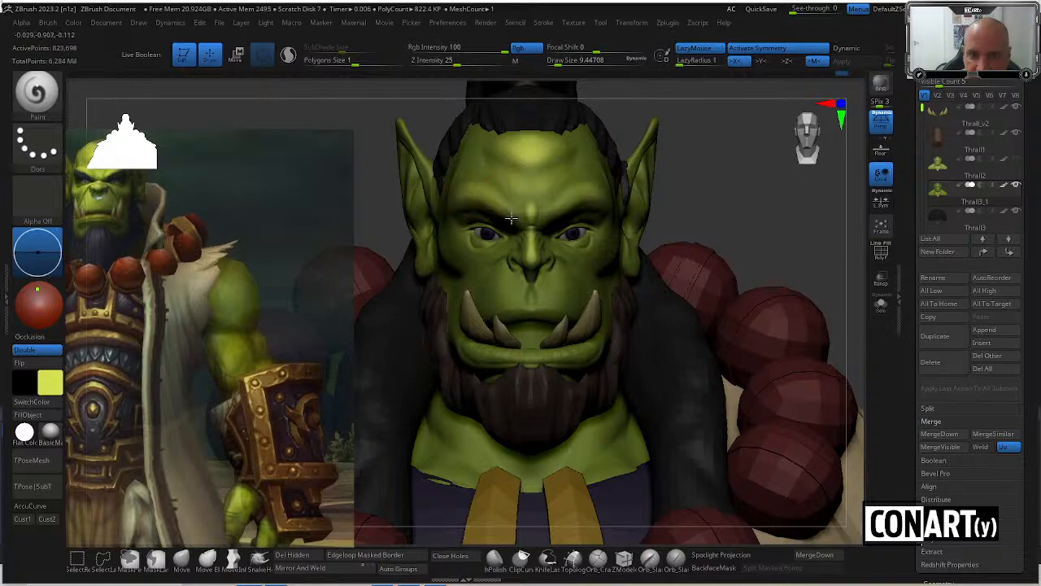
# Brighten the brow ridges and the cheeks beside the nose with the sampled yellow-green, reducing the draw size to about 5.75.
pyautogui.moveTo(483, 188); pyautogui.dragTo(447, 202, button='right')
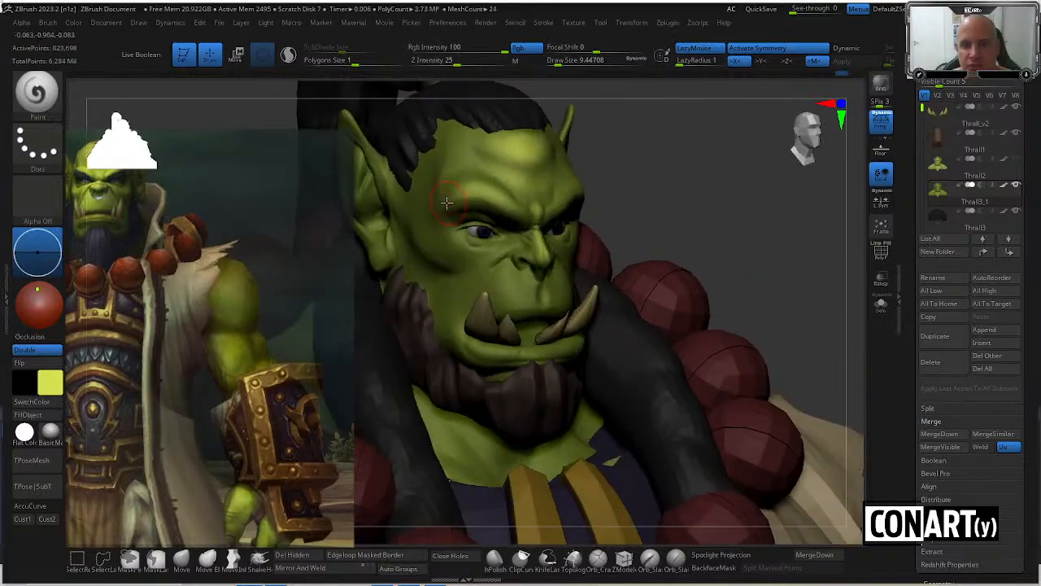
pyautogui.moveTo(597, 144); pyautogui.dragTo(435, 234, button='right')
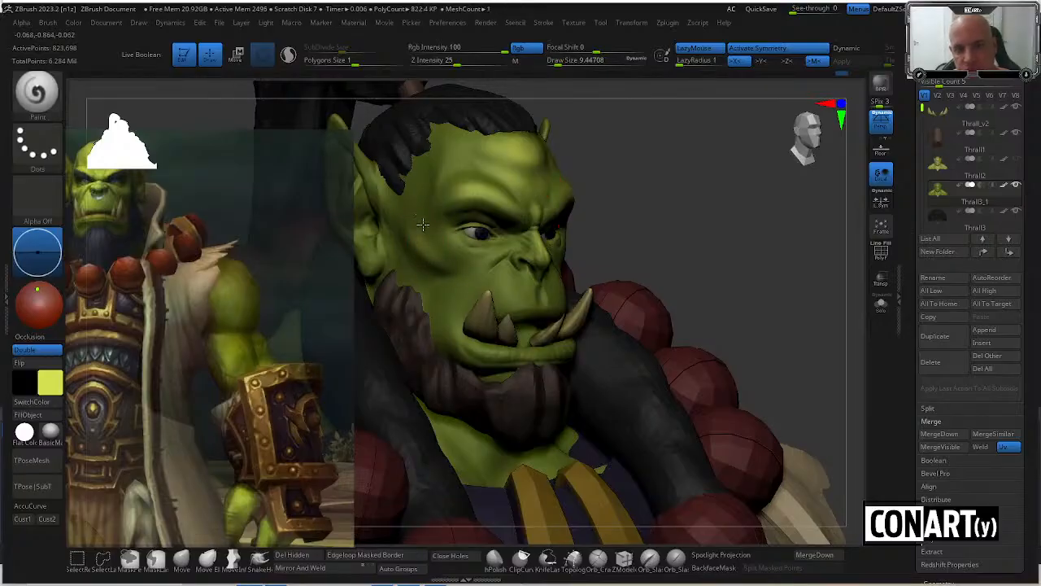
pyautogui.moveTo(661, 173)
pyautogui.mouseDown(button='right')
pyautogui.moveTo(648, 195)
pyautogui.moveTo(633, 170)
pyautogui.moveTo(676, 137)
pyautogui.moveTo(648, 158)
pyautogui.mouseUp(button='right')
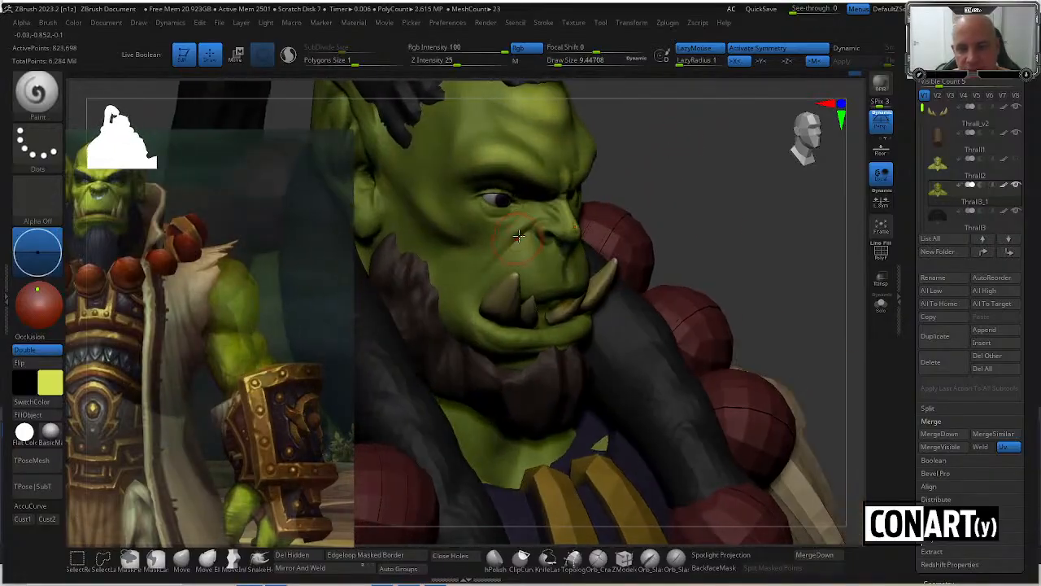
pyautogui.press('space')
pyautogui.moveTo(518, 235); pyautogui.dragTo(501, 245)
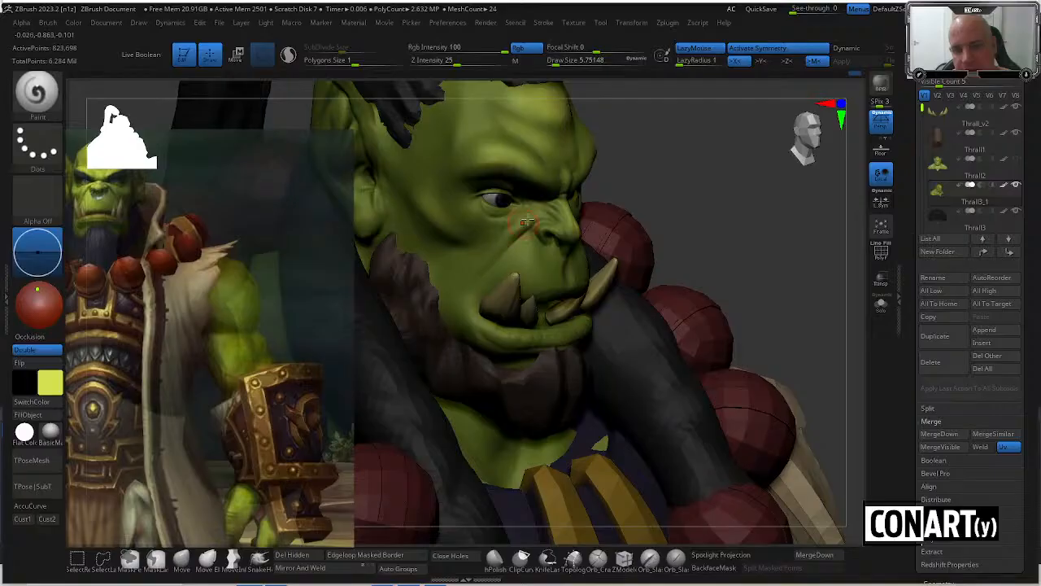
# Paint broad yellow-green highlights over the muzzle and sides of the face with a draw size of about 11.7.
pyautogui.moveTo(544, 211)
pyautogui.mouseDown(button='right')
pyautogui.moveTo(609, 181)
pyautogui.moveTo(550, 278)
pyautogui.mouseUp(button='right')
pyautogui.press('space')
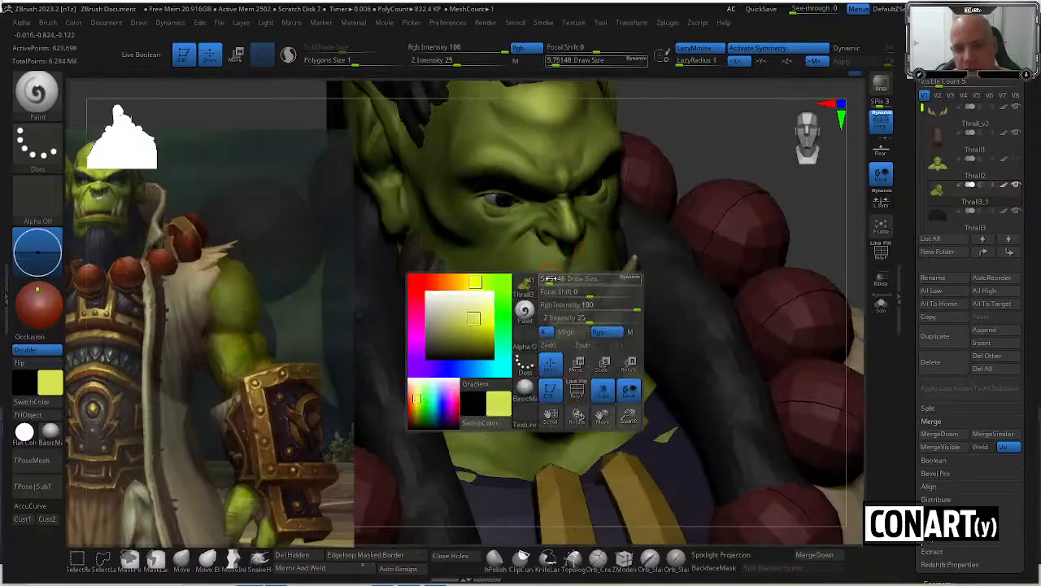
pyautogui.moveTo(543, 278); pyautogui.dragTo(545, 276)
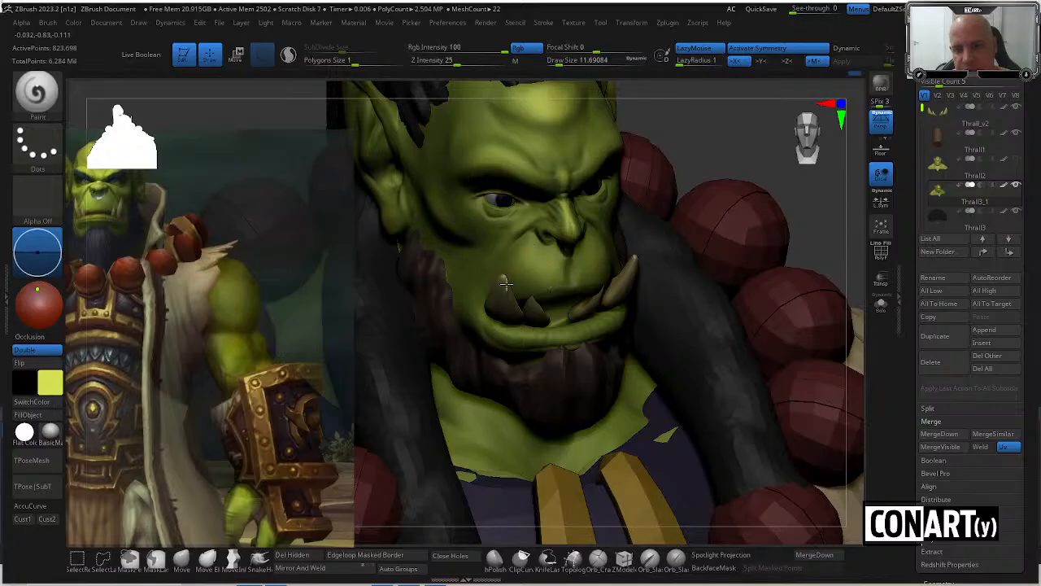
pyautogui.moveTo(688, 109); pyautogui.dragTo(627, 206, button='right')
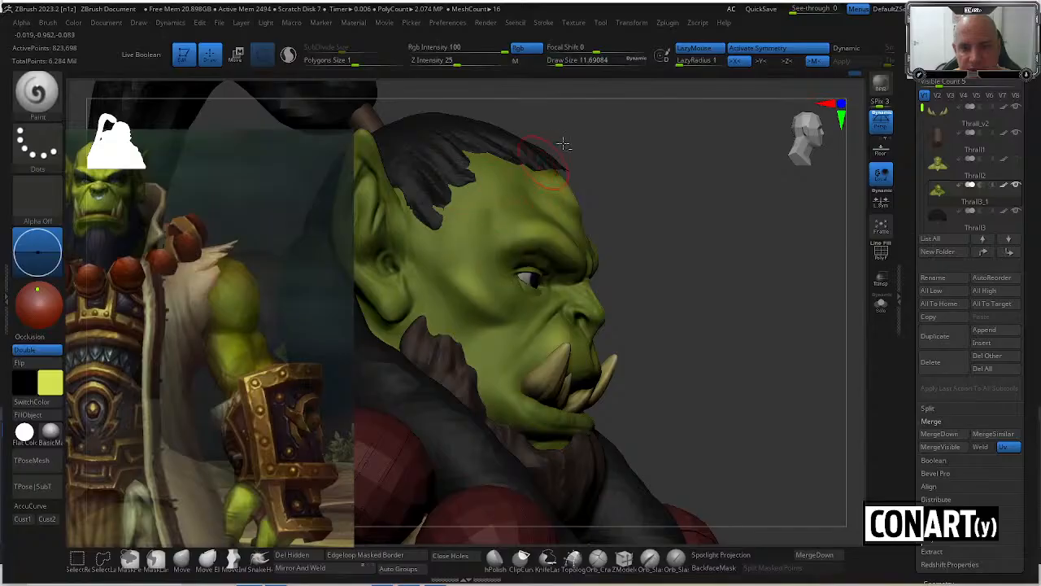
pyautogui.moveTo(562, 144); pyautogui.dragTo(452, 208, button='right')
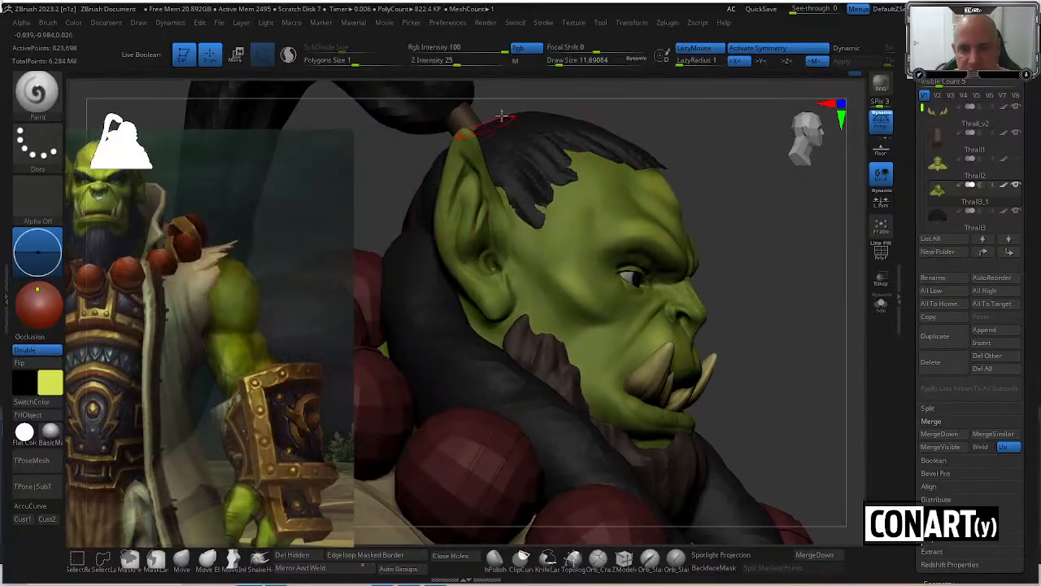
# Highlight the ears and the upper lip area in yellow-green with a draw size of about 5.75.
pyautogui.moveTo(502, 116); pyautogui.dragTo(488, 181, button='right')
pyautogui.press('space')
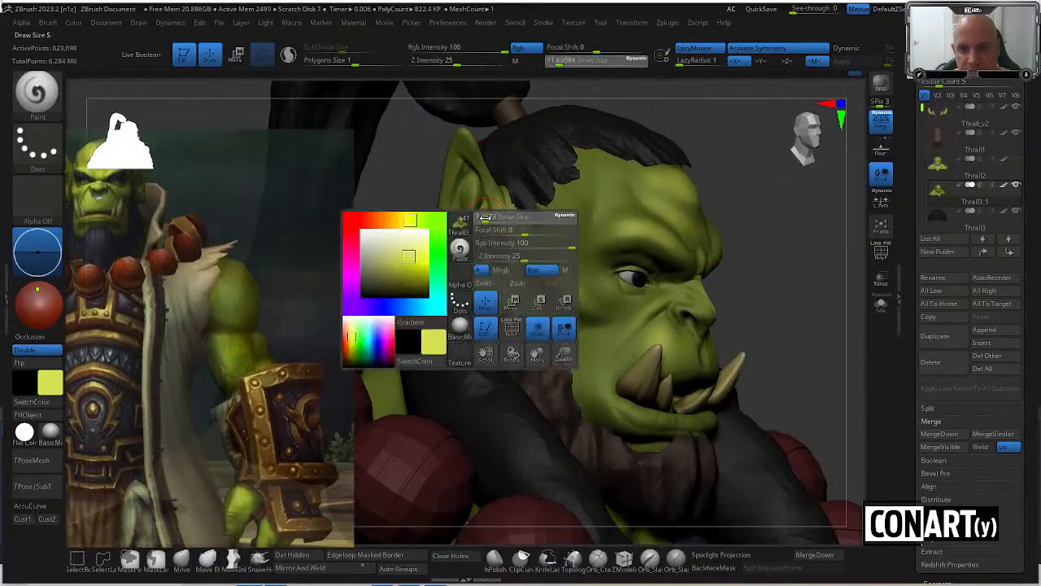
pyautogui.moveTo(484, 218); pyautogui.dragTo(468, 183)
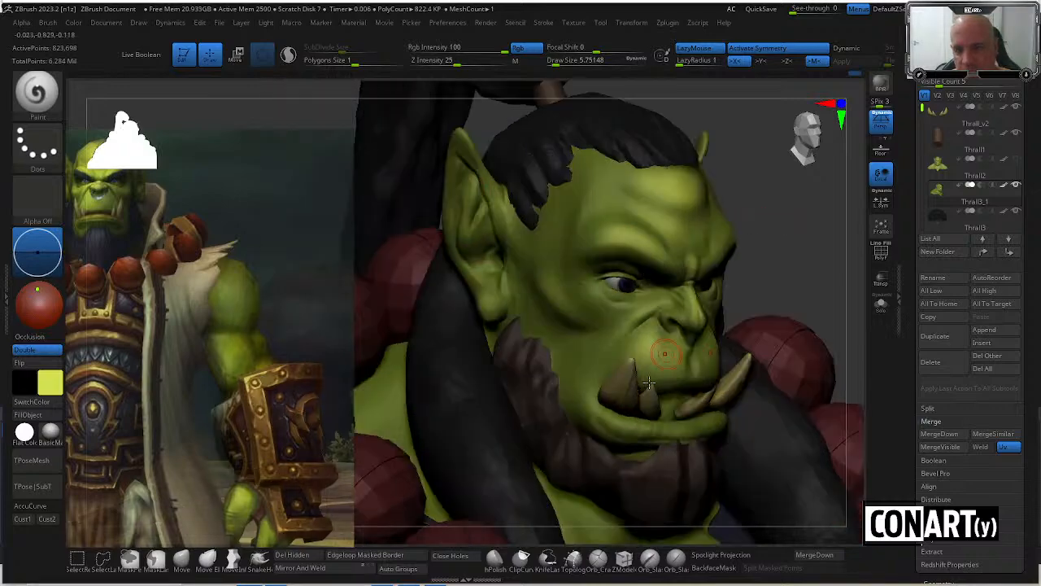
pyautogui.moveTo(484, 303); pyautogui.dragTo(635, 422, button='right')
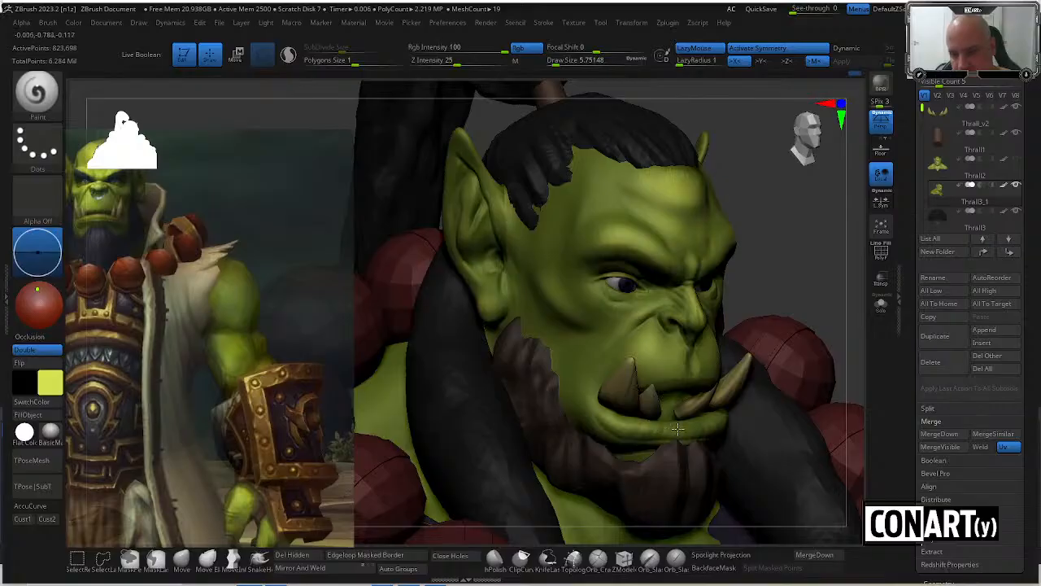
# Paint yellow-green highlights on the lower lip and along the jaw beside the beard, enlarging the brush to about 8.4 for the jaw.
pyautogui.moveTo(678, 428); pyautogui.dragTo(686, 386)
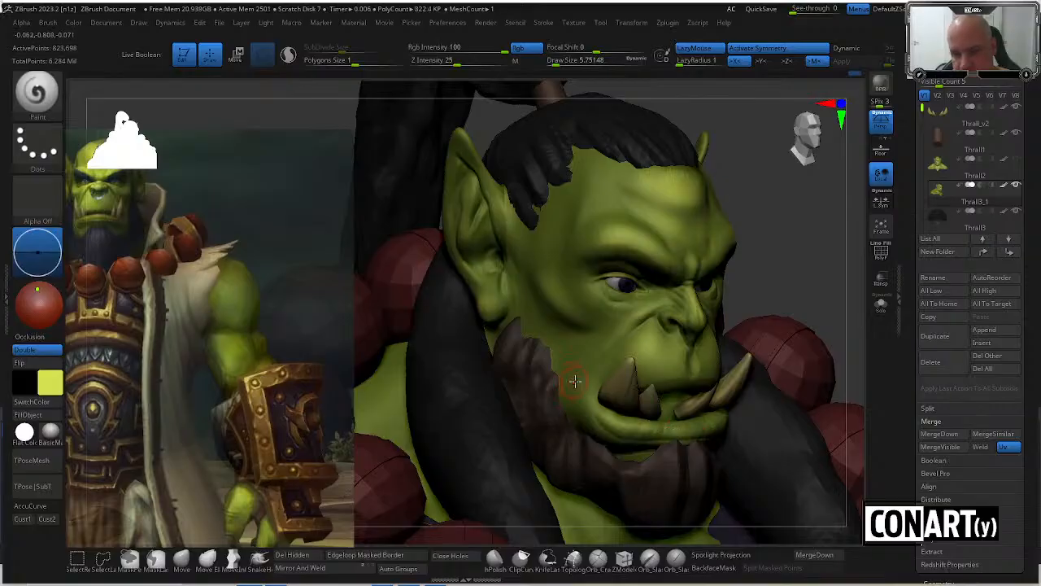
pyautogui.press('space')
pyautogui.moveTo(572, 383); pyautogui.dragTo(581, 407)
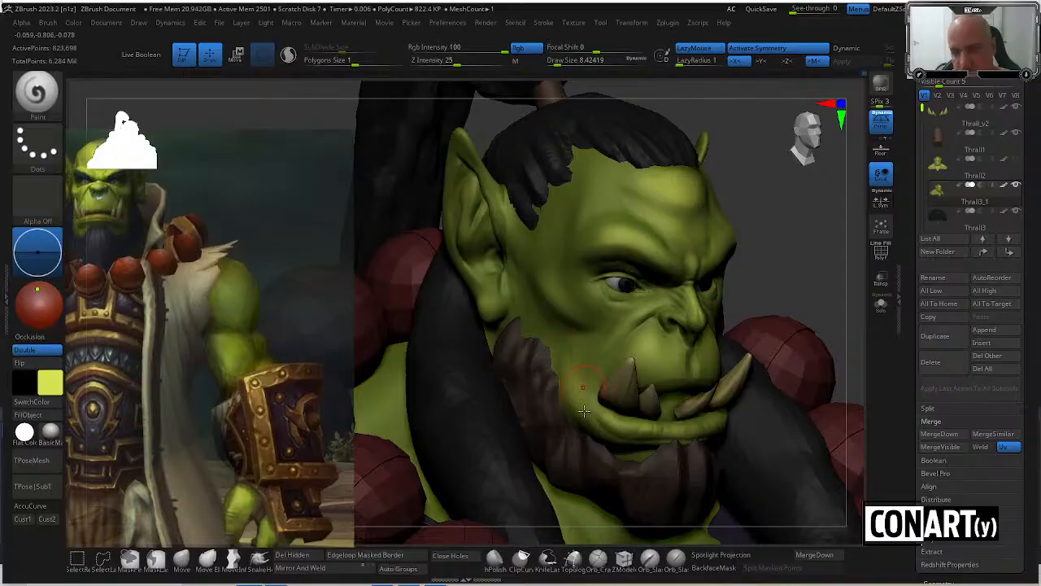
pyautogui.keyDown('shift'); pyautogui.moveTo(571, 332); pyautogui.dragTo(757, 177, button='right'); pyautogui.keyUp('shift')
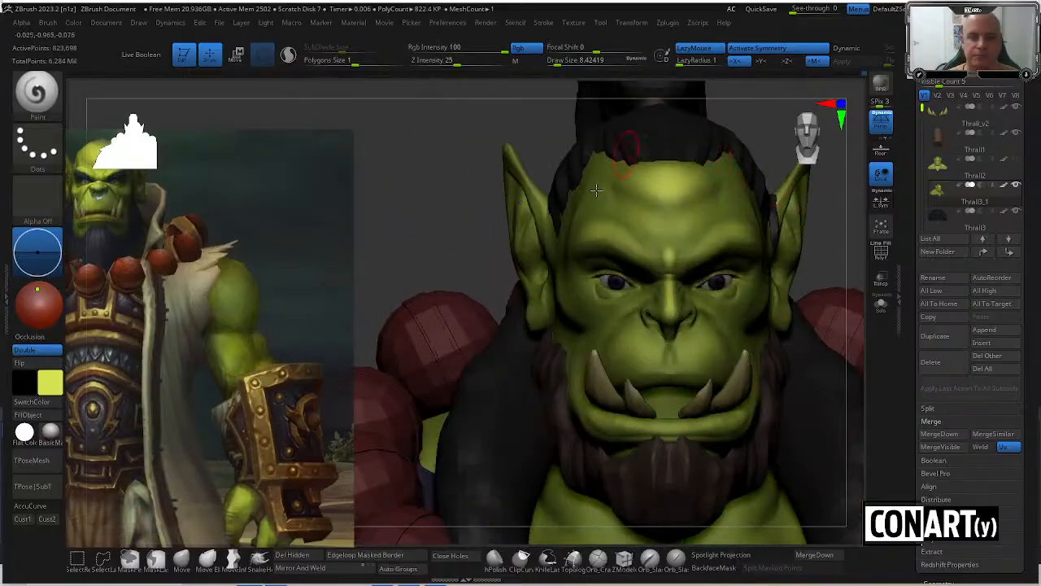
# Sample a dark green from the reference, lighten it to olive green and shade the forehead creases and eye area at draw size 7.4673.
pyautogui.hotkey('shift', 'z')
pyautogui.press('c')
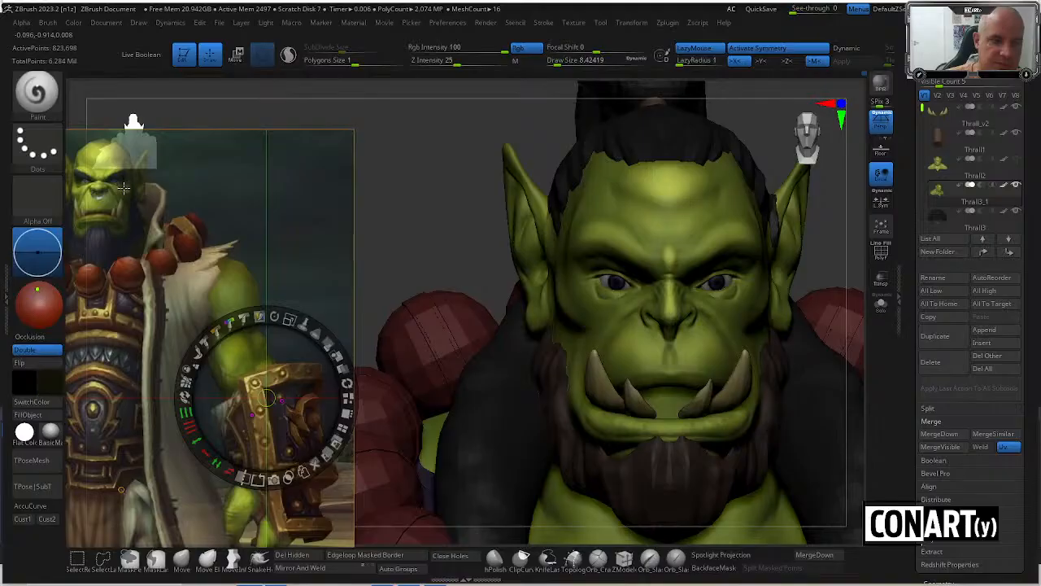
pyautogui.click(50, 383)
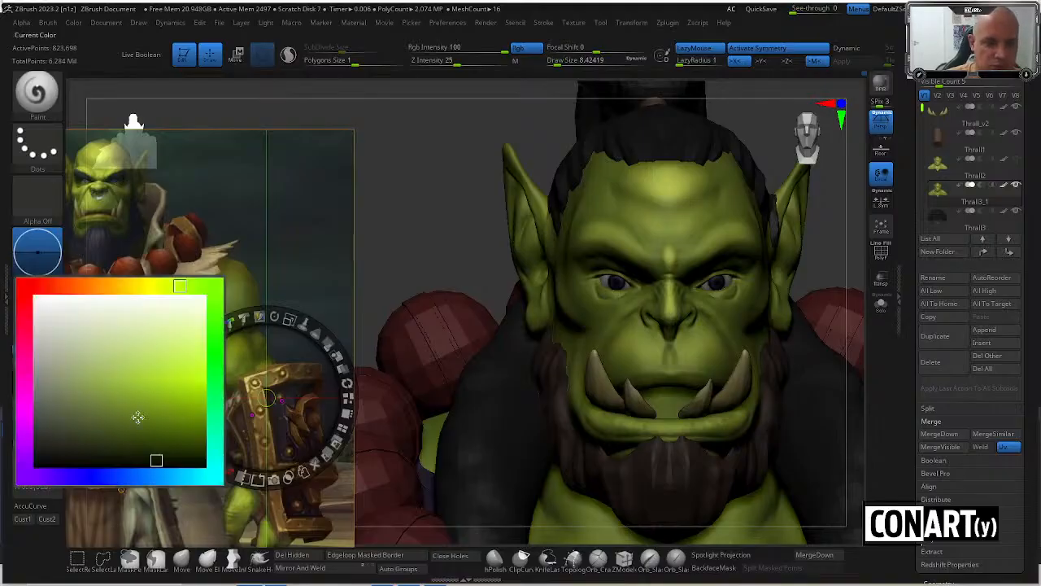
pyautogui.click(149, 440)
pyautogui.click(603, 304)
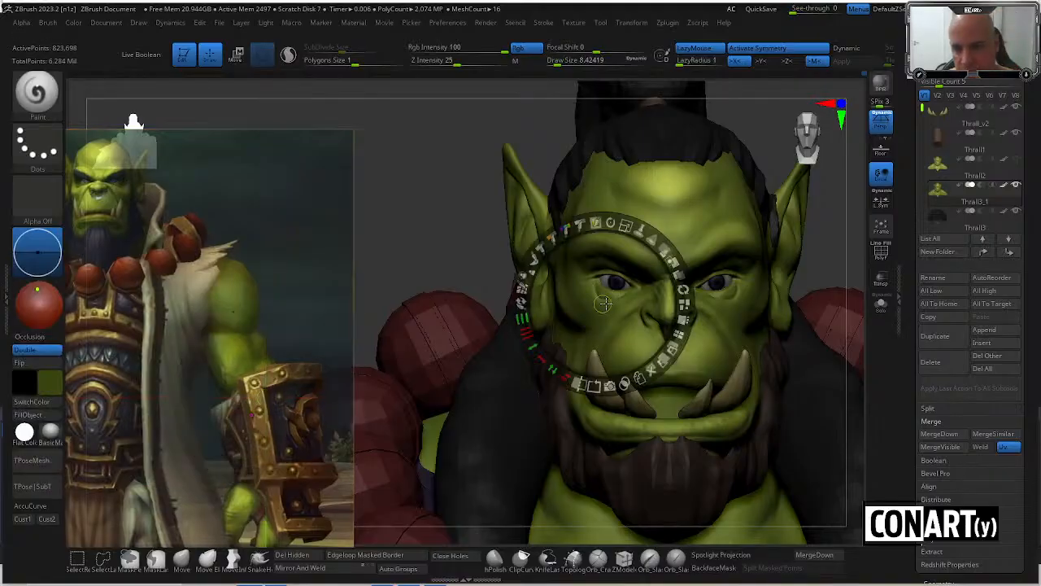
pyautogui.press('z')
pyautogui.press('space')
pyautogui.moveTo(615, 303); pyautogui.dragTo(610, 302)
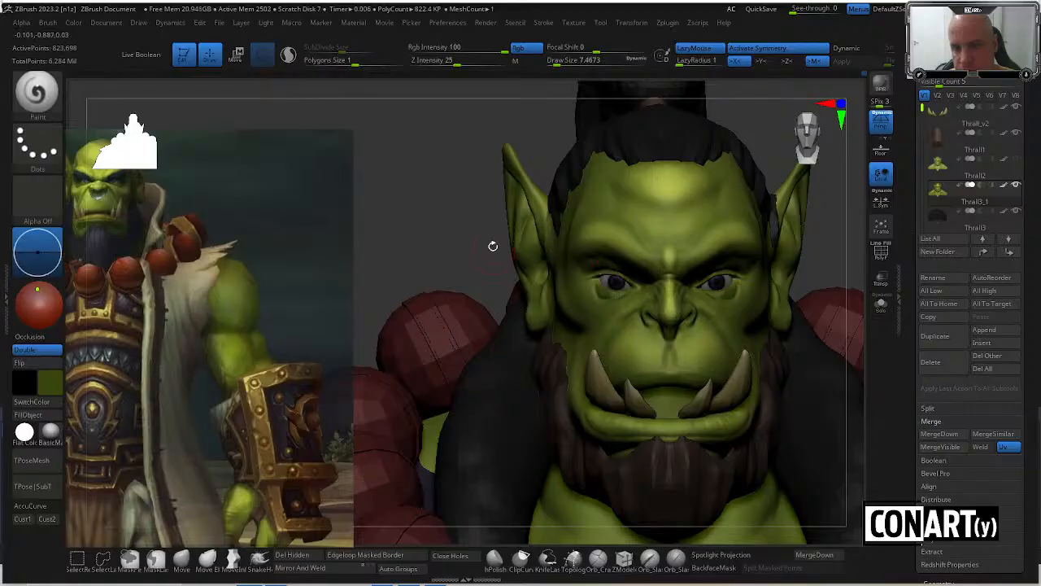
pyautogui.moveTo(493, 246); pyautogui.dragTo(517, 210)
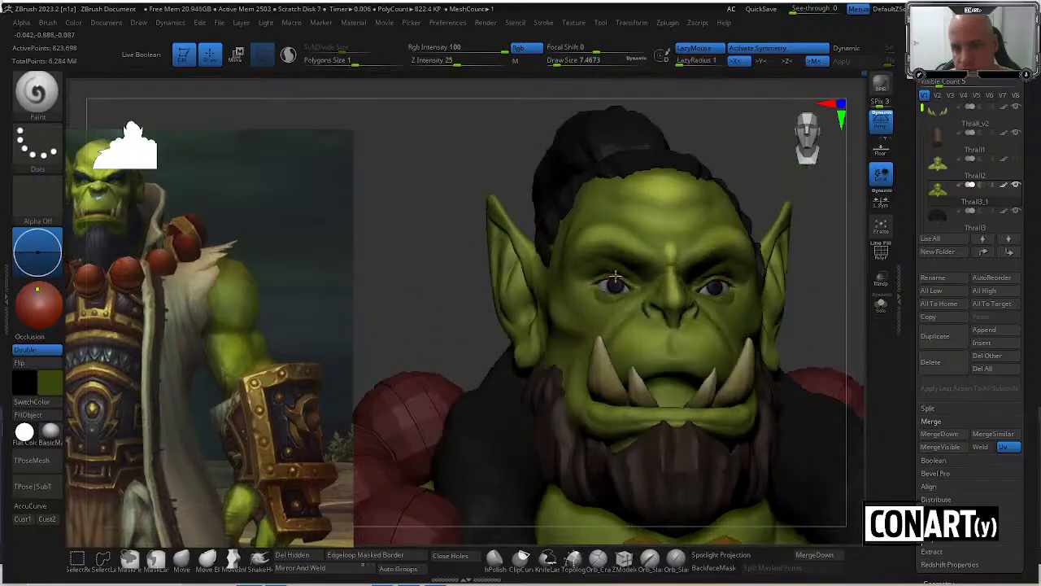
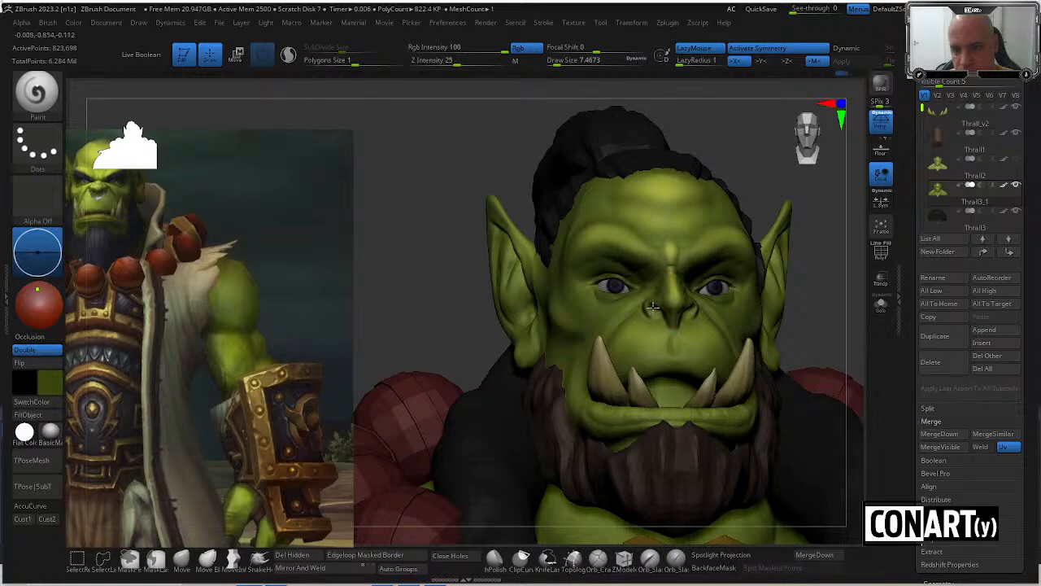
# Shade the folds around the mouth and the lower lip with the dark olive green.
pyautogui.moveTo(648, 283); pyautogui.dragTo(680, 313, button='right')
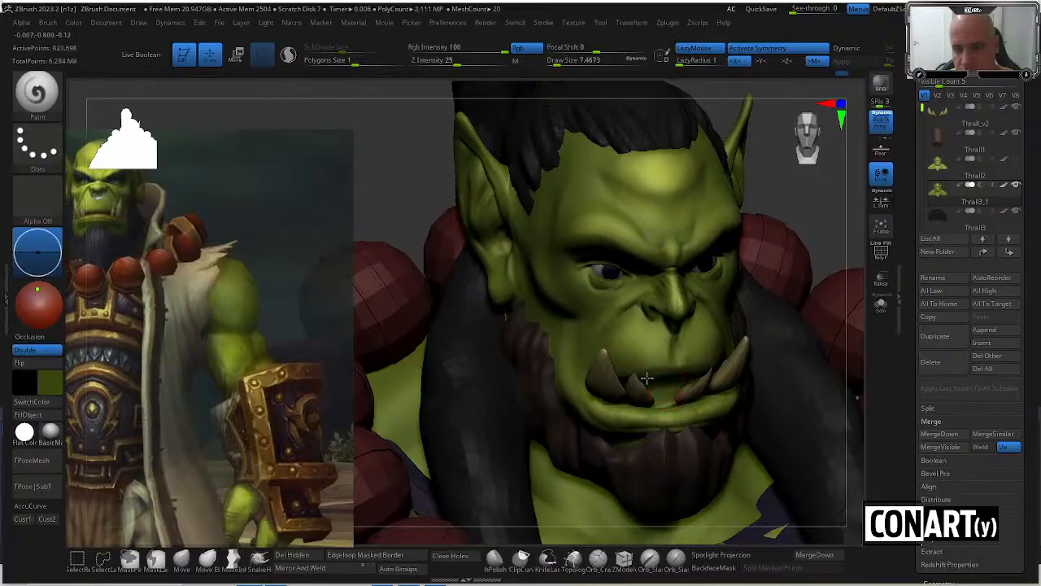
pyautogui.moveTo(800, 196); pyautogui.dragTo(768, 158)
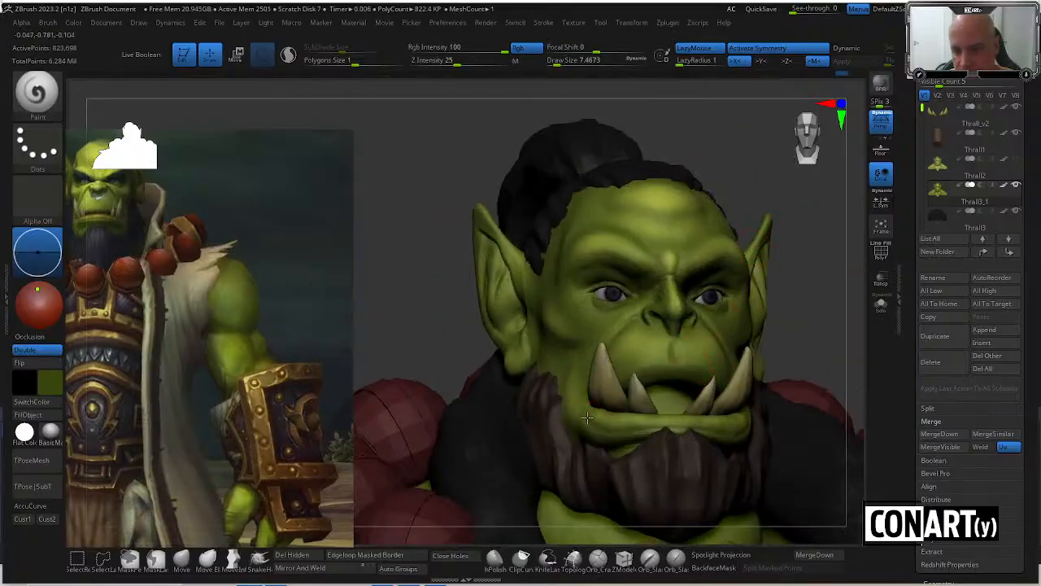
pyautogui.moveTo(588, 417)
pyautogui.mouseDown()
pyautogui.moveTo(659, 421)
pyautogui.moveTo(638, 420)
pyautogui.mouseUp()
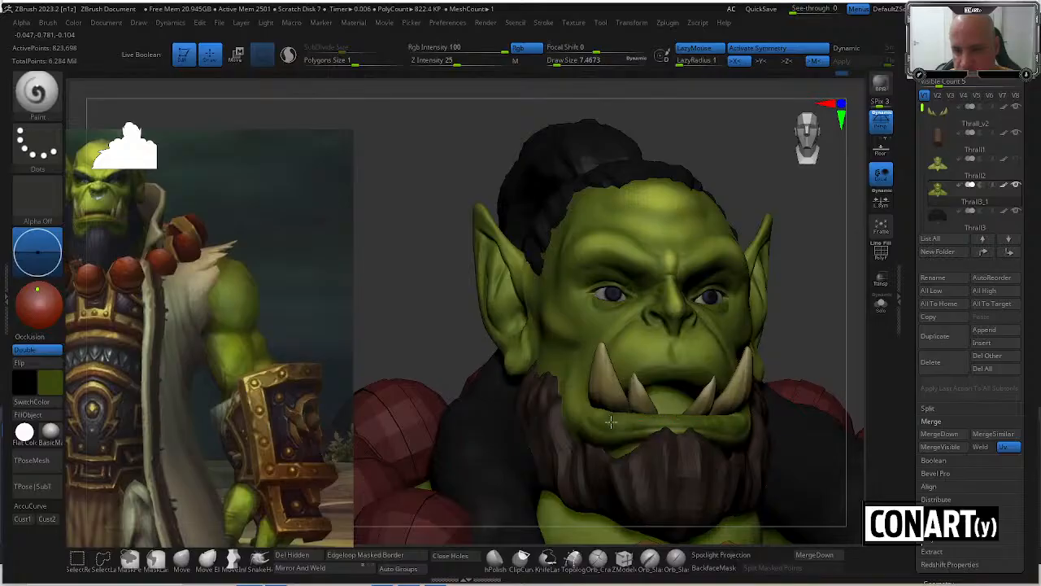
# Darken the eye surrounds, temples, inner ears and brow creases with the dark olive green.
pyautogui.moveTo(797, 332); pyautogui.dragTo(549, 242)
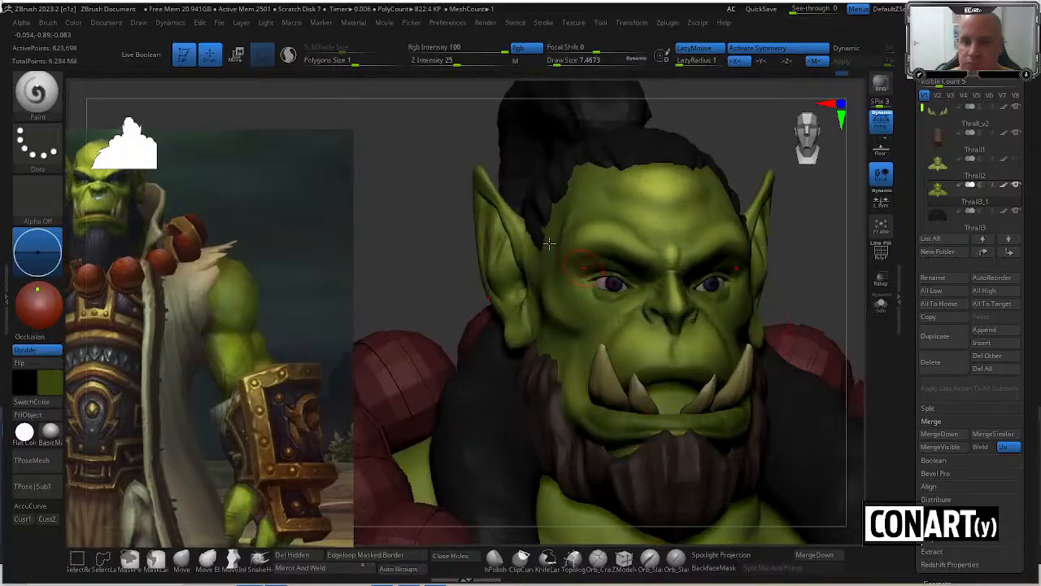
pyautogui.moveTo(594, 286); pyautogui.dragTo(640, 296)
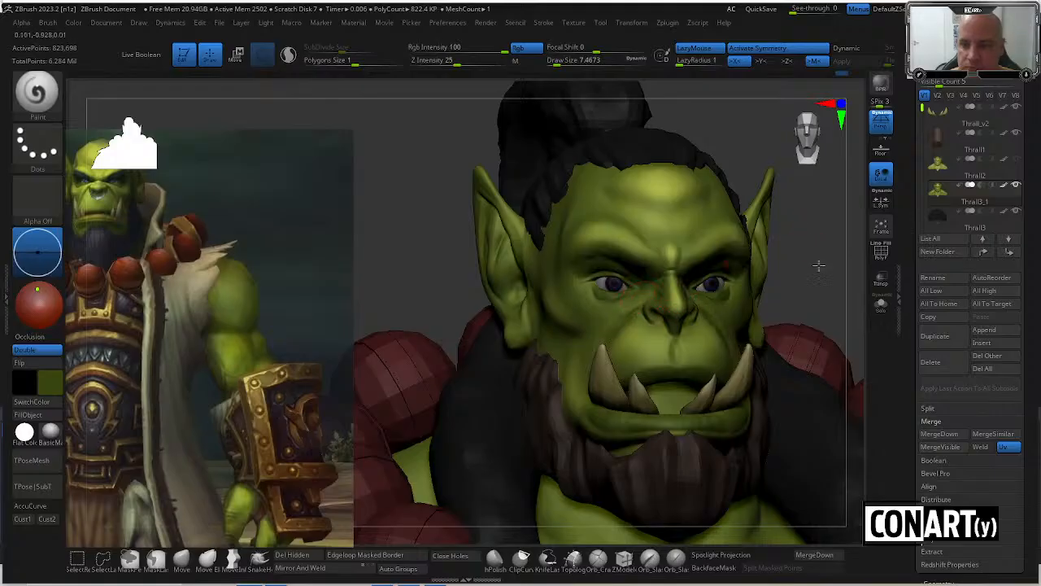
pyautogui.moveTo(819, 266); pyautogui.dragTo(575, 257)
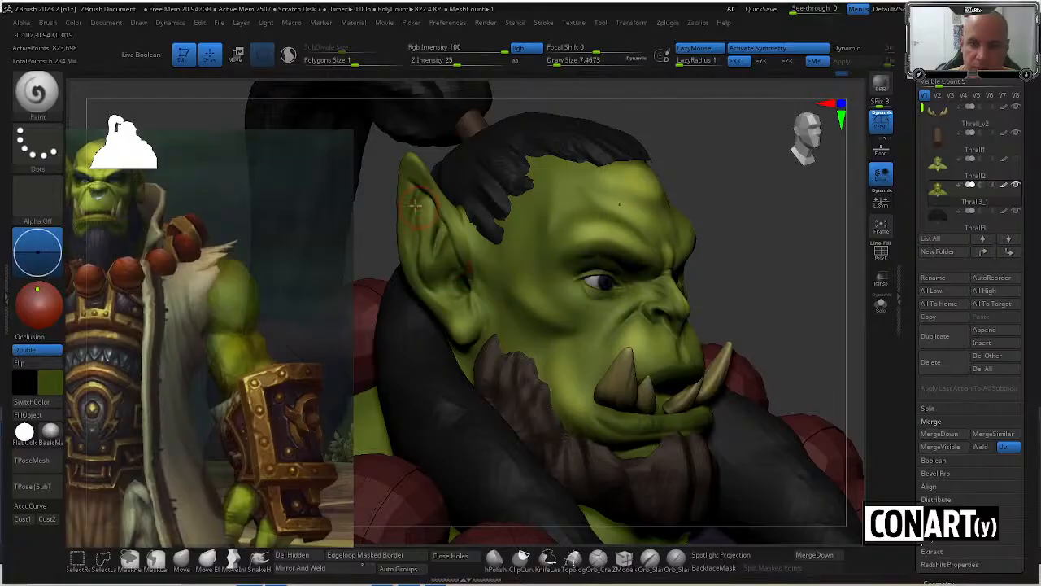
pyautogui.moveTo(716, 192); pyautogui.dragTo(714, 259)
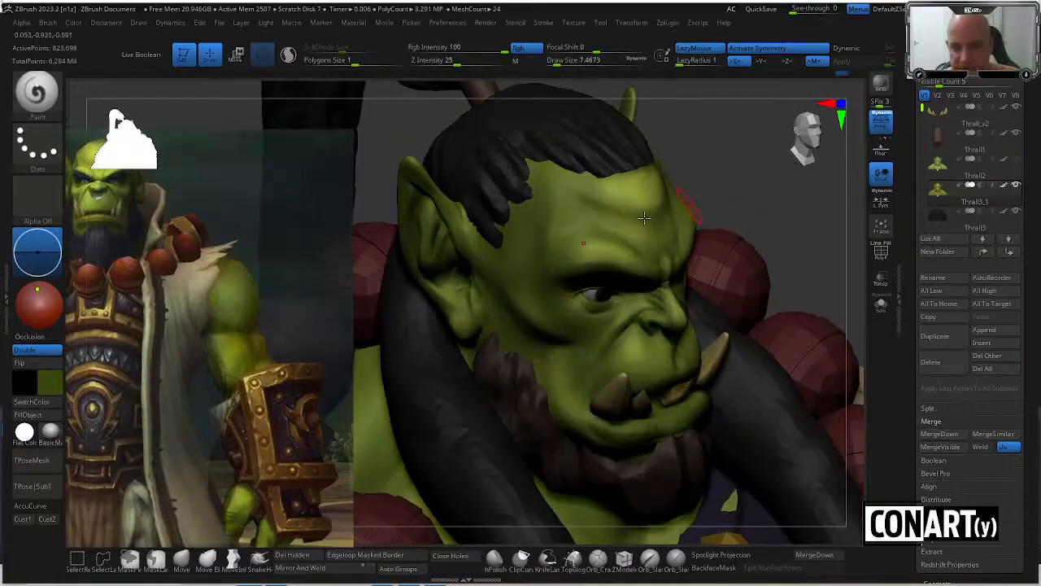
pyautogui.moveTo(536, 257); pyautogui.dragTo(572, 203, button='right')
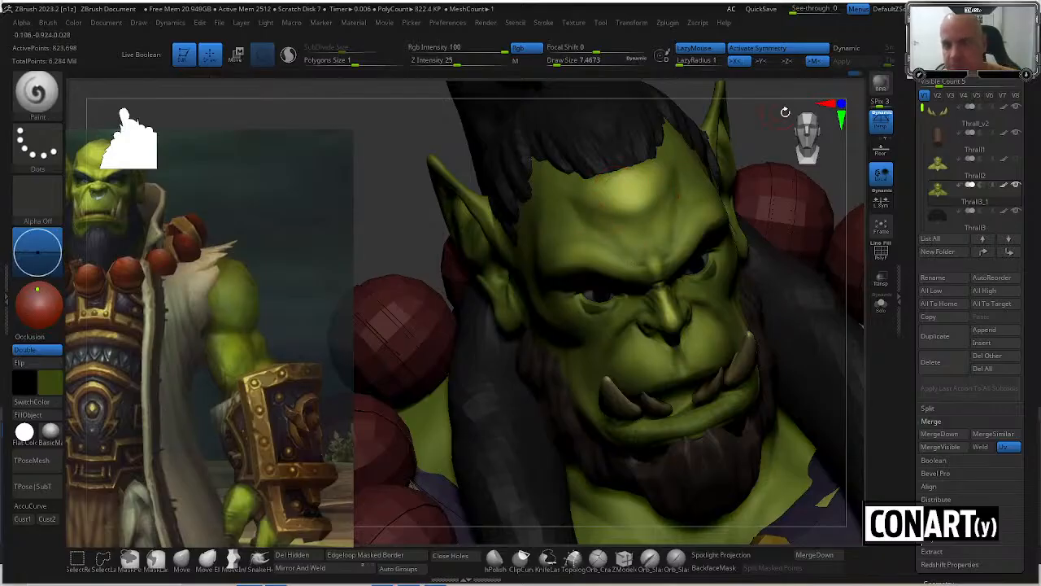
# Set the Paint brush to draw size 28.75 and examine the shaded face and neck from the front.
pyautogui.keyDown('shift'); pyautogui.moveTo(771, 118); pyautogui.dragTo(771, 109); pyautogui.keyUp('shift')
pyautogui.keyDown('alt'); pyautogui.moveTo(779, 192); pyautogui.dragTo(791, 165); pyautogui.keyUp('alt')
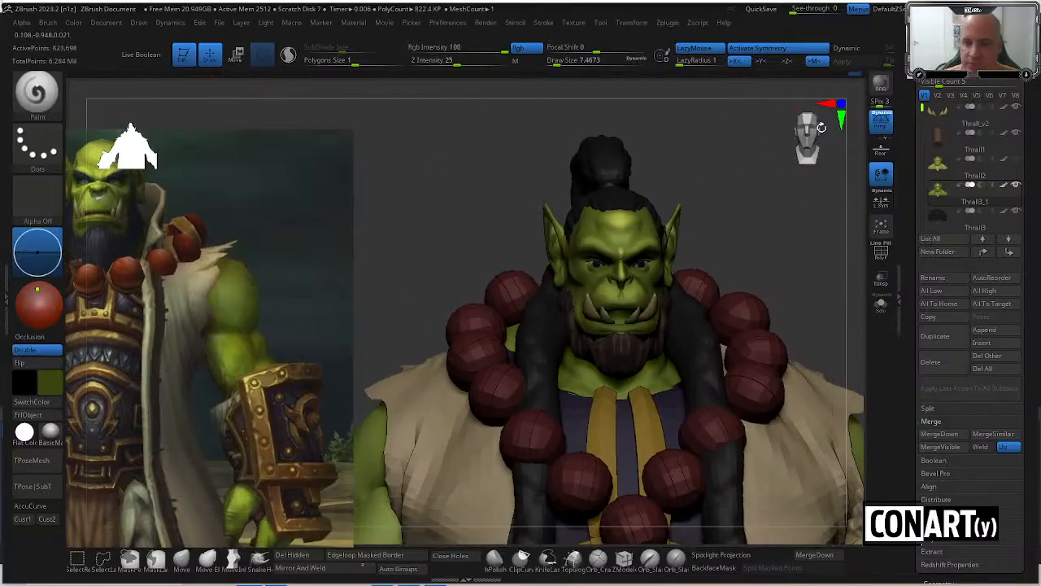
pyautogui.moveTo(716, 228)
pyautogui.mouseDown(button='right')
pyautogui.moveTo(713, 272)
pyautogui.moveTo(680, 333)
pyautogui.mouseUp(button='right')
pyautogui.press('space')
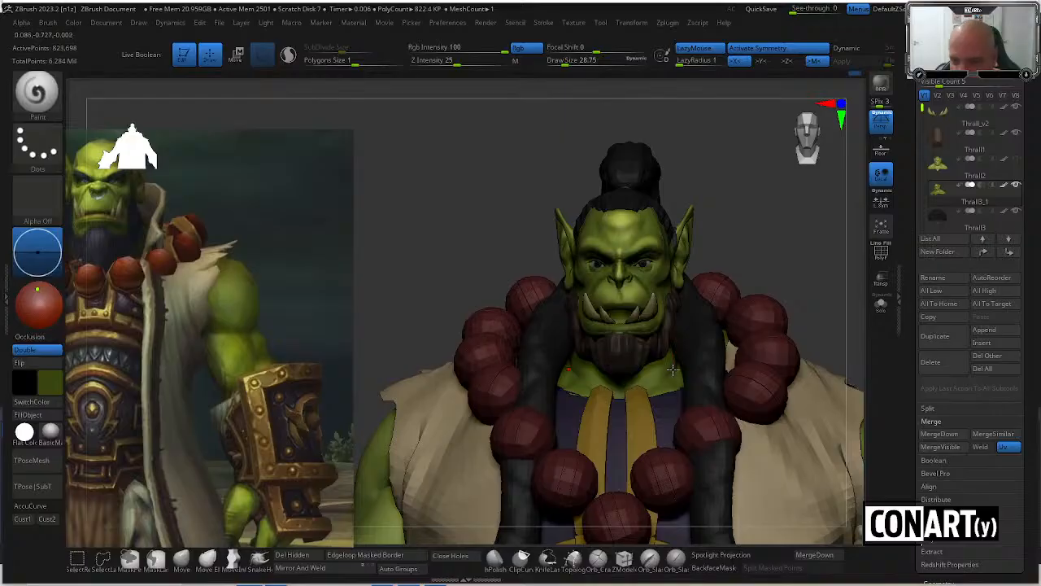
pyautogui.moveTo(747, 222); pyautogui.dragTo(741, 200)
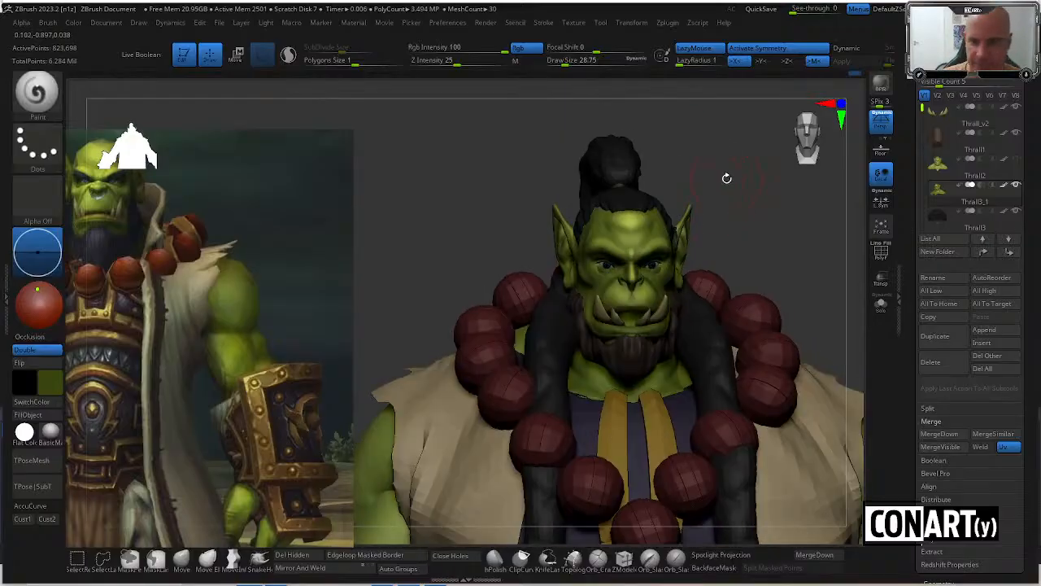
pyautogui.keyDown('alt'); pyautogui.moveTo(776, 229); pyautogui.dragTo(752, 285); pyautogui.keyUp('alt')
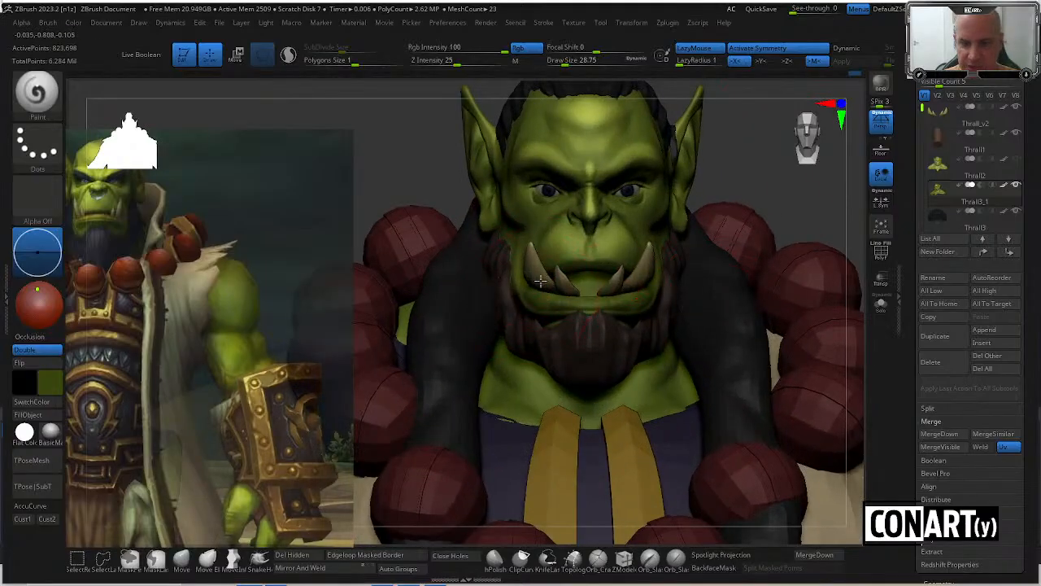
# Select the tusk mesh, drop it to a lower subdivision level and divide its separate pieces into automatic polygroups.
pyautogui.keyDown('alt'); pyautogui.click(540, 281); pyautogui.keyUp('alt')
pyautogui.press('space')
pyautogui.moveTo(548, 286); pyautogui.dragTo(543, 285)
pyautogui.press('shift')
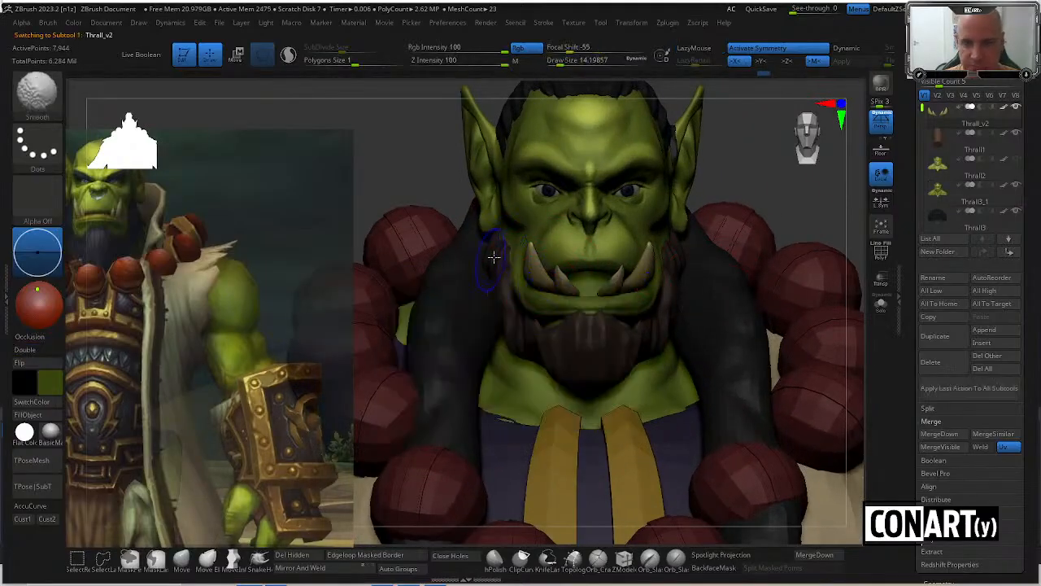
pyautogui.moveTo(448, 192); pyautogui.dragTo(489, 233)
pyautogui.press('w')
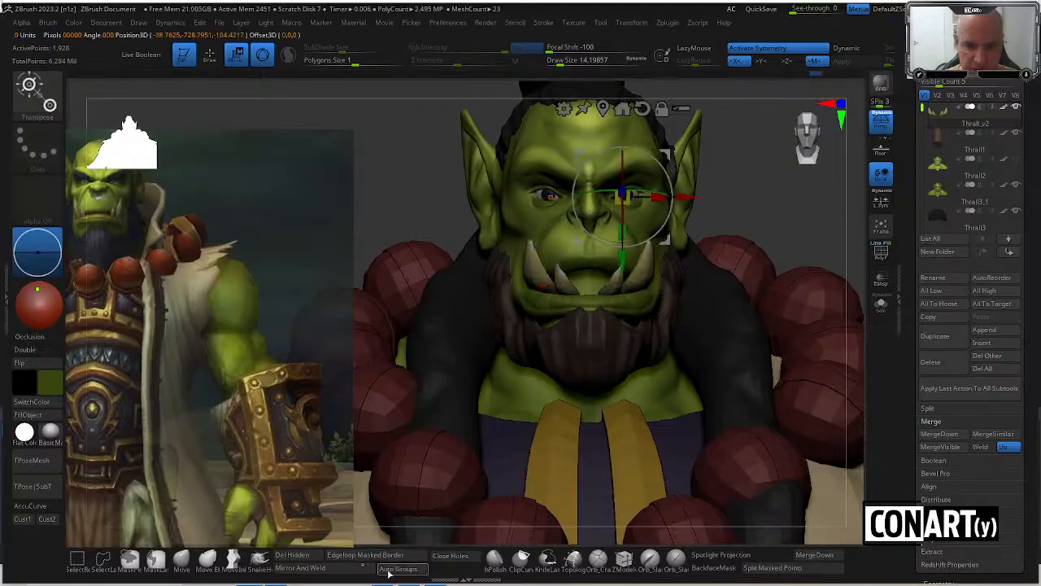
pyautogui.press('q')
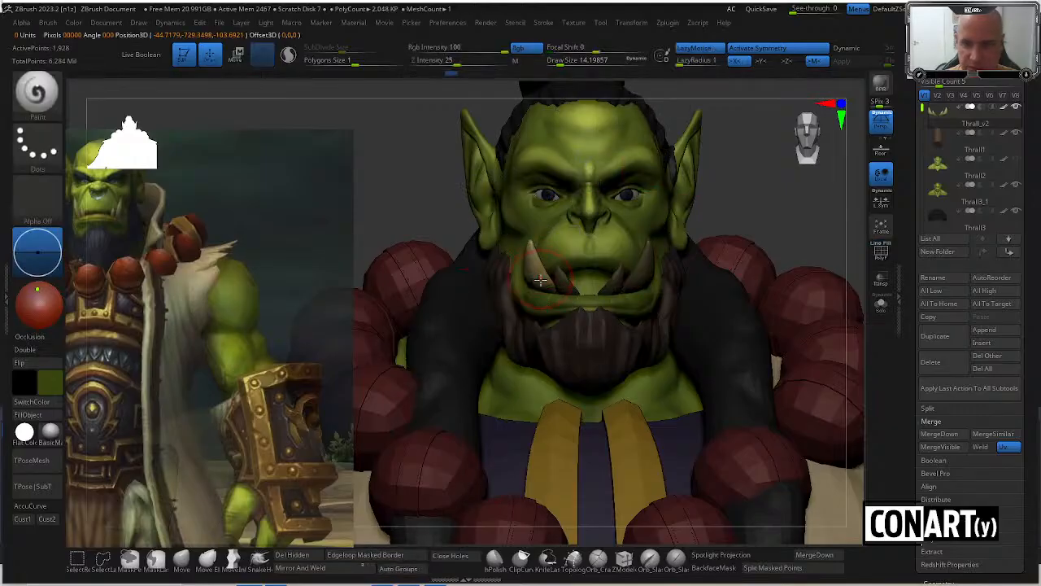
# Isolate the two large outer tusks, assign them their own polygroup and show all the tusks again.
pyautogui.hotkey('ctrl', 'shift')
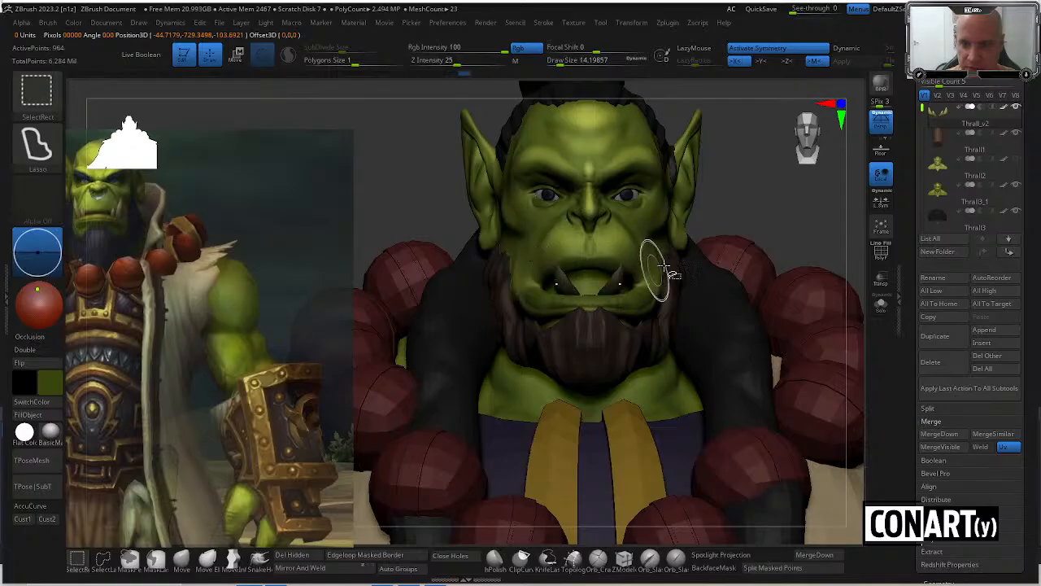
pyautogui.press('ctrl')
pyautogui.keyDown('ctrl'); pyautogui.click(756, 193); pyautogui.keyUp('ctrl')
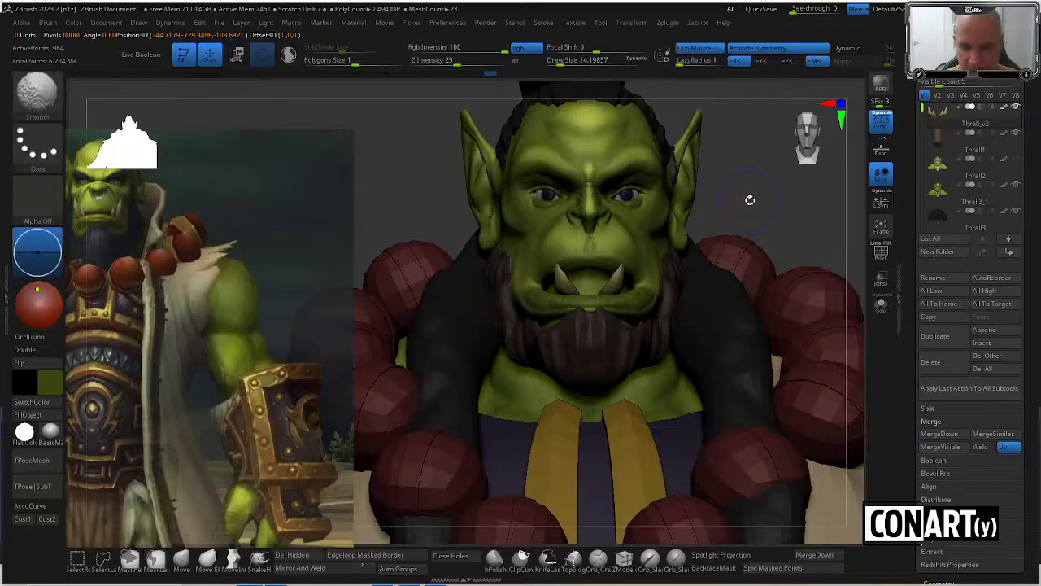
pyautogui.hotkey('shift', 'f')
pyautogui.keyDown('ctrl'); pyautogui.click(756, 194); pyautogui.keyUp('ctrl')
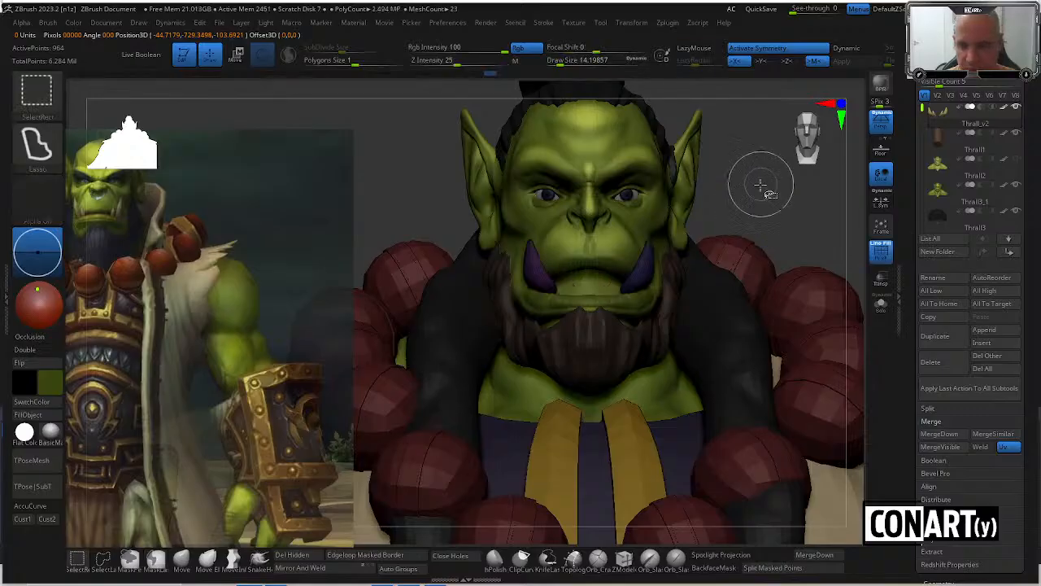
pyautogui.keyDown('ctrl'); pyautogui.click(755, 193); pyautogui.keyUp('ctrl')
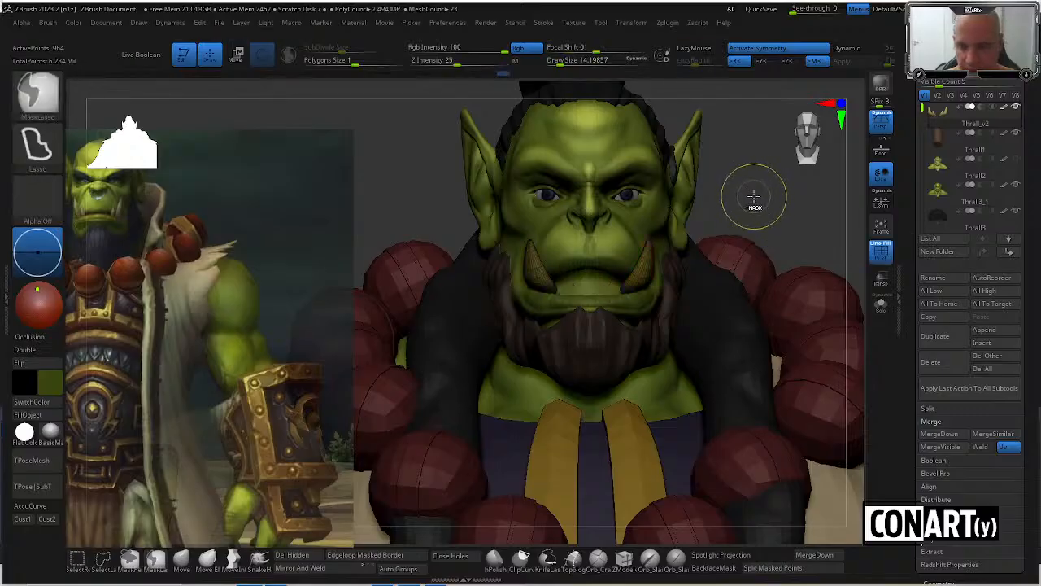
pyautogui.hotkey('ctrl', 'w')
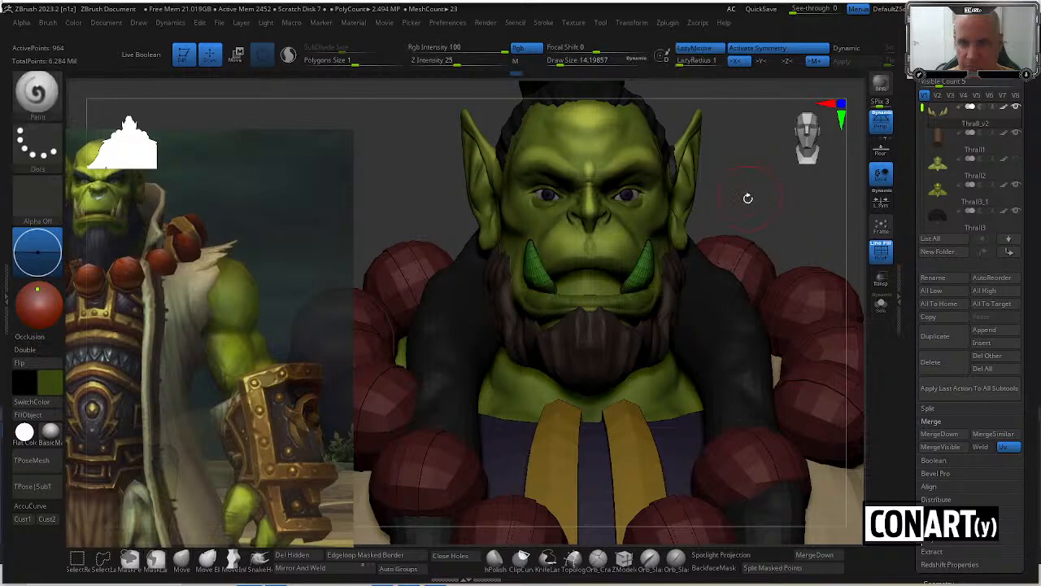
pyautogui.keyDown('ctrl'); pyautogui.keyDown('shift'); pyautogui.click(740, 203); pyautogui.keyUp('shift'); pyautogui.keyUp('ctrl')
# Mask the inner tusks and reshape the outer pair with the Move brush, working from the front and both sides.
pyautogui.press('w')
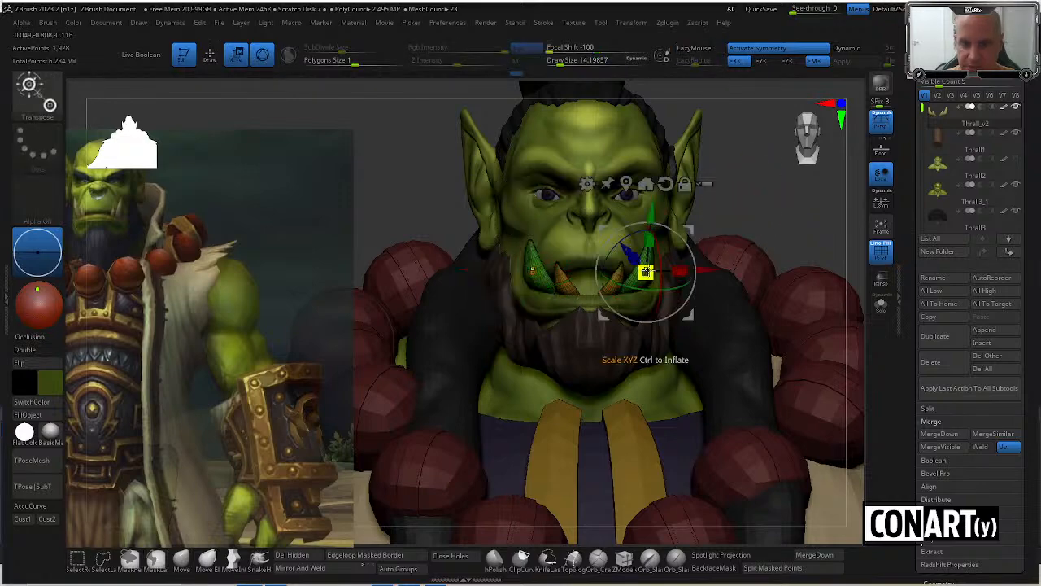
pyautogui.press('q')
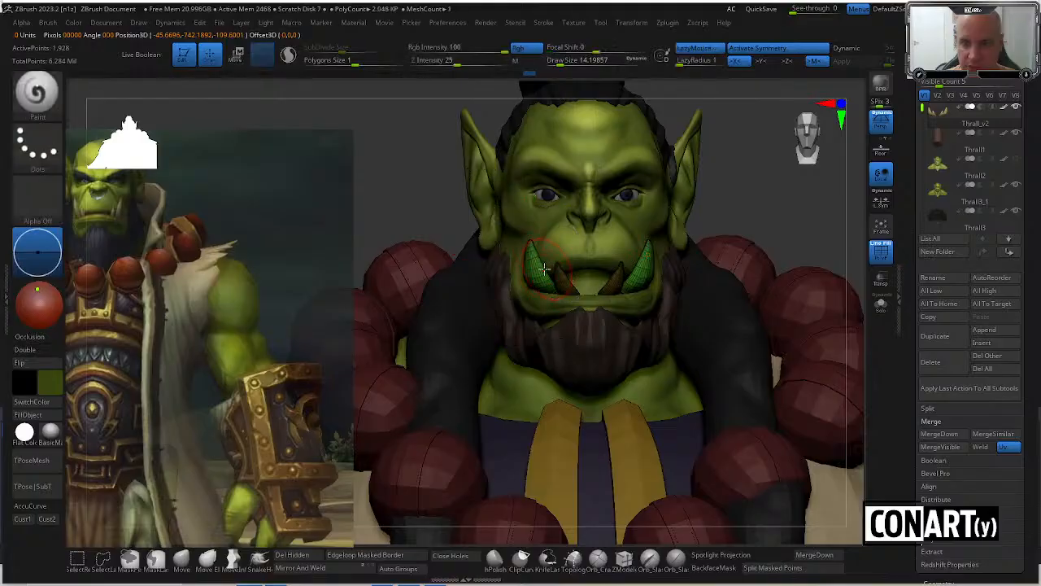
pyautogui.moveTo(418, 198); pyautogui.dragTo(525, 271)
pyautogui.press('b')
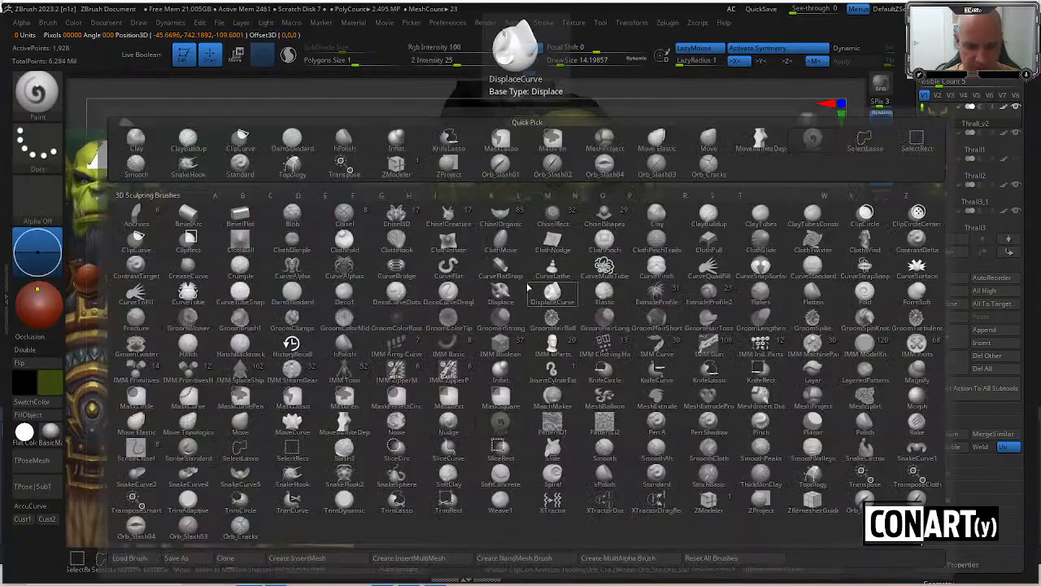
pyautogui.press('m')
pyautogui.press('v')
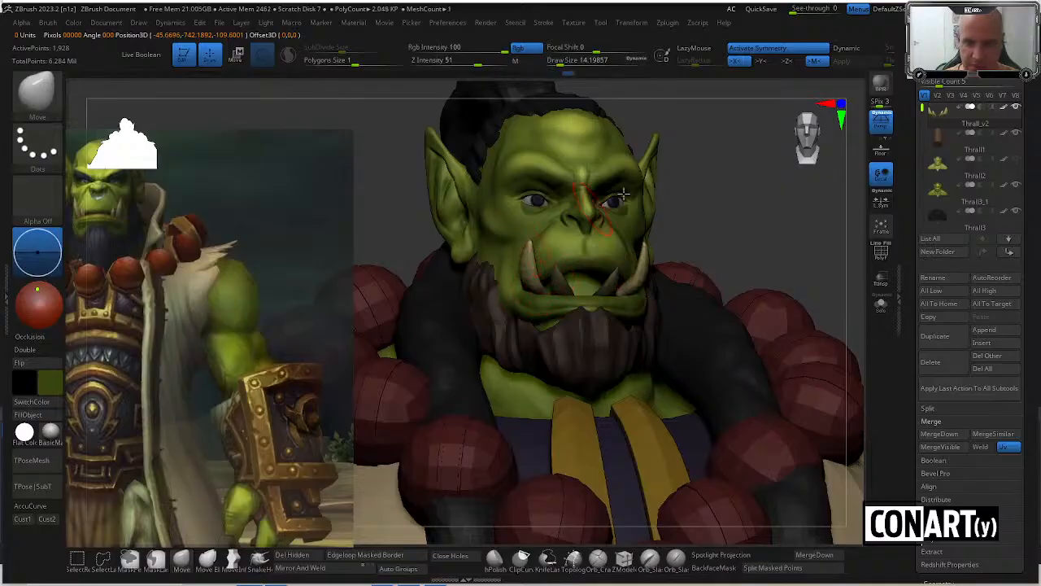
pyautogui.moveTo(723, 159); pyautogui.dragTo(688, 182)
pyautogui.moveTo(496, 245); pyautogui.dragTo(511, 262)
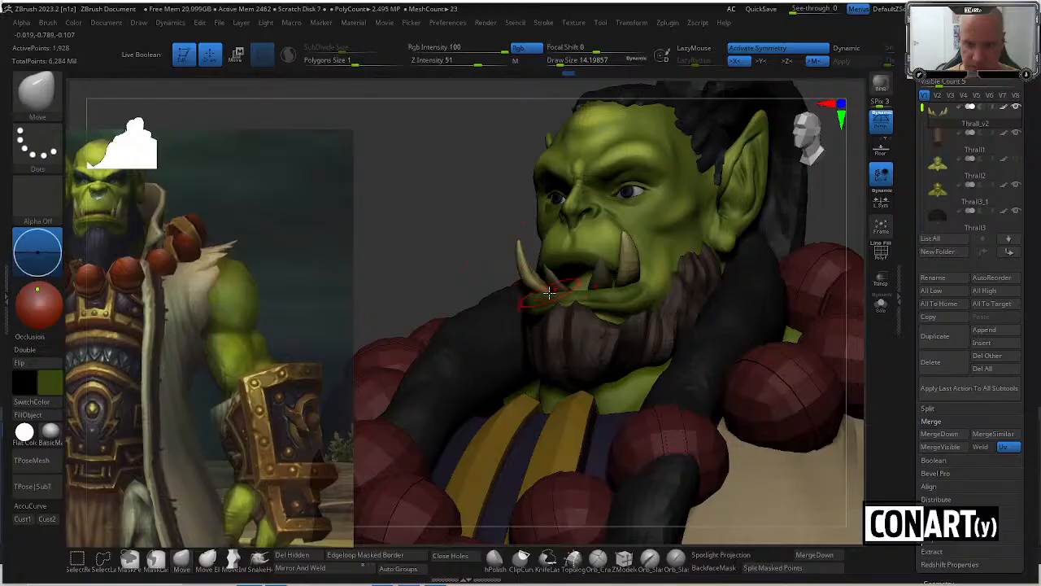
pyautogui.moveTo(550, 290); pyautogui.dragTo(517, 281, button='right')
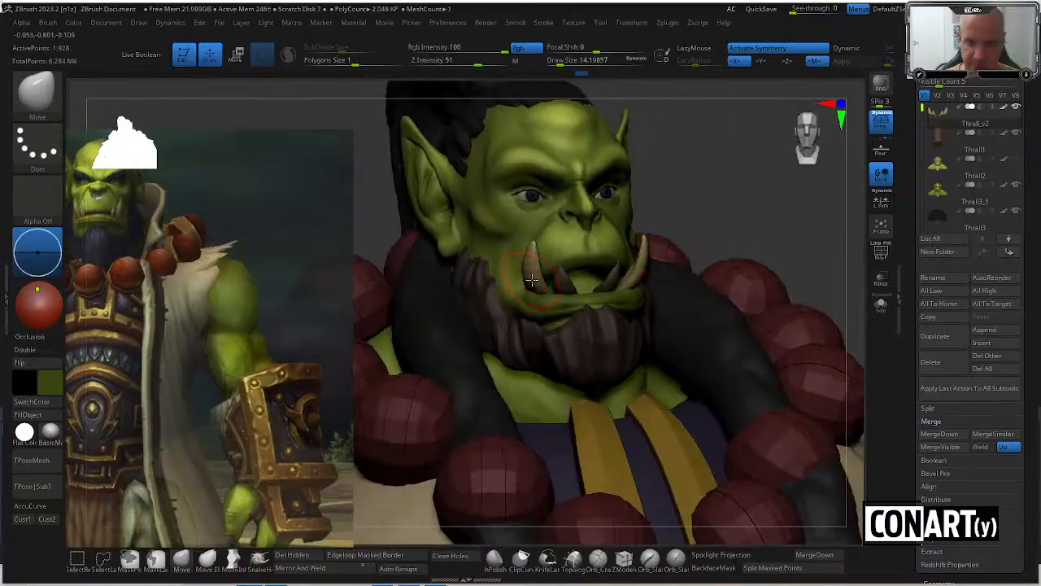
pyautogui.moveTo(682, 195); pyautogui.dragTo(634, 199)
# Lower the gizmo pivot to the base of the outer tusks, rotate them slightly and shift them inward.
pyautogui.press('w')
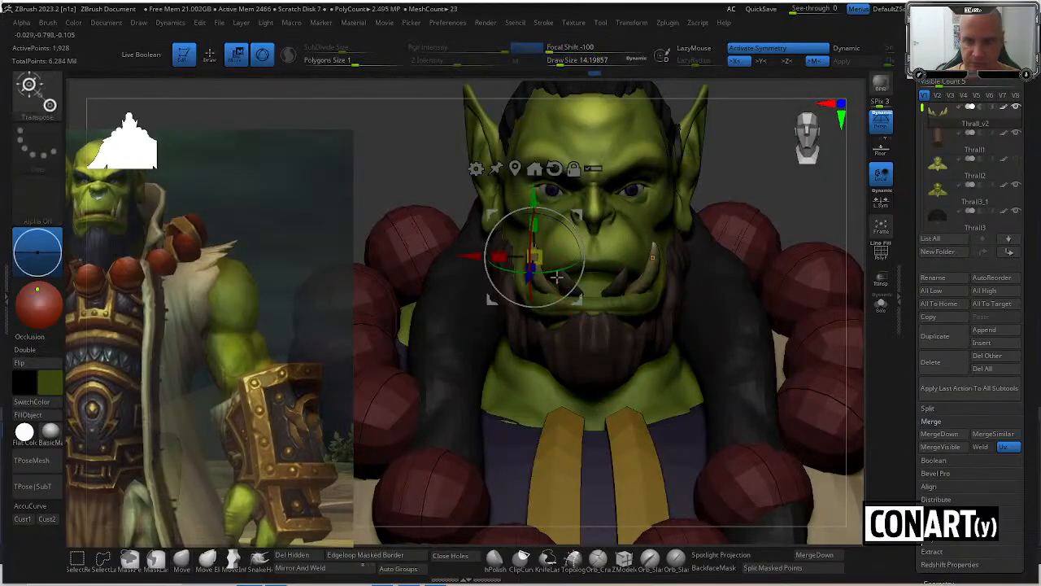
pyautogui.keyDown('alt'); pyautogui.moveTo(534, 207); pyautogui.dragTo(535, 235); pyautogui.keyUp('alt')
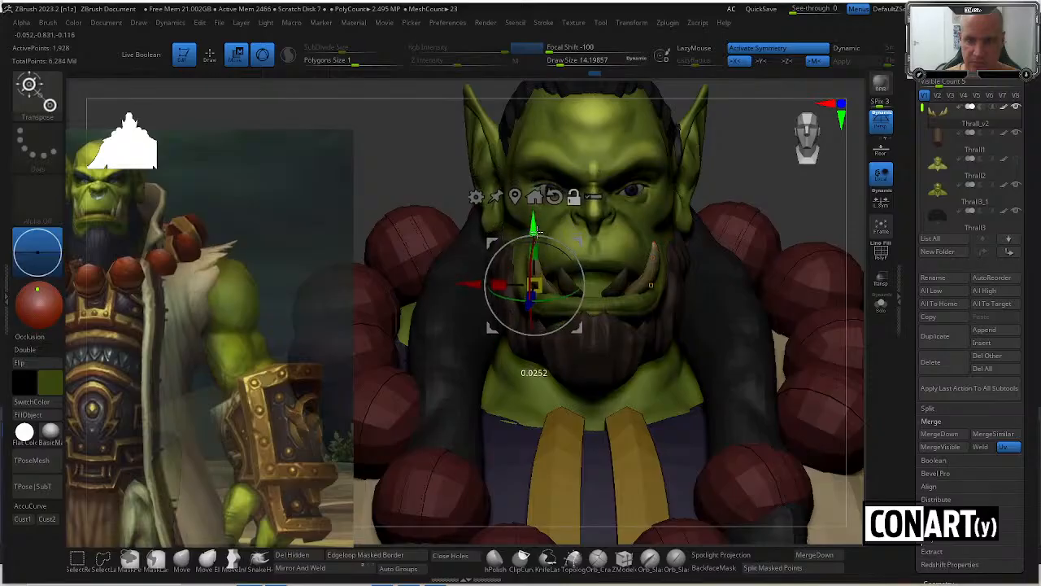
pyautogui.moveTo(563, 298); pyautogui.dragTo(576, 294)
pyautogui.moveTo(471, 289); pyautogui.dragTo(483, 290)
pyautogui.press('q')
pyautogui.press('w')
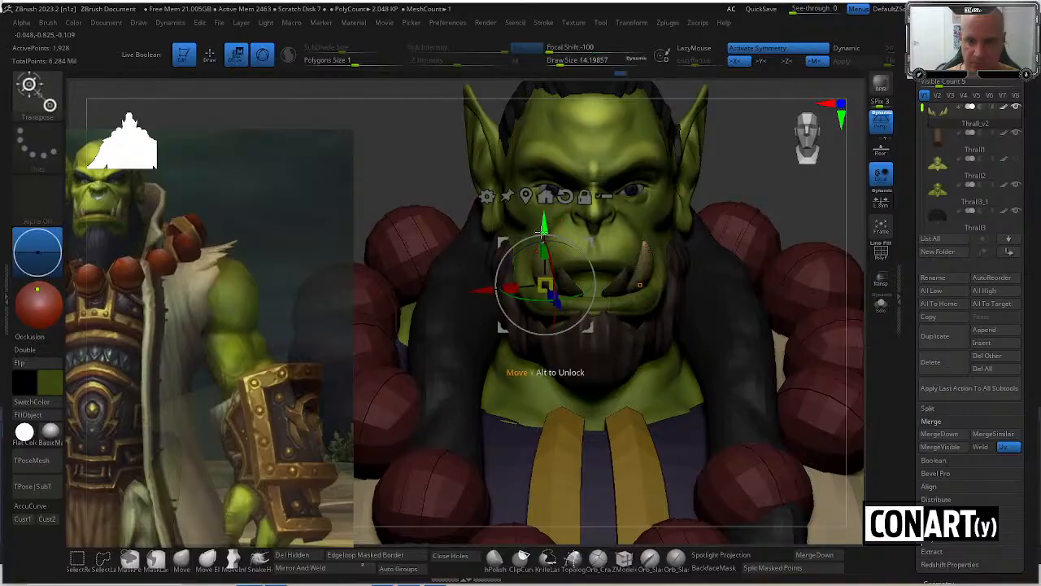
pyautogui.press('q')
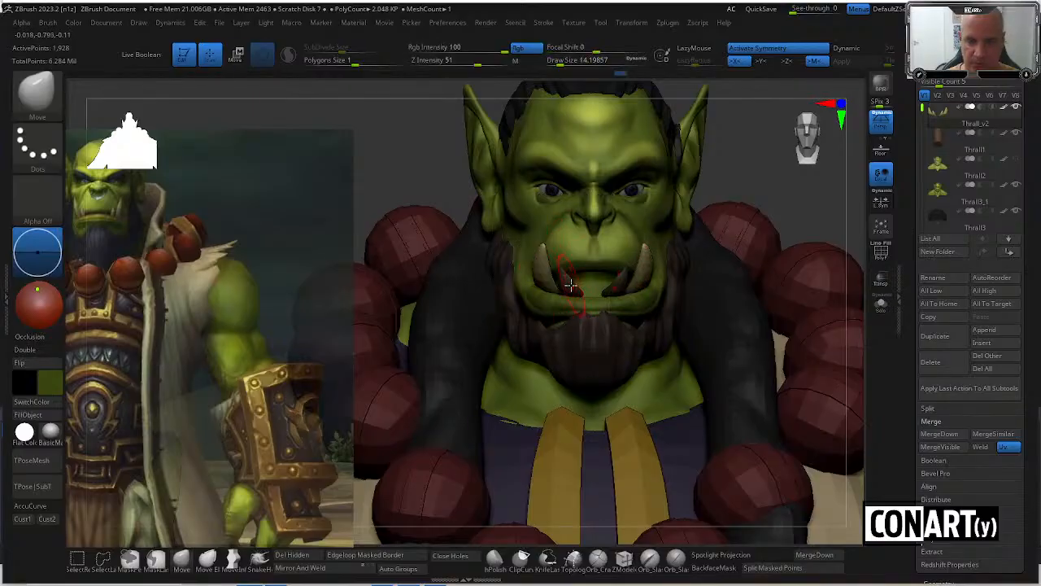
# Mask the outer tusks, adjust the small inner pair with the Move brush and check their fit from side and front.
pyautogui.press('w')
pyautogui.press('q')
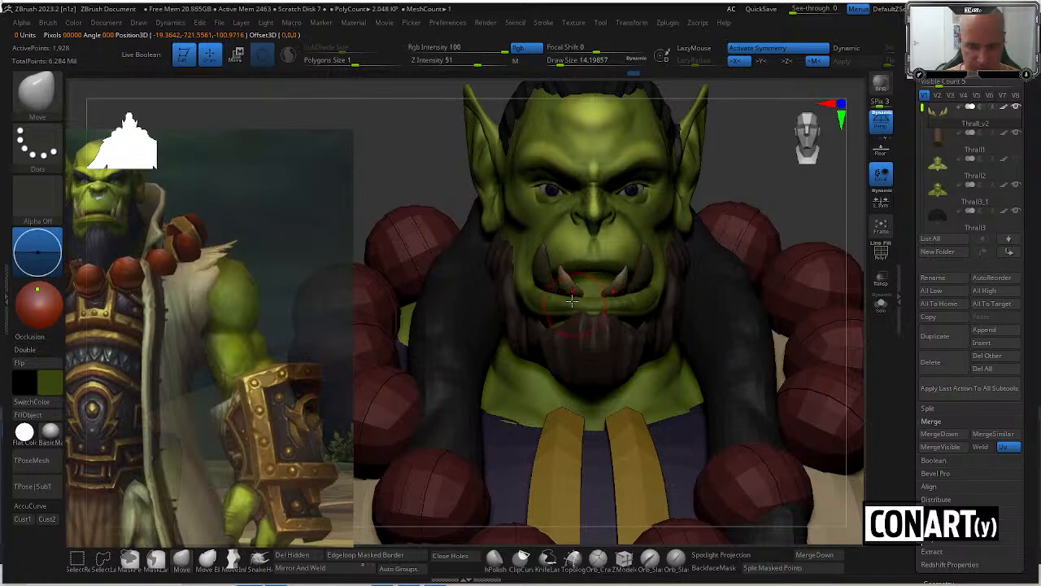
pyautogui.press('b')
pyautogui.click(739, 167)
pyautogui.scroll(3, 647, 271)
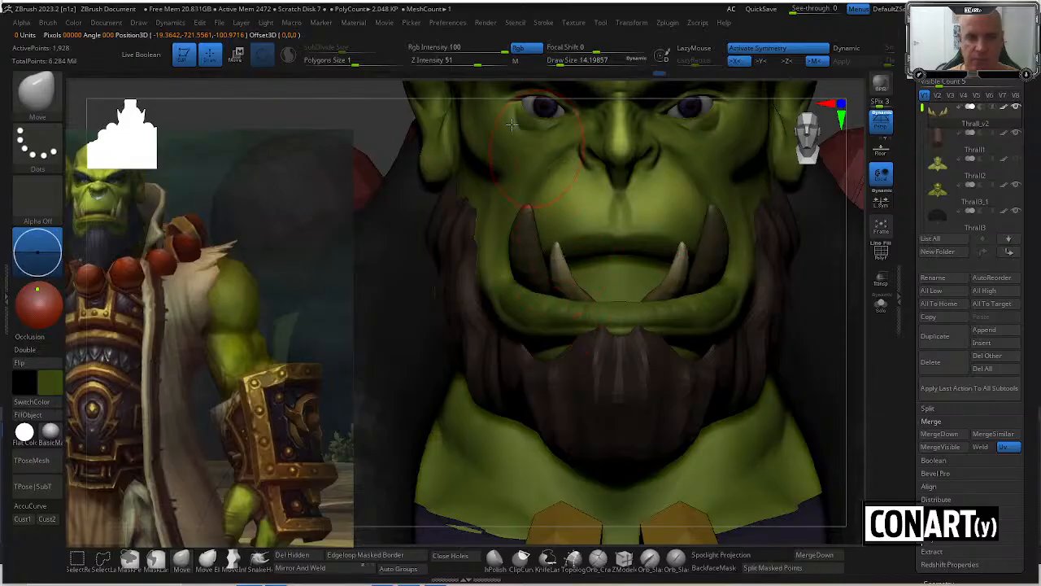
pyautogui.moveTo(558, 88); pyautogui.dragTo(570, 236, button='right')
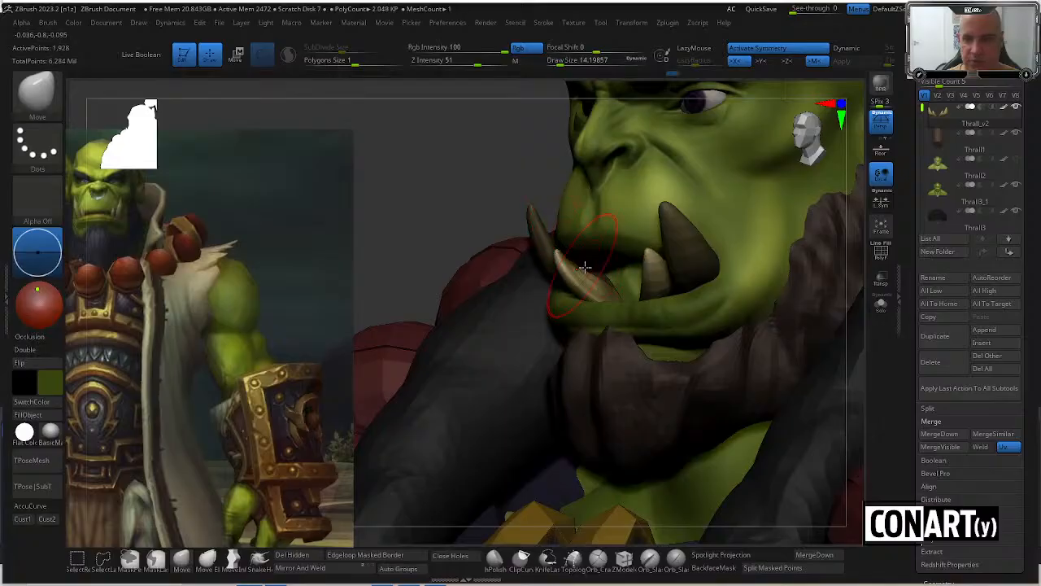
pyautogui.moveTo(519, 196); pyautogui.dragTo(619, 296, button='right')
pyautogui.moveTo(429, 102)
pyautogui.mouseDown(button='right')
pyautogui.moveTo(418, 168)
pyautogui.moveTo(553, 284)
pyautogui.mouseUp(button='right')
pyautogui.moveTo(546, 537); pyautogui.dragTo(558, 471, button='right')
pyautogui.keyDown('ctrl'); pyautogui.moveTo(800, 199); pyautogui.dragTo(802, 143, button='right'); pyautogui.keyUp('ctrl')
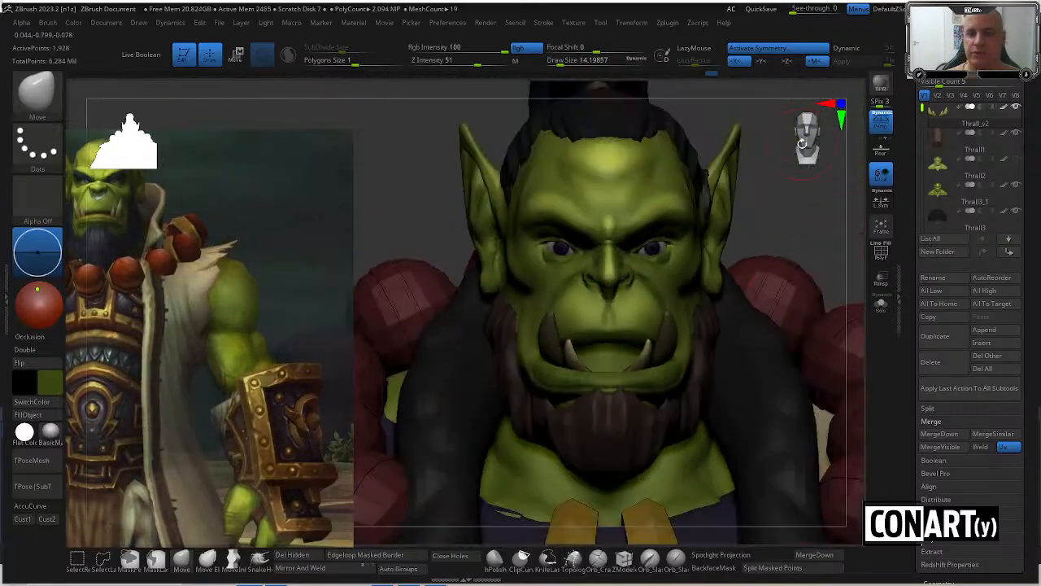
pyautogui.moveTo(759, 246); pyautogui.dragTo(544, 246, button='right')
pyautogui.keyDown('ctrl'); pyautogui.moveTo(802, 244); pyautogui.dragTo(806, 276, button='right'); pyautogui.keyUp('ctrl')
# Choose the IMM Primitives brush at draw size 3.67271 and try to insert a Cylinder Pipe below the nose.
pyautogui.click(37, 96)
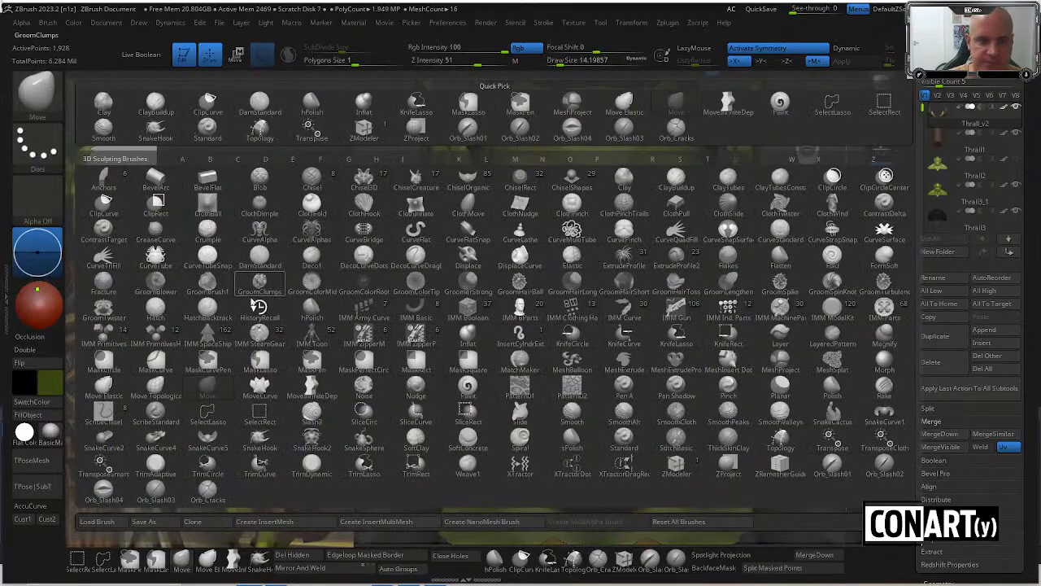
pyautogui.click(103, 332)
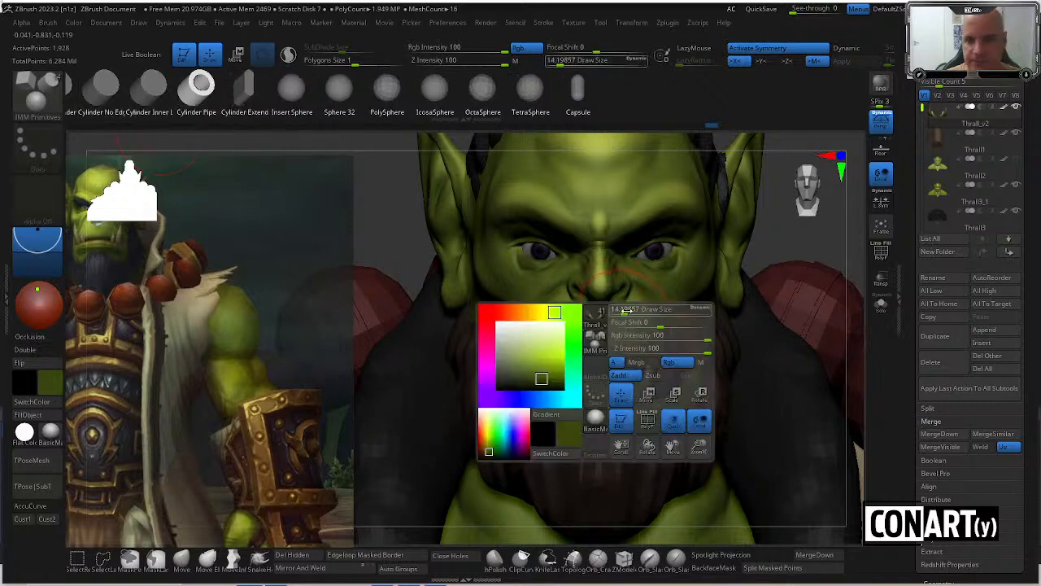
pyautogui.press('space')
pyautogui.moveTo(619, 309); pyautogui.dragTo(616, 309)
pyautogui.moveTo(800, 229); pyautogui.dragTo(793, 308)
pyautogui.click(614, 332)
# Make the eyes the active mesh, turn symmetry off and insert a Cylinder Pipe from IMM Primitives below the nose.
pyautogui.press('b')
pyautogui.press('c')
pyautogui.press('b')
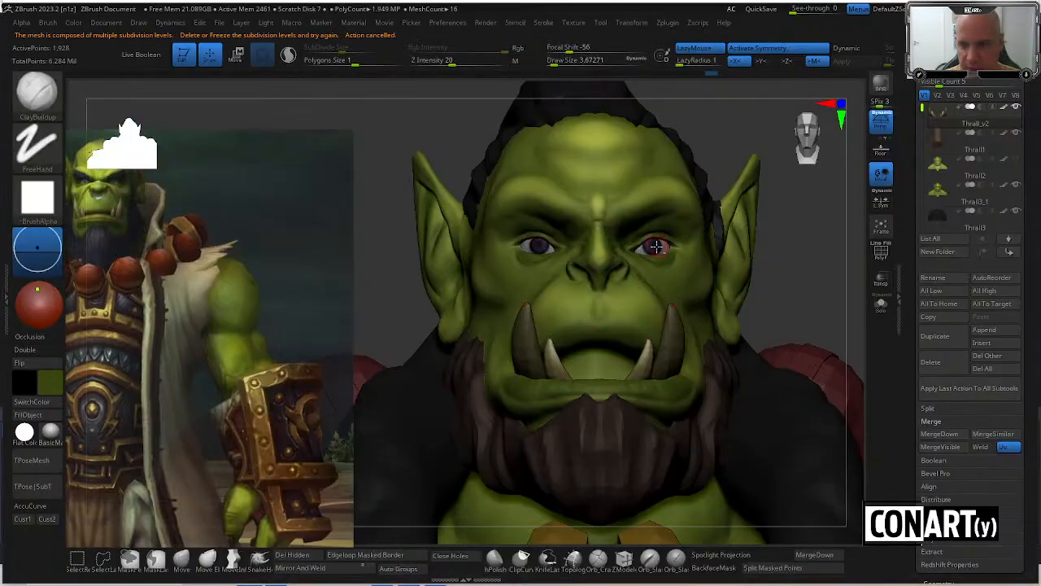
pyautogui.keyDown('alt'); pyautogui.click(657, 244); pyautogui.keyUp('alt')
pyautogui.press('b')
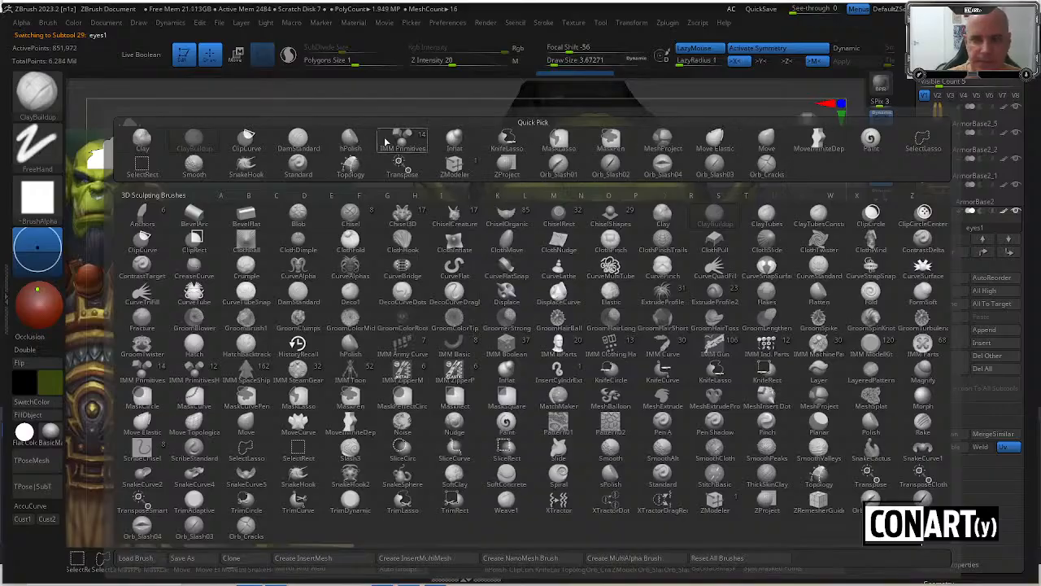
pyautogui.click(387, 141)
pyautogui.press('x')
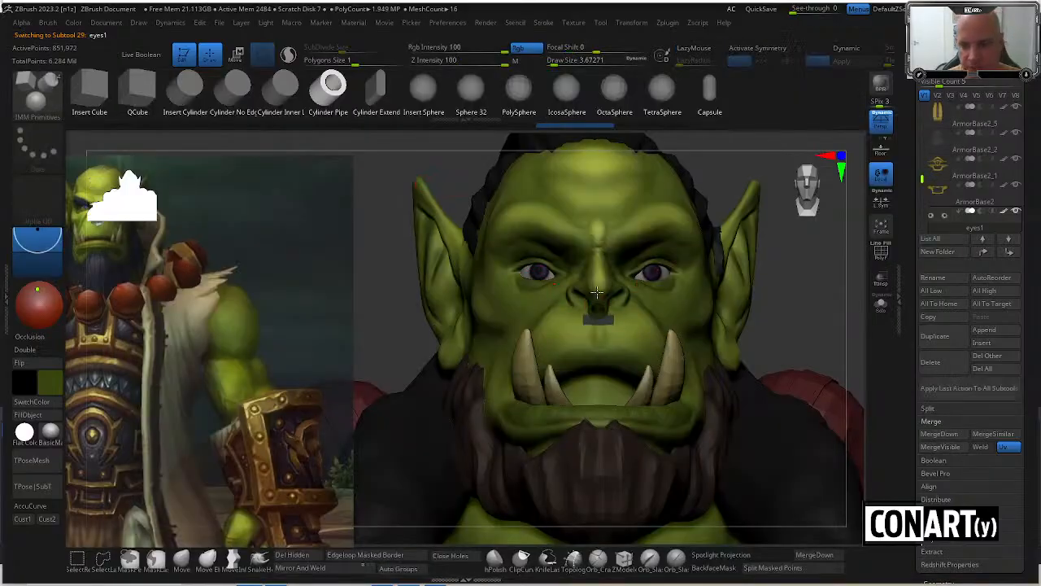
pyautogui.press('w')
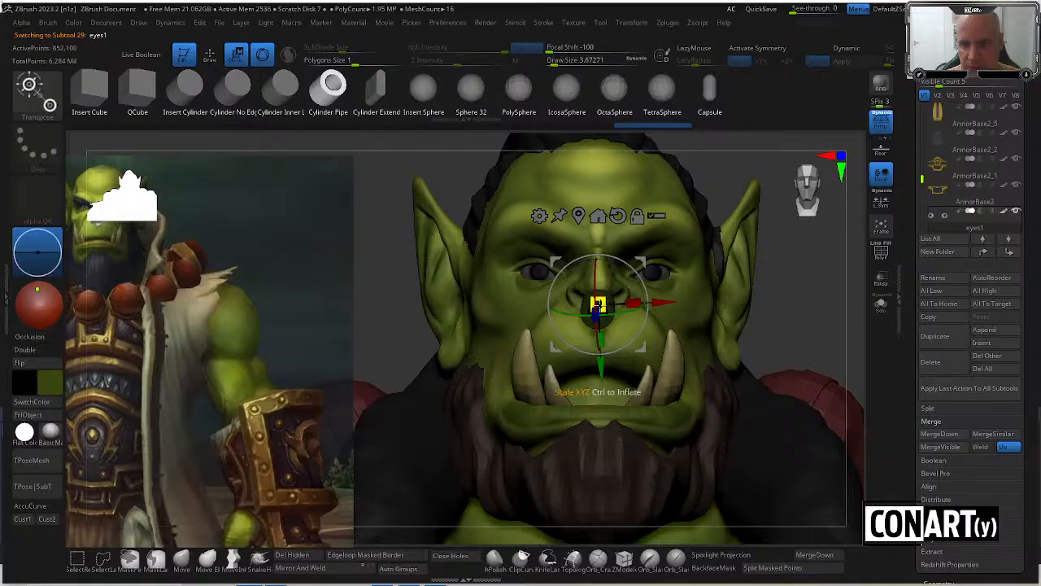
# Position the inserted pipe under the nose tip so it hangs from the septum as a nose ring.
pyautogui.moveTo(787, 308); pyautogui.dragTo(721, 344)
pyautogui.moveTo(643, 303); pyautogui.dragTo(623, 407)
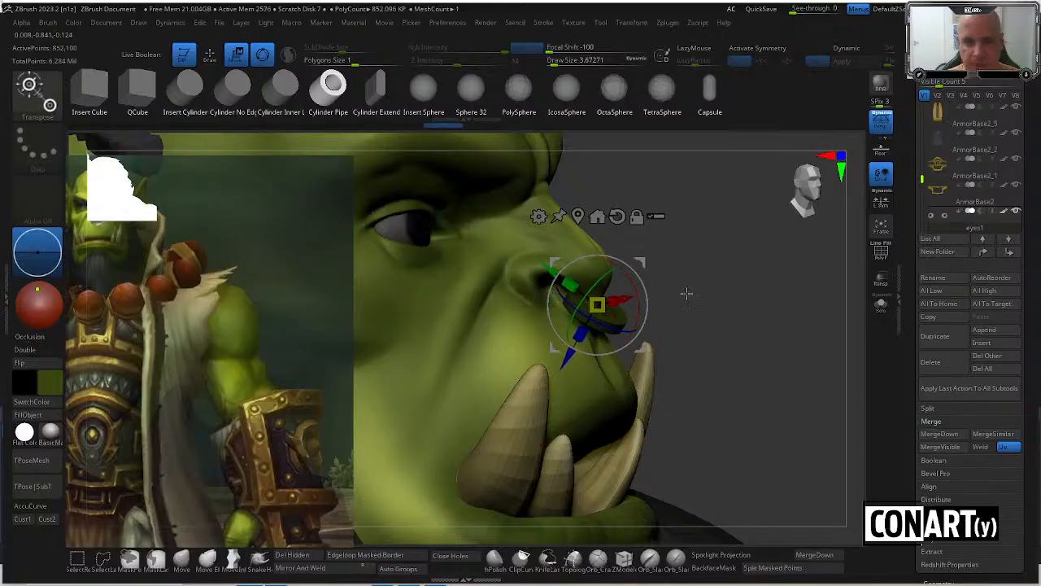
pyautogui.keyDown('alt'); pyautogui.moveTo(737, 309); pyautogui.dragTo(732, 358); pyautogui.keyUp('alt')
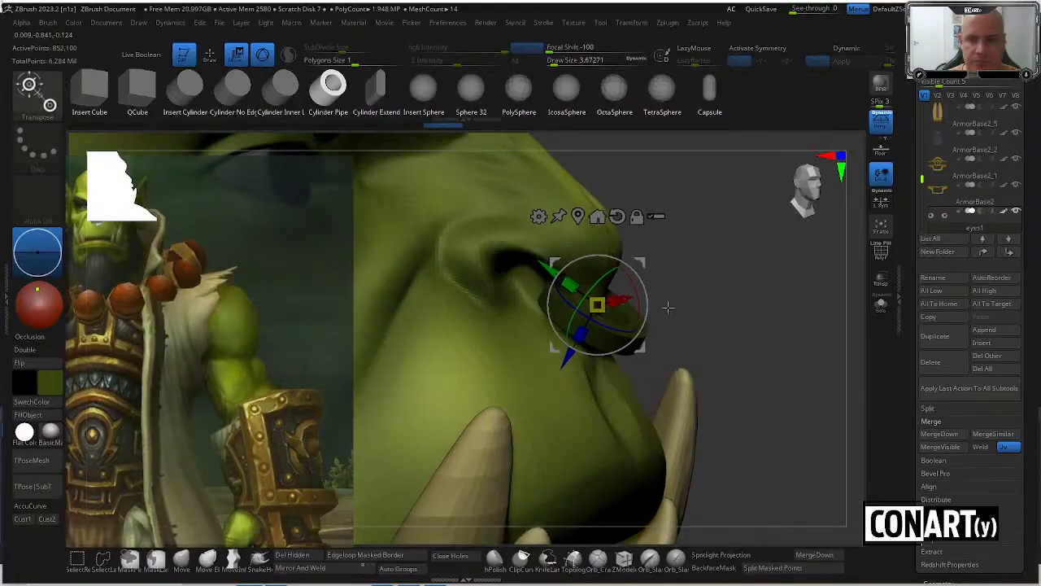
pyautogui.moveTo(541, 266); pyautogui.dragTo(527, 256)
pyautogui.moveTo(713, 288); pyautogui.dragTo(627, 295)
pyautogui.press('q')
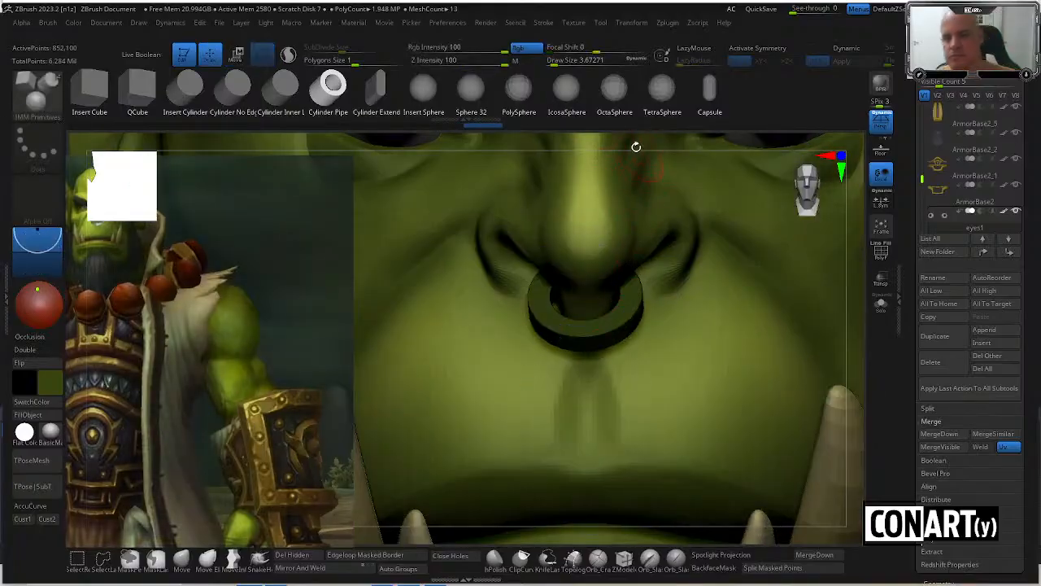
# Enlarge the nose ring slightly and rotate it more upright where it passes through the septum.
pyautogui.press('w')
pyautogui.moveTo(596, 287); pyautogui.dragTo(595, 290)
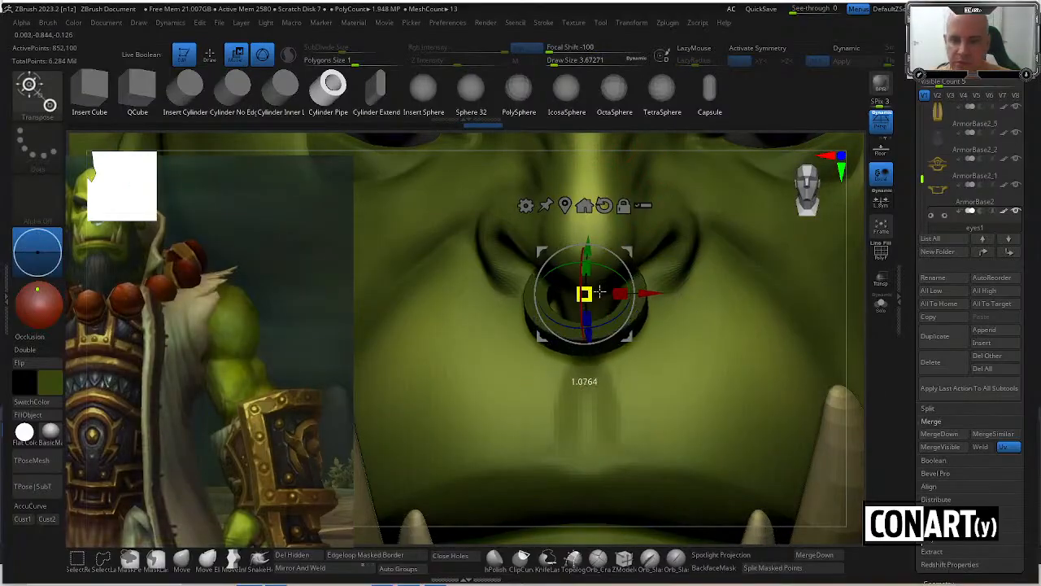
pyautogui.moveTo(640, 137); pyautogui.dragTo(585, 141)
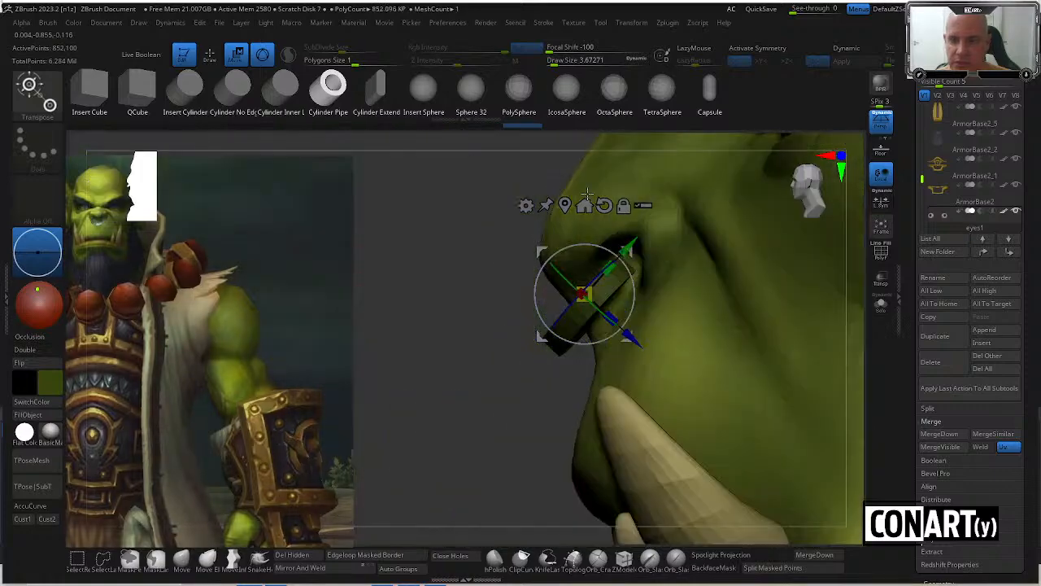
pyautogui.moveTo(631, 276); pyautogui.dragTo(630, 277)
pyautogui.press('q')
pyautogui.moveTo(484, 373); pyautogui.dragTo(536, 383)
# Reset the gizmo's mesh orientation on the nose ring and centre the ring under the nose.
pyautogui.press('w')
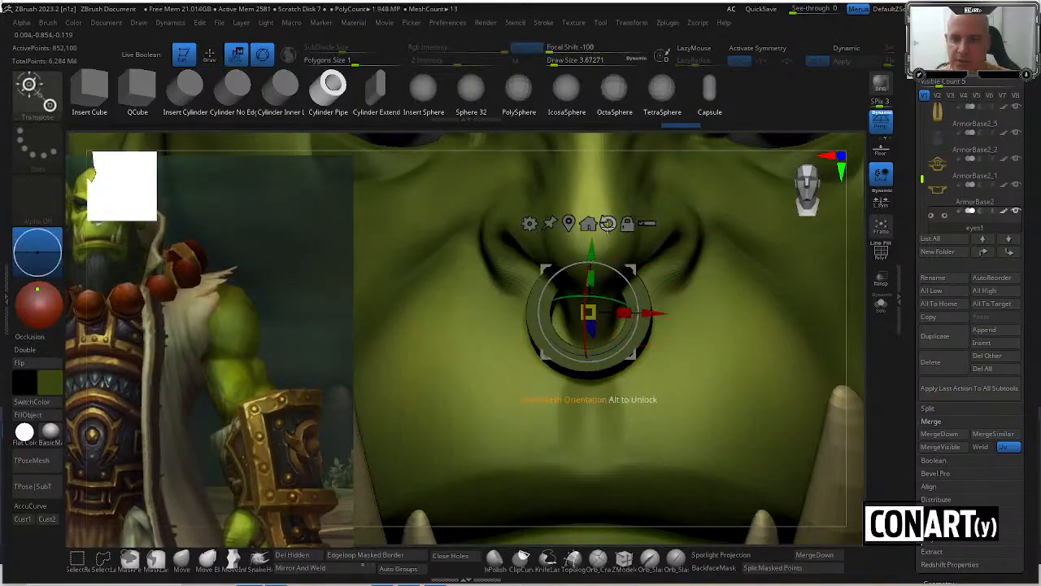
pyautogui.click(607, 223)
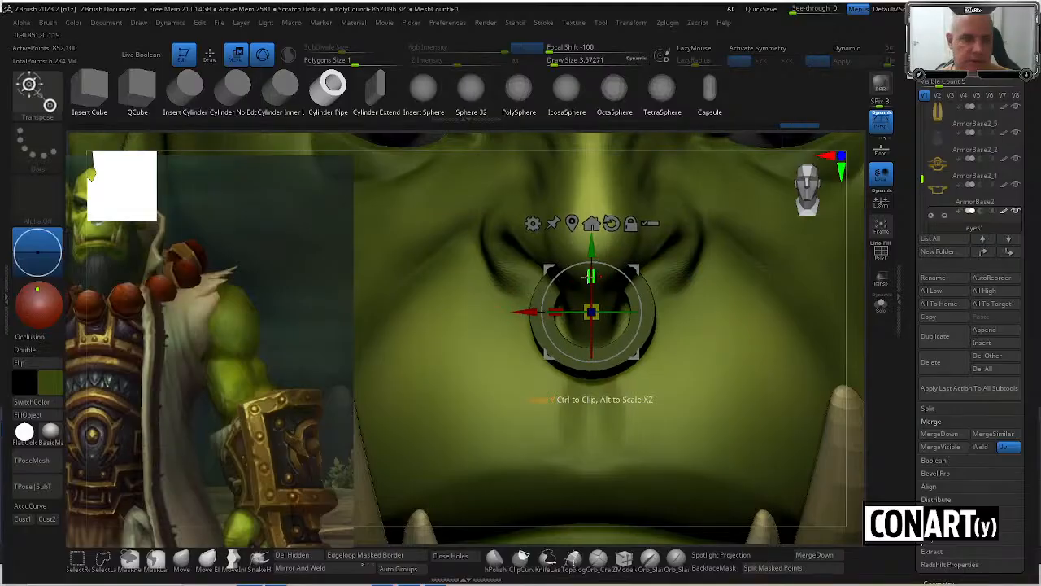
pyautogui.press('q')
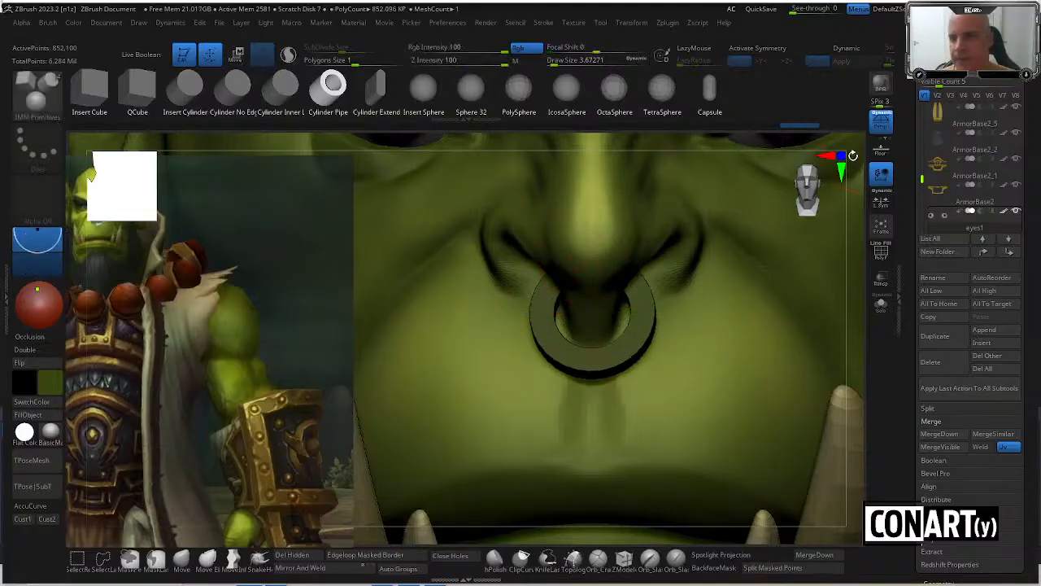
# Reposition the Spotlight reference image slightly lower beside the model and leave Spotlight editing.
pyautogui.hotkey('shift', 'z')
pyautogui.moveTo(156, 268); pyautogui.dragTo(146, 299)
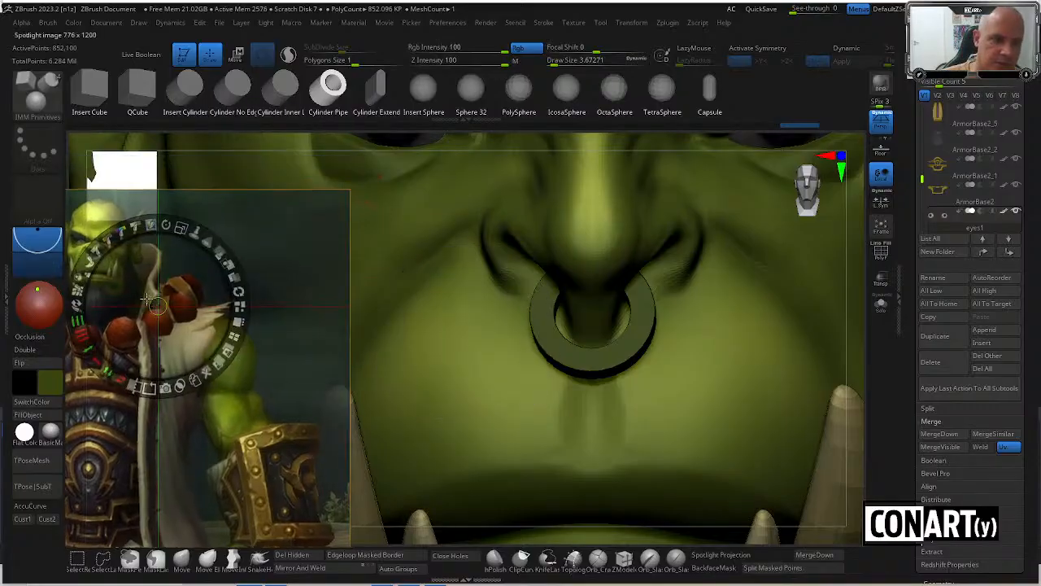
pyautogui.press('z')
pyautogui.press('z')
pyautogui.press('z')
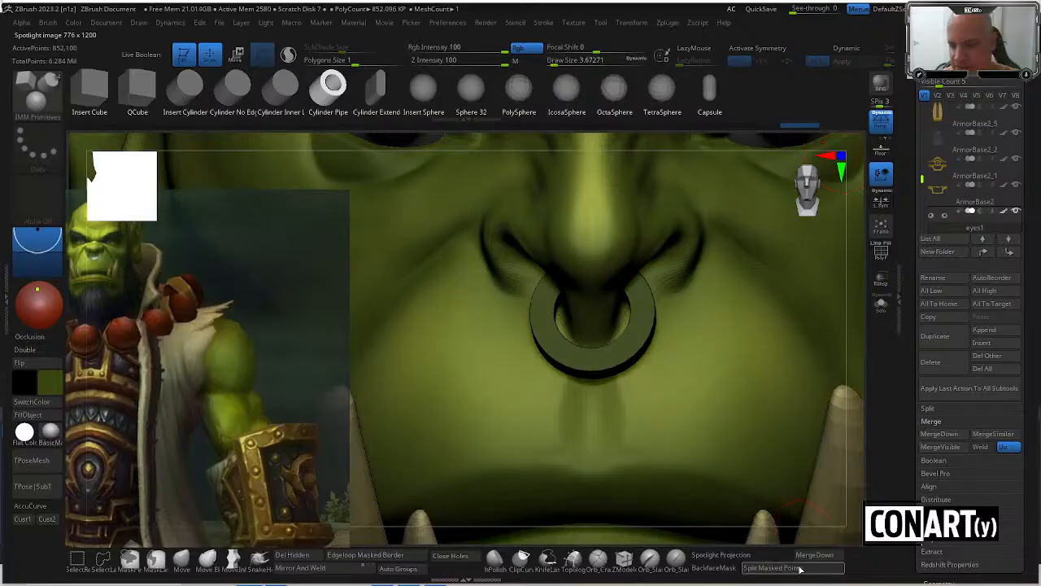
# Split the nose ring into its own subtool and fill it with a light grey colour.
pyautogui.click(50, 380)
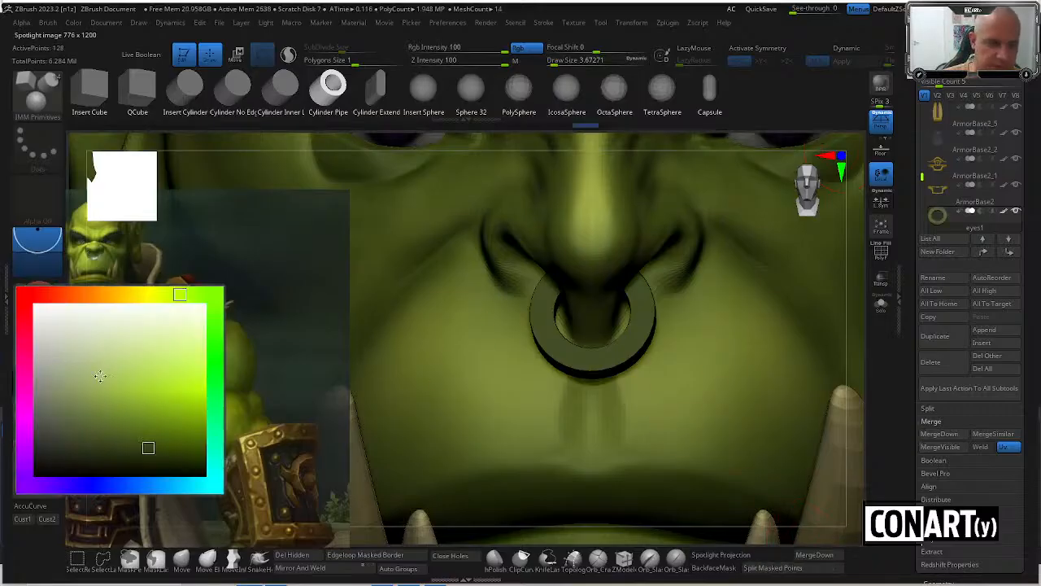
pyautogui.click(71, 345)
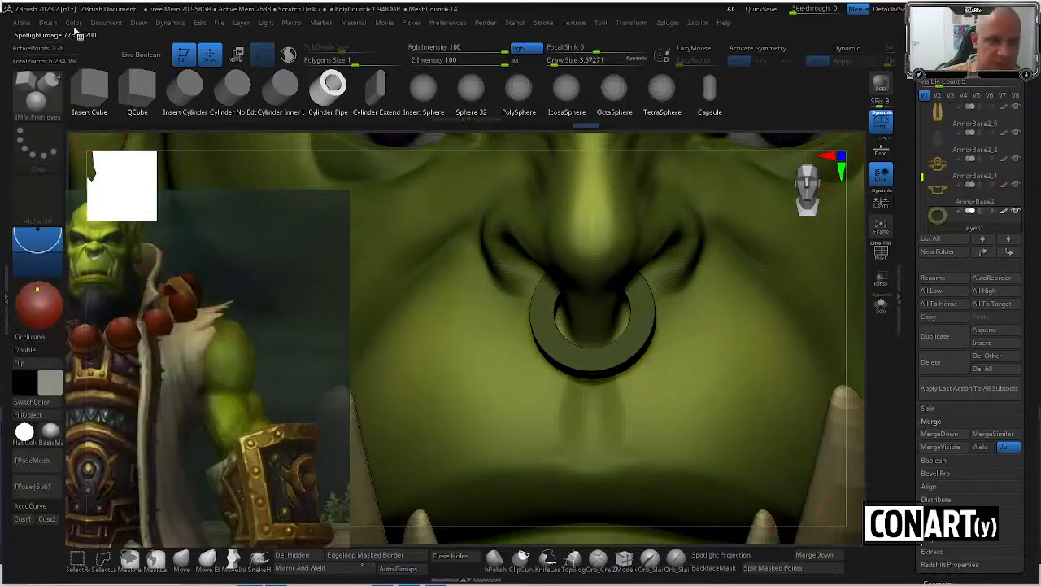
pyautogui.click(74, 23)
pyautogui.click(117, 256)
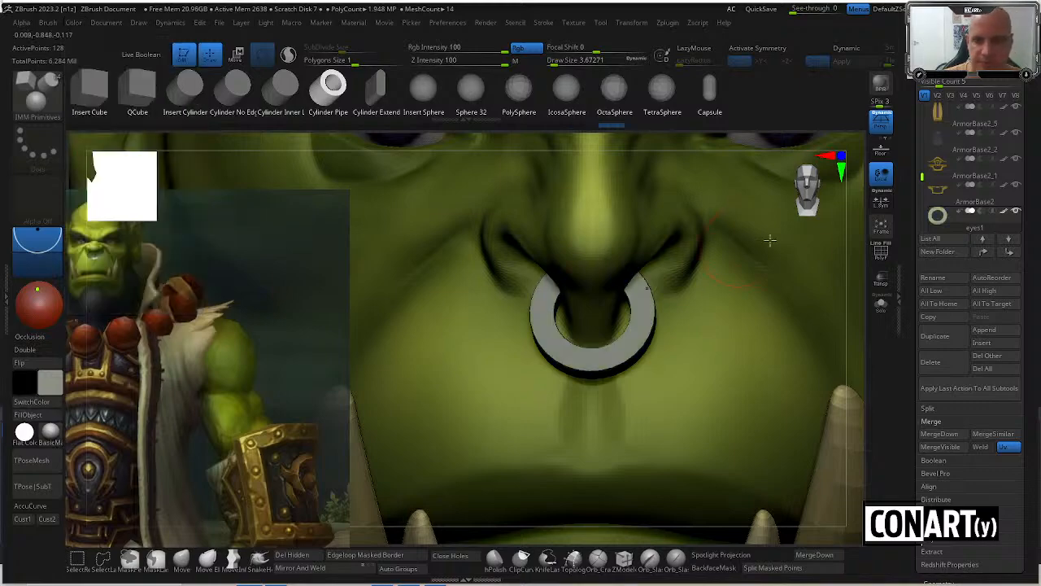
# Try one added subdivision level on the nose ring and inspect its shape with and without the polyframe.
pyautogui.hotkey('shift', 'f')
pyautogui.moveTo(853, 274)
pyautogui.mouseDown()
pyautogui.moveTo(852, 361)
pyautogui.moveTo(849, 327)
pyautogui.moveTo(818, 290)
pyautogui.mouseUp()
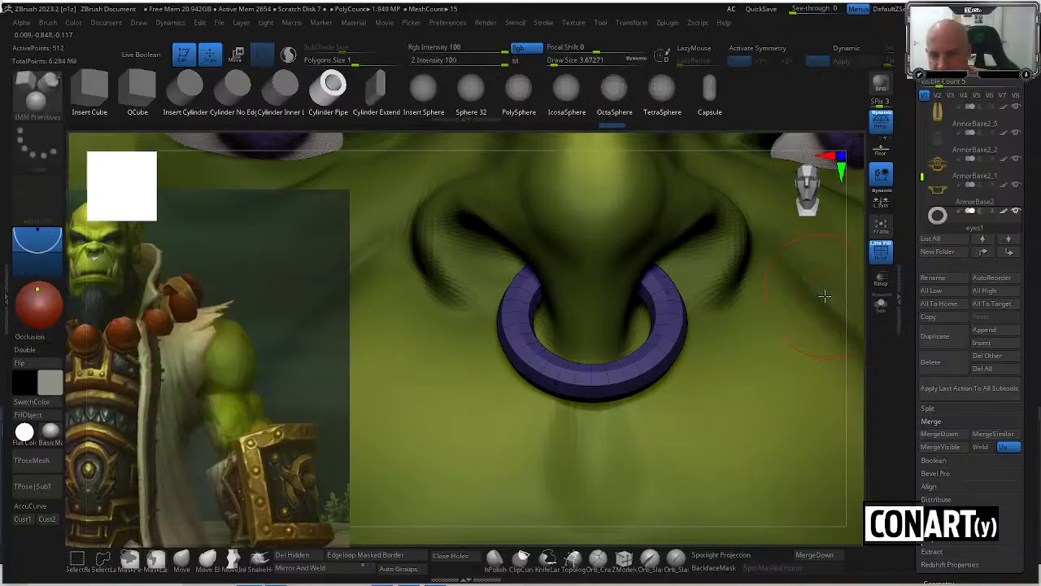
pyautogui.press('shift')
pyautogui.hotkey('shift', 'f')
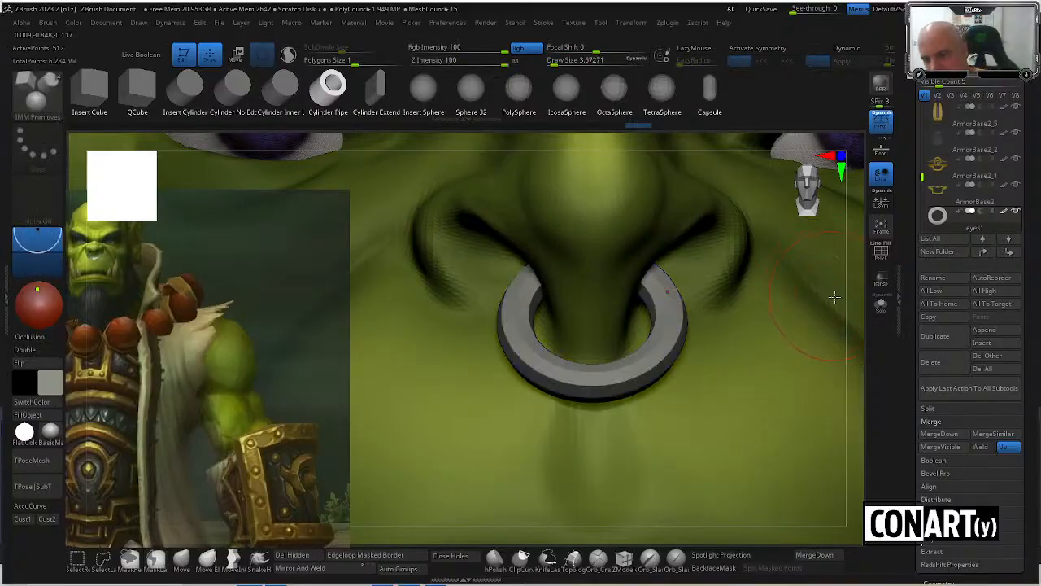
pyautogui.keyDown('alt'); pyautogui.moveTo(856, 317); pyautogui.dragTo(854, 350); pyautogui.keyUp('alt')
pyautogui.hotkey('shift', 'f')
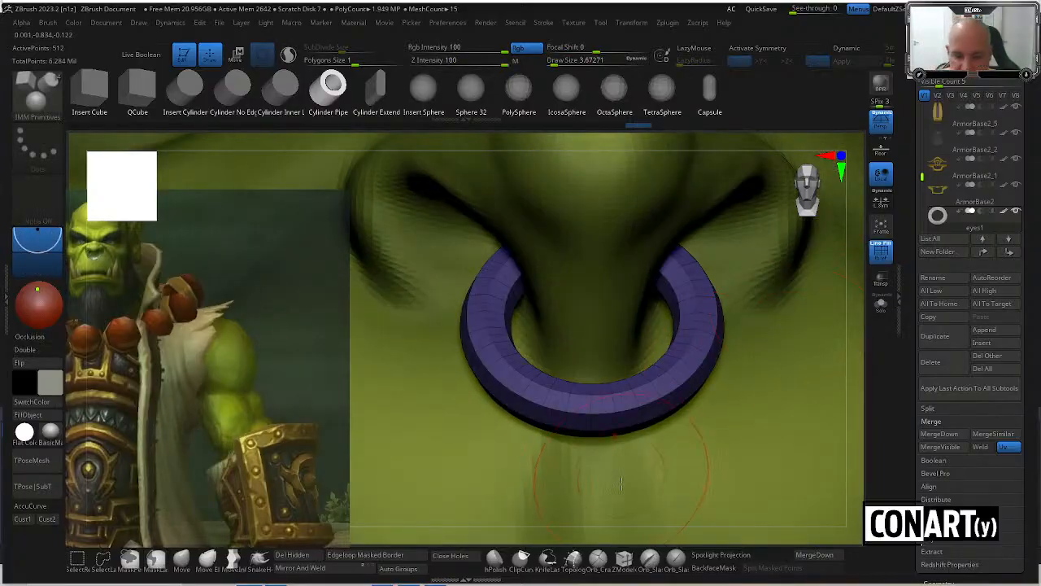
# Return the nose ring to its lowest subdivision level and delete the higher level.
pyautogui.click(935, 70)
pyautogui.click(938, 84)
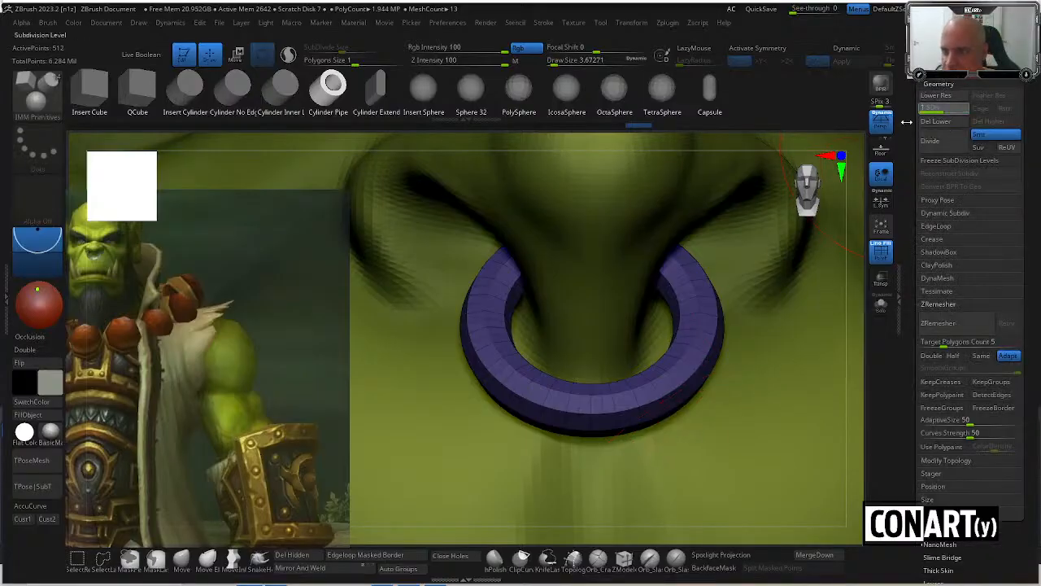
pyautogui.hotkey('shift', 'd')
pyautogui.click(984, 121)
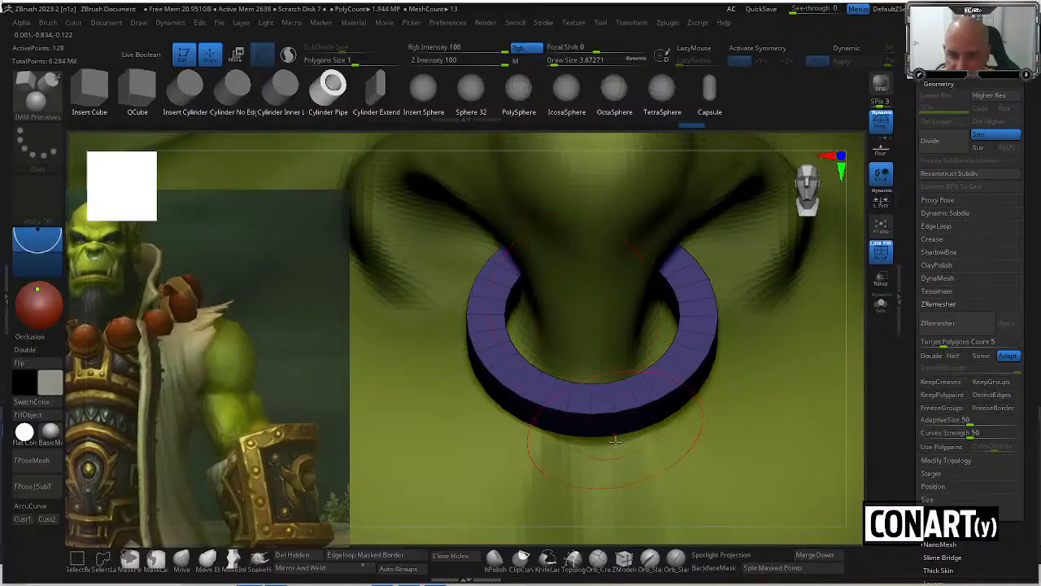
# Set the ZModeler edge action to Bevel and bevel the nose ring's outer and inner front edge loops.
pyautogui.press('b')
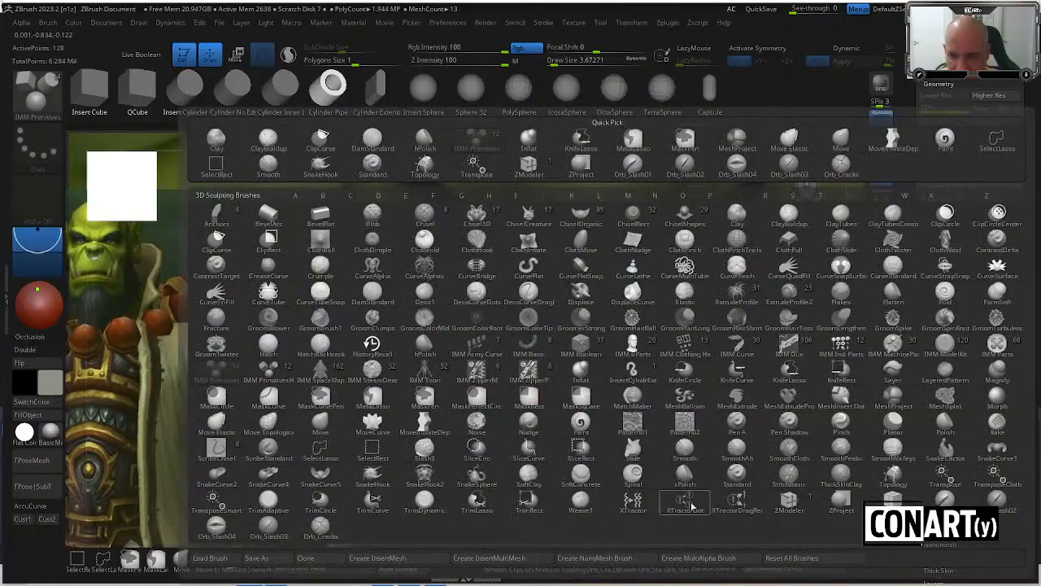
pyautogui.press('z')
pyautogui.press('m')
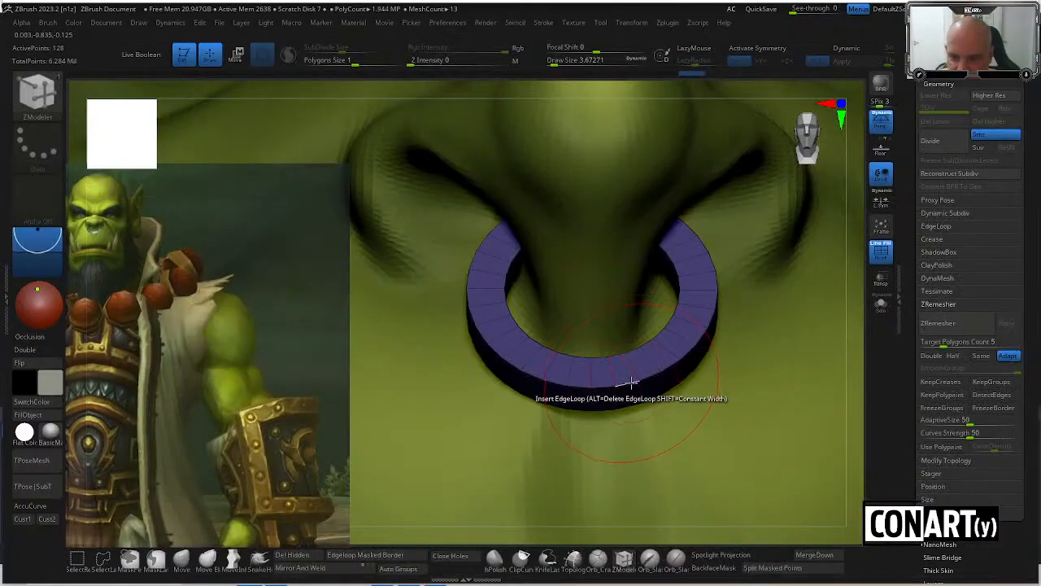
pyautogui.press('space')
pyautogui.press('space')
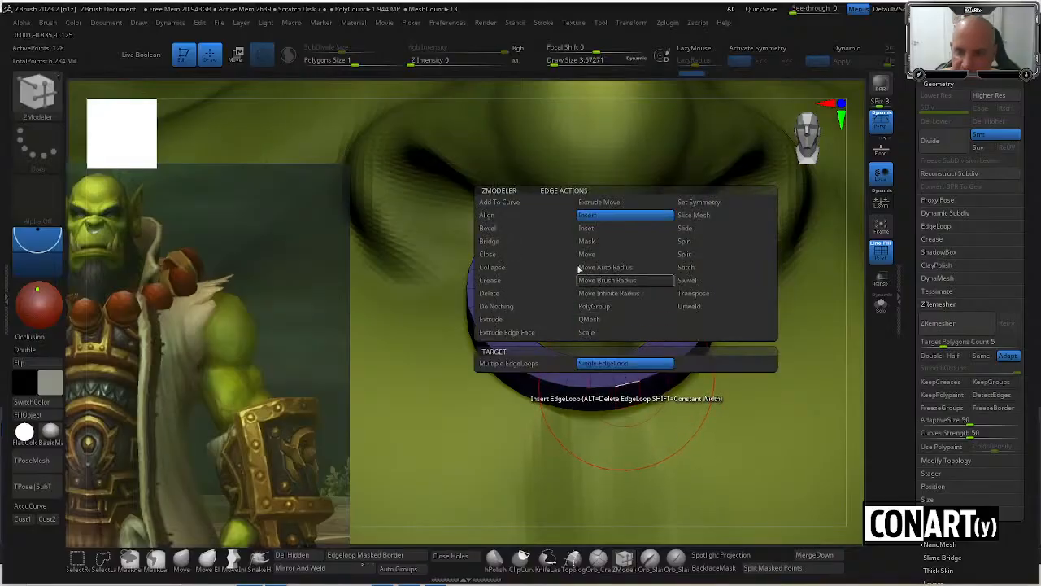
pyautogui.click(527, 228)
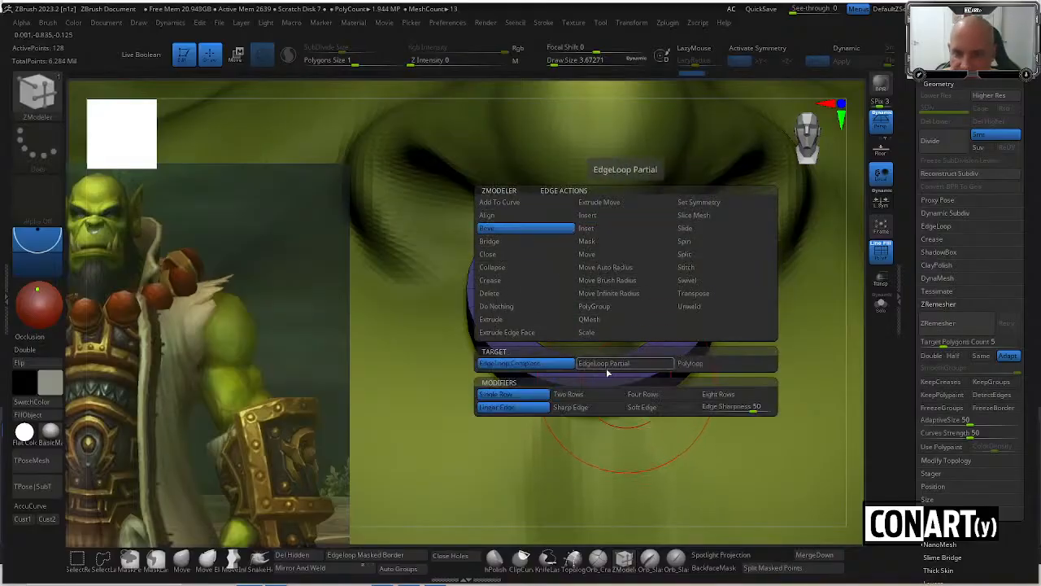
pyautogui.click(630, 381)
pyautogui.moveTo(629, 381); pyautogui.dragTo(628, 372)
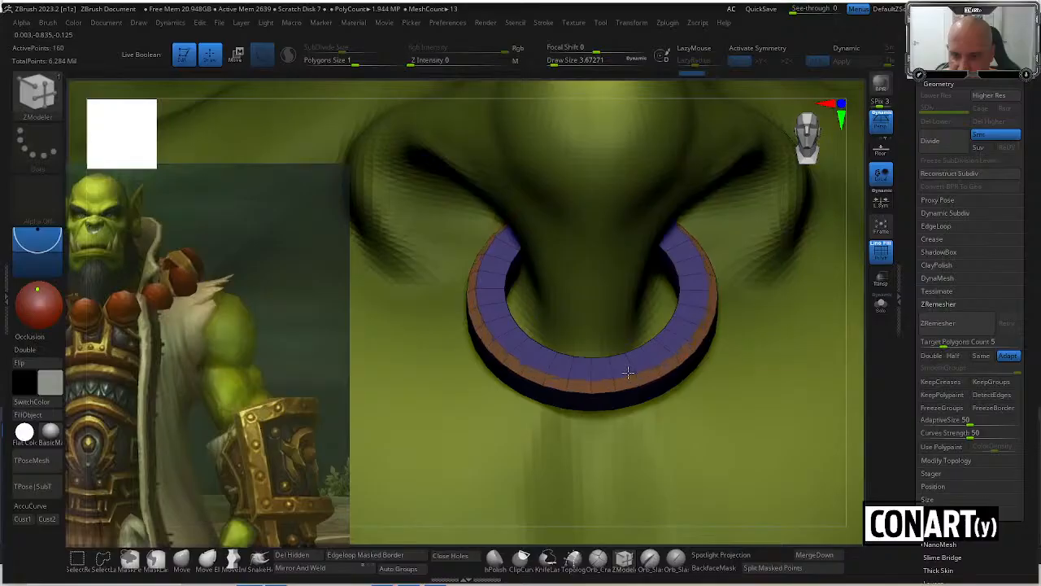
pyautogui.click(623, 363)
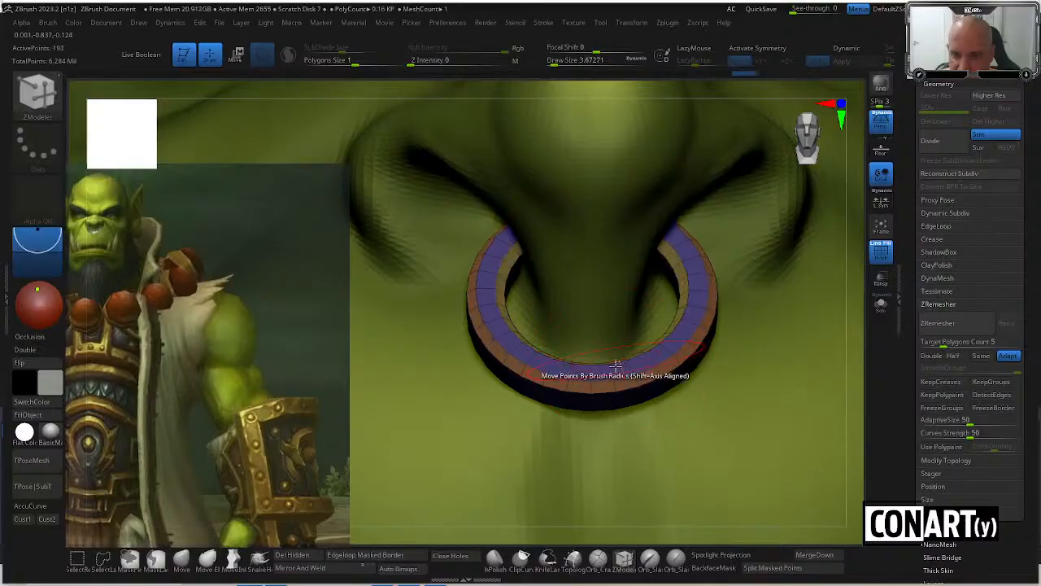
# Isolate the nose ring and bevel its outer and inner back edge loops.
pyautogui.moveTo(602, 515); pyautogui.dragTo(602, 486)
pyautogui.click(880, 304)
pyautogui.moveTo(728, 439); pyautogui.dragTo(708, 411)
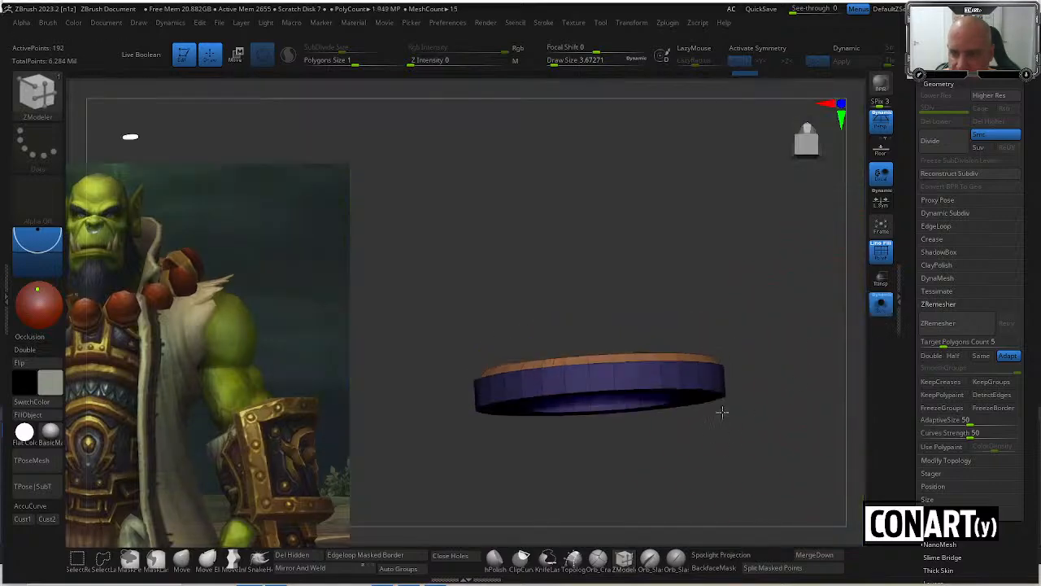
pyautogui.click(651, 396)
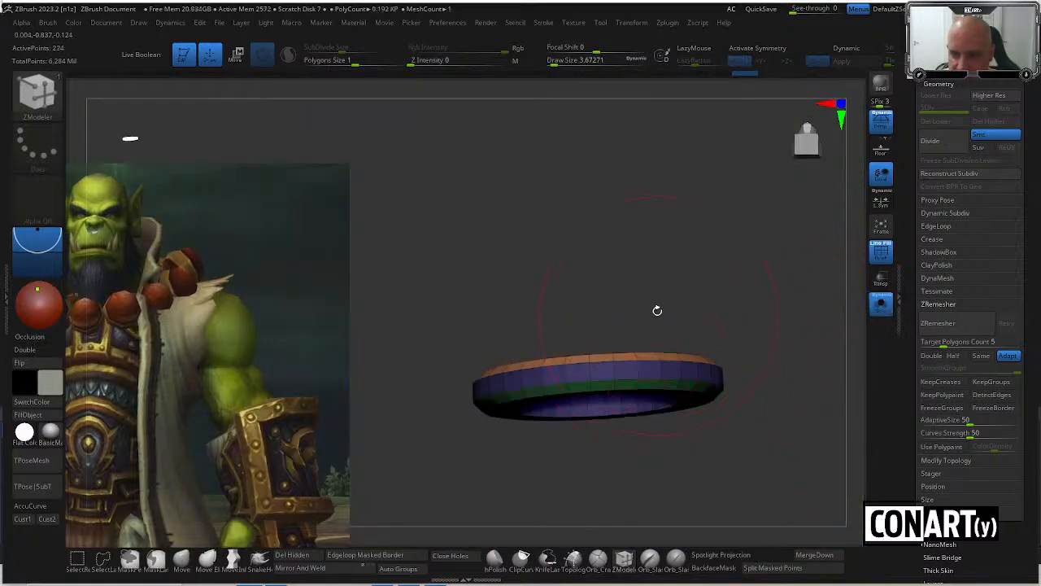
pyautogui.moveTo(657, 309); pyautogui.dragTo(826, 246)
pyautogui.click(621, 441)
pyautogui.keyDown('alt'); pyautogui.moveTo(745, 396); pyautogui.dragTo(760, 444); pyautogui.keyUp('alt')
# Crease the ring's polygroup borders and divide the mesh to subdivision level 3.
pyautogui.click(937, 226)
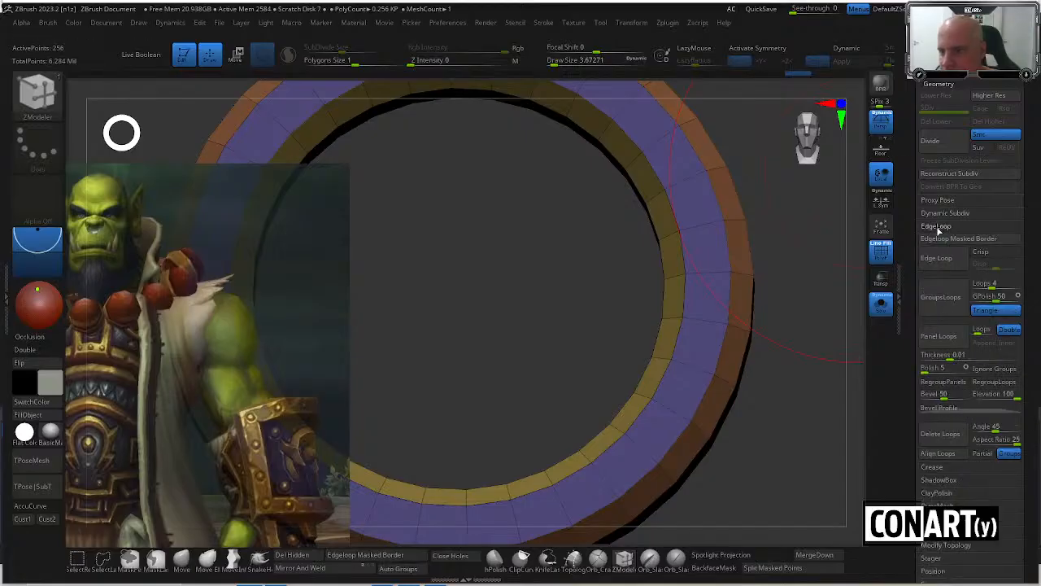
pyautogui.click(939, 227)
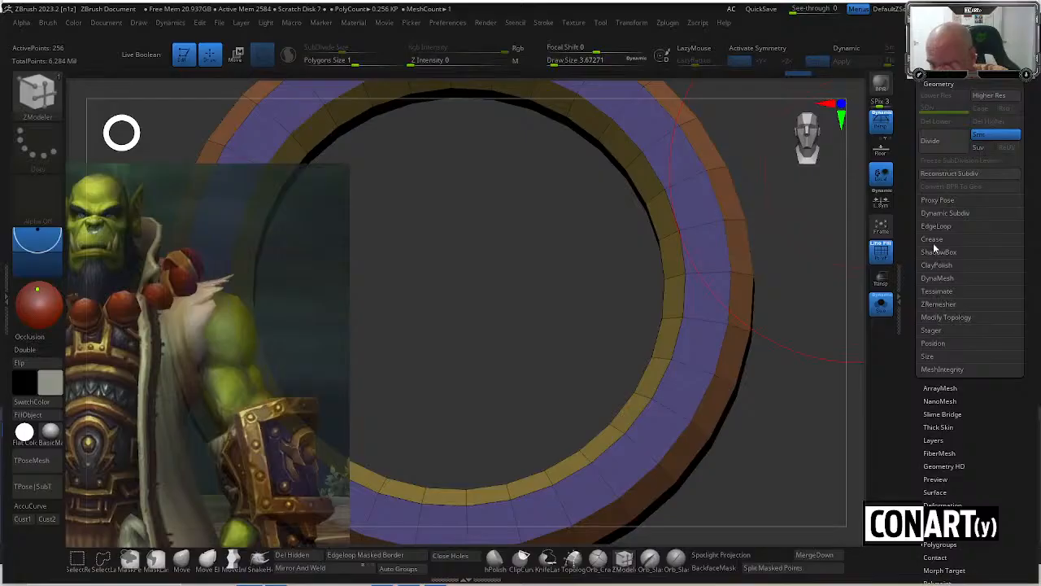
pyautogui.click(933, 239)
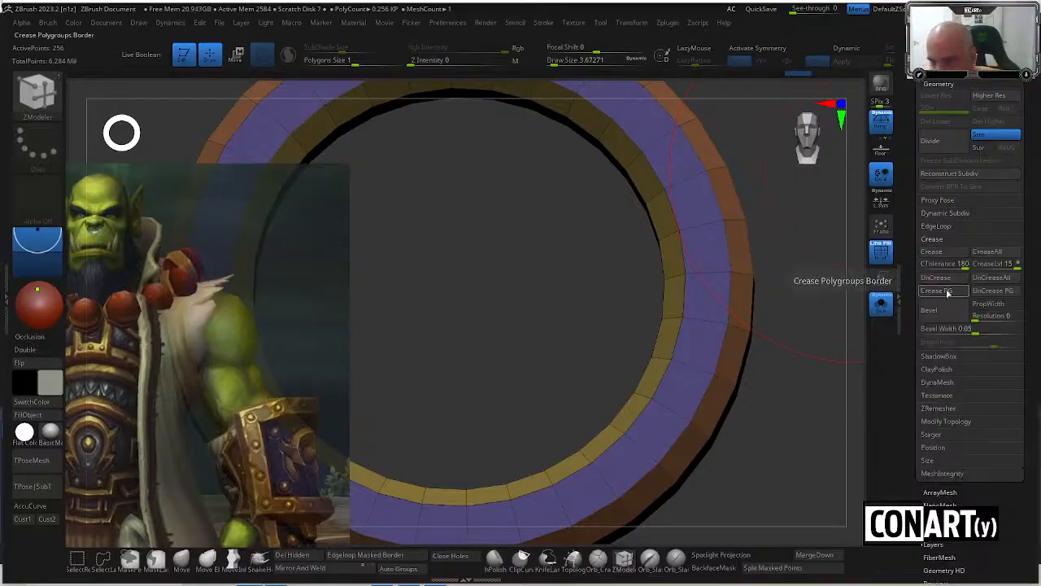
pyautogui.click(947, 292)
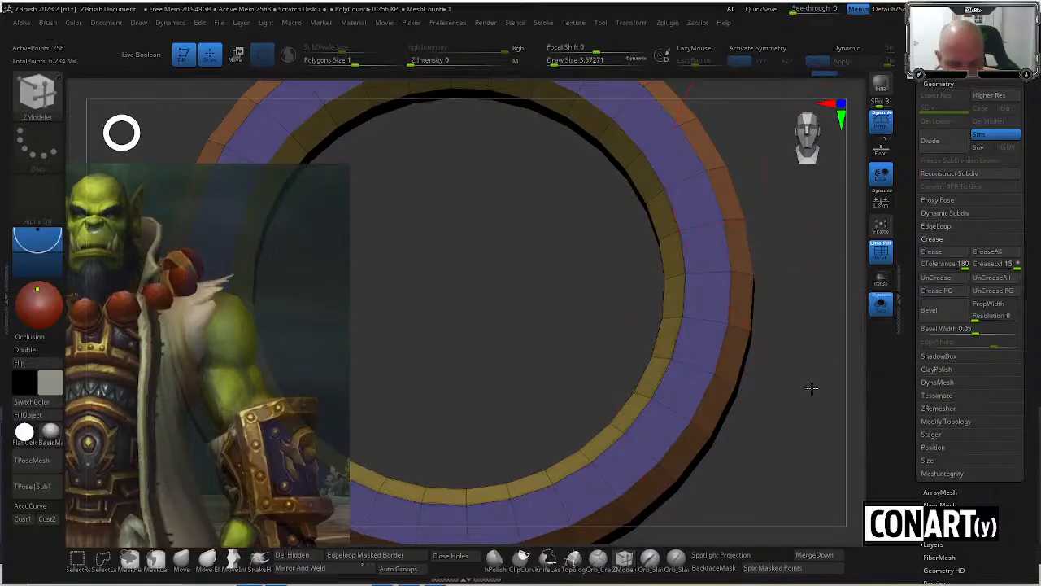
pyautogui.hotkey('ctrl', 'd')
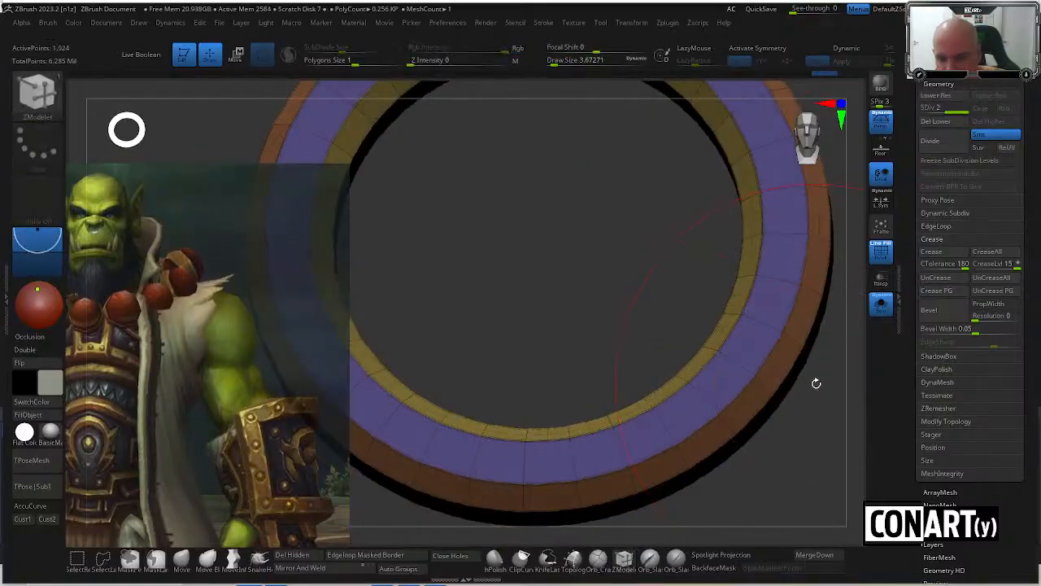
pyautogui.hotkey('shift', 'f')
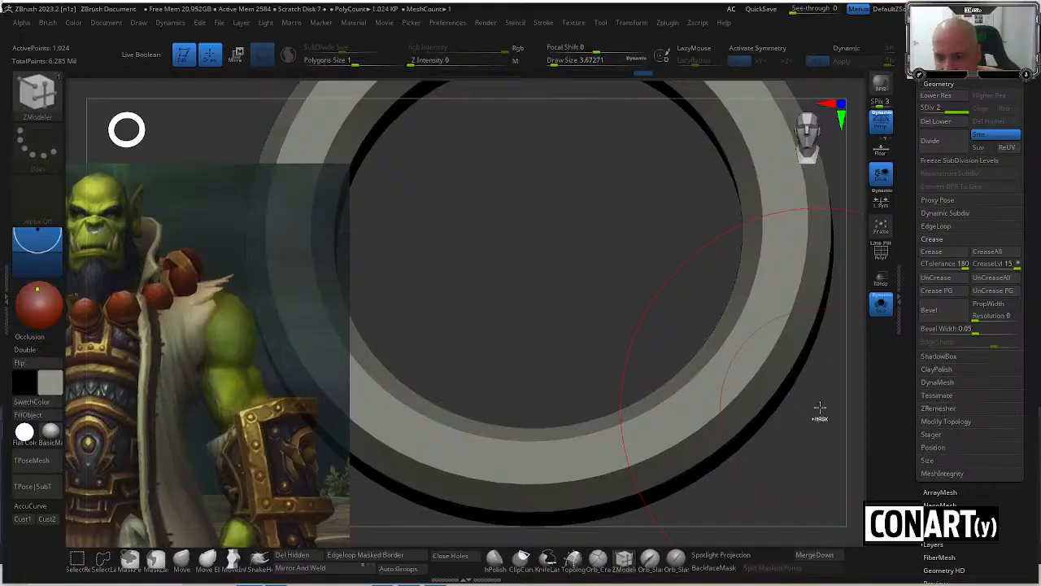
pyautogui.hotkey('ctrl', 'd')
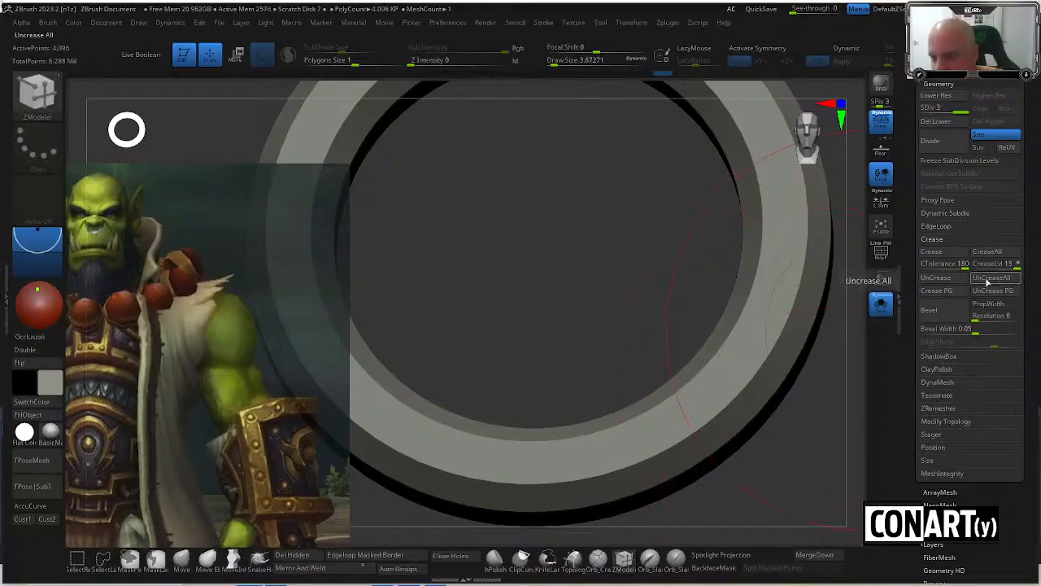
# Remove all creases from the ring and divide it to subdivision level 5 to soften the bevels.
pyautogui.click(987, 279)
pyautogui.hotkey('shift', 'f')
pyautogui.hotkey('shift', 'f')
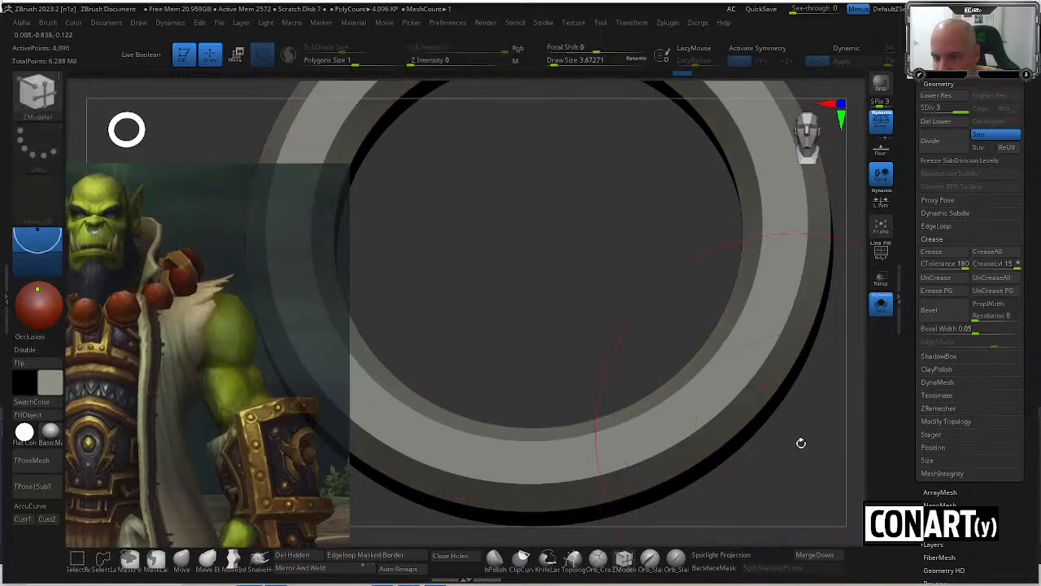
pyautogui.hotkey('ctrl', 'd')
pyautogui.hotkey('ctrl', 'd')
# Frame the finished ring, turn off the isolated view and check the ring against the whole face.
pyautogui.press('f')
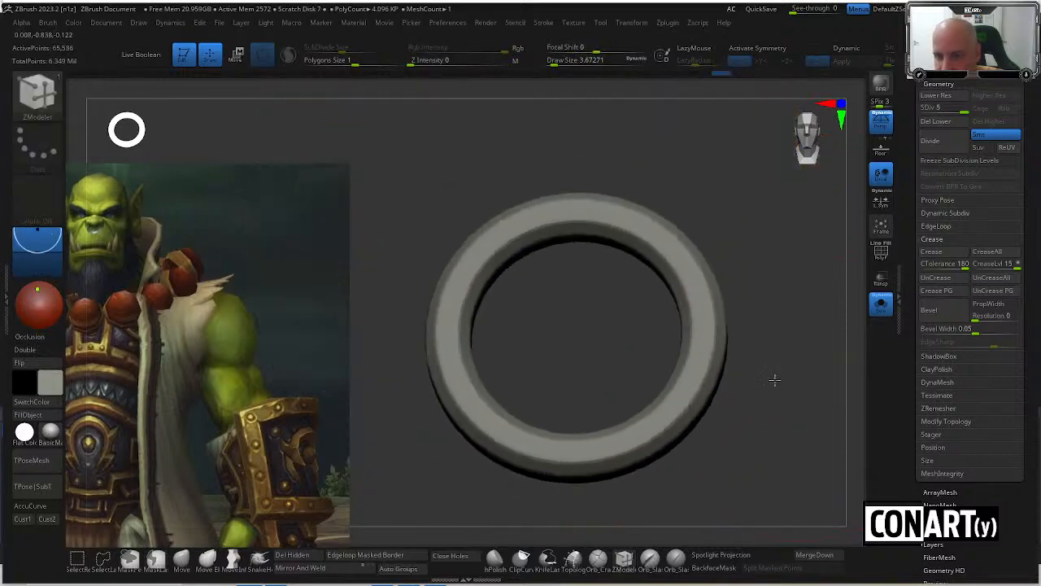
pyautogui.moveTo(773, 379); pyautogui.dragTo(769, 319)
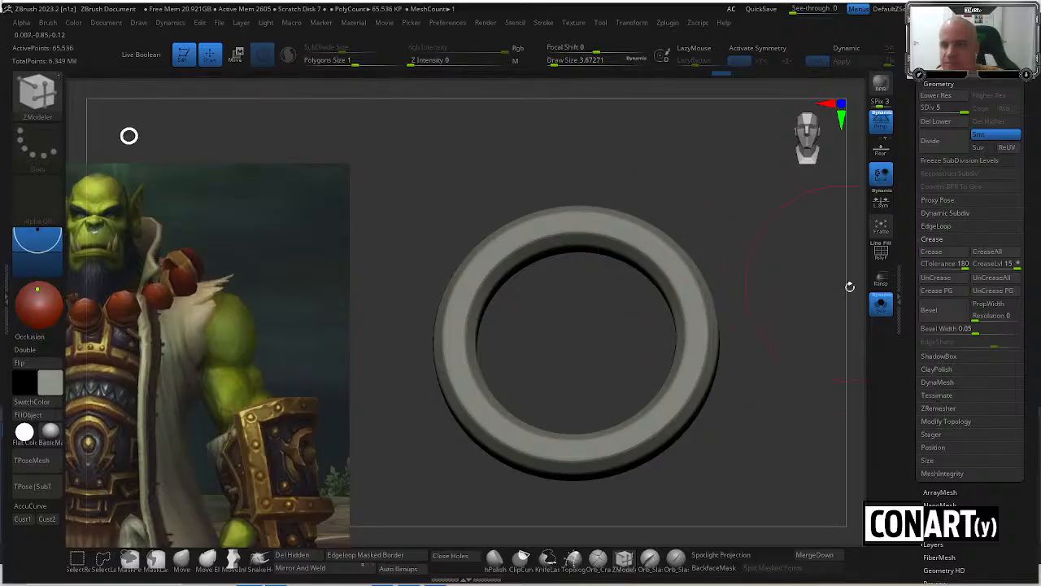
pyautogui.click(881, 302)
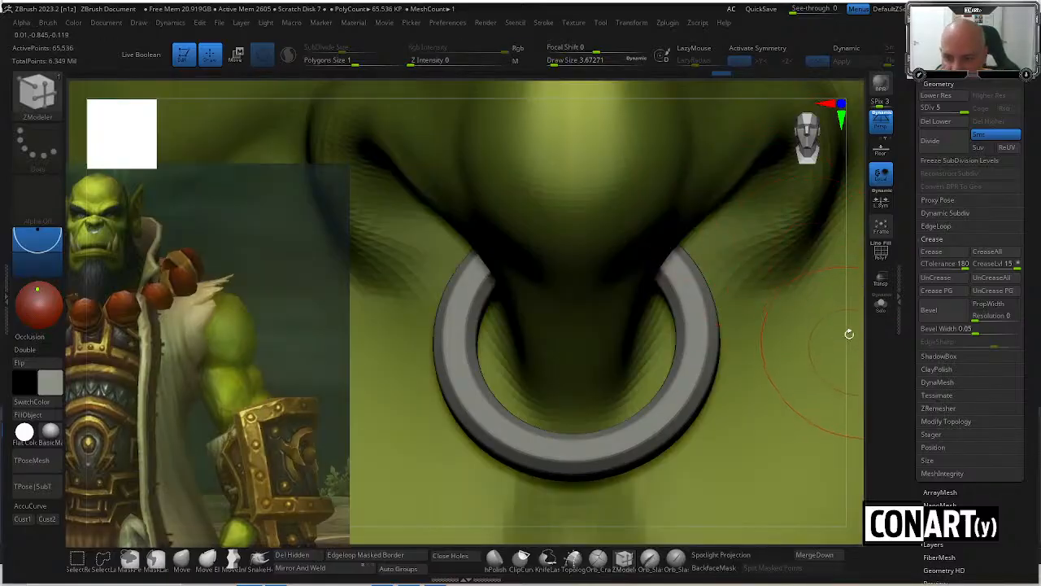
pyautogui.keyDown('alt'); pyautogui.moveTo(849, 334); pyautogui.dragTo(792, 336); pyautogui.keyUp('alt')
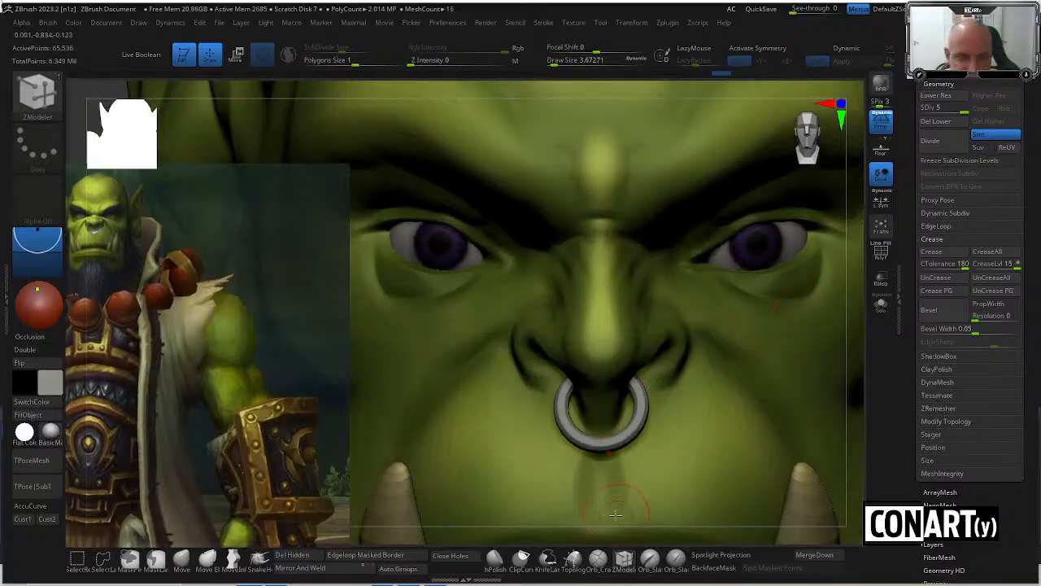
# Reposition the reference image so that it no longer crowds the model's head.
pyautogui.keyDown('alt'); pyautogui.moveTo(619, 531); pyautogui.dragTo(672, 342); pyautogui.keyUp('alt')
pyautogui.moveTo(802, 296); pyautogui.dragTo(794, 231)
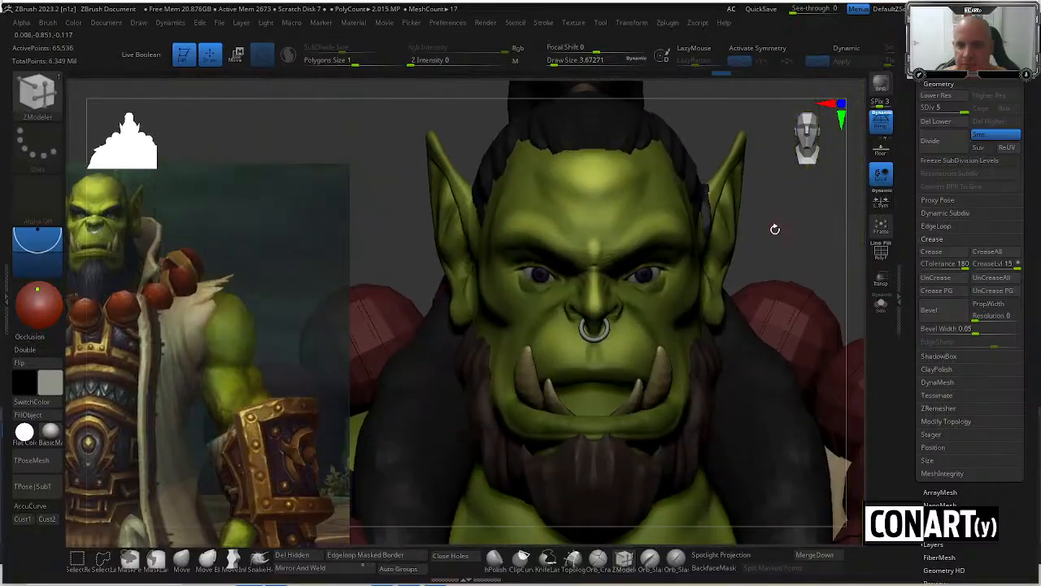
pyautogui.press('z')
pyautogui.moveTo(191, 240); pyautogui.dragTo(146, 231)
pyautogui.press('z')
pyautogui.press('z')
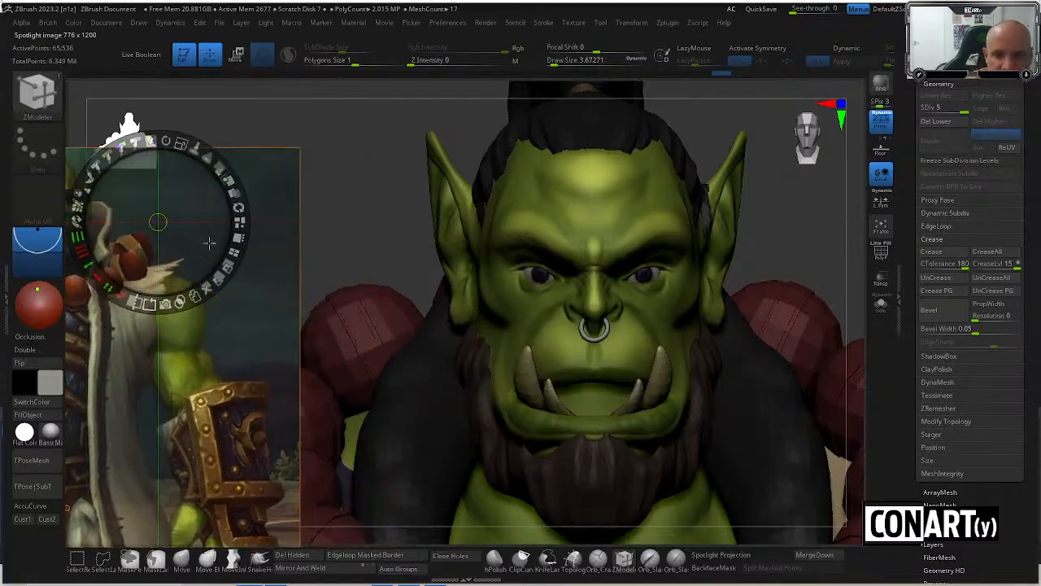
pyautogui.press('z')
# Switch to the DamStandard brush with a draw size of about 4.3 for detailing the side of the head.
pyautogui.moveTo(724, 261); pyautogui.dragTo(737, 250)
pyautogui.moveTo(737, 249); pyautogui.dragTo(783, 301, button='right')
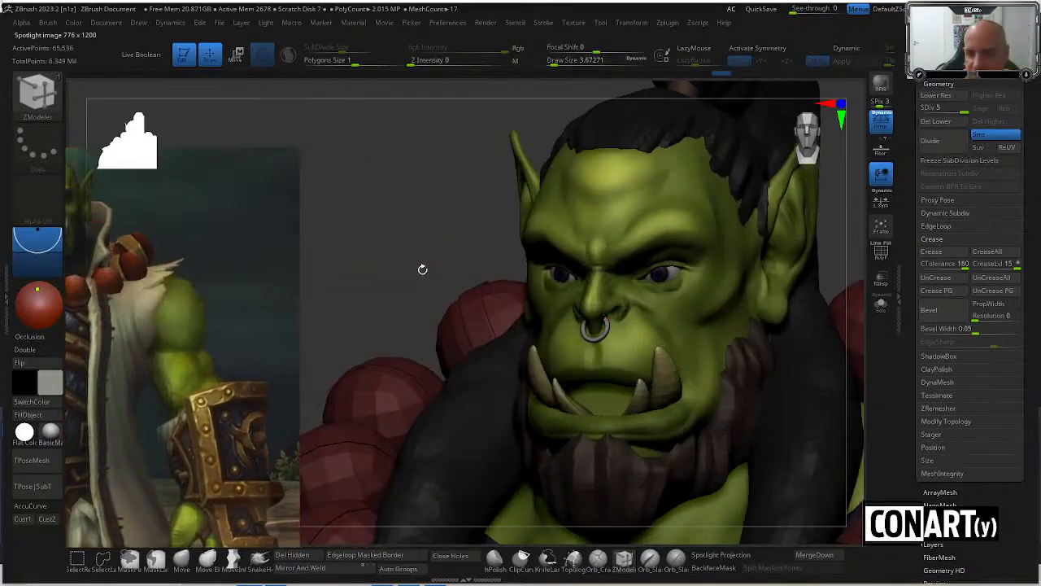
pyautogui.moveTo(422, 269)
pyautogui.mouseDown(button='right')
pyautogui.moveTo(477, 251)
pyautogui.moveTo(439, 281)
pyautogui.mouseUp(button='right')
pyautogui.press('b')
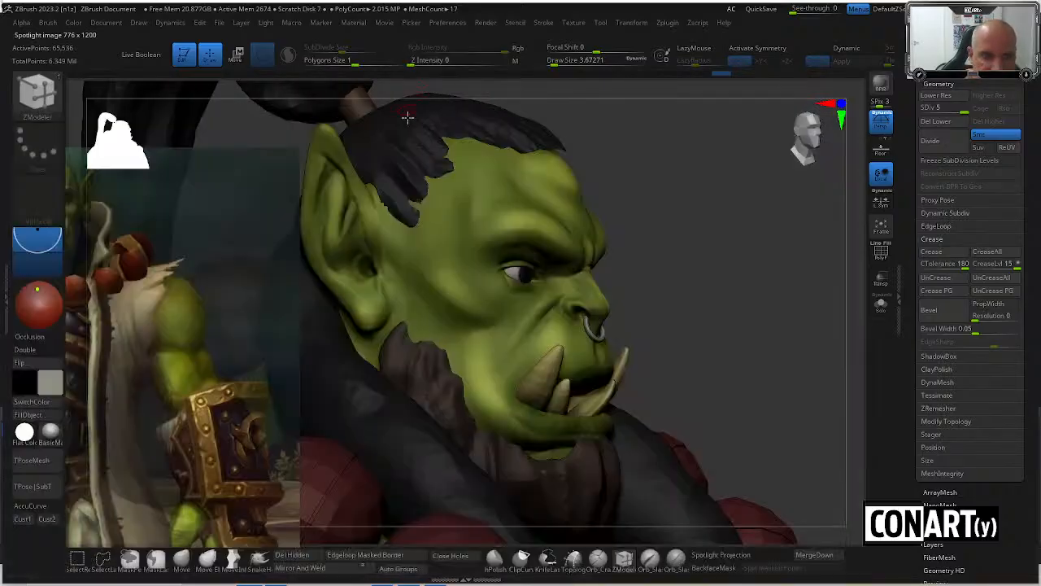
pyautogui.press('b')
pyautogui.press('d')
pyautogui.press('s')
pyautogui.press('space')
pyautogui.moveTo(402, 219); pyautogui.dragTo(410, 218)
pyautogui.press('space')
pyautogui.moveTo(392, 319); pyautogui.dragTo(388, 318)
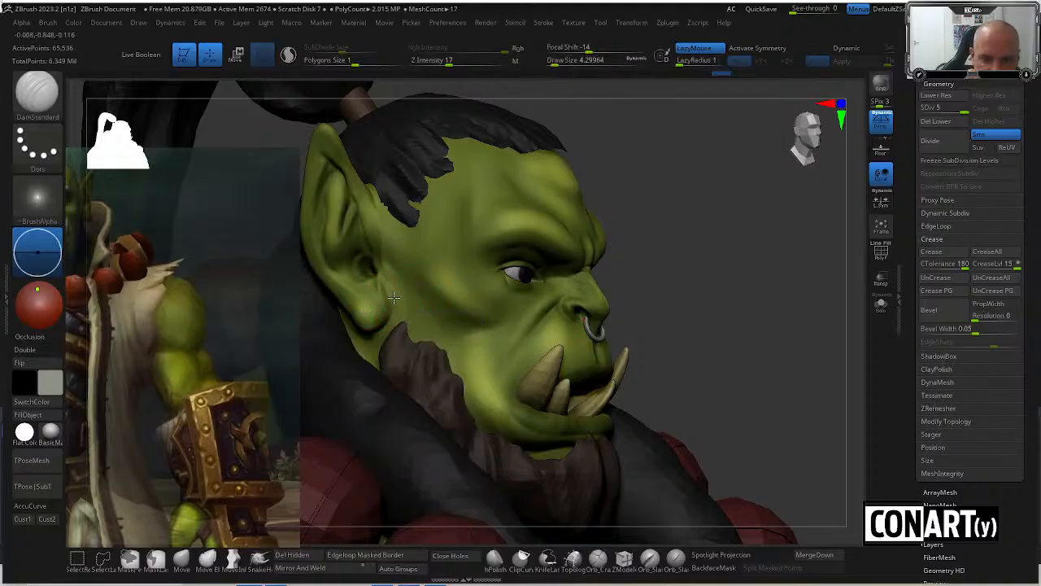
# Select the head mesh and carve and smooth the skin folds between the ear and the cheek.
pyautogui.keyDown('alt'); pyautogui.click(393, 298); pyautogui.keyUp('alt')
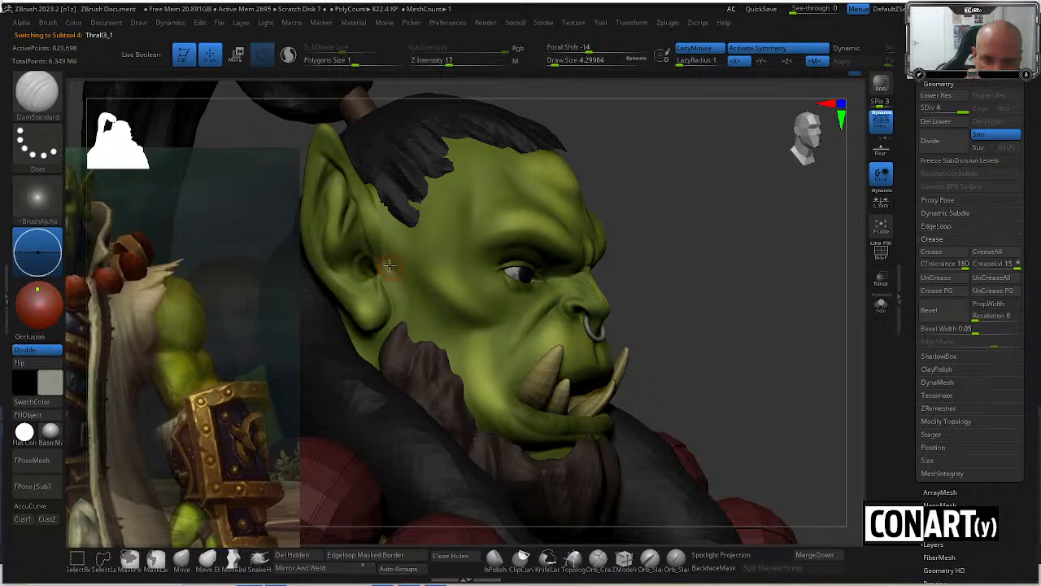
pyautogui.press('shift')
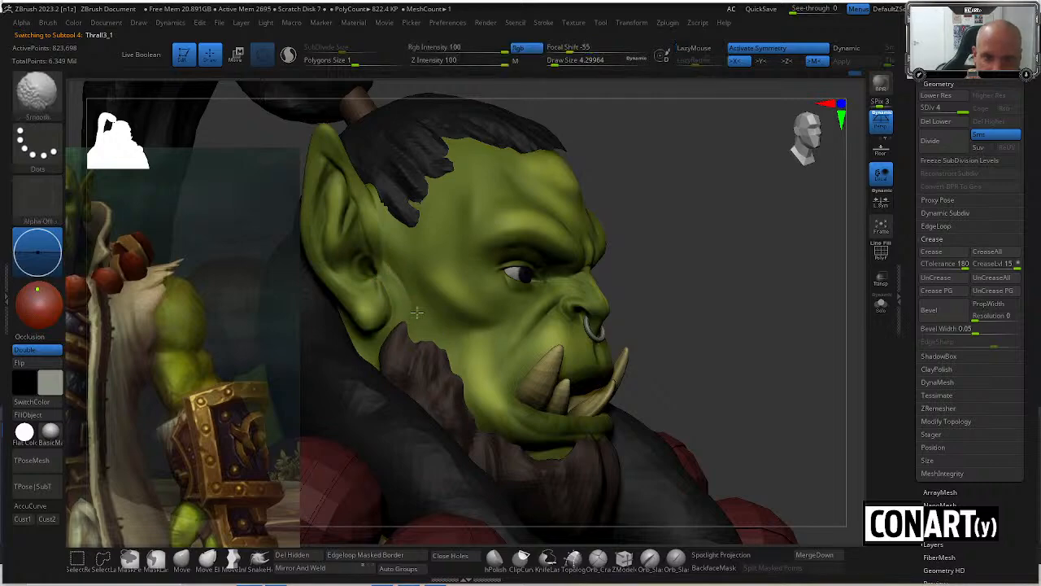
pyautogui.moveTo(632, 151); pyautogui.dragTo(553, 187)
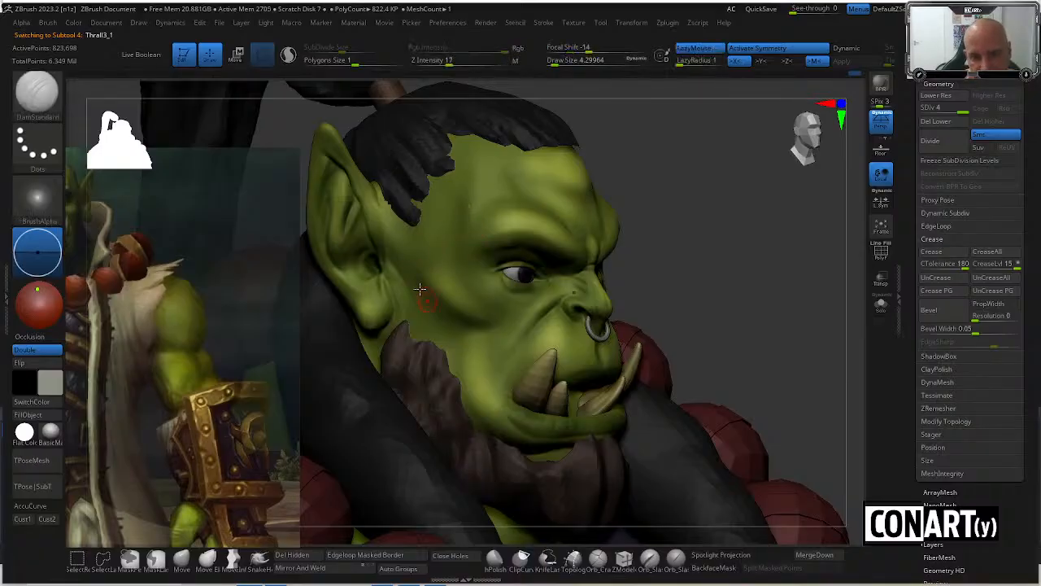
pyautogui.press('shift')
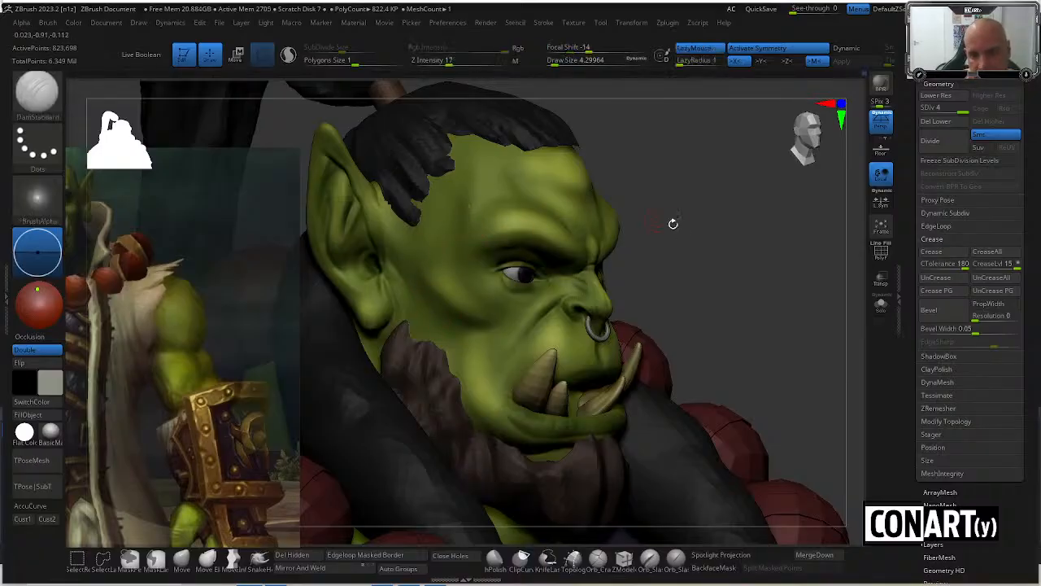
pyautogui.moveTo(672, 223)
pyautogui.keyDown('alt'); pyautogui.mouseDown()
pyautogui.moveTo(665, 198)
pyautogui.moveTo(663, 325)
pyautogui.mouseUp(); pyautogui.keyUp('alt')
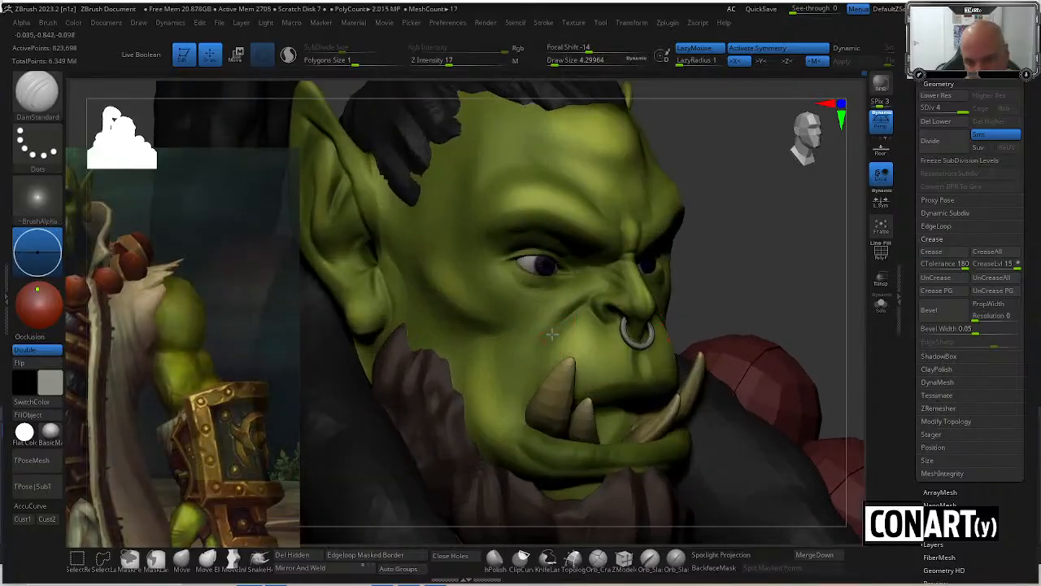
pyautogui.moveTo(539, 350)
pyautogui.mouseDown()
pyautogui.moveTo(524, 402)
pyautogui.moveTo(548, 328)
pyautogui.moveTo(582, 284)
pyautogui.mouseUp()
# Select the orc's hands mesh, isolate it and frame it for sculpting.
pyautogui.moveTo(744, 279)
pyautogui.keyDown('alt'); pyautogui.mouseDown()
pyautogui.moveTo(735, 215)
pyautogui.moveTo(695, 189)
pyautogui.mouseUp(); pyautogui.keyUp('alt')
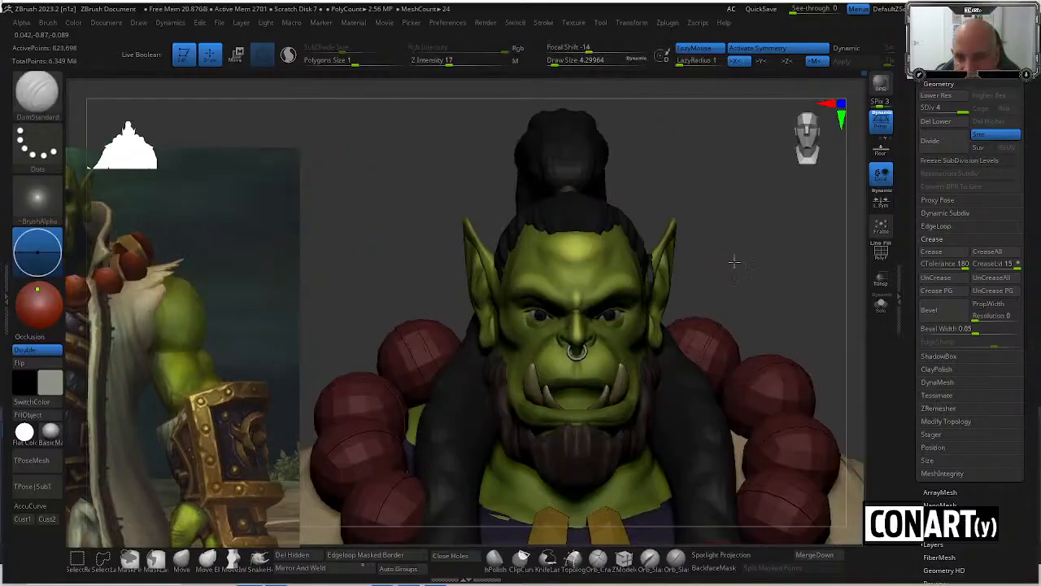
pyautogui.keyDown('alt'); pyautogui.moveTo(735, 261); pyautogui.dragTo(706, 149); pyautogui.keyUp('alt')
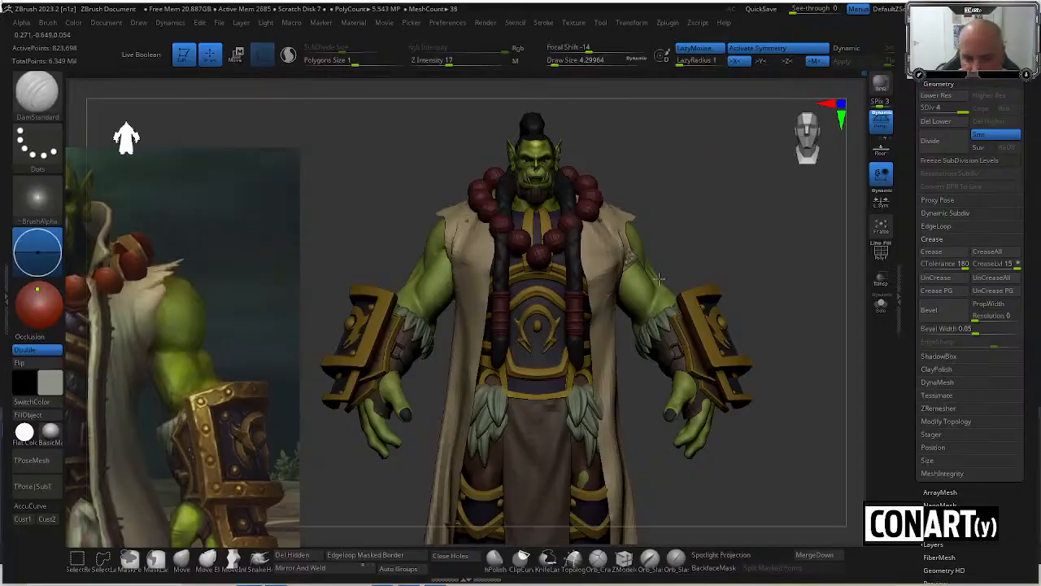
pyautogui.keyDown('alt'); pyautogui.moveTo(755, 278); pyautogui.dragTo(749, 402); pyautogui.keyUp('alt')
pyautogui.keyDown('alt'); pyautogui.click(700, 454); pyautogui.keyUp('alt')
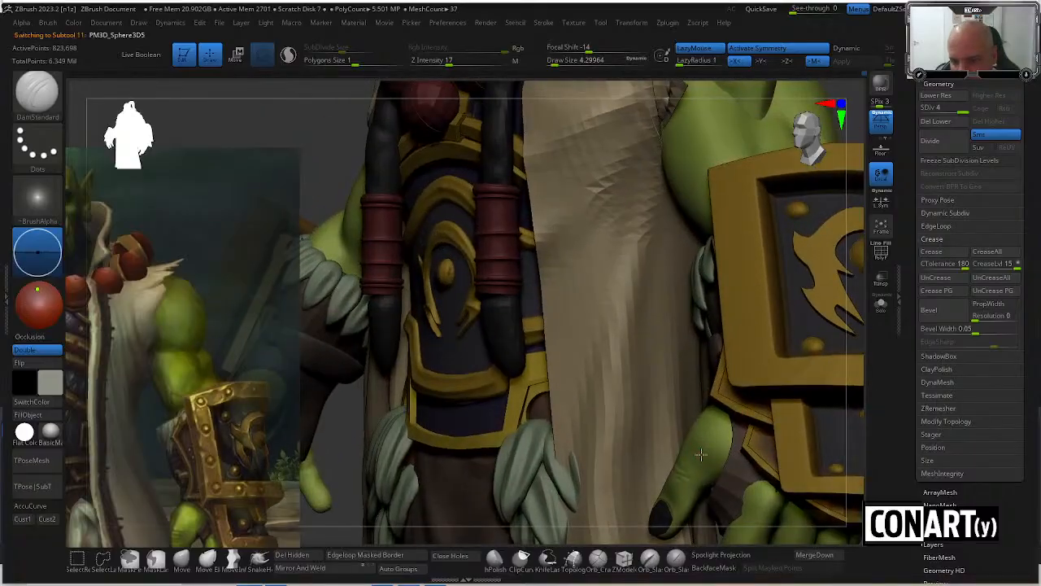
pyautogui.click(879, 309)
pyautogui.moveTo(771, 293)
pyautogui.mouseDown()
pyautogui.moveTo(697, 157)
pyautogui.moveTo(656, 268)
pyautogui.moveTo(683, 319)
pyautogui.mouseUp()
pyautogui.press('f')
# Carve creases on the back of the hand between the thumb and first knuckles with DamStandard at draw size about 20.
pyautogui.press('b')
pyautogui.press('d')
pyautogui.press('s')
pyautogui.press('space')
pyautogui.moveTo(657, 372); pyautogui.dragTo(650, 317, button='right')
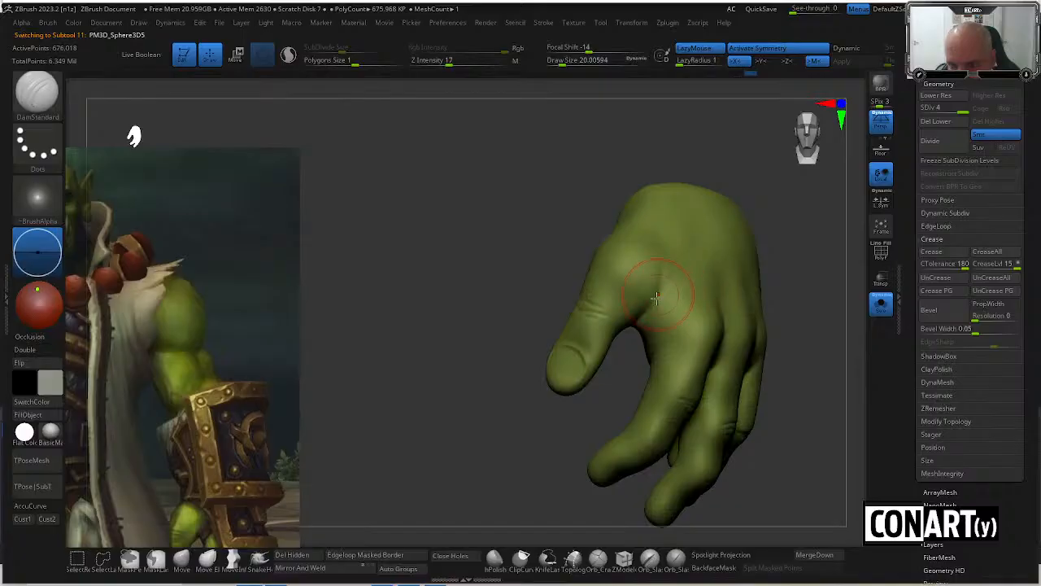
pyautogui.moveTo(662, 274)
pyautogui.mouseDown(button='right')
pyautogui.moveTo(681, 161)
pyautogui.moveTo(736, 328)
pyautogui.mouseUp(button='right')
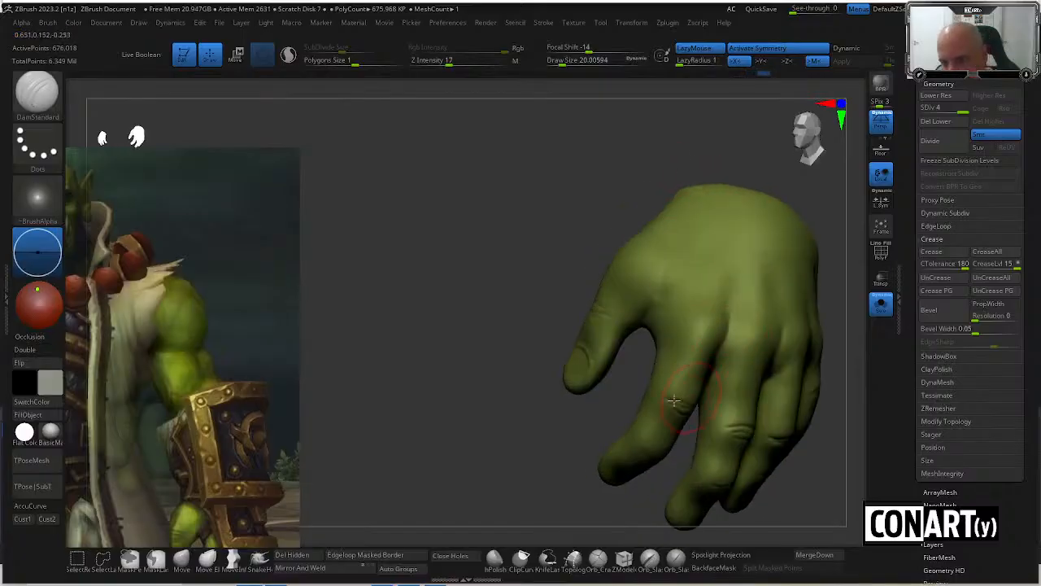
pyautogui.moveTo(674, 400)
pyautogui.mouseDown(button='right')
pyautogui.moveTo(630, 382)
pyautogui.moveTo(663, 341)
pyautogui.mouseUp(button='right')
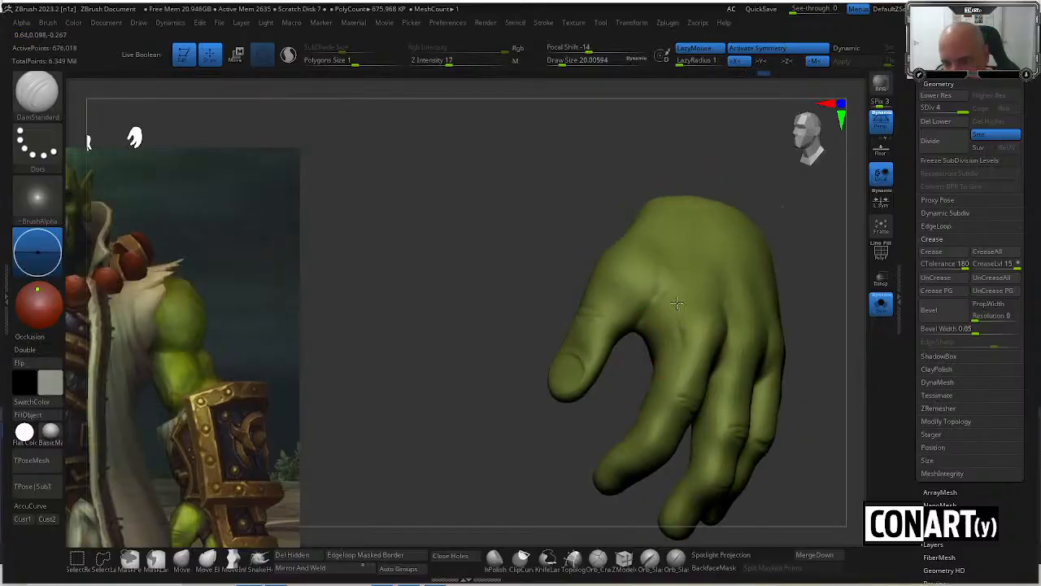
pyautogui.moveTo(670, 379); pyautogui.dragTo(673, 348, button='right')
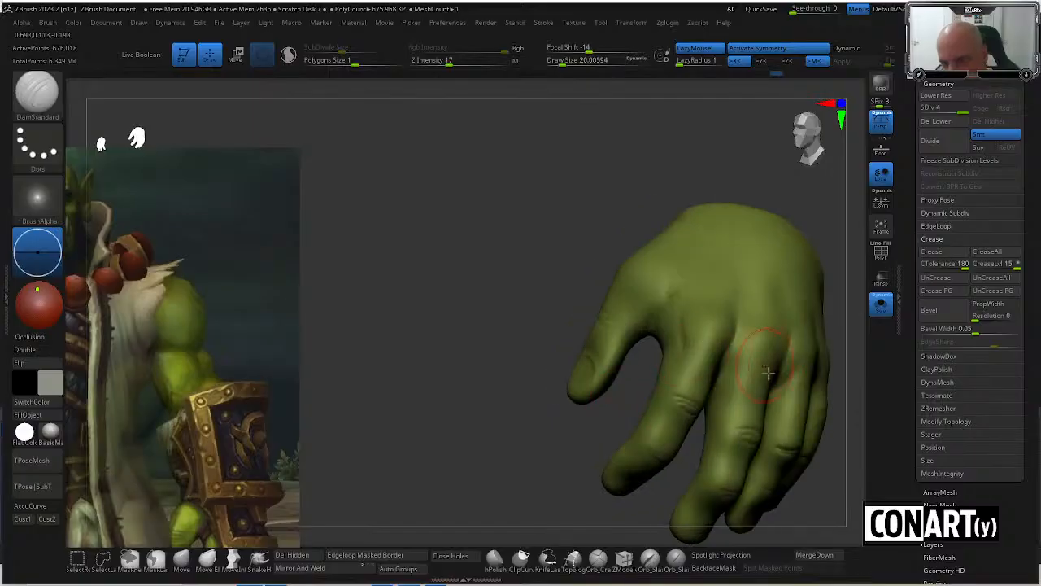
pyautogui.moveTo(845, 390); pyautogui.dragTo(780, 368, button='right')
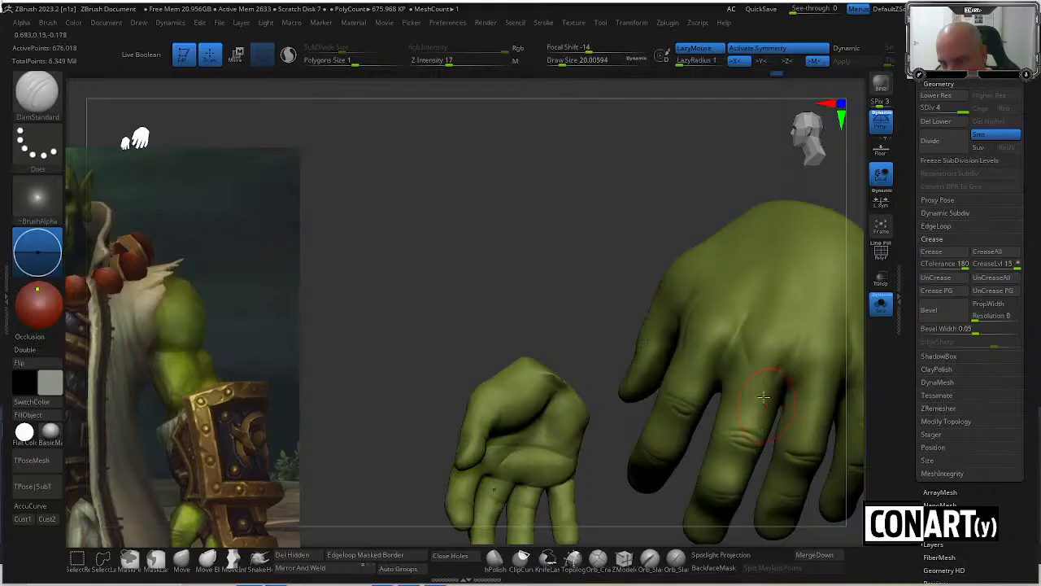
# Deepen the grooves between the remaining knuckles and smooth the back of the hand.
pyautogui.moveTo(536, 289); pyautogui.dragTo(594, 316, button='right')
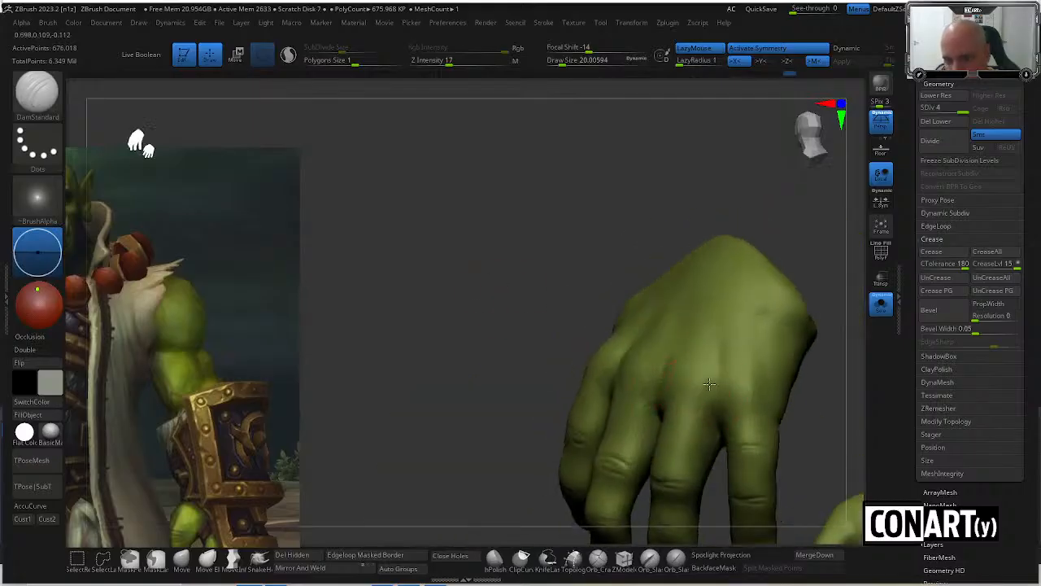
pyautogui.moveTo(709, 383); pyautogui.dragTo(675, 399, button='right')
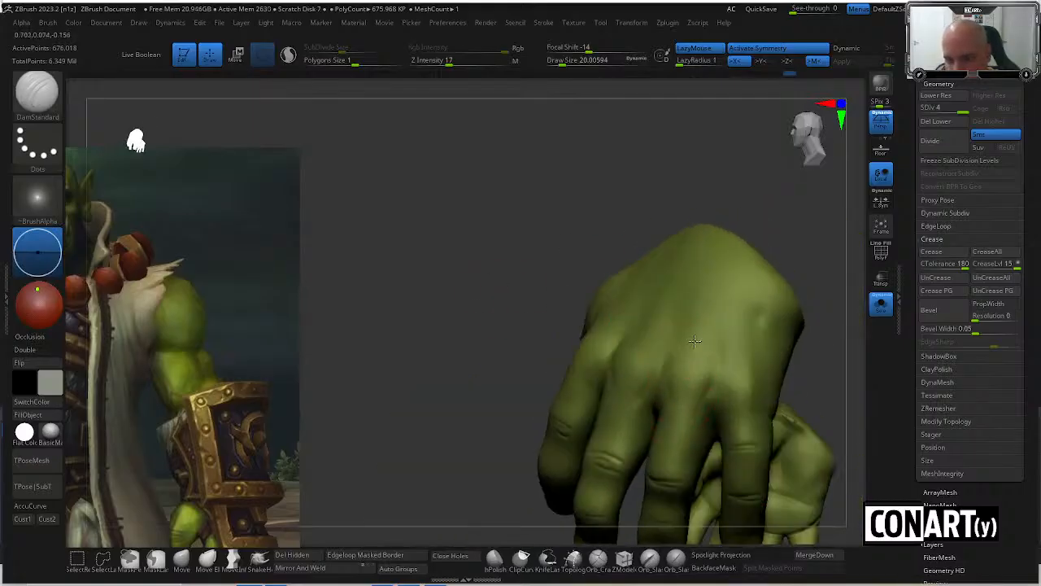
pyautogui.keyDown('alt'); pyautogui.moveTo(834, 418); pyautogui.dragTo(802, 395, button='right'); pyautogui.keyUp('alt')
pyautogui.moveTo(732, 389); pyautogui.dragTo(693, 385, button='right')
pyautogui.moveTo(776, 399); pyautogui.dragTo(660, 402, button='right')
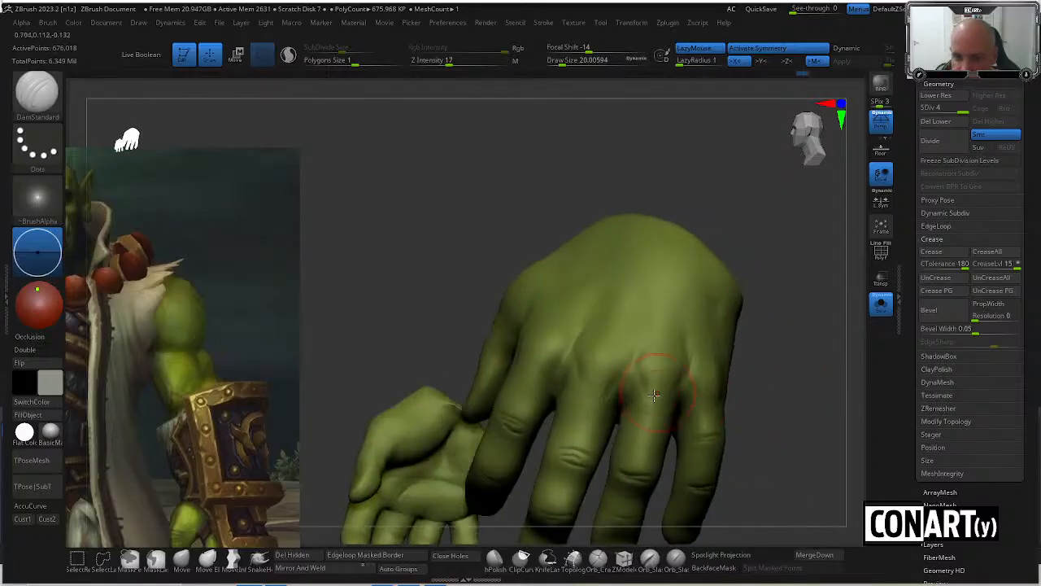
pyautogui.press('shift')
pyautogui.moveTo(566, 372); pyautogui.dragTo(503, 364, button='right')
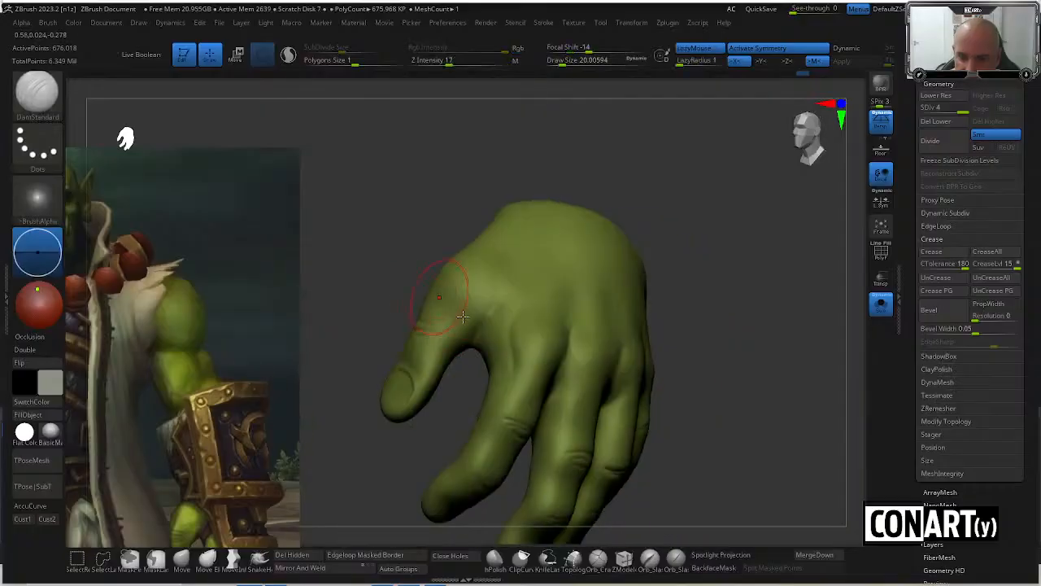
pyautogui.moveTo(727, 279); pyautogui.dragTo(570, 314, button='right')
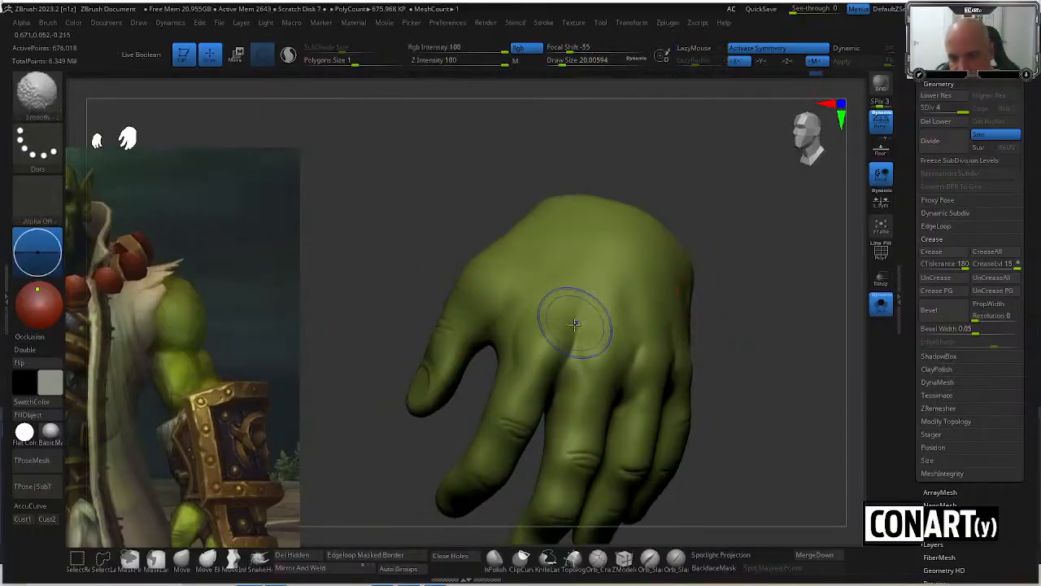
pyautogui.moveTo(789, 275); pyautogui.dragTo(649, 333, button='right')
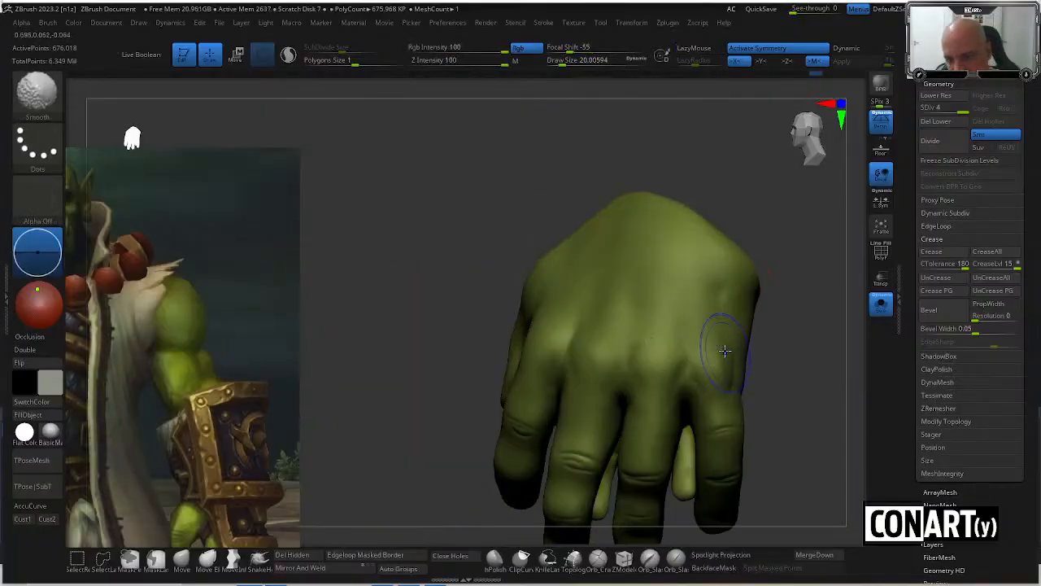
pyautogui.moveTo(813, 351)
pyautogui.mouseDown(button='right')
pyautogui.moveTo(808, 360)
pyautogui.moveTo(735, 350)
pyautogui.moveTo(786, 384)
pyautogui.moveTo(692, 332)
pyautogui.mouseUp(button='right')
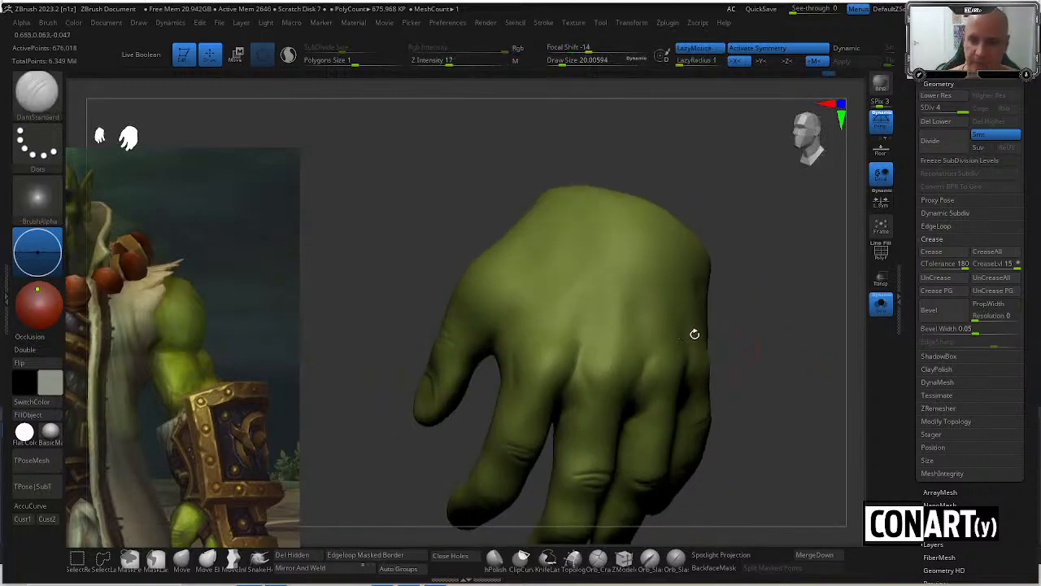
# Raise tendon ridges from the wrist to each knuckle on the back of the hand with the Standard brush.
pyautogui.press('b')
pyautogui.press('s')
pyautogui.press('t')
pyautogui.moveTo(578, 348)
pyautogui.mouseDown()
pyautogui.moveTo(589, 264)
pyautogui.moveTo(574, 258)
pyautogui.mouseUp()
pyautogui.moveTo(643, 184); pyautogui.dragTo(612, 187, button='right')
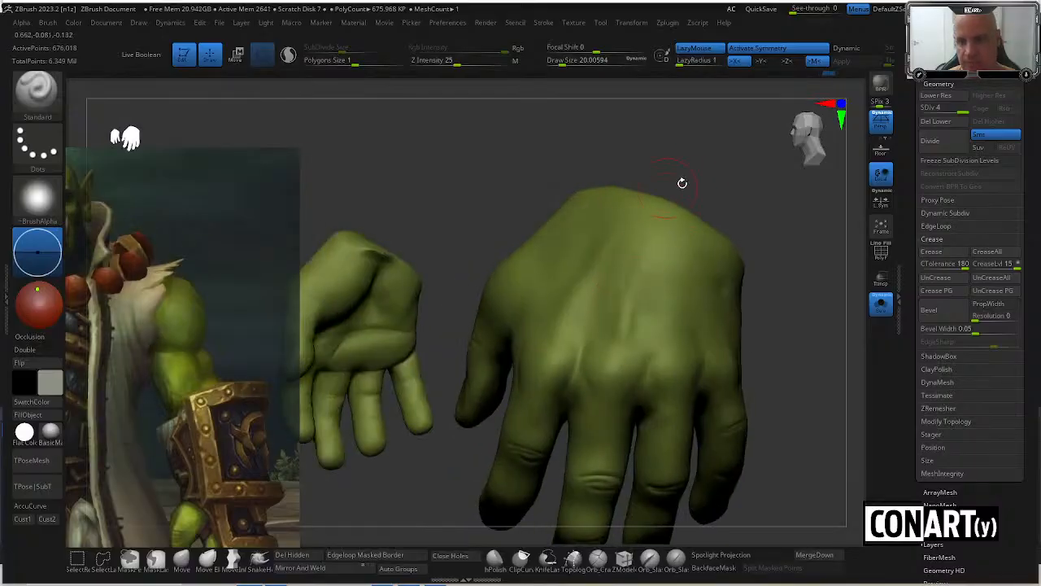
pyautogui.moveTo(681, 183); pyautogui.dragTo(674, 298, button='right')
pyautogui.moveTo(700, 182); pyautogui.dragTo(734, 339, button='right')
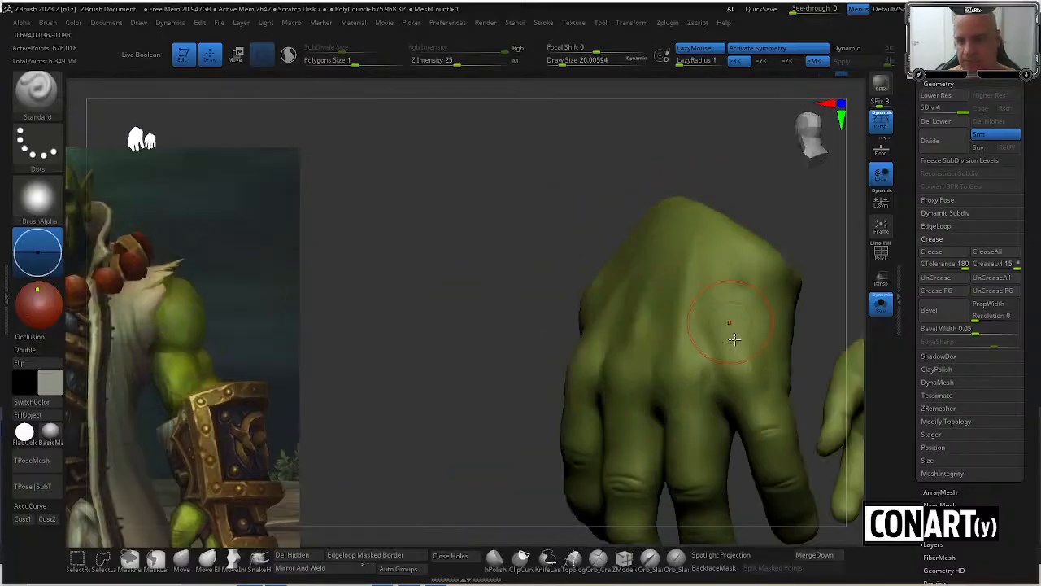
pyautogui.moveTo(697, 182); pyautogui.dragTo(626, 339, button='right')
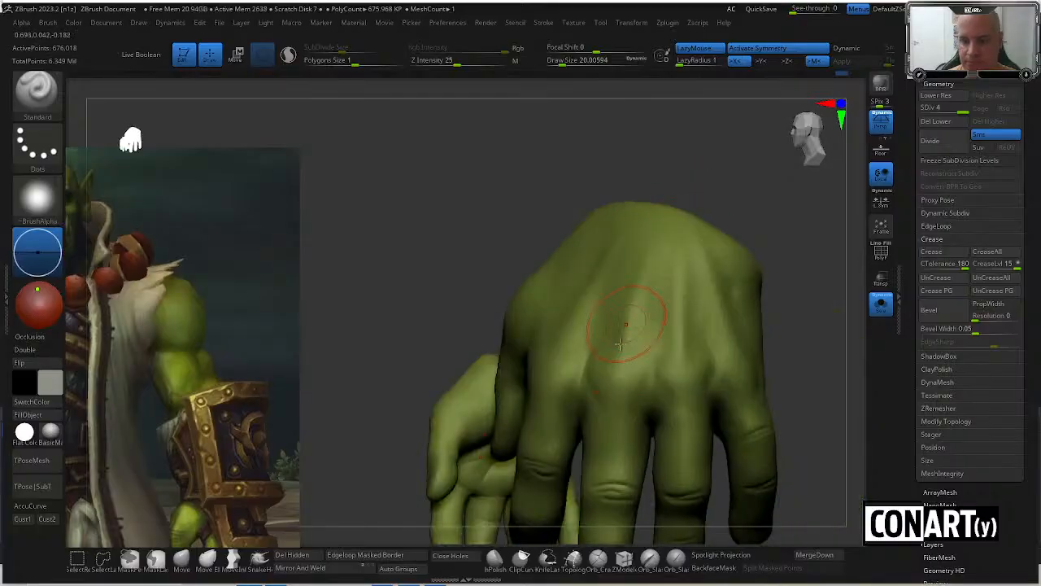
pyautogui.moveTo(538, 216); pyautogui.dragTo(539, 326, button='right')
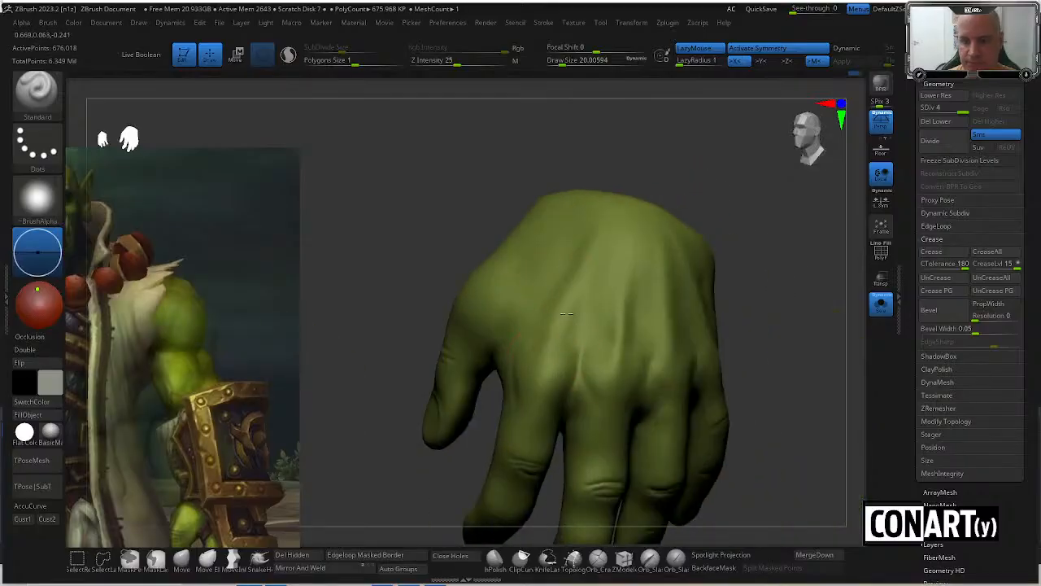
# Smooth and refine the tendon ridges so they blend into the back of the hand.
pyautogui.press('shift')
pyautogui.moveTo(604, 239); pyautogui.dragTo(639, 279, button='right')
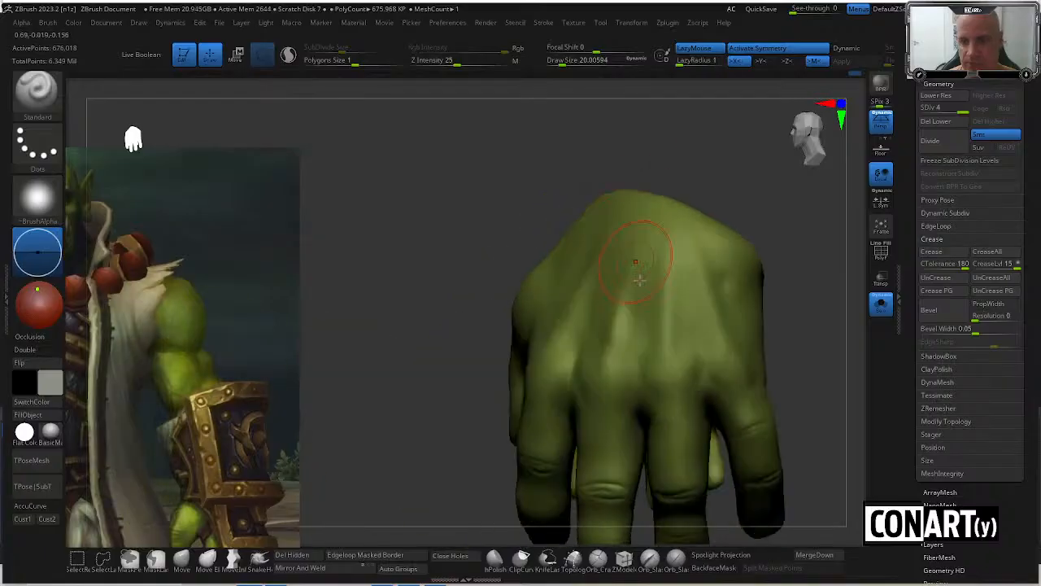
pyautogui.moveTo(651, 170); pyautogui.dragTo(596, 309, button='right')
pyautogui.press('shift')
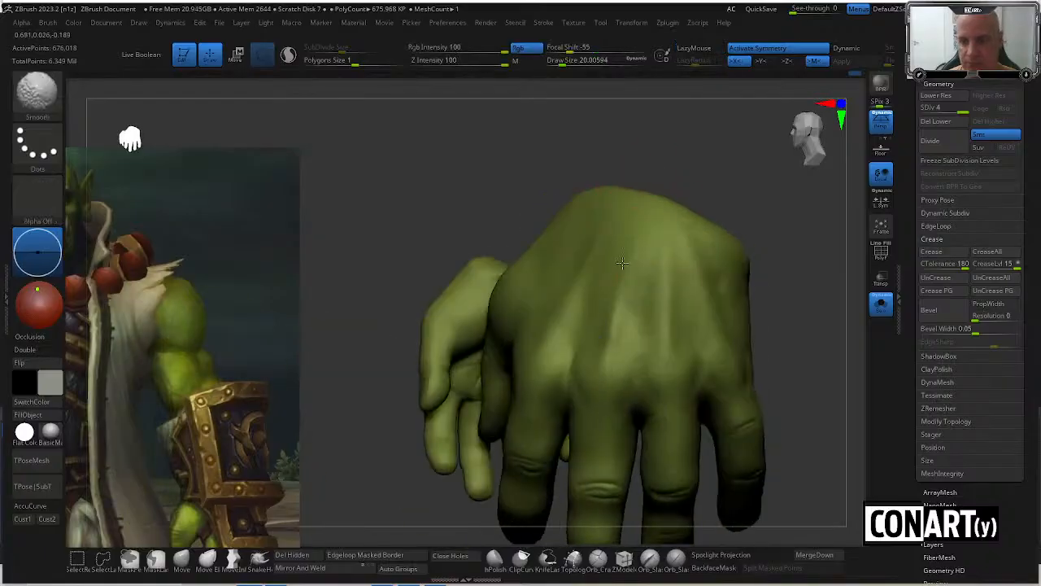
pyautogui.moveTo(653, 169)
pyautogui.mouseDown()
pyautogui.moveTo(681, 146)
pyautogui.moveTo(715, 152)
pyautogui.mouseUp()
pyautogui.press('shift')
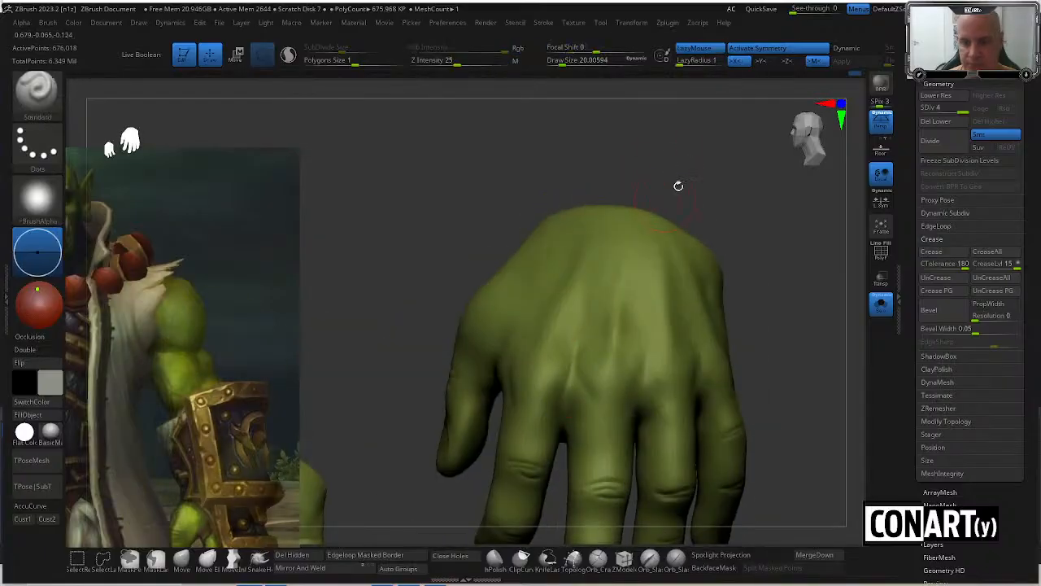
pyautogui.moveTo(679, 187); pyautogui.dragTo(681, 154)
# Refine the webbing between the fingers with the Standard brush at draw size about 10.5.
pyautogui.press('space')
pyautogui.moveTo(601, 357); pyautogui.dragTo(595, 358)
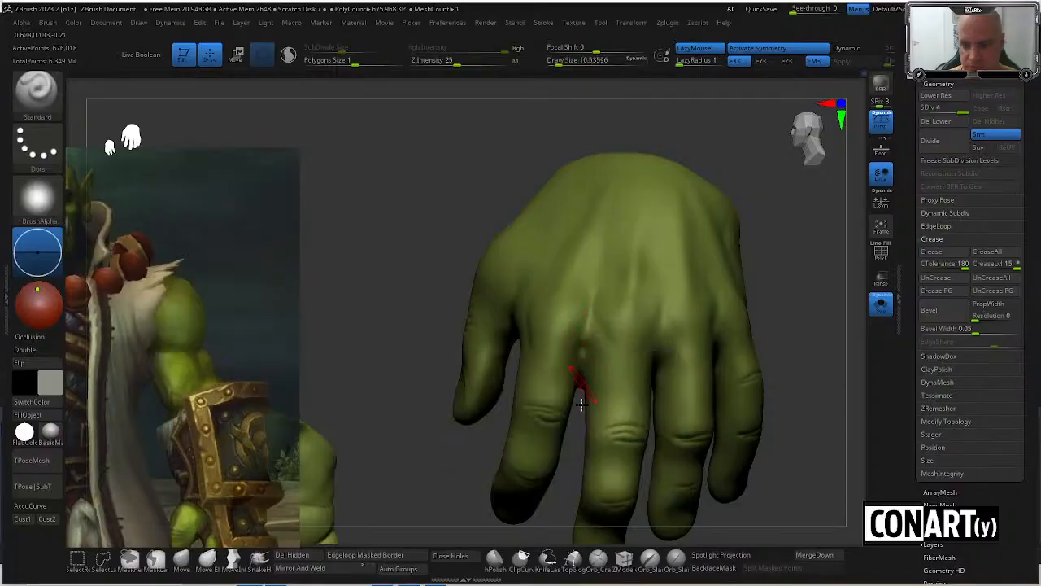
pyautogui.moveTo(582, 404); pyautogui.dragTo(587, 350, button='right')
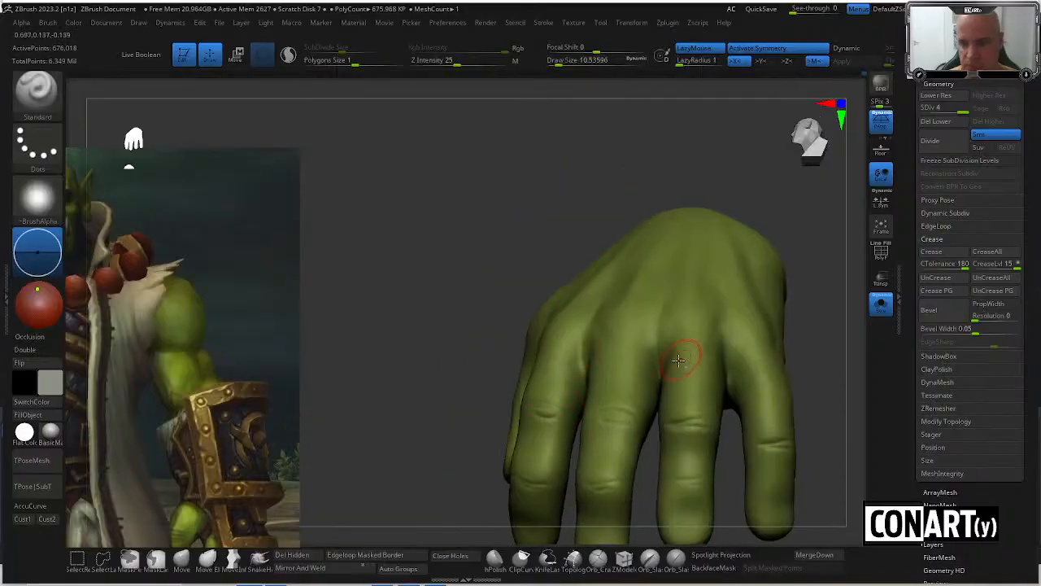
pyautogui.moveTo(808, 313); pyautogui.dragTo(734, 353)
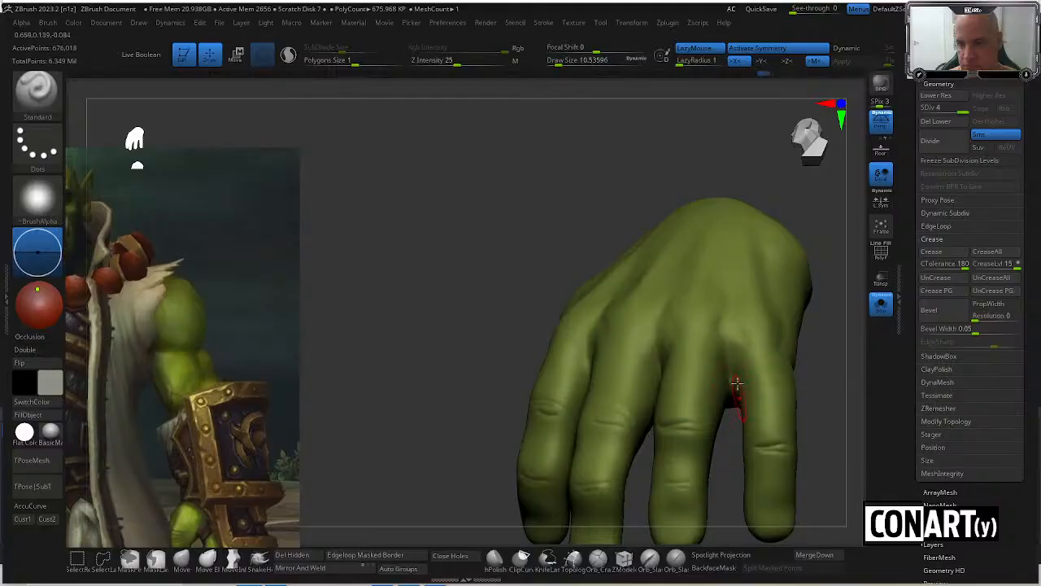
pyautogui.moveTo(734, 372); pyautogui.dragTo(729, 283, button='right')
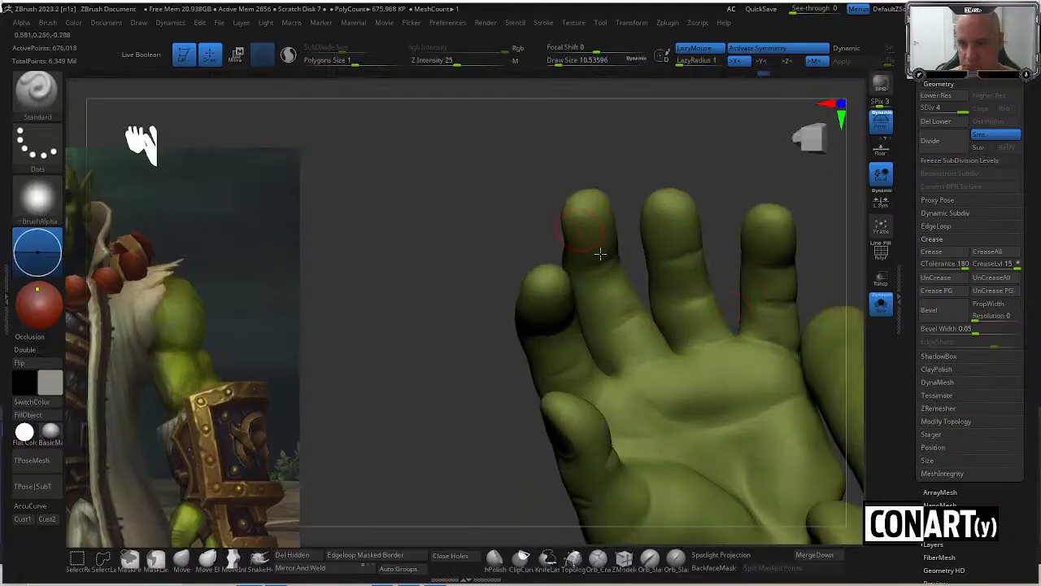
pyautogui.moveTo(578, 183); pyautogui.dragTo(506, 235, button='right')
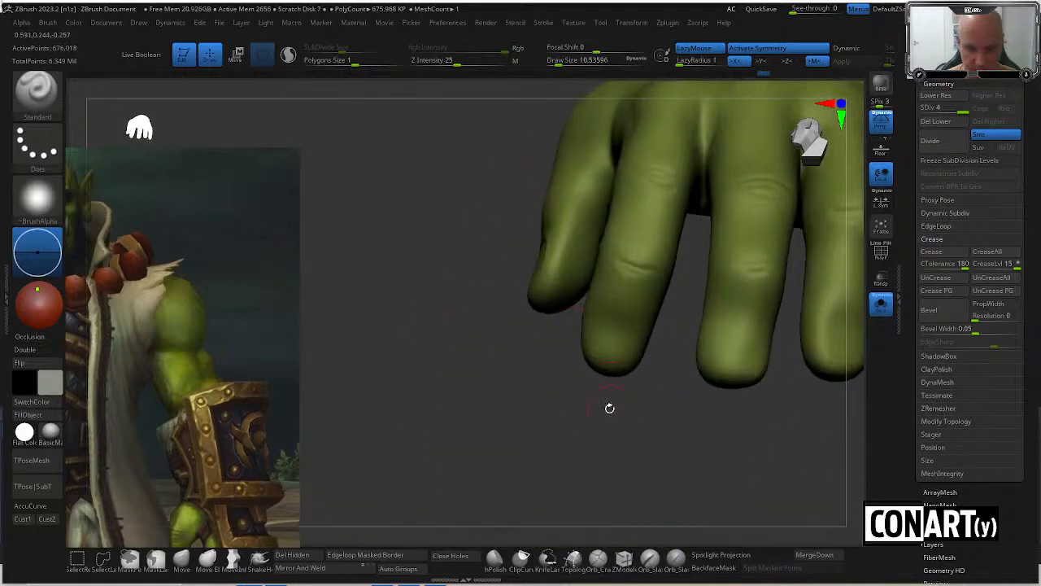
# Select the DamStandard brush and examine the thumb, fingertips and back of the hand from several angles.
pyautogui.press('b')
pyautogui.press('d')
pyautogui.press('s')
pyautogui.moveTo(649, 343); pyautogui.dragTo(697, 352, button='right')
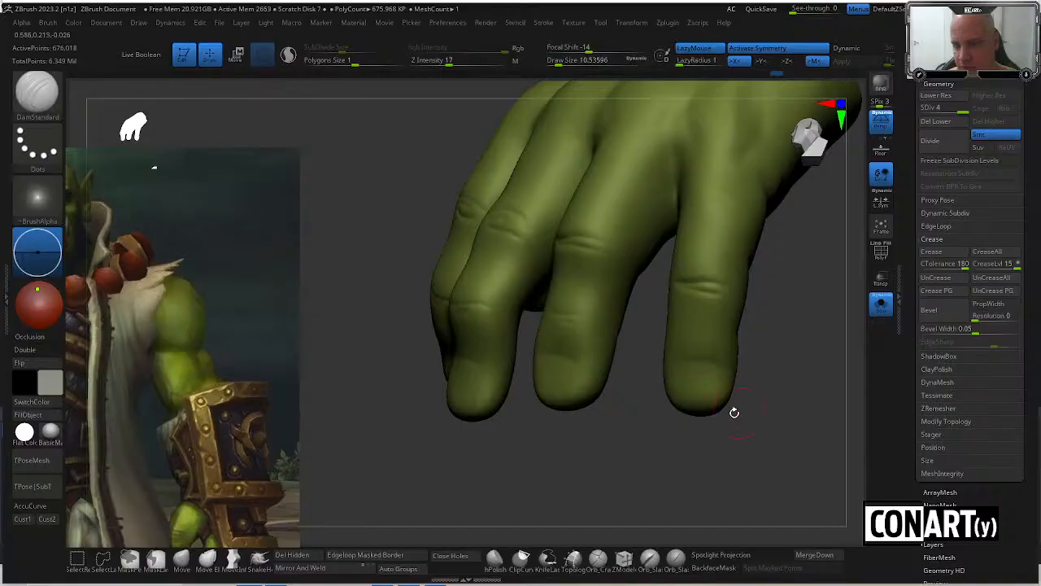
pyautogui.moveTo(700, 438); pyautogui.dragTo(762, 436, button='right')
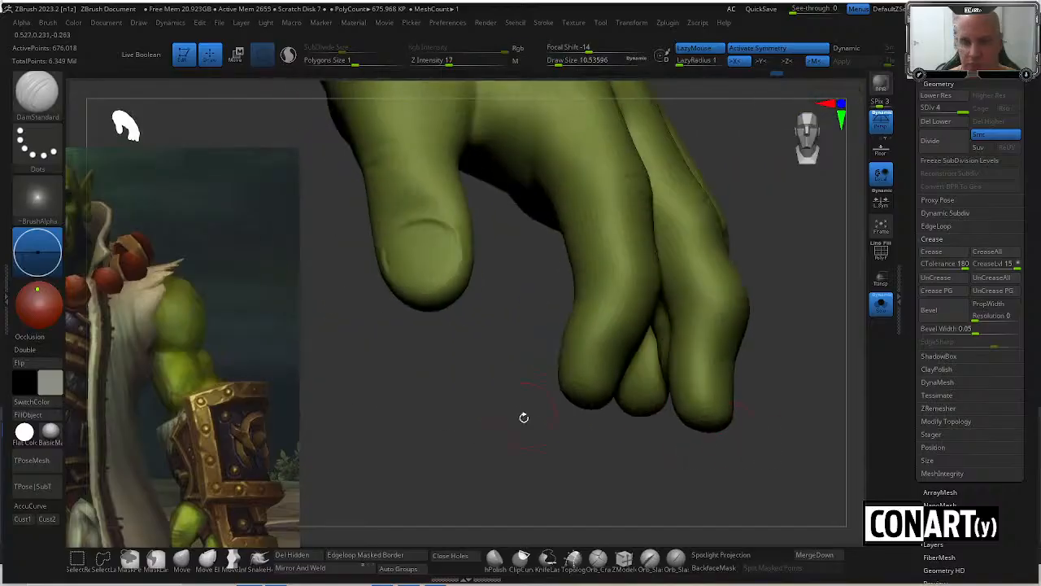
pyautogui.moveTo(525, 418); pyautogui.dragTo(507, 297, button='right')
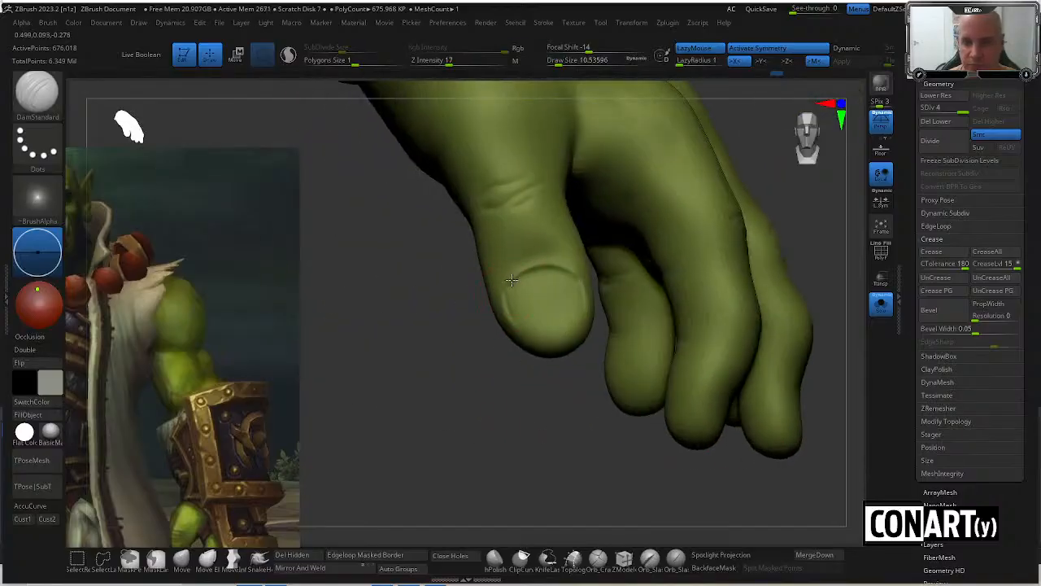
pyautogui.moveTo(549, 343); pyautogui.dragTo(659, 173, button='right')
pyautogui.moveTo(547, 430); pyautogui.dragTo(548, 429, button='right')
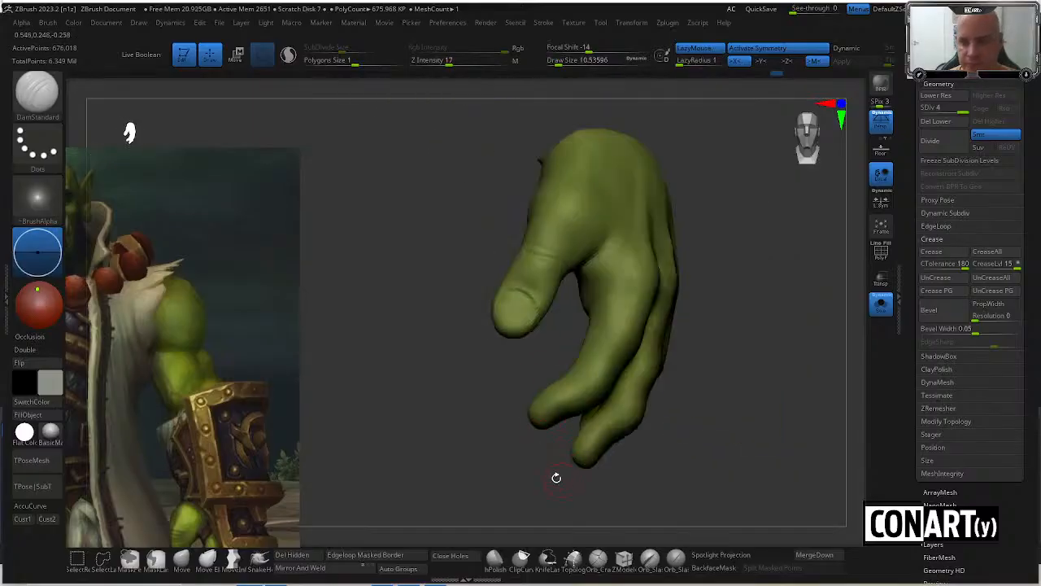
pyautogui.moveTo(556, 478); pyautogui.dragTo(579, 324, button='right')
pyautogui.press('shift')
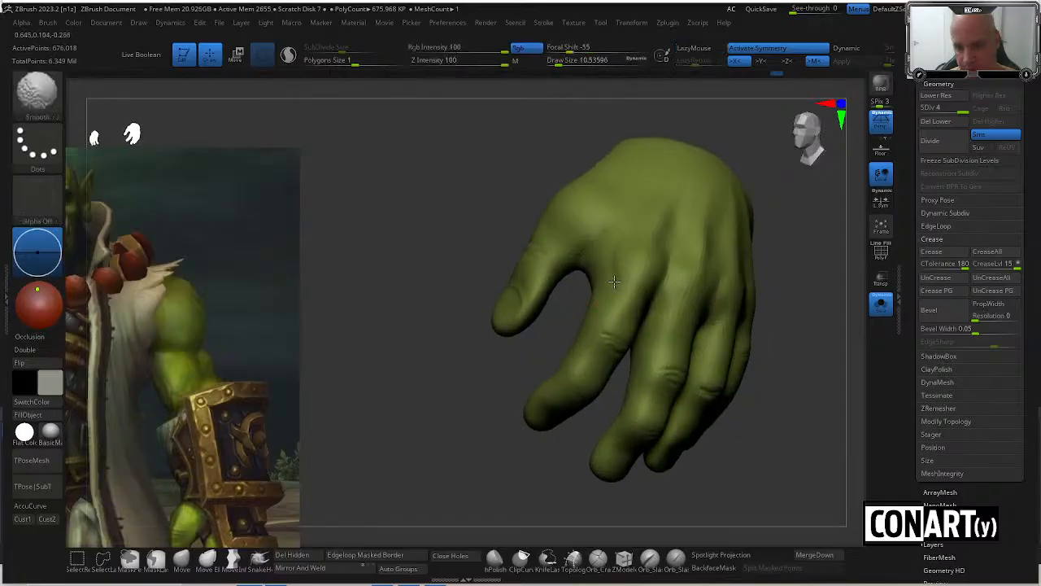
pyautogui.moveTo(690, 360); pyautogui.dragTo(769, 357, button='right')
# Leave the isolated hand view, select the fingerless glove subtool, isolate it and turn on its wireframe.
pyautogui.click(880, 303)
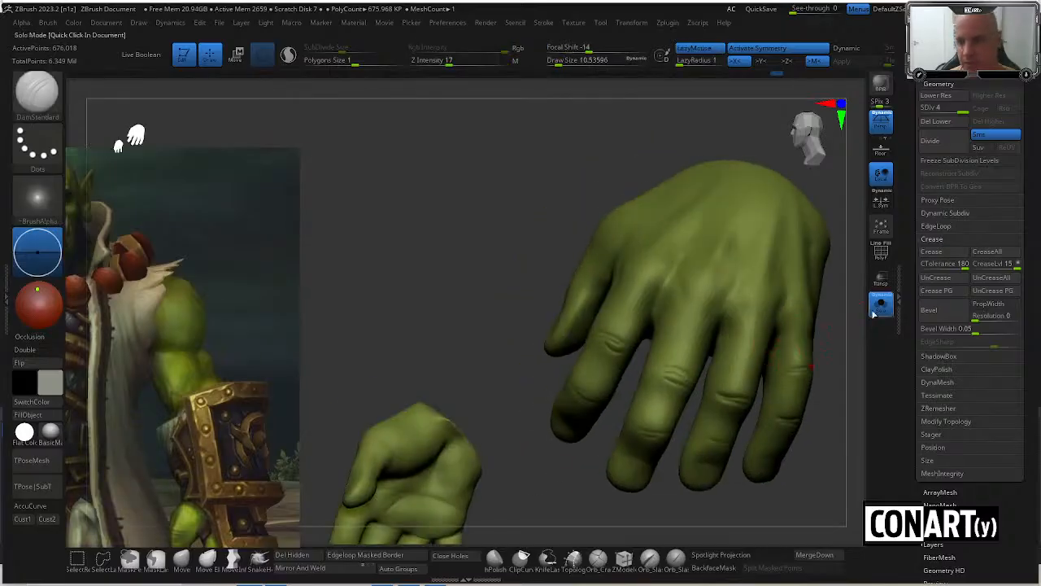
pyautogui.moveTo(426, 235); pyautogui.dragTo(480, 396, button='right')
pyautogui.keyDown('alt'); pyautogui.click(572, 286); pyautogui.keyUp('alt')
pyautogui.moveTo(702, 341); pyautogui.dragTo(733, 309, button='right')
pyautogui.click(880, 306)
pyautogui.hotkey('shift', 'f')
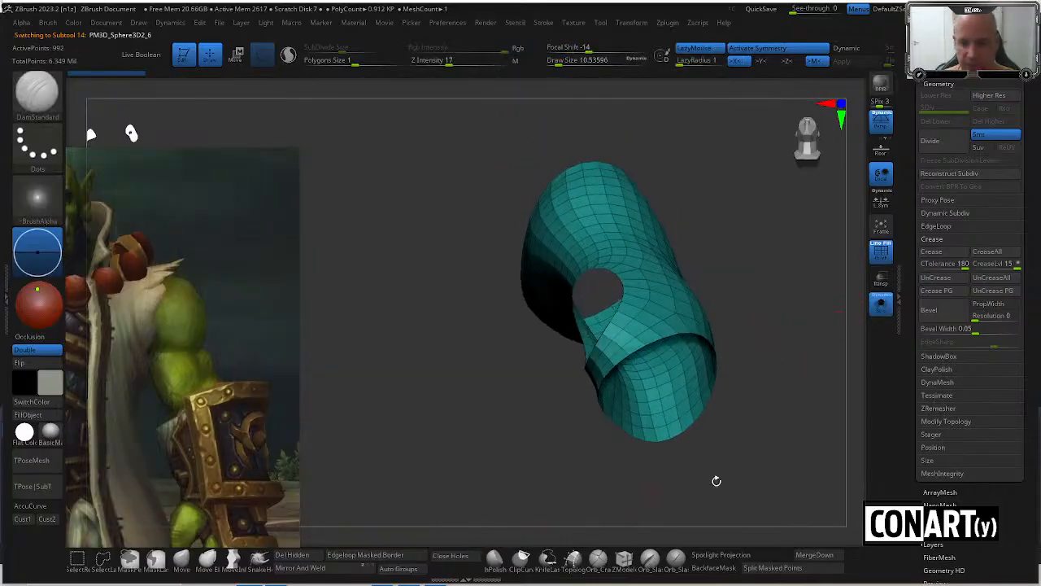
# Give the glove thickness with the ZModeler brush, using the polygon action Extrude with the target Polygroup All.
pyautogui.press('b')
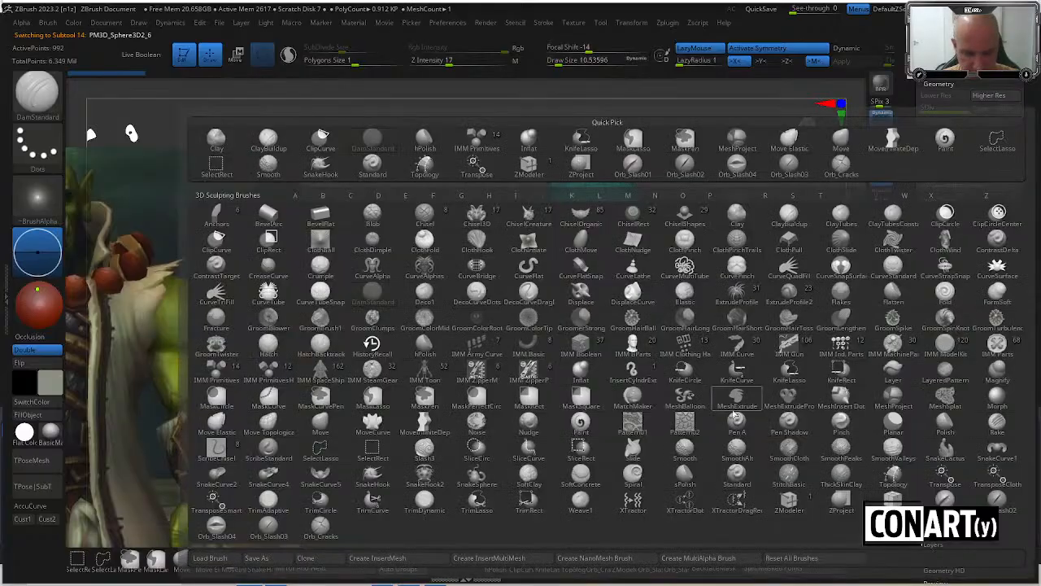
pyautogui.click(789, 499)
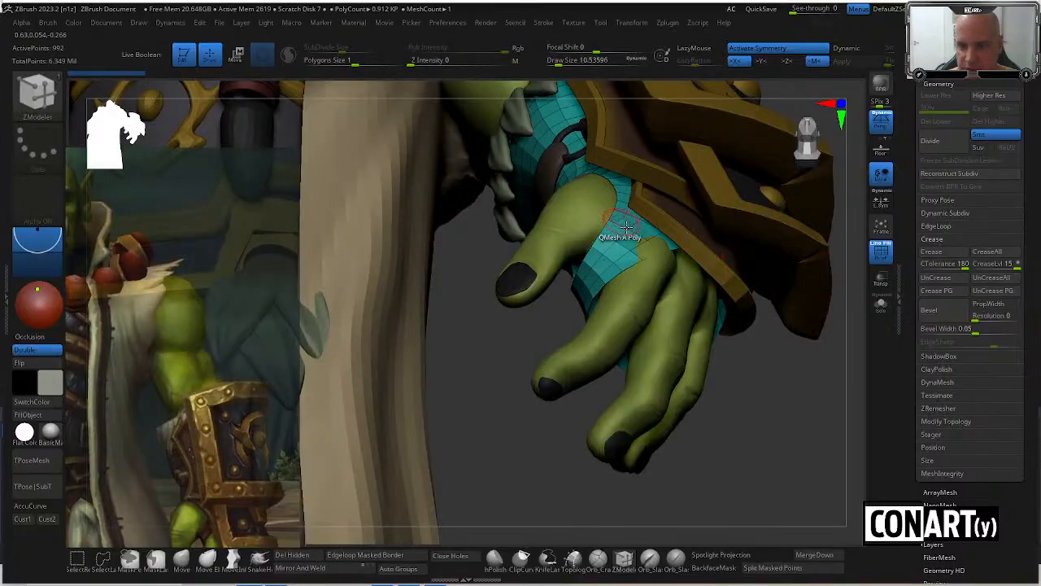
pyautogui.moveTo(575, 320)
pyautogui.mouseDown()
pyautogui.moveTo(564, 279)
pyautogui.moveTo(590, 297)
pyautogui.moveTo(582, 303)
pyautogui.mouseUp()
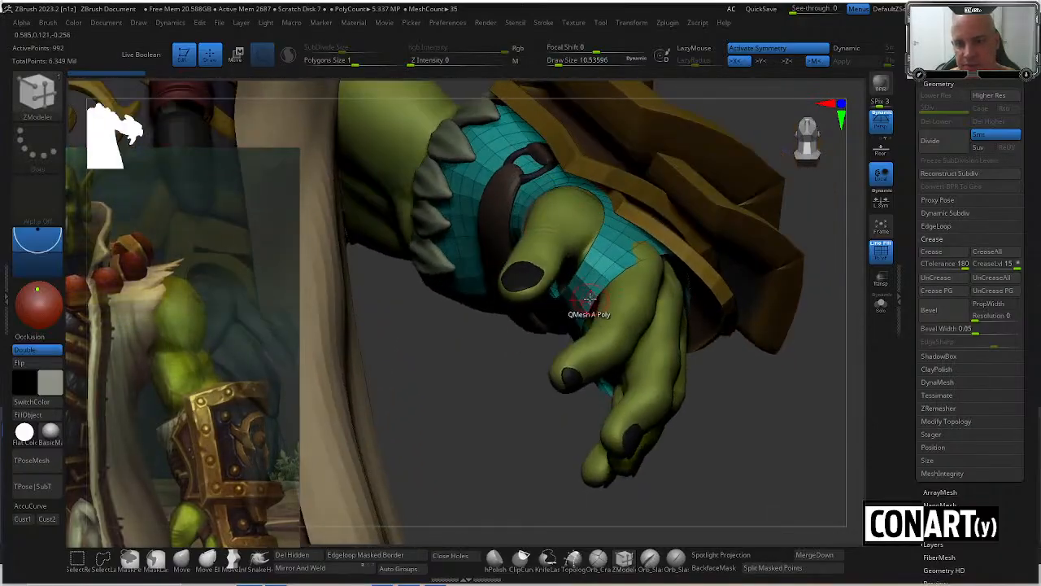
pyautogui.press('space')
pyautogui.click(480, 201)
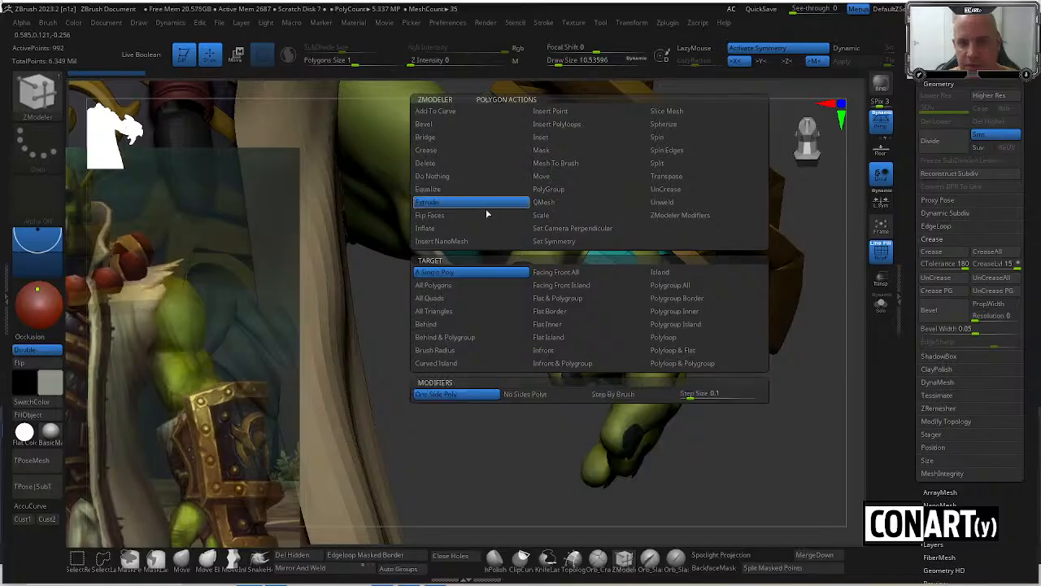
pyautogui.click(670, 283)
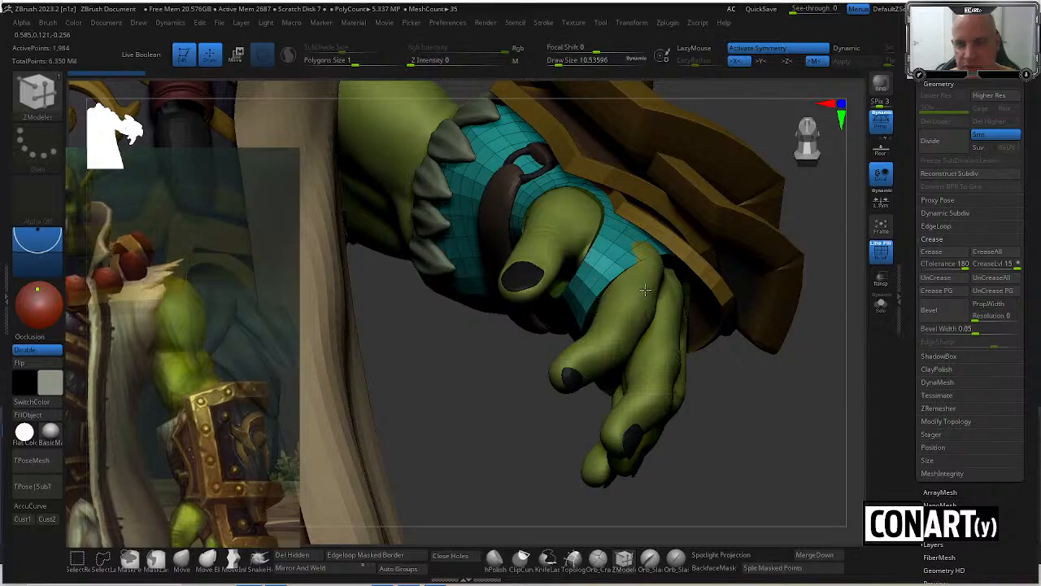
# Fit the glove's edge around the base of the index finger and thumb with the Move brush at draw size about 41.
pyautogui.moveTo(546, 453); pyautogui.dragTo(640, 248)
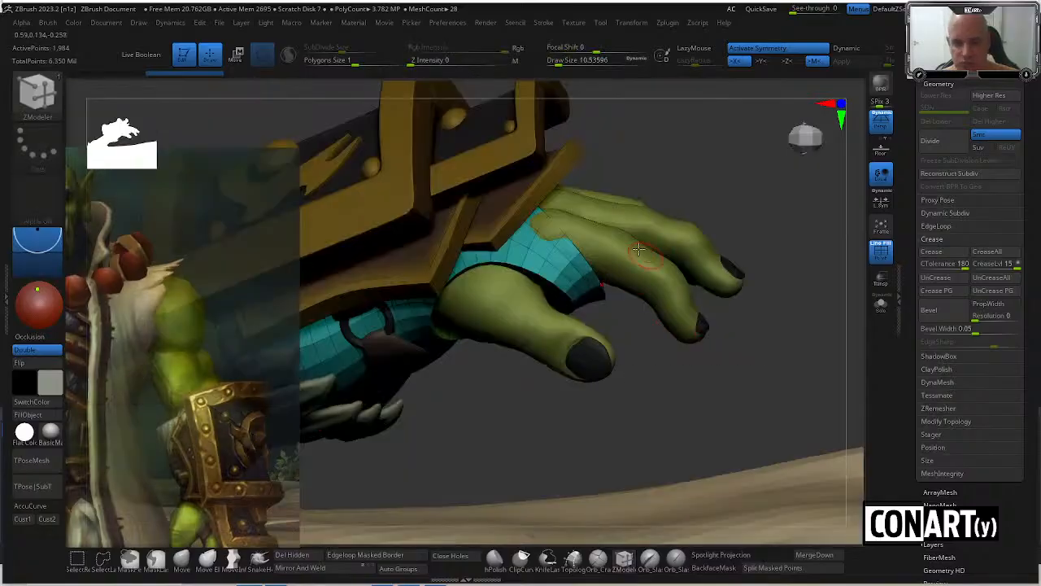
pyautogui.press('b')
pyautogui.press('m')
pyautogui.press('v')
pyautogui.press('space')
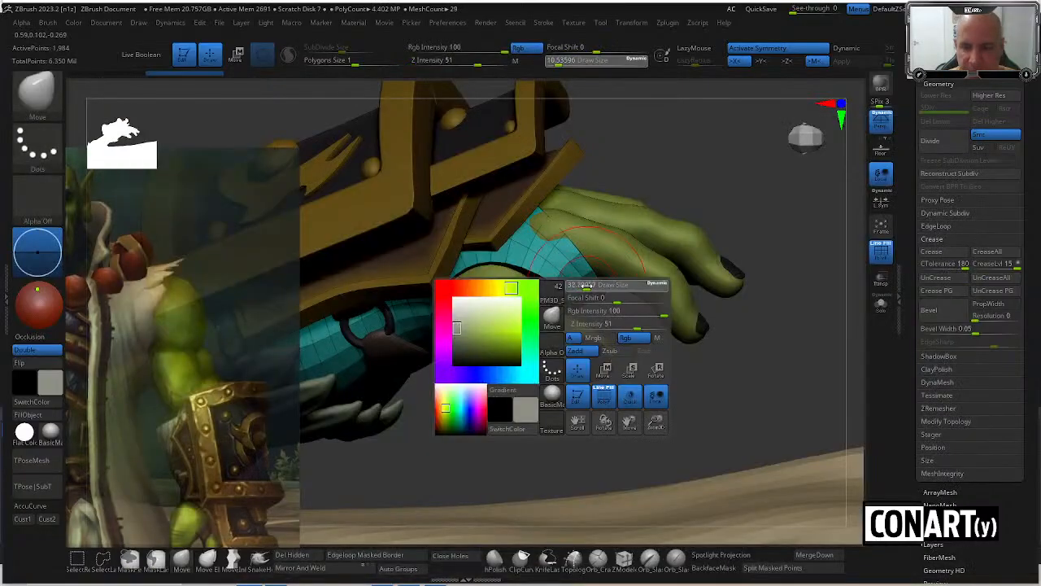
pyautogui.moveTo(586, 285); pyautogui.dragTo(589, 286)
pyautogui.moveTo(618, 132)
pyautogui.mouseDown()
pyautogui.moveTo(597, 199)
pyautogui.moveTo(628, 187)
pyautogui.mouseUp()
pyautogui.moveTo(659, 128)
pyautogui.mouseDown()
pyautogui.moveTo(553, 232)
pyautogui.moveTo(569, 220)
pyautogui.mouseUp()
pyautogui.moveTo(674, 103); pyautogui.dragTo(655, 131)
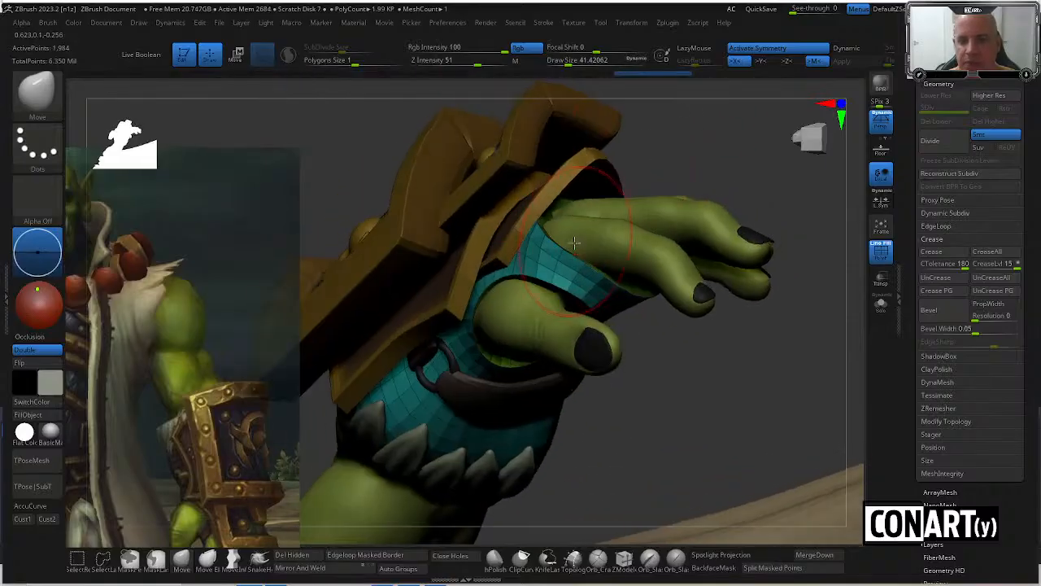
pyautogui.moveTo(574, 242); pyautogui.dragTo(584, 235)
pyautogui.moveTo(659, 361)
pyautogui.mouseDown()
pyautogui.moveTo(686, 361)
pyautogui.moveTo(650, 313)
pyautogui.mouseUp()
# Reshape the glove opening between thumb and fingers more broadly with the Move brush at draw size about 74.
pyautogui.press('space')
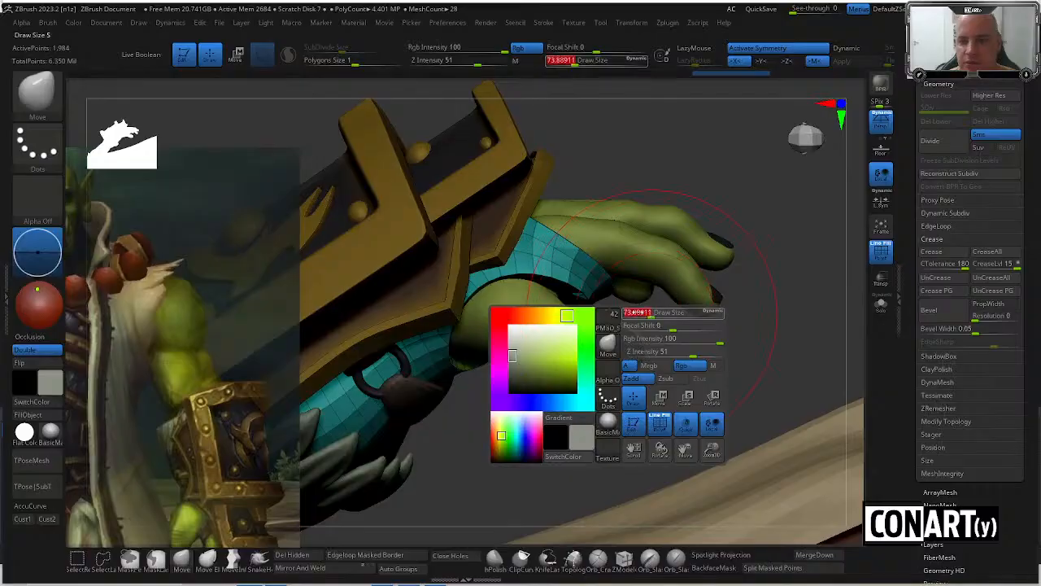
pyautogui.moveTo(585, 288); pyautogui.dragTo(594, 280)
pyautogui.moveTo(611, 153); pyautogui.dragTo(565, 189)
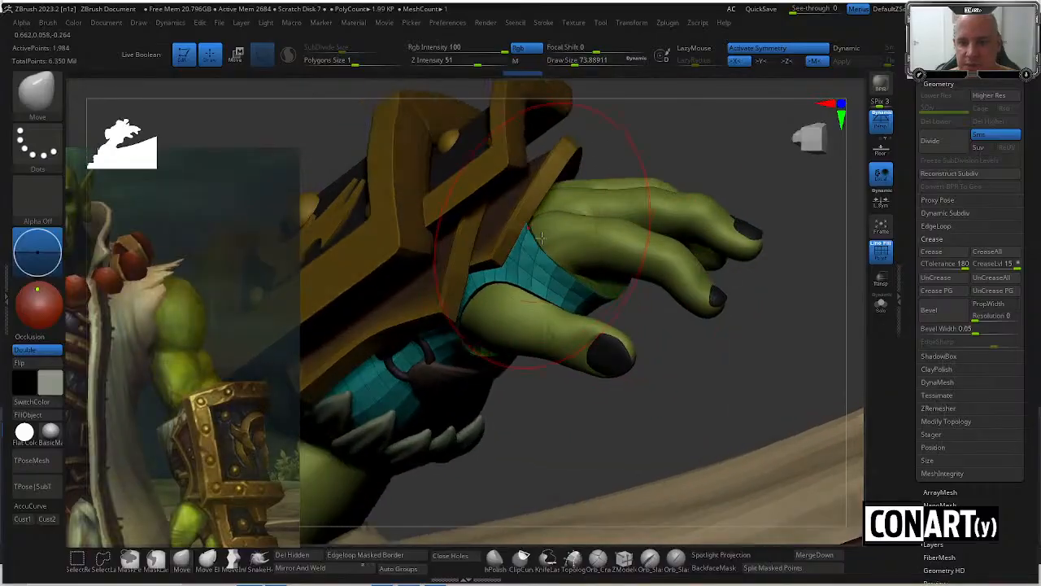
pyautogui.moveTo(567, 233); pyautogui.dragTo(561, 229)
pyautogui.moveTo(630, 134)
pyautogui.mouseDown()
pyautogui.moveTo(571, 145)
pyautogui.moveTo(528, 206)
pyautogui.mouseUp()
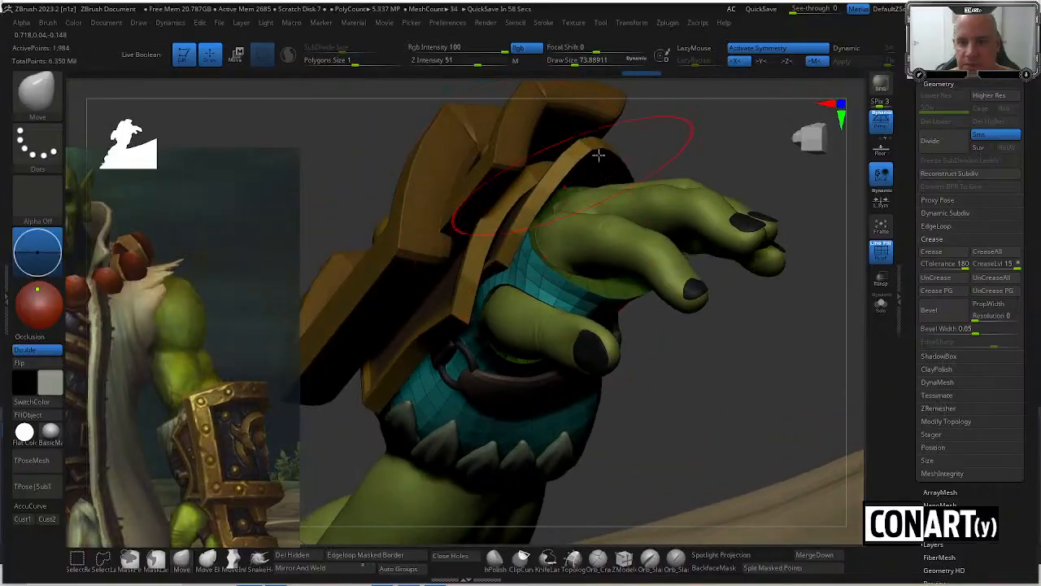
# Adjust the glove's palm-side edge beneath the fingers with the Move brush at draw size about 39.
pyautogui.moveTo(598, 155)
pyautogui.mouseDown()
pyautogui.moveTo(641, 105)
pyautogui.moveTo(646, 297)
pyautogui.moveTo(711, 313)
pyautogui.moveTo(662, 319)
pyautogui.moveTo(683, 353)
pyautogui.mouseUp()
pyautogui.press('space')
pyautogui.moveTo(651, 299); pyautogui.dragTo(643, 299)
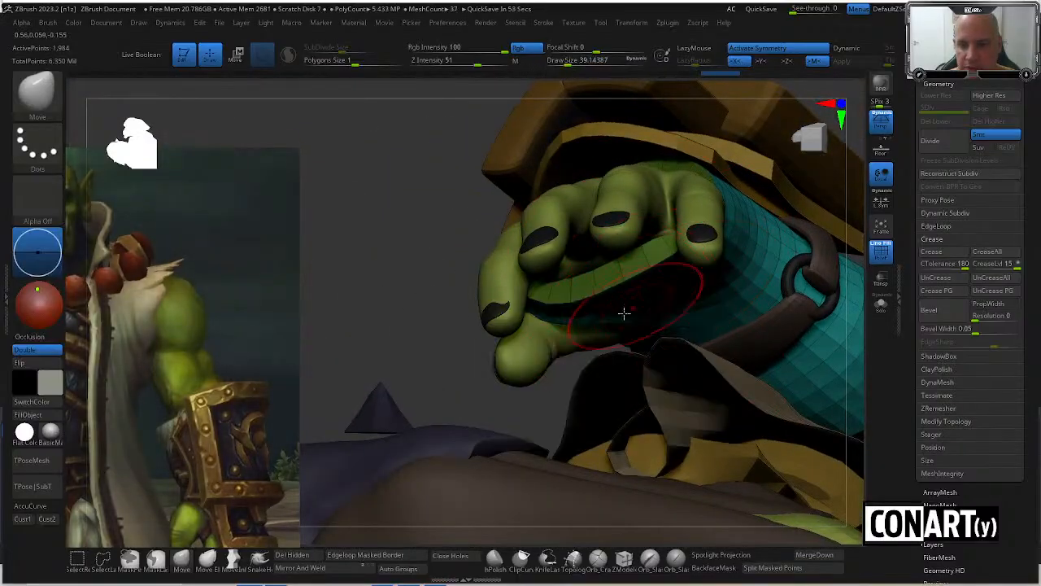
pyautogui.moveTo(557, 390); pyautogui.dragTo(613, 301)
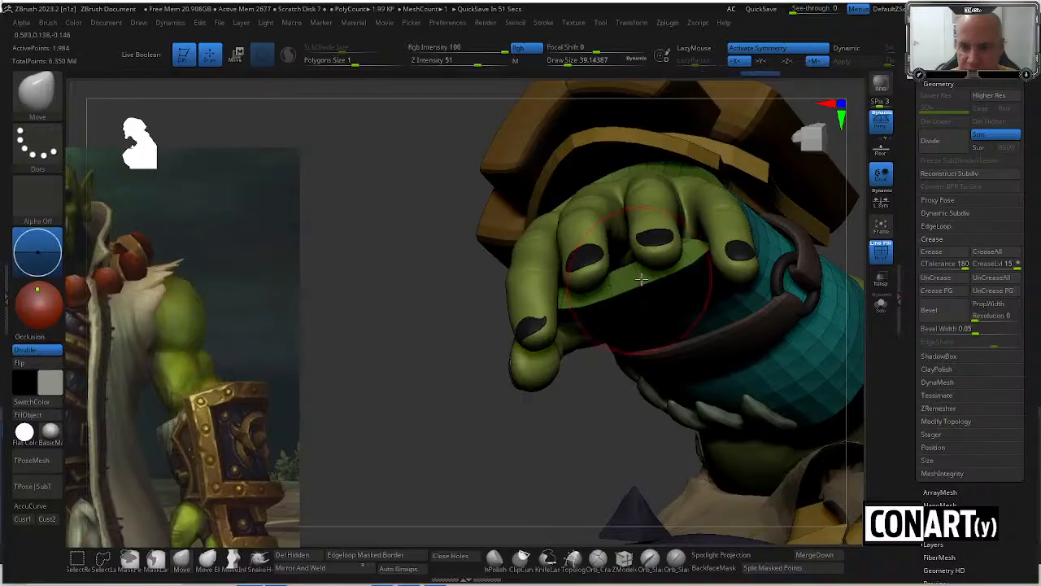
pyautogui.moveTo(639, 263); pyautogui.dragTo(569, 291, button='right')
pyautogui.moveTo(651, 393); pyautogui.dragTo(501, 284, button='right')
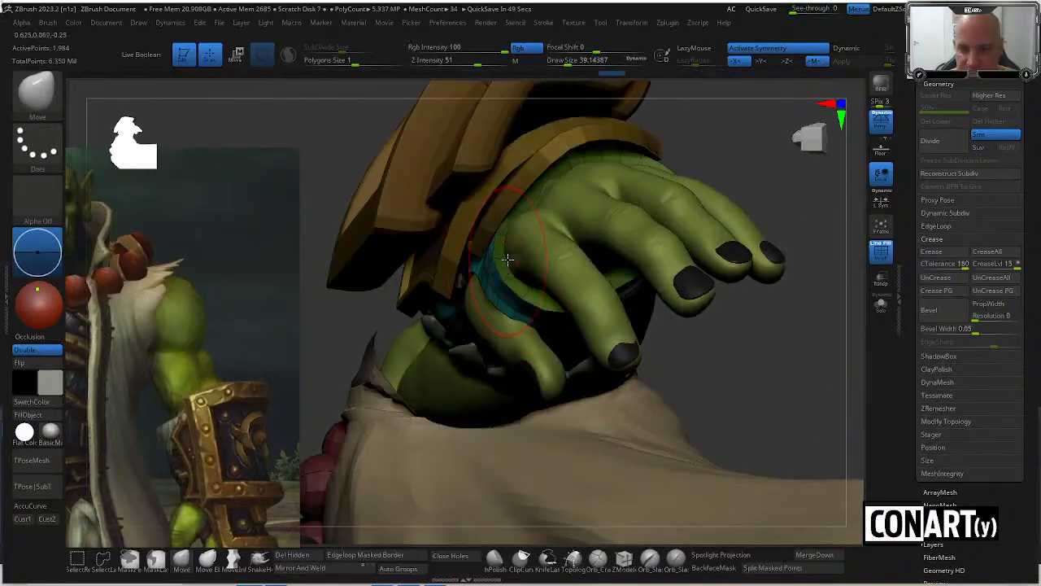
pyautogui.moveTo(606, 295)
pyautogui.mouseDown(button='right')
pyautogui.moveTo(688, 337)
pyautogui.moveTo(611, 281)
pyautogui.mouseUp(button='right')
# Reshape the glove's rim between the thumb and index finger with the Move brush at draw size about 18.
pyautogui.moveTo(513, 447); pyautogui.dragTo(608, 283, button='right')
pyautogui.press('space')
pyautogui.moveTo(616, 293); pyautogui.dragTo(587, 291)
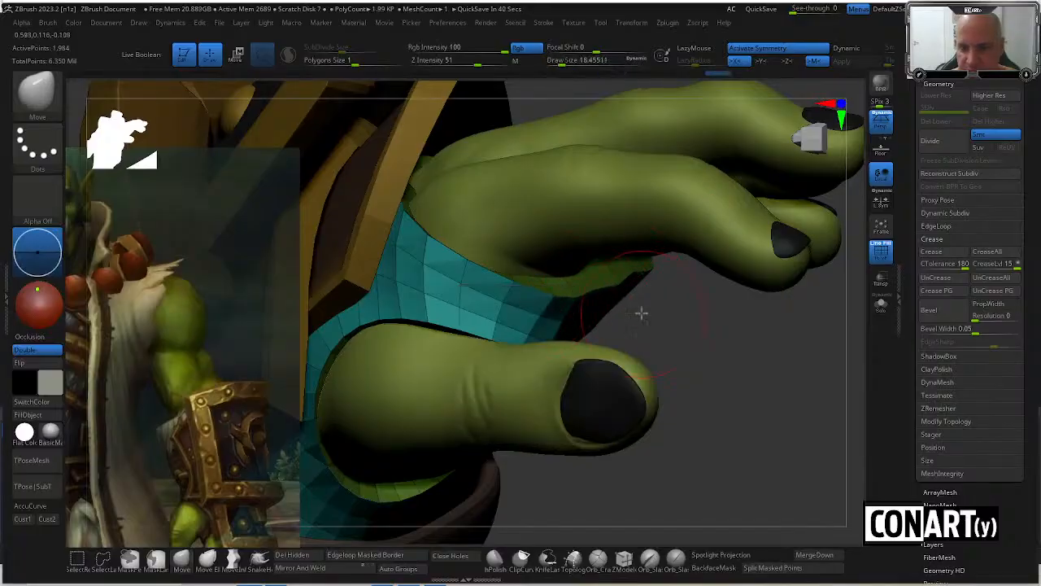
pyautogui.moveTo(640, 313); pyautogui.dragTo(668, 282, button='right')
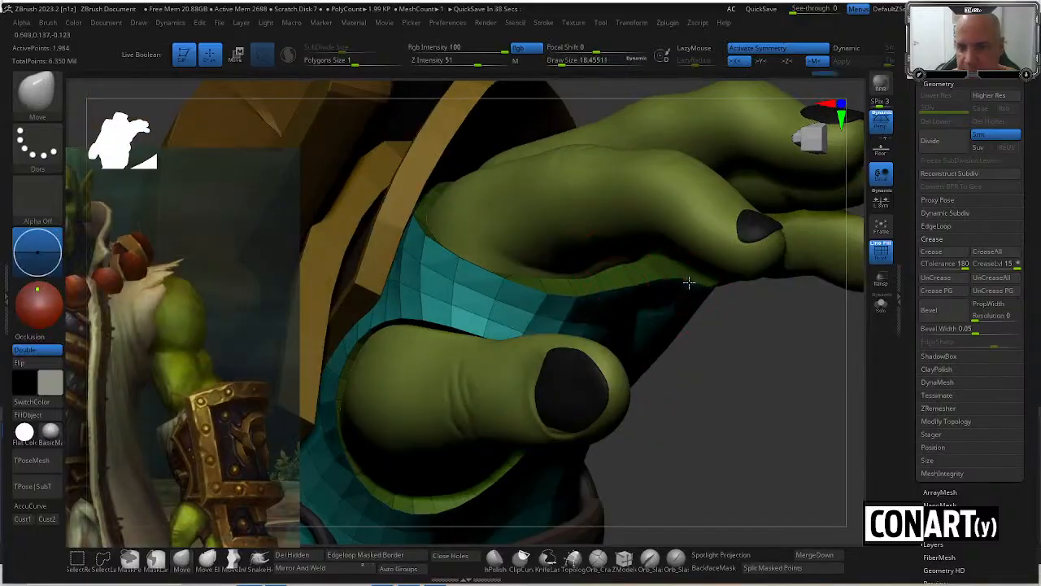
pyautogui.moveTo(703, 312); pyautogui.dragTo(727, 281, button='right')
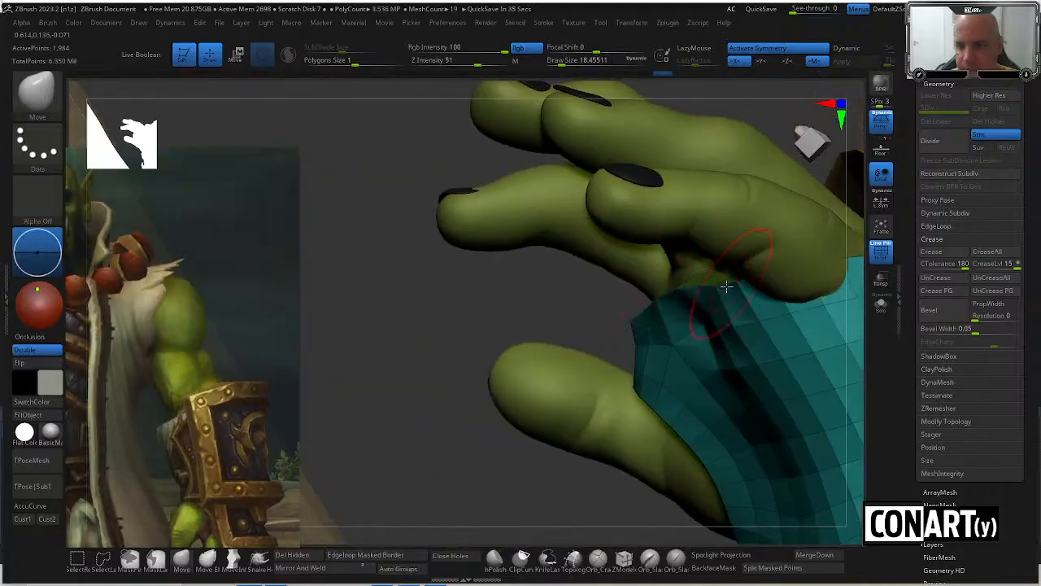
# Even out the glove's palm edge below the fingers with the Move brush at draw size about 31.
pyautogui.moveTo(614, 333)
pyautogui.mouseDown(button='right')
pyautogui.moveTo(602, 328)
pyautogui.moveTo(593, 345)
pyautogui.mouseUp(button='right')
pyautogui.moveTo(558, 347); pyautogui.dragTo(569, 346)
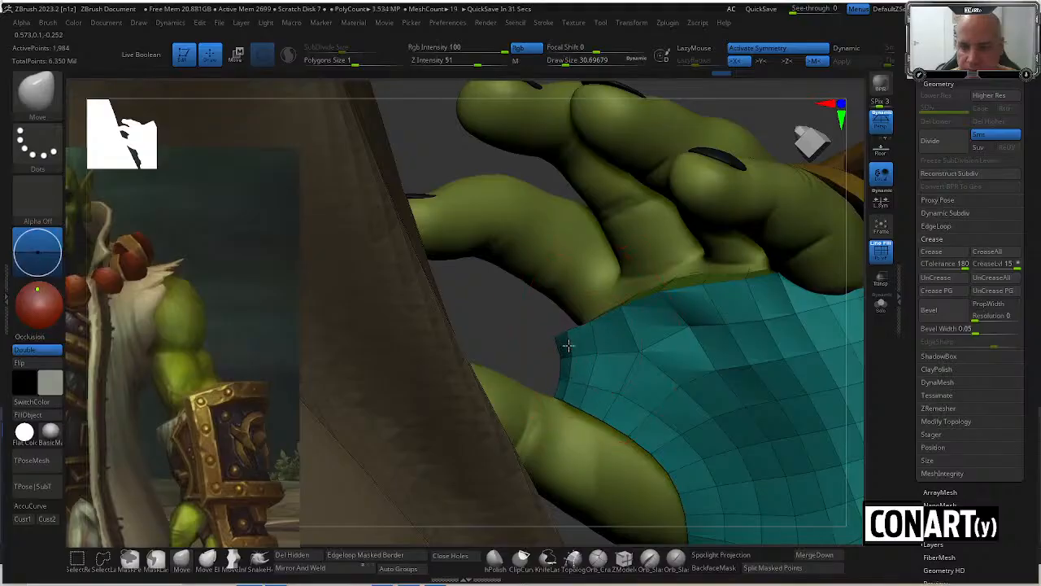
pyautogui.moveTo(571, 370); pyautogui.dragTo(668, 366, button='right')
# Fit the glove's rim more closely around the base of the thumb with the Move brush at draw size about 31.
pyautogui.moveTo(739, 398); pyautogui.dragTo(724, 373, button='right')
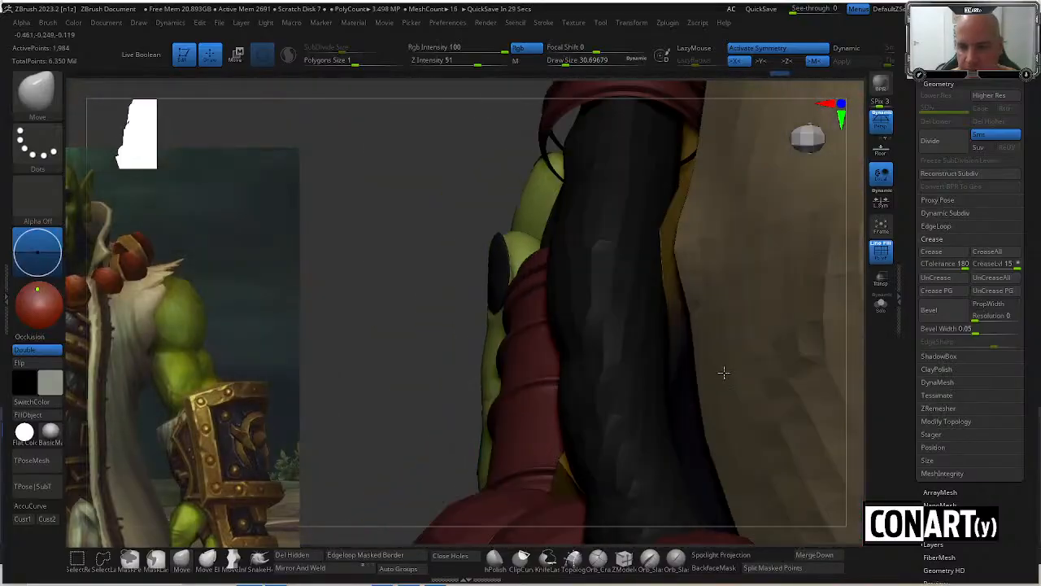
pyautogui.moveTo(435, 351); pyautogui.dragTo(471, 516, button='right')
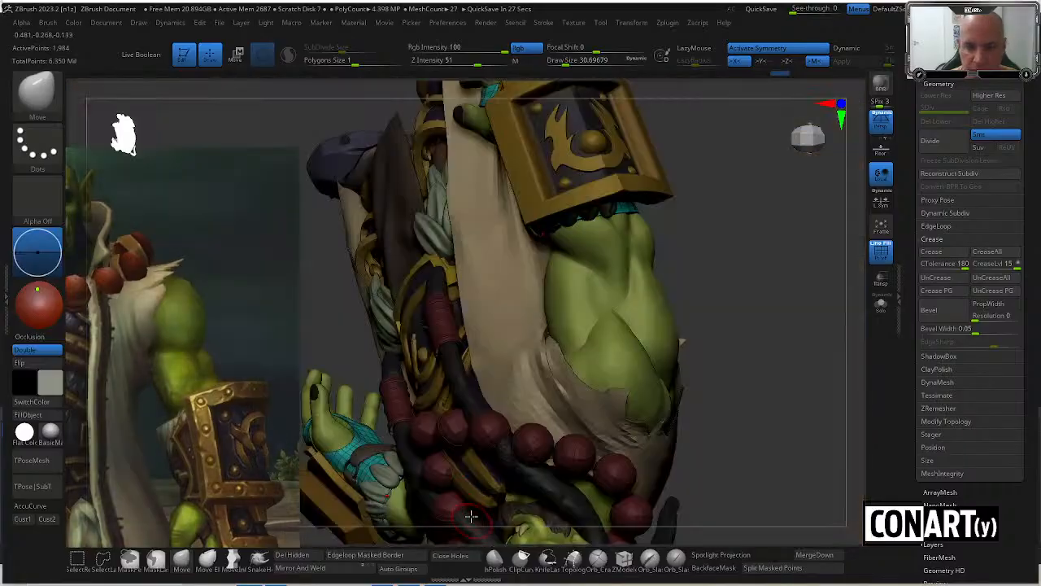
pyautogui.moveTo(738, 319); pyautogui.dragTo(565, 241, button='right')
pyautogui.moveTo(525, 393); pyautogui.dragTo(518, 325, button='right')
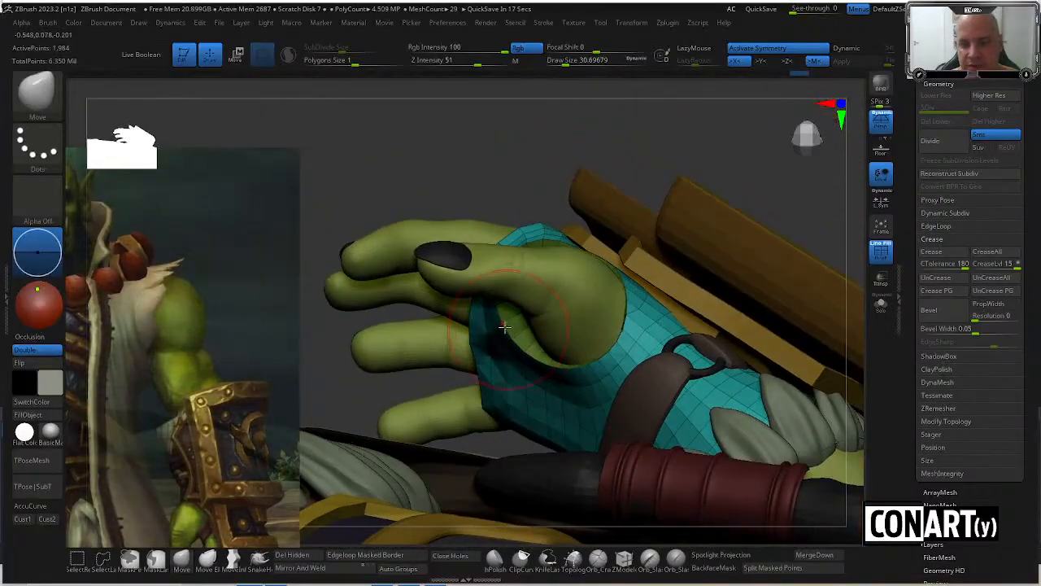
pyautogui.moveTo(499, 188); pyautogui.dragTo(592, 251, button='right')
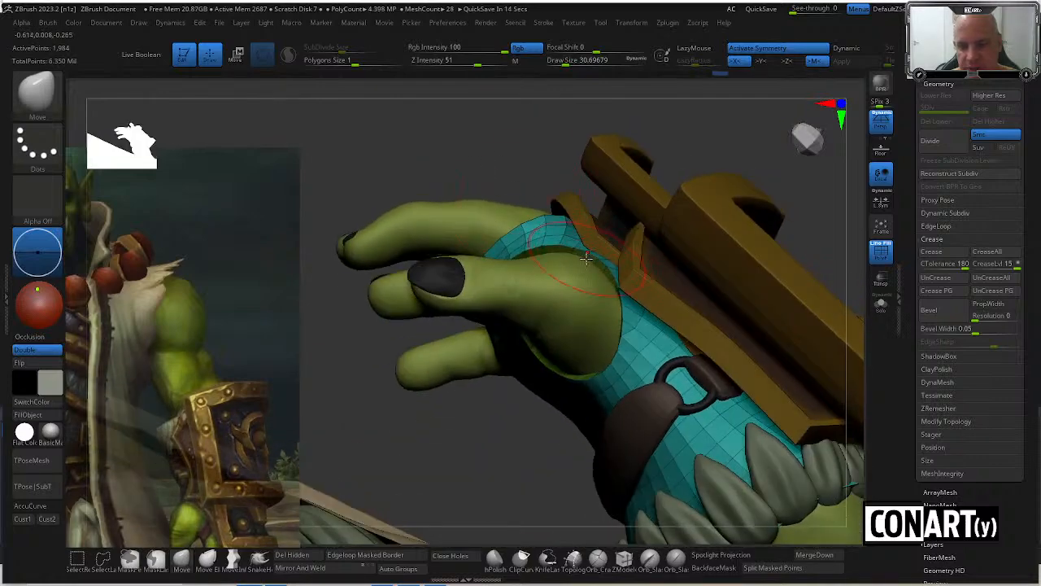
pyautogui.moveTo(572, 213); pyautogui.dragTo(586, 258, button='right')
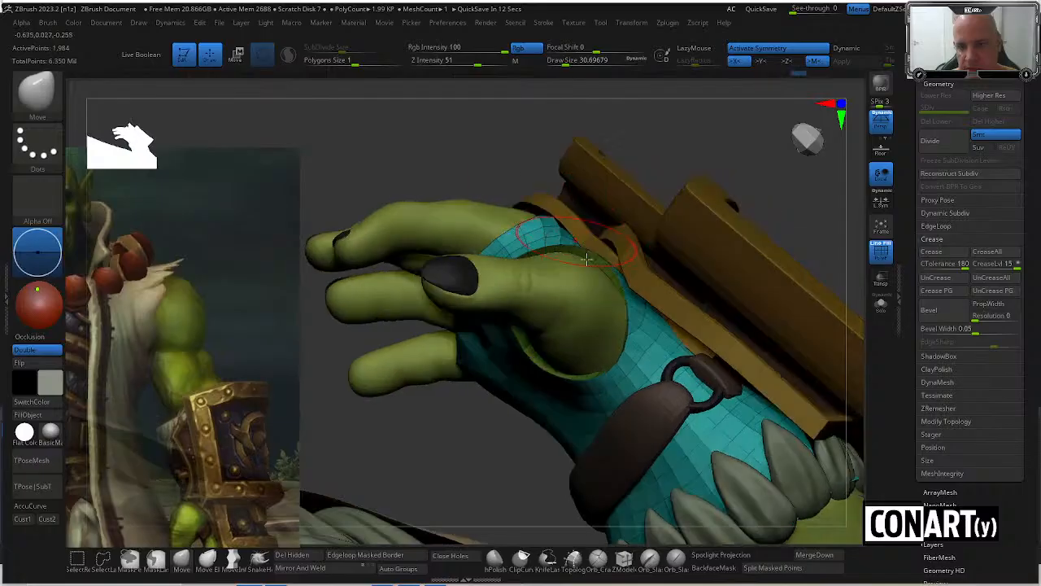
pyautogui.moveTo(624, 314); pyautogui.dragTo(633, 320)
pyautogui.moveTo(689, 143); pyautogui.dragTo(728, 142, button='right')
pyautogui.moveTo(632, 322); pyautogui.dragTo(643, 327)
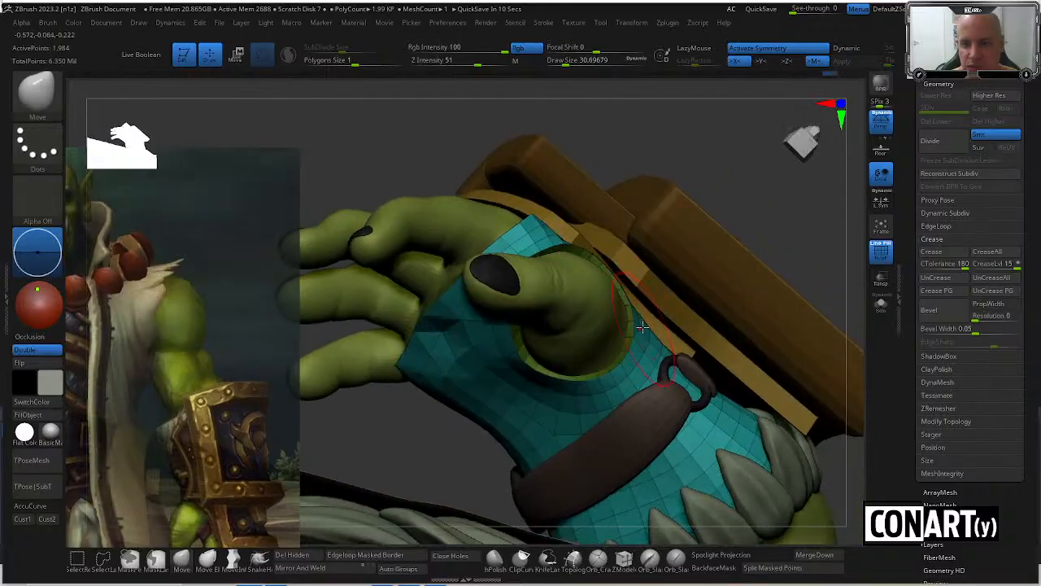
pyautogui.hotkey('ctrl', 'z')
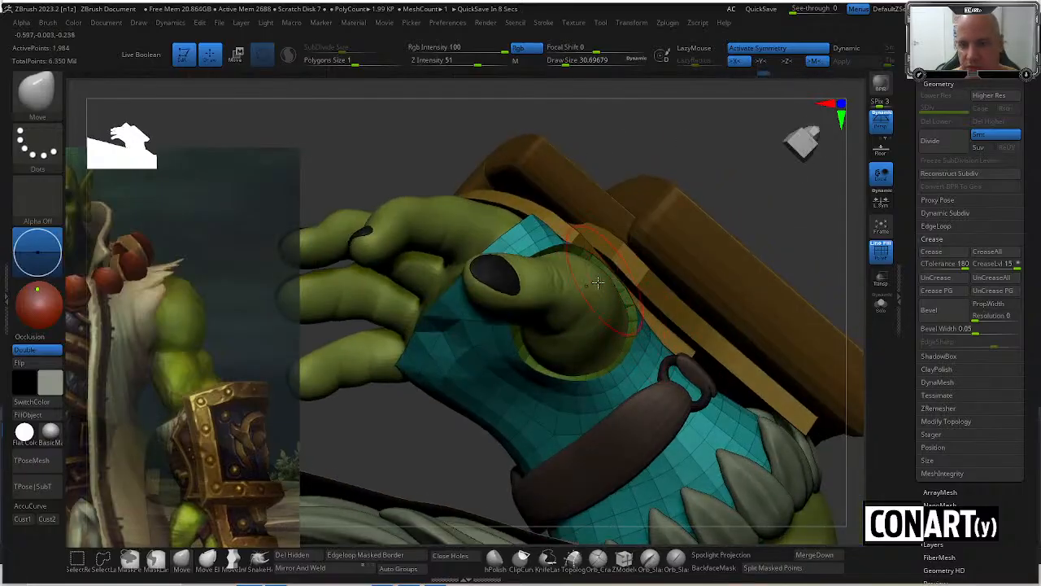
# Tighten the glove's rim over the knuckles on the back of the hand with the Move brush.
pyautogui.moveTo(616, 102); pyautogui.dragTo(575, 239, button='right')
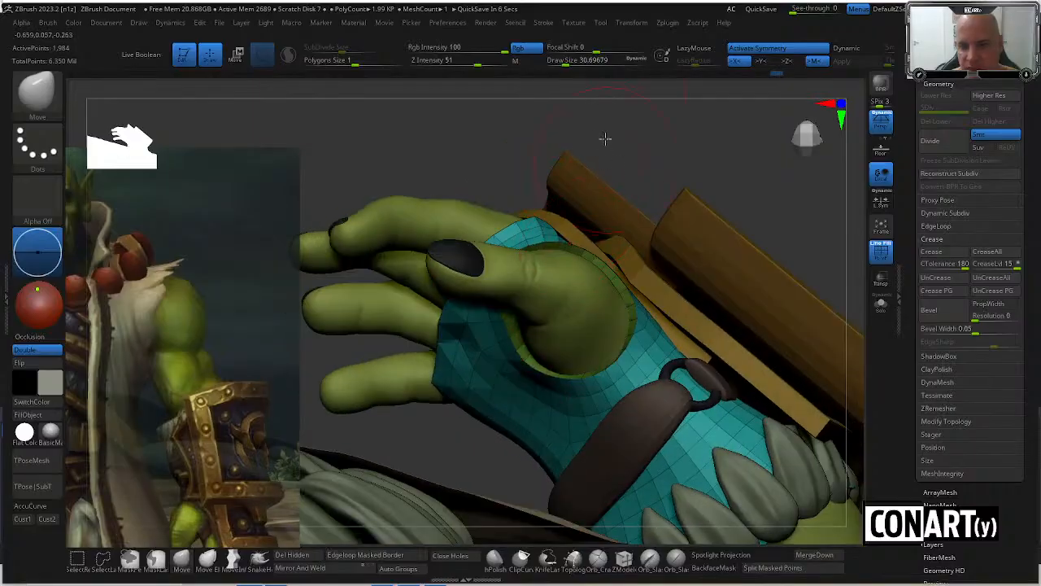
pyautogui.moveTo(605, 138); pyautogui.dragTo(502, 316, button='right')
pyautogui.moveTo(521, 186); pyautogui.dragTo(562, 244, button='right')
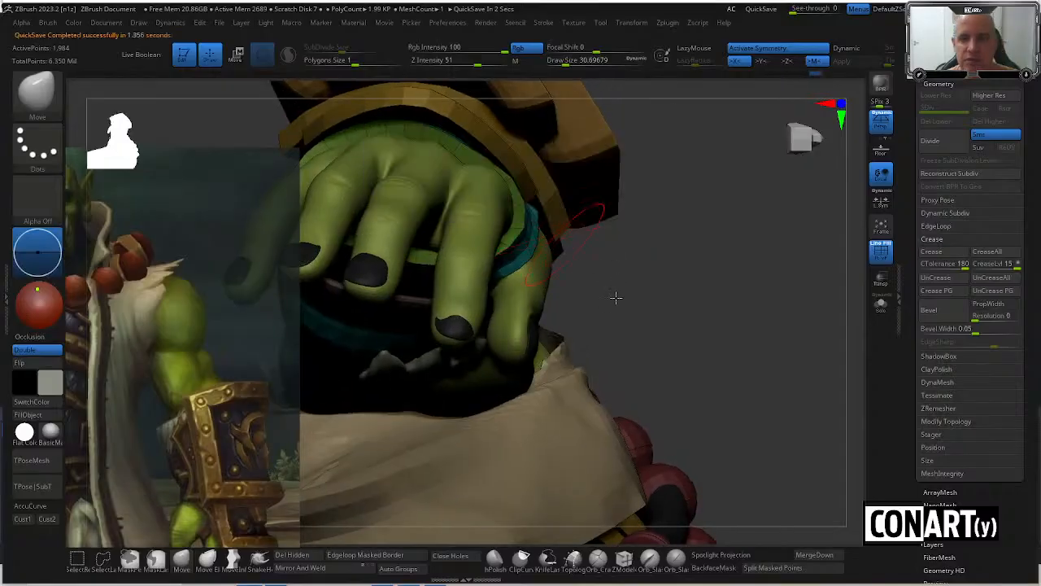
pyautogui.moveTo(616, 298); pyautogui.dragTo(480, 198, button='right')
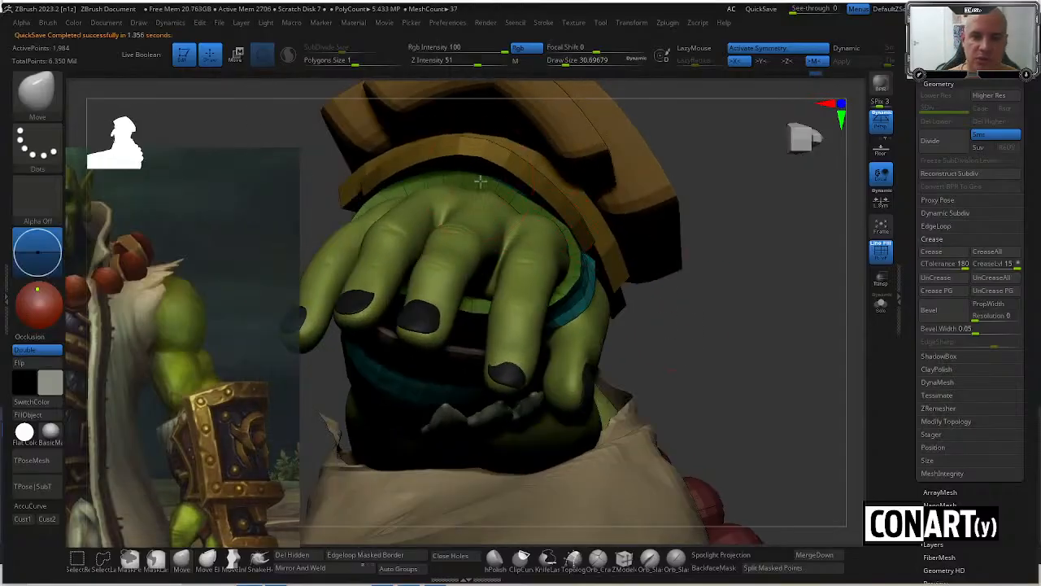
pyautogui.moveTo(480, 181); pyautogui.dragTo(477, 190)
pyautogui.moveTo(413, 185); pyautogui.dragTo(415, 188)
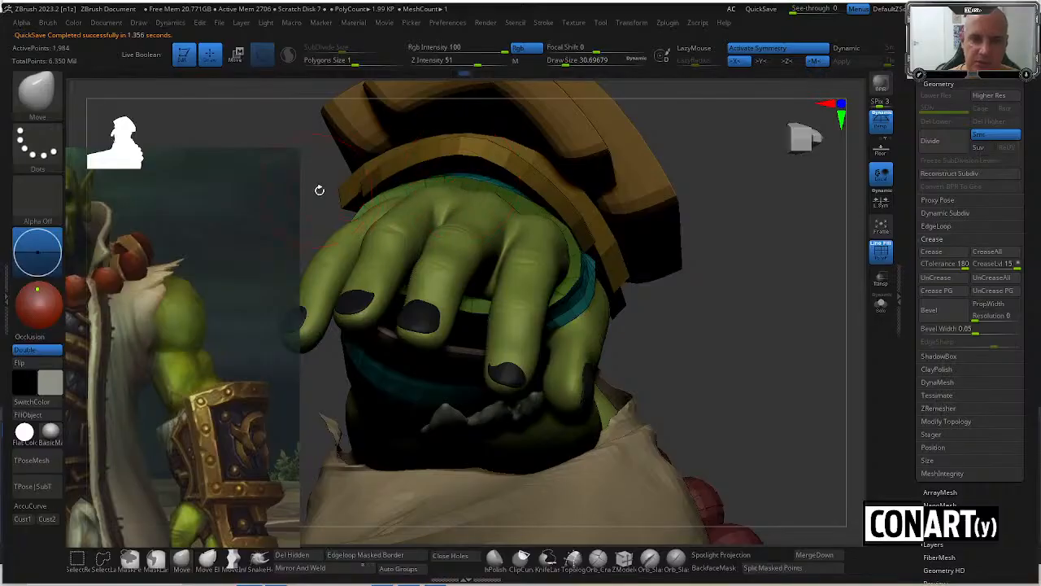
# Pull the glove's edge back from the side of the knuckles toward the wrist with the Move brush at draw size about 56.
pyautogui.moveTo(319, 189); pyautogui.dragTo(378, 198, button='right')
pyautogui.moveTo(667, 274)
pyautogui.mouseDown(button='right')
pyautogui.moveTo(676, 309)
pyautogui.moveTo(387, 257)
pyautogui.mouseUp(button='right')
pyautogui.moveTo(456, 261); pyautogui.dragTo(679, 235, button='right')
pyautogui.press('space')
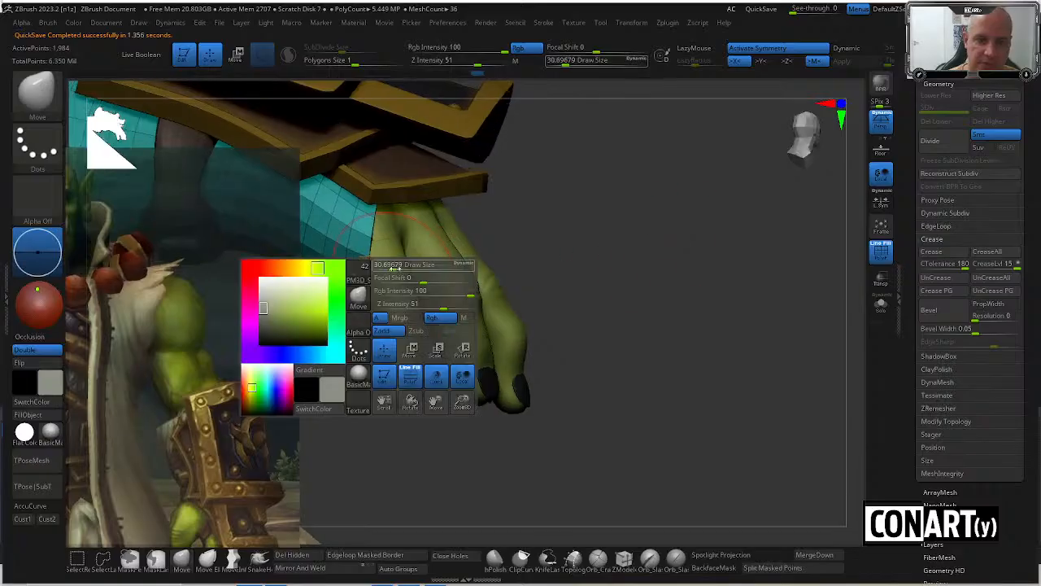
pyautogui.moveTo(573, 477); pyautogui.dragTo(615, 472, button='right')
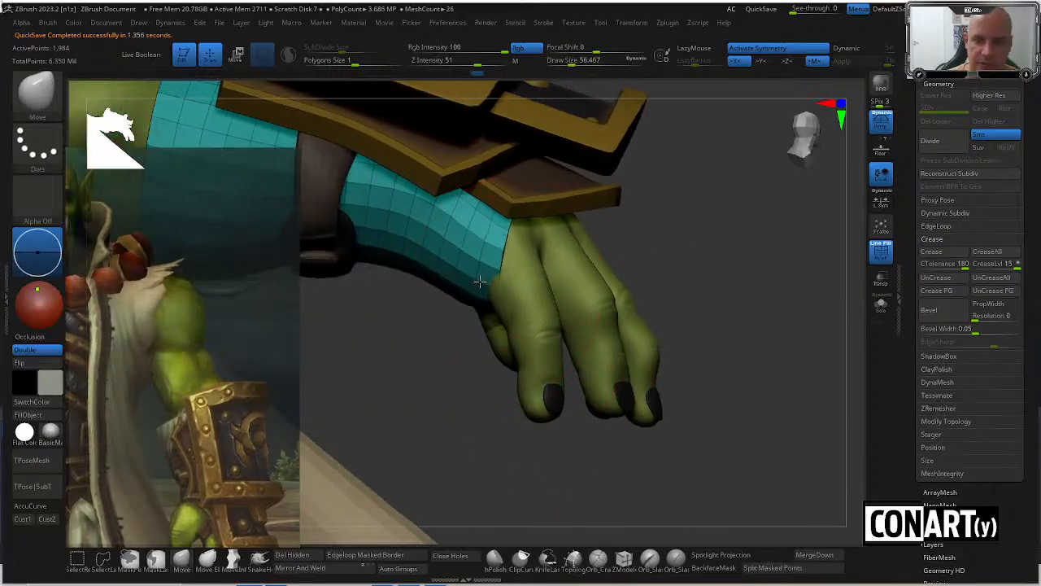
pyautogui.moveTo(480, 281); pyautogui.dragTo(481, 280)
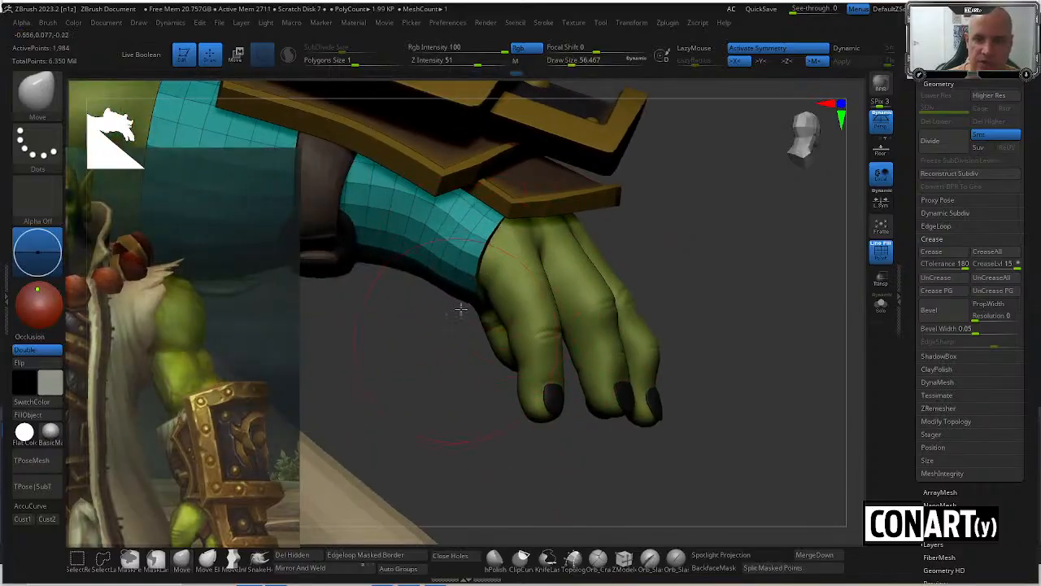
# Reduce the Move brush's draw size to 28.75 and examine the glove's fit along the wrist and knuckles.
pyautogui.moveTo(460, 309); pyautogui.dragTo(480, 179, button='right')
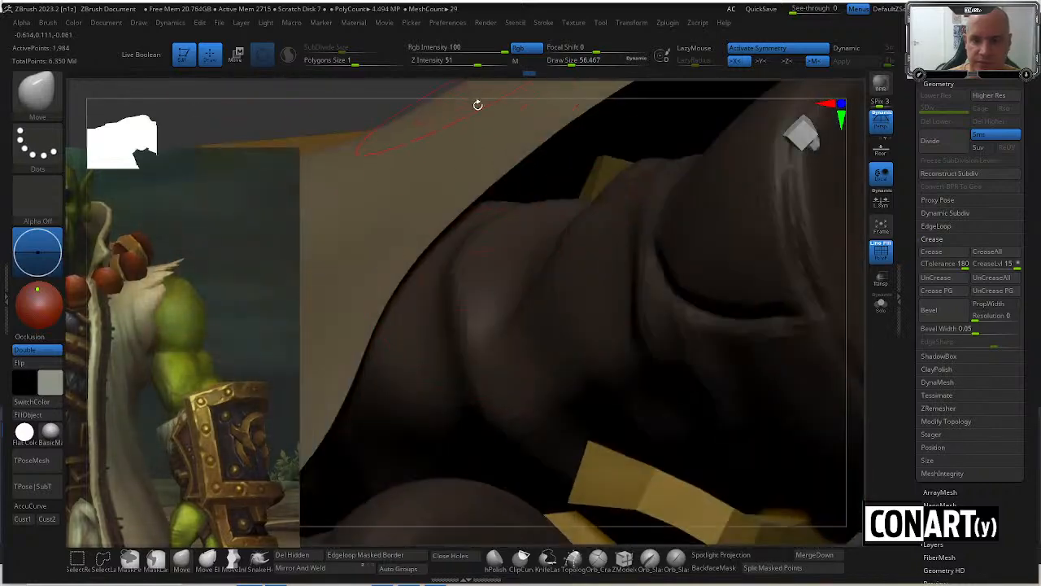
pyautogui.moveTo(477, 104); pyautogui.dragTo(492, 212, button='right')
pyautogui.moveTo(514, 298)
pyautogui.mouseDown(button='right')
pyautogui.moveTo(672, 291)
pyautogui.moveTo(491, 299)
pyautogui.moveTo(469, 312)
pyautogui.mouseUp(button='right')
pyautogui.press('space')
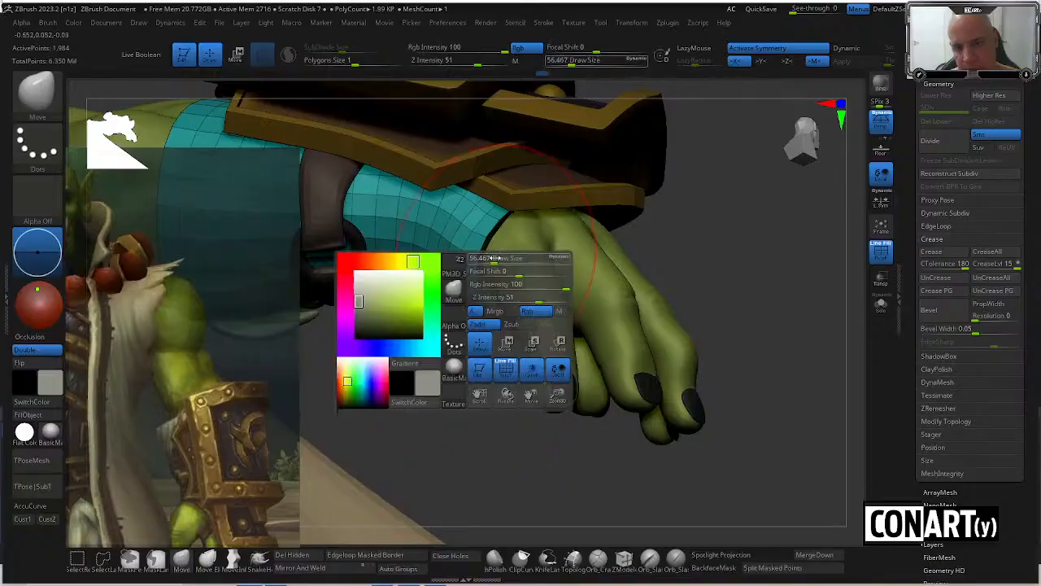
pyautogui.moveTo(491, 259); pyautogui.dragTo(479, 256)
pyautogui.moveTo(443, 333)
pyautogui.mouseDown(button='right')
pyautogui.moveTo(491, 239)
pyautogui.moveTo(750, 274)
pyautogui.moveTo(727, 287)
pyautogui.moveTo(714, 279)
pyautogui.moveTo(723, 264)
pyautogui.moveTo(705, 225)
pyautogui.mouseUp(button='right')
pyautogui.moveTo(531, 247)
pyautogui.mouseDown(button='right')
pyautogui.moveTo(610, 267)
pyautogui.moveTo(771, 232)
pyautogui.moveTo(746, 200)
pyautogui.moveTo(755, 195)
pyautogui.moveTo(725, 375)
pyautogui.moveTo(623, 442)
pyautogui.moveTo(776, 222)
pyautogui.moveTo(675, 233)
pyautogui.mouseUp(button='right')
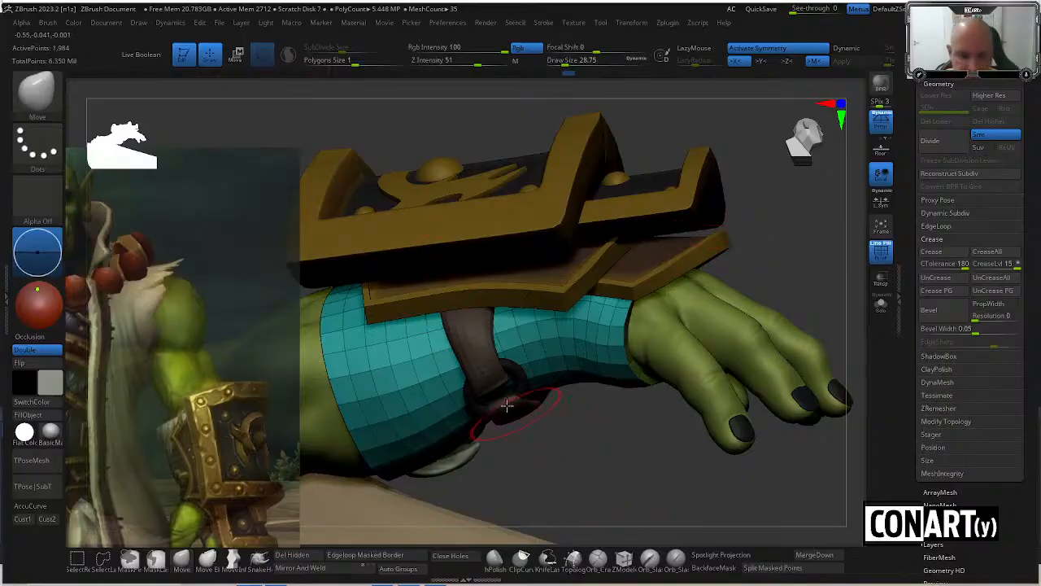
pyautogui.moveTo(558, 435); pyautogui.dragTo(842, 219, button='right')
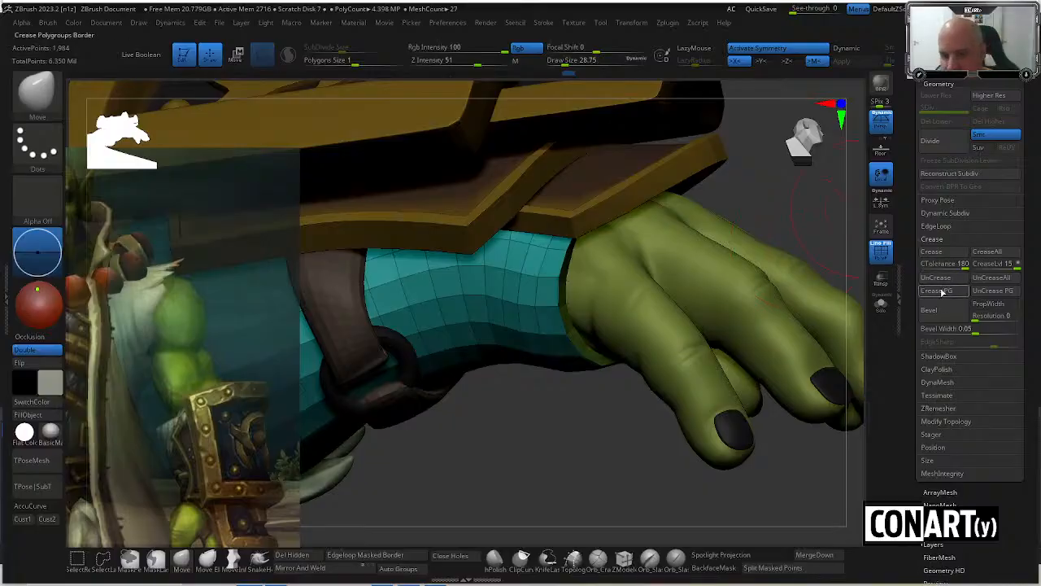
# Crease the glove's polygroup borders, subdivide it to level 5, and hide its wireframe to check the smoothed surface.
pyautogui.hotkey('ctrl', 'd')
pyautogui.hotkey('ctrl', 'd')
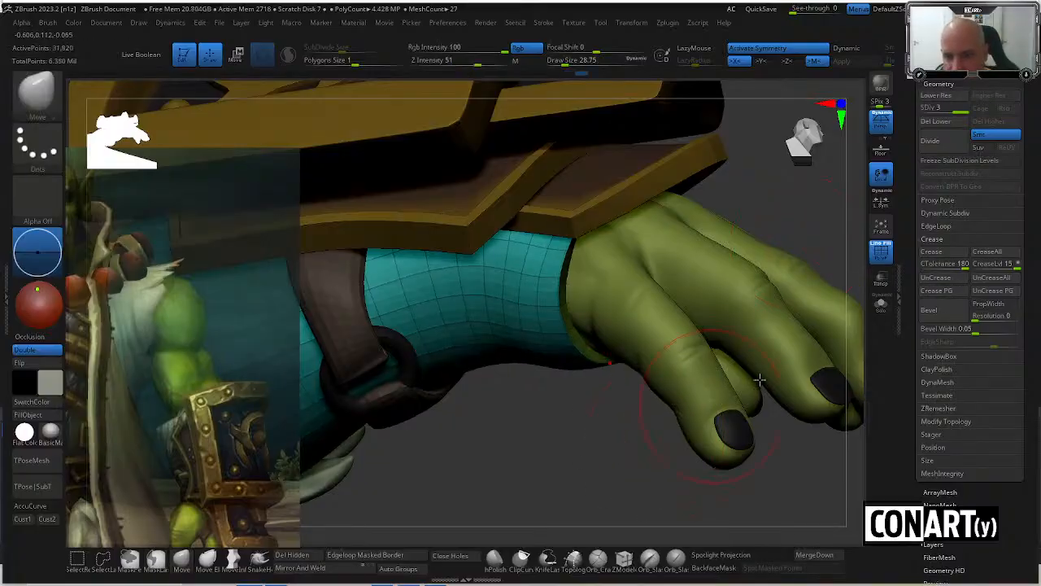
pyautogui.hotkey('ctrl', 'd')
pyautogui.hotkey('ctrl', 'd')
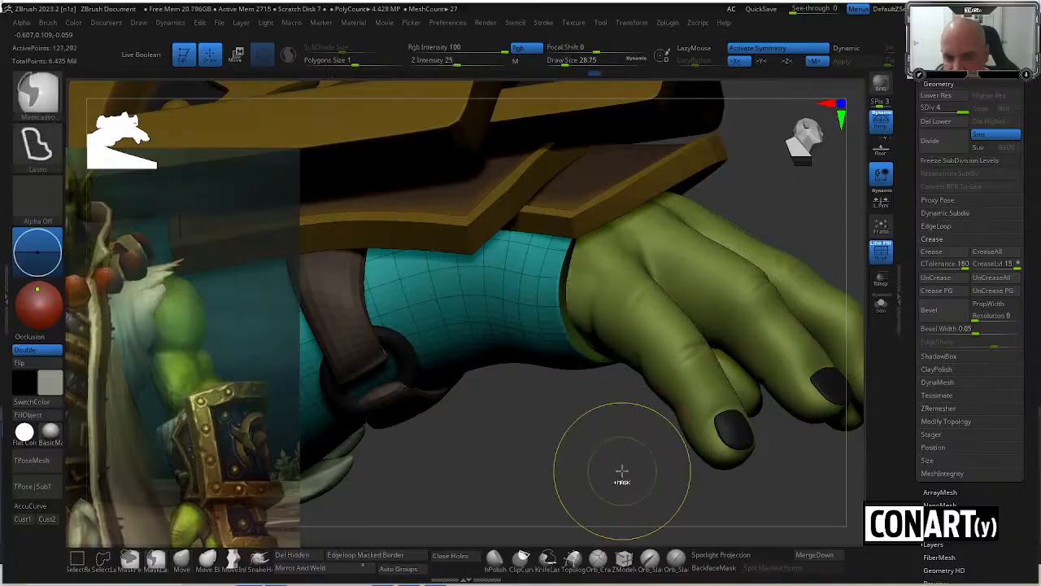
pyautogui.hotkey('shift', 'f')
pyautogui.moveTo(615, 457); pyautogui.dragTo(505, 309)
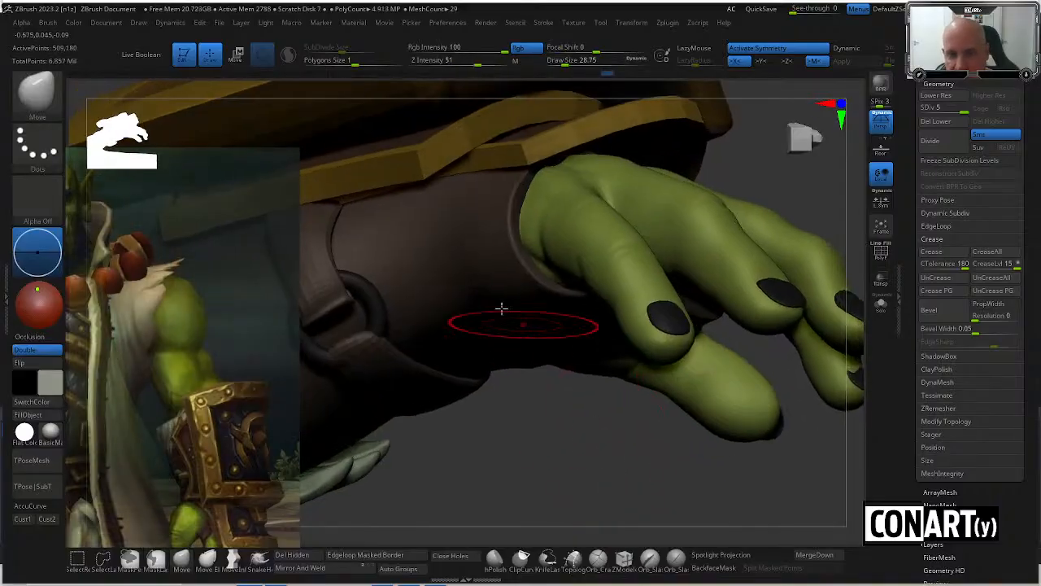
pyautogui.moveTo(553, 404); pyautogui.dragTo(656, 326)
pyautogui.moveTo(754, 309); pyautogui.dragTo(642, 382)
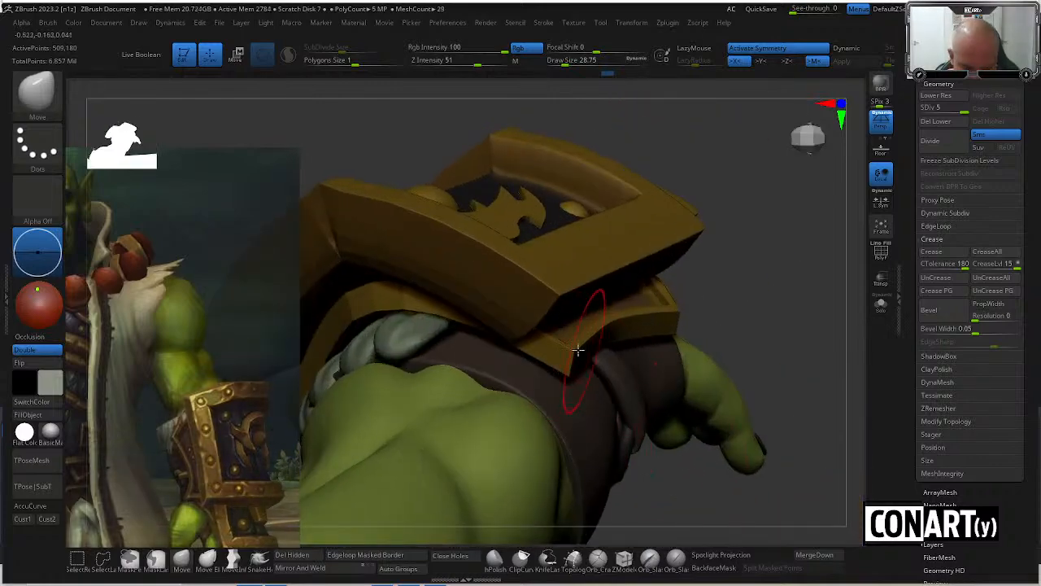
pyautogui.press('b')
pyautogui.press('m')
pyautogui.press('l')
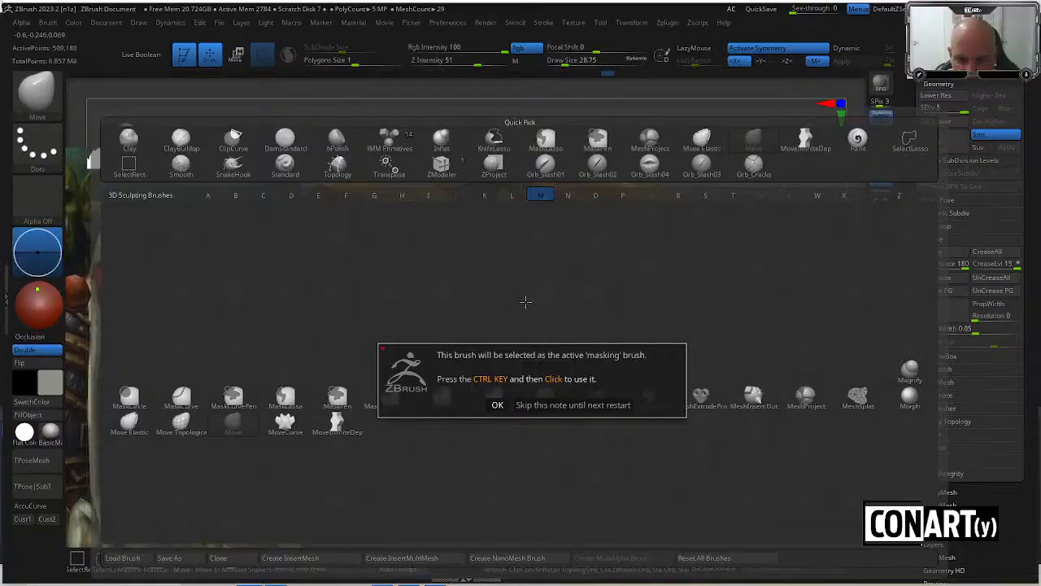
pyautogui.press('Return')
pyautogui.press('b')
pyautogui.press('Escape')
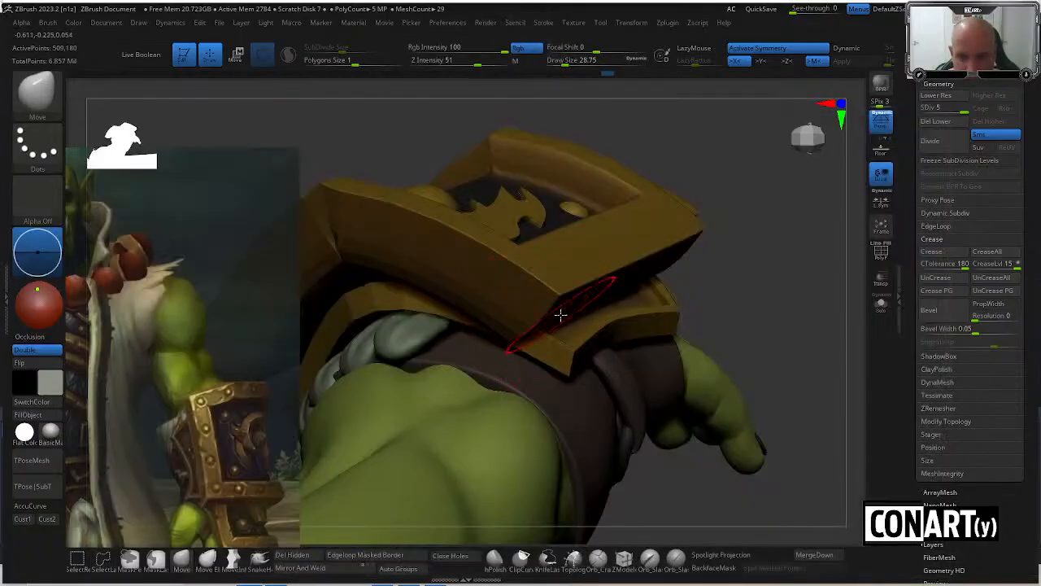
# Lower the glove to subdivision level 2 and reshape its forearm cuff with the Move brush at draw size about 46.
pyautogui.press('space')
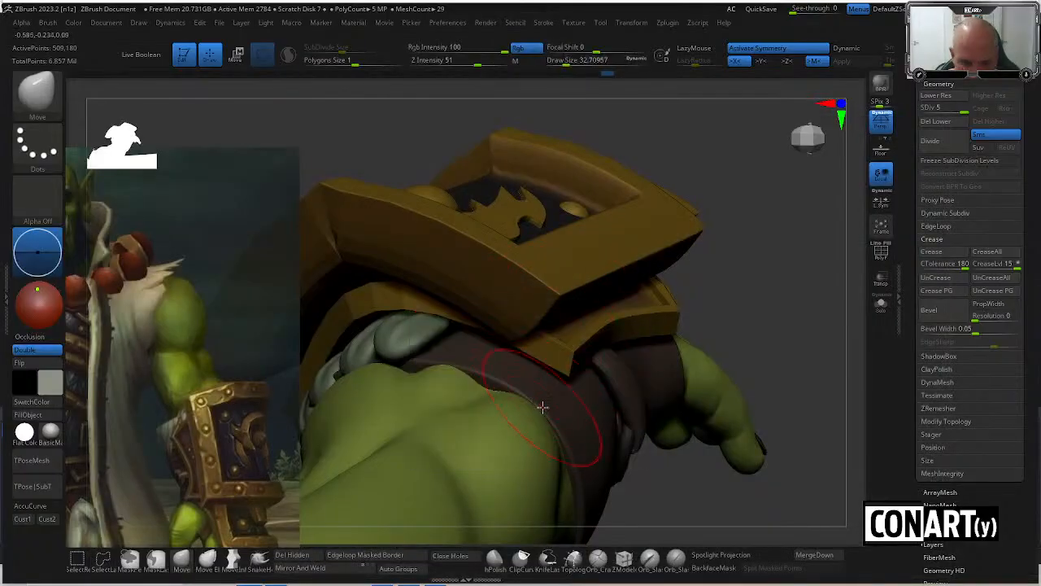
pyautogui.hotkey('shift', 'd')
pyautogui.hotkey('shift', 'd')
pyautogui.press('space')
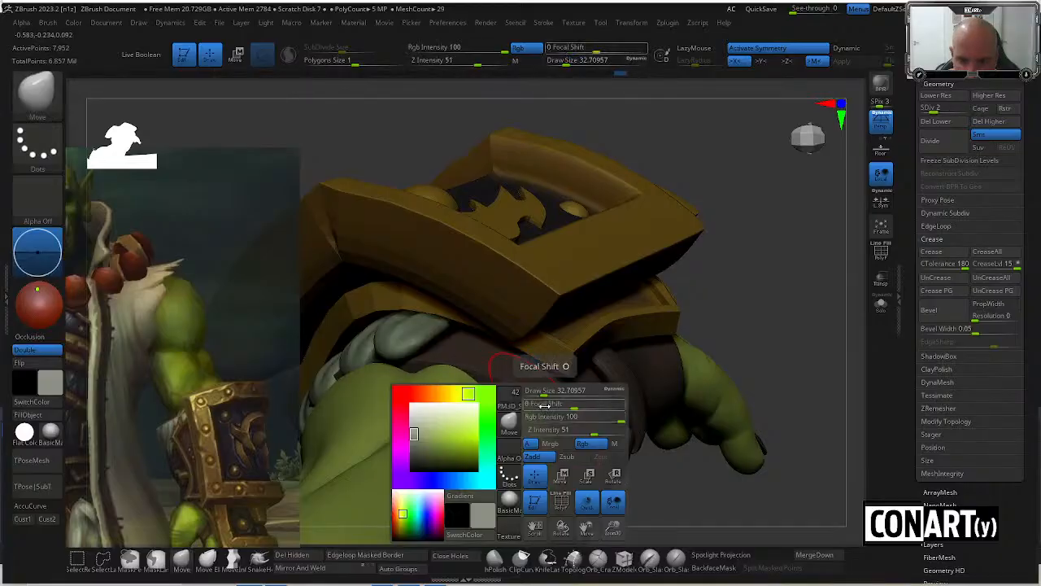
pyautogui.moveTo(543, 392); pyautogui.dragTo(547, 392)
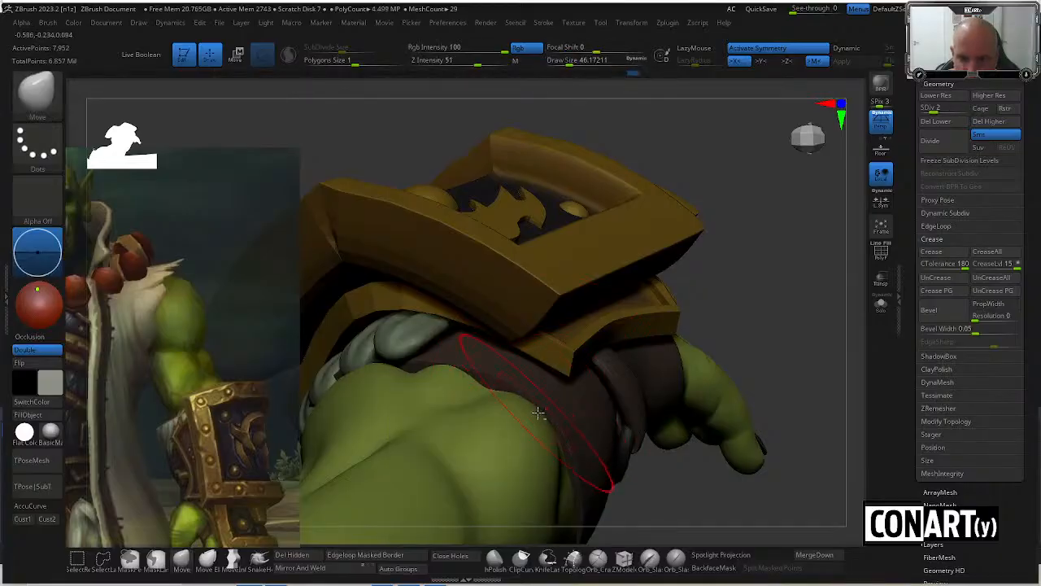
pyautogui.moveTo(646, 488)
pyautogui.mouseDown()
pyautogui.moveTo(577, 489)
pyautogui.moveTo(627, 463)
pyautogui.moveTo(567, 461)
pyautogui.moveTo(600, 493)
pyautogui.mouseUp()
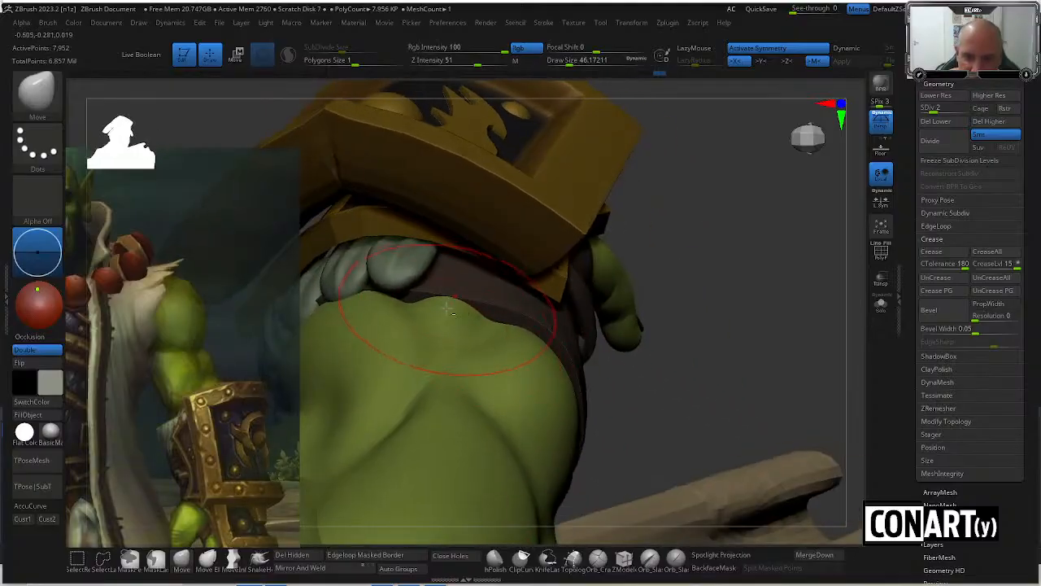
pyautogui.moveTo(692, 223)
pyautogui.mouseDown()
pyautogui.moveTo(432, 305)
pyautogui.moveTo(440, 296)
pyautogui.moveTo(412, 295)
pyautogui.mouseUp()
# Refine the glove cuff's edge around the forearm with the Move brush at draw size 28.75.
pyautogui.press('space')
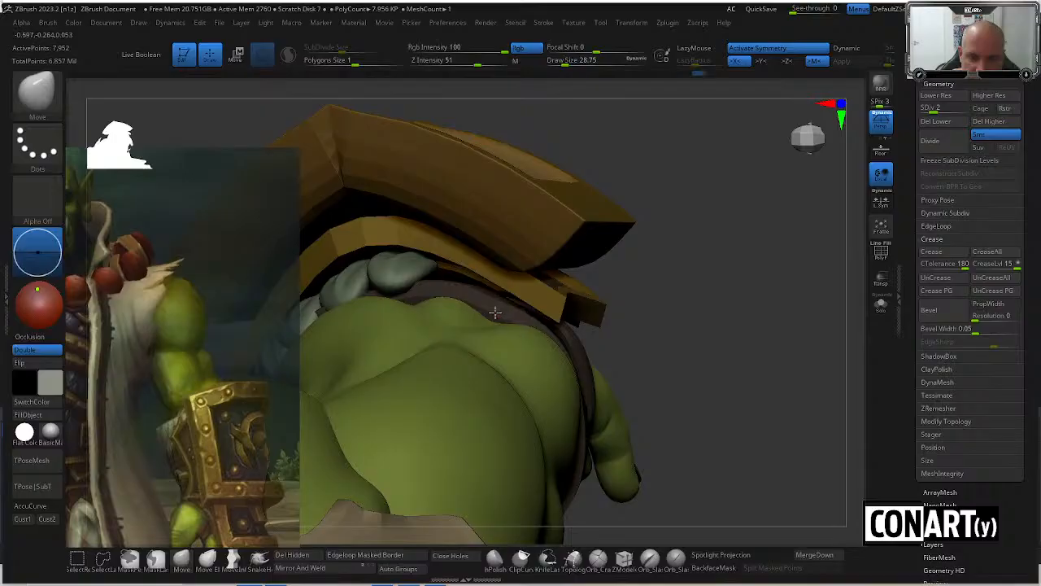
pyautogui.moveTo(635, 309)
pyautogui.mouseDown()
pyautogui.moveTo(658, 331)
pyautogui.moveTo(570, 366)
pyautogui.moveTo(592, 383)
pyautogui.moveTo(580, 375)
pyautogui.mouseUp()
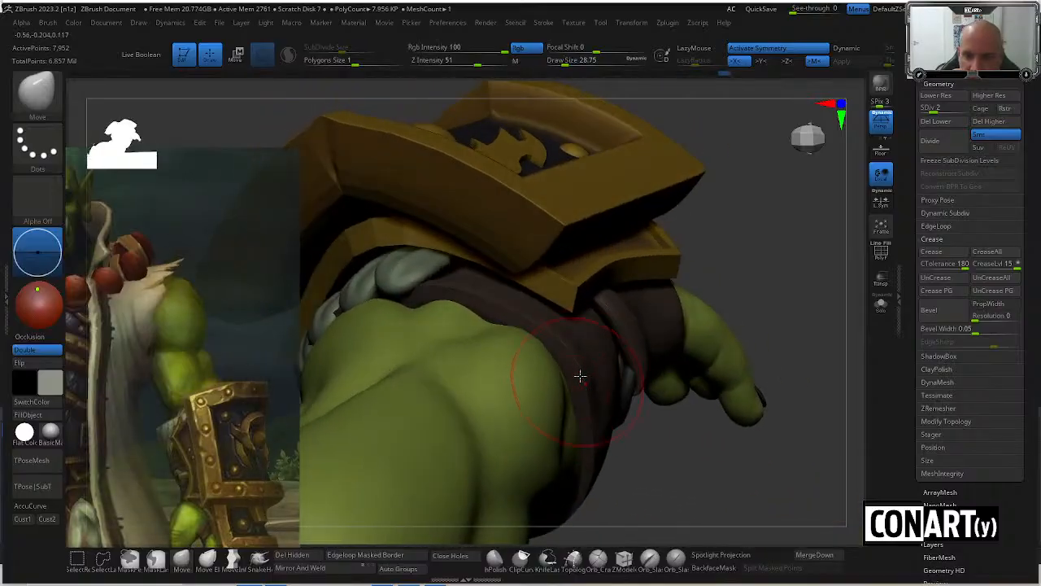
pyautogui.moveTo(614, 418)
pyautogui.mouseDown()
pyautogui.moveTo(561, 340)
pyautogui.moveTo(507, 111)
pyautogui.moveTo(529, 492)
pyautogui.moveTo(662, 379)
pyautogui.mouseUp()
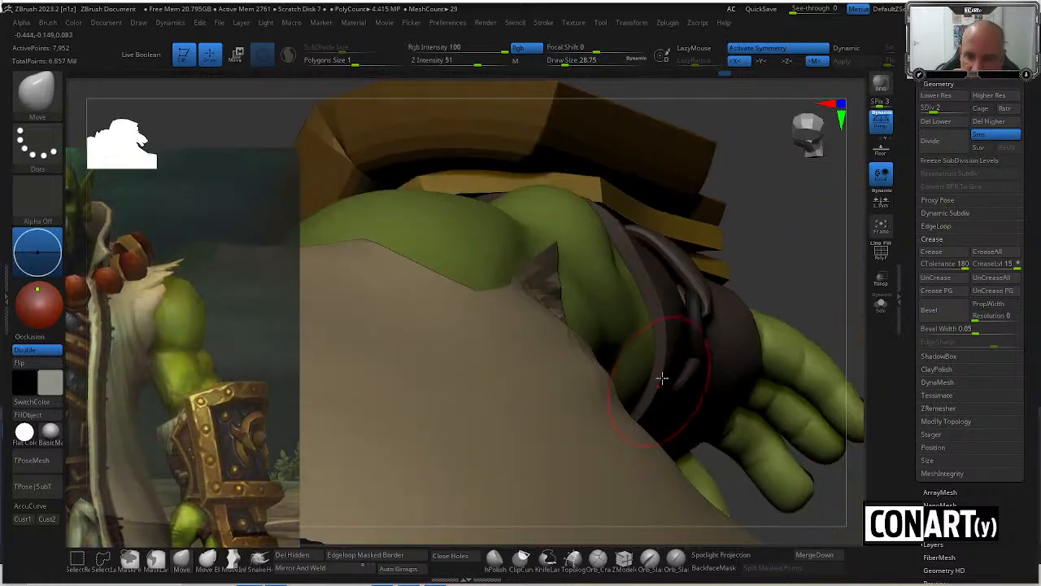
pyautogui.moveTo(755, 244)
pyautogui.mouseDown()
pyautogui.moveTo(759, 261)
pyautogui.moveTo(629, 414)
pyautogui.moveTo(395, 470)
pyautogui.moveTo(409, 353)
pyautogui.moveTo(464, 442)
pyautogui.moveTo(475, 420)
pyautogui.moveTo(659, 336)
pyautogui.mouseUp()
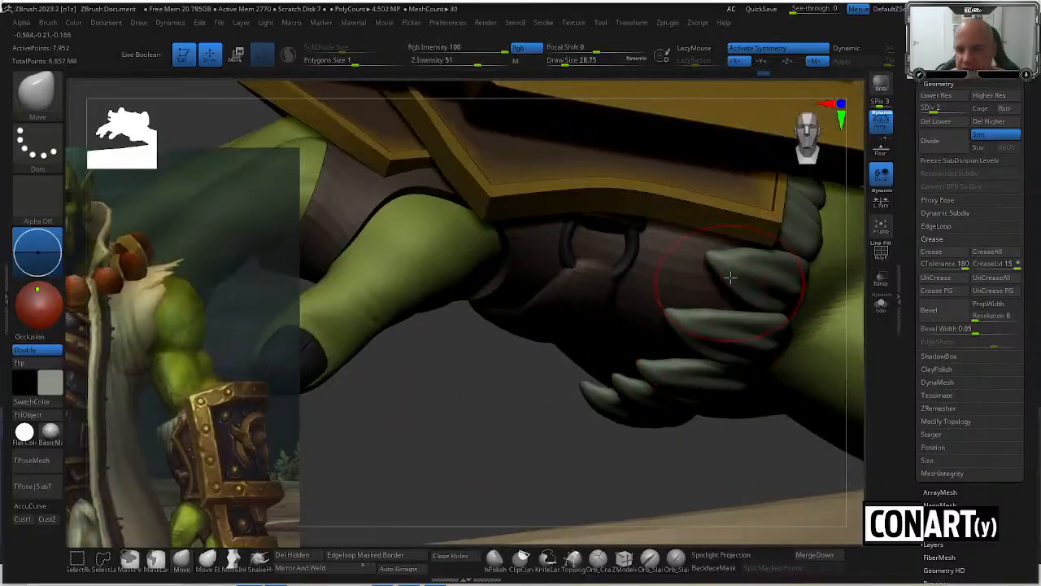
# Raise the leather glove to subdivision level 5 and isolate it from the rest of the character.
pyautogui.moveTo(529, 407)
pyautogui.mouseDown()
pyautogui.moveTo(525, 353)
pyautogui.moveTo(537, 426)
pyautogui.moveTo(515, 342)
pyautogui.mouseUp()
pyautogui.press('d')
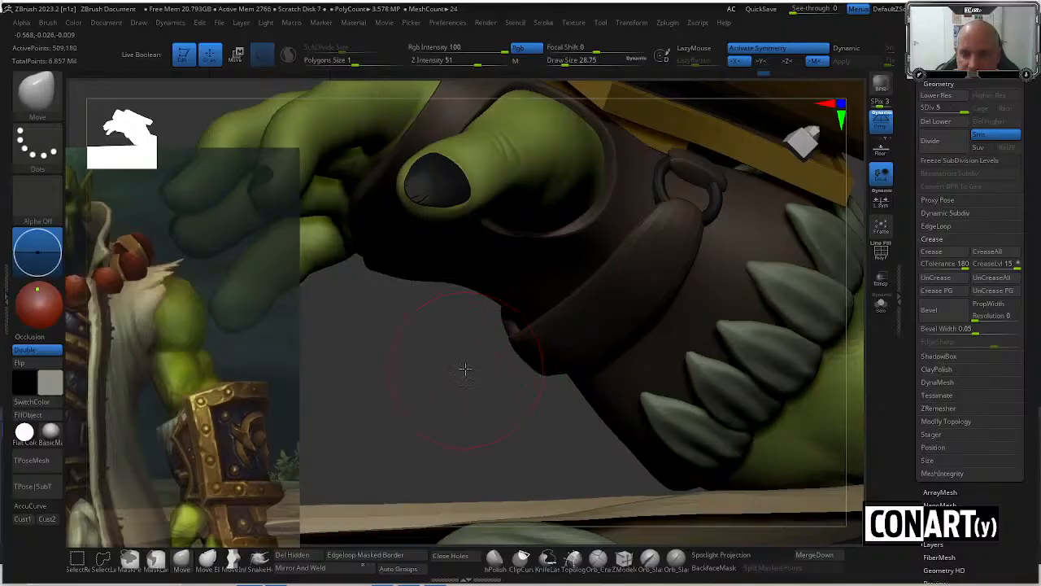
pyautogui.moveTo(464, 367)
pyautogui.mouseDown()
pyautogui.moveTo(448, 363)
pyautogui.moveTo(467, 344)
pyautogui.moveTo(462, 375)
pyautogui.moveTo(480, 400)
pyautogui.mouseUp()
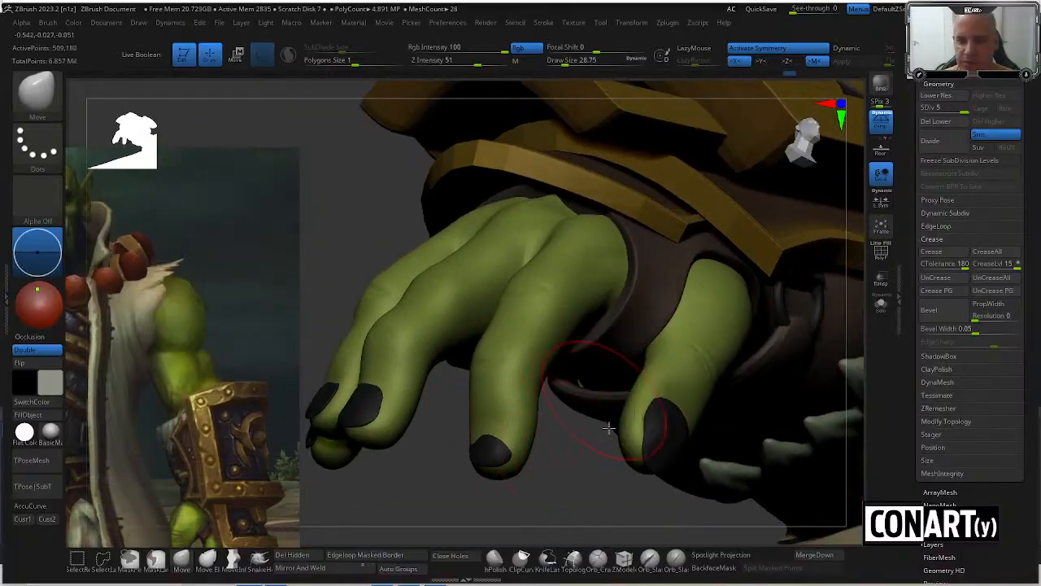
pyautogui.click(881, 304)
pyautogui.moveTo(587, 473)
pyautogui.mouseDown()
pyautogui.moveTo(570, 398)
pyautogui.moveTo(518, 328)
pyautogui.moveTo(638, 253)
pyautogui.moveTo(597, 174)
pyautogui.moveTo(574, 181)
pyautogui.mouseUp()
# Carve a fold across the glove's wrist below the thumb opening using the DamStandard brush at draw size about 46.
pyautogui.press('b')
pyautogui.press('d')
pyautogui.press('s')
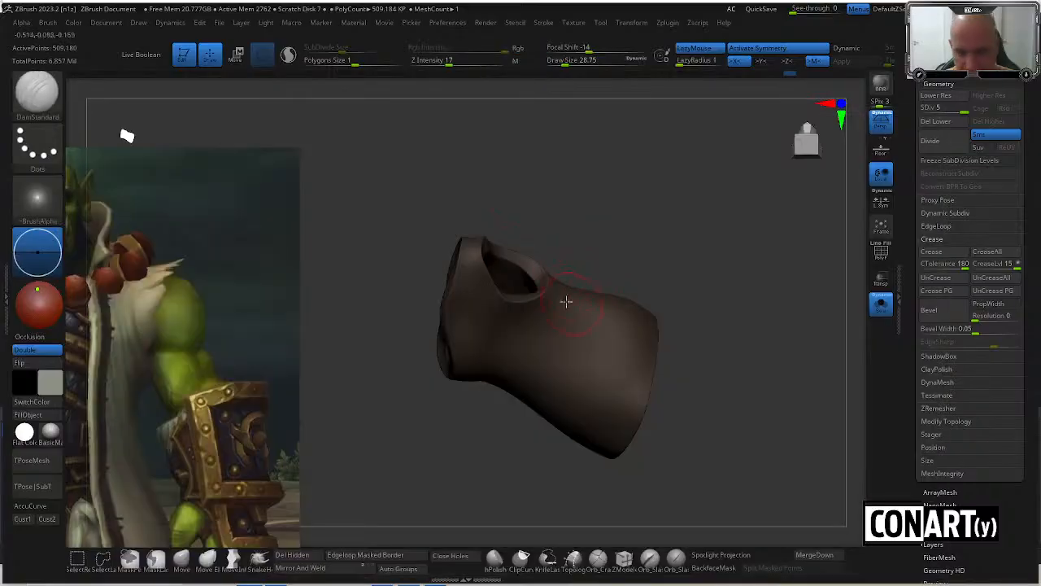
pyautogui.moveTo(524, 430); pyautogui.dragTo(558, 319)
pyautogui.press('space')
pyautogui.moveTo(558, 313); pyautogui.dragTo(563, 289, button='right')
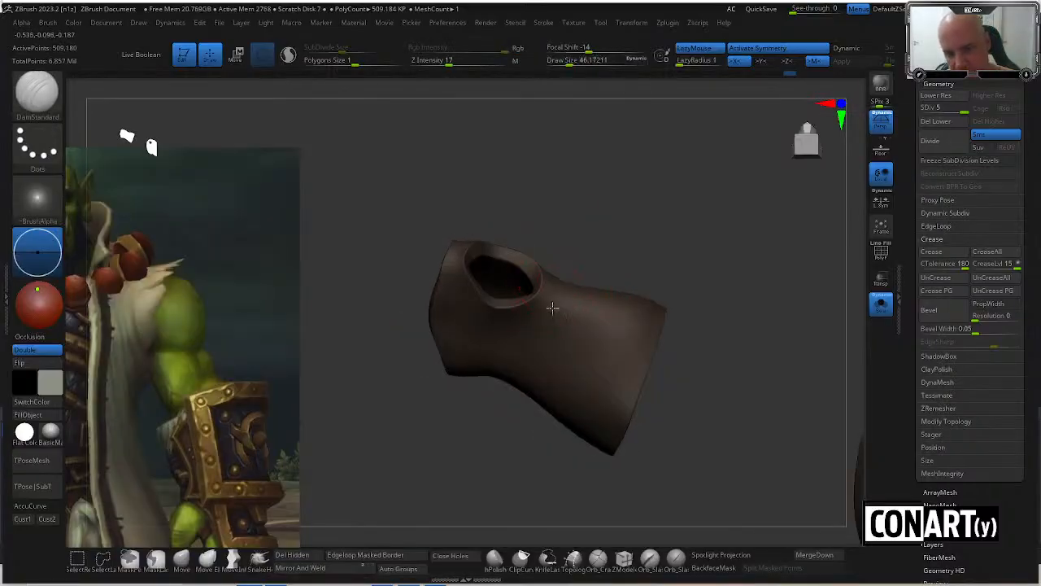
pyautogui.moveTo(513, 420); pyautogui.dragTo(564, 303)
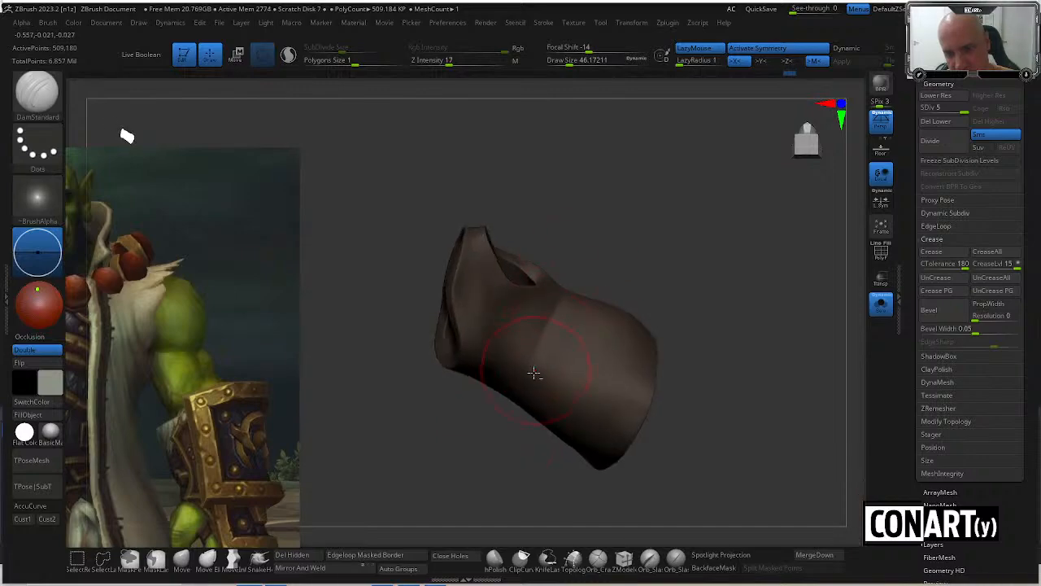
pyautogui.moveTo(590, 253); pyautogui.dragTo(540, 356)
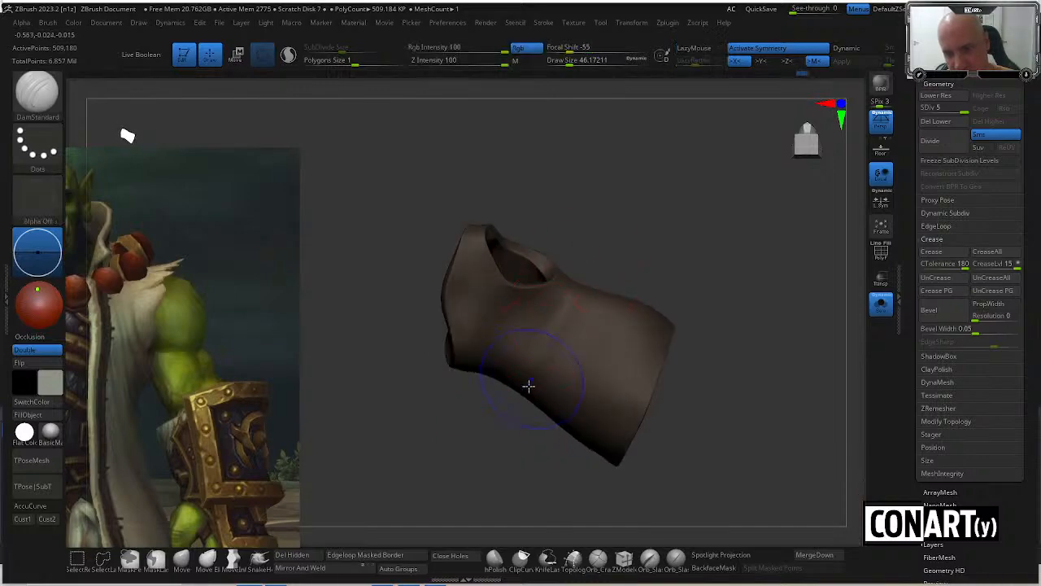
# Soften the first wrist fold and carve further folds down the side of the glove's wrist.
pyautogui.moveTo(591, 266); pyautogui.dragTo(563, 356)
pyautogui.moveTo(537, 463); pyautogui.dragTo(564, 391)
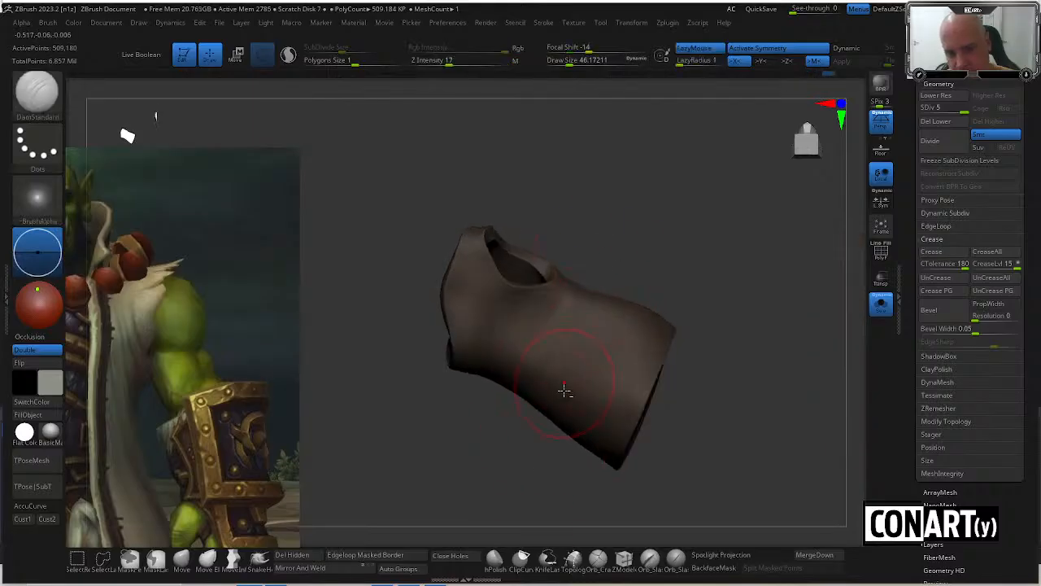
pyautogui.moveTo(573, 351)
pyautogui.mouseDown()
pyautogui.moveTo(598, 274)
pyautogui.moveTo(581, 319)
pyautogui.mouseUp()
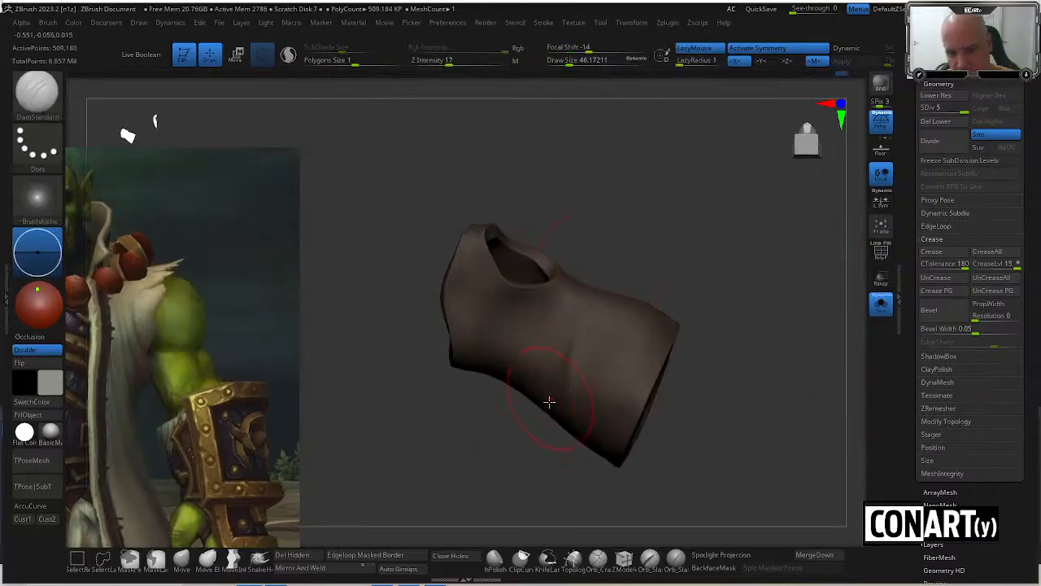
pyautogui.moveTo(547, 423)
pyautogui.mouseDown()
pyautogui.moveTo(592, 285)
pyautogui.moveTo(572, 346)
pyautogui.mouseUp()
pyautogui.moveTo(610, 262)
pyautogui.mouseDown()
pyautogui.moveTo(656, 190)
pyautogui.moveTo(641, 196)
pyautogui.moveTo(618, 269)
pyautogui.mouseUp()
pyautogui.moveTo(604, 323); pyautogui.dragTo(609, 332, button='right')
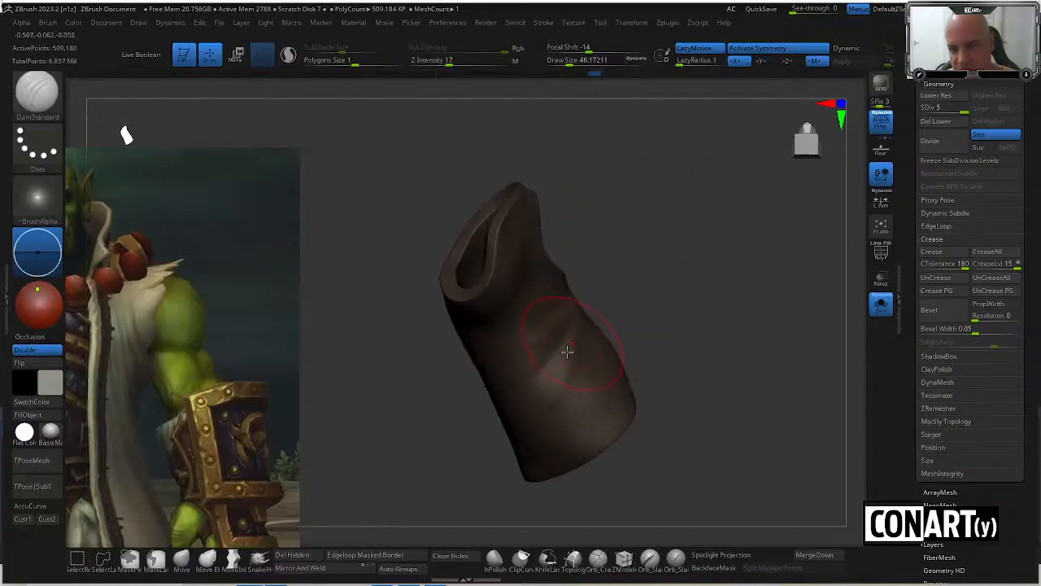
# Carve and smooth finer diagonal creases on the glove's palm beside the thumb opening at draw size about 20.
pyautogui.moveTo(602, 280)
pyautogui.mouseDown()
pyautogui.moveTo(444, 414)
pyautogui.moveTo(487, 300)
pyautogui.mouseUp()
pyautogui.moveTo(479, 328)
pyautogui.mouseDown(button='right')
pyautogui.moveTo(530, 209)
pyautogui.moveTo(550, 196)
pyautogui.moveTo(521, 195)
pyautogui.mouseUp(button='right')
pyautogui.press('space')
pyautogui.moveTo(512, 233); pyautogui.dragTo(505, 232)
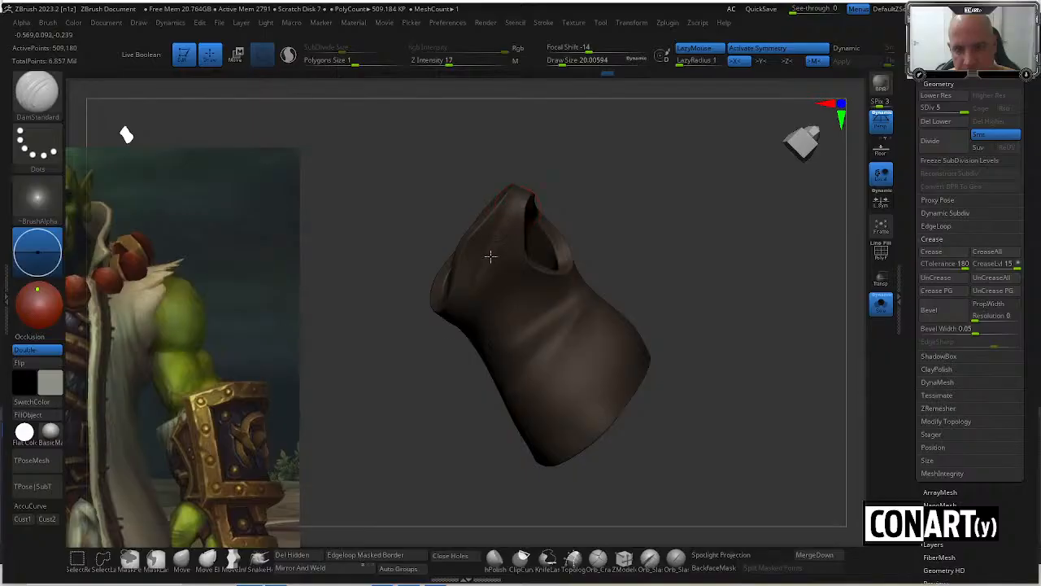
pyautogui.press('shift')
pyautogui.moveTo(440, 356)
pyautogui.mouseDown()
pyautogui.moveTo(479, 295)
pyautogui.moveTo(521, 179)
pyautogui.moveTo(506, 218)
pyautogui.mouseUp()
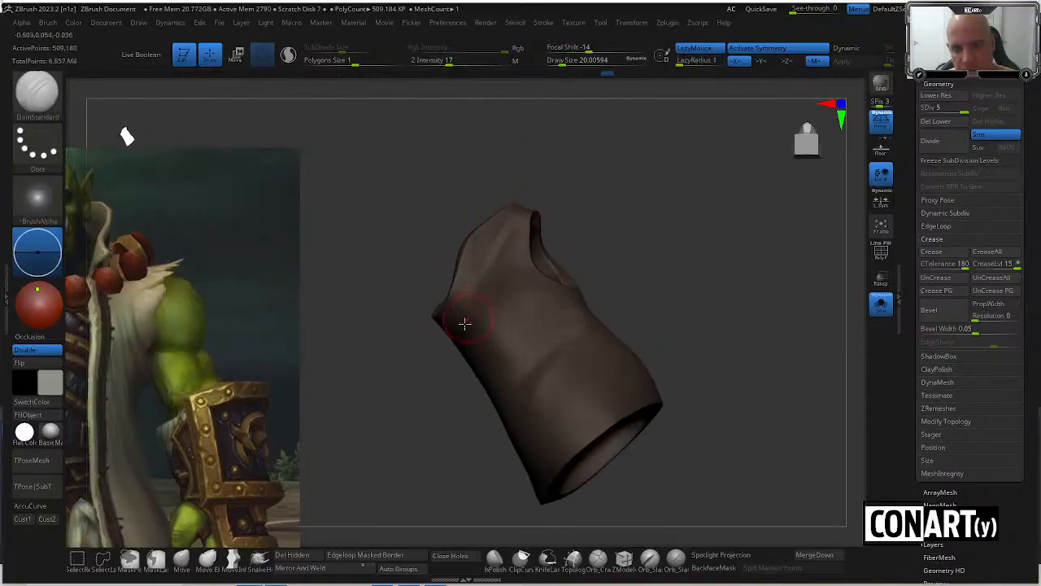
pyautogui.press('shift')
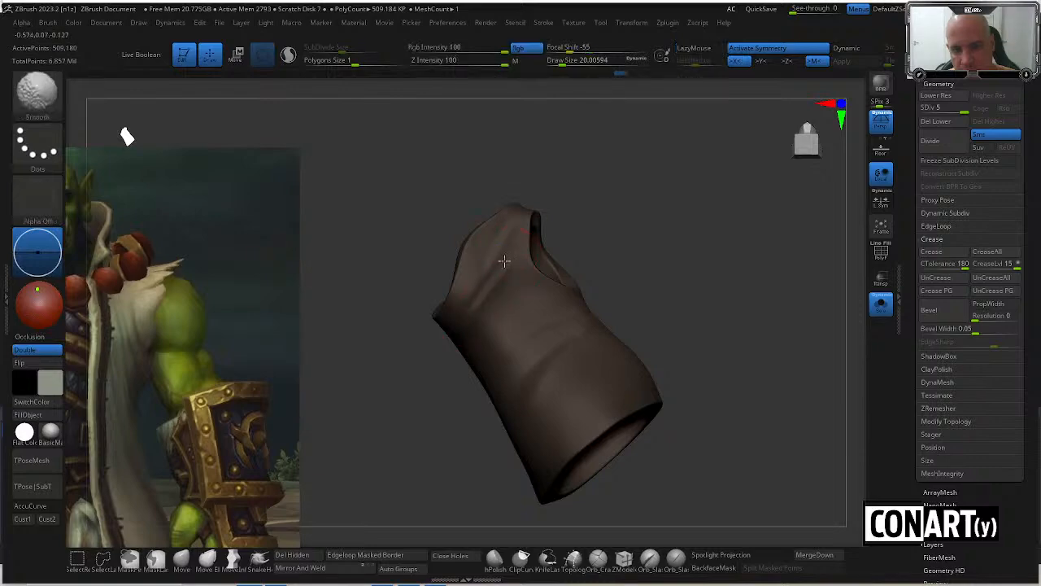
# Add fine creases across the glove between the wrist fold and the forearm opening.
pyautogui.moveTo(627, 219)
pyautogui.mouseDown()
pyautogui.moveTo(627, 292)
pyautogui.moveTo(621, 270)
pyautogui.moveTo(657, 221)
pyautogui.moveTo(657, 240)
pyautogui.mouseUp()
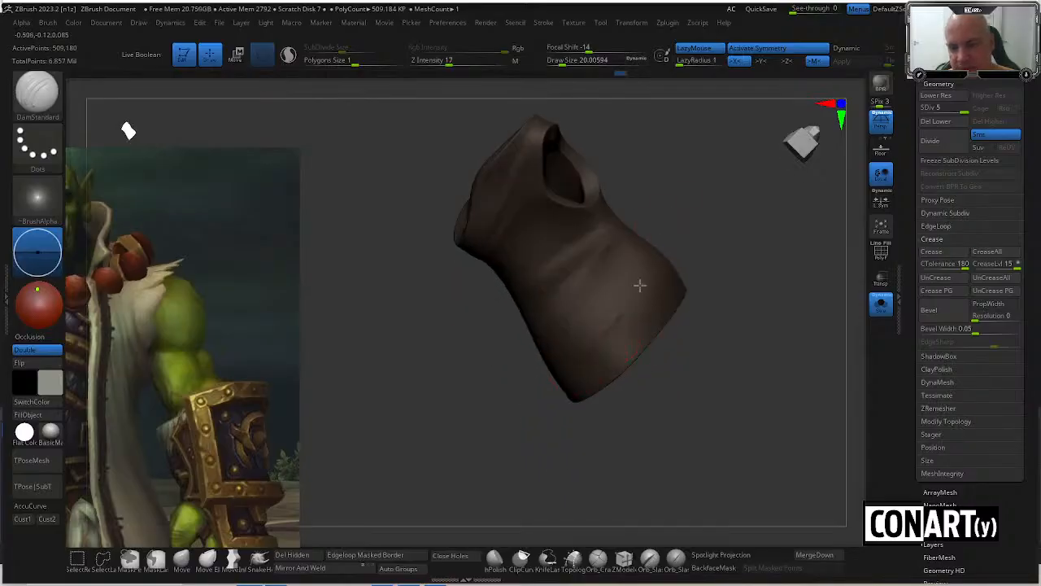
pyautogui.moveTo(682, 238); pyautogui.dragTo(667, 244)
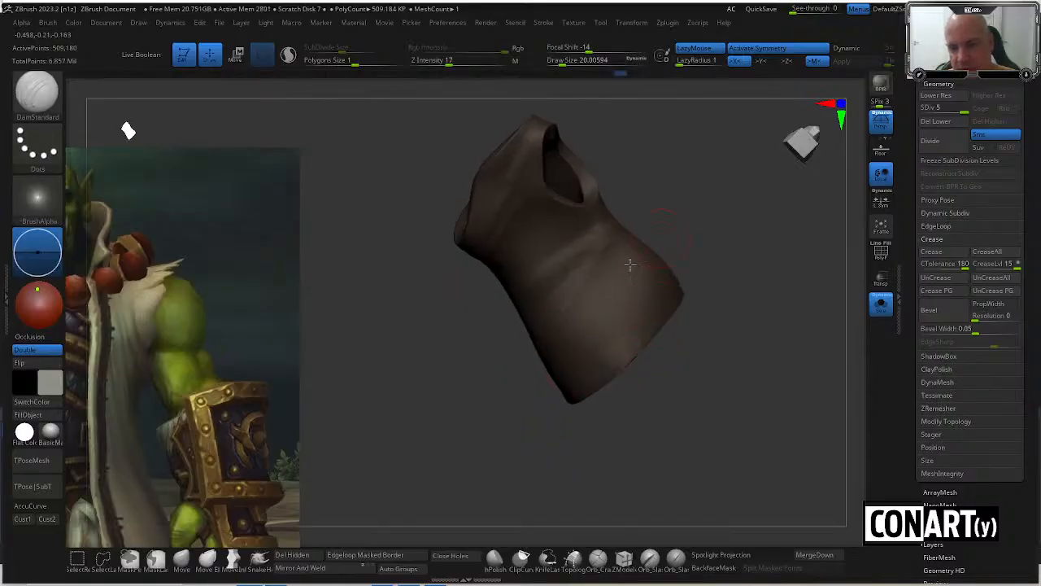
pyautogui.moveTo(536, 368); pyautogui.dragTo(551, 332)
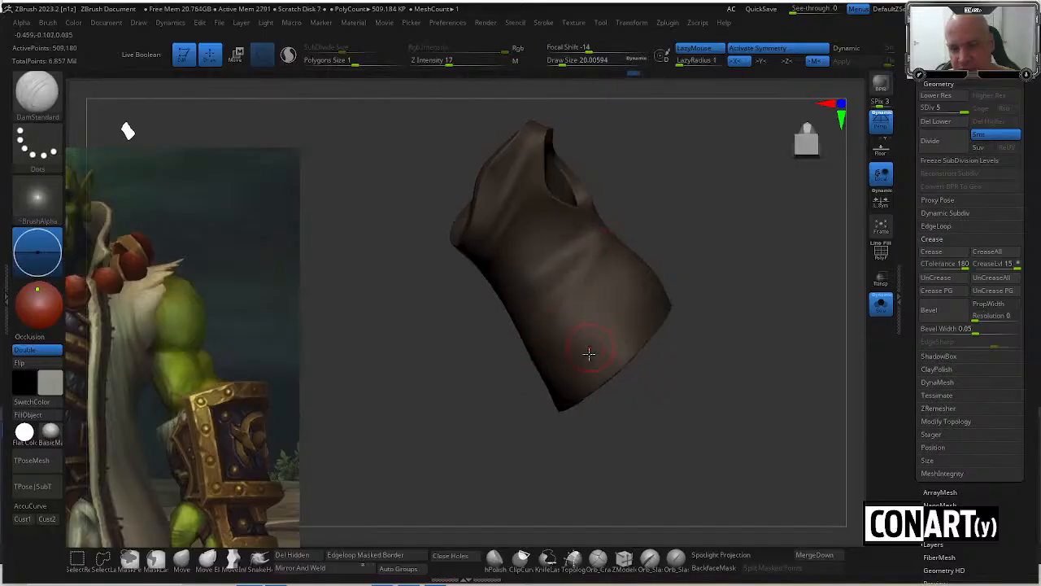
pyautogui.moveTo(656, 224); pyautogui.dragTo(623, 284)
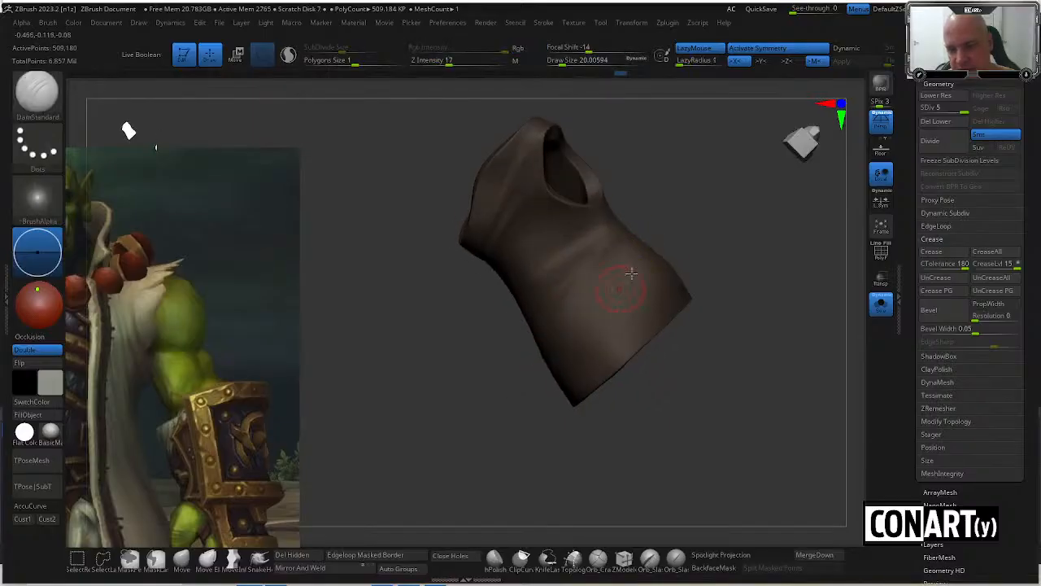
# Enlarge the brush to draw size about 39, undo the last stroke and carve a broader fold across the forearm section.
pyautogui.press('space')
pyautogui.moveTo(599, 337); pyautogui.dragTo(607, 337)
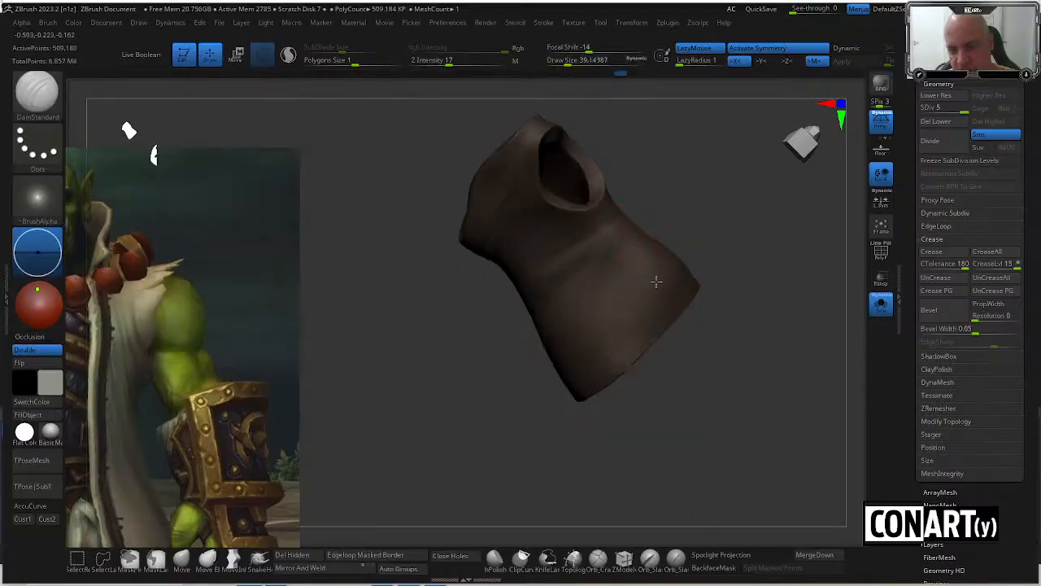
pyautogui.hotkey('ctrl', 'z')
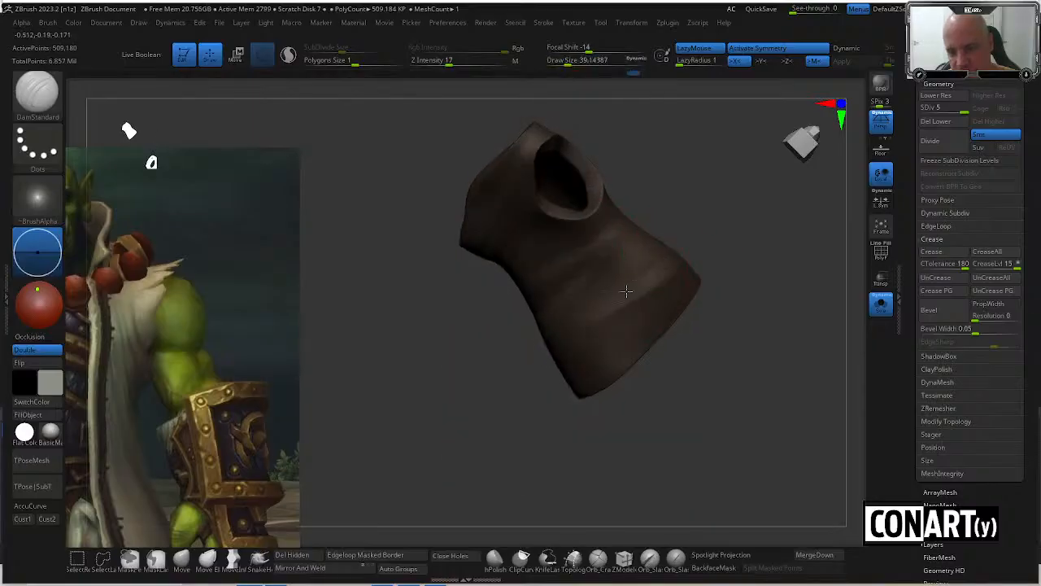
pyautogui.press('shift')
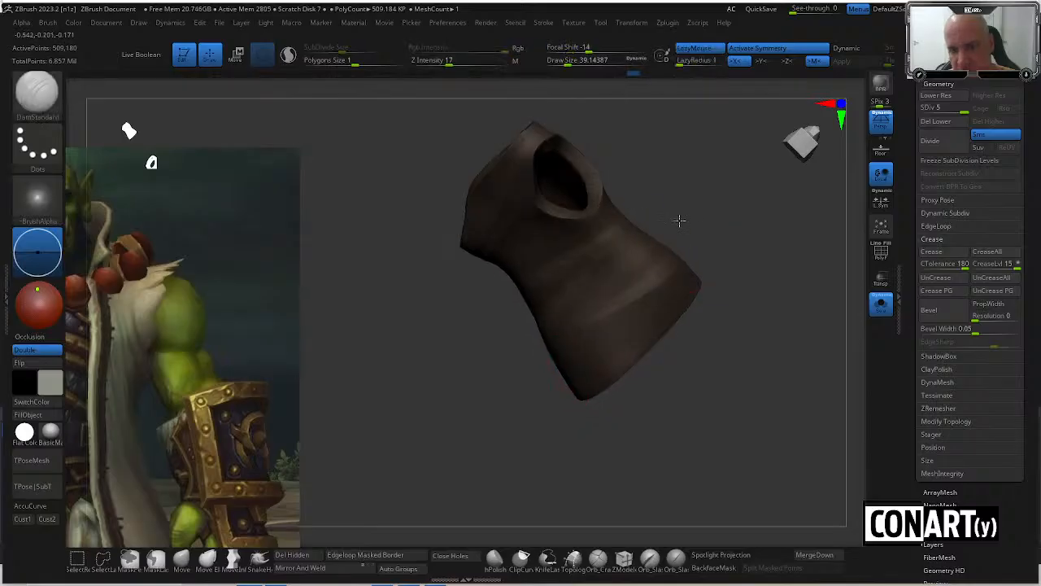
# Carve and smooth folds near the glove's forearm opening, then show the whole character again.
pyautogui.moveTo(665, 278)
pyautogui.mouseDown()
pyautogui.moveTo(604, 428)
pyautogui.moveTo(586, 378)
pyautogui.mouseUp()
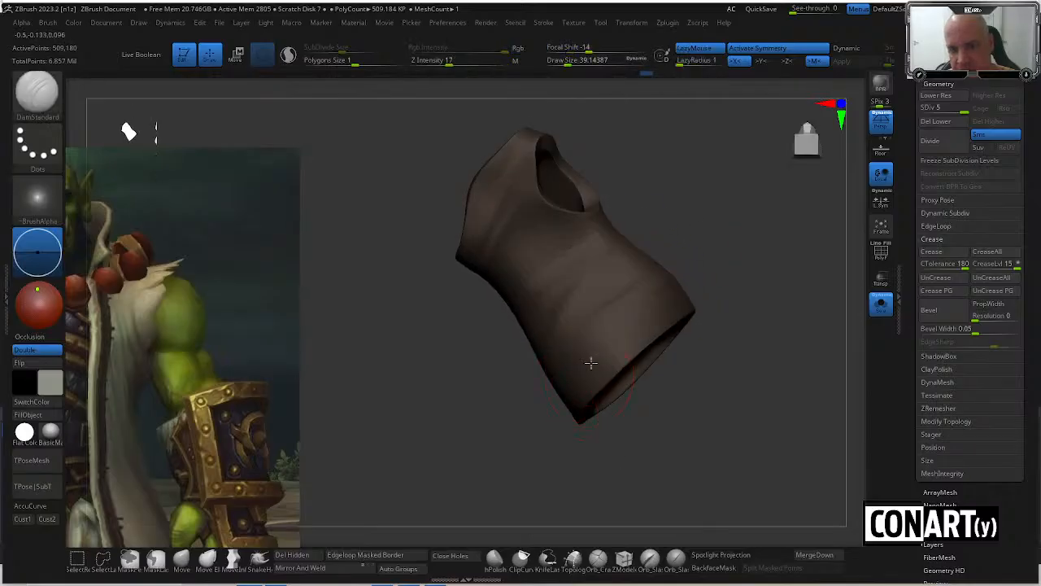
pyautogui.moveTo(617, 416); pyautogui.dragTo(616, 453)
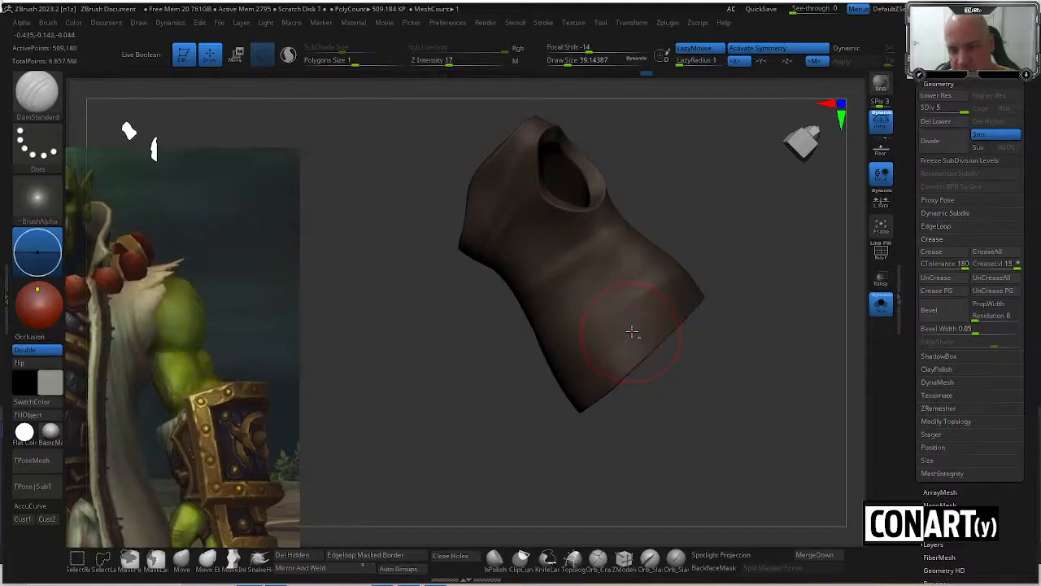
pyautogui.moveTo(611, 343)
pyautogui.mouseDown(button='right')
pyautogui.moveTo(558, 414)
pyautogui.moveTo(577, 377)
pyautogui.moveTo(574, 426)
pyautogui.moveTo(590, 363)
pyautogui.mouseUp(button='right')
pyautogui.press('shift')
pyautogui.click(881, 302)
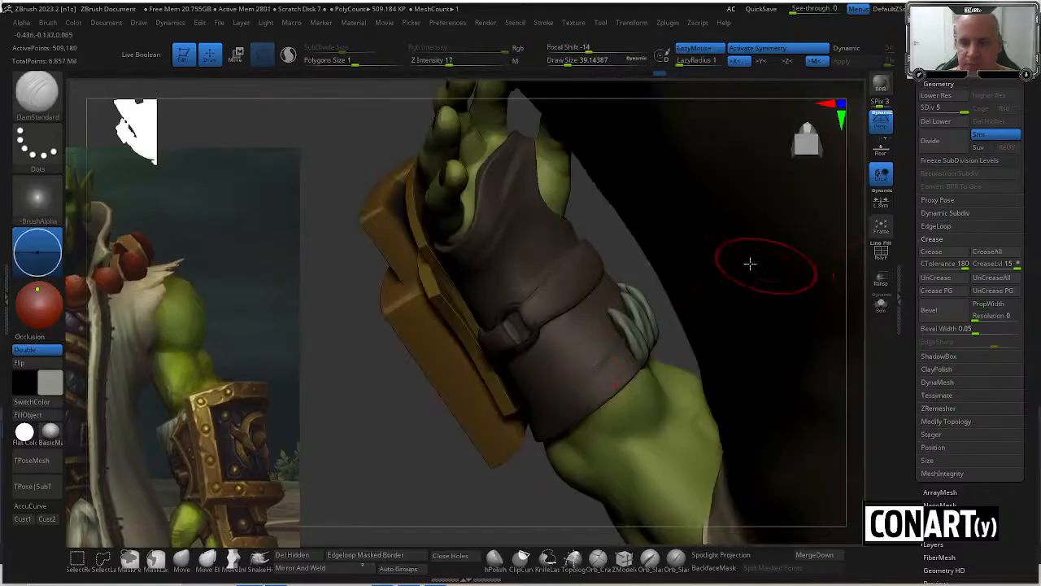
# Carve creases into the glove's palm above the ring strap, reducing the brush to draw size about 18.
pyautogui.moveTo(506, 507); pyautogui.dragTo(552, 353, button='right')
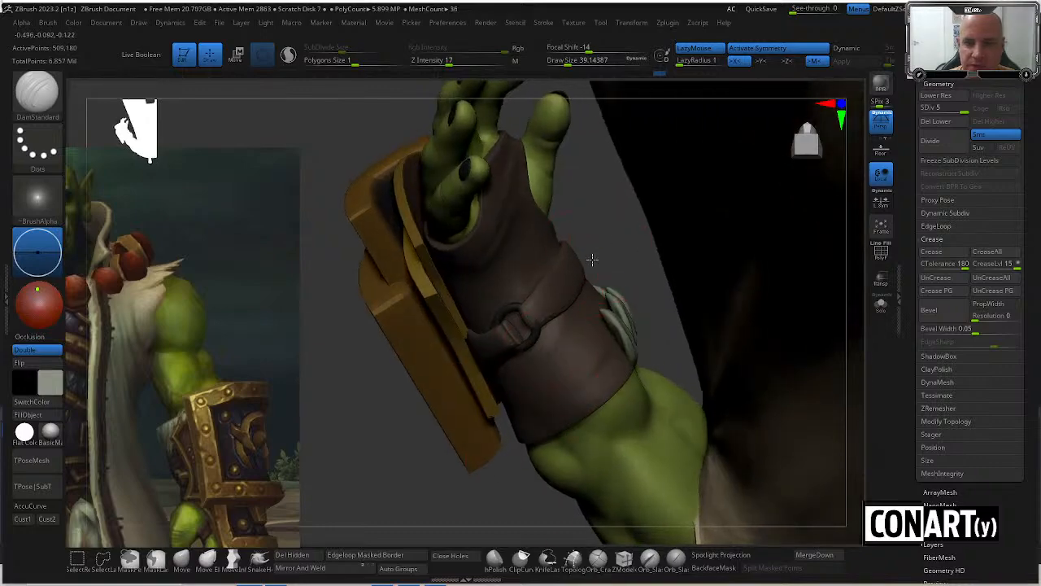
pyautogui.moveTo(521, 437); pyautogui.dragTo(565, 306, button='right')
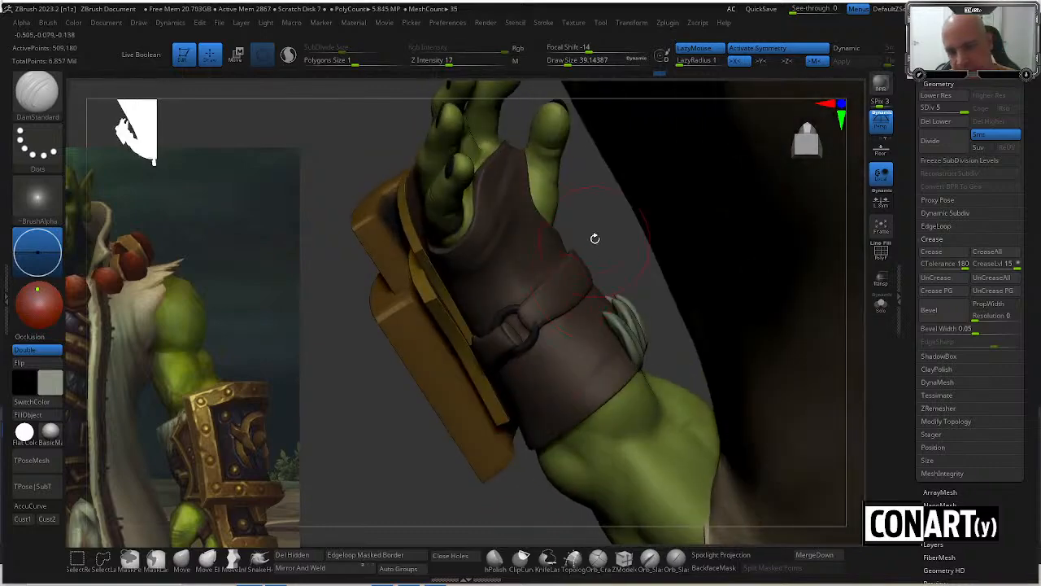
pyautogui.moveTo(595, 239); pyautogui.dragTo(527, 258, button='right')
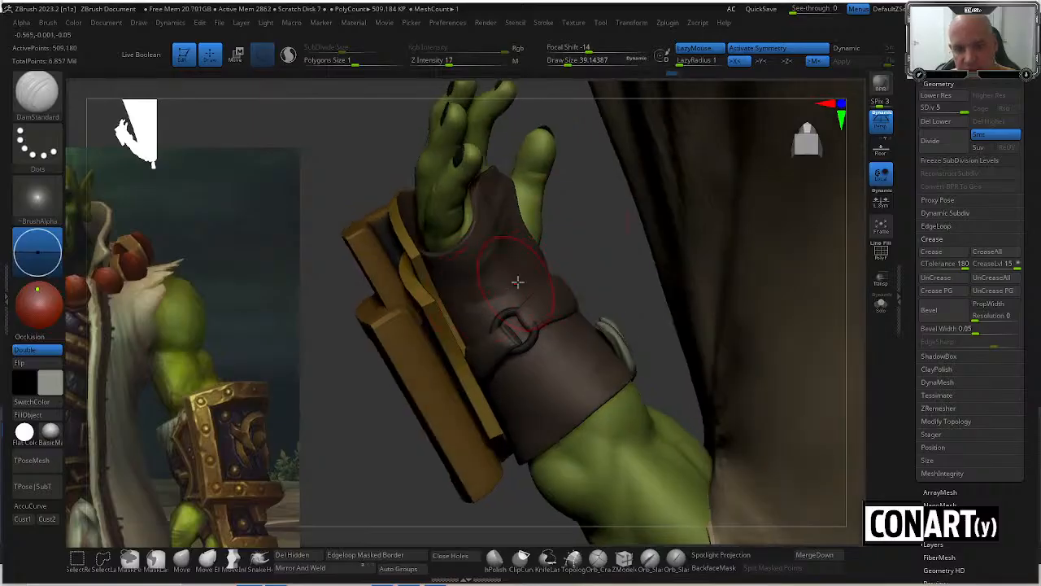
pyautogui.moveTo(581, 233); pyautogui.dragTo(484, 296, button='right')
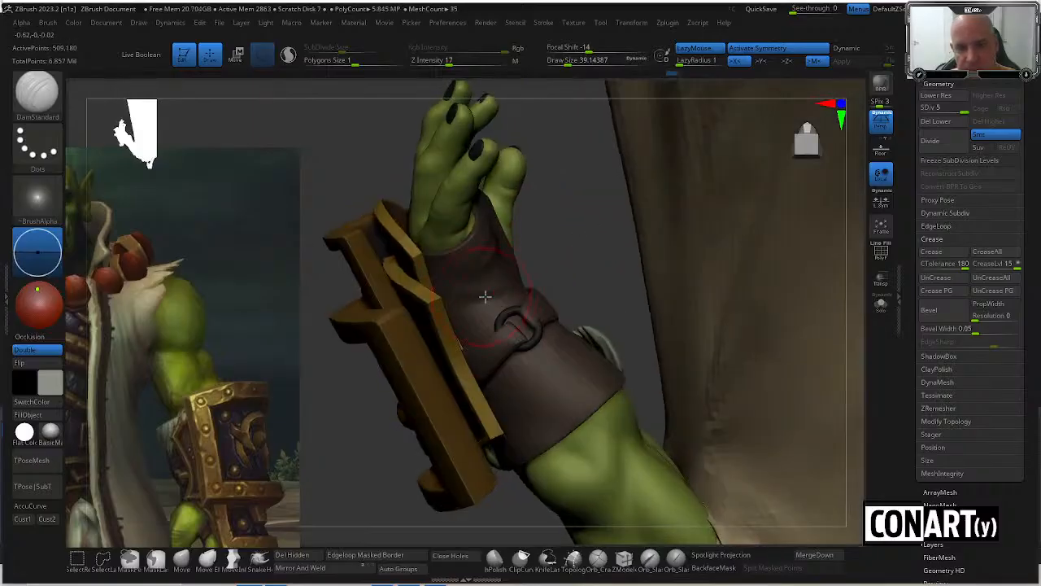
pyautogui.moveTo(549, 258); pyautogui.dragTo(520, 286)
pyautogui.press('space')
pyautogui.moveTo(518, 299); pyautogui.dragTo(501, 300)
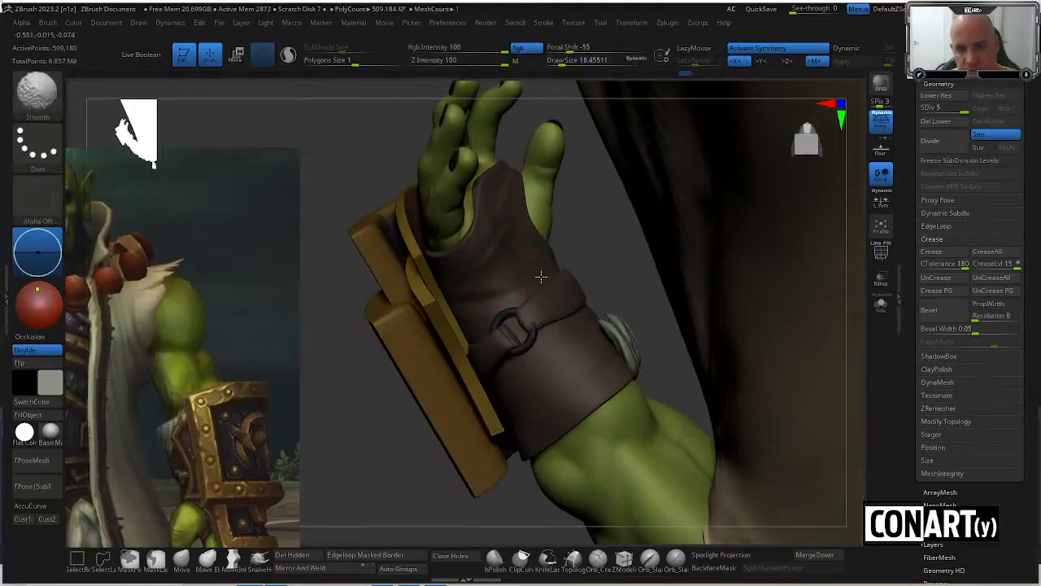
# Undo the last palm stroke, then carve and smooth creases below the thumb opening at draw size about 27.
pyautogui.moveTo(588, 239)
pyautogui.mouseDown()
pyautogui.moveTo(548, 295)
pyautogui.moveTo(541, 356)
pyautogui.moveTo(567, 262)
pyautogui.moveTo(515, 244)
pyautogui.moveTo(553, 260)
pyautogui.mouseUp()
pyautogui.hotkey('ctrl', 'z')
pyautogui.press('space')
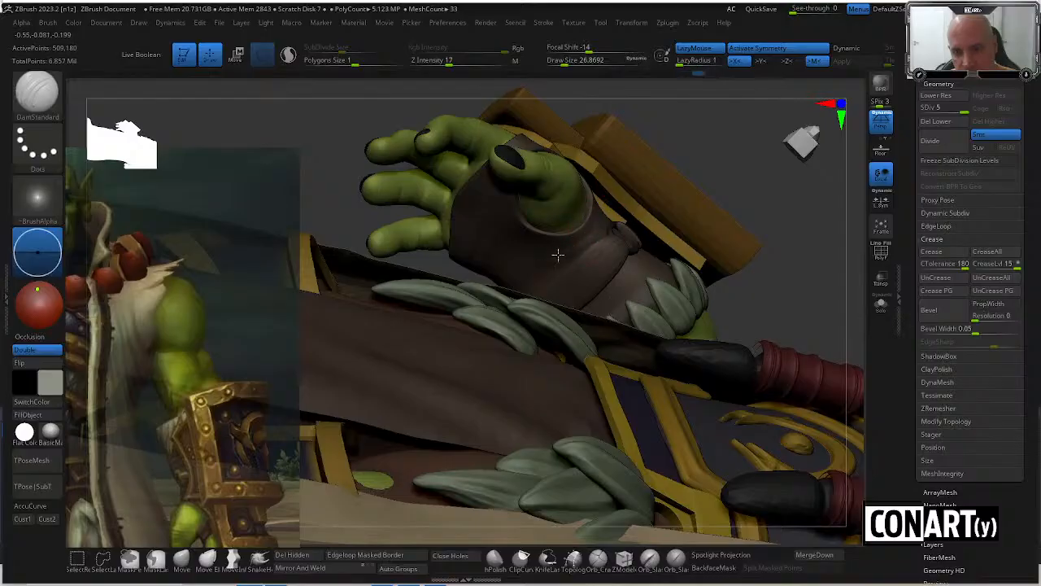
pyautogui.press('shift')
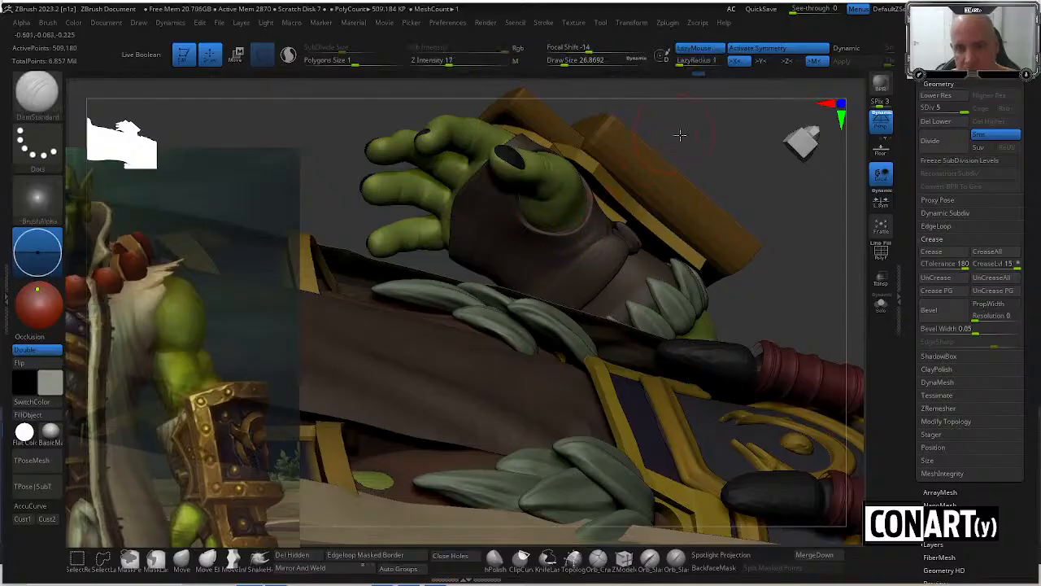
# Sculpt creases into the glove's leather strip between the thumb and the fingers.
pyautogui.moveTo(679, 135)
pyautogui.mouseDown()
pyautogui.moveTo(689, 137)
pyautogui.moveTo(682, 154)
pyautogui.mouseUp()
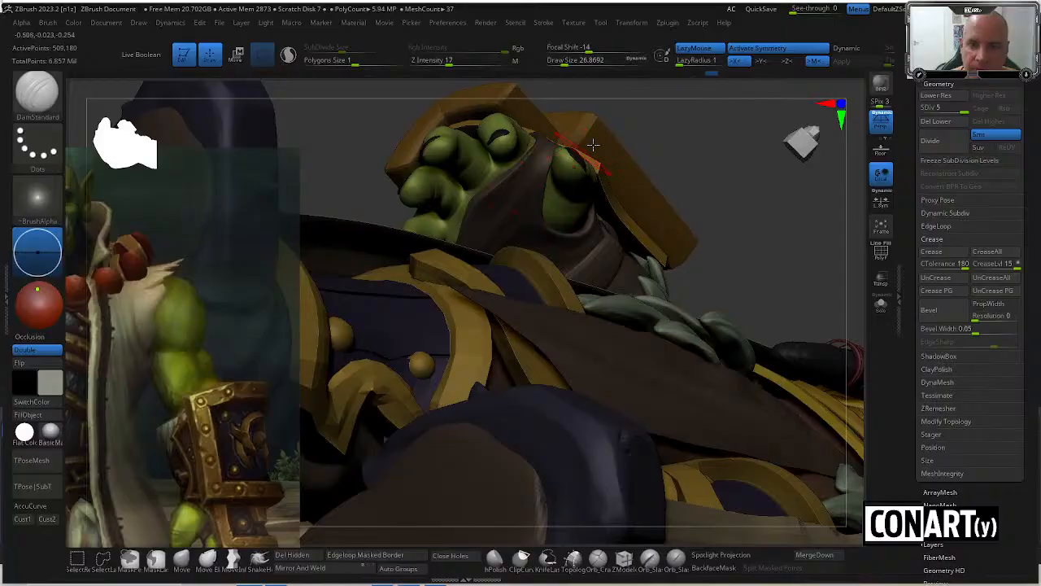
pyautogui.moveTo(629, 128); pyautogui.dragTo(628, 138)
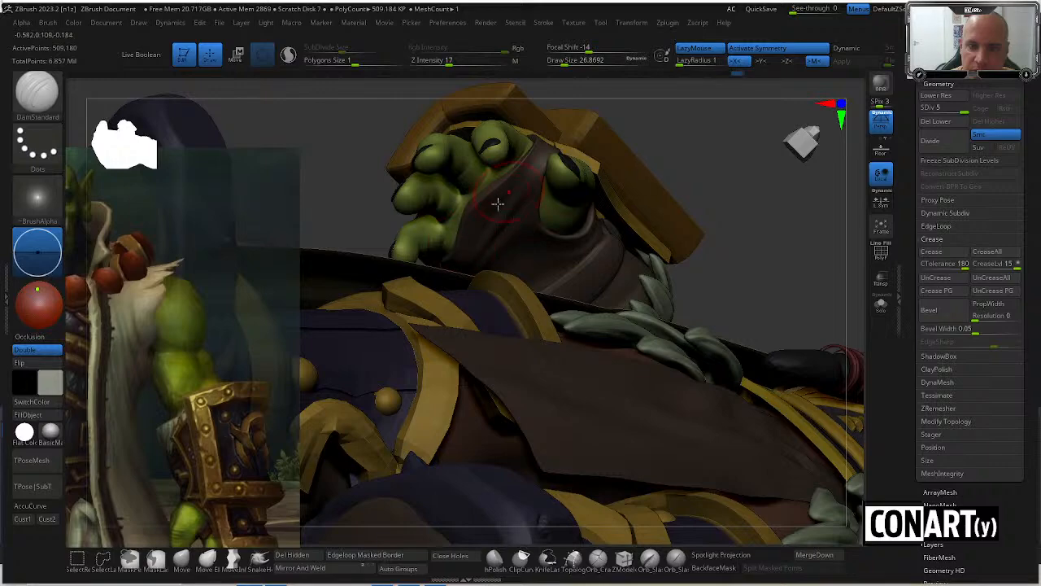
pyautogui.moveTo(610, 118); pyautogui.dragTo(562, 175)
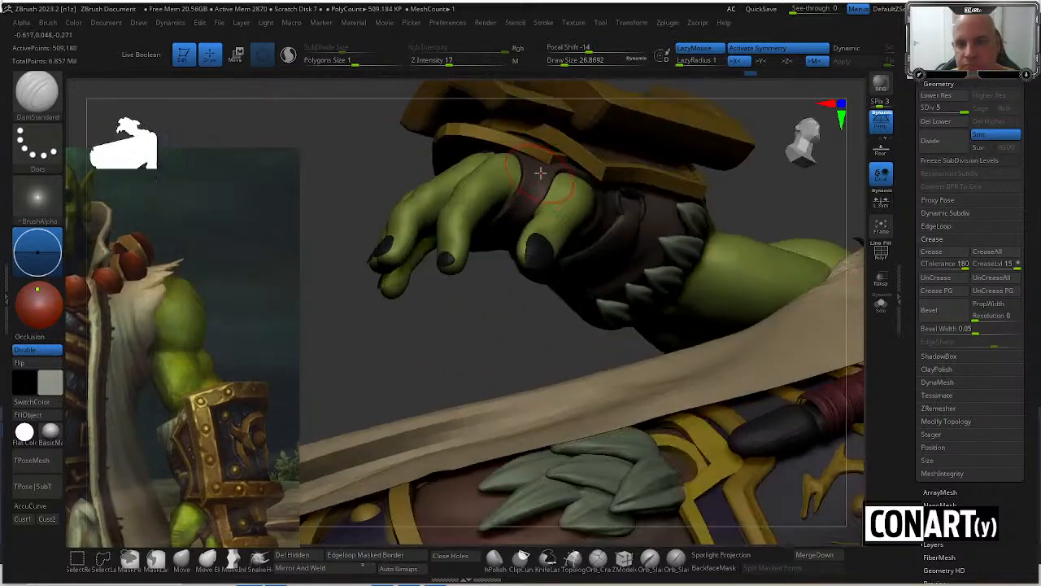
pyautogui.moveTo(492, 270); pyautogui.dragTo(545, 174)
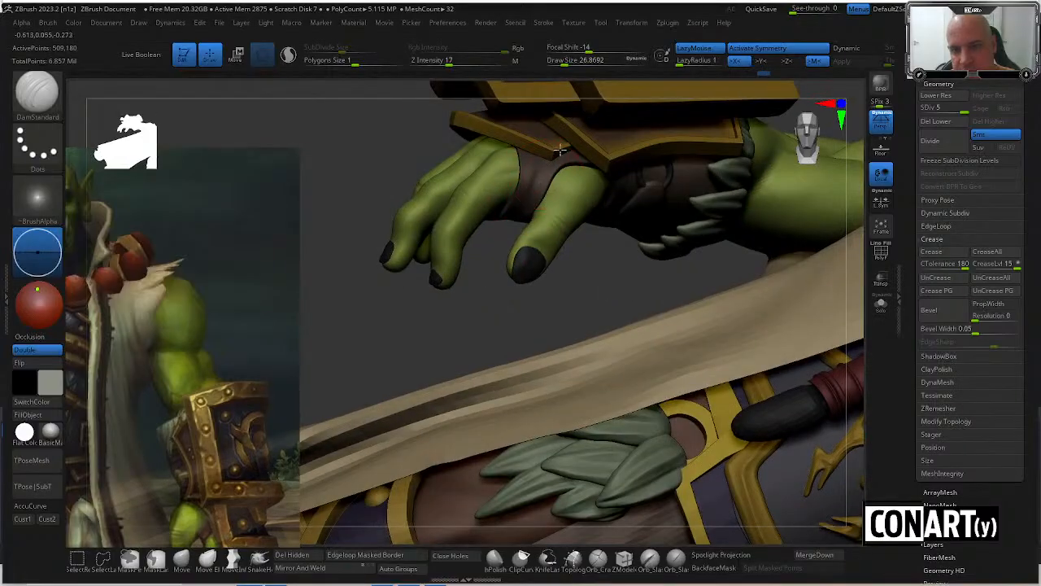
# Carve creases into the glove's wrist around the ring strap, beside the fur trim.
pyautogui.moveTo(477, 318); pyautogui.dragTo(488, 279)
pyautogui.moveTo(600, 306); pyautogui.dragTo(650, 203)
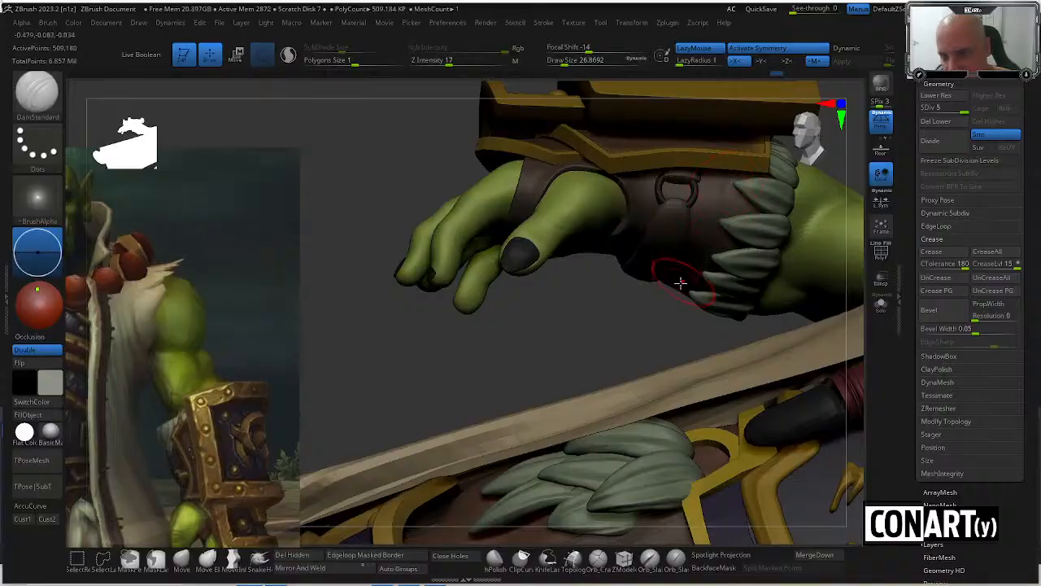
pyautogui.moveTo(681, 282); pyautogui.dragTo(705, 216)
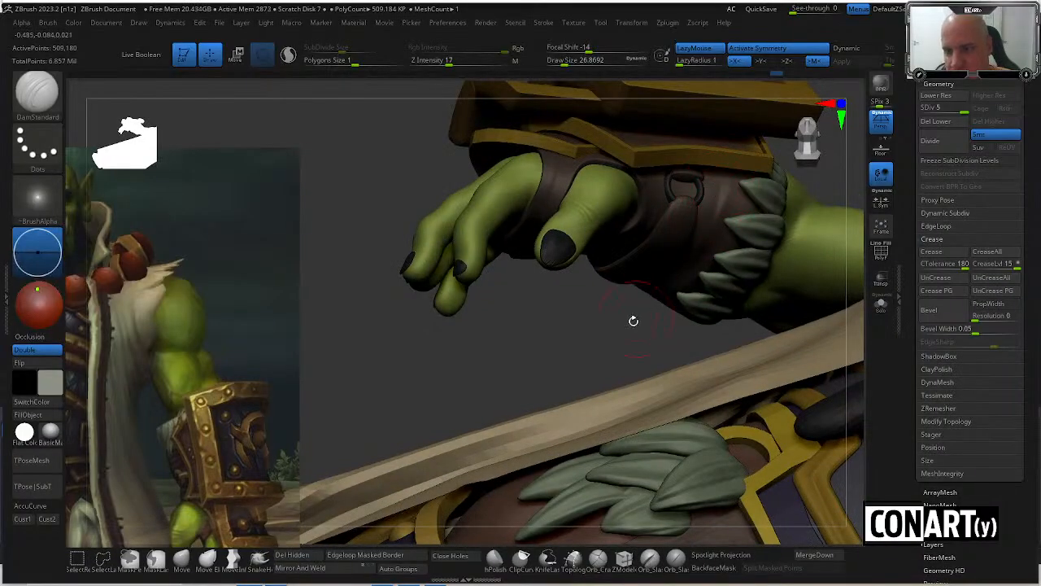
# Carve creases into the inner side of the glove's forearm section, between its upper edge and the ring strap.
pyautogui.moveTo(632, 321); pyautogui.dragTo(684, 242)
pyautogui.moveTo(734, 158); pyautogui.dragTo(715, 196)
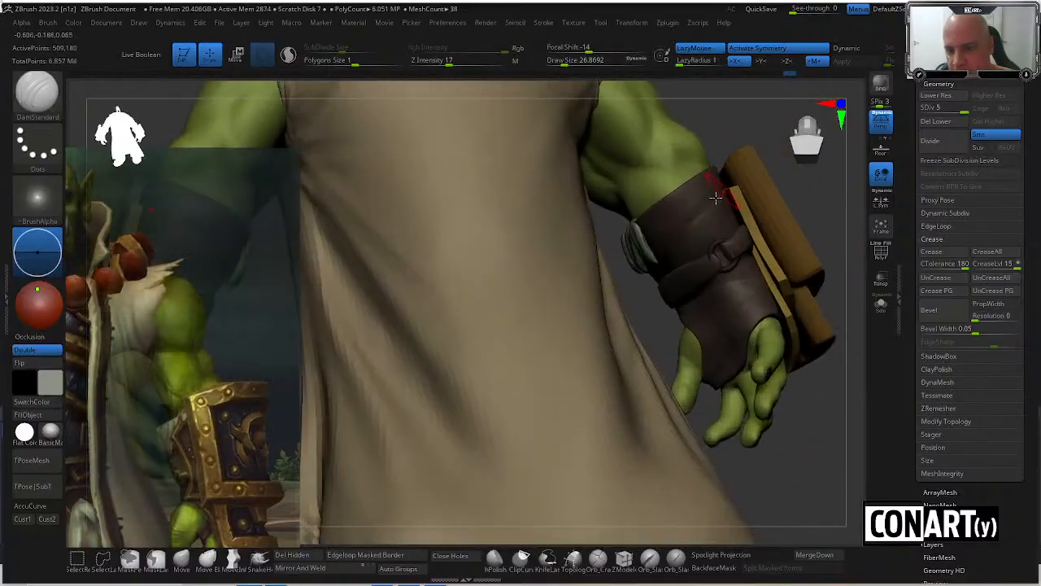
pyautogui.moveTo(749, 135); pyautogui.dragTo(675, 189)
pyautogui.press('ctrl')
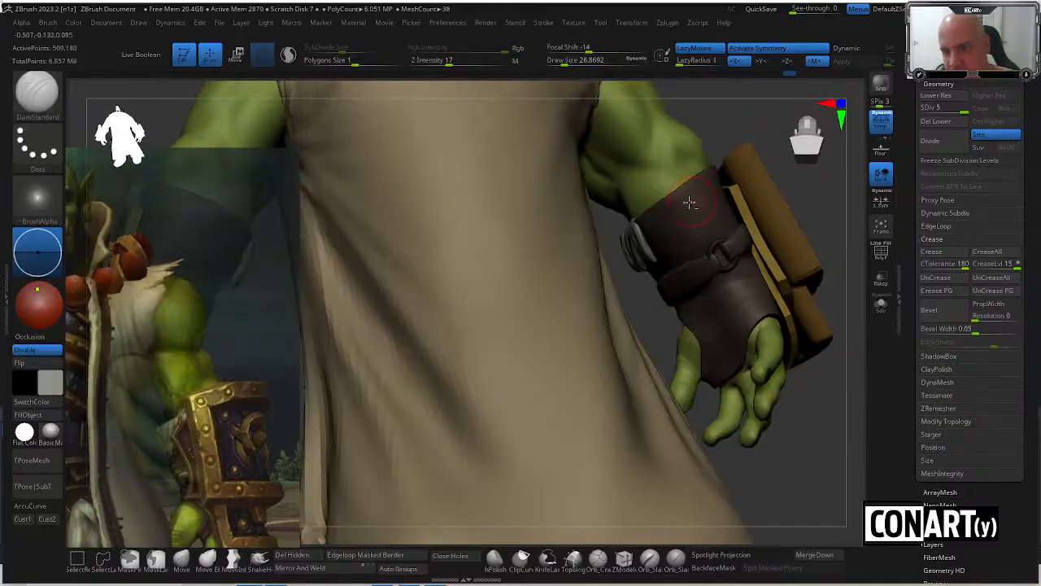
pyautogui.moveTo(771, 162); pyautogui.dragTo(744, 156)
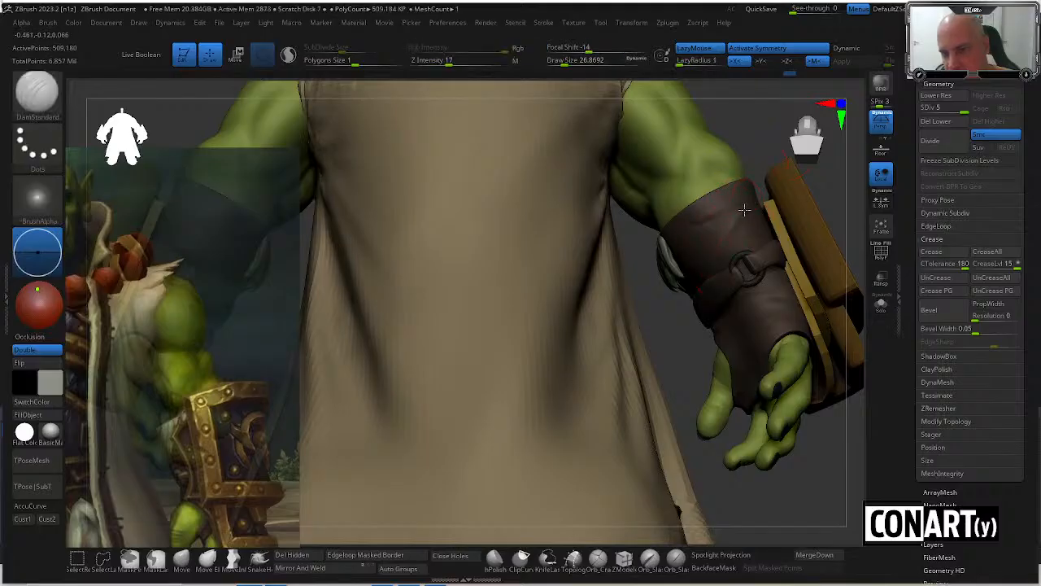
pyautogui.moveTo(754, 211); pyautogui.dragTo(725, 223)
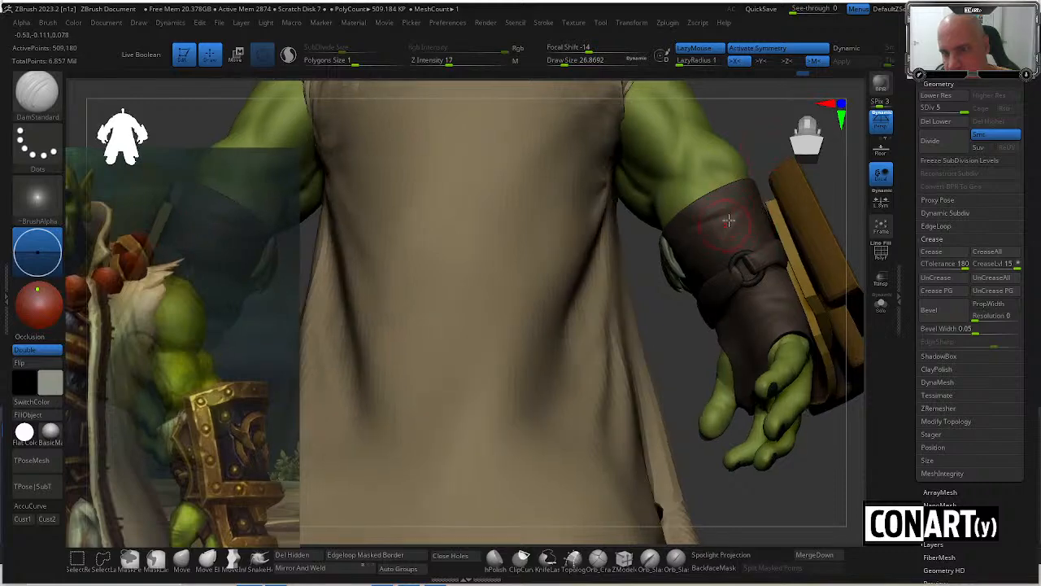
pyautogui.moveTo(757, 144); pyautogui.dragTo(736, 229)
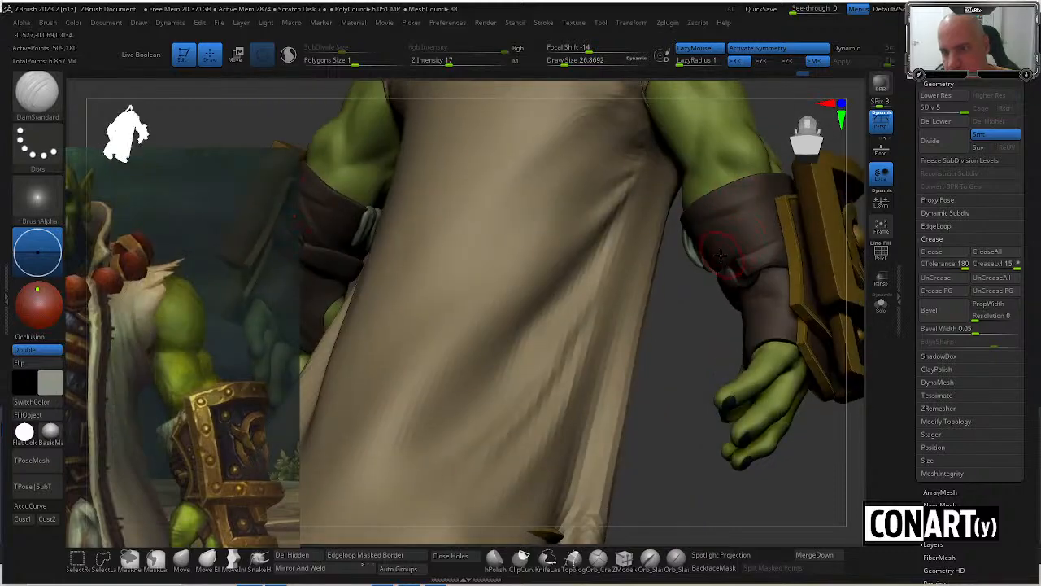
# Smooth the forearm creases above the ring strap and carve further folds toward the glove's outer edge.
pyautogui.press('shift')
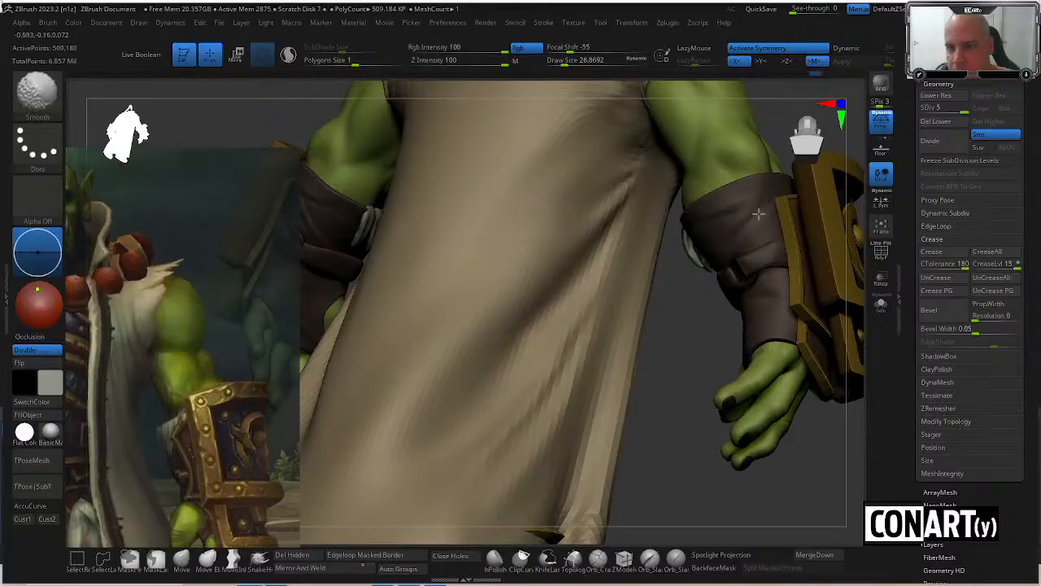
pyautogui.moveTo(732, 241); pyautogui.dragTo(710, 242, button='right')
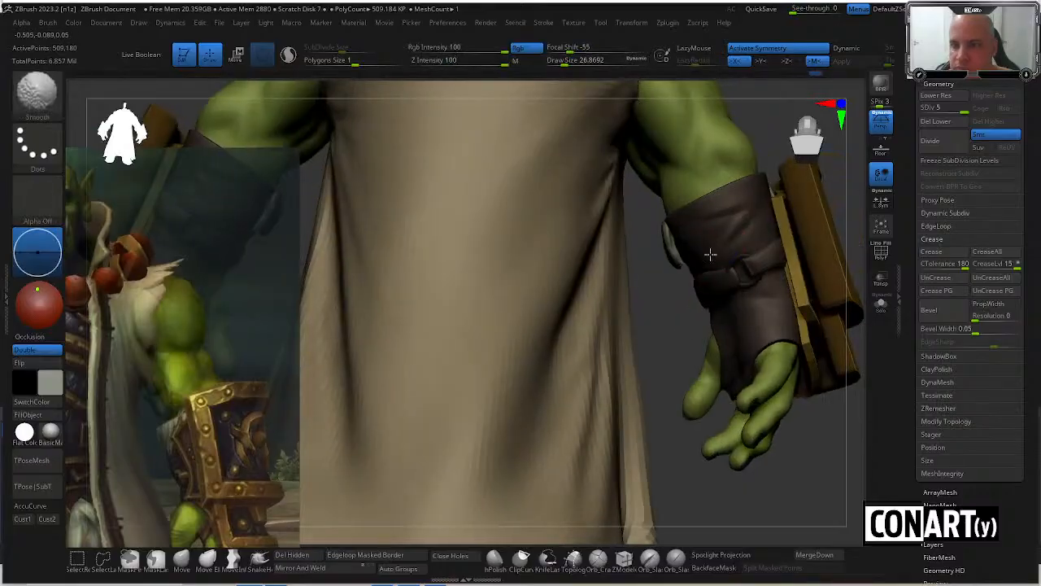
pyautogui.moveTo(659, 339); pyautogui.dragTo(721, 238, button='right')
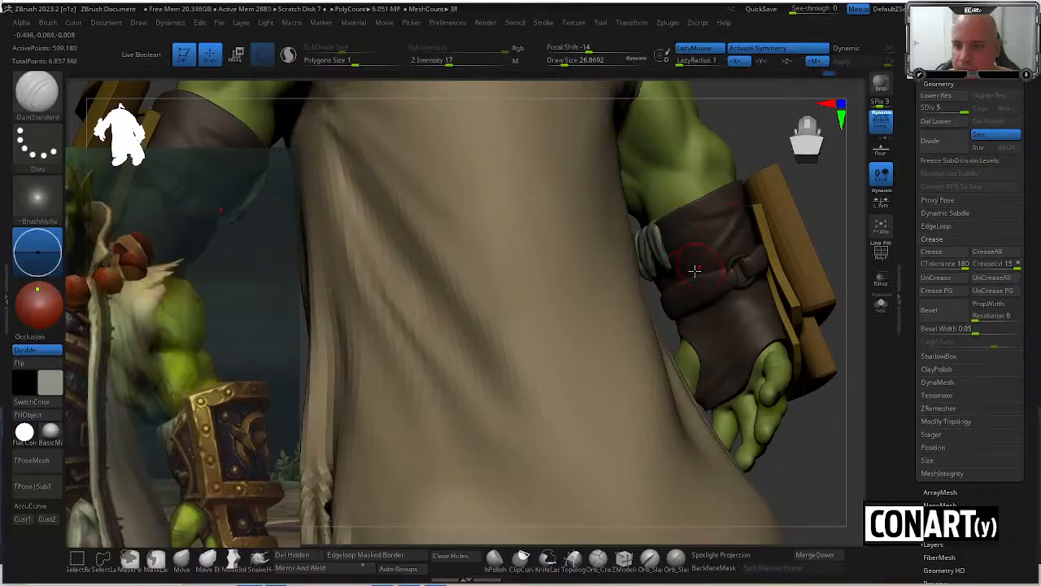
pyautogui.moveTo(812, 202); pyautogui.dragTo(703, 257, button='right')
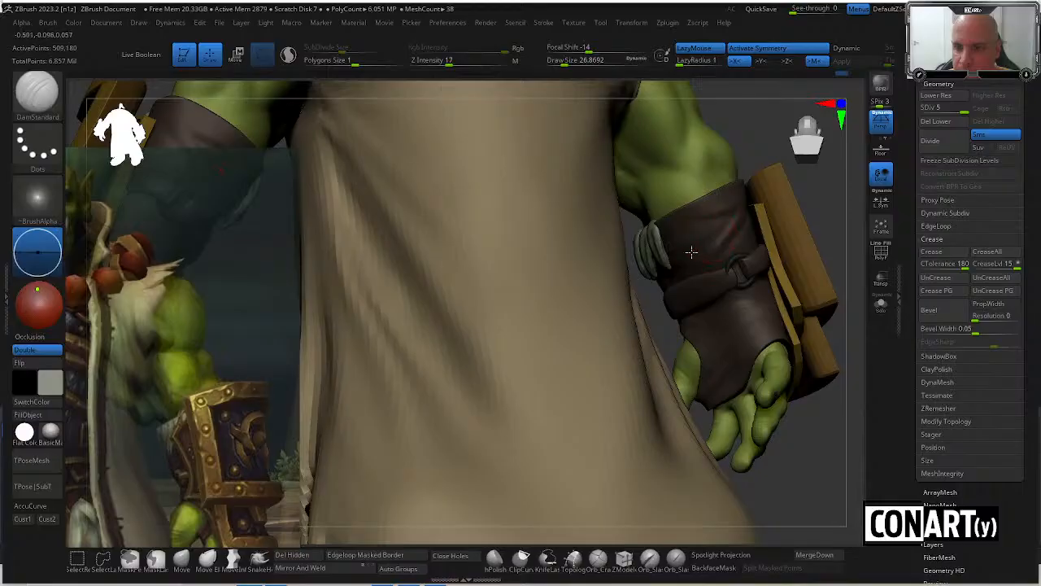
pyautogui.press('shift')
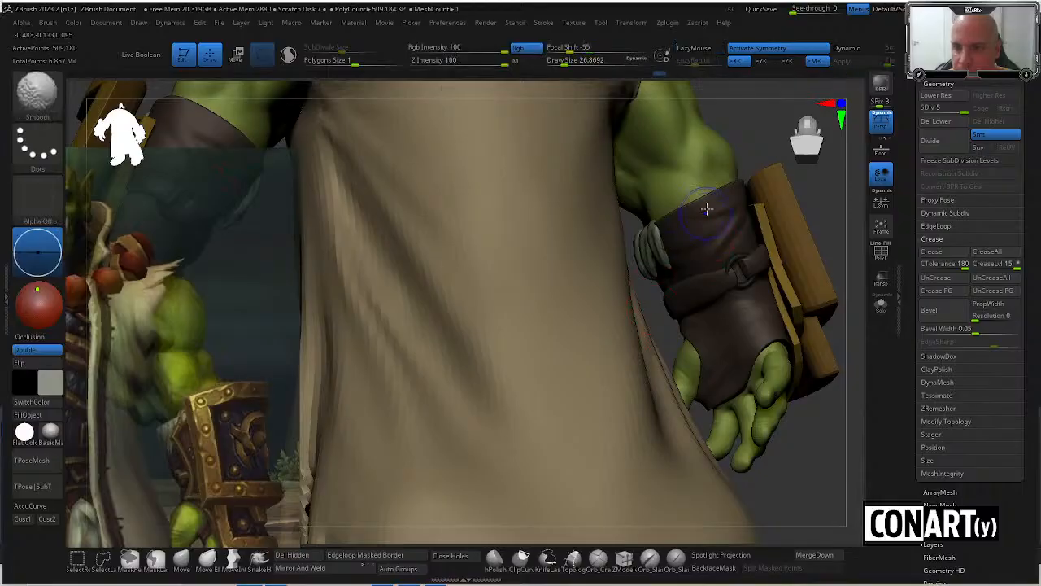
pyautogui.moveTo(750, 144); pyautogui.dragTo(671, 291, button='right')
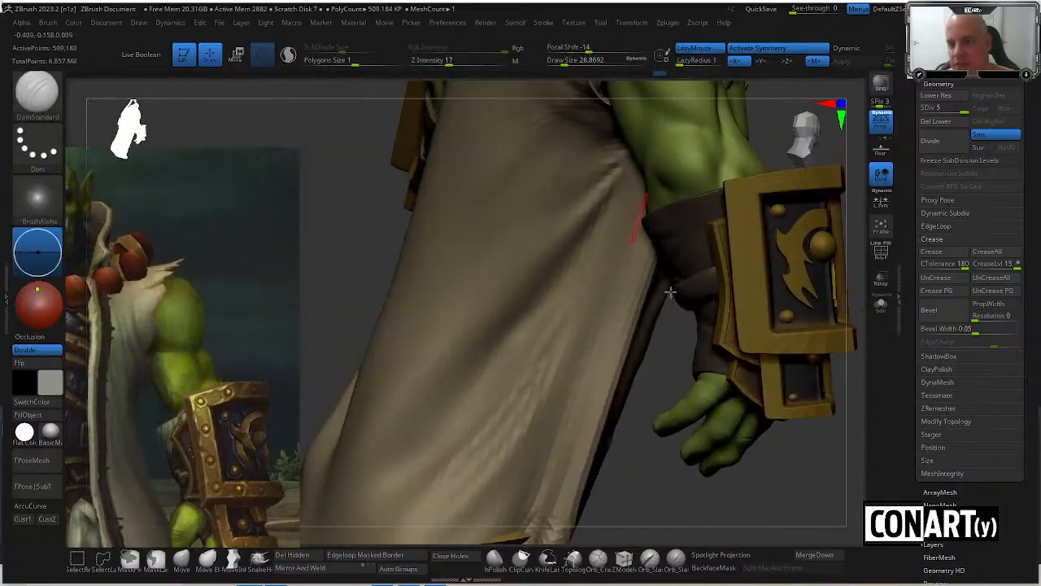
pyautogui.moveTo(755, 446)
pyautogui.mouseDown(button='right')
pyautogui.moveTo(778, 417)
pyautogui.moveTo(773, 361)
pyautogui.moveTo(744, 397)
pyautogui.moveTo(712, 392)
pyautogui.mouseUp(button='right')
pyautogui.press('shift')
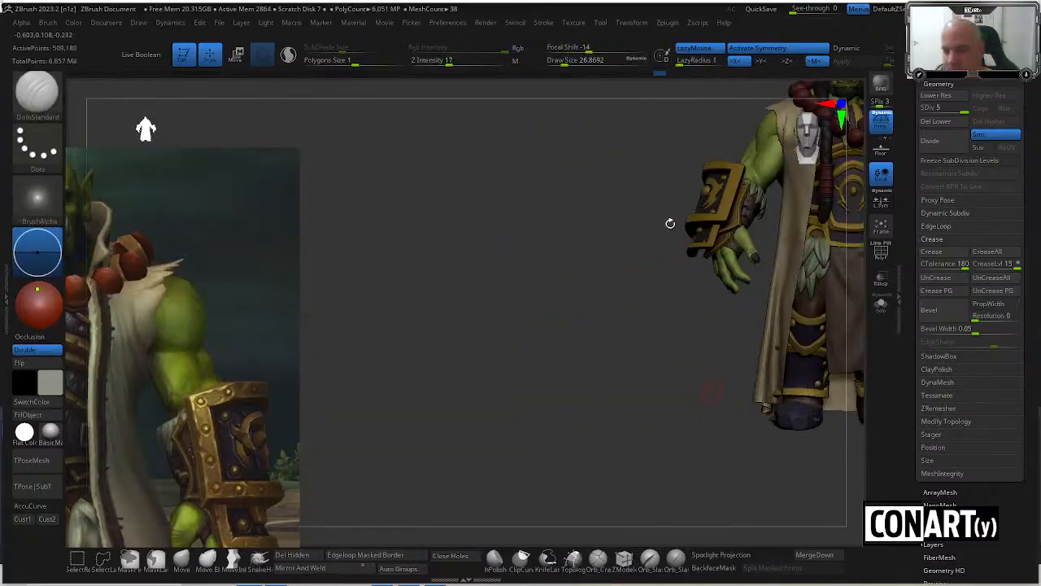
# Make the orc's gold-framed bracer guard the active subtool and display its polygroup wireframe.
pyautogui.moveTo(670, 222); pyautogui.dragTo(574, 298, button='right')
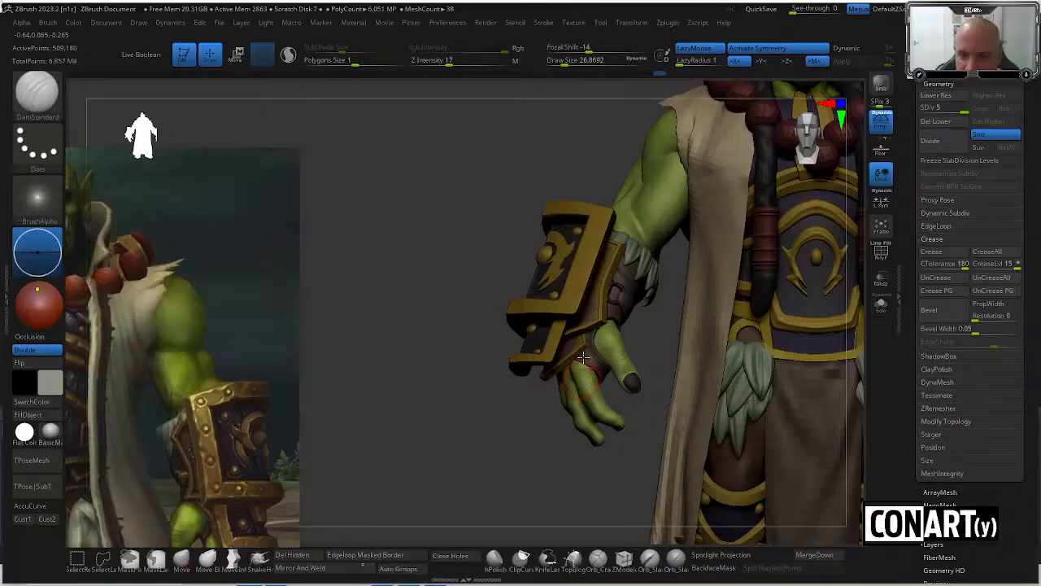
pyautogui.keyDown('alt'); pyautogui.click(574, 298); pyautogui.keyUp('alt')
pyautogui.moveTo(402, 389); pyautogui.dragTo(456, 378, button='right')
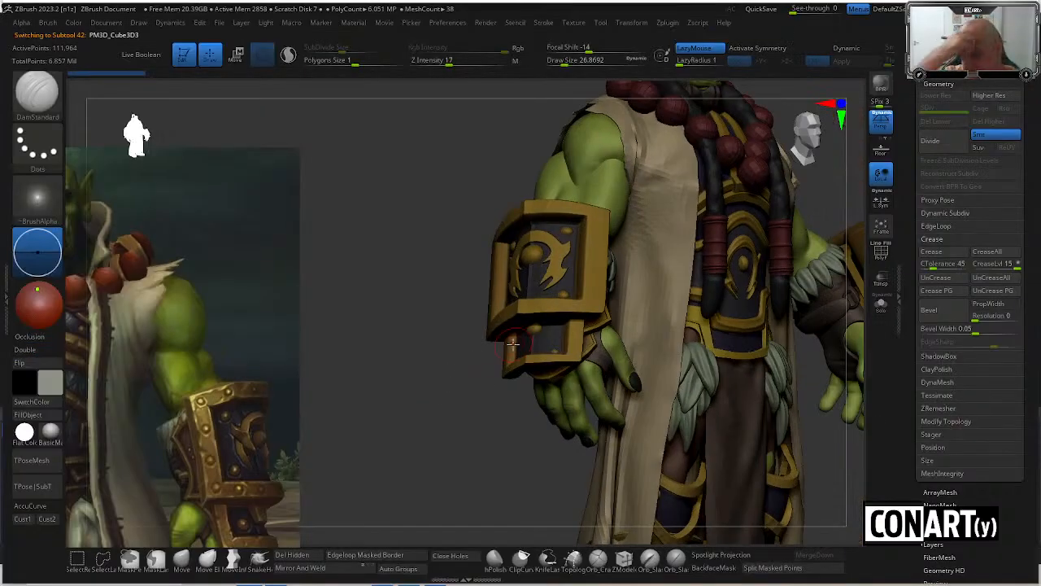
pyautogui.keyDown('alt'); pyautogui.click(512, 342); pyautogui.keyUp('alt')
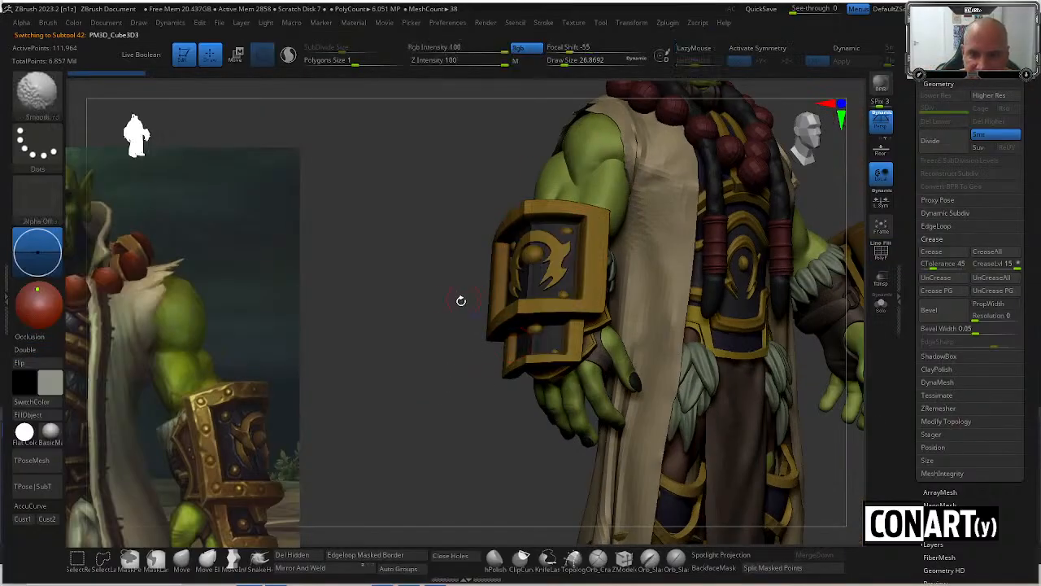
pyautogui.keyDown('ctrl'); pyautogui.moveTo(460, 298); pyautogui.dragTo(423, 399, button='right'); pyautogui.keyUp('ctrl')
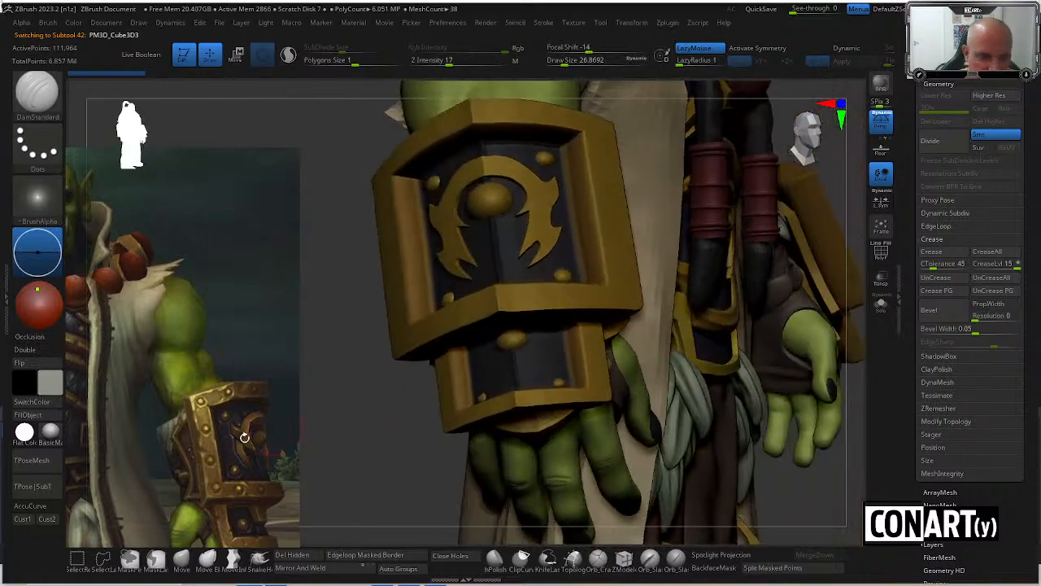
pyautogui.moveTo(331, 425); pyautogui.dragTo(370, 401, button='right')
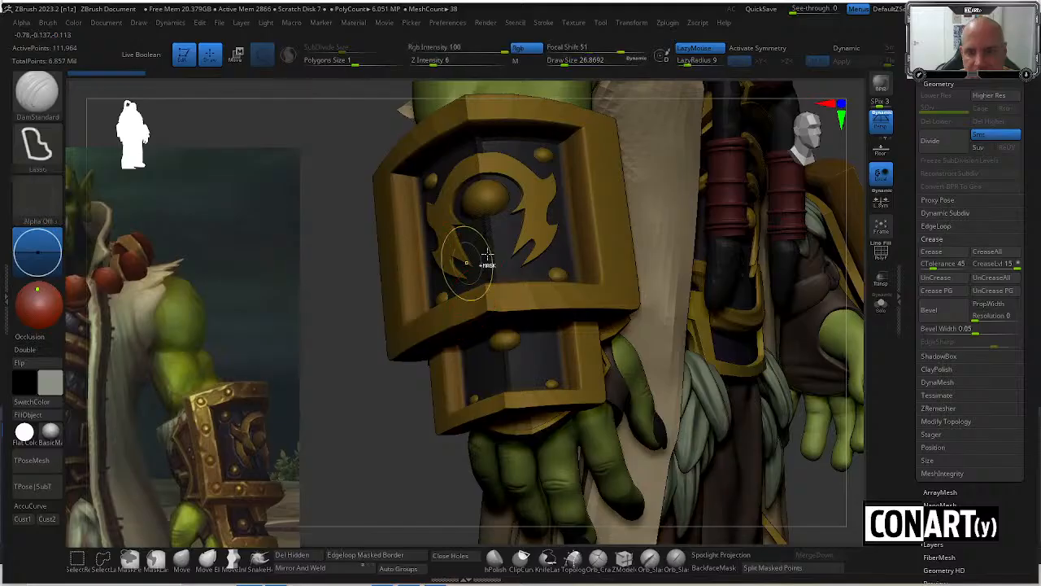
pyautogui.moveTo(477, 260)
pyautogui.keyDown('shift'); pyautogui.mouseDown()
pyautogui.moveTo(512, 255)
pyautogui.moveTo(500, 268)
pyautogui.mouseUp(); pyautogui.keyUp('shift')
pyautogui.hotkey('shift', 'f')
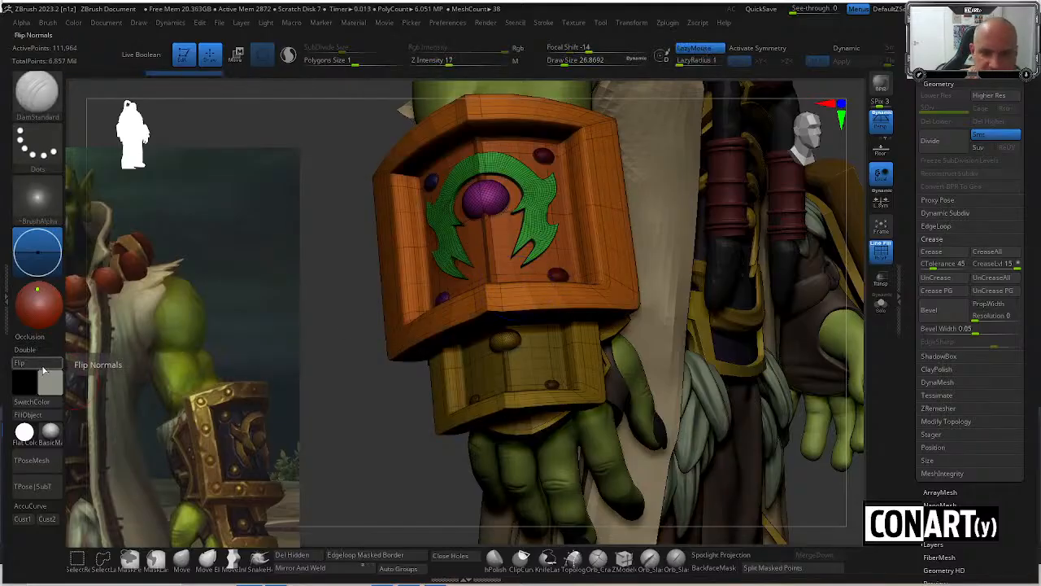
# Turn on Dynamic Subdiv for the bracer guard, convert it into a denser mesh, and hide the wireframe.
pyautogui.moveTo(406, 441); pyautogui.dragTo(399, 409)
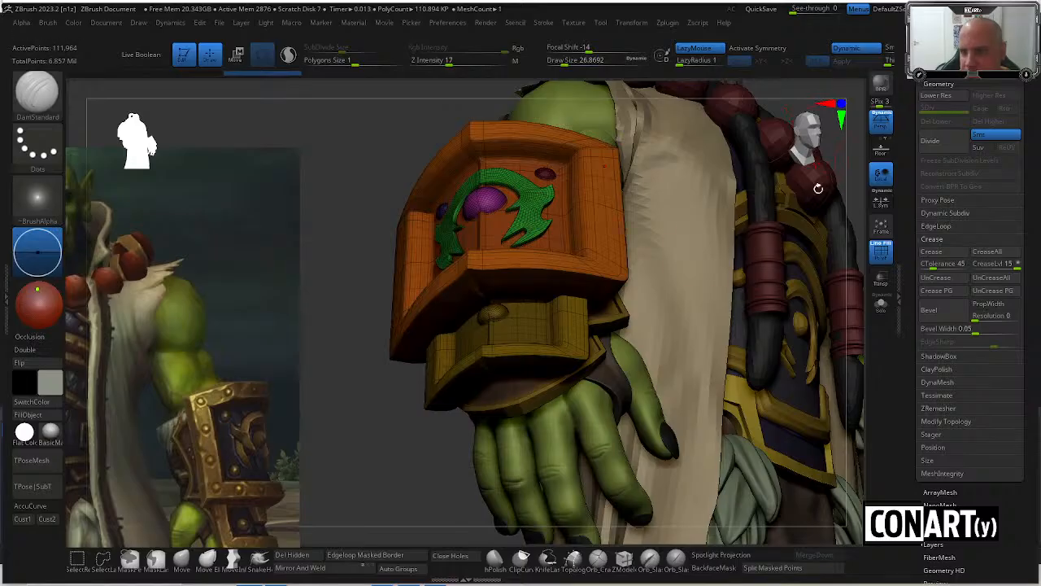
pyautogui.click(952, 213)
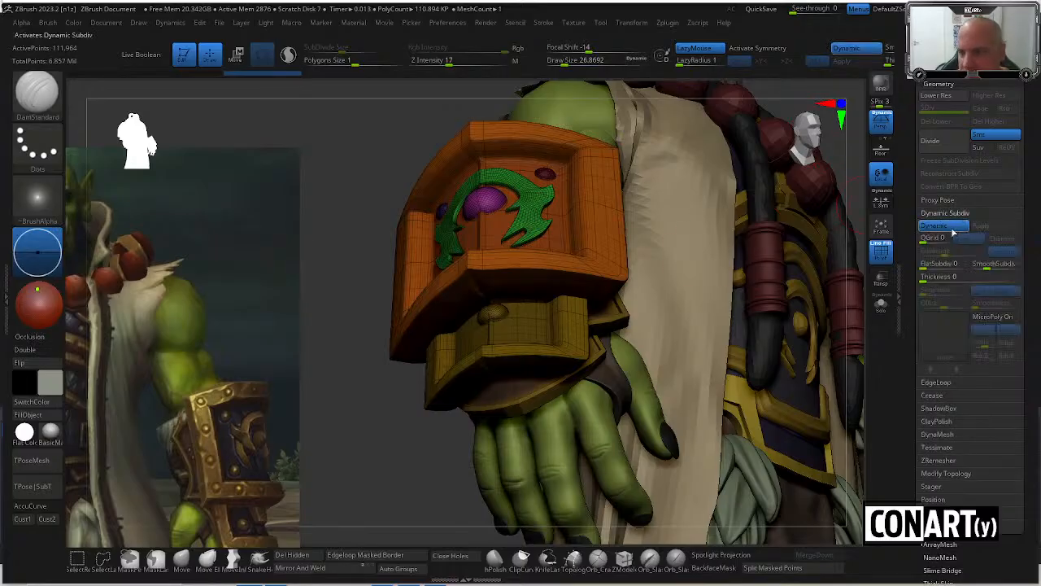
pyautogui.moveTo(403, 477)
pyautogui.mouseDown()
pyautogui.moveTo(446, 400)
pyautogui.moveTo(427, 421)
pyautogui.moveTo(337, 360)
pyautogui.mouseUp()
pyautogui.keyDown('ctrl'); pyautogui.click(448, 399); pyautogui.keyUp('ctrl')
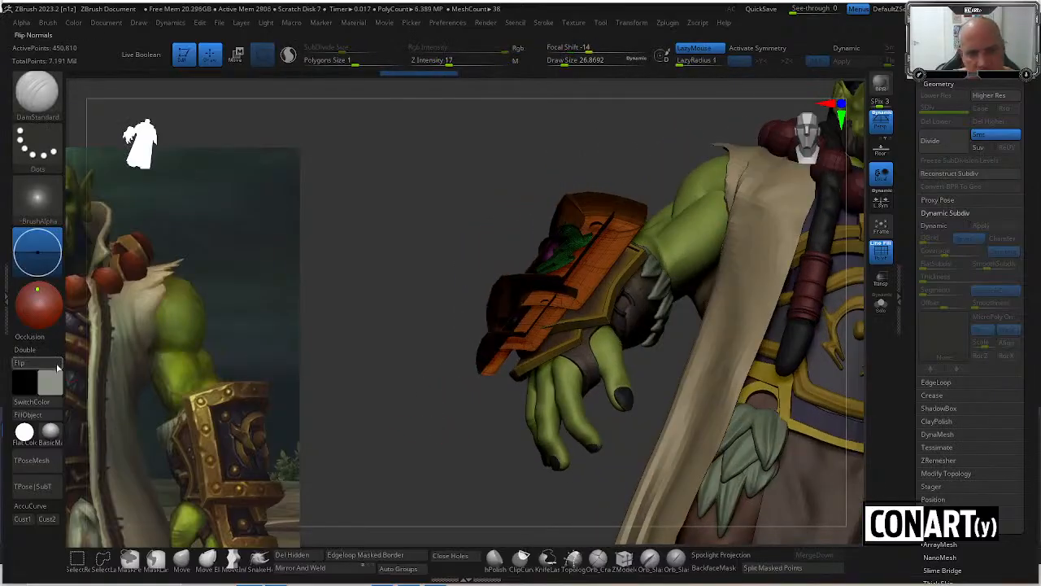
pyautogui.moveTo(232, 360)
pyautogui.mouseDown()
pyautogui.moveTo(434, 496)
pyautogui.moveTo(336, 343)
pyautogui.mouseUp()
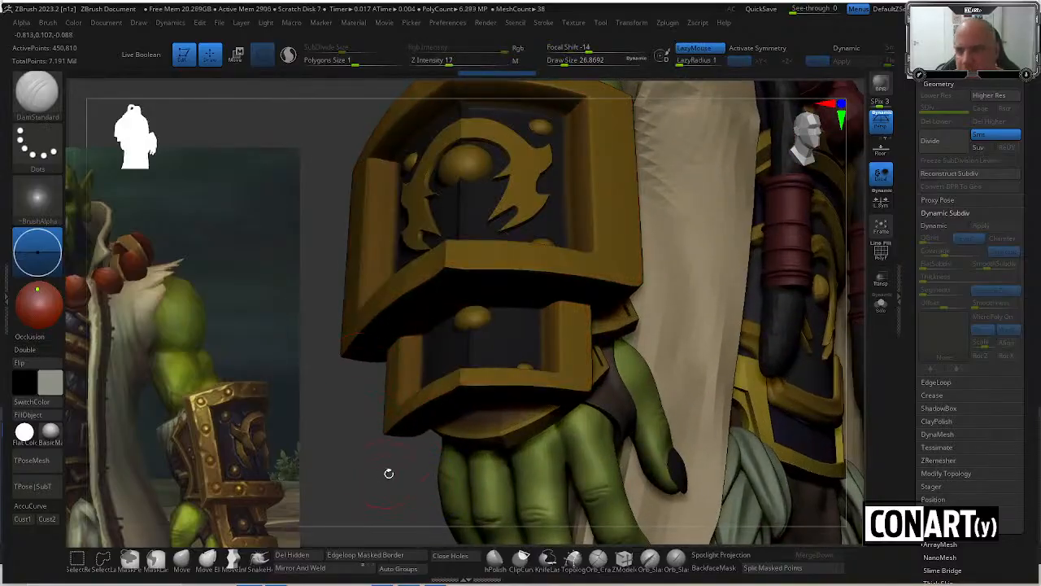
# Divide the bracer guard's mesh up to subdivision level 3.
pyautogui.hotkey('ctrl', 'd')
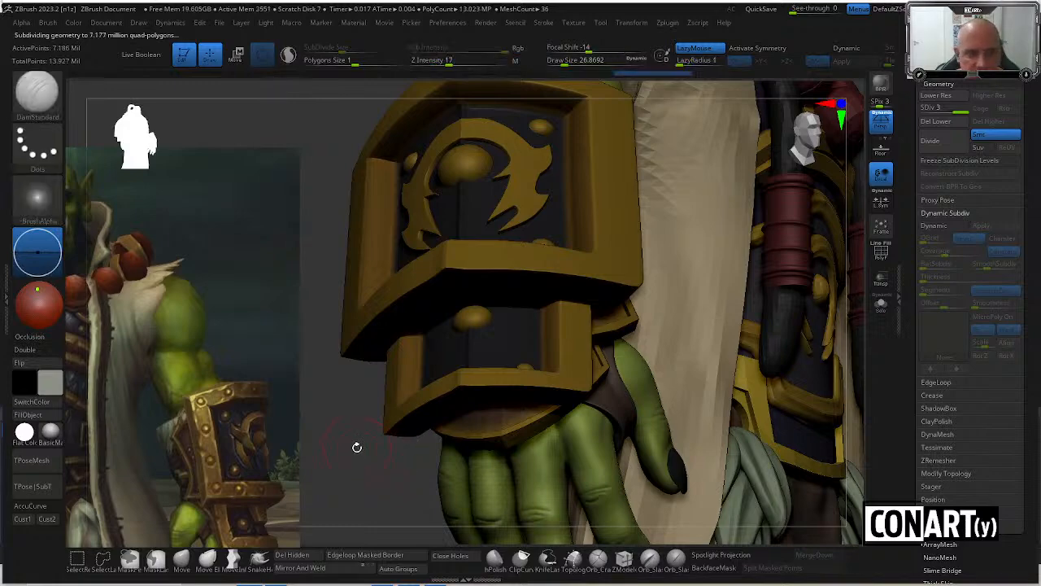
pyautogui.hotkey('shift', 'd')
pyautogui.press('d')
pyautogui.moveTo(360, 453); pyautogui.dragTo(374, 395)
# Choose the Orb_Slash04 brush at draw size about 13 and try it on the lower corner of the bracer's gold frame.
pyautogui.press('b')
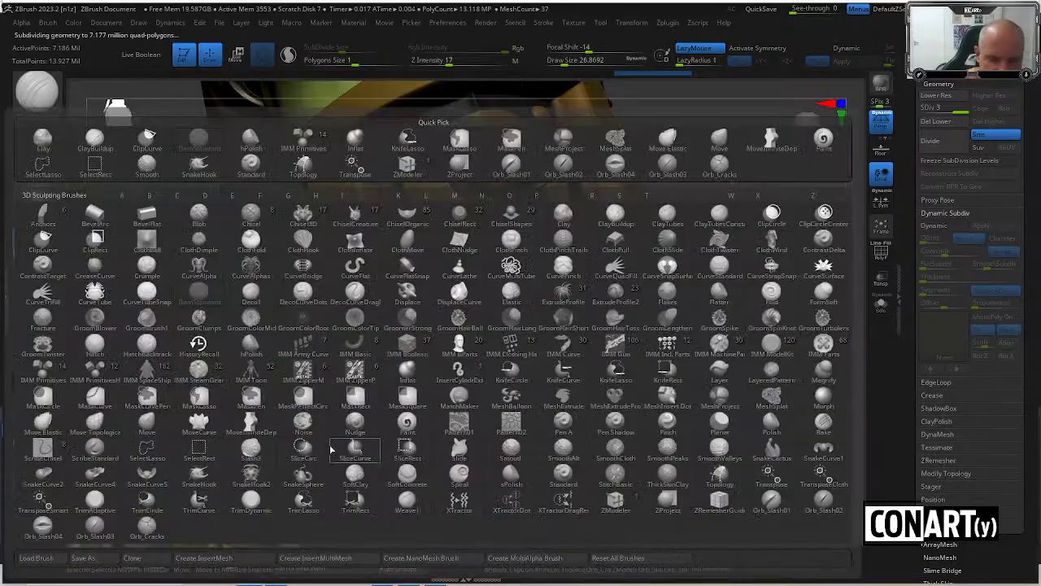
pyautogui.click(49, 527)
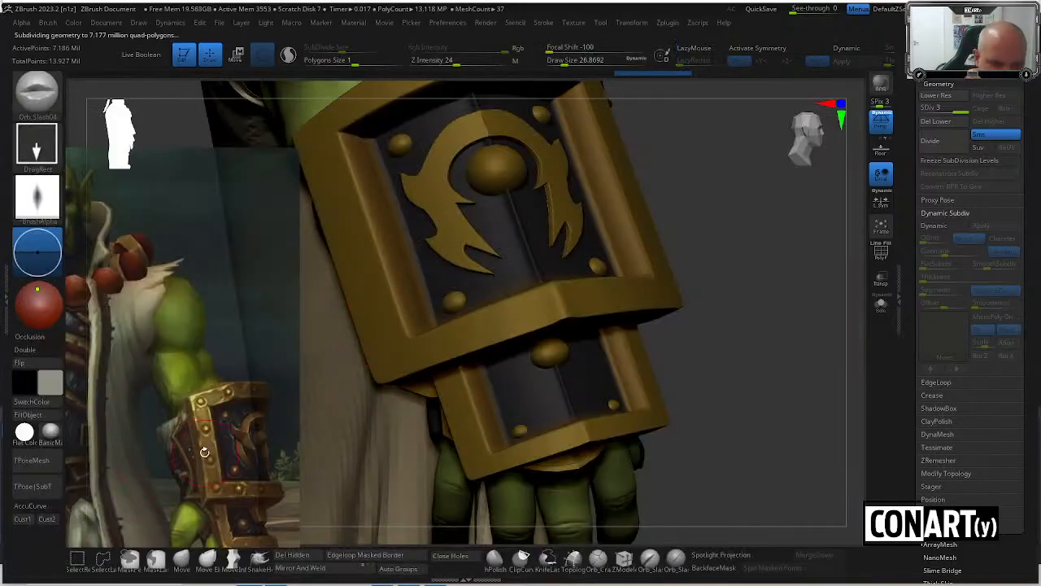
pyautogui.rightClick(440, 324)
pyautogui.moveTo(732, 212); pyautogui.dragTo(366, 209)
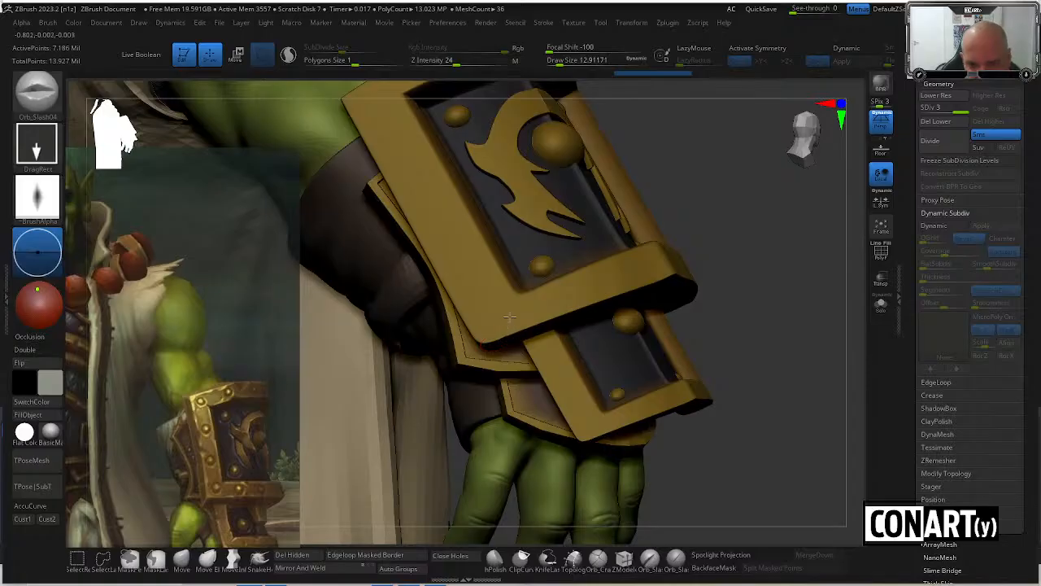
pyautogui.moveTo(727, 193)
pyautogui.keyDown('ctrl'); pyautogui.mouseDown(button='right')
pyautogui.moveTo(727, 214)
pyautogui.moveTo(727, 200)
pyautogui.moveTo(683, 172)
pyautogui.mouseUp(button='right'); pyautogui.keyUp('ctrl')
pyautogui.moveTo(677, 172); pyautogui.dragTo(513, 346)
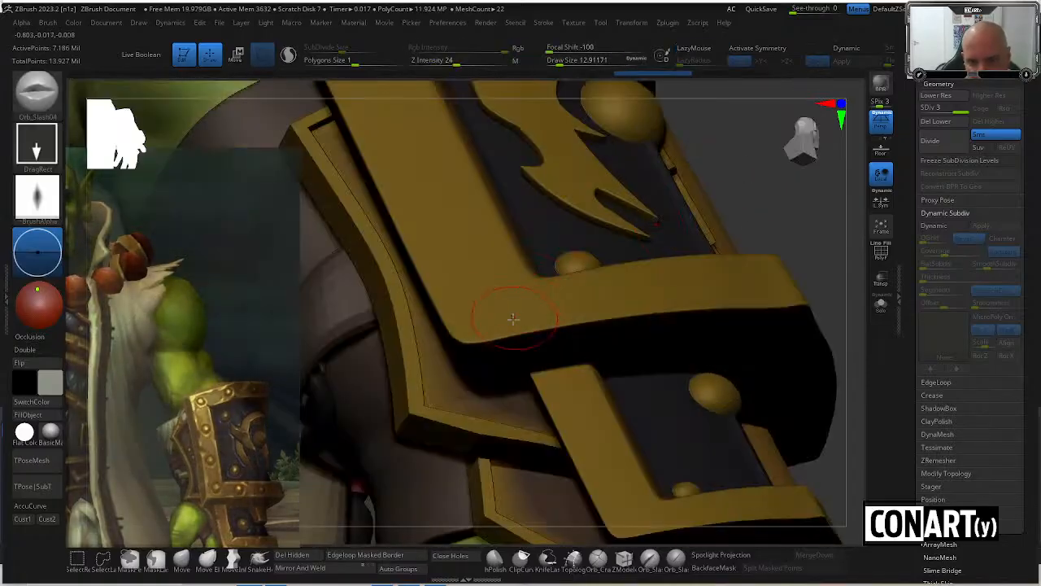
pyautogui.moveTo(531, 281); pyautogui.dragTo(649, 247)
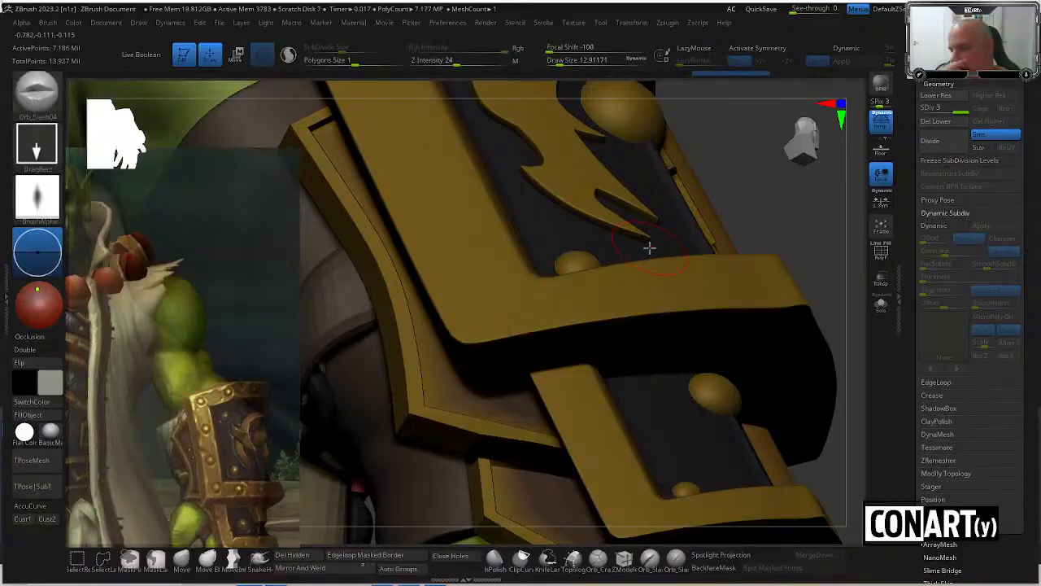
# Isolate the bracer's plates by polygroup, and undo the mesh back to its state before the divisions.
pyautogui.hotkey('shift', 'f')
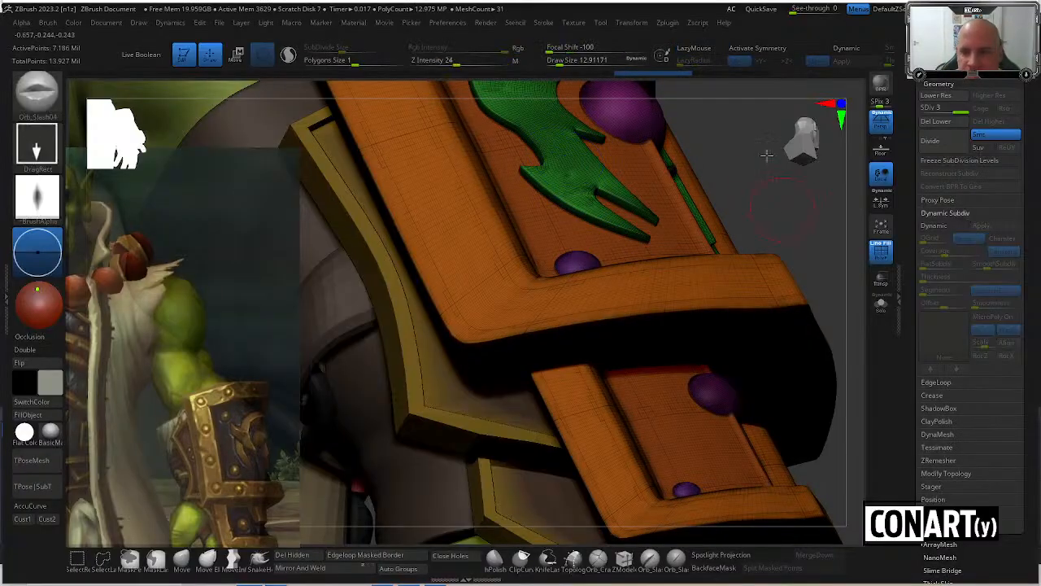
pyautogui.moveTo(766, 155); pyautogui.dragTo(720, 186)
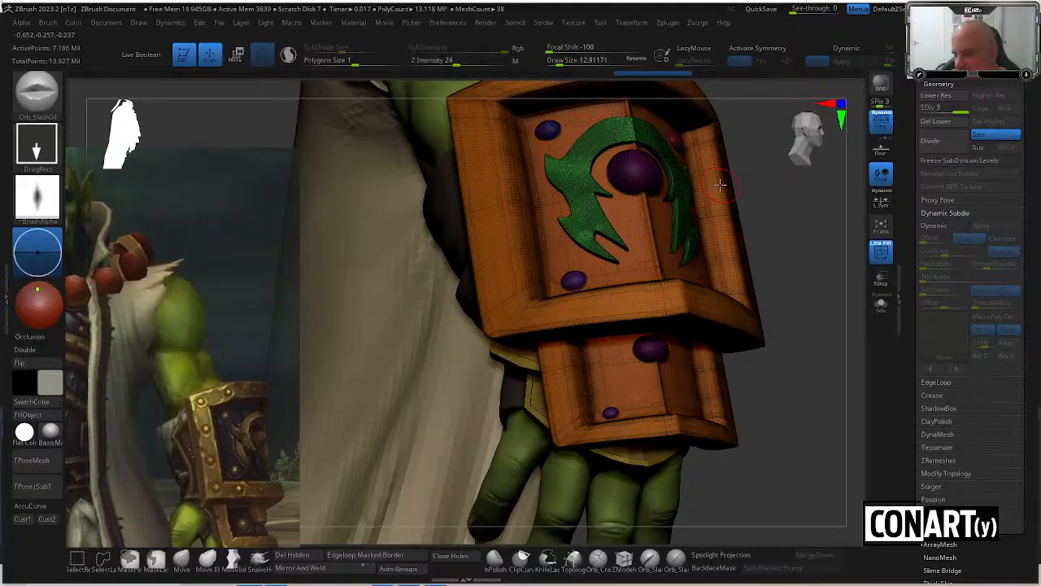
pyautogui.keyDown('ctrl'); pyautogui.keyDown('shift'); pyautogui.click(650, 303); pyautogui.keyUp('shift'); pyautogui.keyUp('ctrl')
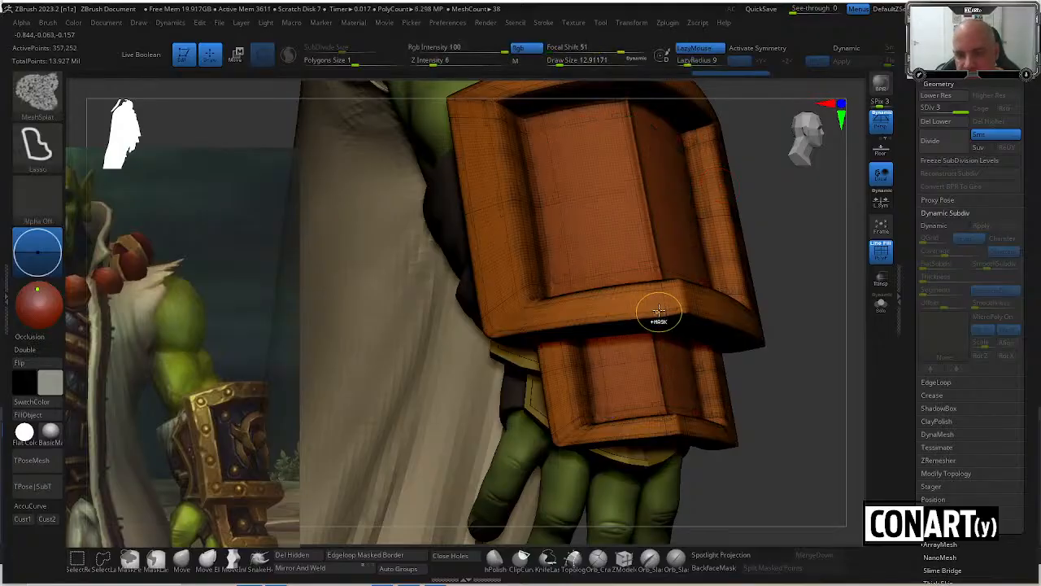
pyautogui.keyDown('ctrl'); pyautogui.keyDown('shift'); pyautogui.click(659, 310); pyautogui.keyUp('shift'); pyautogui.keyUp('ctrl')
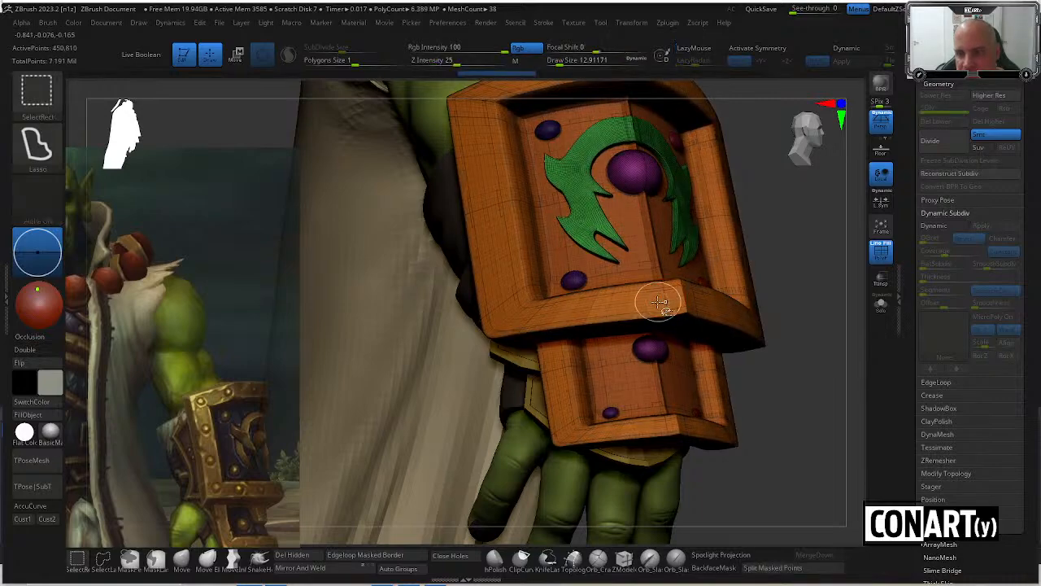
pyautogui.keyDown('ctrl'); pyautogui.keyDown('shift'); pyautogui.click(657, 304); pyautogui.keyUp('shift'); pyautogui.keyUp('ctrl')
pyautogui.hotkey('ctrl', 'z')
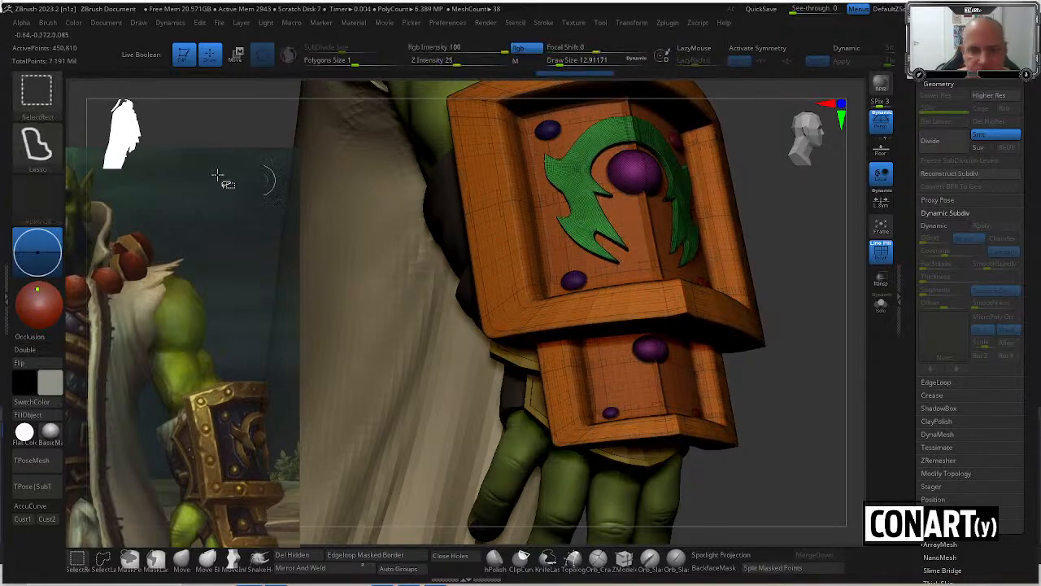
# Hide the horned emblem and round studs of the bracer guard and split the hidden parts into their own subtool.
pyautogui.click(53, 148)
pyautogui.click(155, 154)
pyautogui.keyDown('ctrl'); pyautogui.keyDown('shift'); pyautogui.click(604, 323); pyautogui.keyUp('shift'); pyautogui.keyUp('ctrl')
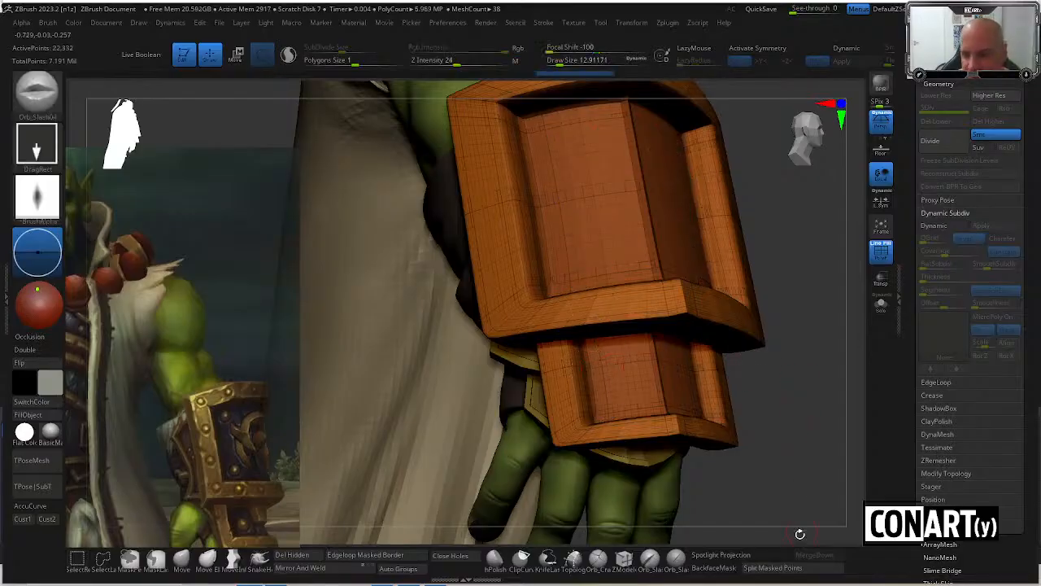
pyautogui.click(938, 83)
pyautogui.moveTo(832, 400); pyautogui.dragTo(793, 481)
pyautogui.press('f')
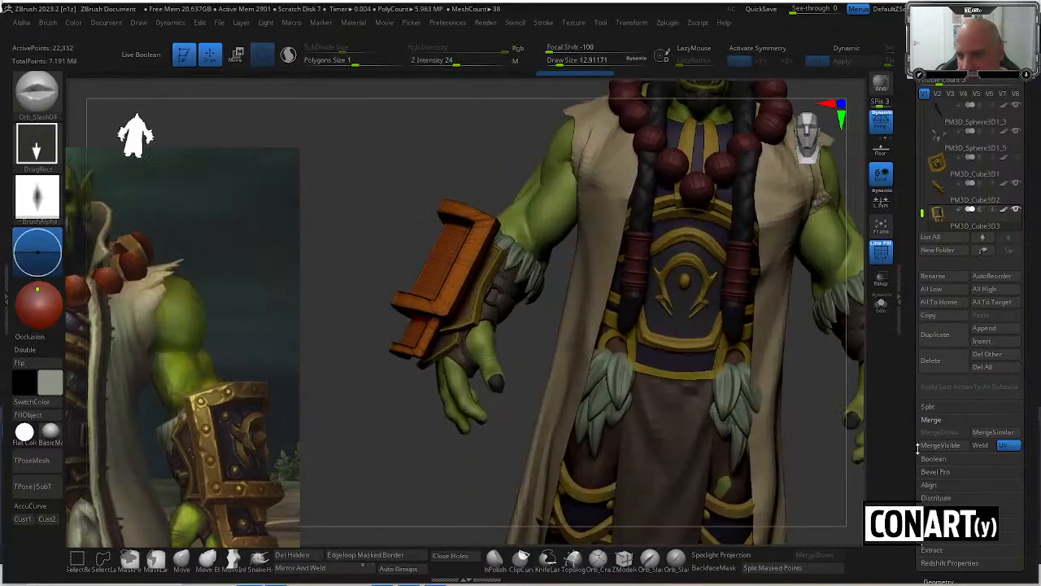
pyautogui.click(927, 445)
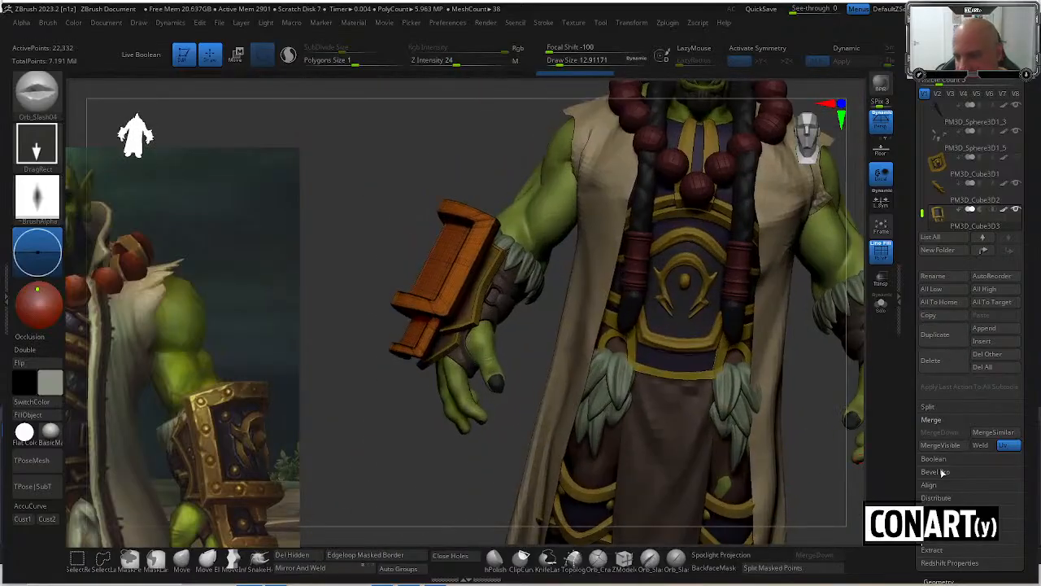
pyautogui.click(928, 407)
pyautogui.click(953, 420)
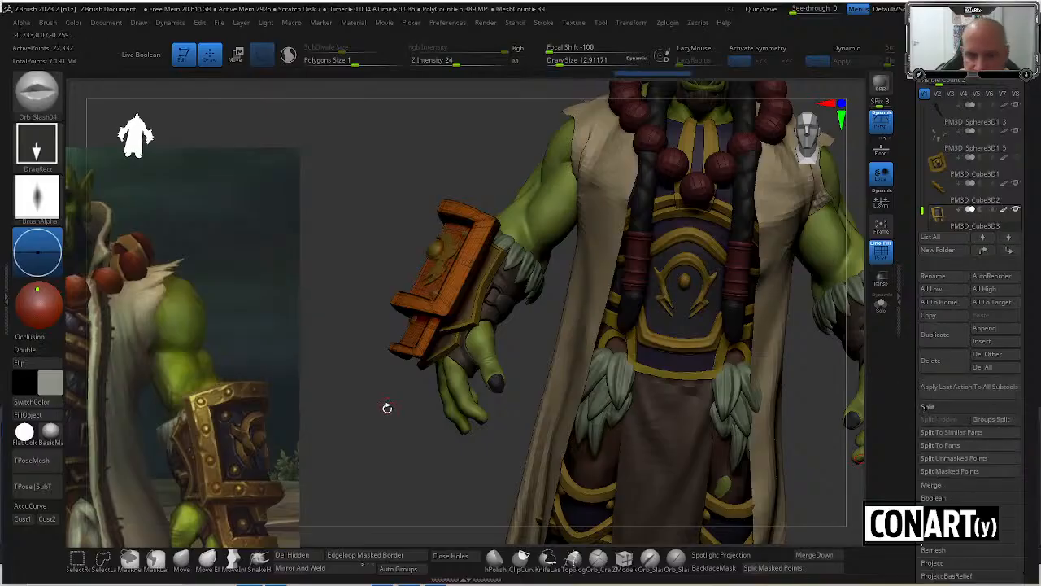
# Divide the mesh of the bracer's framed plates four times and hide the wireframe.
pyautogui.press('f')
pyautogui.moveTo(385, 410); pyautogui.dragTo(580, 198)
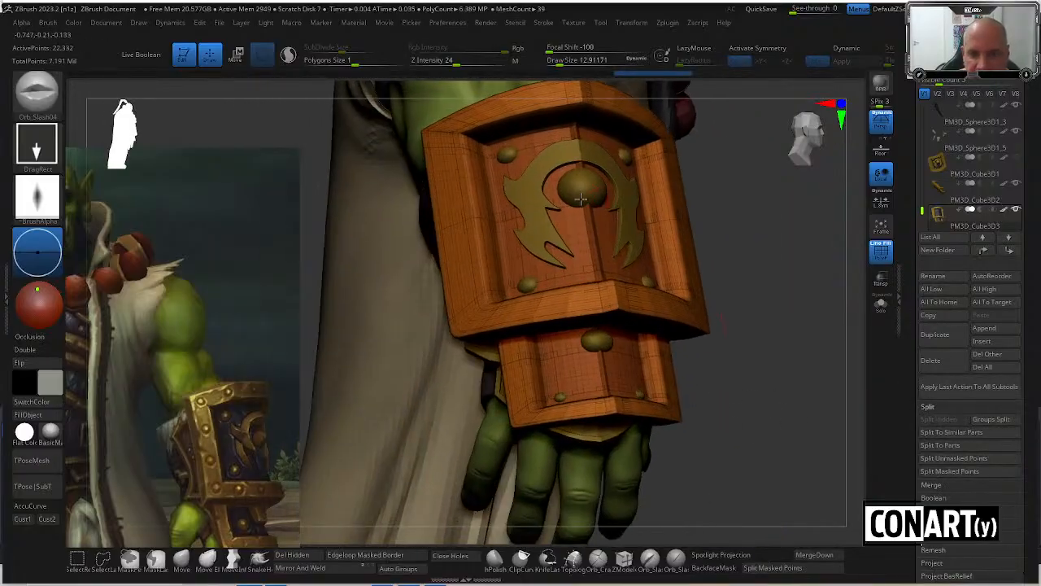
pyautogui.hotkey('ctrl', 'd')
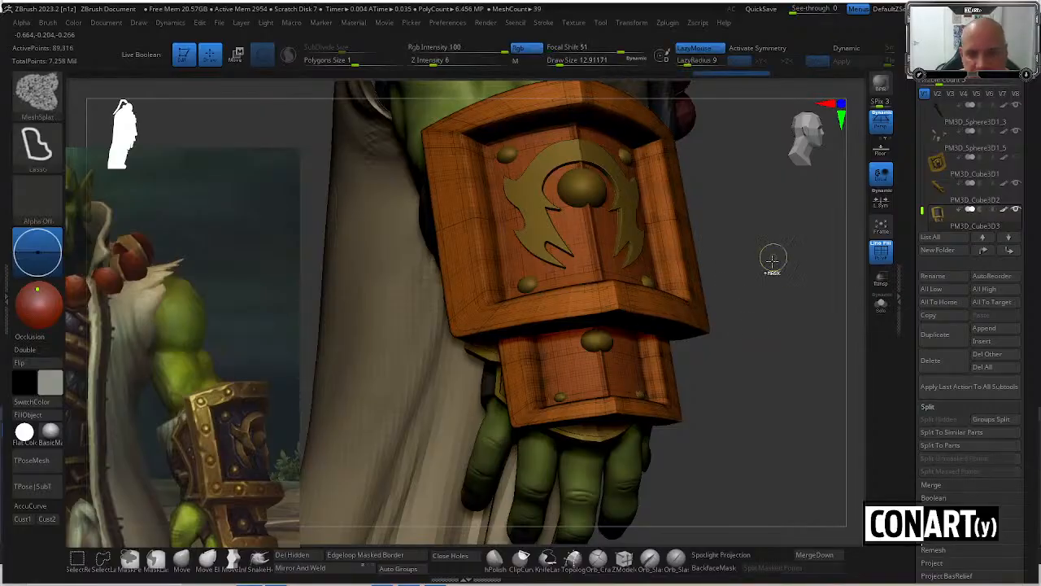
pyautogui.hotkey('shift', 'f')
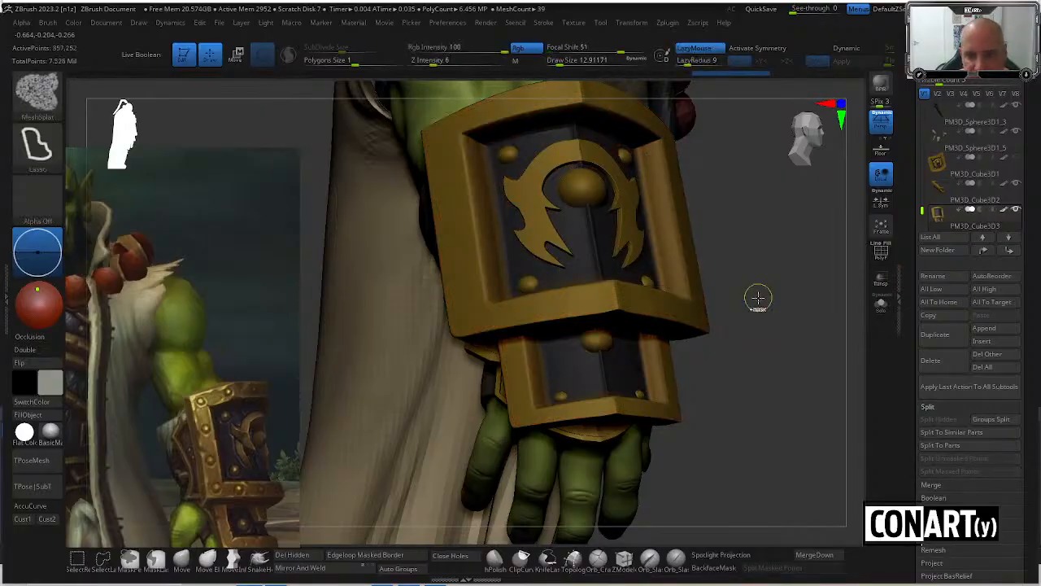
pyautogui.hotkey('ctrl', 'd')
pyautogui.hotkey('ctrl', 'd')
pyautogui.moveTo(762, 297); pyautogui.dragTo(801, 281)
pyautogui.moveTo(668, 393); pyautogui.dragTo(615, 325)
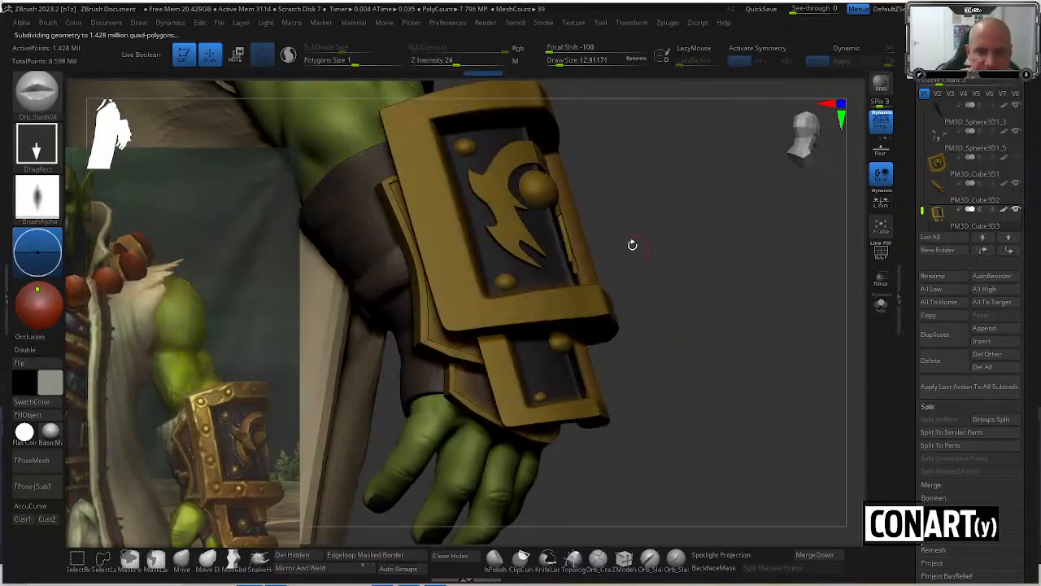
pyautogui.moveTo(678, 279); pyautogui.dragTo(718, 204)
pyautogui.hotkey('ctrl', 'd')
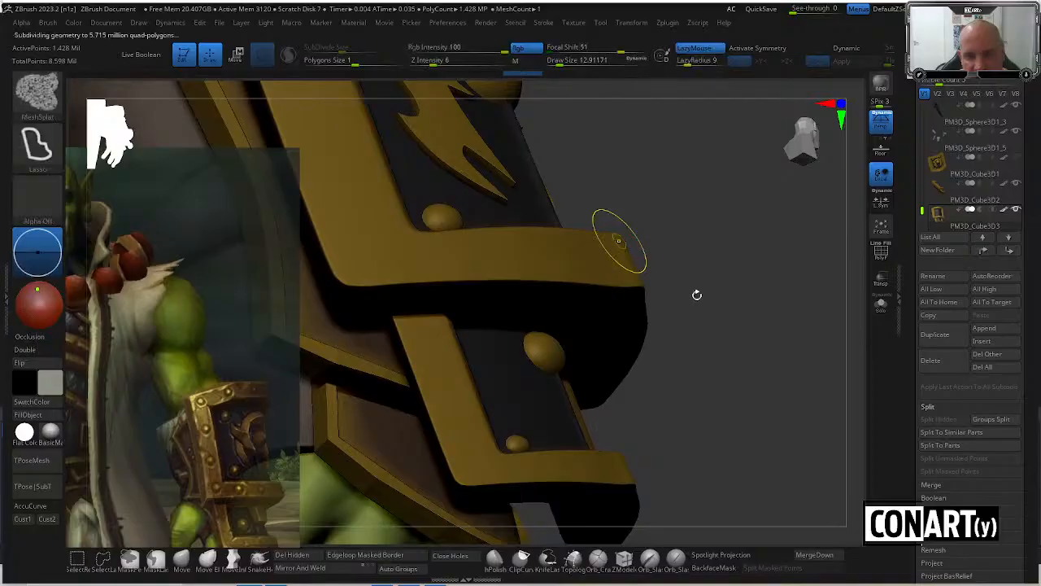
pyautogui.moveTo(663, 189); pyautogui.dragTo(537, 262)
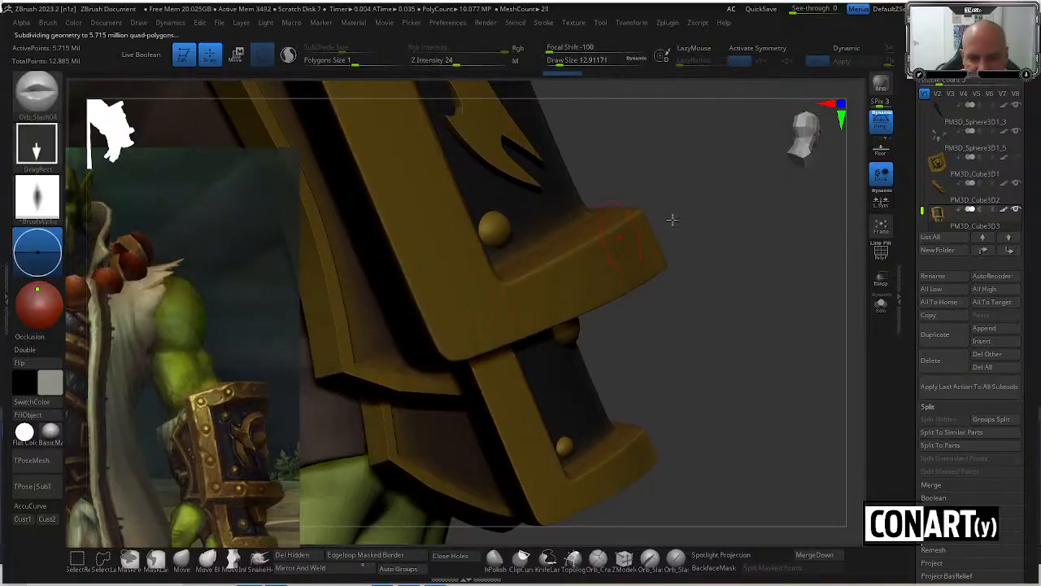
pyautogui.moveTo(672, 219); pyautogui.dragTo(686, 178)
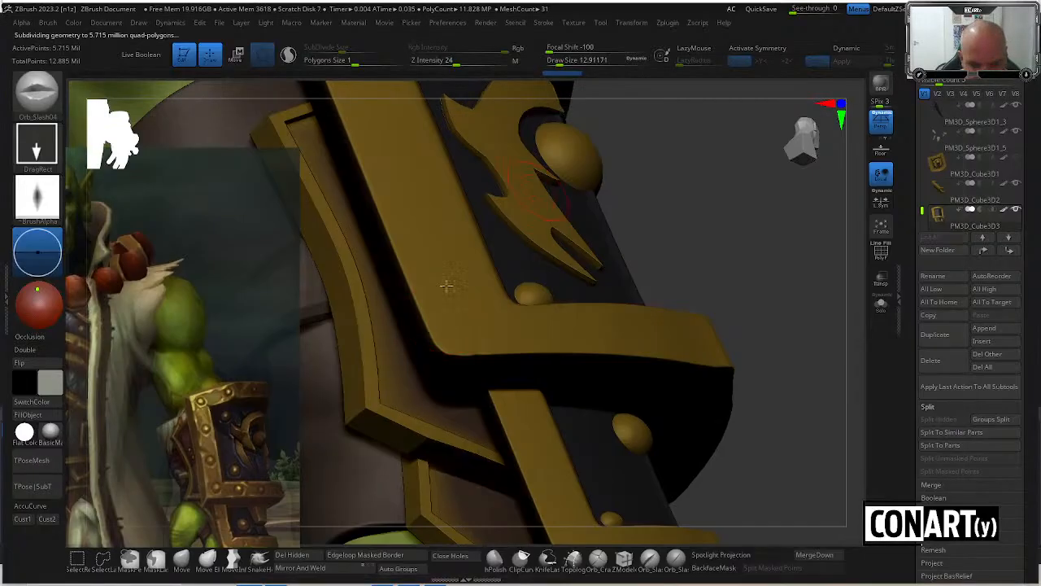
# Try a short DamStandard cut at draw size about 5 on the lower corner of the bracer's gold frame.
pyautogui.press('b')
pyautogui.press('d')
pyautogui.press('s')
pyautogui.press('space')
pyautogui.moveTo(462, 341); pyautogui.dragTo(480, 355)
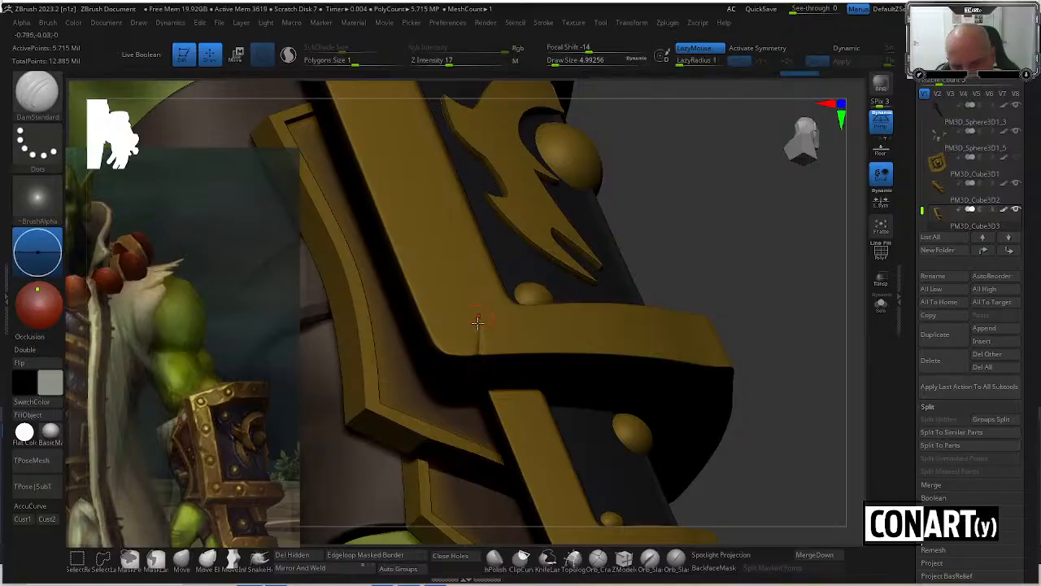
pyautogui.moveTo(695, 231); pyautogui.dragTo(658, 249)
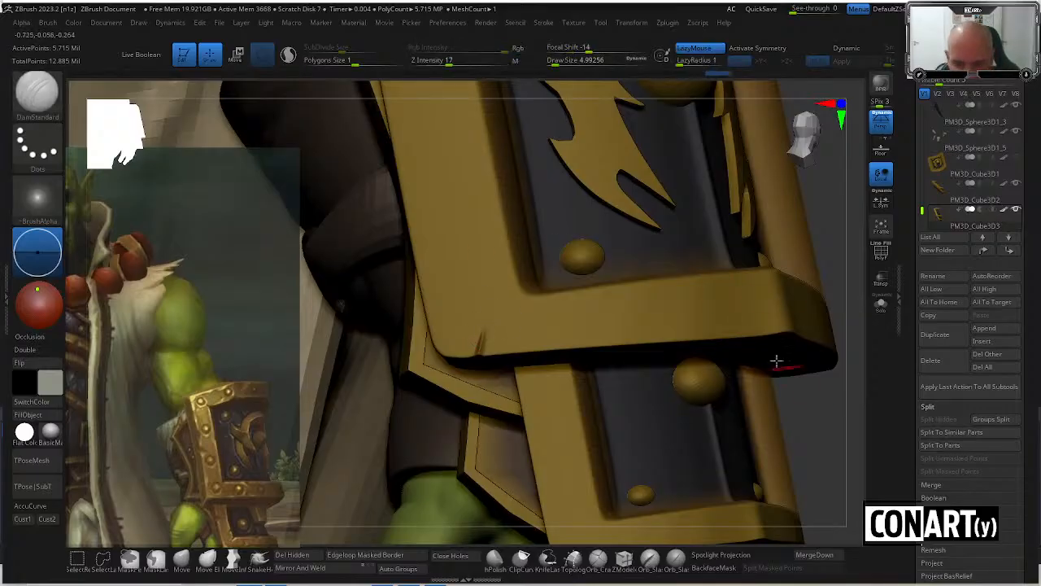
# Undo the corner cut and the divisions of the plates, and compare the undivided mesh with and without its wireframe.
pyautogui.press('ctrl')
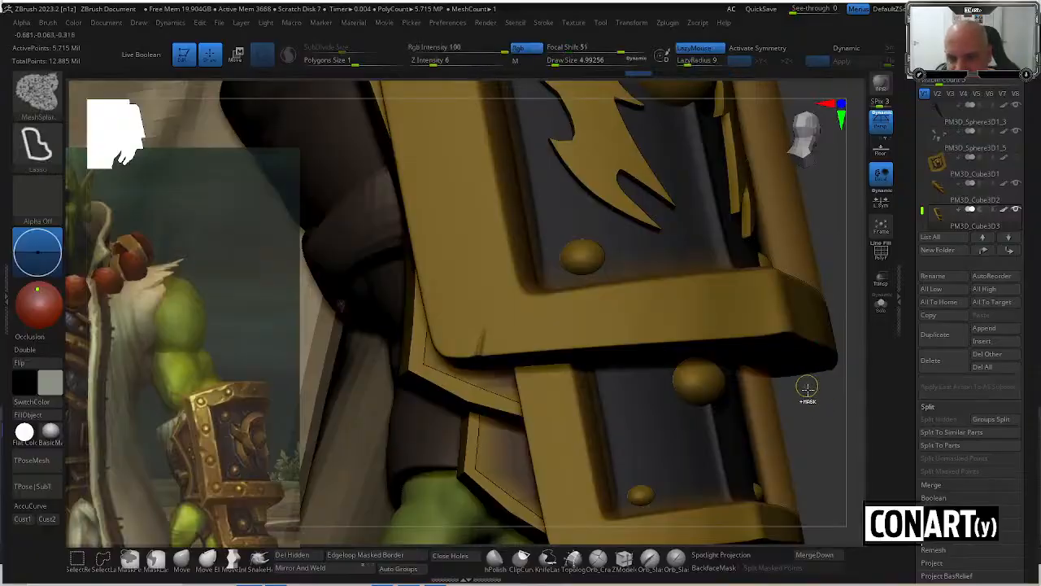
pyautogui.hotkey('shift', 'f')
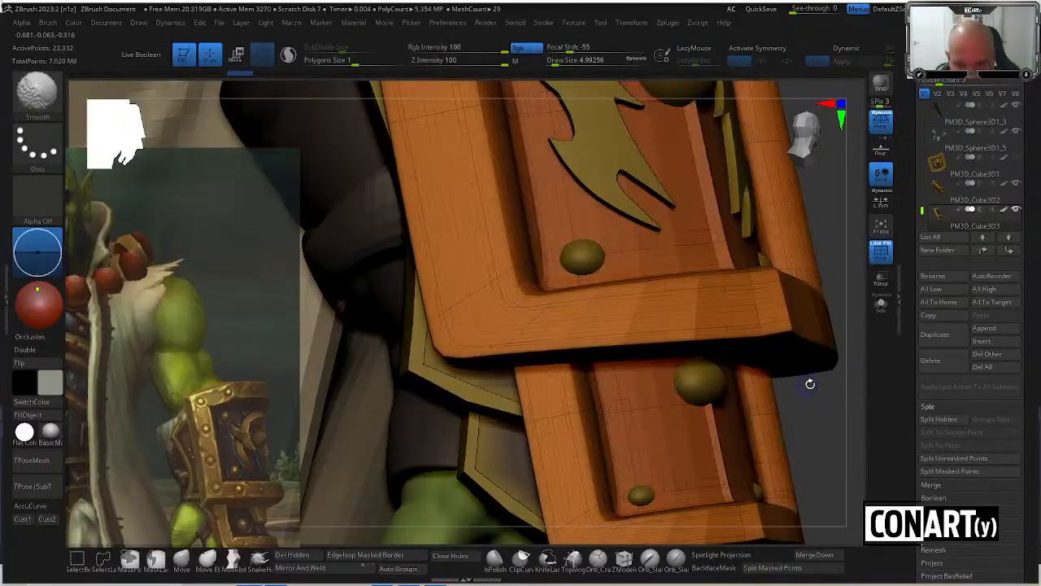
pyautogui.moveTo(824, 395); pyautogui.dragTo(827, 392)
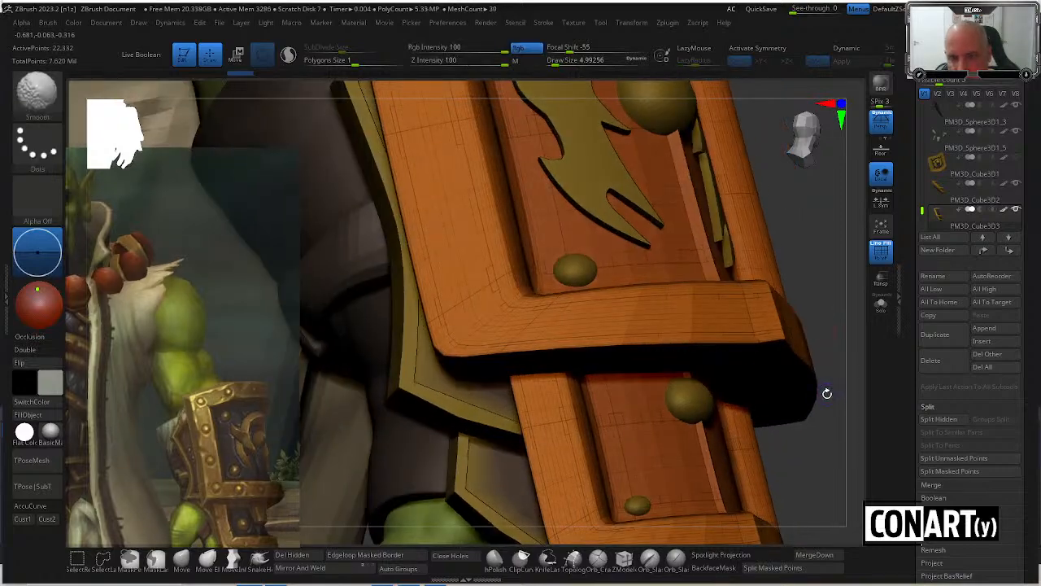
pyautogui.hotkey('shift', 'f')
pyautogui.hotkey('shift', 'f')
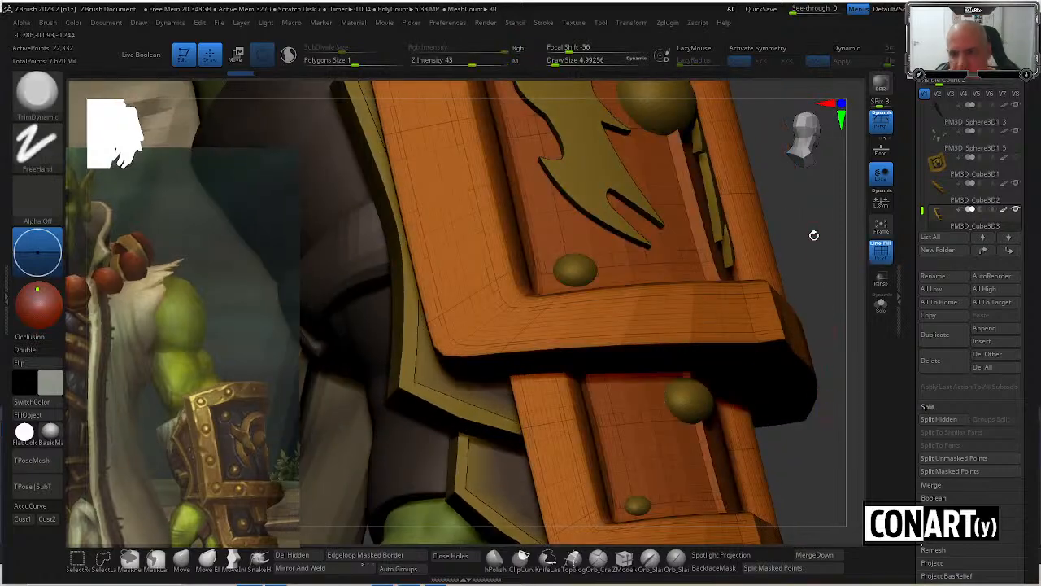
pyautogui.moveTo(802, 253); pyautogui.dragTo(802, 251)
pyautogui.hotkey('shift', 'f')
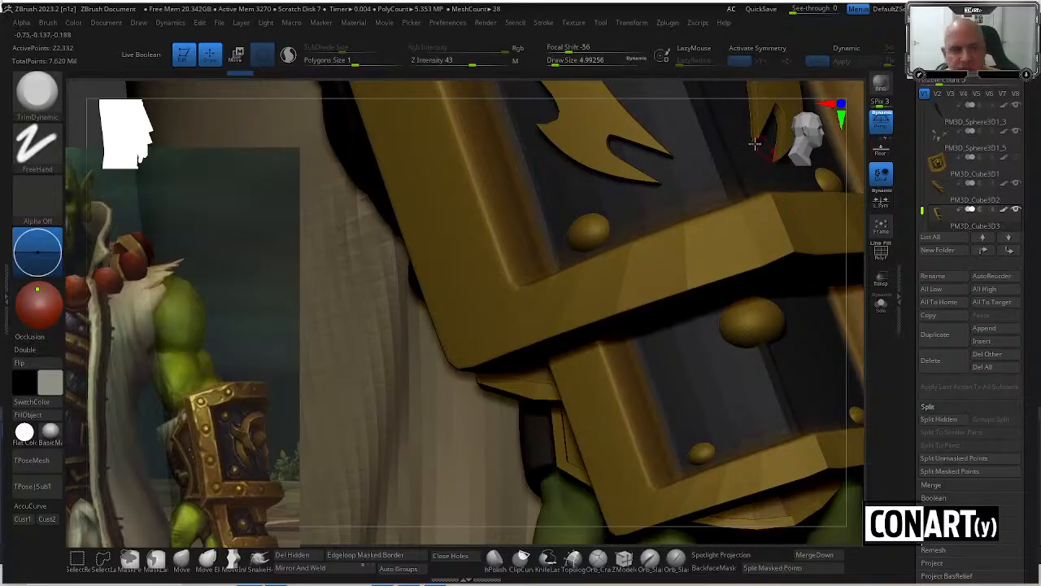
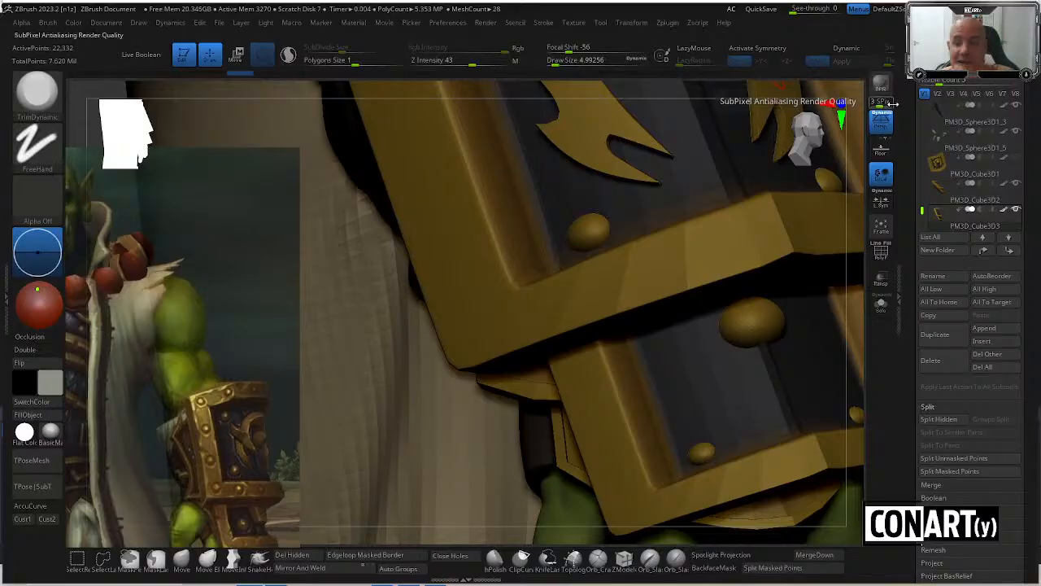
# Isolate the bracer guard subtool in Solo mode and show its wireframe.
pyautogui.moveTo(861, 207); pyautogui.dragTo(846, 245)
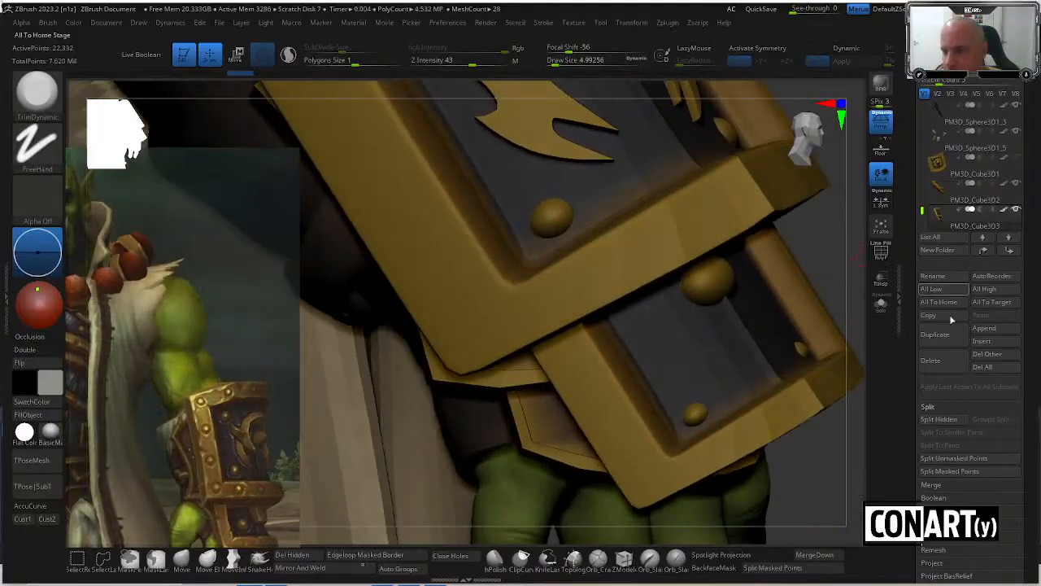
pyautogui.click(950, 408)
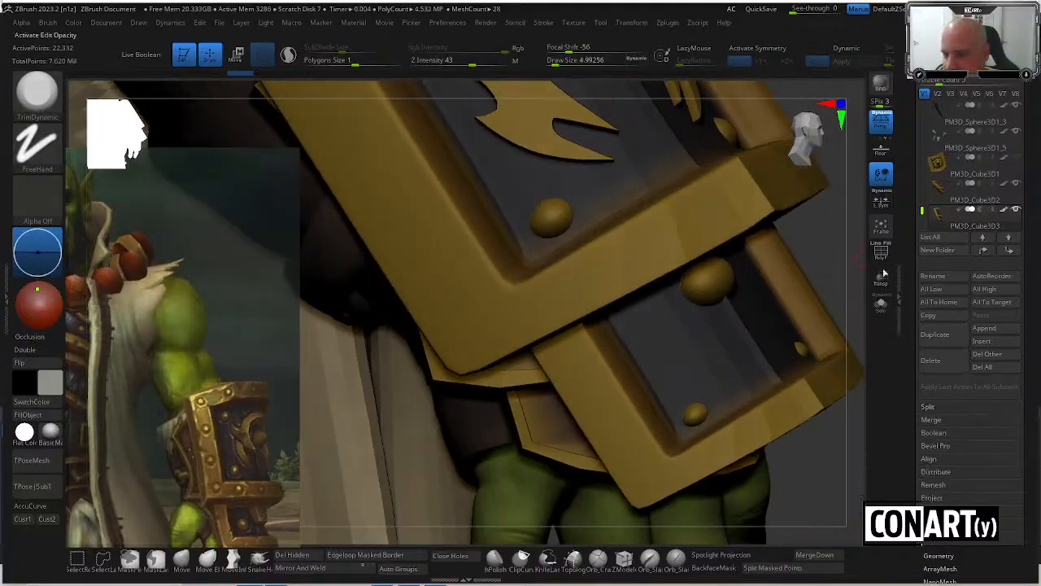
pyautogui.moveTo(828, 234); pyautogui.dragTo(836, 230)
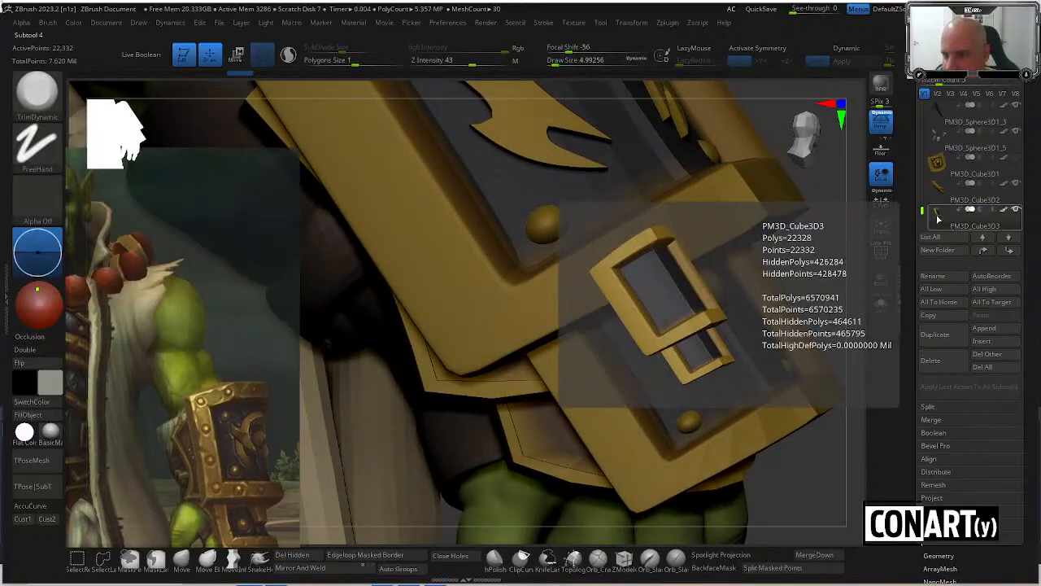
pyautogui.click(881, 303)
pyautogui.hotkey('shift', 'f')
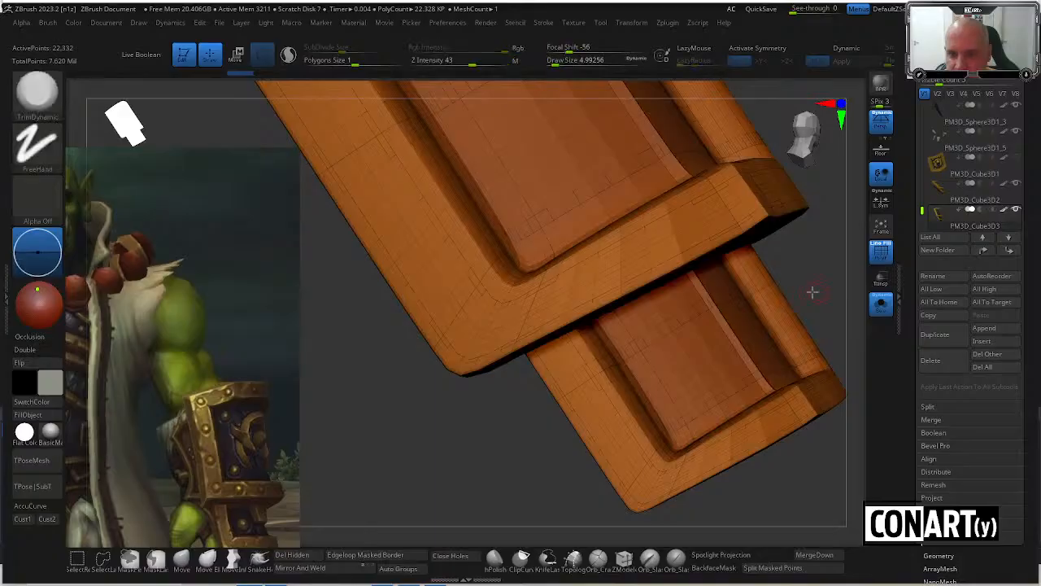
pyautogui.moveTo(811, 290); pyautogui.dragTo(859, 236)
# Remesh the bracer guard with ZRemesher, using the Half option with Adapt off.
pyautogui.scroll(-6, 948, 98)
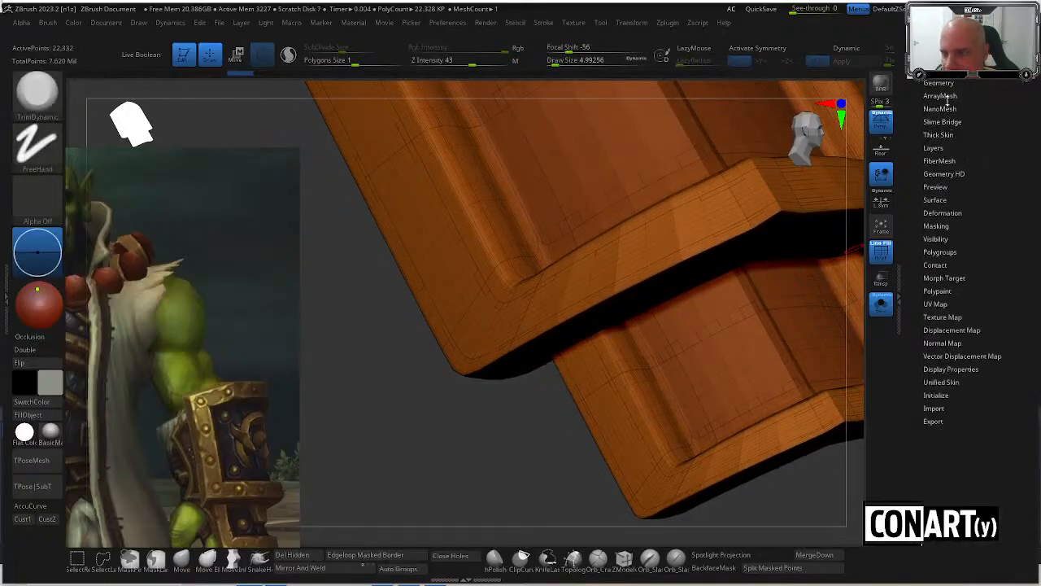
pyautogui.click(942, 83)
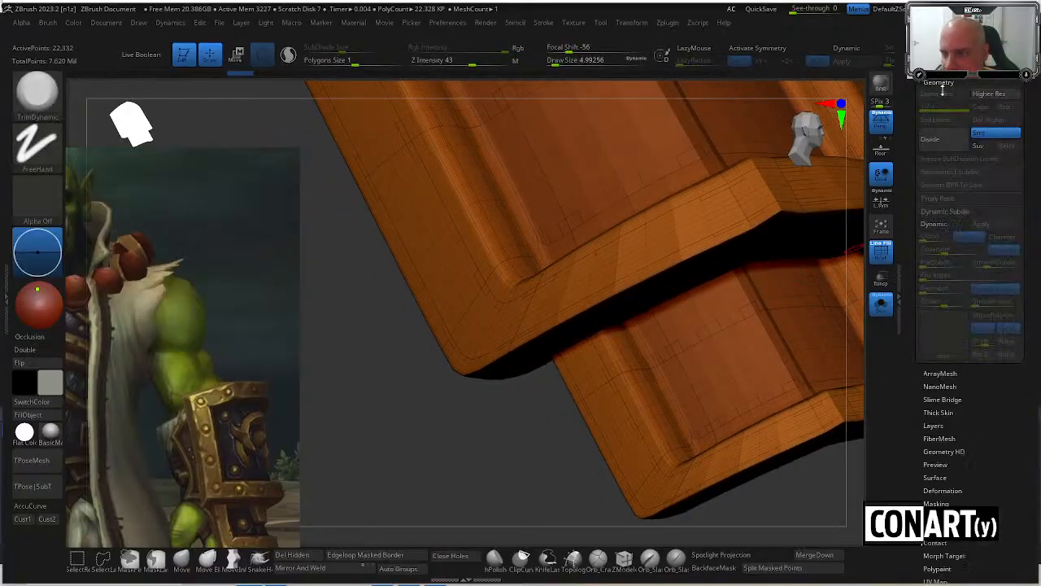
pyautogui.click(935, 213)
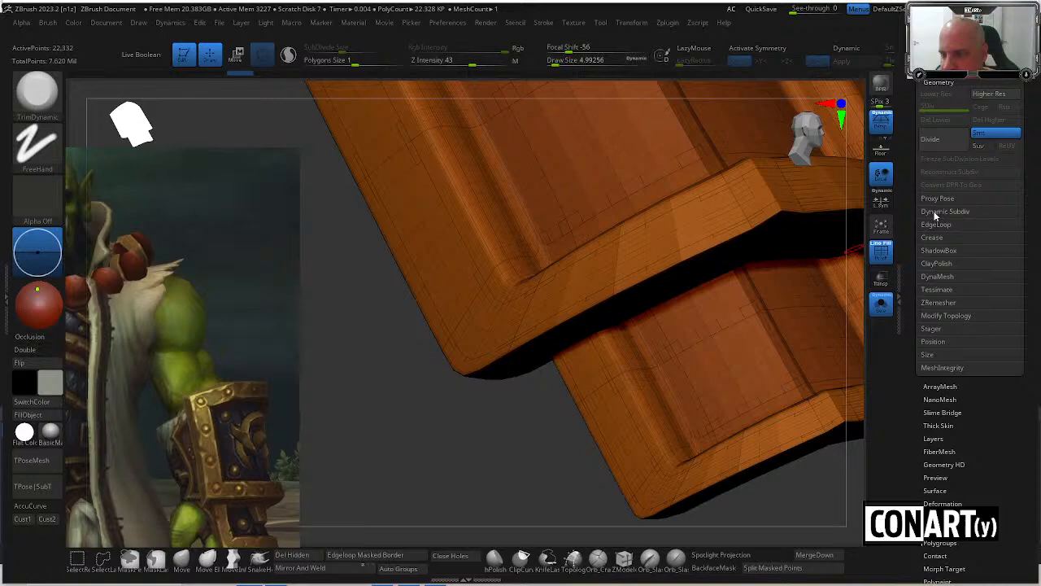
pyautogui.click(941, 304)
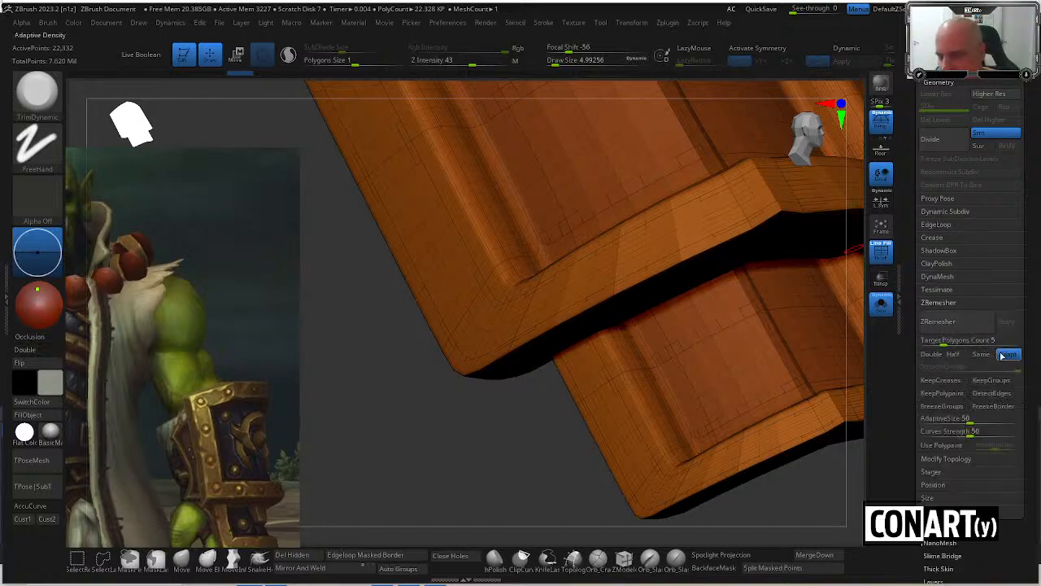
pyautogui.click(948, 324)
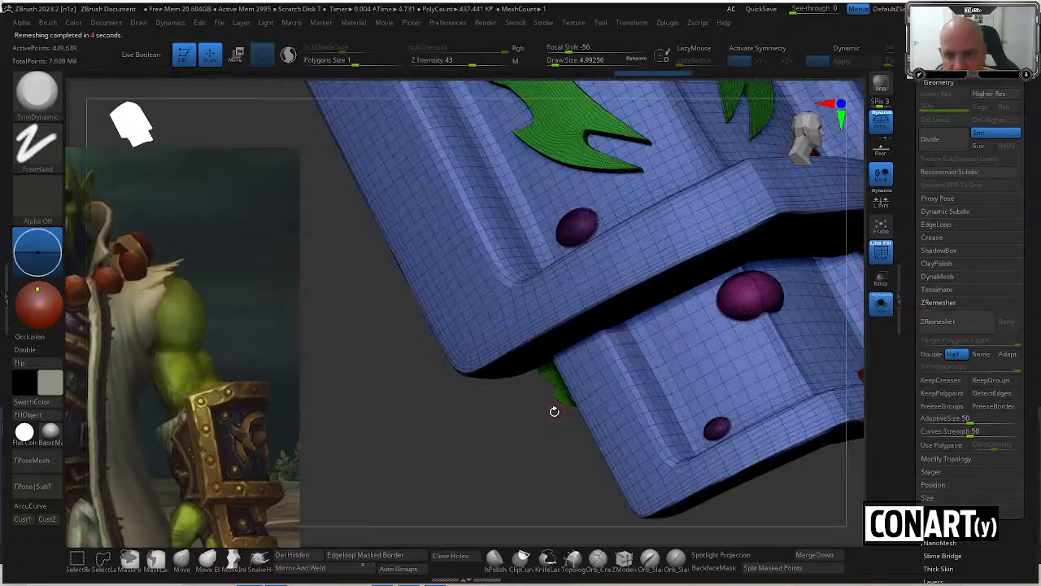
# Hide the wireframe and divide the remeshed bracer guard up to subdivision level 3.
pyautogui.moveTo(551, 439)
pyautogui.mouseDown()
pyautogui.moveTo(545, 377)
pyautogui.moveTo(562, 451)
pyautogui.moveTo(584, 486)
pyautogui.moveTo(597, 475)
pyautogui.moveTo(593, 499)
pyautogui.moveTo(588, 420)
pyautogui.moveTo(580, 439)
pyautogui.moveTo(600, 448)
pyautogui.moveTo(622, 425)
pyautogui.moveTo(626, 454)
pyautogui.moveTo(599, 381)
pyautogui.mouseUp()
pyautogui.hotkey('shift', 'f')
pyautogui.hotkey('ctrl', 'd')
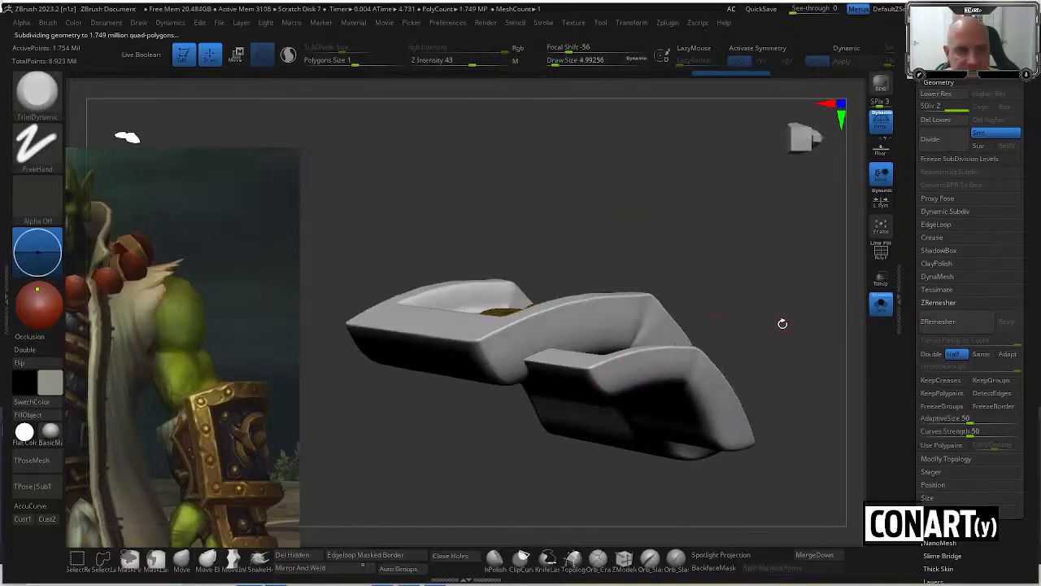
pyautogui.moveTo(783, 323); pyautogui.dragTo(932, 363)
pyautogui.moveTo(816, 317)
pyautogui.mouseDown()
pyautogui.moveTo(840, 422)
pyautogui.moveTo(513, 412)
pyautogui.moveTo(564, 441)
pyautogui.moveTo(564, 460)
pyautogui.mouseUp()
pyautogui.press('d')
# Try short DamStandard cuts on the lower corner of the remeshed bracer frame.
pyautogui.moveTo(495, 470); pyautogui.dragTo(487, 453)
pyautogui.press('b')
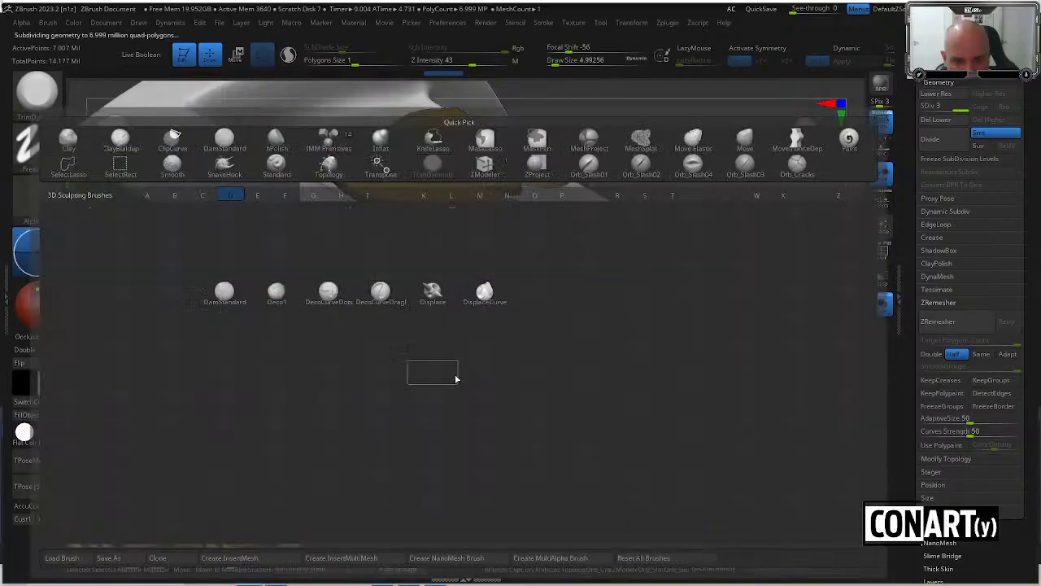
pyautogui.press('d')
pyautogui.press('s')
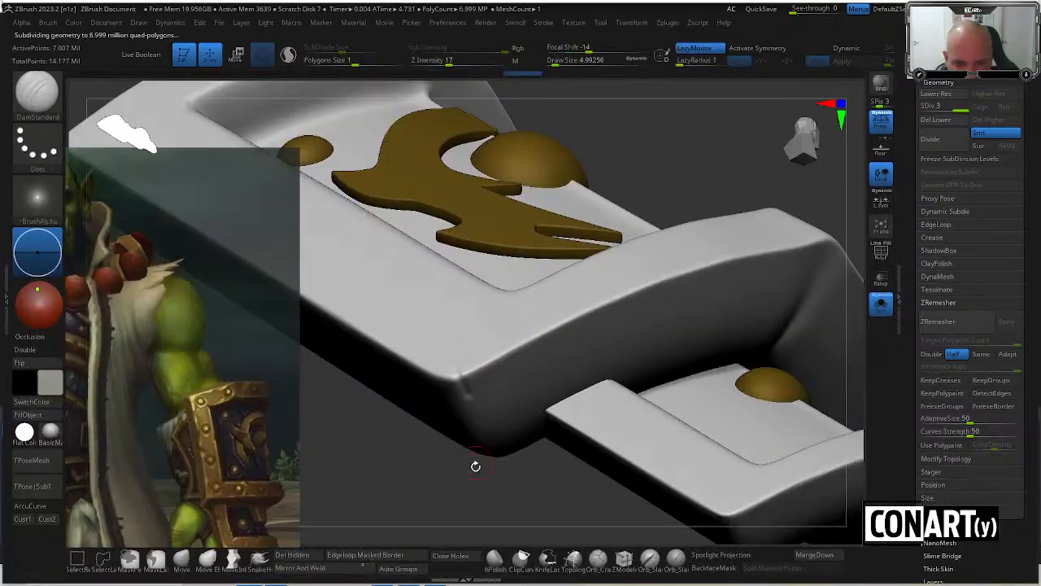
pyautogui.moveTo(476, 466); pyautogui.dragTo(469, 471)
# Undo the corner cuts and the last division of the bracer guard, returning it to subdivision level 2.
pyautogui.hotkey('ctrl', 'z')
pyautogui.hotkey('ctrl', 'z')
pyautogui.hotkey('ctrl', 'z')
pyautogui.hotkey('shift', 'f')
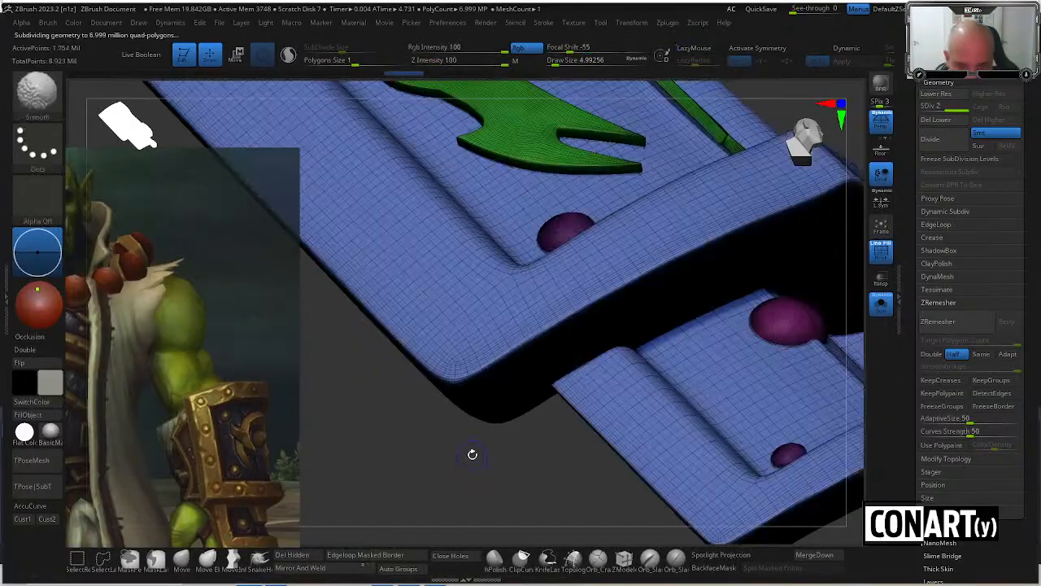
pyautogui.hotkey('shift', 'f')
pyautogui.hotkey('ctrl', 'z')
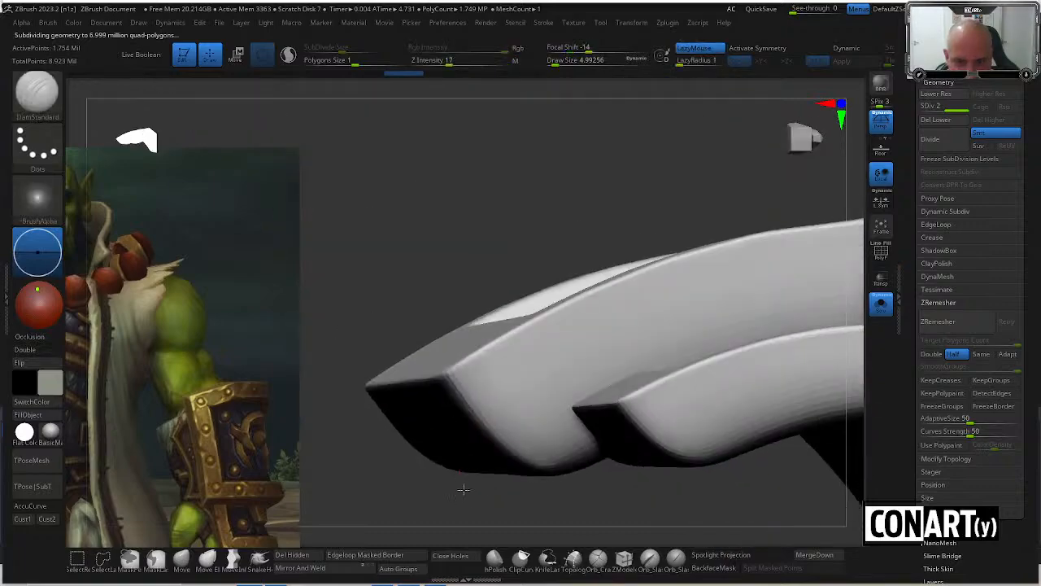
pyautogui.moveTo(464, 491); pyautogui.dragTo(408, 440)
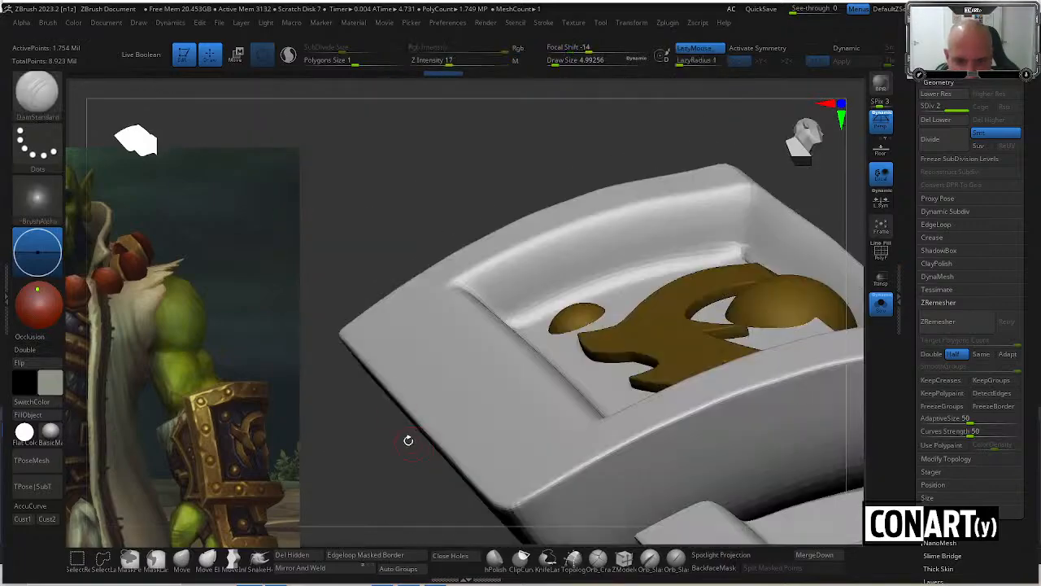
pyautogui.moveTo(362, 250)
pyautogui.keyDown('alt'); pyautogui.mouseDown()
pyautogui.moveTo(355, 207)
pyautogui.moveTo(367, 269)
pyautogui.mouseUp(); pyautogui.keyUp('alt')
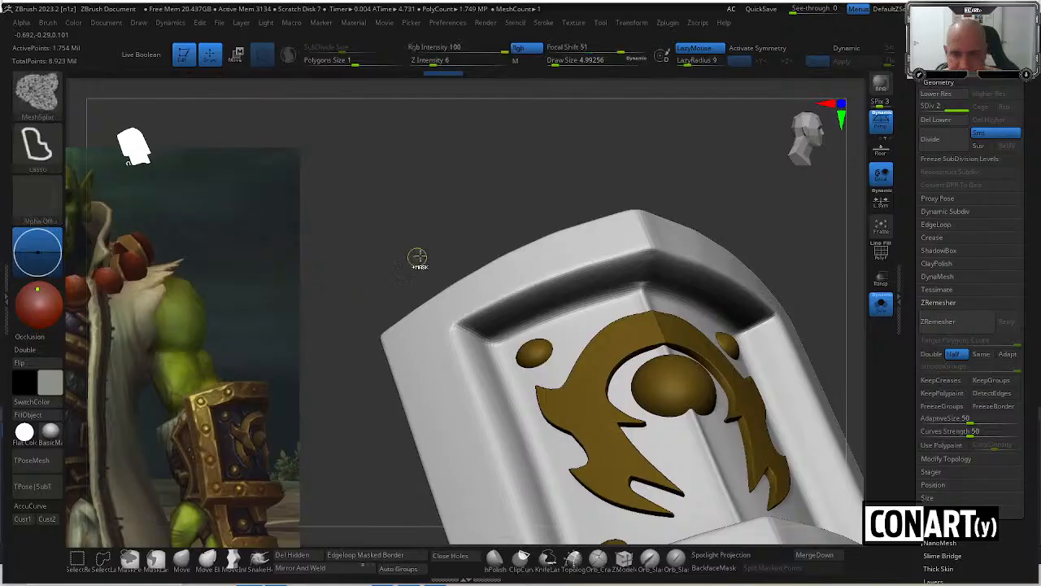
# Undo the bracer guard's remesh back to its original painted mesh, and show the whole character without the wireframe.
pyautogui.hotkey('ctrl', 'z')
pyautogui.hotkey('ctrl', 'z')
pyautogui.hotkey('ctrl', 'z')
pyautogui.hotkey('ctrl', 'z')
pyautogui.hotkey('ctrl', 'z')
pyautogui.hotkey('ctrl', 'z')
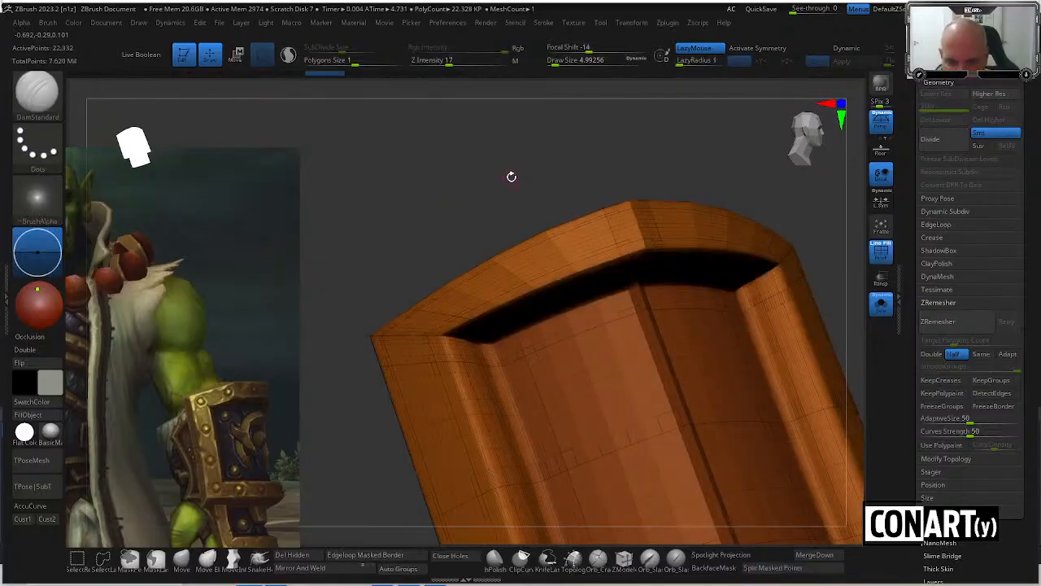
pyautogui.hotkey('ctrl', 'shift', 'z')
pyautogui.hotkey('ctrl', 'shift', 'z')
pyautogui.hotkey('ctrl', 'shift', 'z')
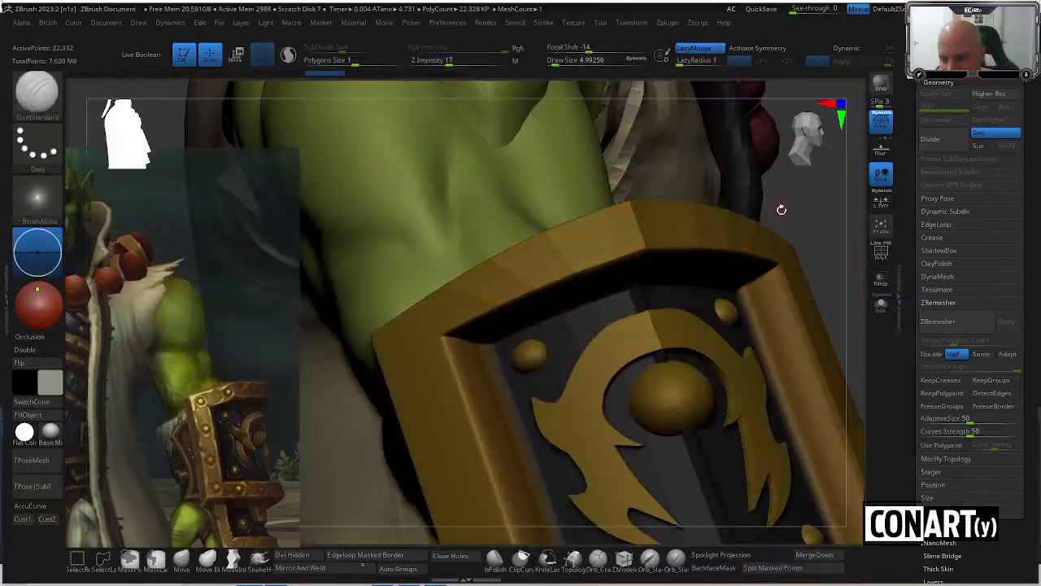
# Examine the gold-framed bracer guards and forearm from the front, side and back.
pyautogui.moveTo(814, 250); pyautogui.dragTo(556, 137)
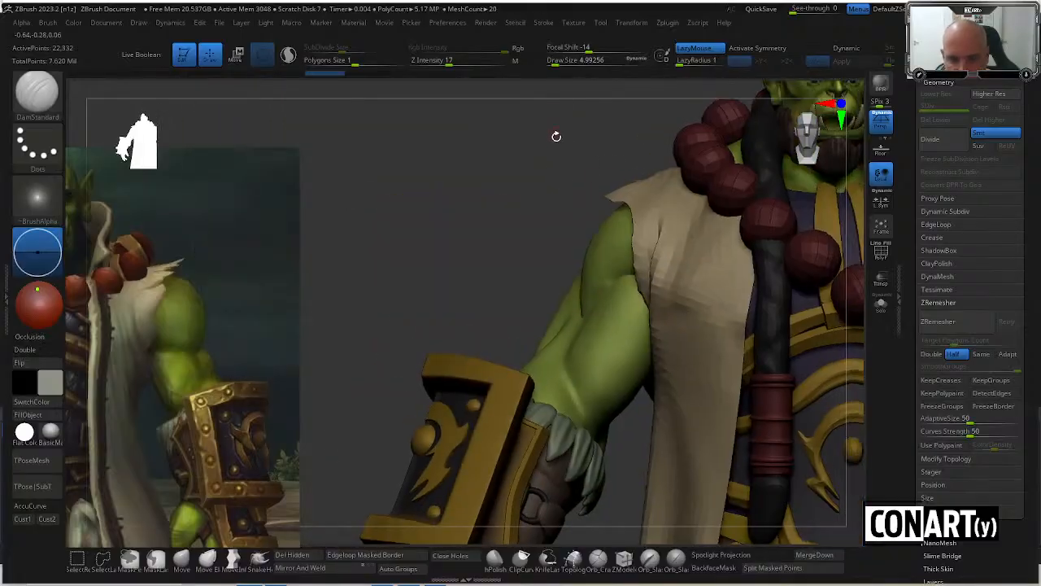
pyautogui.moveTo(552, 231); pyautogui.dragTo(550, 201)
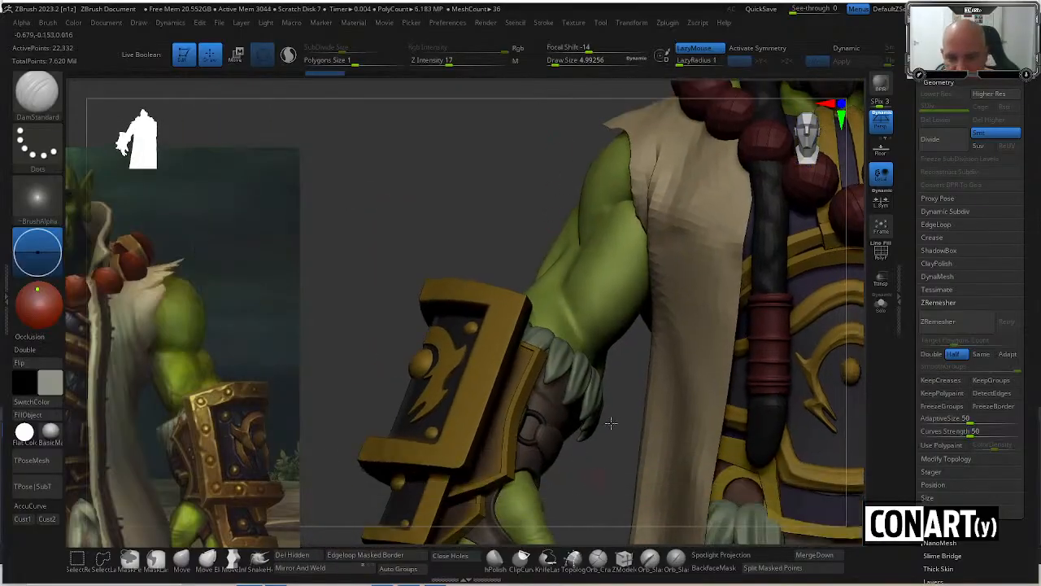
pyautogui.moveTo(611, 423); pyautogui.dragTo(526, 241)
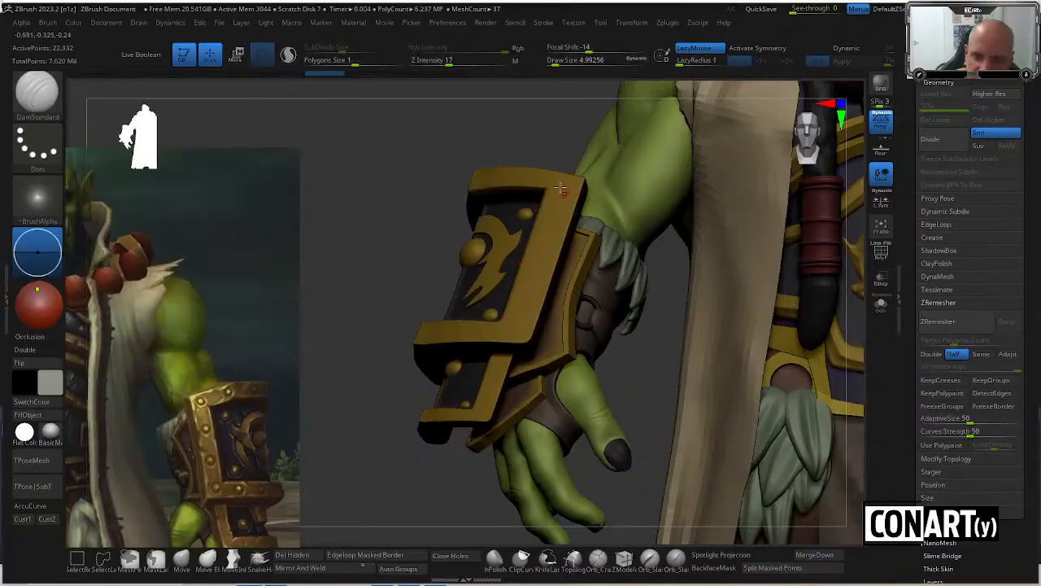
pyautogui.moveTo(559, 145); pyautogui.dragTo(530, 188)
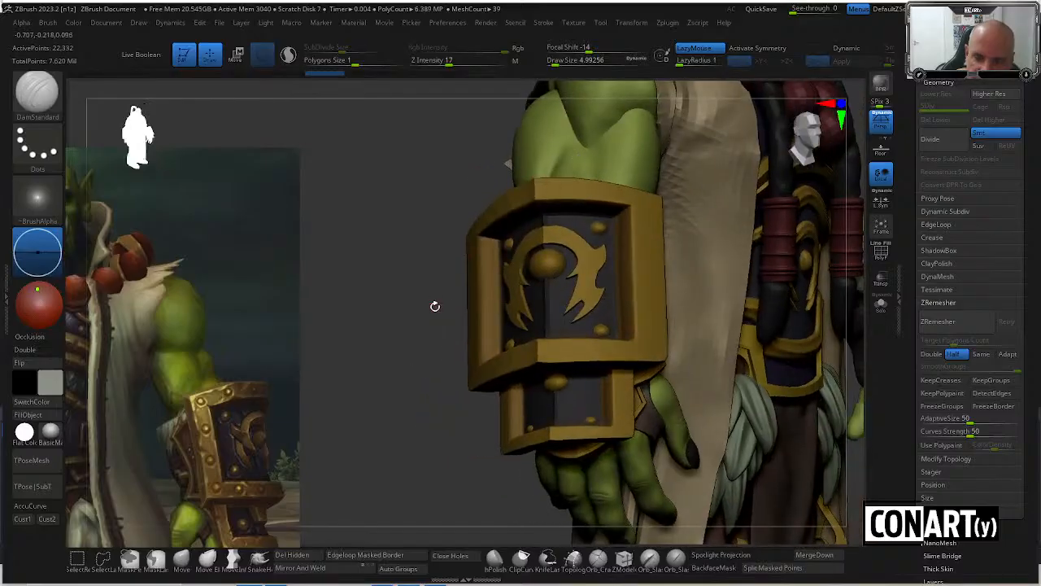
pyautogui.moveTo(435, 306); pyautogui.dragTo(485, 331)
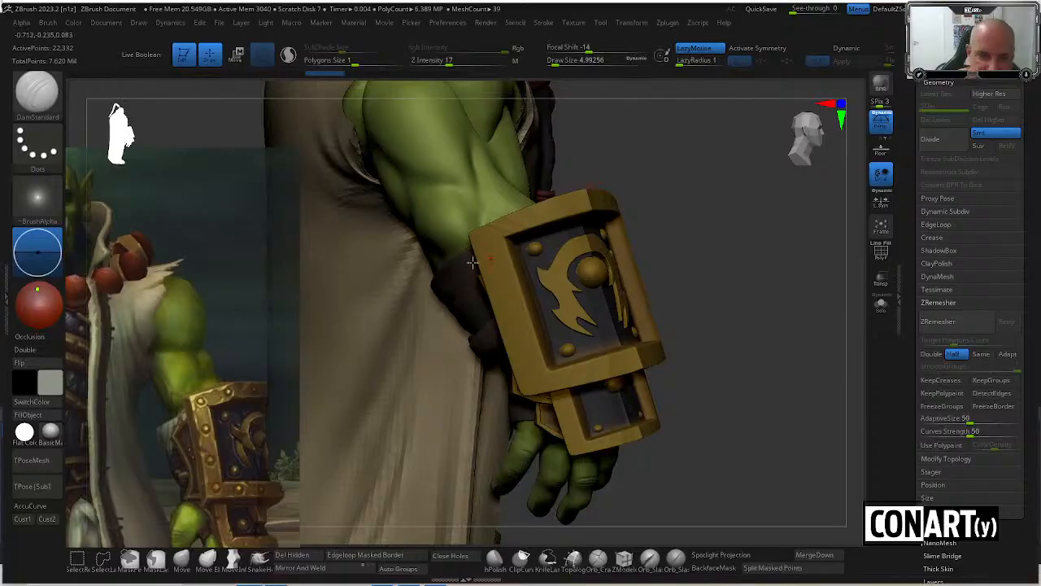
pyautogui.moveTo(715, 249); pyautogui.dragTo(665, 244)
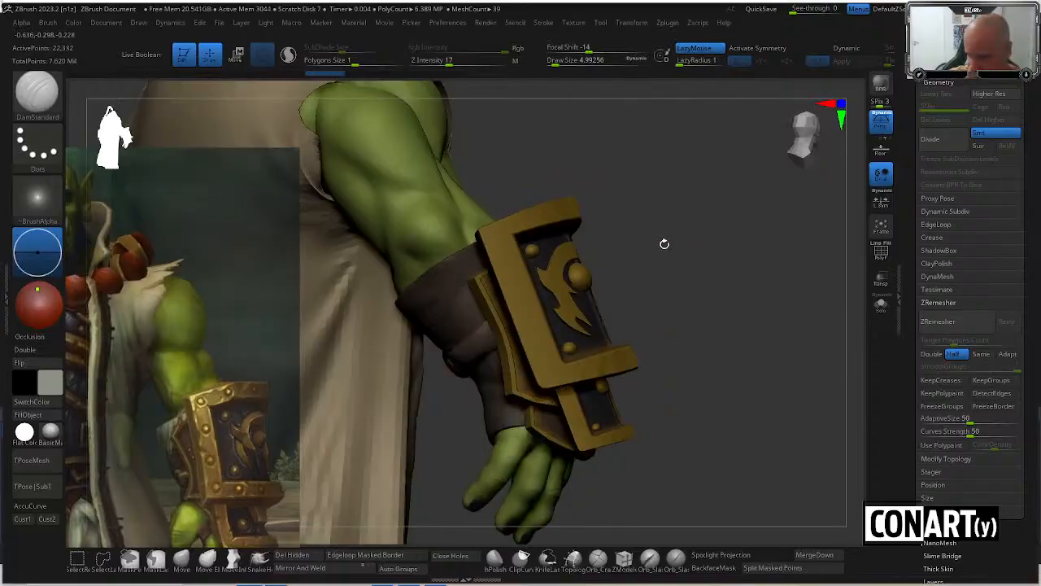
pyautogui.moveTo(648, 98); pyautogui.dragTo(652, 230)
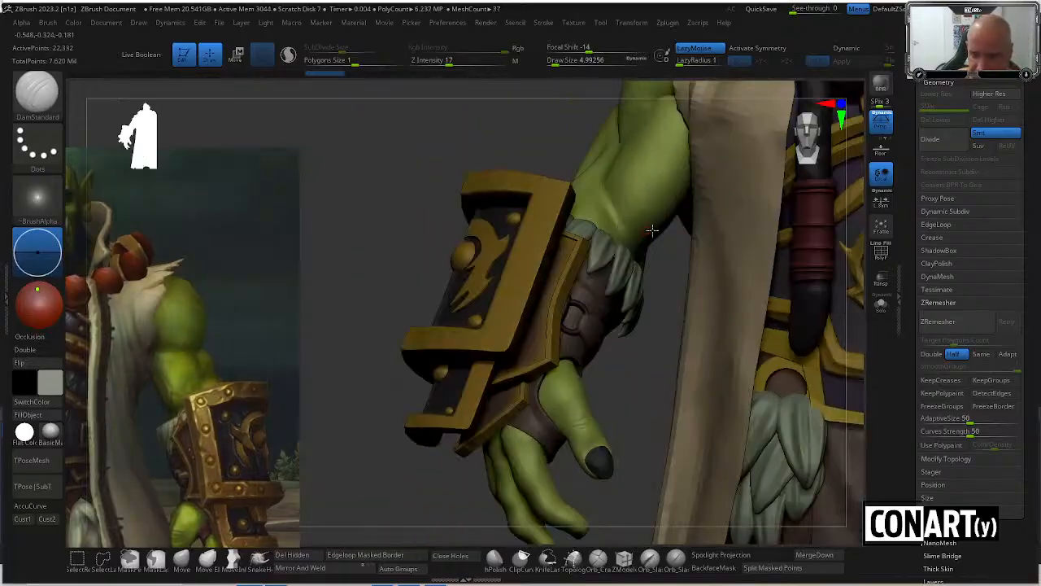
# Make the orc's green body the active subtool and duplicate it.
pyautogui.keyDown('alt'); pyautogui.moveTo(662, 305); pyautogui.dragTo(606, 204); pyautogui.keyUp('alt')
pyautogui.keyDown('alt'); pyautogui.click(600, 199); pyautogui.keyUp('alt')
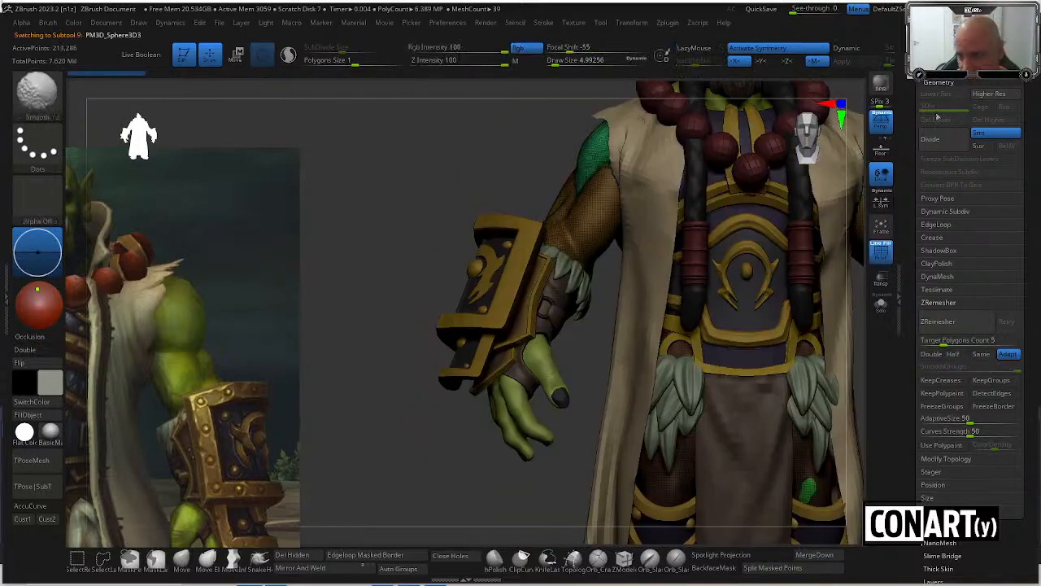
pyautogui.click(942, 83)
pyautogui.click(940, 83)
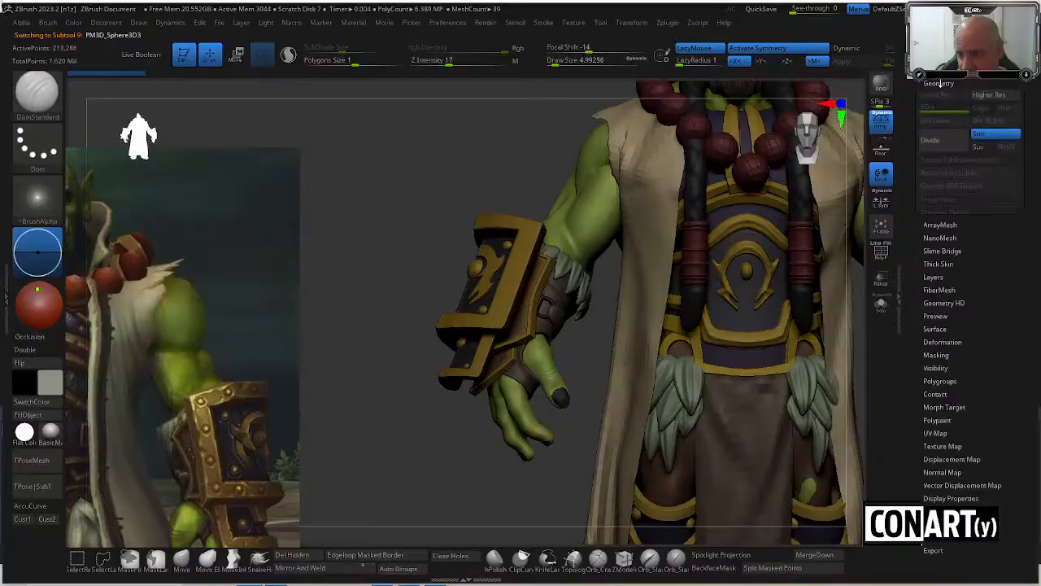
pyautogui.click(938, 71)
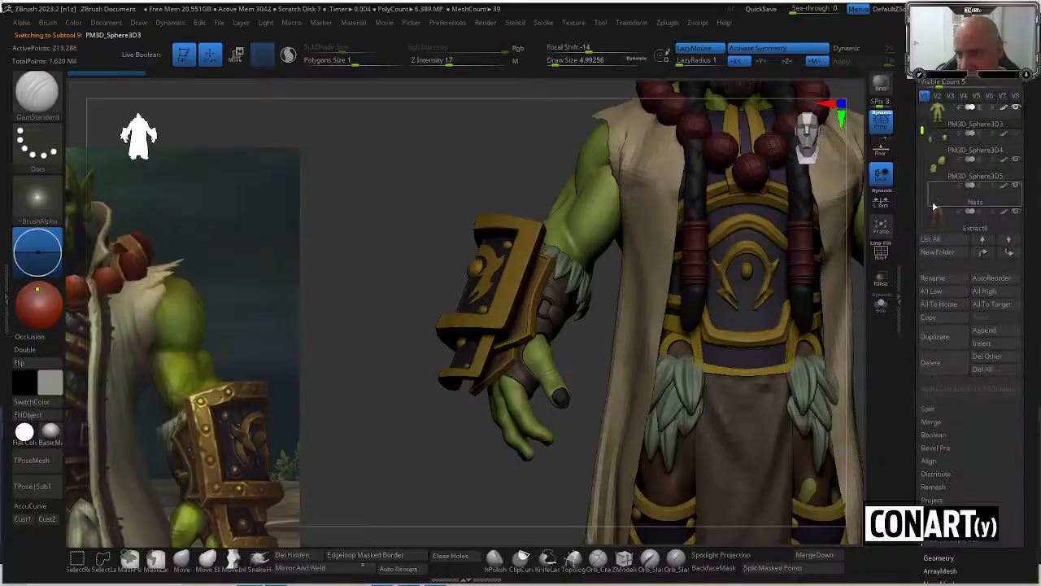
pyautogui.click(934, 337)
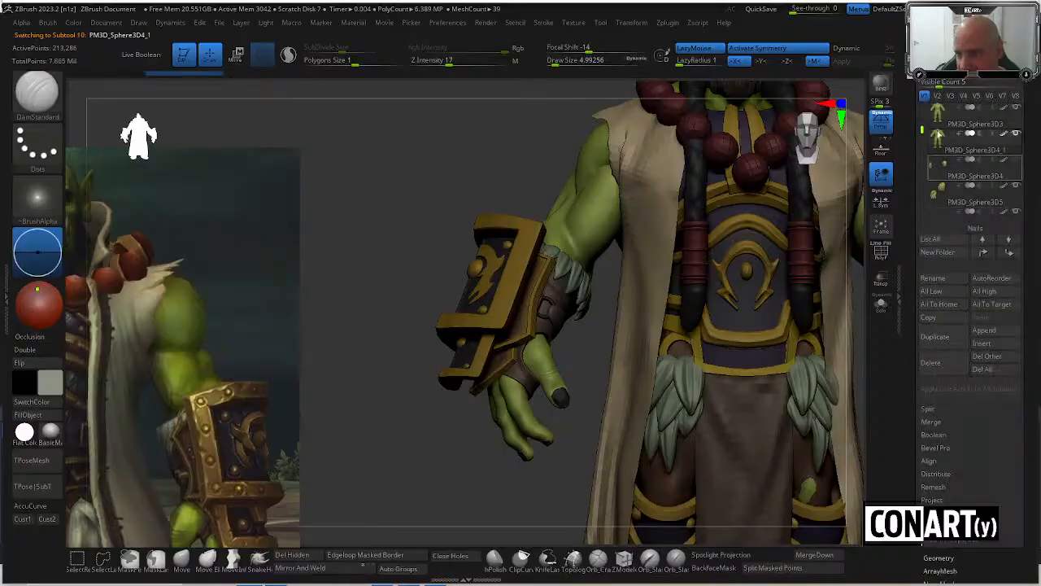
# Remesh the duplicated body with ZRemesher, using a target polygons count of 5 with Adapt off, and display its wireframe.
pyautogui.click(970, 81)
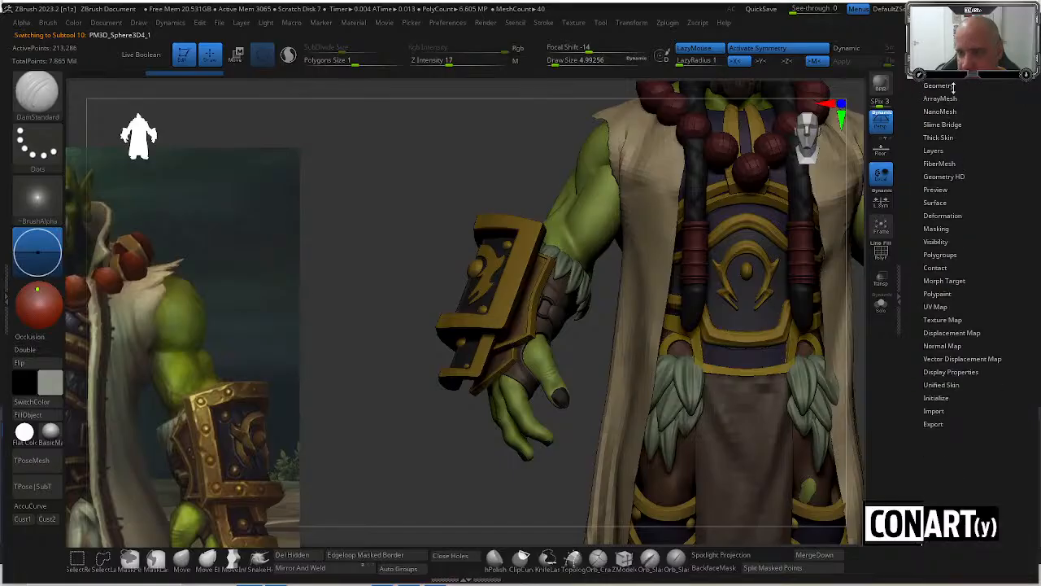
pyautogui.click(940, 85)
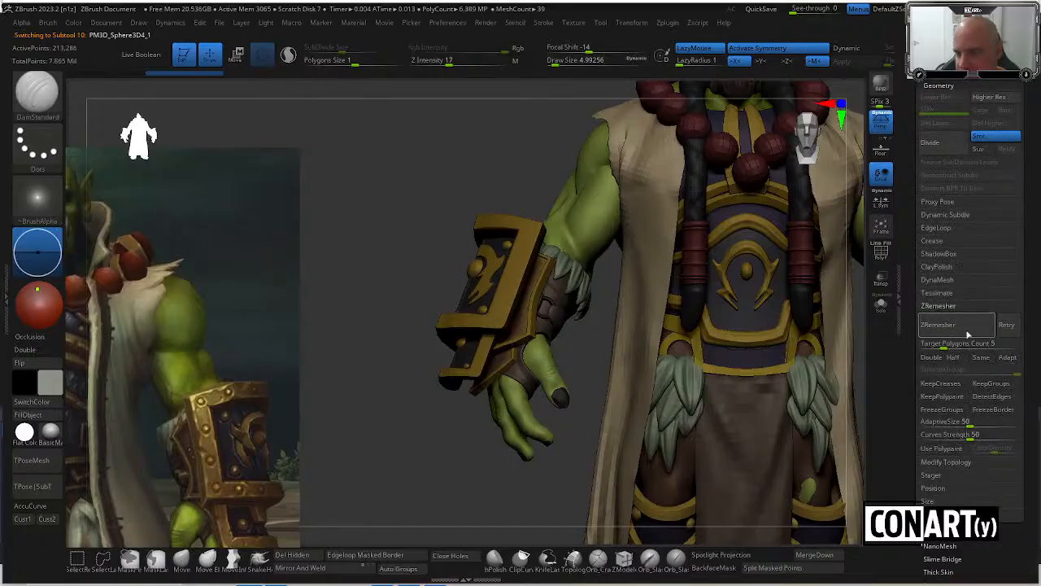
pyautogui.click(958, 326)
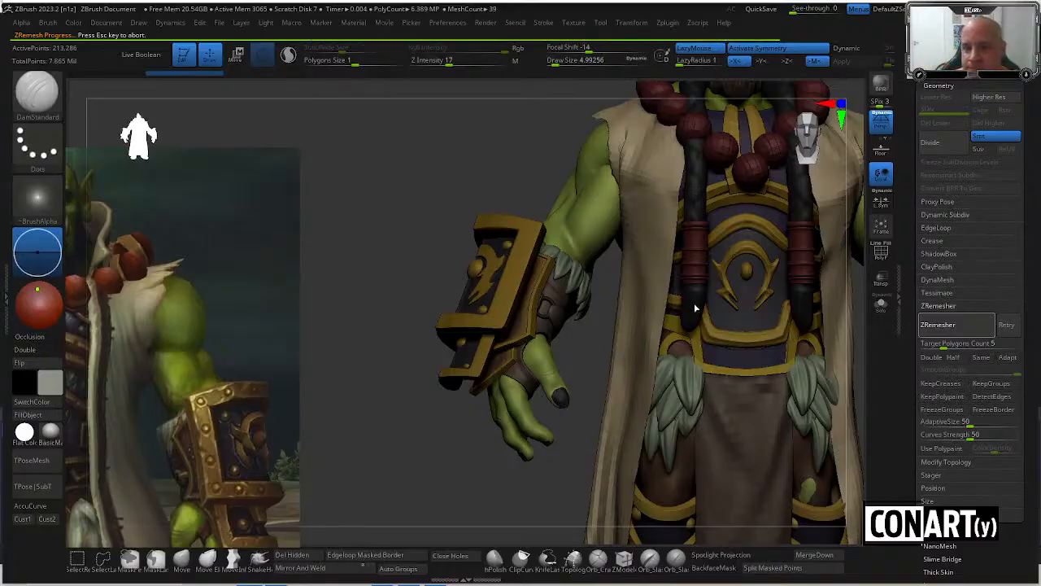
pyautogui.hotkey('shift', 'f')
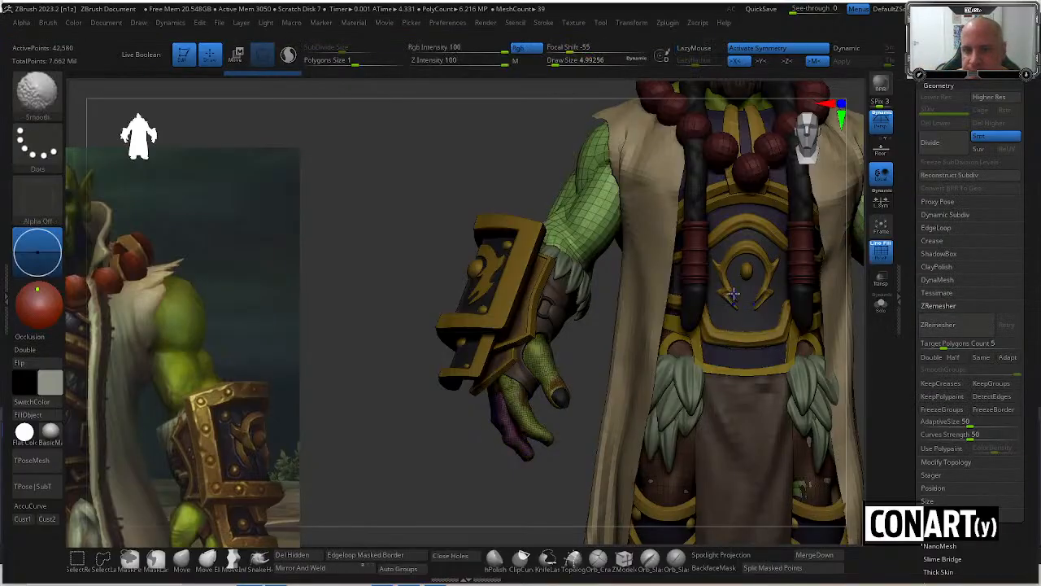
pyautogui.hotkey('shift', 'f')
pyautogui.hotkey('shift', 'f')
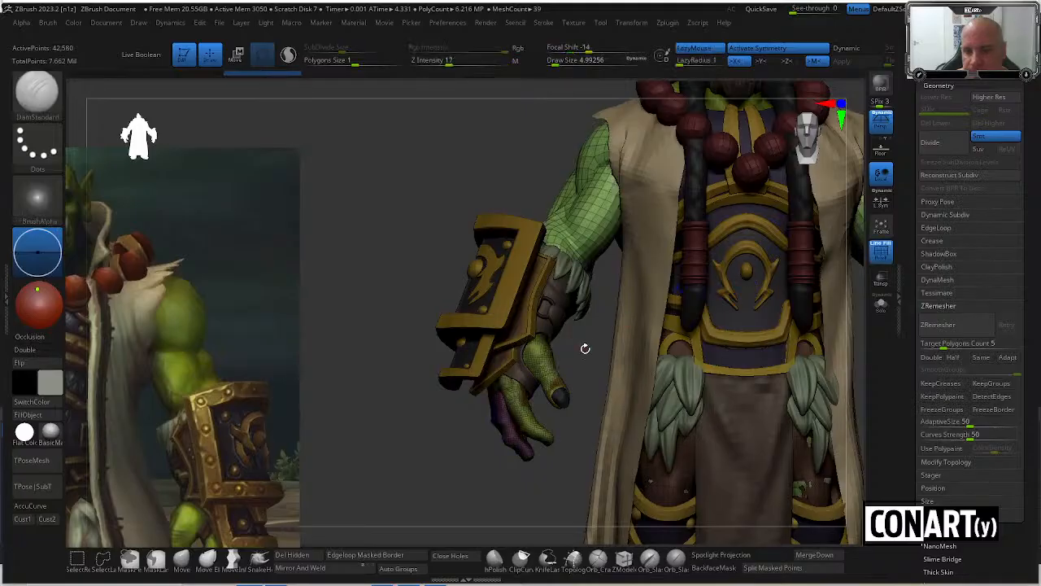
# Try to hide the hand area with a rectangular selection, and isolate the remeshed body subtool.
pyautogui.moveTo(585, 348)
pyautogui.mouseDown()
pyautogui.moveTo(734, 271)
pyautogui.moveTo(716, 268)
pyautogui.moveTo(730, 258)
pyautogui.moveTo(583, 377)
pyautogui.mouseUp()
pyautogui.hotkey('ctrl', 'shift')
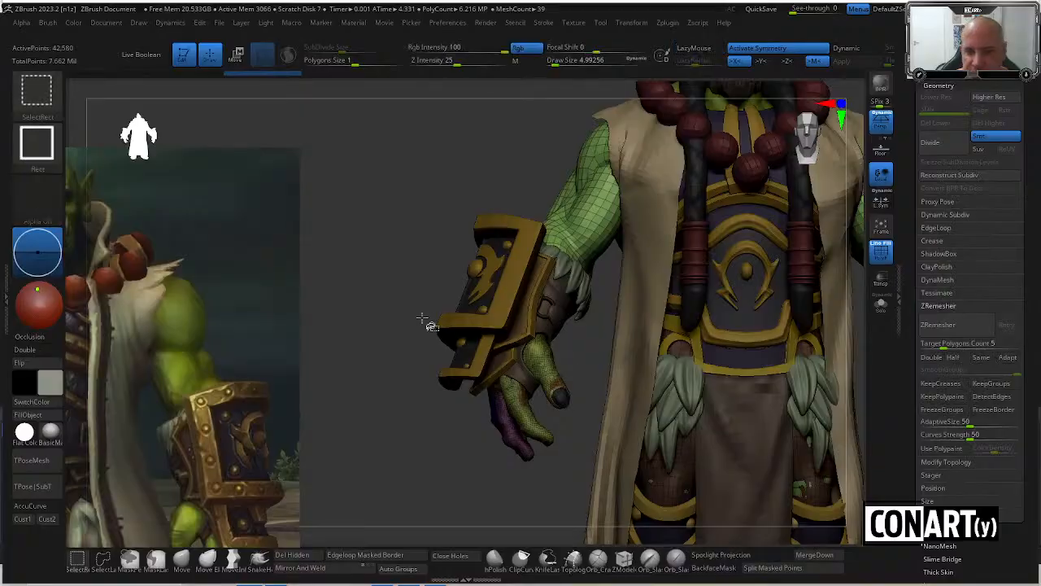
pyautogui.moveTo(403, 306); pyautogui.dragTo(597, 503)
pyautogui.moveTo(581, 467); pyautogui.dragTo(595, 438)
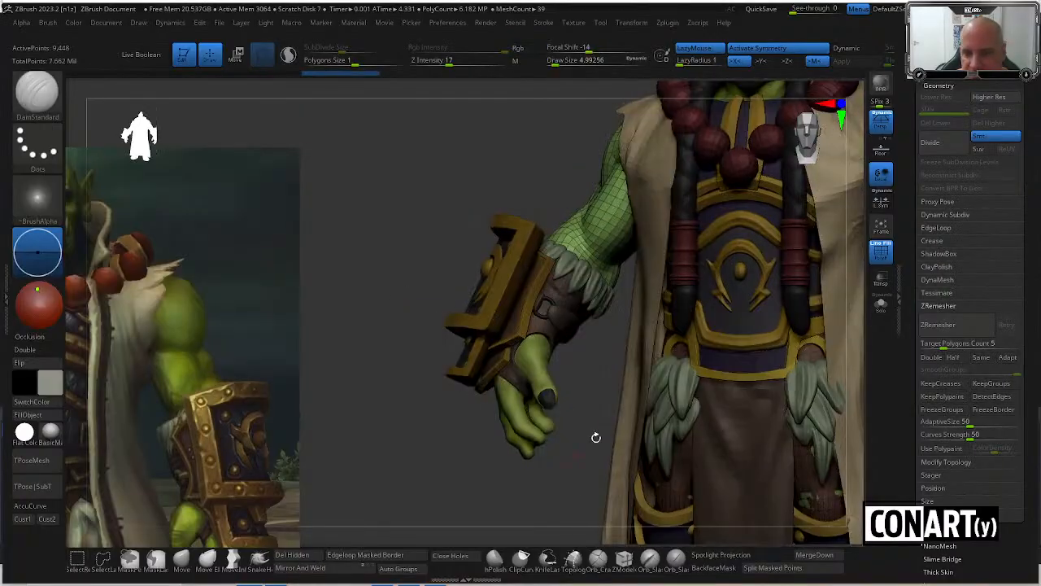
pyautogui.click(877, 307)
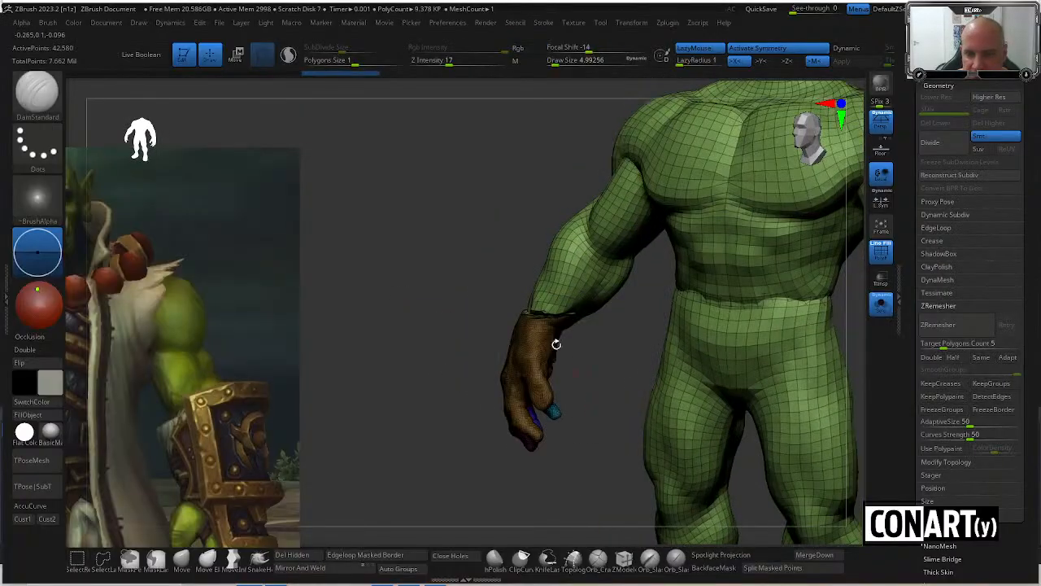
# Hide both hands of the isolated body, delete the hidden geometry and bring the other subtools back into view.
pyautogui.moveTo(475, 285); pyautogui.dragTo(572, 458)
pyautogui.keyDown('ctrl'); pyautogui.keyDown('shift'); pyautogui.click(516, 348); pyautogui.keyUp('shift'); pyautogui.keyUp('ctrl')
pyautogui.keyDown('ctrl'); pyautogui.keyDown('shift'); pyautogui.click(520, 347); pyautogui.keyUp('shift'); pyautogui.keyUp('ctrl')
pyautogui.keyDown('ctrl'); pyautogui.keyDown('shift'); pyautogui.click(515, 386); pyautogui.keyUp('shift'); pyautogui.keyUp('ctrl')
pyautogui.keyDown('alt'); pyautogui.moveTo(525, 445); pyautogui.dragTo(616, 331); pyautogui.keyUp('alt')
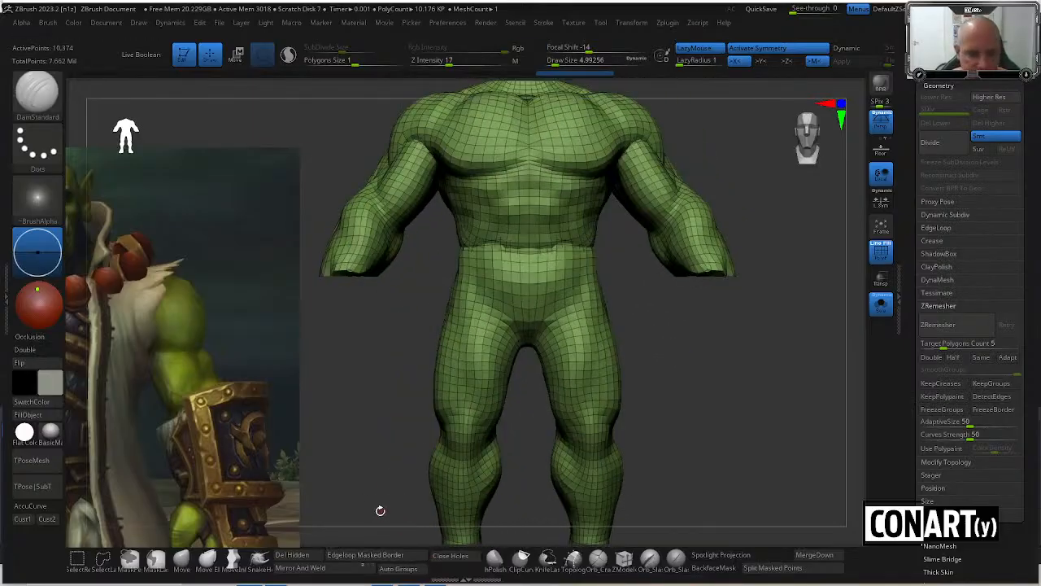
pyautogui.click(309, 553)
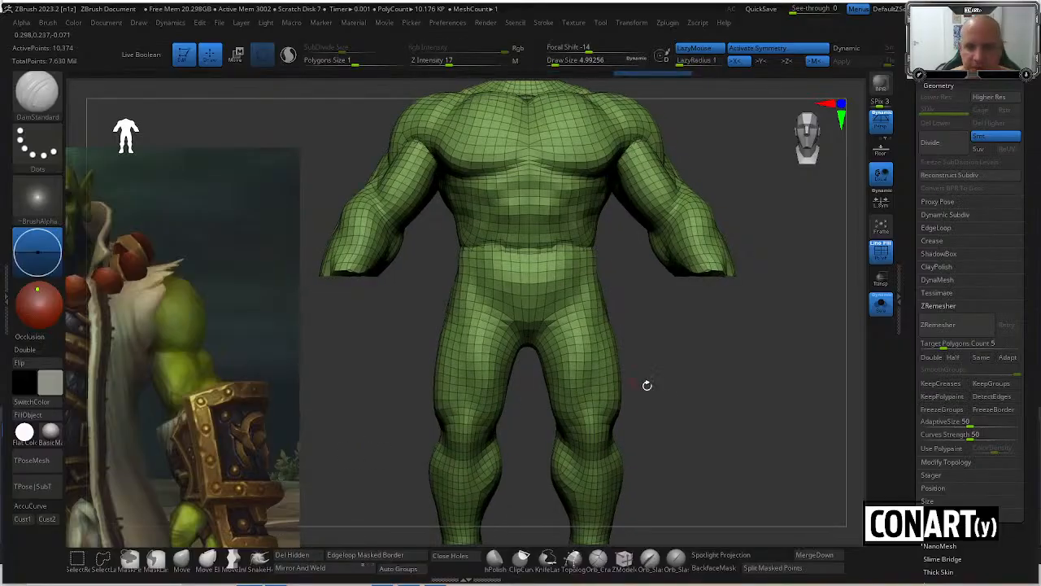
pyautogui.click(881, 303)
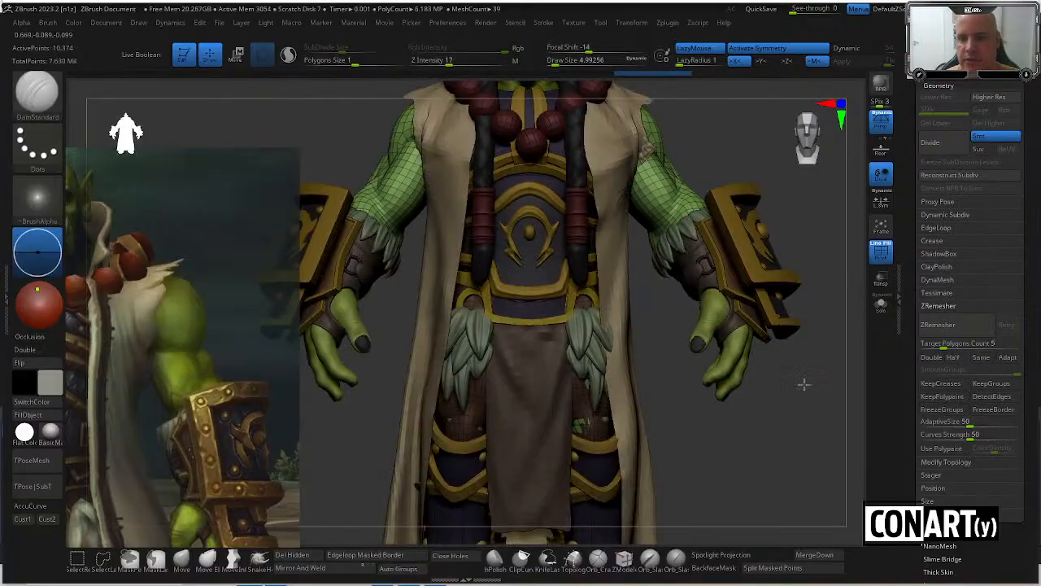
# Hide the wireframe and divide the handless body up to subdivision level 3.
pyautogui.moveTo(803, 383); pyautogui.dragTo(804, 398)
pyautogui.hotkey('shift', 'f')
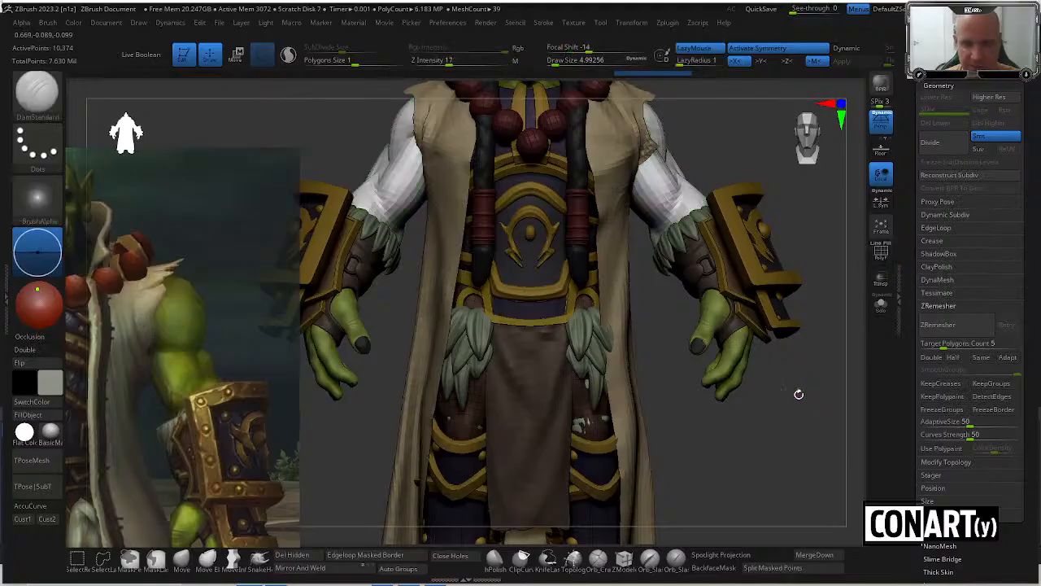
pyautogui.hotkey('ctrl', 'd')
pyautogui.moveTo(805, 396)
pyautogui.mouseDown()
pyautogui.moveTo(815, 425)
pyautogui.moveTo(815, 413)
pyautogui.mouseUp()
pyautogui.moveTo(621, 163); pyautogui.dragTo(716, 236)
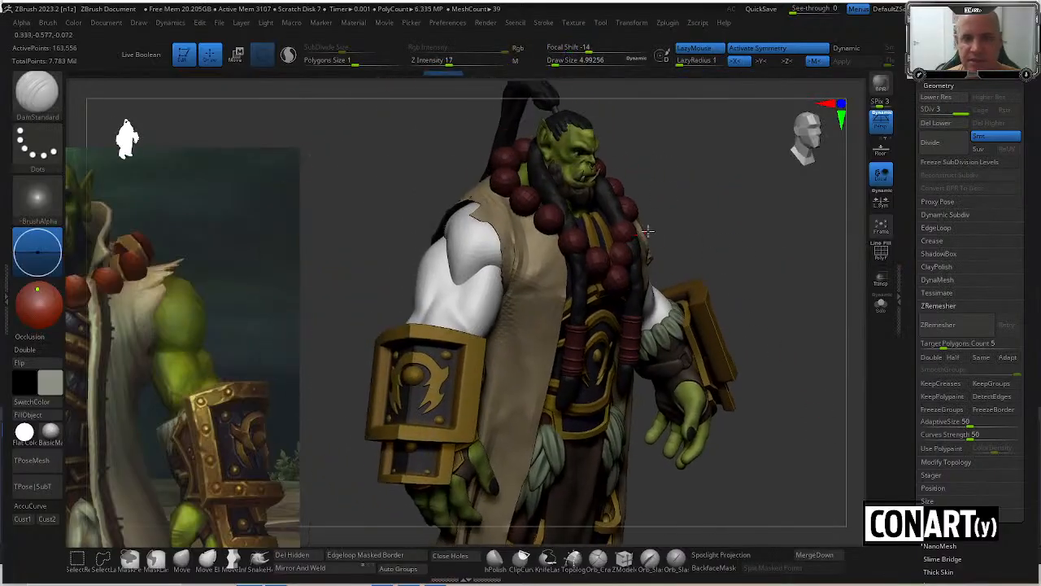
pyautogui.scroll(2, 739, 233)
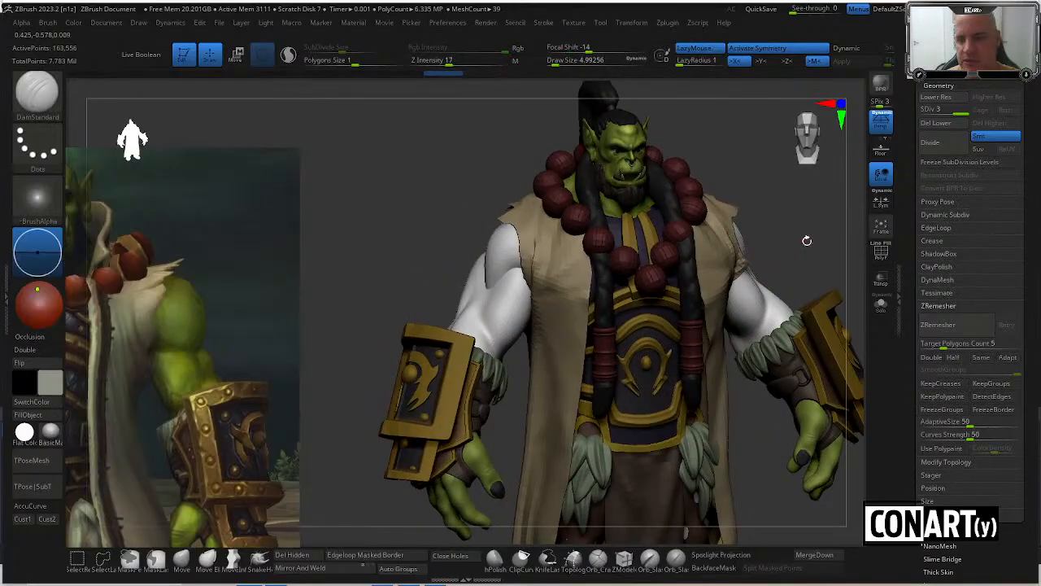
# Undo the body's subdivisions and display its wireframe again.
pyautogui.hotkey('shift', 'd')
pyautogui.hotkey('shift', 'd')
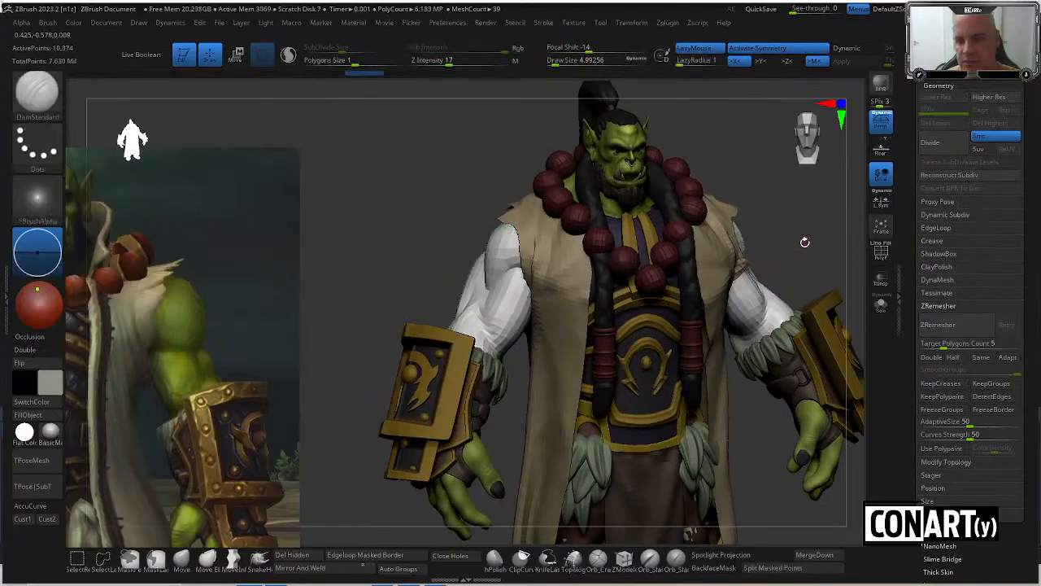
pyautogui.hotkey('shift', 'f')
pyautogui.moveTo(802, 235); pyautogui.dragTo(790, 230)
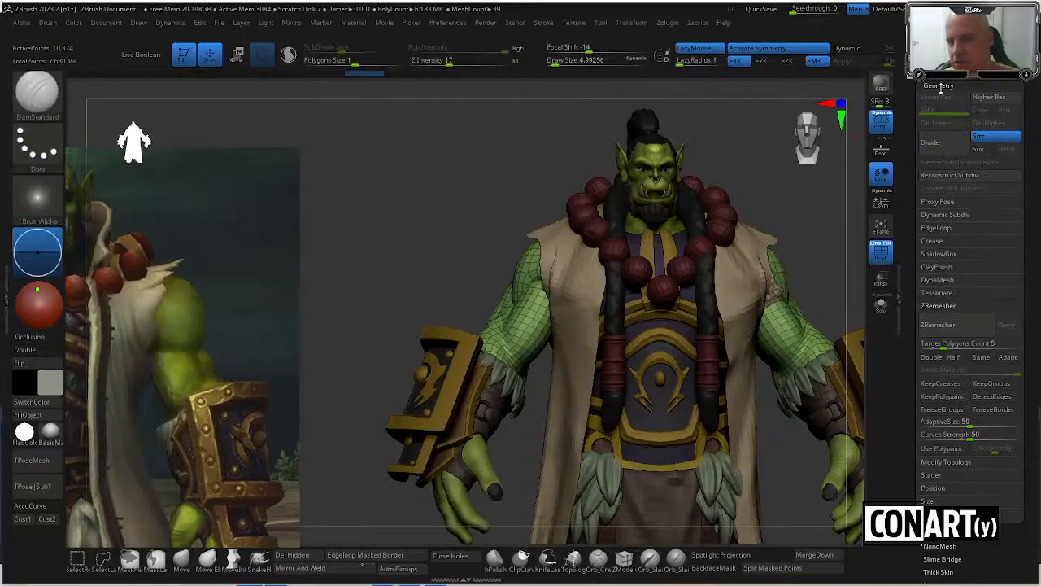
# Convert the handless body to a DynaMesh at resolution 1416 and check its wireframe.
pyautogui.click(940, 306)
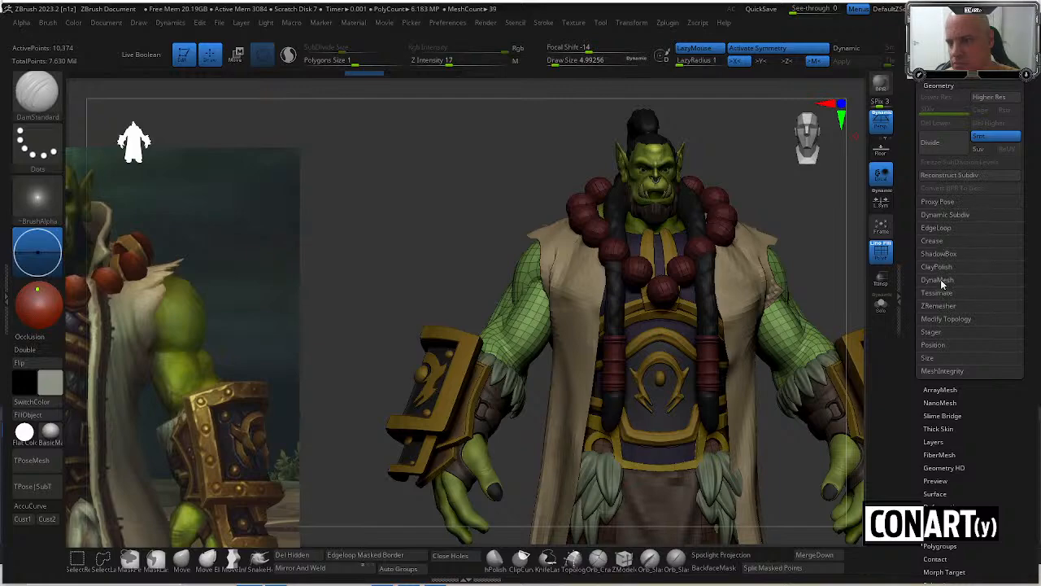
pyautogui.click(937, 280)
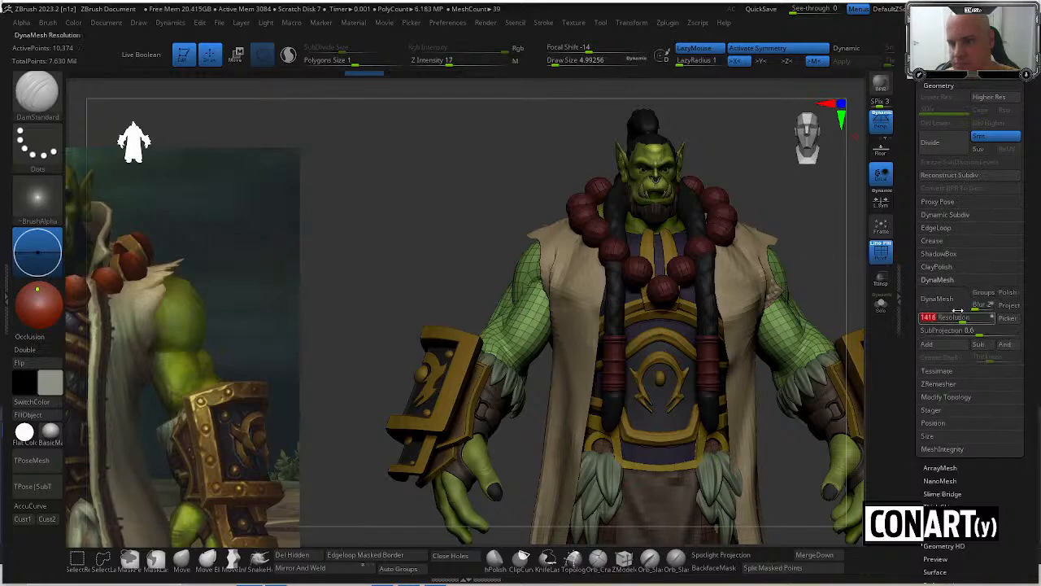
pyautogui.click(923, 291)
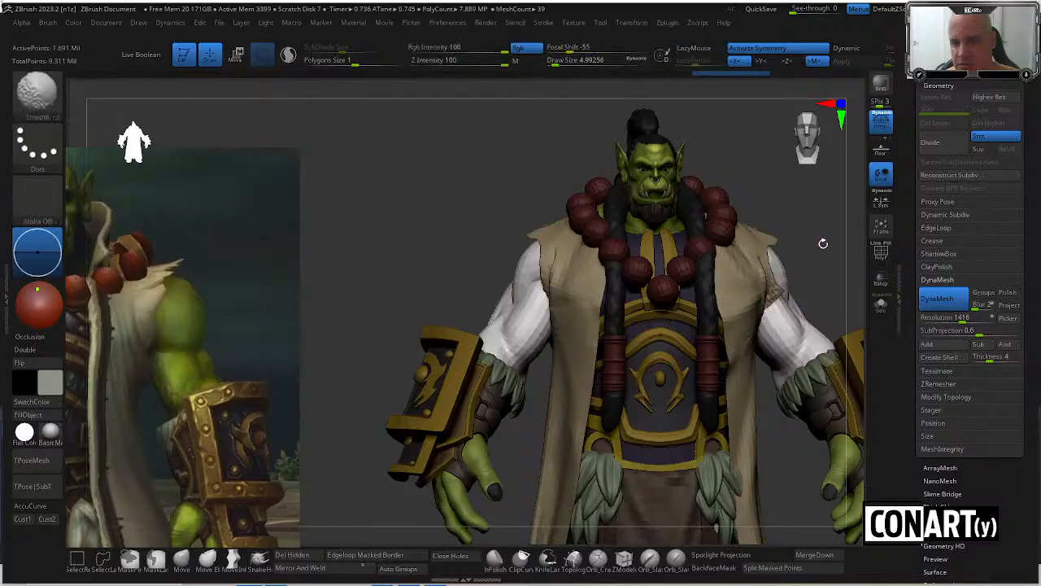
pyautogui.press('shift')
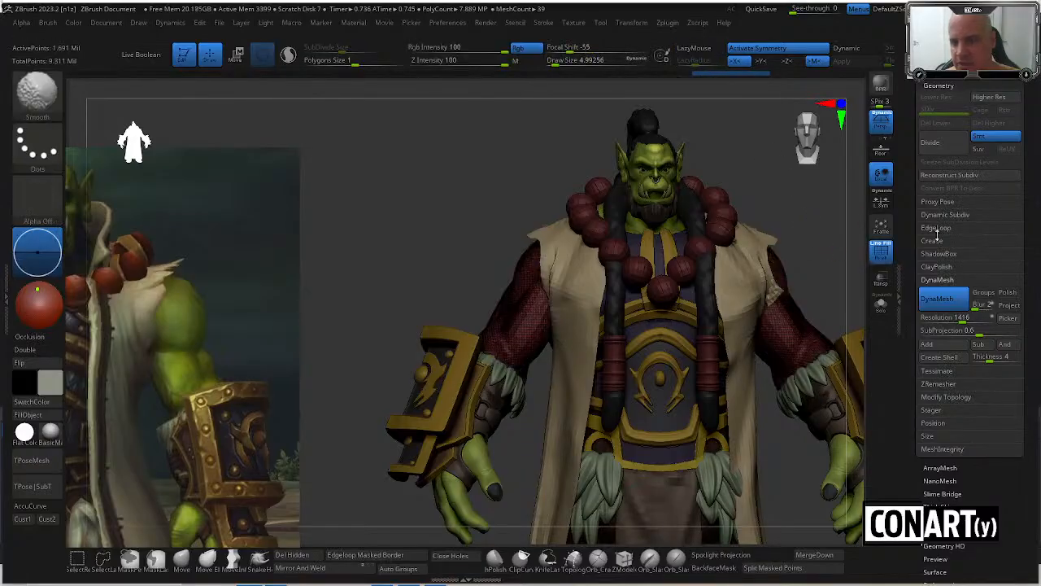
# Try to remesh the dynameshed body with ZRemesher, keeping Adapt off.
pyautogui.click(940, 280)
pyautogui.click(945, 284)
pyautogui.click(941, 281)
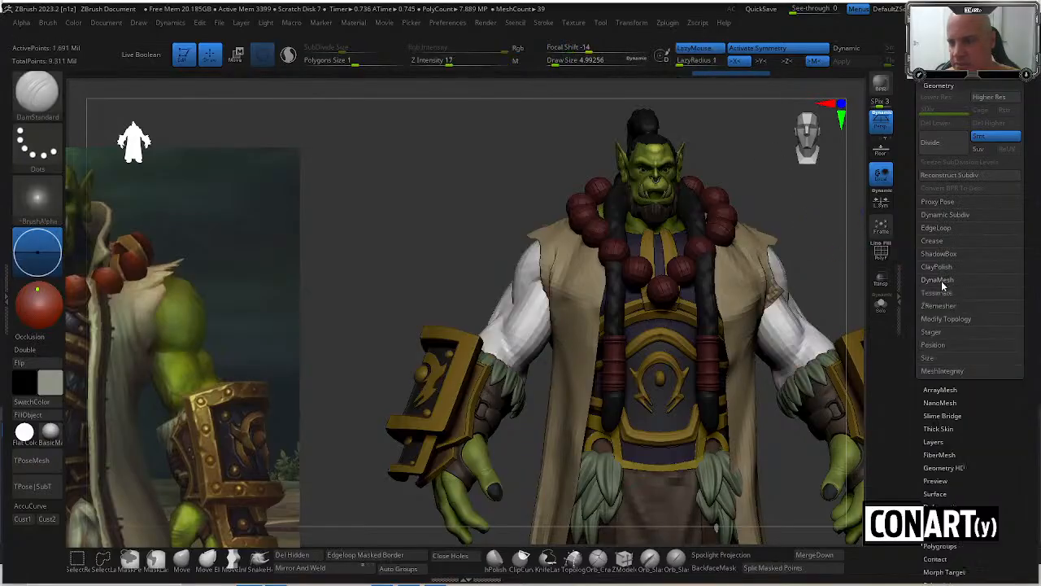
pyautogui.click(946, 305)
pyautogui.click(943, 325)
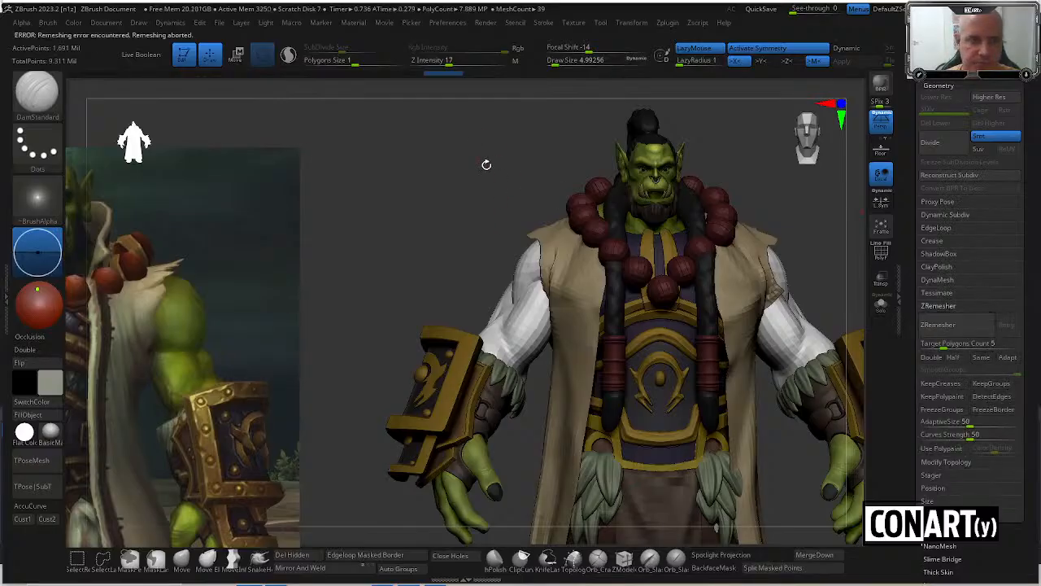
# Turn the body's X symmetry off and on again and retry ZRemesher.
pyautogui.press('x')
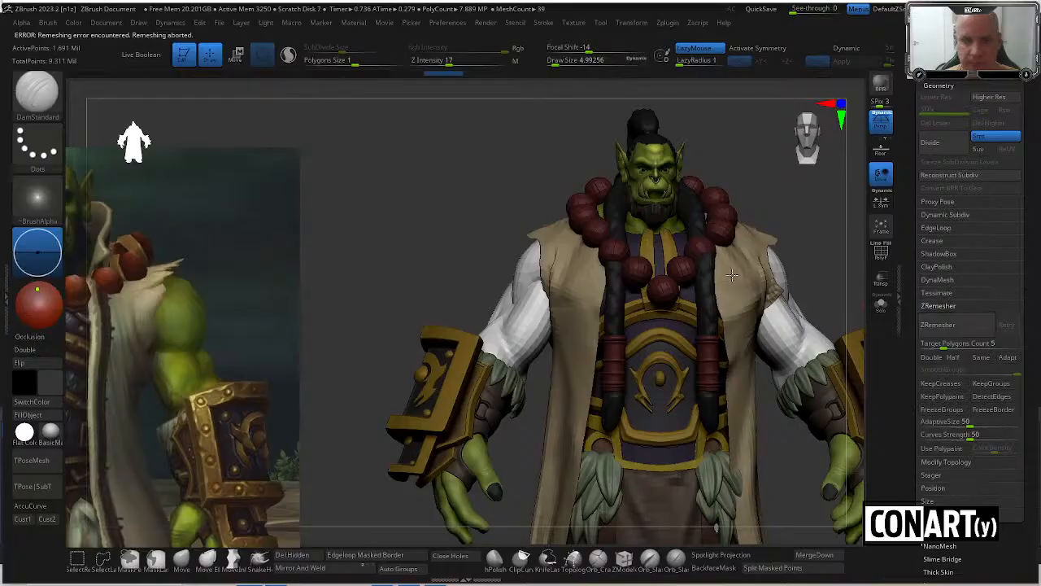
pyautogui.press('x')
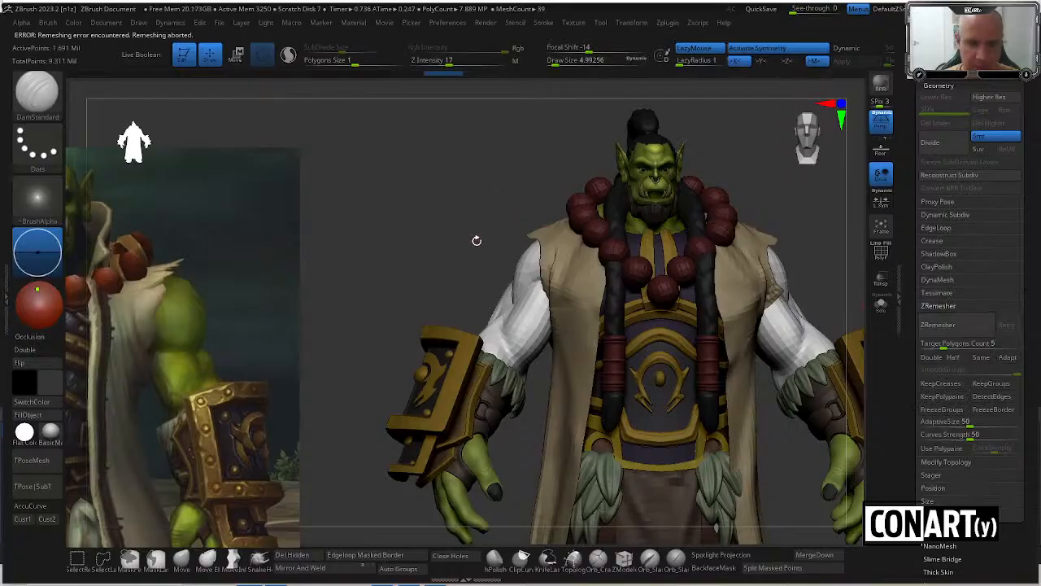
pyautogui.click(925, 328)
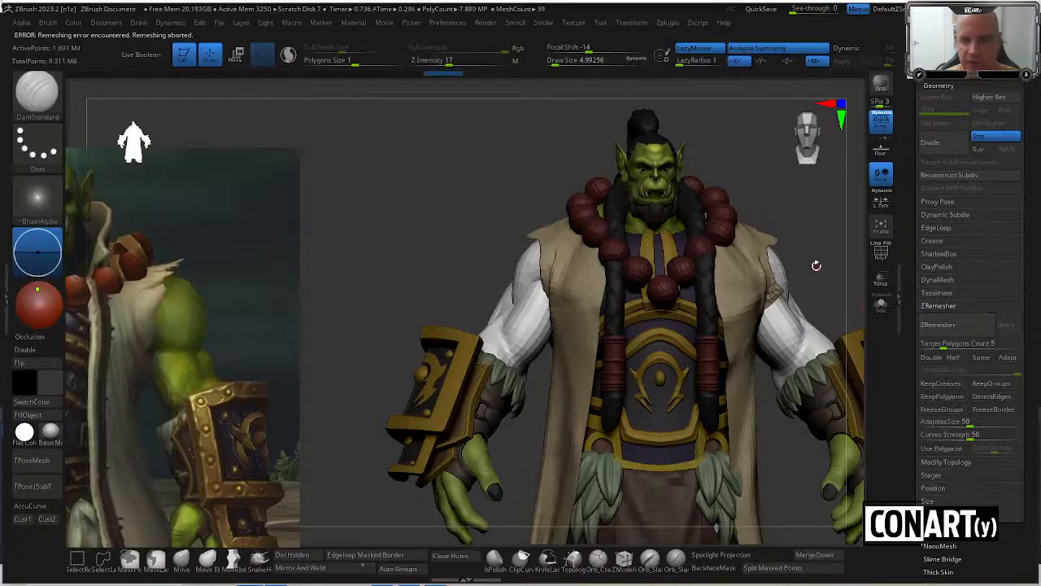
# Isolate the handless body and set the brush's Draw Size to about 80 and Focal Shift to 0.
pyautogui.moveTo(816, 266)
pyautogui.mouseDown()
pyautogui.moveTo(828, 270)
pyautogui.moveTo(802, 169)
pyautogui.moveTo(810, 390)
pyautogui.mouseUp()
pyautogui.click(882, 307)
pyautogui.moveTo(798, 441)
pyautogui.keyDown('alt'); pyautogui.mouseDown()
pyautogui.moveTo(798, 286)
pyautogui.moveTo(777, 309)
pyautogui.mouseUp(); pyautogui.keyUp('alt')
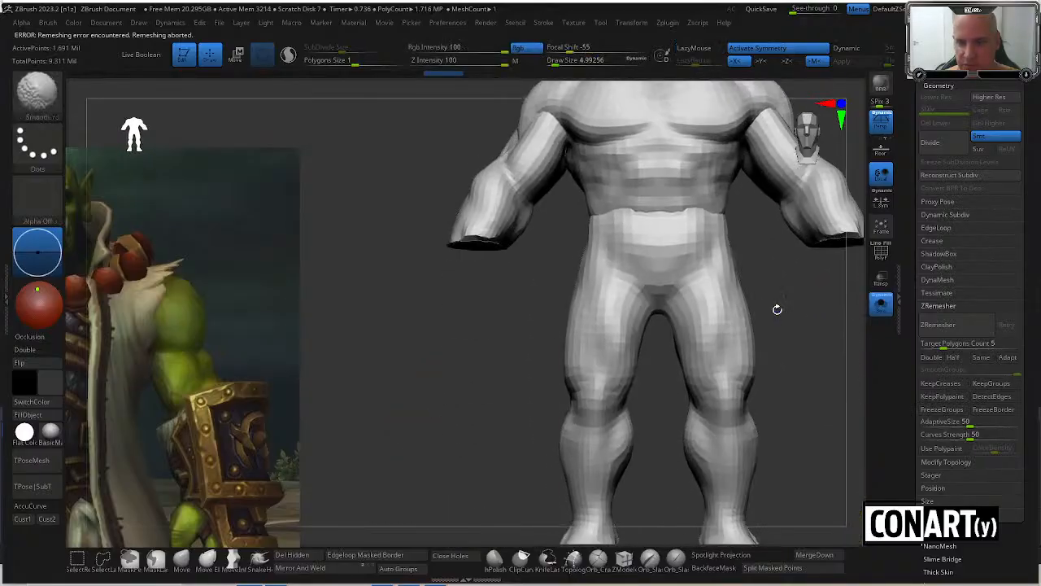
pyautogui.hotkey('shift', 'f')
pyautogui.hotkey('shift', 'f')
pyautogui.press('space')
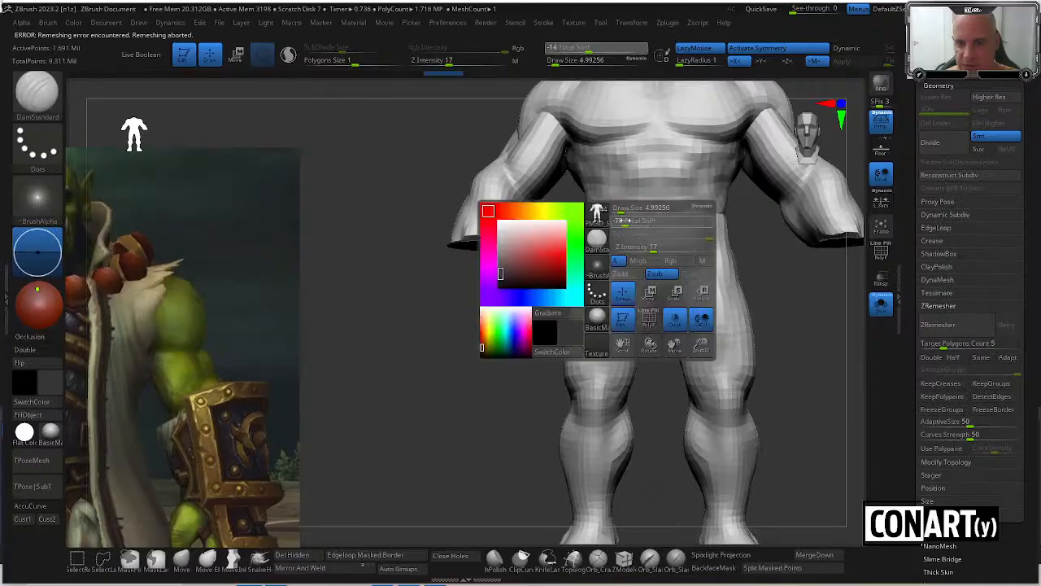
pyautogui.click(625, 209)
pyautogui.moveTo(623, 223); pyautogui.dragTo(652, 227)
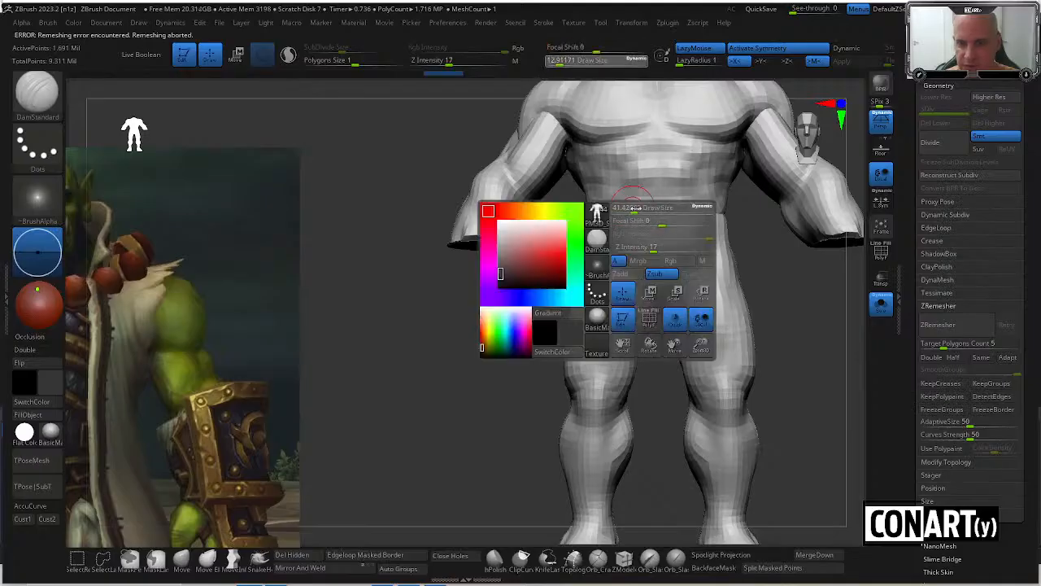
pyautogui.click(644, 210)
# Display the body's wireframe and try to delete its hidden geometry.
pyautogui.hotkey('shift', 'f')
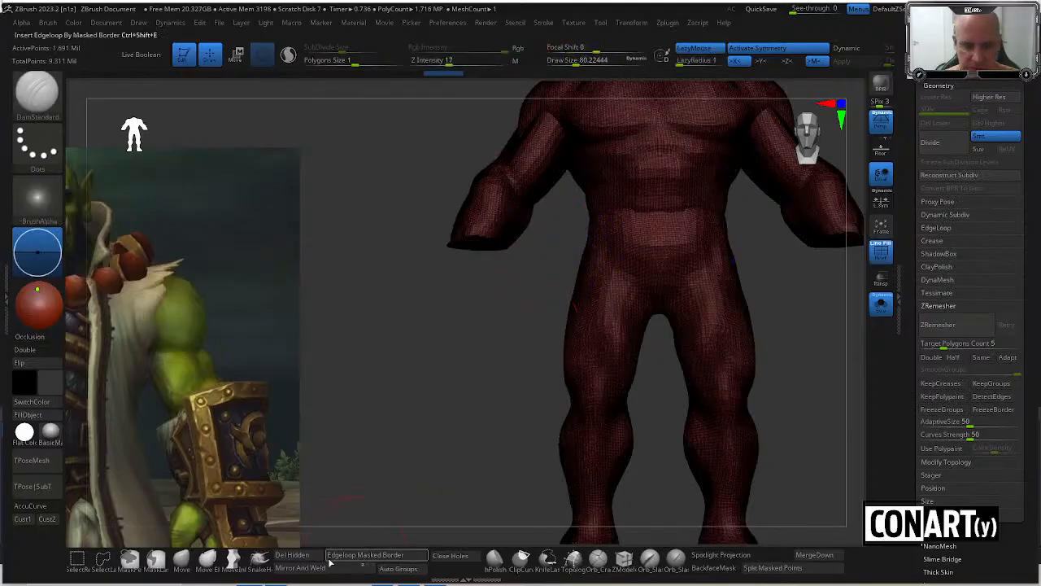
pyautogui.hotkey('ctrl', 'shift')
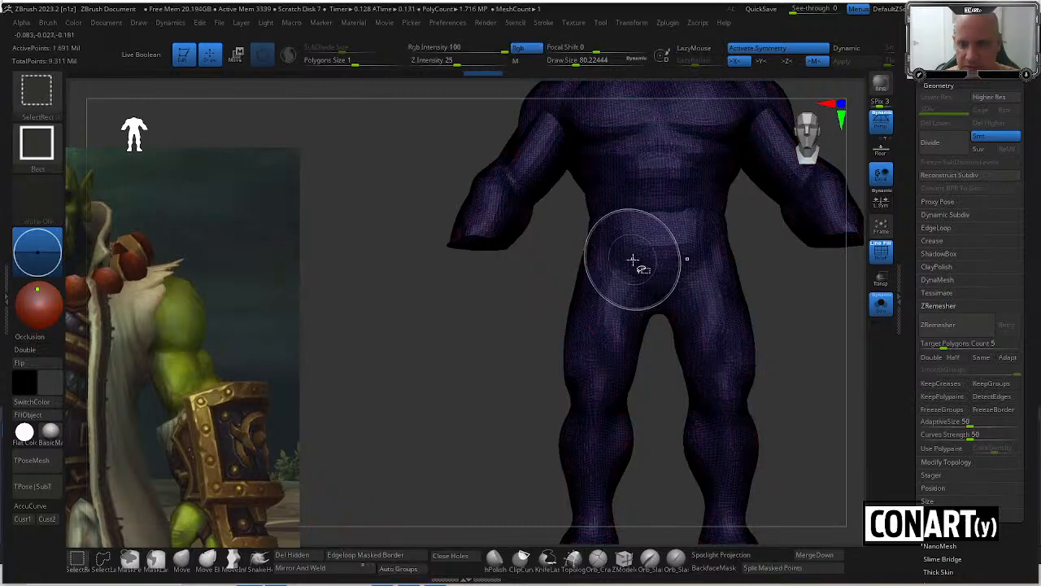
pyautogui.click(305, 555)
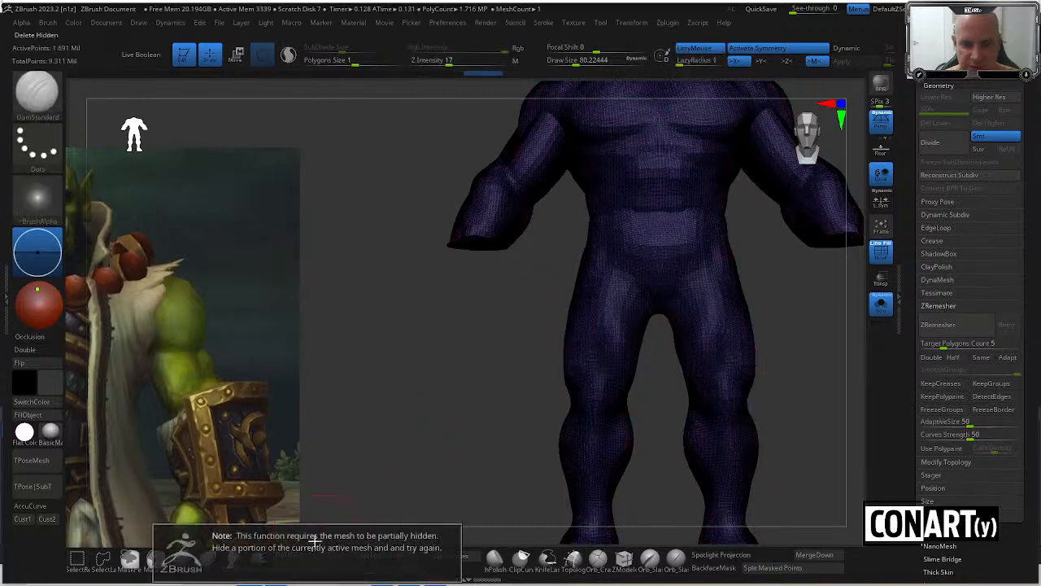
# Hide the wireframe and examine the cut end of the body's forearm up close.
pyautogui.moveTo(453, 416); pyautogui.dragTo(472, 350)
pyautogui.hotkey('shift', 'f')
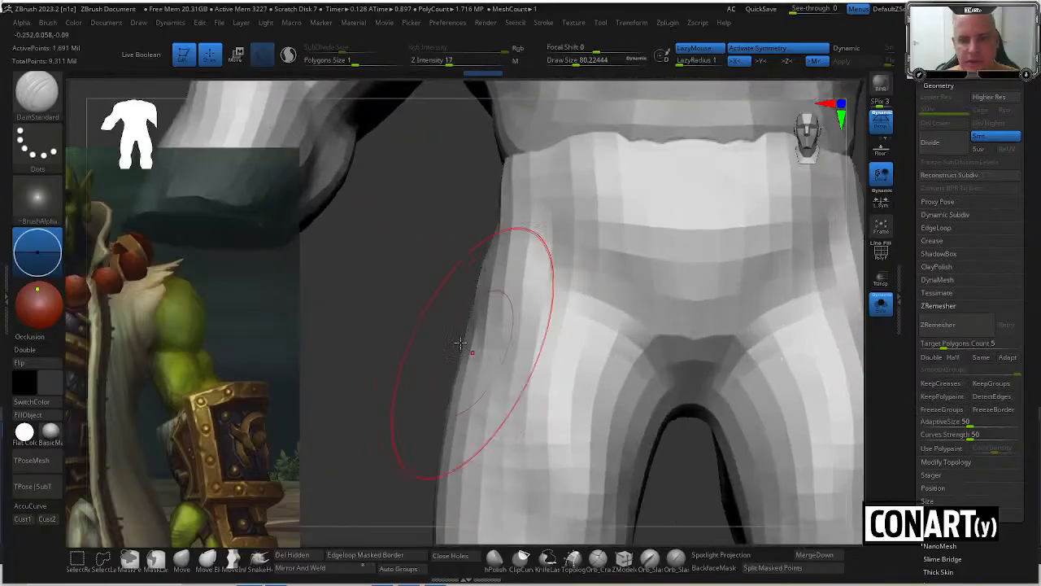
pyautogui.moveTo(425, 284); pyautogui.dragTo(449, 256)
pyautogui.moveTo(409, 290); pyautogui.dragTo(529, 325)
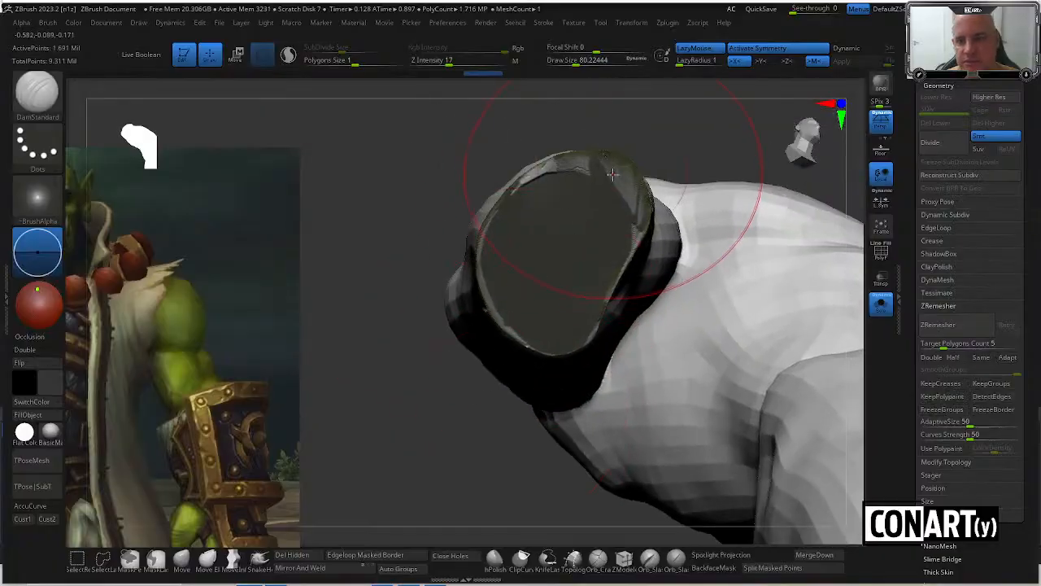
pyautogui.hotkey('shift', 'f')
pyautogui.hotkey('shift', 'f')
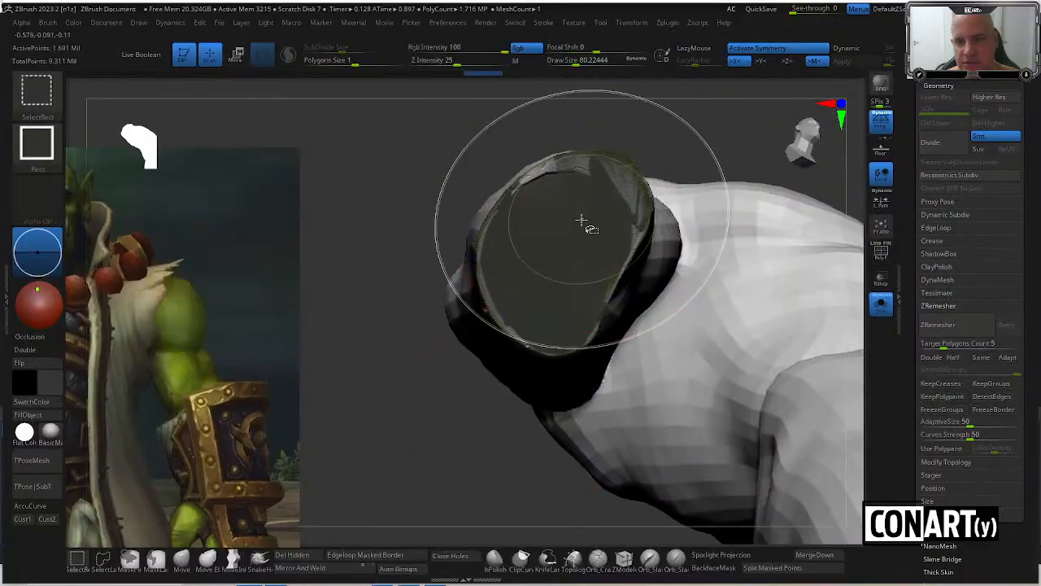
pyautogui.press('b')
pyautogui.press('d')
pyautogui.press('s')
pyautogui.moveTo(623, 144)
pyautogui.mouseDown()
pyautogui.moveTo(597, 314)
pyautogui.moveTo(565, 292)
pyautogui.mouseUp()
pyautogui.press('shift')
# Slice across the body's forearm just above its cut end with the SliceCurve brush.
pyautogui.hotkey('ctrl', 'shift')
pyautogui.keyDown('ctrl'); pyautogui.keyDown('shift'); pyautogui.click(37, 91); pyautogui.keyUp('shift'); pyautogui.keyUp('ctrl')
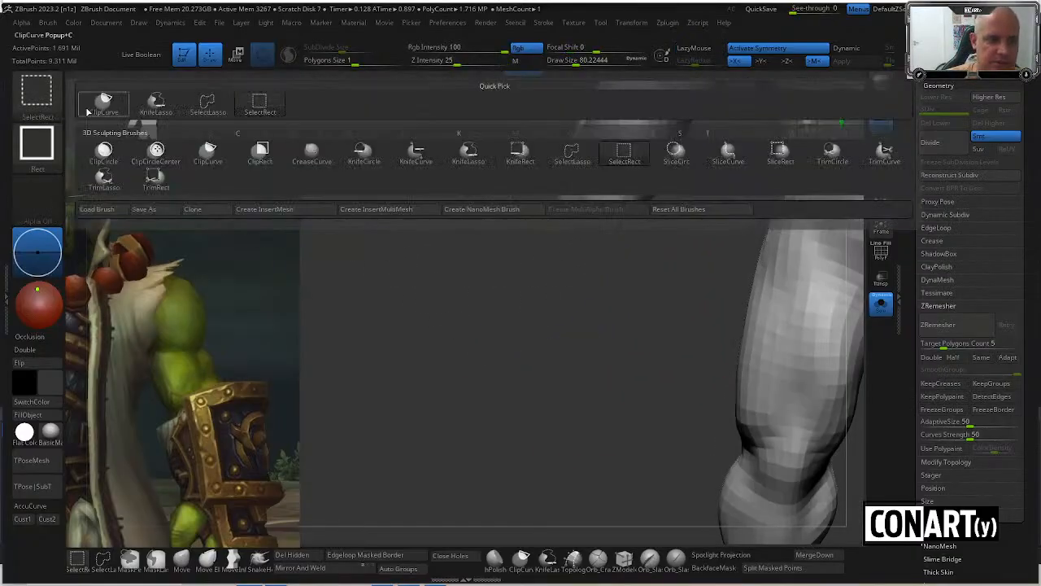
pyautogui.keyDown('ctrl'); pyautogui.keyDown('shift'); pyautogui.click(41, 94); pyautogui.keyUp('shift'); pyautogui.keyUp('ctrl')
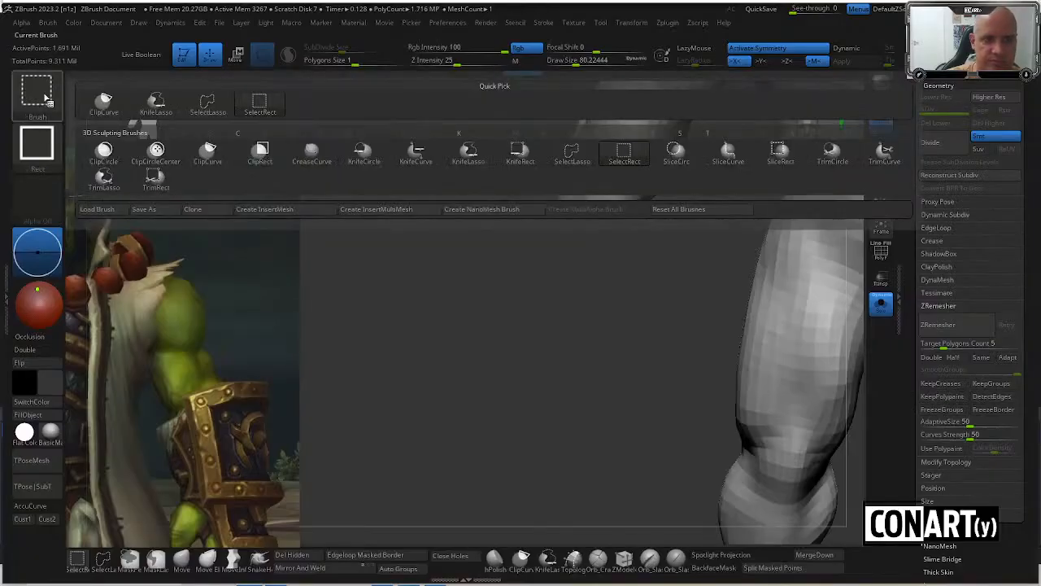
pyautogui.keyDown('ctrl'); pyautogui.keyDown('shift'); pyautogui.click(719, 159); pyautogui.keyUp('shift'); pyautogui.keyUp('ctrl')
pyautogui.moveTo(681, 253)
pyautogui.mouseDown()
pyautogui.moveTo(653, 256)
pyautogui.moveTo(646, 302)
pyautogui.moveTo(666, 288)
pyautogui.moveTo(648, 243)
pyautogui.mouseUp()
pyautogui.moveTo(605, 298)
pyautogui.keyDown('alt'); pyautogui.mouseDown()
pyautogui.moveTo(609, 386)
pyautogui.moveTo(563, 279)
pyautogui.moveTo(408, 275)
pyautogui.mouseUp(); pyautogui.keyUp('alt')
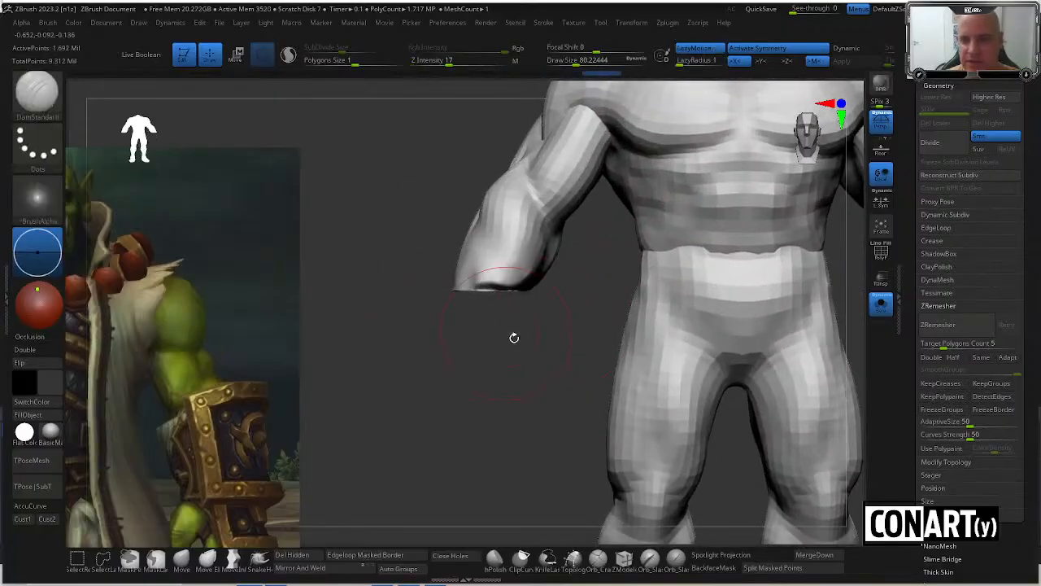
# Check the polygroups made by the slice by isolating them in wireframe, and restore the full shaded body.
pyautogui.hotkey('shift', 'f')
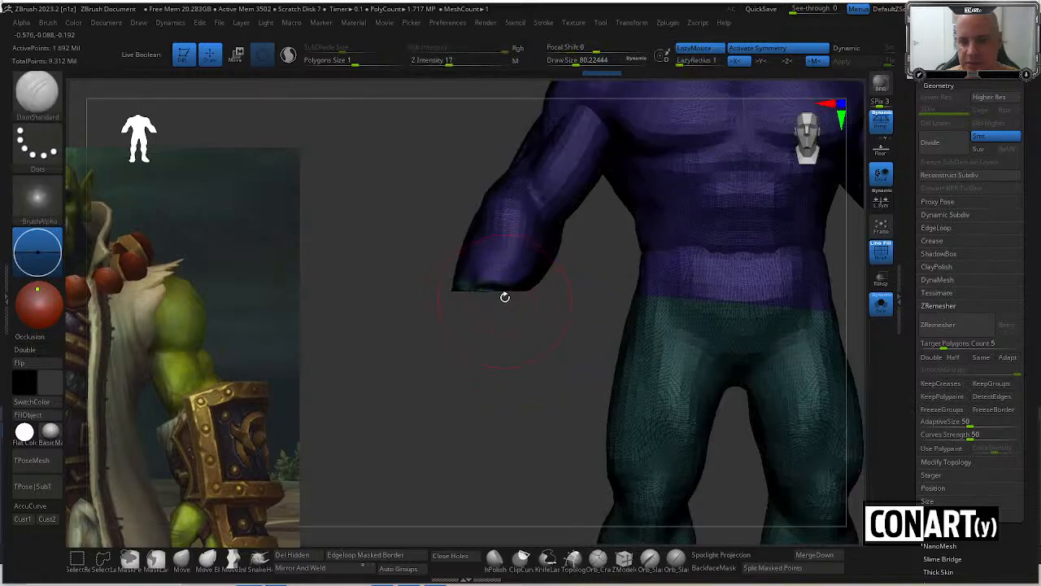
pyautogui.keyDown('ctrl'); pyautogui.keyDown('alt'); pyautogui.keyDown('shift'); pyautogui.click(478, 284); pyautogui.keyUp('shift'); pyautogui.keyUp('alt'); pyautogui.keyUp('ctrl')
pyautogui.keyDown('ctrl'); pyautogui.keyDown('shift'); pyautogui.click(495, 298); pyautogui.keyUp('shift'); pyautogui.keyUp('ctrl')
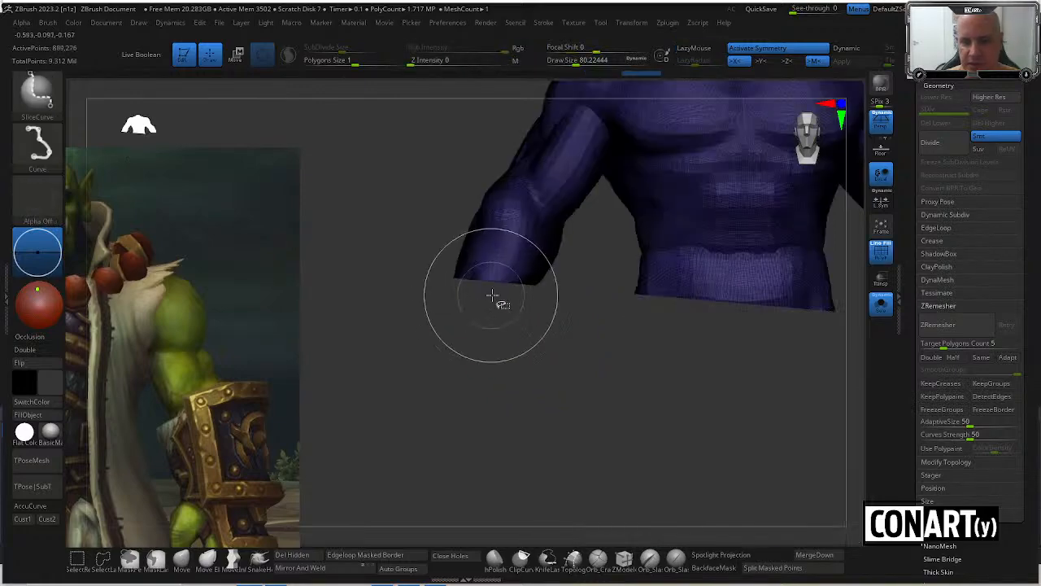
pyautogui.keyDown('ctrl'); pyautogui.keyDown('shift'); pyautogui.click(520, 335); pyautogui.keyUp('shift'); pyautogui.keyUp('ctrl')
pyautogui.hotkey('shift', 'f')
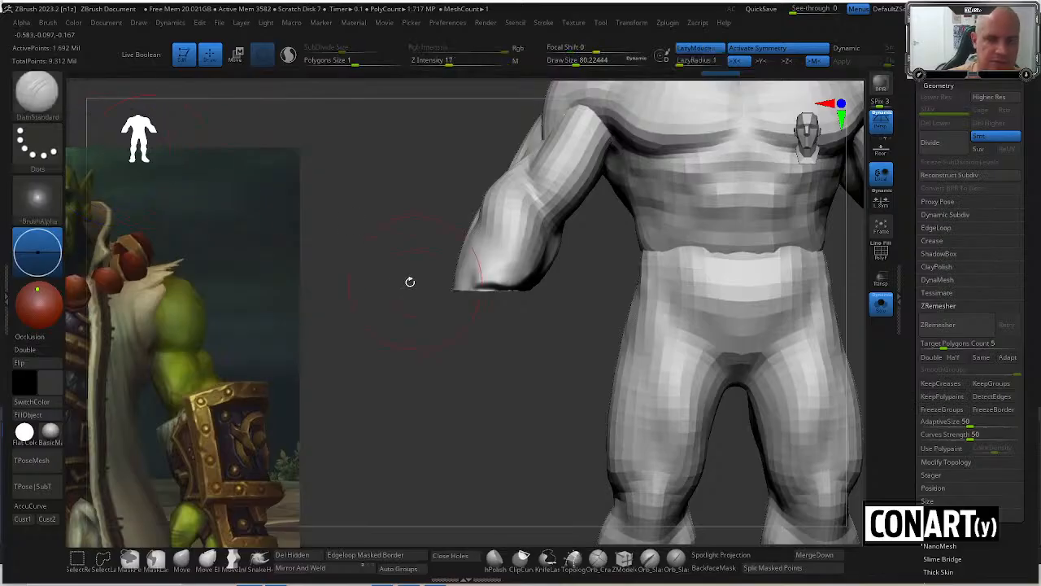
# Cut off the ragged forearm ends using the SelectRect brush and Del Hidden, and close the resulting holes.
pyautogui.keyDown('ctrl'); pyautogui.keyDown('shift'); pyautogui.click(36, 91); pyautogui.keyUp('shift'); pyautogui.keyUp('ctrl')
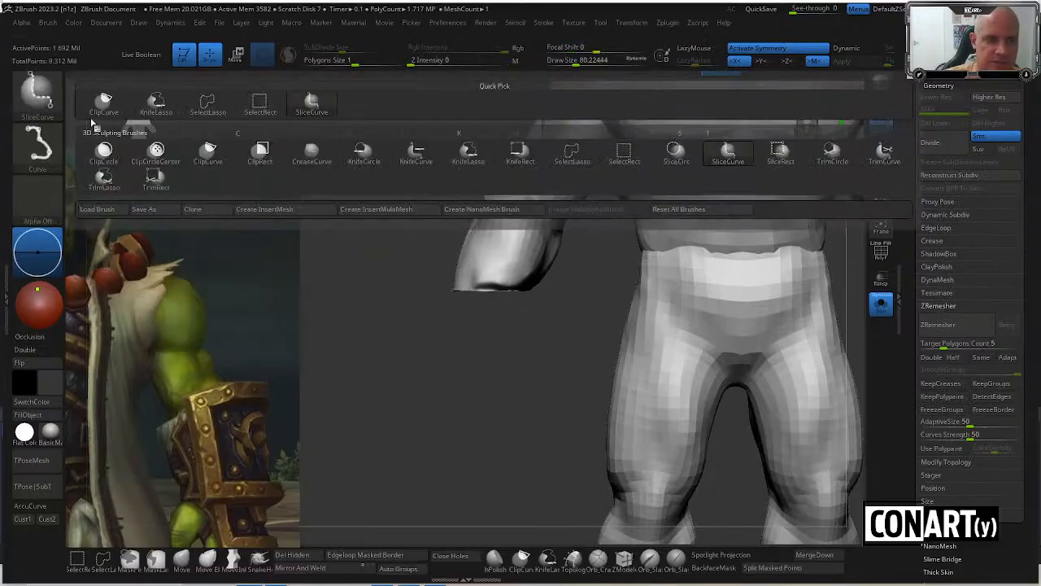
pyautogui.click(197, 111)
pyautogui.keyDown('ctrl'); pyautogui.keyDown('shift'); pyautogui.click(46, 93); pyautogui.keyUp('shift'); pyautogui.keyUp('ctrl')
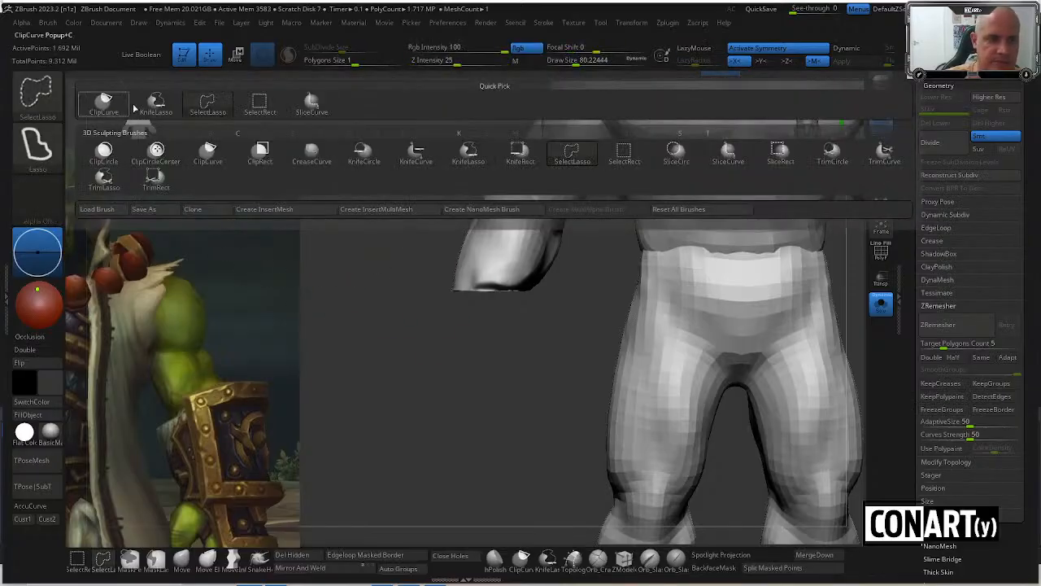
pyautogui.click(259, 102)
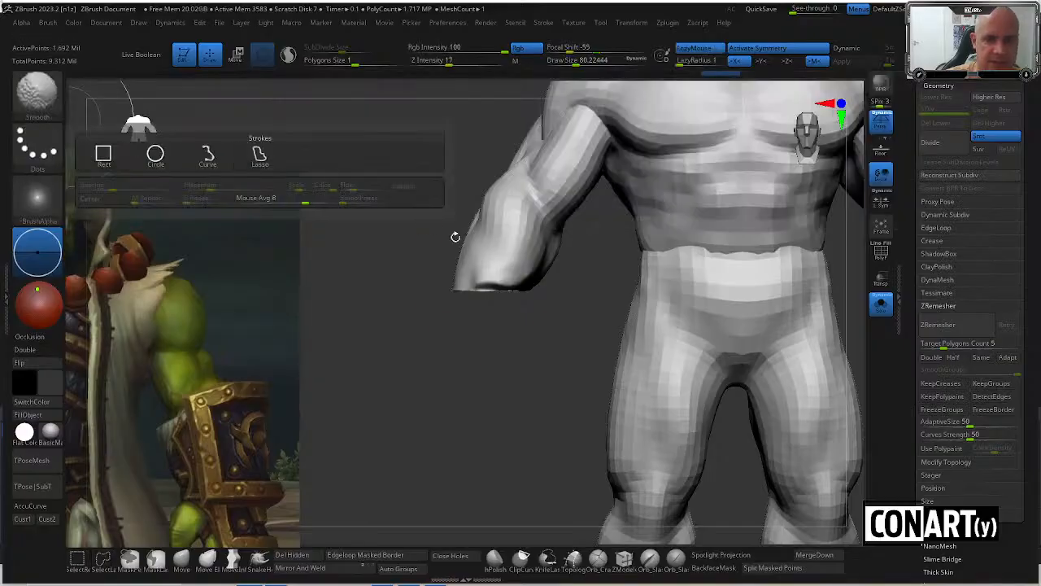
pyautogui.moveTo(443, 283)
pyautogui.keyDown('ctrl'); pyautogui.keyDown('alt'); pyautogui.keyDown('shift'); pyautogui.mouseDown()
pyautogui.moveTo(550, 309)
pyautogui.moveTo(491, 337)
pyautogui.moveTo(519, 248)
pyautogui.mouseUp(); pyautogui.keyUp('shift'); pyautogui.keyUp('alt'); pyautogui.keyUp('ctrl')
pyautogui.press('f')
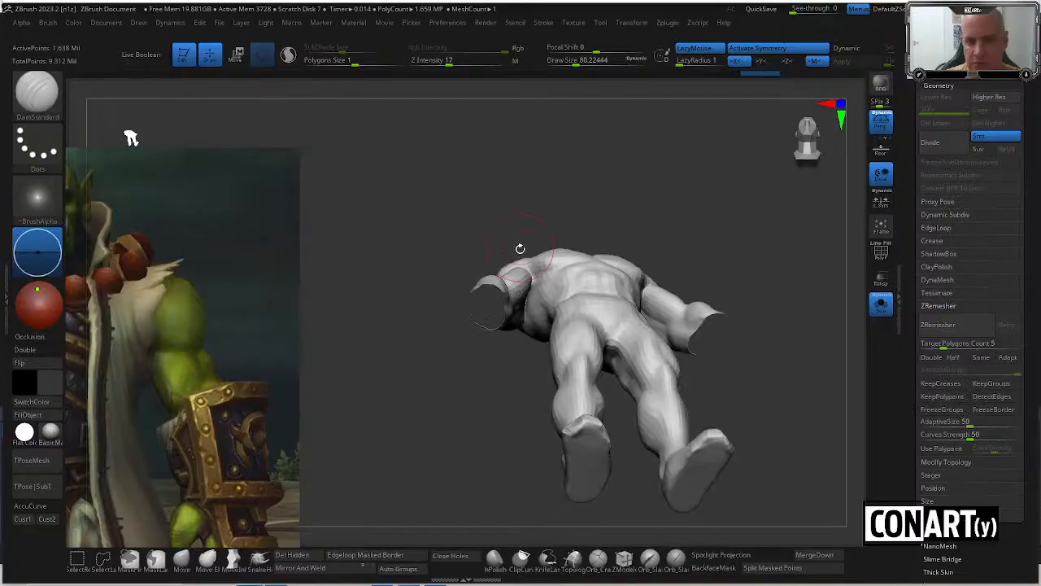
pyautogui.click(450, 555)
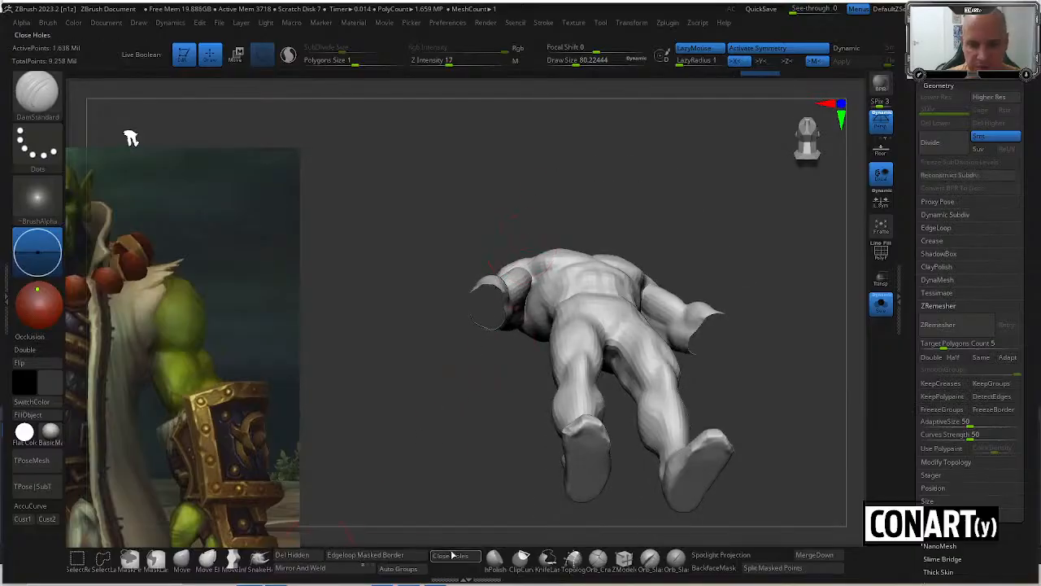
# Remesh the trimmed body with ZRemesher at a Target Polygons Count of 5.
pyautogui.keyDown('shift'); pyautogui.moveTo(478, 449); pyautogui.dragTo(474, 499); pyautogui.keyUp('shift')
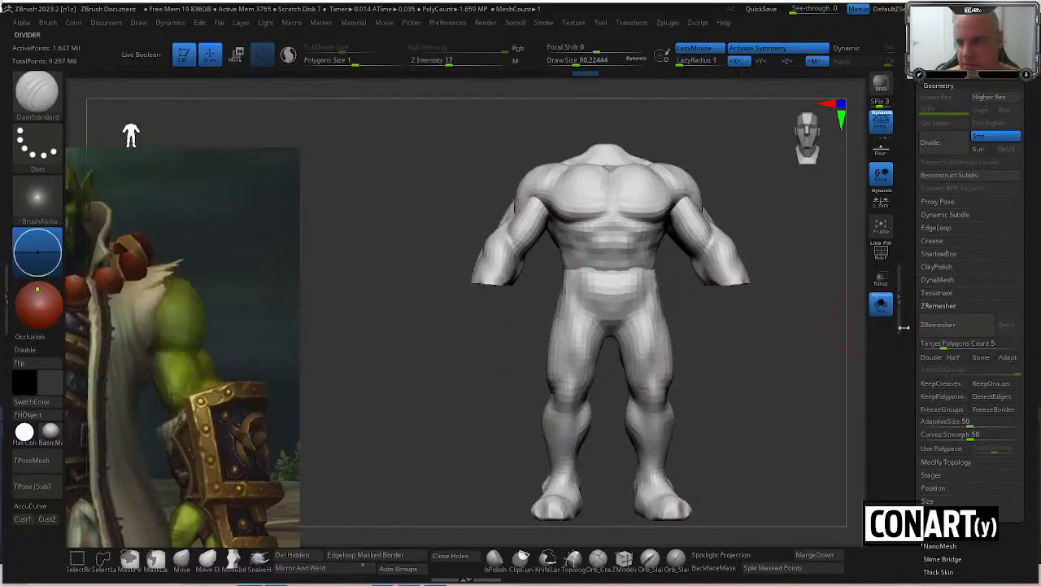
pyautogui.click(930, 325)
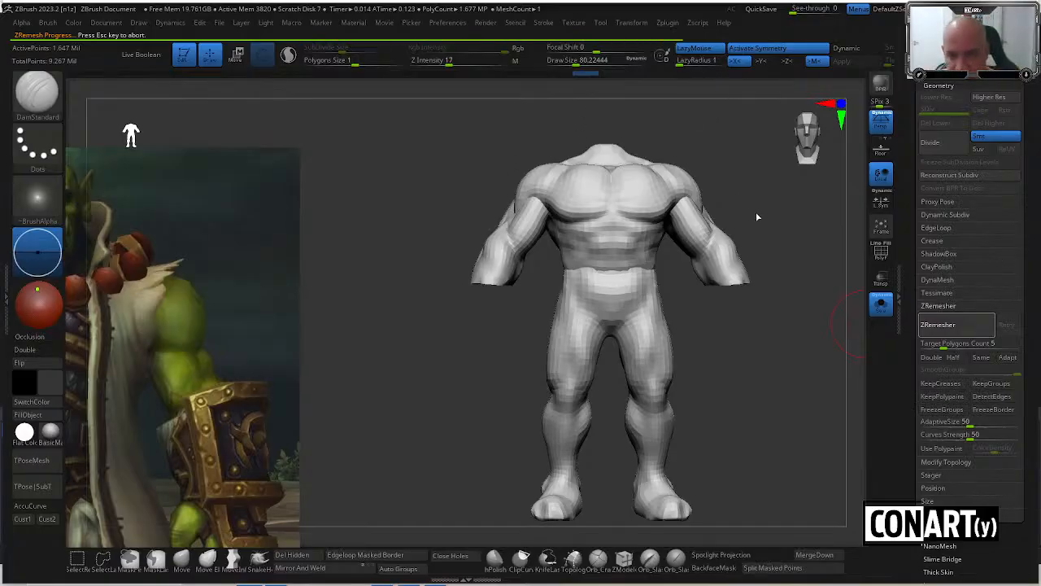
pyautogui.press('g')
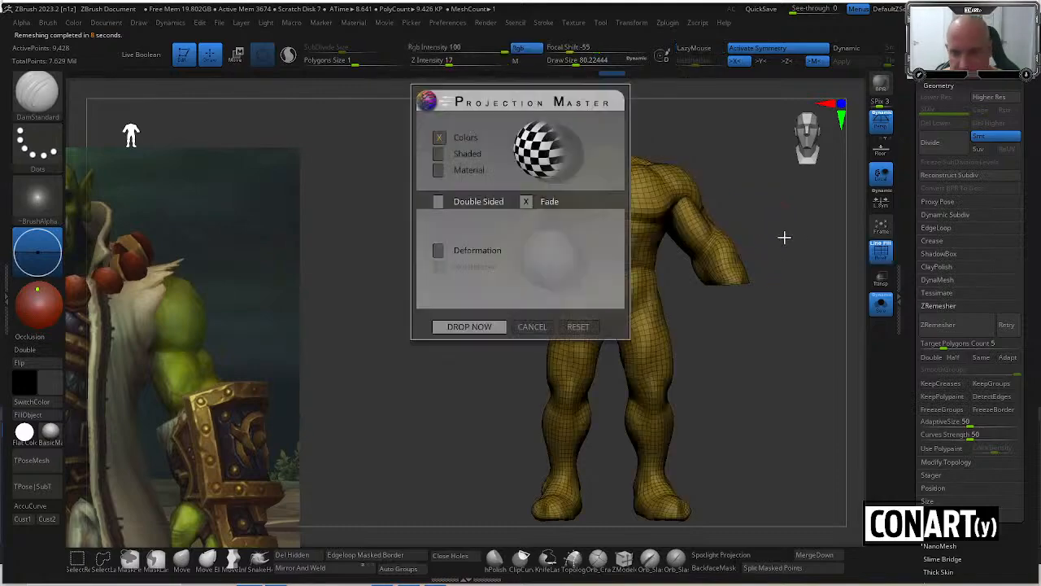
pyautogui.press('Escape')
# Show the whole character again without wireframe and switch the active colour to the orc's skin green.
pyautogui.click(936, 86)
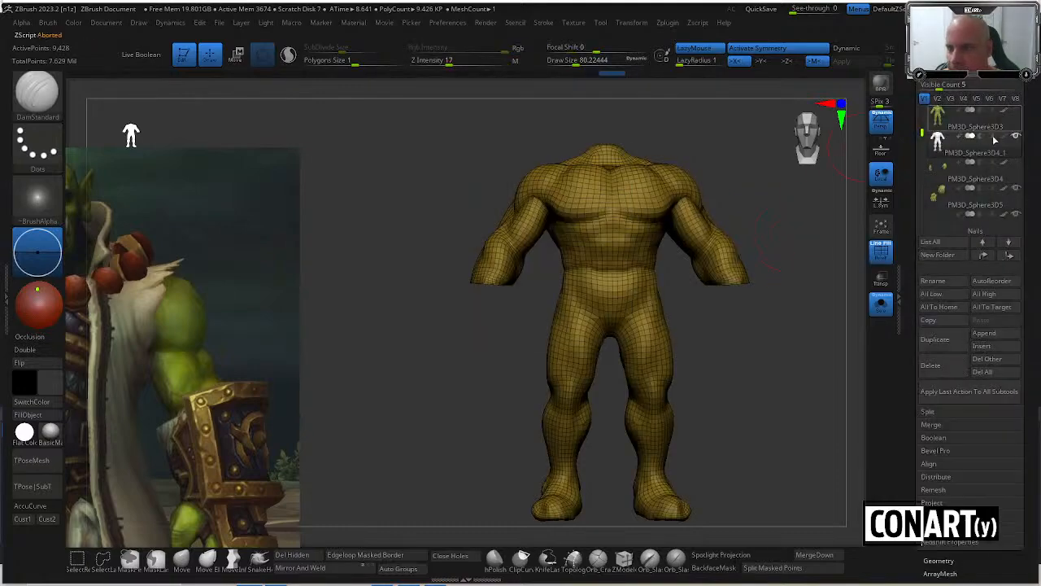
pyautogui.click(880, 302)
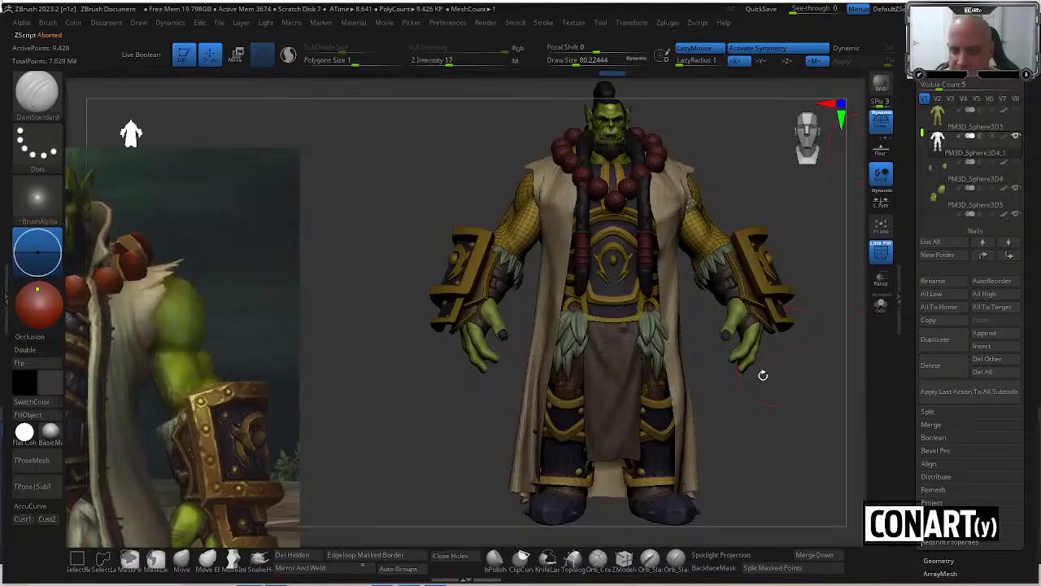
pyautogui.moveTo(763, 375); pyautogui.dragTo(662, 192)
pyautogui.moveTo(374, 121); pyautogui.dragTo(516, 76)
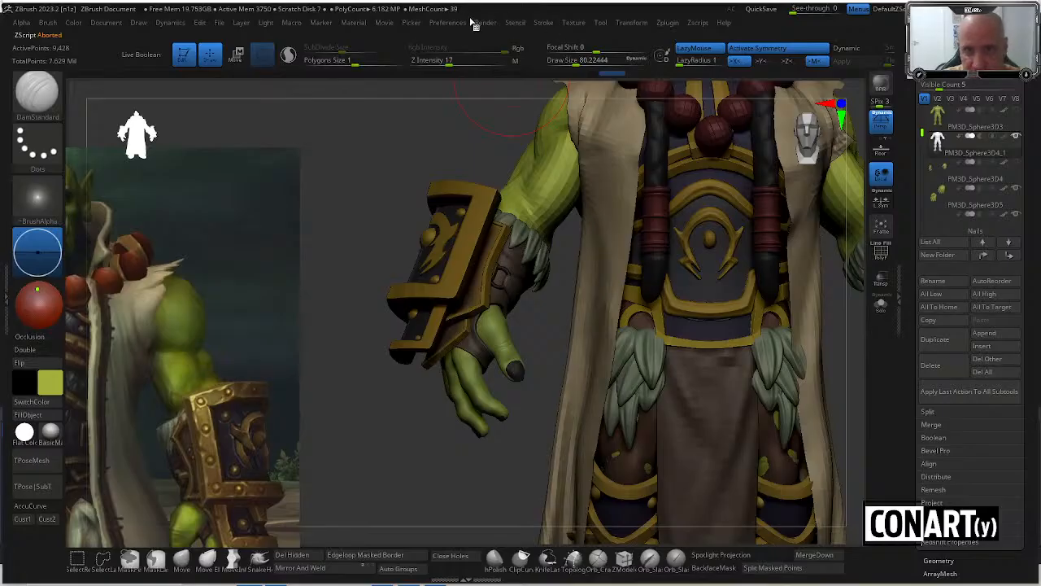
pyautogui.keyDown('alt'); pyautogui.moveTo(449, 141); pyautogui.dragTo(456, 204); pyautogui.keyUp('alt')
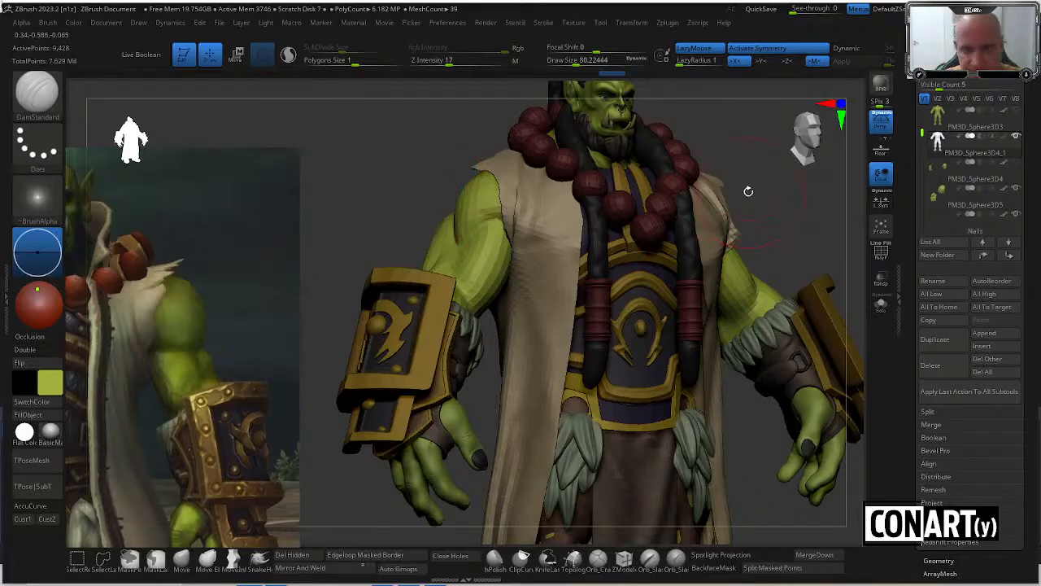
# Divide the remeshed body twice and fill it with the green R 161, G 176, B 60.
pyautogui.hotkey('ctrl', 'd')
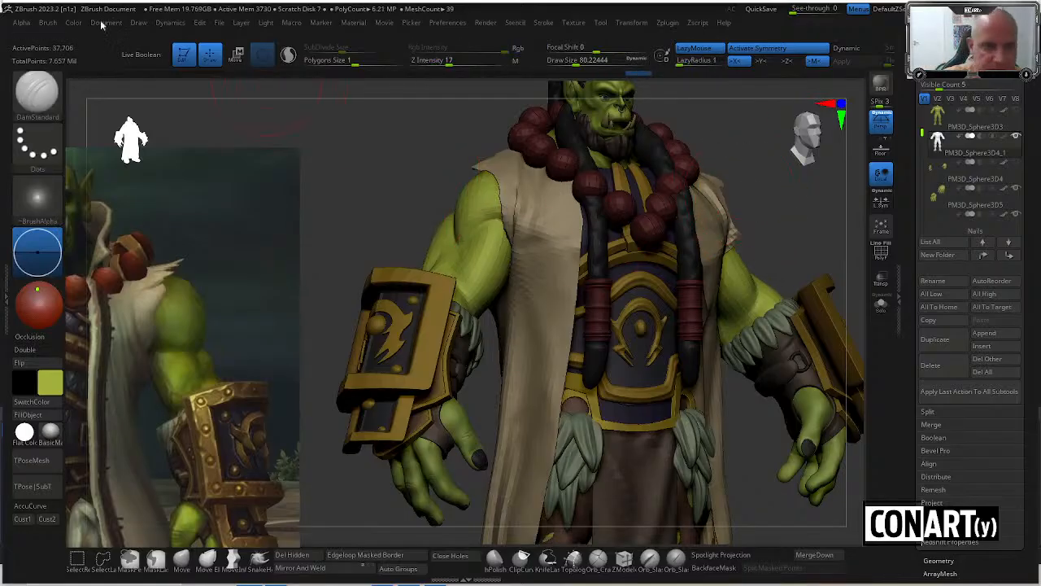
pyautogui.click(74, 23)
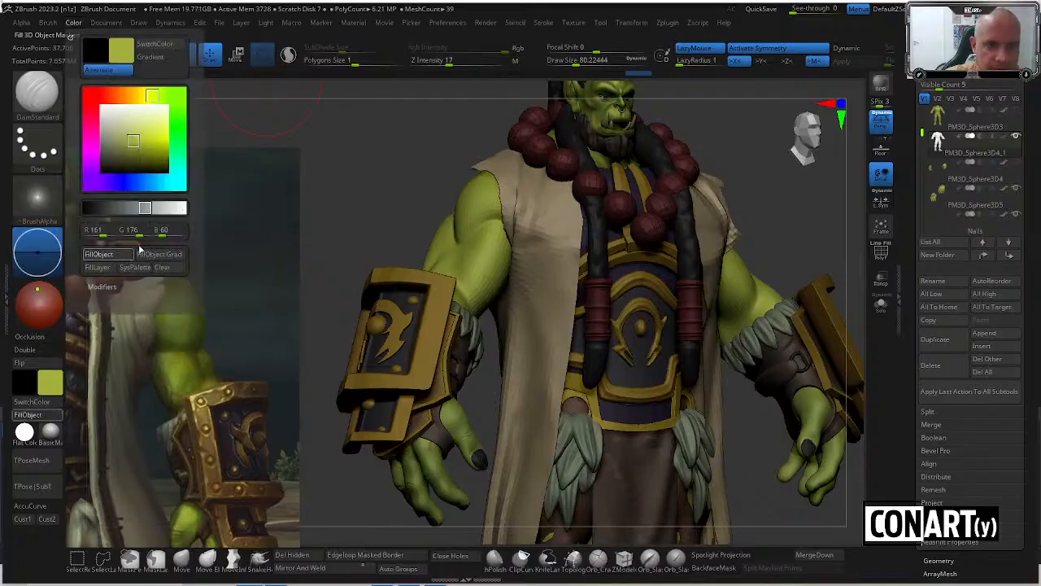
pyautogui.moveTo(403, 223); pyautogui.dragTo(431, 293)
pyautogui.hotkey('ctrl', 'd')
pyautogui.press('space')
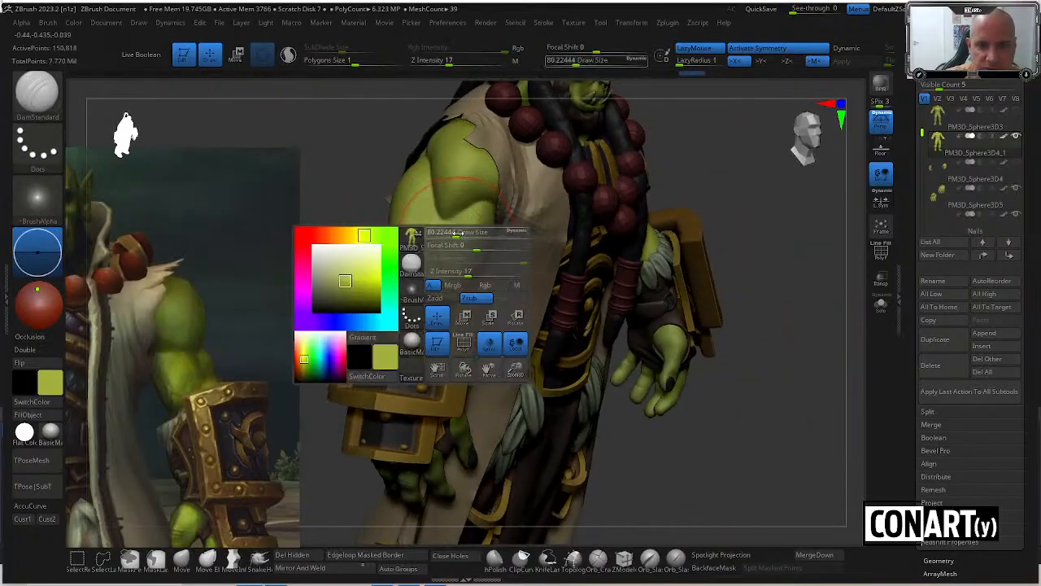
pyautogui.moveTo(457, 232); pyautogui.dragTo(450, 233)
pyautogui.moveTo(722, 165); pyautogui.dragTo(651, 178)
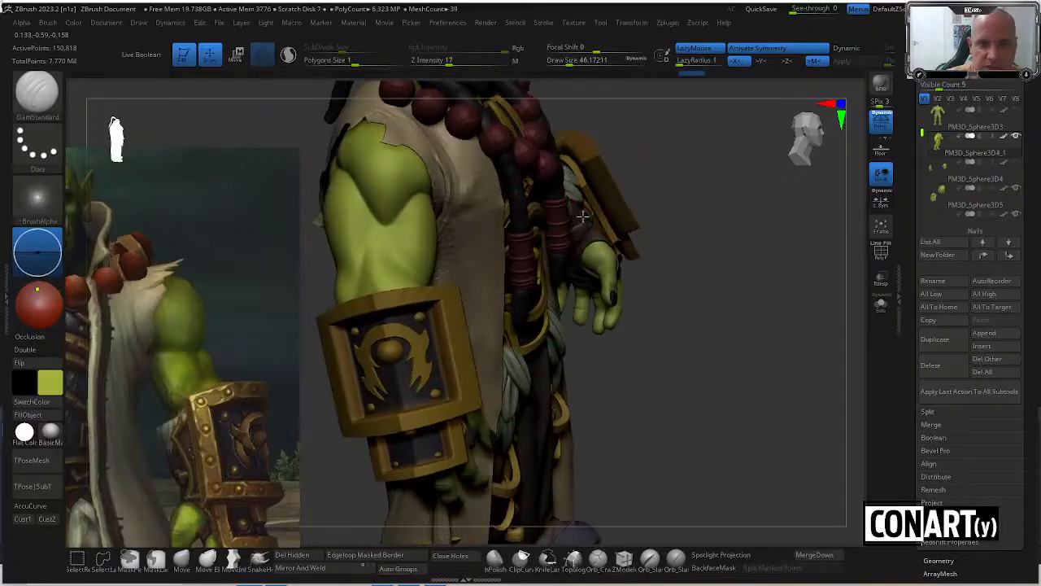
pyautogui.press('b')
pyautogui.press('m')
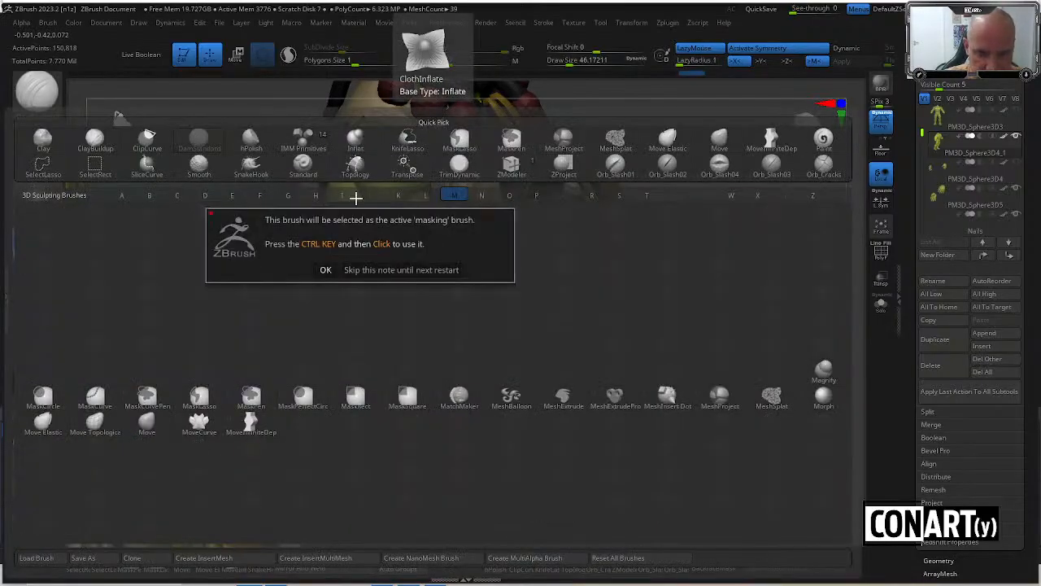
pyautogui.click(325, 269)
# Reshape the orc's upper arm and shoulder silhouette using the Move brush at a Draw Size of about 62.
pyautogui.press('b')
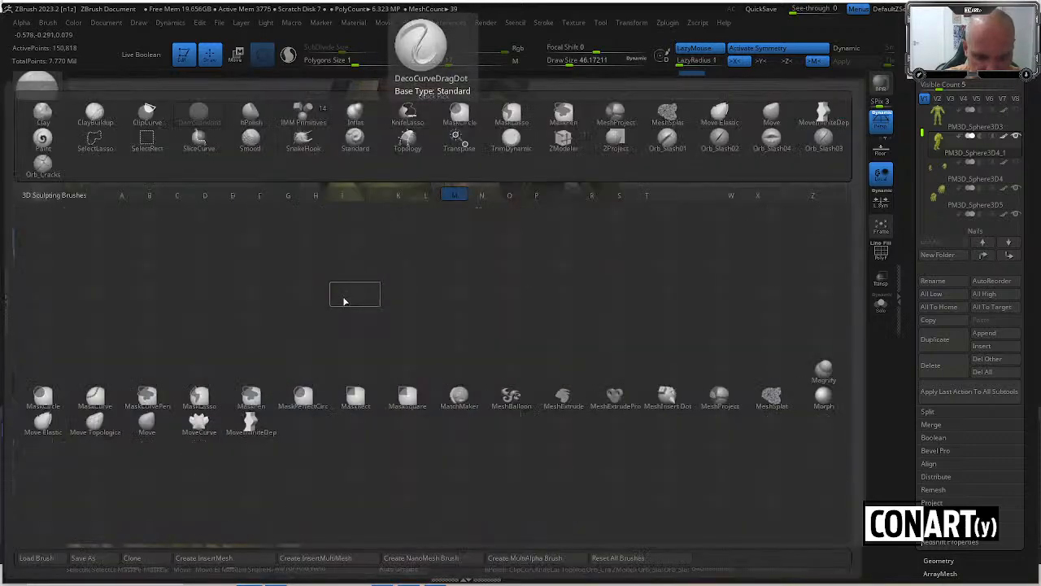
pyautogui.press('m')
pyautogui.press('v')
pyautogui.press('space')
pyautogui.press('space')
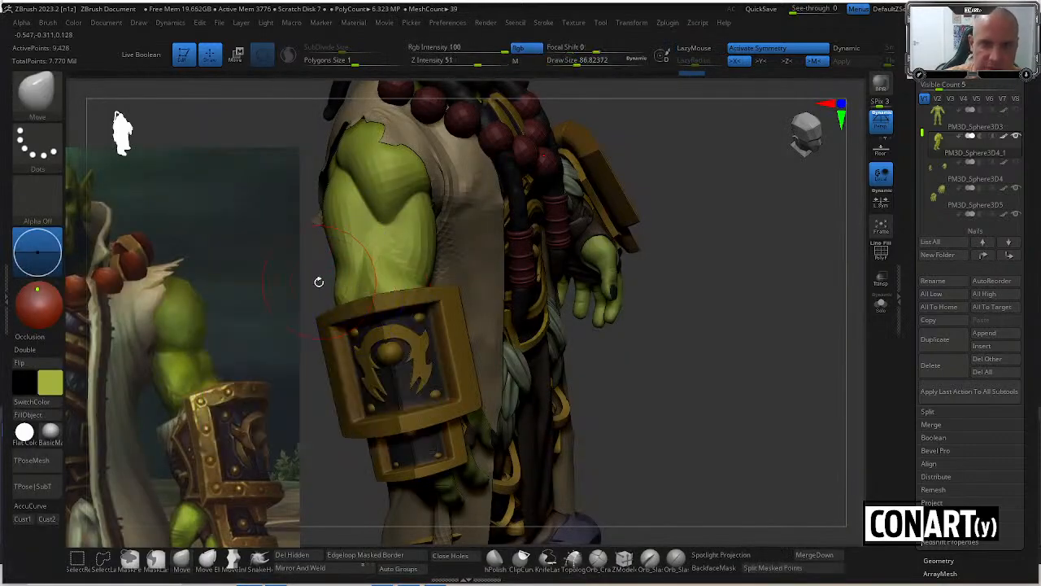
pyautogui.moveTo(318, 279)
pyautogui.mouseDown()
pyautogui.moveTo(389, 235)
pyautogui.moveTo(348, 163)
pyautogui.mouseUp()
pyautogui.press('space')
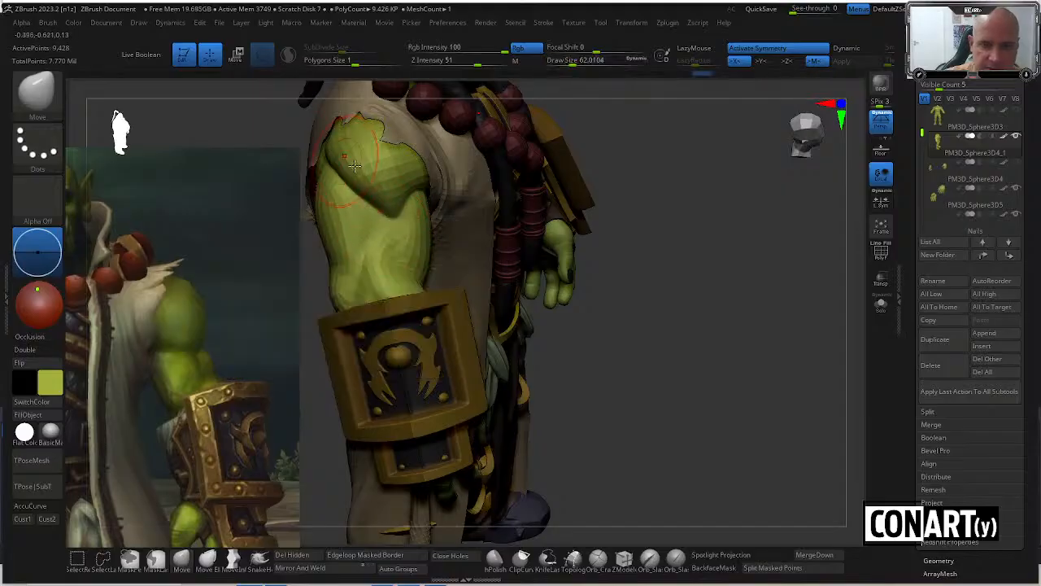
pyautogui.moveTo(399, 215); pyautogui.dragTo(403, 218)
pyautogui.moveTo(403, 217); pyautogui.dragTo(362, 225, button='right')
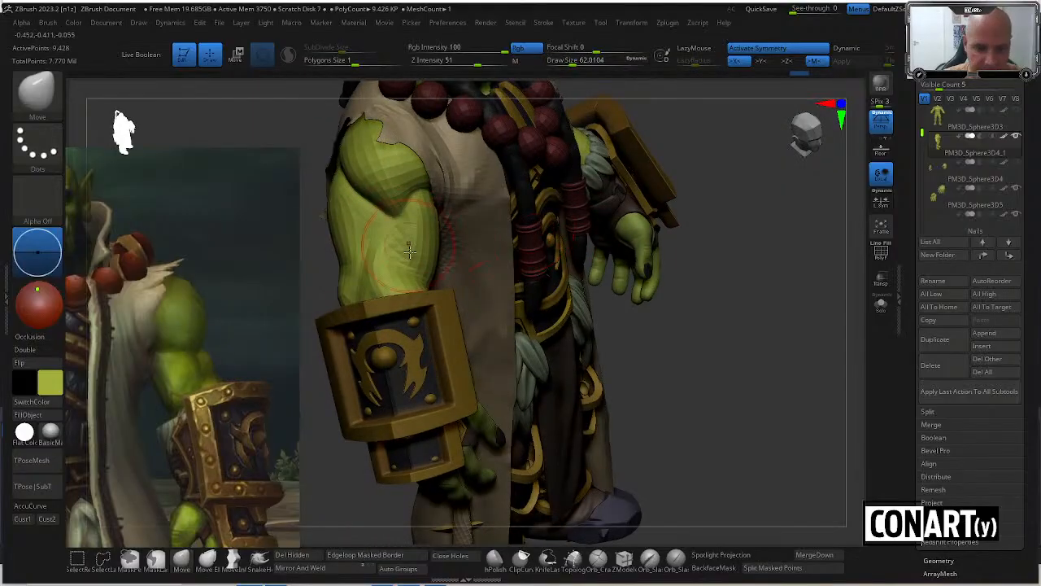
# Deepen the creases between the shoulder and upper arm muscles with the DamStandard brush.
pyautogui.press('b')
pyautogui.press('d')
pyautogui.press('s')
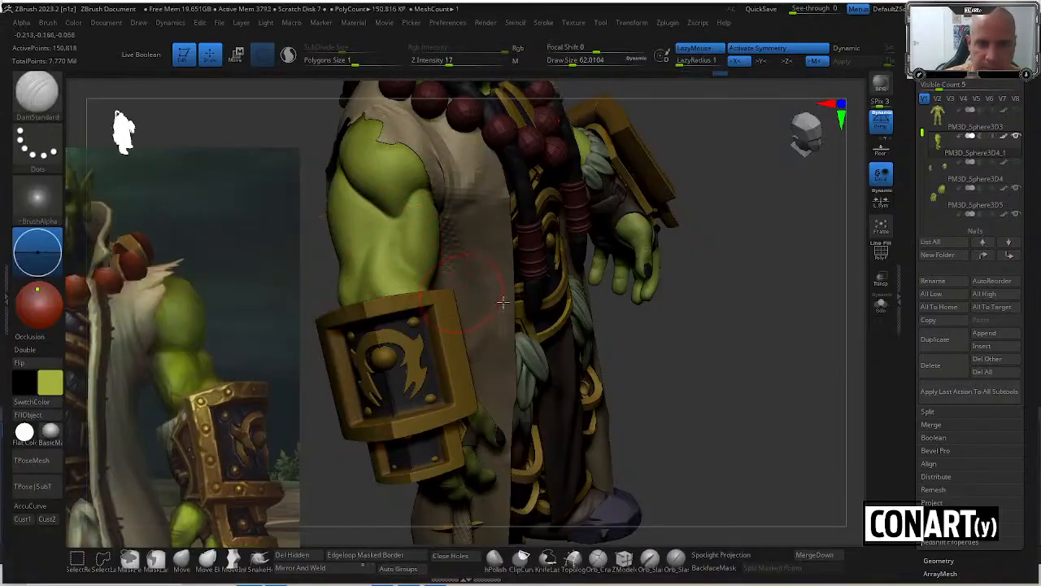
pyautogui.moveTo(455, 273); pyautogui.dragTo(500, 277, button='right')
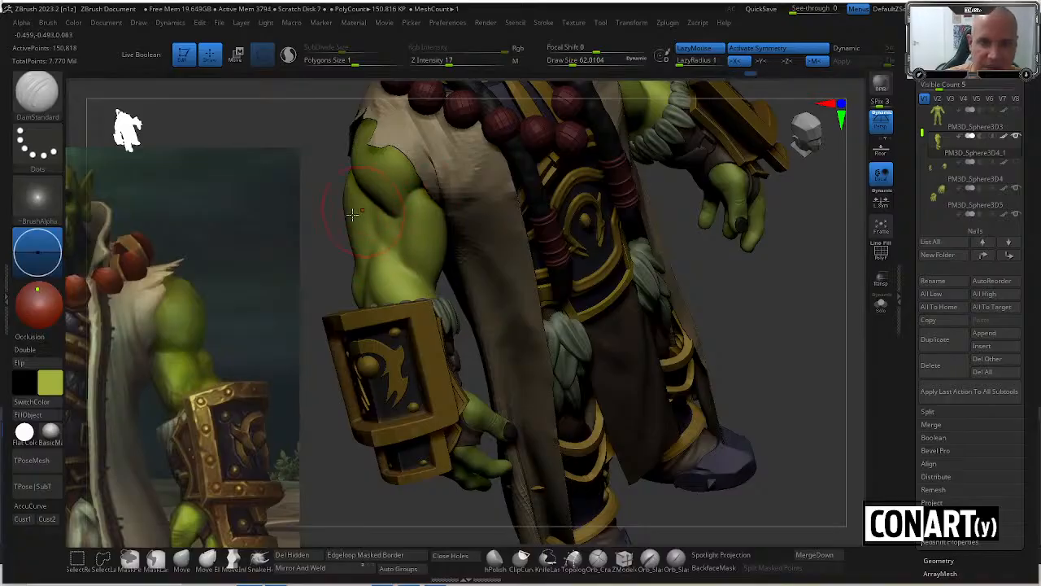
pyautogui.moveTo(351, 213)
pyautogui.mouseDown(button='right')
pyautogui.moveTo(328, 242)
pyautogui.moveTo(387, 250)
pyautogui.moveTo(635, 330)
pyautogui.moveTo(545, 284)
pyautogui.moveTo(668, 326)
pyautogui.moveTo(619, 281)
pyautogui.mouseUp(button='right')
# Isolate the body in Solo mode and carve the muscle separations around the elbow and forearm with DamStandard.
pyautogui.hotkey('ctrl', 'shift', 's')
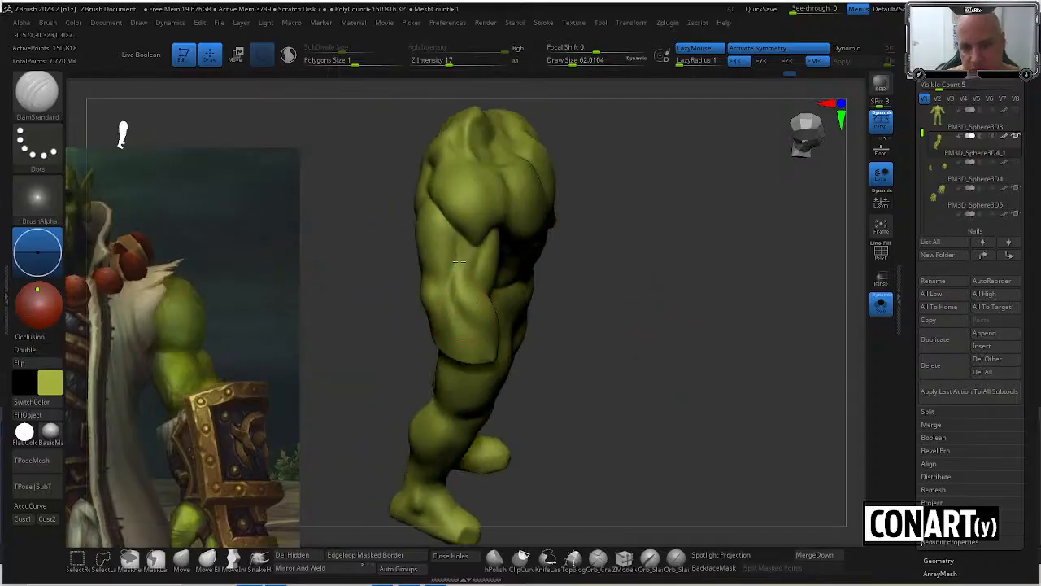
pyautogui.moveTo(515, 405); pyautogui.dragTo(488, 358, button='right')
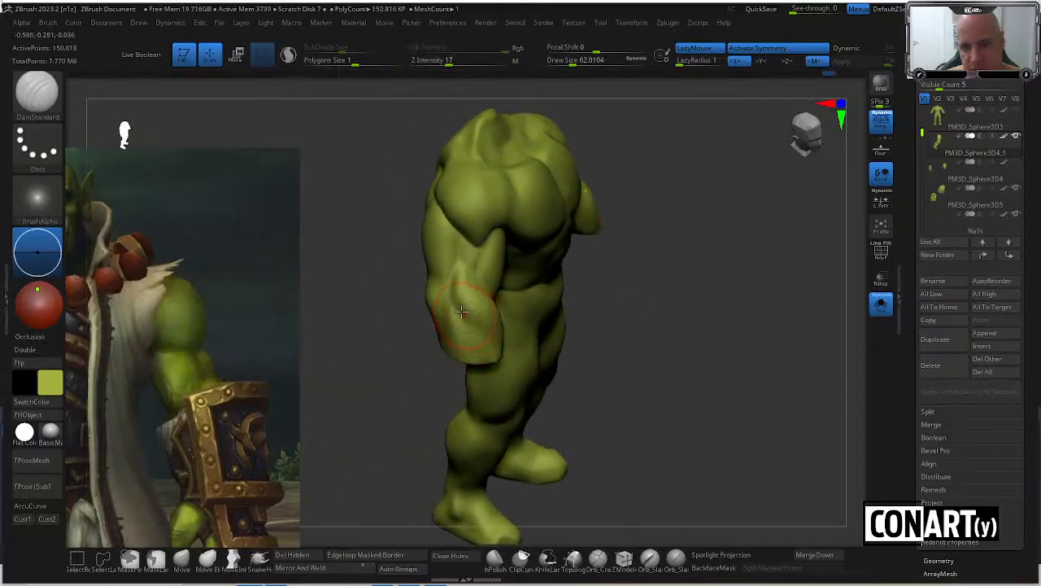
pyautogui.moveTo(541, 409); pyautogui.dragTo(511, 322, button='right')
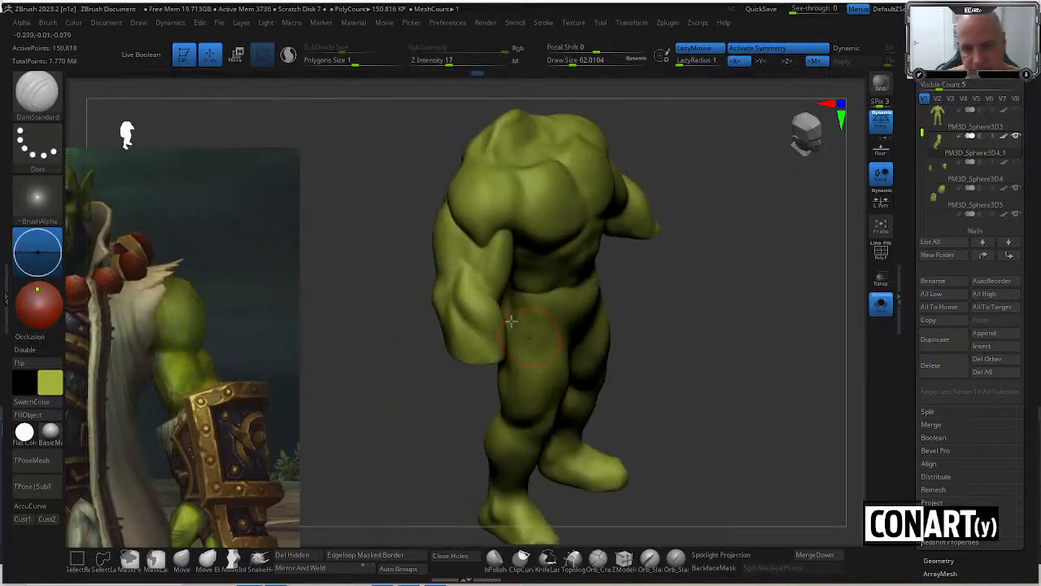
pyautogui.moveTo(453, 308)
pyautogui.mouseDown(button='right')
pyautogui.moveTo(442, 348)
pyautogui.moveTo(450, 356)
pyautogui.mouseUp(button='right')
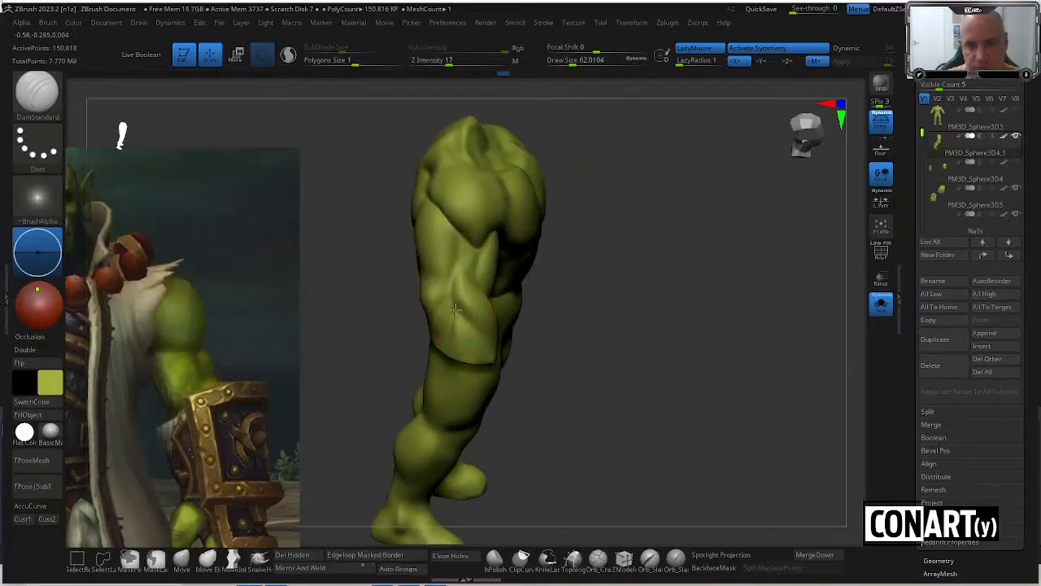
pyautogui.moveTo(455, 309)
pyautogui.mouseDown(button='right')
pyautogui.moveTo(542, 404)
pyautogui.moveTo(451, 323)
pyautogui.mouseUp(button='right')
pyautogui.moveTo(508, 428)
pyautogui.mouseDown(button='right')
pyautogui.moveTo(537, 414)
pyautogui.moveTo(446, 311)
pyautogui.moveTo(417, 311)
pyautogui.mouseUp(button='right')
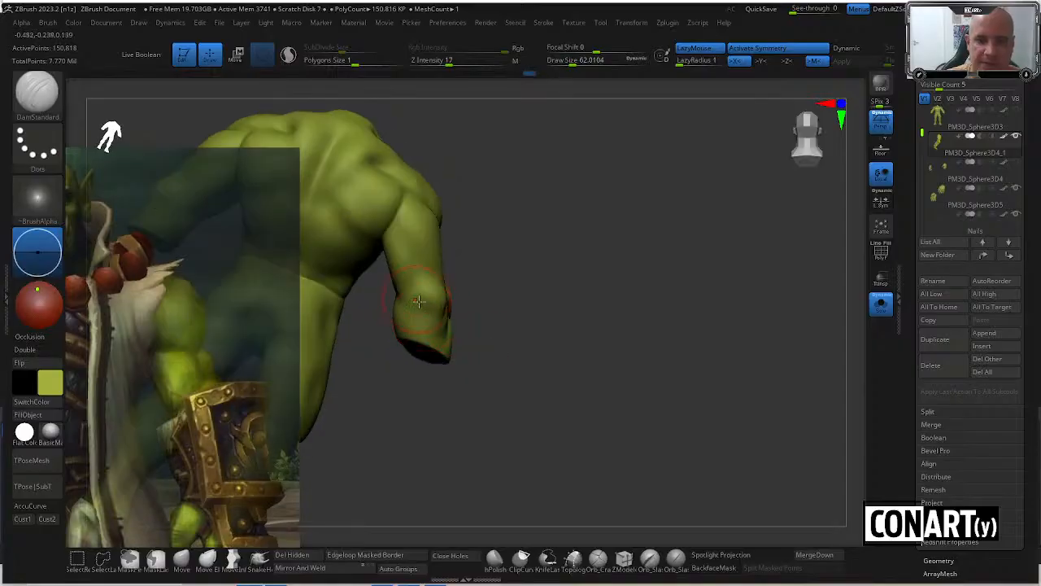
# Define the muscle lines on the back and outer side of the upper arm with DamStandard.
pyautogui.moveTo(478, 225); pyautogui.dragTo(423, 259, button='right')
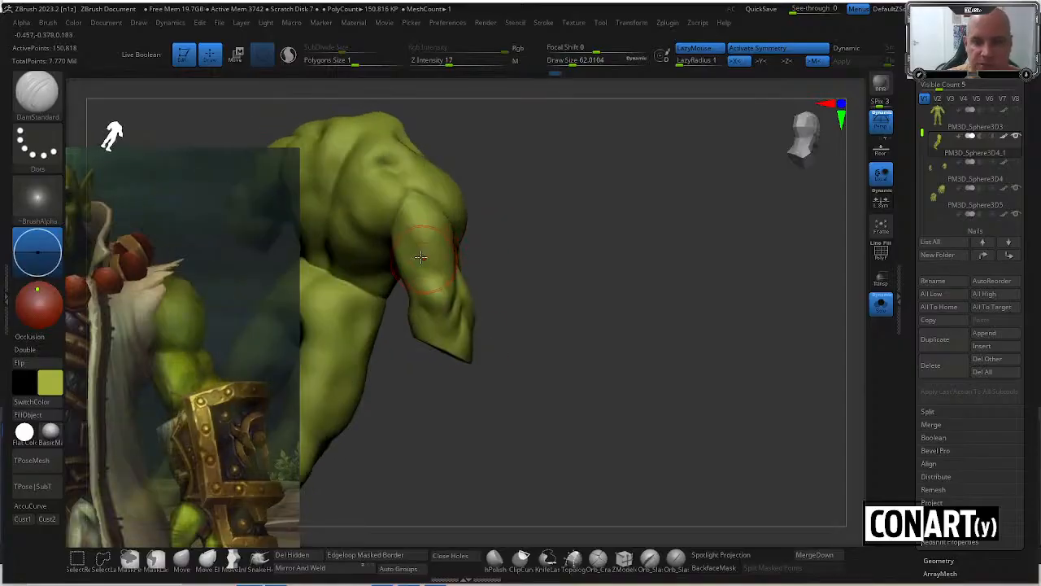
pyautogui.moveTo(481, 307); pyautogui.dragTo(535, 280, button='right')
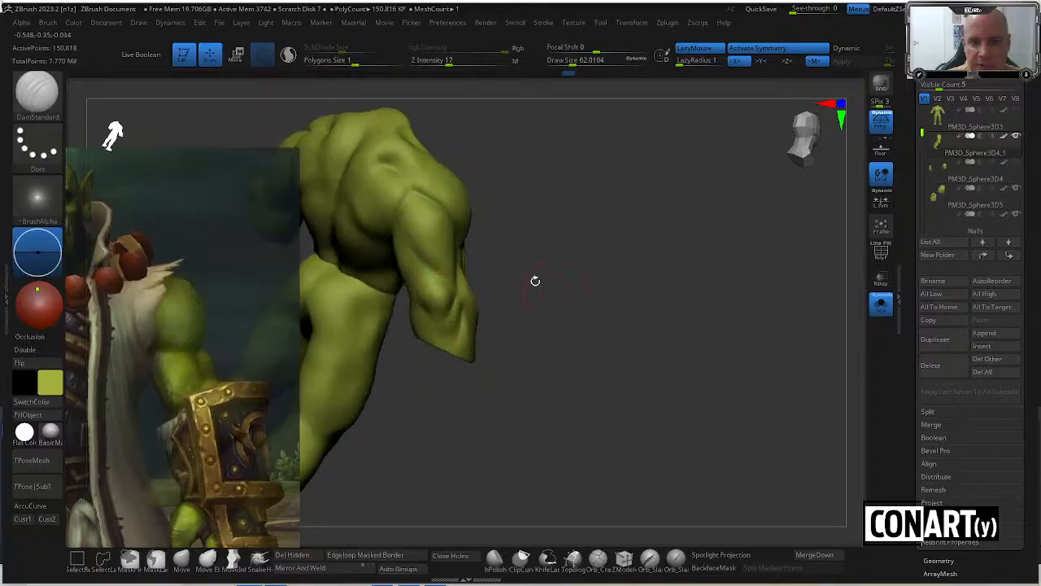
pyautogui.moveTo(499, 166)
pyautogui.mouseDown(button='right')
pyautogui.moveTo(443, 174)
pyautogui.moveTo(452, 183)
pyautogui.mouseUp(button='right')
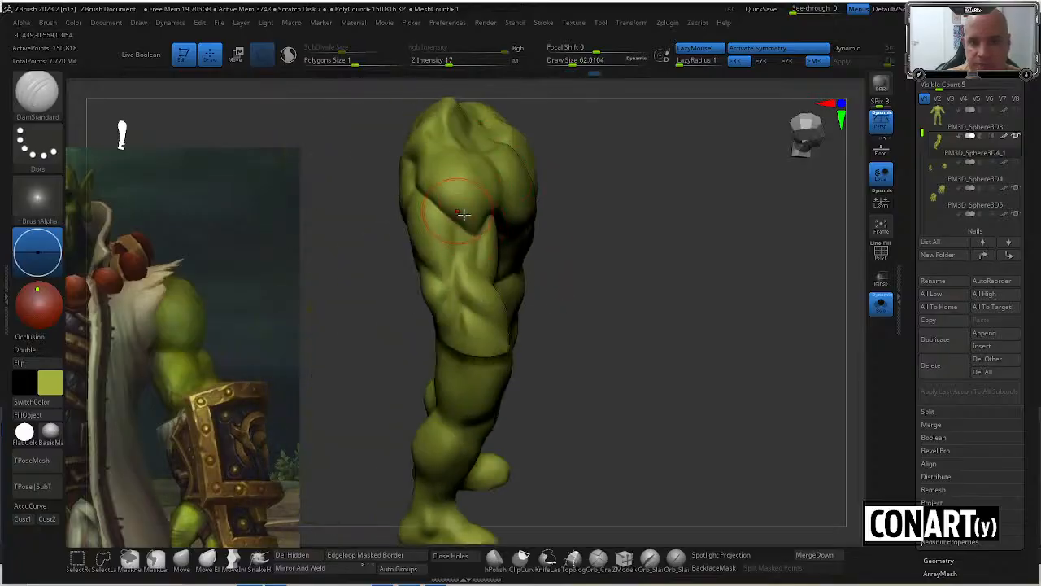
# Sharpen the creases between the front shoulder and chest muscles, and show the whole character again.
pyautogui.moveTo(466, 144); pyautogui.dragTo(480, 150, button='right')
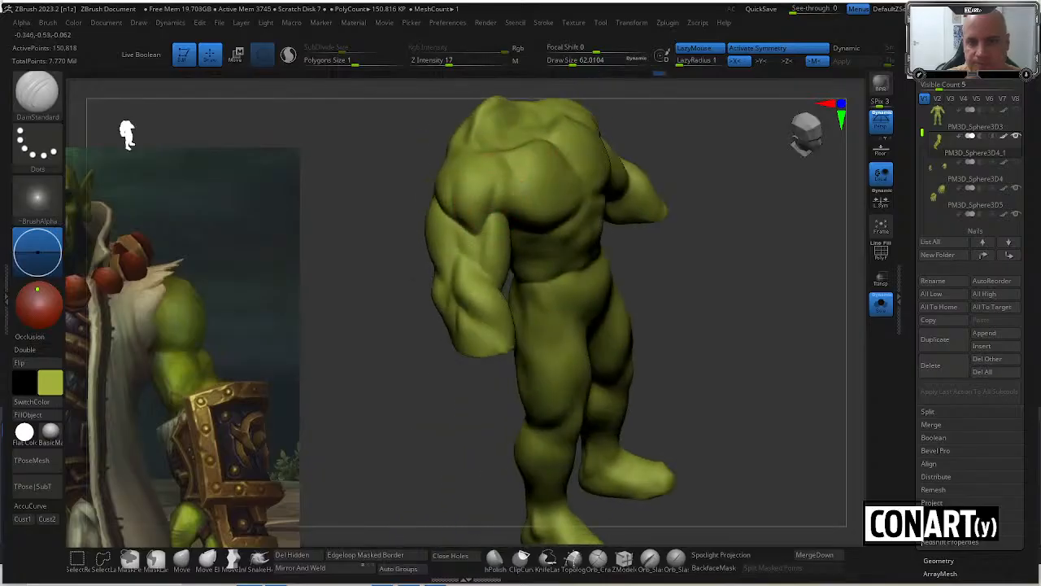
pyautogui.moveTo(492, 169); pyautogui.dragTo(508, 204, button='right')
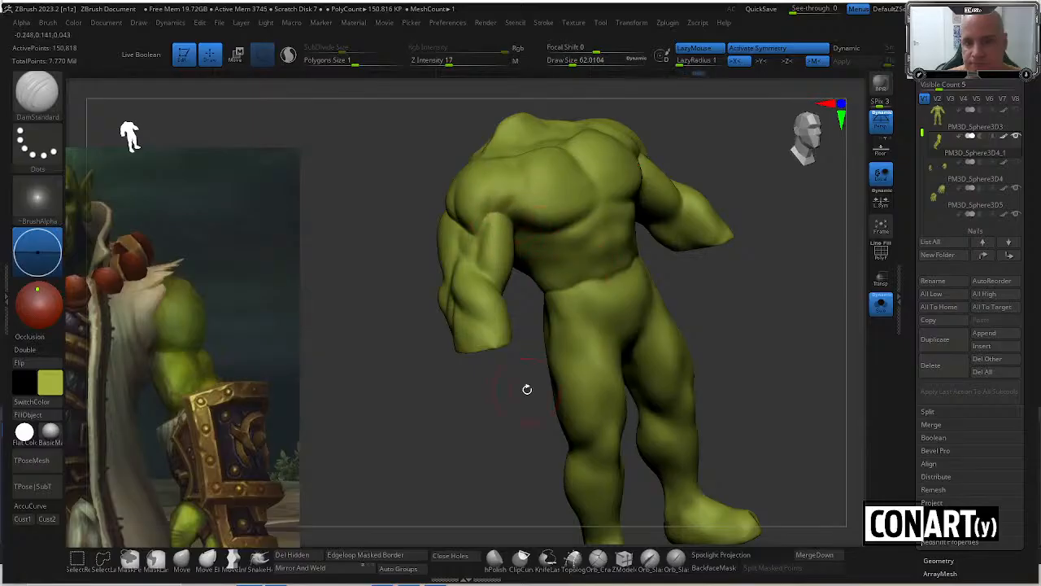
pyautogui.moveTo(527, 389); pyautogui.dragTo(507, 287, button='right')
pyautogui.moveTo(584, 142); pyautogui.dragTo(557, 210, button='right')
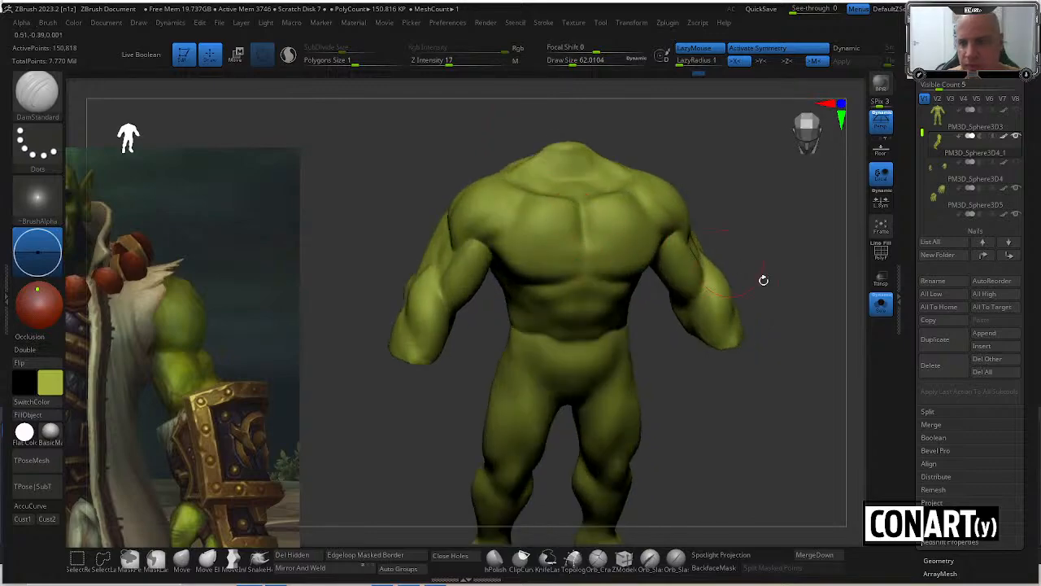
pyautogui.hotkey('ctrl', 'shift', 's')
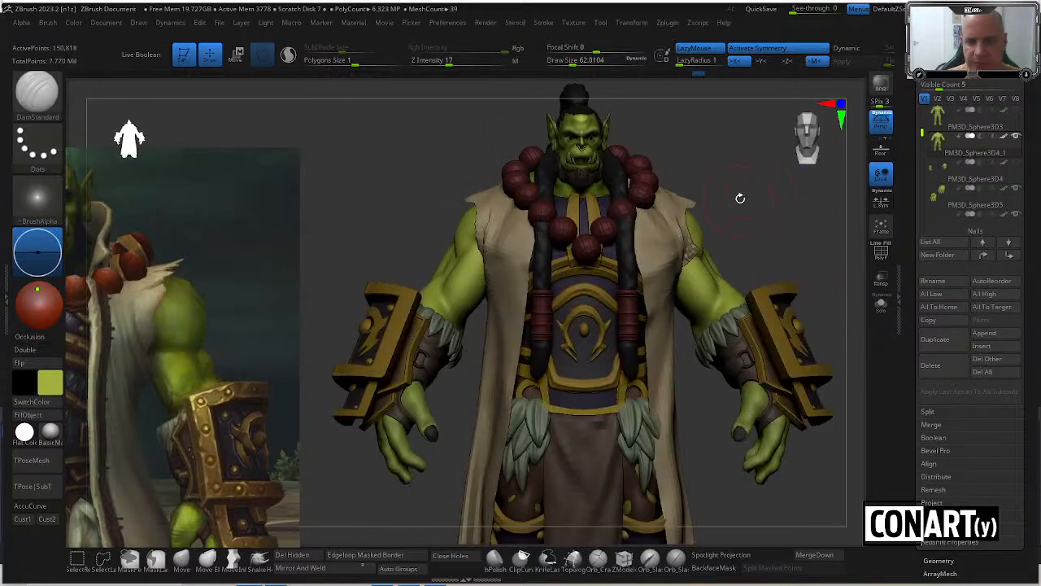
# Isolate the body again and carve the inner elbow crease between the biceps and forearm.
pyautogui.moveTo(739, 198); pyautogui.dragTo(769, 202, button='right')
pyautogui.click(879, 305)
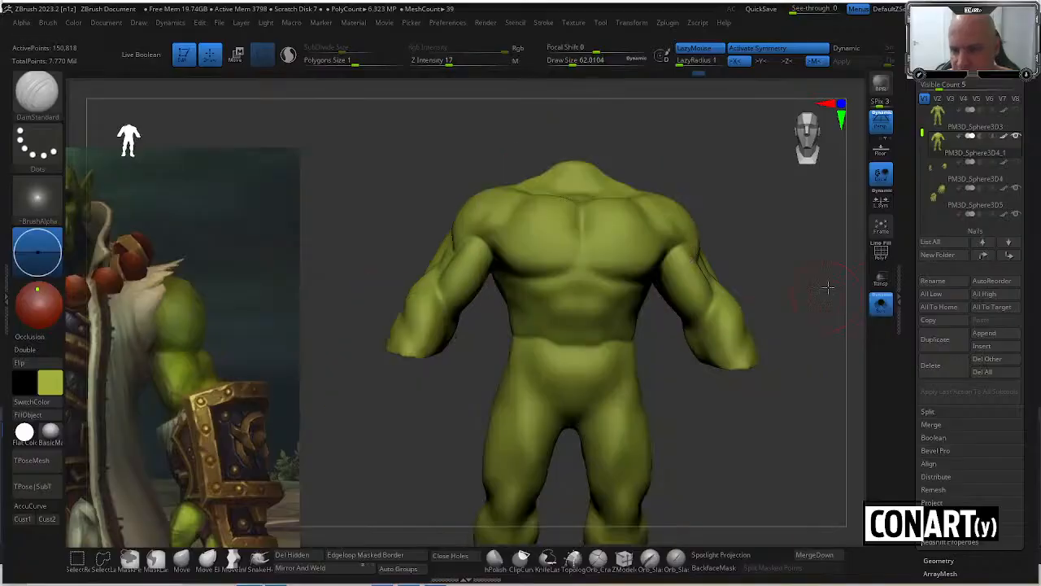
pyautogui.moveTo(809, 288); pyautogui.dragTo(790, 297, button='right')
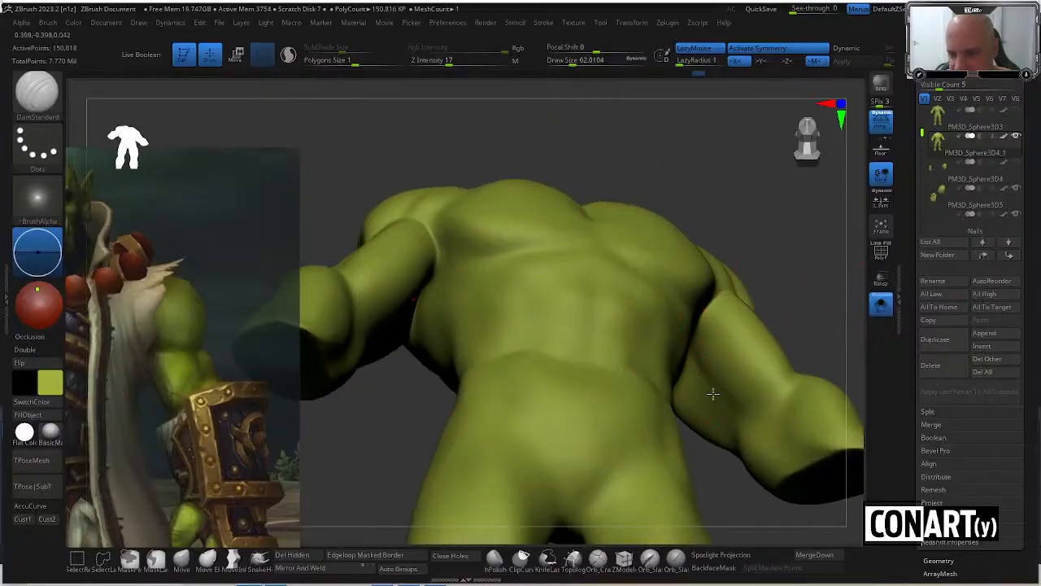
pyautogui.moveTo(809, 349); pyautogui.dragTo(756, 378, button='right')
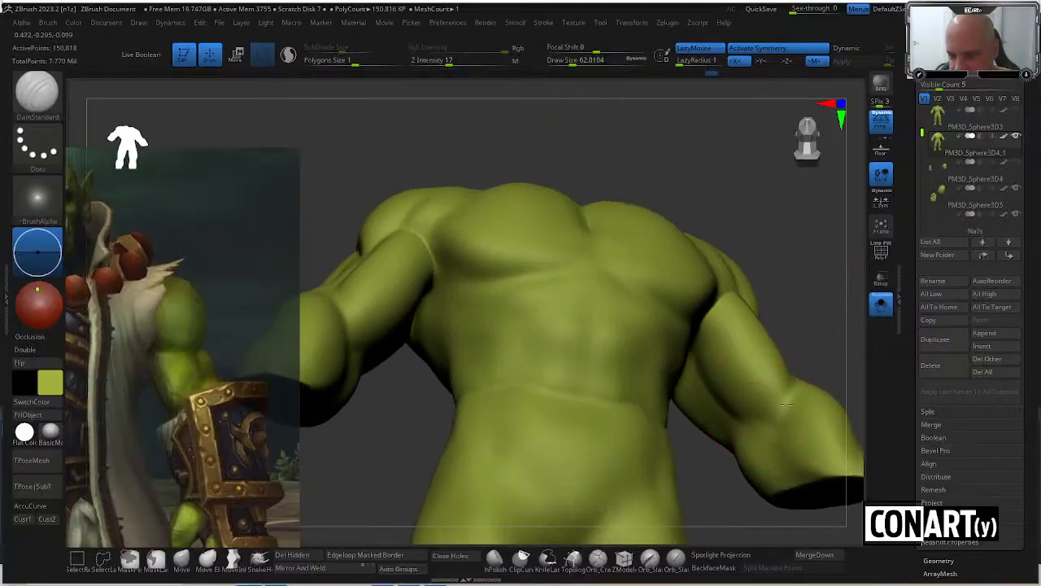
pyautogui.moveTo(778, 395); pyautogui.dragTo(756, 424, button='right')
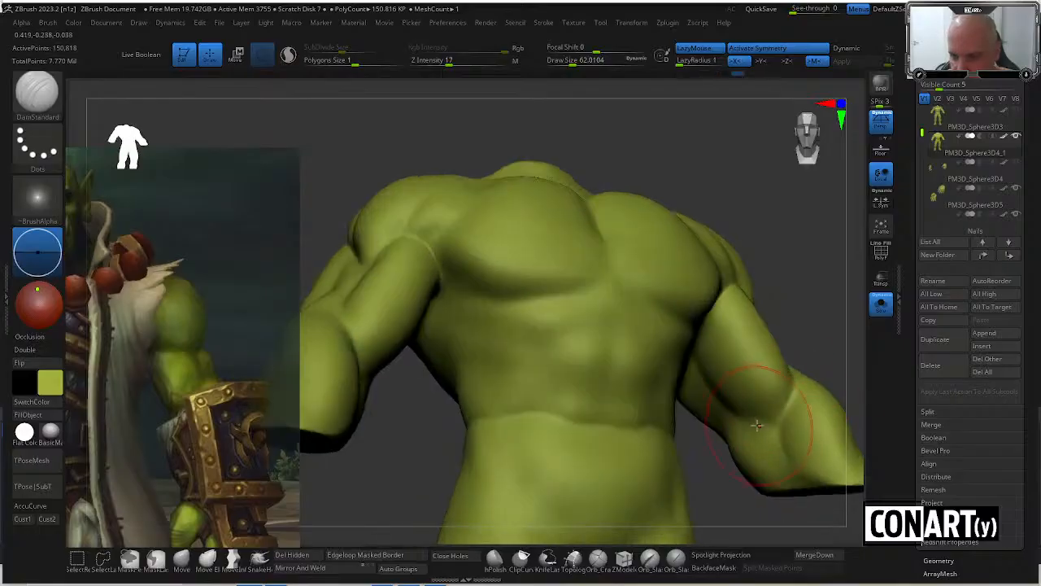
pyautogui.moveTo(802, 358); pyautogui.dragTo(737, 357, button='right')
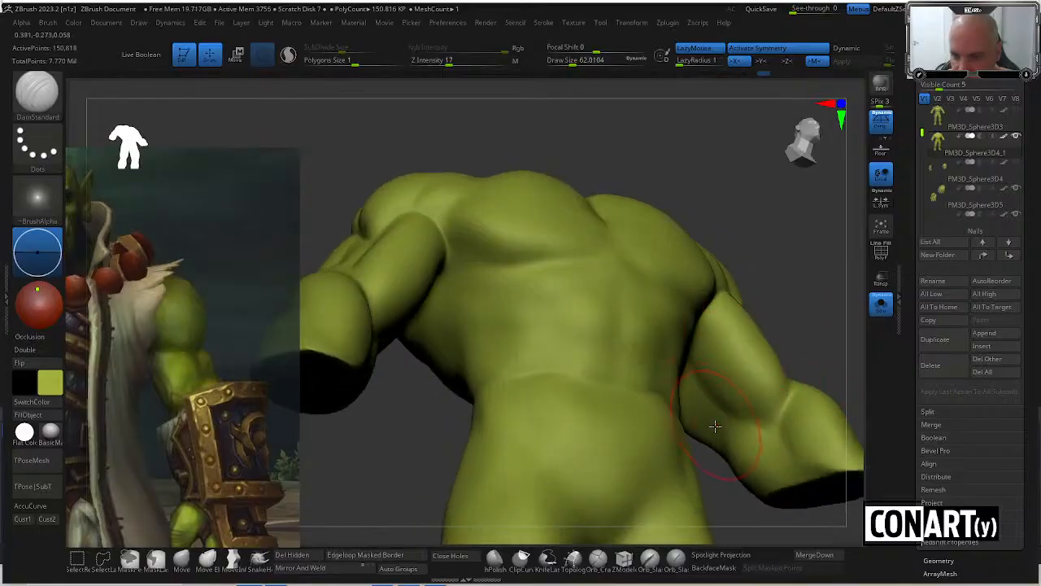
# Show only the arm sections around the elbows, refine the inner elbow creases, and unhide the rest of the body.
pyautogui.moveTo(712, 480)
pyautogui.mouseDown(button='right')
pyautogui.moveTo(714, 328)
pyautogui.moveTo(709, 350)
pyautogui.mouseUp(button='right')
pyautogui.moveTo(688, 320)
pyautogui.keyDown('ctrl'); pyautogui.keyDown('shift'); pyautogui.mouseDown()
pyautogui.moveTo(659, 418)
pyautogui.moveTo(790, 349)
pyautogui.moveTo(737, 333)
pyautogui.mouseUp(); pyautogui.keyUp('shift'); pyautogui.keyUp('ctrl')
pyautogui.moveTo(745, 414); pyautogui.dragTo(684, 400, button='right')
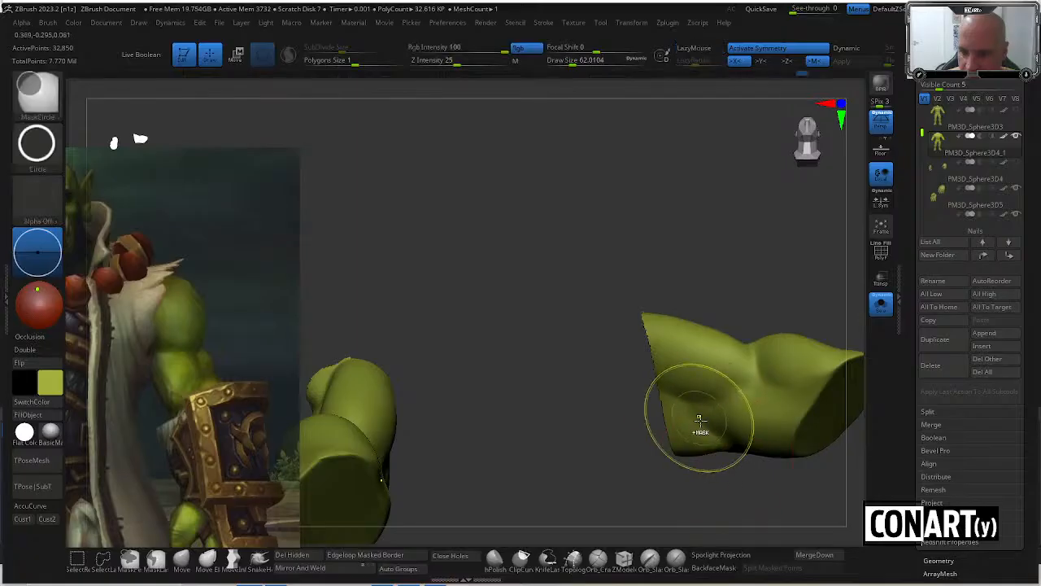
pyautogui.hotkey('ctrl', 'z')
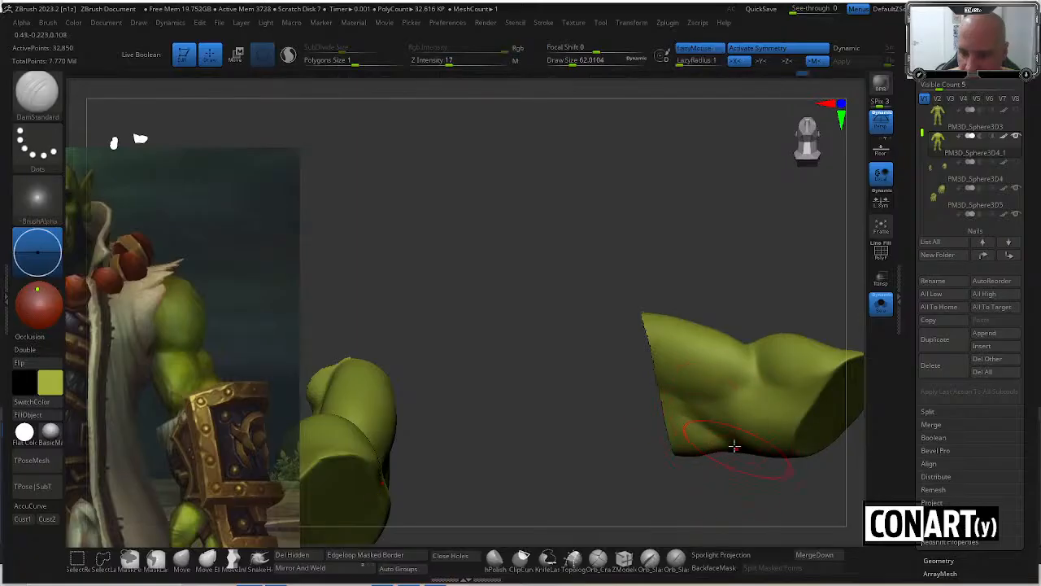
pyautogui.moveTo(721, 429); pyautogui.dragTo(715, 407, button='right')
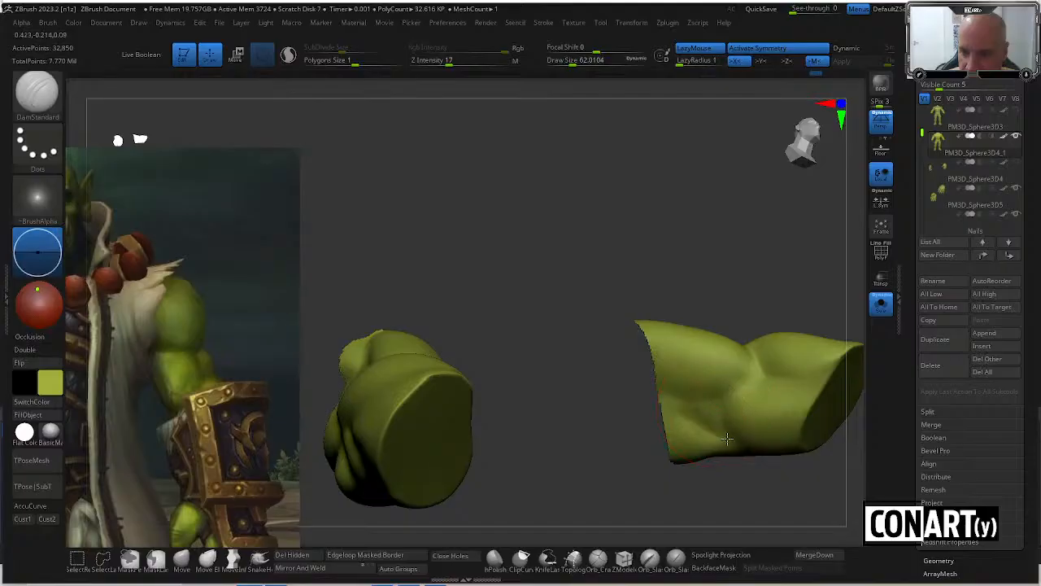
pyautogui.keyDown('ctrl'); pyautogui.keyDown('shift'); pyautogui.click(744, 269); pyautogui.keyUp('shift'); pyautogui.keyUp('ctrl')
# Bring back the whole character and examine the arms, bracers and hands from the front.
pyautogui.moveTo(858, 335); pyautogui.dragTo(671, 122, button='right')
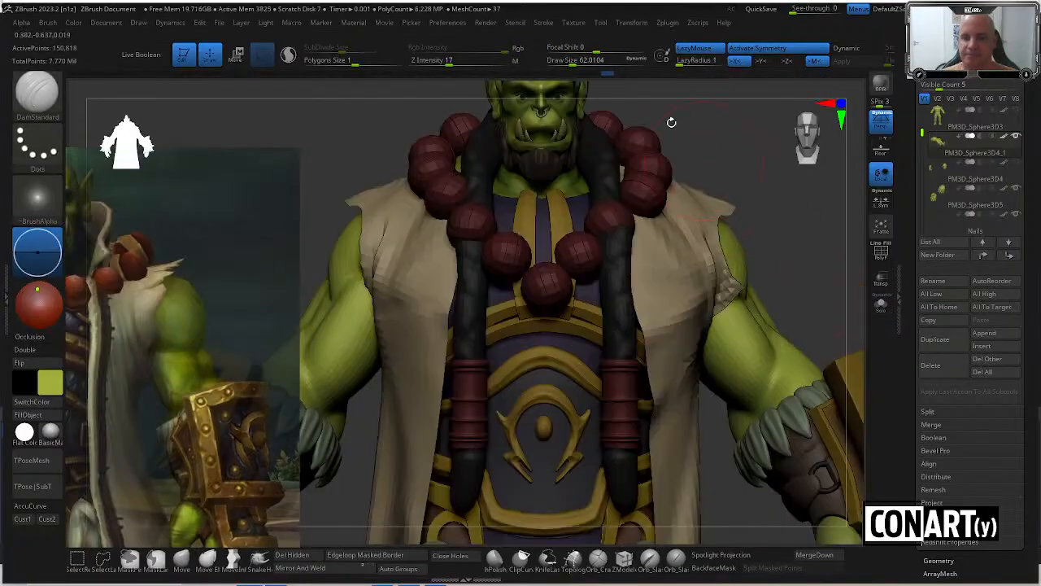
pyautogui.keyDown('ctrl'); pyautogui.moveTo(759, 171); pyautogui.dragTo(814, 313, button='right'); pyautogui.keyUp('ctrl')
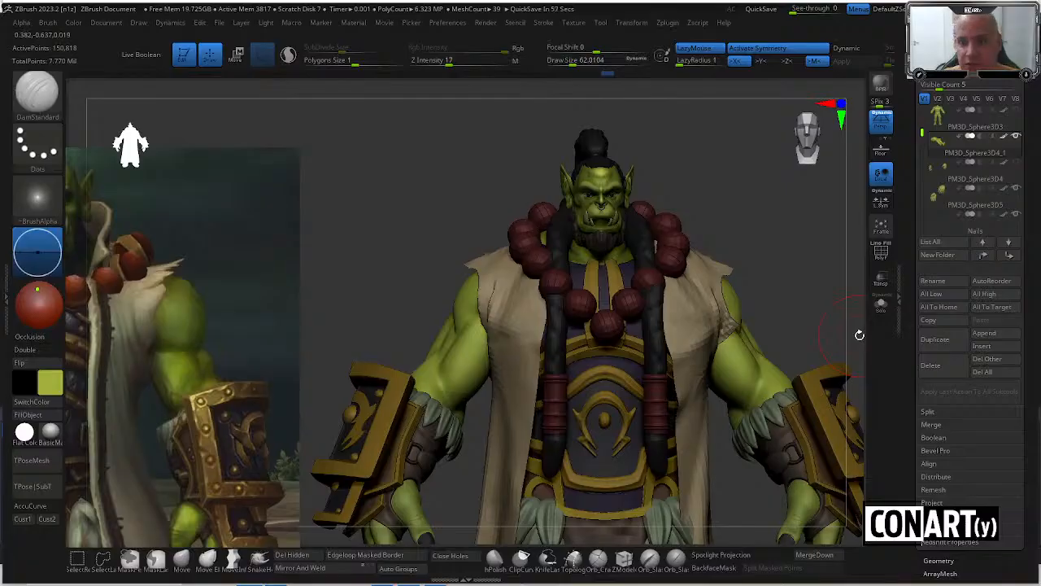
pyautogui.moveTo(779, 261); pyautogui.dragTo(769, 237, button='right')
pyautogui.keyDown('alt'); pyautogui.moveTo(782, 290); pyautogui.dragTo(627, 144, button='right'); pyautogui.keyUp('alt')
pyautogui.moveTo(653, 184); pyautogui.dragTo(669, 236, button='right')
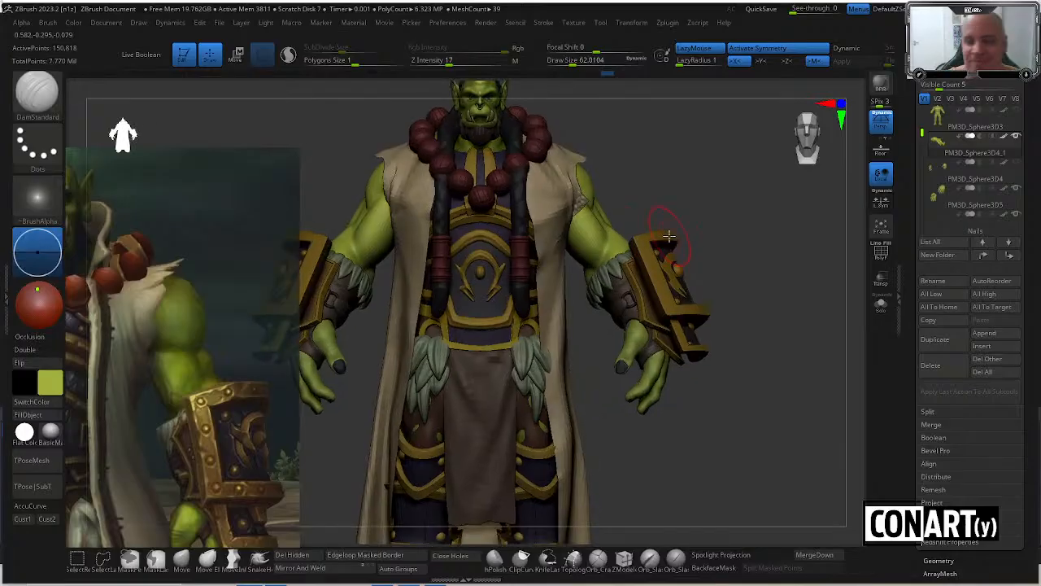
pyautogui.moveTo(744, 216)
pyautogui.mouseDown(button='right')
pyautogui.moveTo(721, 221)
pyautogui.moveTo(743, 219)
pyautogui.mouseUp(button='right')
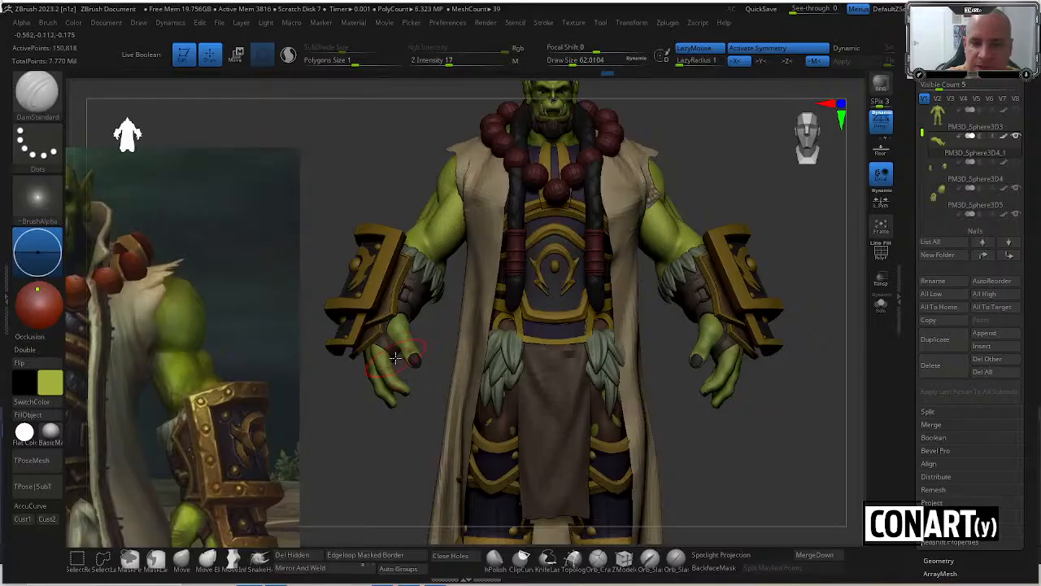
pyautogui.keyDown('alt'); pyautogui.moveTo(430, 355); pyautogui.dragTo(345, 409); pyautogui.keyUp('alt')
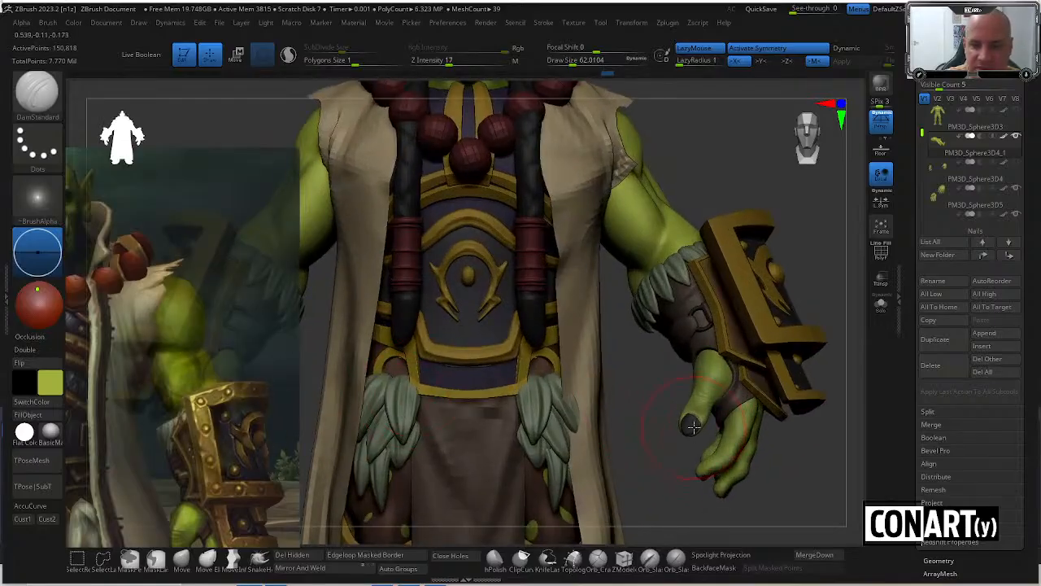
pyautogui.moveTo(646, 456); pyautogui.dragTo(518, 370)
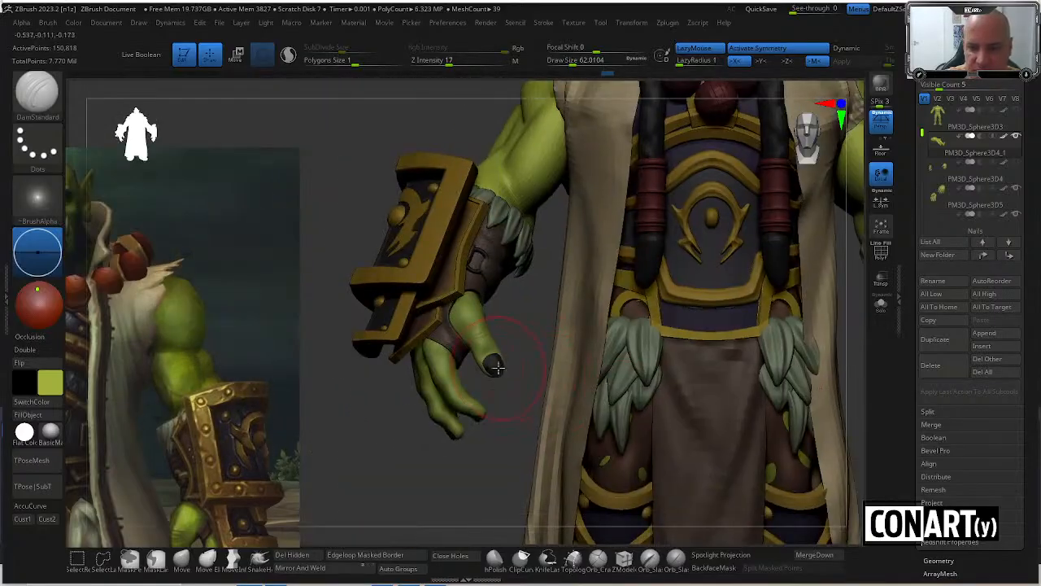
# Select the Move brush and reshape the outer upper arm on the low-resolution body, then restore its dynamic subdivision smoothing.
pyautogui.moveTo(529, 324); pyautogui.dragTo(528, 423)
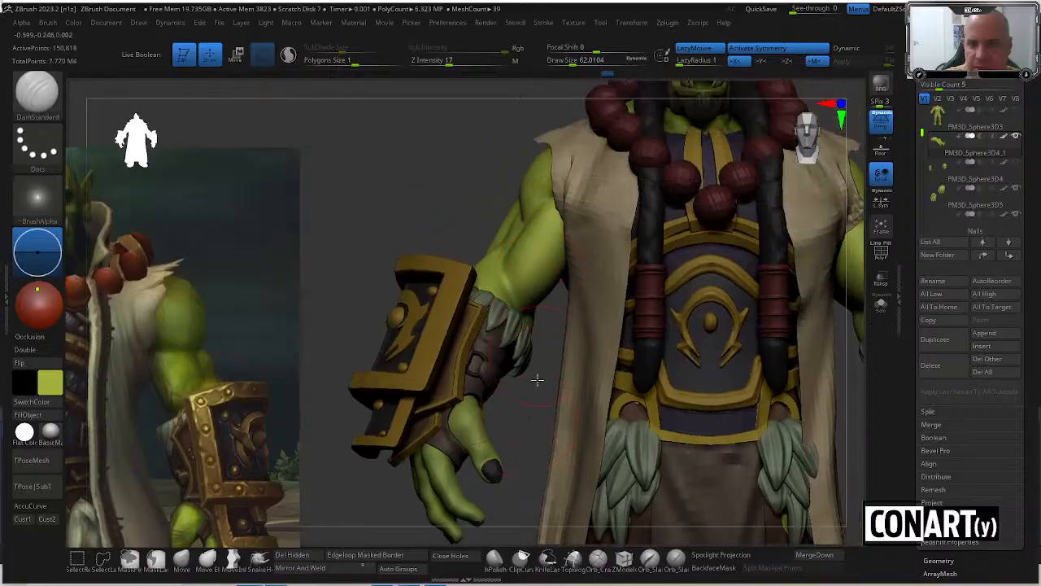
pyautogui.moveTo(536, 379); pyautogui.dragTo(532, 412)
pyautogui.press('b')
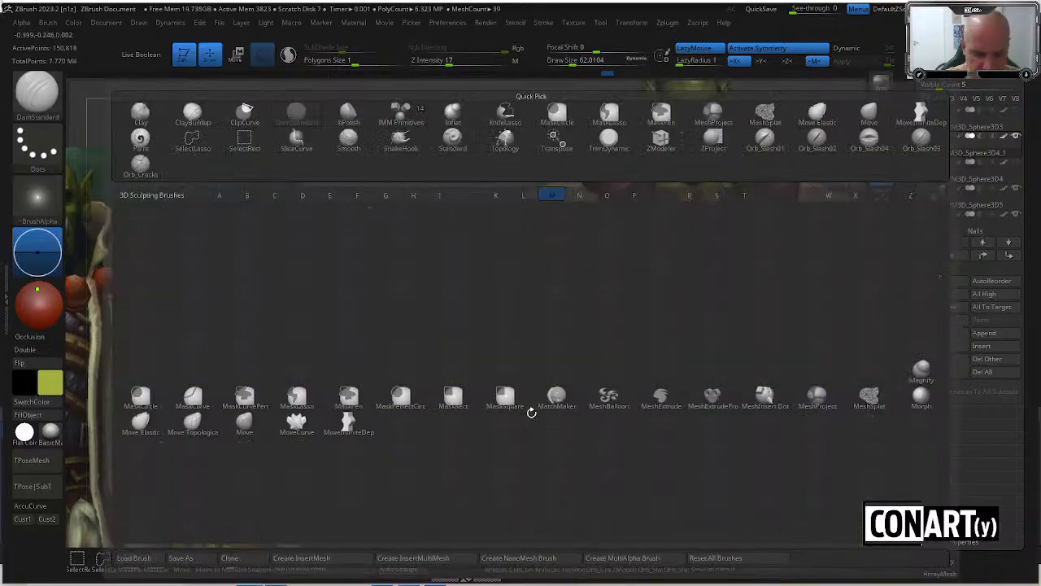
pyautogui.press('m')
pyautogui.press('v')
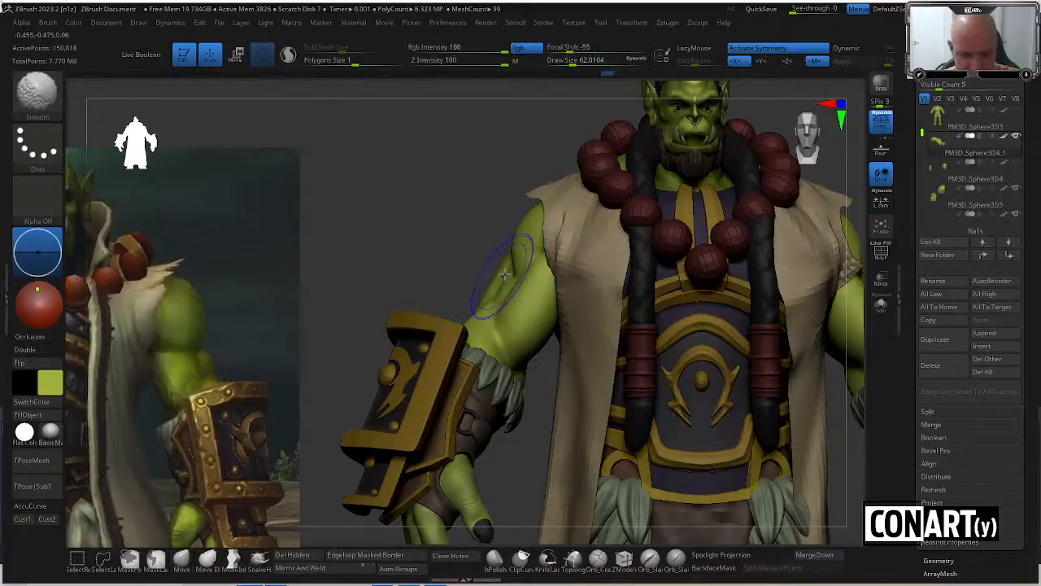
pyautogui.keyDown('alt'); pyautogui.click(508, 283); pyautogui.keyUp('alt')
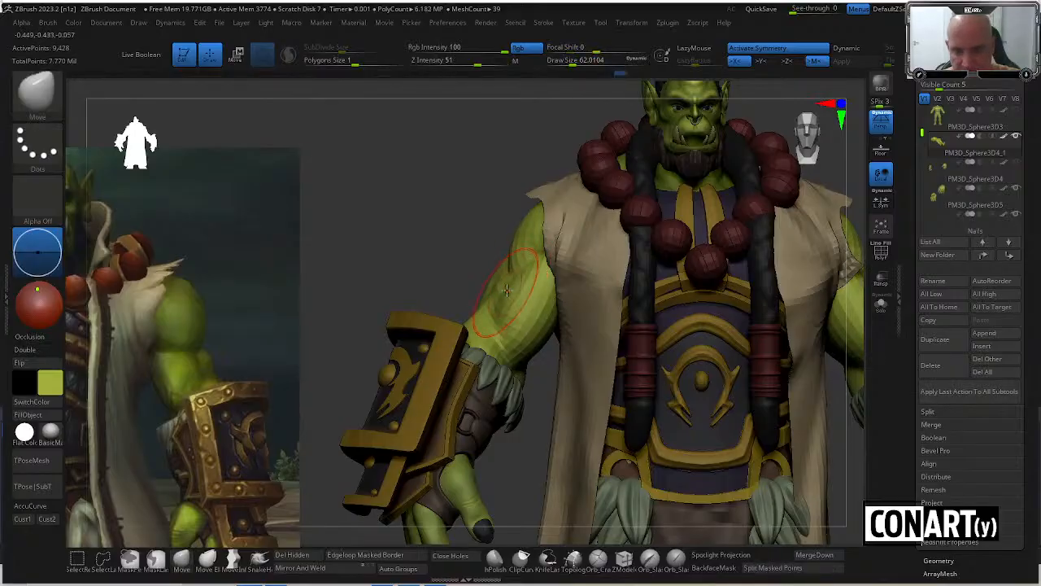
pyautogui.moveTo(470, 270); pyautogui.dragTo(494, 312)
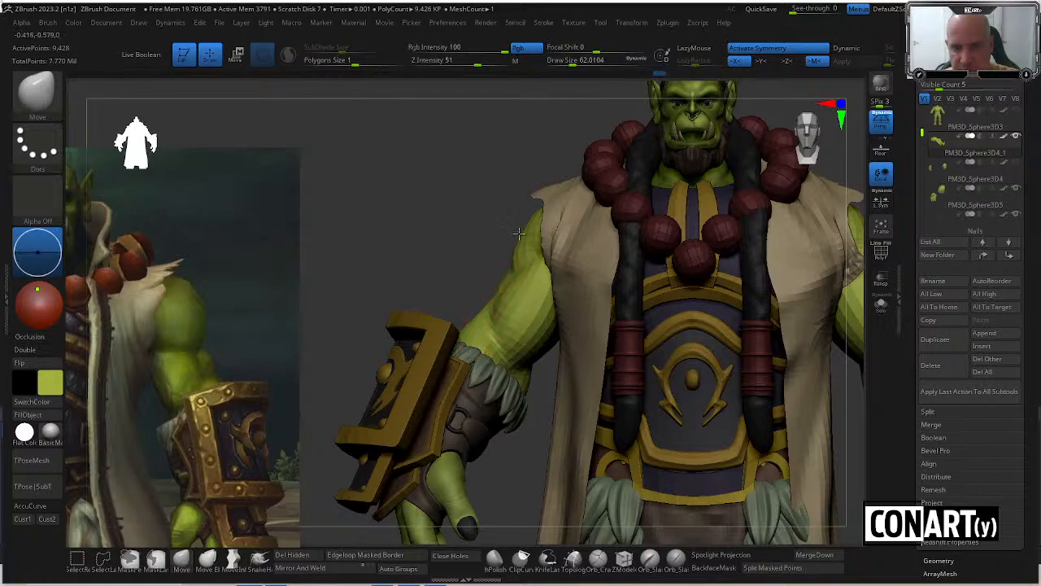
pyautogui.moveTo(518, 231); pyautogui.dragTo(501, 214)
pyautogui.moveTo(546, 202); pyautogui.dragTo(462, 230, button='right')
pyautogui.press('d')
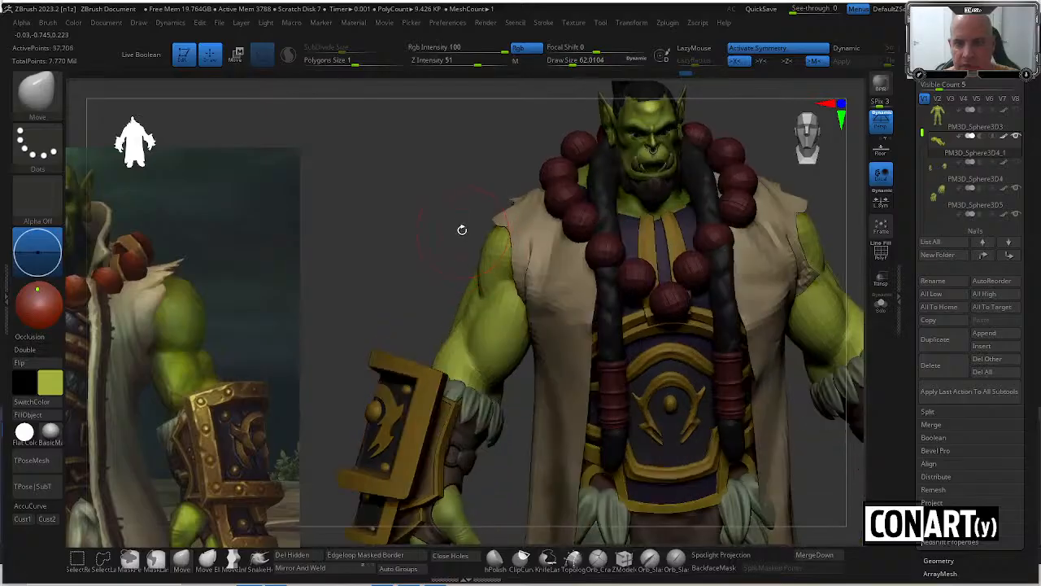
pyautogui.moveTo(460, 228)
pyautogui.mouseDown()
pyautogui.moveTo(470, 228)
pyautogui.moveTo(463, 236)
pyautogui.mouseUp()
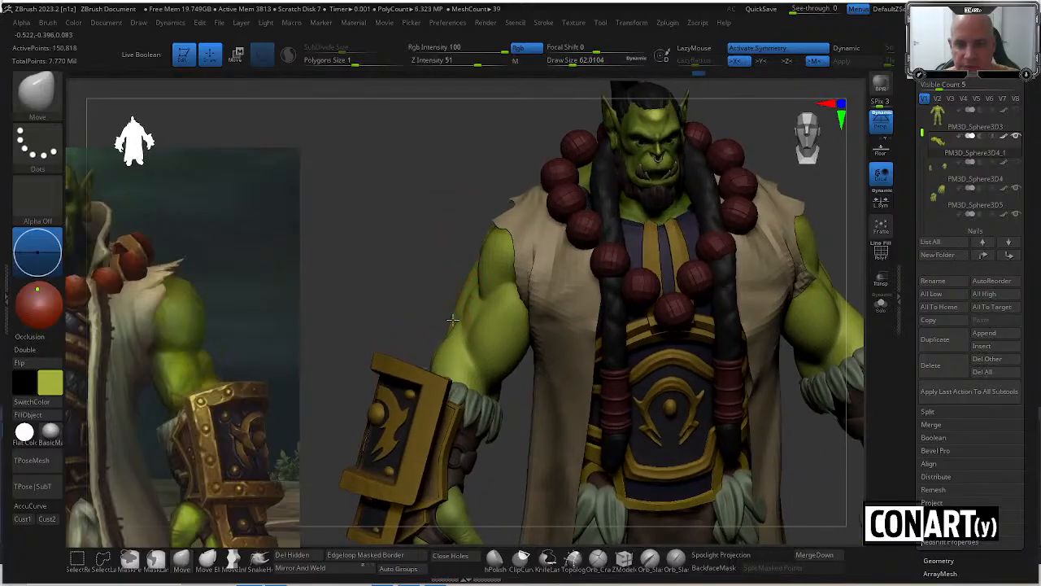
# Turn off the body's subdivision smoothing and adjust the elbow and forearm contours from behind with the Move brush.
pyautogui.moveTo(440, 296); pyautogui.dragTo(531, 253)
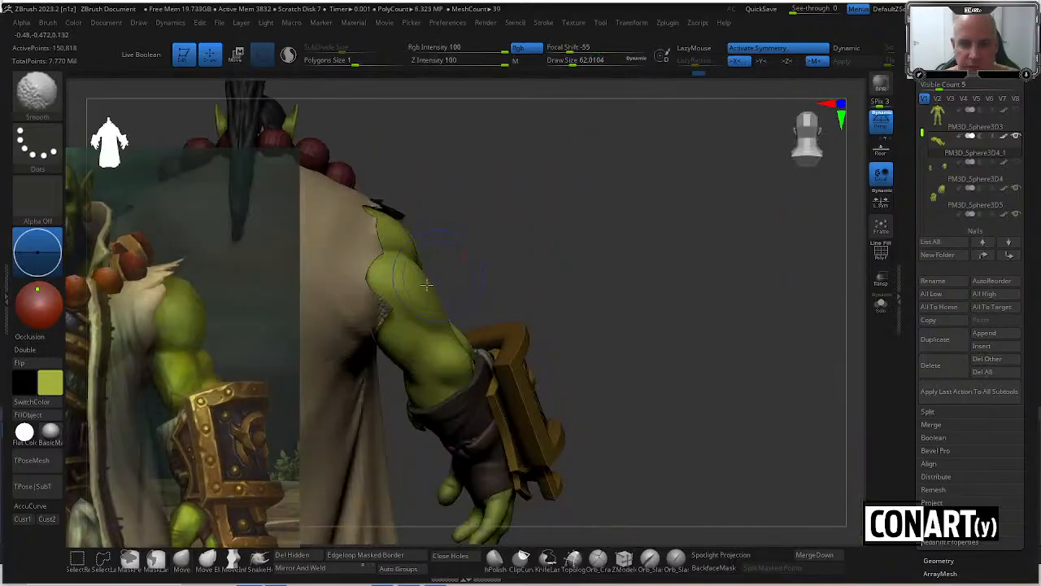
pyautogui.hotkey('shift', 'd')
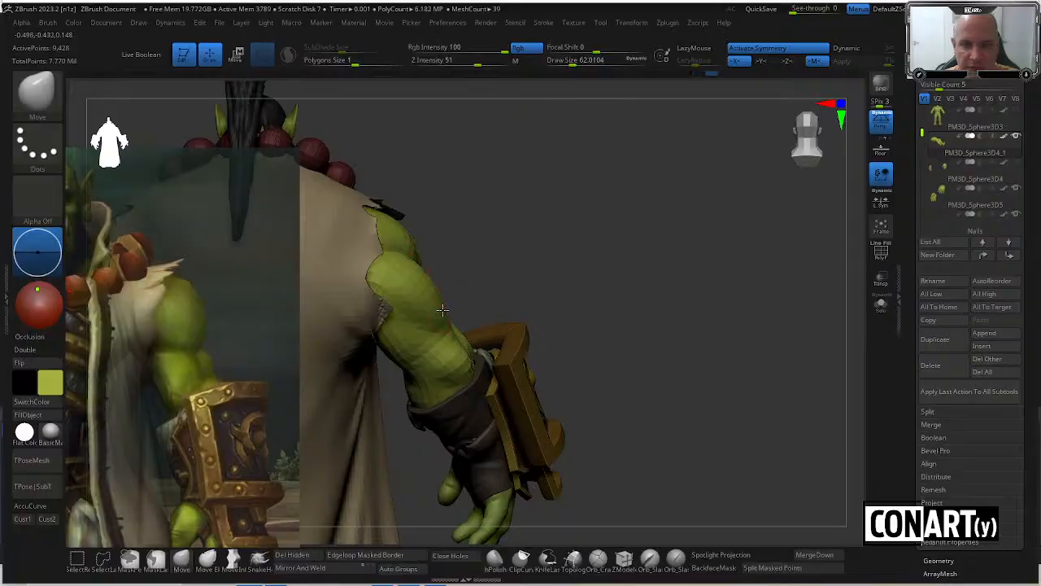
pyautogui.moveTo(459, 271); pyautogui.dragTo(456, 248)
pyautogui.moveTo(383, 367); pyautogui.dragTo(387, 364)
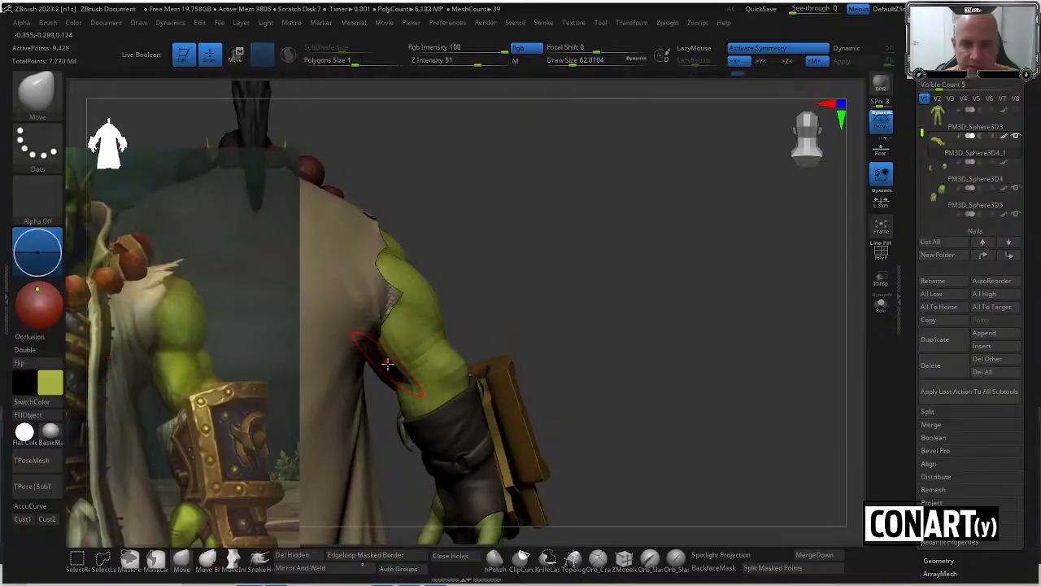
pyautogui.moveTo(451, 284); pyautogui.dragTo(474, 338)
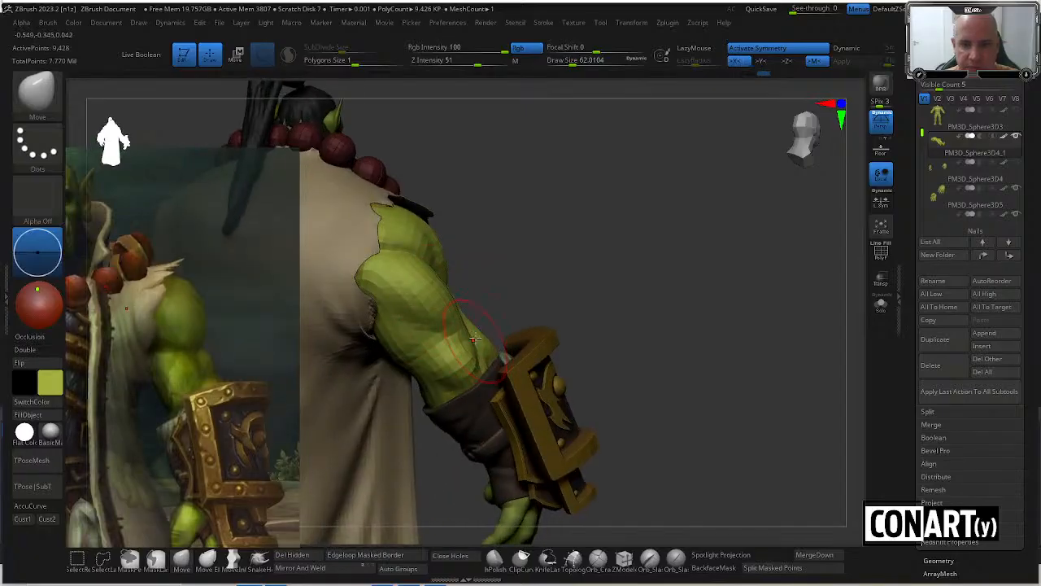
pyautogui.moveTo(494, 304); pyautogui.dragTo(487, 353)
pyautogui.moveTo(511, 302); pyautogui.dragTo(455, 306)
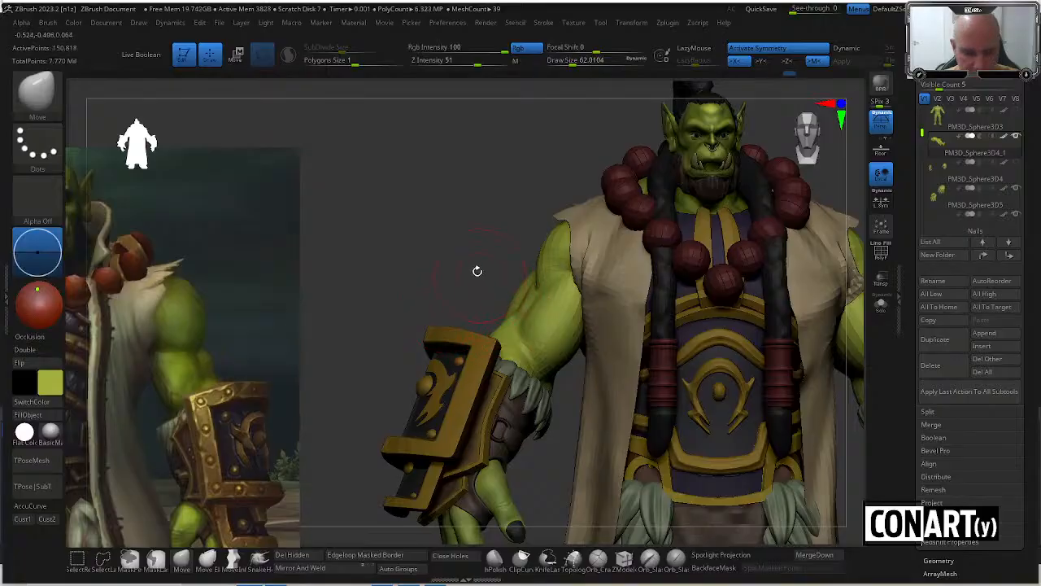
# Refine the crease between the biceps and forearm with the DamStandard brush, and check the arms from the front.
pyautogui.press('b')
pyautogui.press('d')
pyautogui.press('s')
pyautogui.moveTo(476, 271); pyautogui.dragTo(506, 303)
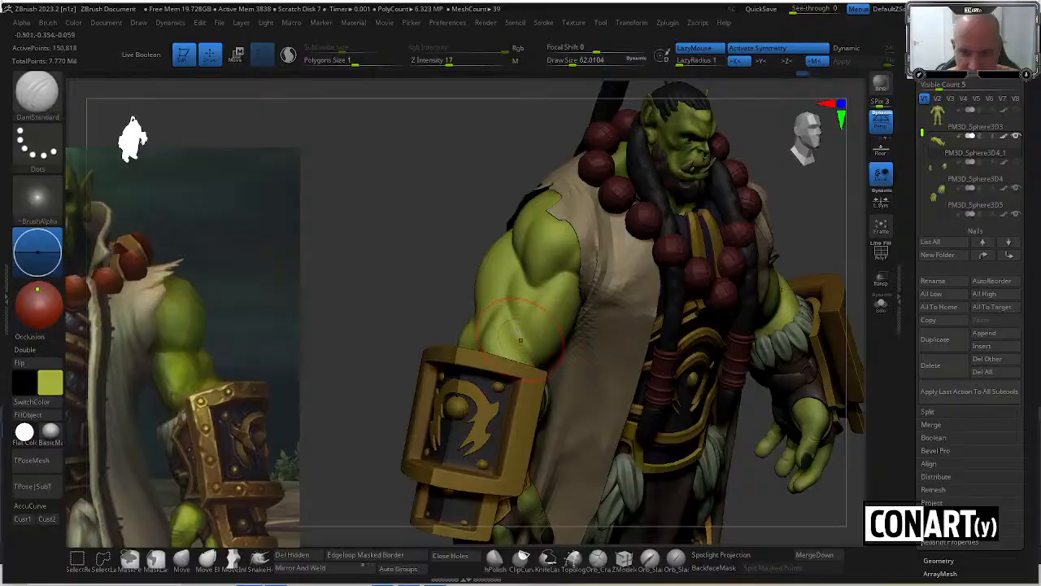
pyautogui.moveTo(450, 260); pyautogui.dragTo(430, 278)
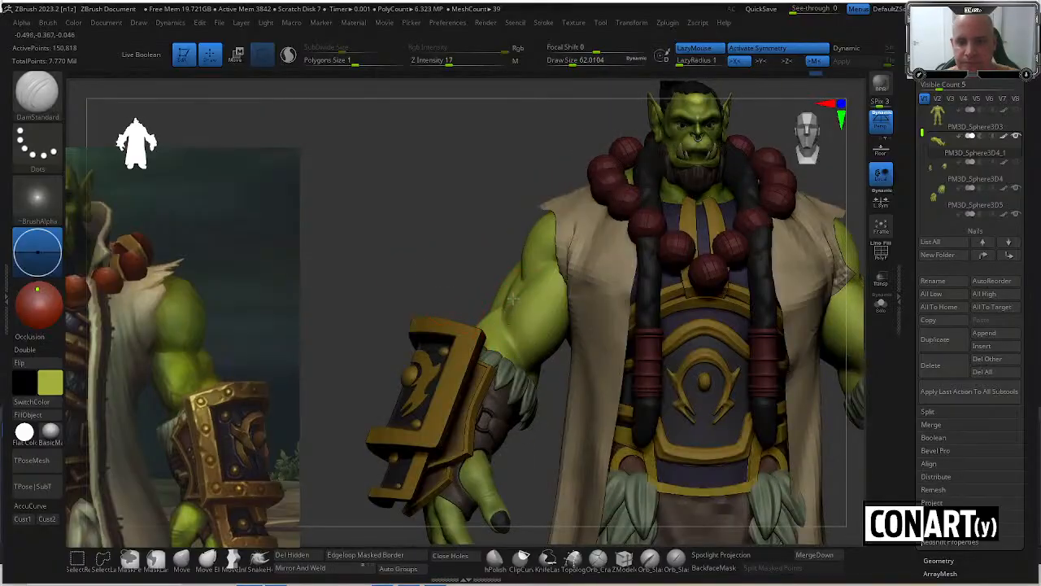
pyautogui.moveTo(548, 407); pyautogui.dragTo(509, 268)
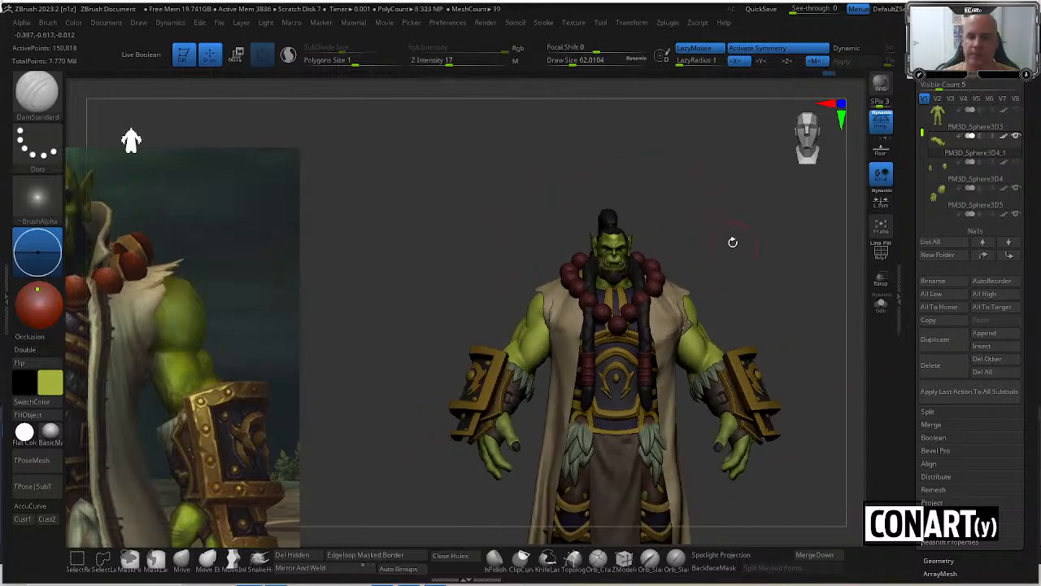
pyautogui.keyDown('alt'); pyautogui.moveTo(716, 241); pyautogui.dragTo(688, 172); pyautogui.keyUp('alt')
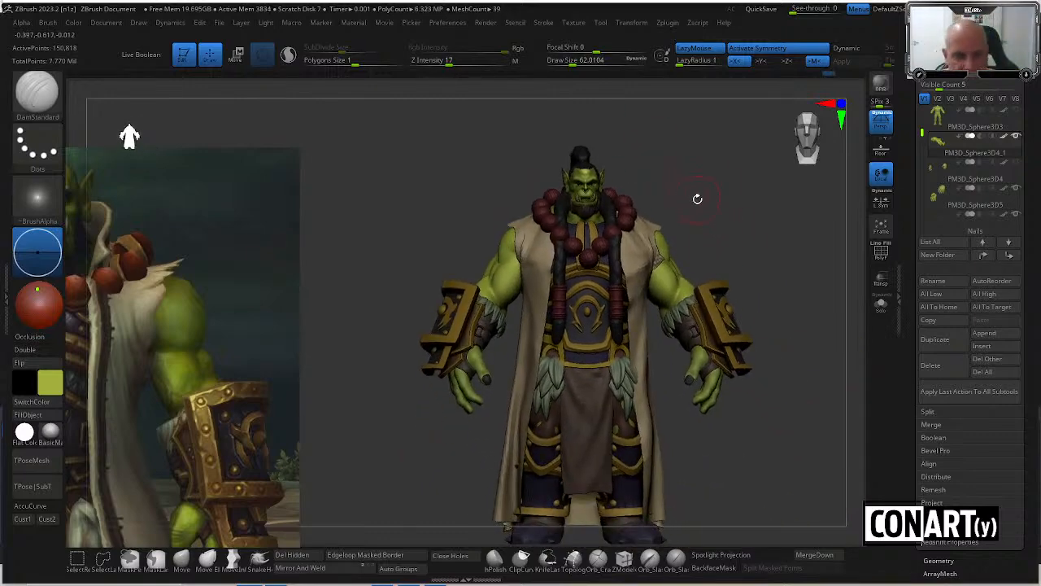
pyautogui.moveTo(697, 232); pyautogui.dragTo(690, 254)
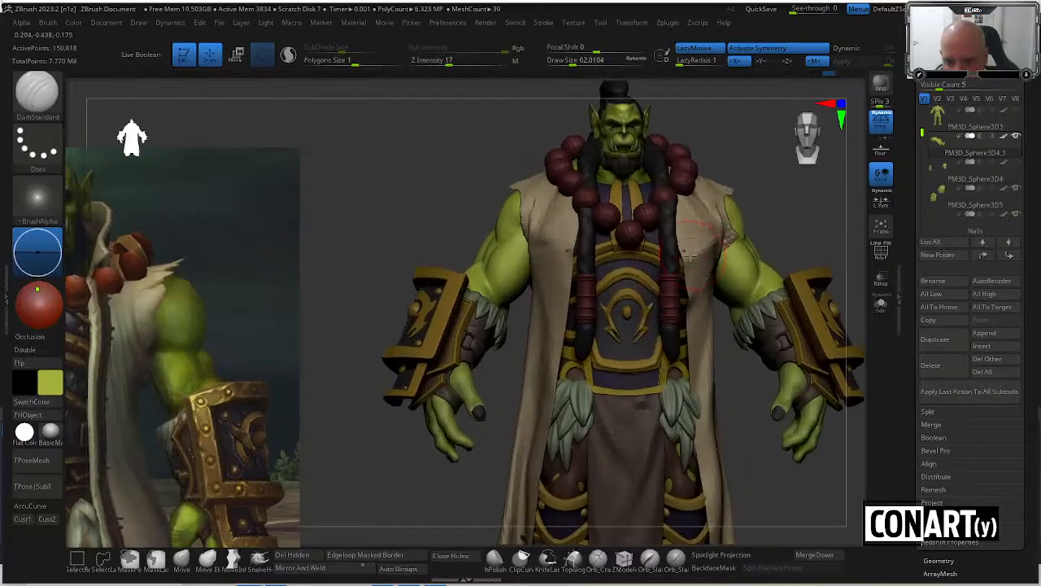
# Isolate the body and try a thin Standard brush stroke on the biceps at a draw size of about 14.
pyautogui.press('b')
pyautogui.press('s')
pyautogui.press('t')
pyautogui.press('space')
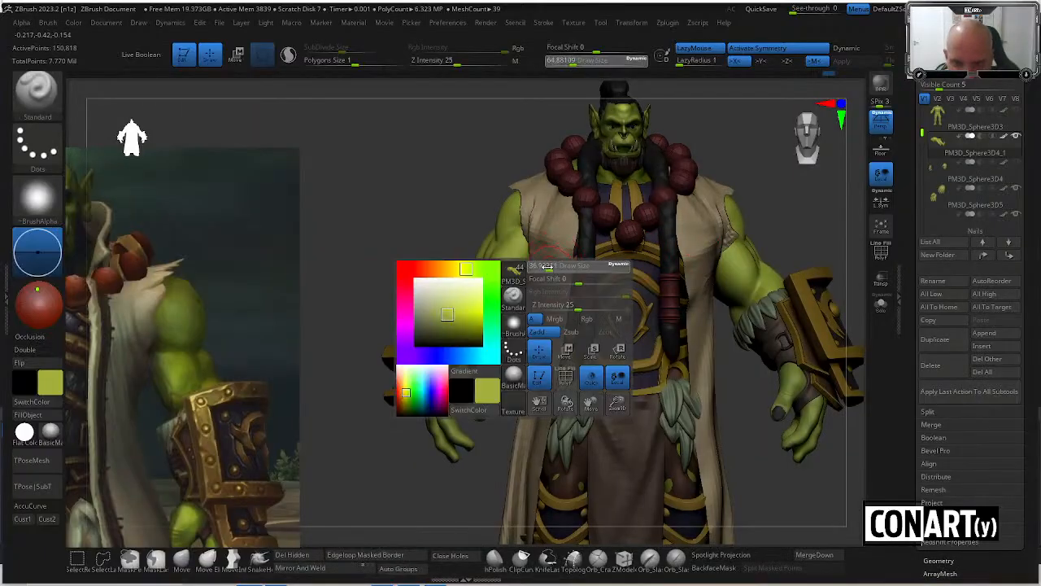
pyautogui.click(881, 303)
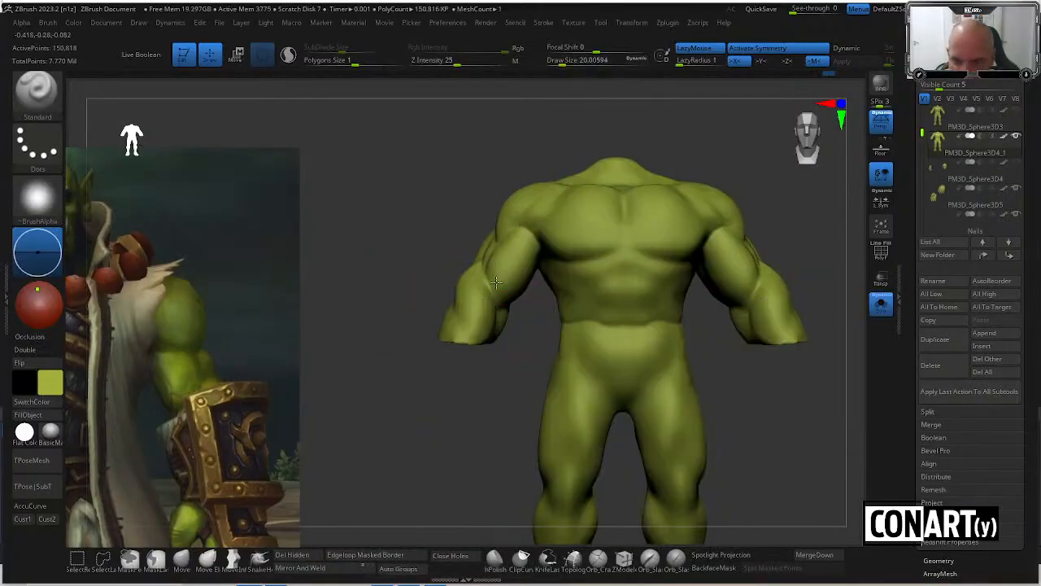
pyautogui.press('space')
pyautogui.moveTo(516, 317); pyautogui.dragTo(505, 304)
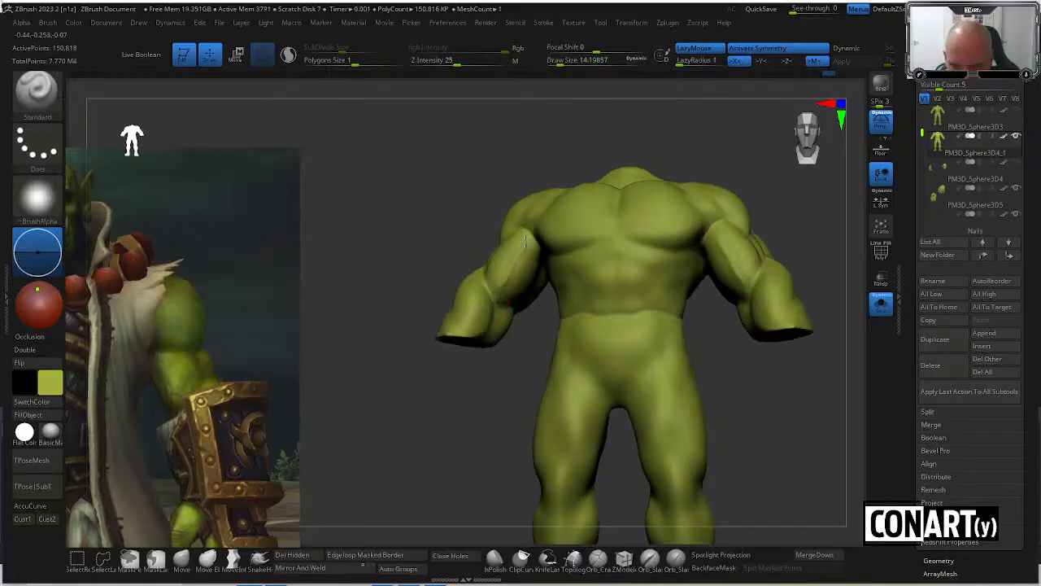
pyautogui.moveTo(522, 200); pyautogui.dragTo(504, 219)
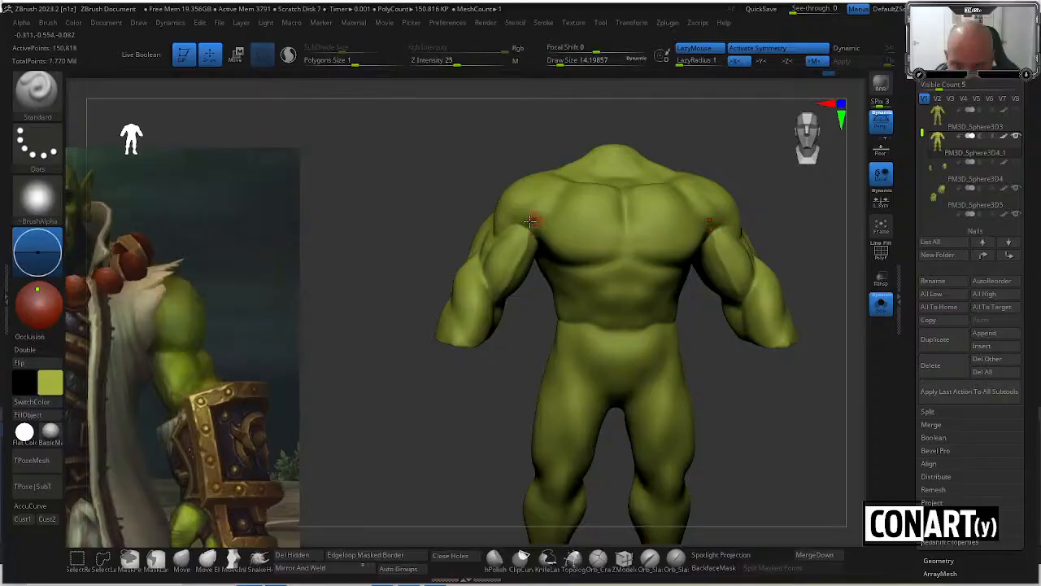
# Set the Standard brush to a draw size of about 8.4 and intensity 32, and subdivide the body mesh once.
pyautogui.moveTo(510, 336); pyautogui.dragTo(504, 421)
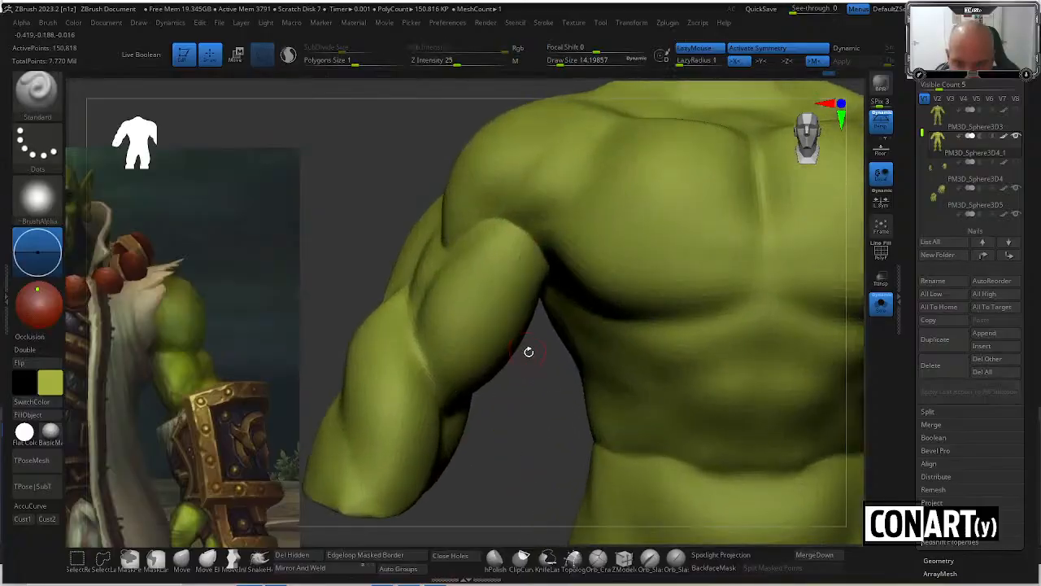
pyautogui.press('space')
pyautogui.moveTo(528, 353); pyautogui.dragTo(525, 345)
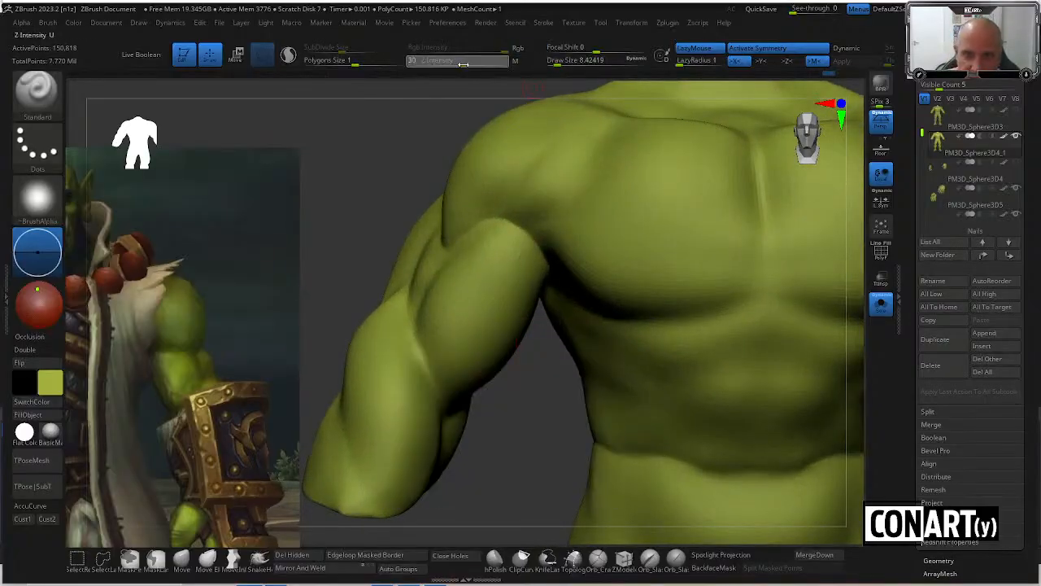
pyautogui.moveTo(485, 418); pyautogui.dragTo(489, 402)
pyautogui.moveTo(500, 444); pyautogui.dragTo(502, 408)
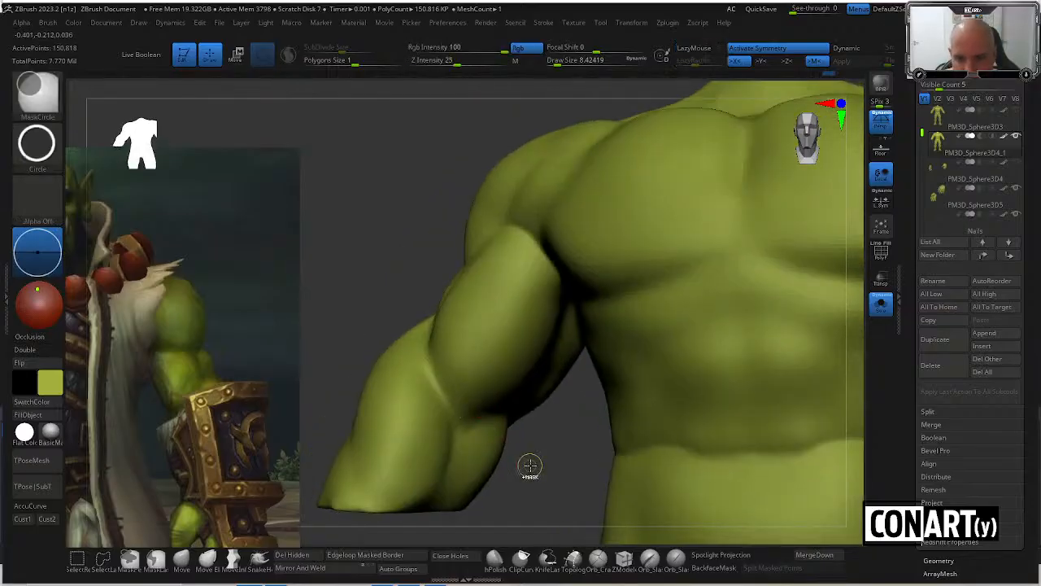
pyautogui.hotkey('ctrl', 'd')
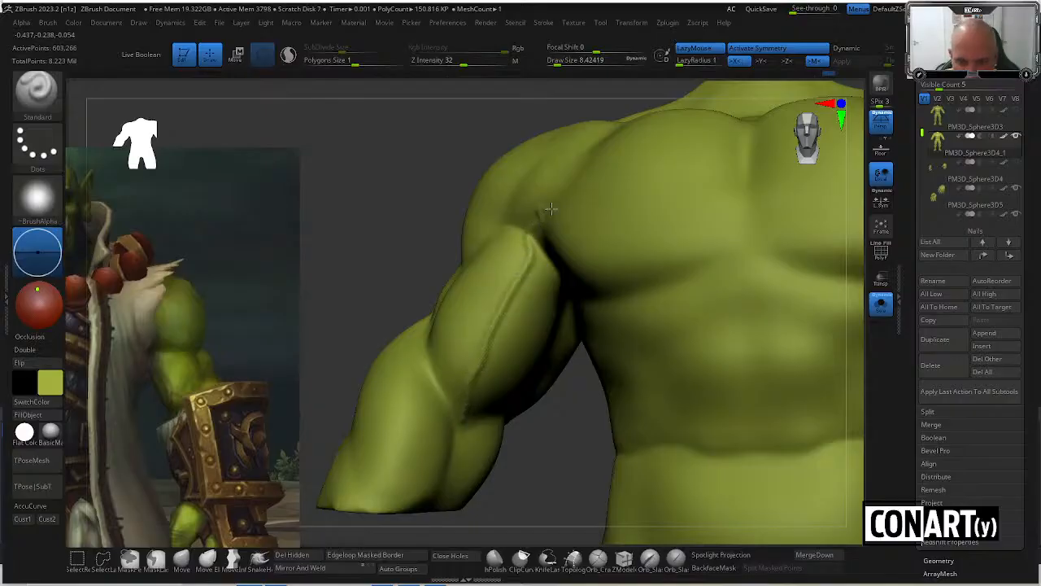
# Sculpt a raised vein down the biceps with a short branch across its lower part, and soften the strokes.
pyautogui.moveTo(411, 174); pyautogui.dragTo(444, 177)
pyautogui.moveTo(508, 293); pyautogui.dragTo(474, 402)
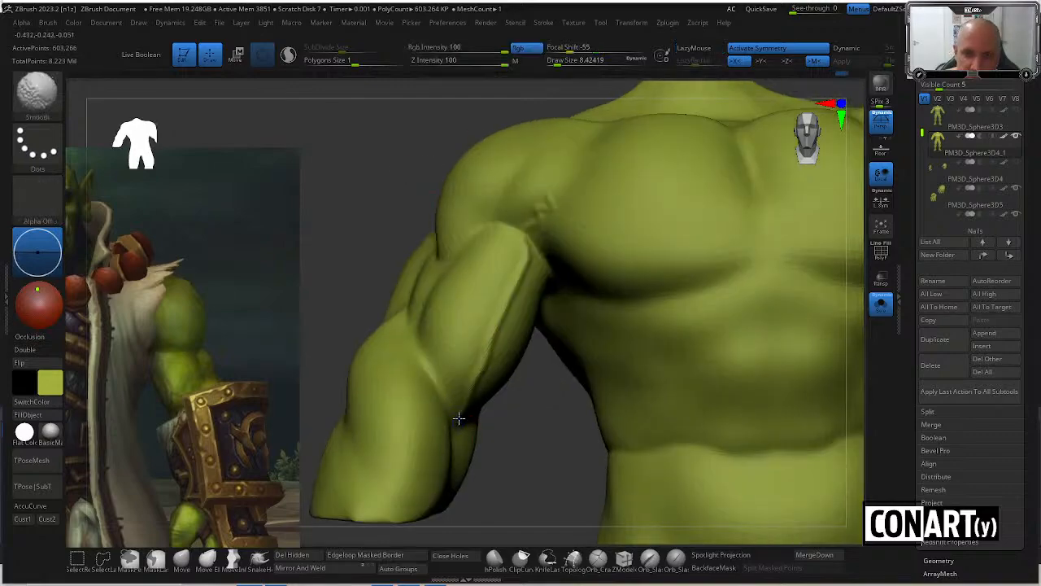
pyautogui.press('shift')
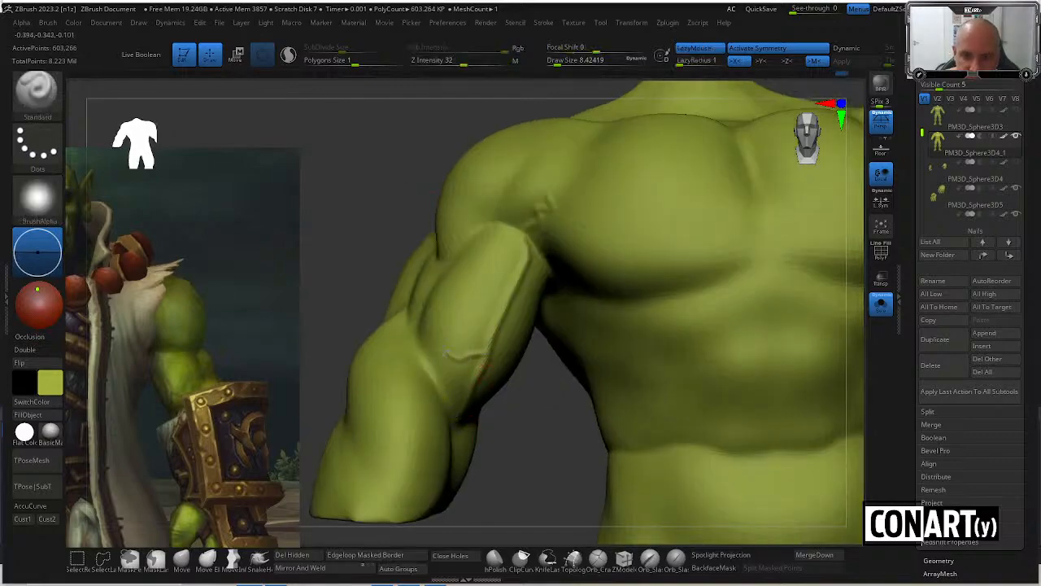
pyautogui.moveTo(523, 437); pyautogui.dragTo(519, 315)
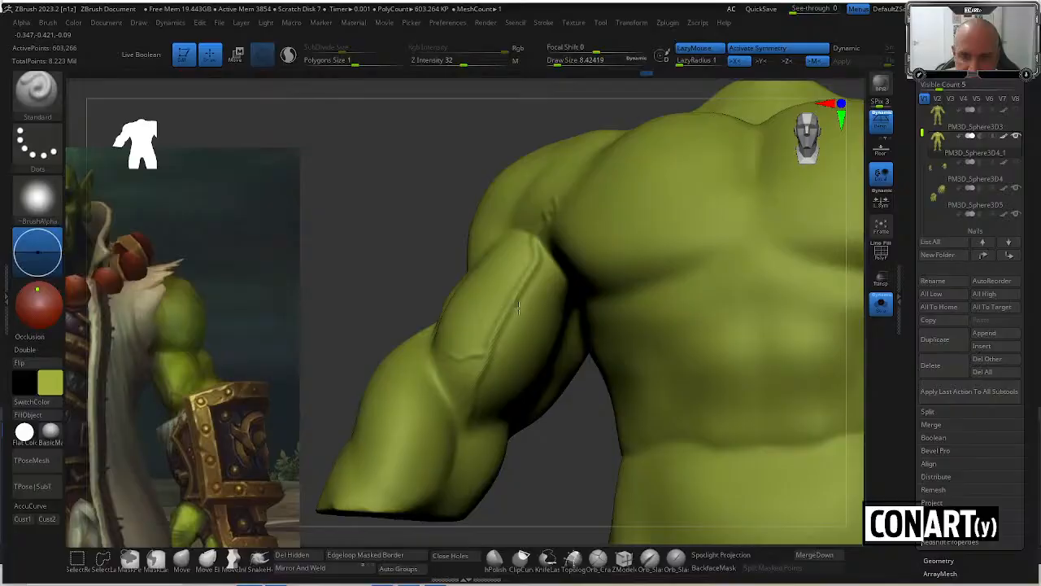
pyautogui.moveTo(544, 352); pyautogui.dragTo(565, 477)
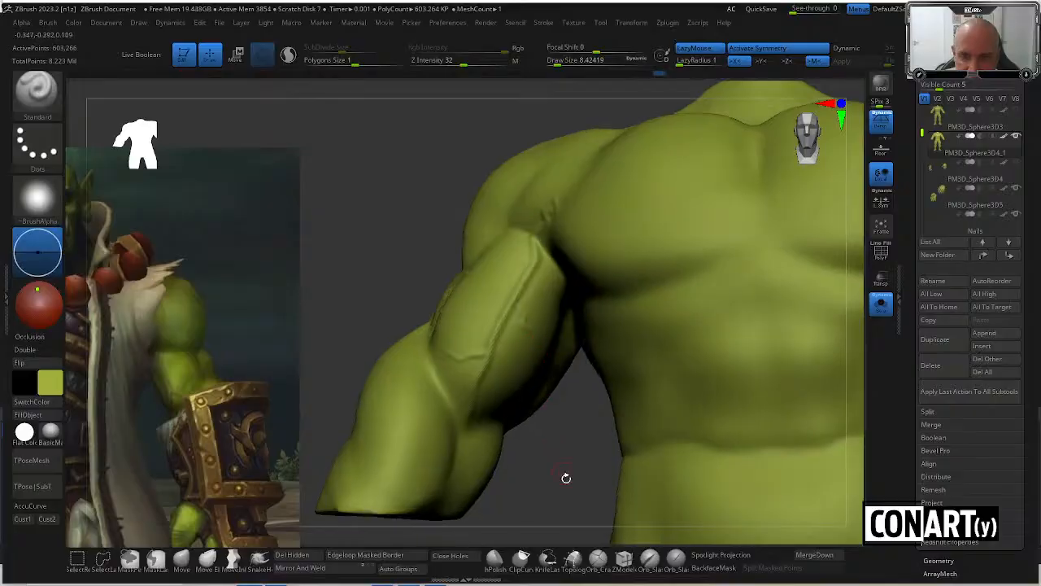
# Show the whole character again and soften the arm veins at a draw size of about 21.6.
pyautogui.press('f')
pyautogui.click(881, 306)
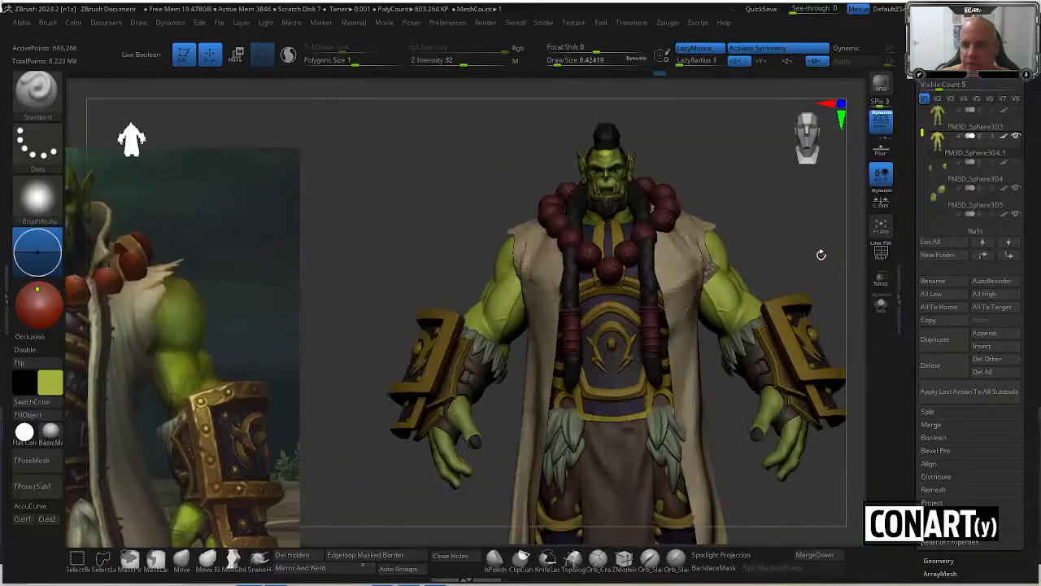
pyautogui.press('space')
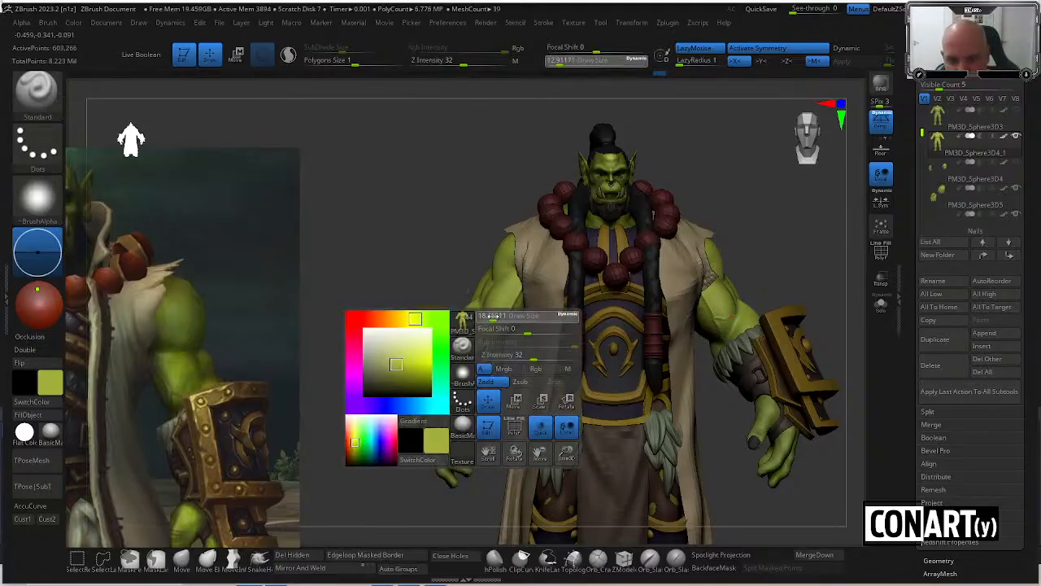
pyautogui.press('shift')
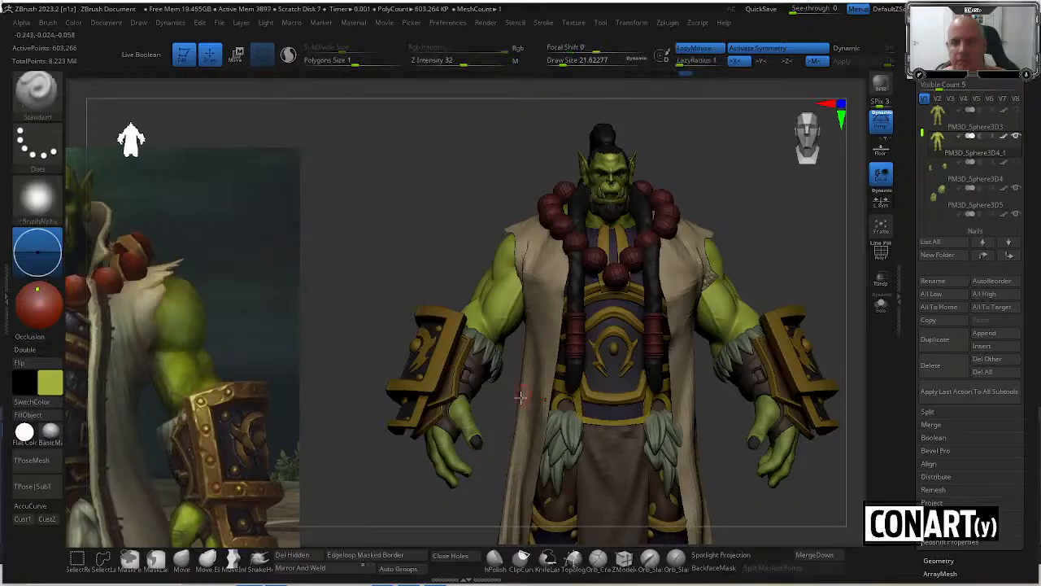
pyautogui.moveTo(502, 429); pyautogui.dragTo(502, 397, button='right')
pyautogui.keyDown('ctrl'); pyautogui.moveTo(748, 237); pyautogui.dragTo(715, 246, button='right'); pyautogui.keyUp('ctrl')
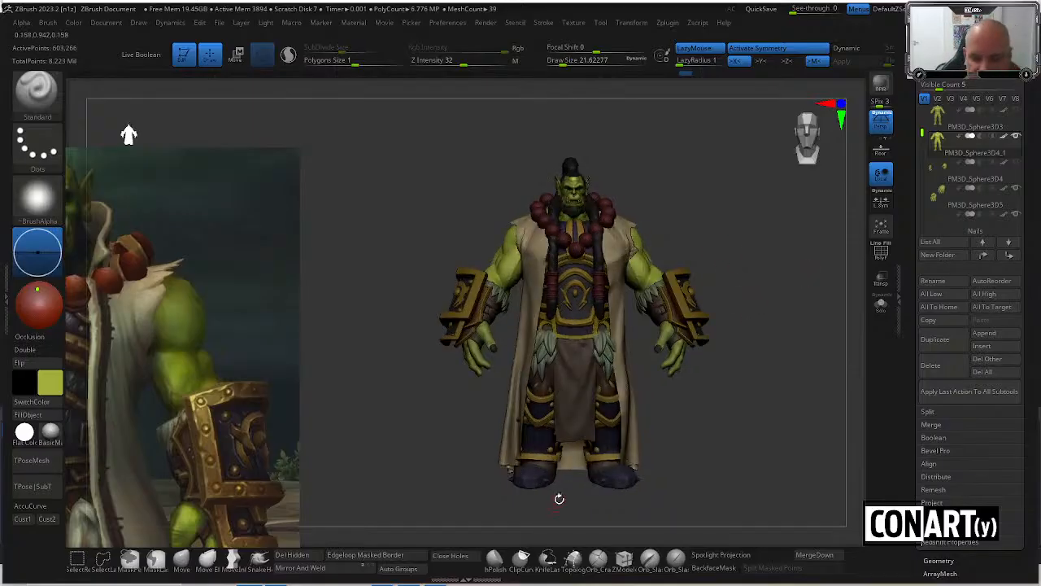
# Switch to the Chrome browser, load Discord and open the Conarty server's feedback channel.
pyautogui.press('super')
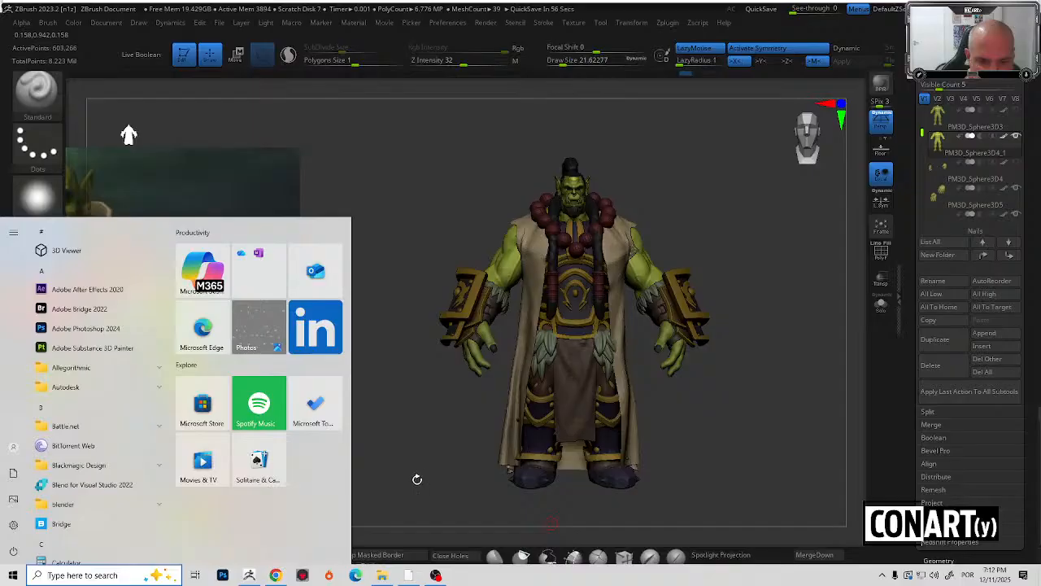
pyautogui.click(276, 575)
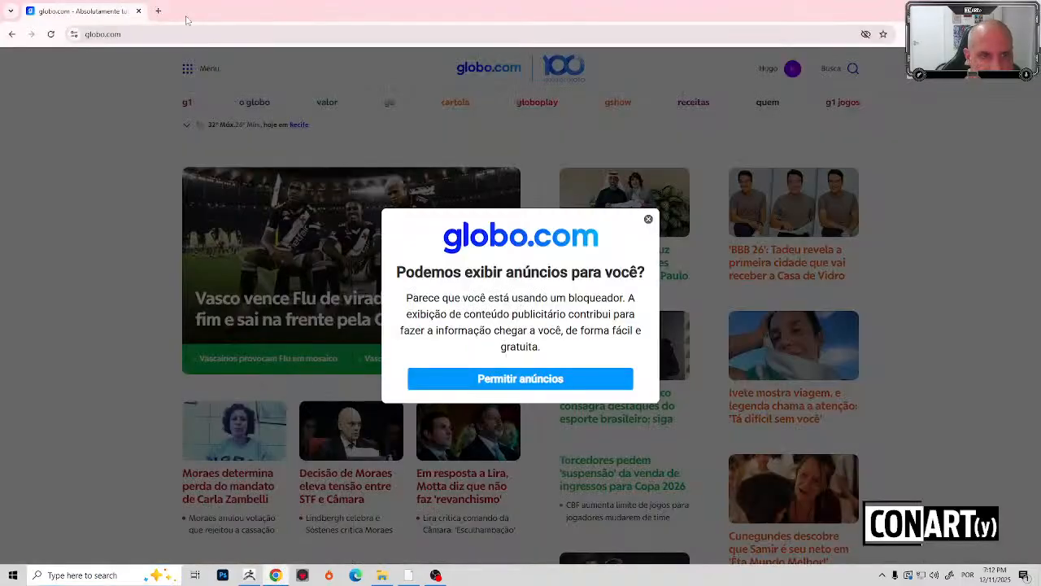
pyautogui.hotkey('ctrl', 'l')
pyautogui.write('discord')
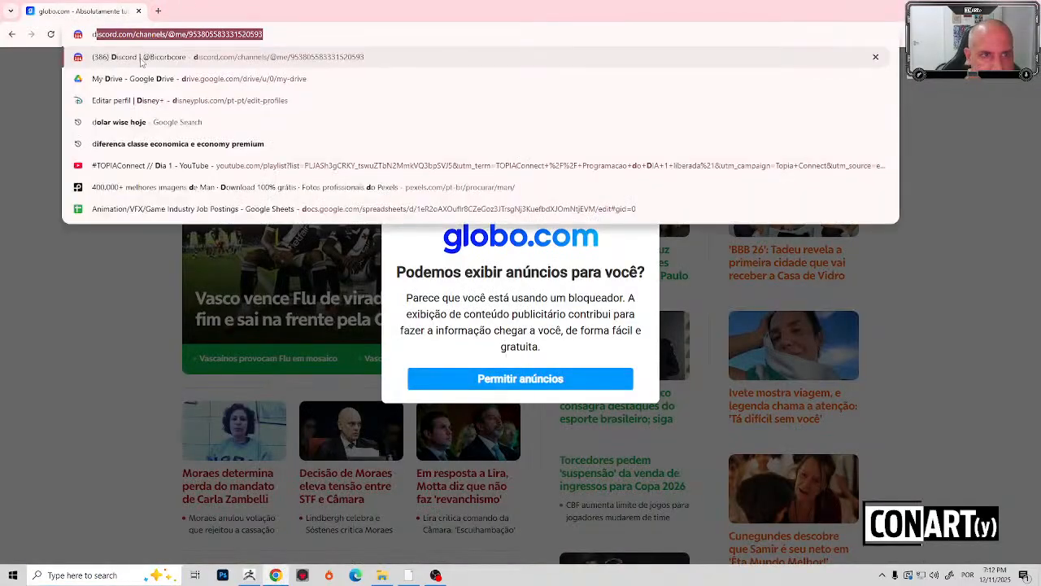
pyautogui.press('Return')
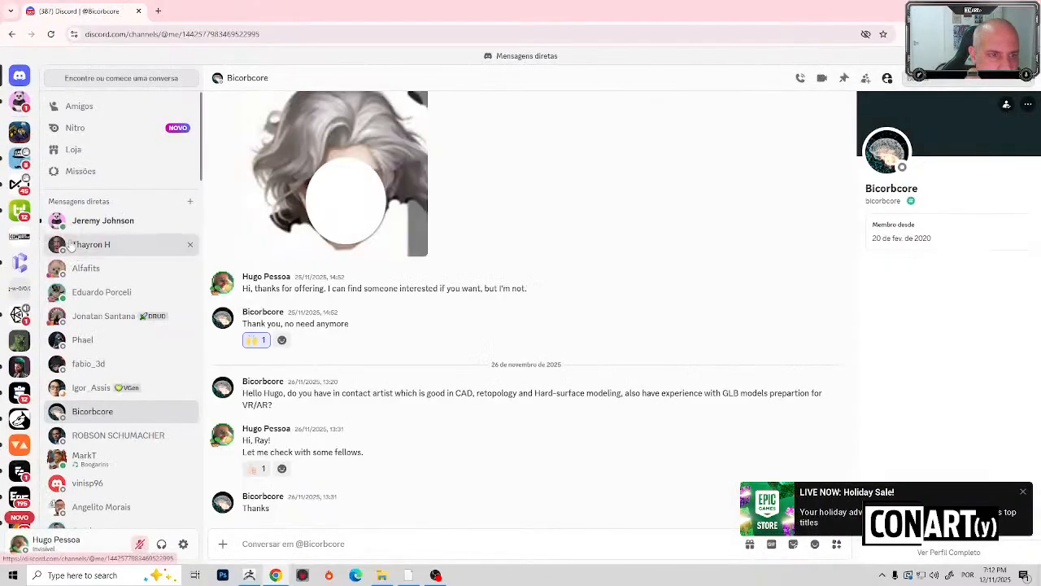
pyautogui.click(72, 244)
pyautogui.click(20, 235)
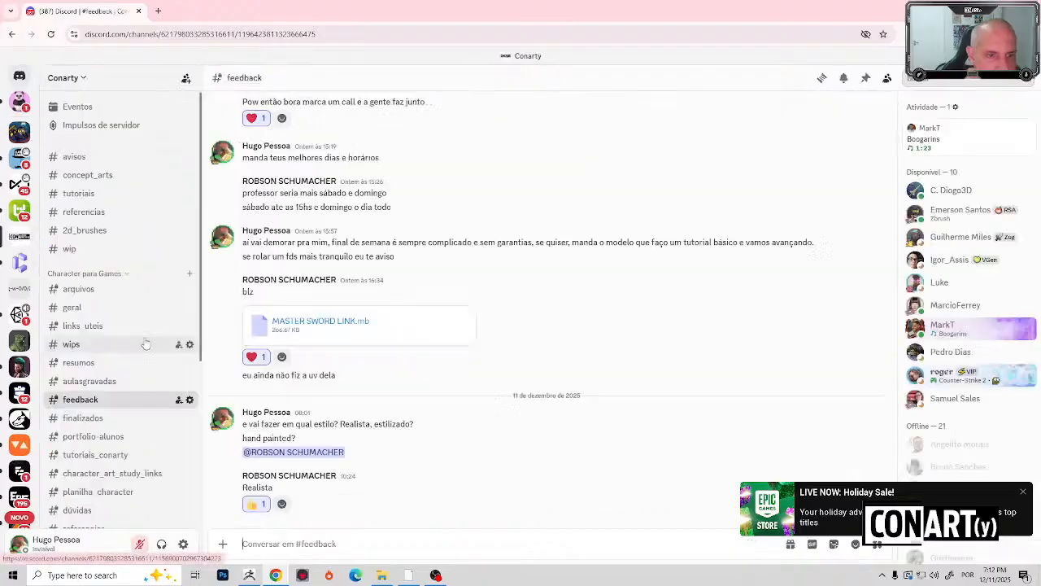
# Dismiss the sale notification, find the post comparing the green and blue Link characters, and examine its image enlarged.
pyautogui.scroll(3, 406, 386)
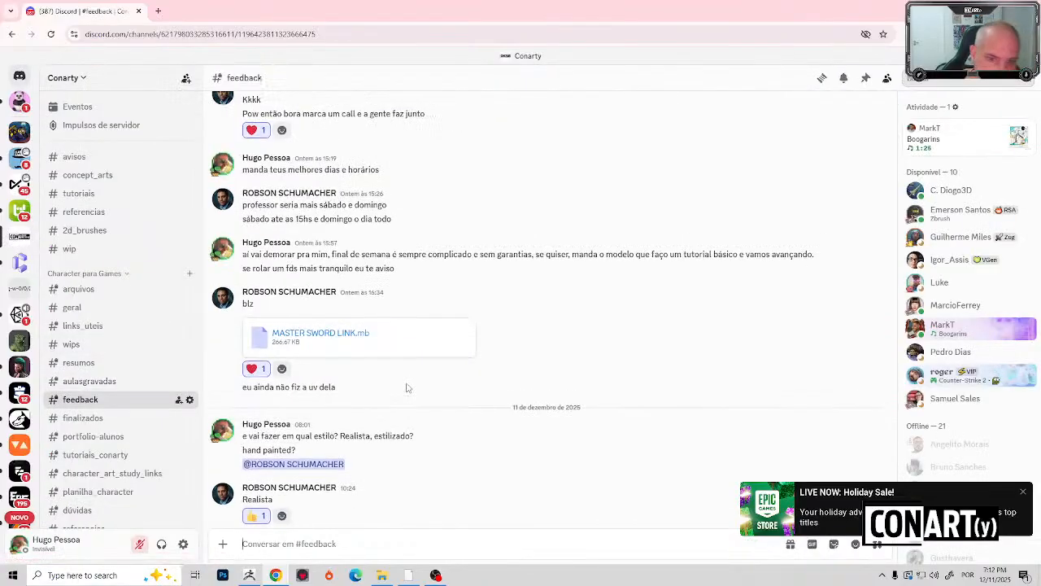
pyautogui.click(1023, 492)
pyautogui.scroll(-2, 367, 472)
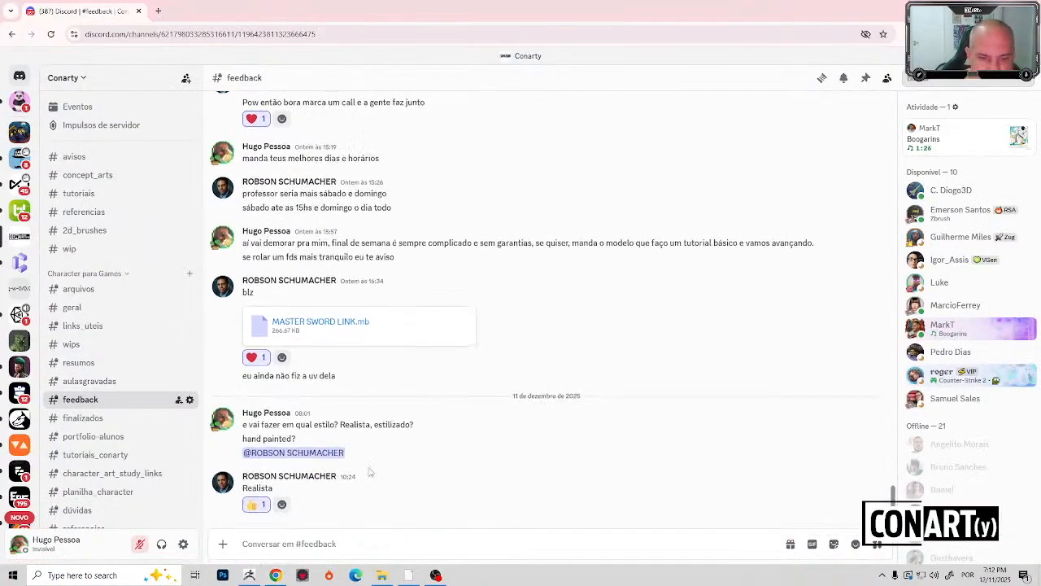
pyautogui.scroll(7, 370, 471)
pyautogui.scroll(8, 370, 472)
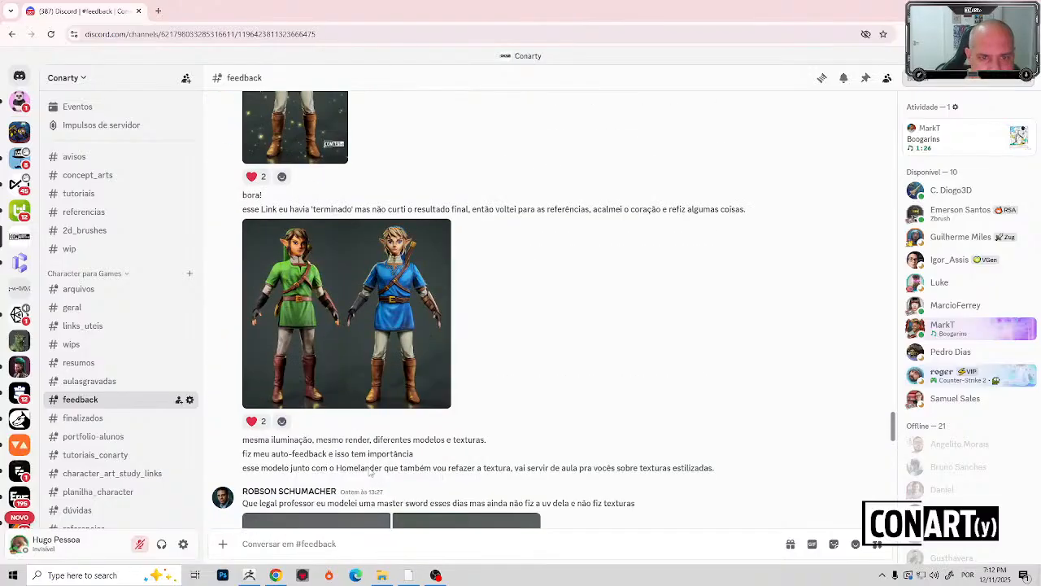
pyautogui.click(388, 360)
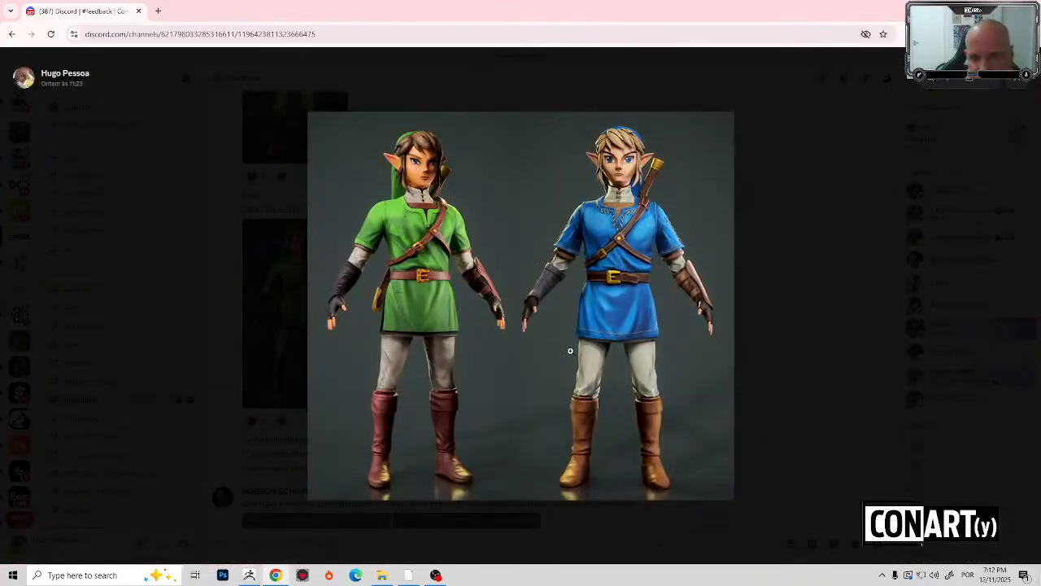
pyautogui.press('Escape')
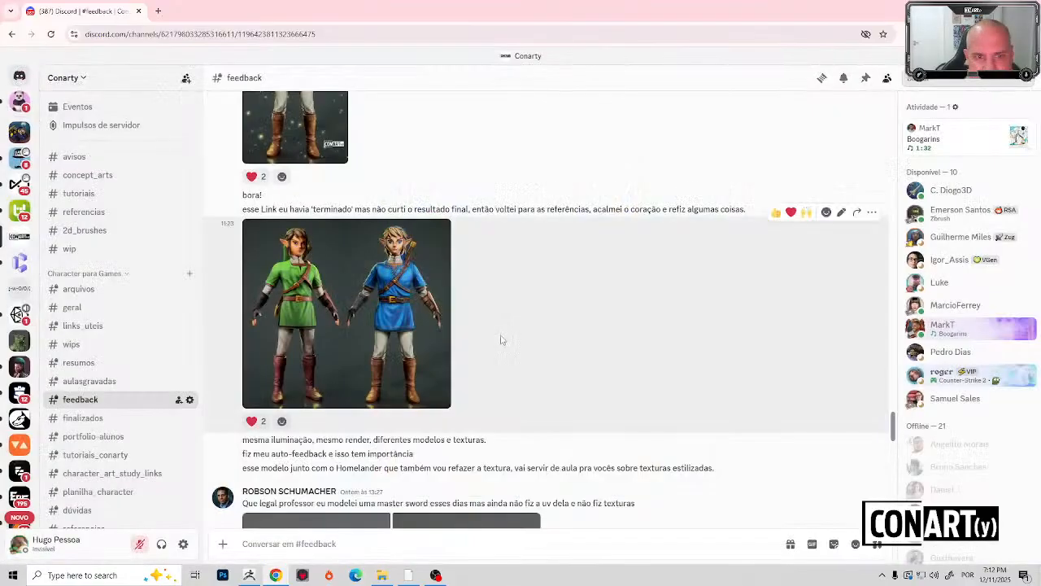
# Find the earlier butcher character post in the feedback channel and examine its image enlarged, then close it.
pyautogui.scroll(8, 499, 342)
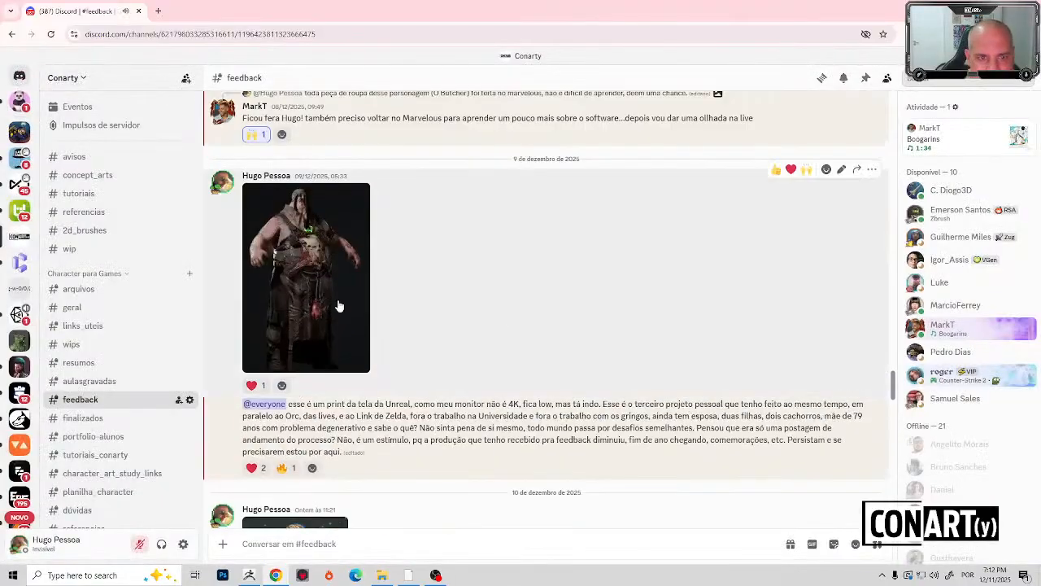
pyautogui.click(264, 286)
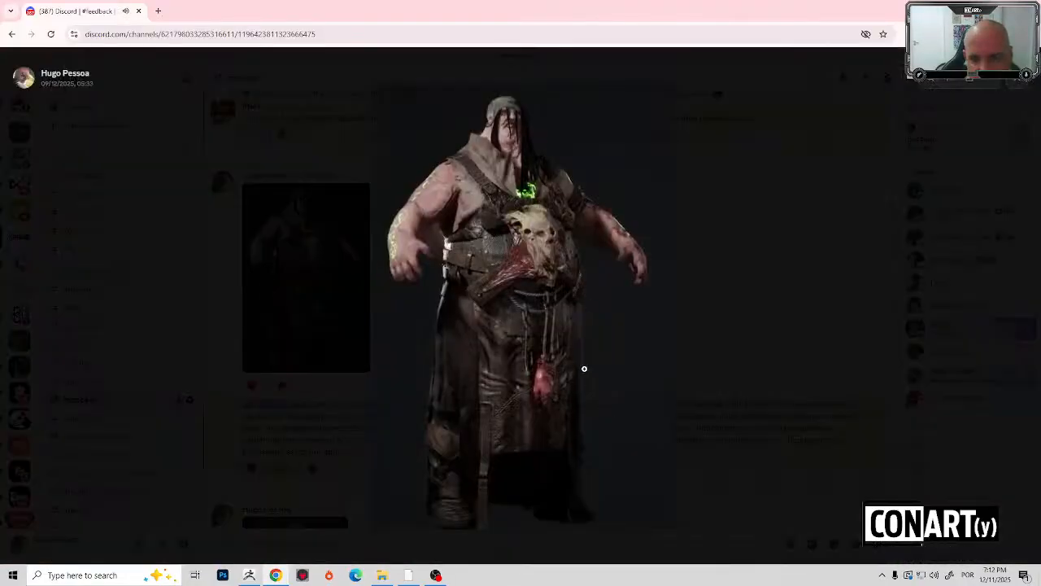
pyautogui.click(584, 368)
pyautogui.scroll(5, 584, 368)
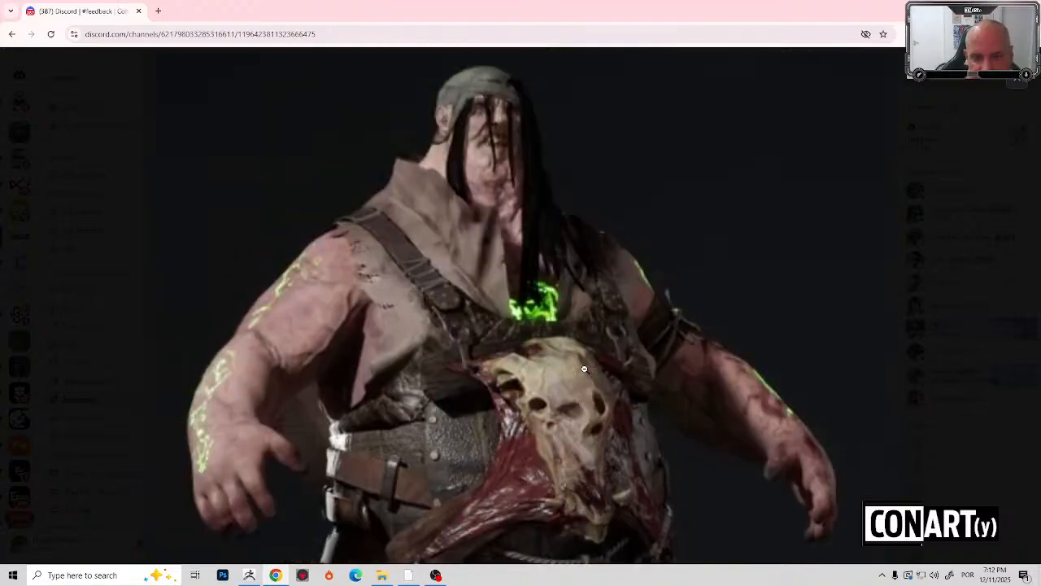
pyautogui.scroll(-1, 584, 369)
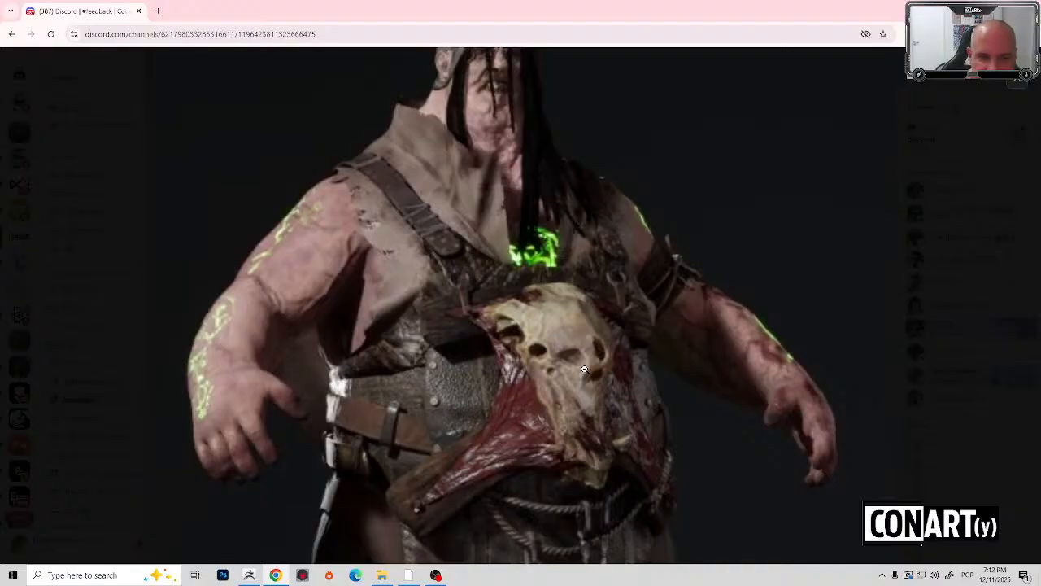
pyautogui.press('Escape')
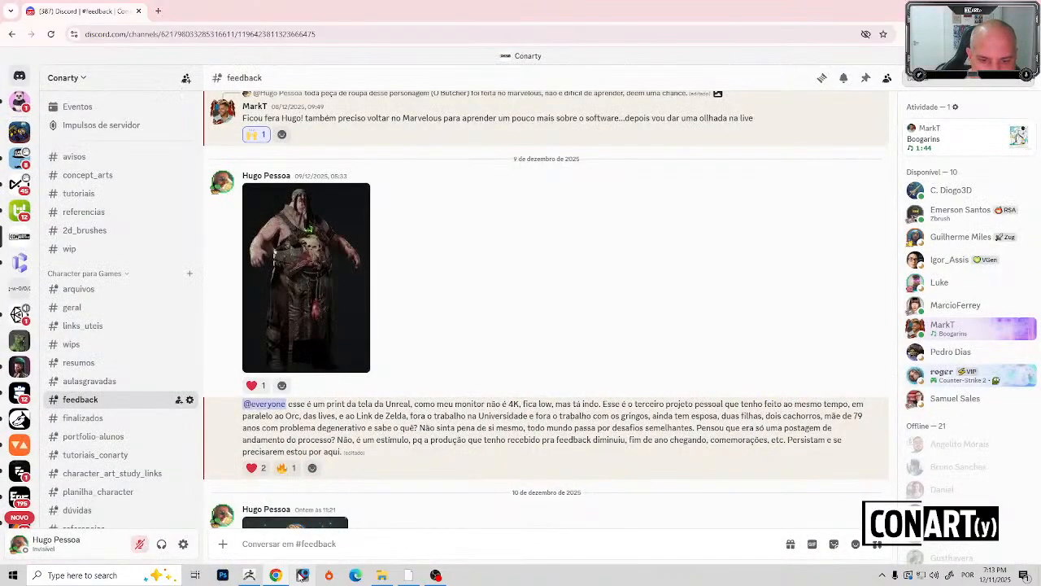
# Switch to Marmoset Toolbag, open the recent scene MarmoSceneButcher.tbscene and dismiss the software update offer.
pyautogui.click(979, 10)
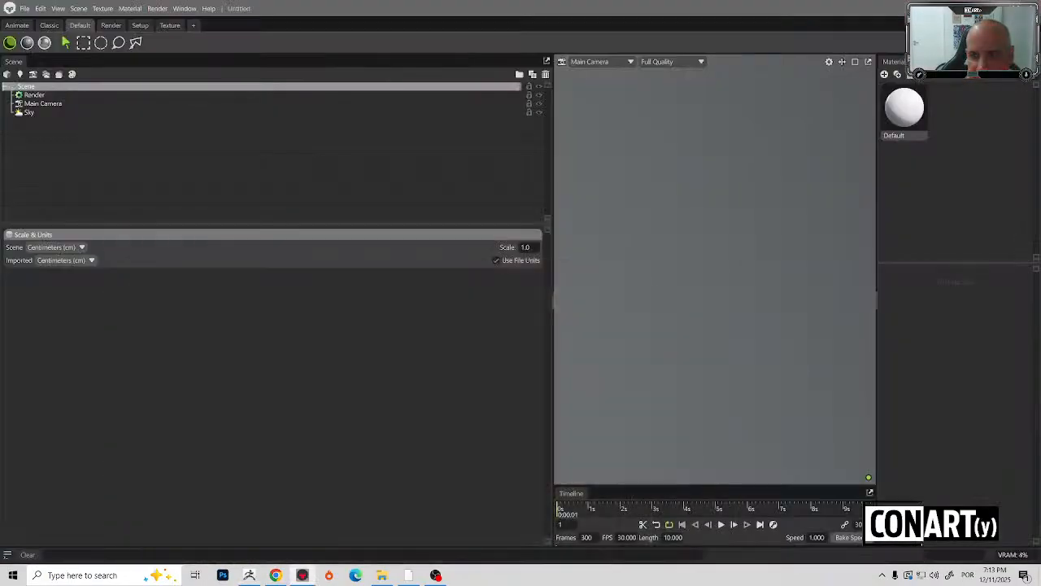
pyautogui.click(24, 8)
pyautogui.moveTo(49, 41)
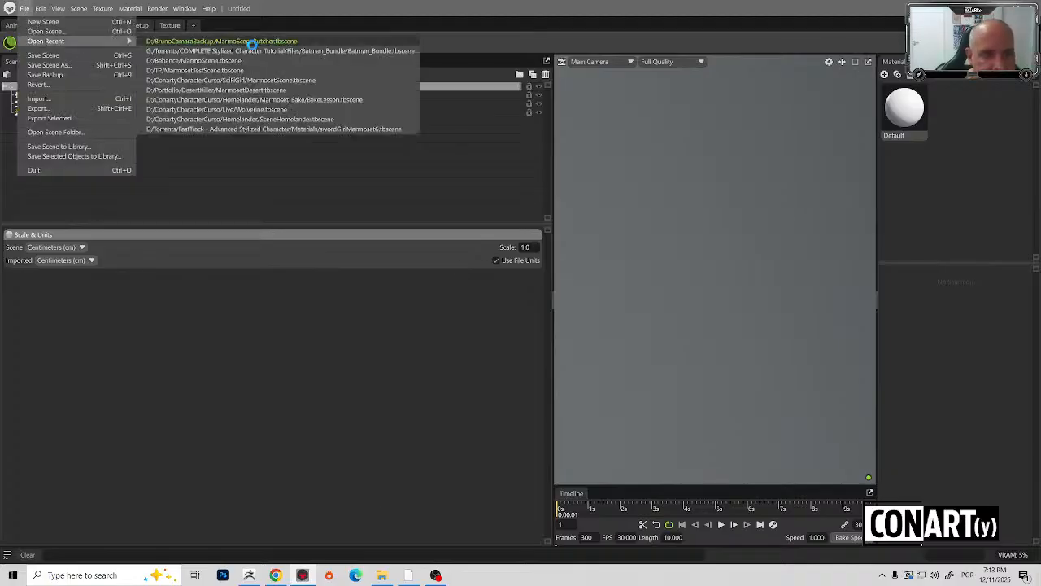
pyautogui.click(252, 41)
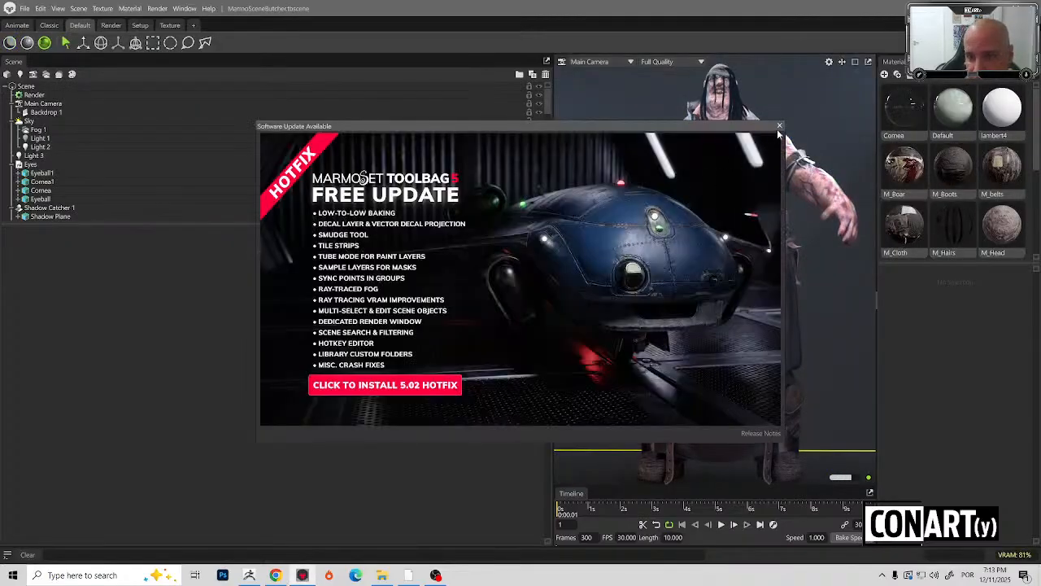
pyautogui.click(779, 127)
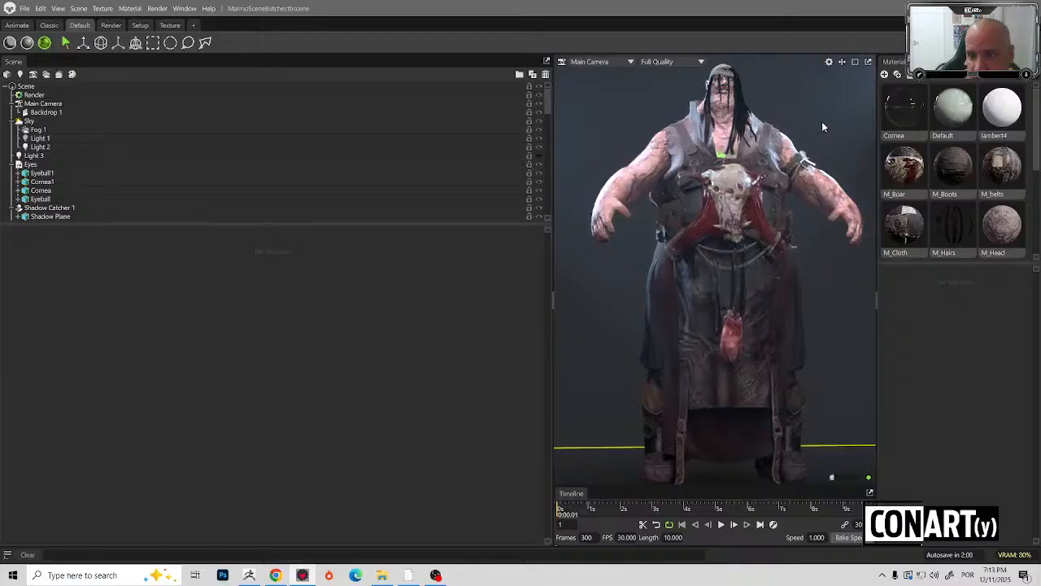
# Hide Fog 1 in the butcher scene and look over the character's front, side and arms.
pyautogui.scroll(5, 822, 126)
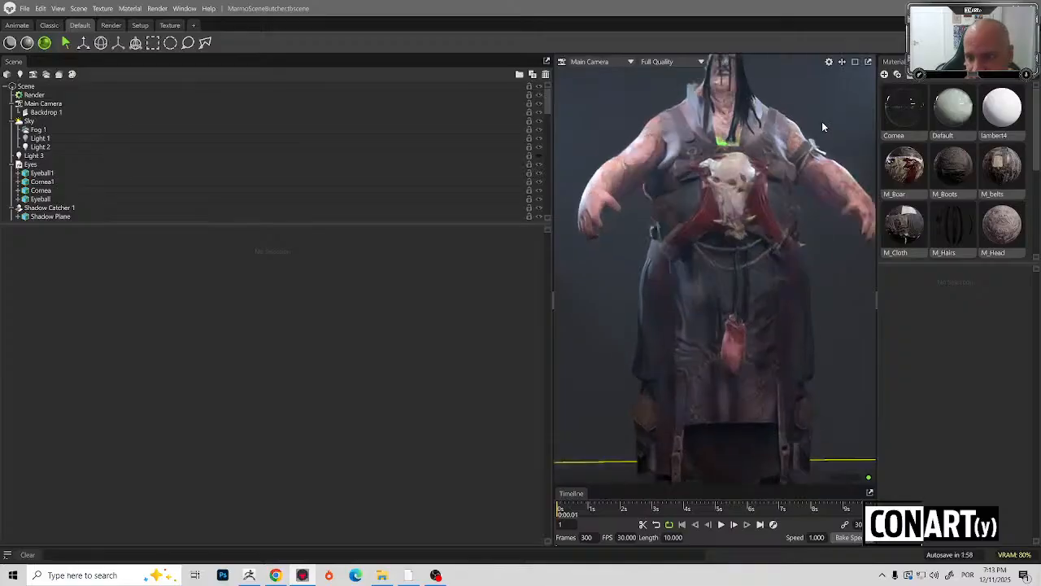
pyautogui.scroll(-5, 617, 229)
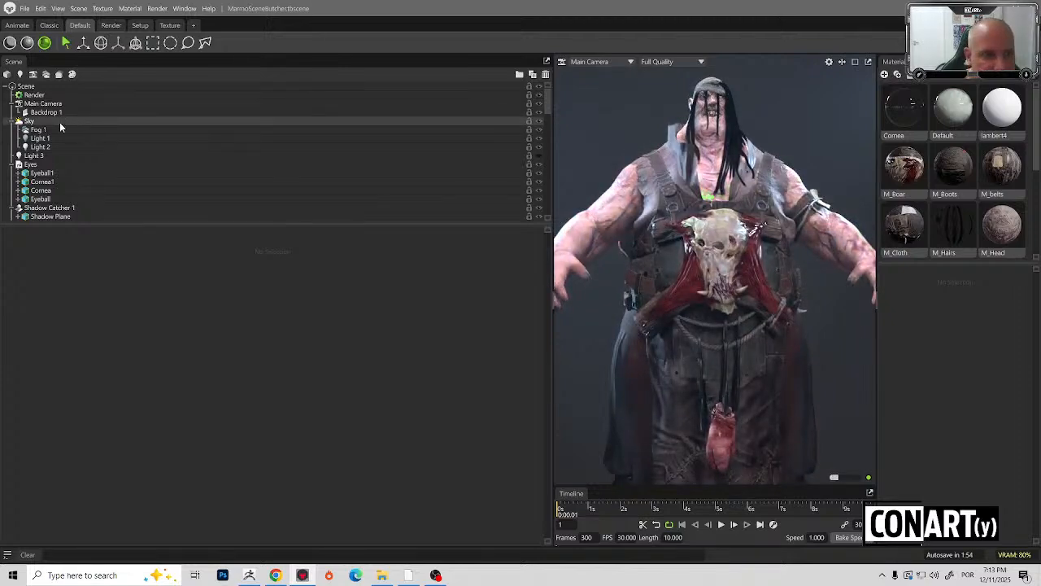
pyautogui.click(60, 128)
pyautogui.click(538, 131)
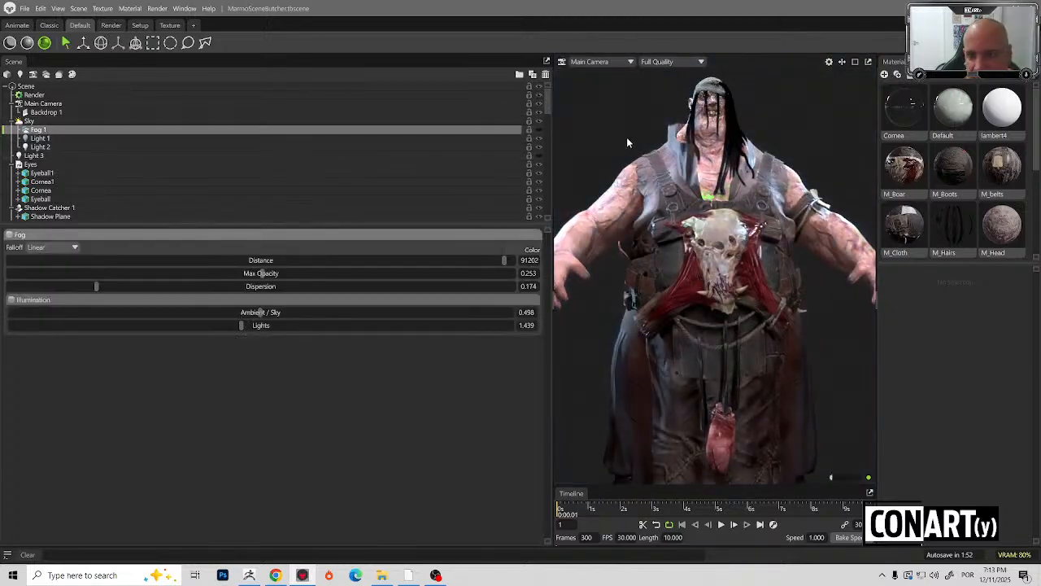
pyautogui.moveTo(627, 140); pyautogui.dragTo(616, 133)
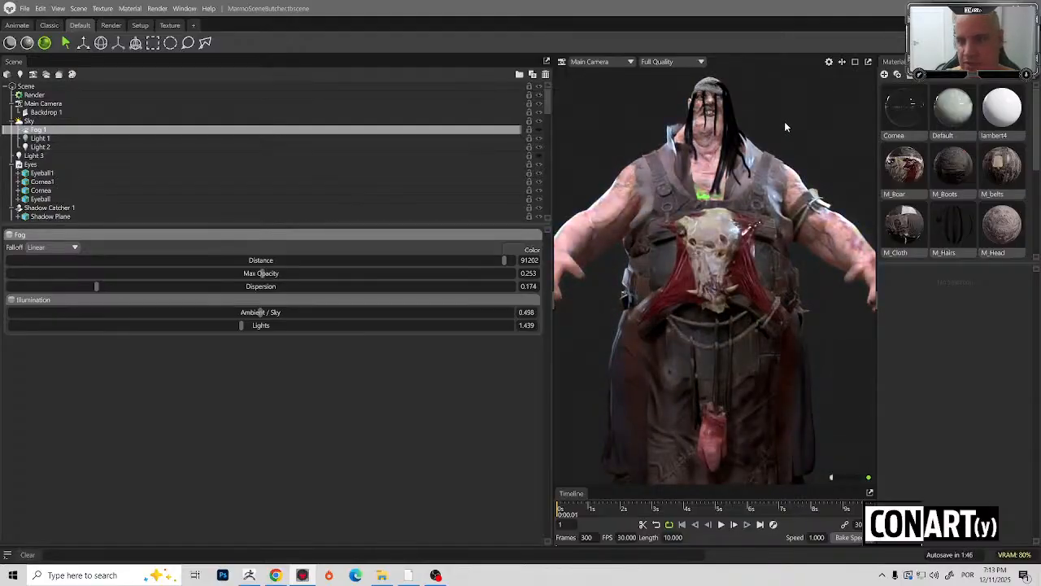
pyautogui.moveTo(786, 114); pyautogui.dragTo(753, 276)
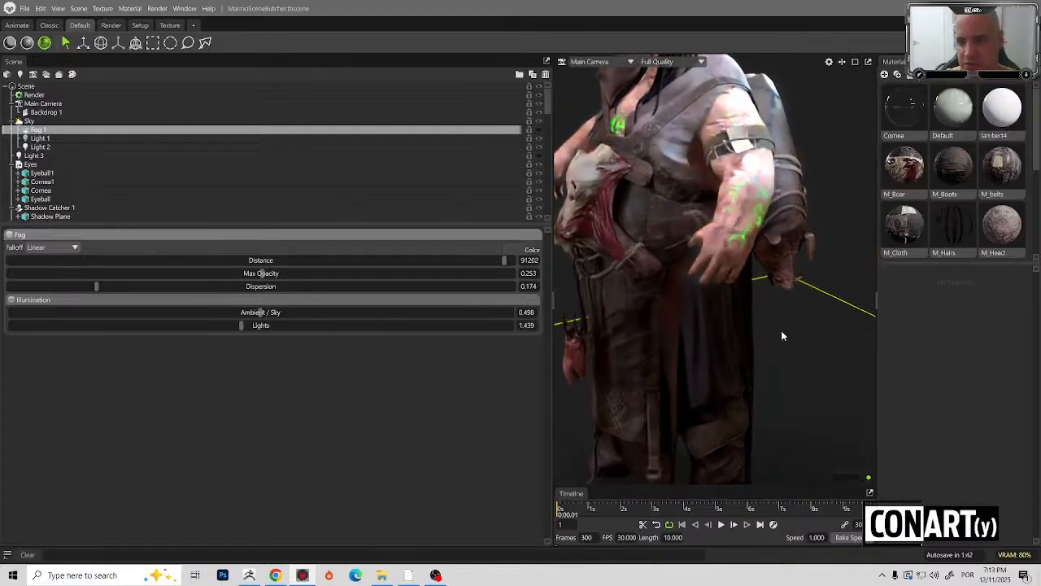
pyautogui.moveTo(799, 327); pyautogui.dragTo(824, 282)
# Lower the brightness of Light 1 to 8.362 and of Light 2 to about 7.46.
pyautogui.click(98, 138)
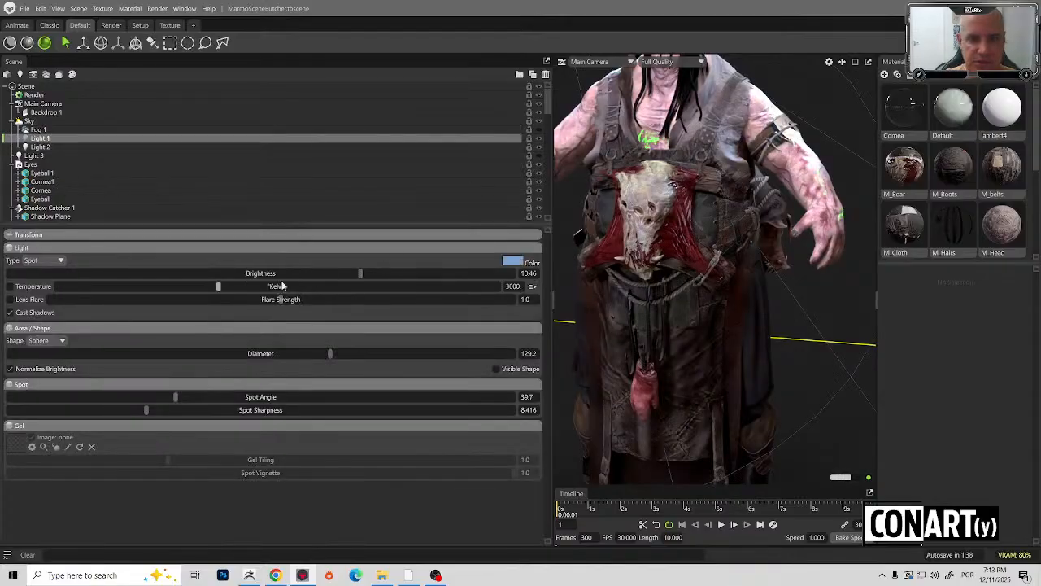
pyautogui.moveTo(360, 273); pyautogui.dragTo(290, 272)
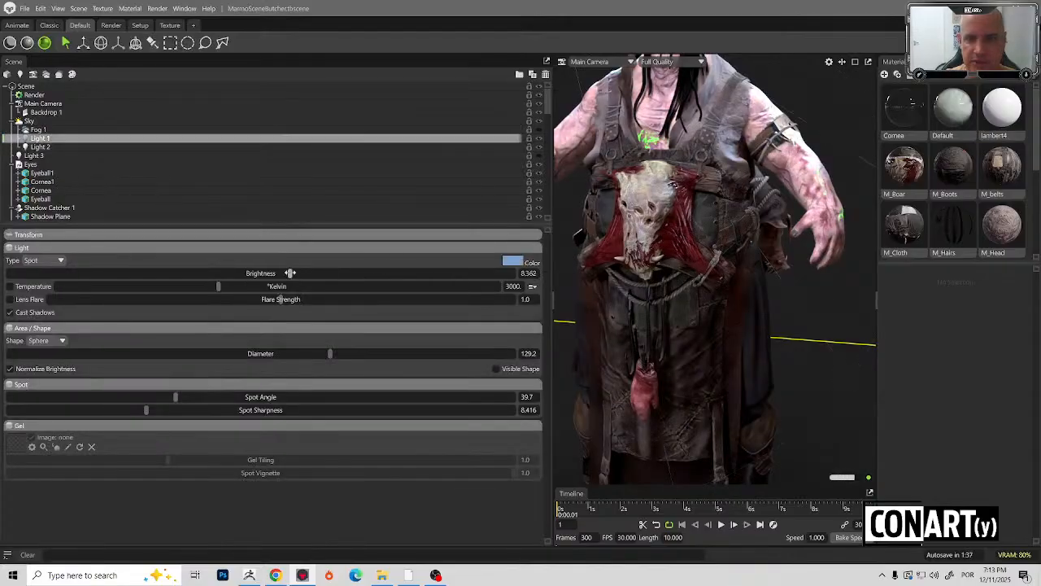
pyautogui.click(294, 148)
pyautogui.moveTo(307, 273); pyautogui.dragTo(250, 277)
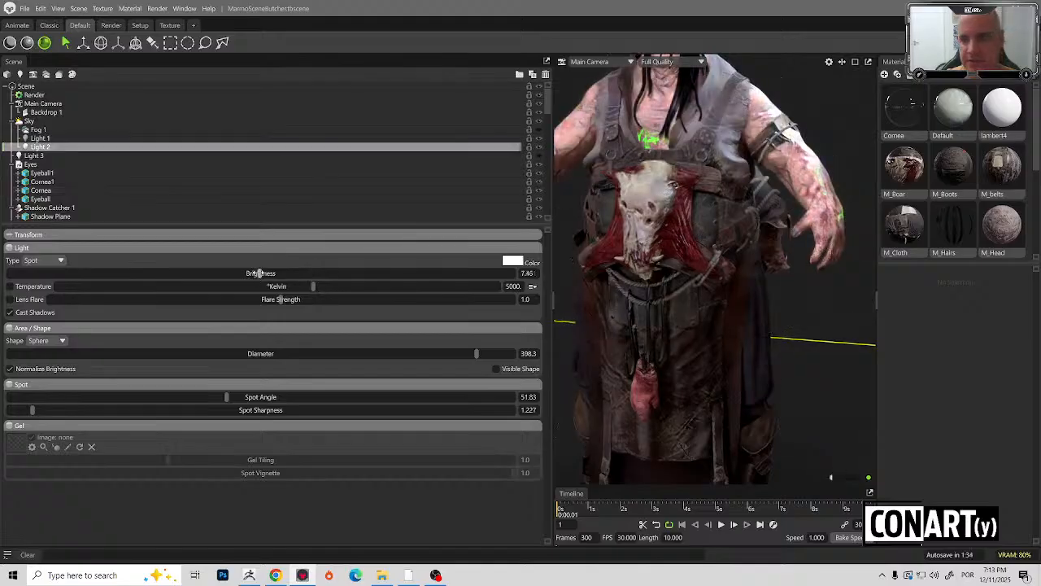
# Lower the sky light's brightness to 1.413 and rotate the sky lighting to about -1506.
pyautogui.click(46, 122)
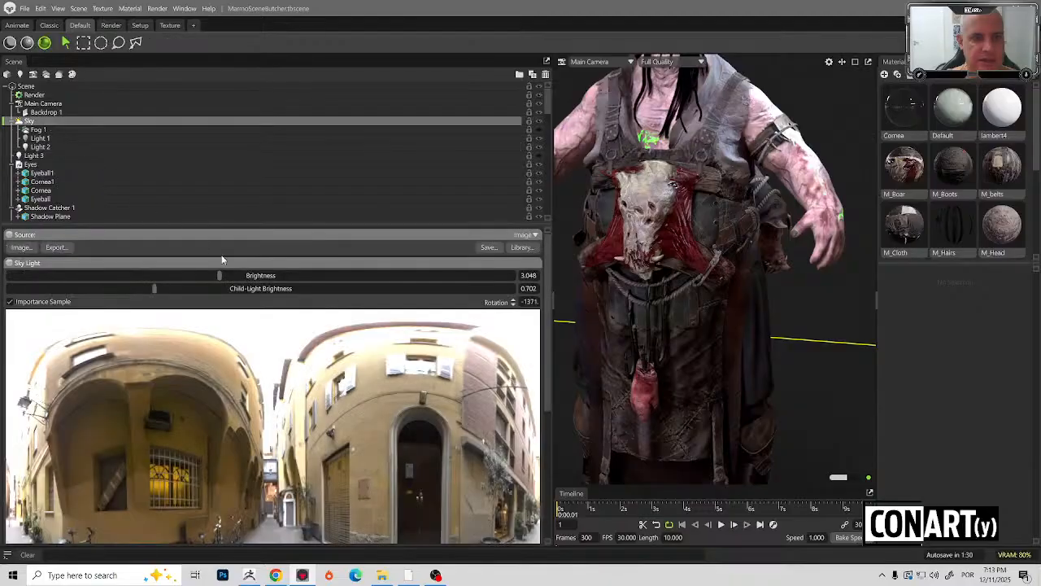
pyautogui.moveTo(215, 277); pyautogui.dragTo(181, 275)
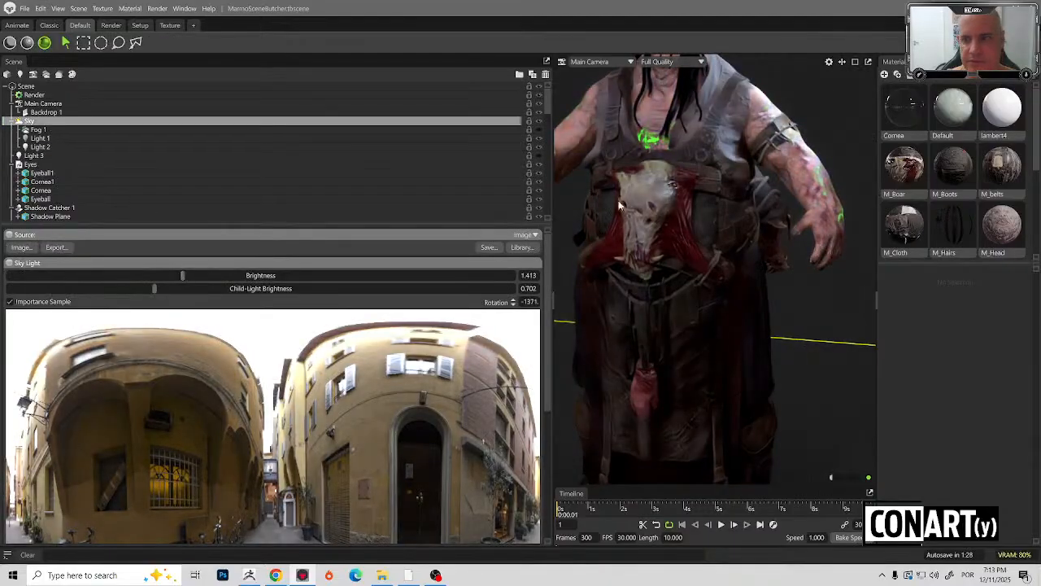
pyautogui.moveTo(757, 219)
pyautogui.keyDown('shift'); pyautogui.mouseDown()
pyautogui.moveTo(616, 221)
pyautogui.moveTo(737, 226)
pyautogui.mouseUp(); pyautogui.keyUp('shift')
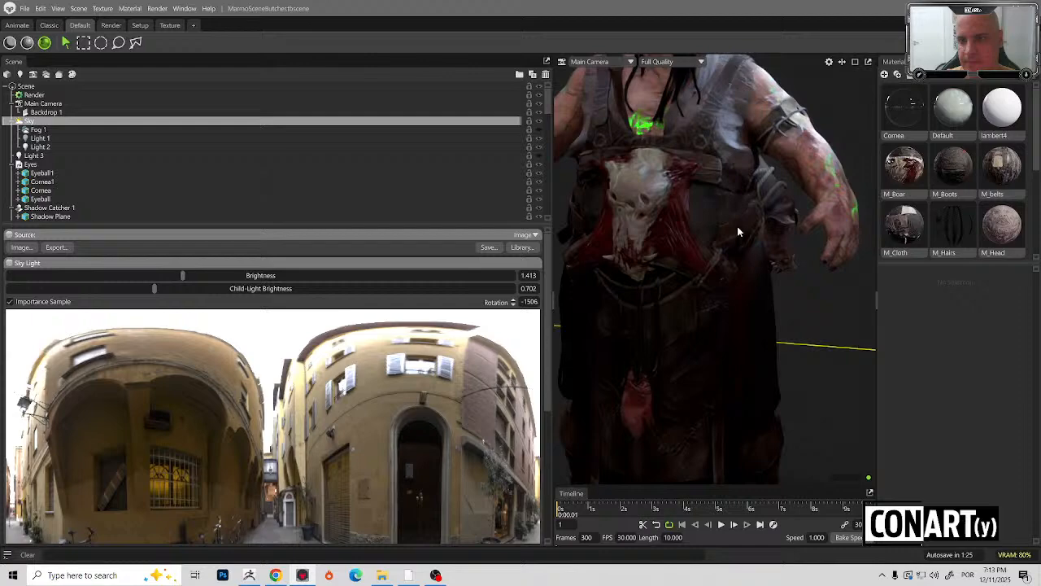
# Hide Backdrop 1 and examine the butcher's face, hair and head covering up close.
pyautogui.click(105, 112)
pyautogui.click(538, 112)
pyautogui.moveTo(739, 188); pyautogui.dragTo(663, 72)
pyautogui.scroll(8, 720, 313)
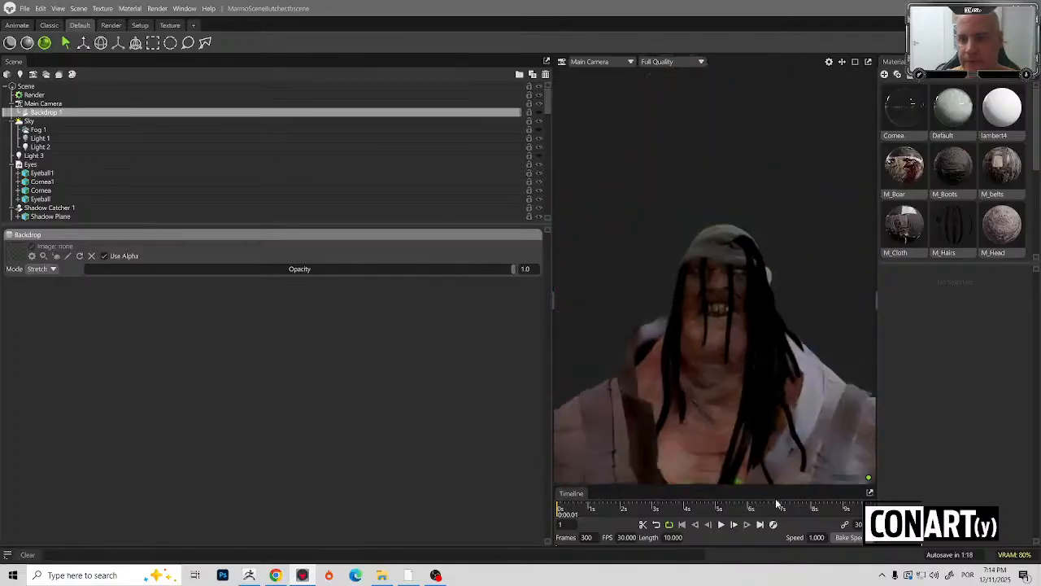
pyautogui.scroll(5, 727, 415)
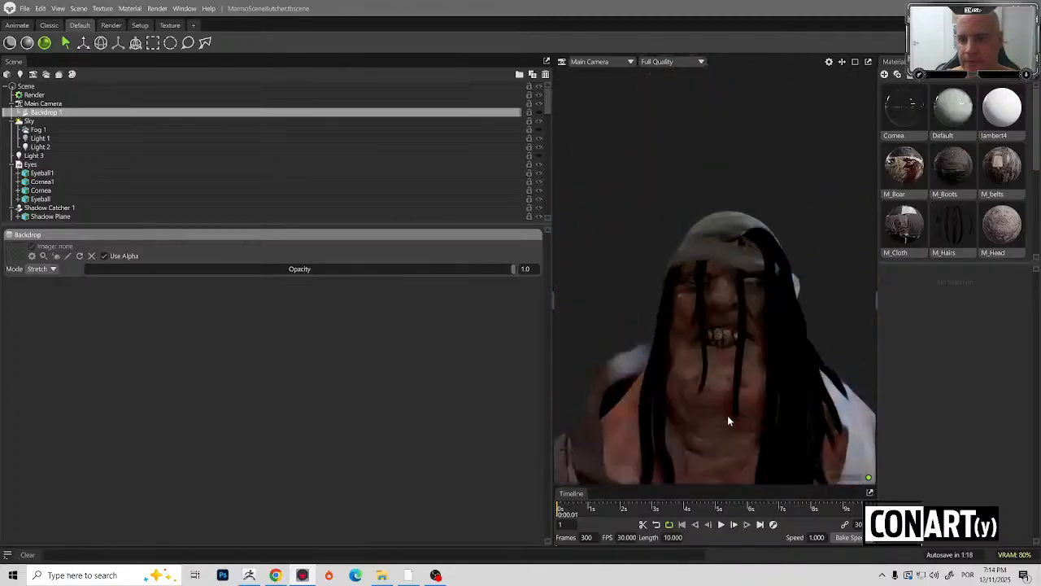
pyautogui.moveTo(726, 416); pyautogui.dragTo(632, 180)
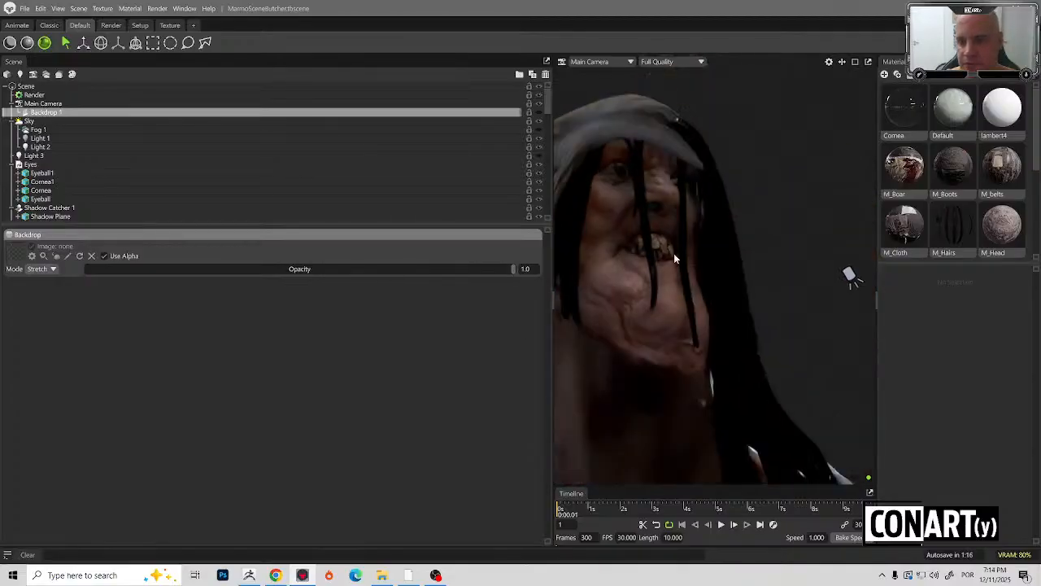
pyautogui.click(632, 180)
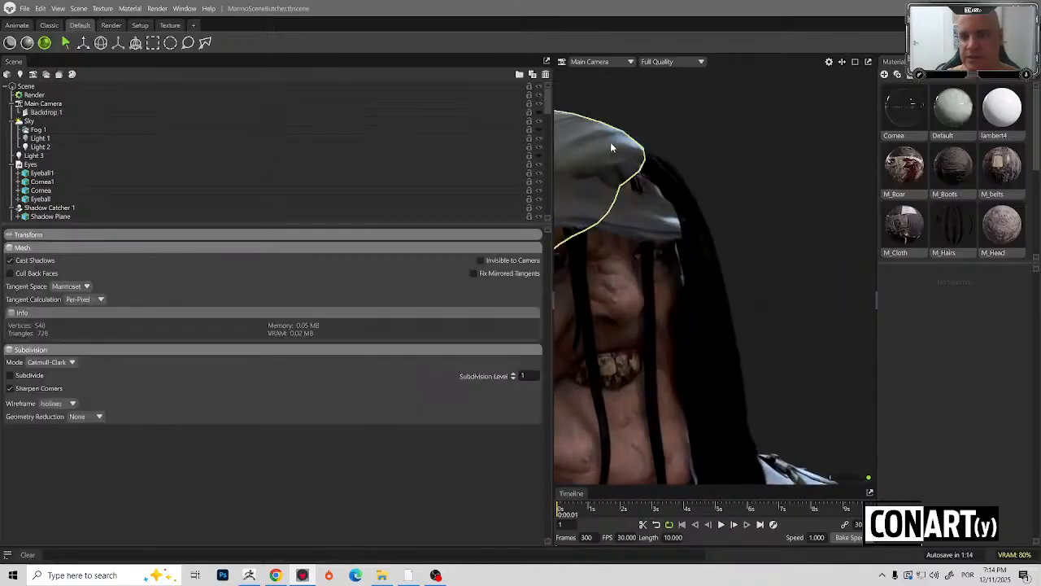
pyautogui.moveTo(610, 142); pyautogui.dragTo(680, 203)
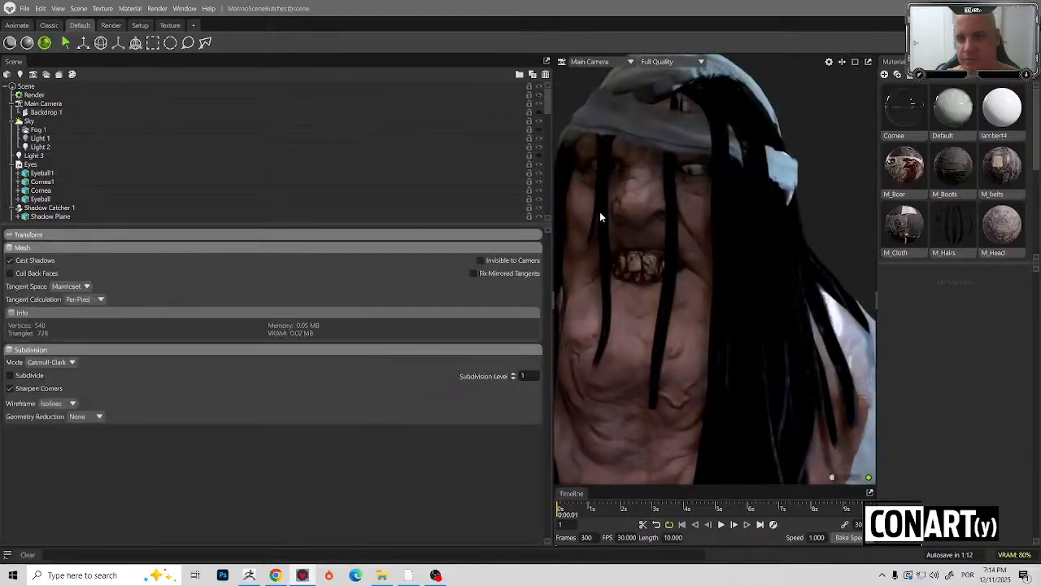
# Widen the viewport and examine the butcher's face, teeth, ear and head covering up close.
pyautogui.moveTo(553, 164); pyautogui.dragTo(348, 167)
pyautogui.moveTo(455, 207); pyautogui.dragTo(494, 218)
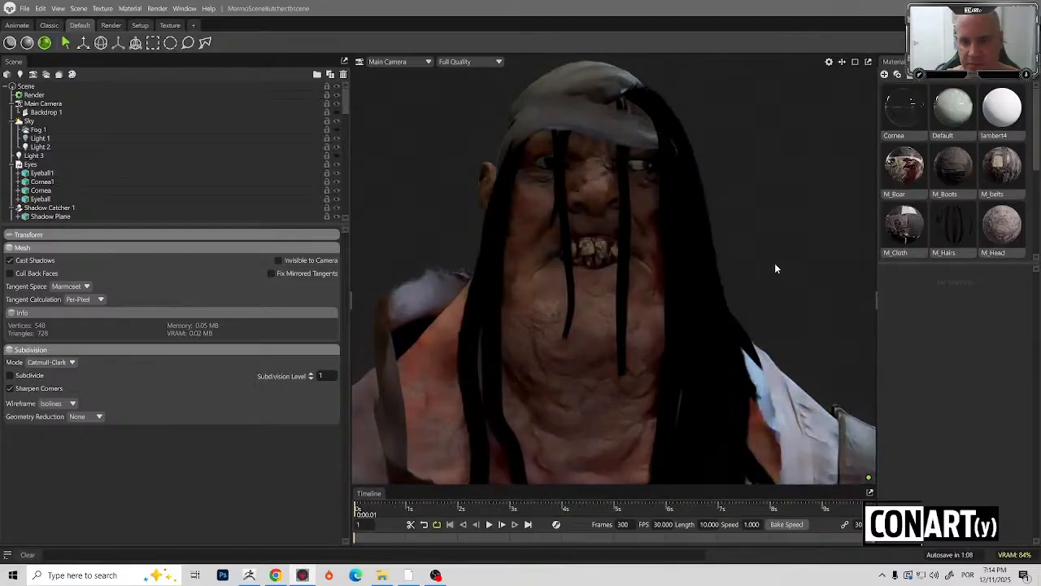
pyautogui.scroll(3, 772, 272)
pyautogui.scroll(2, 637, 304)
pyautogui.moveTo(622, 258); pyautogui.dragTo(669, 386, button='middle')
pyautogui.scroll(2, 629, 281)
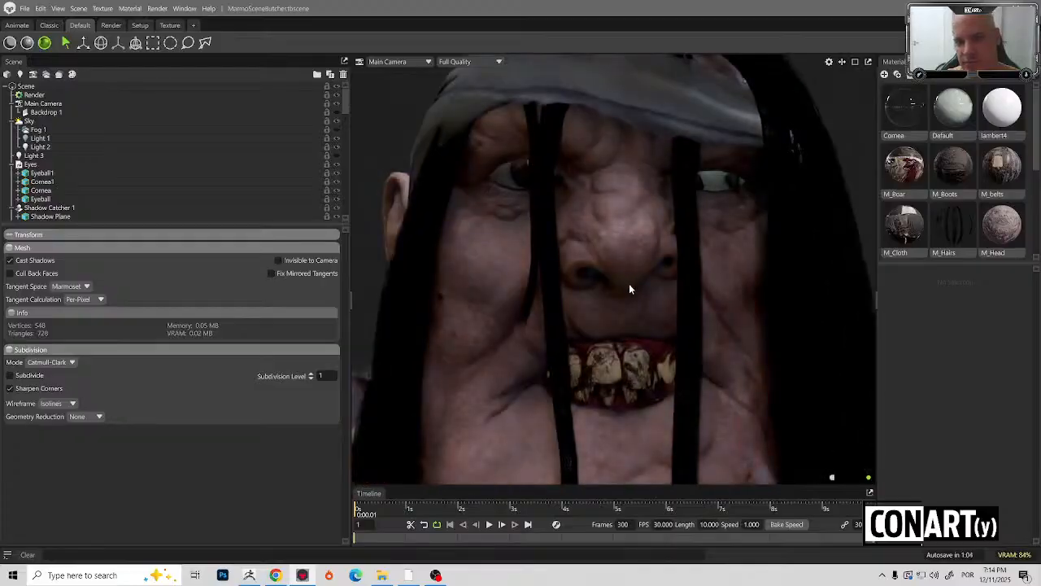
pyautogui.moveTo(630, 283); pyautogui.dragTo(682, 271)
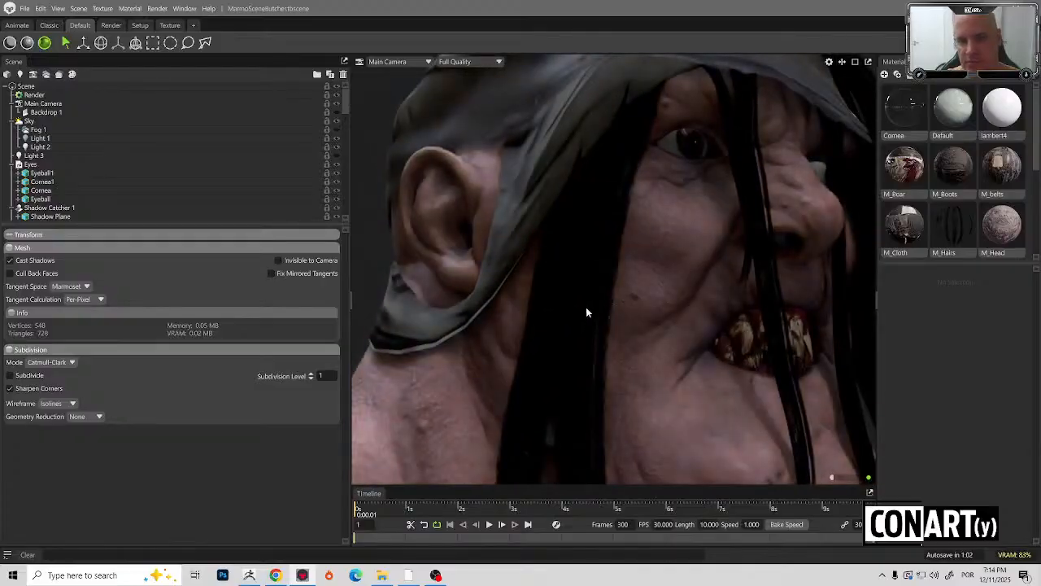
pyautogui.moveTo(585, 312); pyautogui.dragTo(575, 336)
pyautogui.scroll(-4, 574, 335)
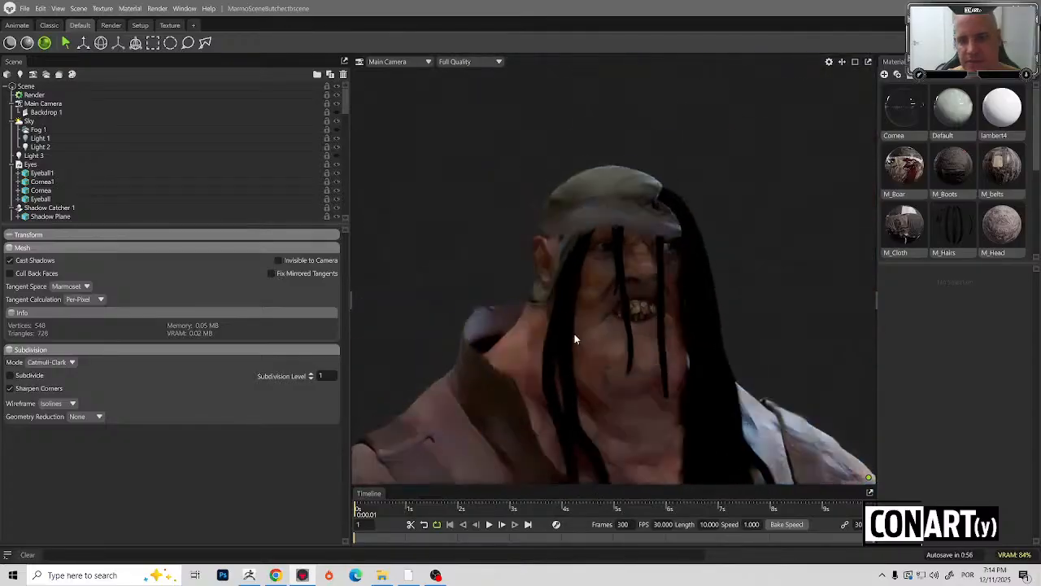
# Examine the butcher's shoulder strap, shirt and armband up close.
pyautogui.moveTo(574, 337); pyautogui.dragTo(602, 281, button='middle')
pyautogui.scroll(-3, 602, 281)
pyautogui.moveTo(692, 346); pyautogui.dragTo(619, 348)
pyautogui.scroll(3, 619, 348)
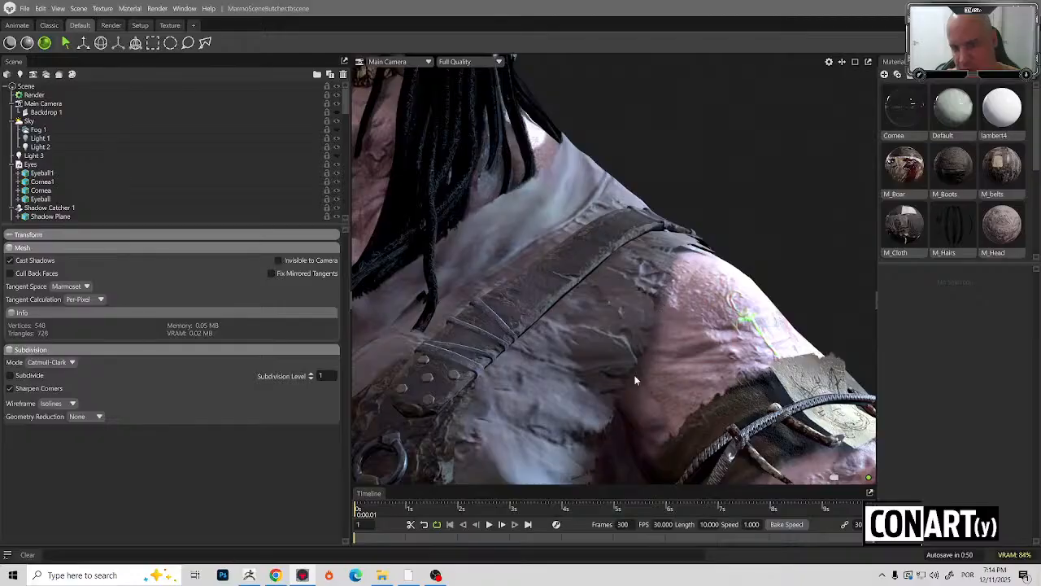
pyautogui.scroll(-3, 601, 423)
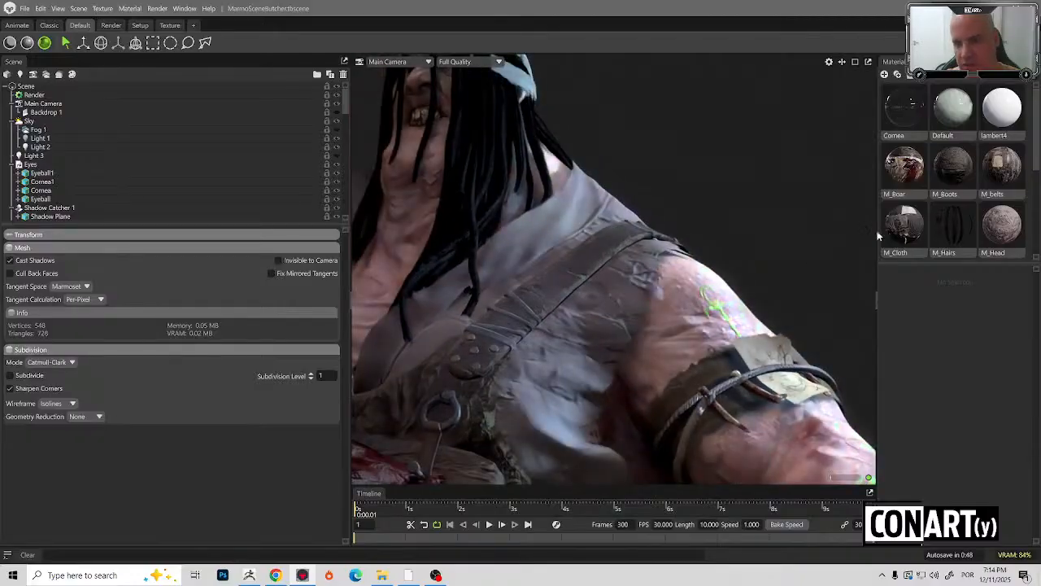
# Select the M_Cloth material and inspect its Use Albedo Alpha transparency on the shirt and shoulder.
pyautogui.click(905, 227)
pyautogui.scroll(-4, 944, 390)
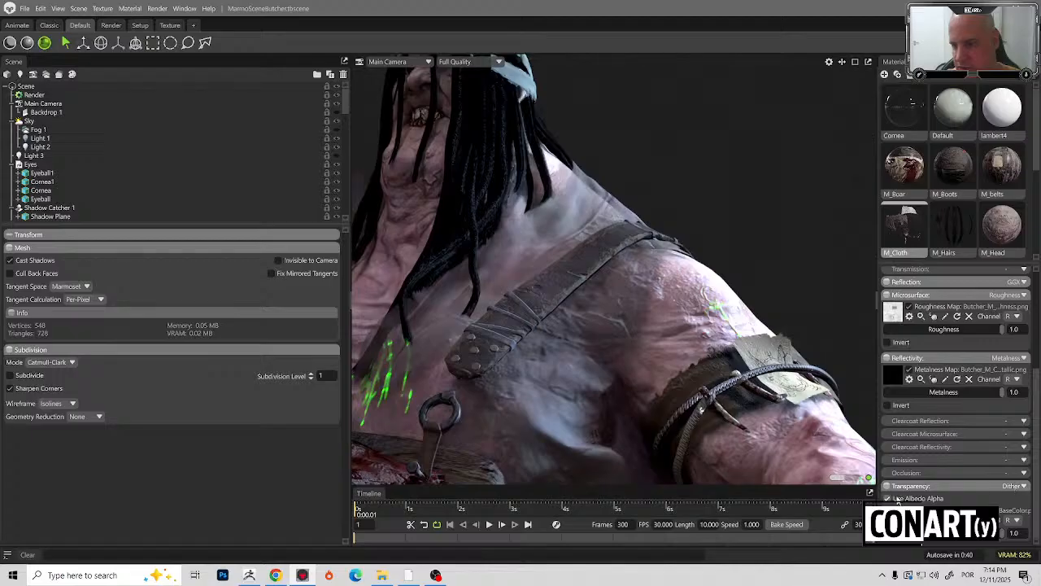
pyautogui.moveTo(778, 305); pyautogui.dragTo(709, 353)
pyautogui.moveTo(770, 319); pyautogui.dragTo(536, 270)
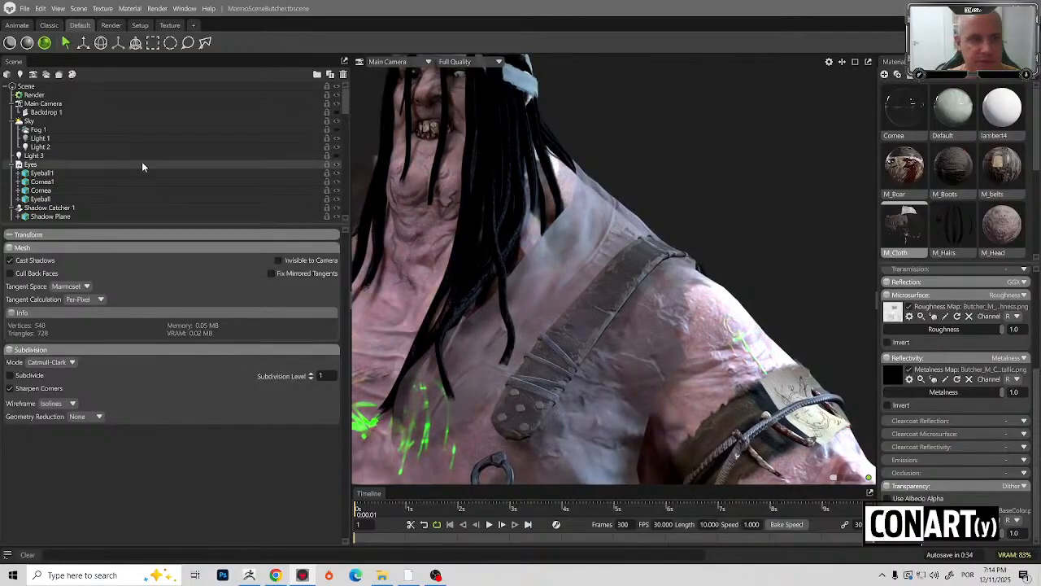
# Hide Light 1, Light 2 and the Sky in the butcher scene.
pyautogui.scroll(-5, 159, 171)
pyautogui.scroll(4, 161, 174)
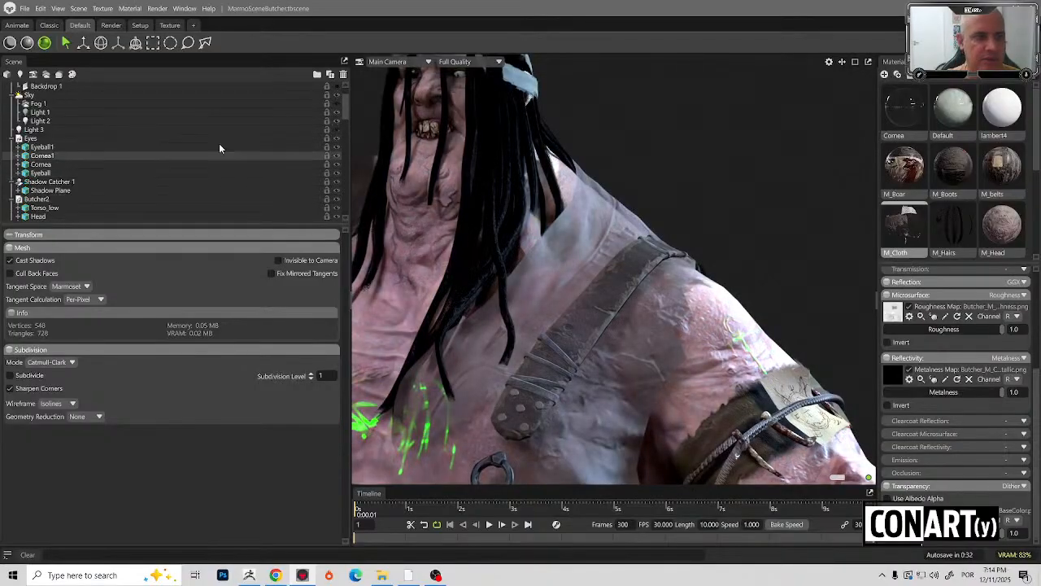
pyautogui.click(336, 131)
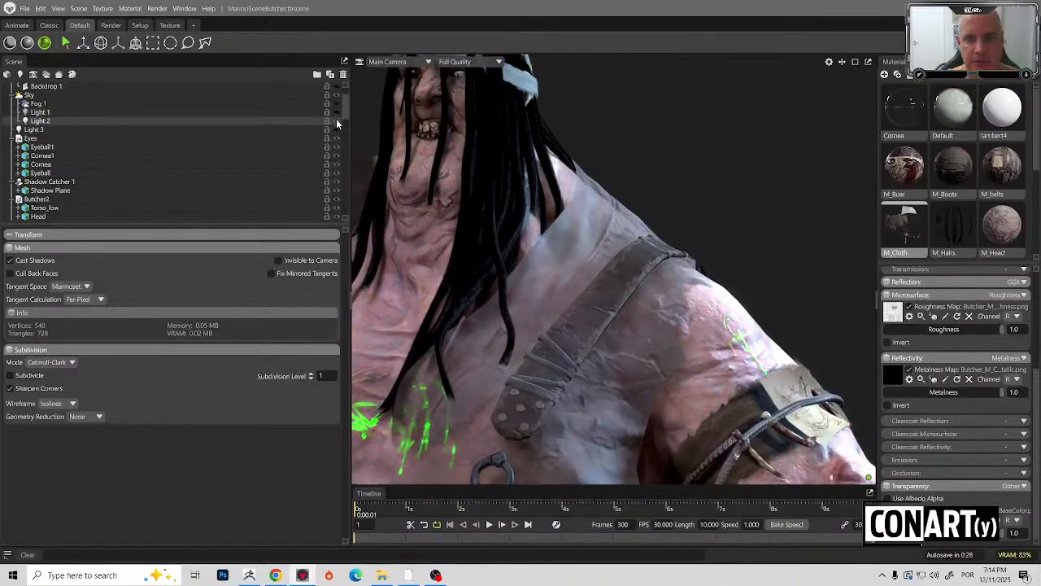
pyautogui.click(336, 120)
pyautogui.click(336, 97)
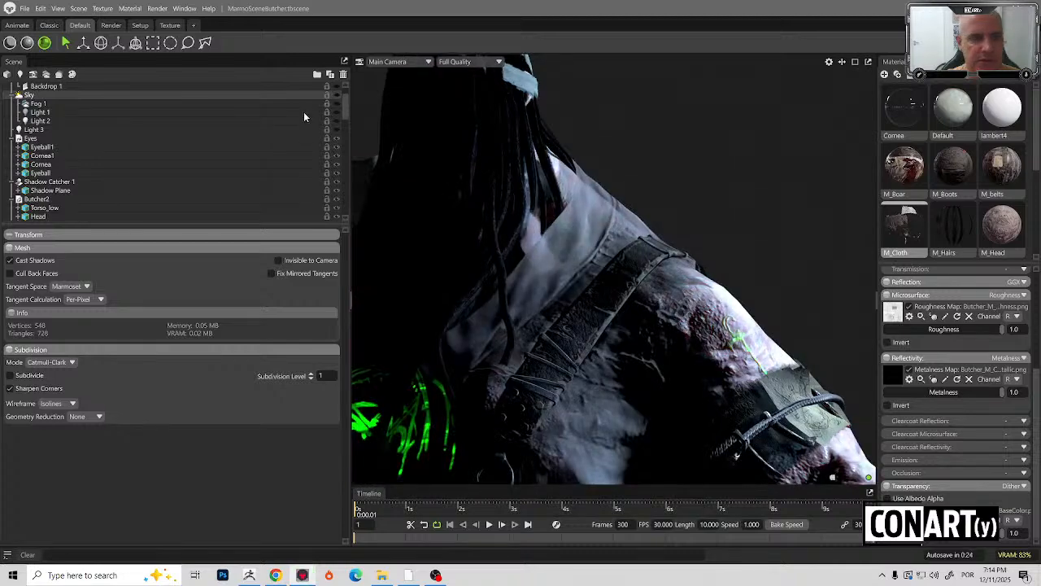
# Collapse the Butcher2 group, hide Light 4 and view the glowing green markings on the chest and arm.
pyautogui.scroll(-5, 304, 117)
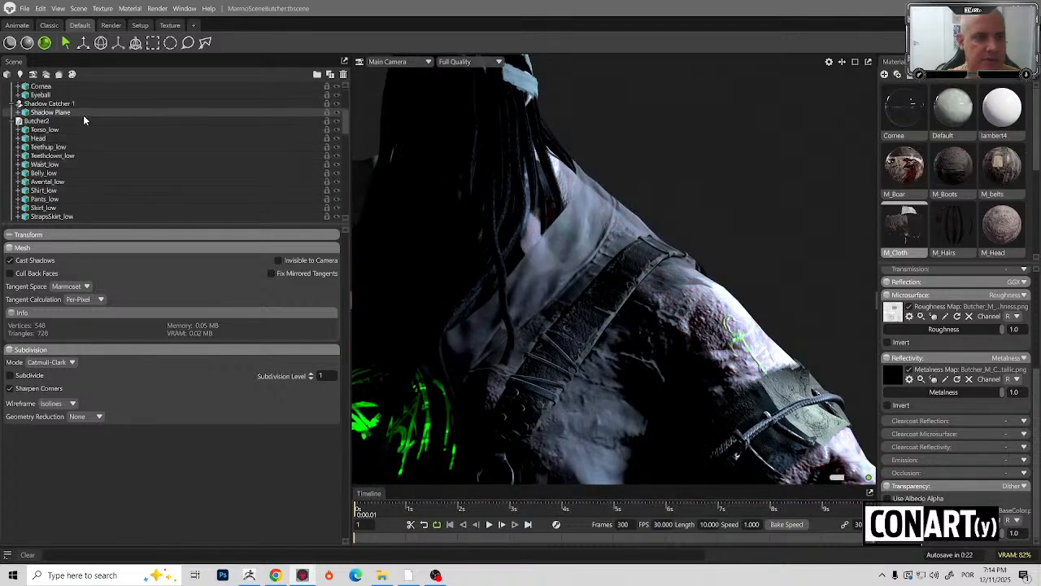
pyautogui.click(19, 120)
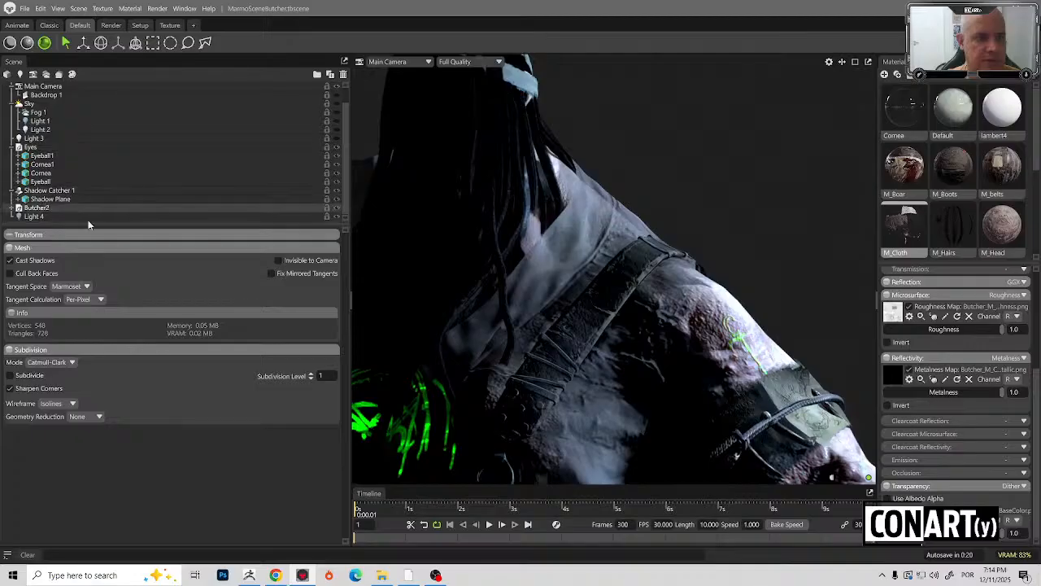
pyautogui.click(338, 218)
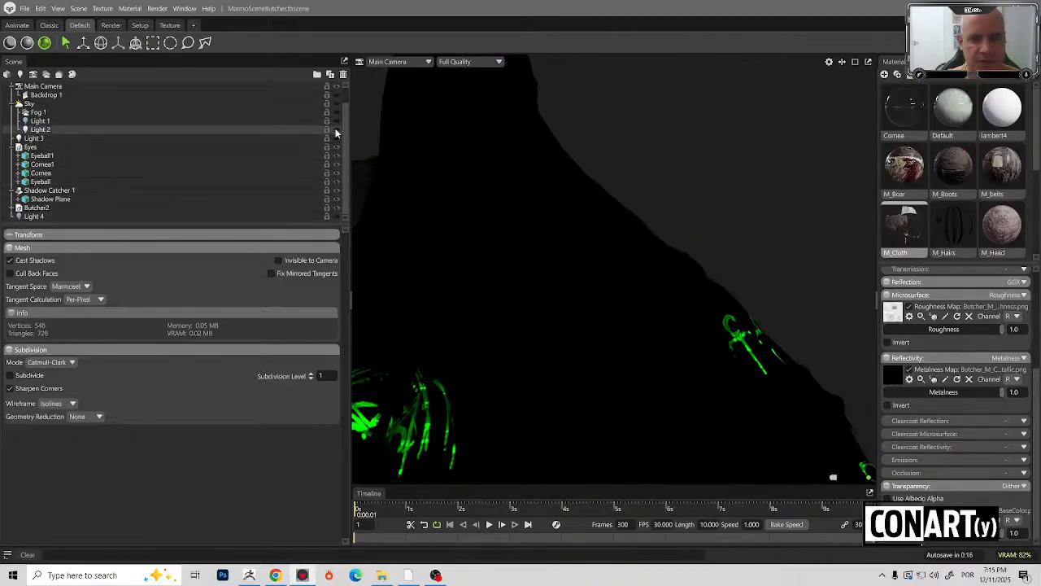
pyautogui.scroll(-5, 563, 262)
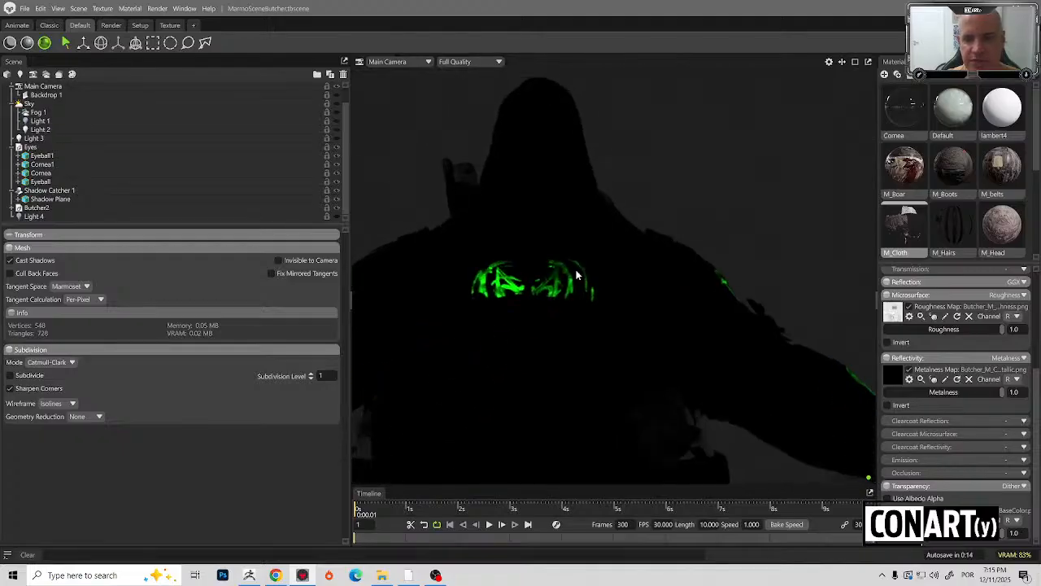
pyautogui.moveTo(576, 275); pyautogui.dragTo(488, 281)
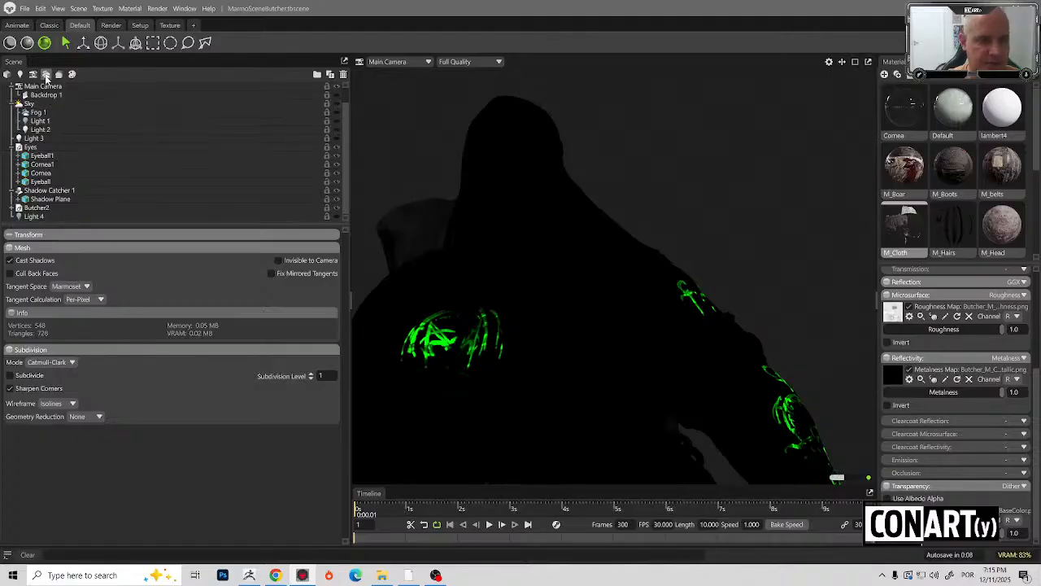
# Raise the Main Camera's flare strength to about 2.127 and adjust its flare size.
pyautogui.scroll(1, 61, 119)
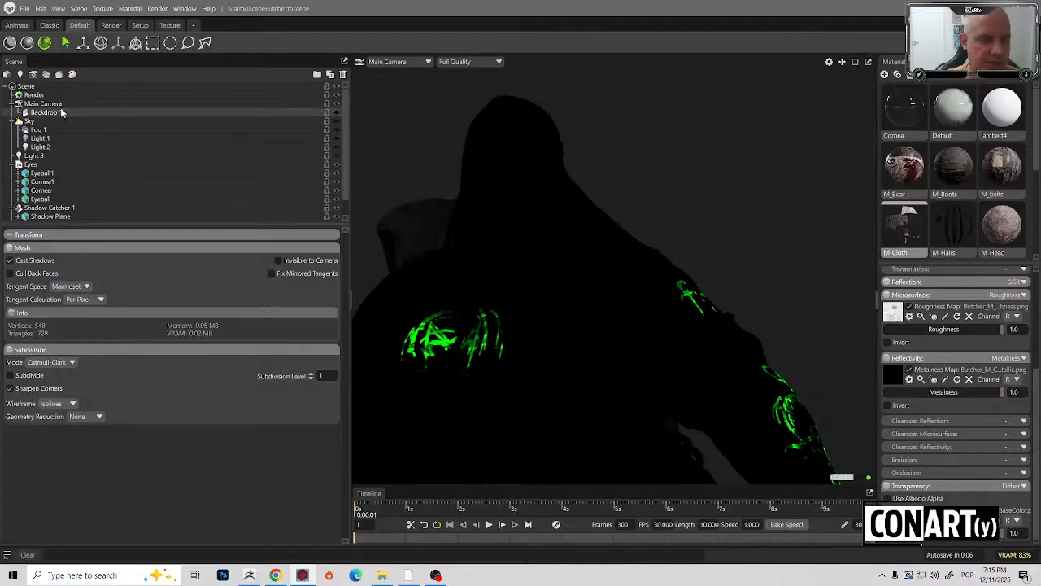
pyautogui.click(44, 104)
pyautogui.scroll(-5, 100, 391)
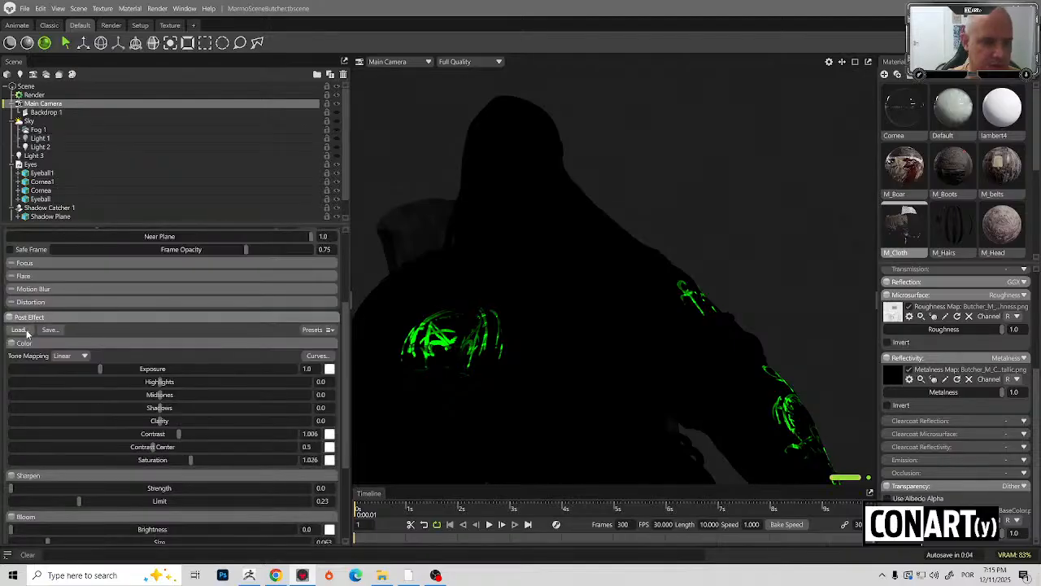
pyautogui.click(27, 277)
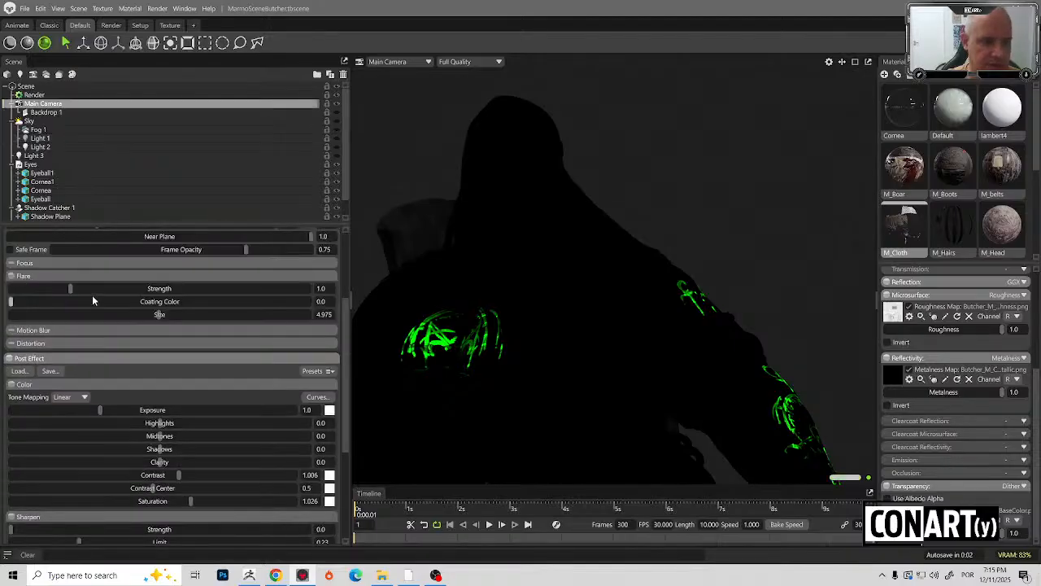
pyautogui.moveTo(92, 288); pyautogui.dragTo(217, 288)
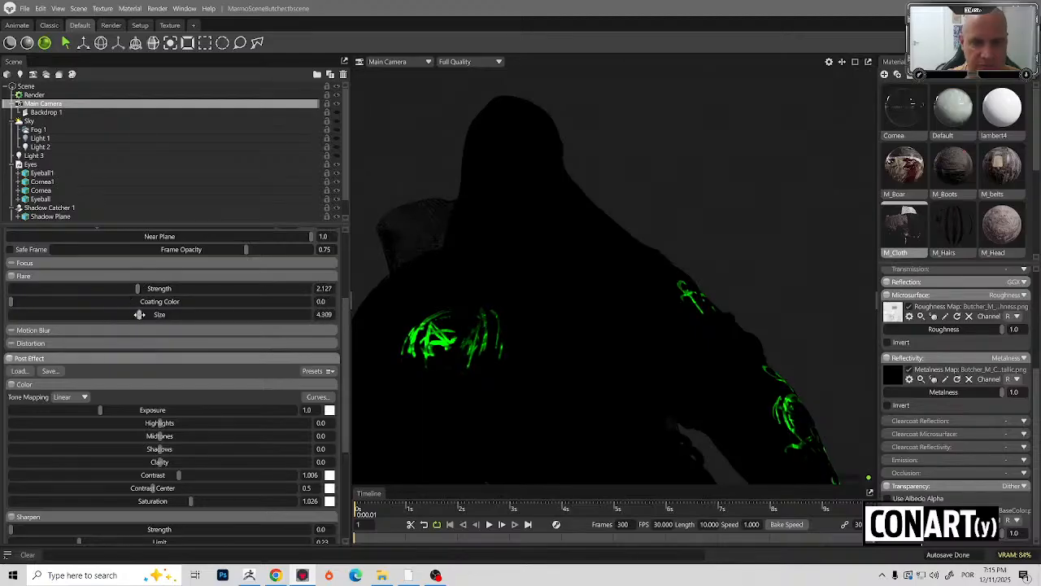
# Tune the Main Camera's bloom on the glowing markings to brightness 0.061 and size 0.286.
pyautogui.scroll(-3, 127, 354)
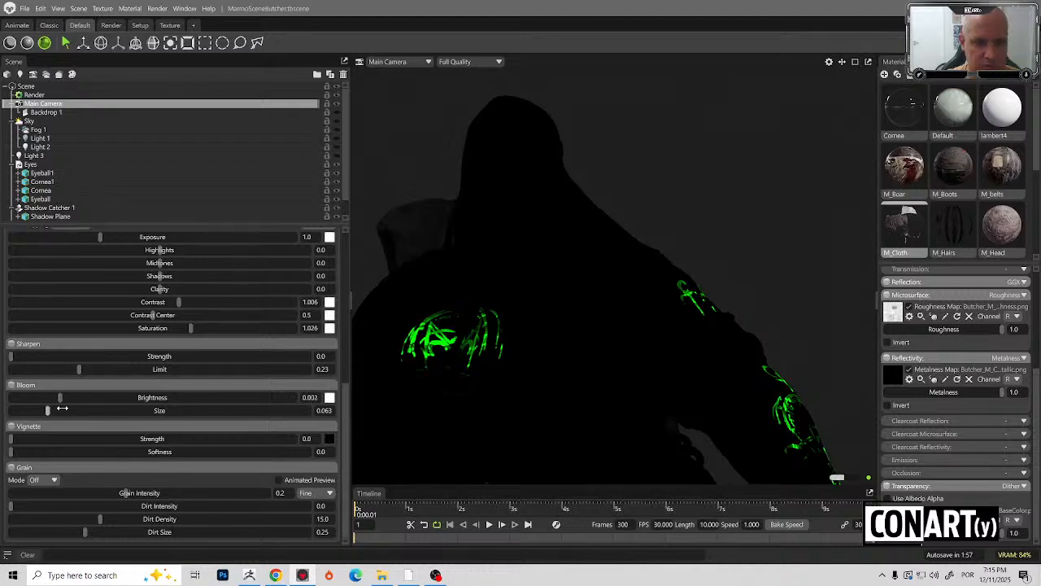
pyautogui.moveTo(98, 402); pyautogui.dragTo(130, 397)
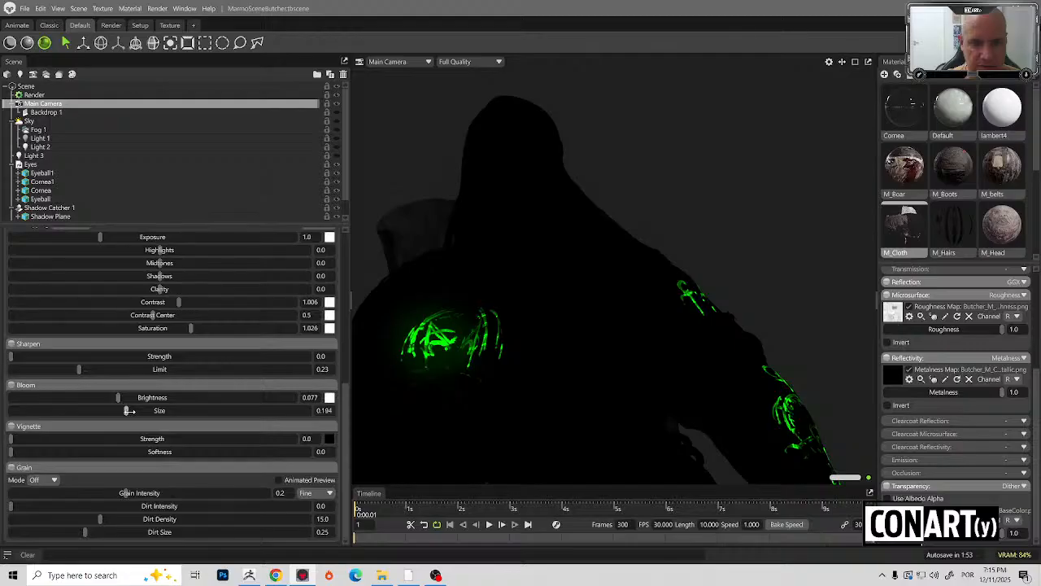
pyautogui.moveTo(129, 394)
pyautogui.mouseDown()
pyautogui.moveTo(151, 397)
pyautogui.moveTo(127, 391)
pyautogui.mouseUp()
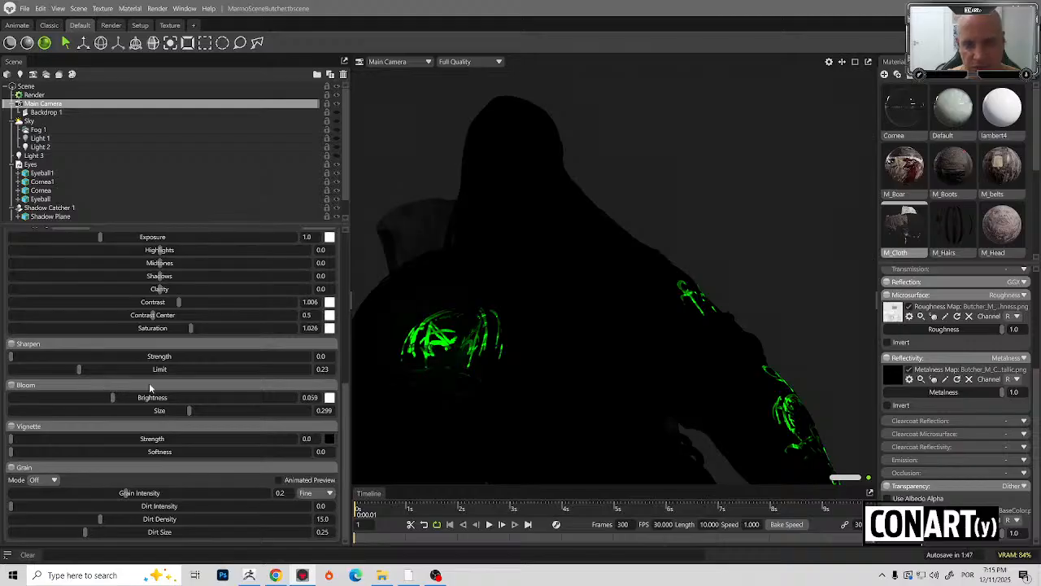
pyautogui.moveTo(619, 325); pyautogui.dragTo(397, 377)
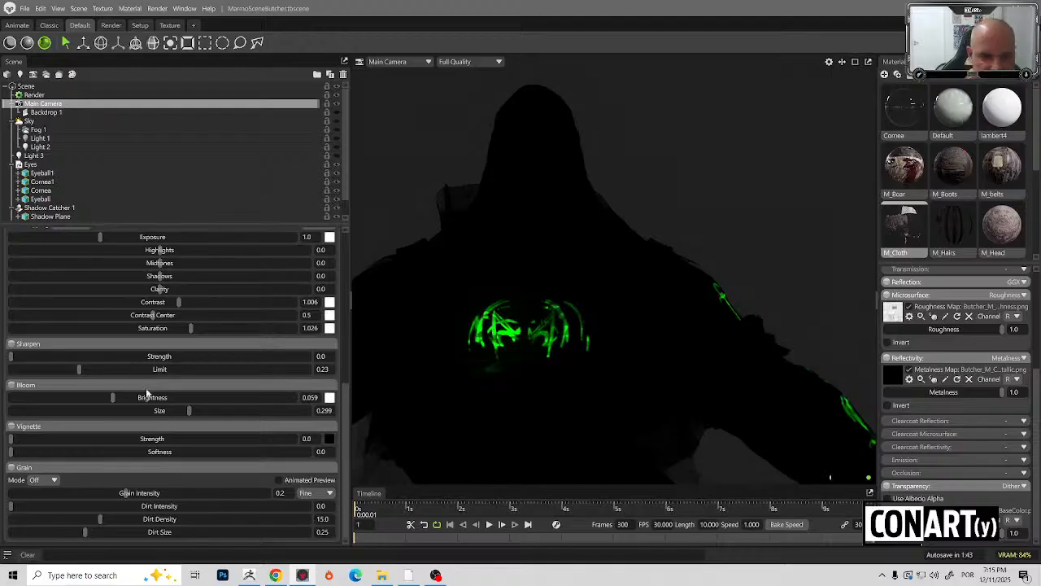
pyautogui.moveTo(113, 399); pyautogui.dragTo(130, 397)
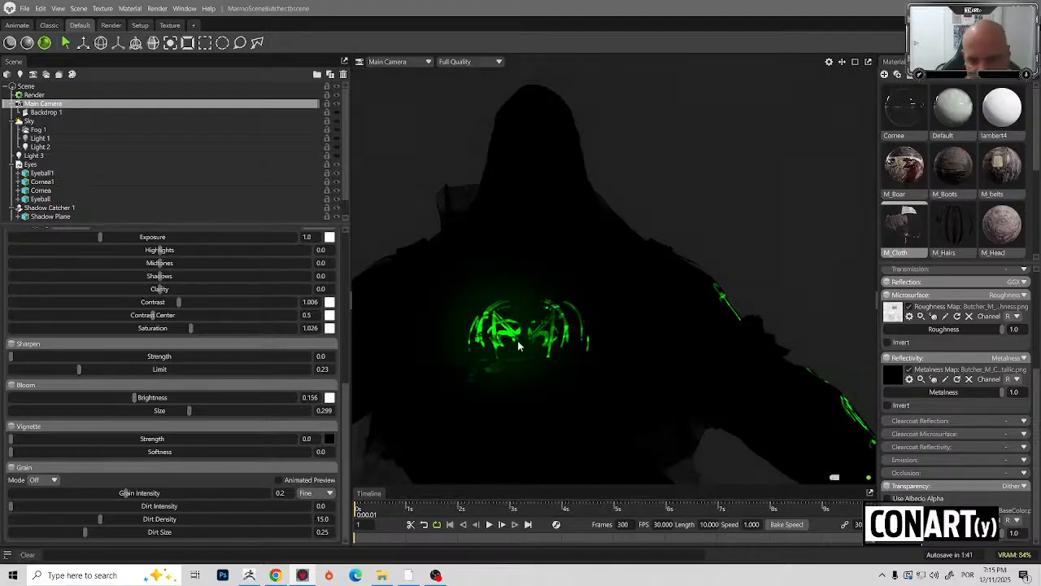
pyautogui.moveTo(498, 367); pyautogui.dragTo(508, 399)
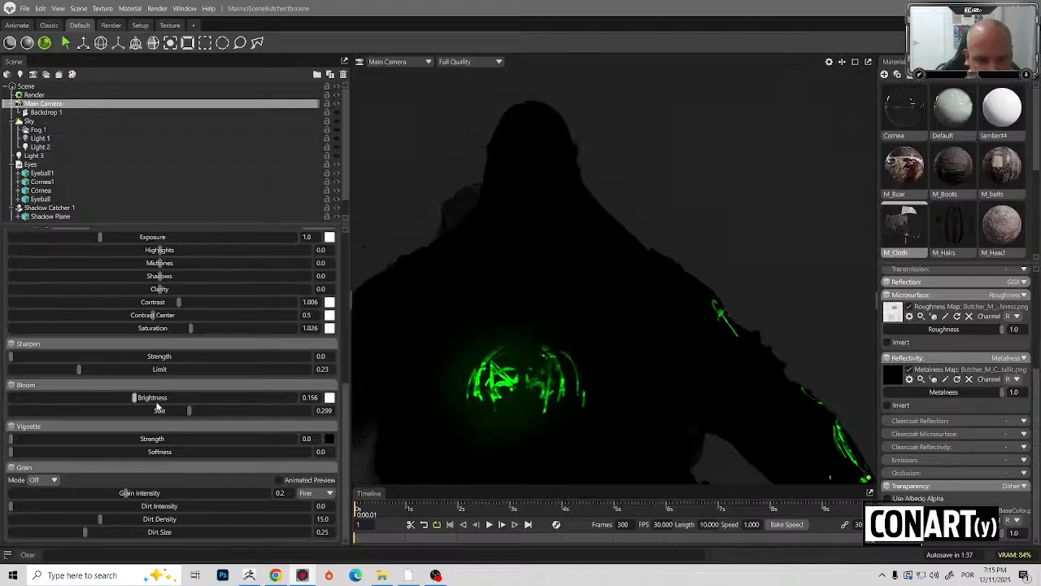
pyautogui.moveTo(135, 397); pyautogui.dragTo(108, 397)
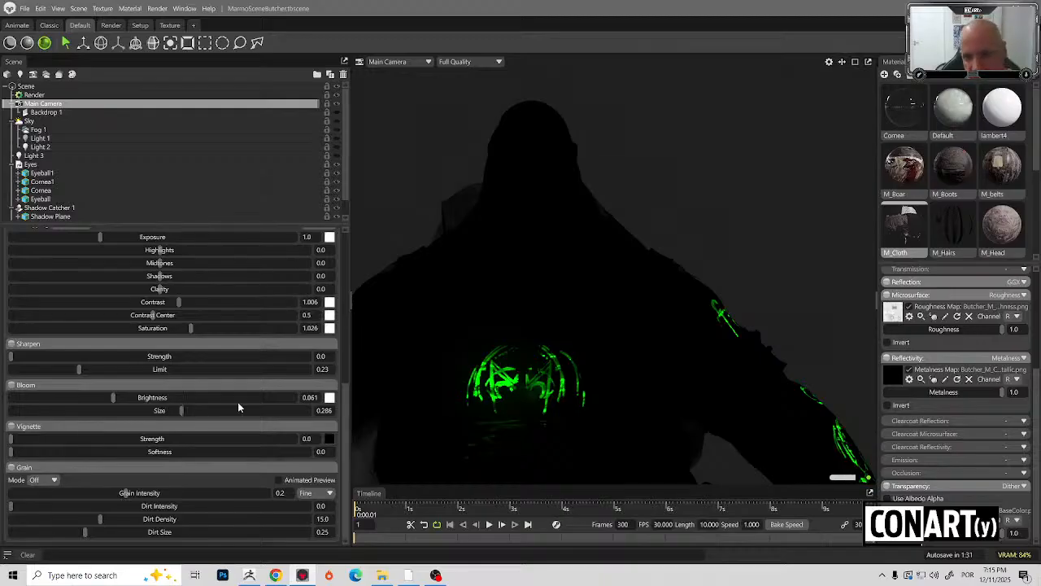
pyautogui.moveTo(504, 350); pyautogui.dragTo(561, 309)
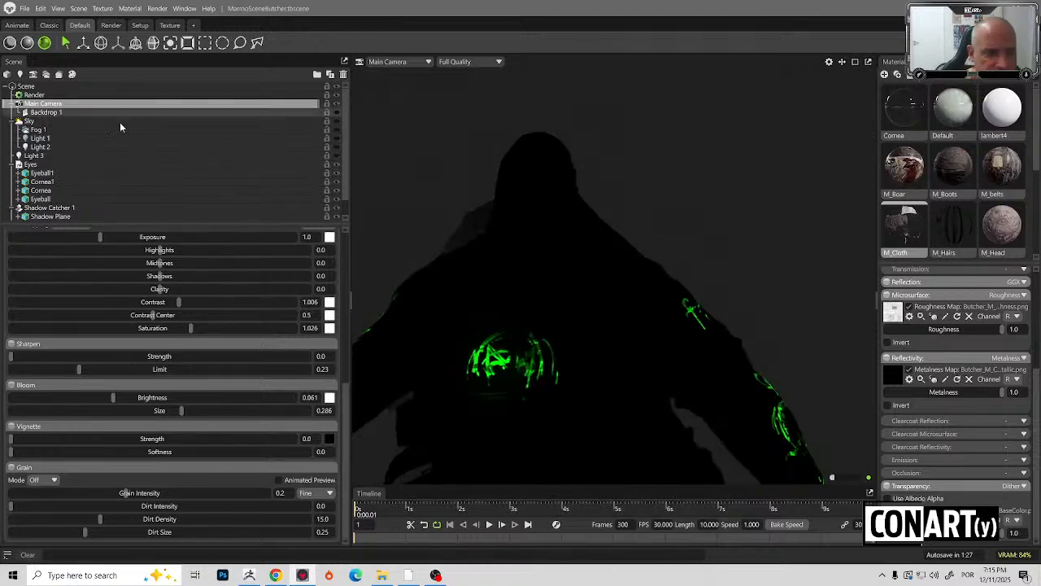
# Show the Sky again and examine the butcher's armband, glowing markings, skull apron and hanging pig head.
pyautogui.click(336, 122)
pyautogui.scroll(5, 655, 328)
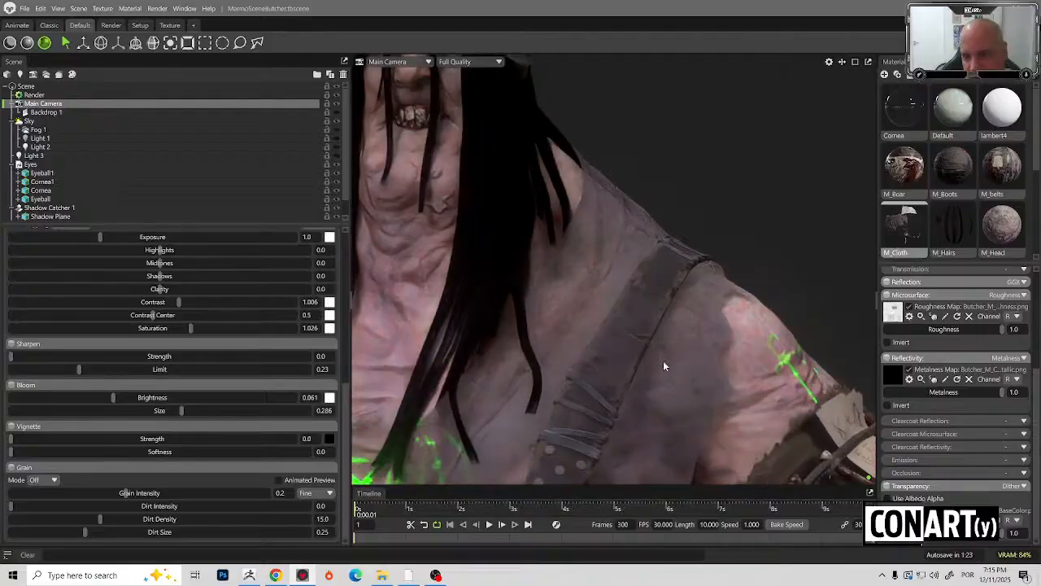
pyautogui.moveTo(662, 366); pyautogui.dragTo(499, 183)
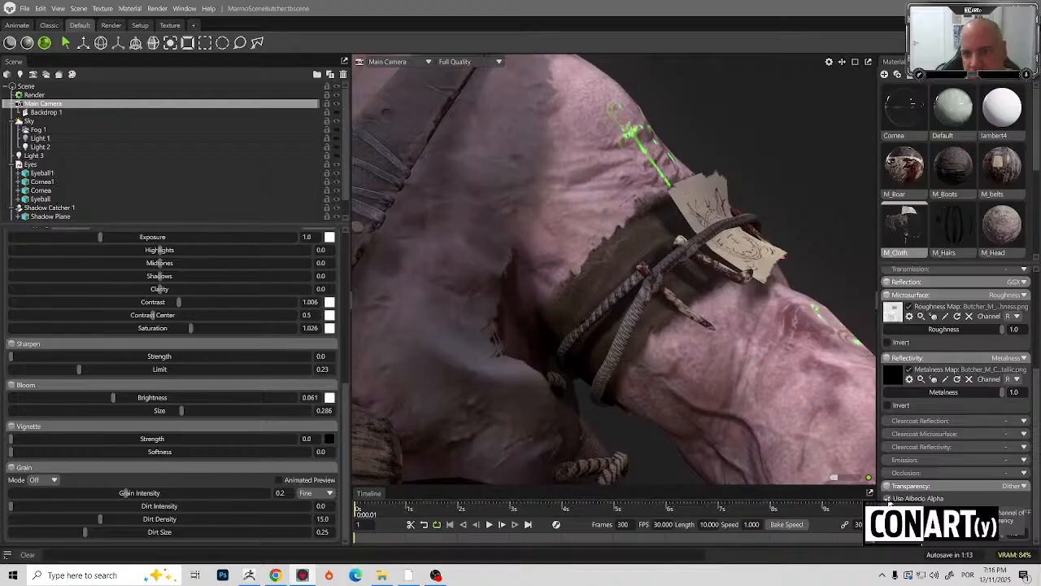
pyautogui.scroll(-6, 676, 390)
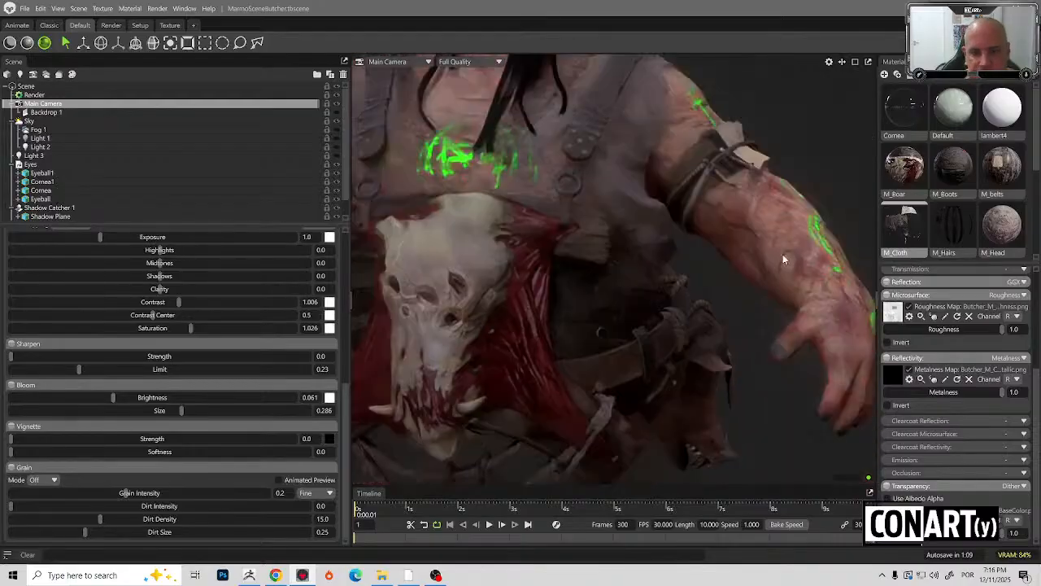
pyautogui.moveTo(783, 257); pyautogui.dragTo(667, 262)
pyautogui.moveTo(667, 262); pyautogui.dragTo(672, 232, button='middle')
pyautogui.moveTo(672, 232); pyautogui.dragTo(598, 254)
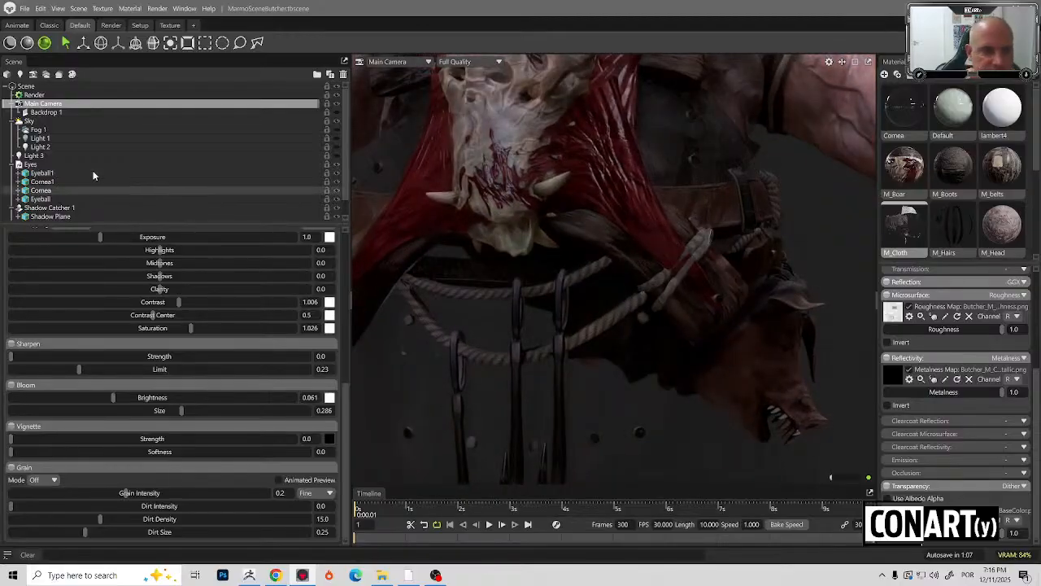
# Expand the Butcher2 group, look through its list of meshes and open the Shadow Catcher 1 settings.
pyautogui.scroll(-1, 97, 174)
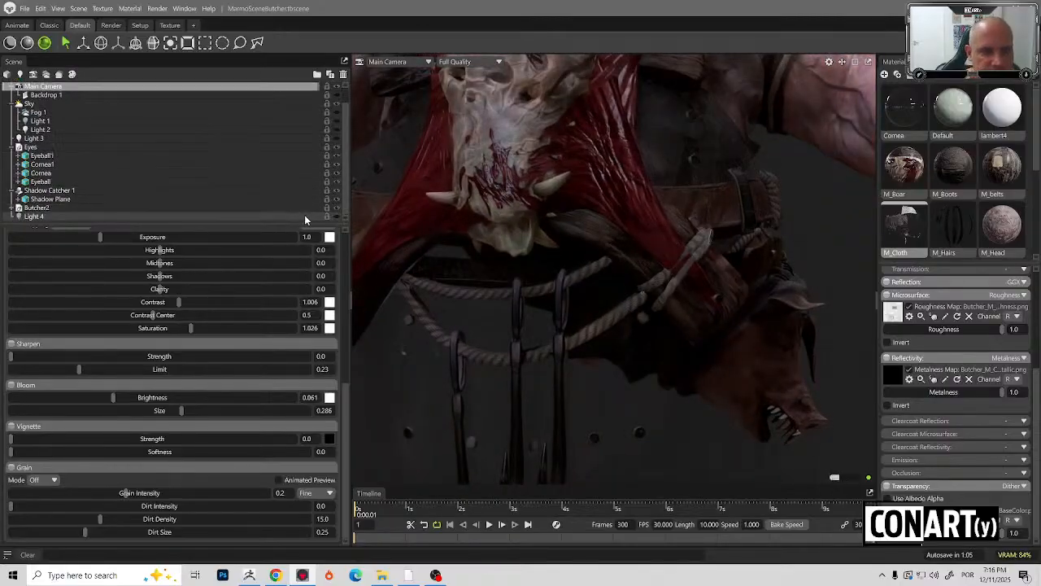
pyautogui.click(167, 208)
pyautogui.click(13, 207)
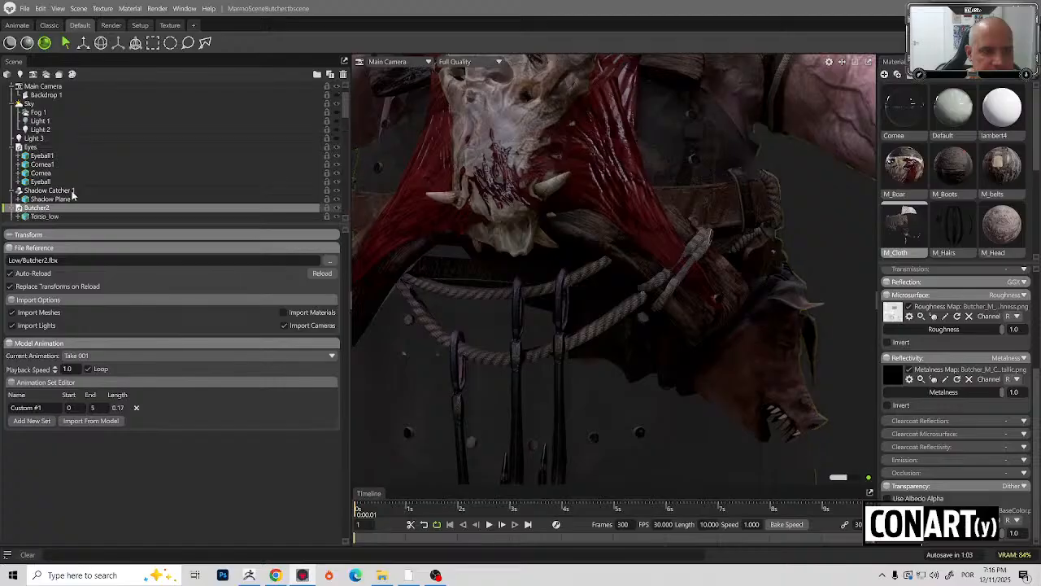
pyautogui.scroll(-8, 73, 194)
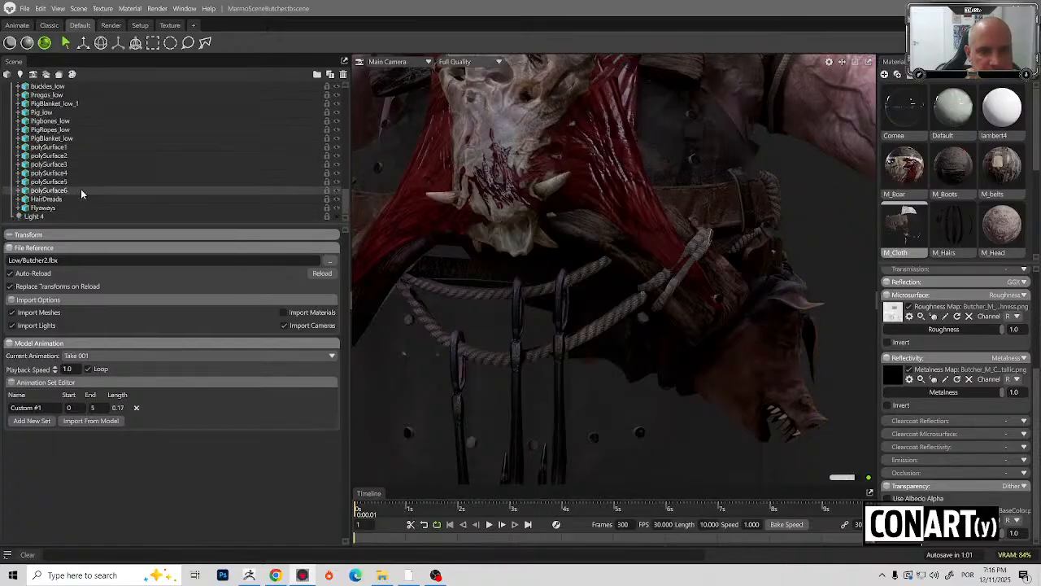
pyautogui.scroll(5, 281, 218)
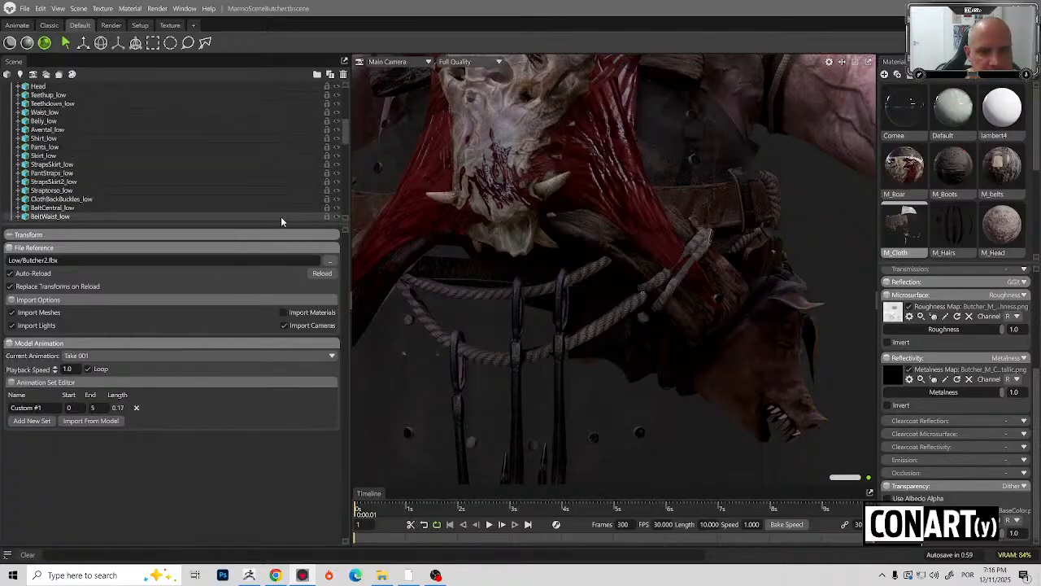
pyautogui.scroll(5, 281, 217)
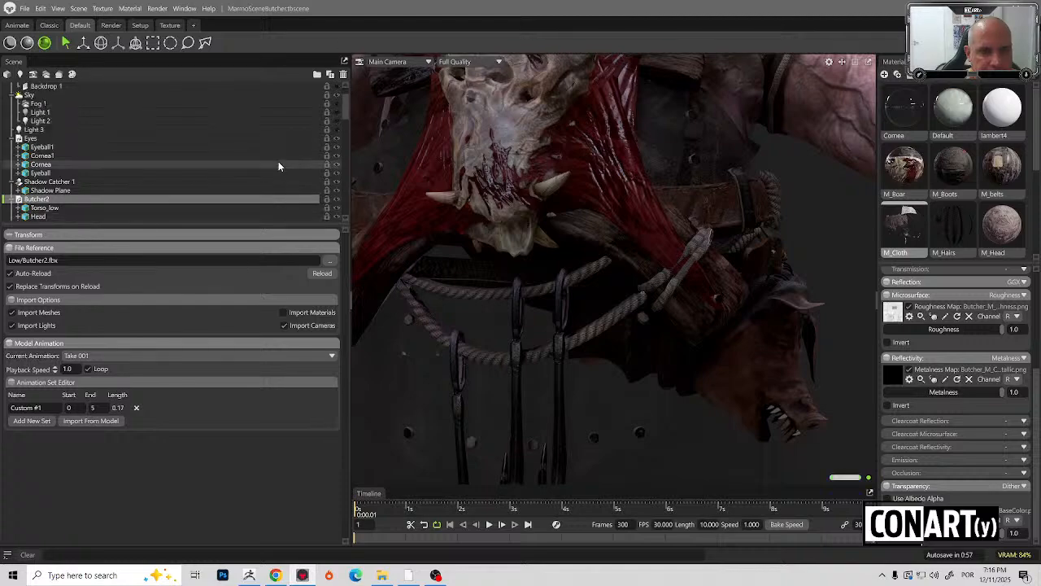
pyautogui.click(37, 182)
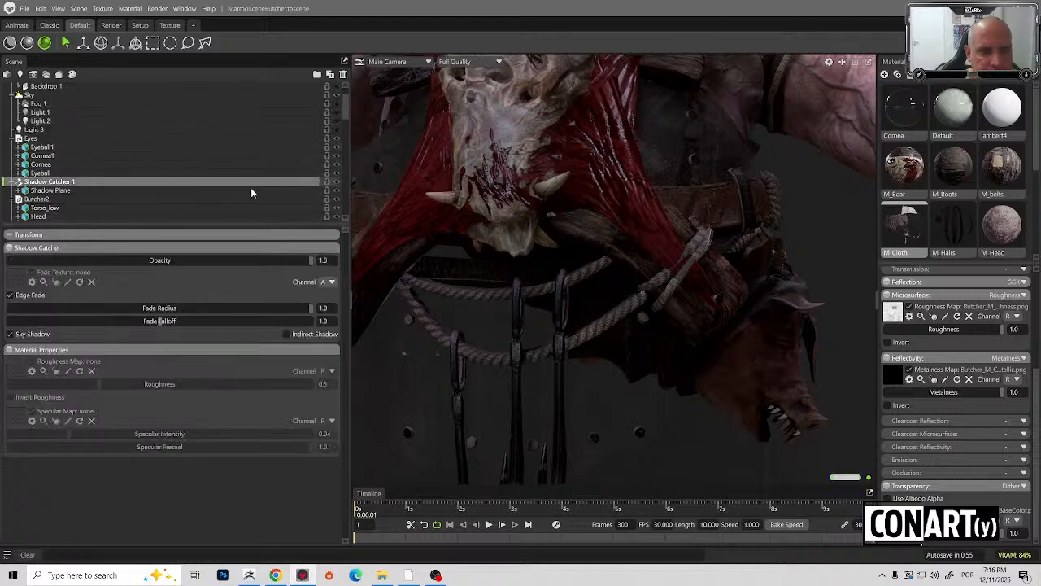
# Select the butcher's lower cloth and enable Use Albedo Alpha in the M_Cloth material's transparency.
pyautogui.scroll(-10, 691, 330)
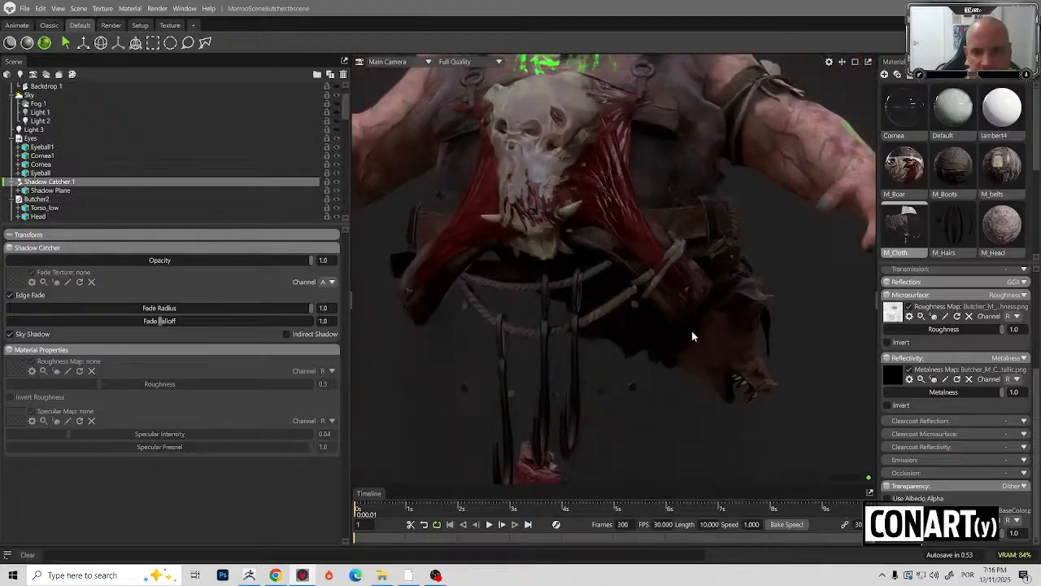
pyautogui.click(649, 378)
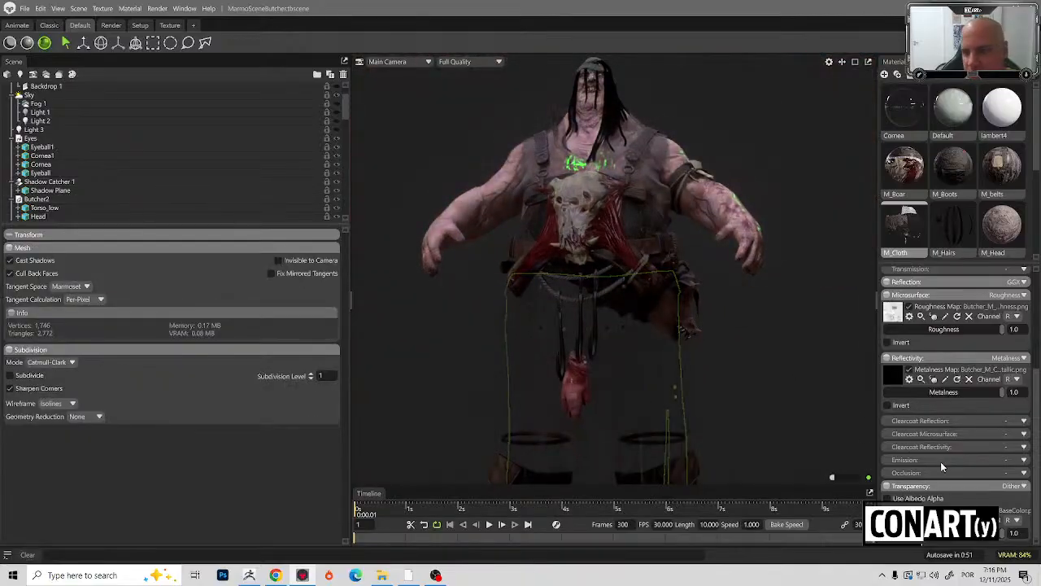
pyautogui.click(888, 498)
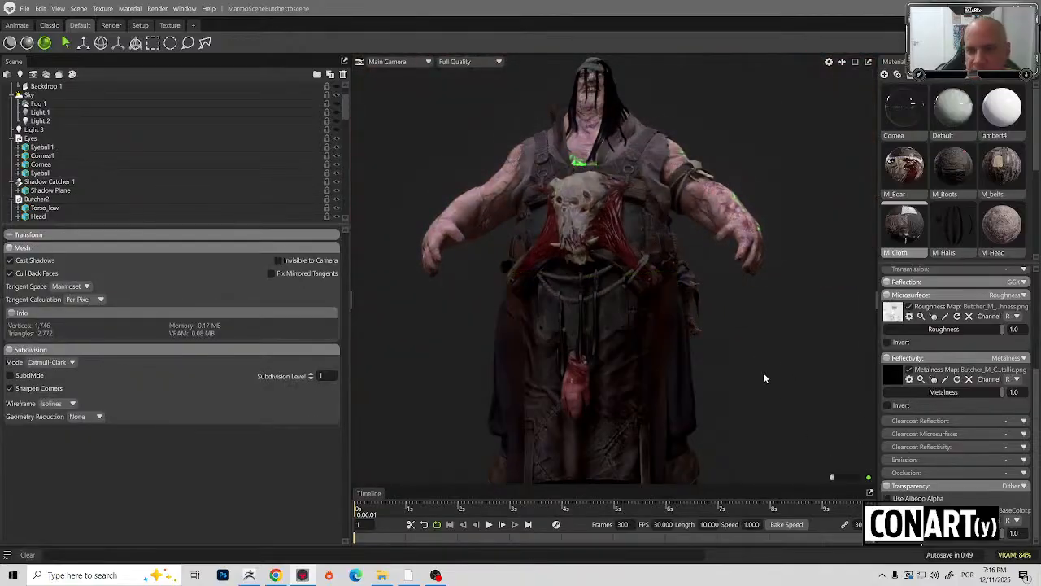
# Examine the butcher's long skirt, severed hand and the roped pig bundle on his back.
pyautogui.moveTo(766, 312); pyautogui.dragTo(878, 474)
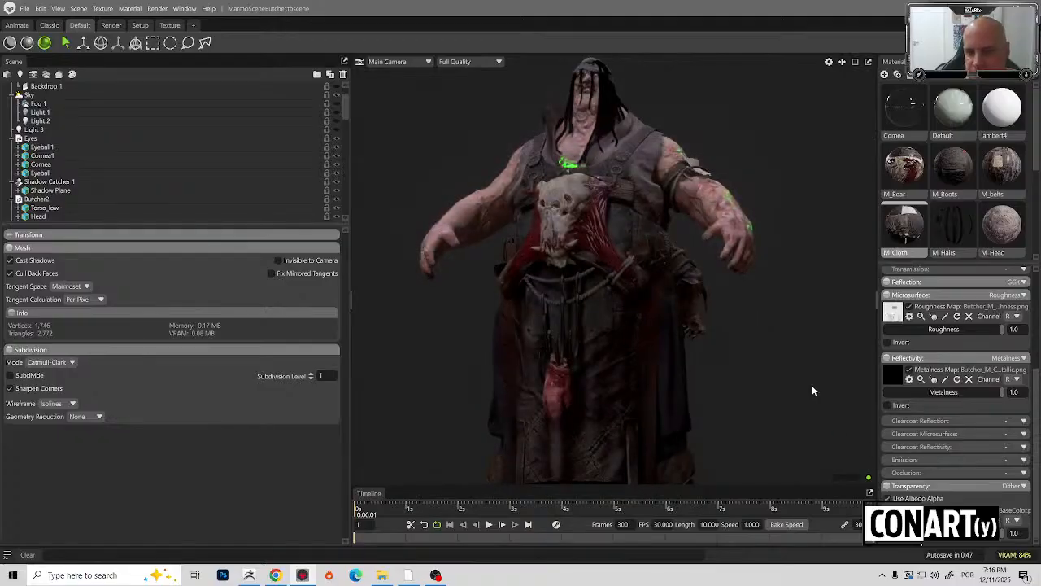
pyautogui.moveTo(755, 323); pyautogui.dragTo(796, 327)
pyautogui.moveTo(796, 328); pyautogui.dragTo(767, 266, button='middle')
pyautogui.scroll(8, 652, 325)
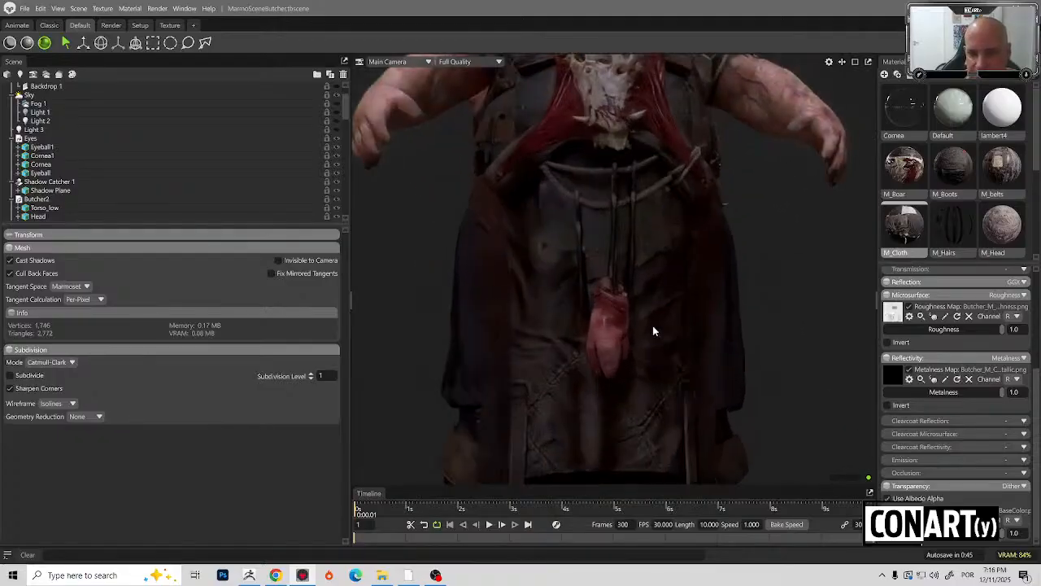
pyautogui.moveTo(562, 353); pyautogui.dragTo(643, 390)
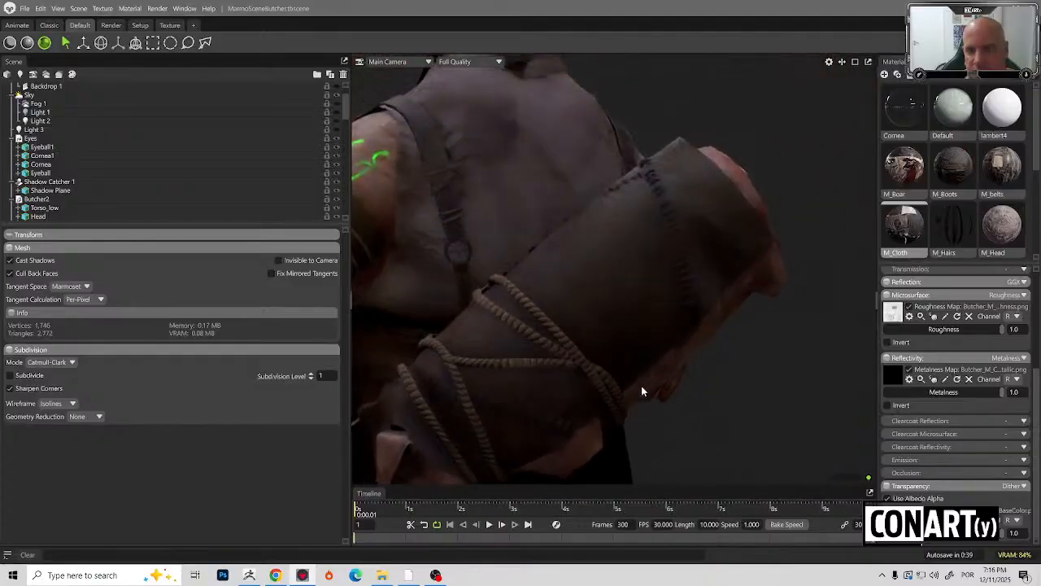
pyautogui.moveTo(661, 327); pyautogui.dragTo(686, 223)
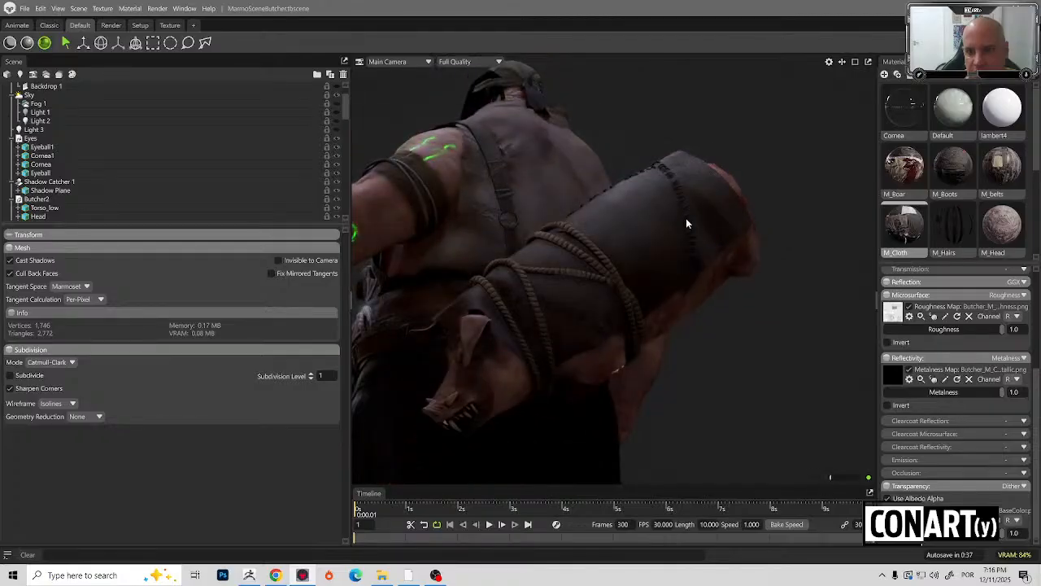
# Apply the M_Boar material to the white teeth in the carried pig's mouth.
pyautogui.moveTo(608, 274); pyautogui.dragTo(506, 250)
pyautogui.click(482, 233)
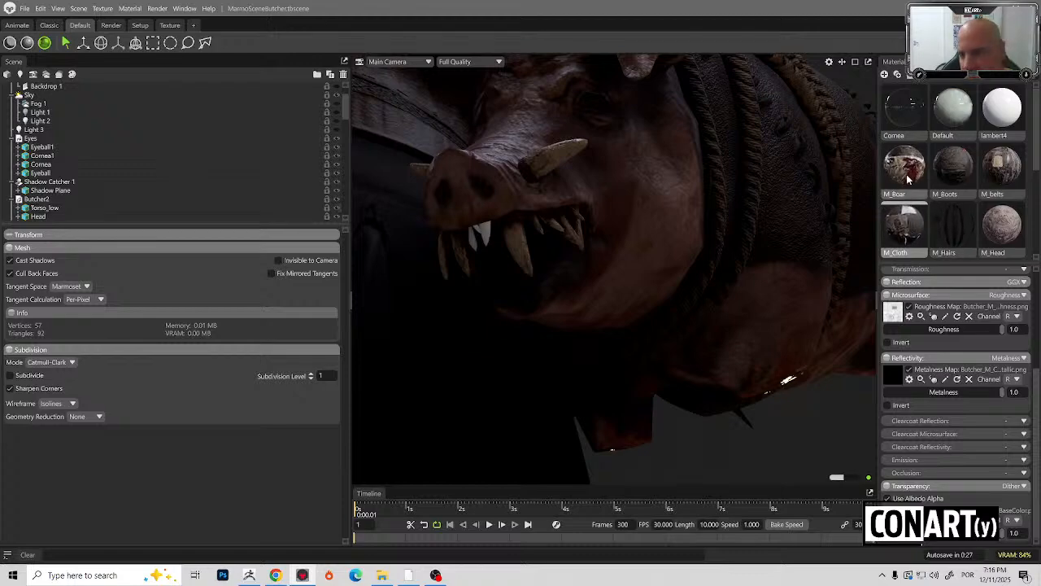
pyautogui.moveTo(908, 179); pyautogui.dragTo(487, 221)
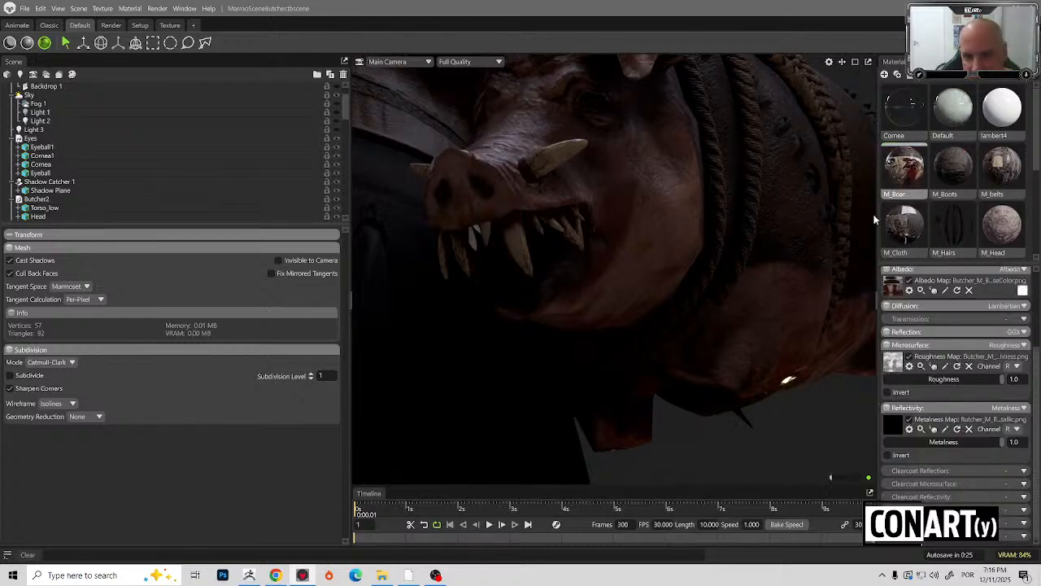
pyautogui.moveTo(911, 193); pyautogui.dragTo(478, 229)
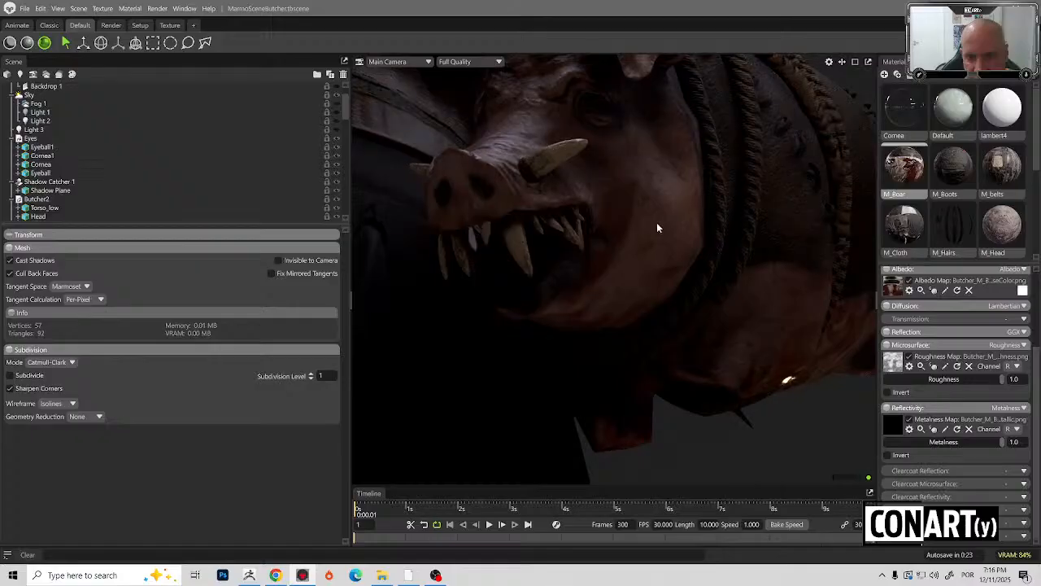
pyautogui.moveTo(927, 181); pyautogui.dragTo(470, 240)
# Examine the side cloth up close and the whole butcher from the front and back.
pyautogui.moveTo(614, 279); pyautogui.dragTo(641, 280)
pyautogui.scroll(-3, 615, 295)
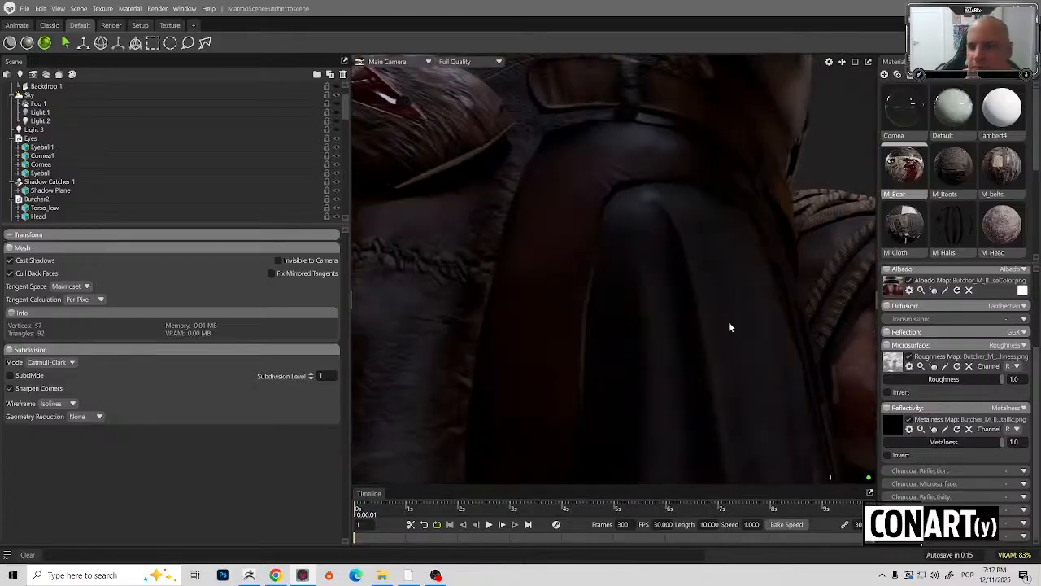
pyautogui.moveTo(729, 327); pyautogui.dragTo(545, 319)
pyautogui.moveTo(556, 279); pyautogui.dragTo(541, 309)
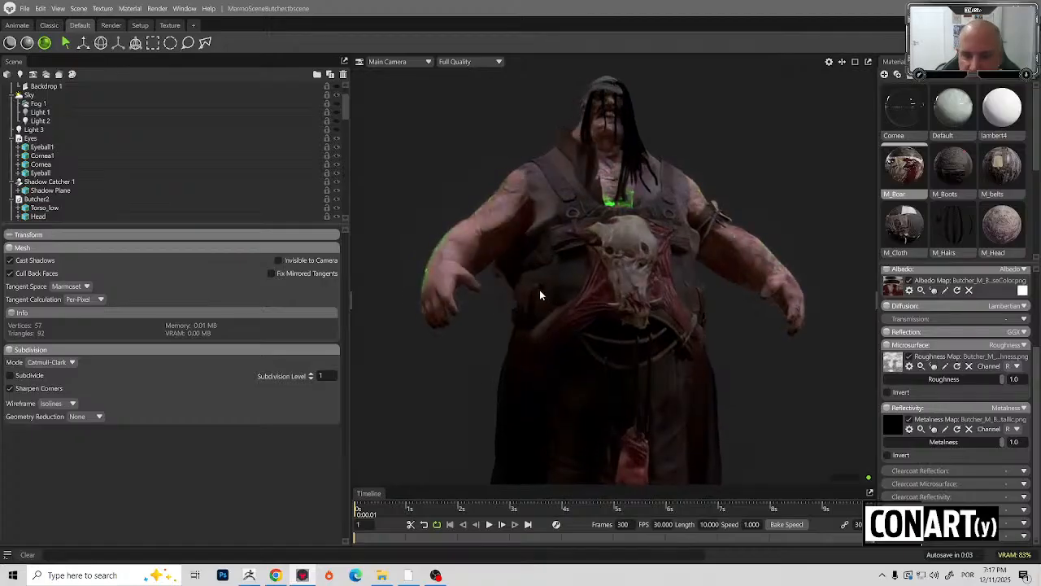
pyautogui.moveTo(708, 312); pyautogui.dragTo(485, 328)
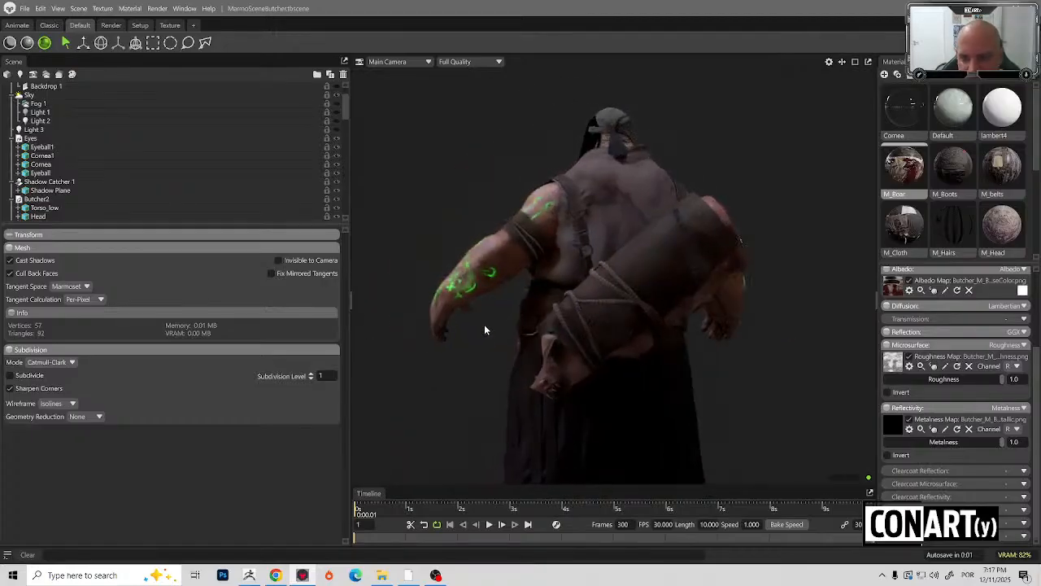
pyautogui.moveTo(737, 343); pyautogui.dragTo(695, 260)
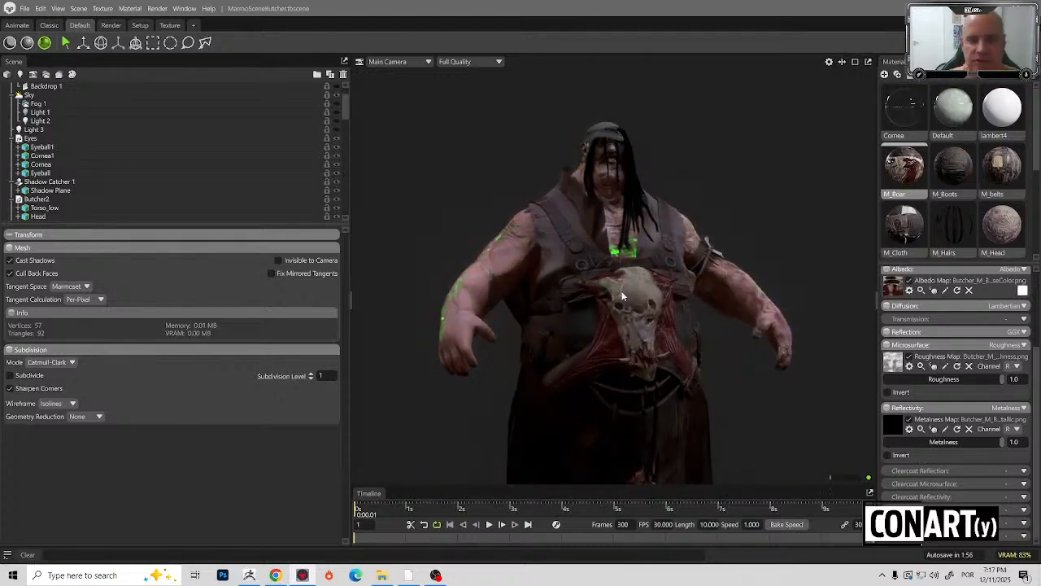
pyautogui.moveTo(692, 333); pyautogui.dragTo(673, 270, button='middle')
pyautogui.scroll(-2, 683, 304)
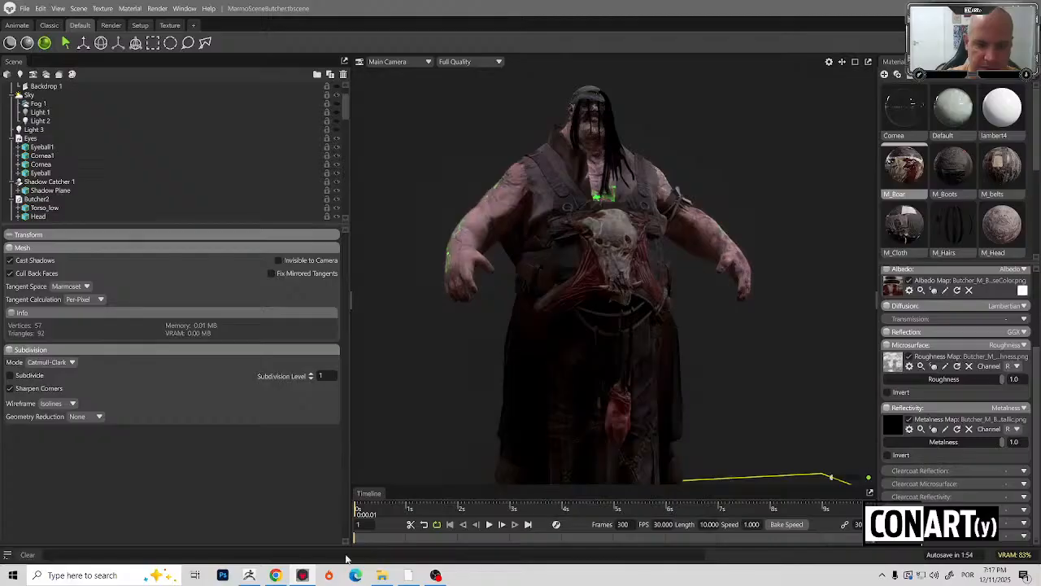
# Switch to Discord in Chrome, view the enlarged Link render in the feedback channel, and close it.
pyautogui.click(275, 575)
pyautogui.scroll(-5, 259, 287)
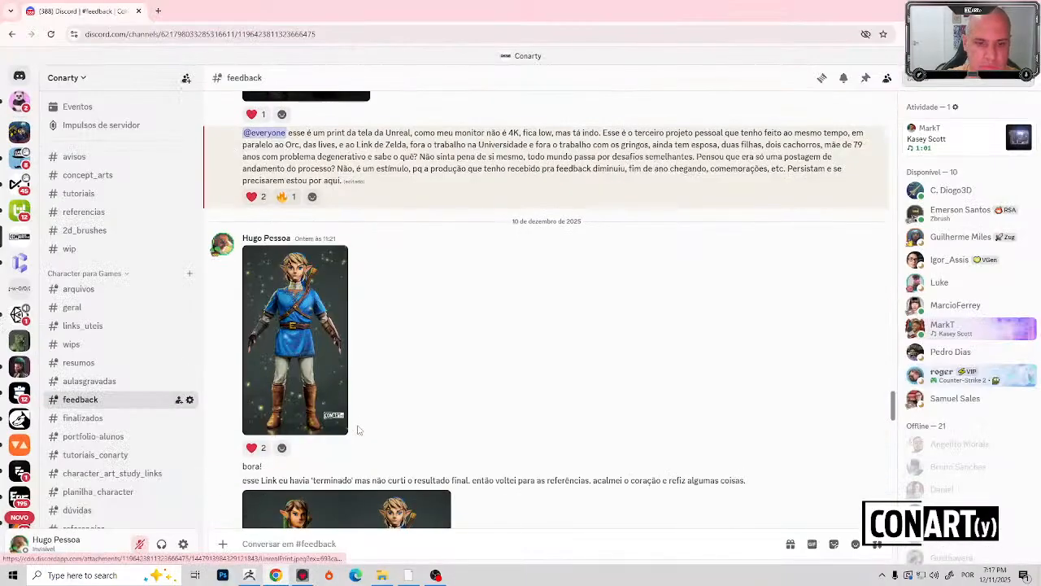
pyautogui.click(328, 379)
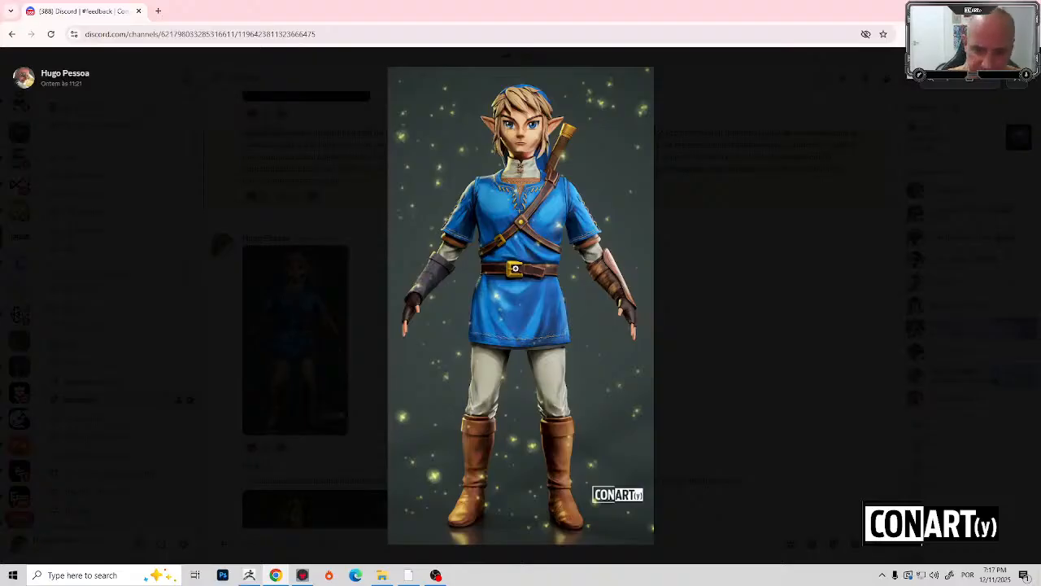
pyautogui.press('Escape')
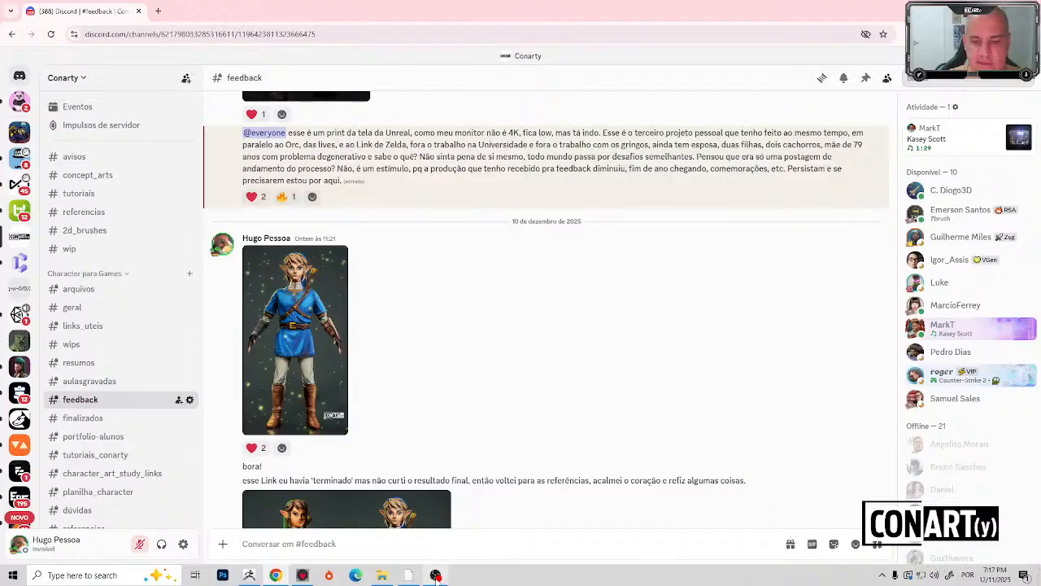
# Switch to OBS to reach the live stream controls.
pyautogui.click(436, 576)
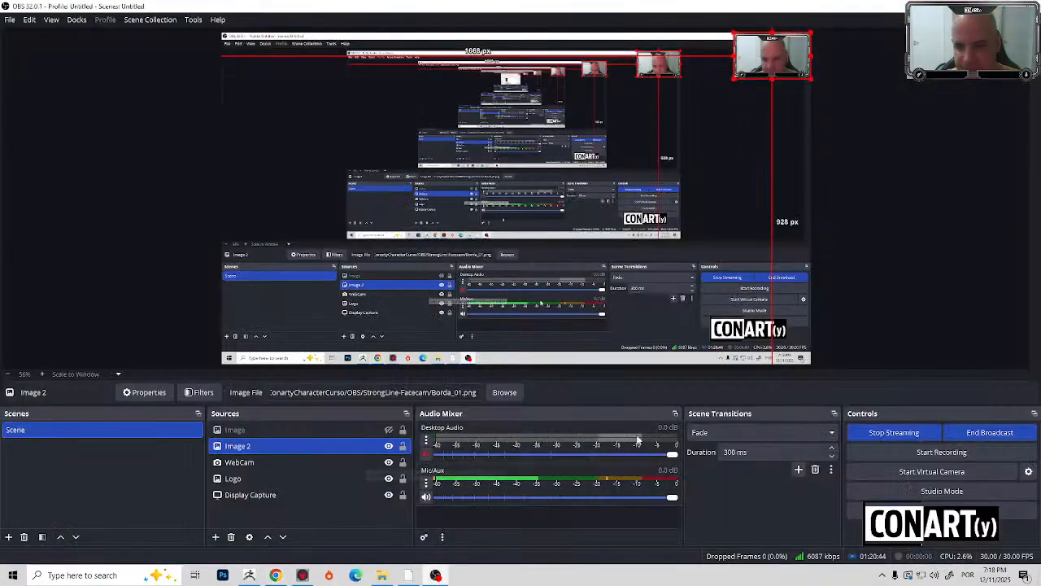